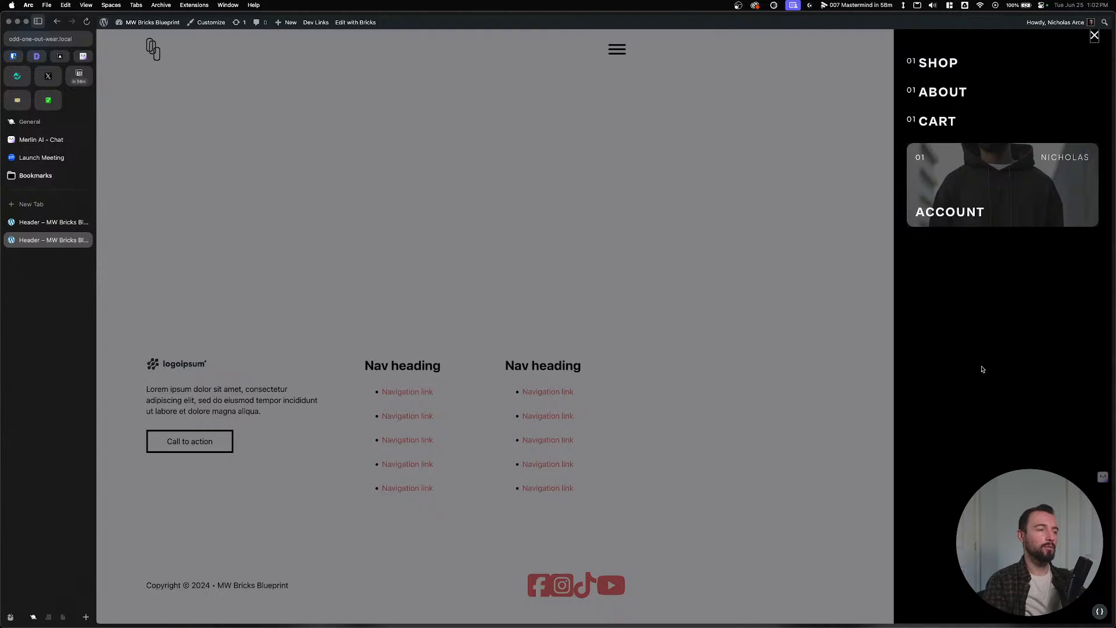
Close the WordPress site's off-canvas menu and switch to the Figma Odd One Out design.
click(612, 194)
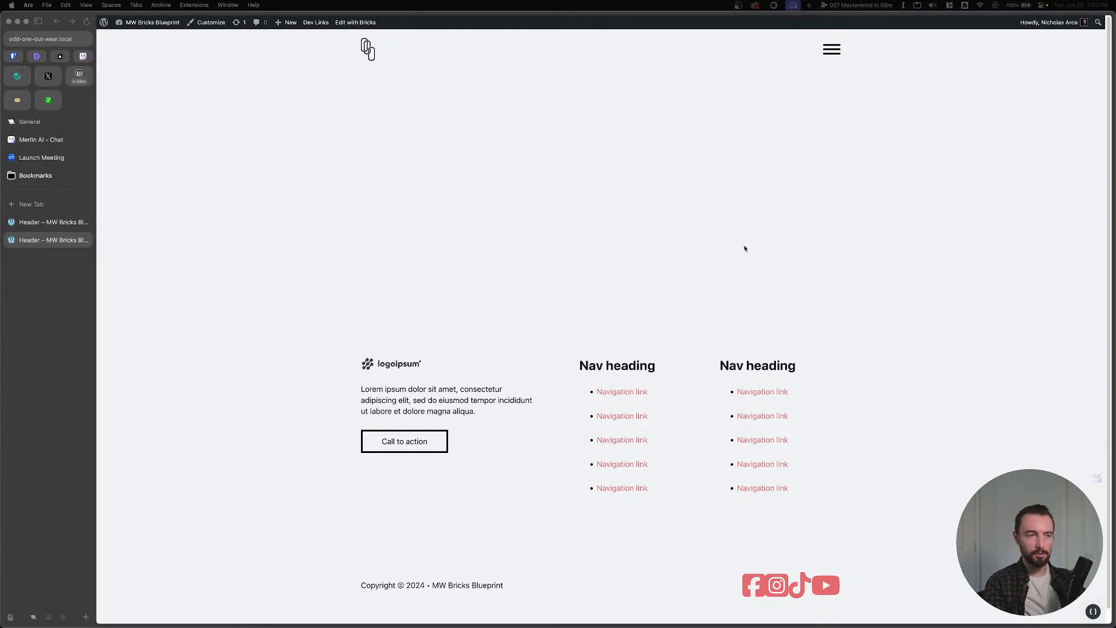
click(252, 225)
key(ctrl+Up)
click(504, 210)
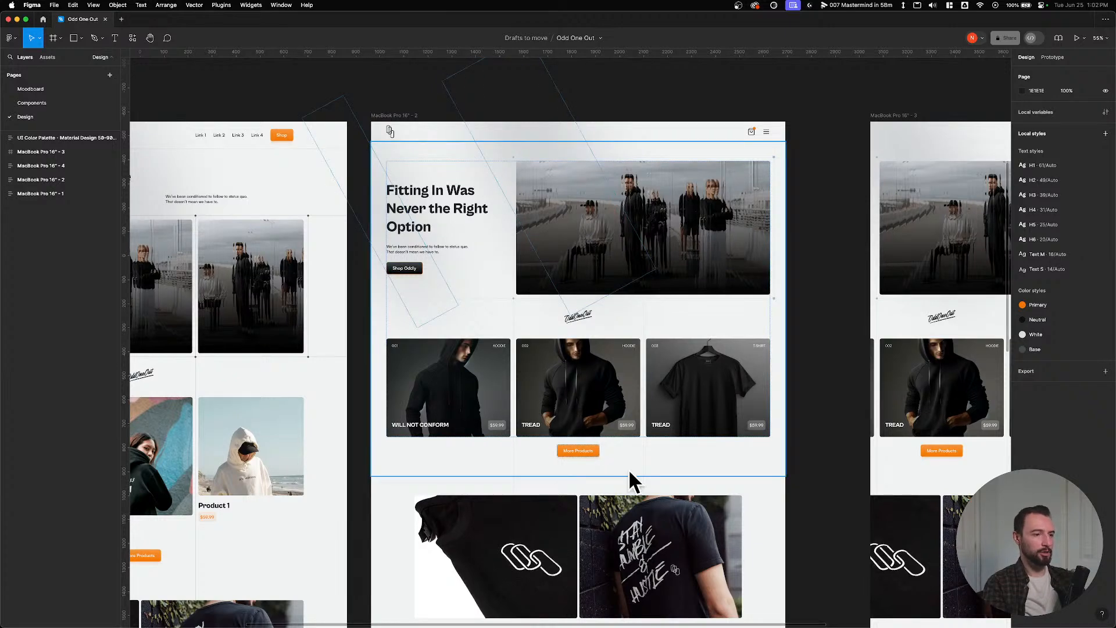
Zoom into the Odd One Out hero frame and back out, then show all windows in Mission Control.
scroll(558, 89, up, 5)
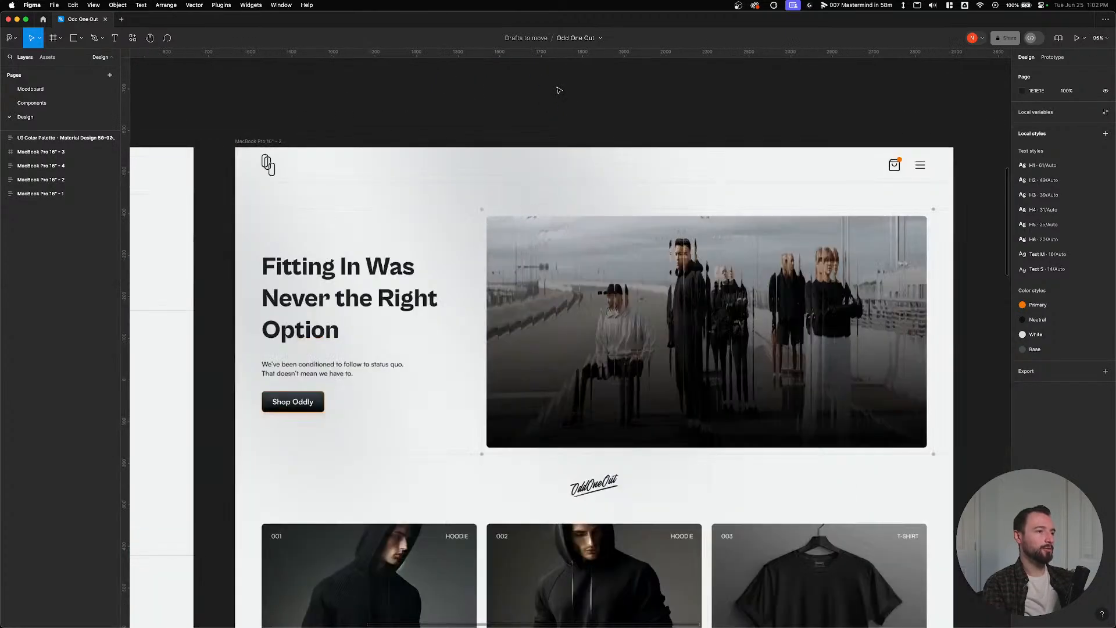
scroll(491, 297, up, 5)
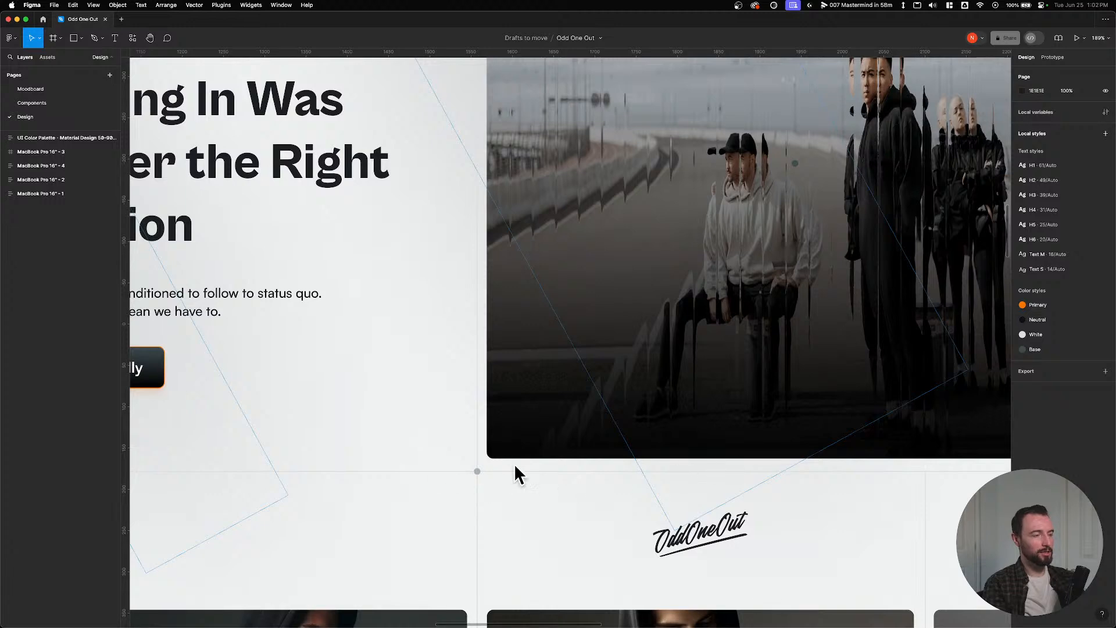
scroll(514, 463, down, 5)
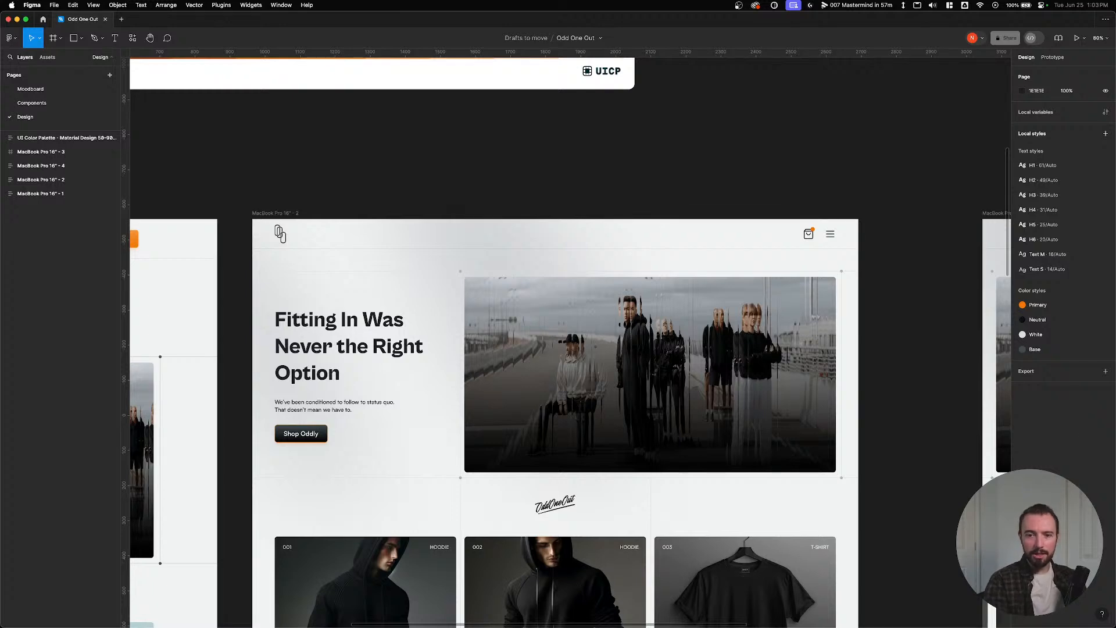
key(ctrl+Up)
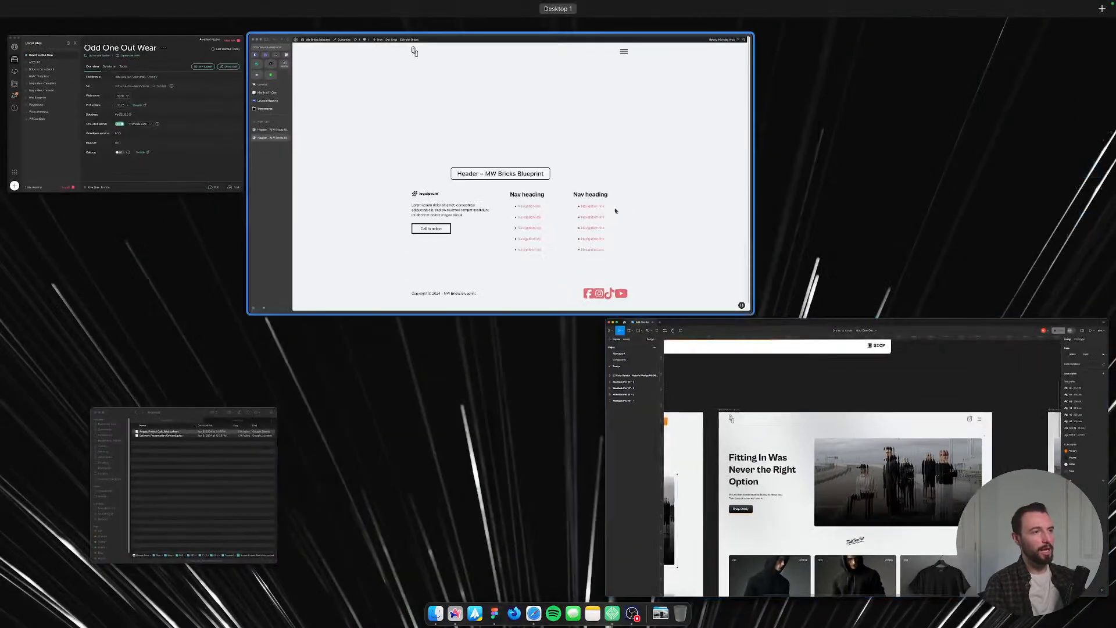
Bring the Arc window with the WordPress header-and-footer page back to the front.
click(600, 179)
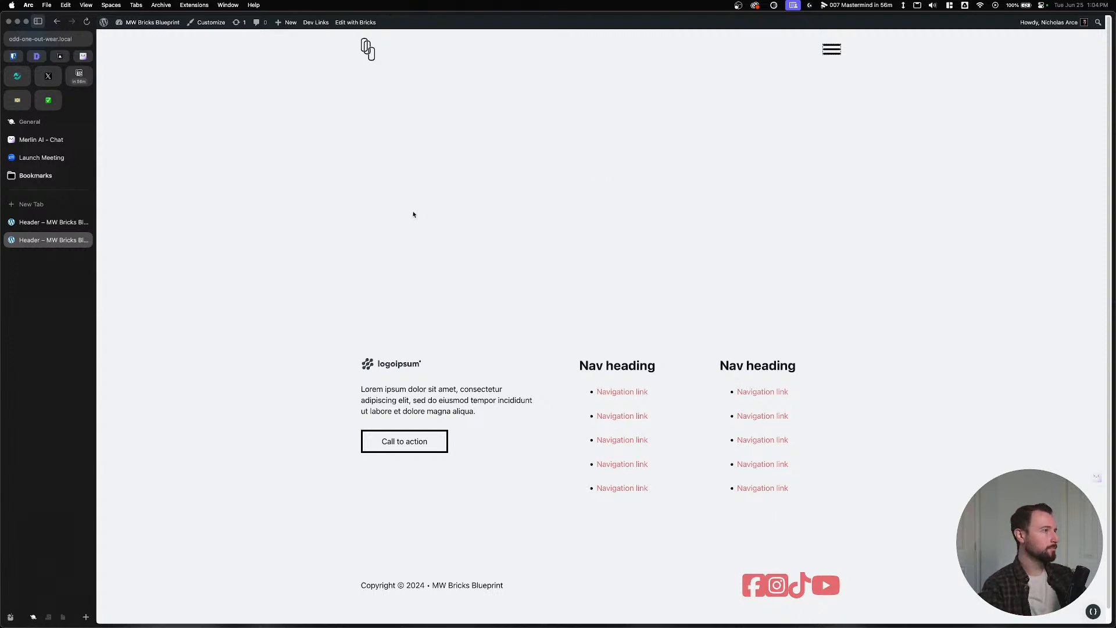
In Bricks, check the XXL base breakpoint's 1440 builder width in the Breakpoints manager.
key(ctrl+Tab)
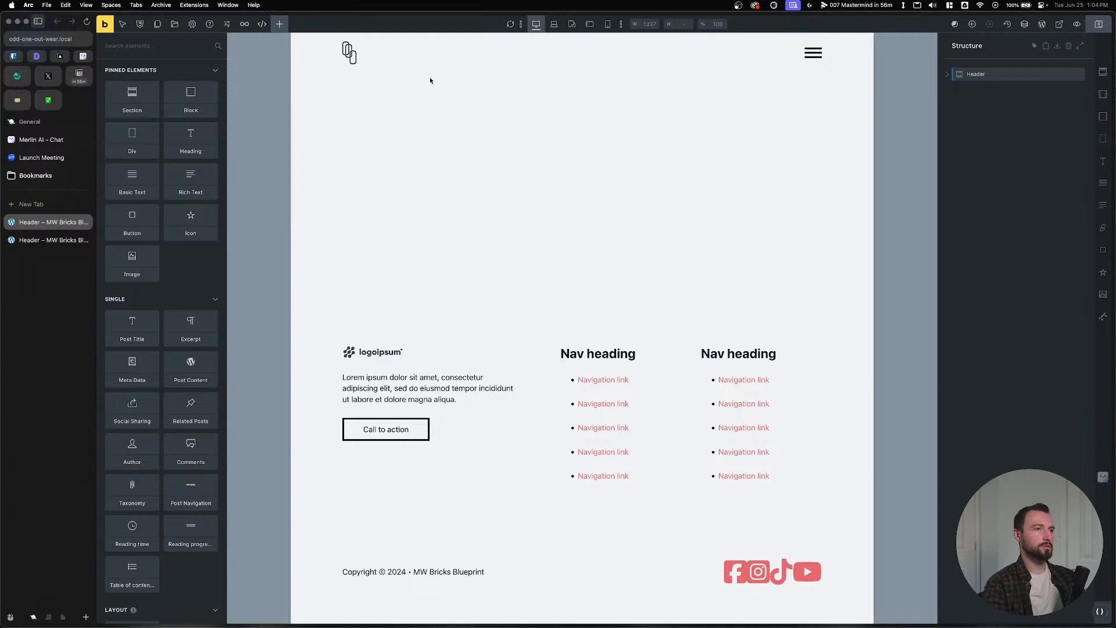
click(554, 24)
click(536, 24)
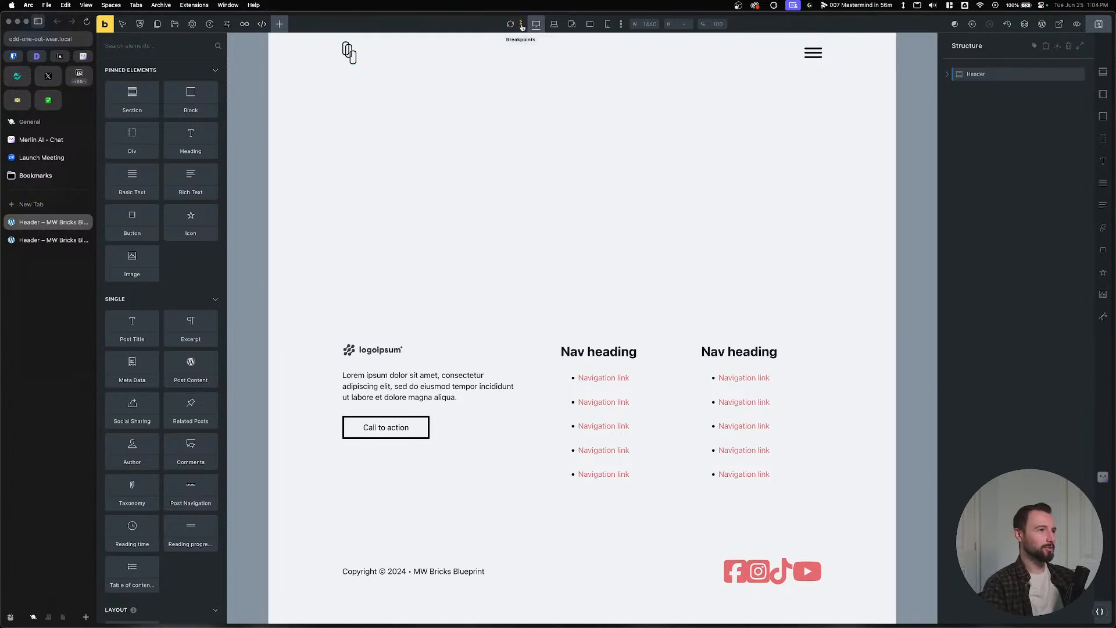
click(521, 24)
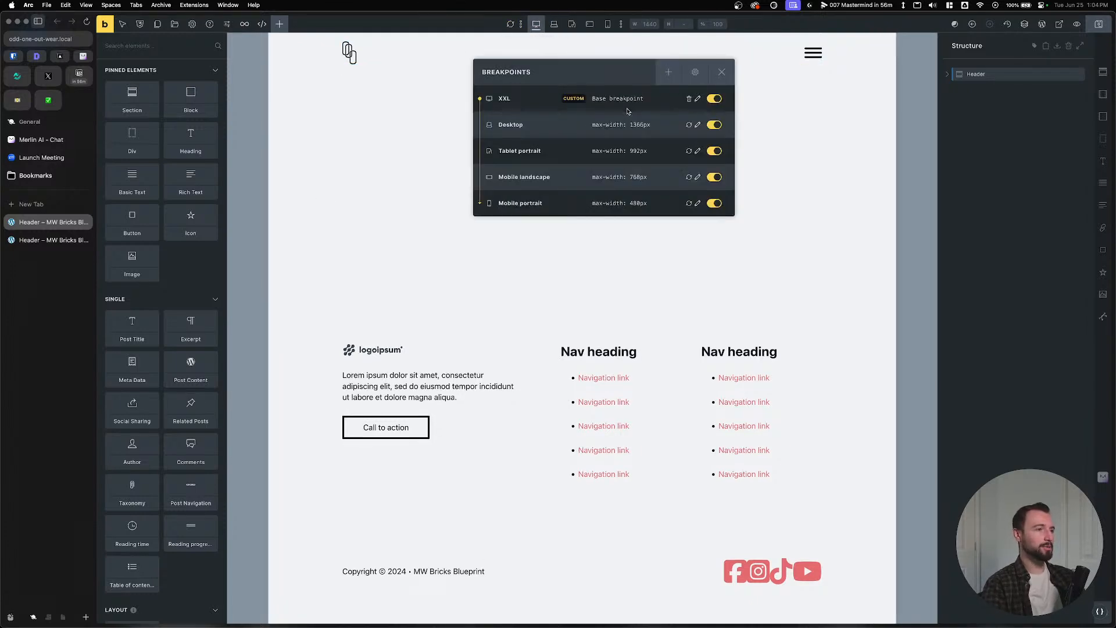
click(698, 100)
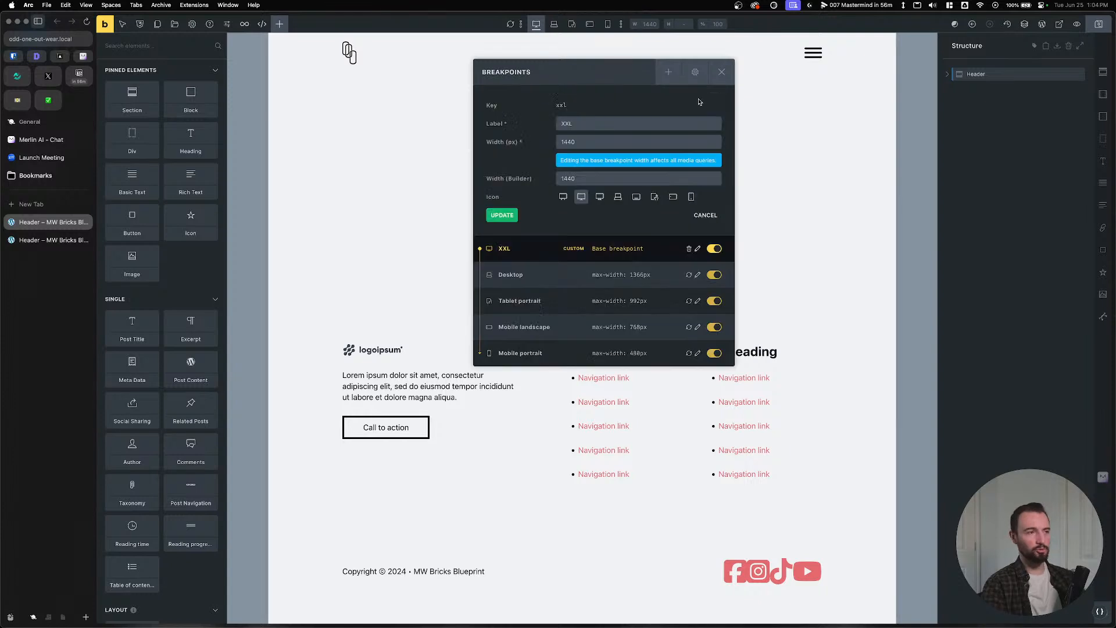
double_click(572, 177)
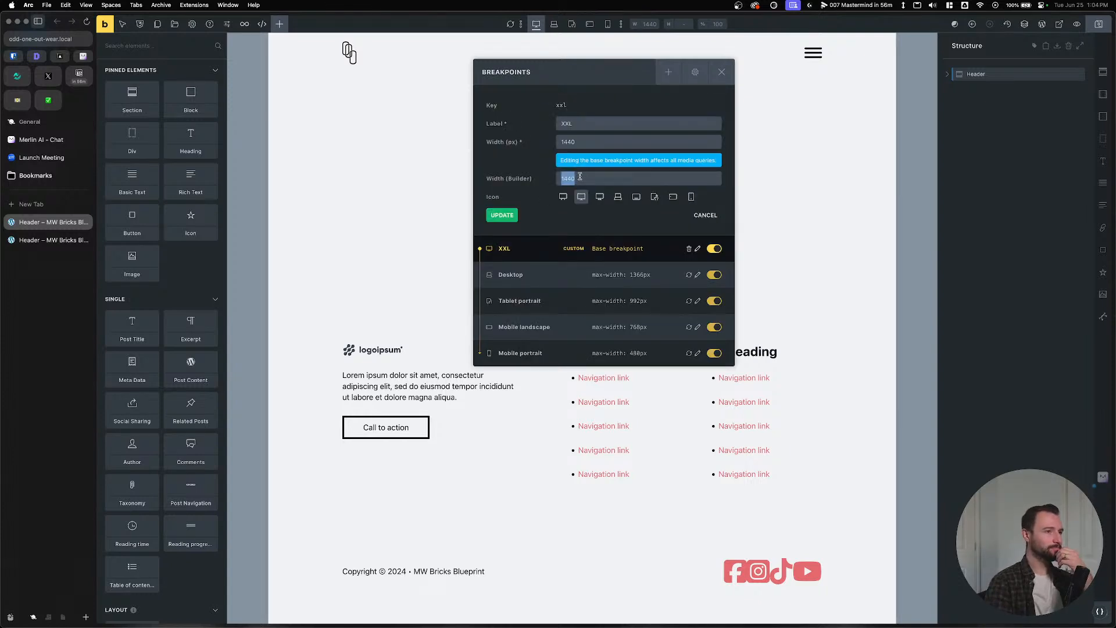
click(722, 72)
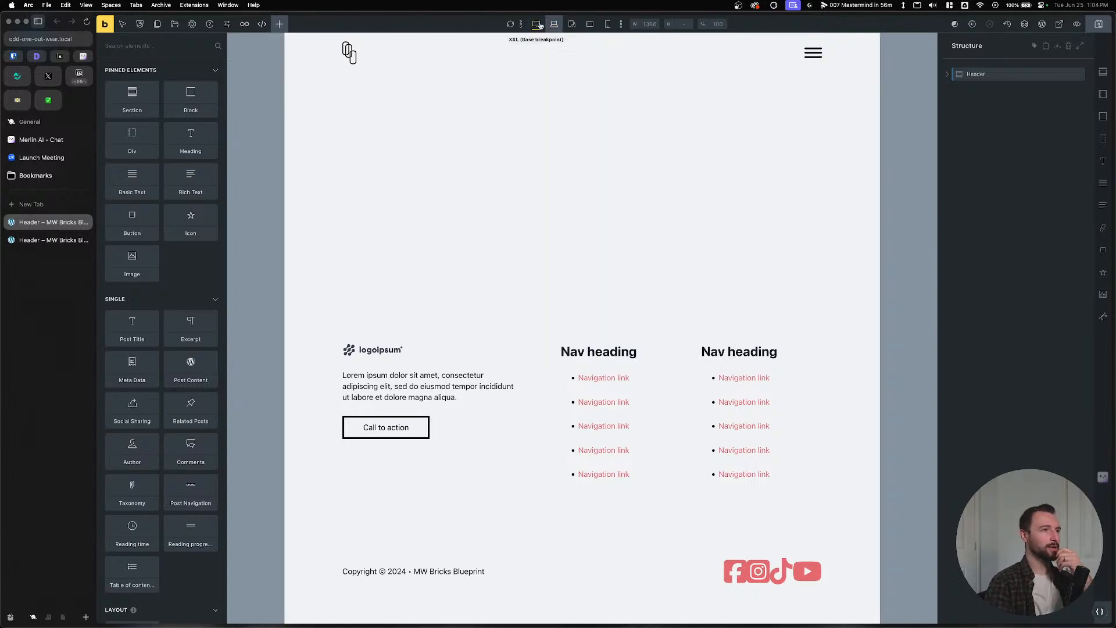
Show the width ruler, preview 1366, and check the Desktop breakpoint's 993 builder width.
click(621, 24)
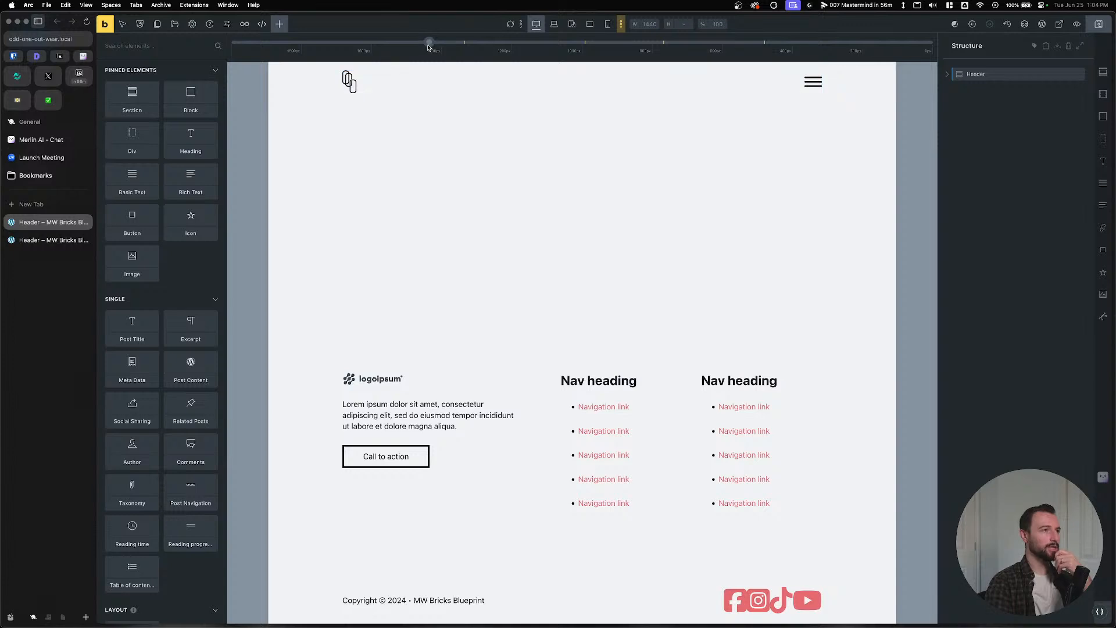
click(554, 24)
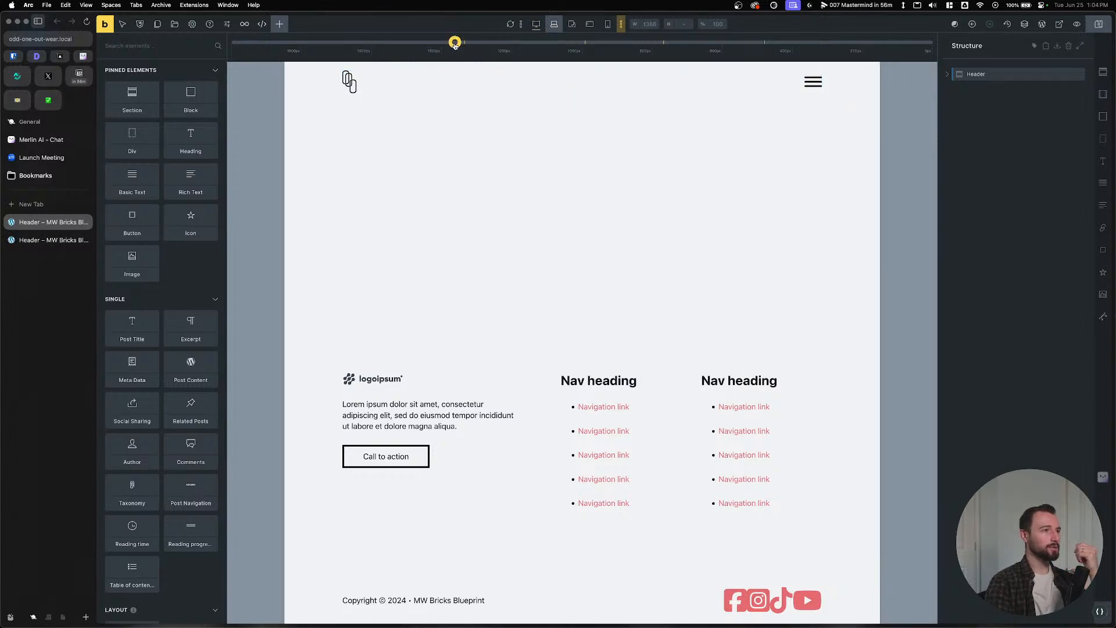
click(521, 25)
click(697, 274)
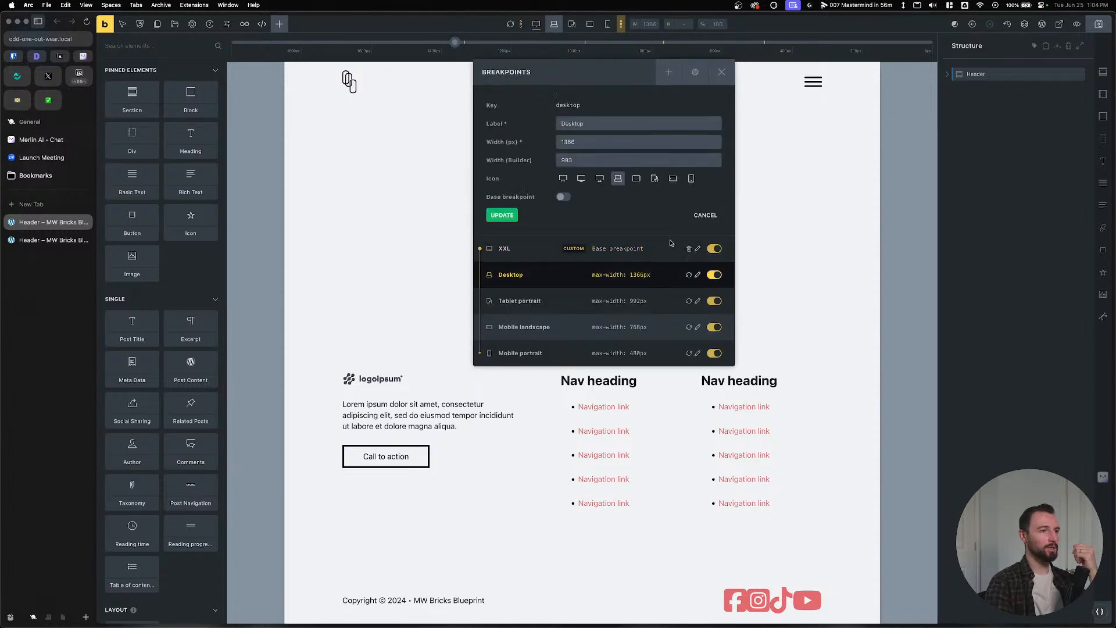
double_click(581, 161)
Compare the canvas preview across the XXL, Desktop and tablet portrait breakpoints.
click(554, 25)
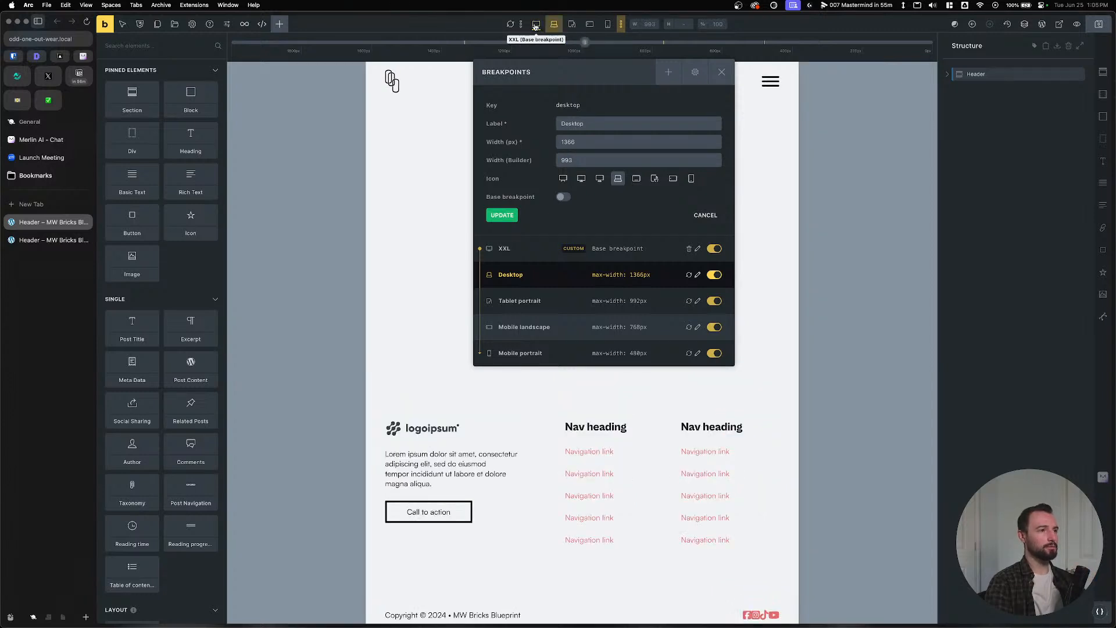
click(536, 26)
click(552, 26)
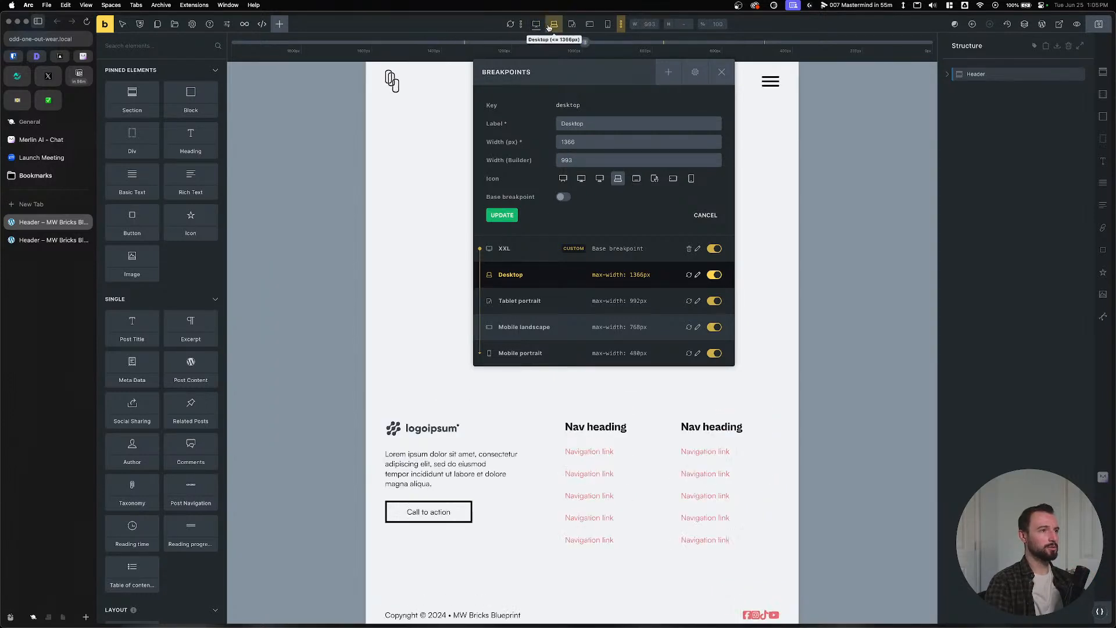
click(538, 26)
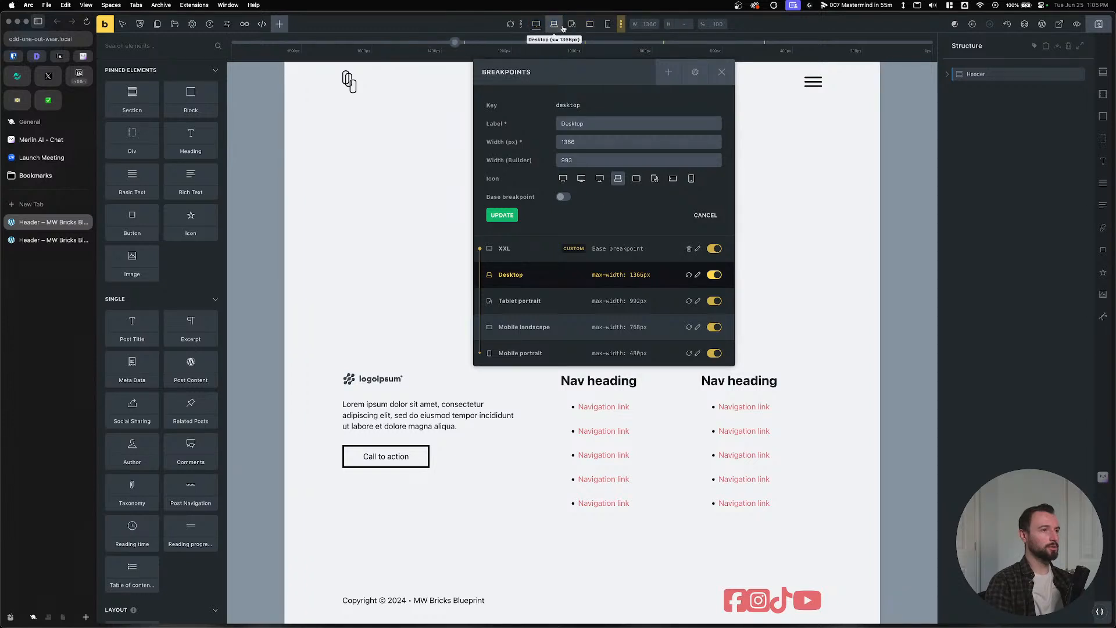
click(572, 26)
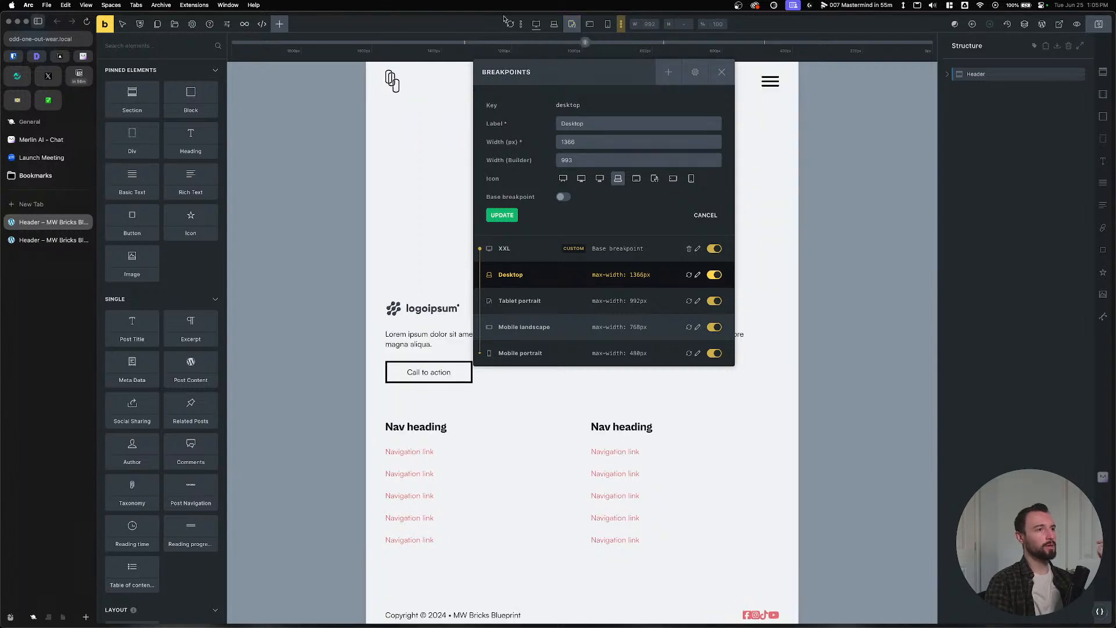
click(536, 25)
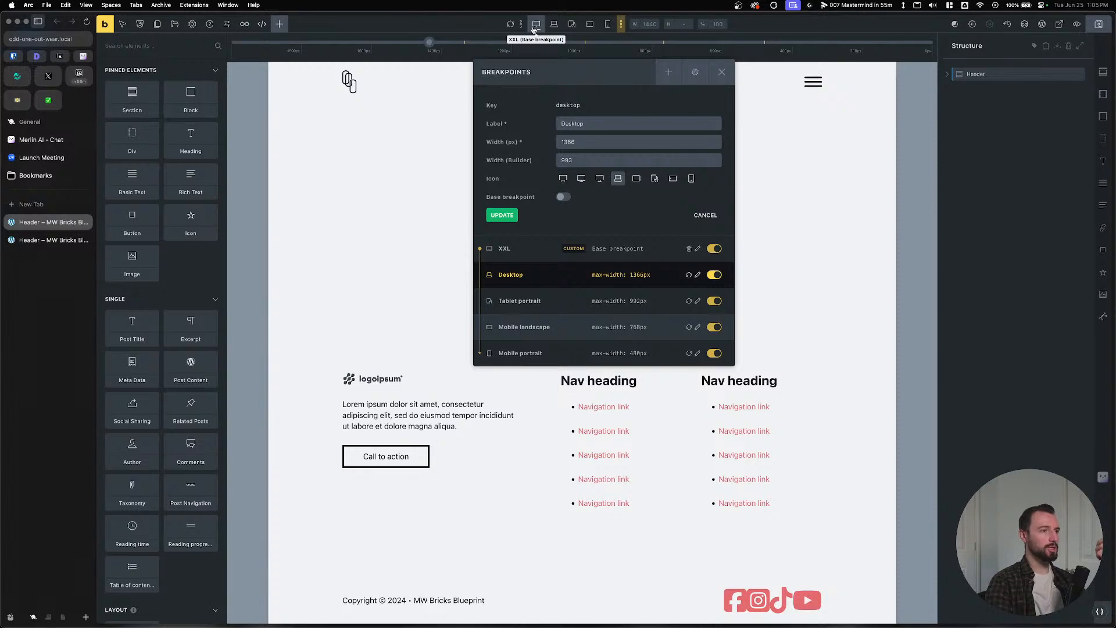
click(537, 28)
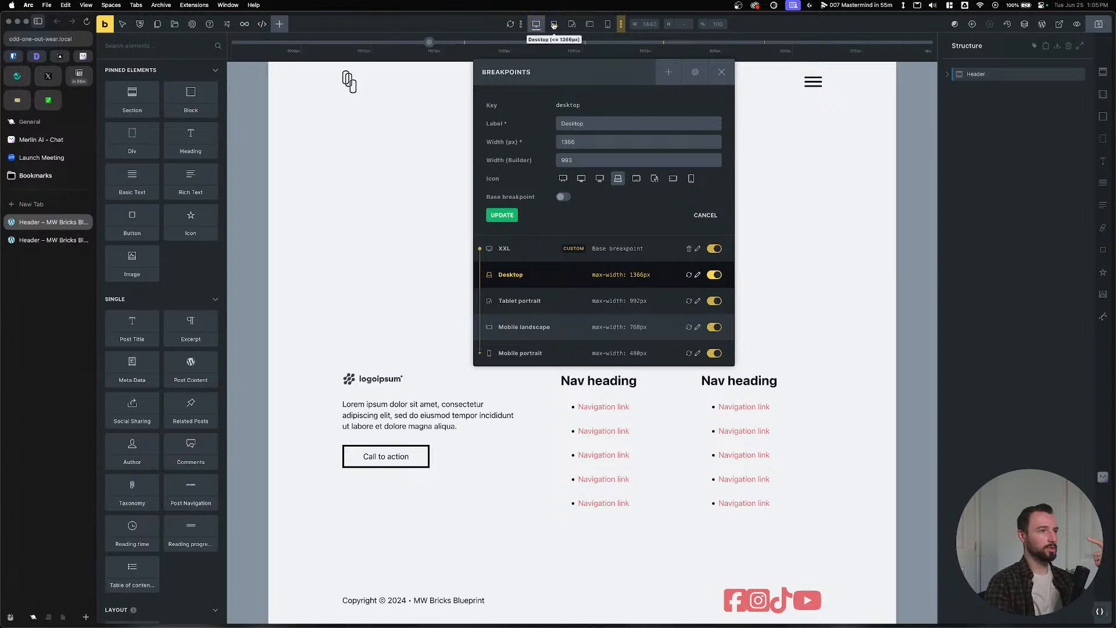
click(554, 25)
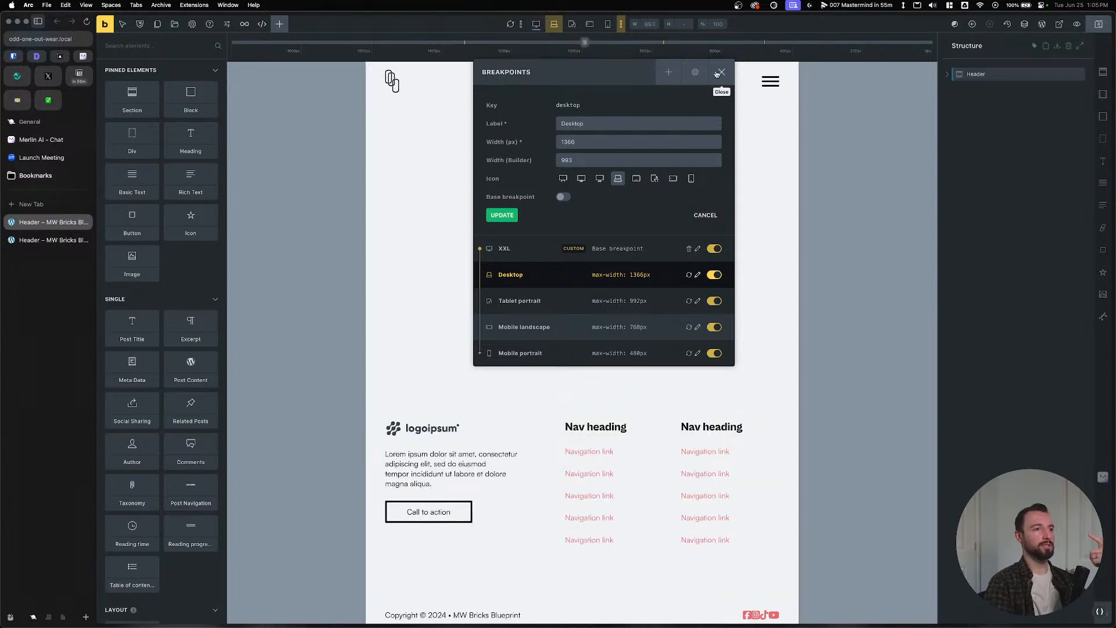
Close the Breakpoints manager and preview tablet portrait and mobile landscape widths before returning to XXL.
click(722, 72)
click(568, 27)
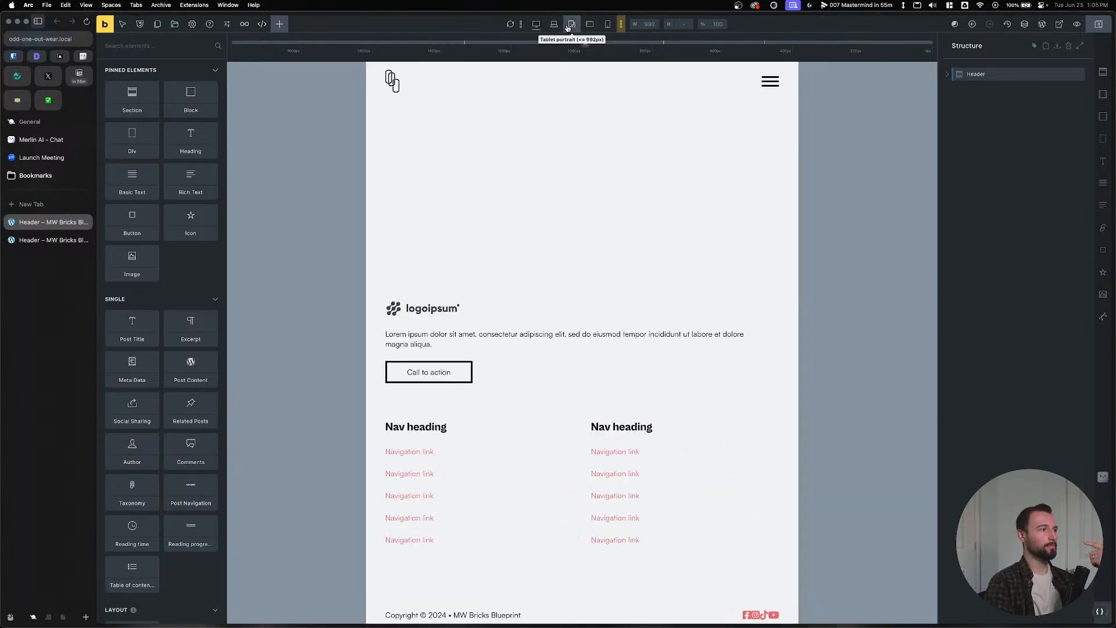
click(569, 27)
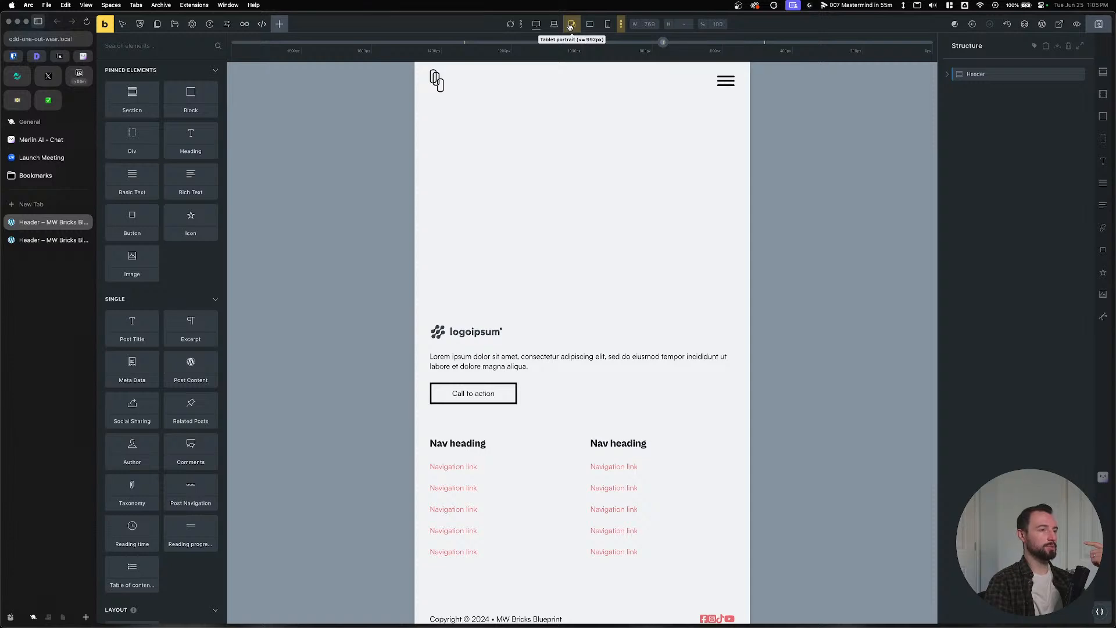
click(590, 23)
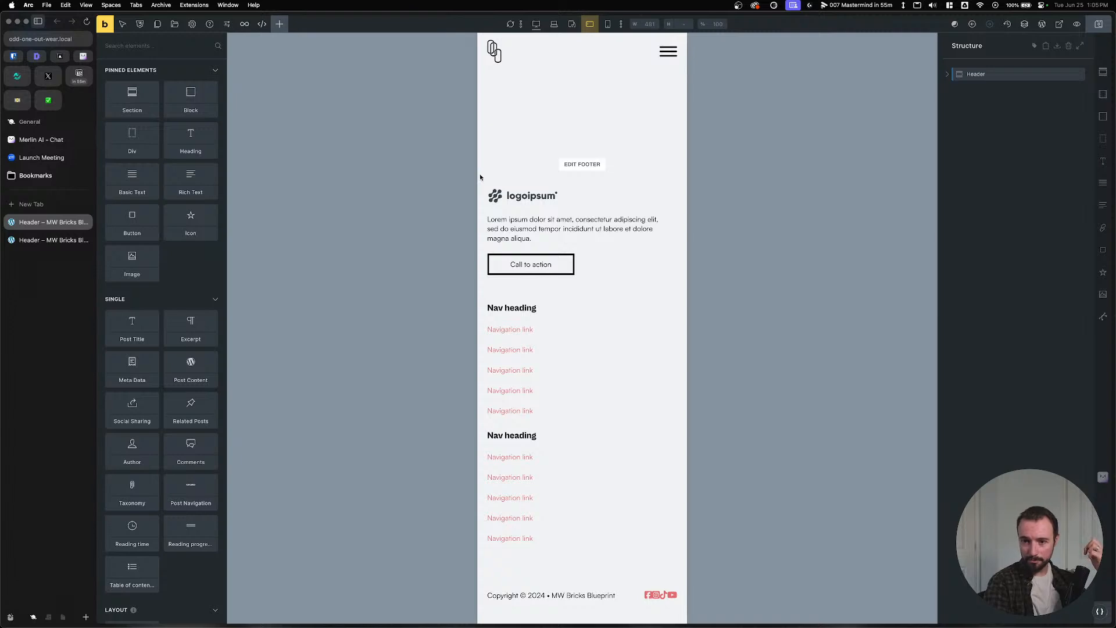
click(536, 28)
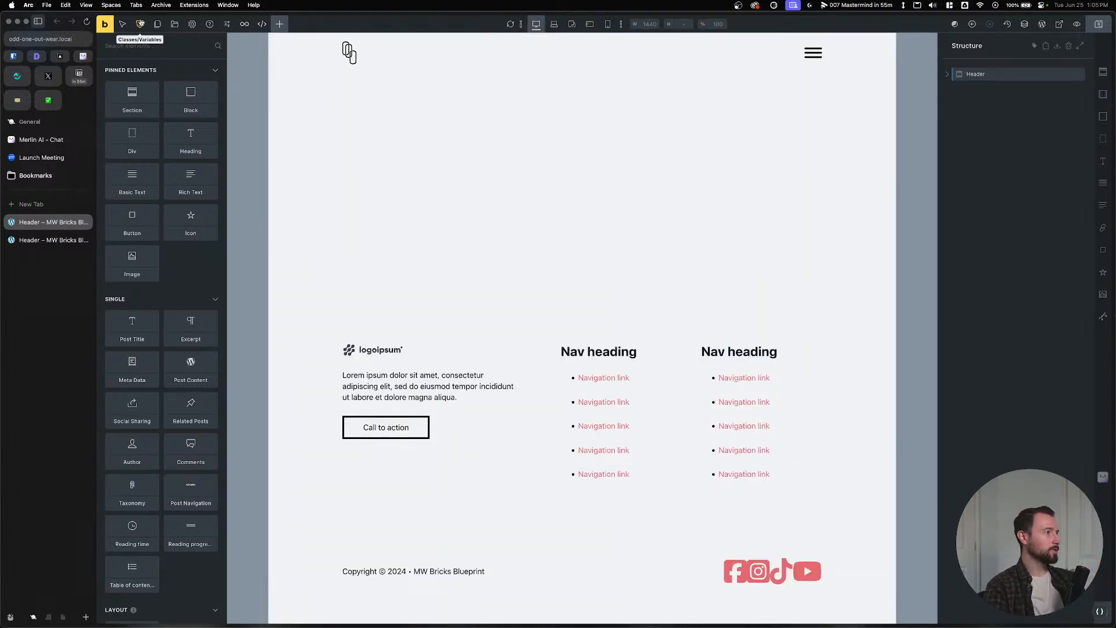
Open the Home page in the builder, add an empty section, and switch to Figma.
click(157, 25)
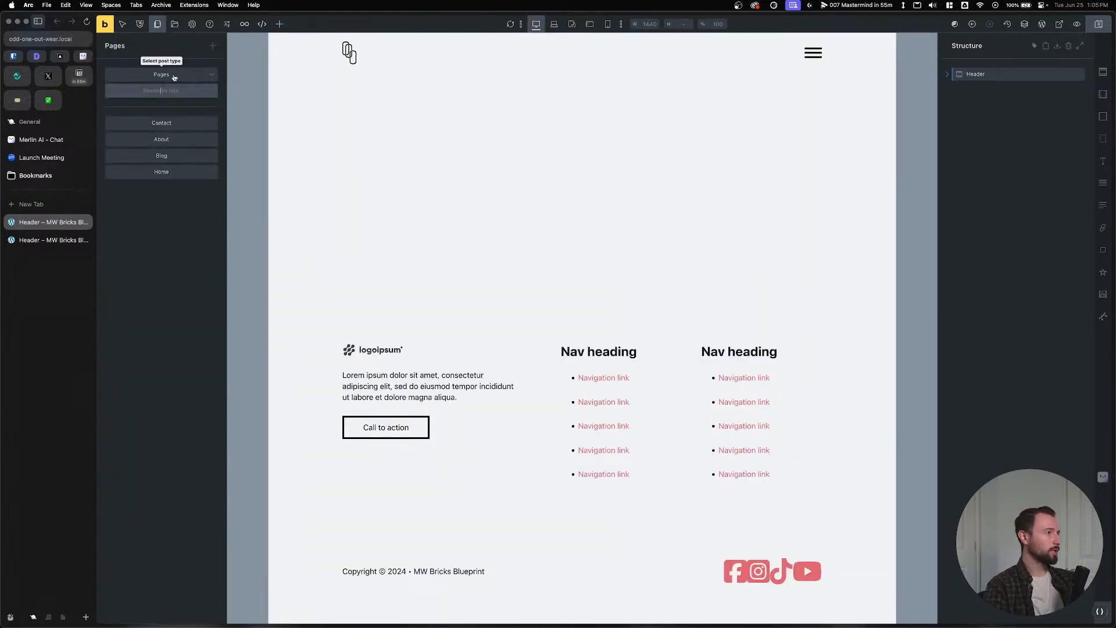
click(163, 171)
click(584, 350)
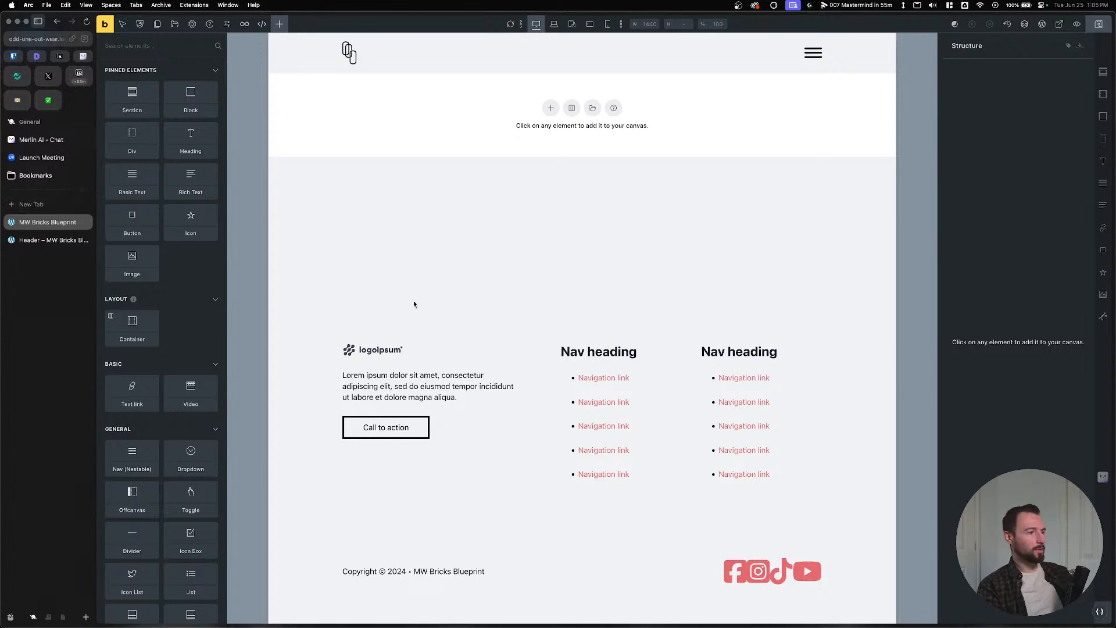
click(550, 108)
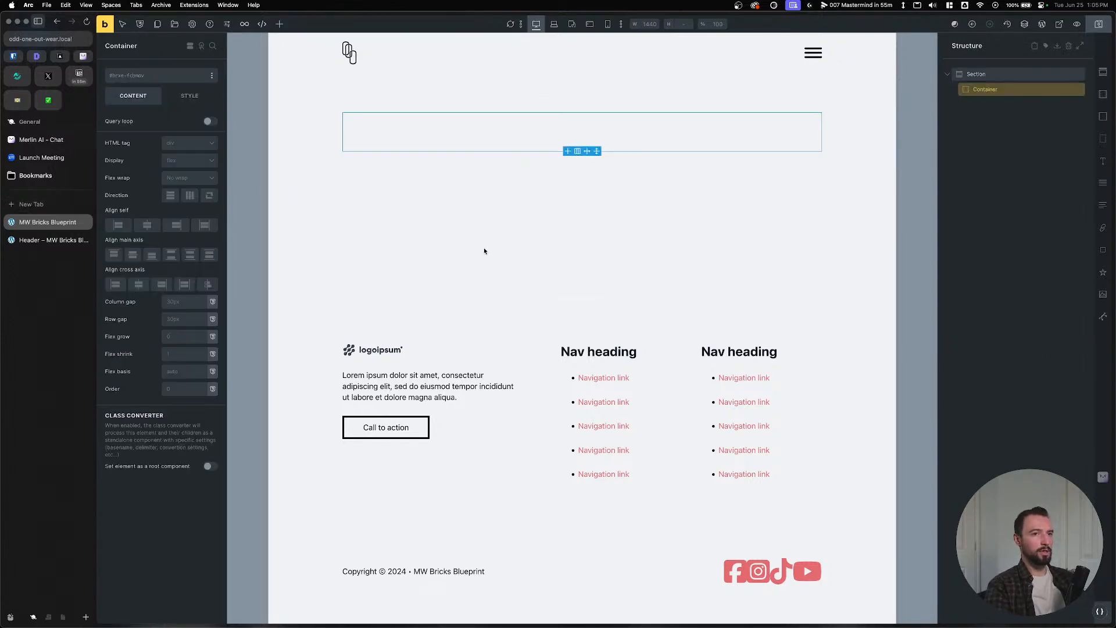
key(super+Tab)
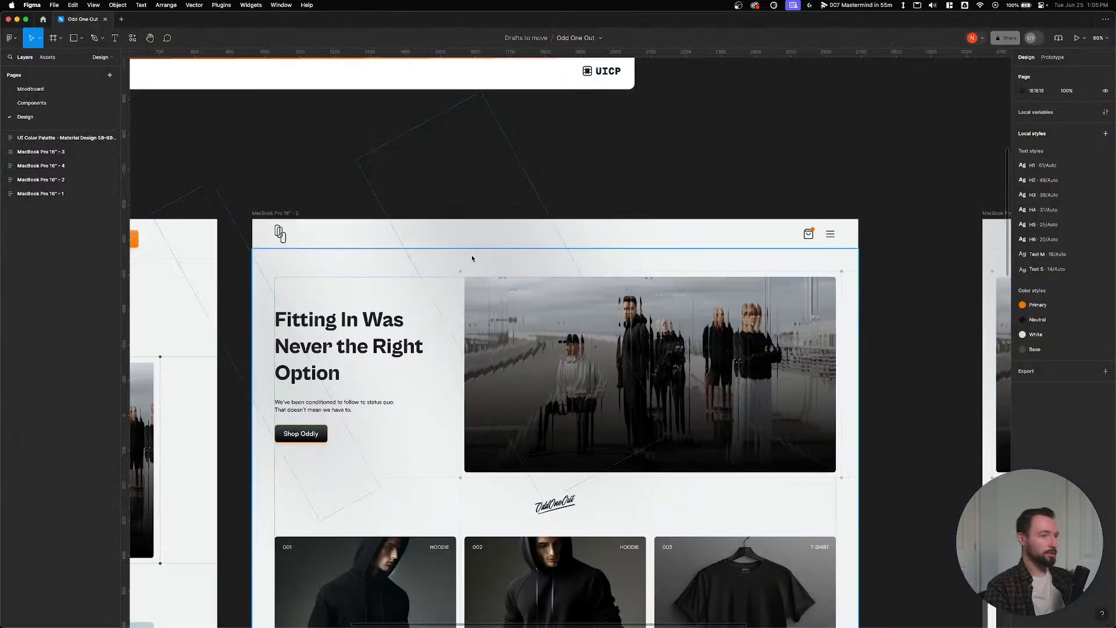
Select the hero image in the Odd One Out frame, zoom to inspect its layout, then return to Bricks.
drag(449, 361, 539, 236)
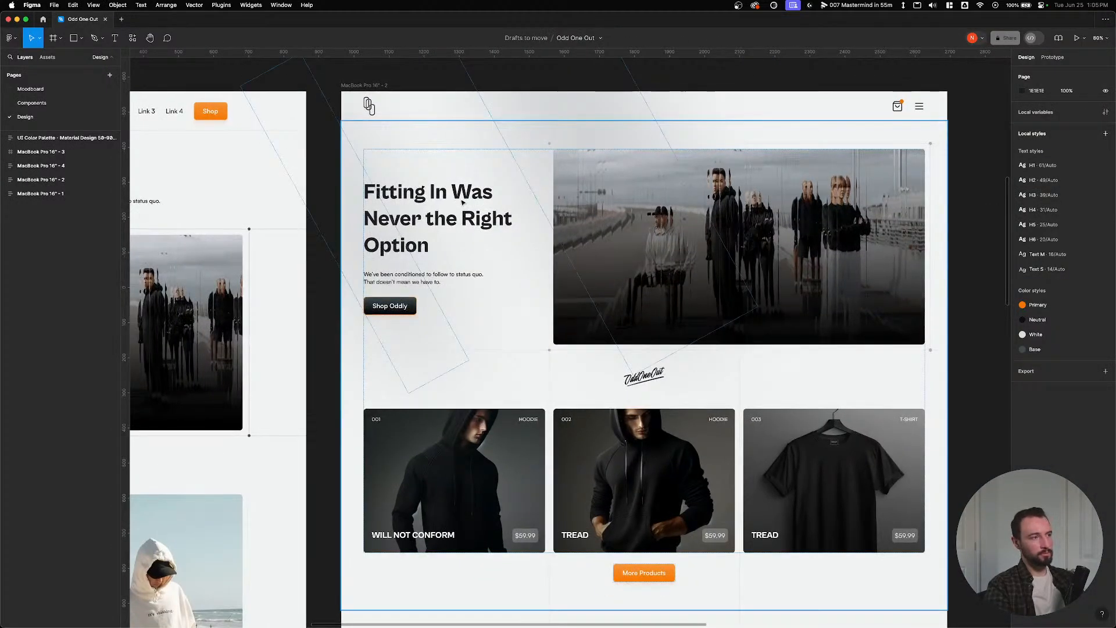
click(810, 266)
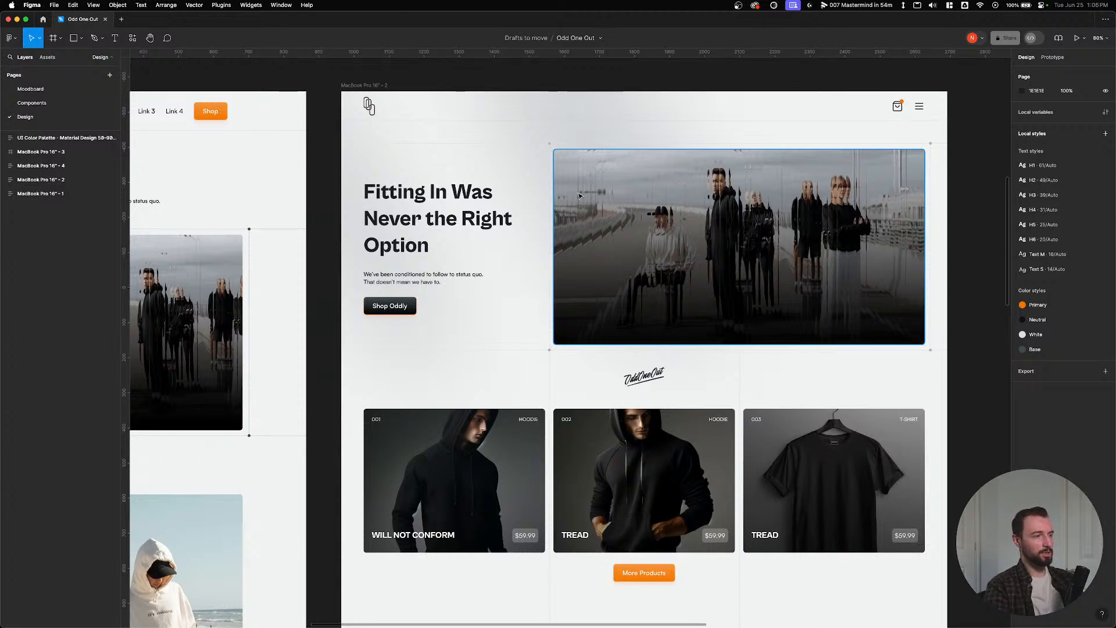
scroll(535, 332, up, 6)
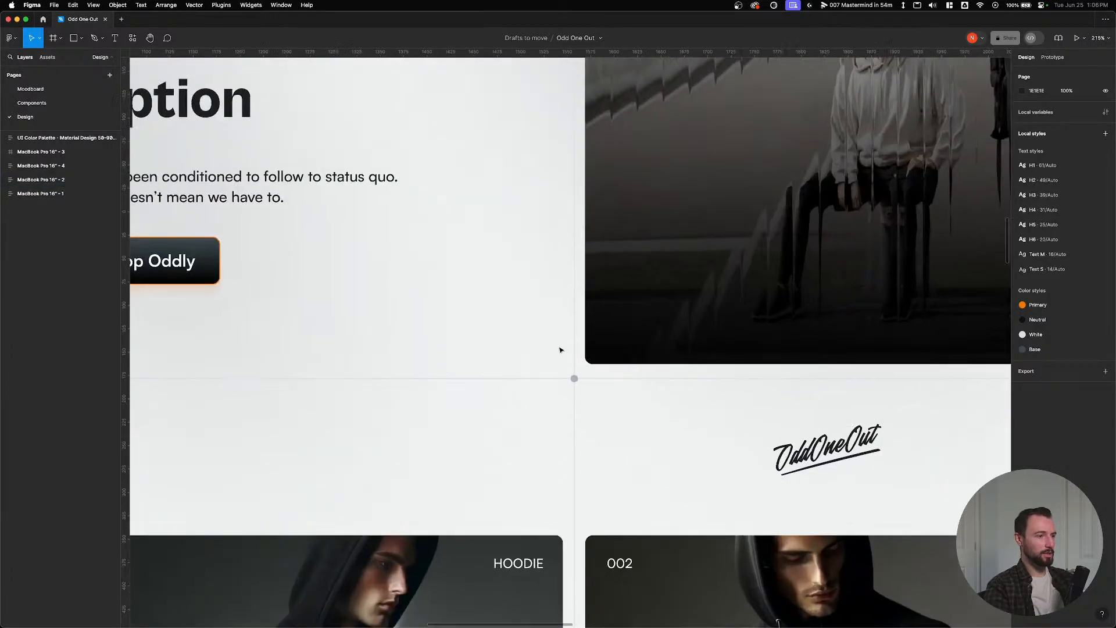
scroll(573, 382, down, 4)
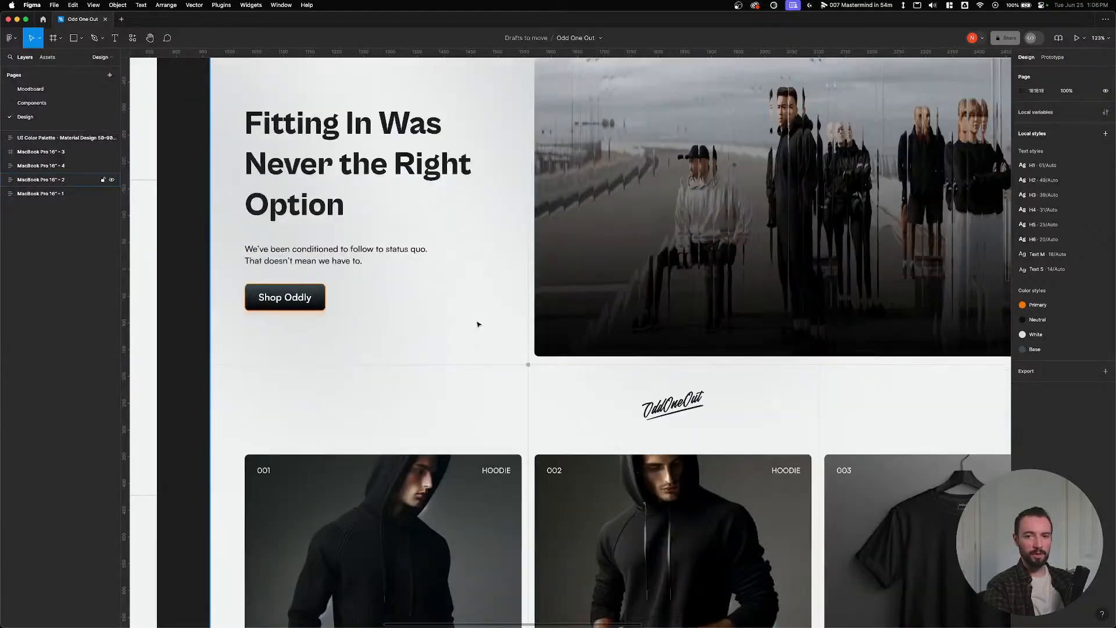
key(super+Tab)
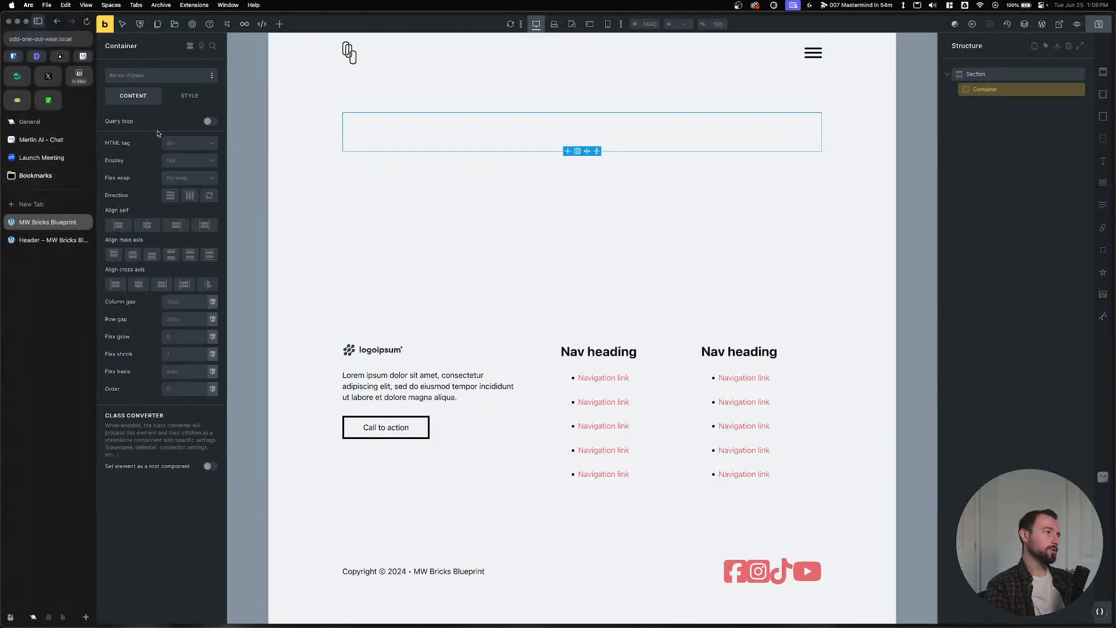
Set the Container's display to grid with template columns var(--grid-1-3).
click(176, 92)
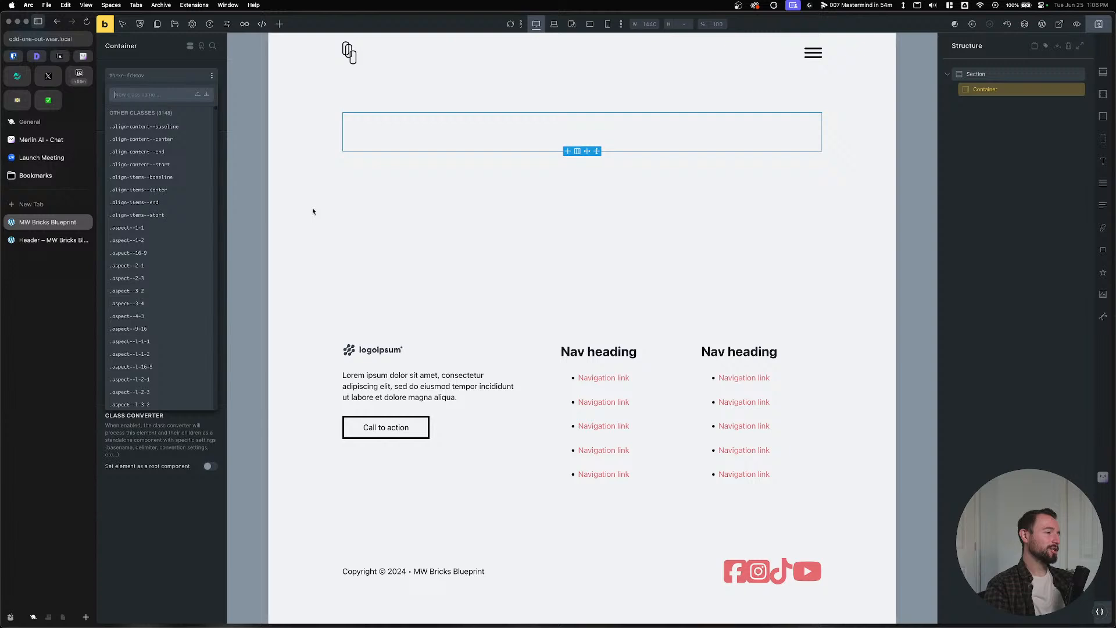
click(177, 568)
click(179, 164)
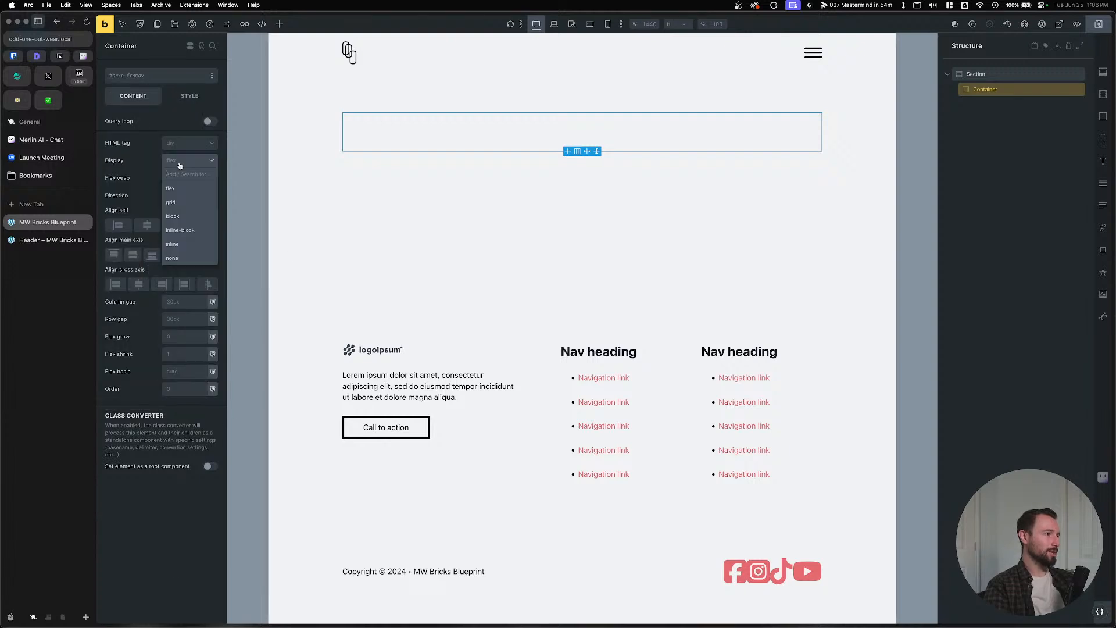
click(174, 202)
click(157, 204)
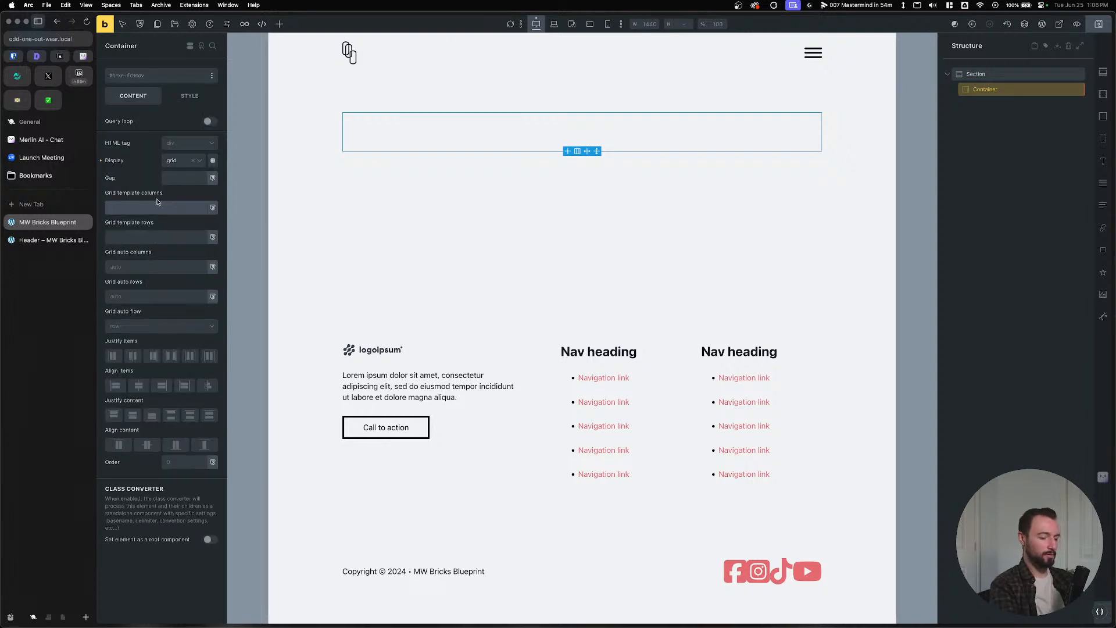
text(--grid-)
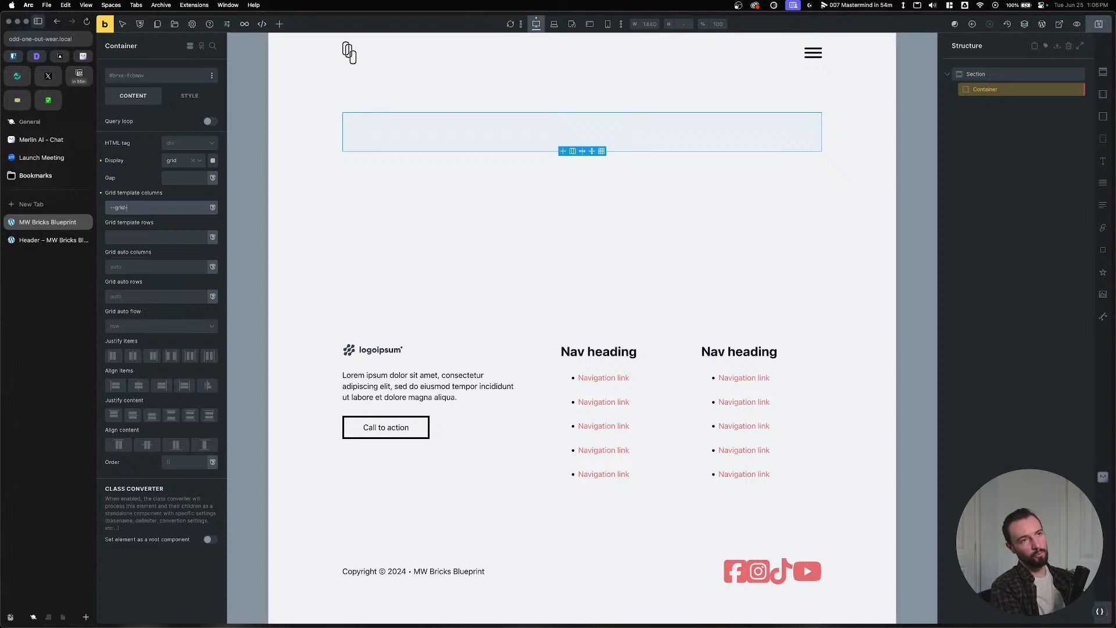
text(1-3)
key(Return)
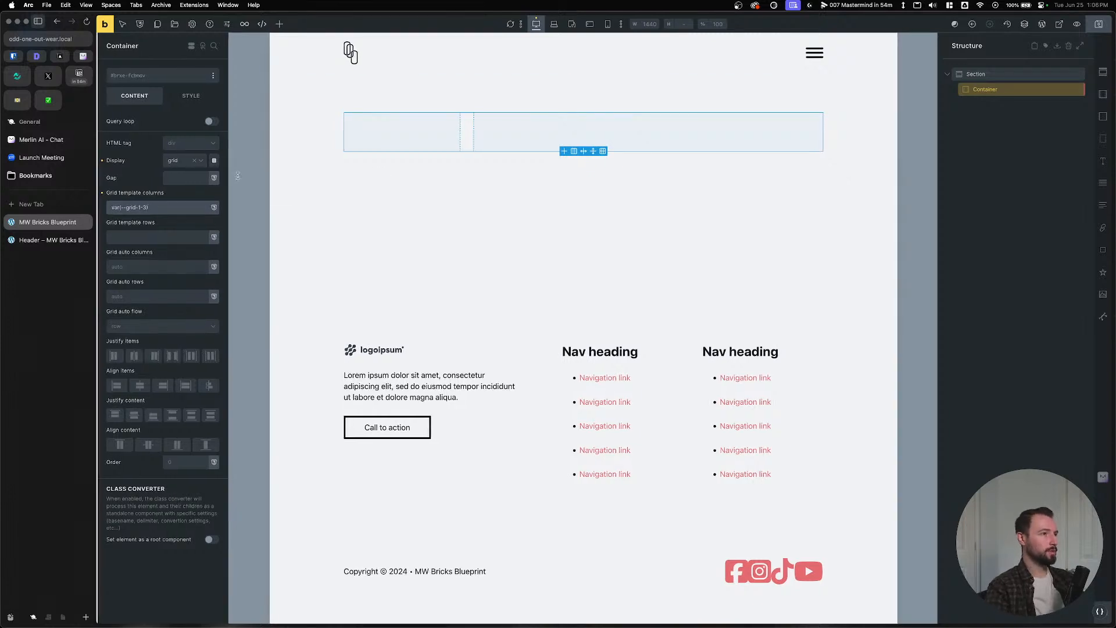
triple_click(155, 206)
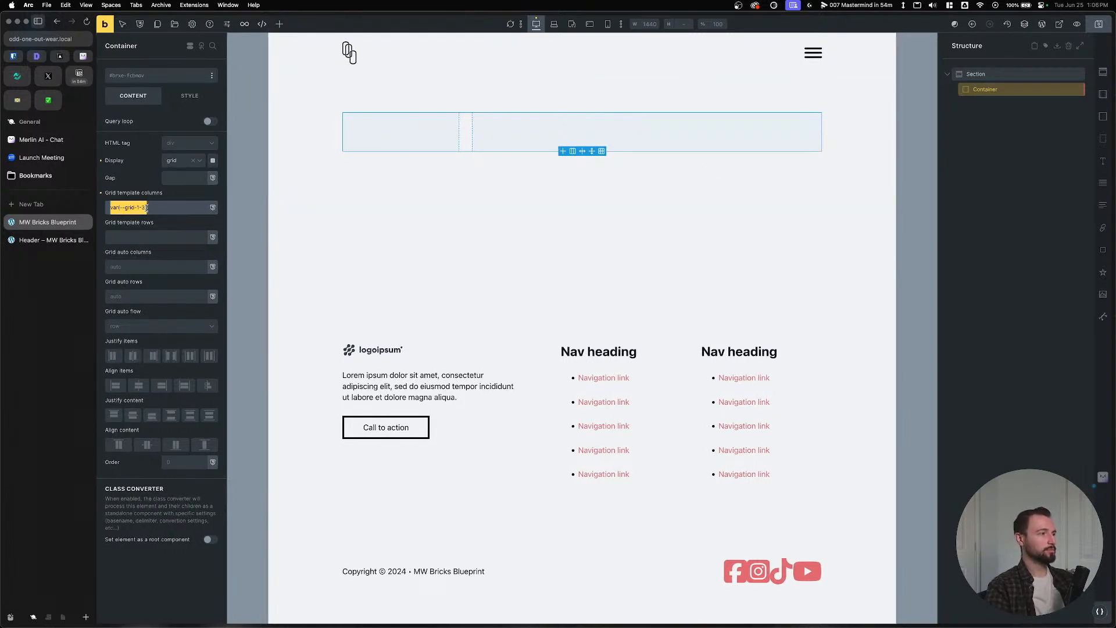
Close the extra Header page tab in Arc's sidebar.
click(49, 240)
click(46, 229)
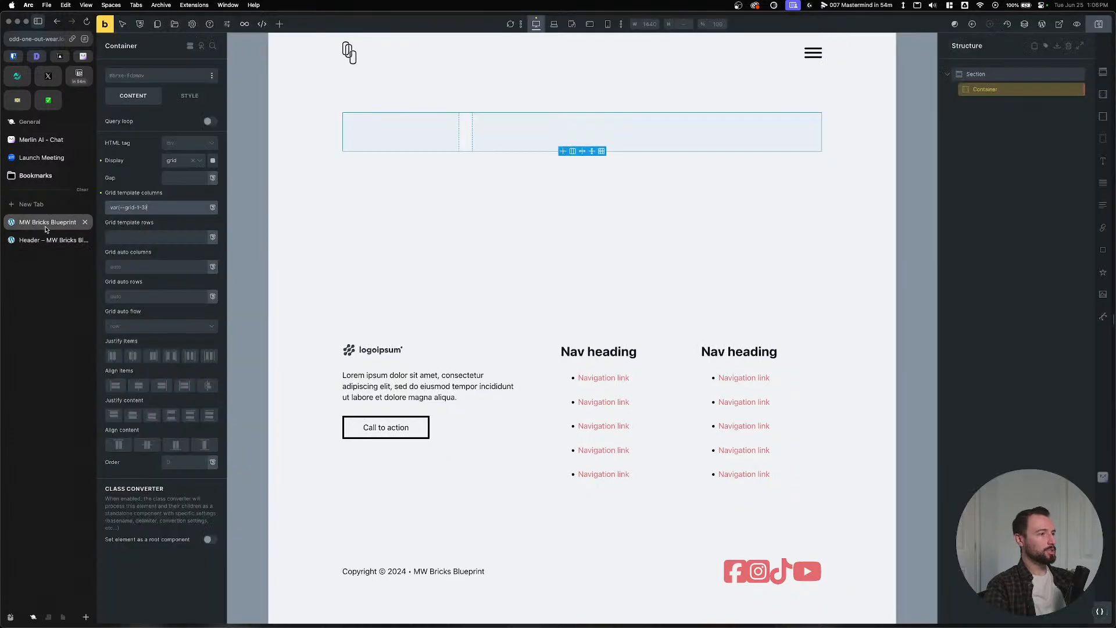
click(85, 240)
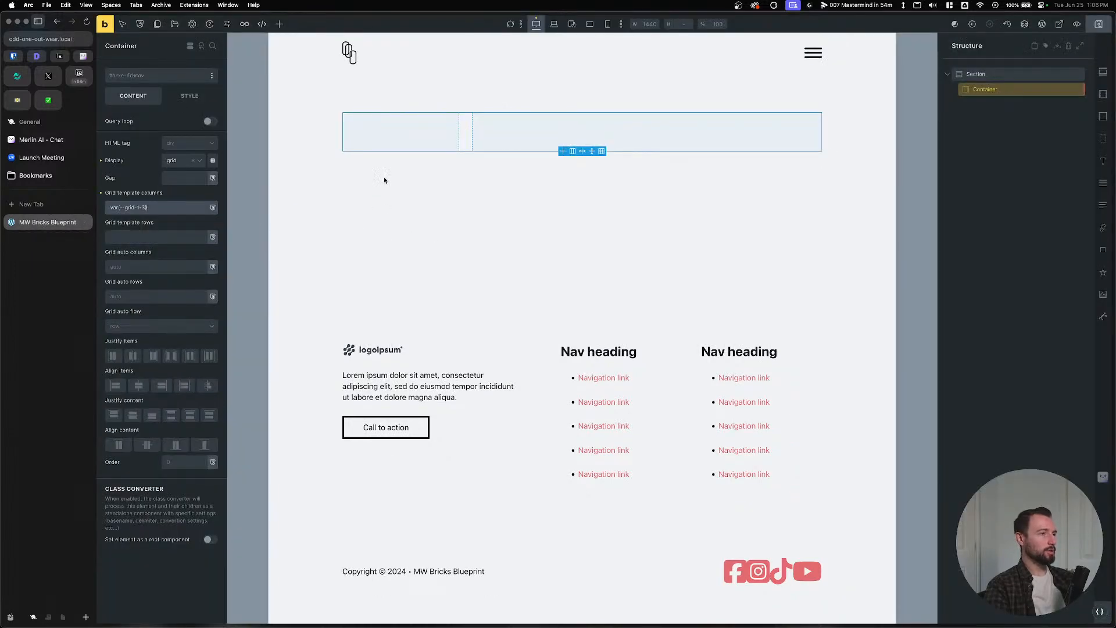
click(109, 208)
key(super+Tab)
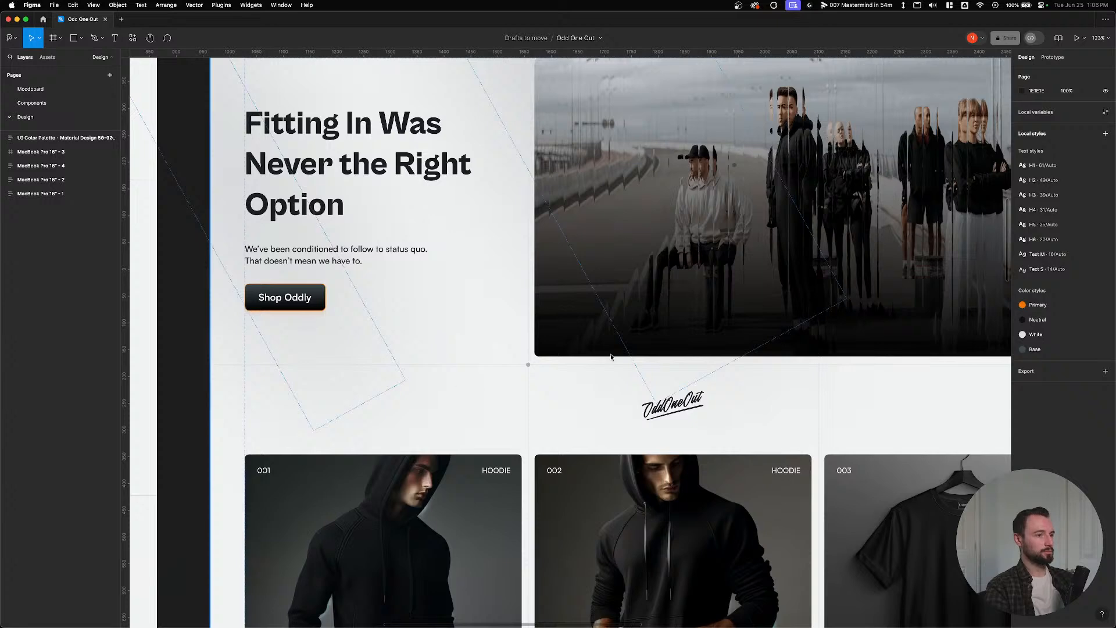
scroll(611, 357, down, 5)
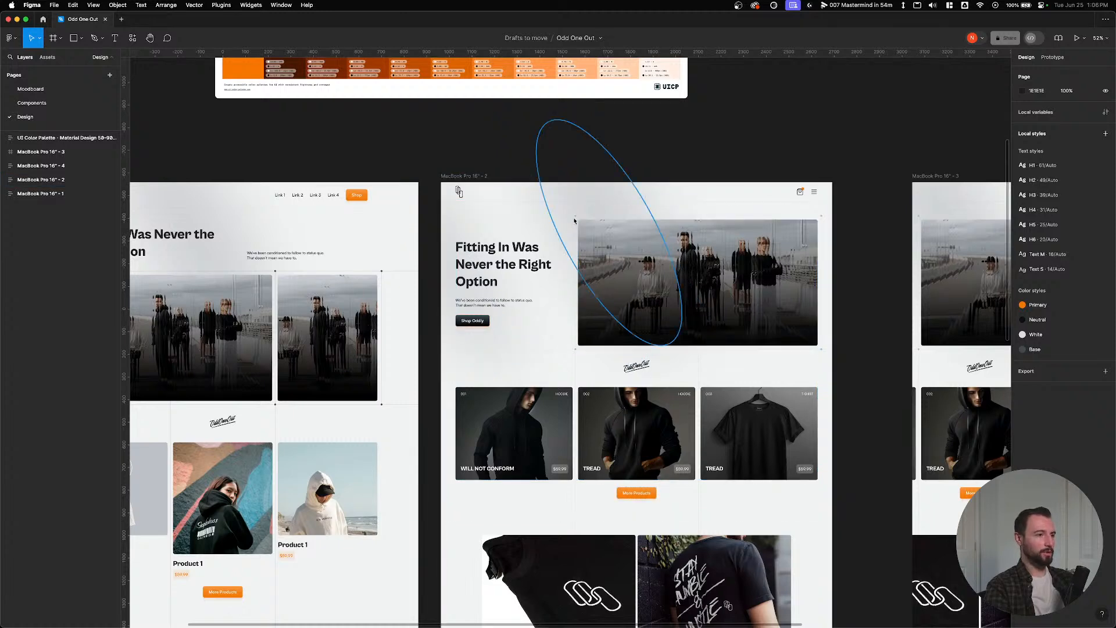
key(super+Tab)
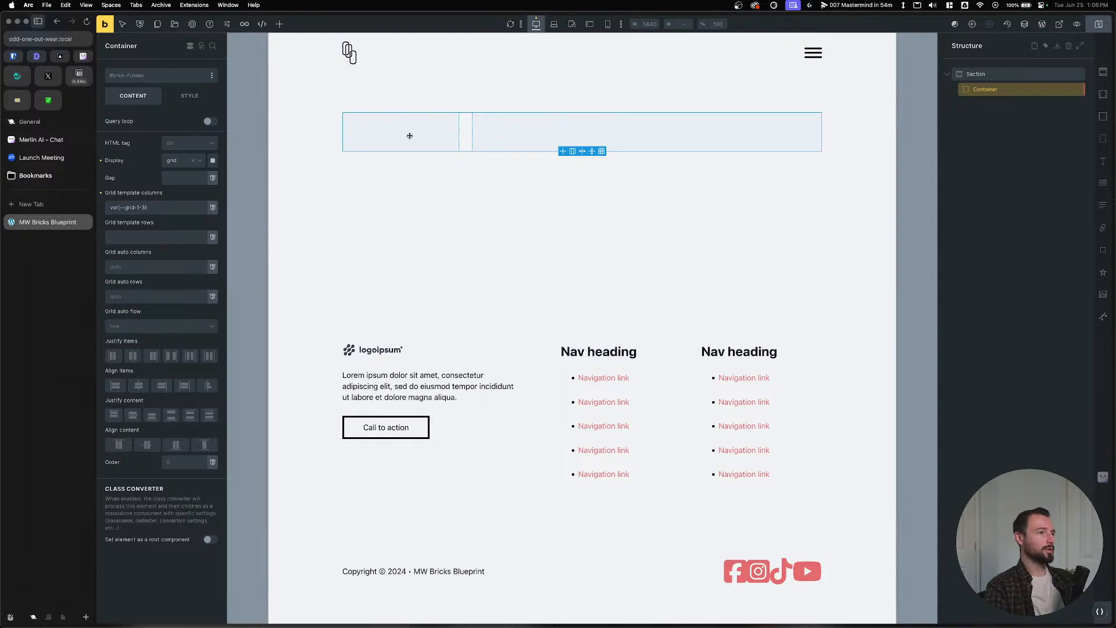
click(983, 74)
Add a Heading, Basic Text and Button, nesting them in a block renamed 'Content'.
click(979, 91)
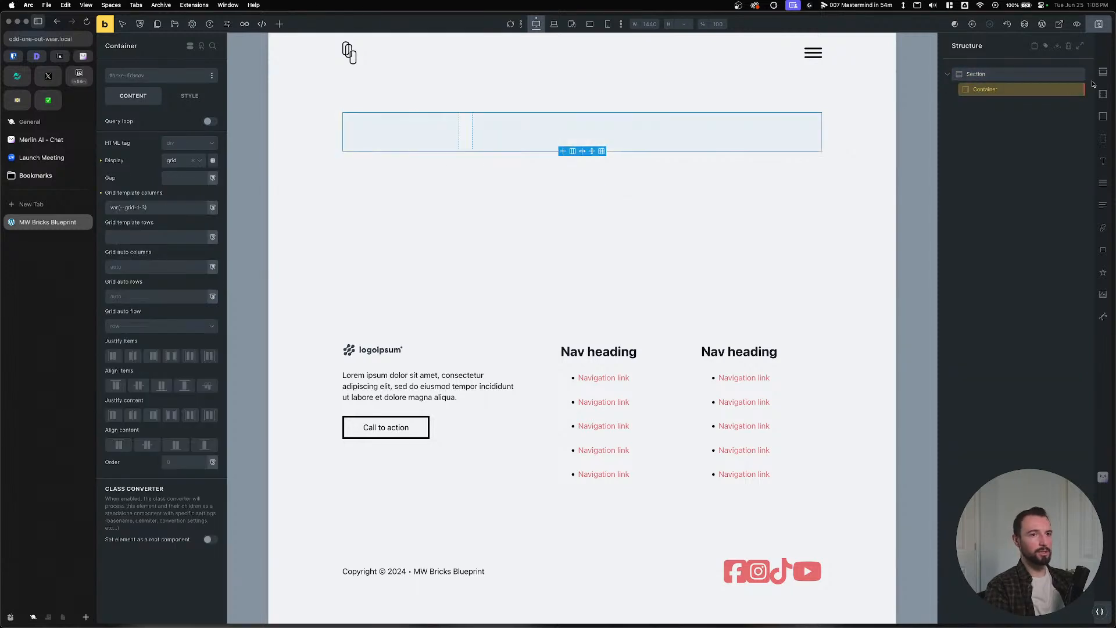
click(1102, 162)
click(1104, 184)
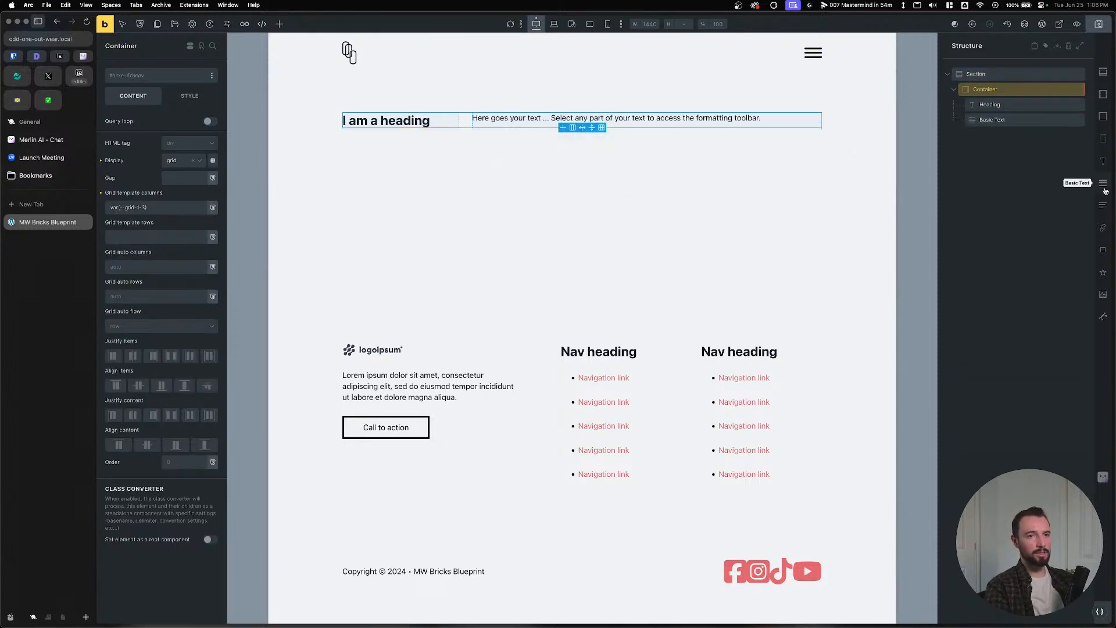
click(1103, 249)
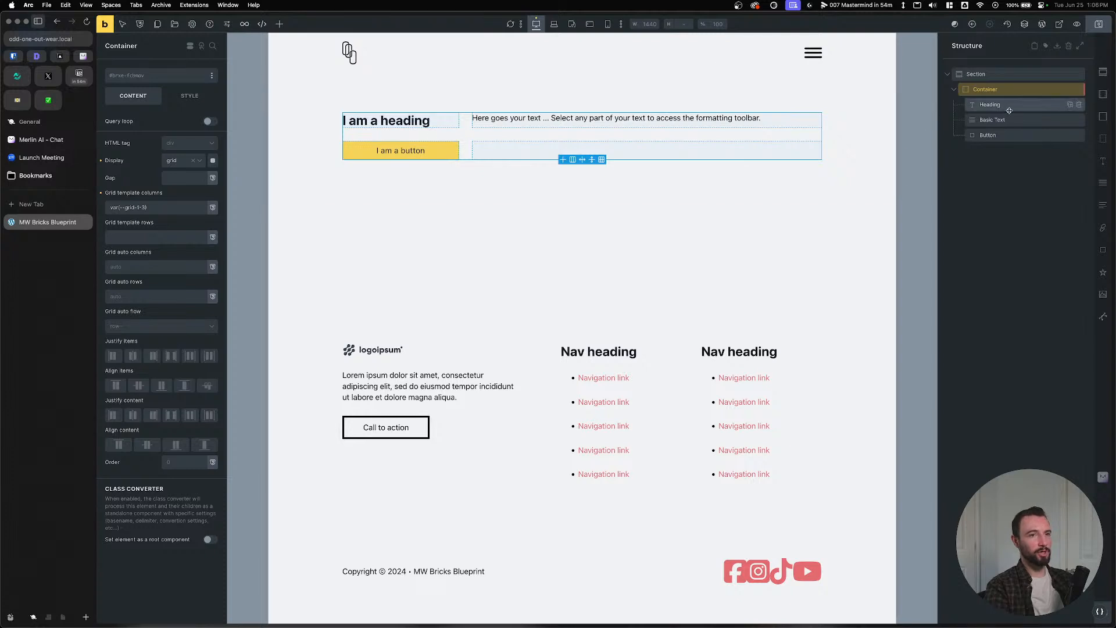
click(1103, 116)
drag(979, 142, 986, 103)
double_click(989, 104)
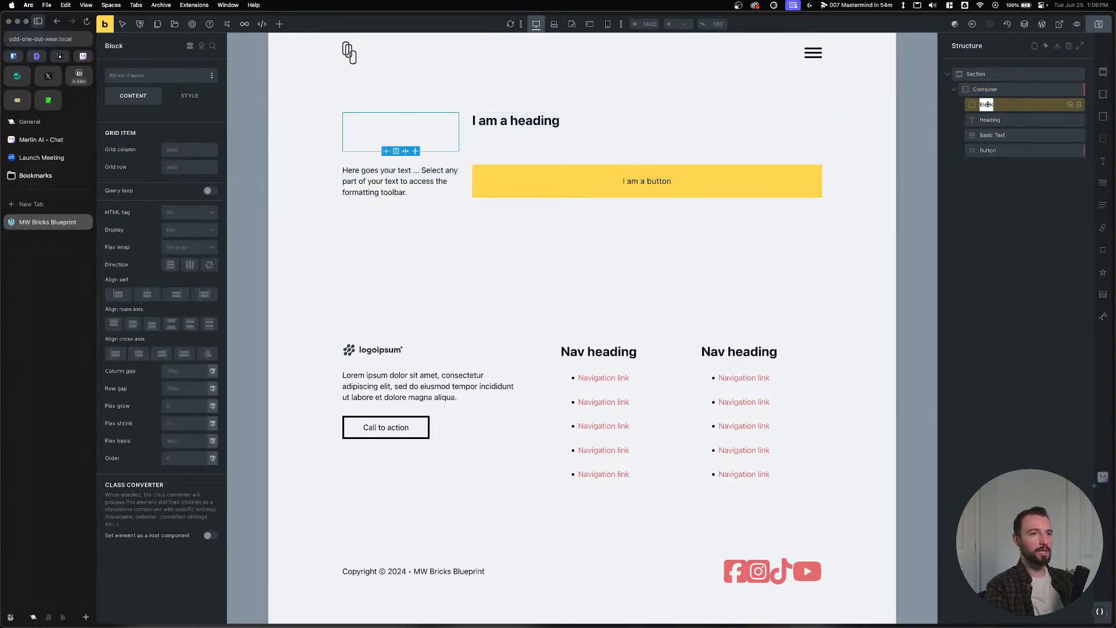
text(conten)
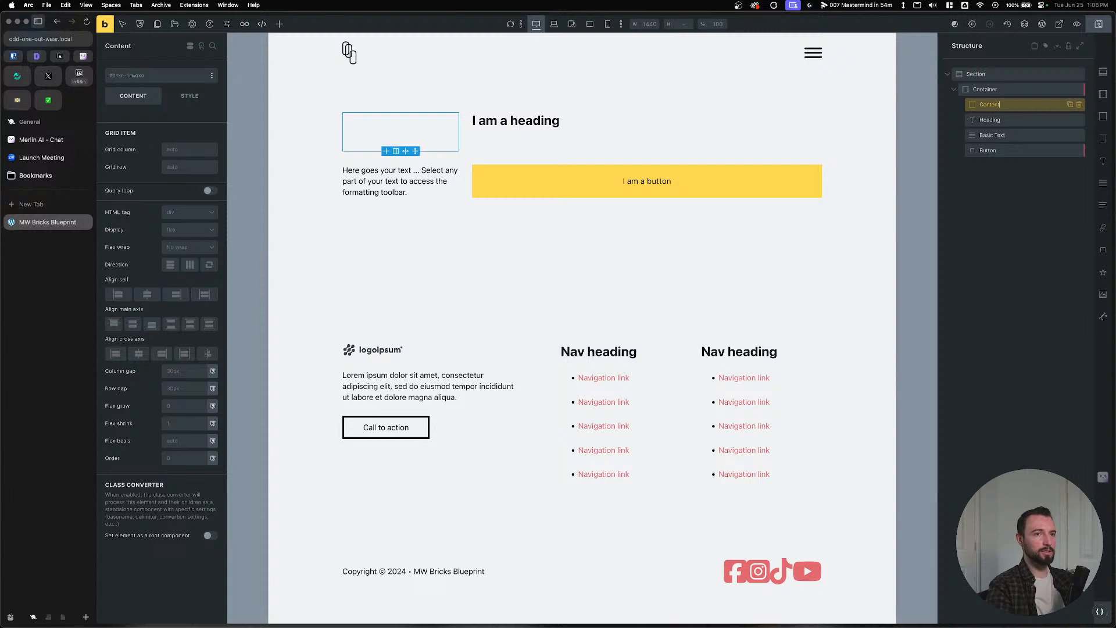
drag(982, 118, 981, 110)
click(978, 105)
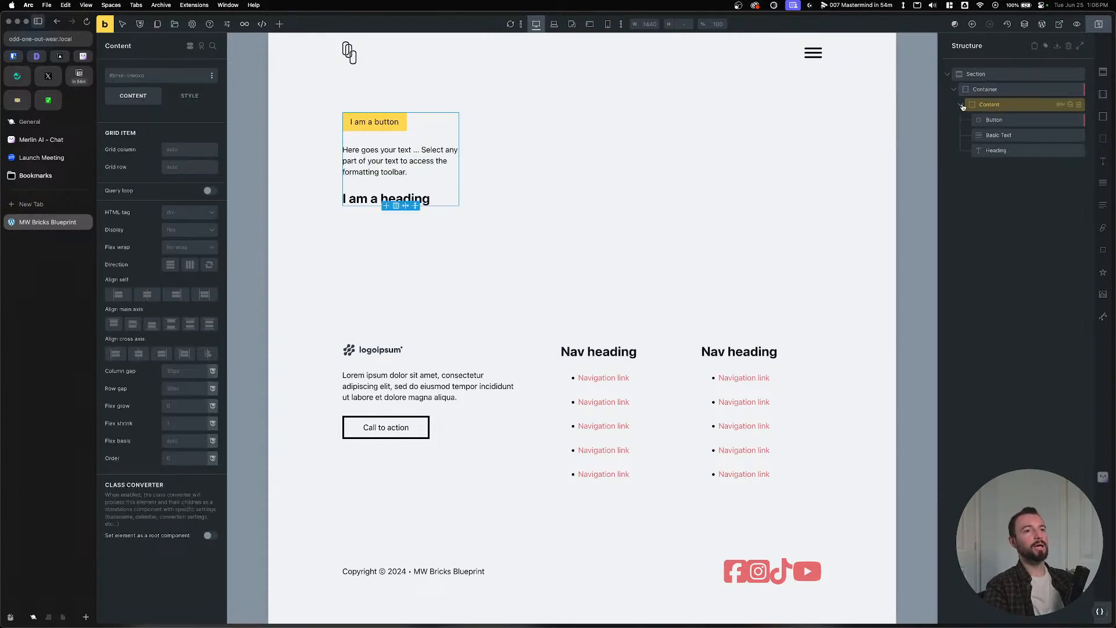
Add a second block named 'Media Wrapper' holding an image named 'Media'.
click(990, 89)
click(1100, 115)
double_click(987, 120)
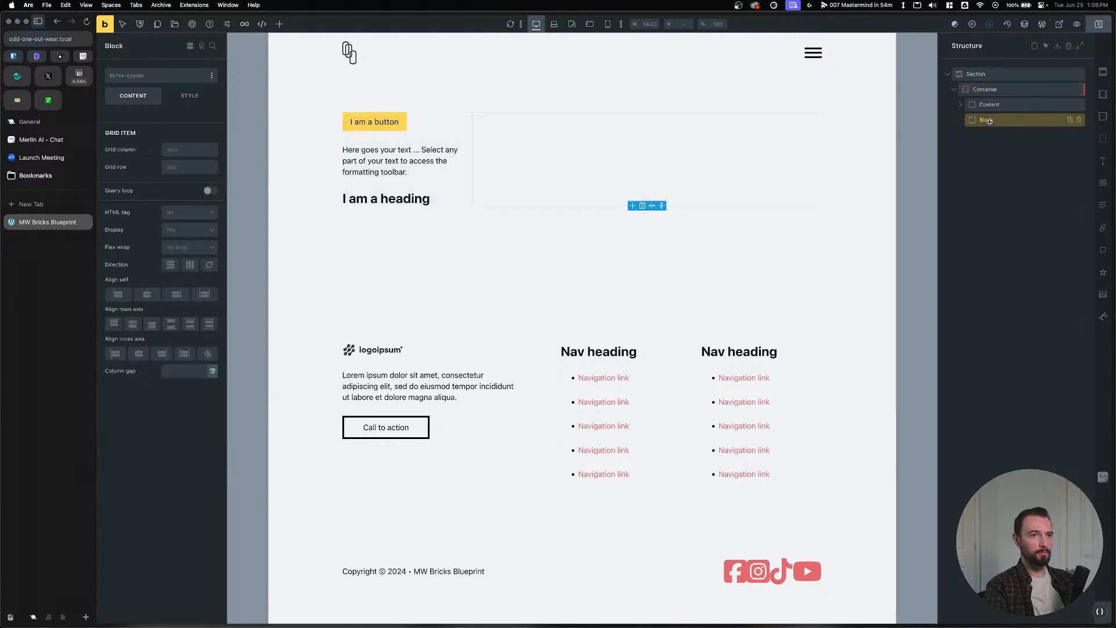
text(Media WRappe)
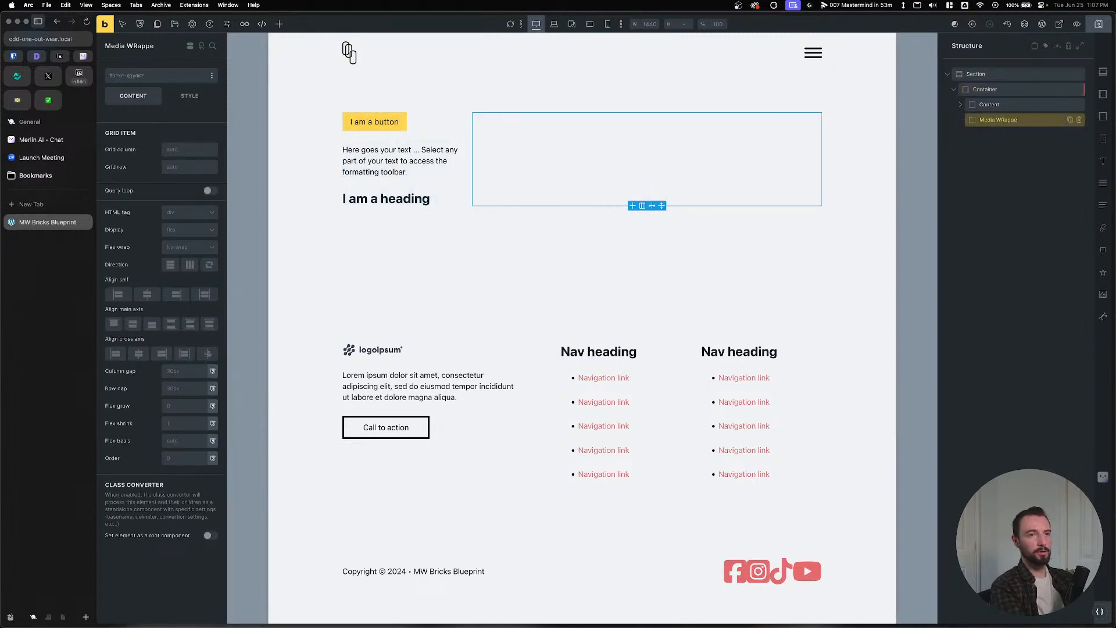
key(BackSpace)
key(BackSpace)
text(rapper)
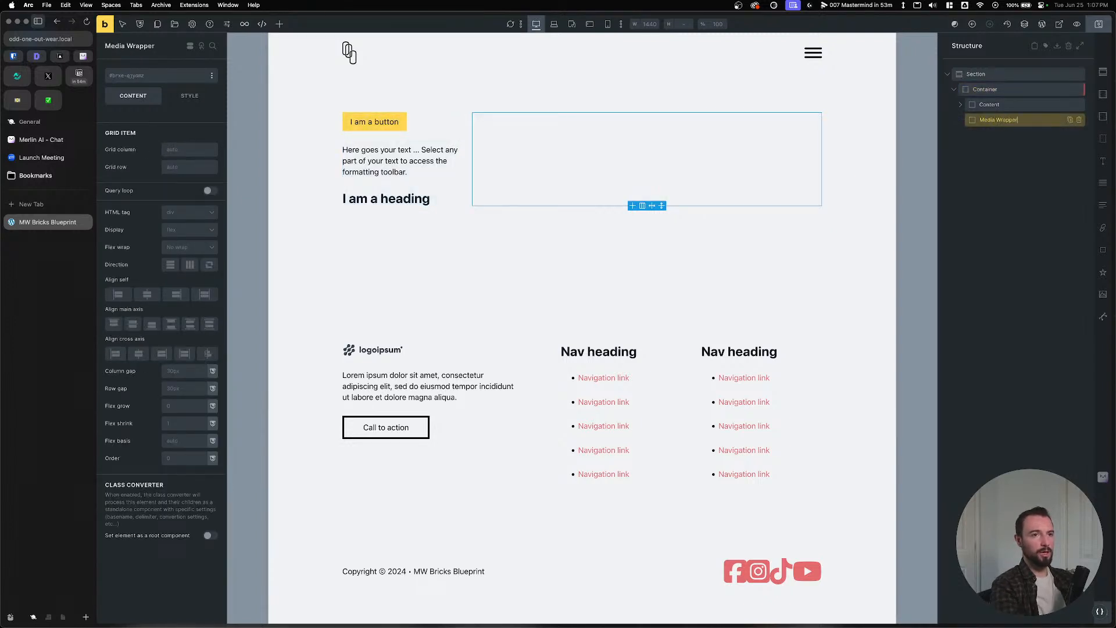
click(1103, 294)
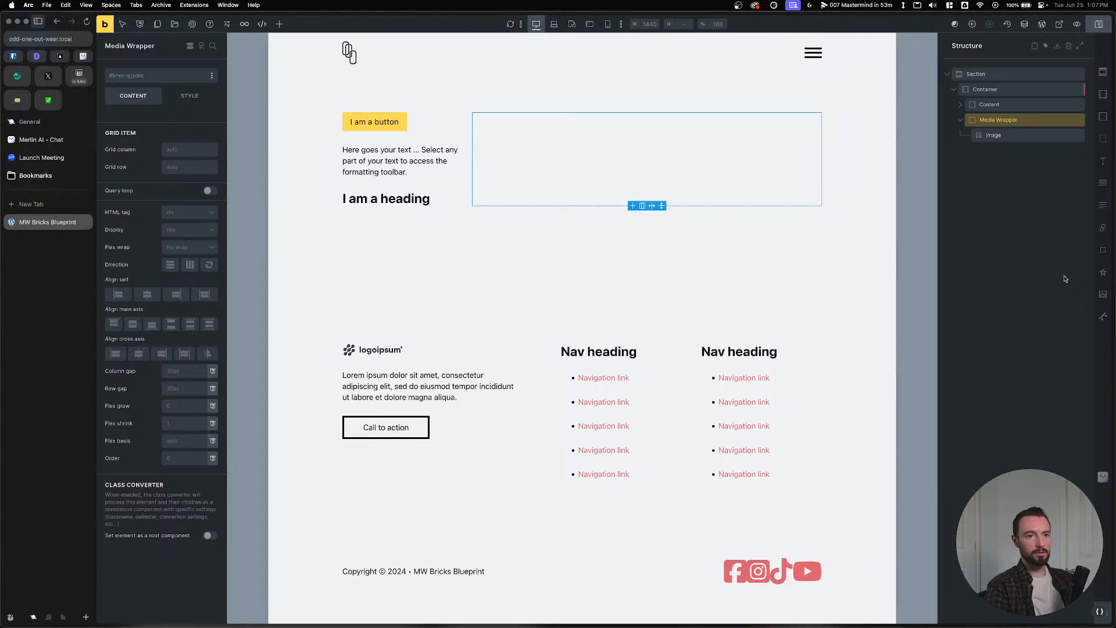
double_click(991, 135)
text(Media)
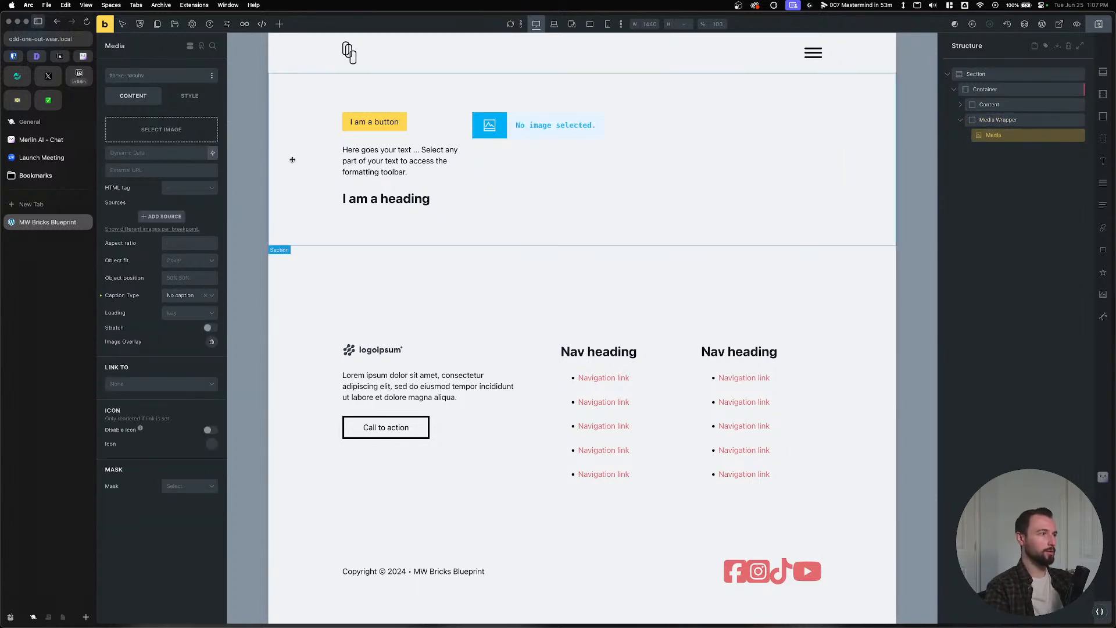
key(Return)
key(super+Tab)
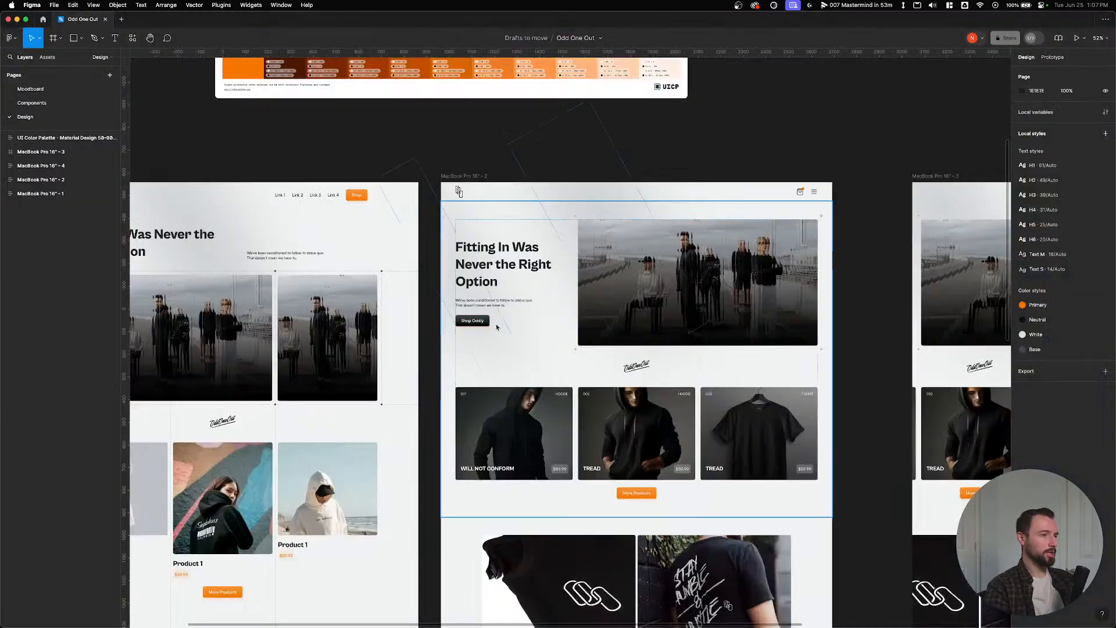
Drill into the hero cover image in Figma and pan across the design frames.
double_click(645, 277)
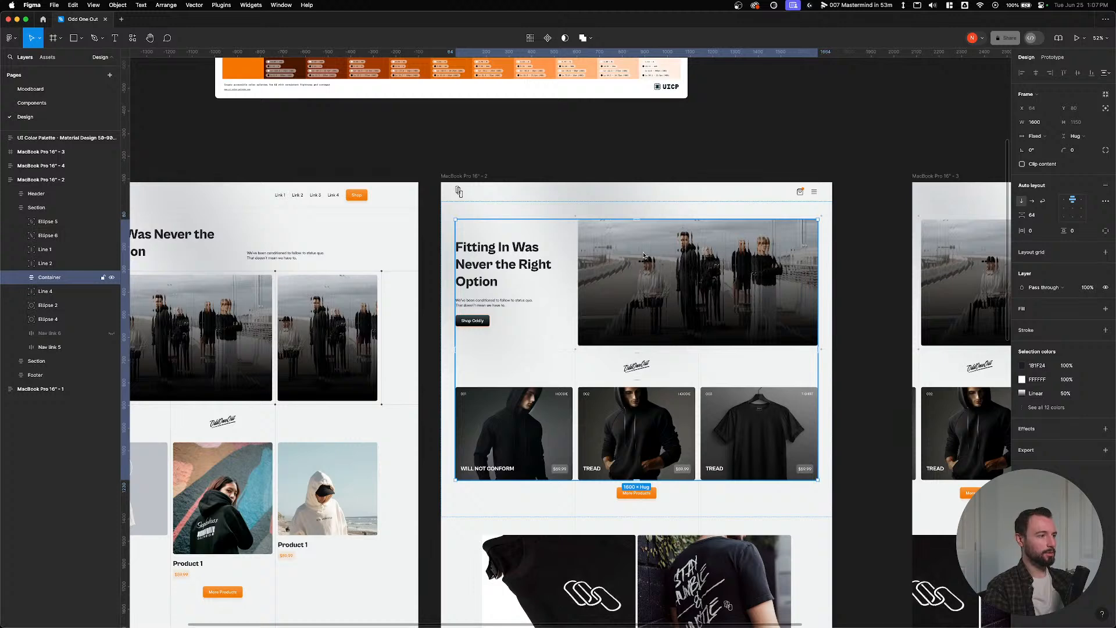
double_click(643, 255)
double_click(644, 254)
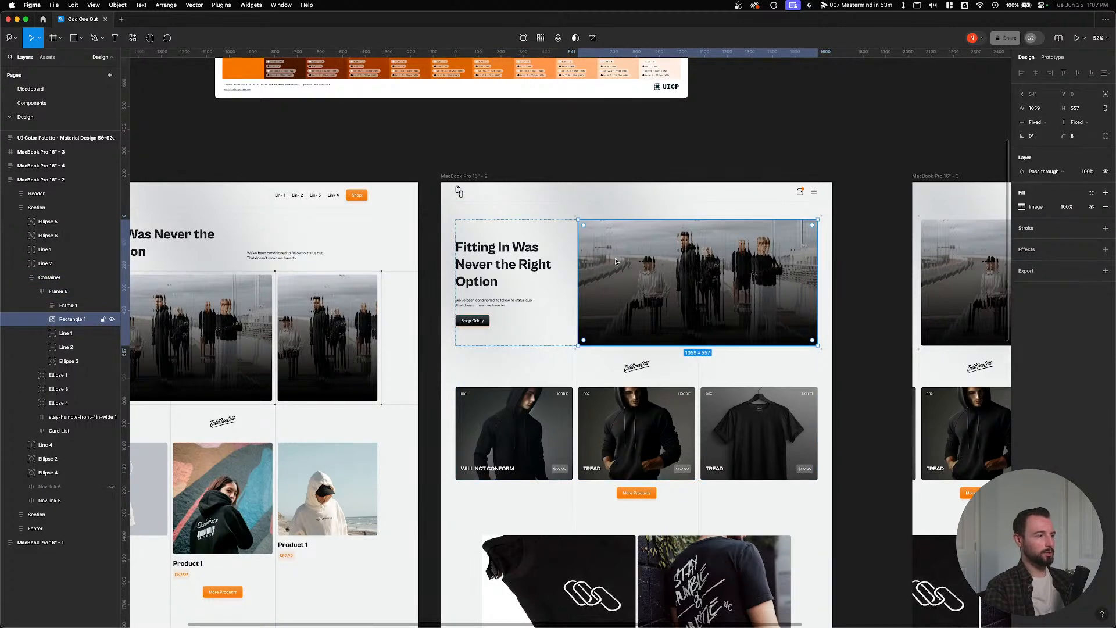
scroll(616, 261, down, 2)
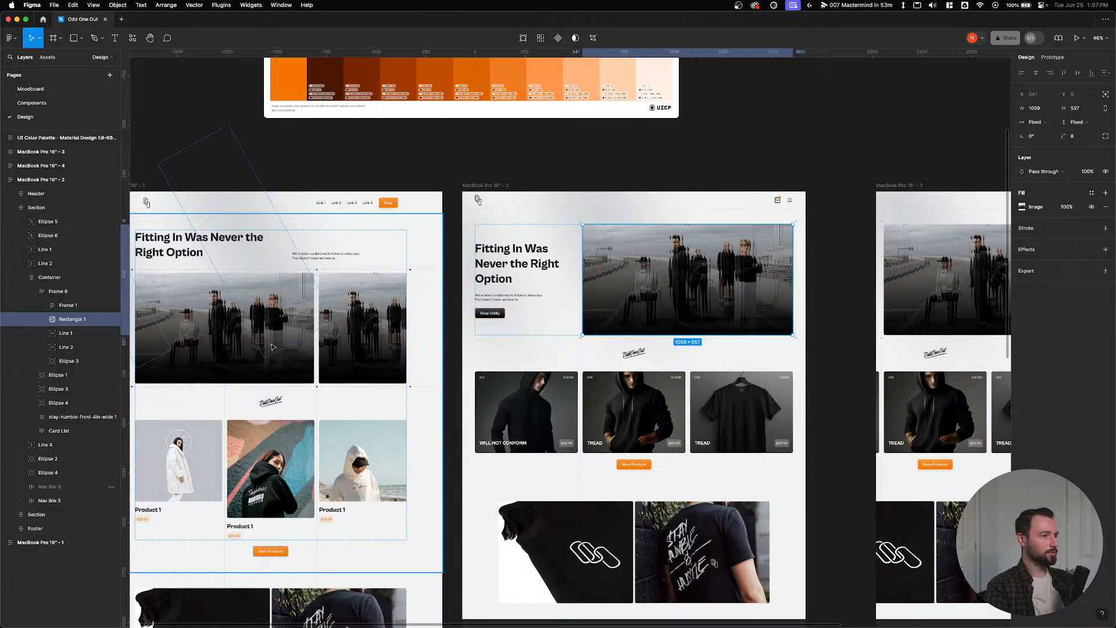
click(820, 154)
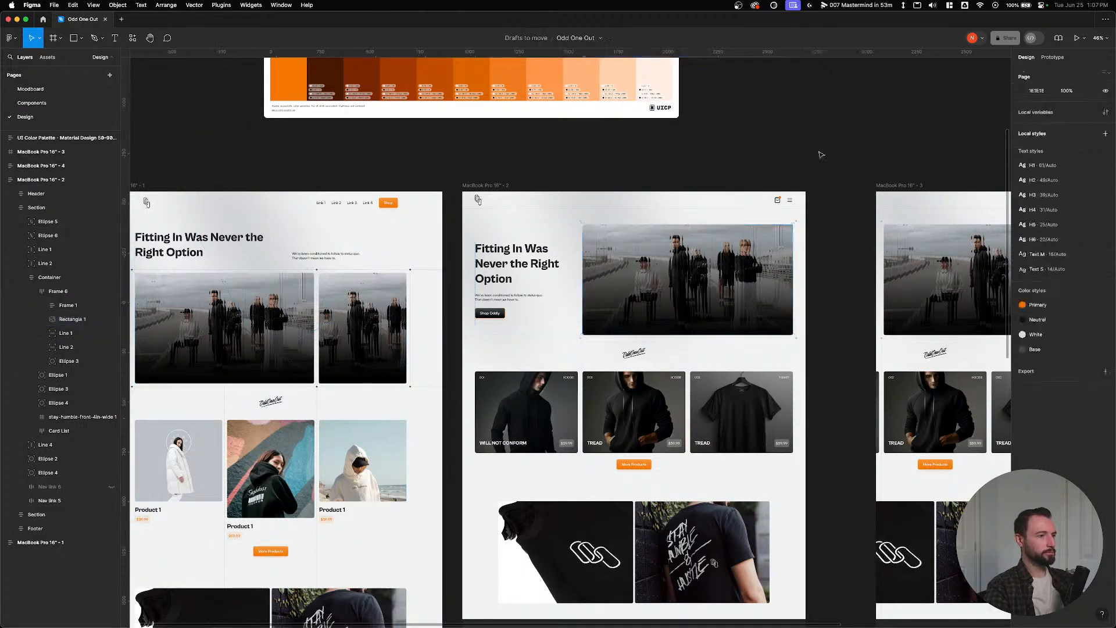
drag(844, 149, 518, 167)
drag(218, 275, 660, 271)
scroll(234, 292, up, 5)
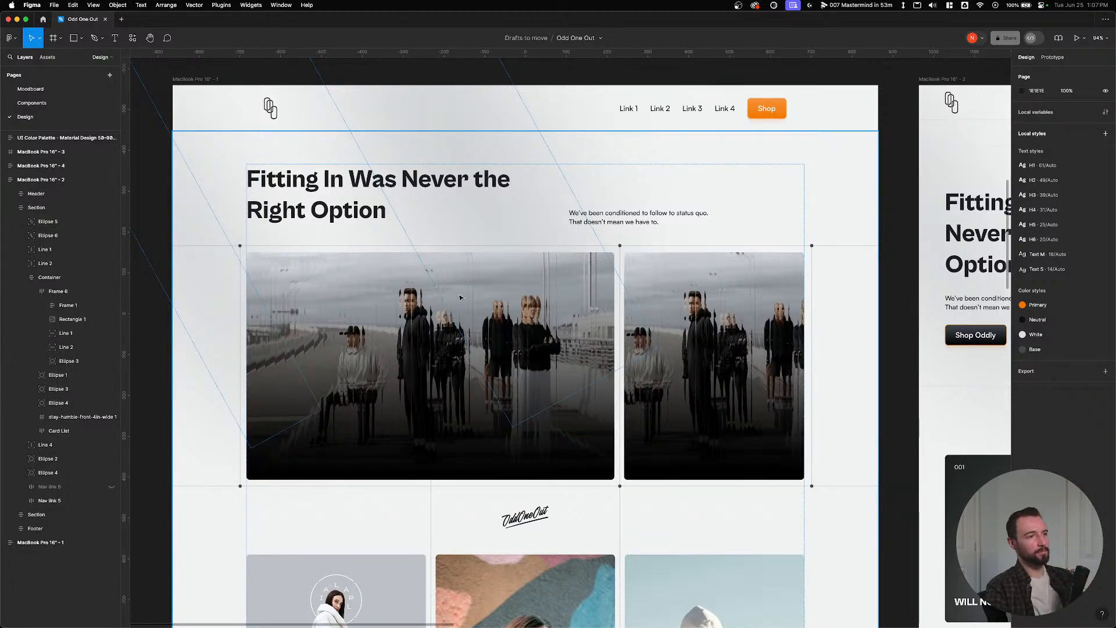
scroll(714, 327, down, 2)
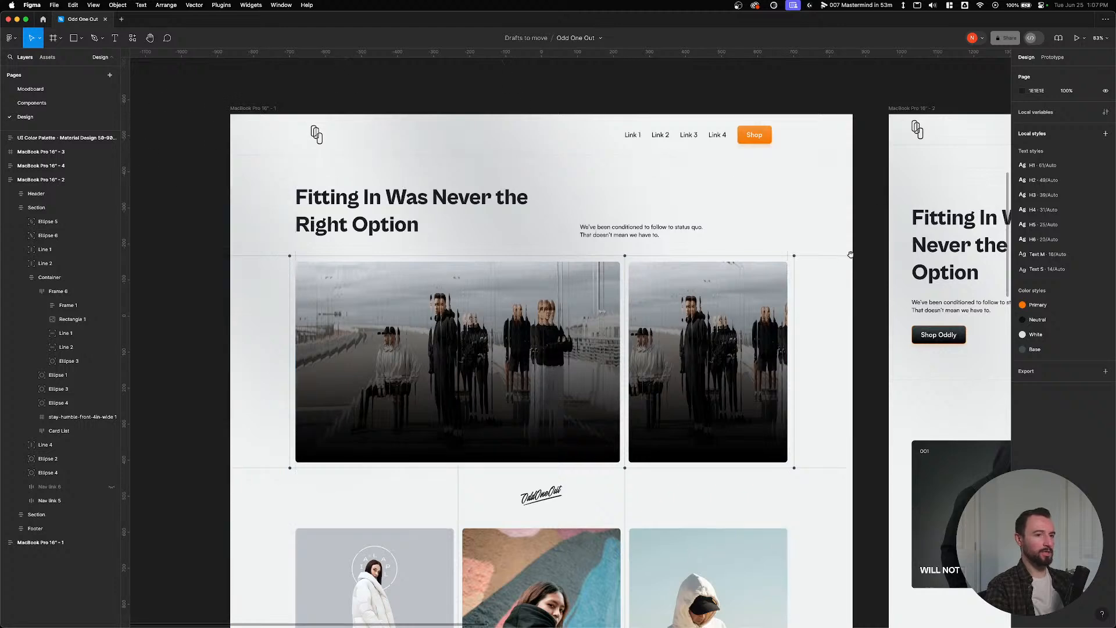
Inspect the second MacBook frame's layout, then switch back to the Bricks builder.
drag(850, 253, 356, 254)
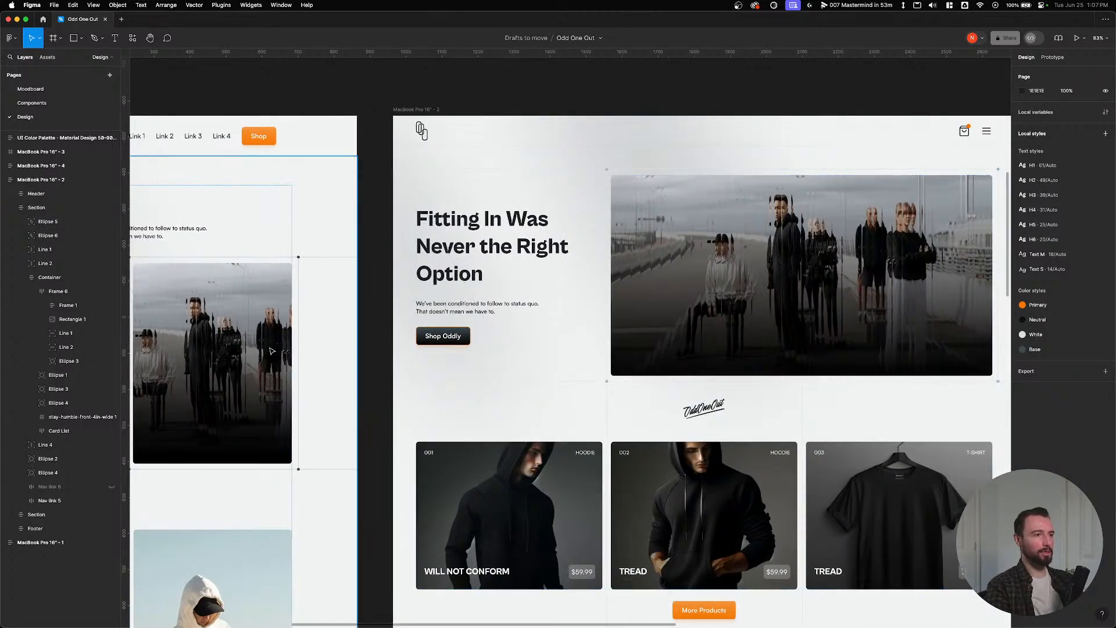
scroll(615, 319, left, 10)
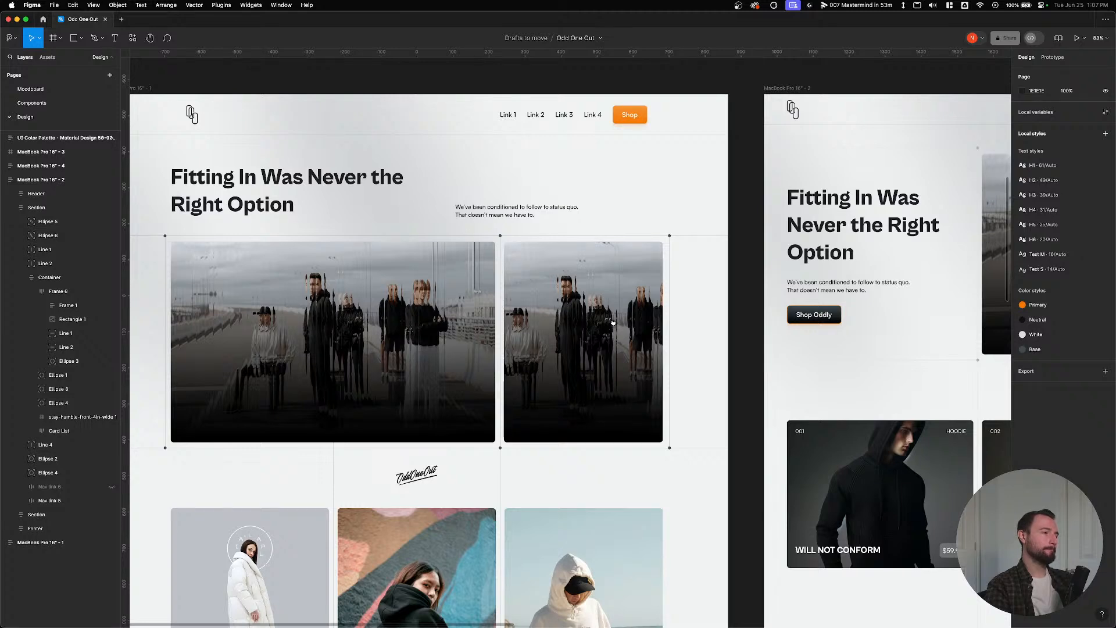
scroll(605, 323, left, 5)
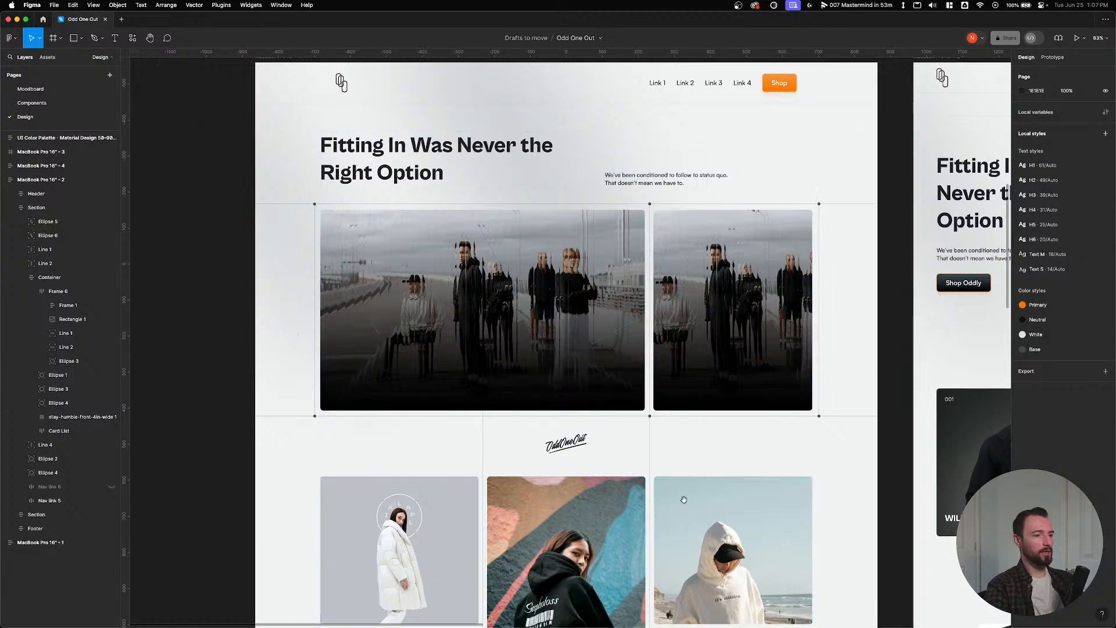
scroll(683, 499, down, 5)
scroll(577, 366, right, 2)
scroll(577, 366, right, 10)
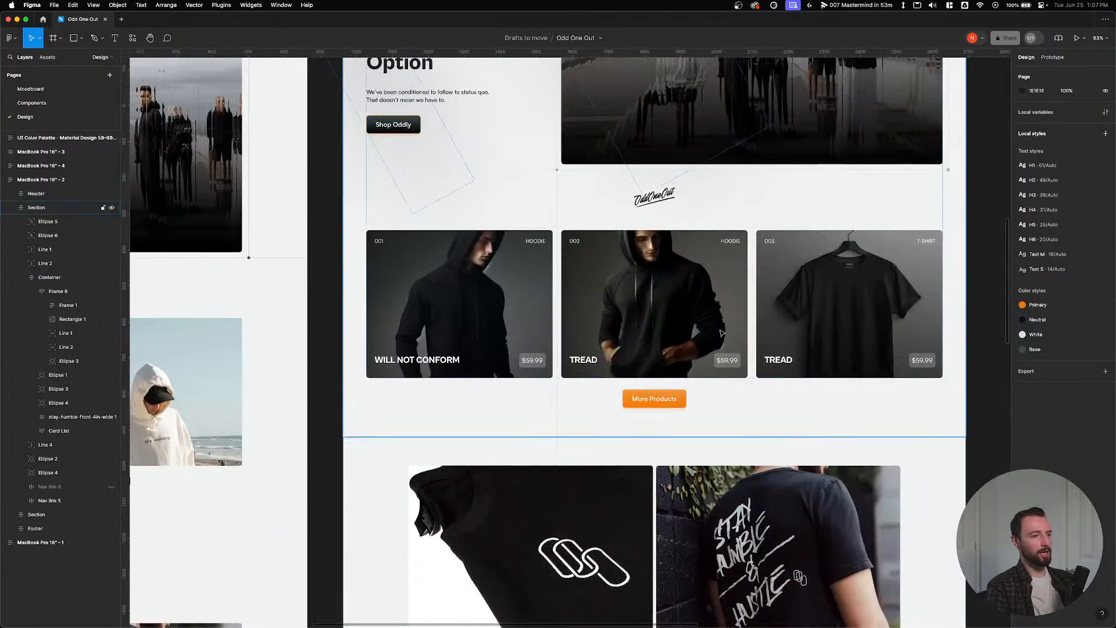
scroll(191, 356, left, 10)
scroll(192, 357, up, 2)
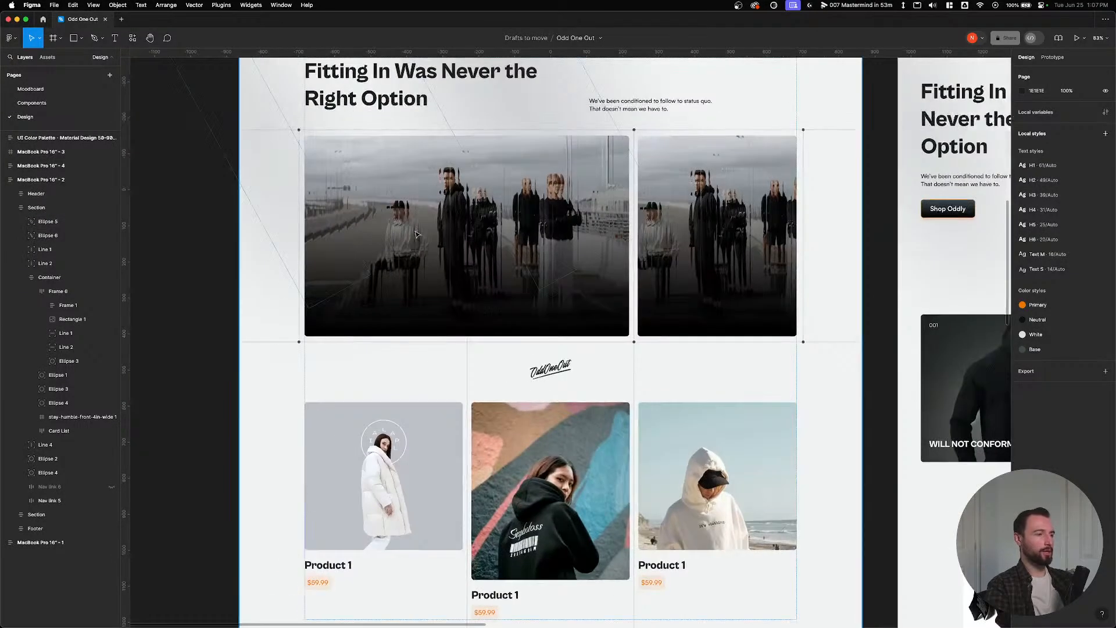
scroll(414, 290, up, 2)
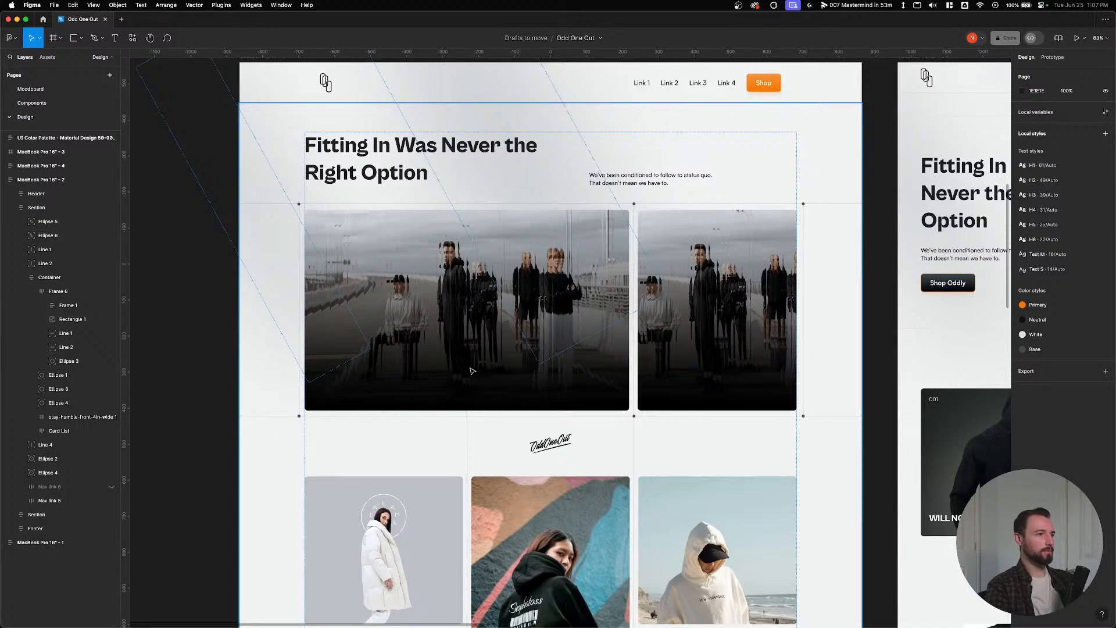
key(ctrl+Up)
click(517, 204)
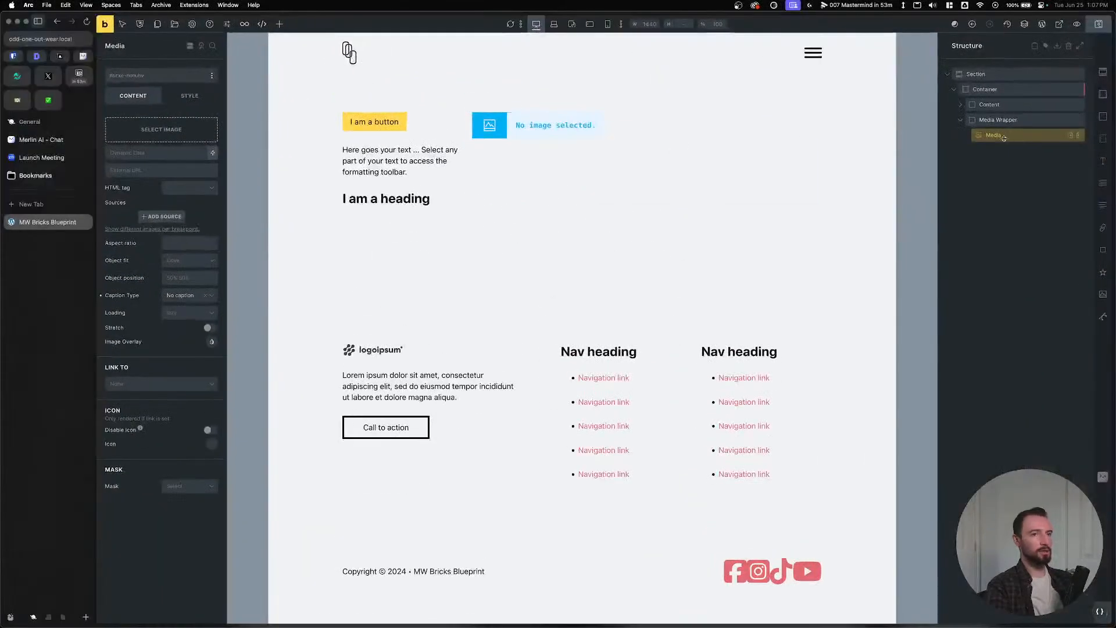
Move the Heading and Basic Text out of the Content block directly into the Container.
click(988, 89)
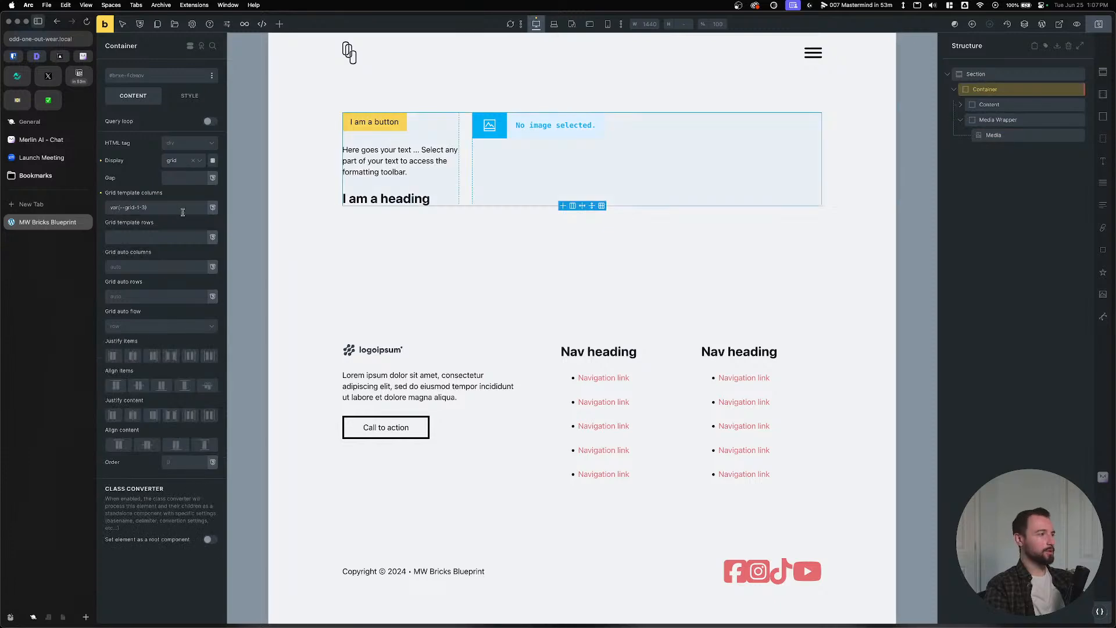
click(961, 120)
click(993, 90)
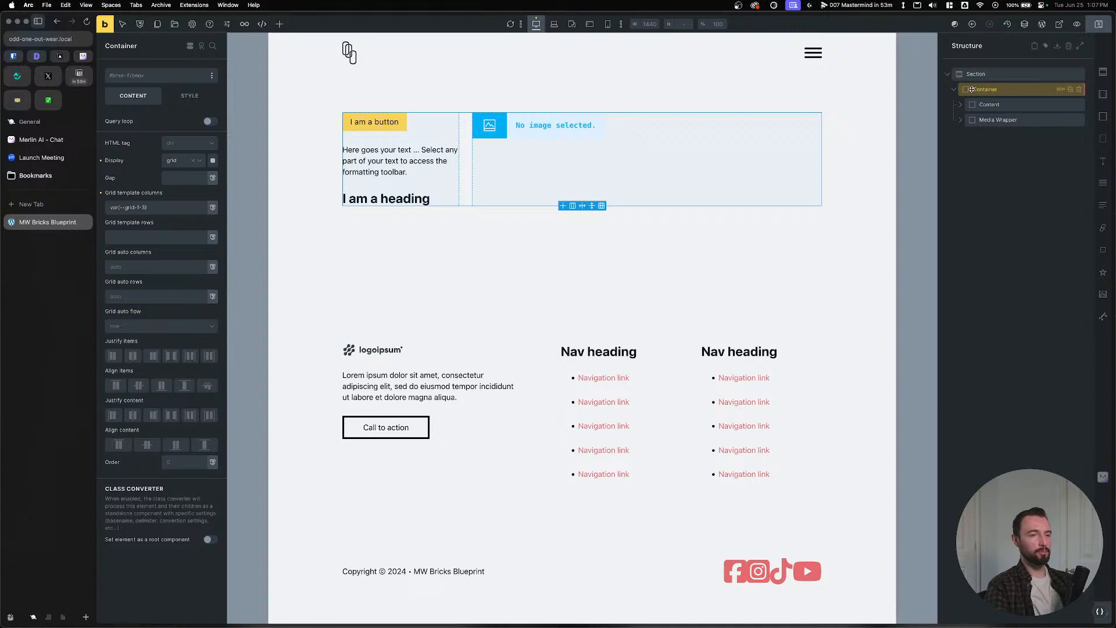
click(988, 104)
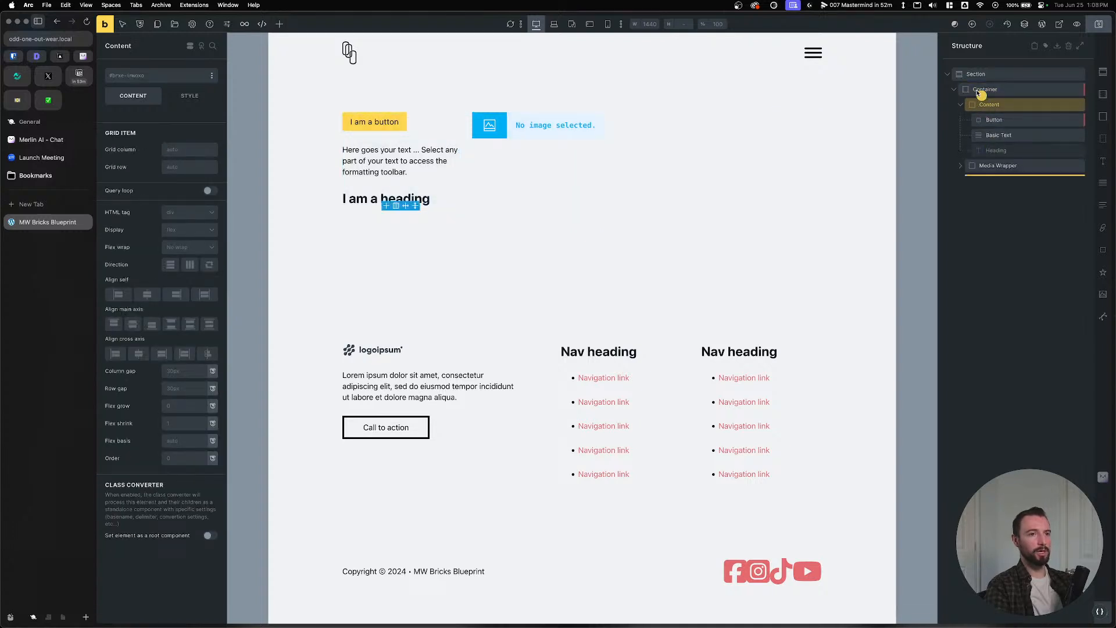
drag(981, 93, 979, 102)
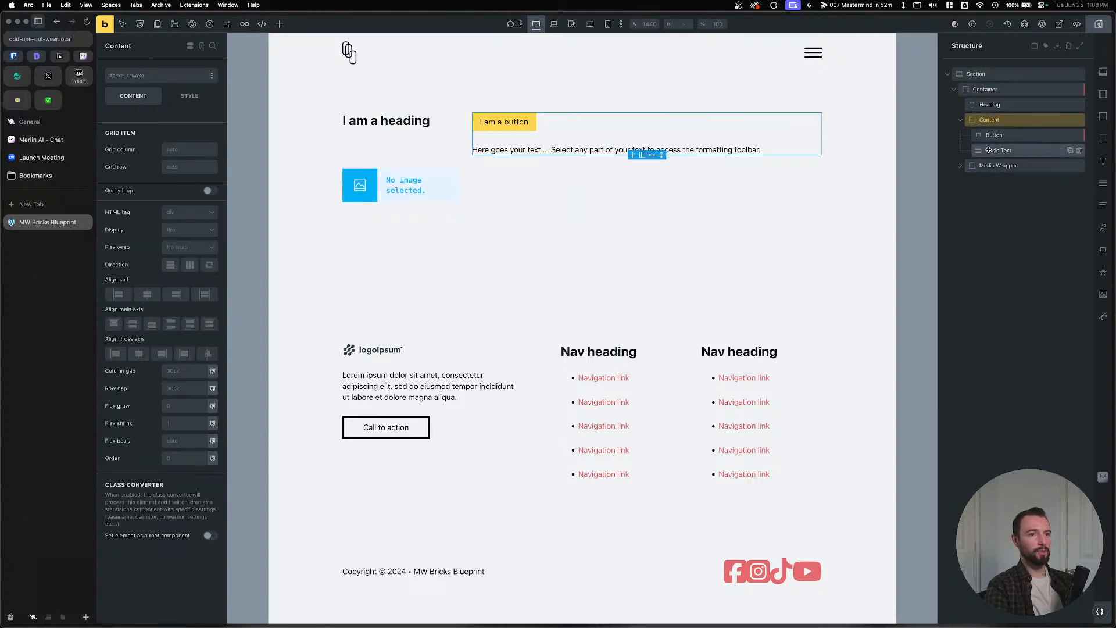
drag(988, 150, 989, 121)
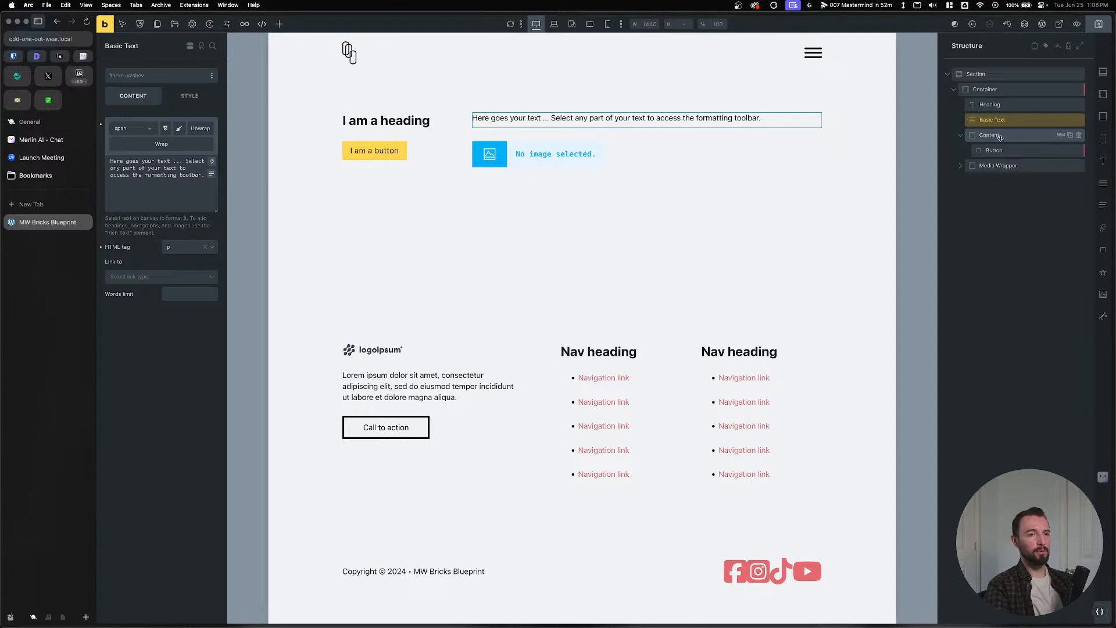
Clear the Container's grid template columns, delete the Content block and Media Wrapper, and select the Section.
click(995, 90)
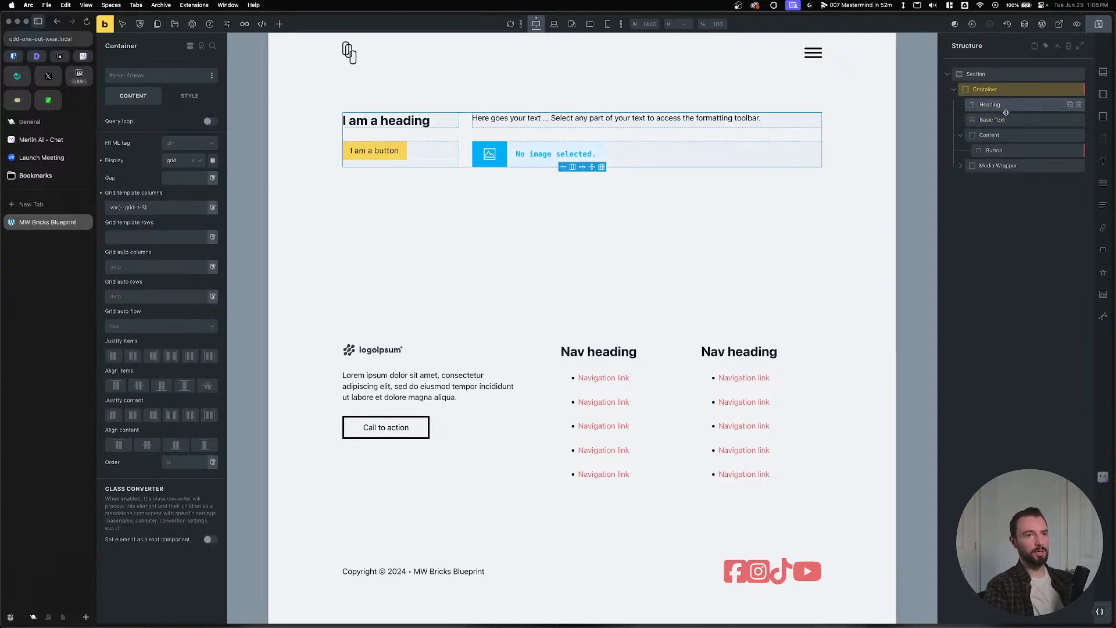
click(100, 194)
click(1055, 135)
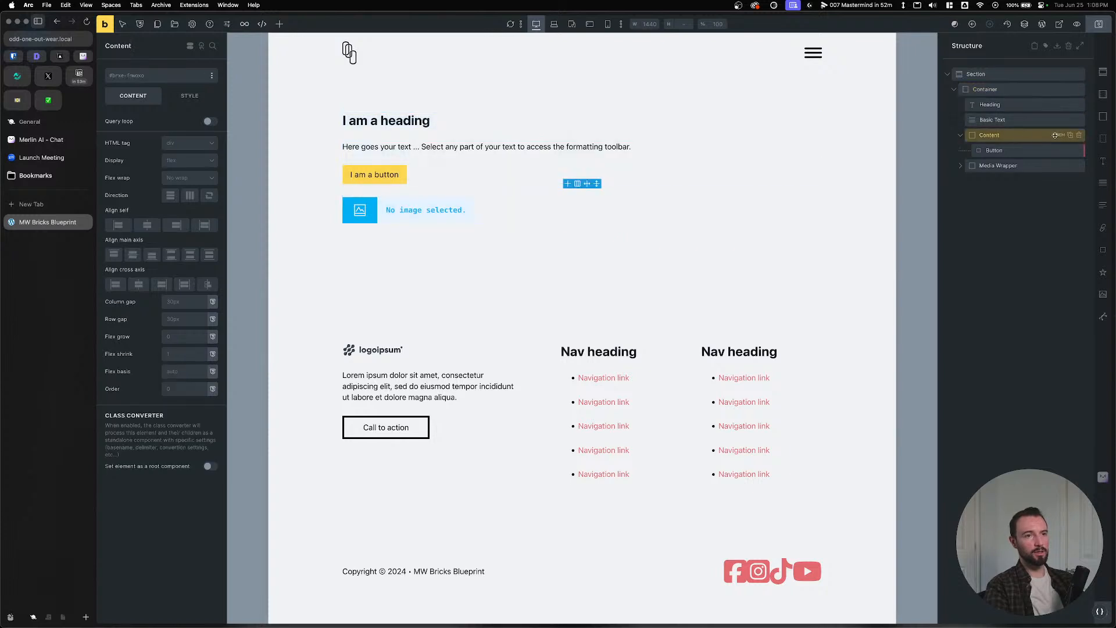
click(1079, 135)
click(1079, 135)
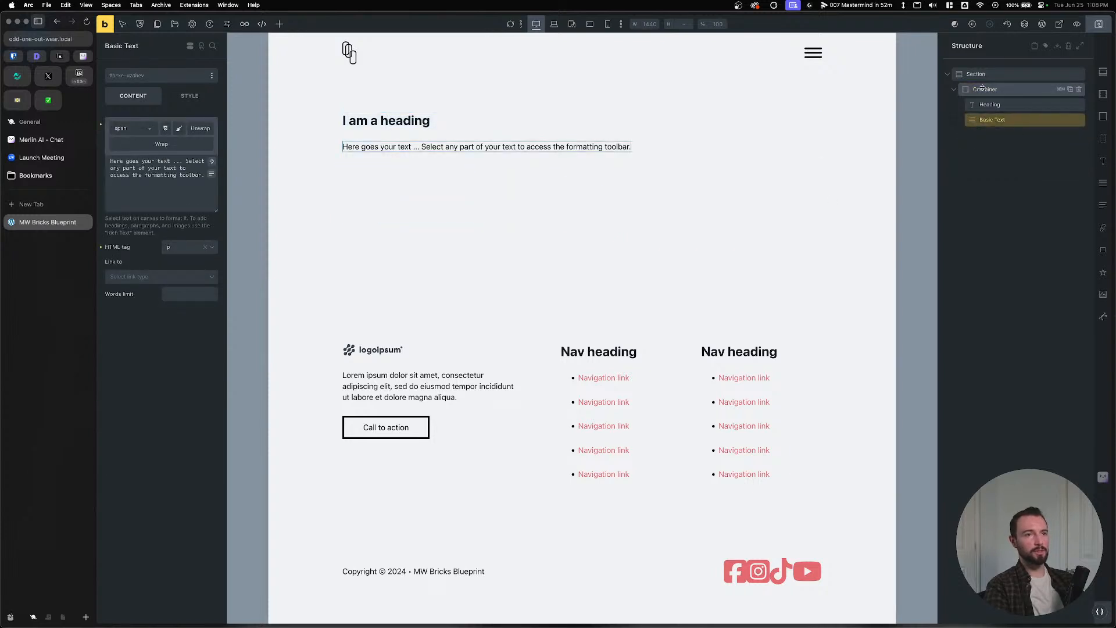
click(952, 91)
click(1022, 76)
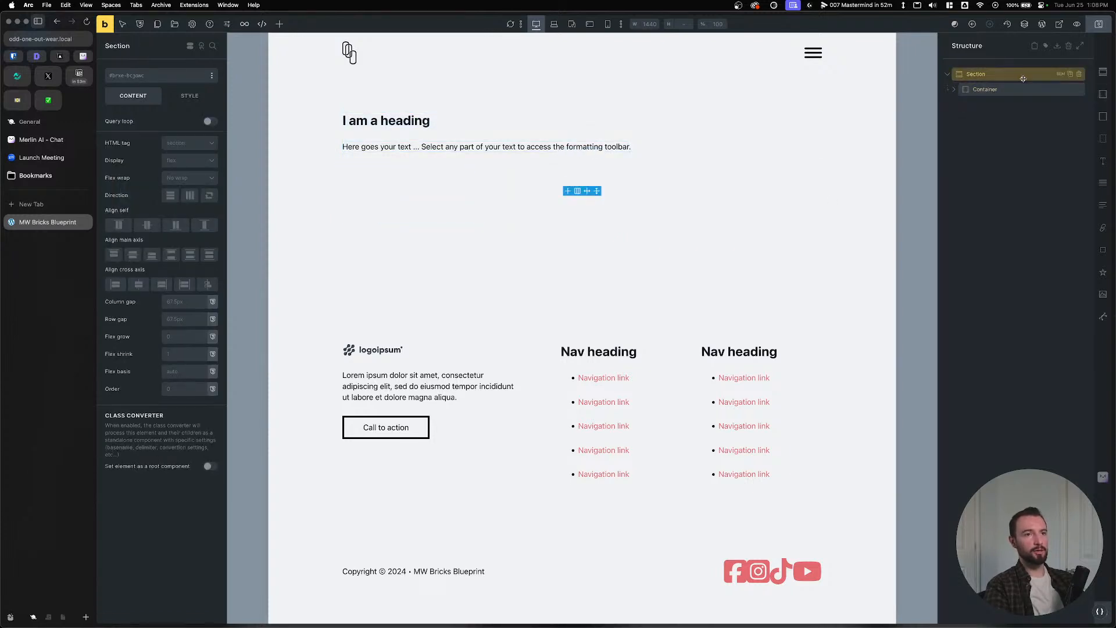
Add a second Container to the section with grid display and var(--grid-3-1) columns, then check Figma.
click(1098, 96)
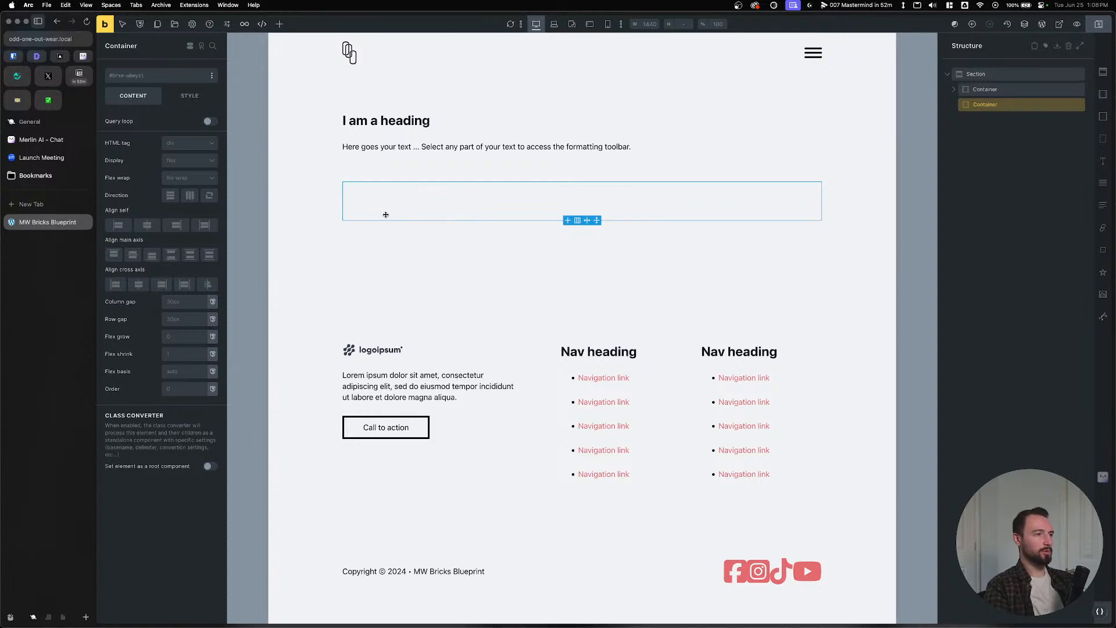
click(187, 161)
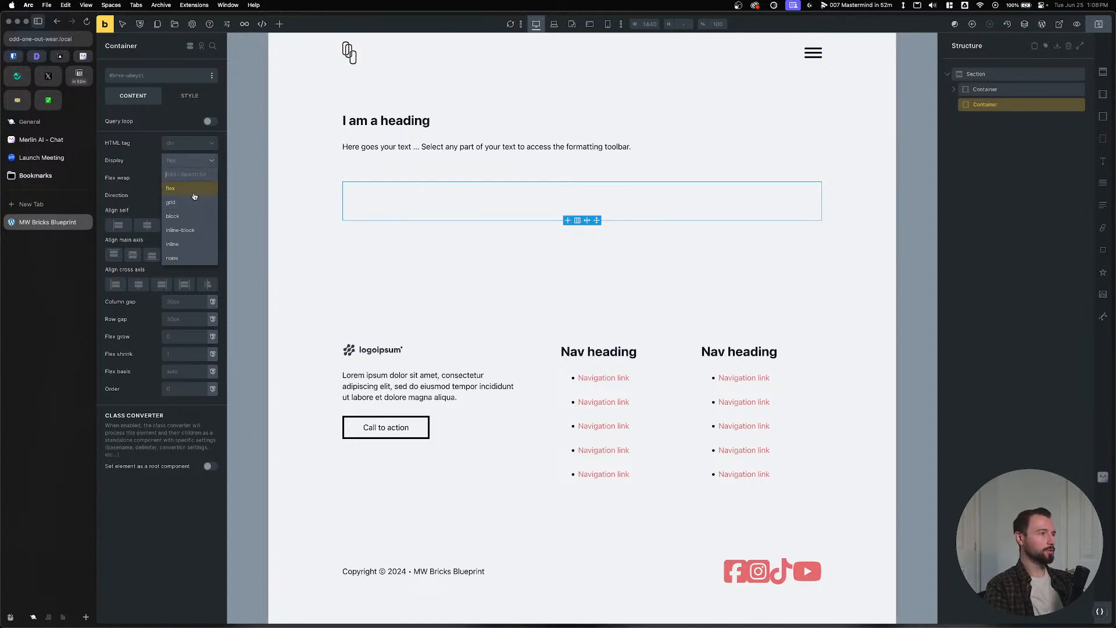
click(186, 202)
click(157, 209)
text(--grid-3-1)
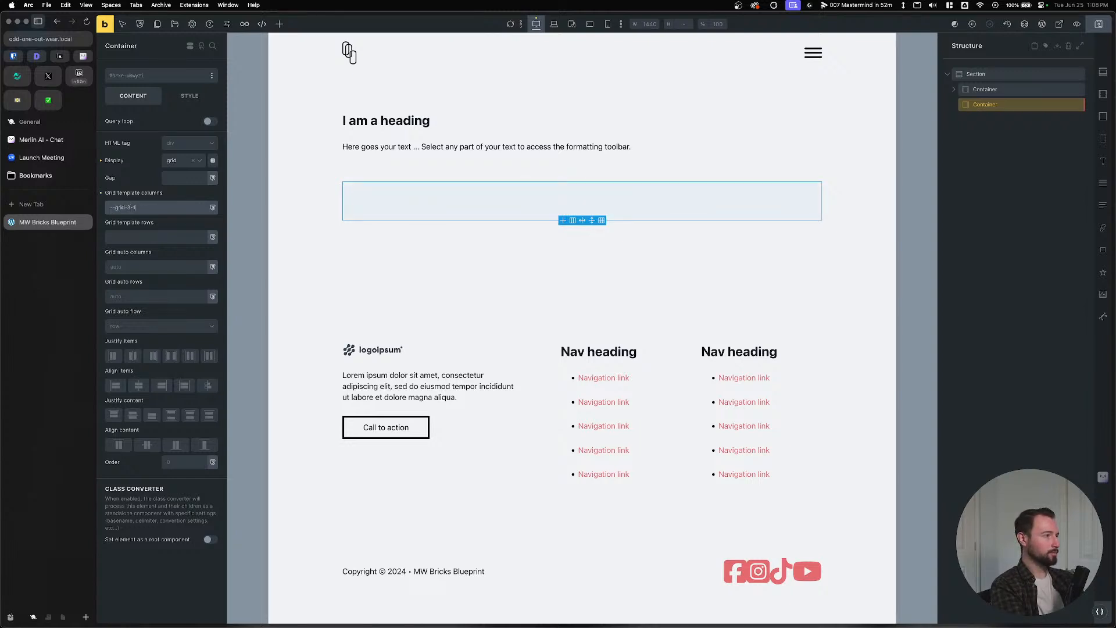
key(Return)
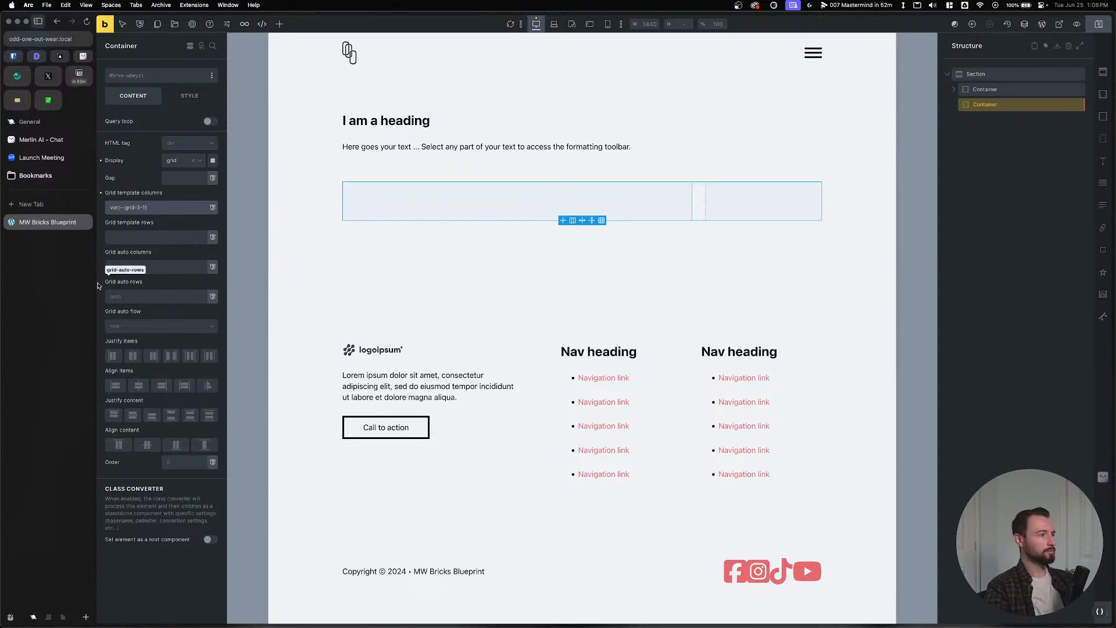
key(super+Tab)
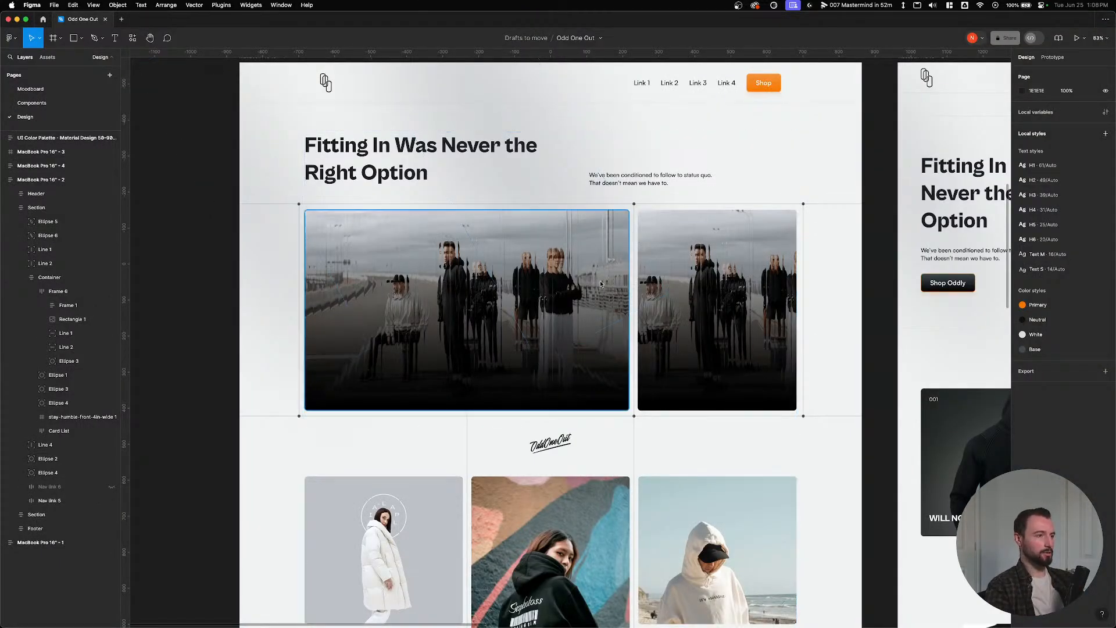
key(super+Tab)
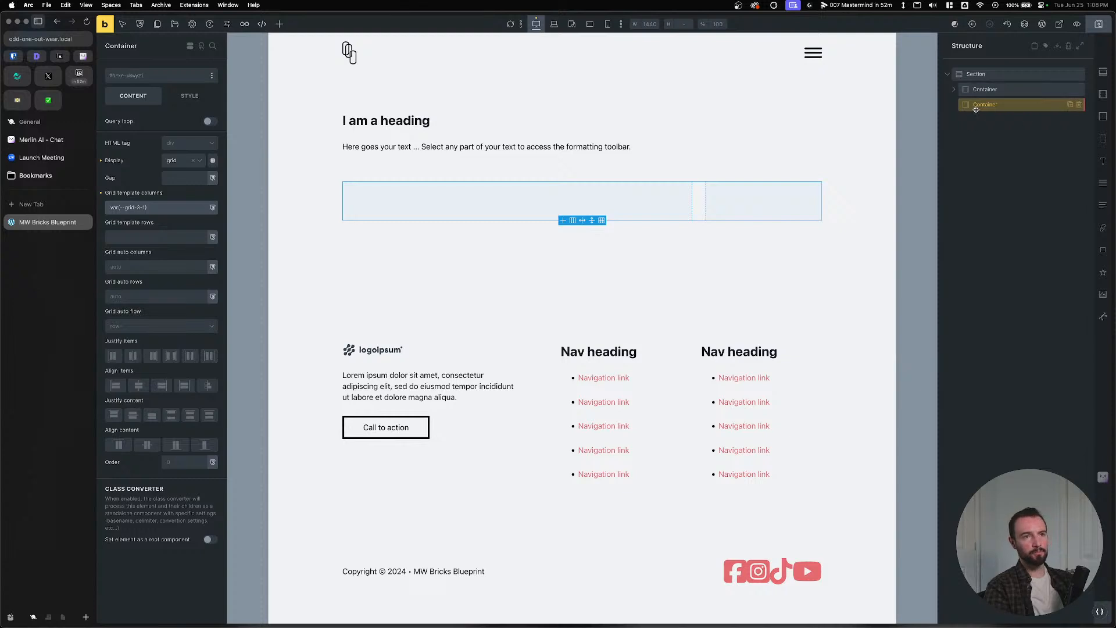
Add blocks to the new container, rename the first to 'Media Wrapper', and delete the leftover Block.
click(1102, 116)
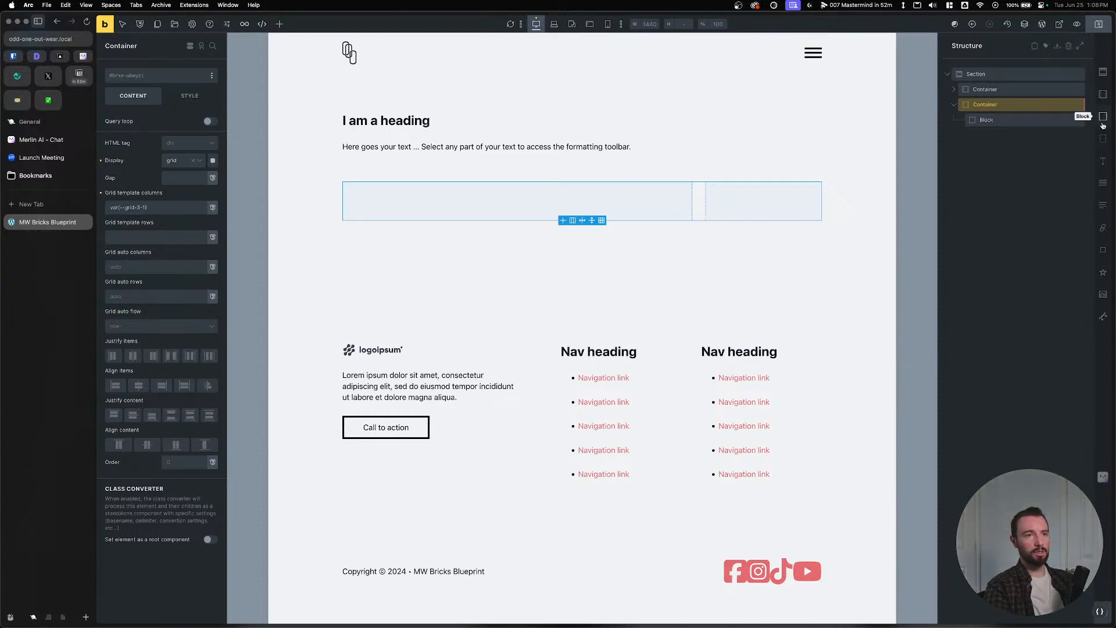
click(1102, 116)
click(992, 120)
text(Meida)
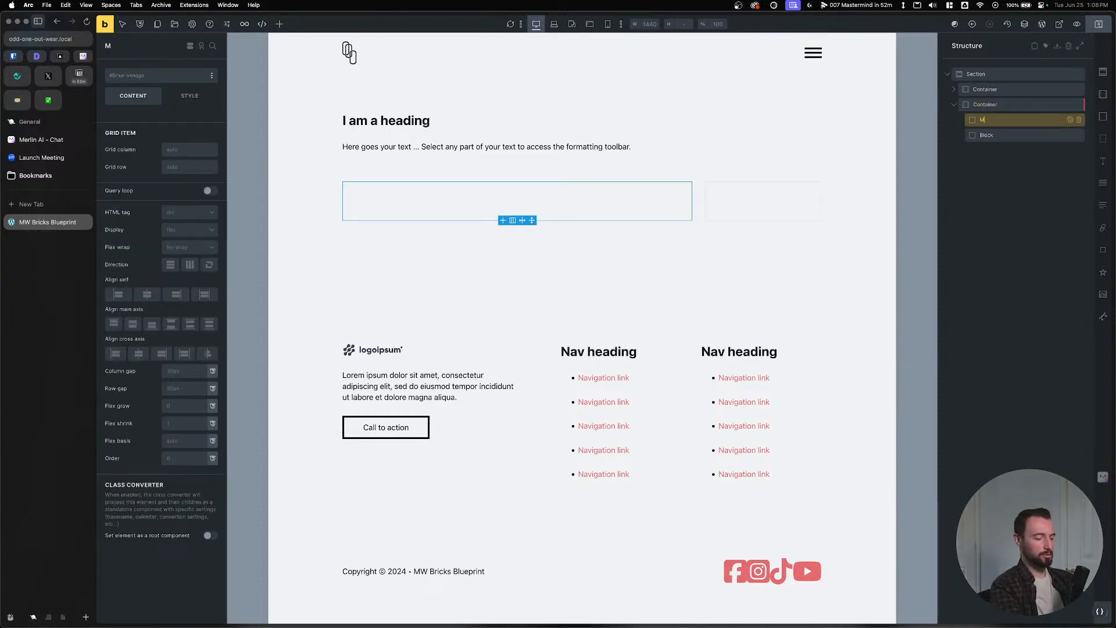
key(BackSpace)
key(BackSpace)
text(dia W)
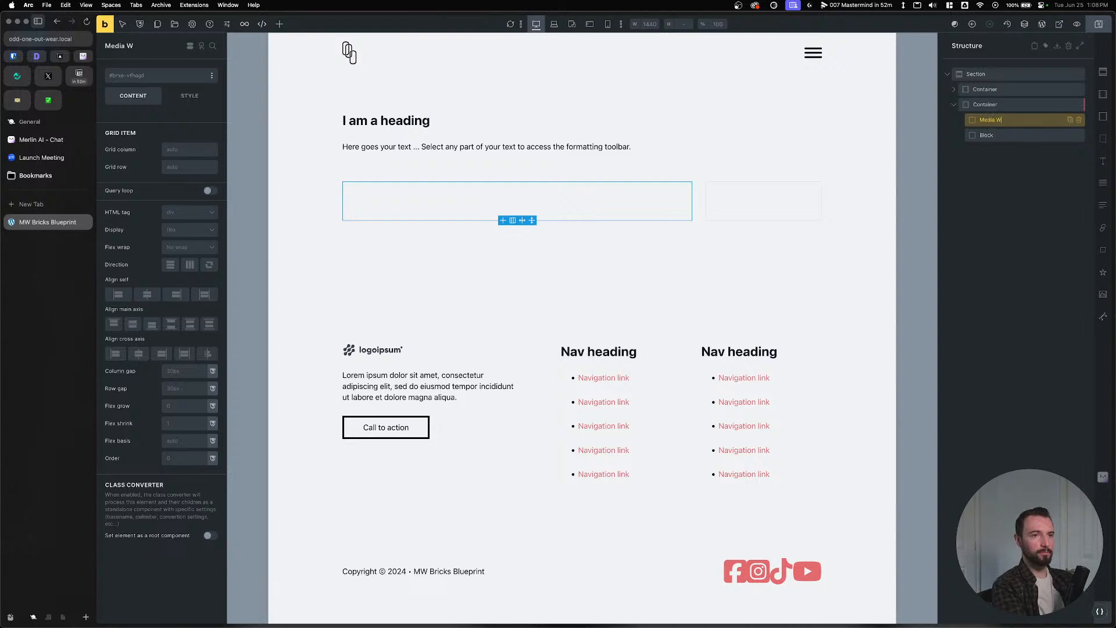
text(rapper)
click(980, 136)
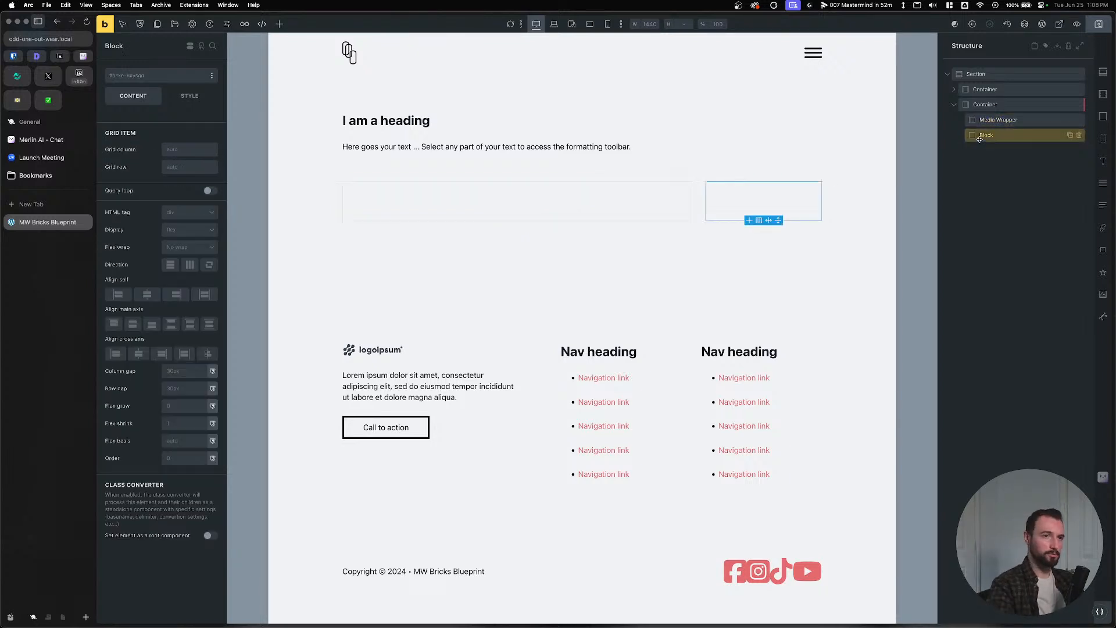
click(1078, 135)
Add an Image element named 'Media' inside the wrapper and duplicate the Media Wrapper.
click(1103, 294)
double_click(995, 136)
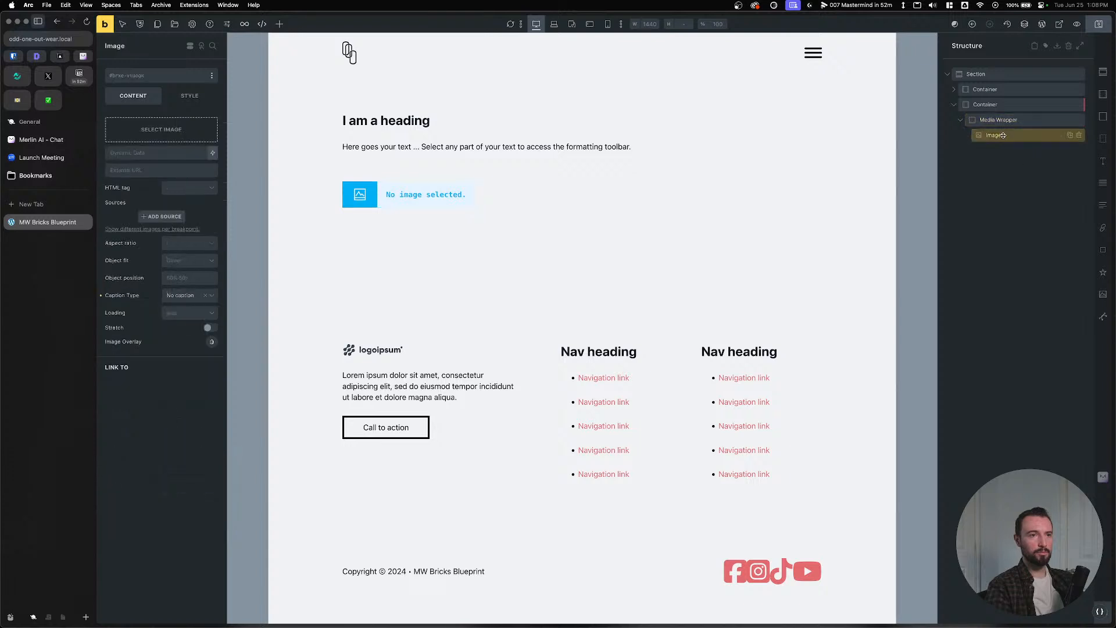
text(Media)
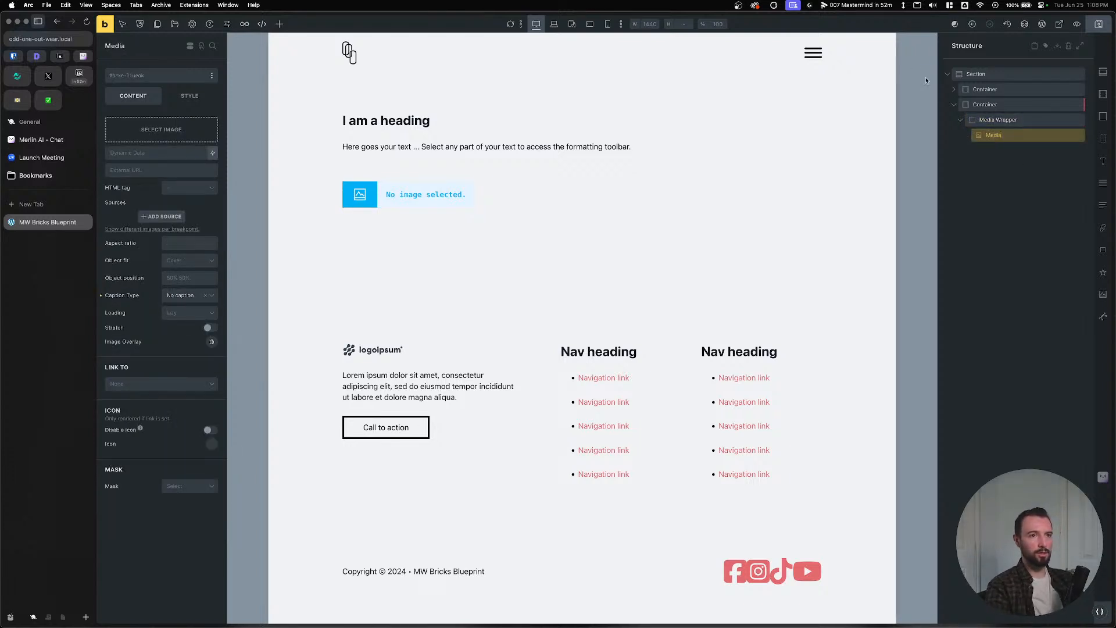
click(961, 120)
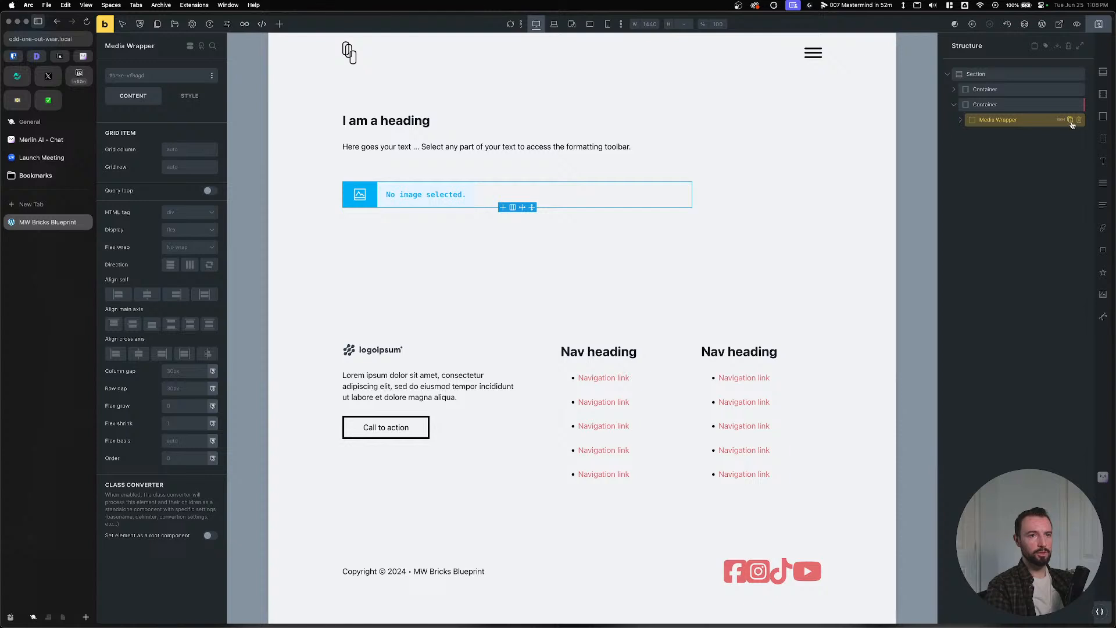
click(1070, 120)
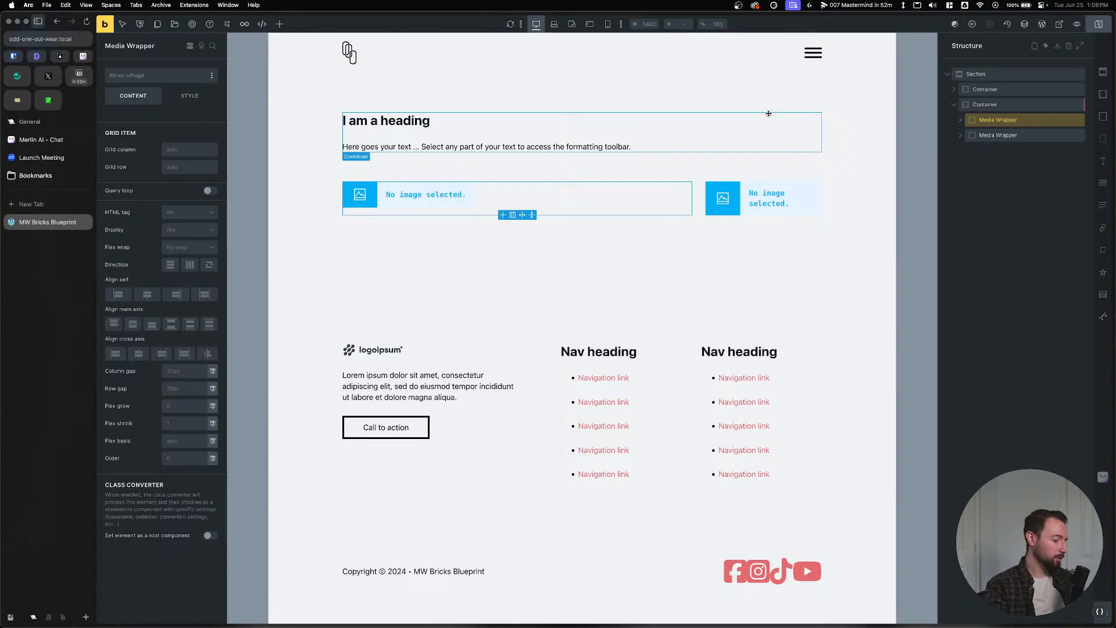
Preview the layout at tablet and the other breakpoints, then return to the Figma design.
click(554, 24)
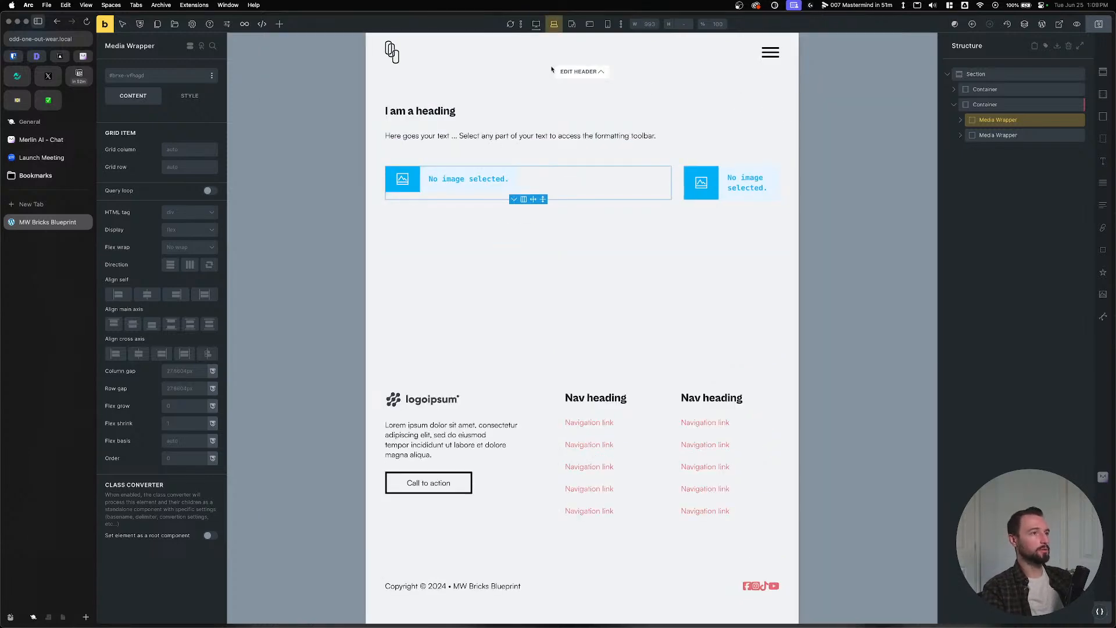
key(super+shift+m)
key(super+shift+m)
key(super+shift+m)
key(super+shift+m)
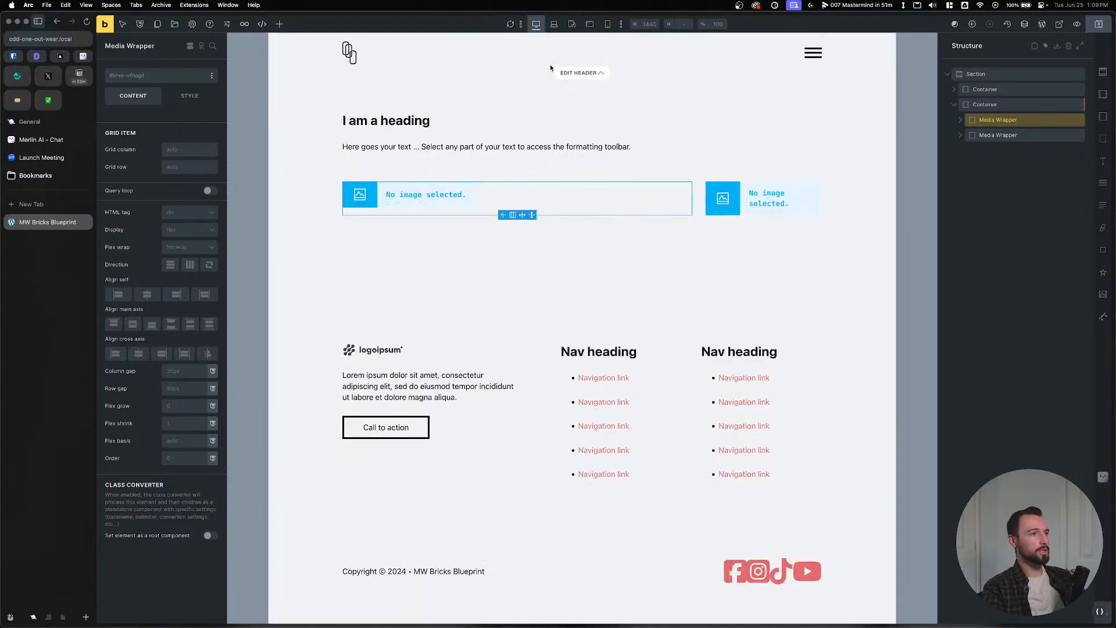
key(super+shift+m)
key(super+shift+m)
key(super+shift+m)
key(super+shift+m)
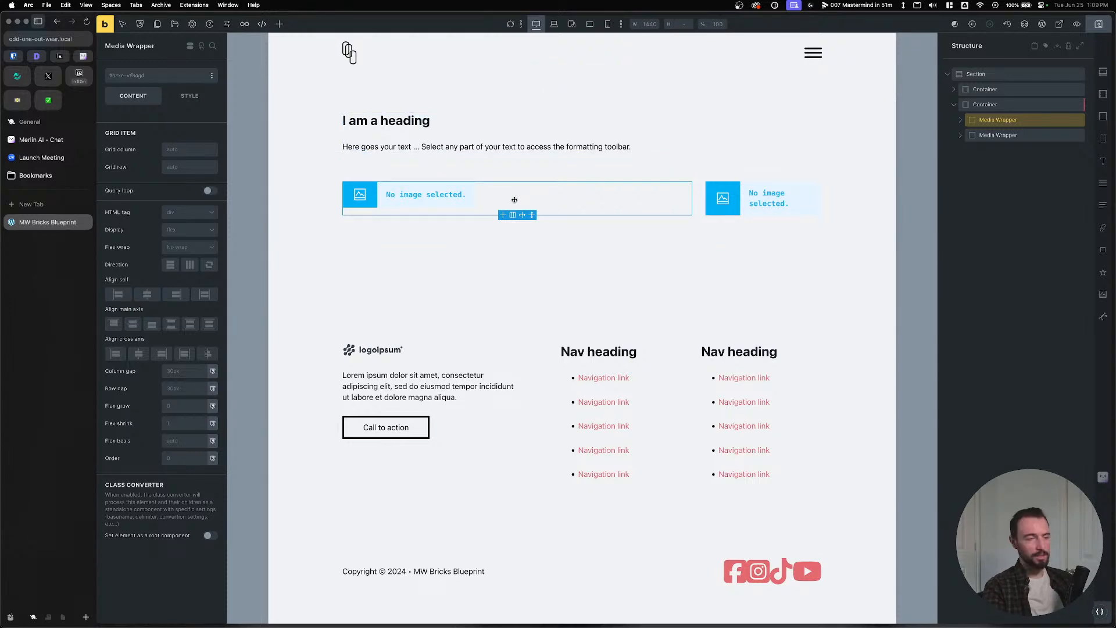
click(400, 203)
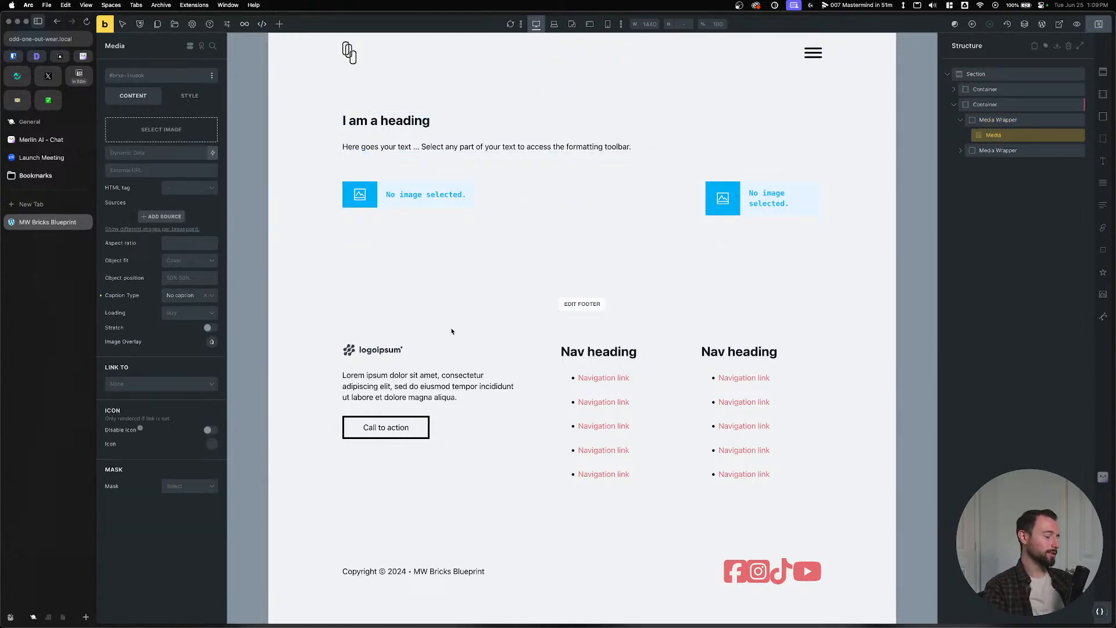
key(super+Tab)
Paste a copy of the left hero image onto empty canvas beside the frame.
click(466, 280)
double_click(466, 279)
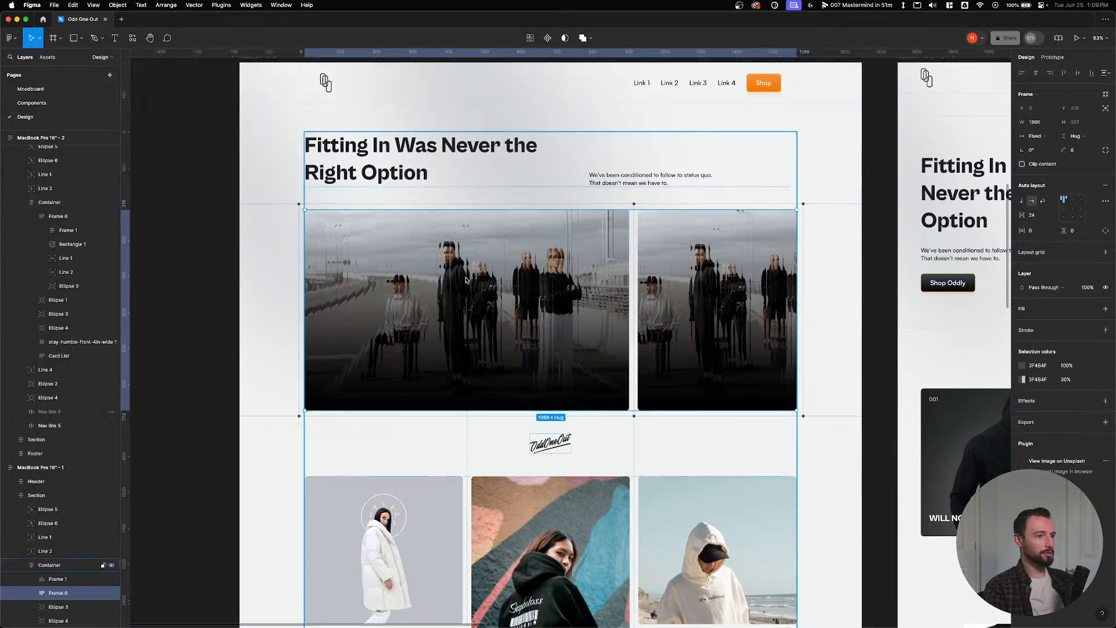
double_click(465, 280)
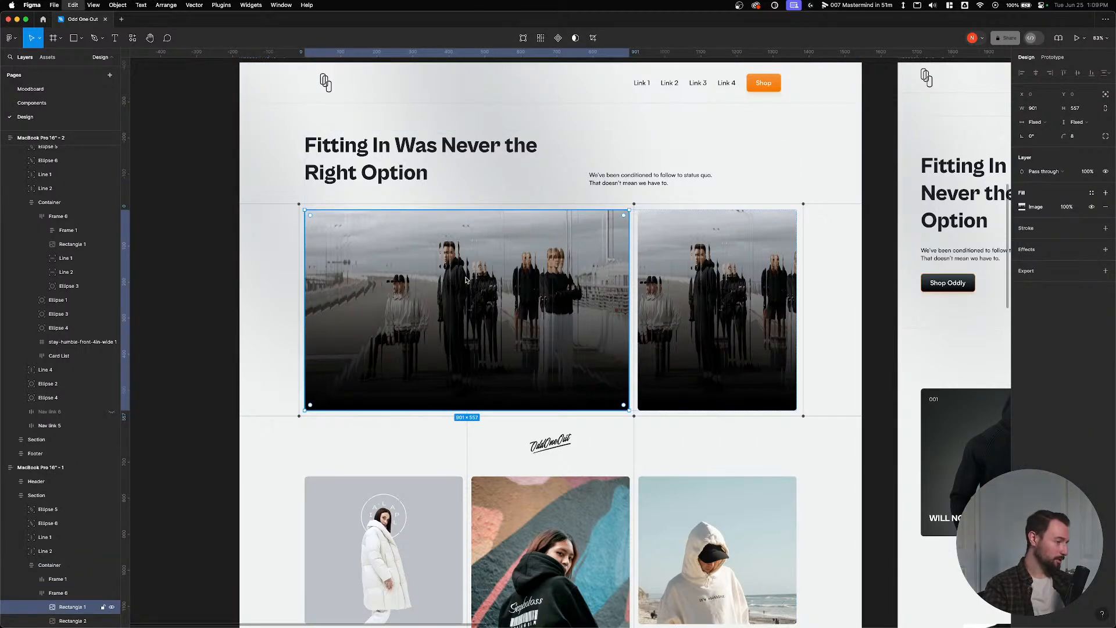
click(281, 281)
drag(199, 252, 715, 358)
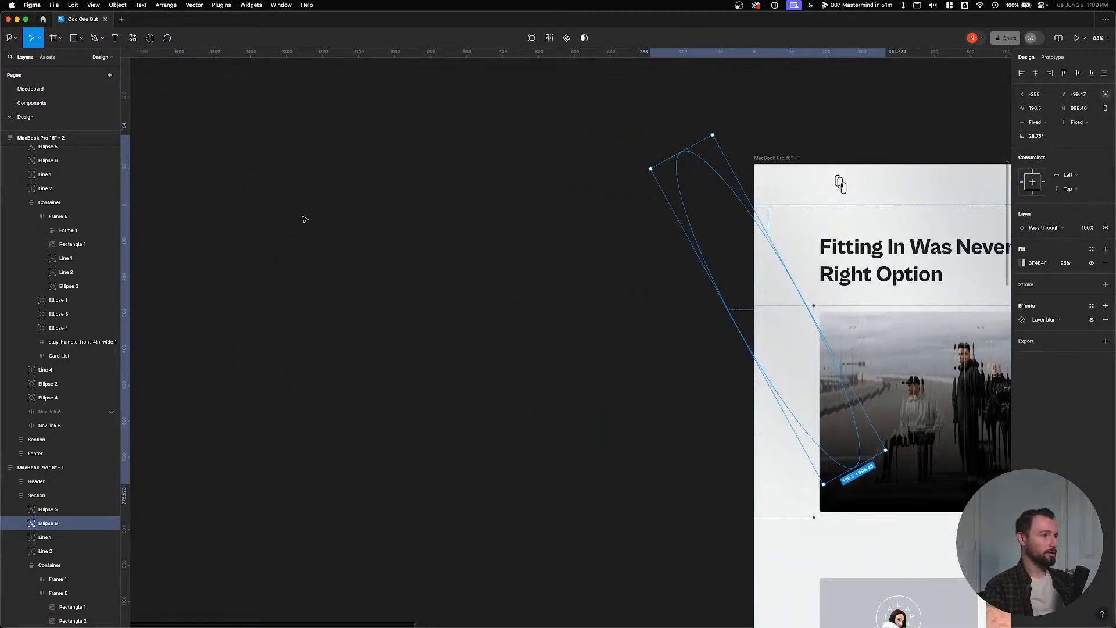
key(super+v)
drag(940, 299, 165, 146)
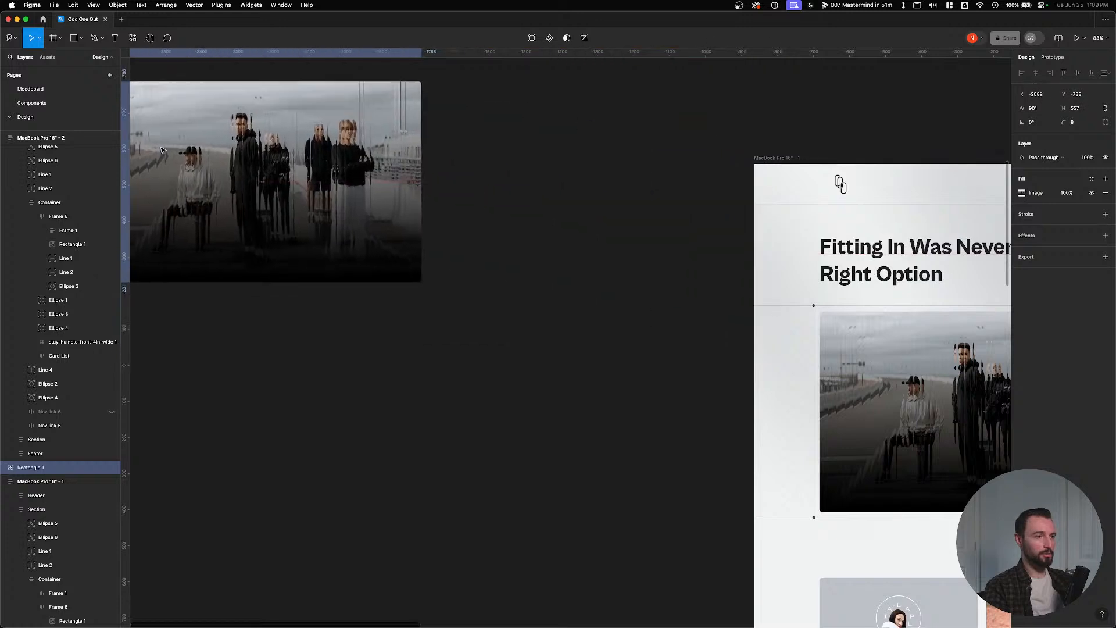
Resize the image copy to 1557×975 and set its corner radius to 0.
drag(421, 282, 529, 351)
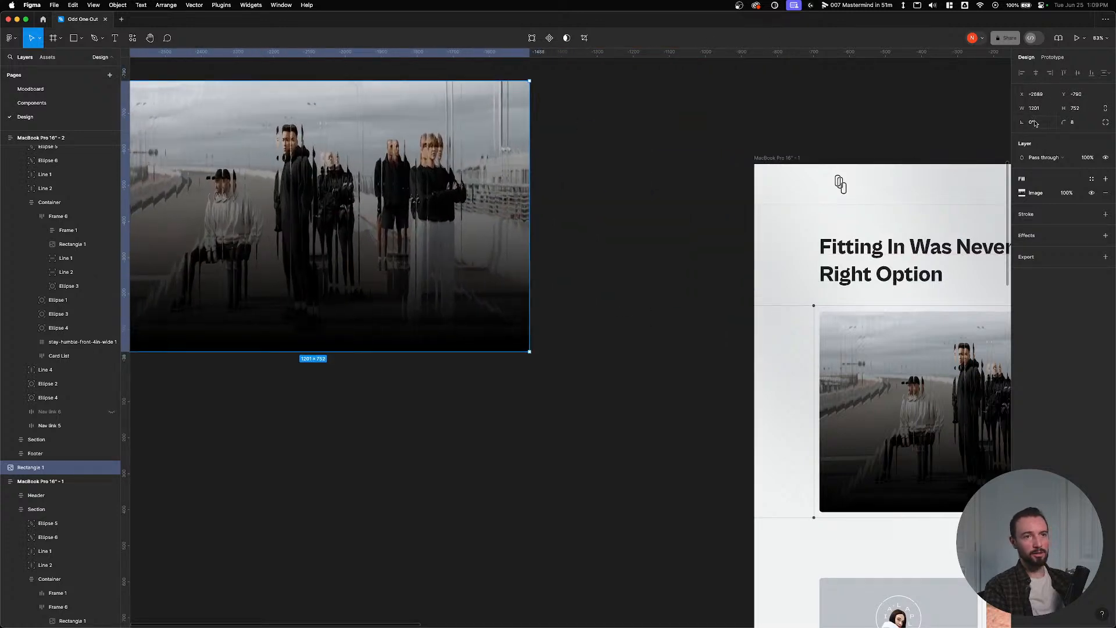
click(1087, 125)
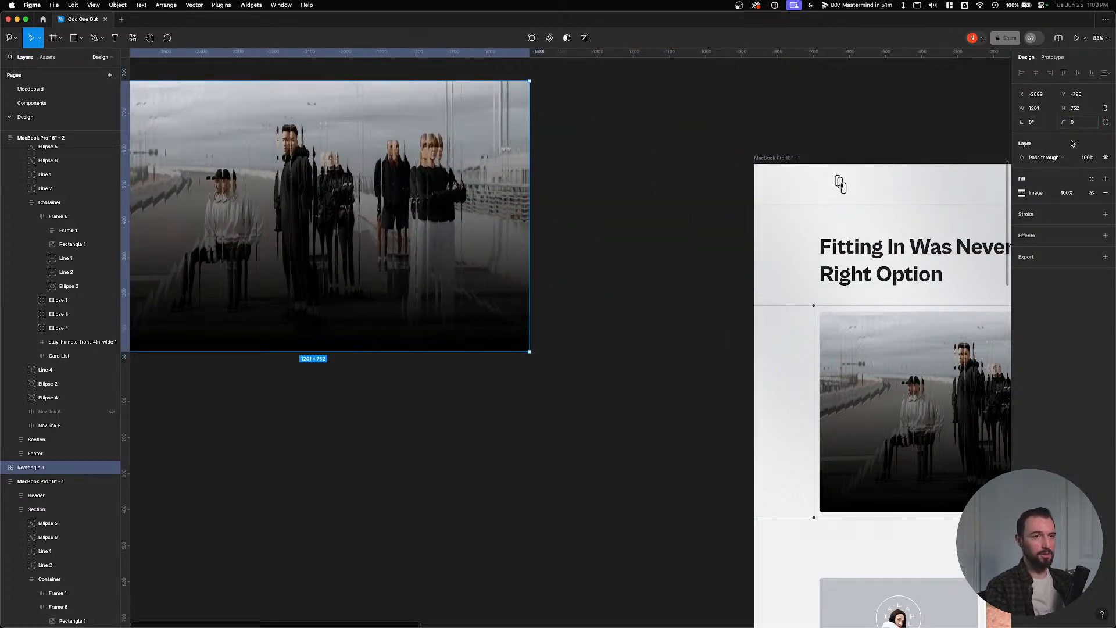
click(430, 443)
click(522, 345)
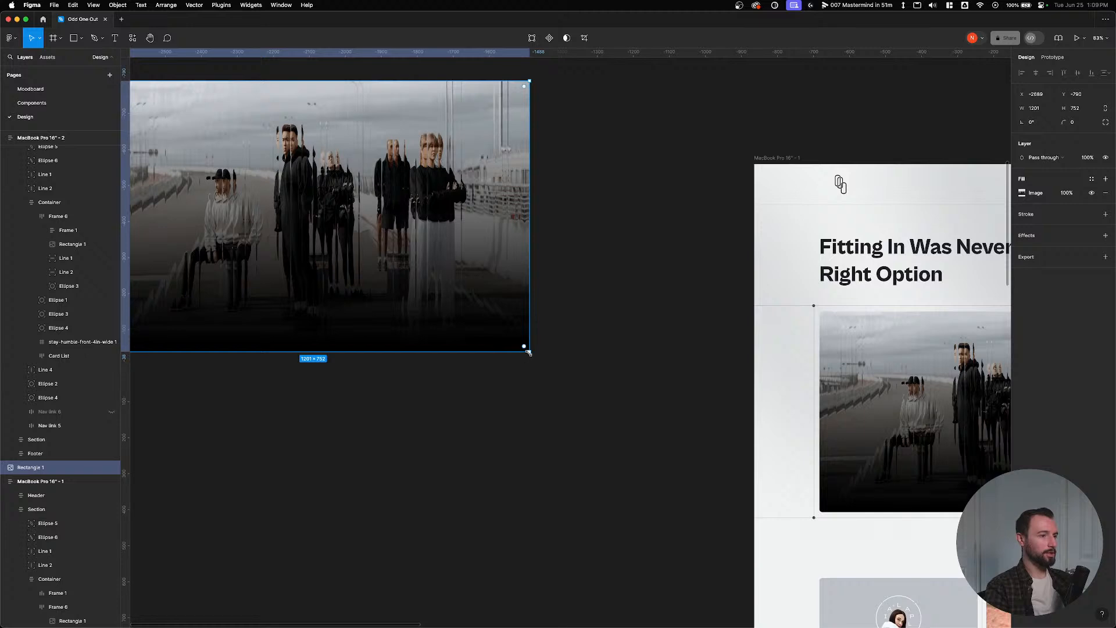
drag(529, 352, 658, 432)
click(523, 459)
scroll(454, 356, up, 2)
scroll(453, 356, left, 1)
click(496, 341)
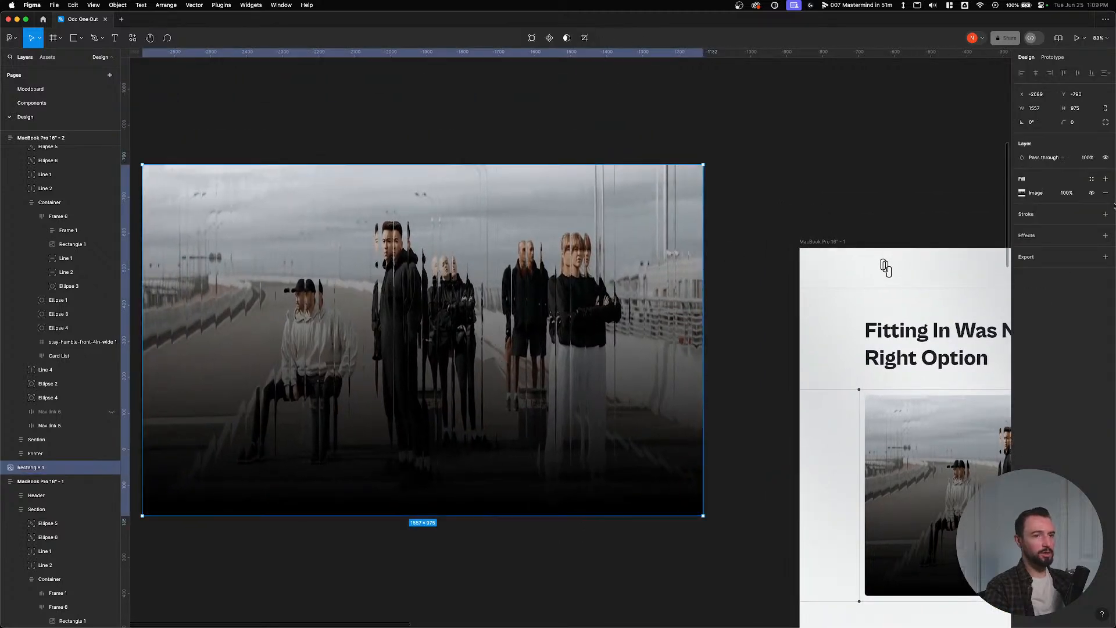
Export the image copy as JPG named homepage-hero-img.jpg into Downloads.
click(1106, 257)
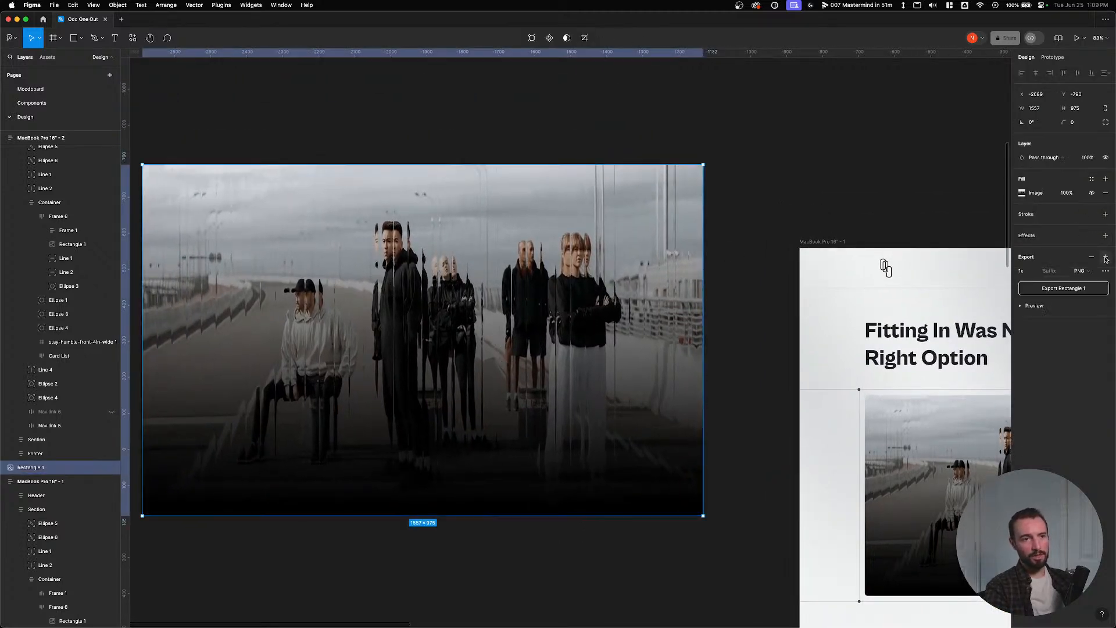
click(1078, 290)
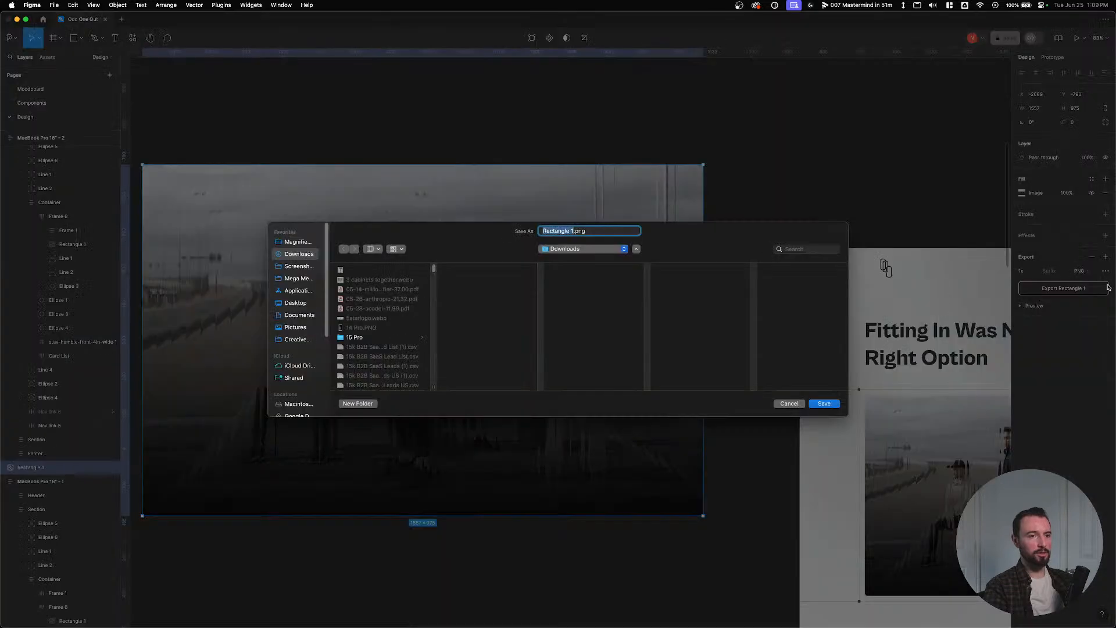
click(790, 403)
click(1079, 271)
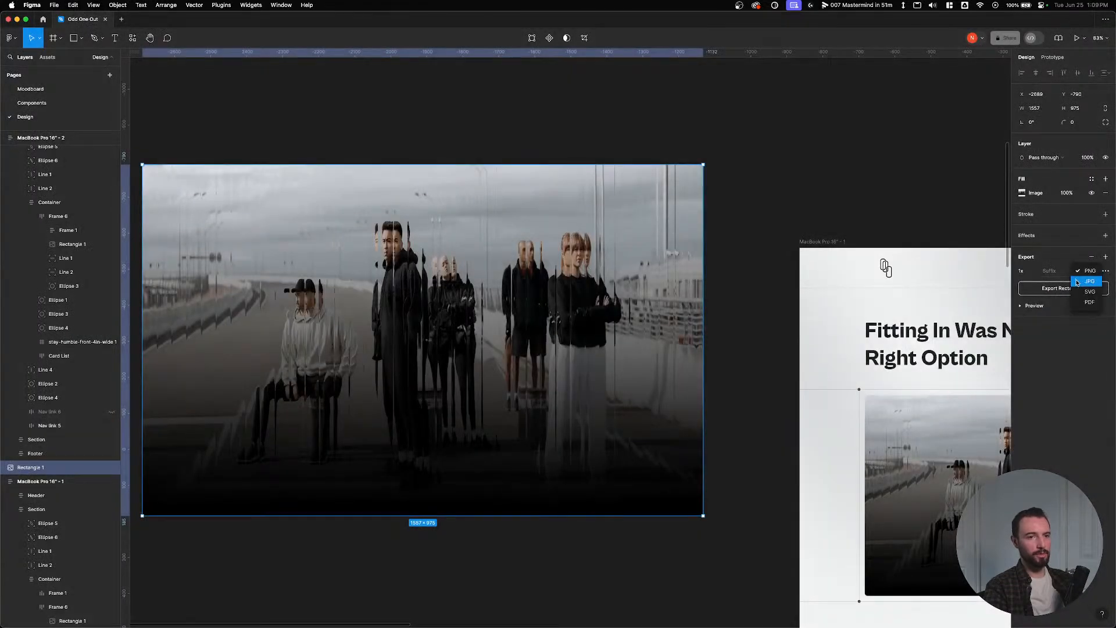
click(1081, 281)
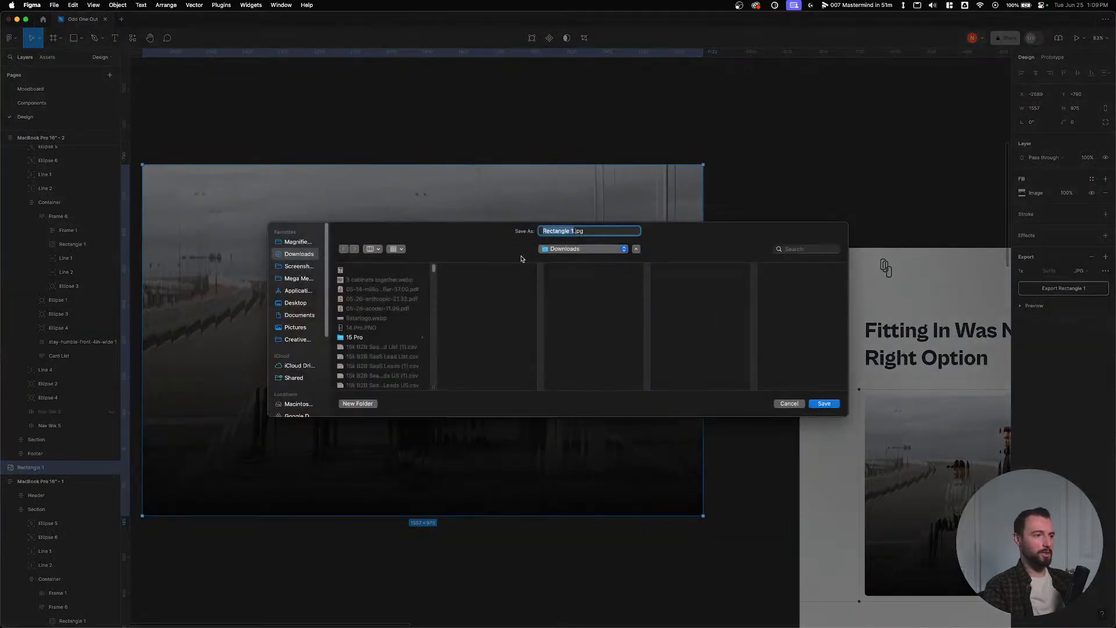
text(home-)
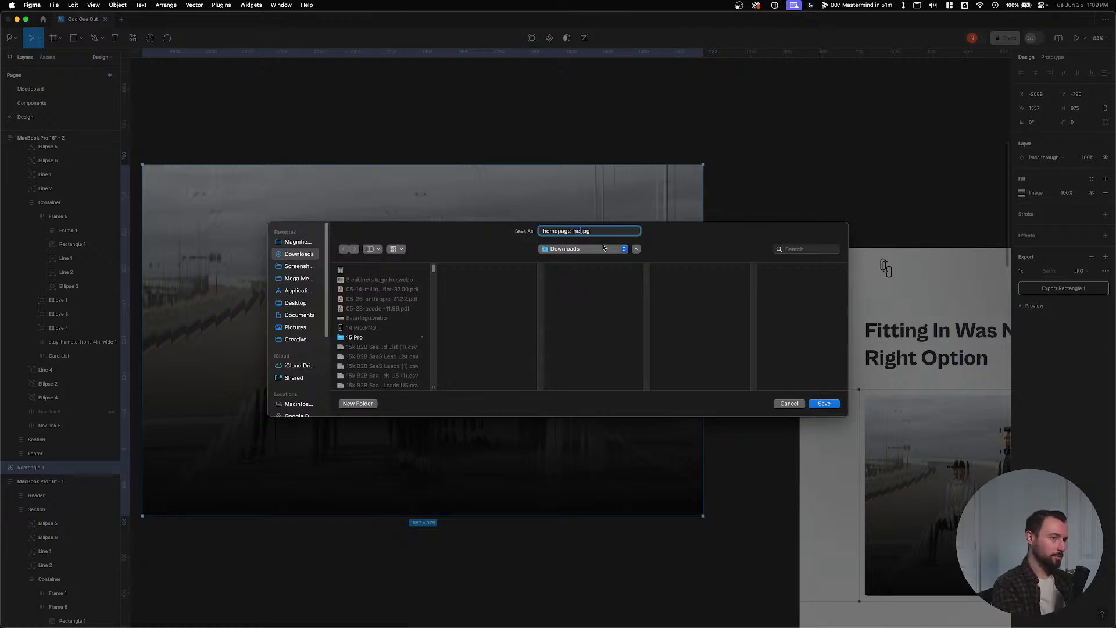
key(Return)
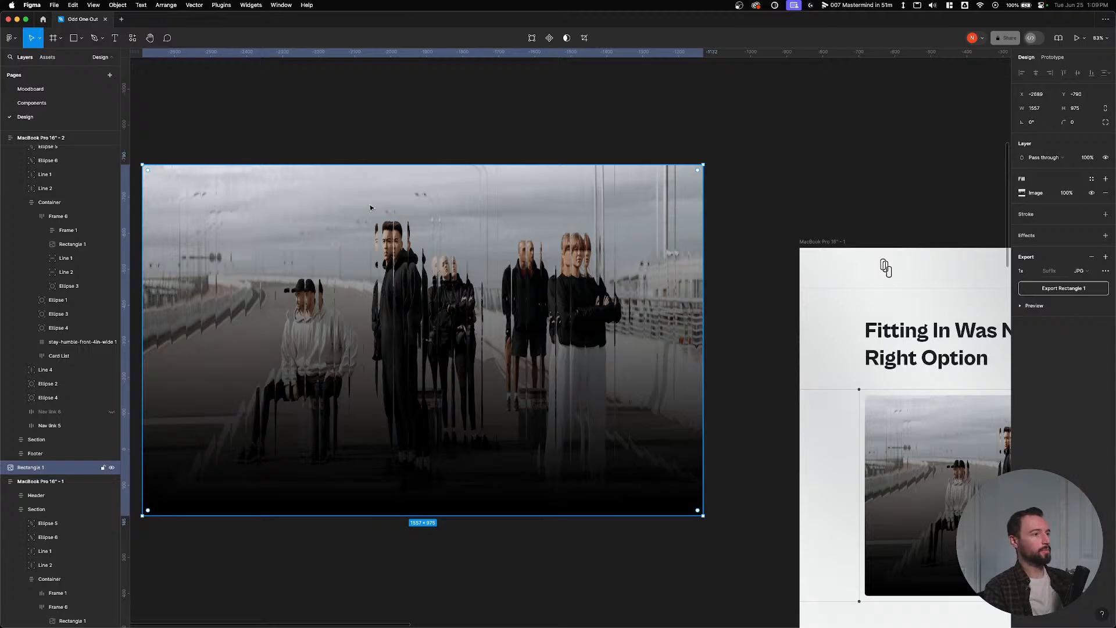
key(super+Tab)
Upload homepage-hero-img.jpg from Downloads to the Media Library and insert it into the Media element.
click(161, 129)
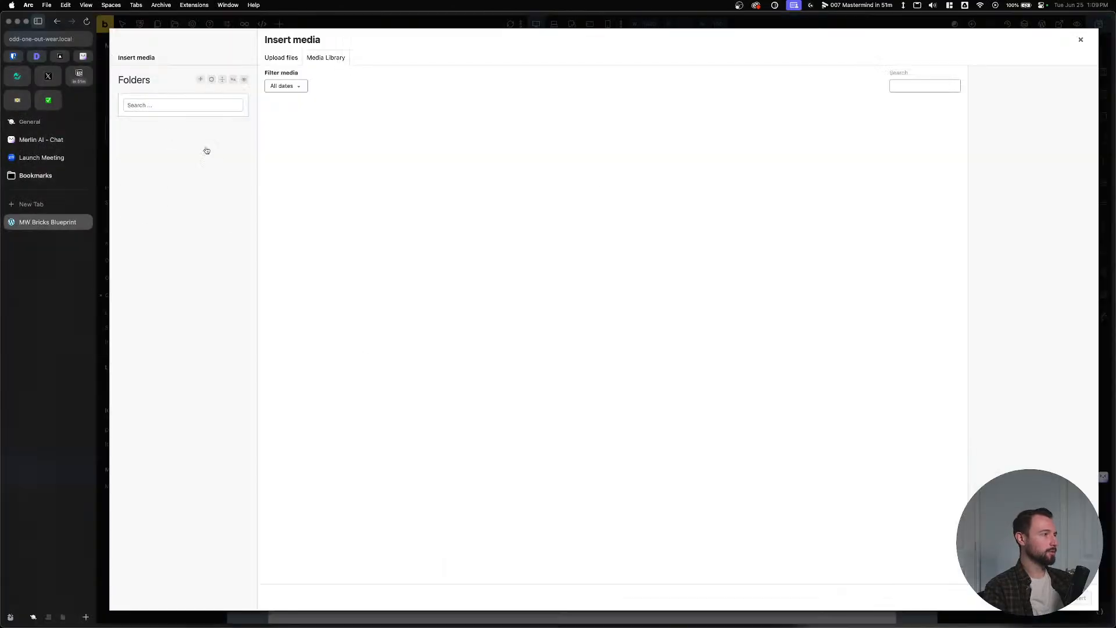
click(436, 614)
click(241, 263)
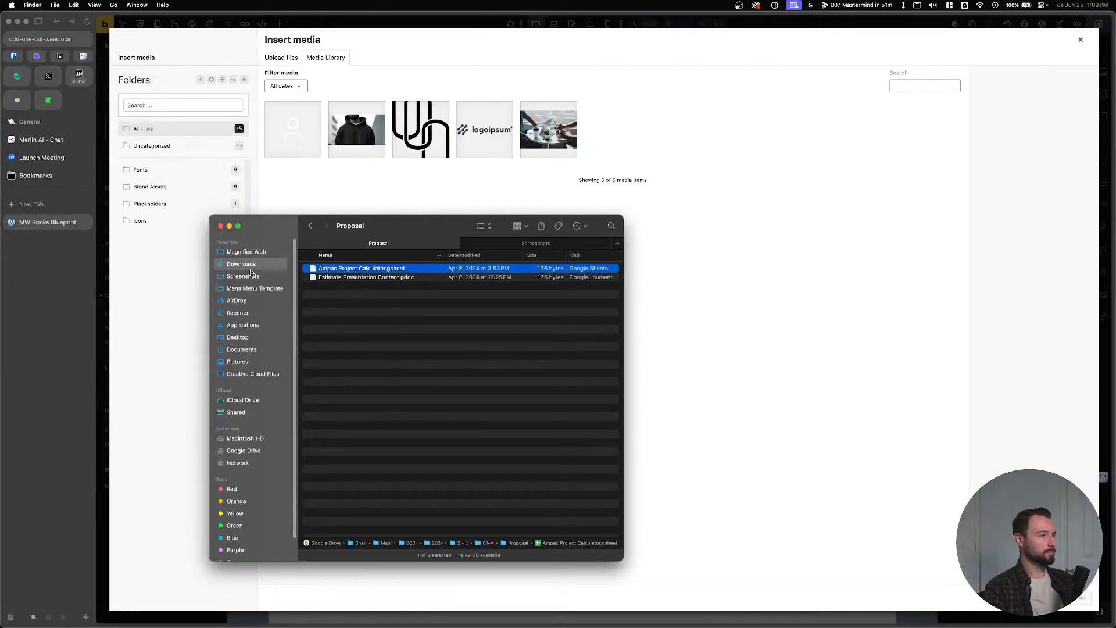
drag(371, 272, 616, 189)
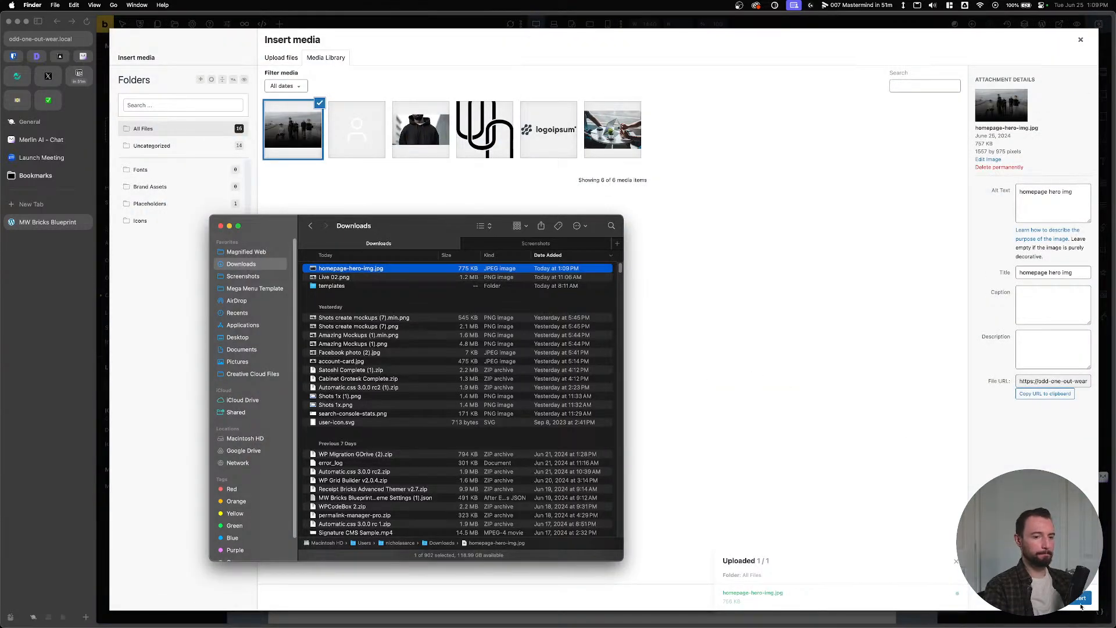
click(1080, 603)
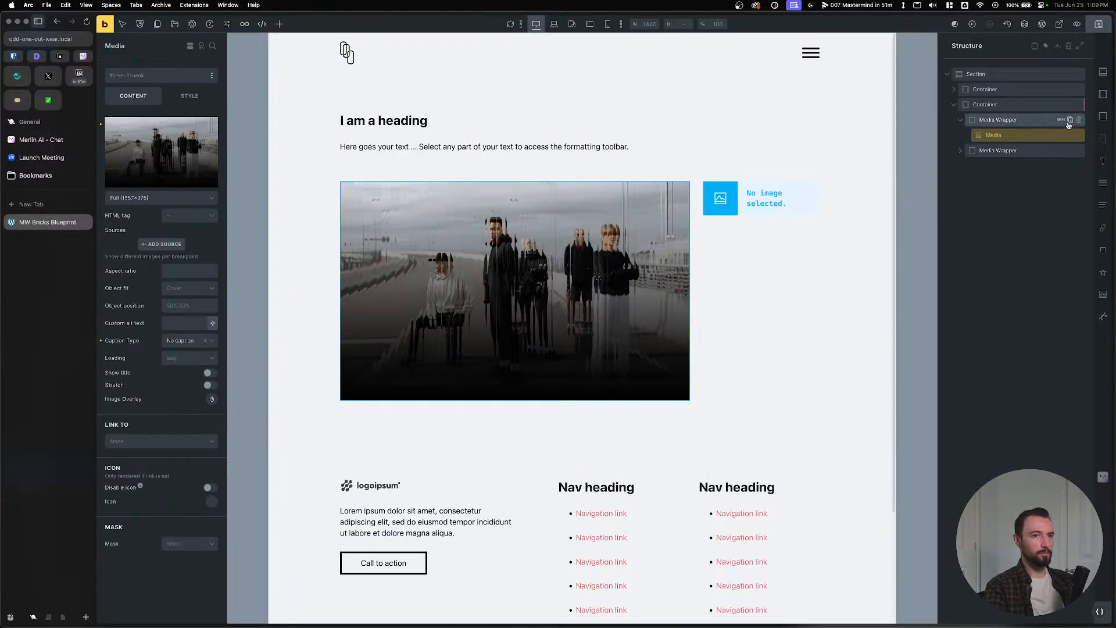
Duplicate the Media Wrapper holding the new image and delete the empty placeholder wrapper.
click(1070, 120)
click(1079, 166)
scroll(844, 182, down, 3)
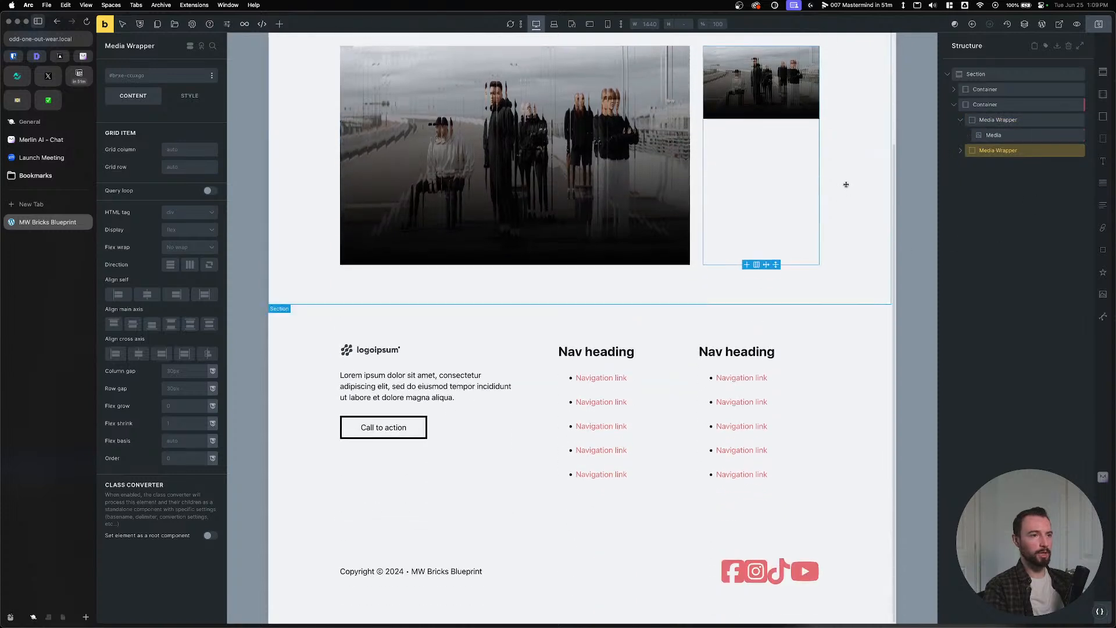
scroll(638, 194, up, 3)
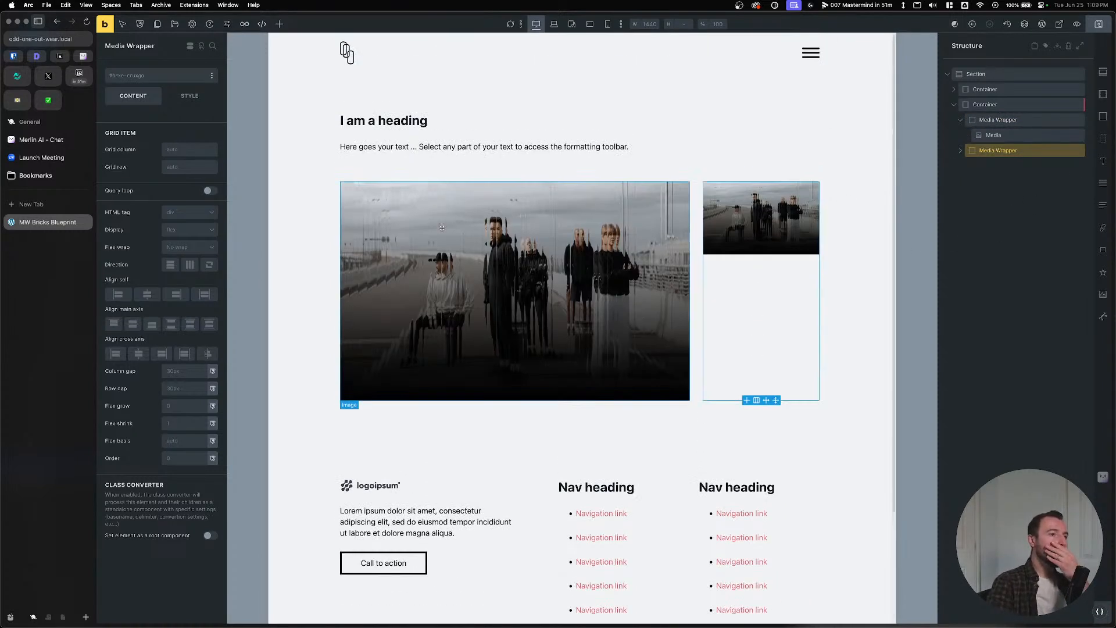
click(395, 121)
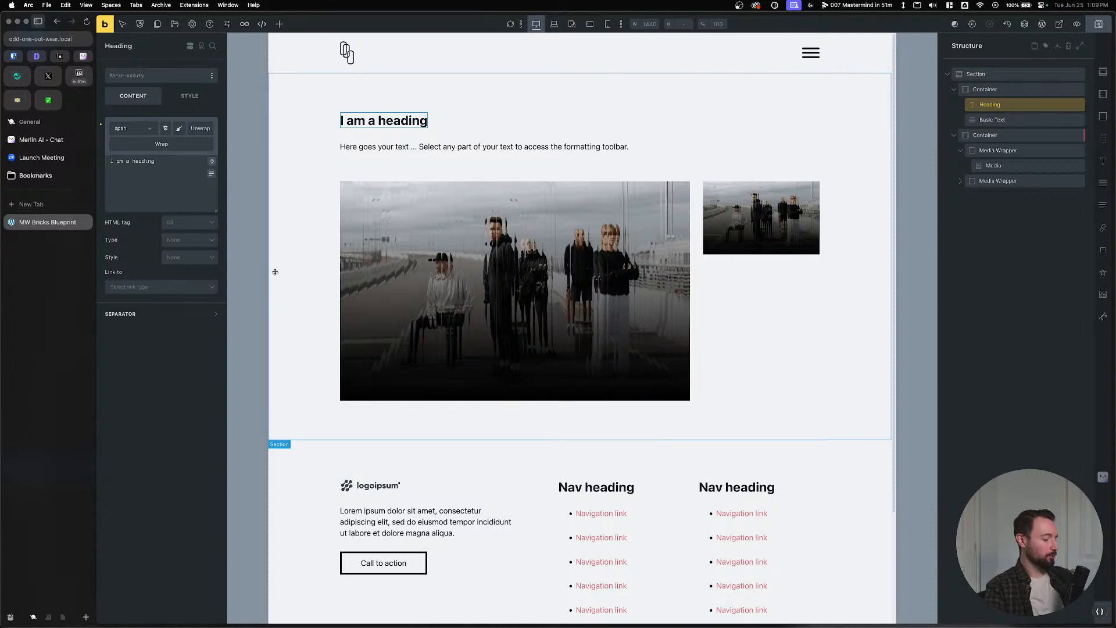
key(super+Tab)
key(super+Tab)
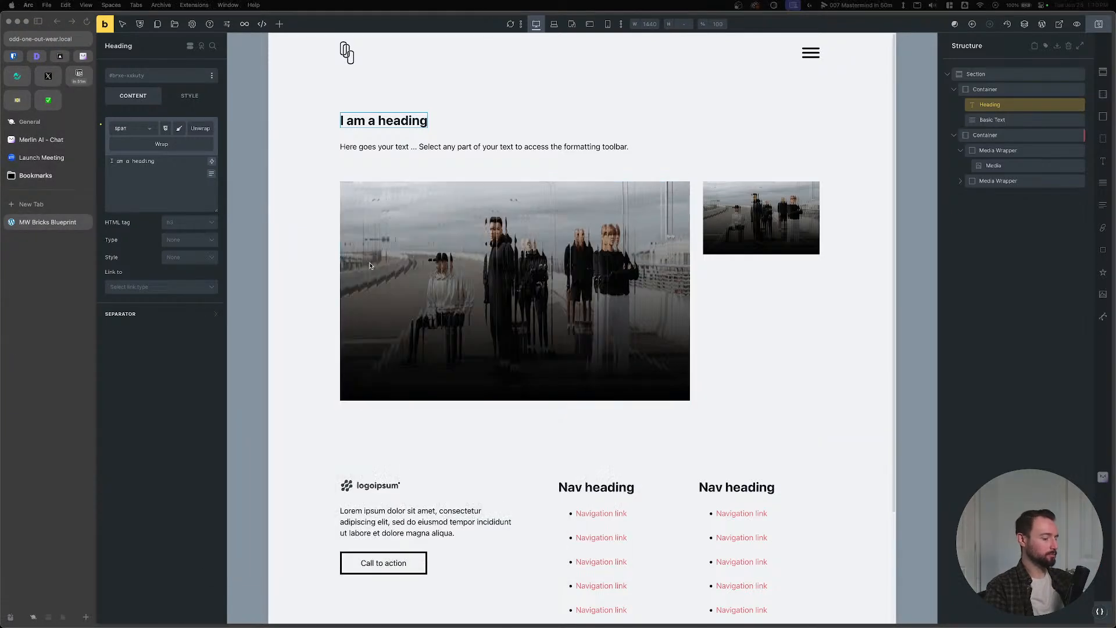
key(super+Tab)
key(Tab)
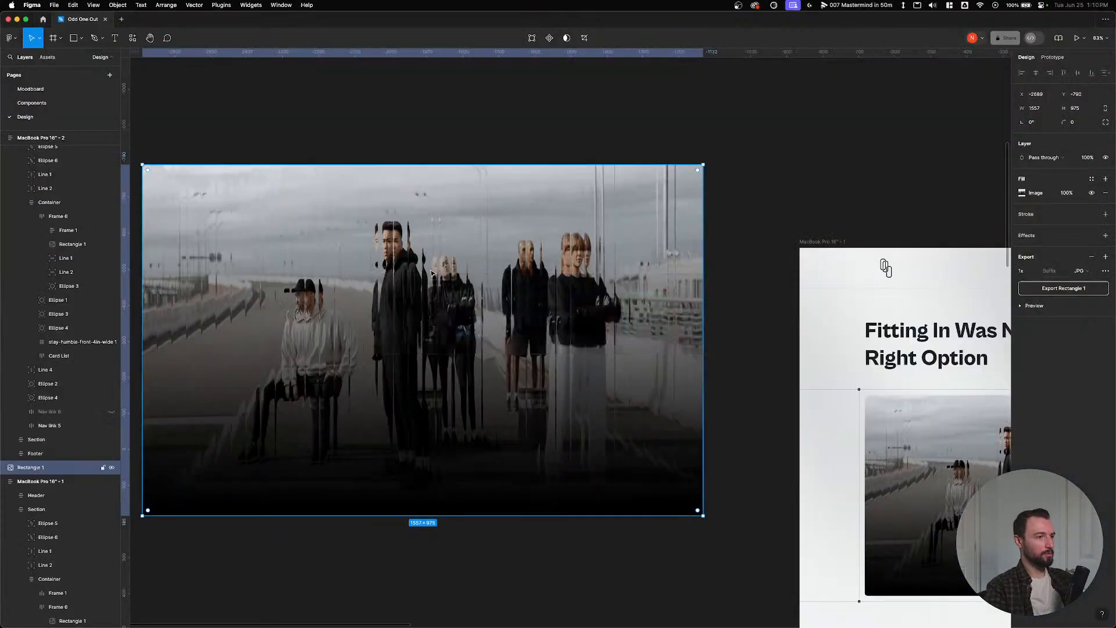
Replace the placeholder heading with the Figma heading 'Fitting In Was Never the Right Option'.
drag(843, 233, 447, 158)
double_click(548, 268)
double_click(548, 269)
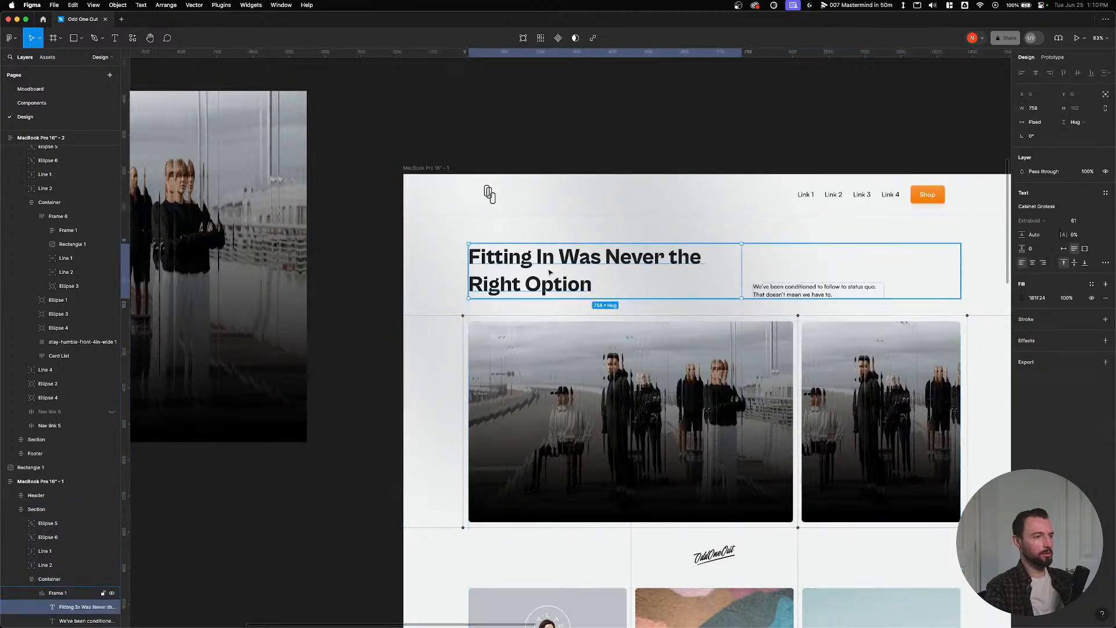
double_click(548, 268)
key(super+c)
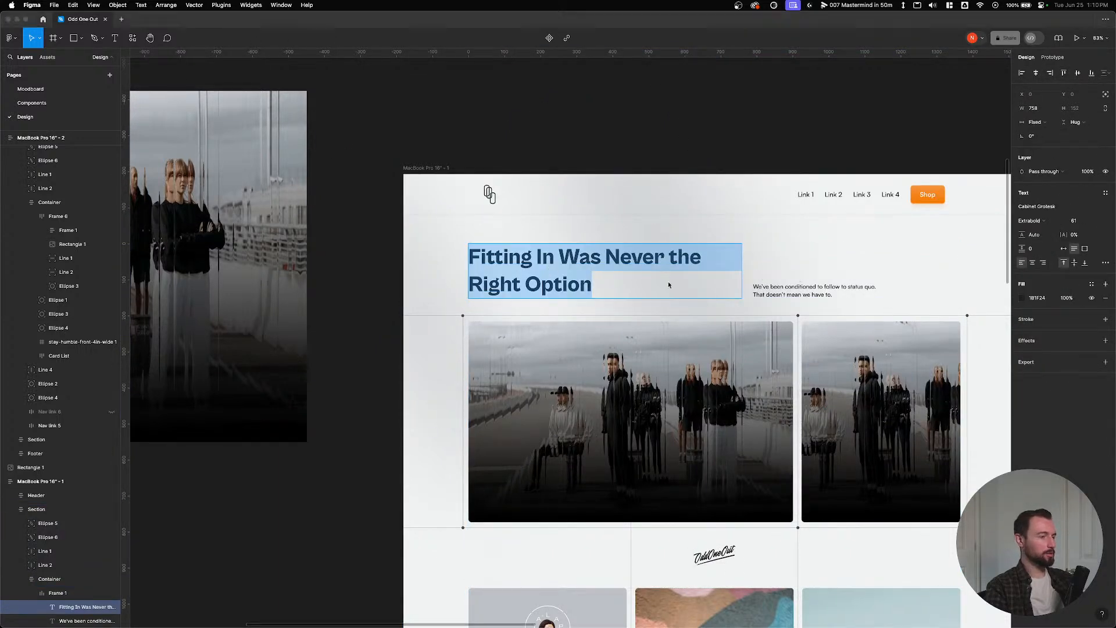
key(super+Tab)
double_click(403, 120)
key(super+a)
key(super+v)
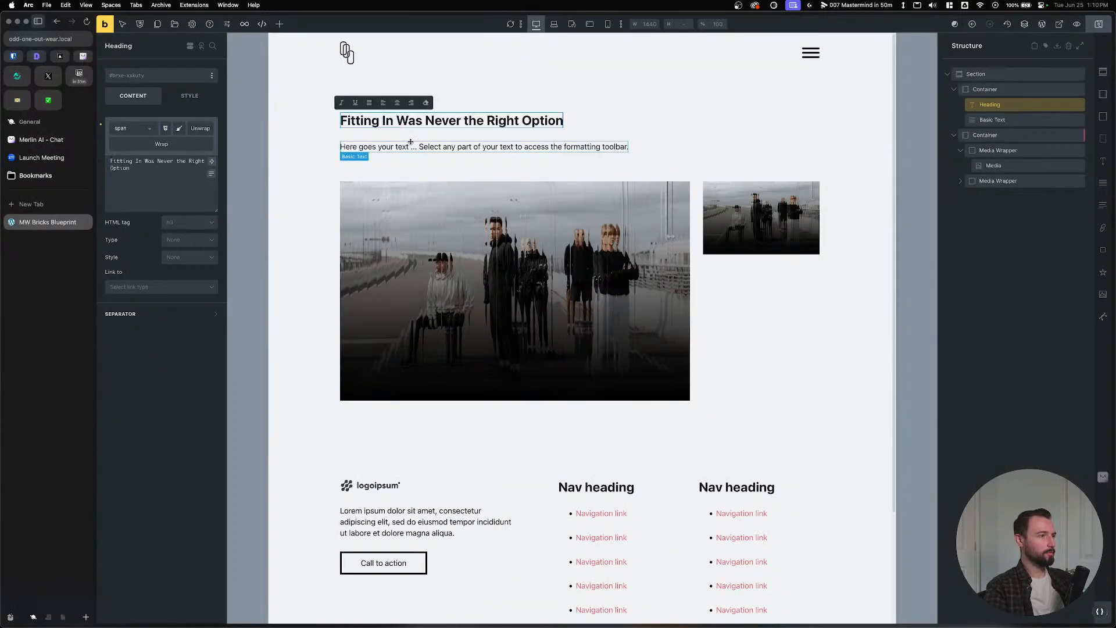
Replace the placeholder paragraph with the design's 'We've been conditioned…' side text.
click(411, 146)
key(super+Tab)
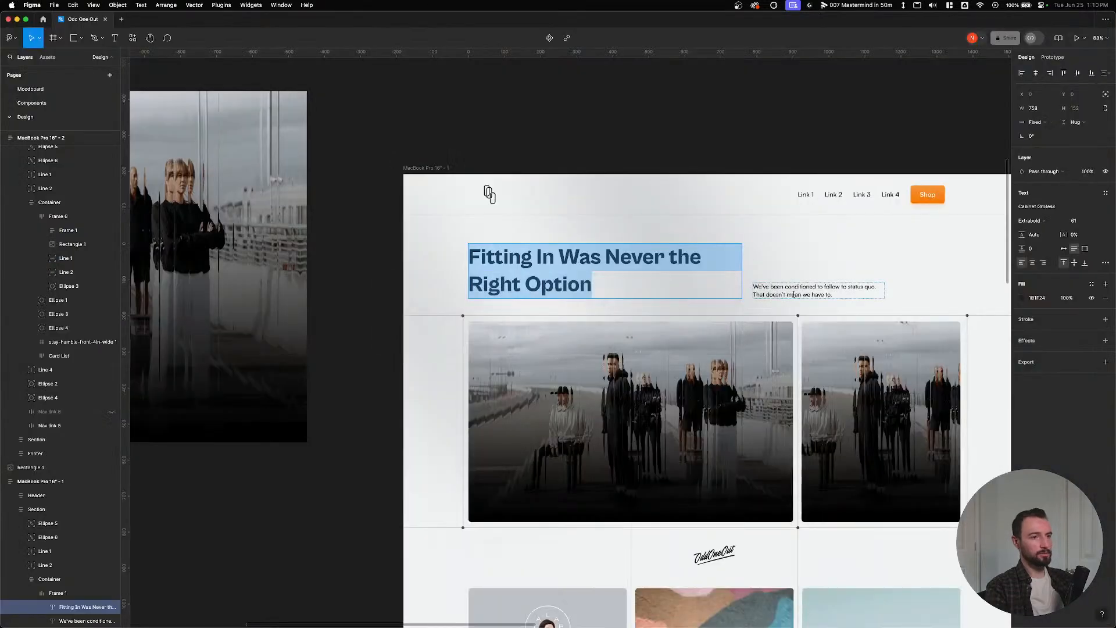
double_click(794, 295)
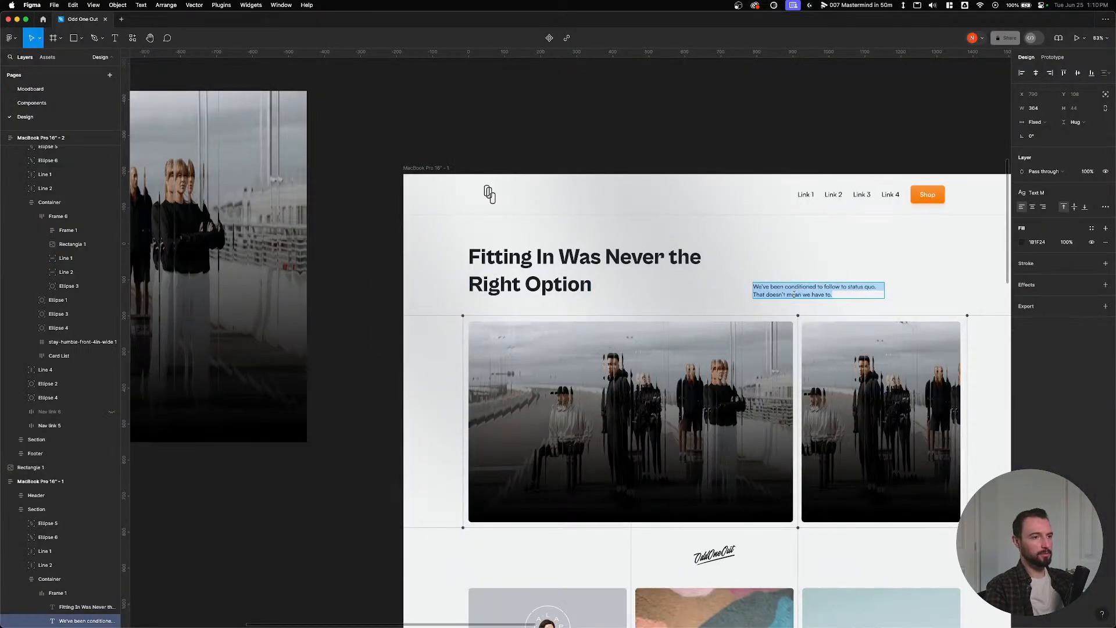
key(super+c)
key(super+Tab)
key(super+a)
key(super+v)
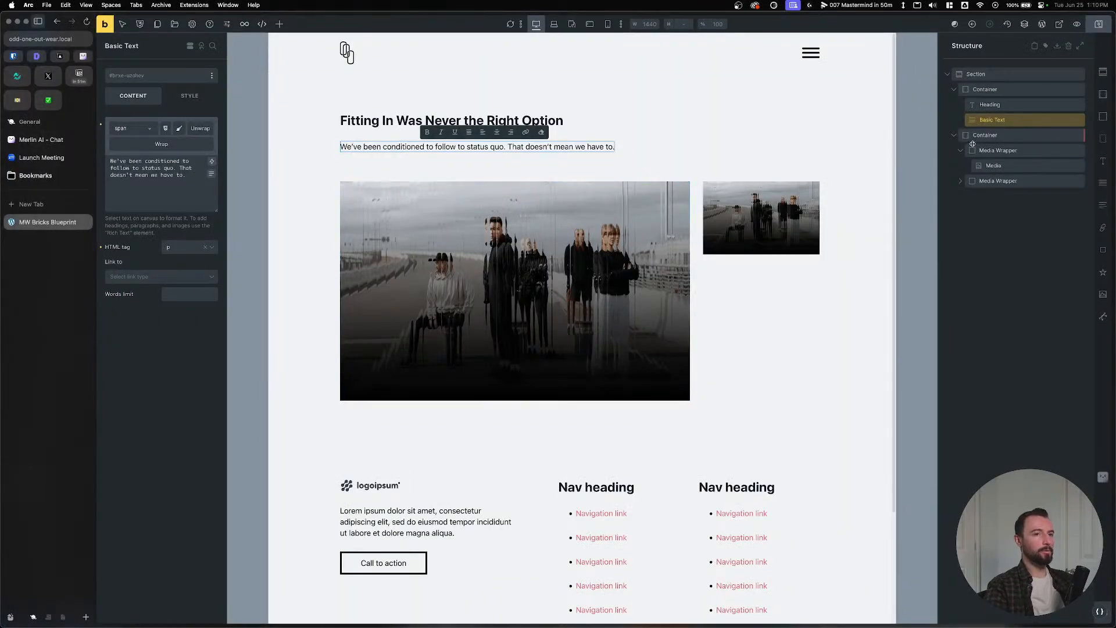
Make the heading-and-text Container a grid with var(--grid-3-1) columns.
click(985, 89)
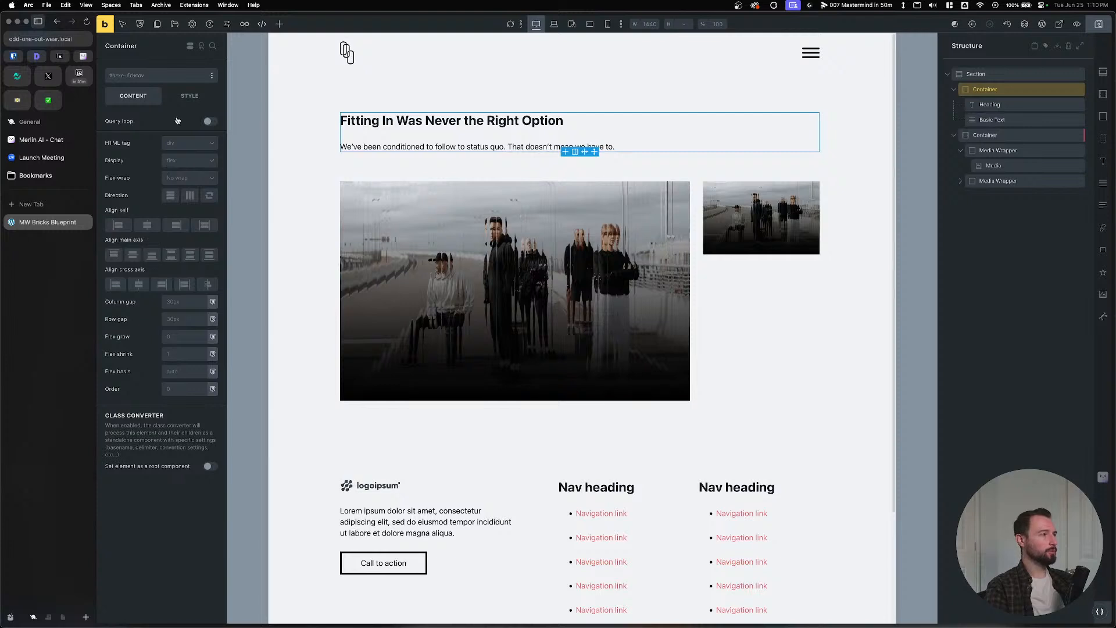
click(185, 160)
click(174, 221)
click(141, 210)
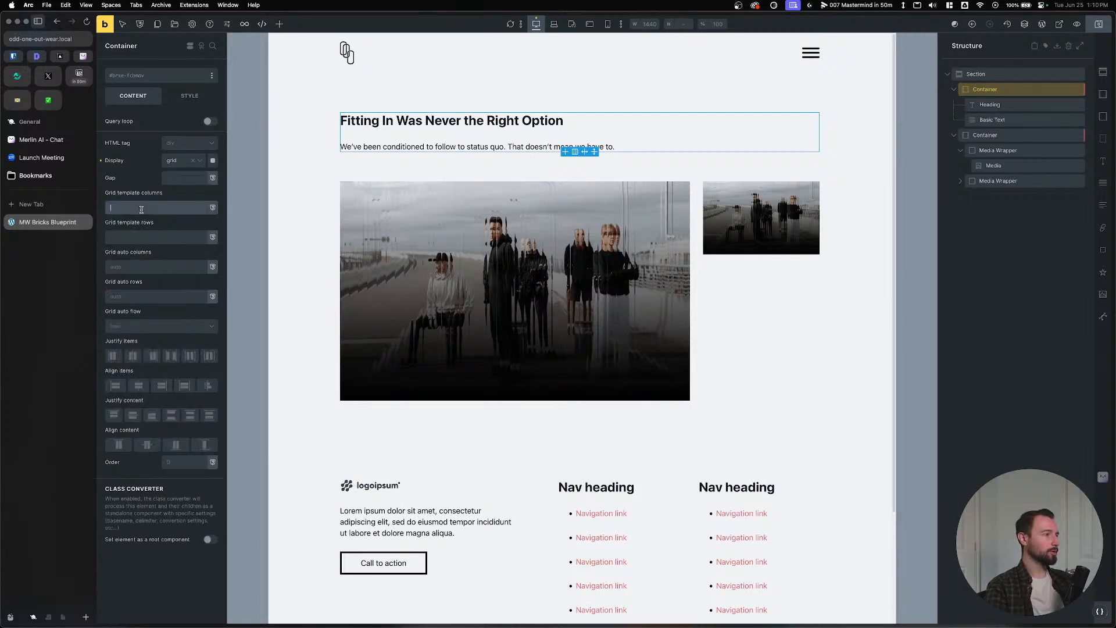
text(--grid-)
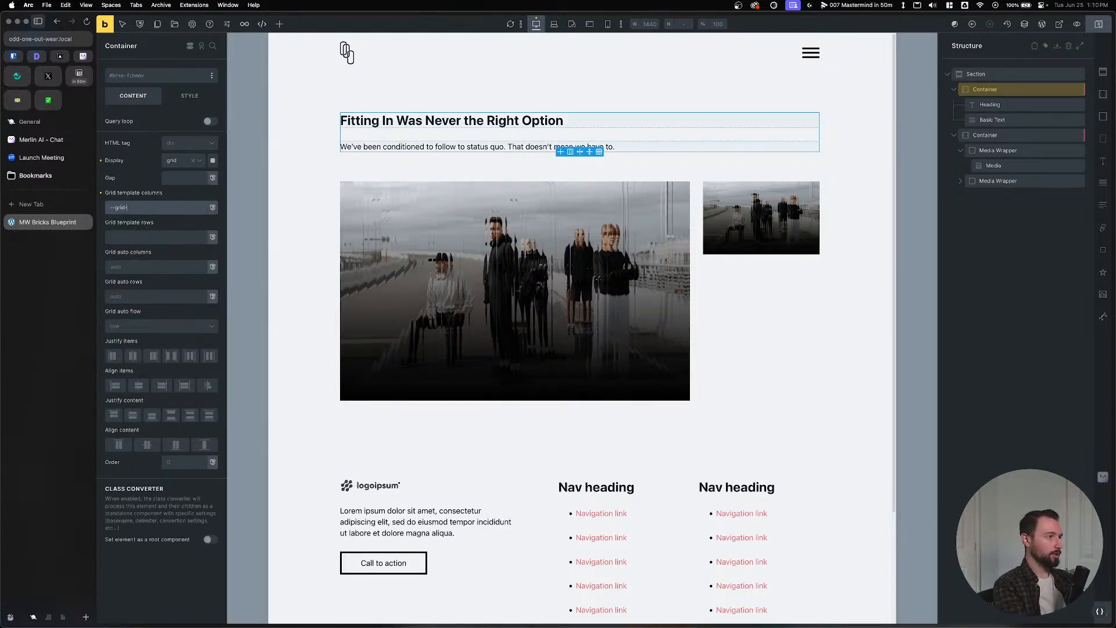
text(3-1)
key(Return)
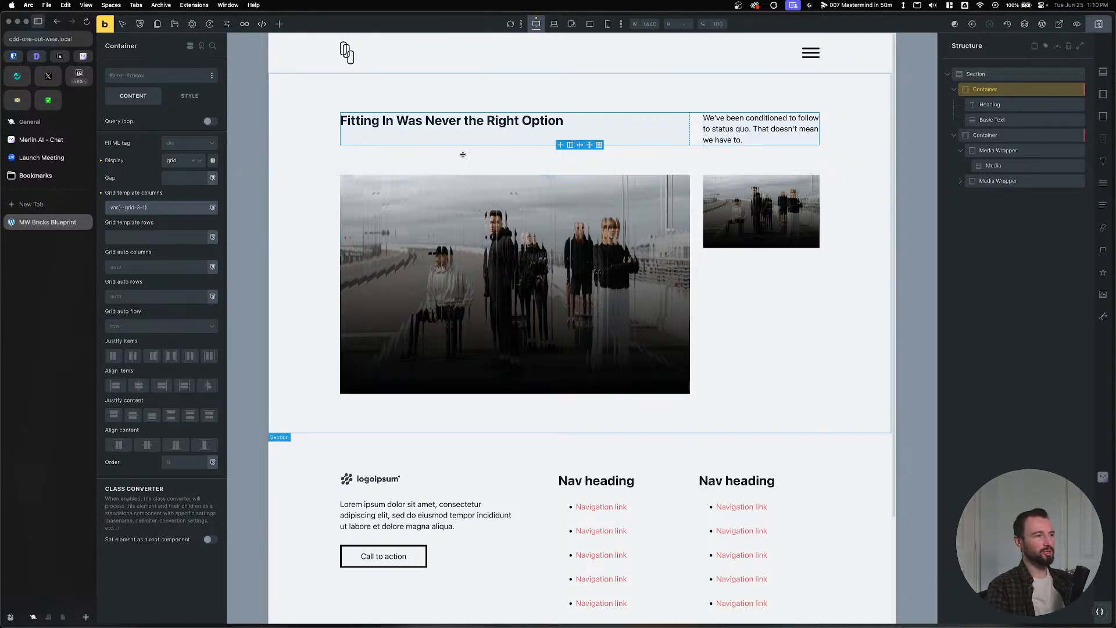
Change the heading's tag to h1.
click(448, 125)
click(176, 226)
click(179, 240)
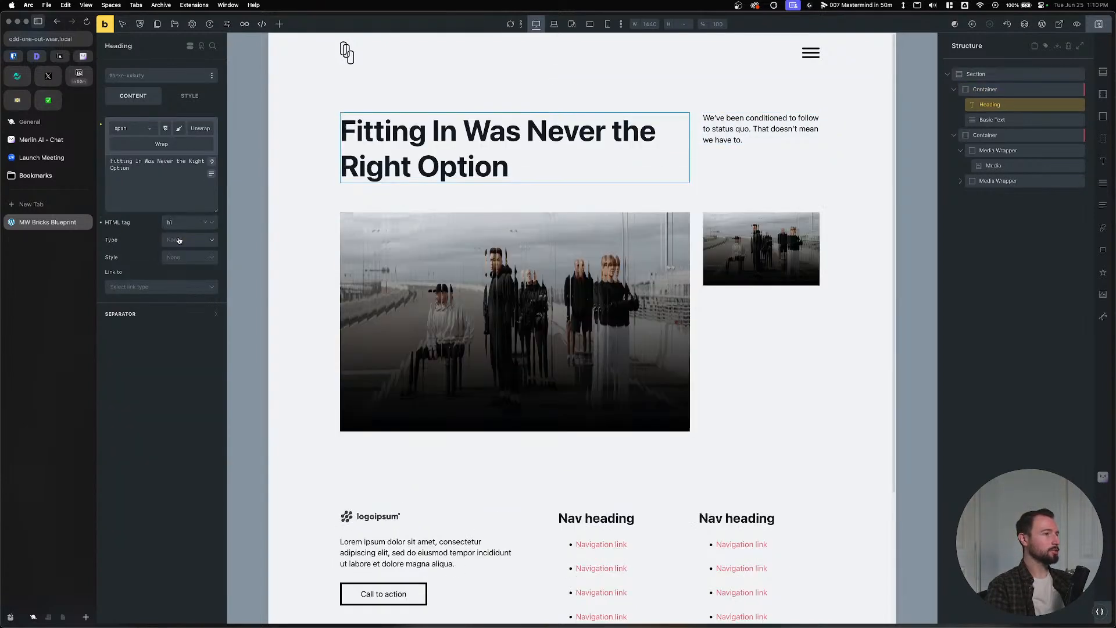
Set the heading-and-text Container's Align items to End so the side text sits at the bottom.
click(987, 92)
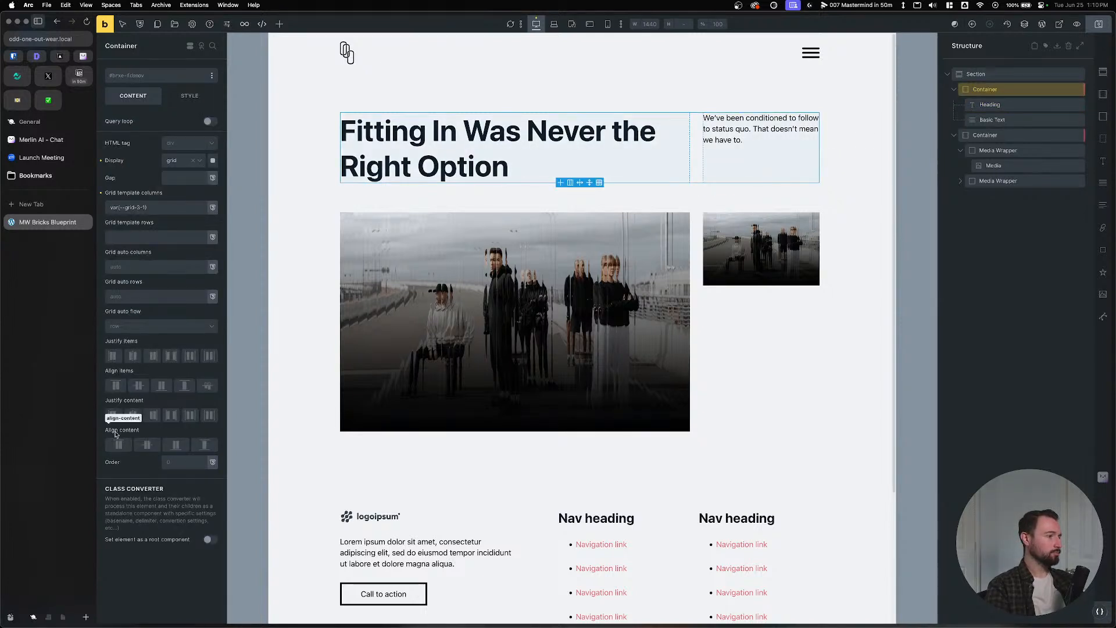
click(160, 387)
click(726, 249)
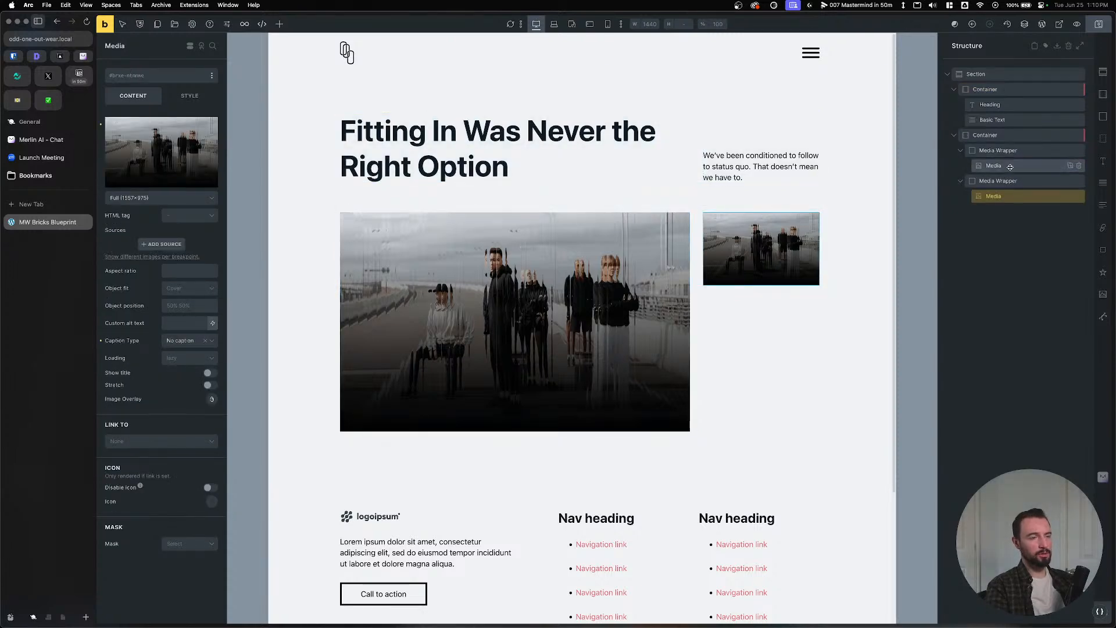
click(998, 150)
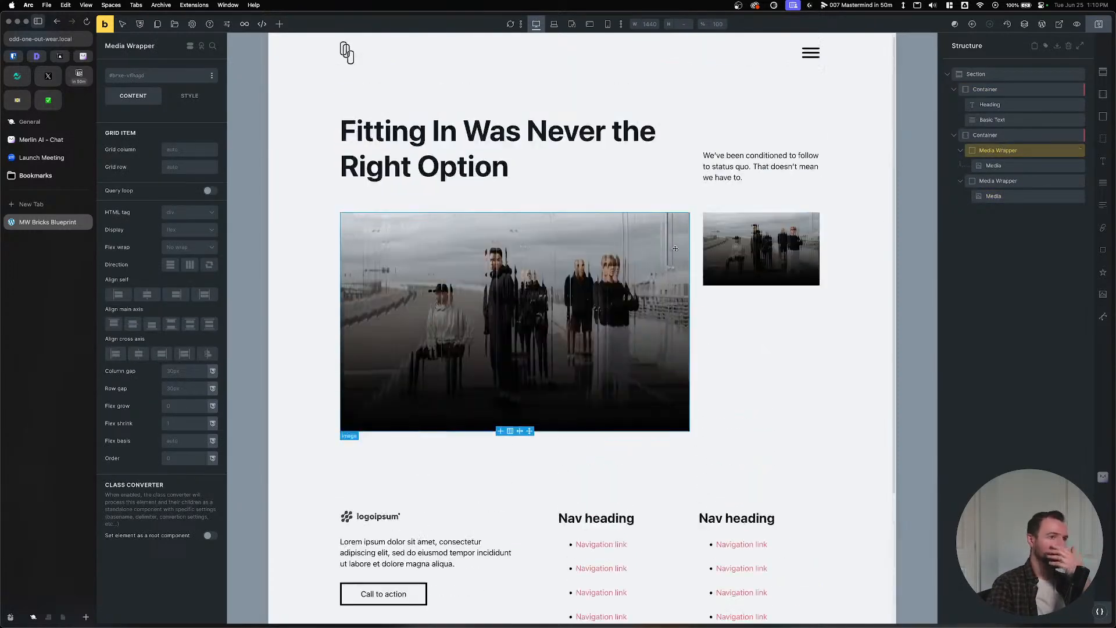
click(478, 201)
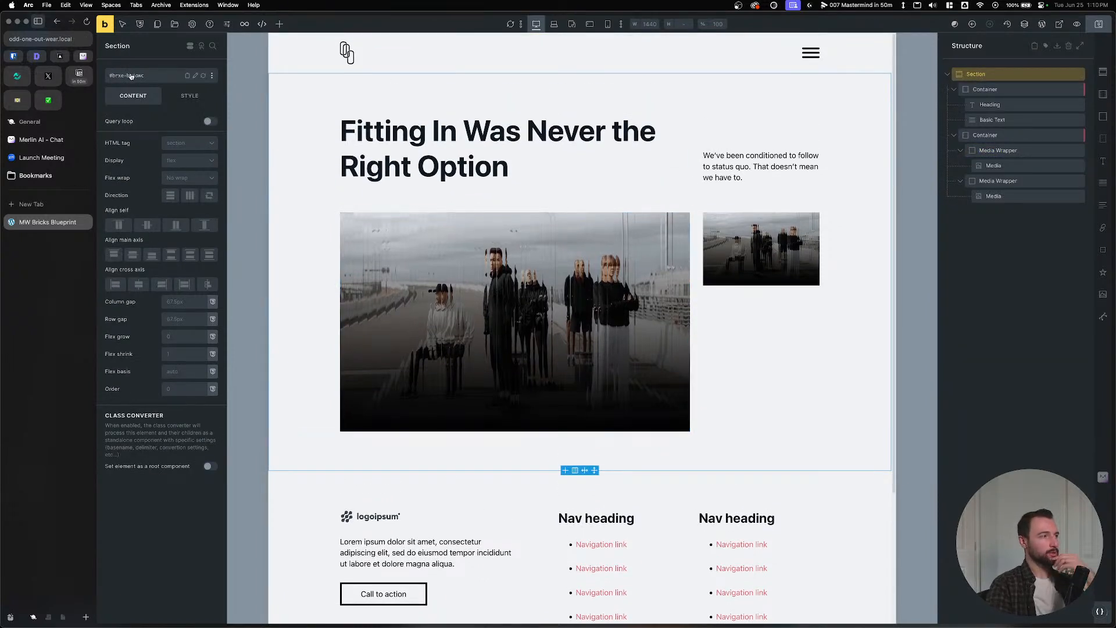
Use the Class Converter with base name 'hero' to create six BEM classes, erasing ID styles.
click(131, 77)
text(hero)
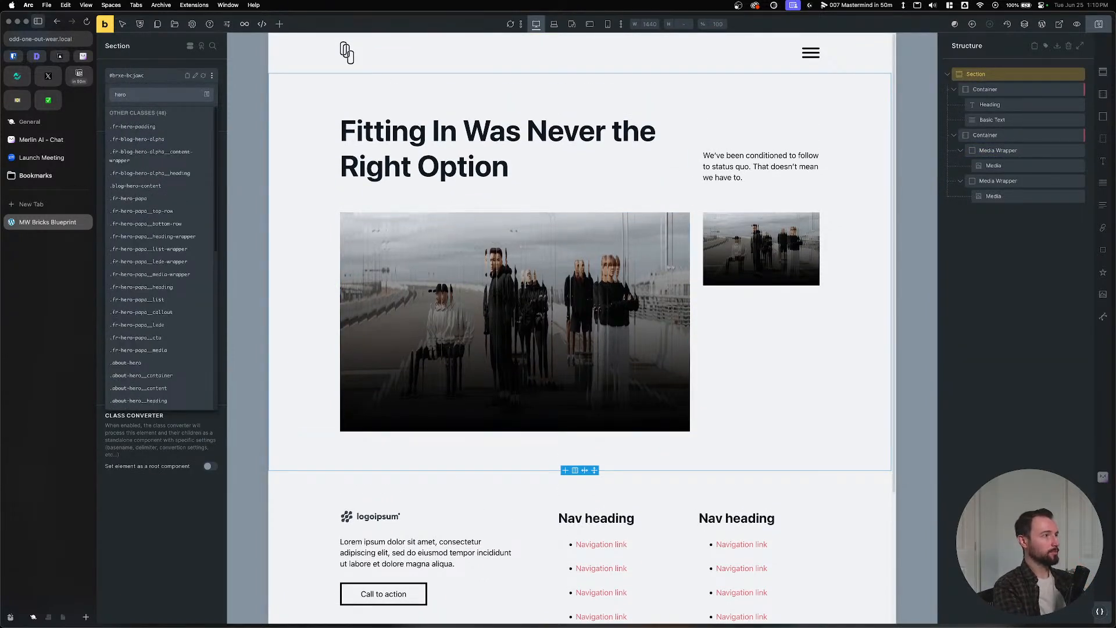
key(BackSpace)
key(BackSpace)
key(BackSpace)
key(BackSpace)
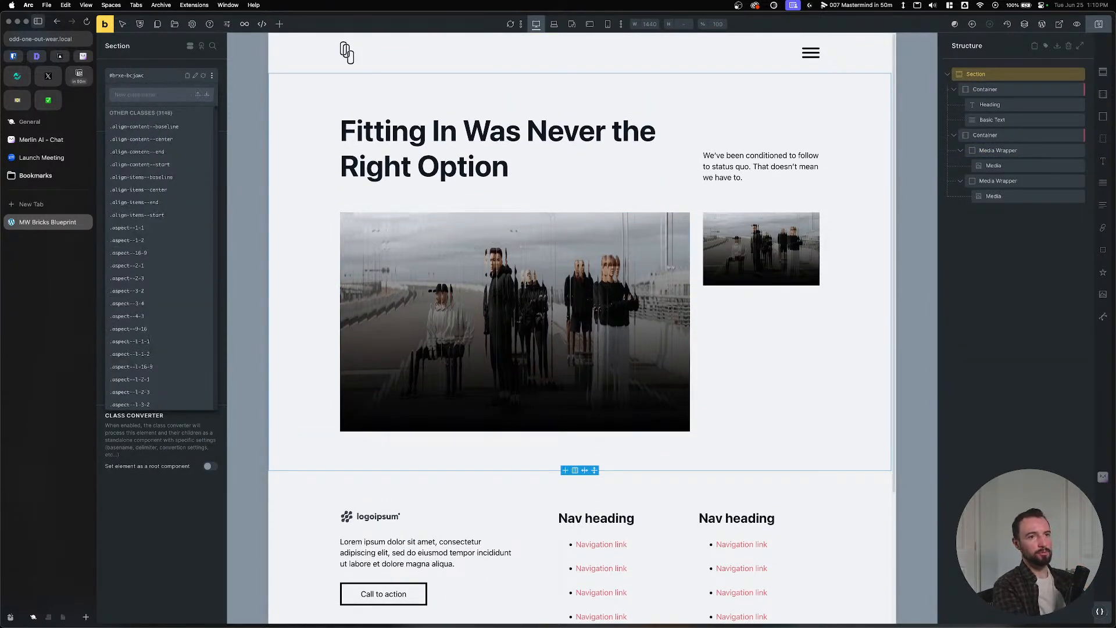
right_click(1050, 76)
click(1046, 85)
double_click(994, 83)
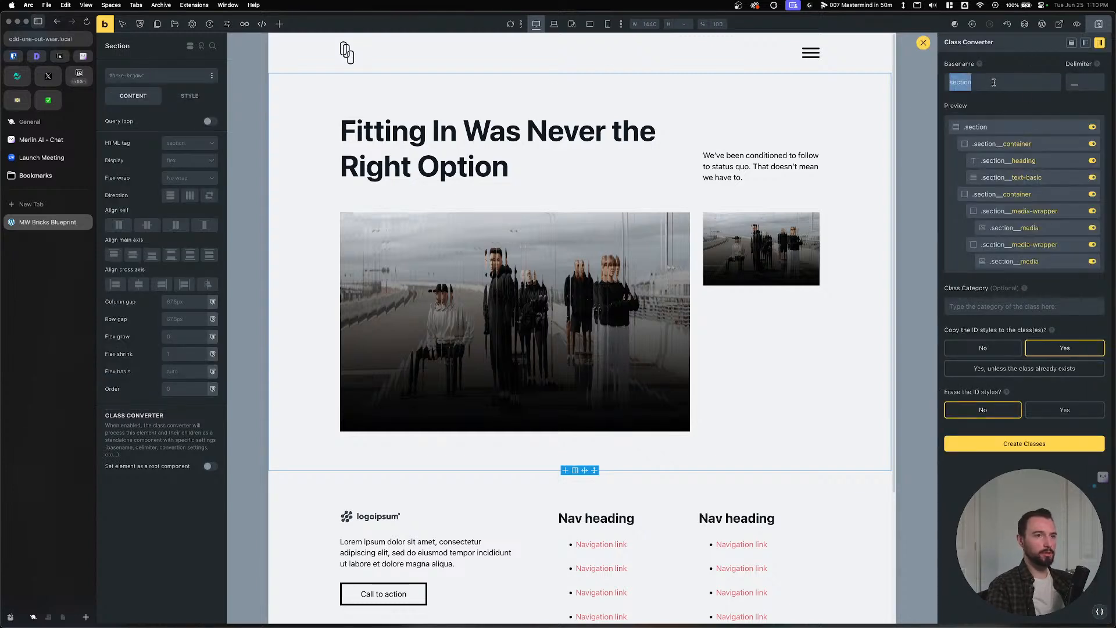
text(hero)
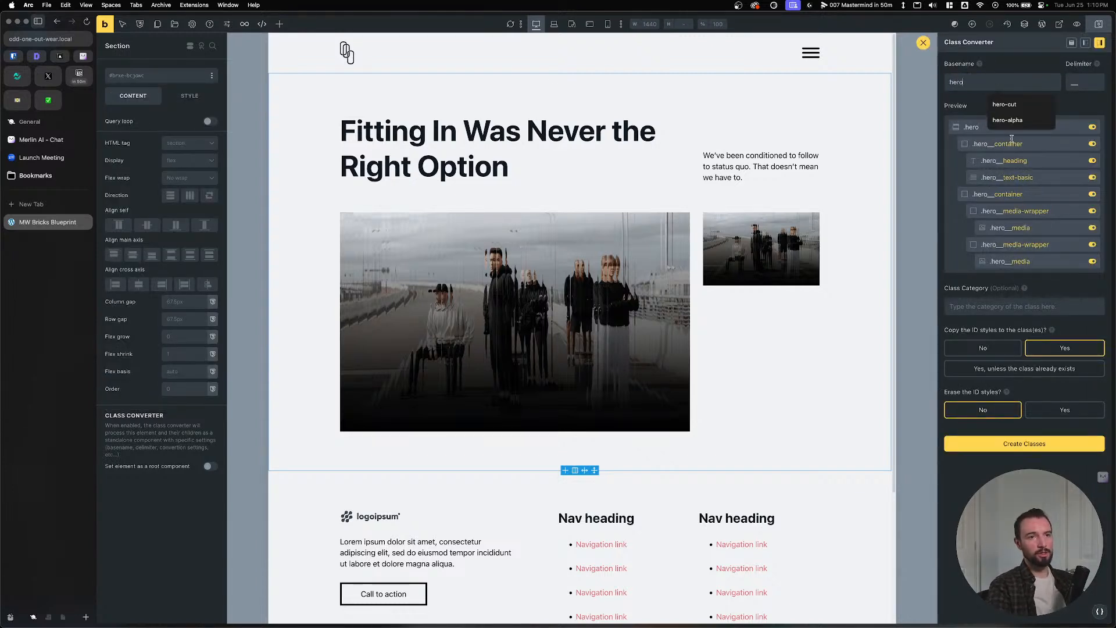
click(1040, 178)
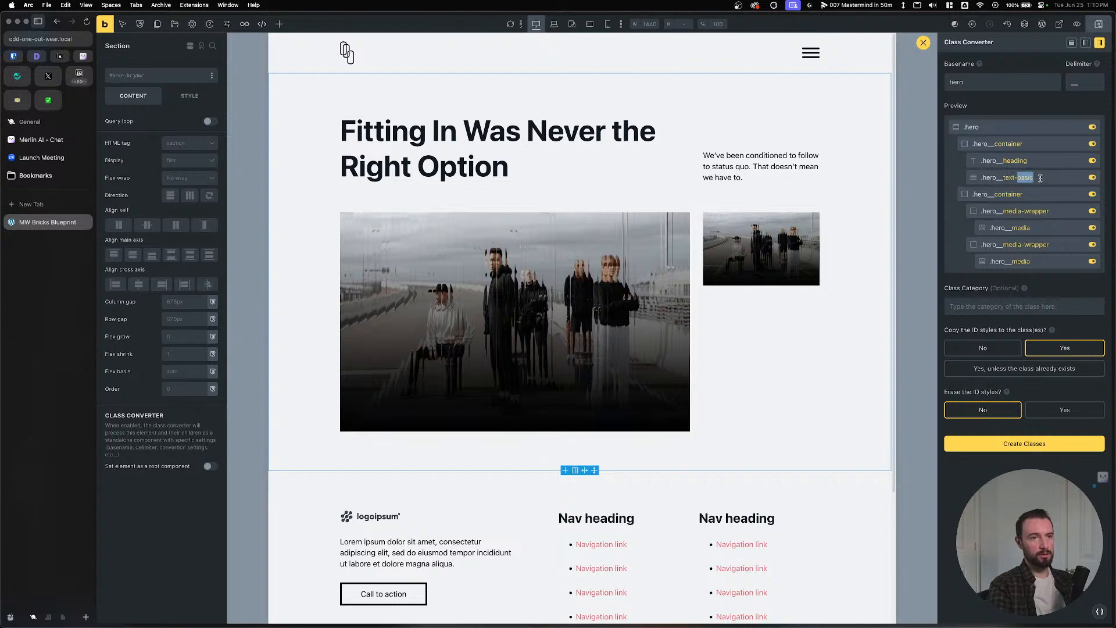
click(1041, 178)
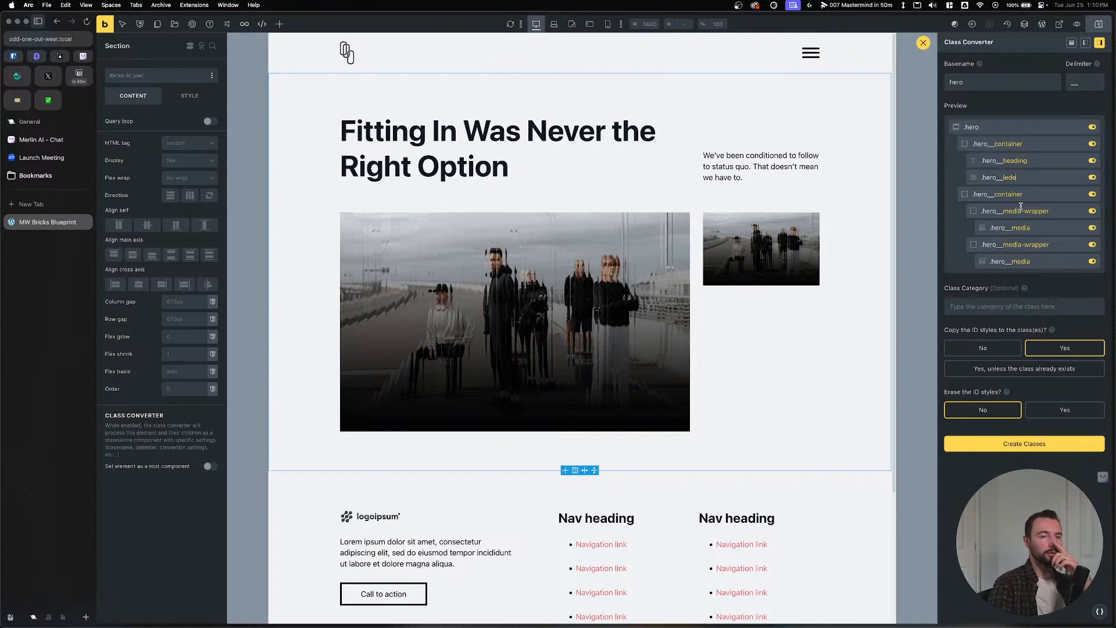
click(1062, 411)
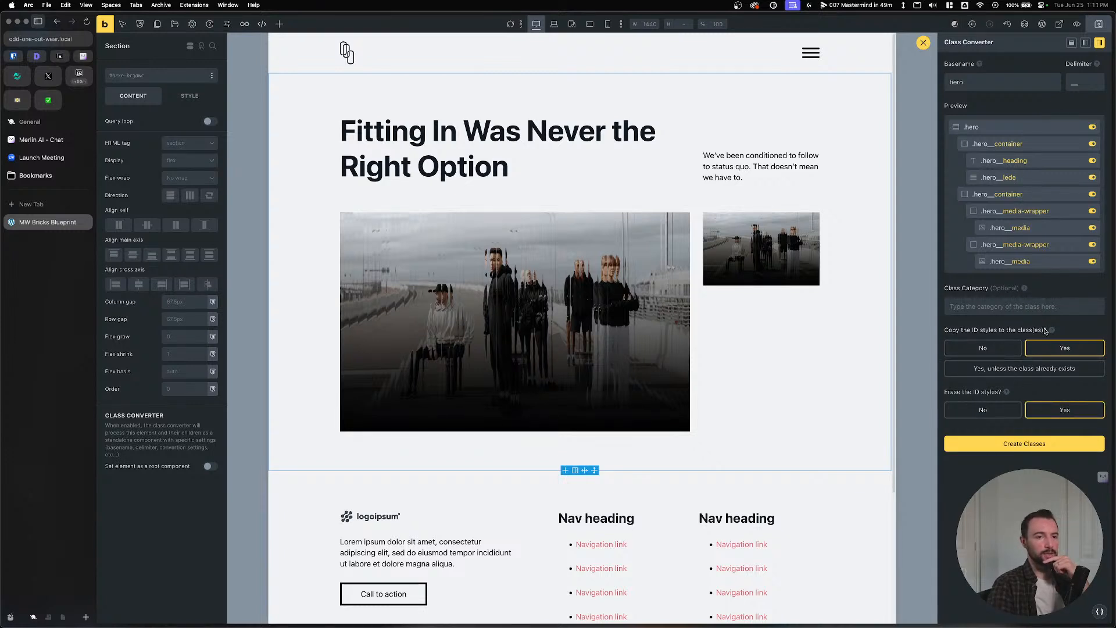
click(1024, 445)
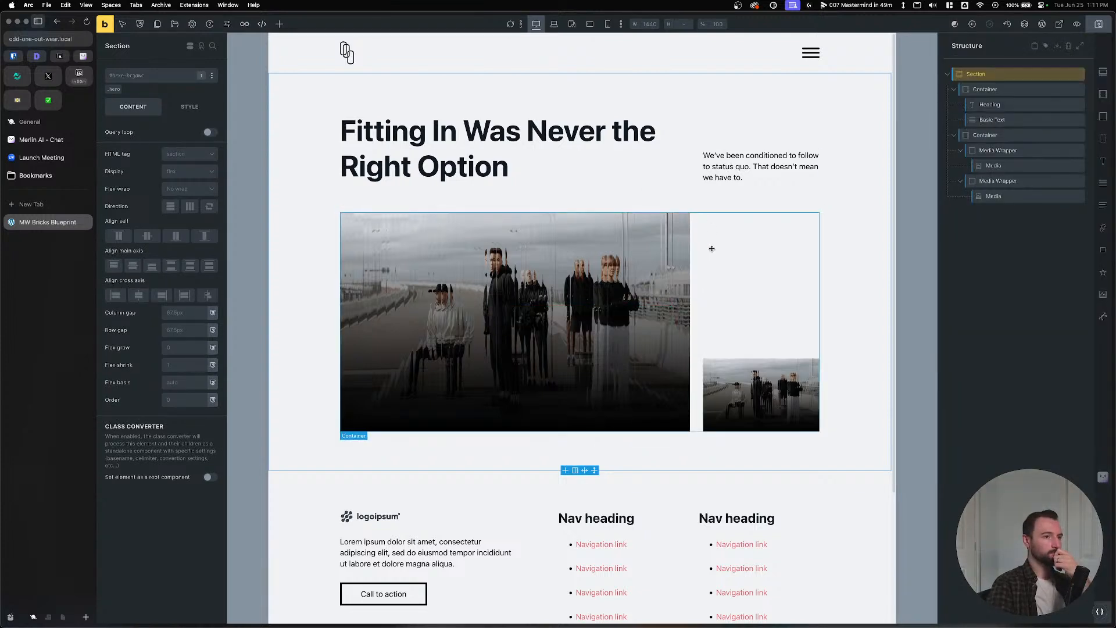
Remove the End alignment from the heading-text container and deactivate the hero class on the image grid.
click(710, 249)
click(984, 90)
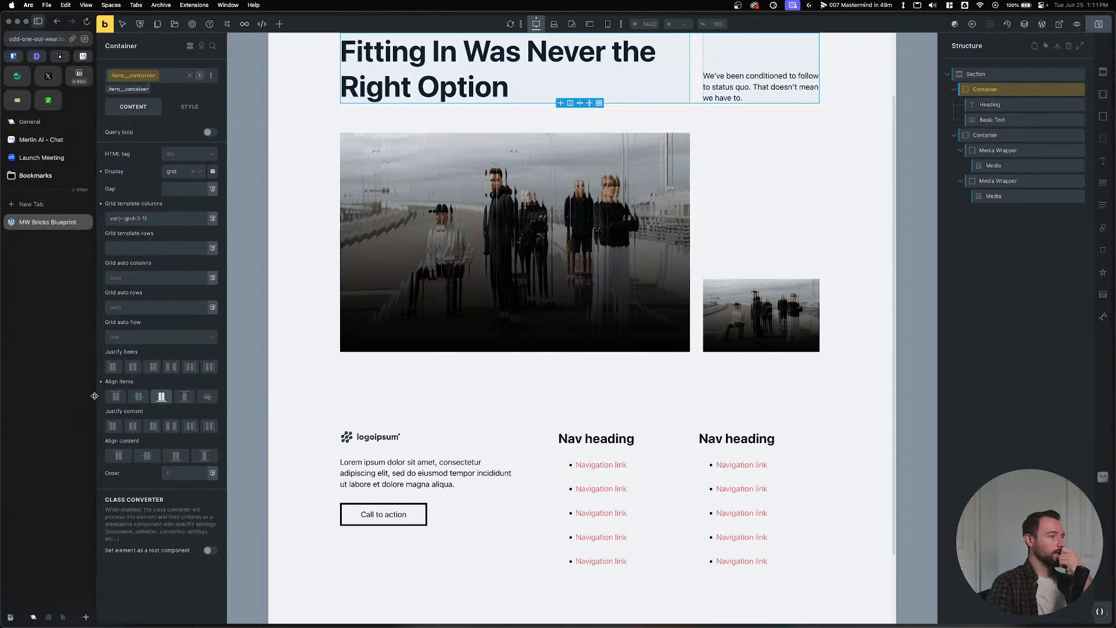
click(161, 397)
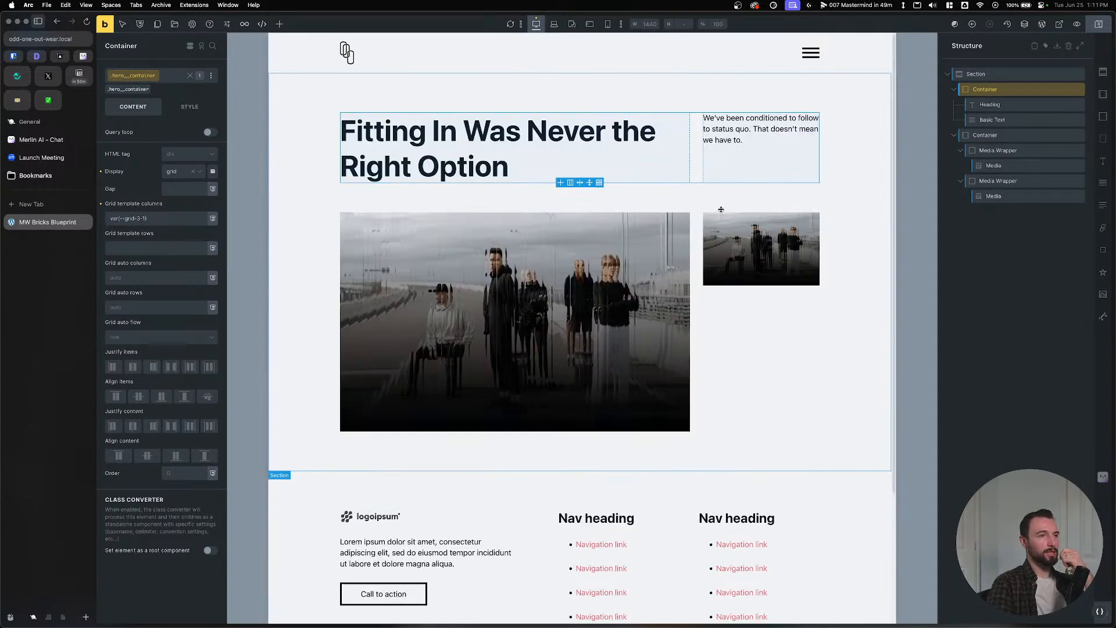
click(985, 135)
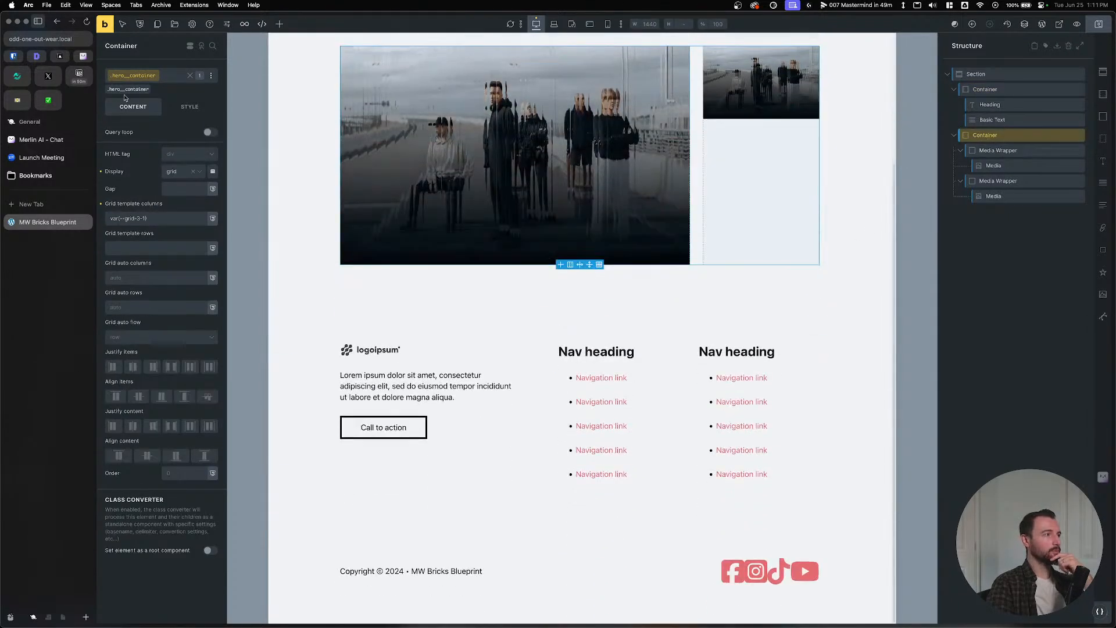
click(127, 89)
scroll(494, 320, up, 1)
scroll(531, 320, up, 3)
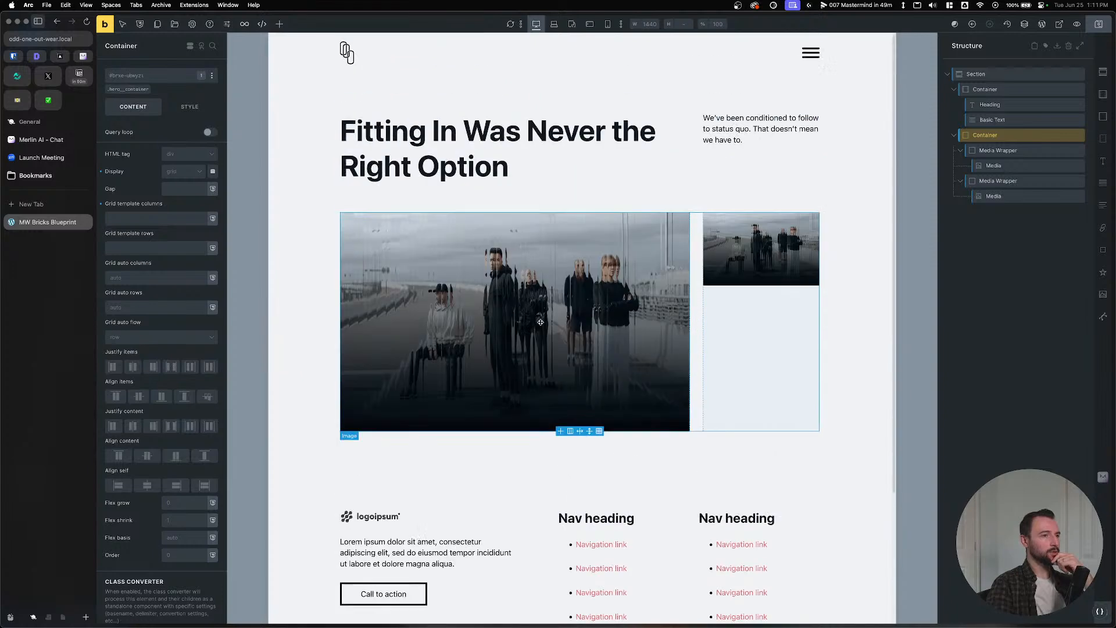
click(460, 150)
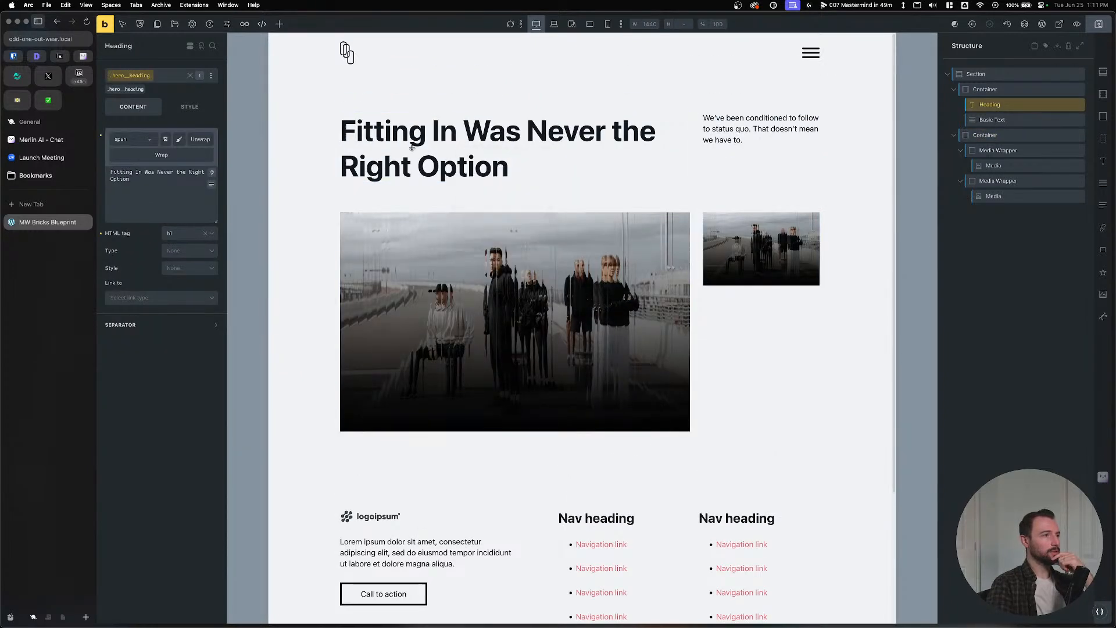
key(super+Tab)
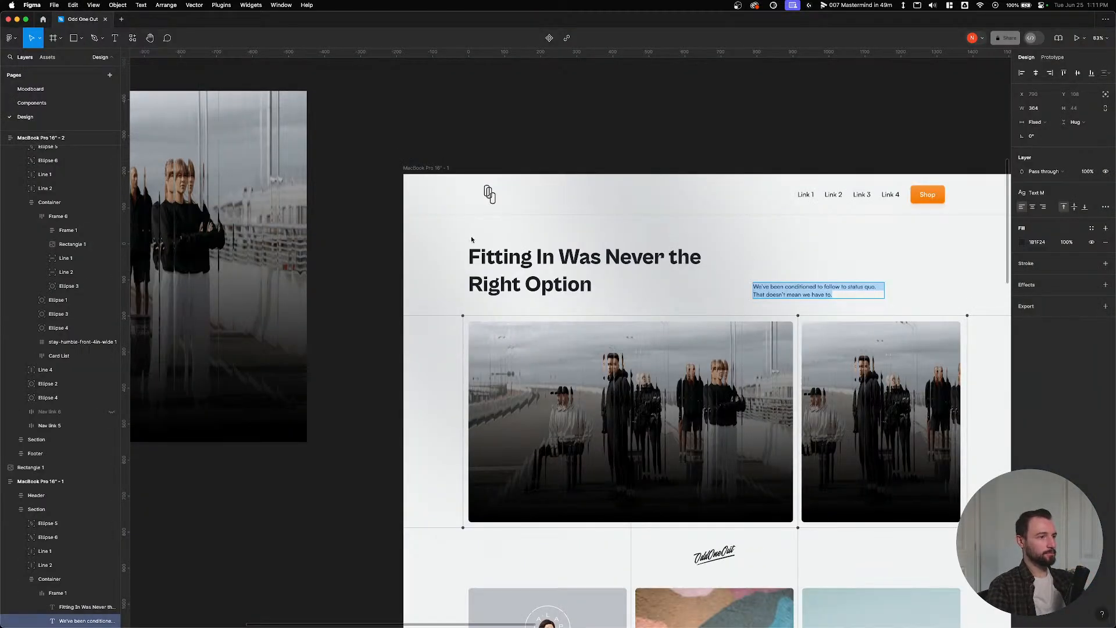
key(super+Tab)
key(super+Tab)
double_click(517, 268)
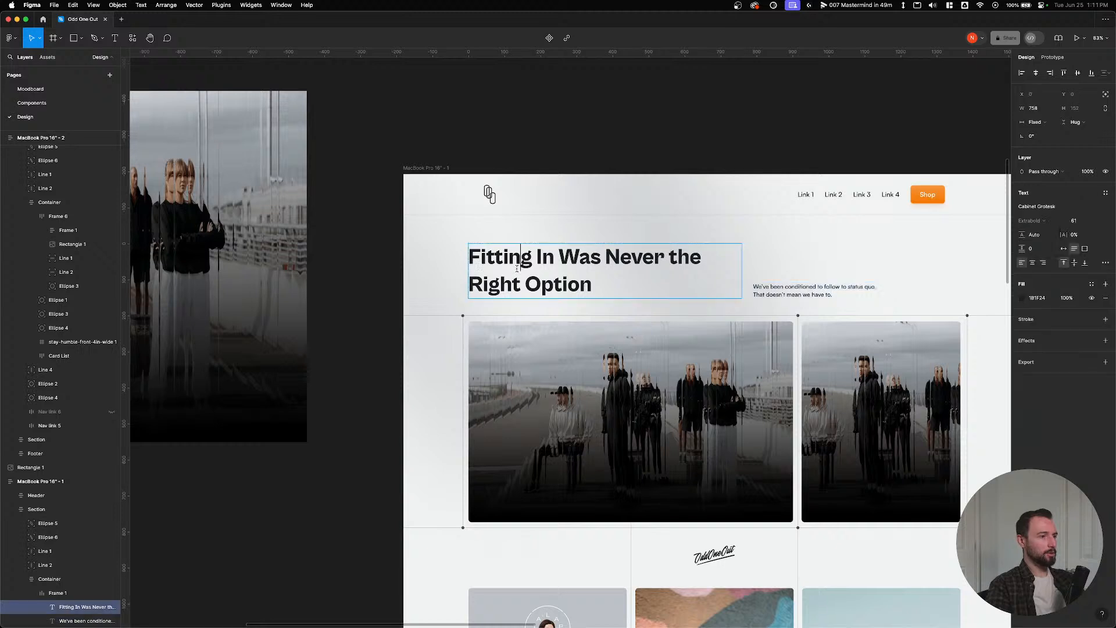
triple_click(517, 268)
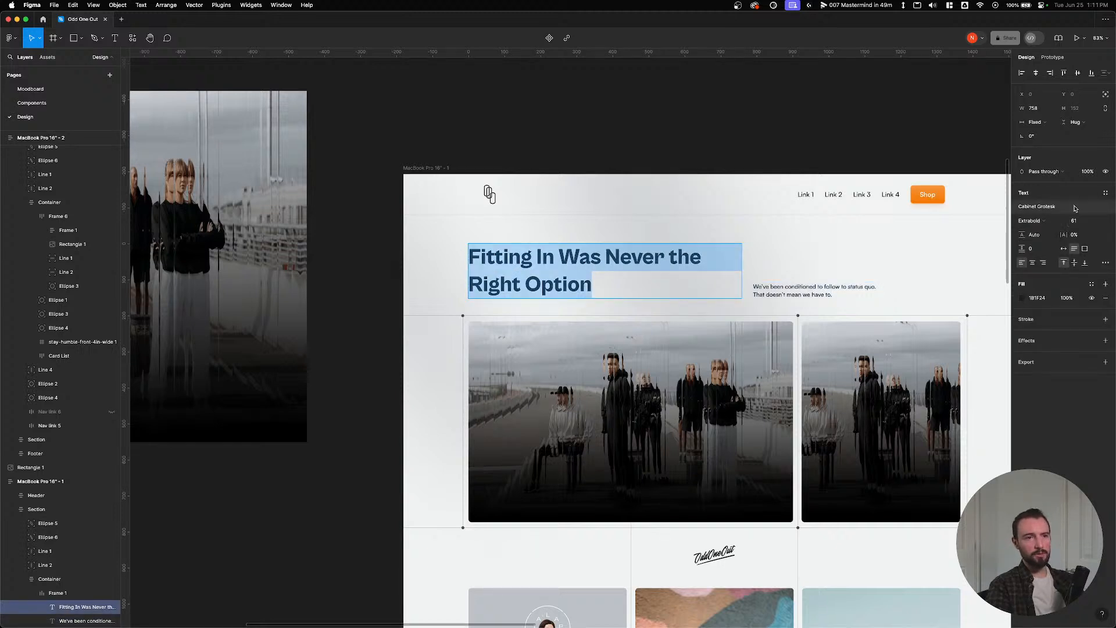
click(1105, 263)
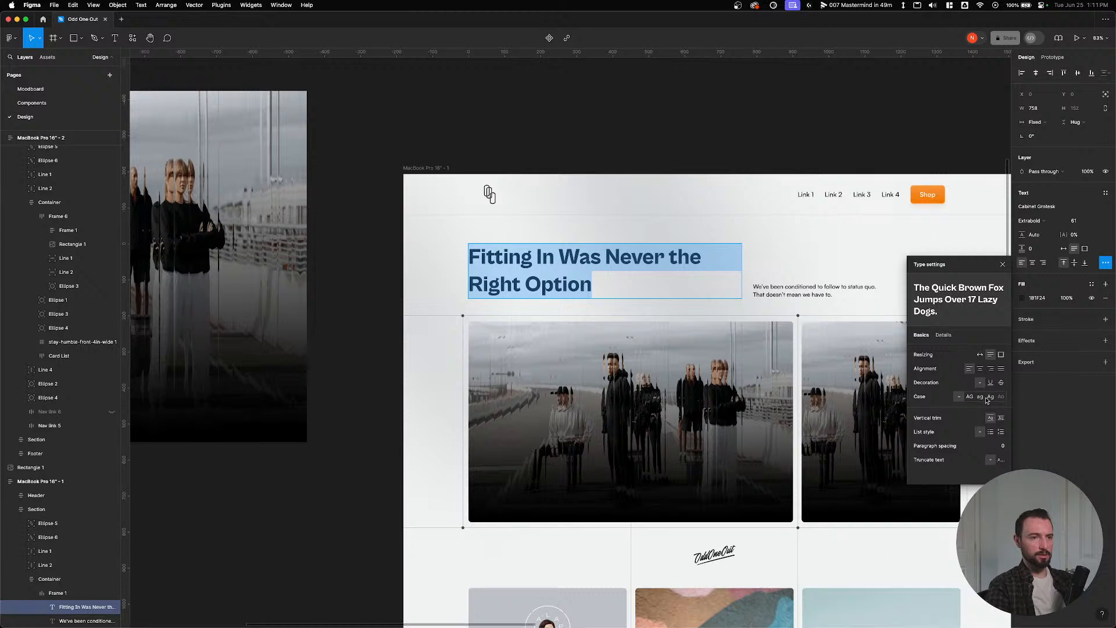
click(944, 335)
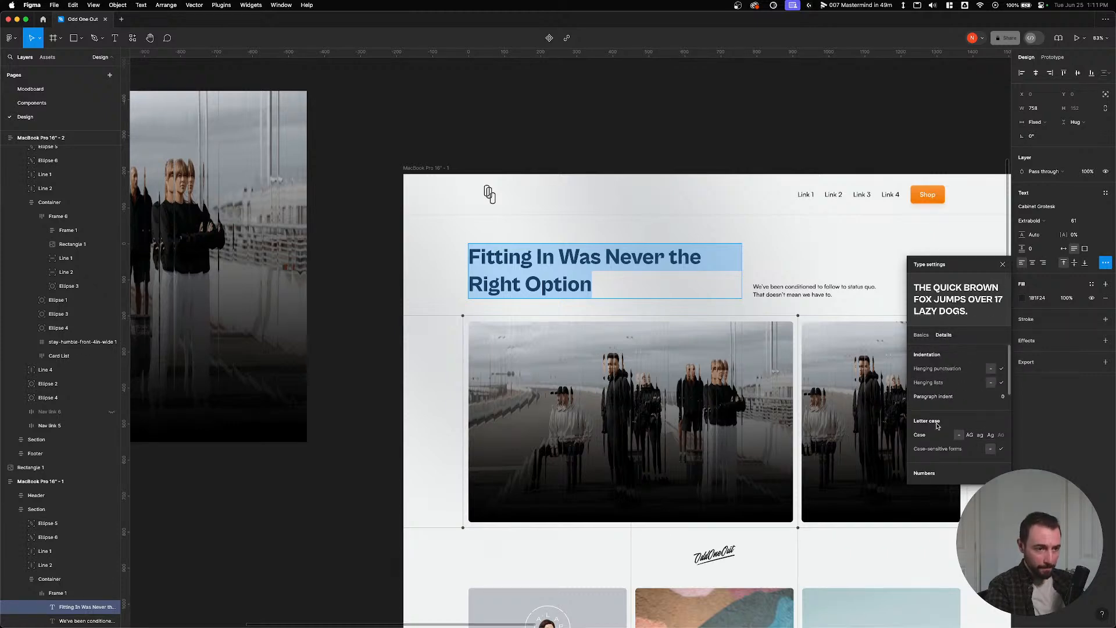
scroll(947, 418, down, 5)
scroll(938, 425, up, 1)
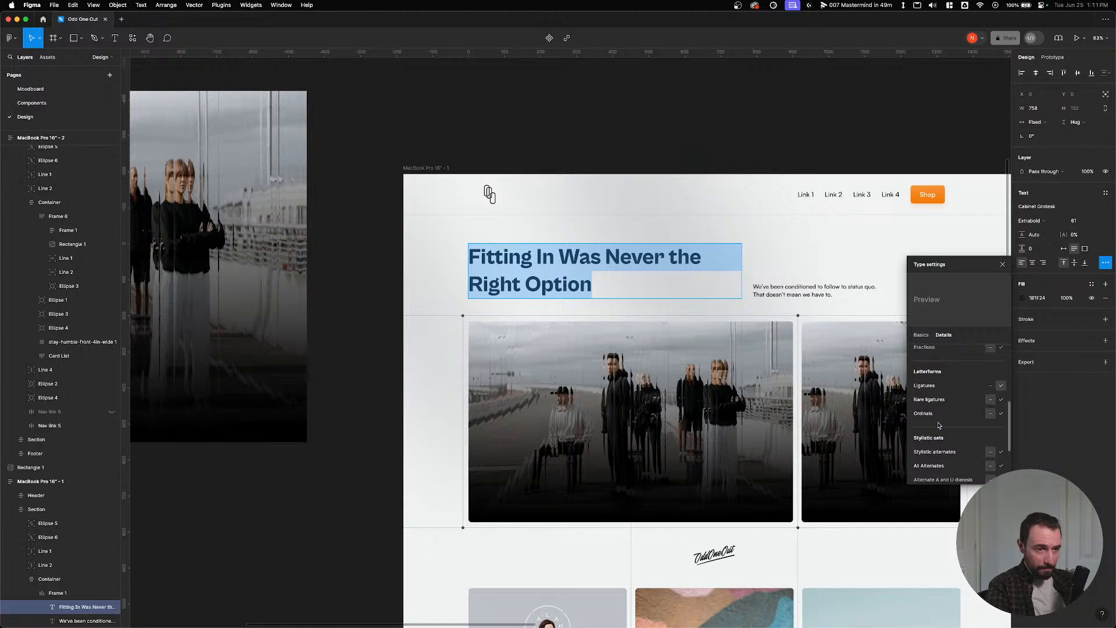
click(990, 386)
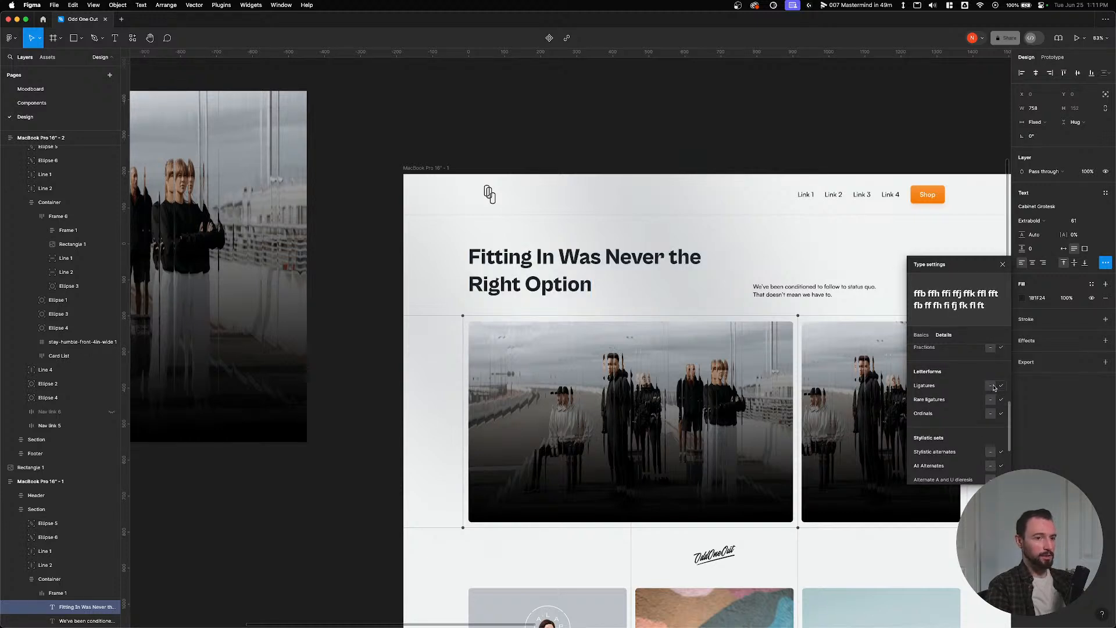
click(1001, 386)
key(Escape)
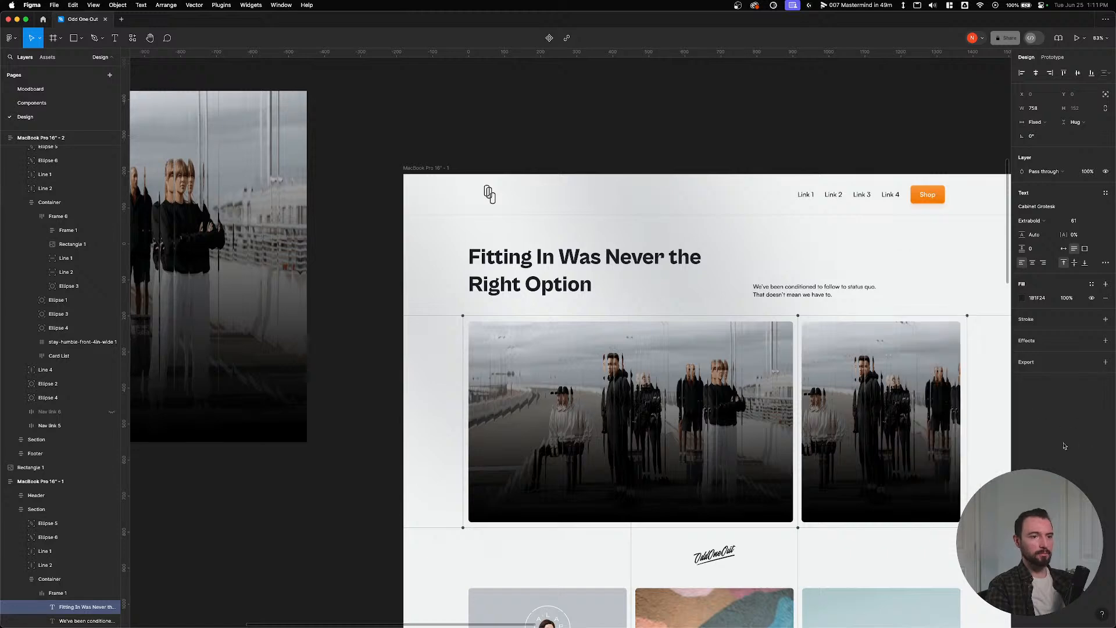
key(super+Tab)
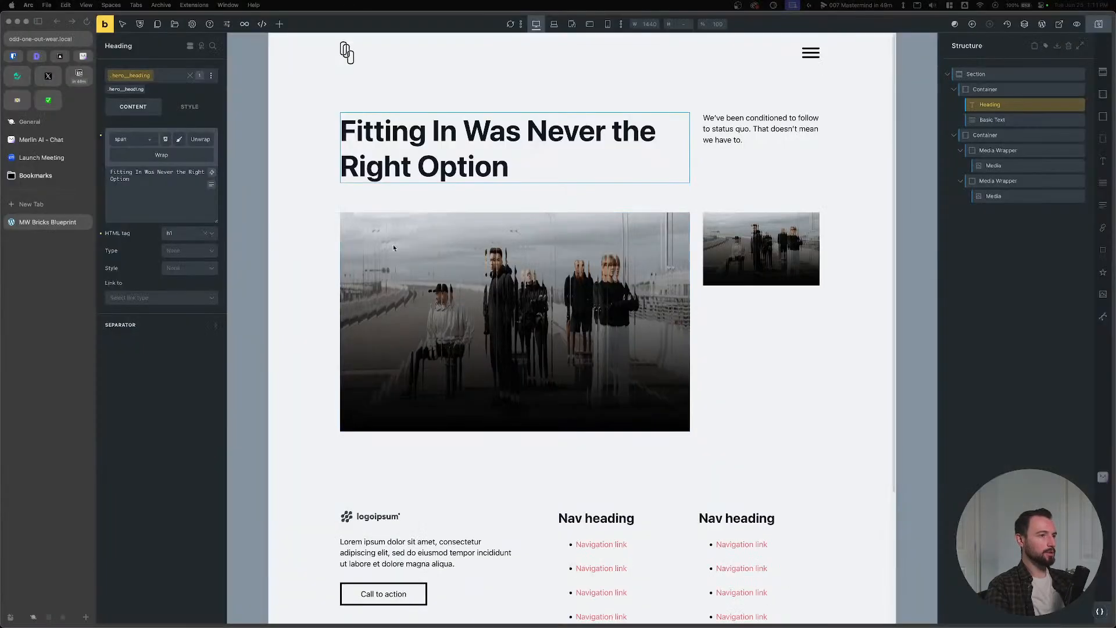
Disable the hero class on the heading-text Container and set its Align items to End.
double_click(441, 174)
click(769, 121)
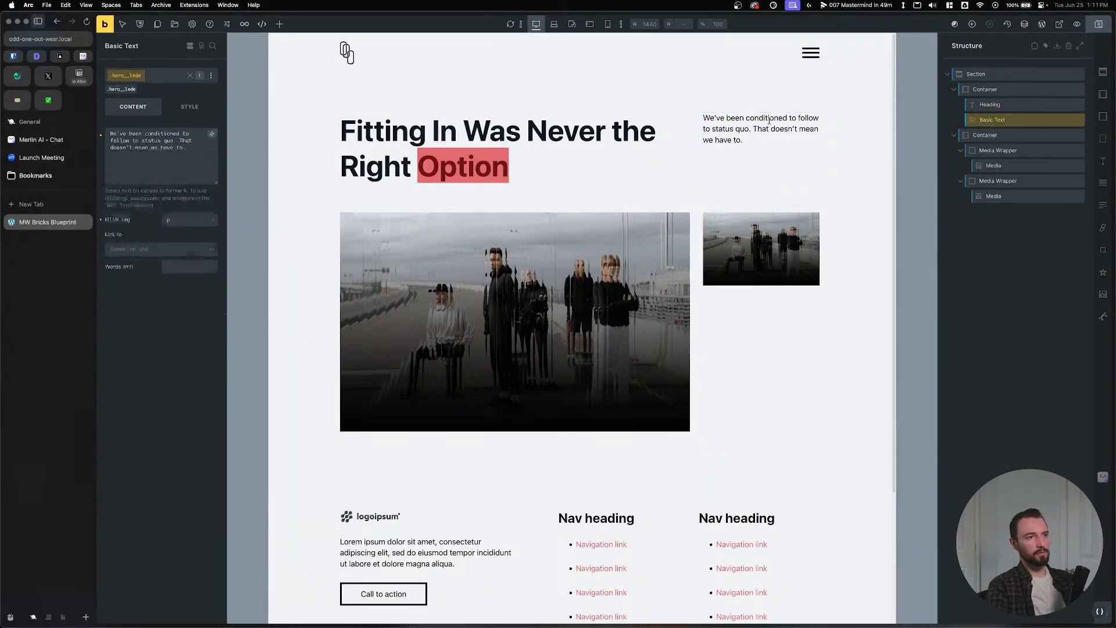
click(981, 91)
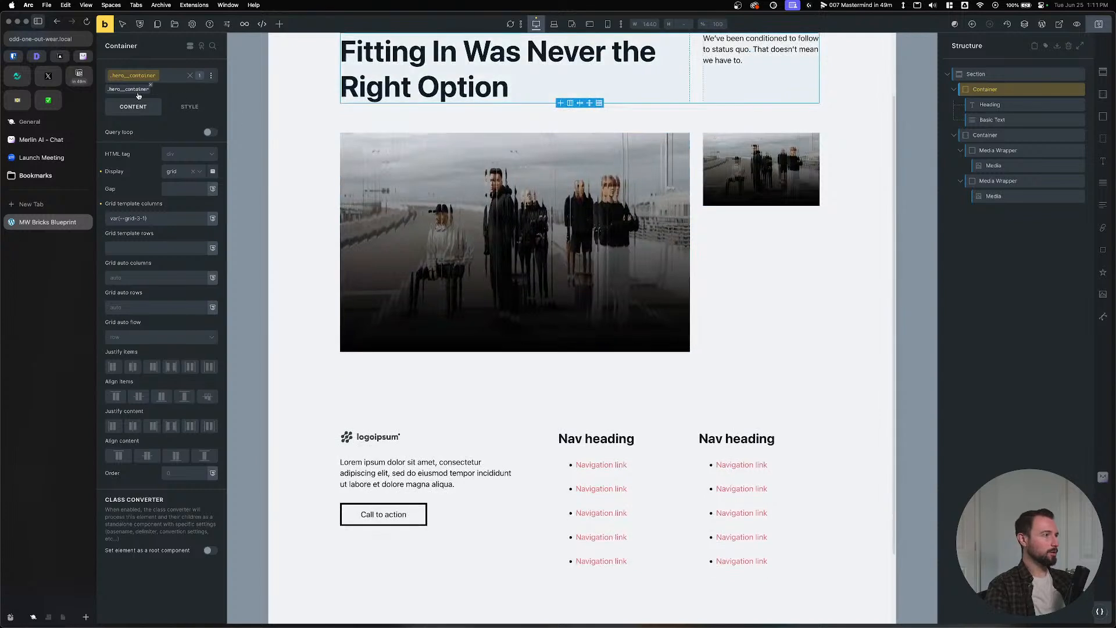
click(139, 91)
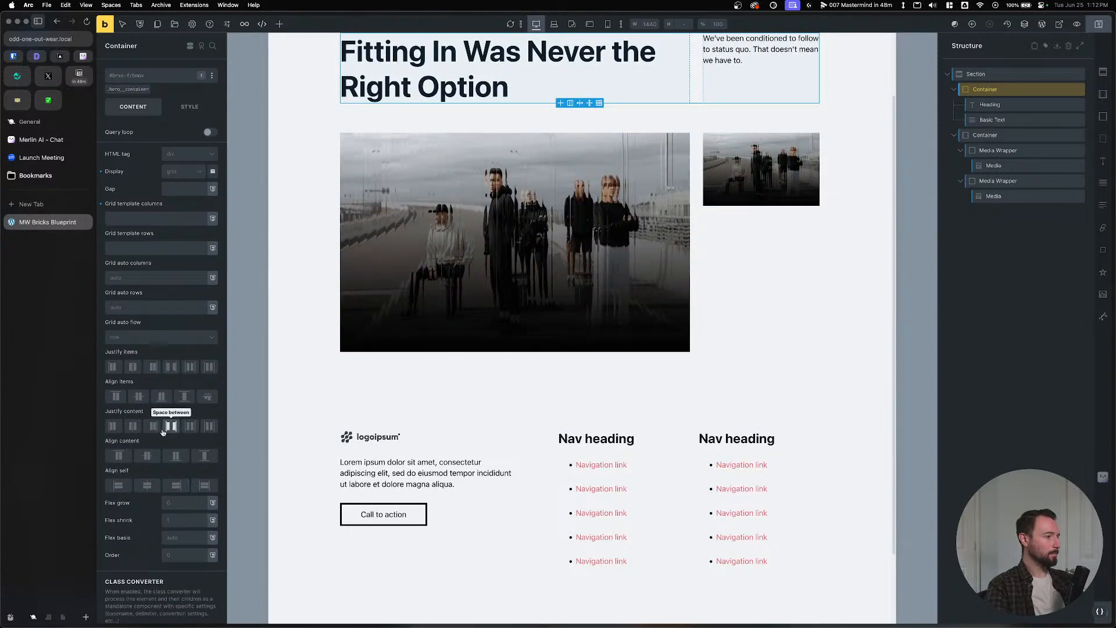
click(184, 454)
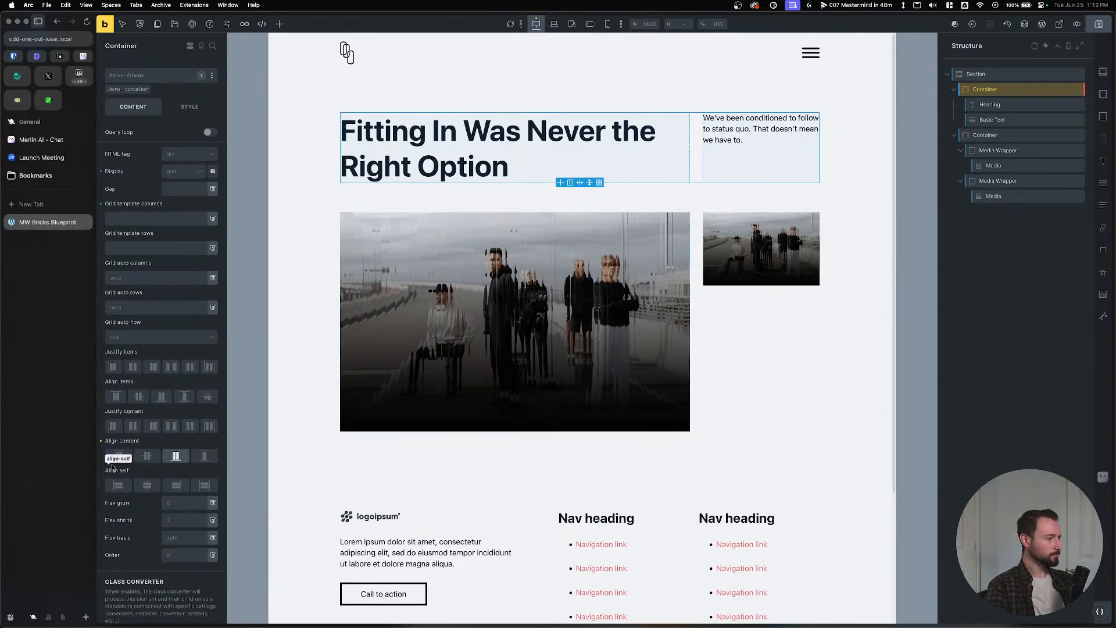
right_click(156, 393)
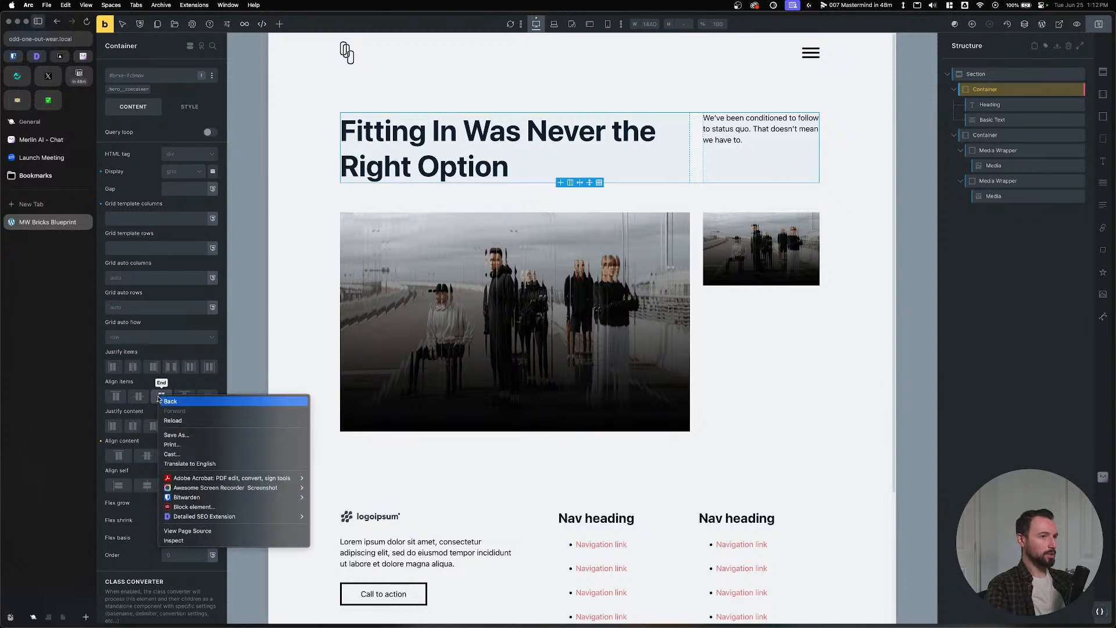
click(157, 393)
click(157, 394)
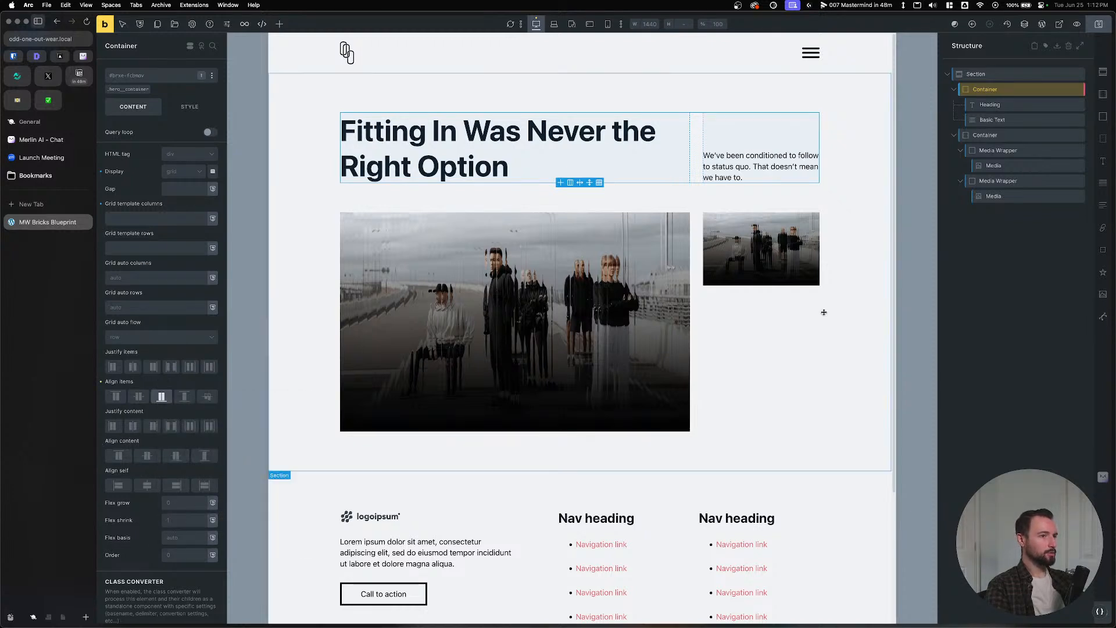
Set the small hero image's width and height to 100%.
click(748, 255)
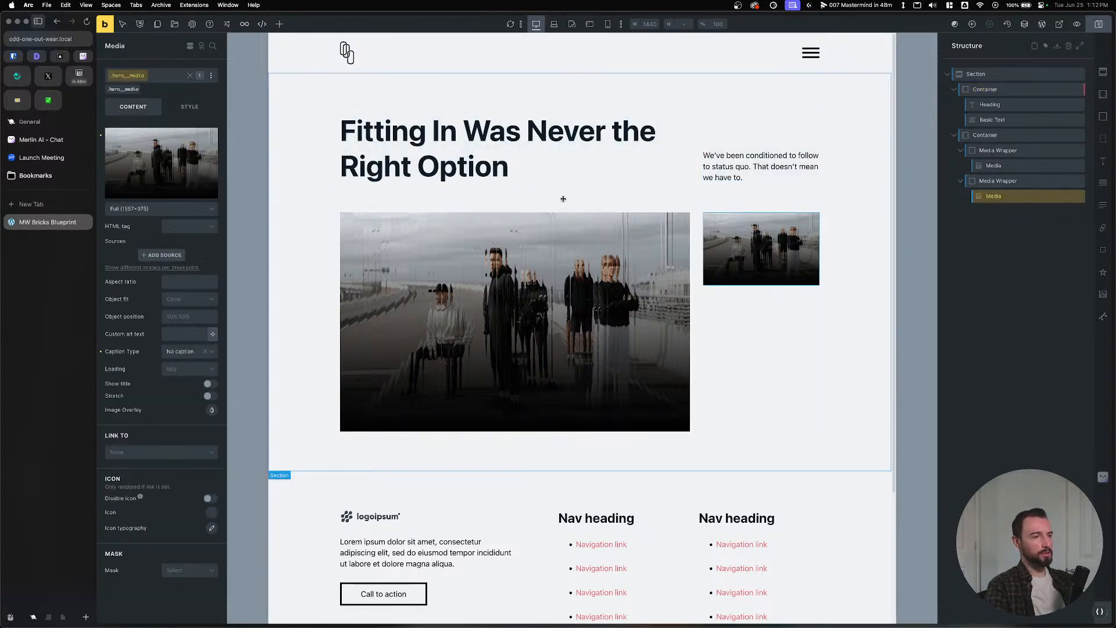
click(190, 108)
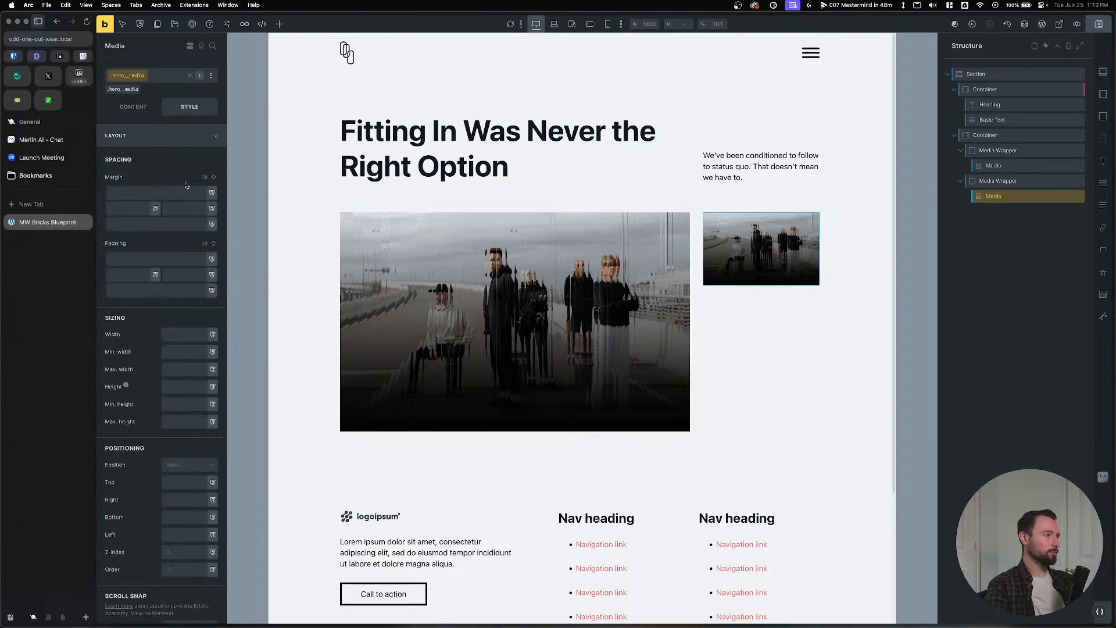
click(194, 337)
text(100%)
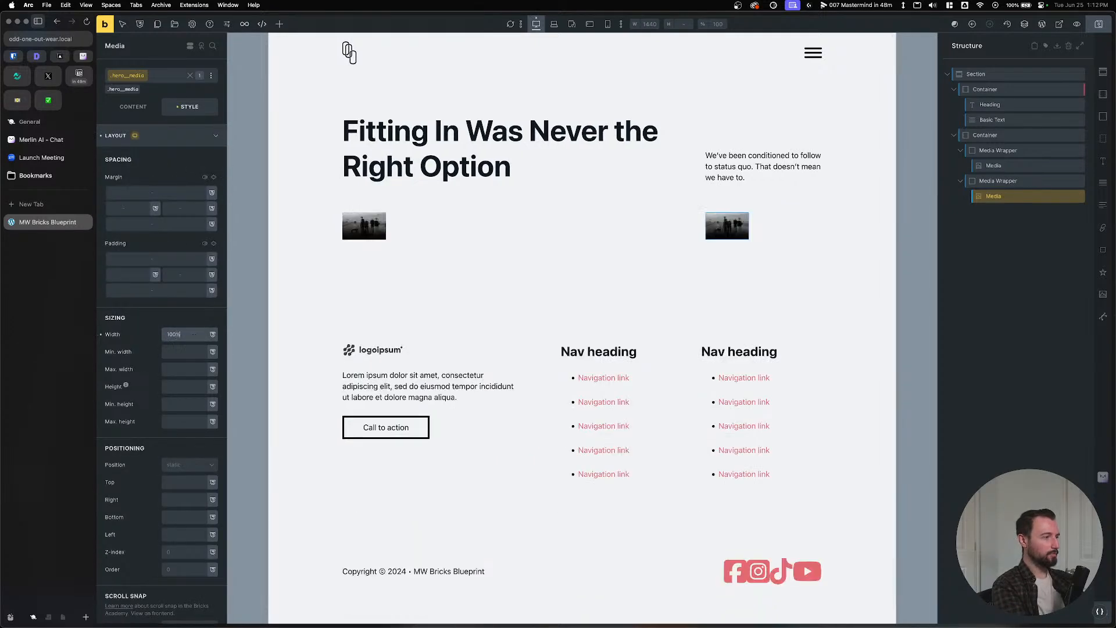
click(193, 388)
text(100%)
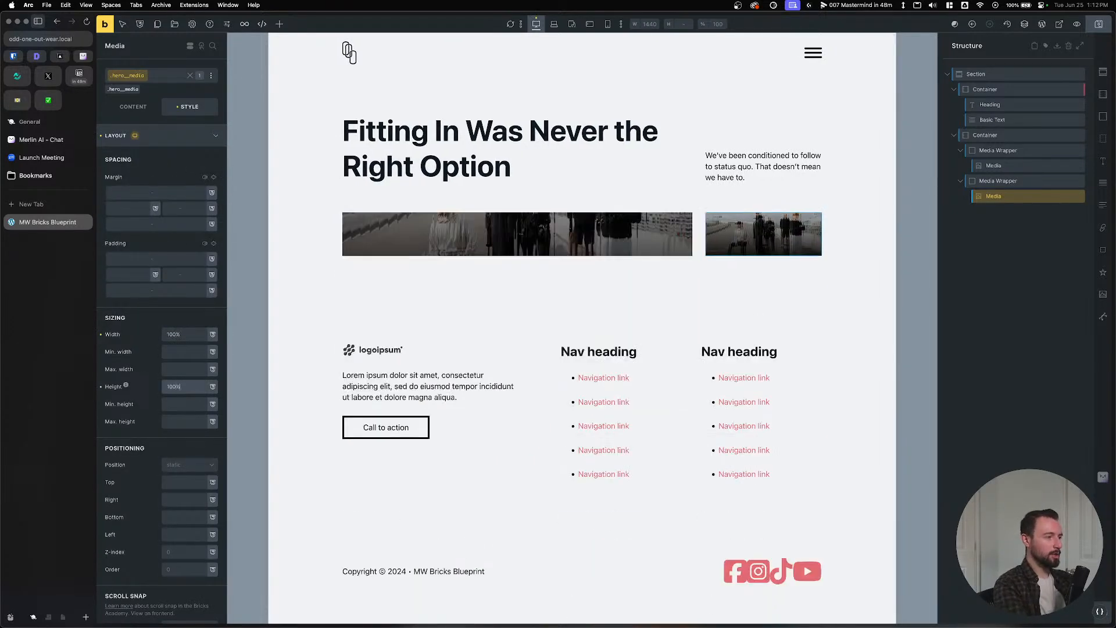
Set the small image's Object fit to Cover with center center position, then compare with Figma.
click(133, 107)
click(181, 300)
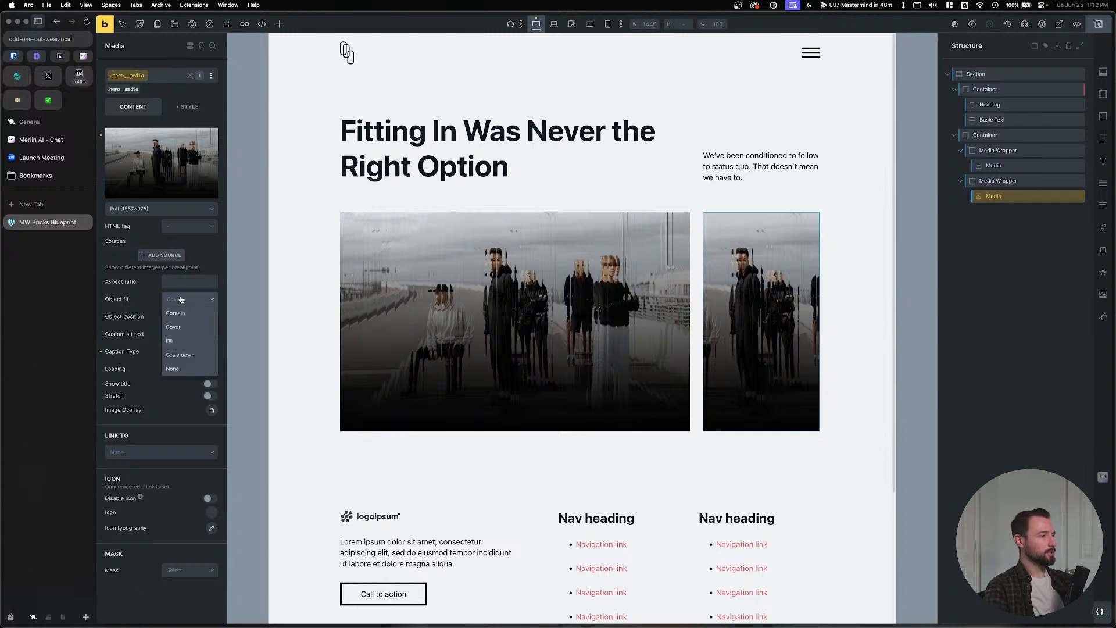
click(185, 327)
click(186, 315)
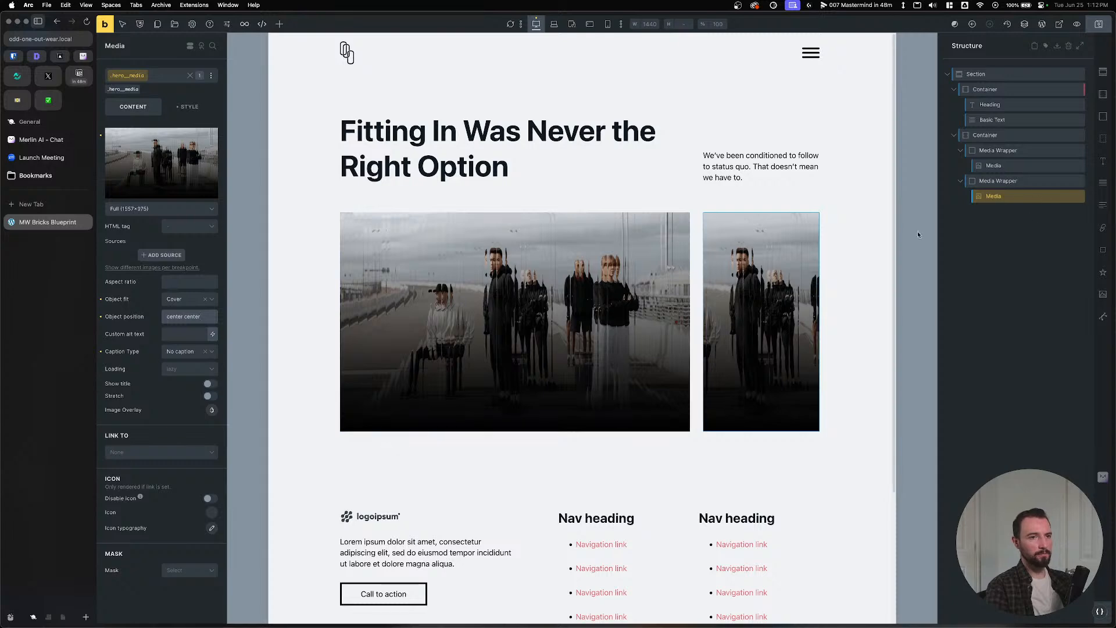
scroll(862, 207, down, 5)
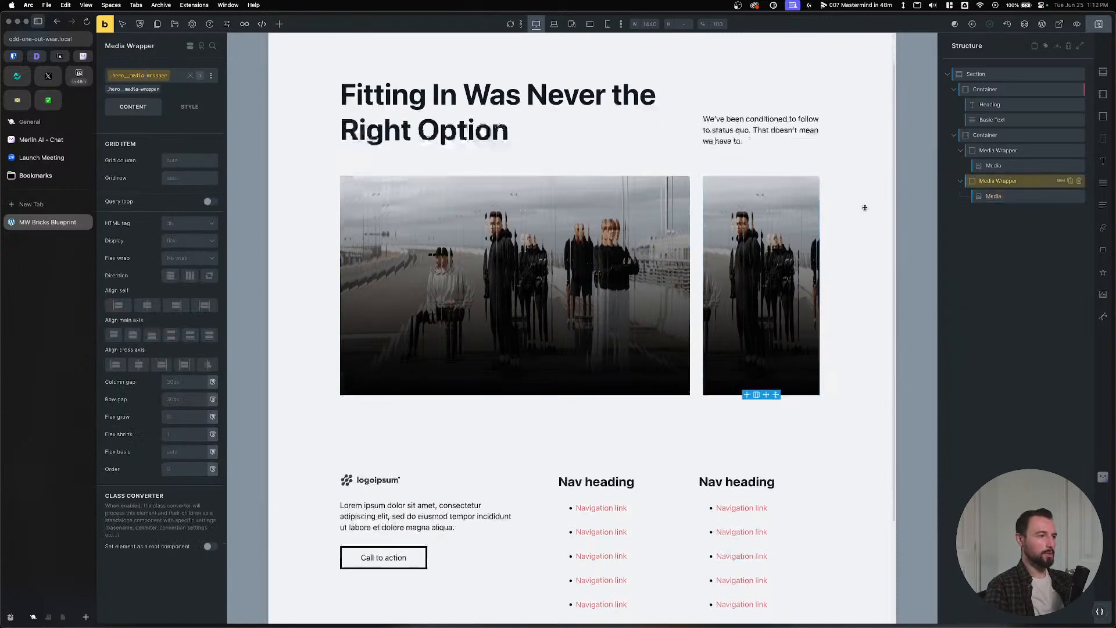
key(super+Tab)
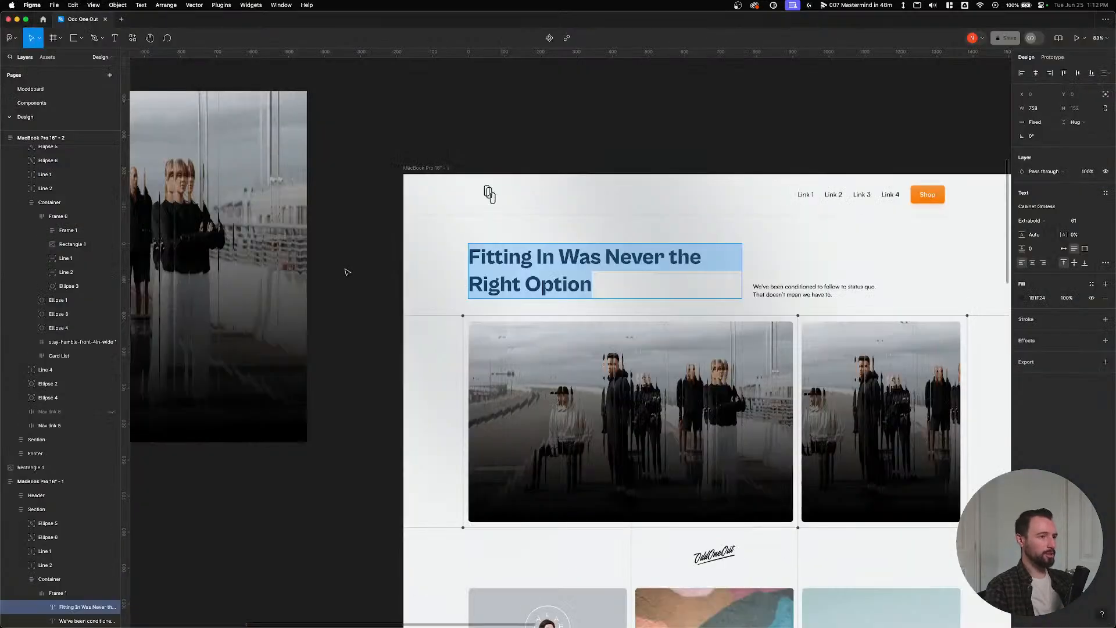
click(518, 349)
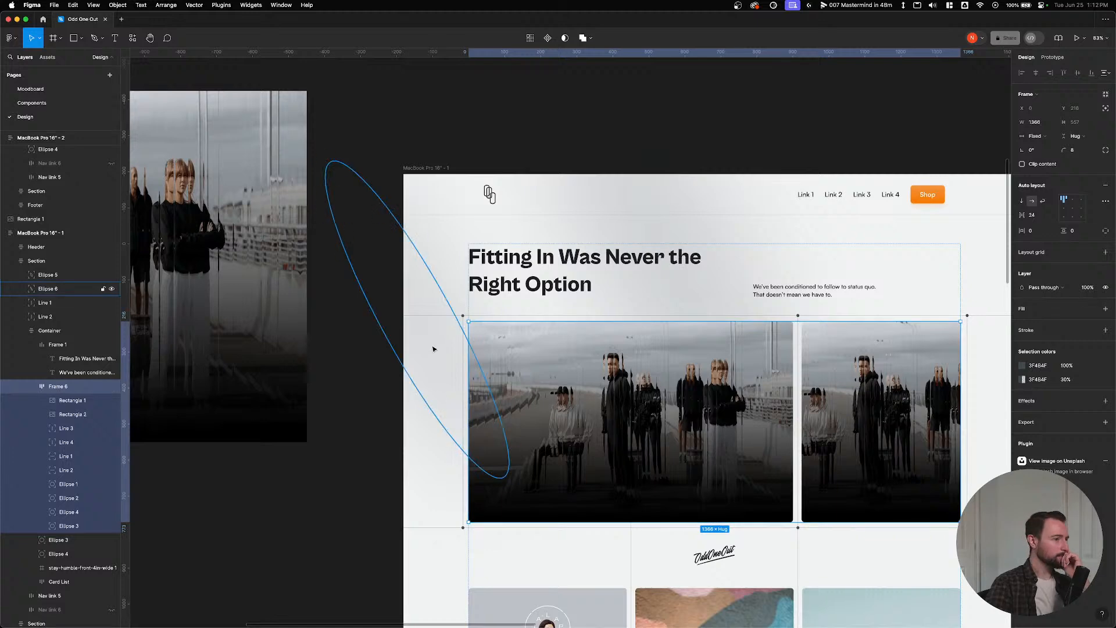
click(384, 351)
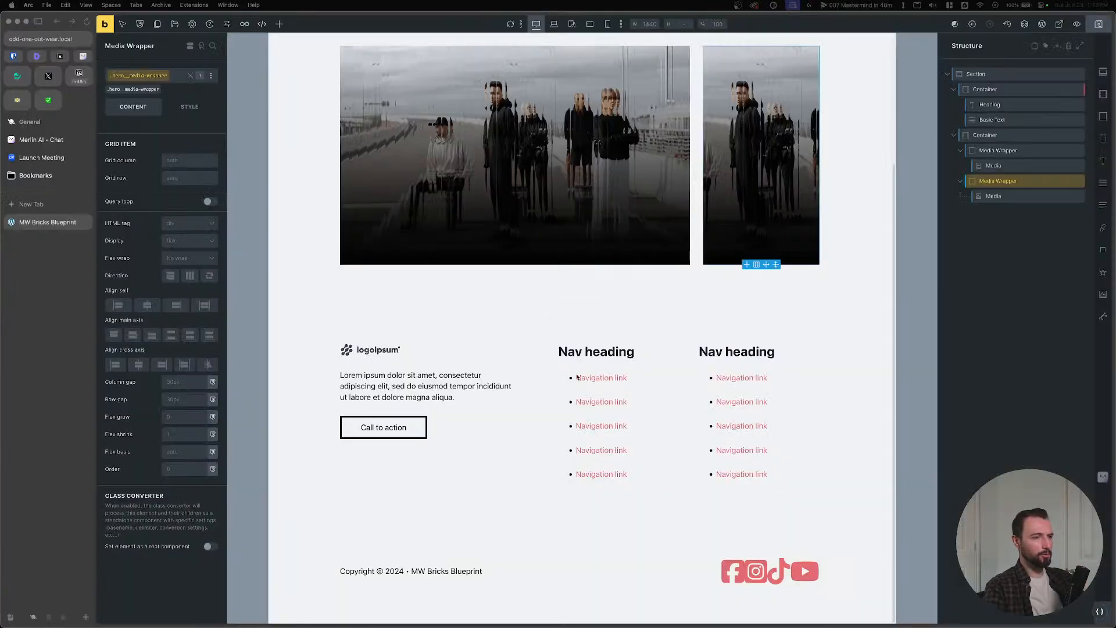
In Automatic.css Borders & Dividers, turn on automatic global border radius.
click(1100, 611)
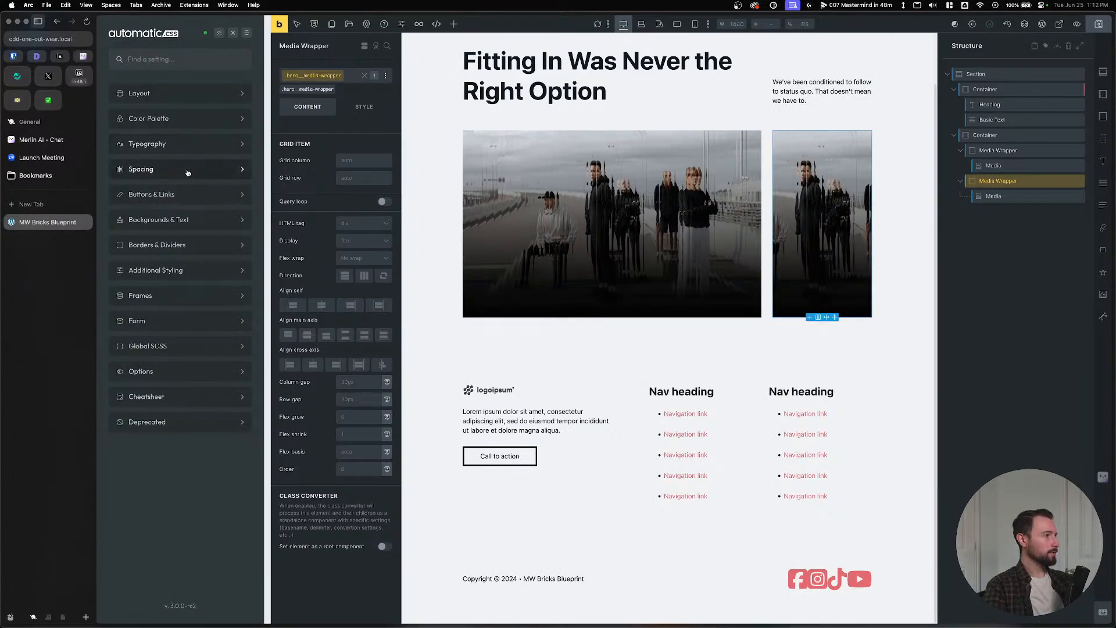
click(186, 247)
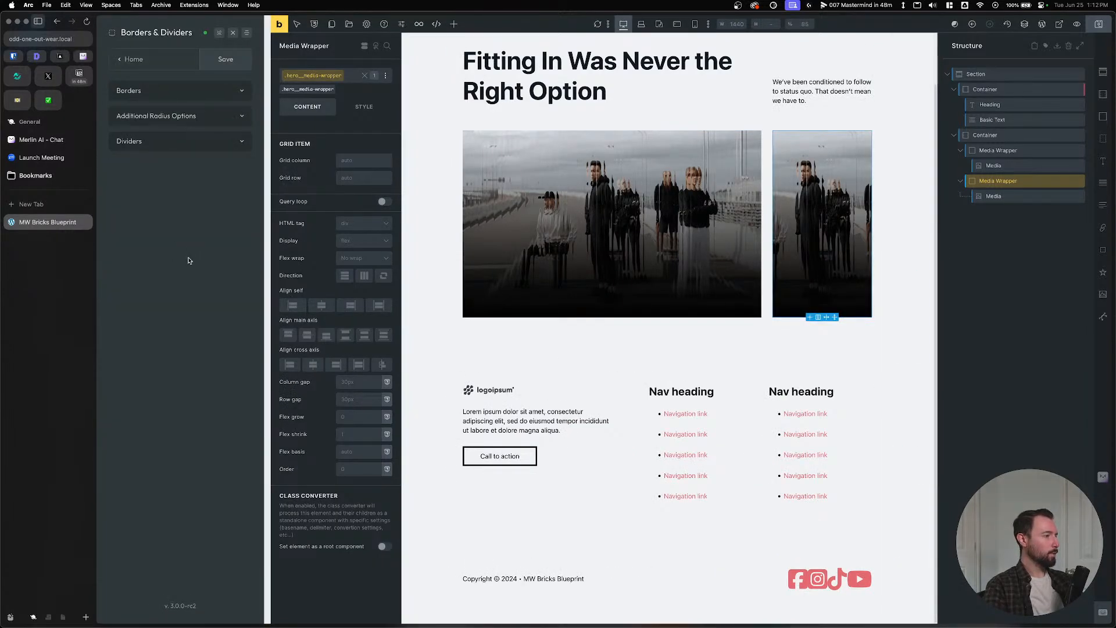
click(176, 100)
click(176, 99)
click(180, 117)
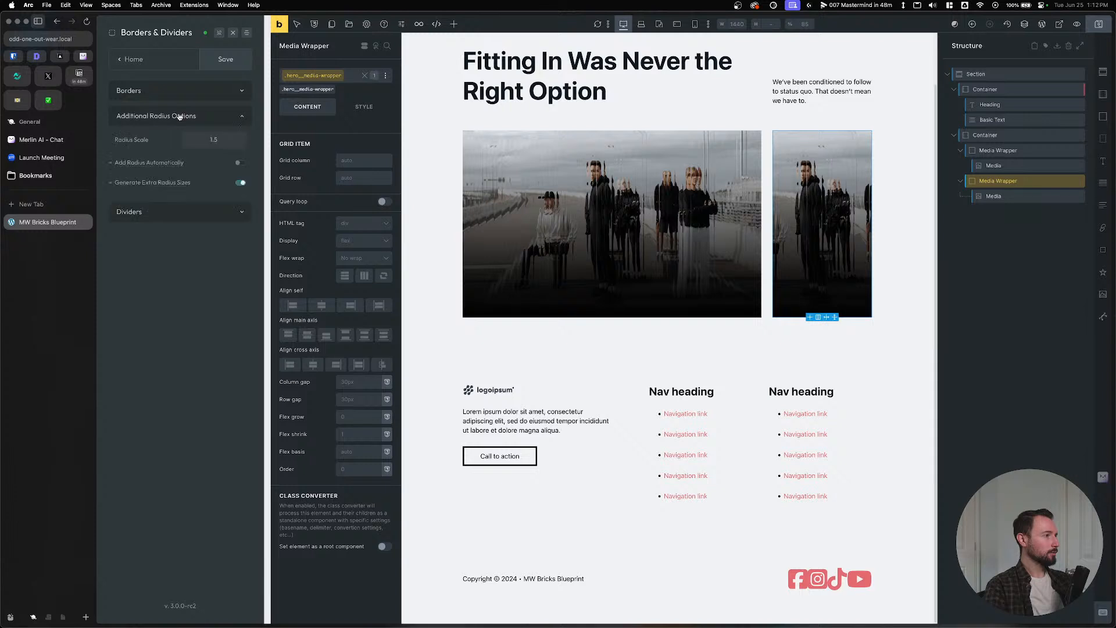
mouse_move(163, 164)
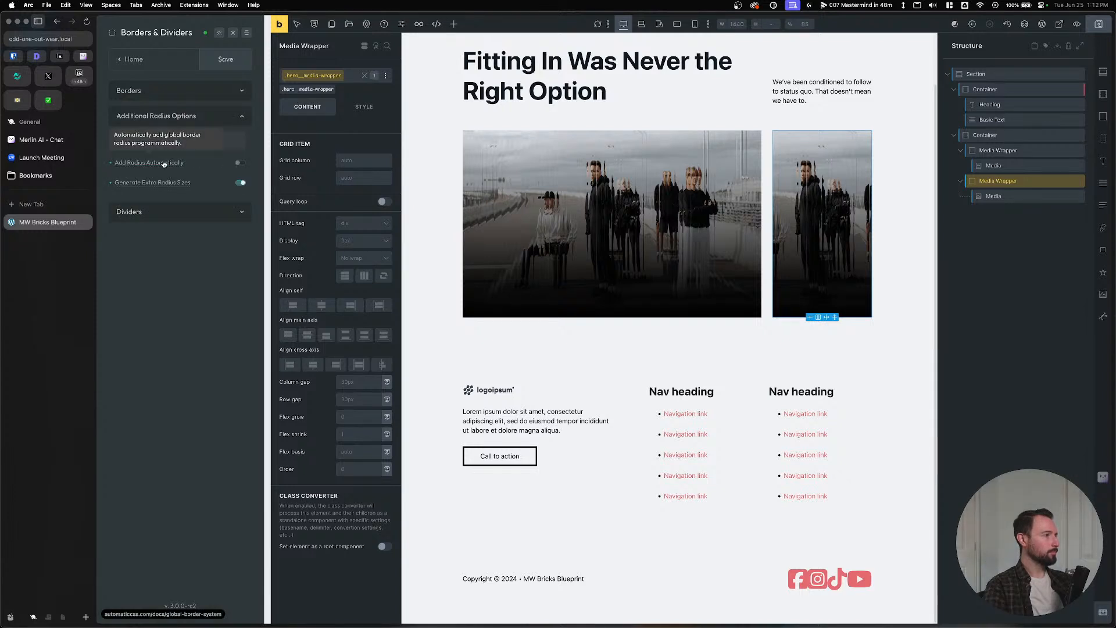
click(240, 164)
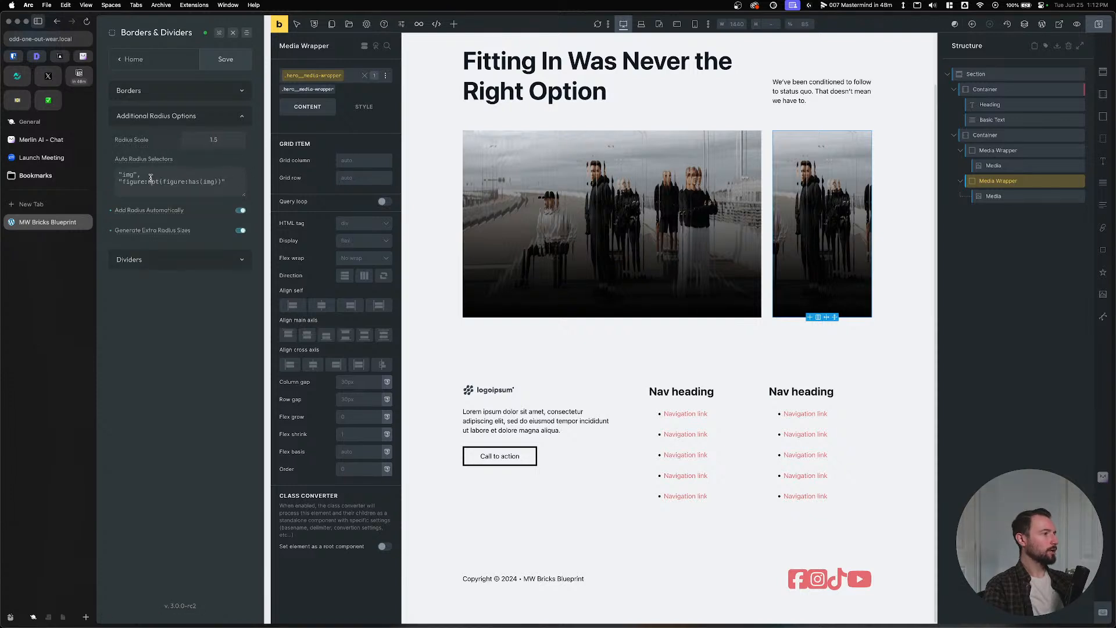
Append a comma and a new line for *:has(img) to the Auto Radius Selectors.
click(232, 180)
text(")
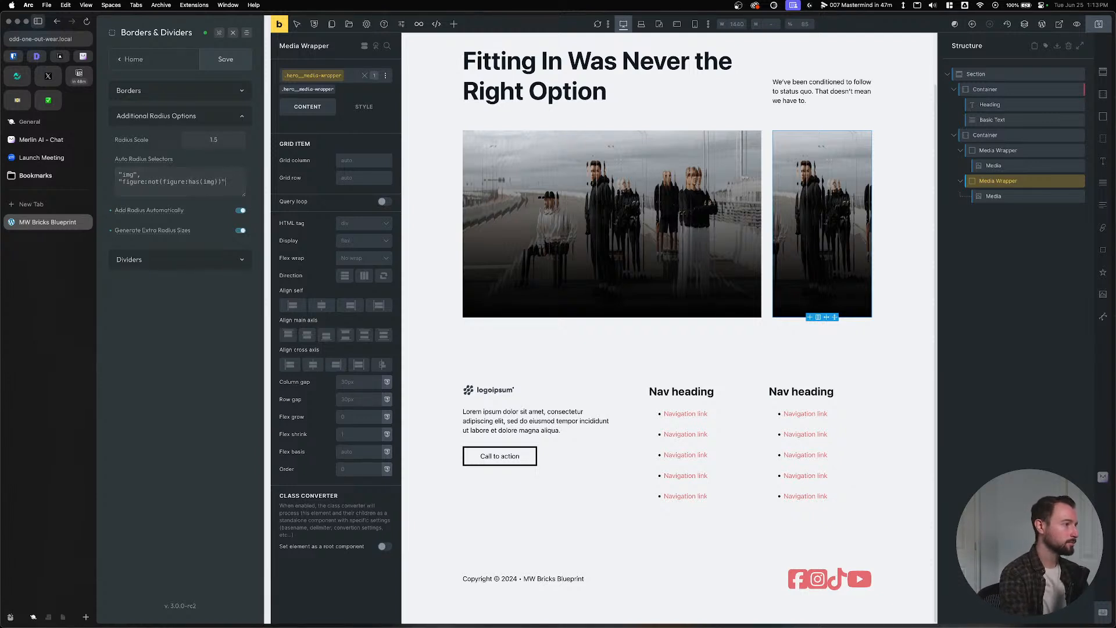
key(BackSpace)
key(Return)
key(BackSpace)
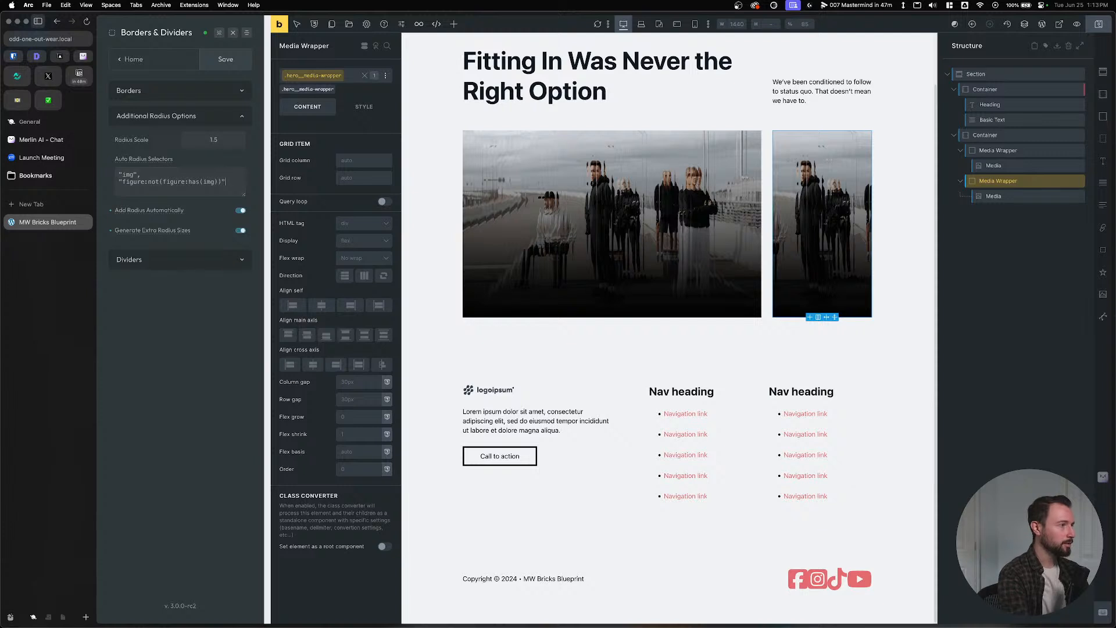
text(,)
key(Return)
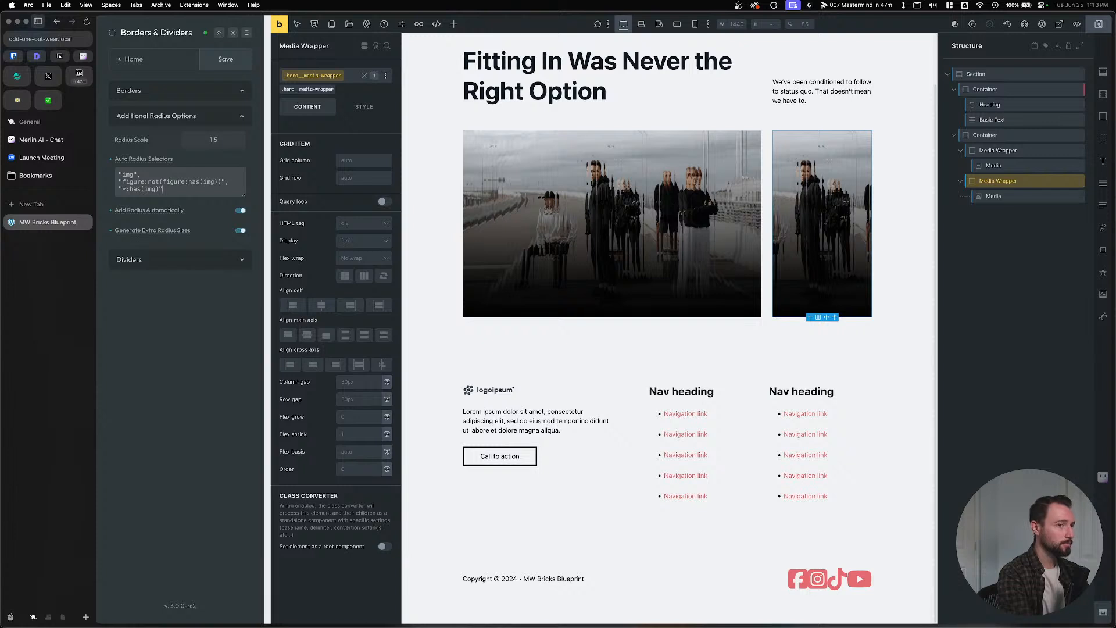
Save the radius selector changes and the page, then open the live page.
click(226, 59)
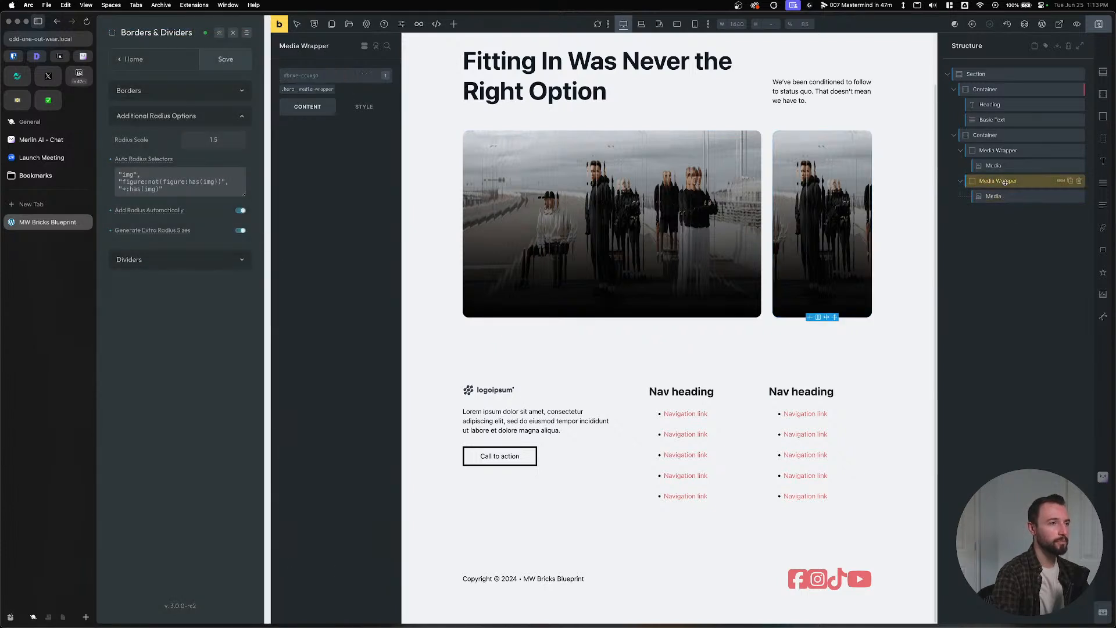
click(1098, 25)
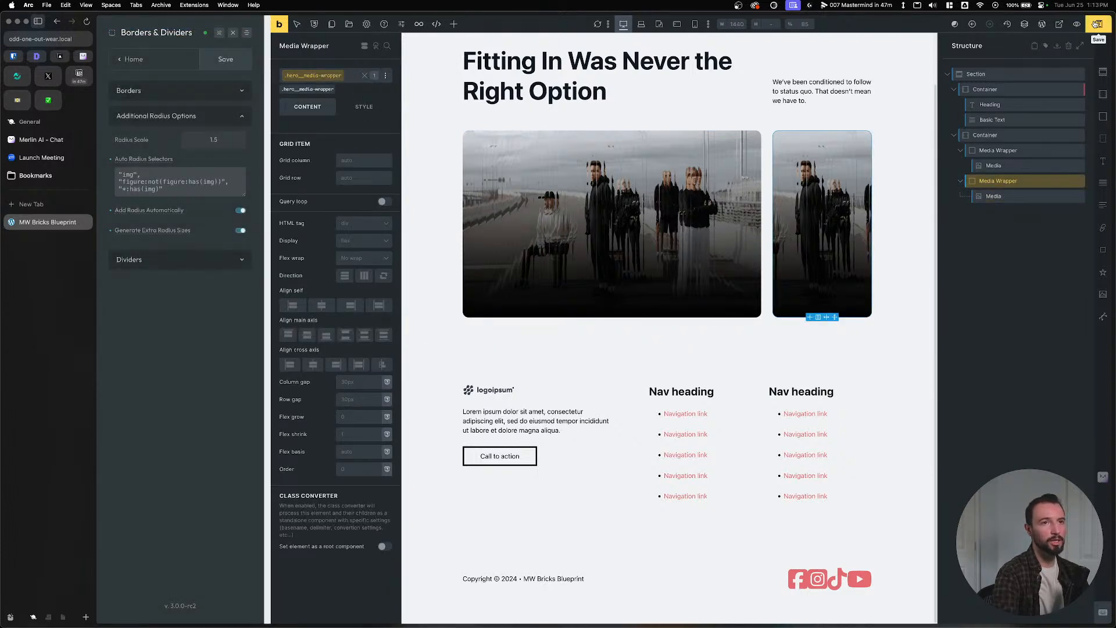
click(280, 27)
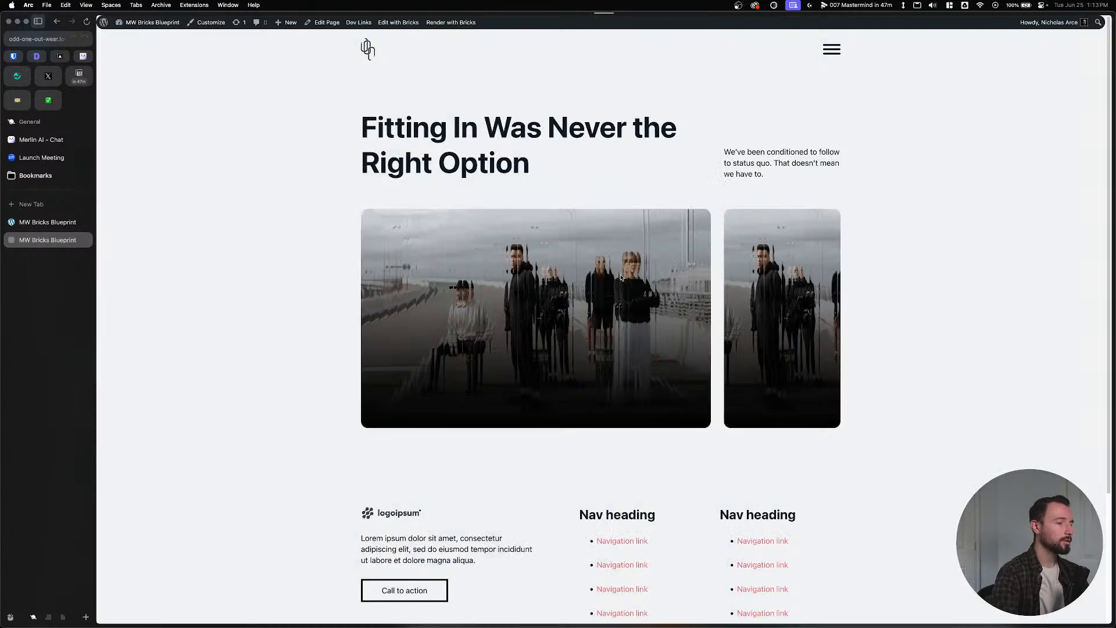
right_click(520, 250)
click(557, 351)
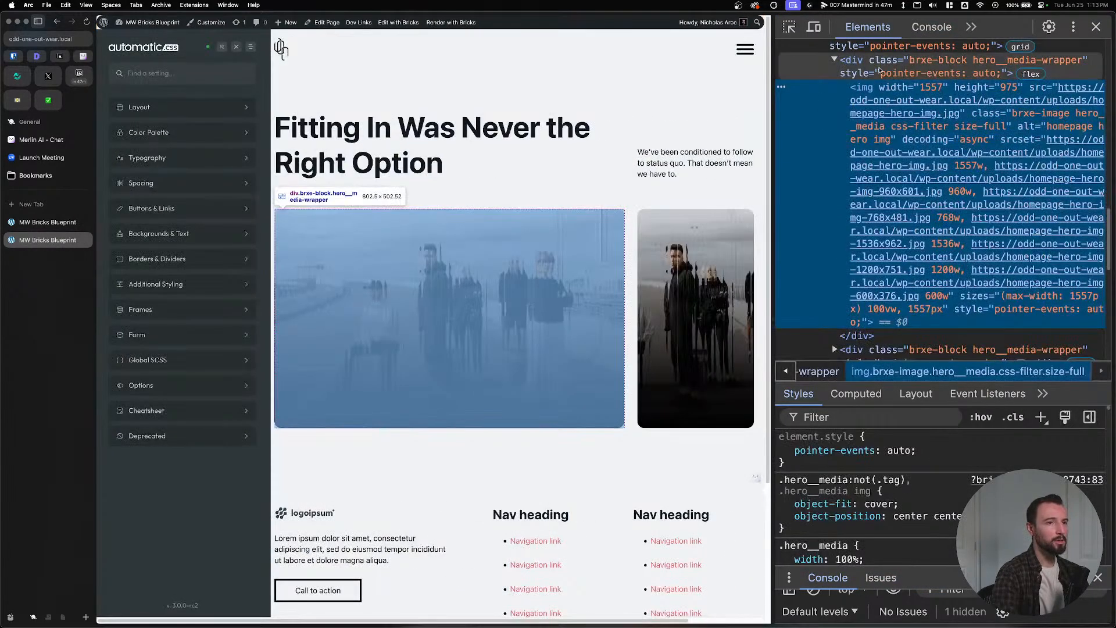
click(904, 69)
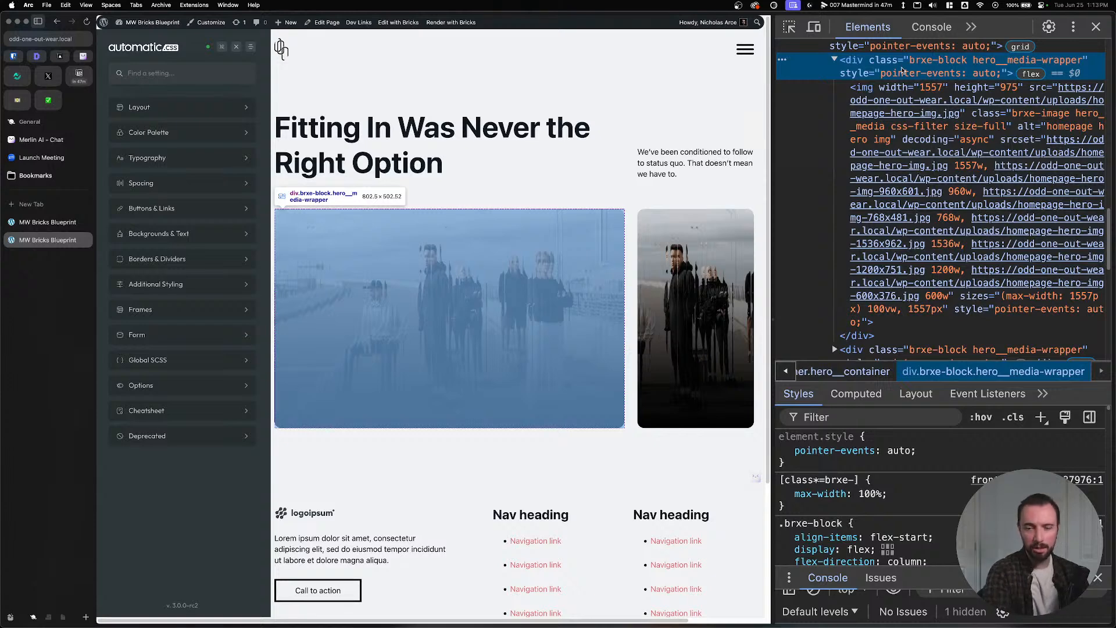
scroll(922, 516, down, 5)
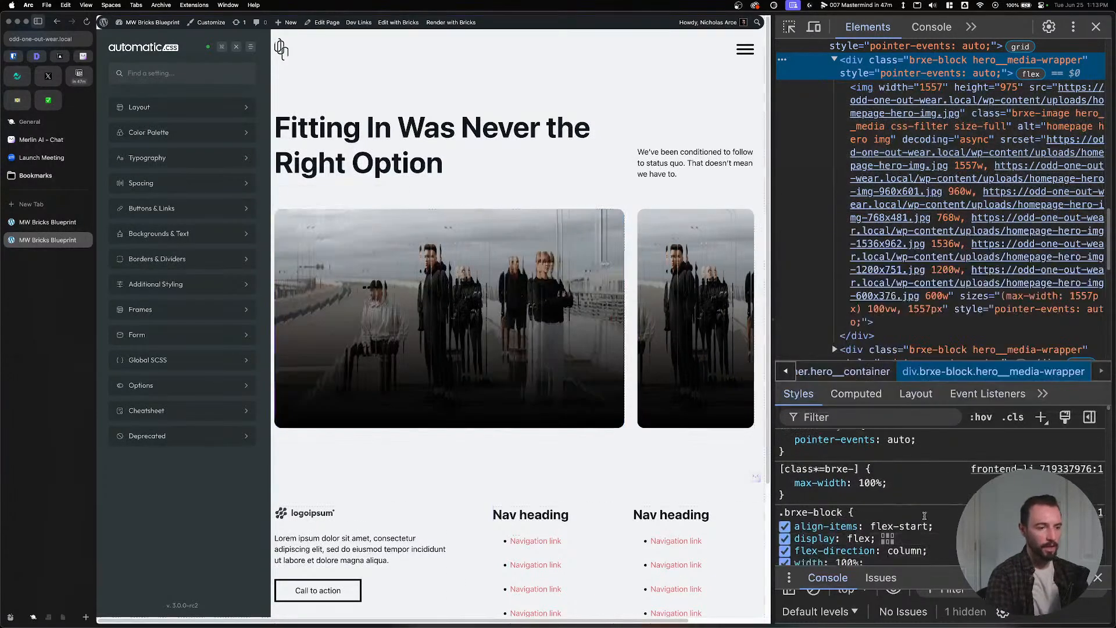
scroll(915, 520, up, 5)
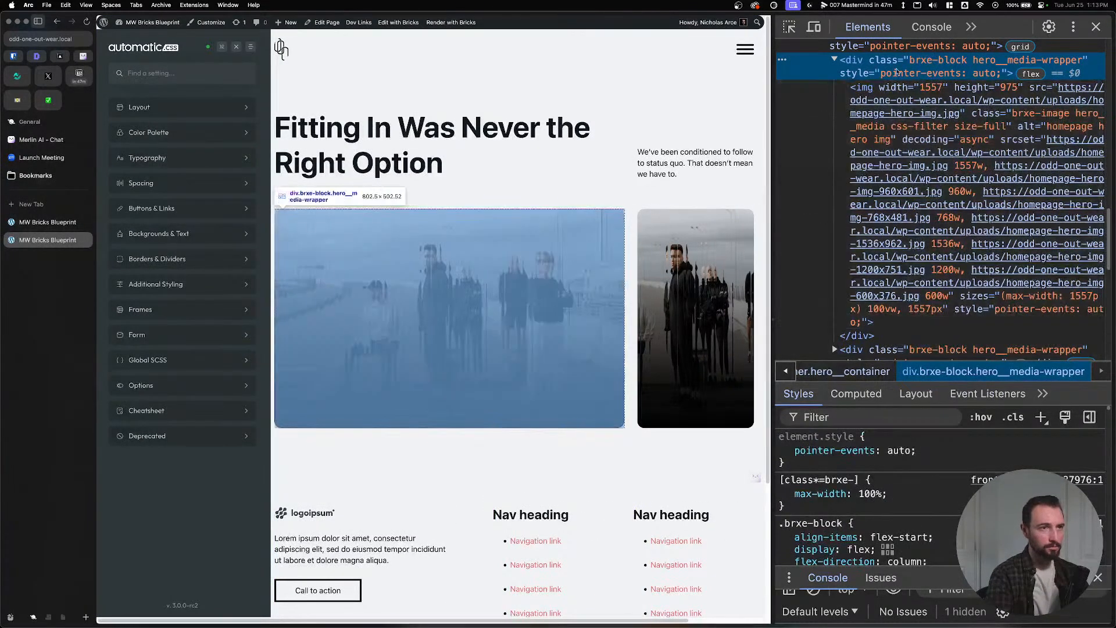
click(888, 85)
scroll(915, 497, down, 3)
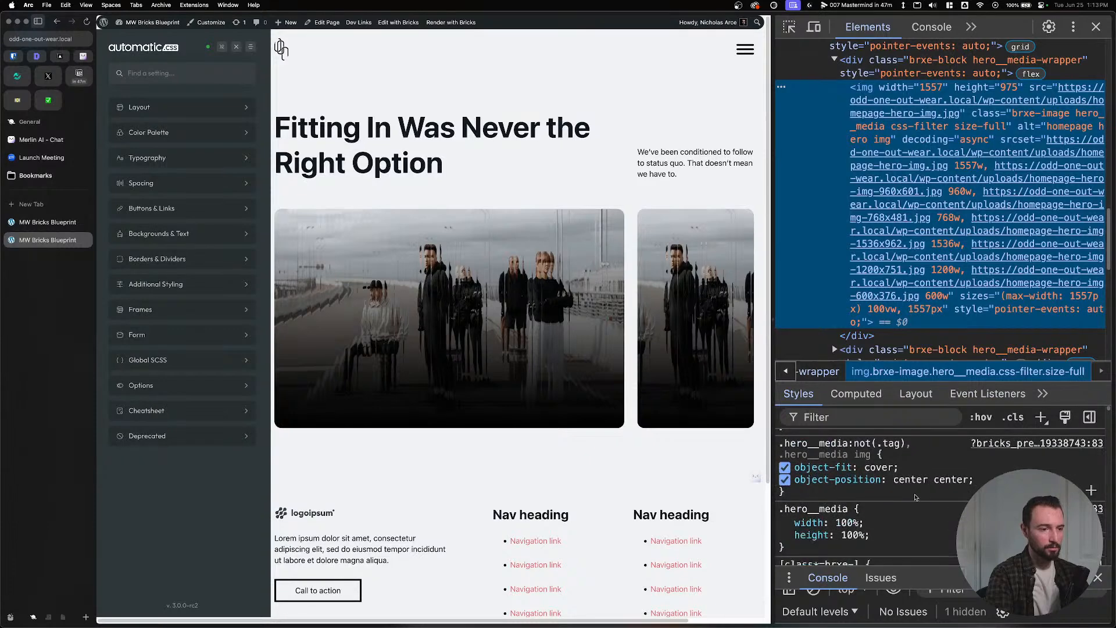
click(880, 59)
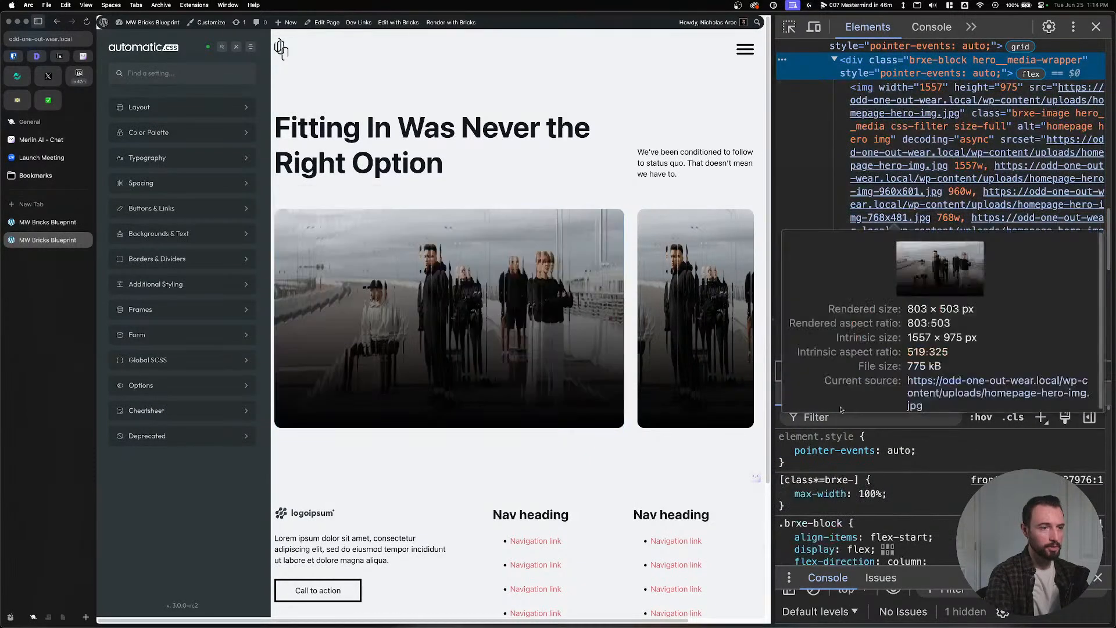
click(839, 414)
text(border-)
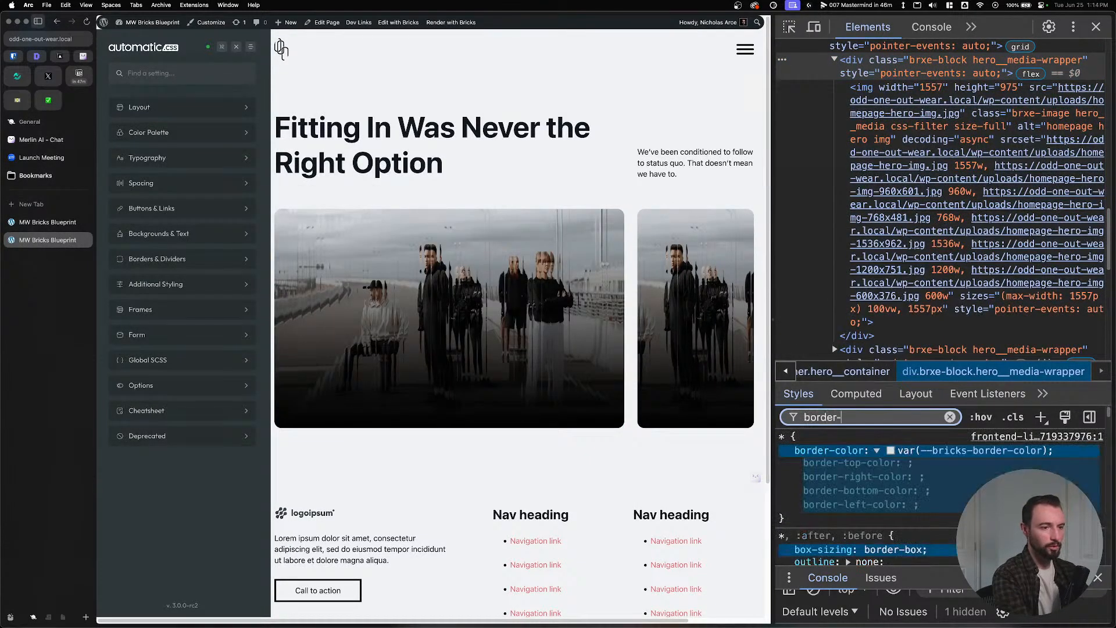
text(radius)
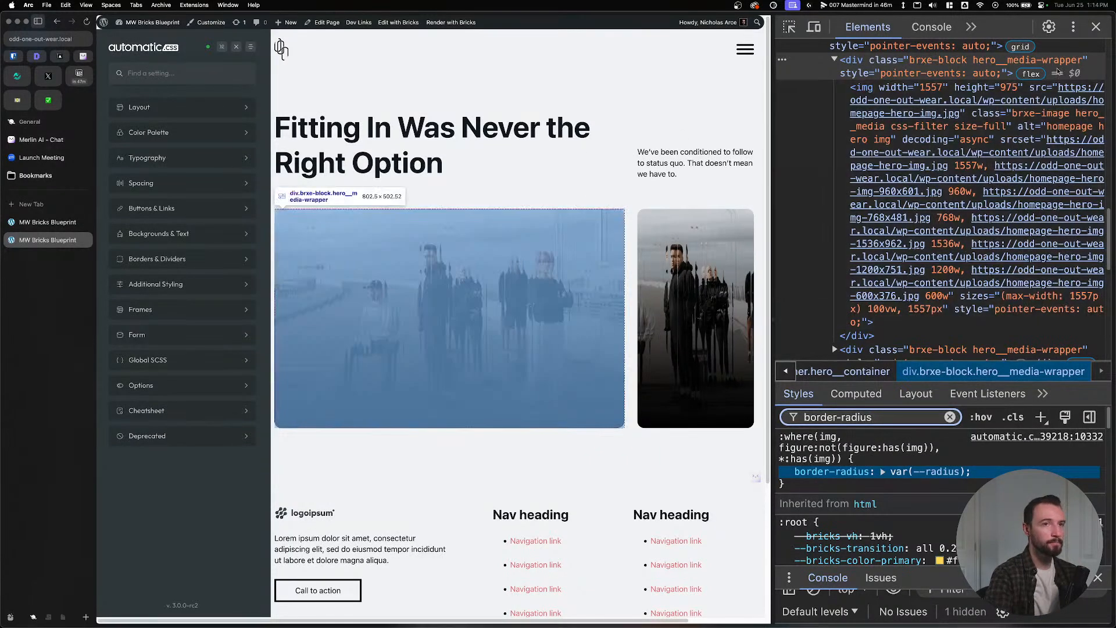
click(1096, 27)
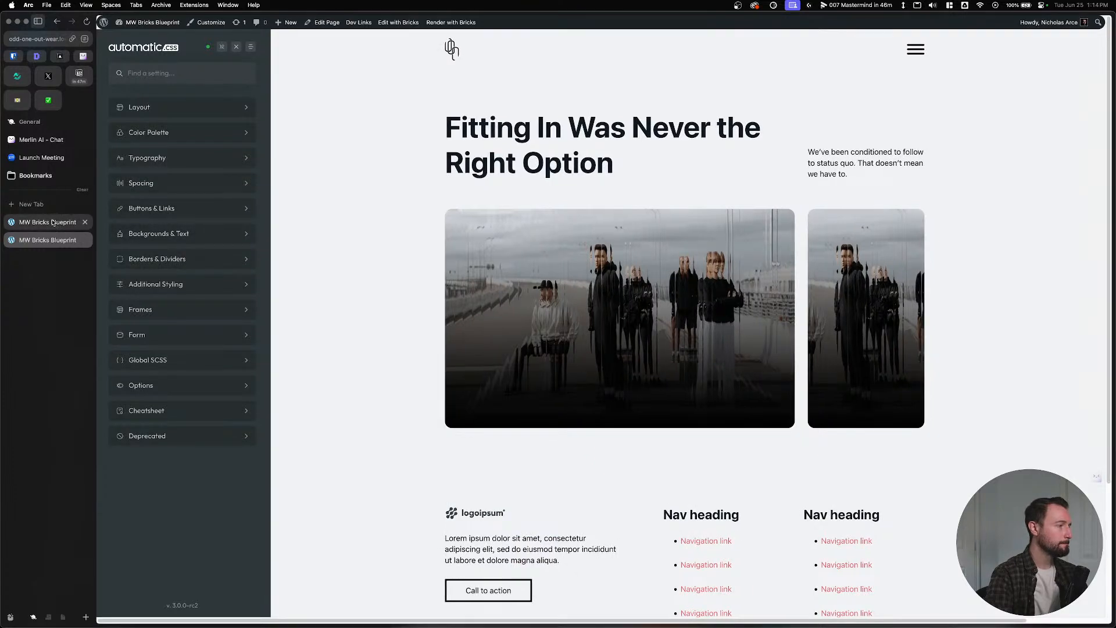
Ask Claude 3.5 Sonnet in Merlin AI how to target elements with __media-wrapper in their class name.
click(58, 141)
click(724, 29)
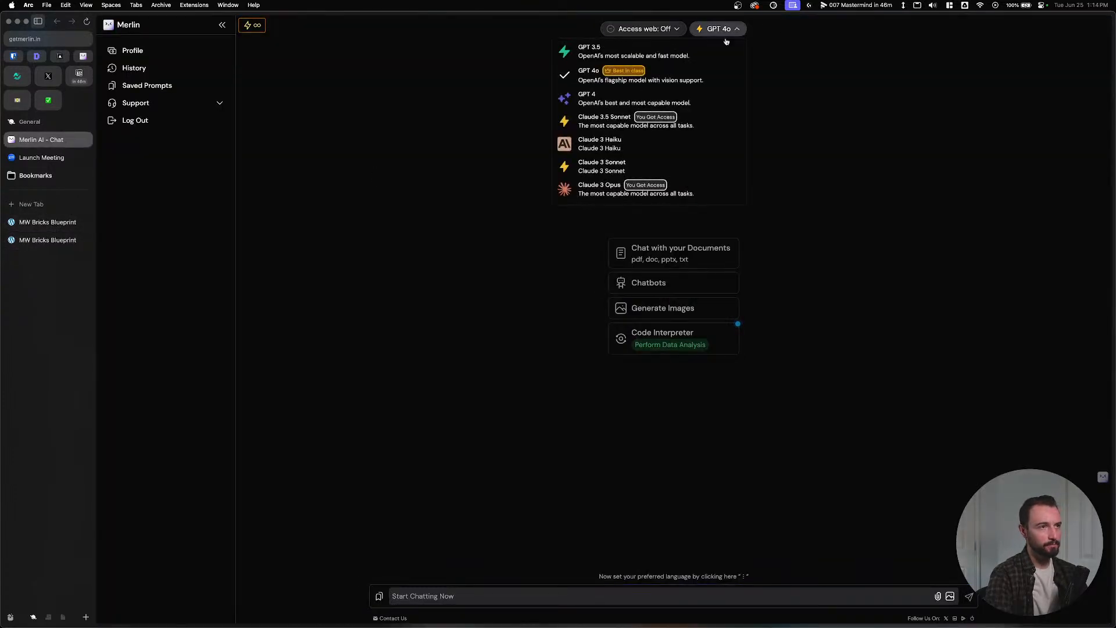
click(668, 121)
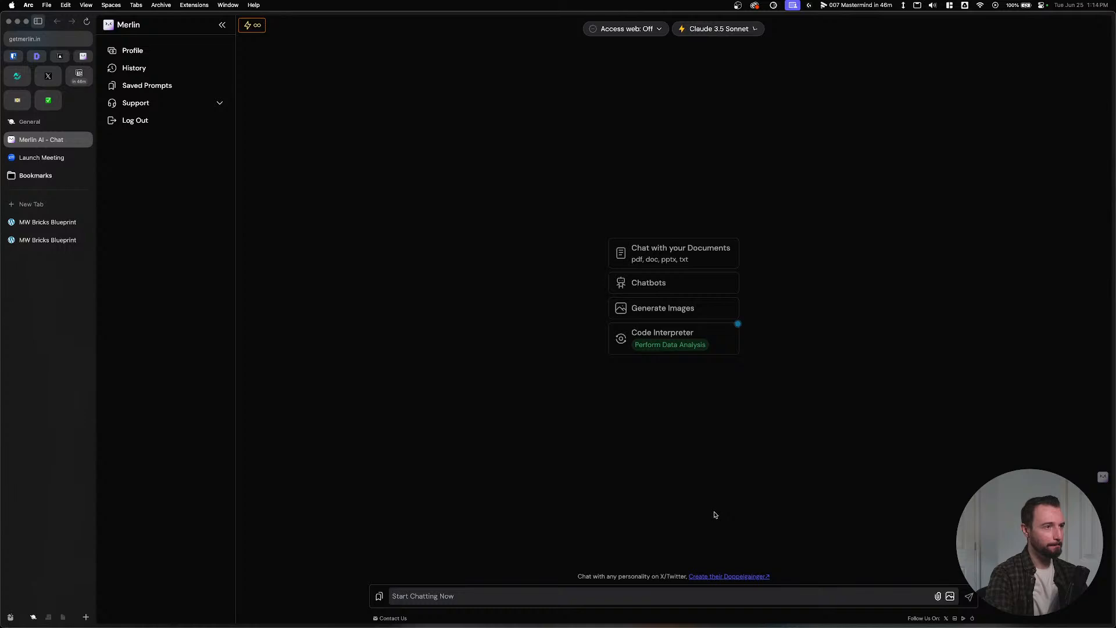
click(541, 598)
text(how to tart)
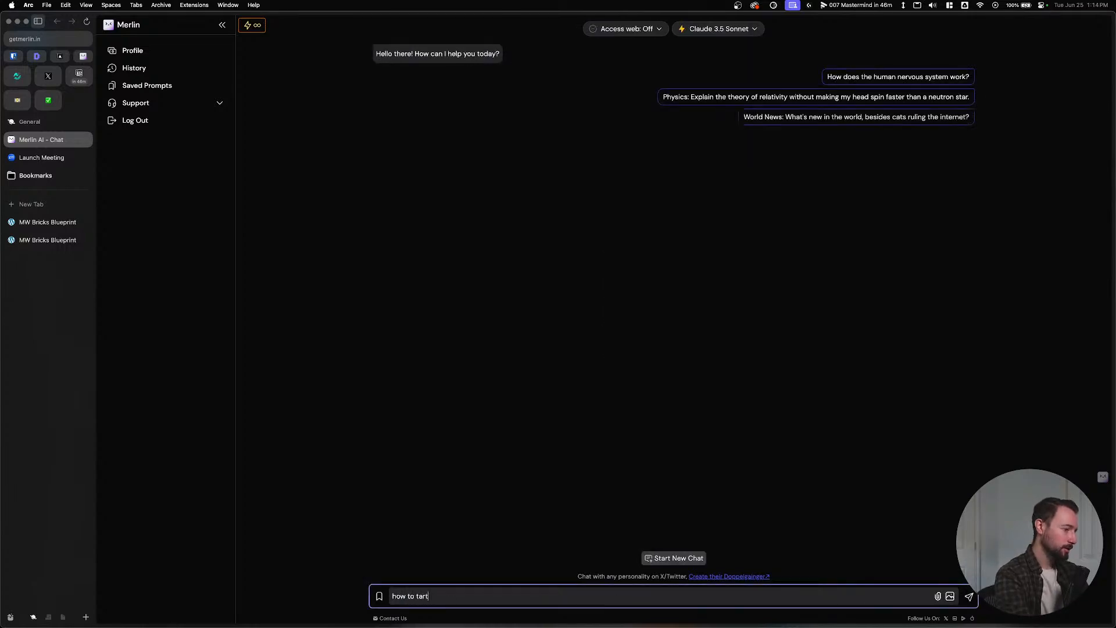
key(BackSpace)
text(get any )
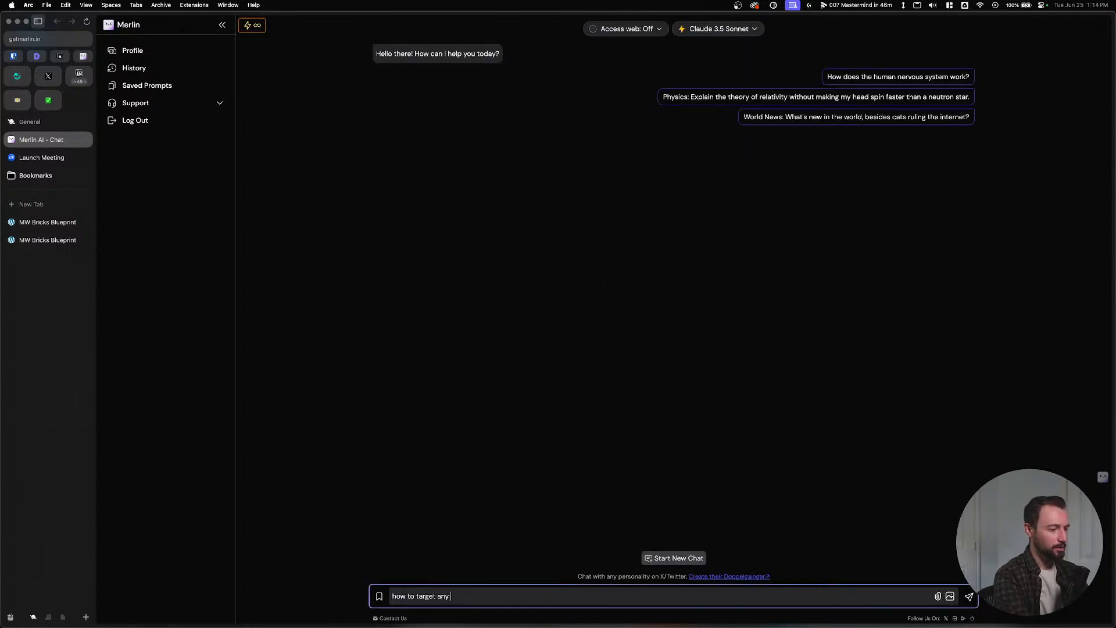
text(css elements that )
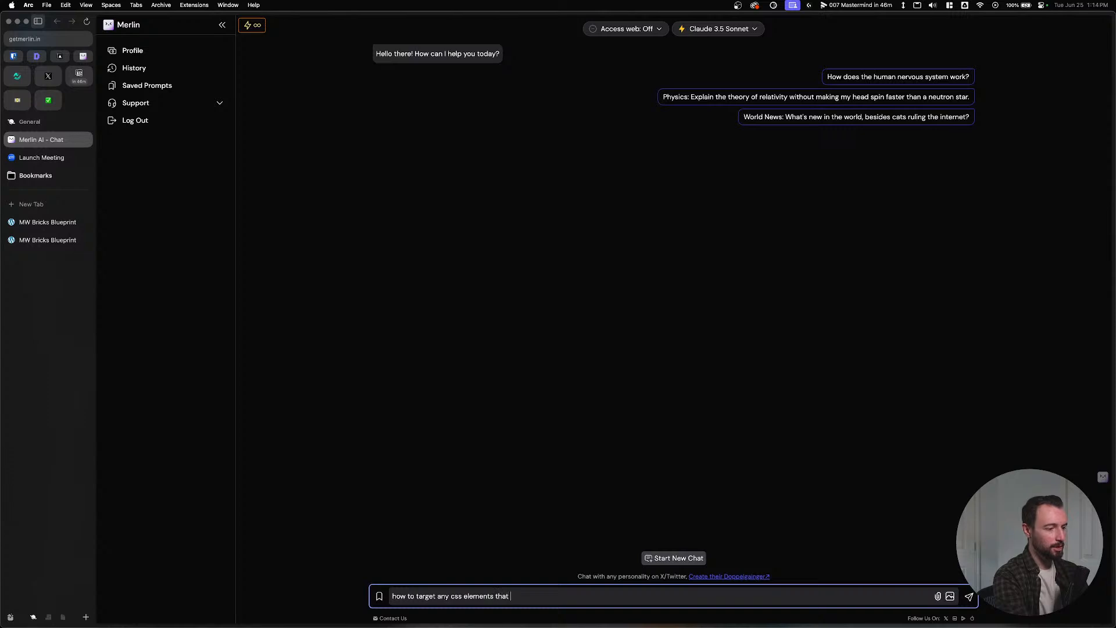
text(have the)
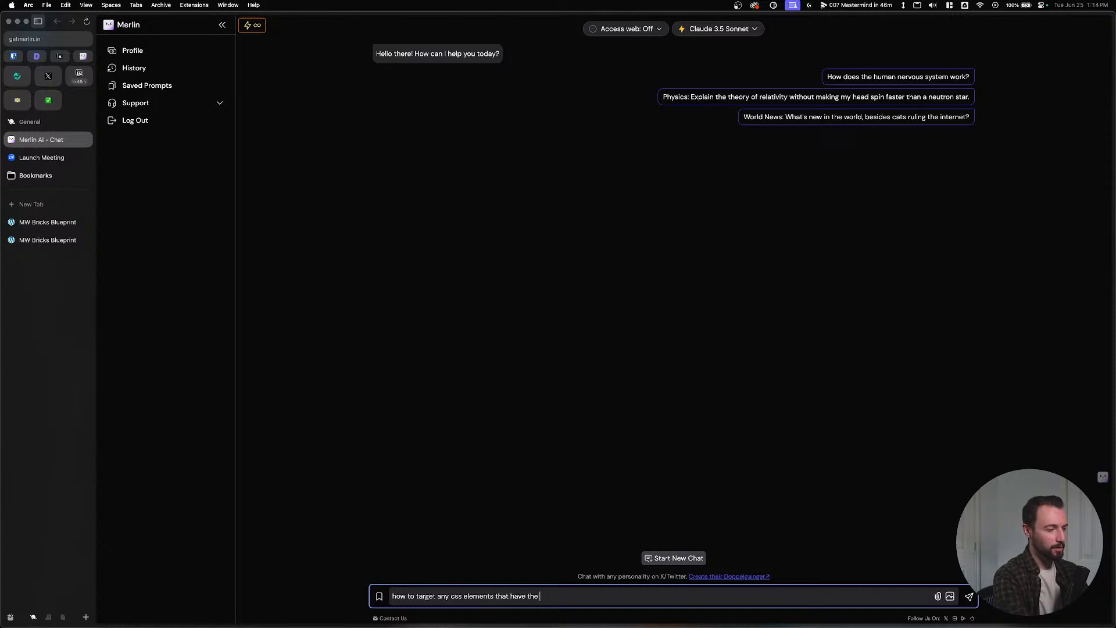
key(BackSpace)
key(BackSpace)
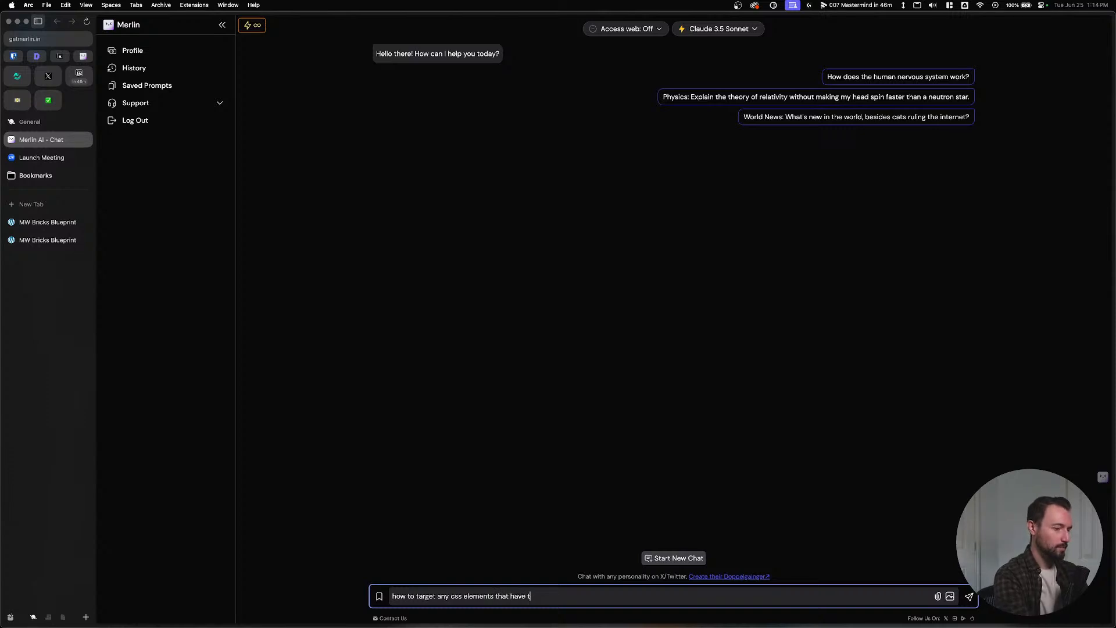
text(__media-wrapper)
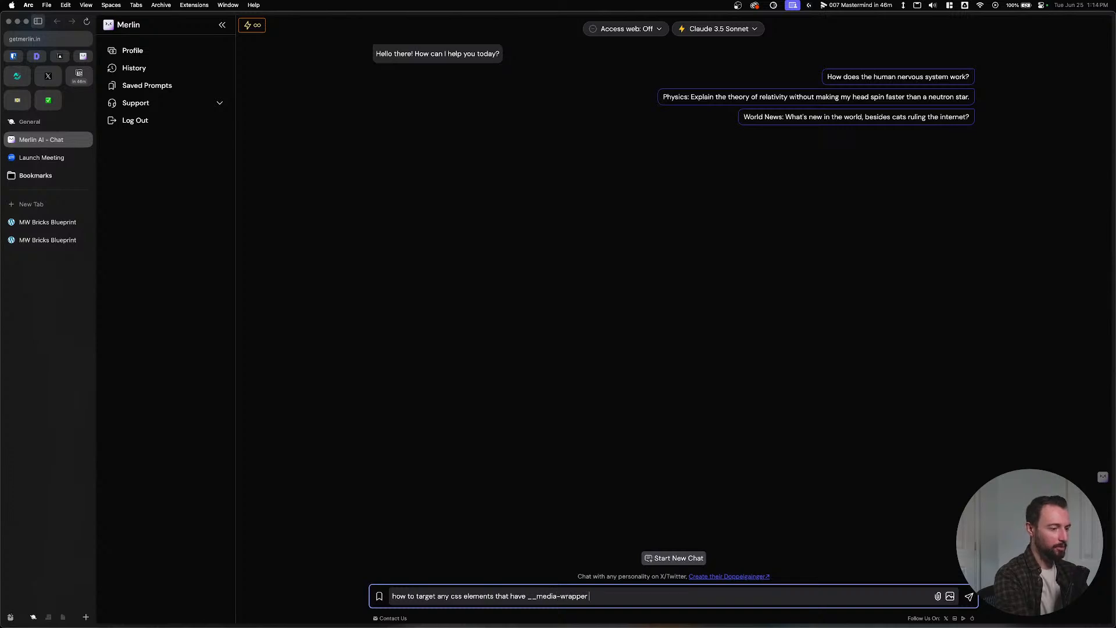
text( in the class name)
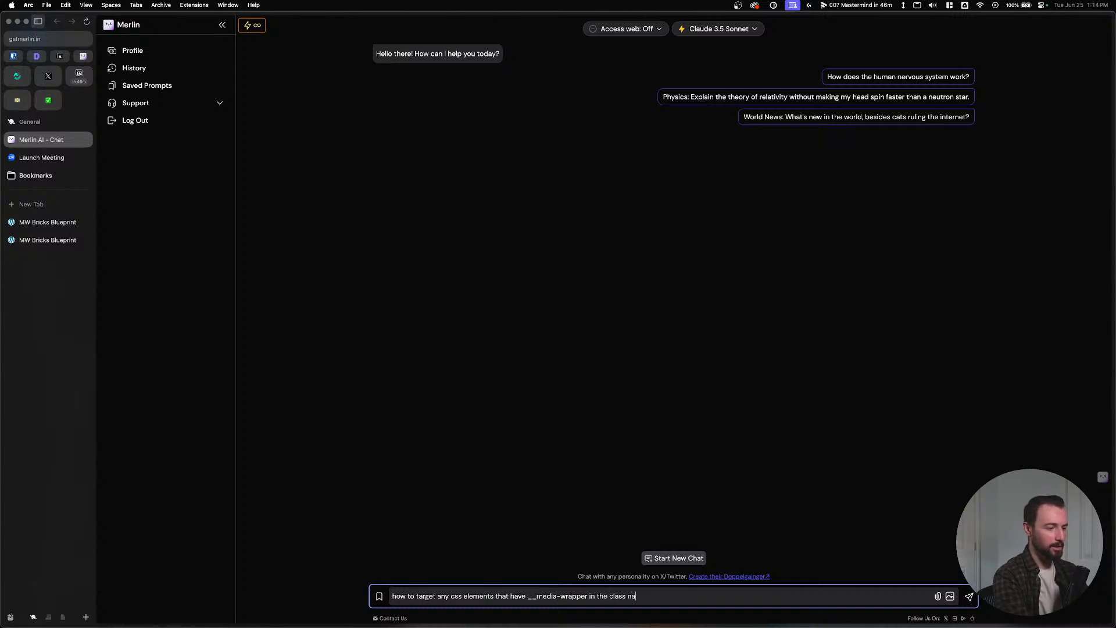
key(Return)
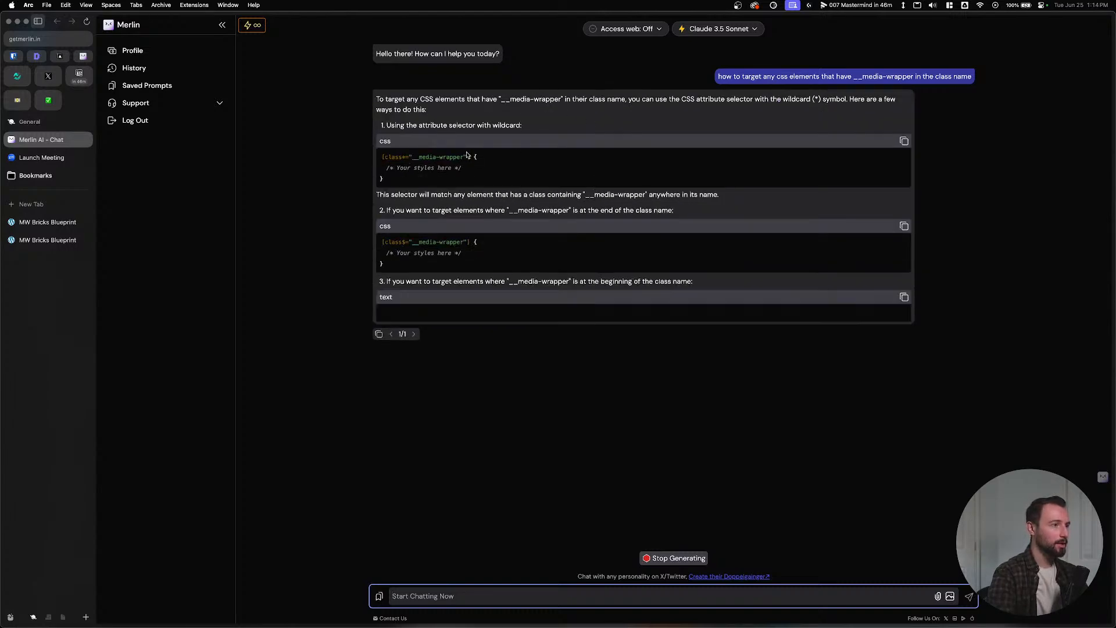
Copy the suggested [class*="__media-wrapper"] selector from the answer.
drag(382, 157, 470, 157)
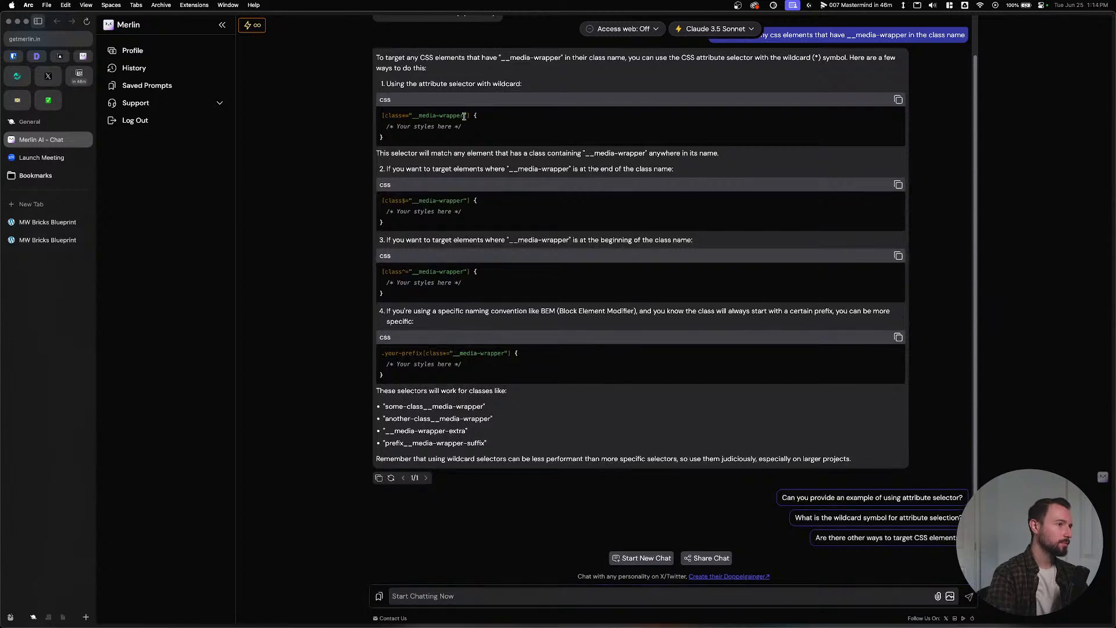
drag(472, 116, 381, 116)
key(super+c)
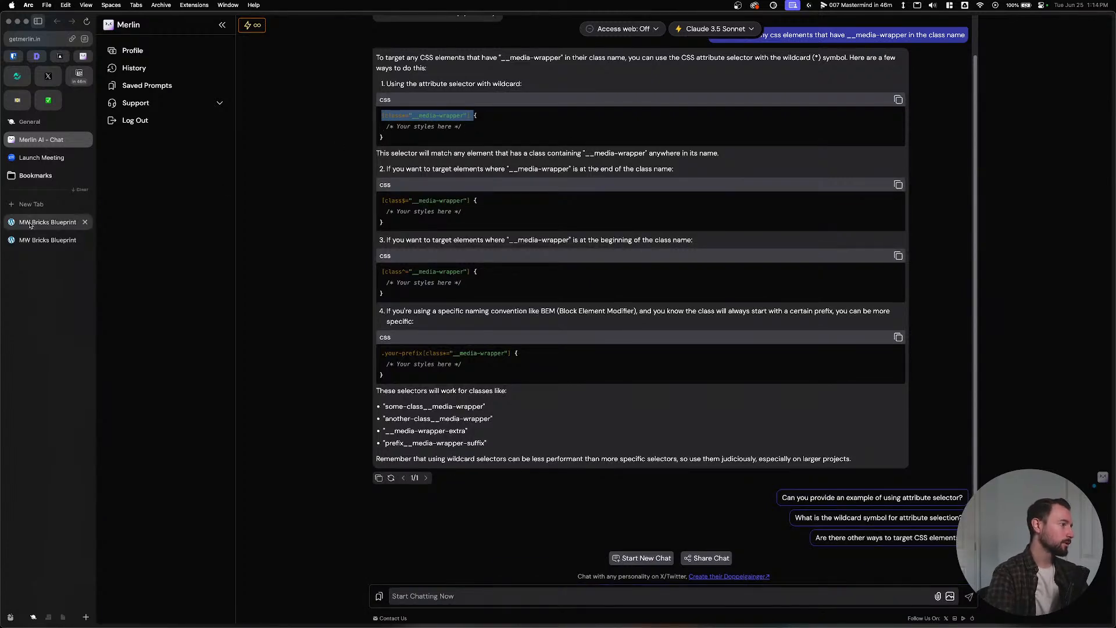
click(48, 222)
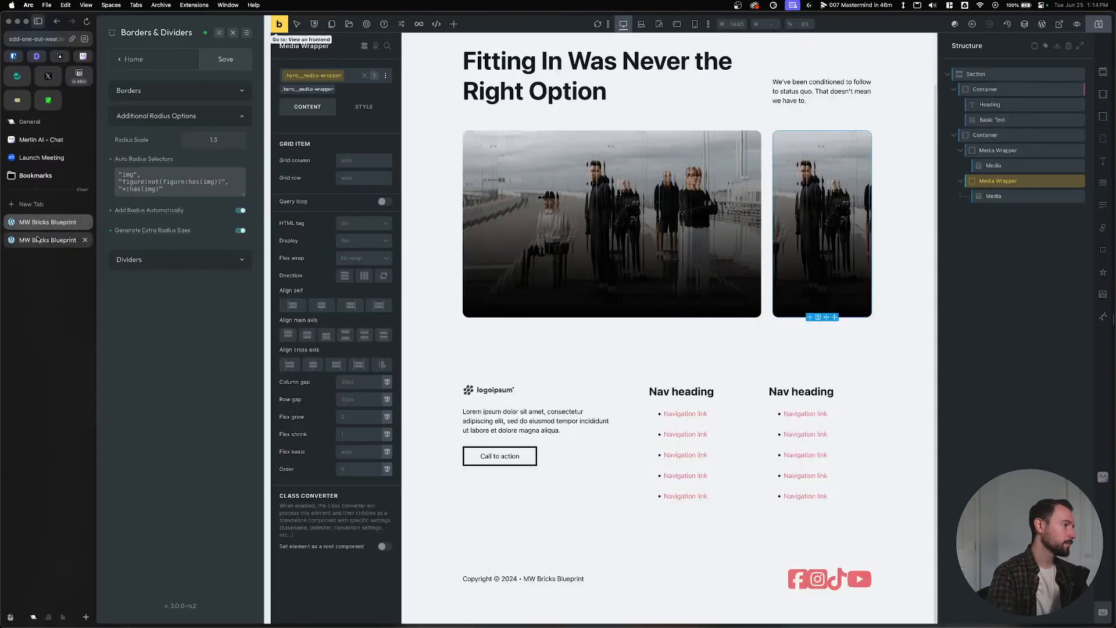
Paste the selector before :has(img), making [class*="__media-wrapper"]:has(img), and save.
click(123, 189)
key(super+v)
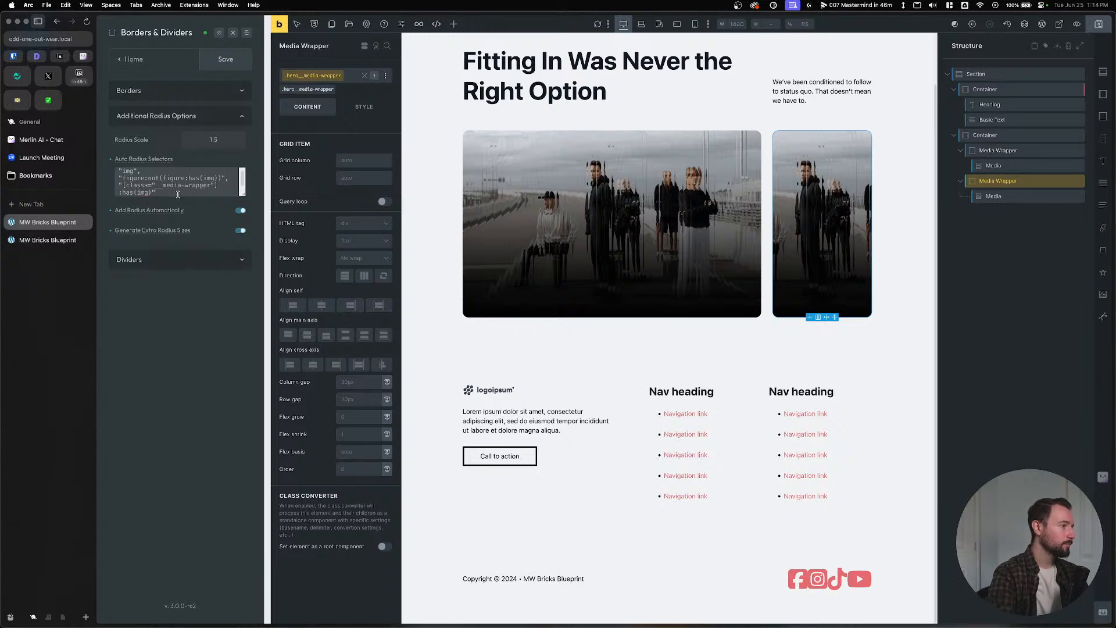
key(super+s)
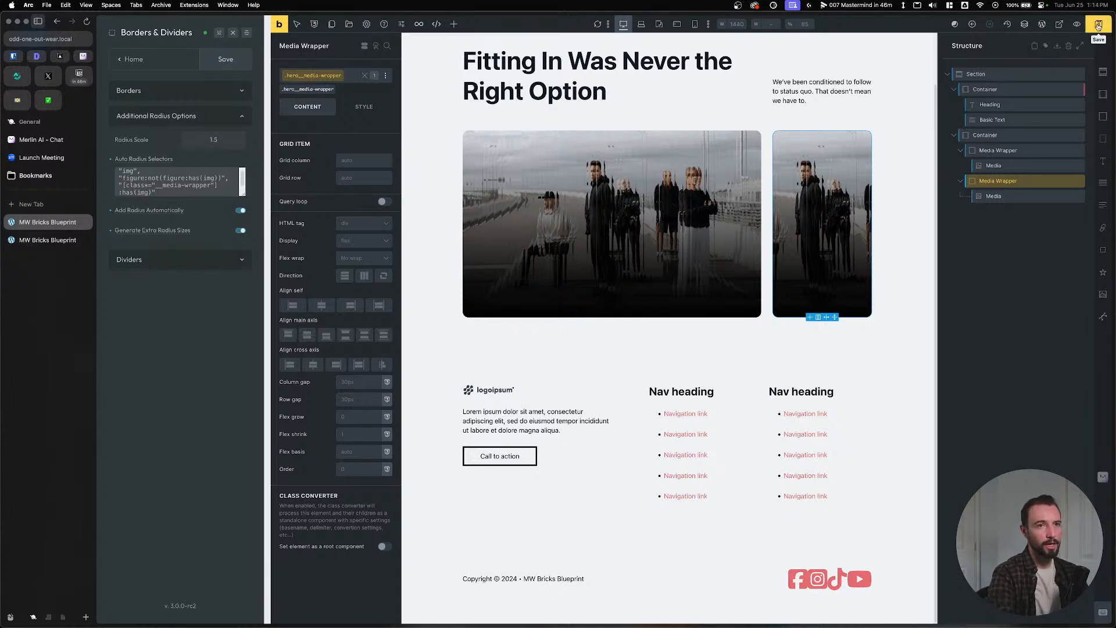
click(214, 66)
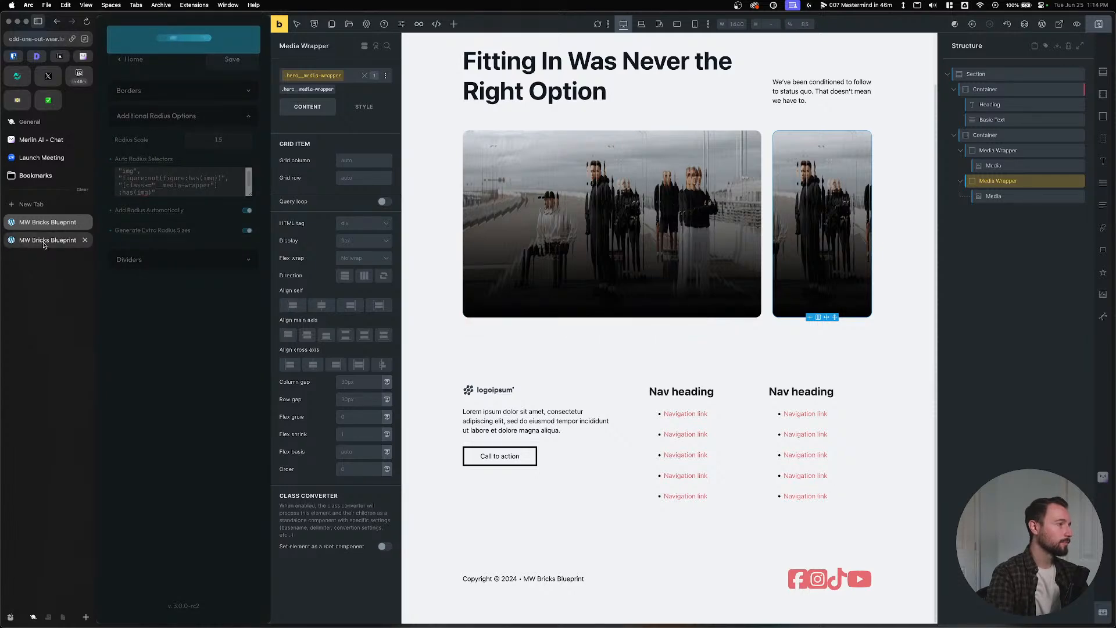
Compare the front-end and builder views, then reopen Automatic.css Borders & Dividers settings.
click(44, 241)
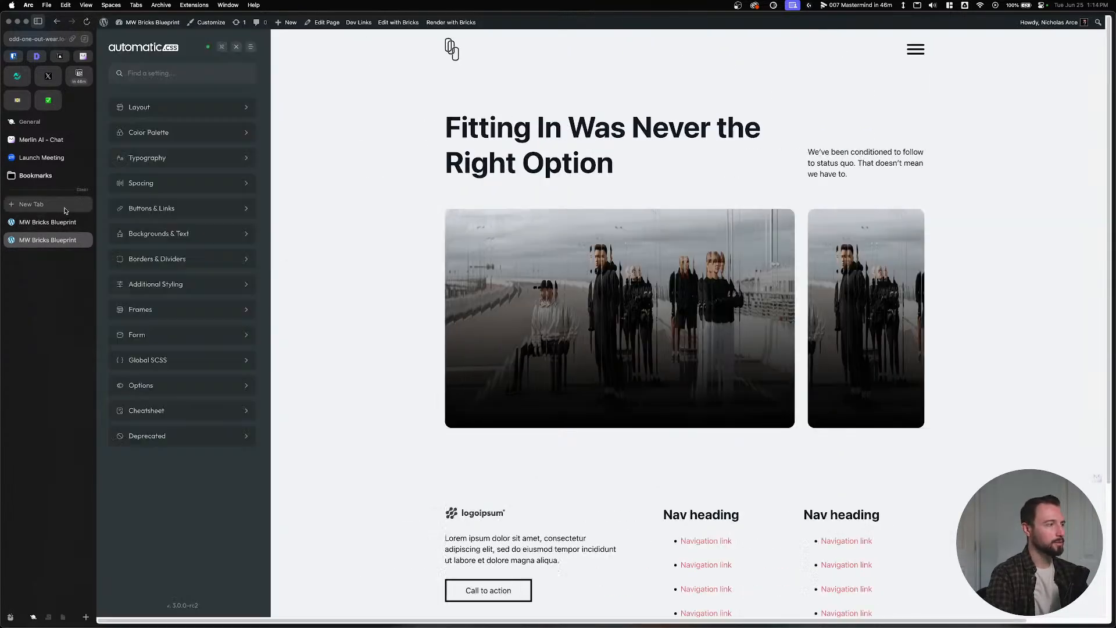
click(44, 223)
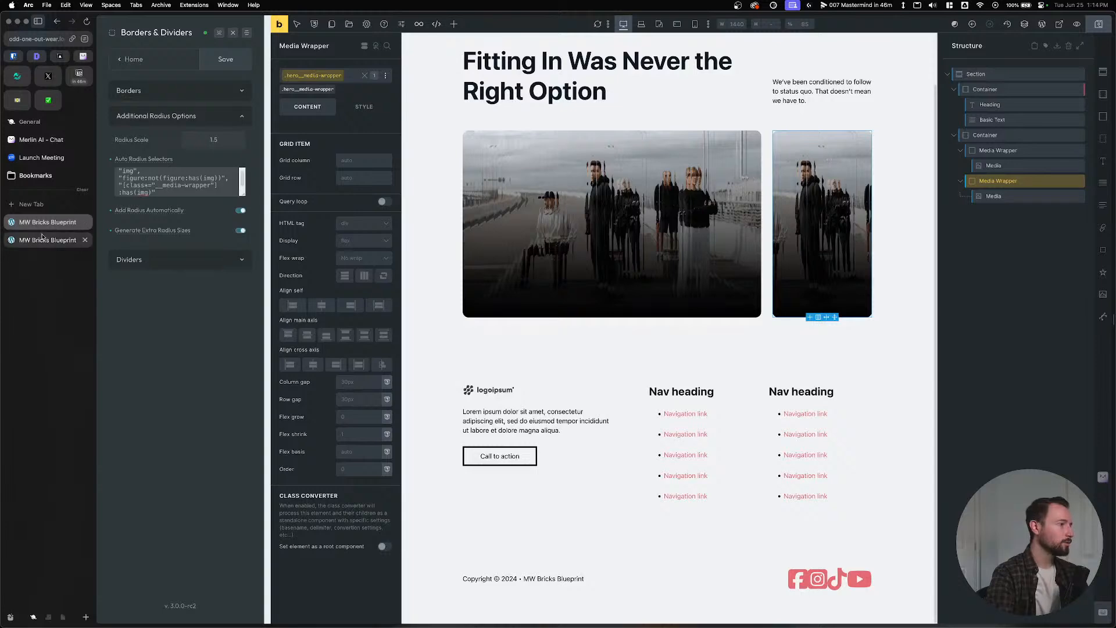
click(42, 238)
click(44, 222)
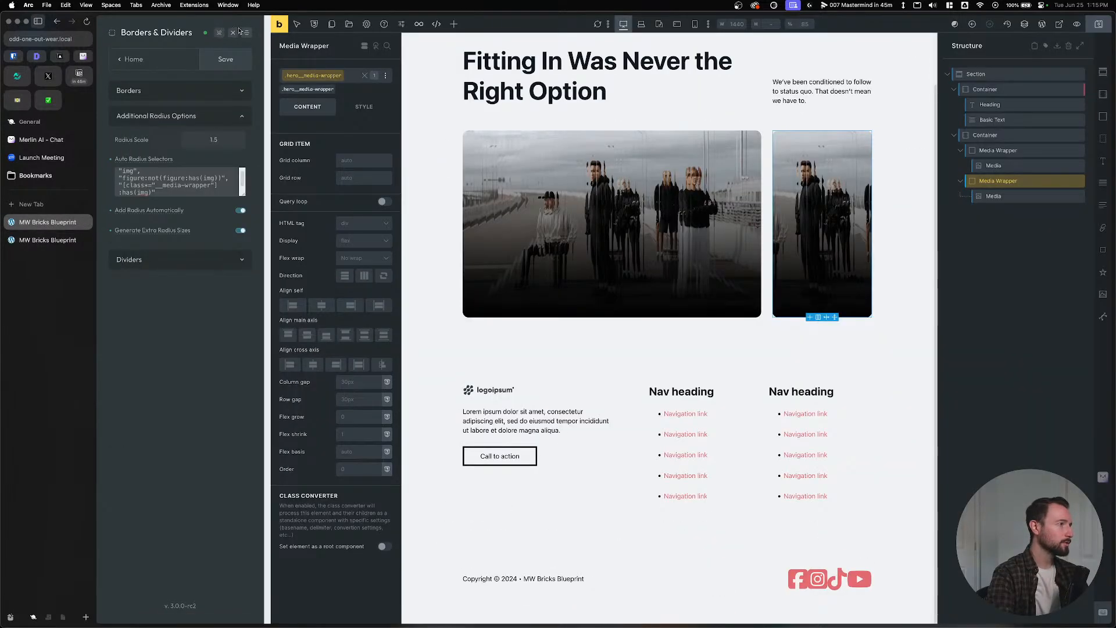
click(234, 32)
click(46, 239)
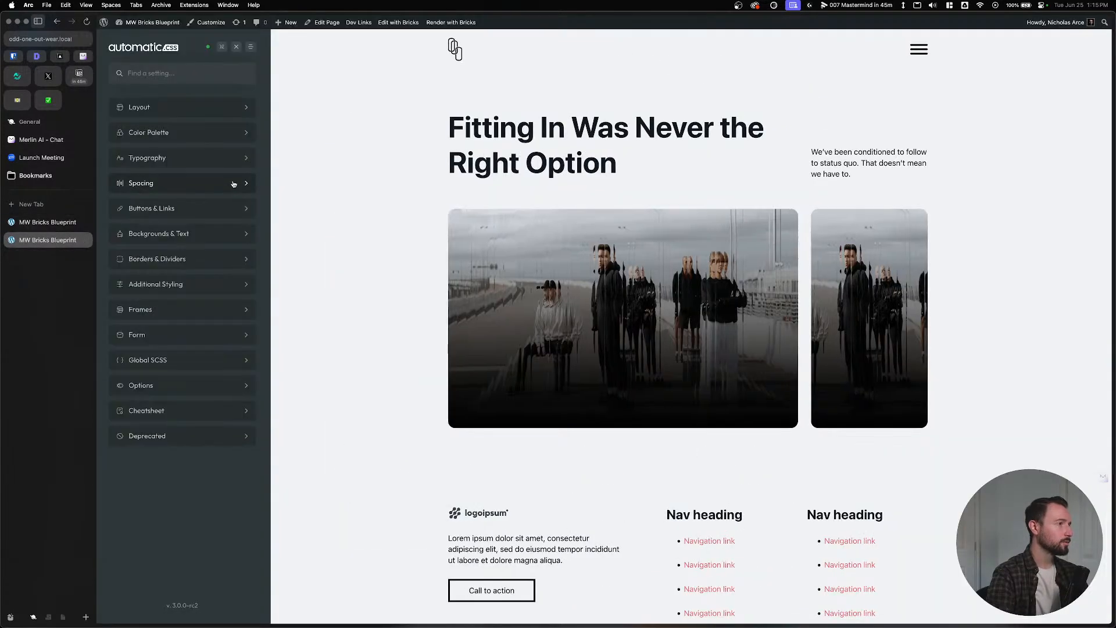
click(236, 46)
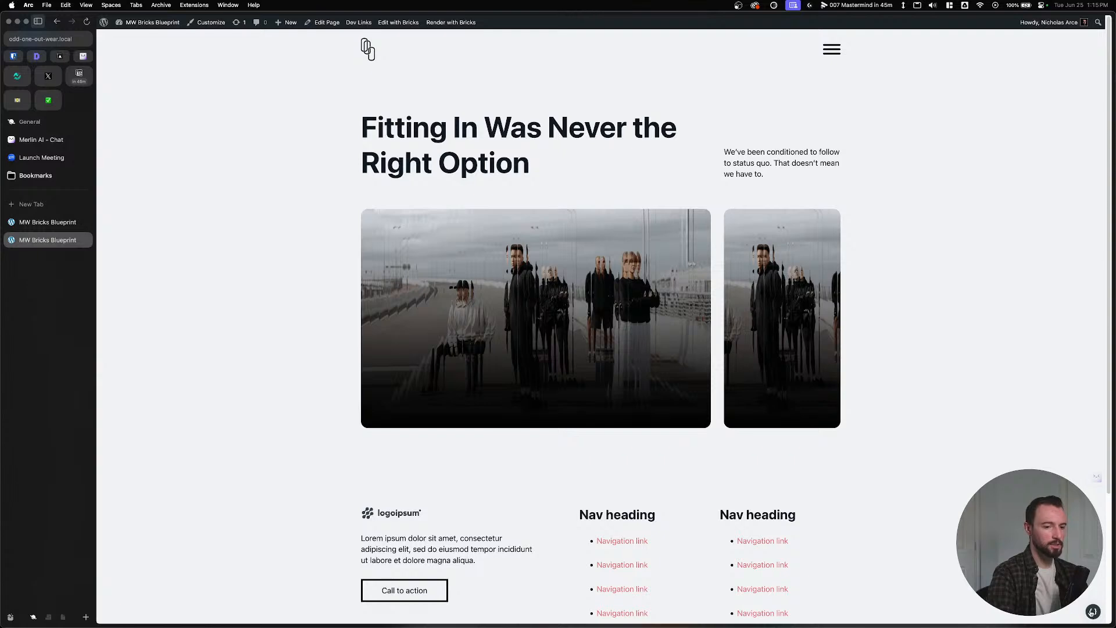
click(1091, 612)
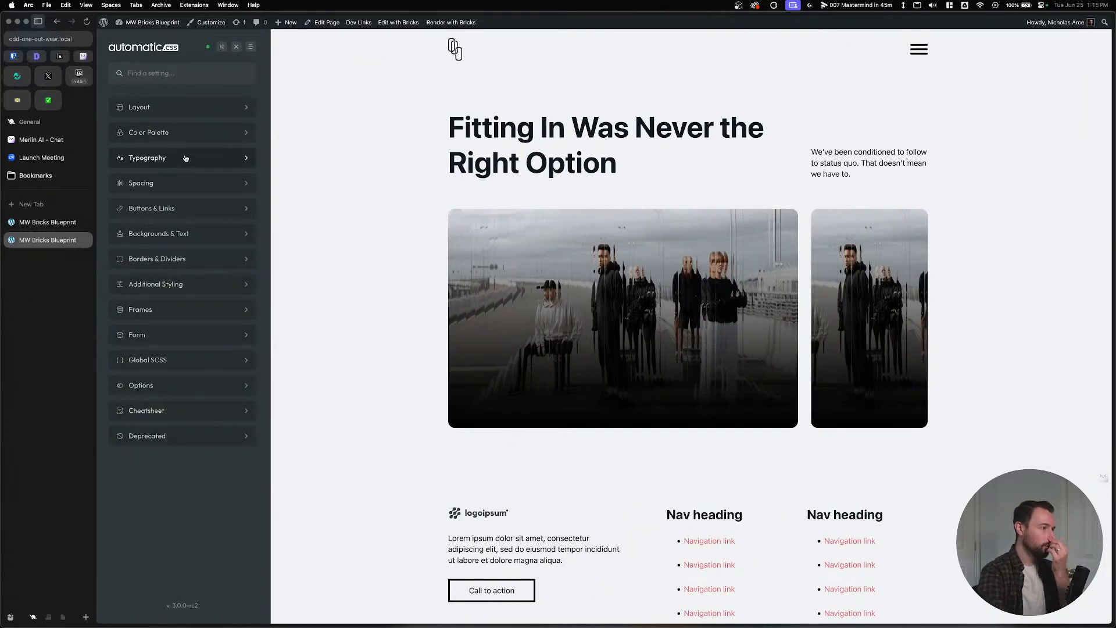
click(199, 259)
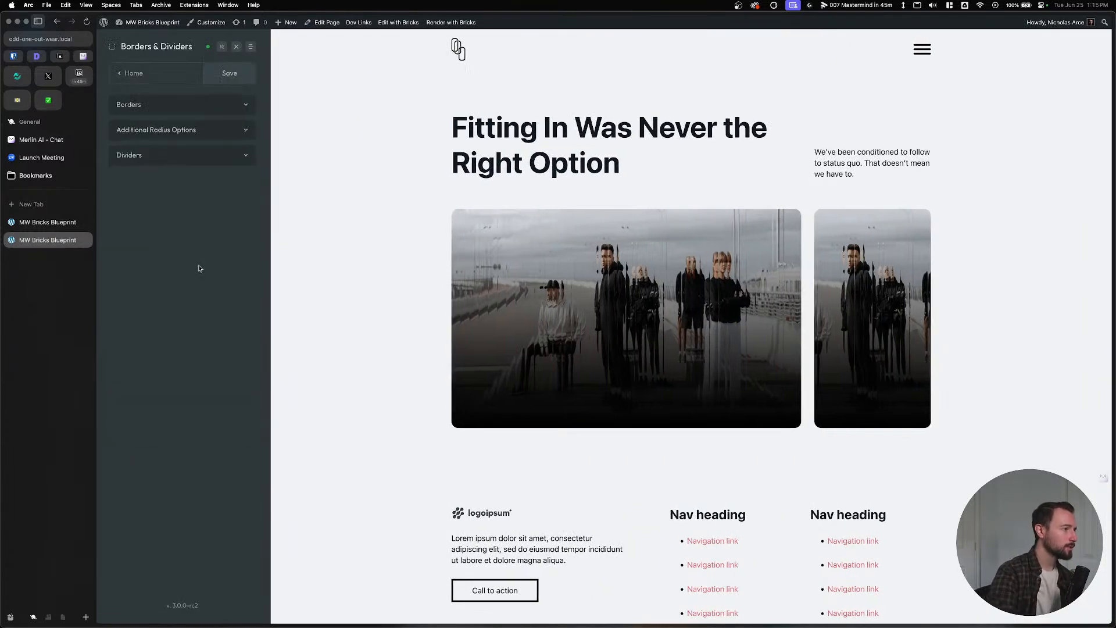
Change the global Border Radius to 0.8rem and save it.
click(206, 131)
double_click(224, 156)
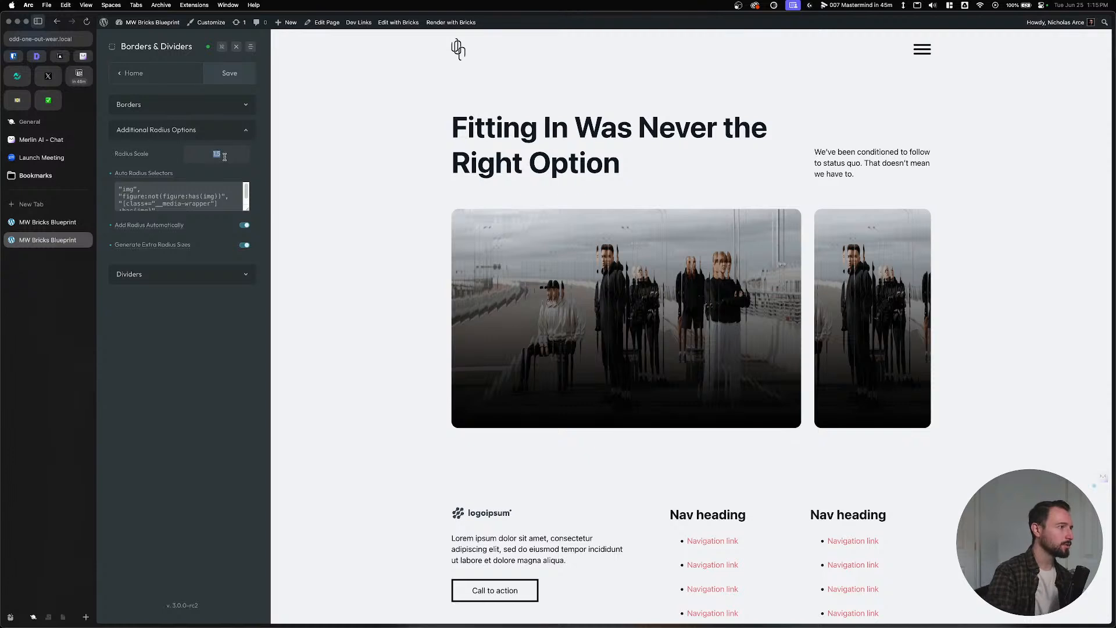
click(201, 103)
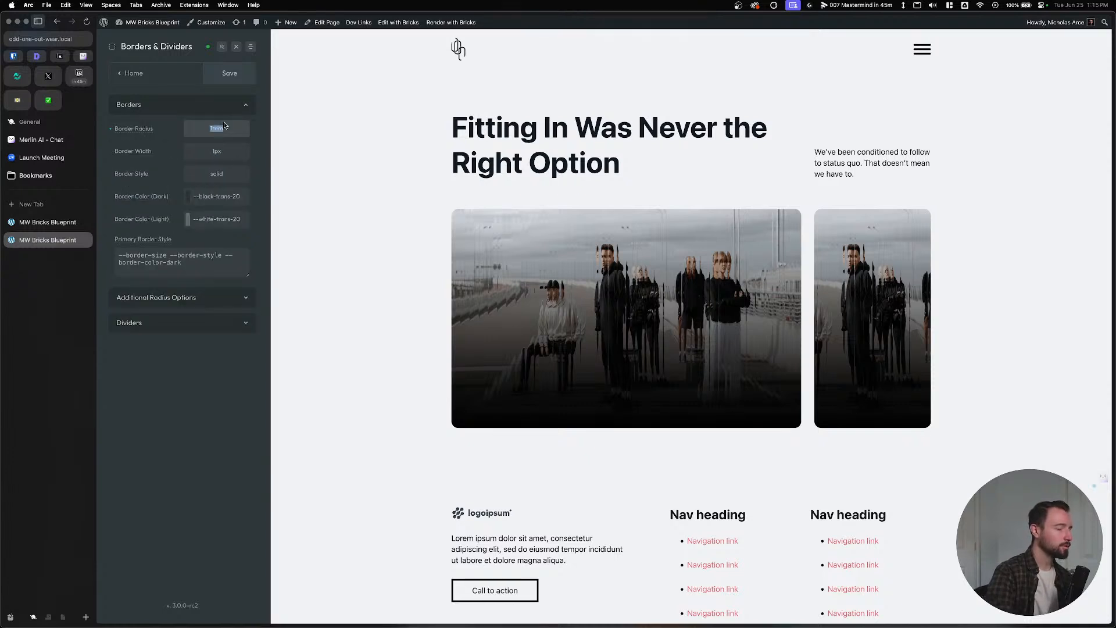
text(rem)
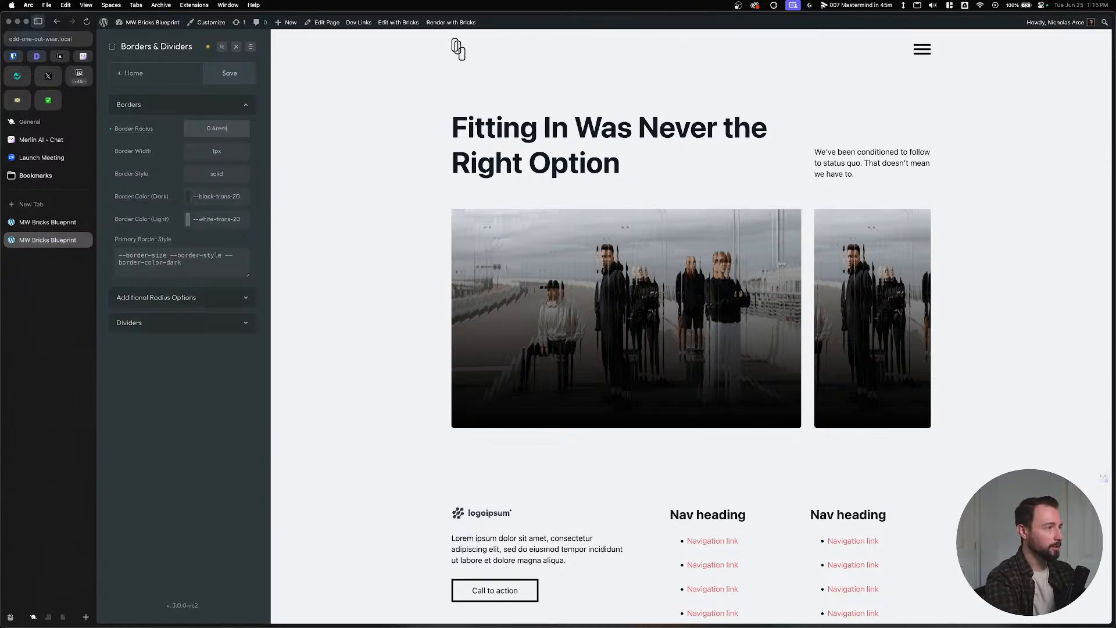
click(230, 74)
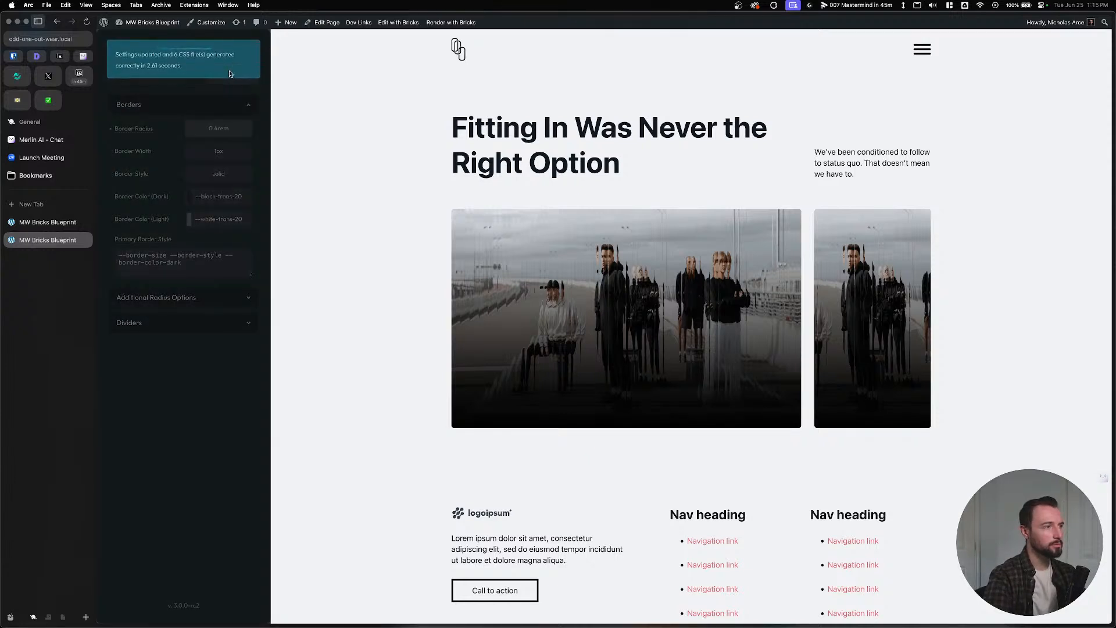
key(BackSpace)
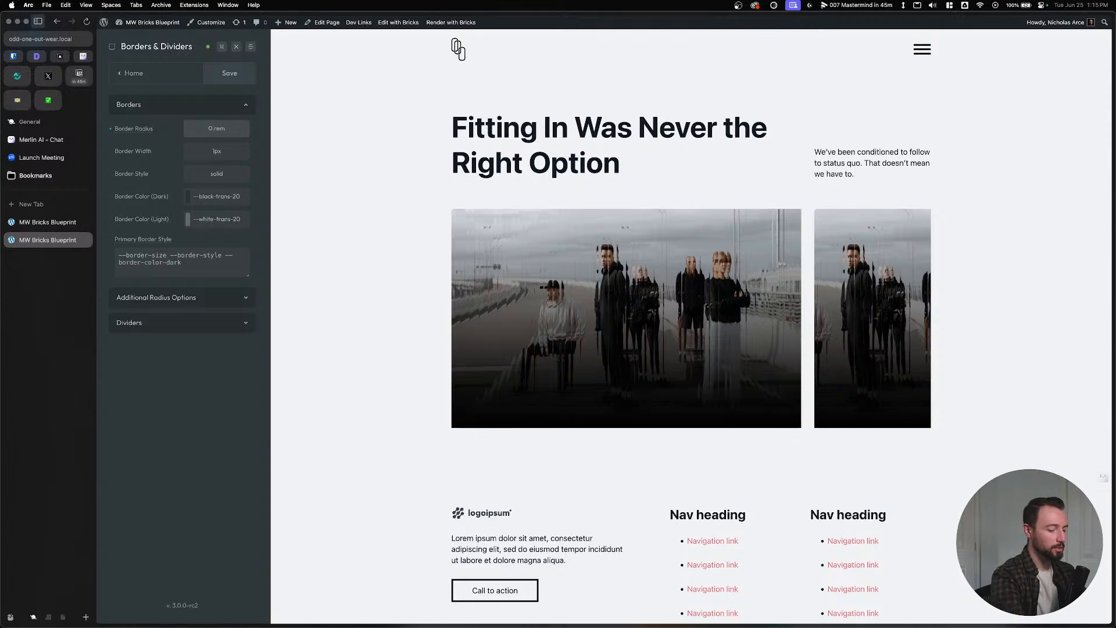
click(229, 72)
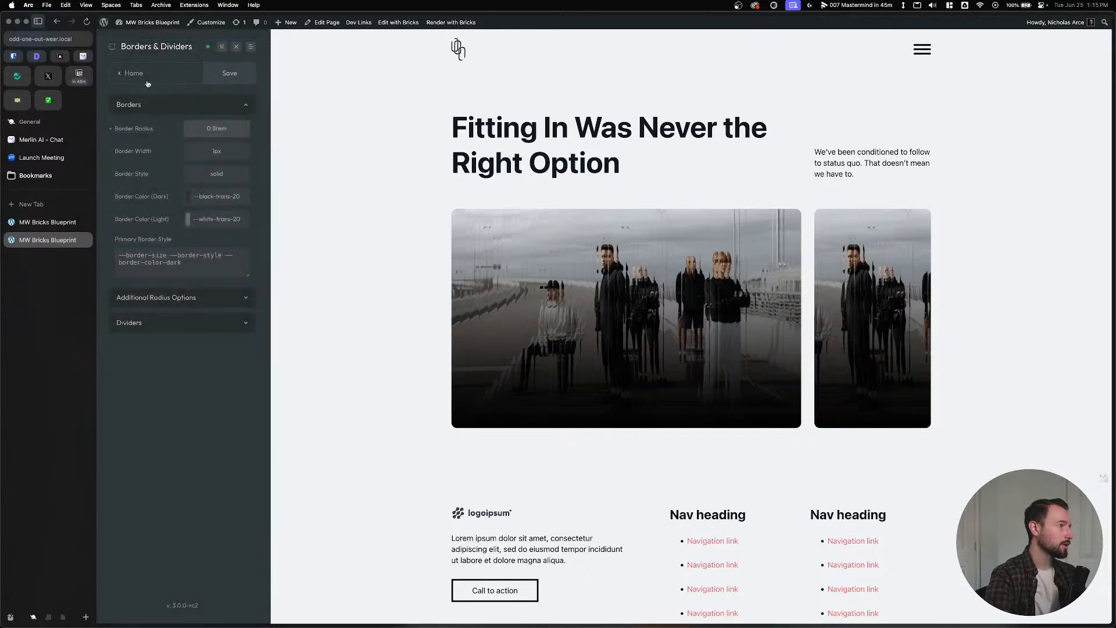
Close the Automatic.css panel and check the rounder hero images on the front end.
click(233, 58)
click(48, 222)
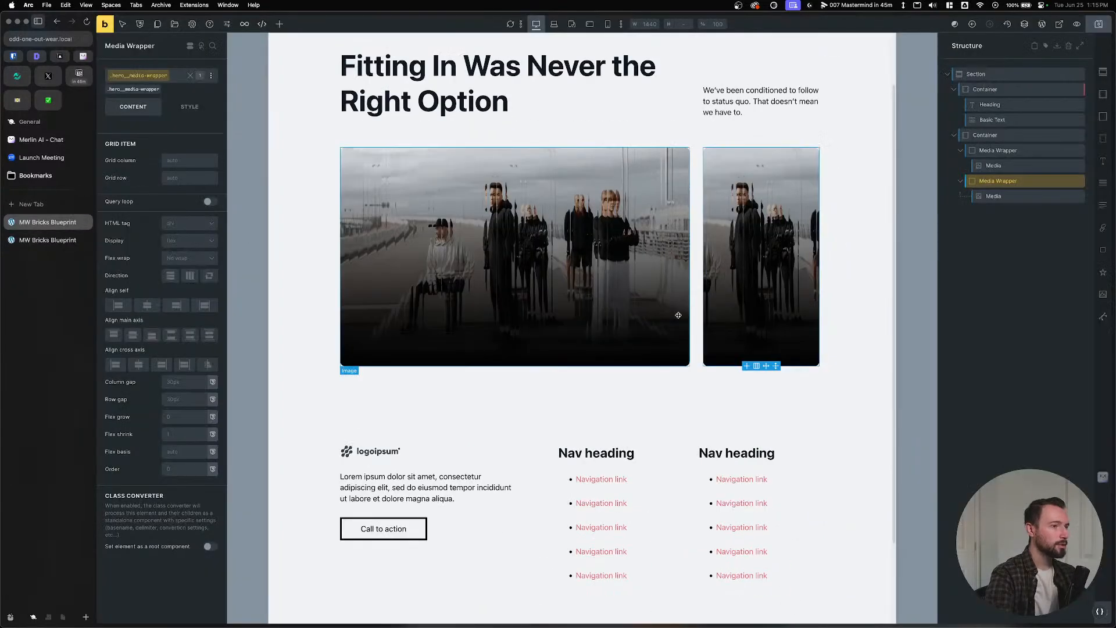
click(42, 243)
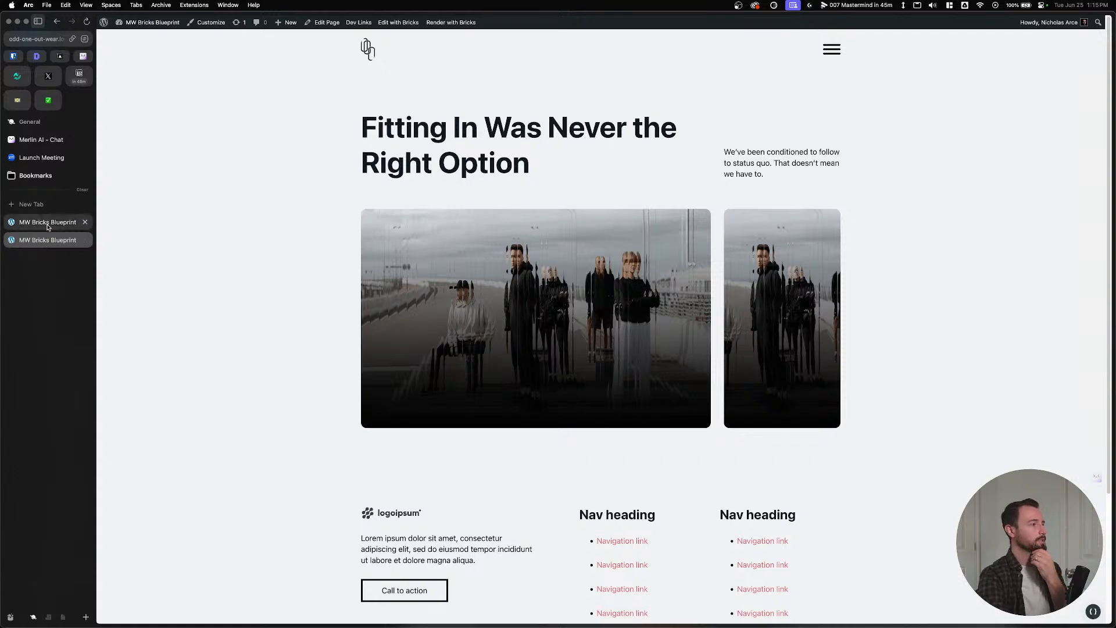
key(super+Tab)
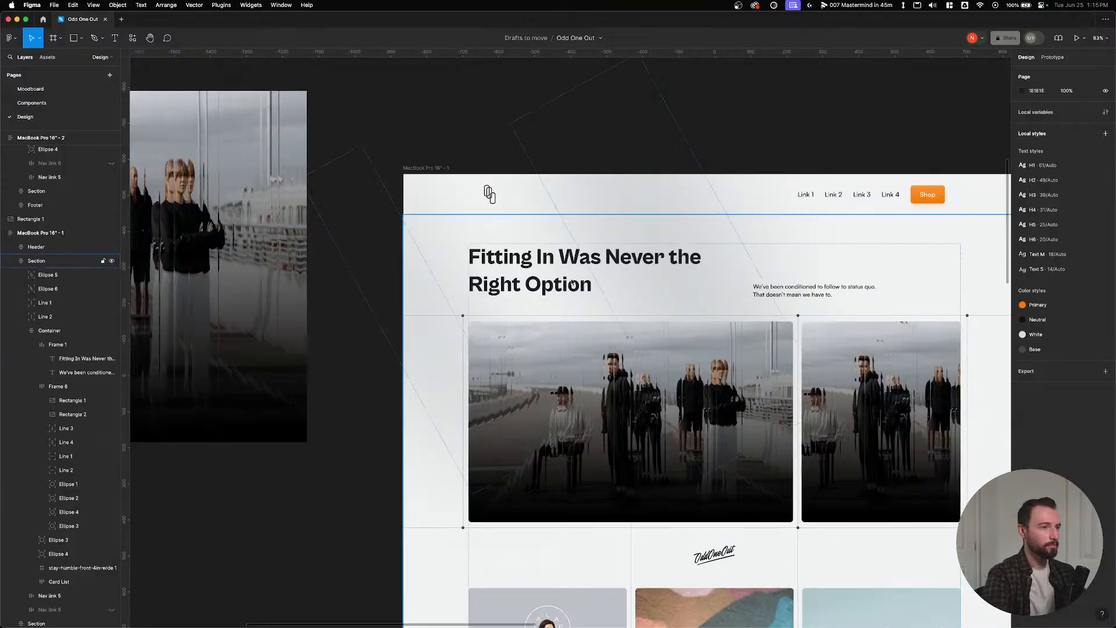
scroll(429, 370, down, 2)
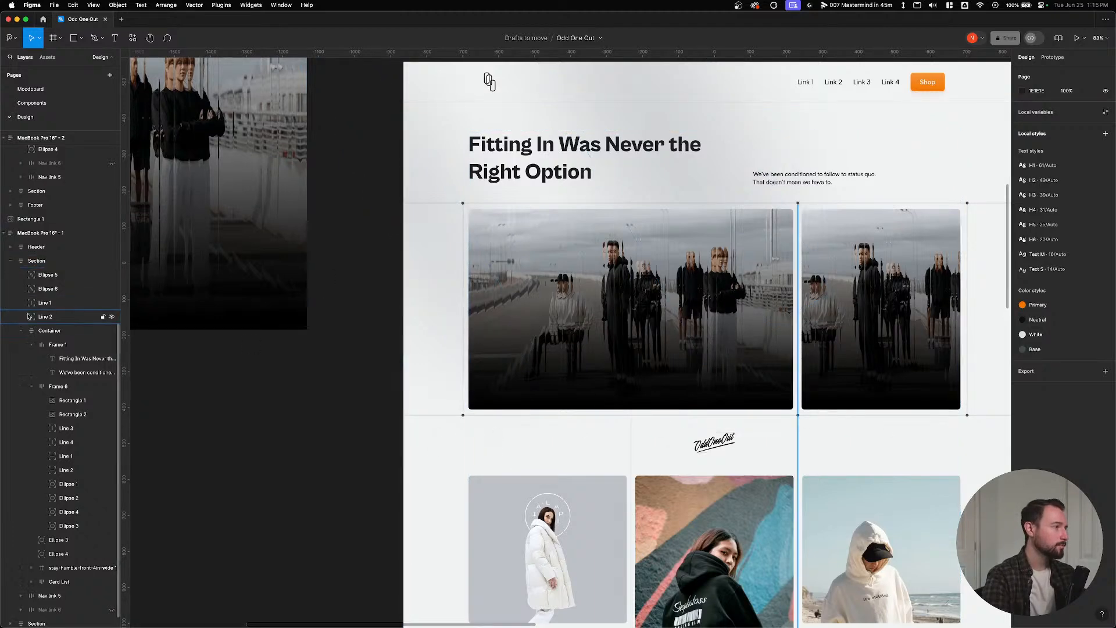
key(super+Tab)
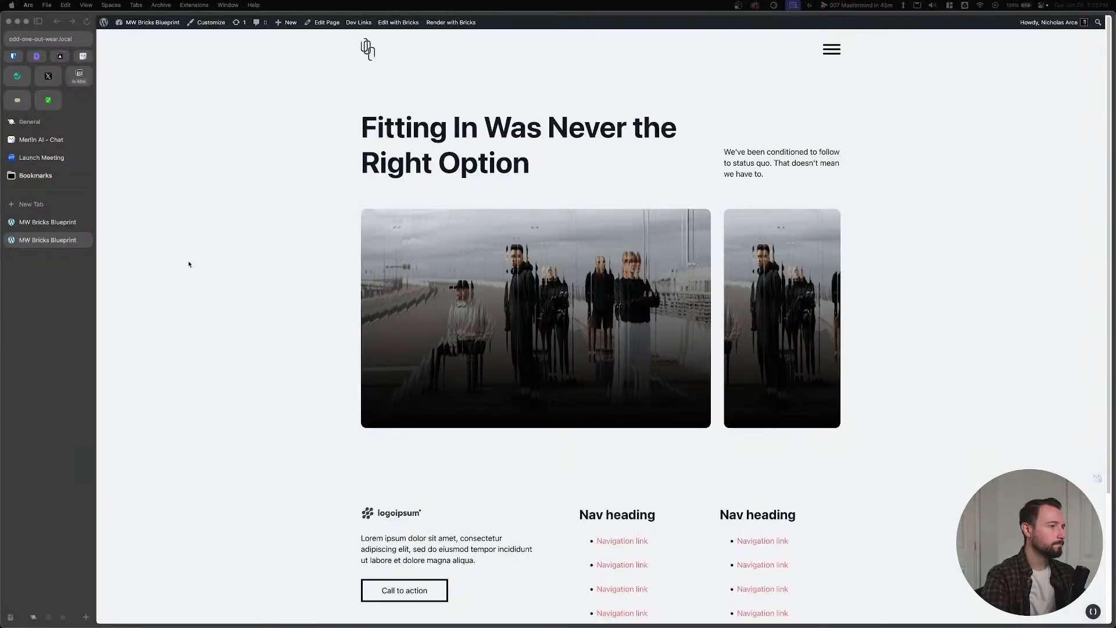
Inspect the hero images' Container grid, then compare with Figma's Odd One Out design.
click(33, 222)
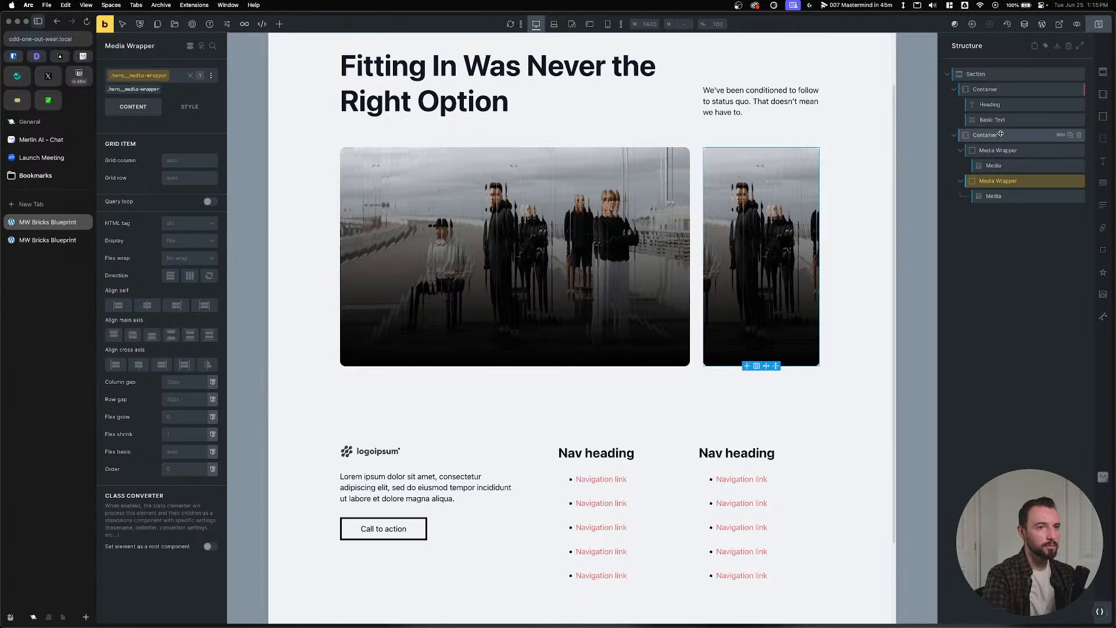
click(1001, 135)
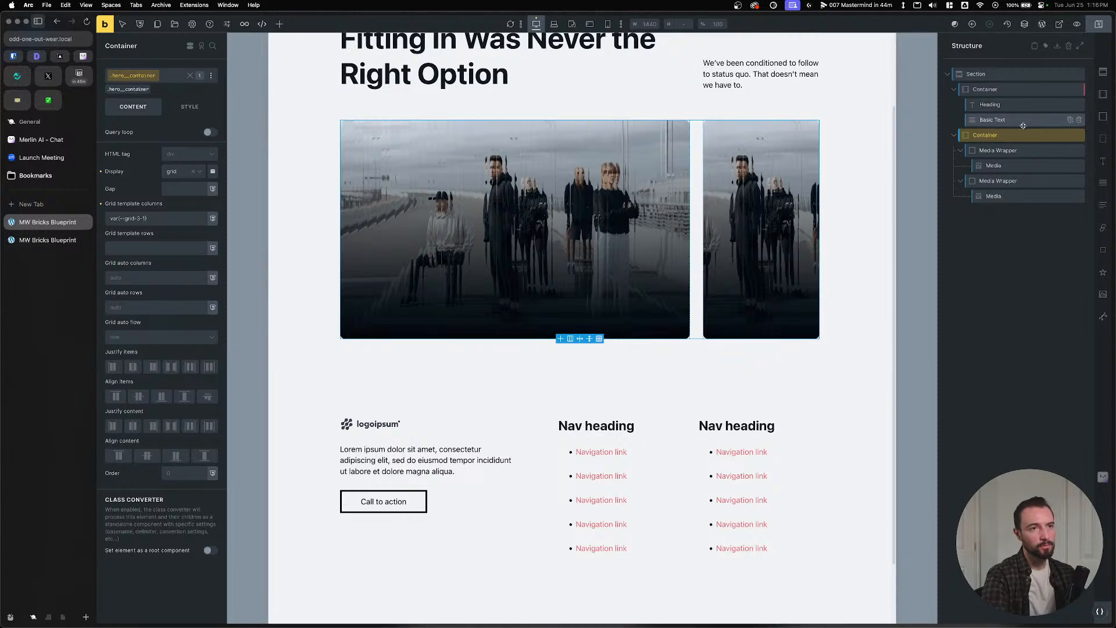
click(29, 240)
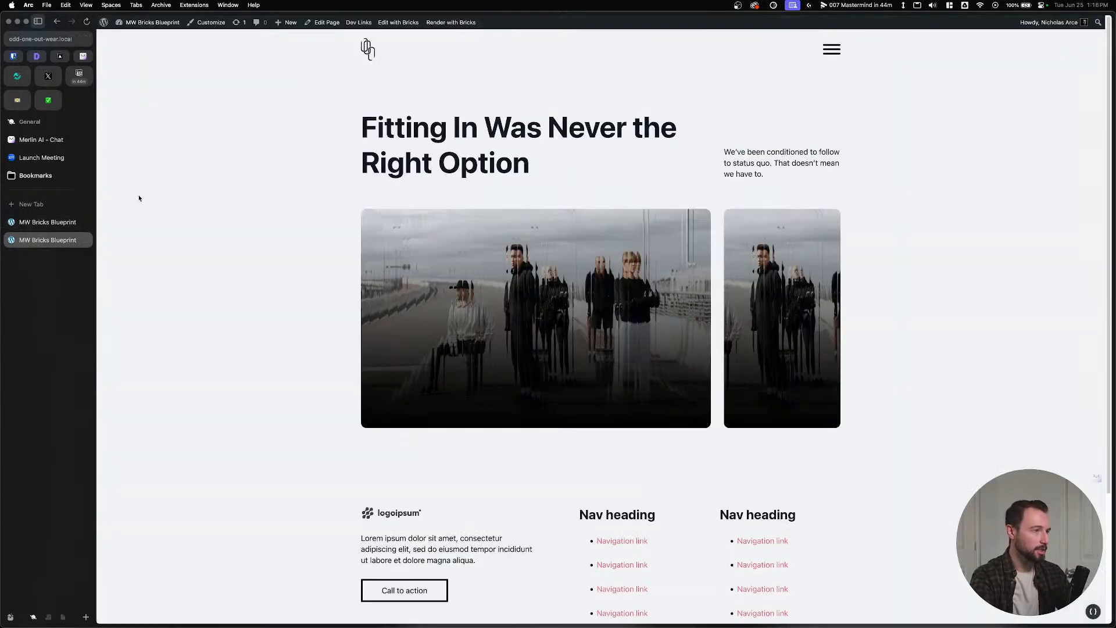
click(39, 228)
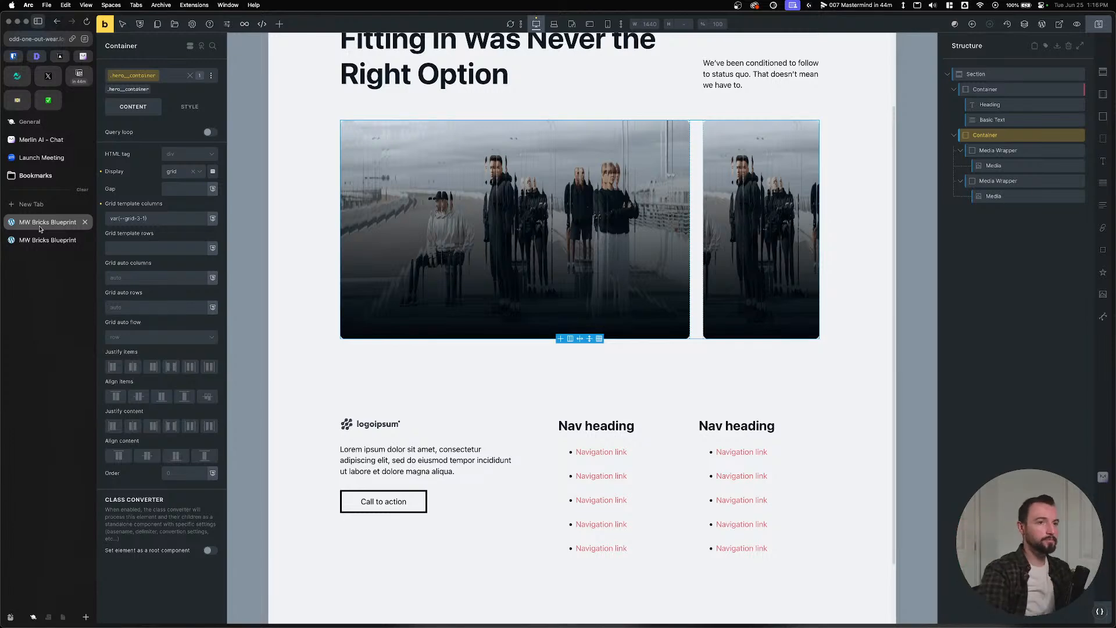
key(super+Tab)
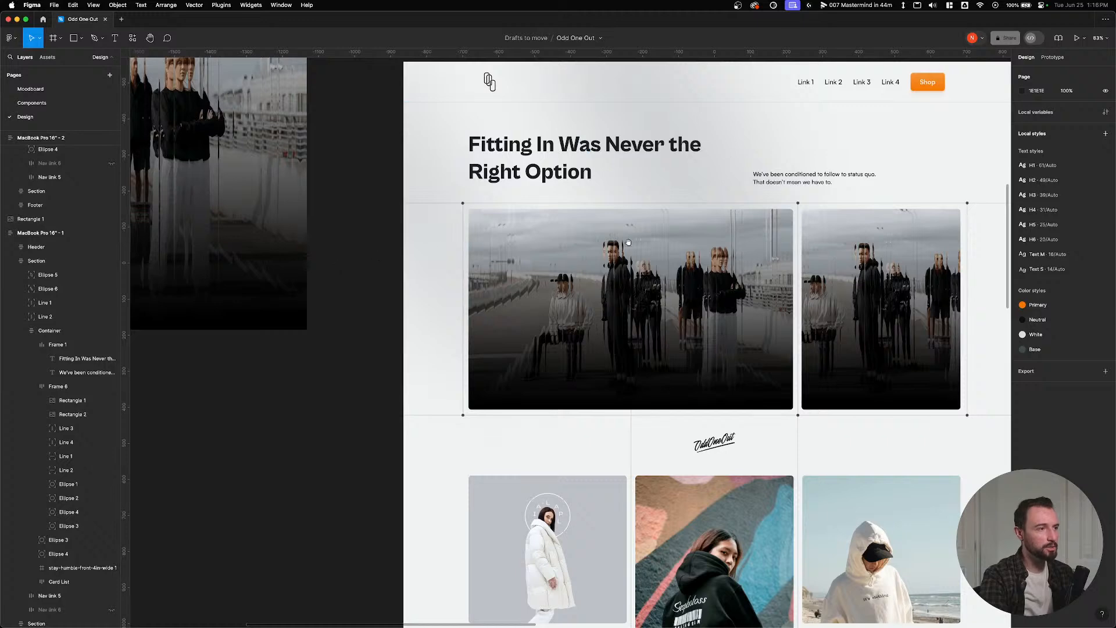
scroll(478, 243, right, 5)
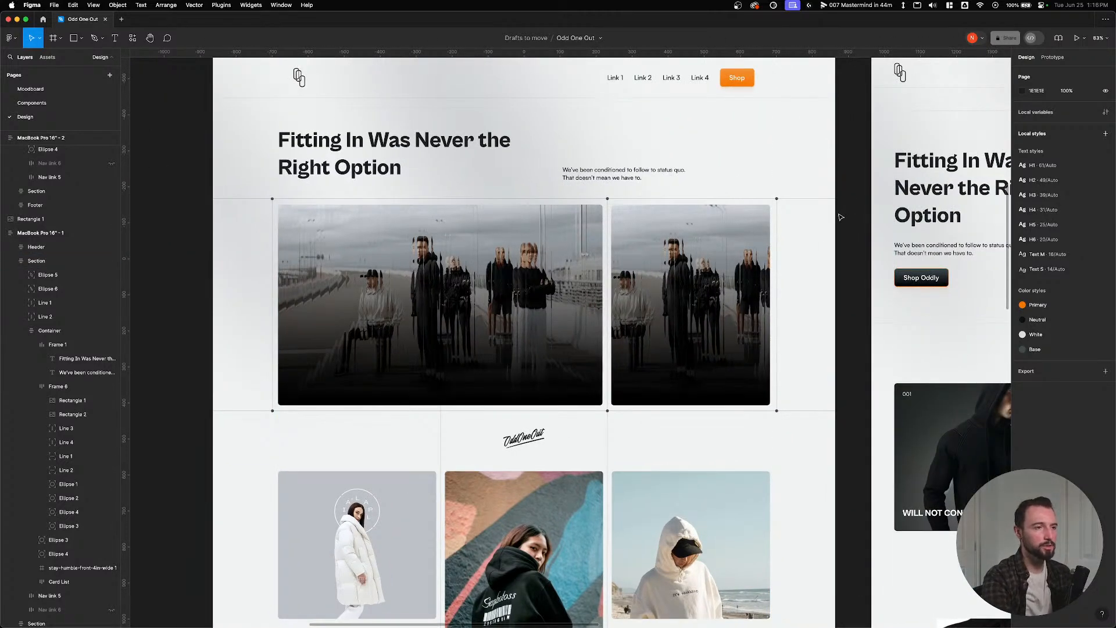
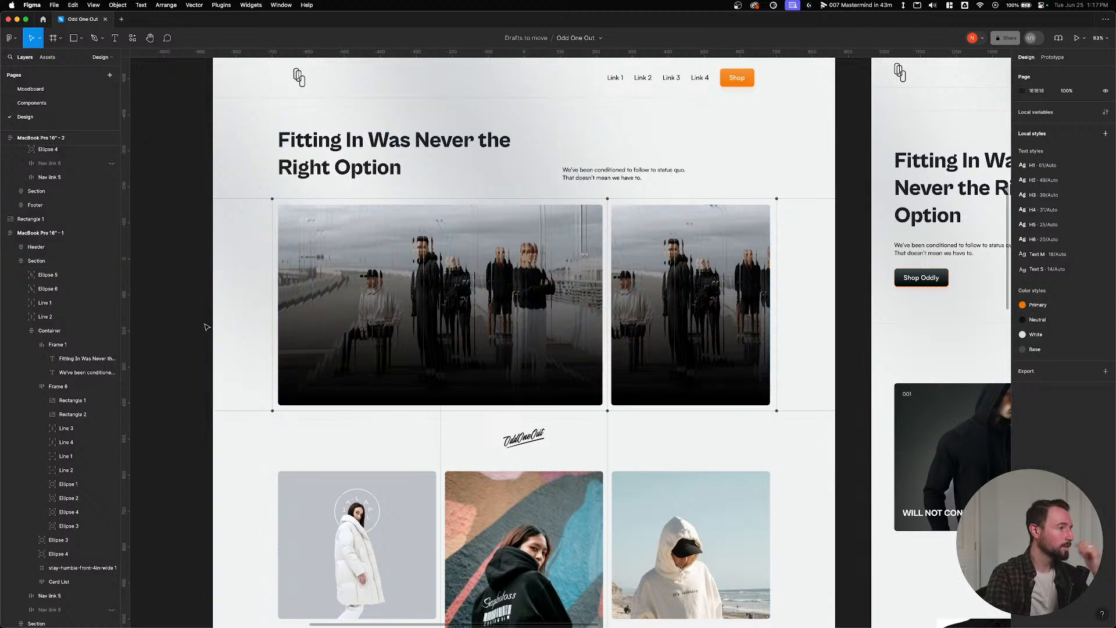
Add a new Block at the top of the hero image Container.
key(super+Tab)
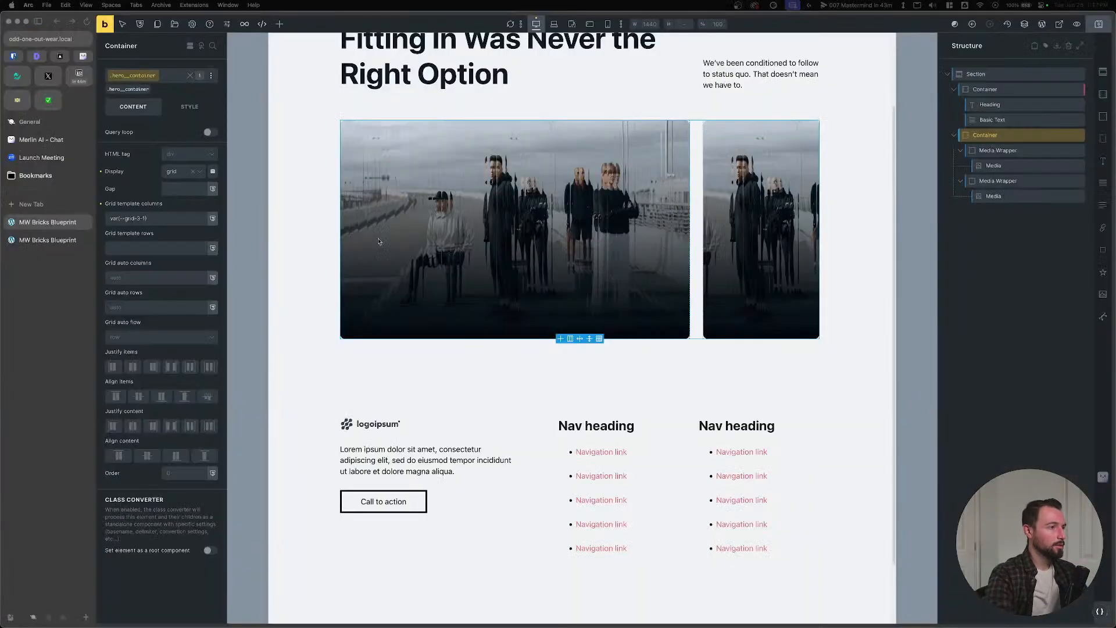
click(953, 135)
click(952, 135)
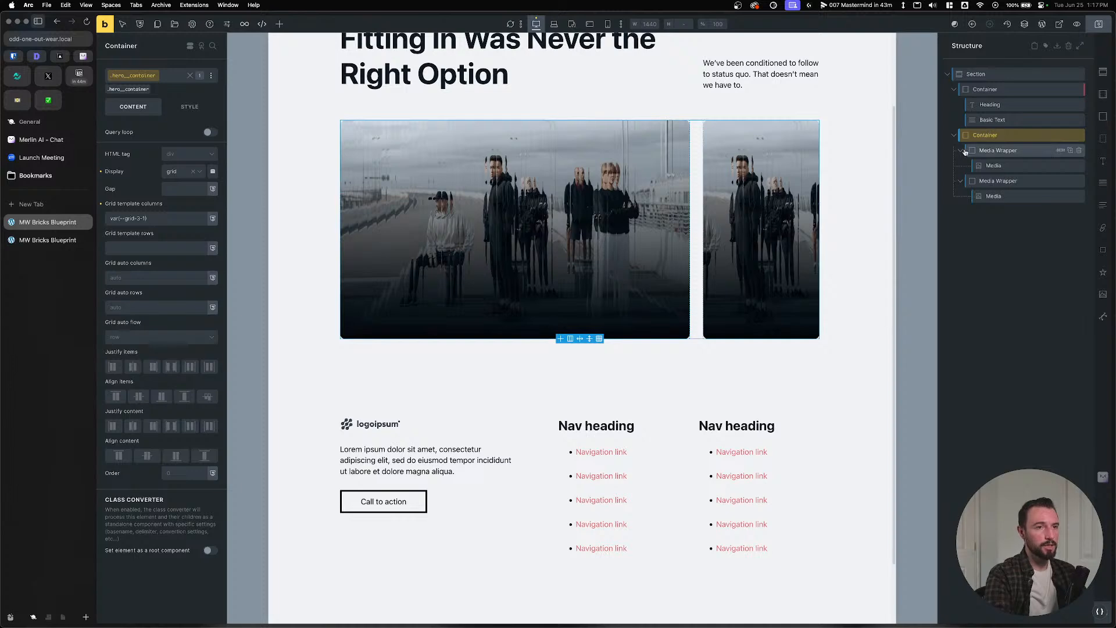
click(998, 166)
click(985, 136)
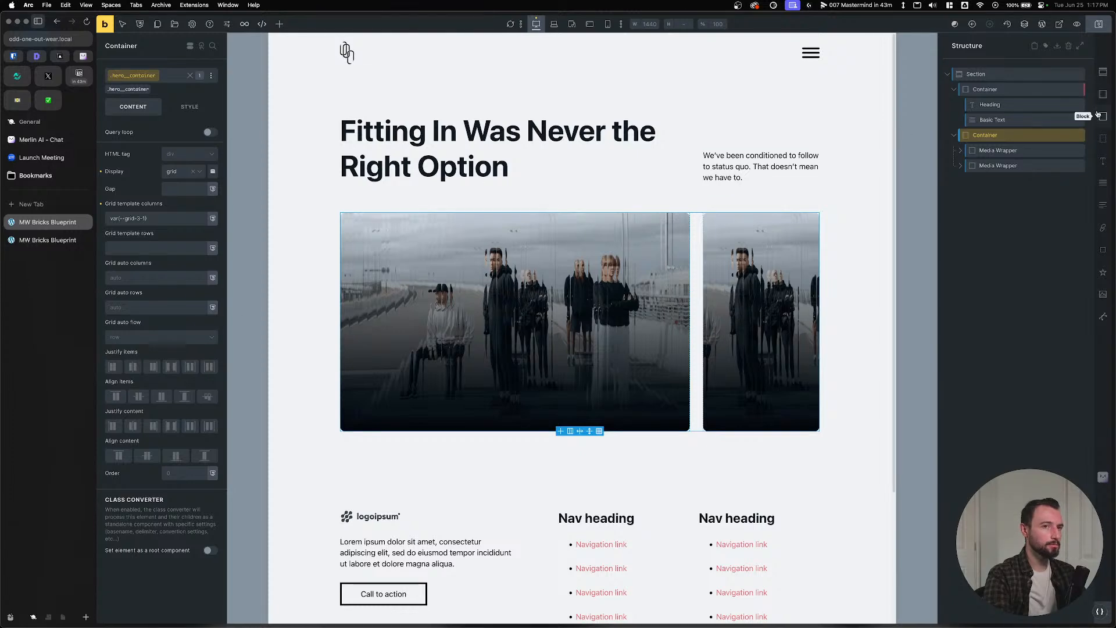
click(1098, 114)
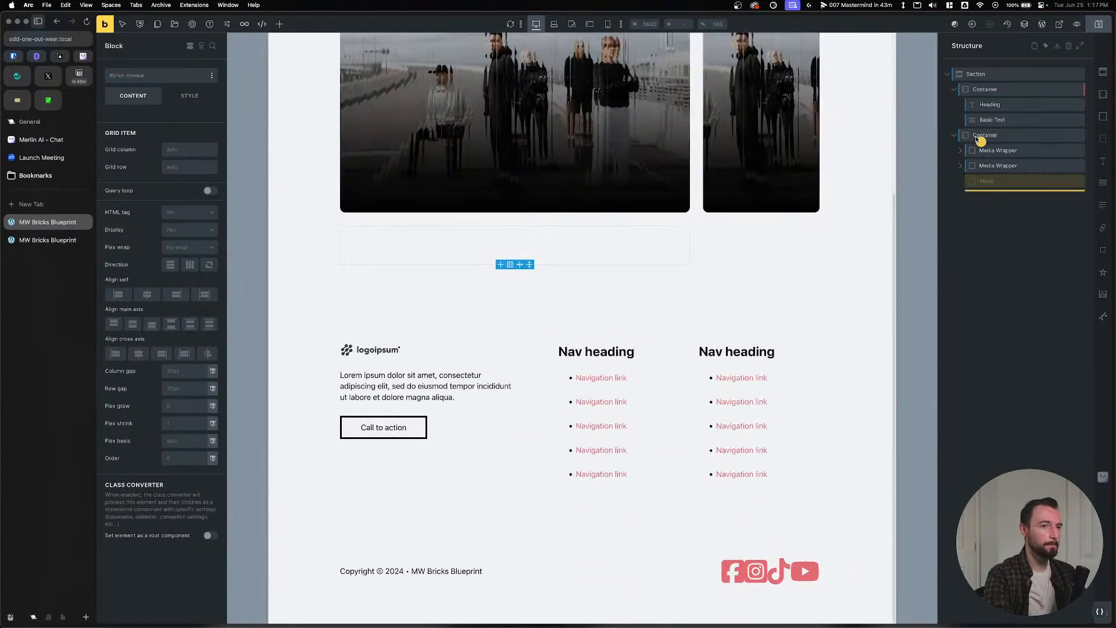
drag(980, 139, 982, 142)
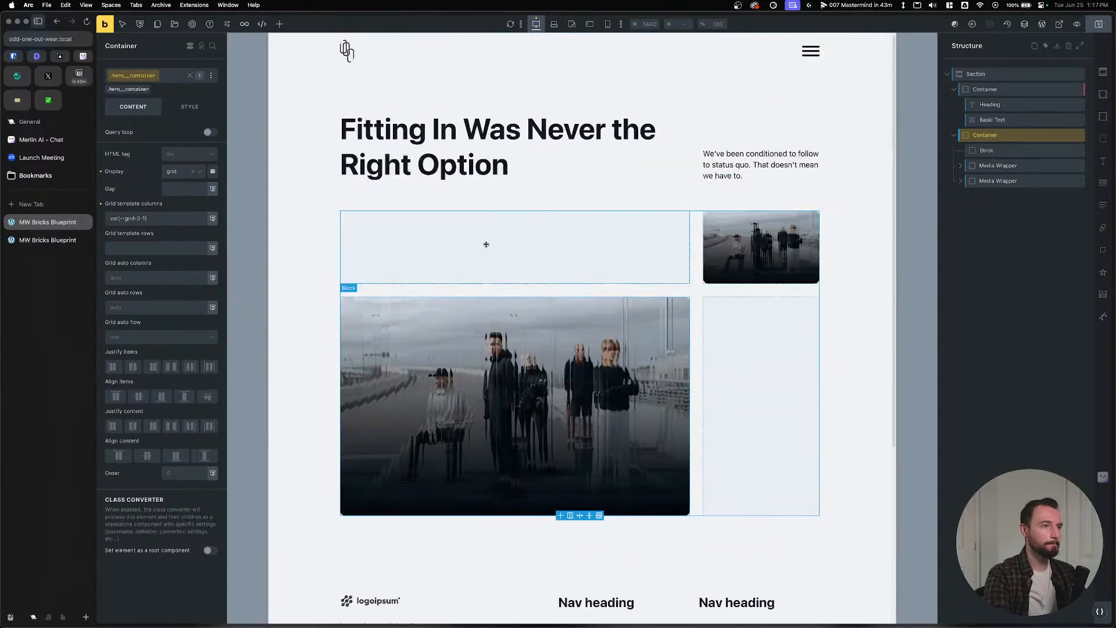
Remove the hero__container class and move both Media Wrappers into the new Block.
click(151, 88)
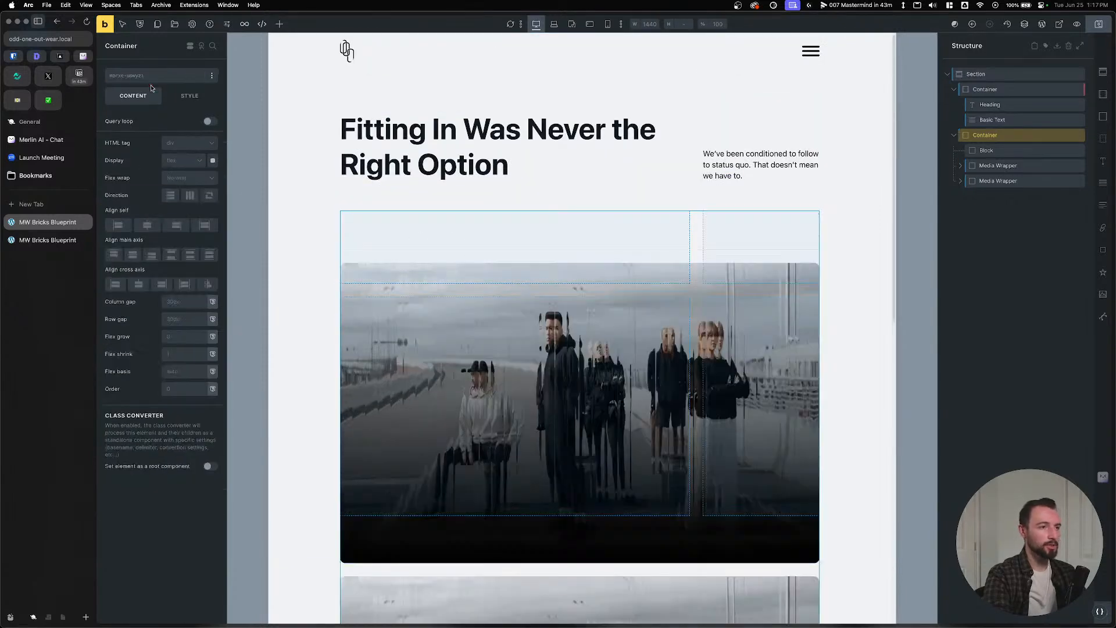
click(986, 150)
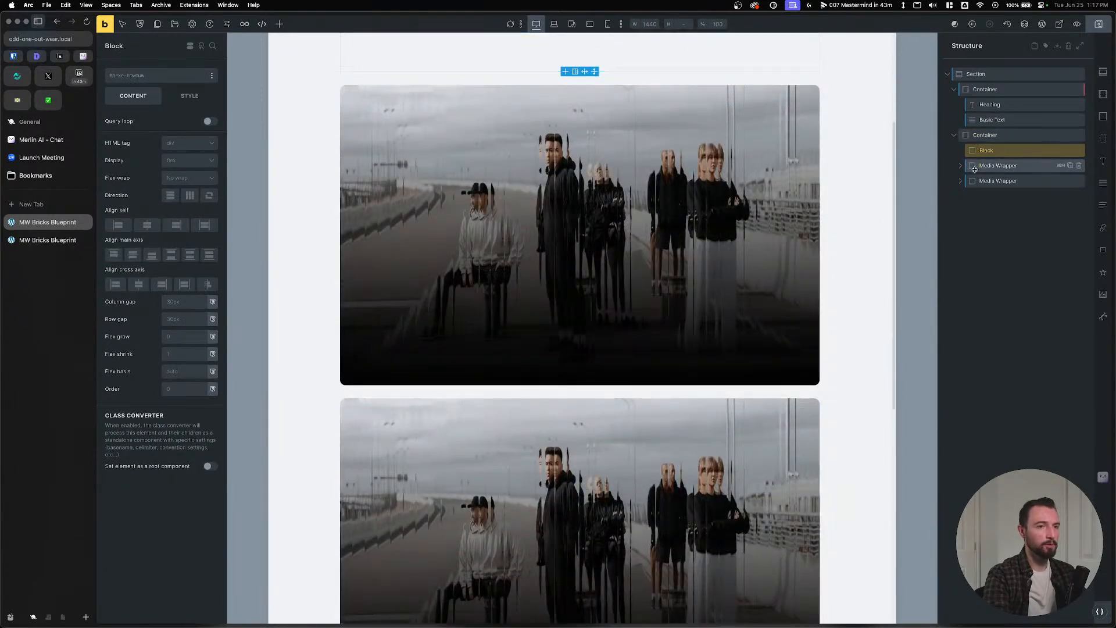
drag(975, 169, 975, 175)
click(984, 135)
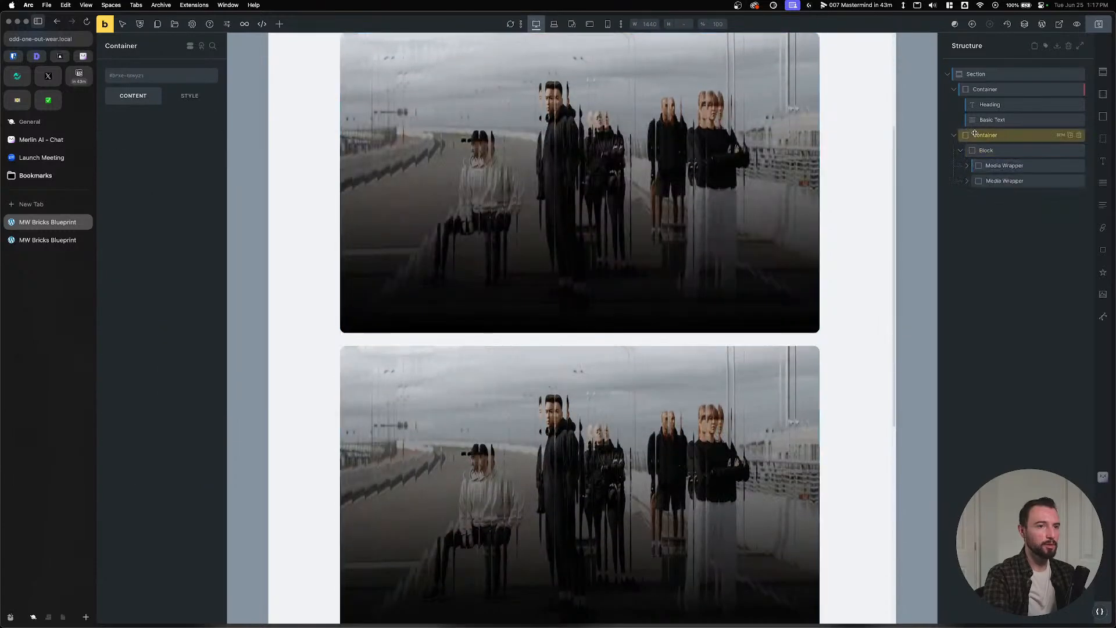
Set the hero Container's width to 'full' through the Automatic.css width menu.
click(188, 97)
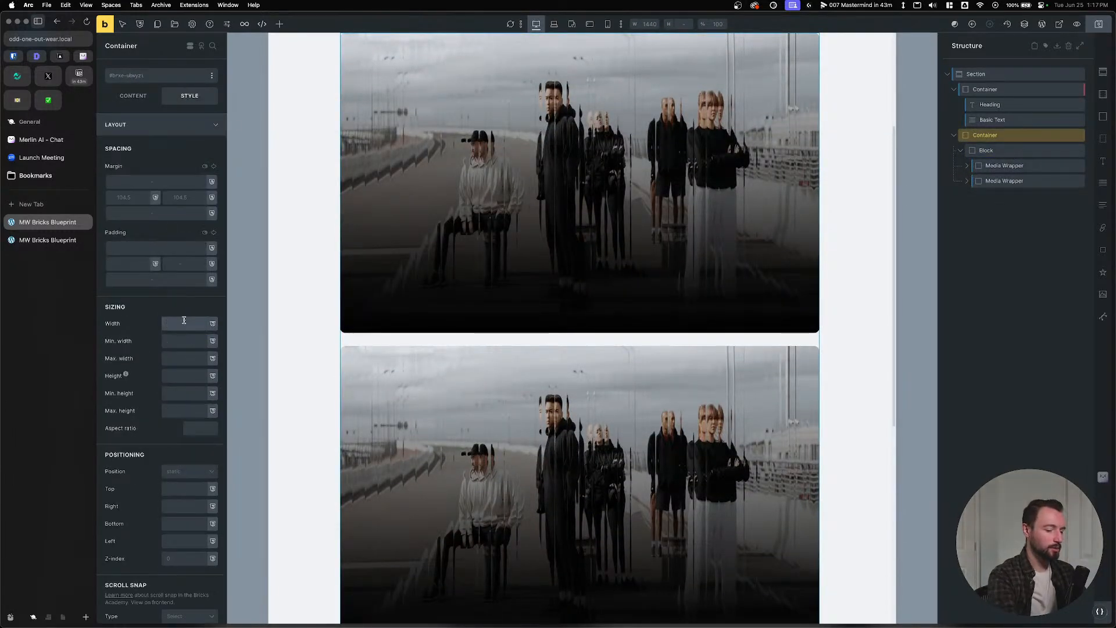
right_click(184, 323)
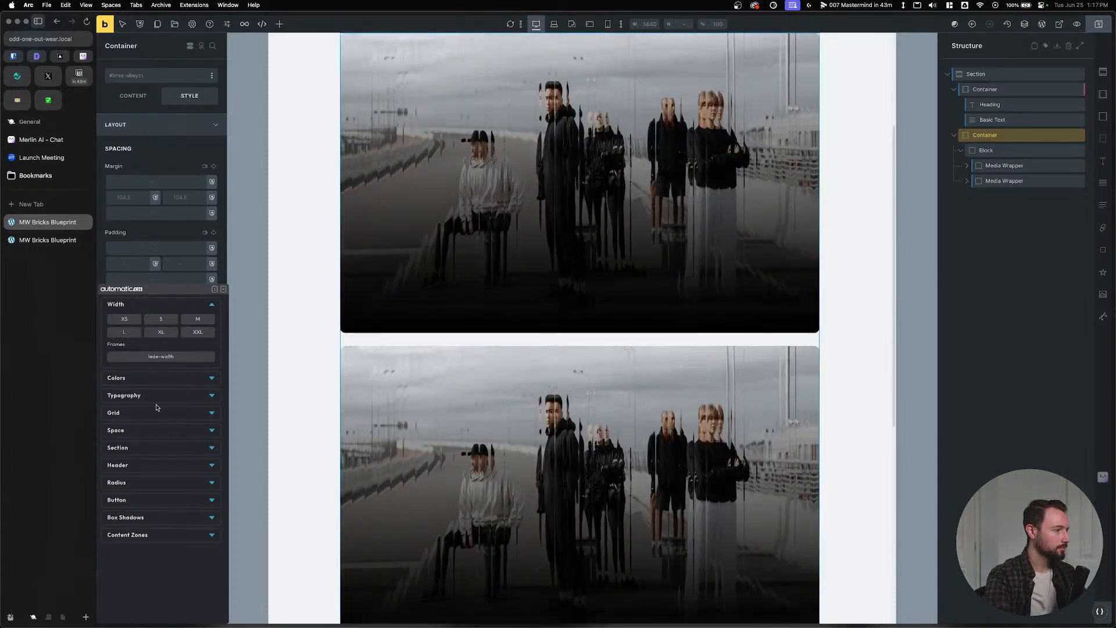
click(163, 453)
click(163, 452)
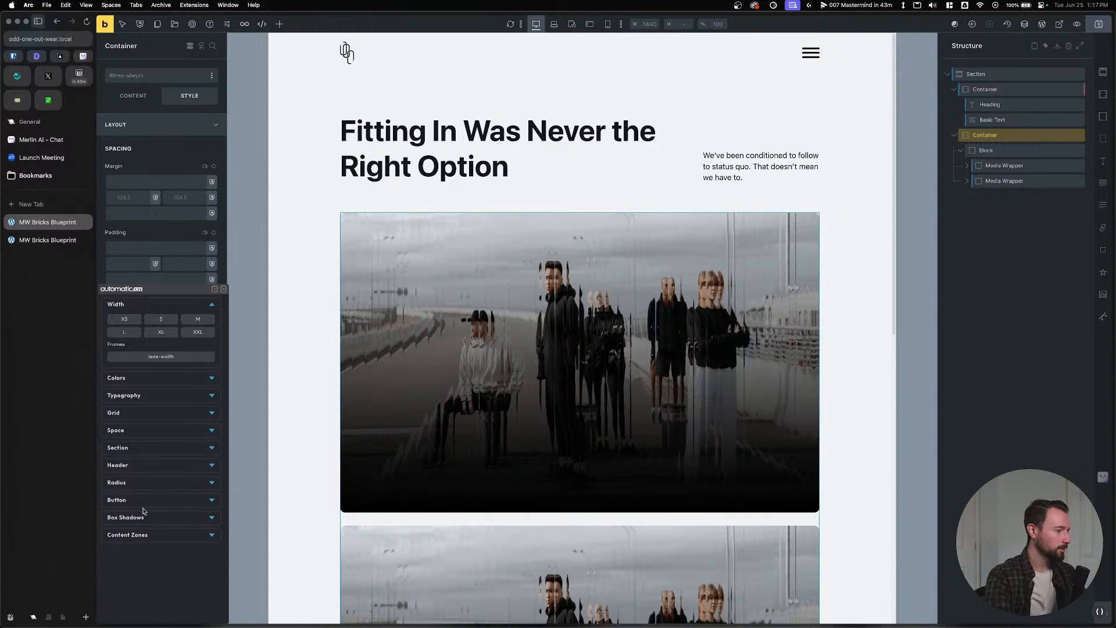
click(162, 538)
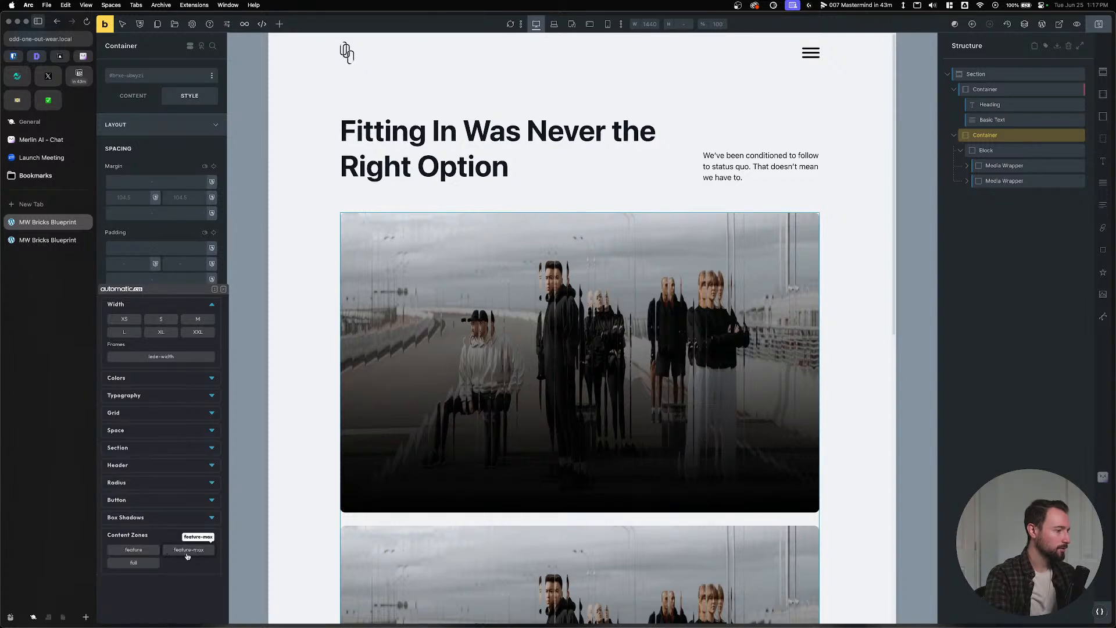
click(151, 563)
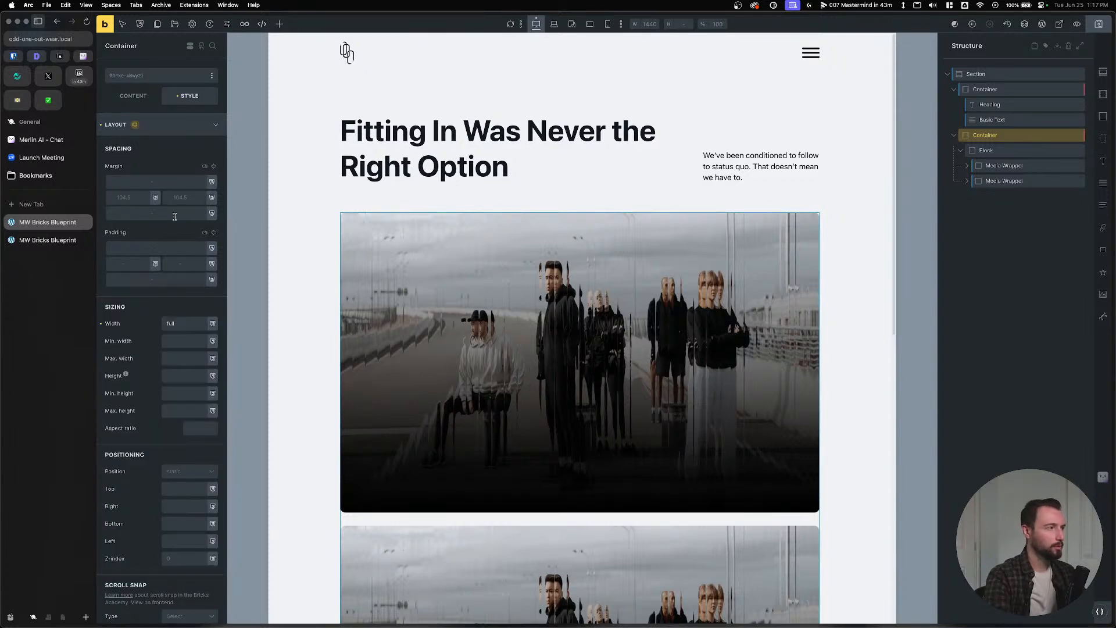
click(164, 125)
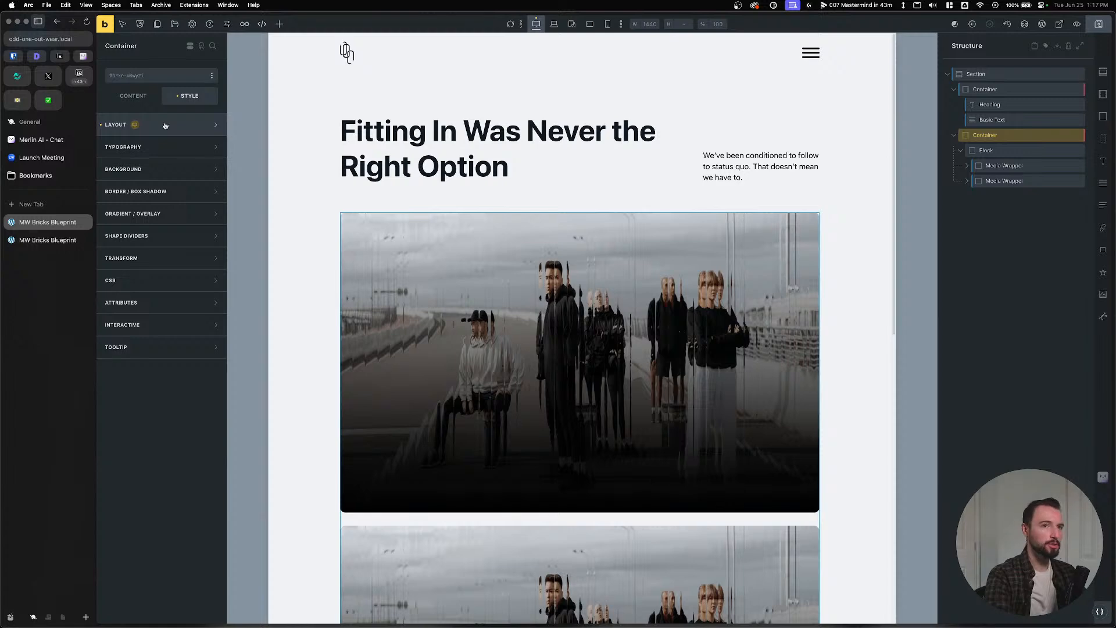
click(165, 125)
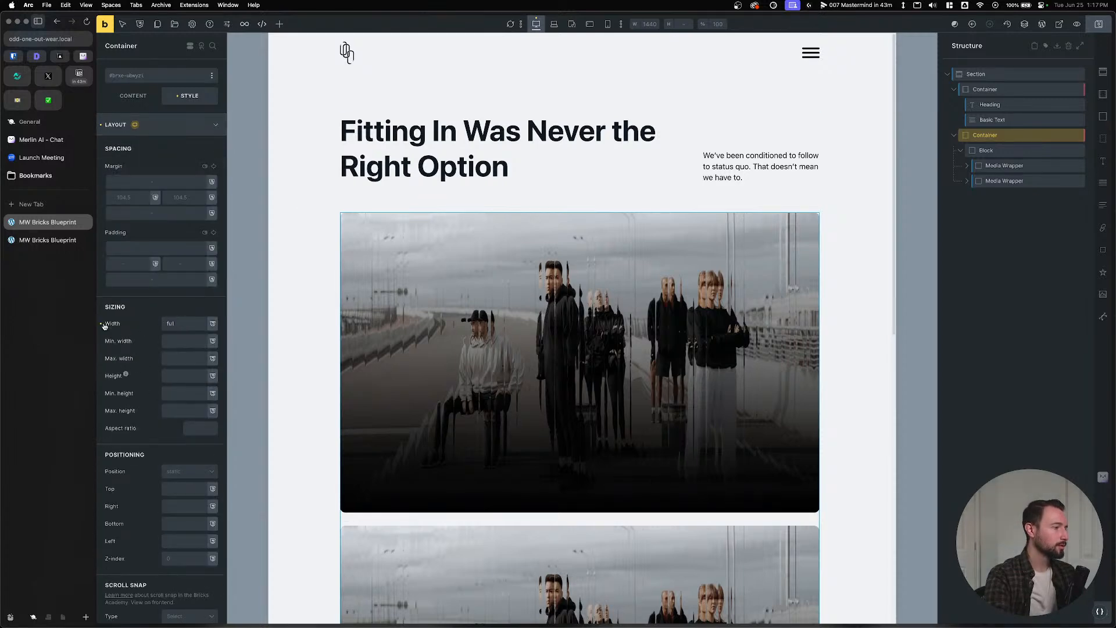
click(118, 98)
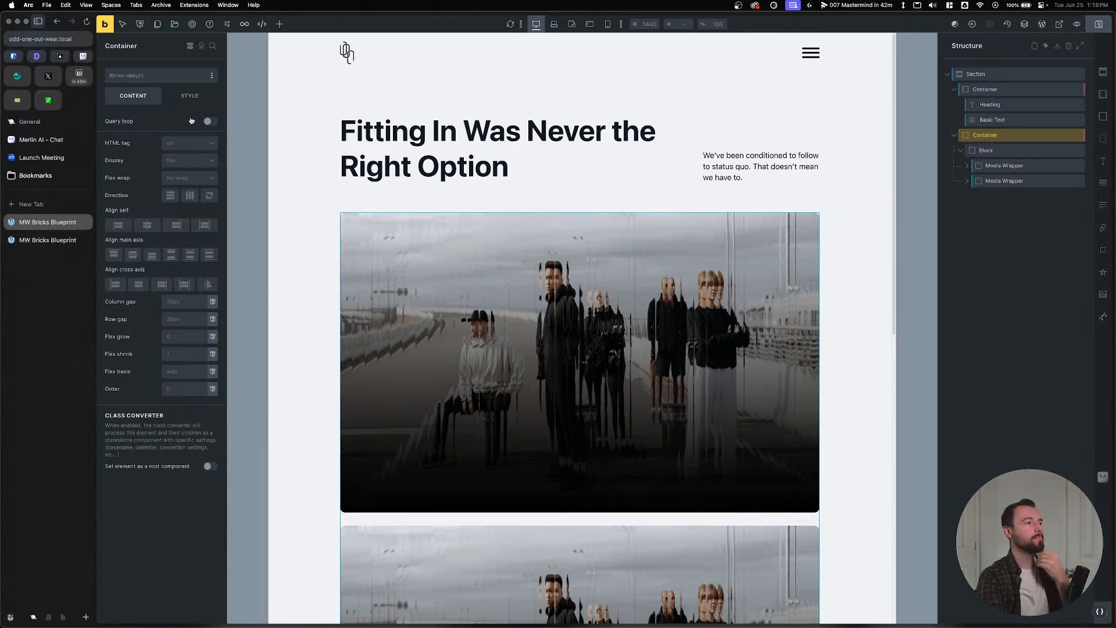
Add the breakout--full class to the Container, save, and open the live page.
click(169, 75)
text(breakout--full)
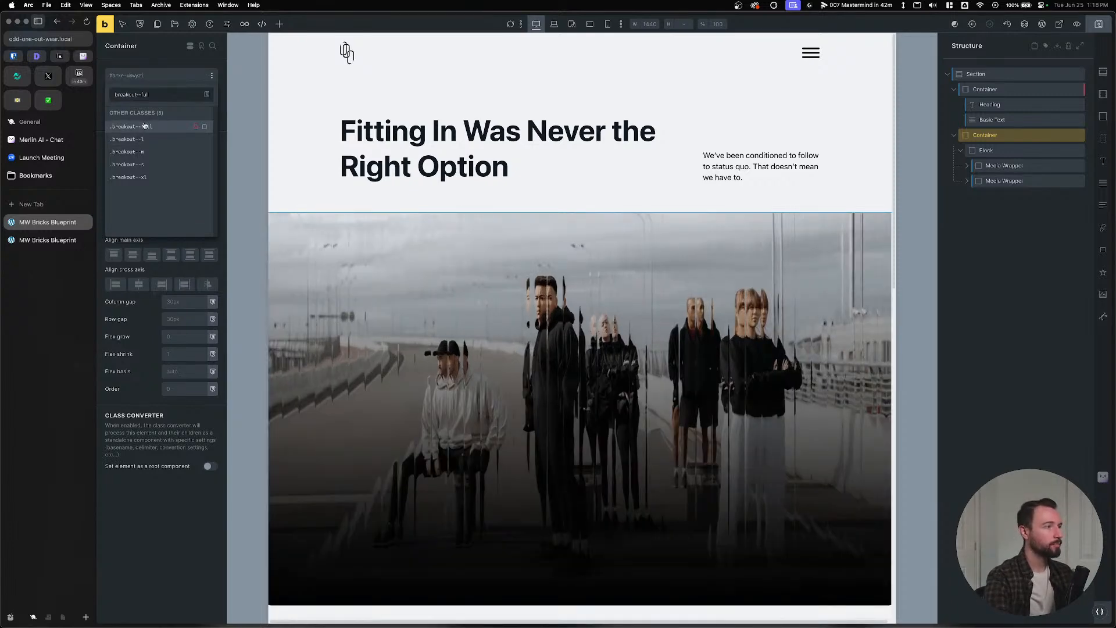
click(142, 126)
click(1099, 26)
click(48, 240)
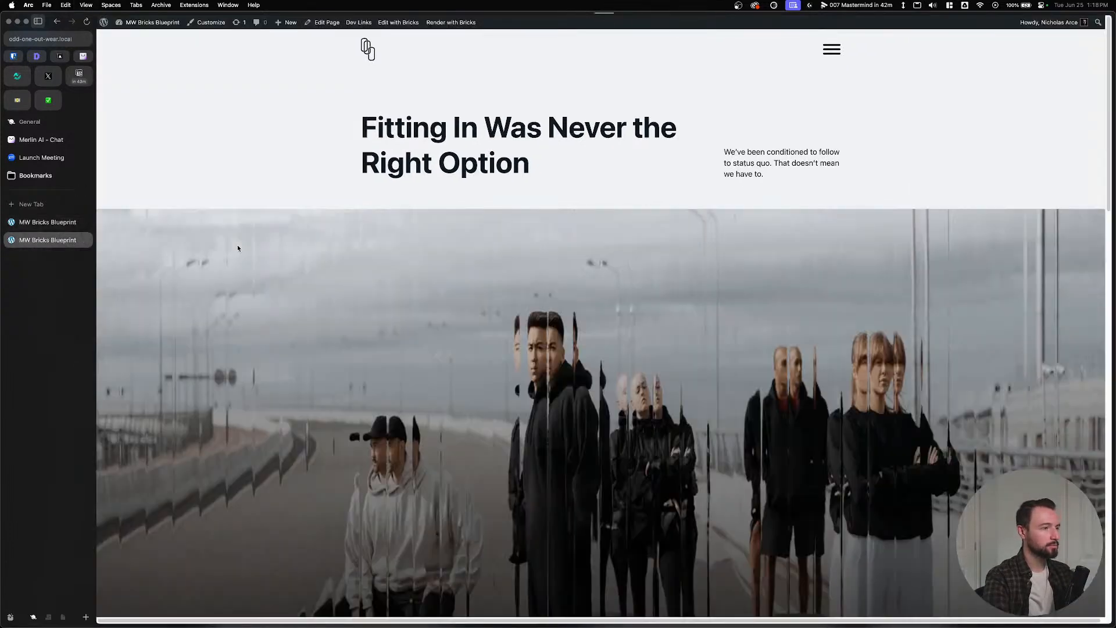
Inspect the hero's breakout--full div in DevTools and select its four .breakout--full declarations.
right_click(347, 265)
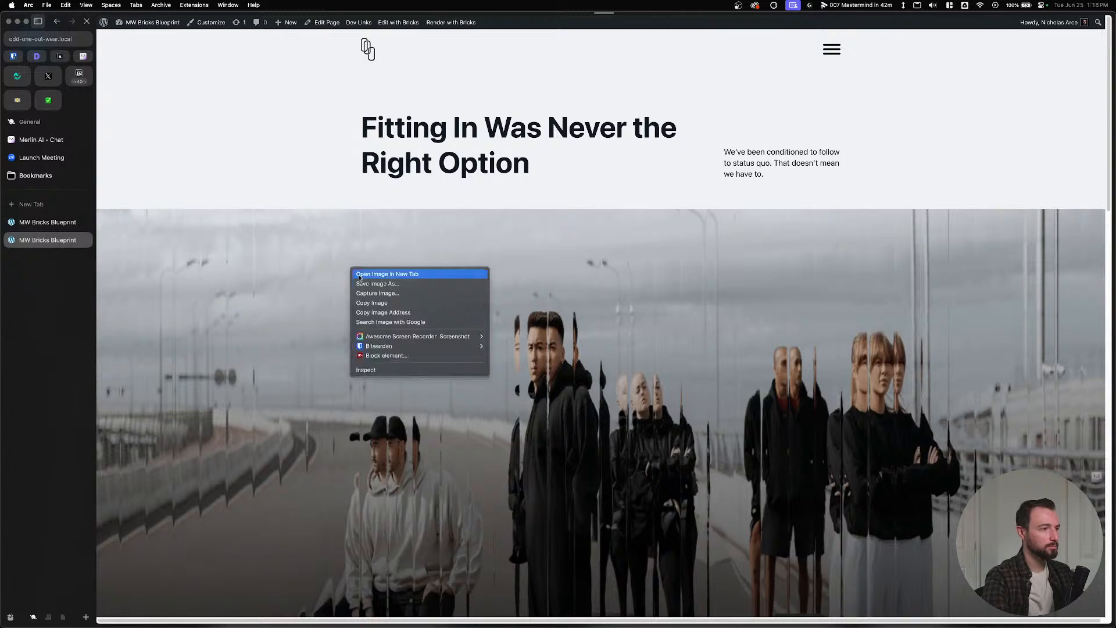
click(377, 372)
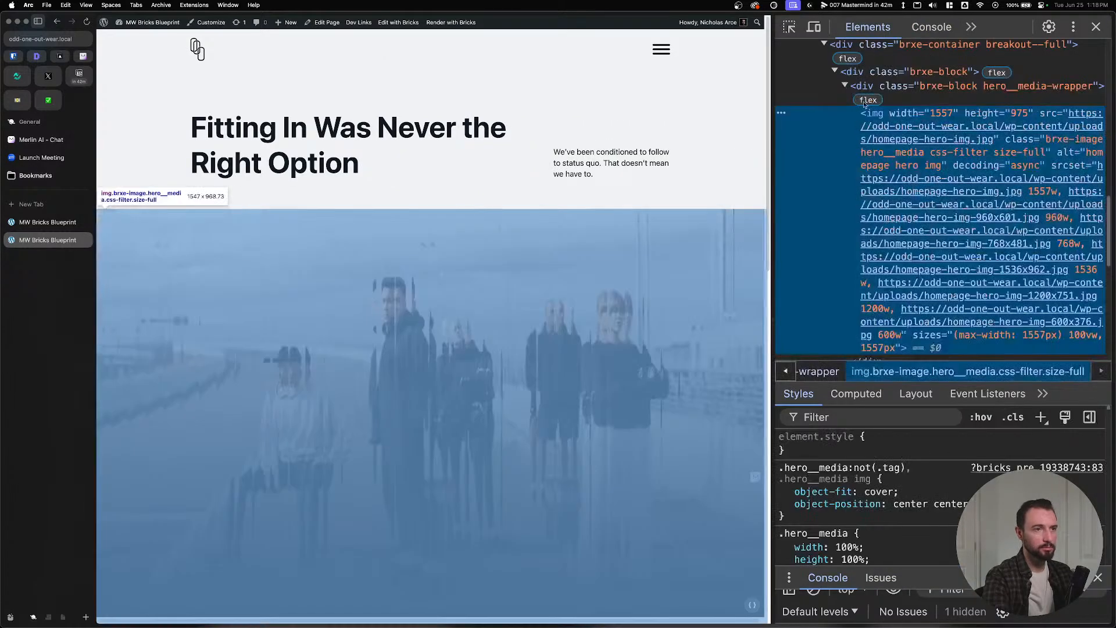
click(896, 89)
scroll(883, 128, up, 3)
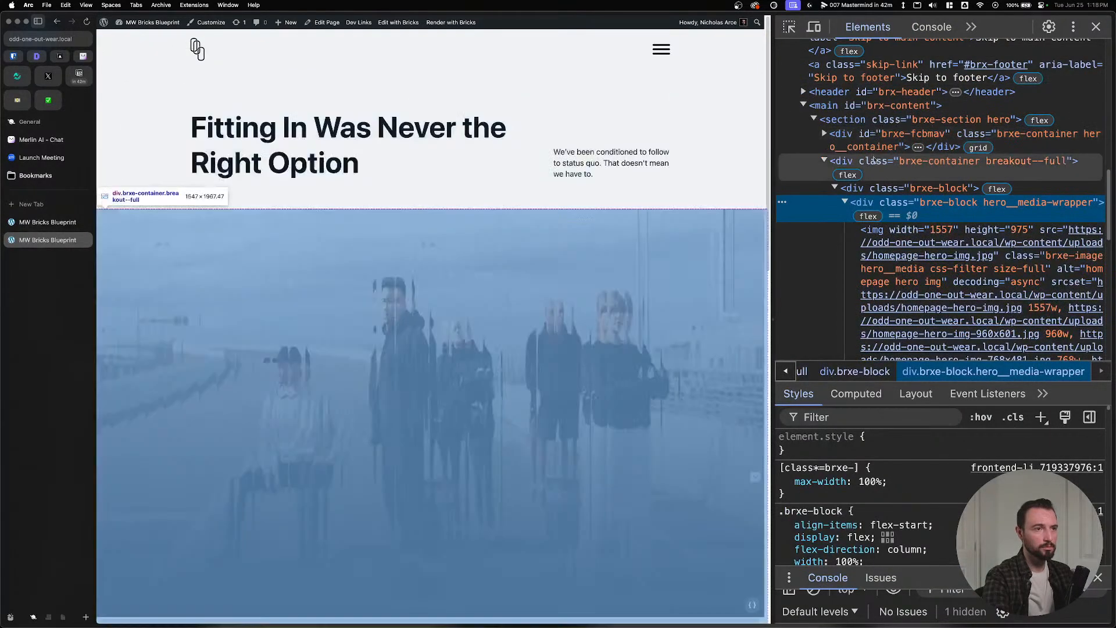
click(875, 161)
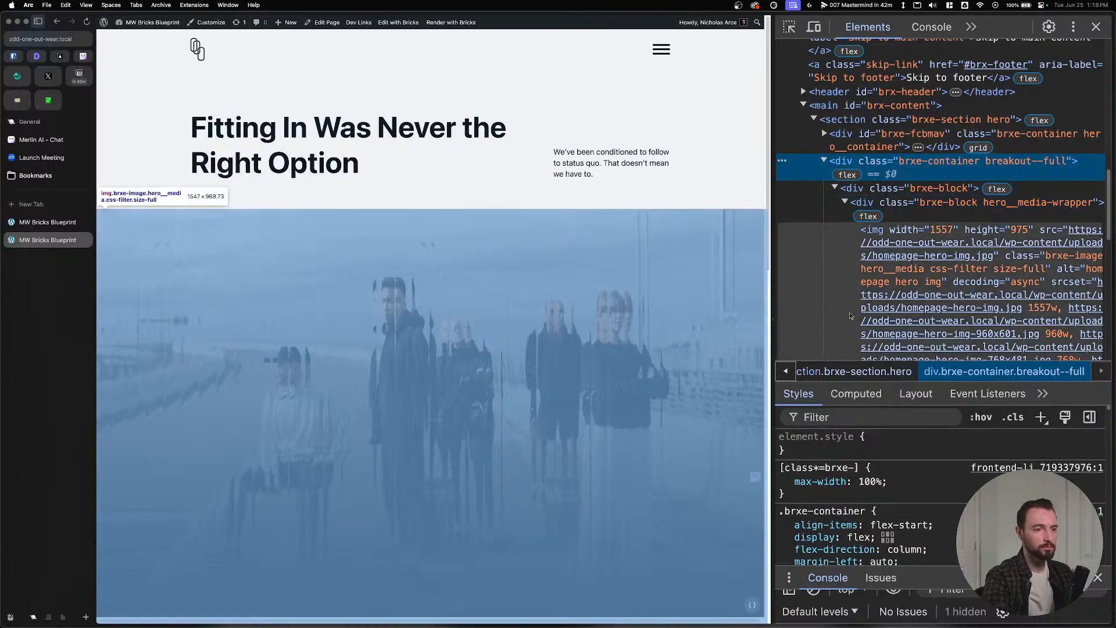
scroll(929, 461, down, 3)
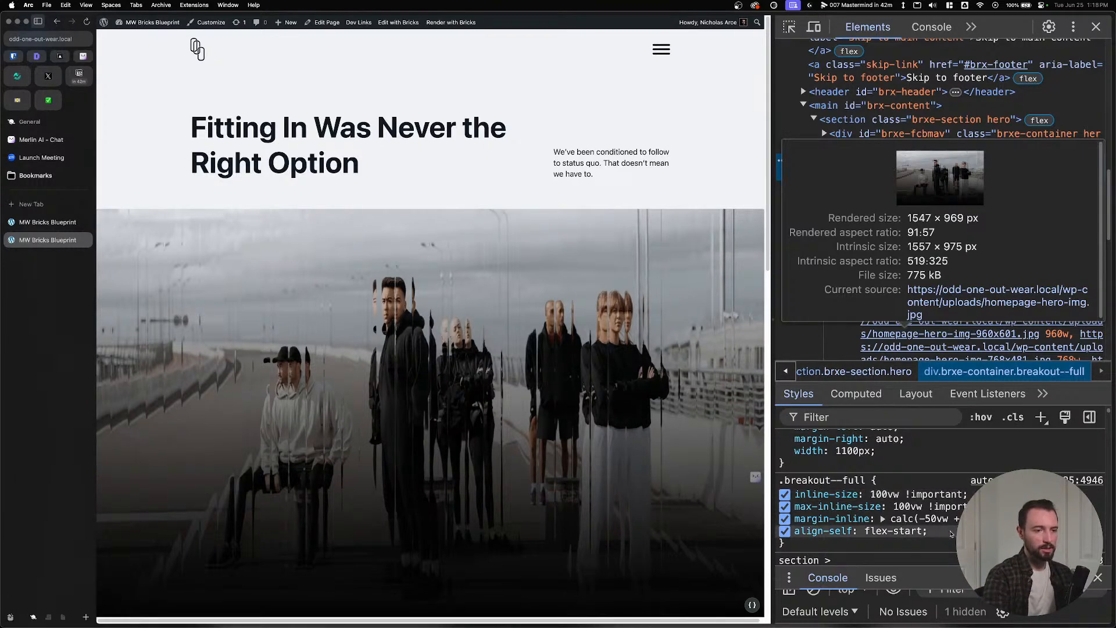
drag(951, 532, 800, 495)
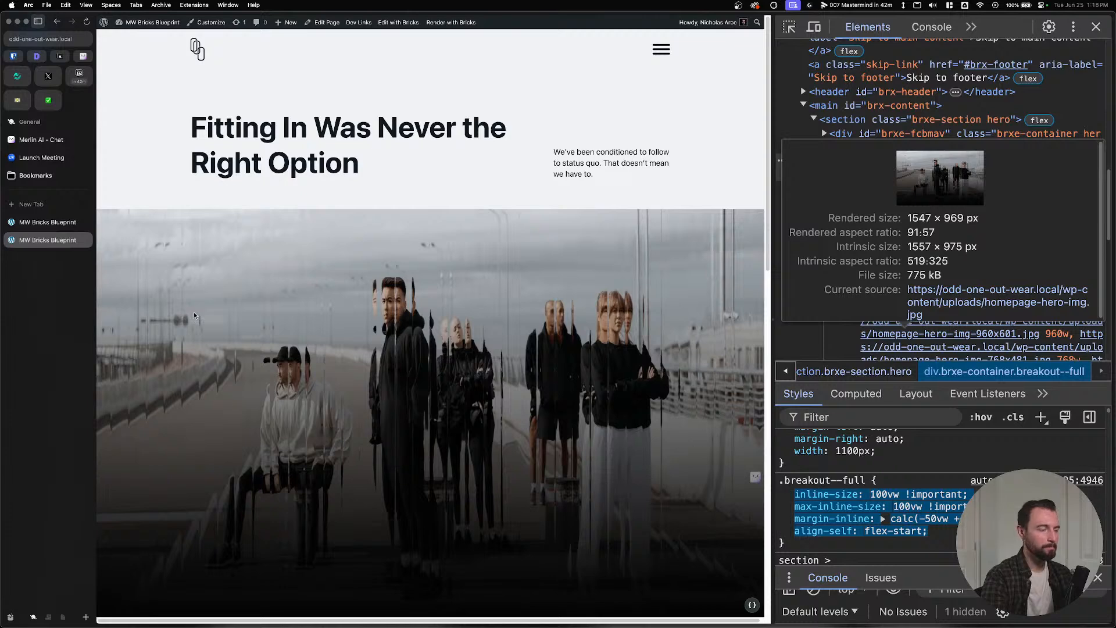
key(ctrl+Tab)
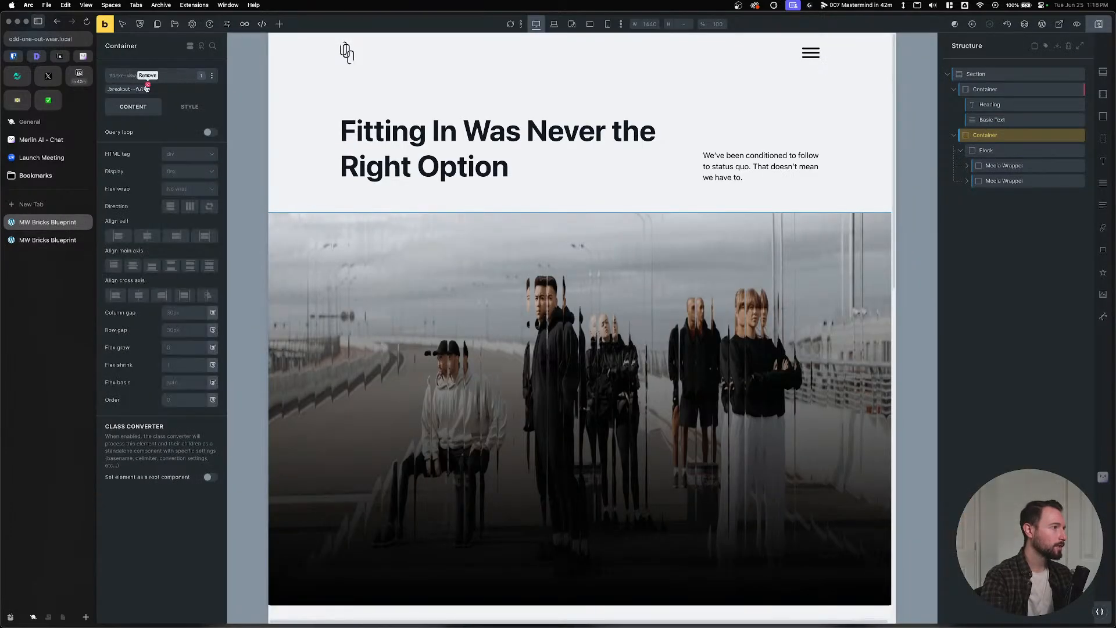
Replace the breakout--full class with a %root% custom CSS rule holding the pasted breakout declarations.
click(190, 76)
click(190, 96)
click(151, 121)
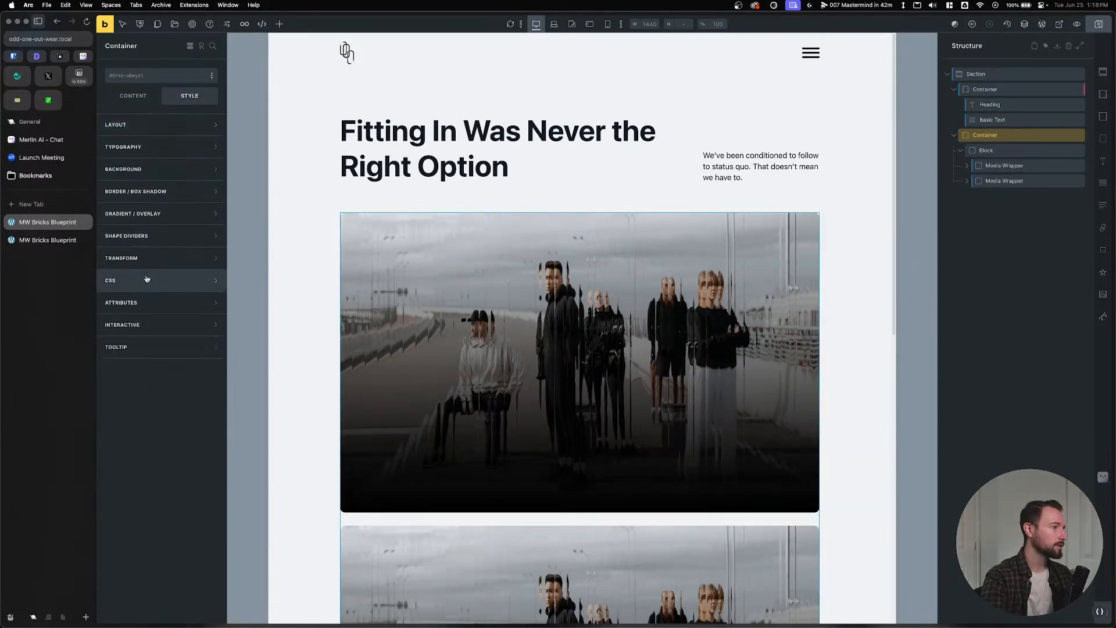
click(147, 279)
click(157, 425)
text(%root% {)
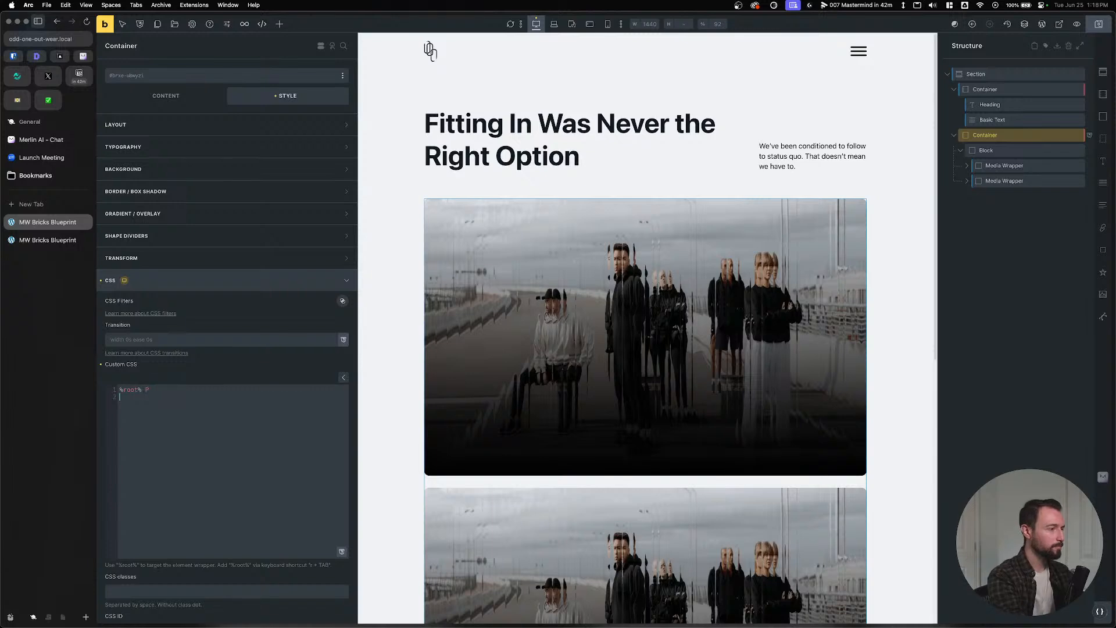
text(inline-size: 100vw !important;     max-inline-size: 100vw !important;     margin-inline: calc(-50vw + 50%) !important;     align-self: flex-start;)
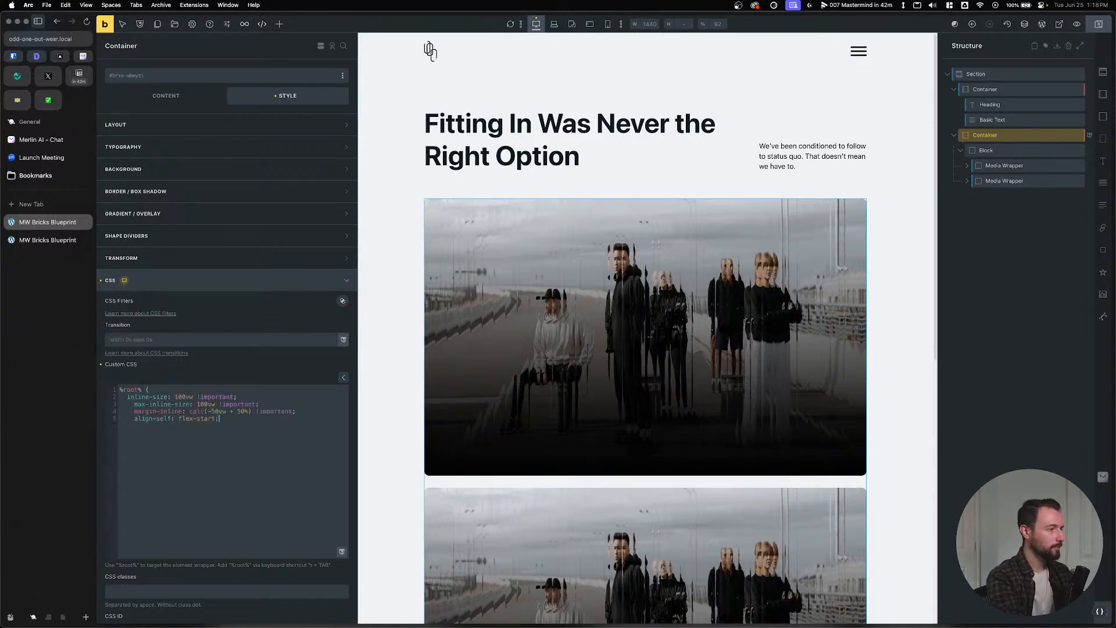
text(})
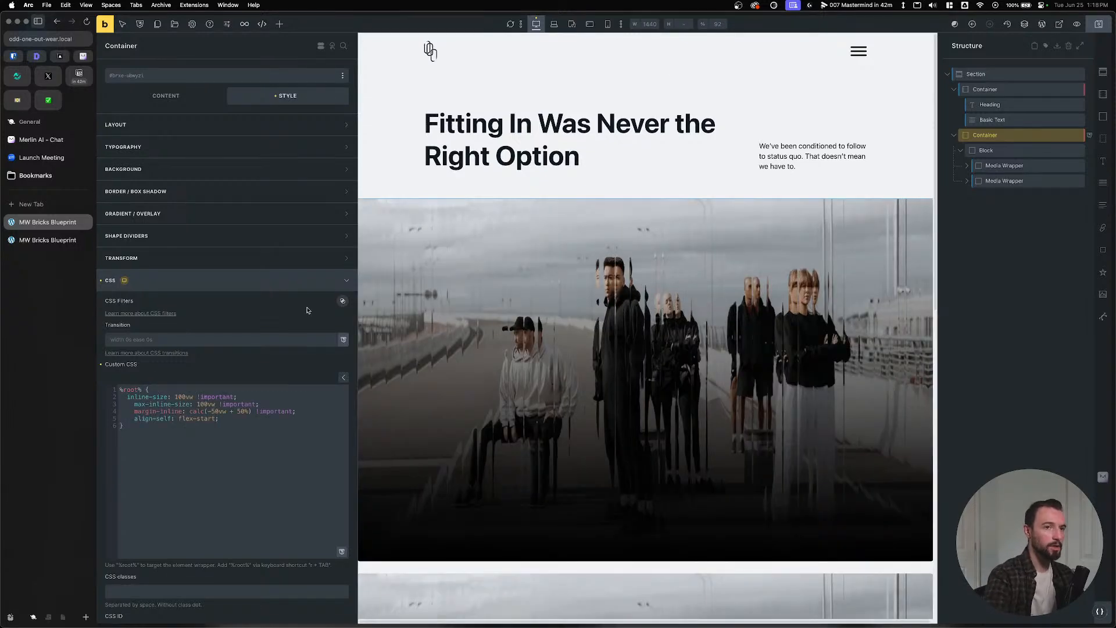
Set the Block's Sizing width to var(--content-width).
click(1022, 149)
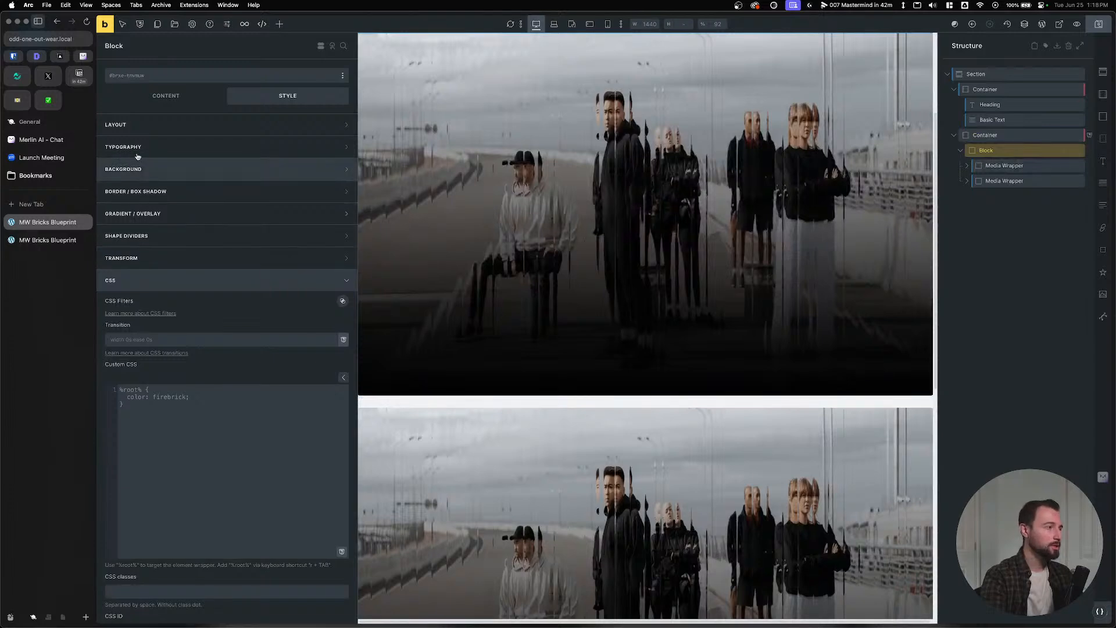
click(188, 97)
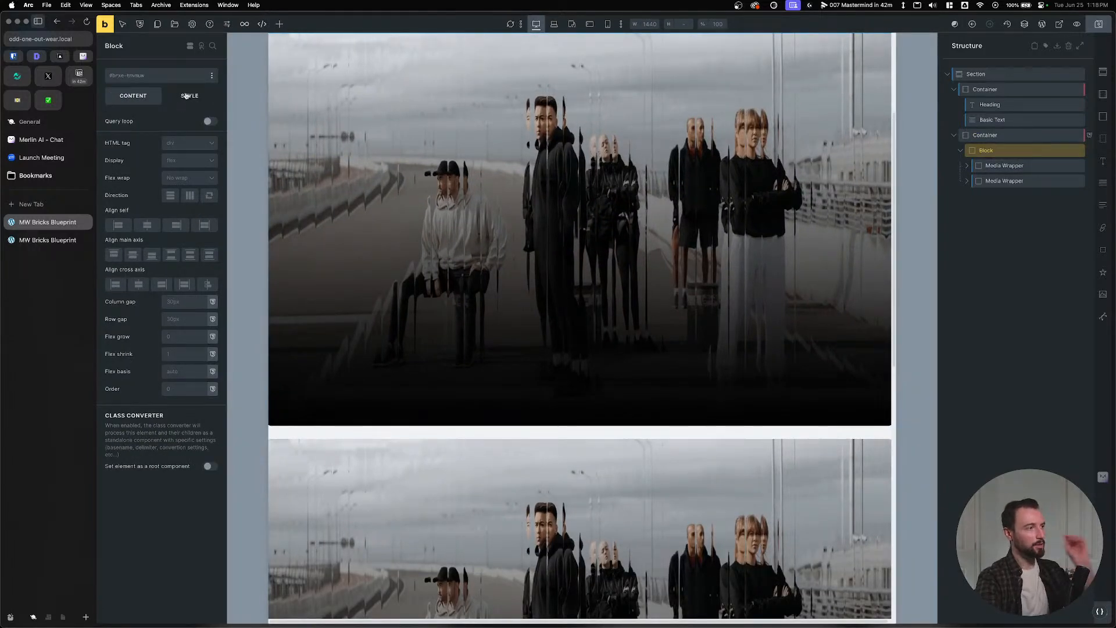
click(188, 97)
click(177, 324)
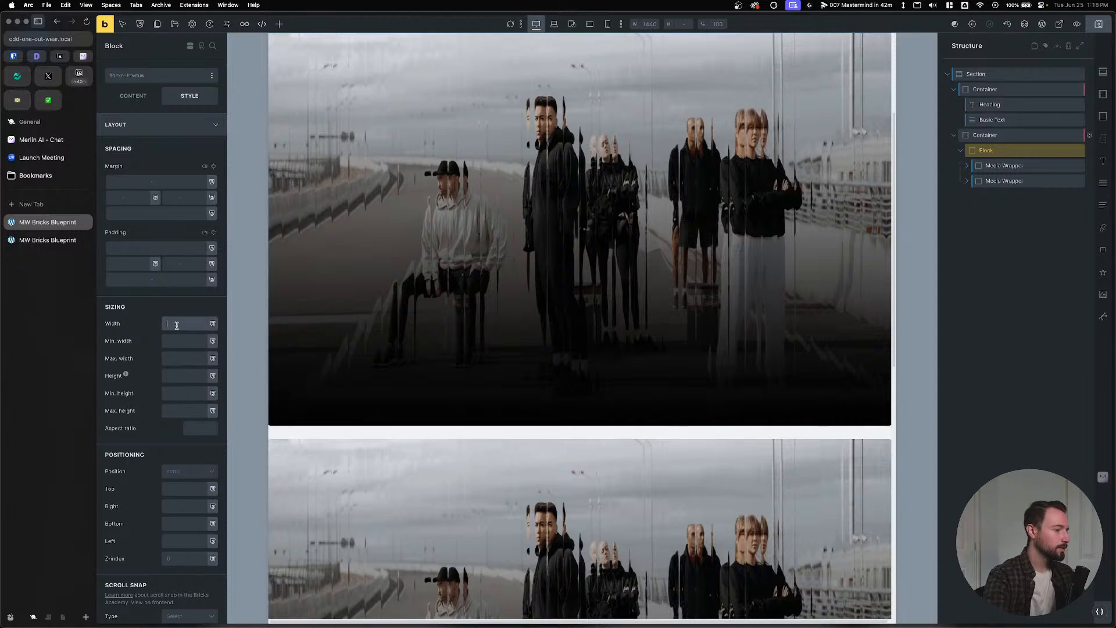
text(1-conten)
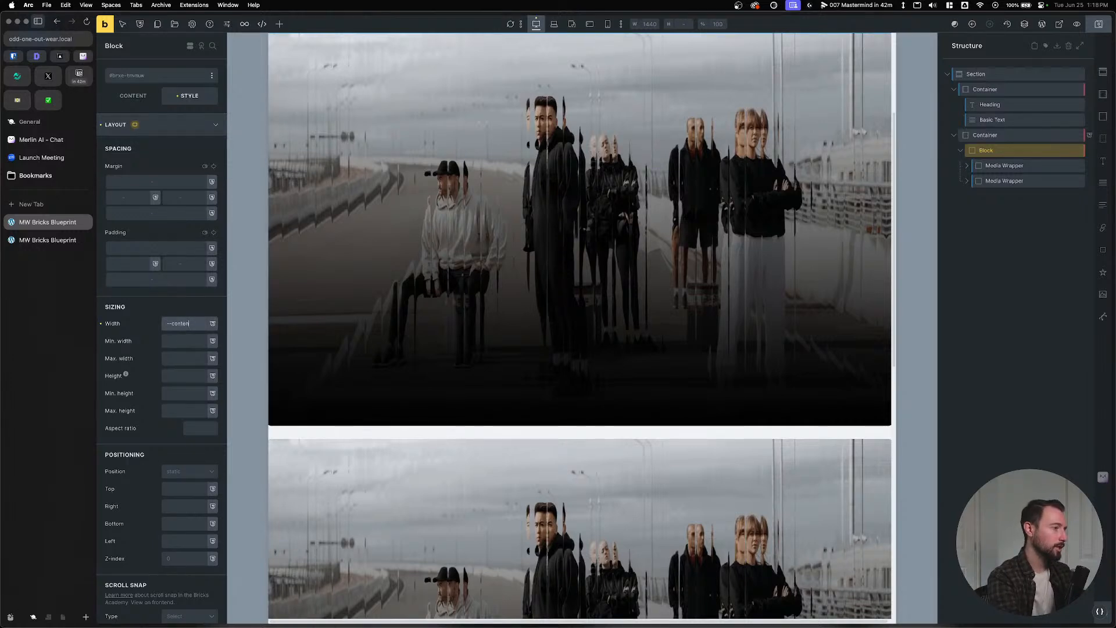
text(t-width)
key(Return)
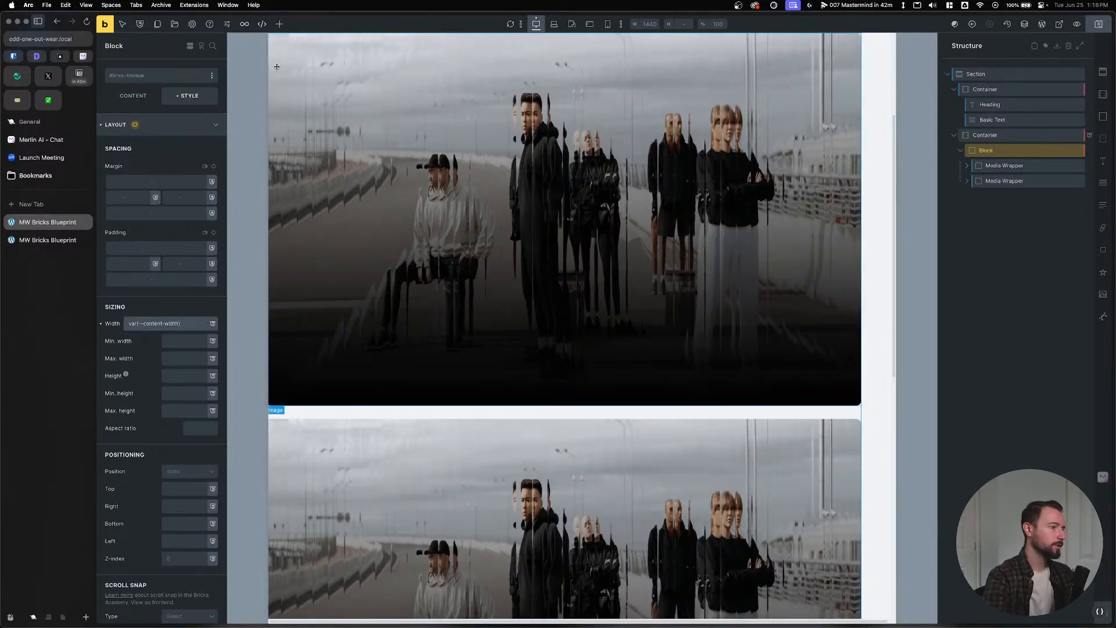
scroll(451, 197, up, 3)
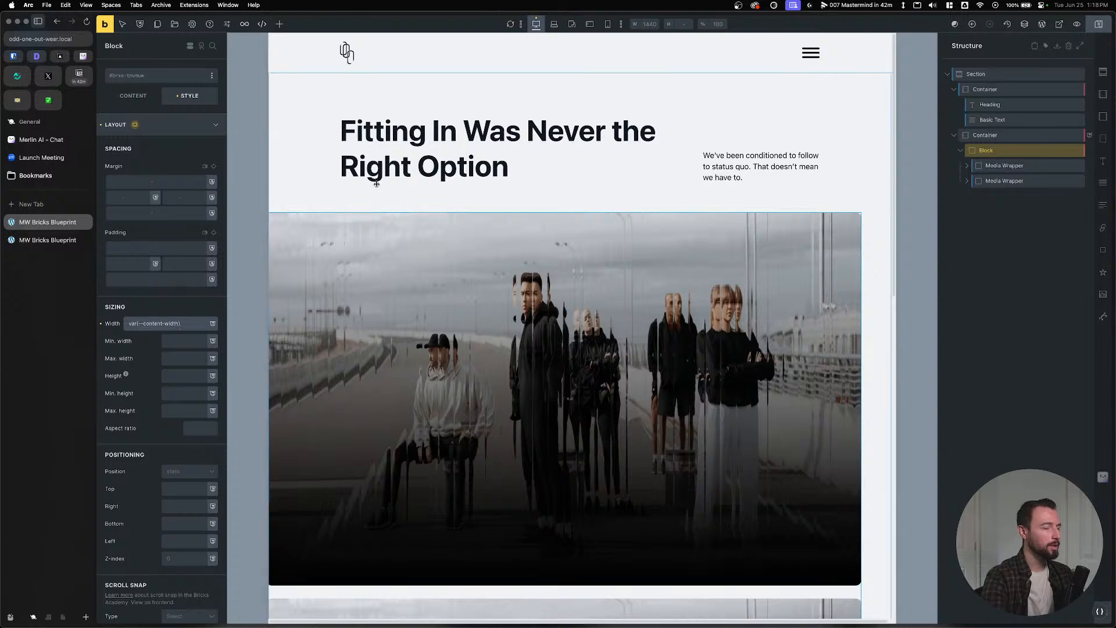
Set the parent Container's cross-axis alignment to center.
click(990, 135)
click(133, 96)
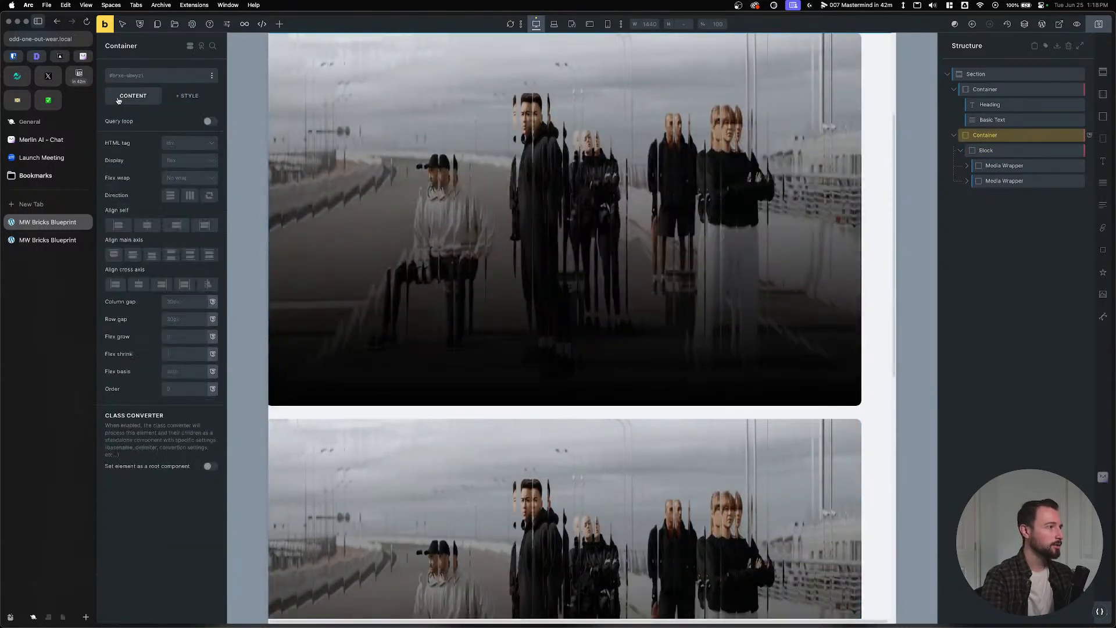
click(138, 283)
scroll(462, 309, up, 3)
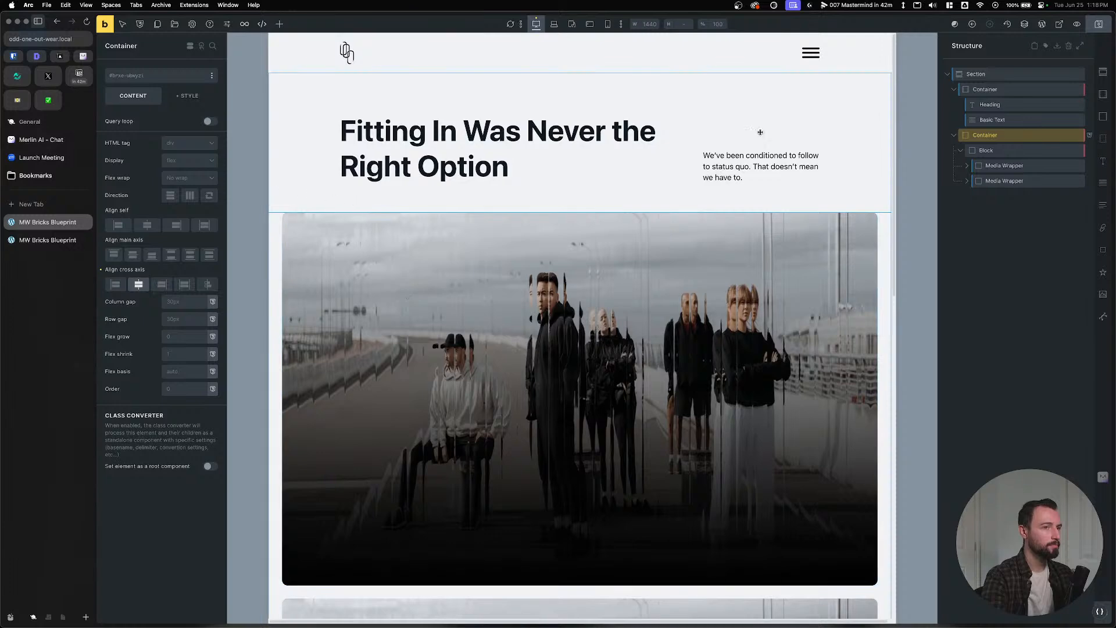
Reapply var(--content-width) as the Block's width, leaving max-width empty.
click(1023, 150)
click(193, 95)
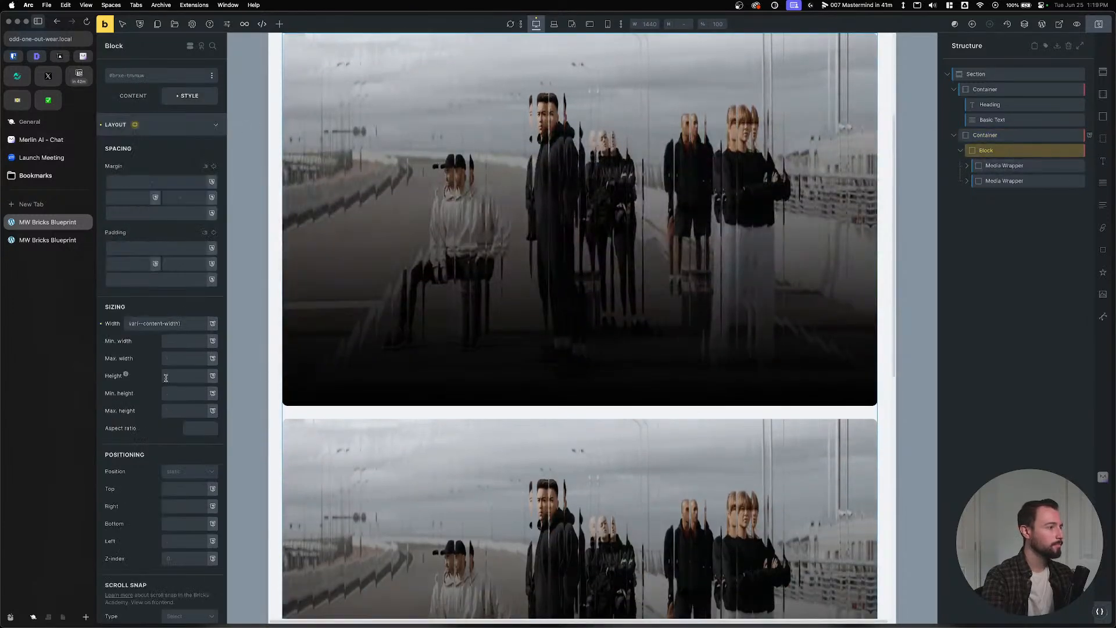
click(197, 323)
text(var(--content-width))
click(188, 359)
text(var(--content-width))
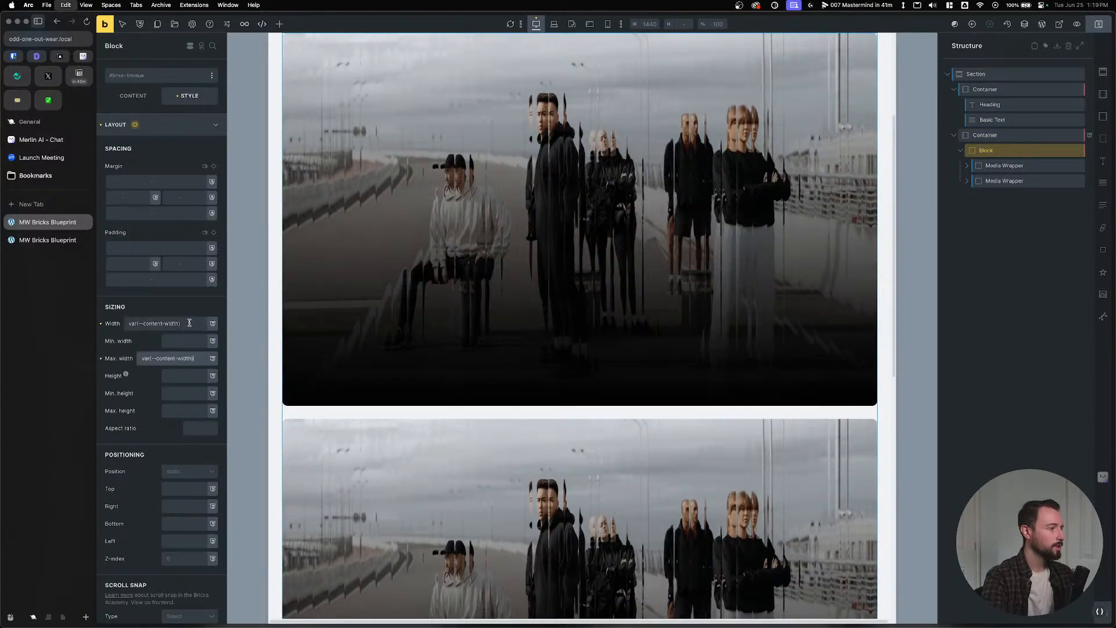
click(101, 323)
click(101, 359)
click(180, 324)
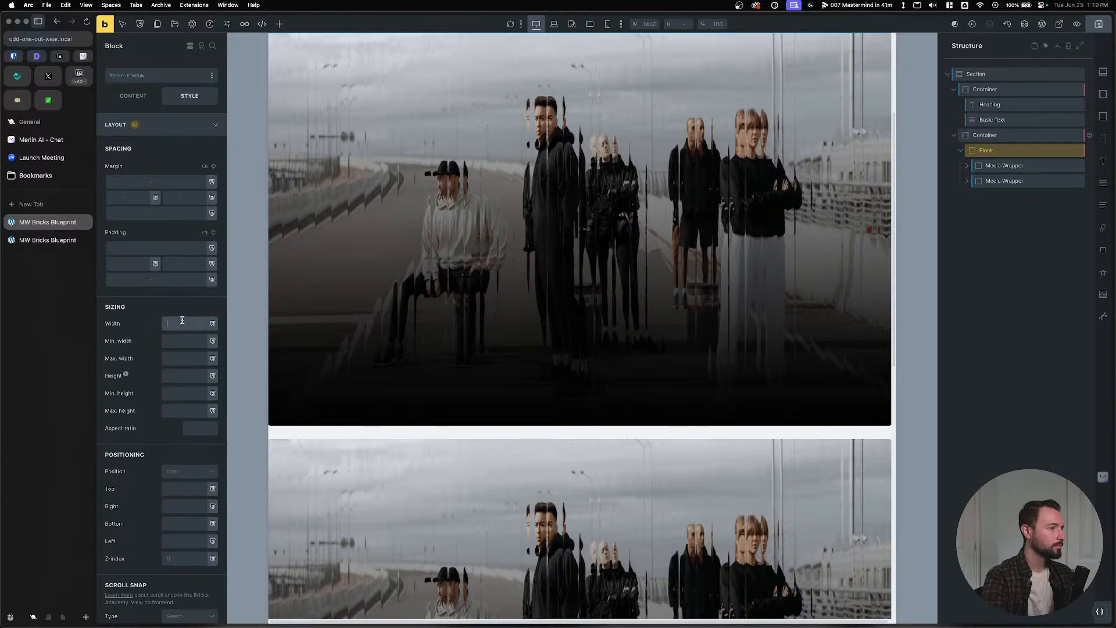
text(var(--content-width))
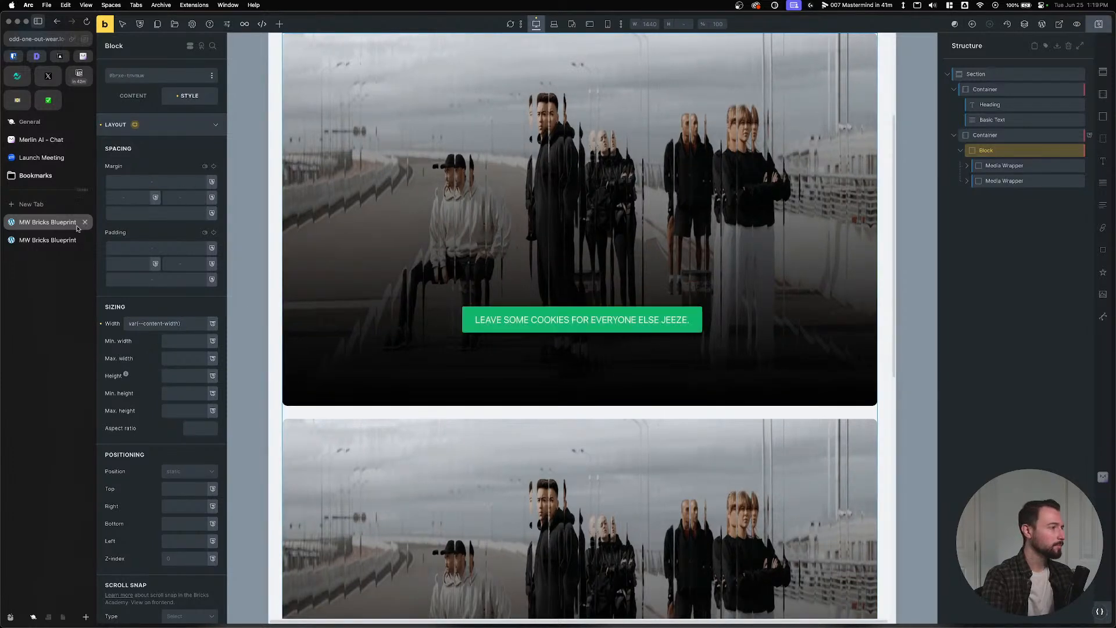
Reload the live page and inspect the header container and the hero image's parent block.
click(55, 239)
key(super+r)
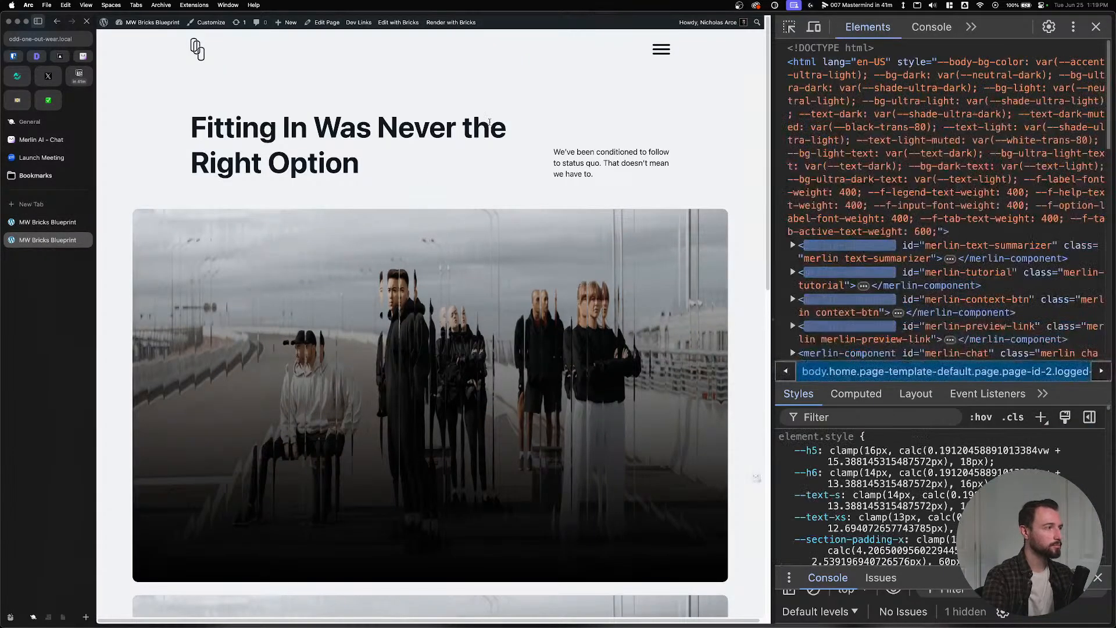
key(super+shift+c)
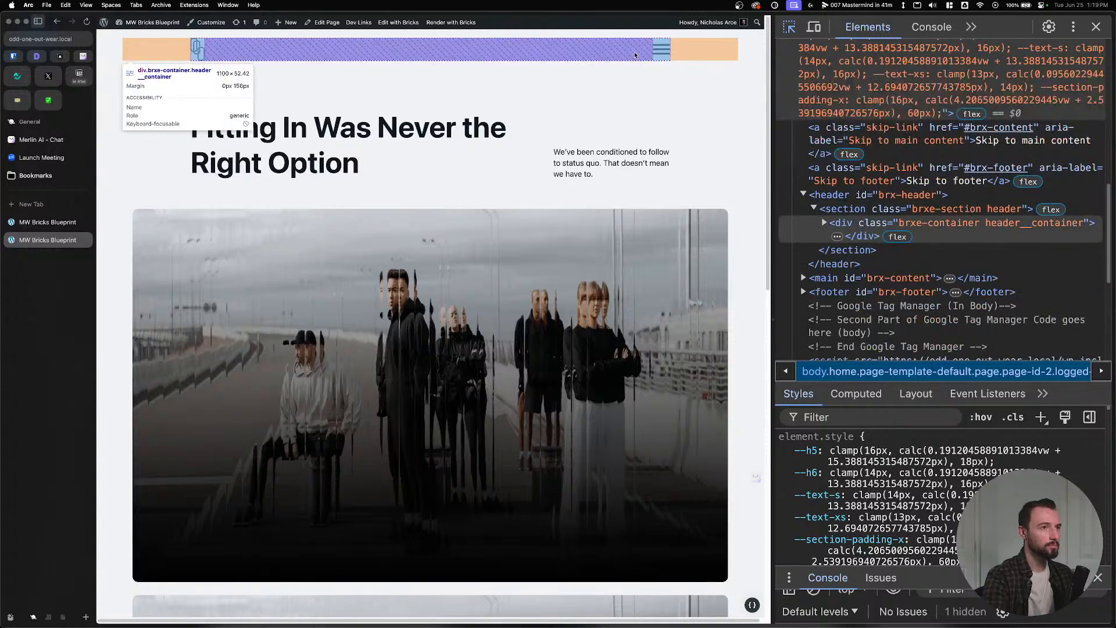
click(624, 54)
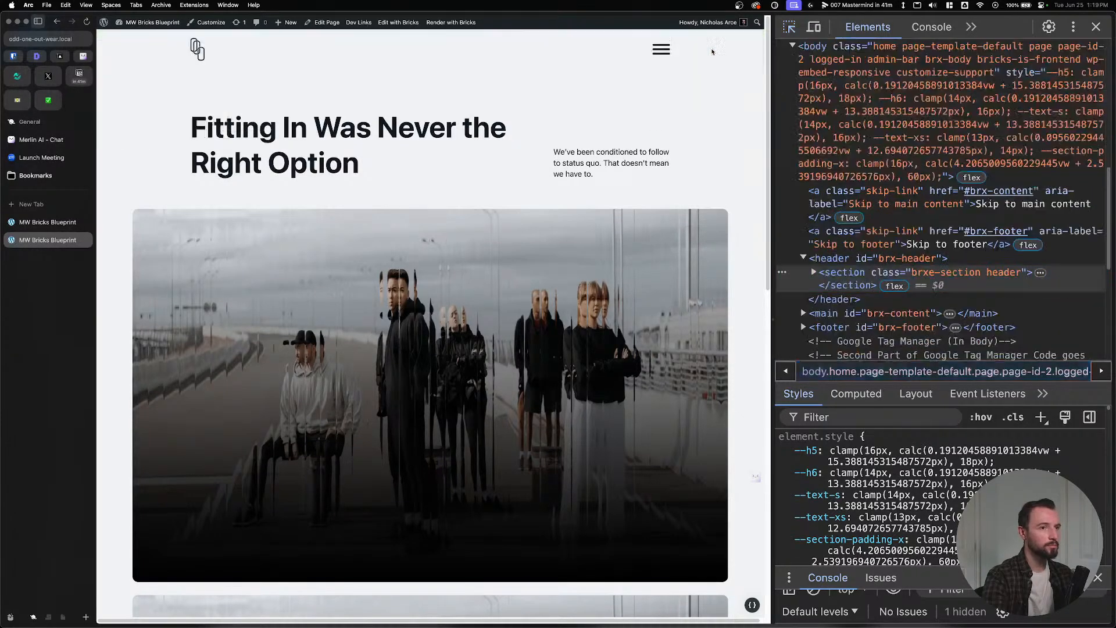
click(812, 272)
click(813, 272)
click(863, 287)
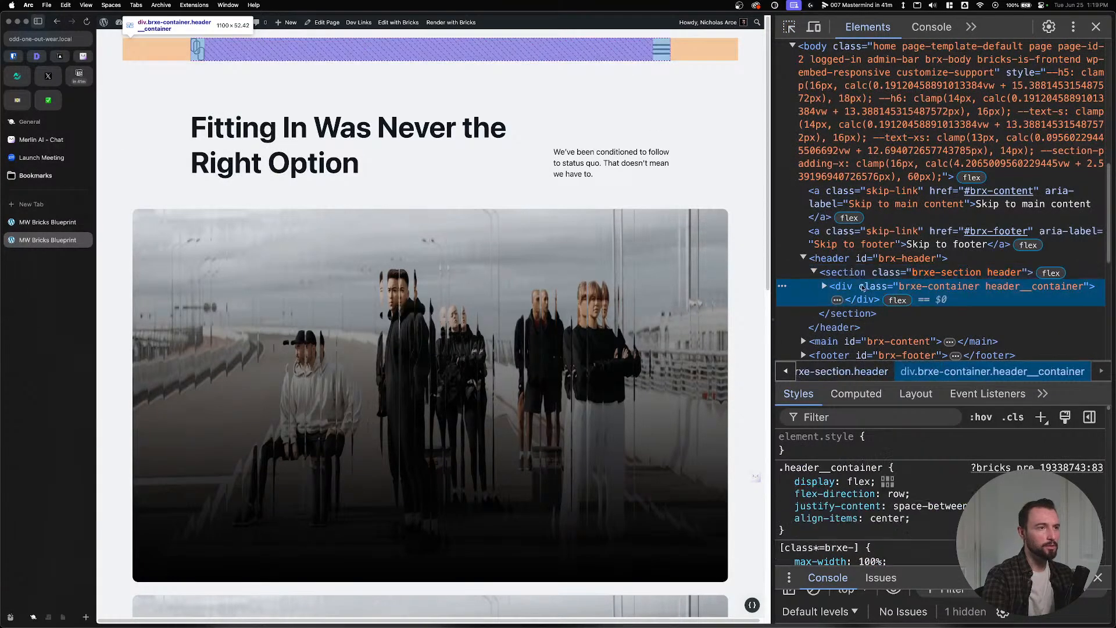
scroll(872, 494, down, 5)
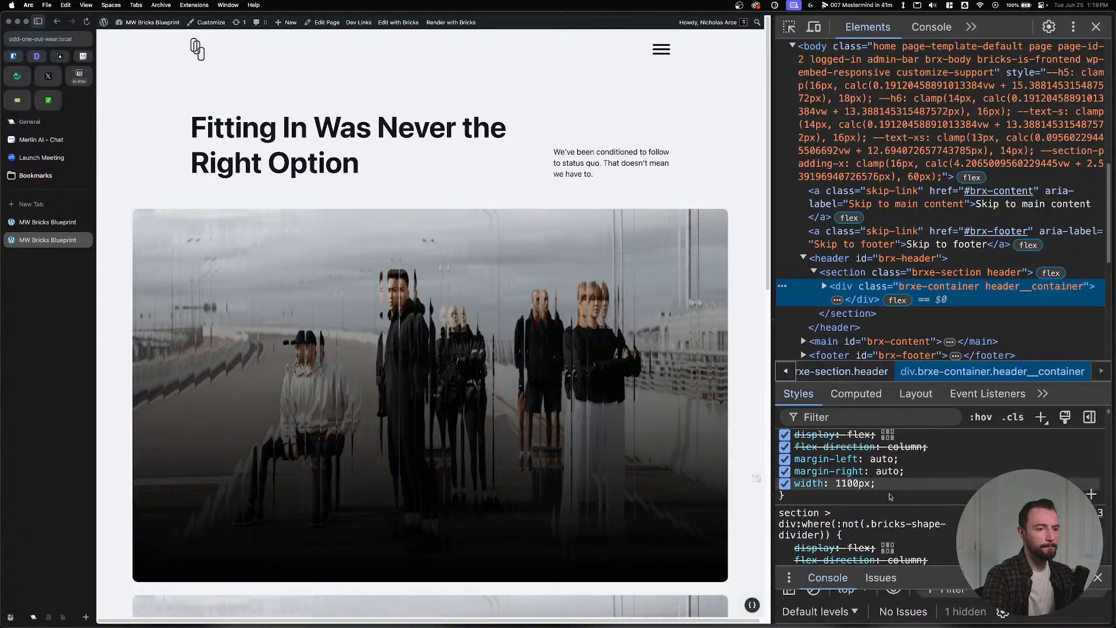
click(789, 27)
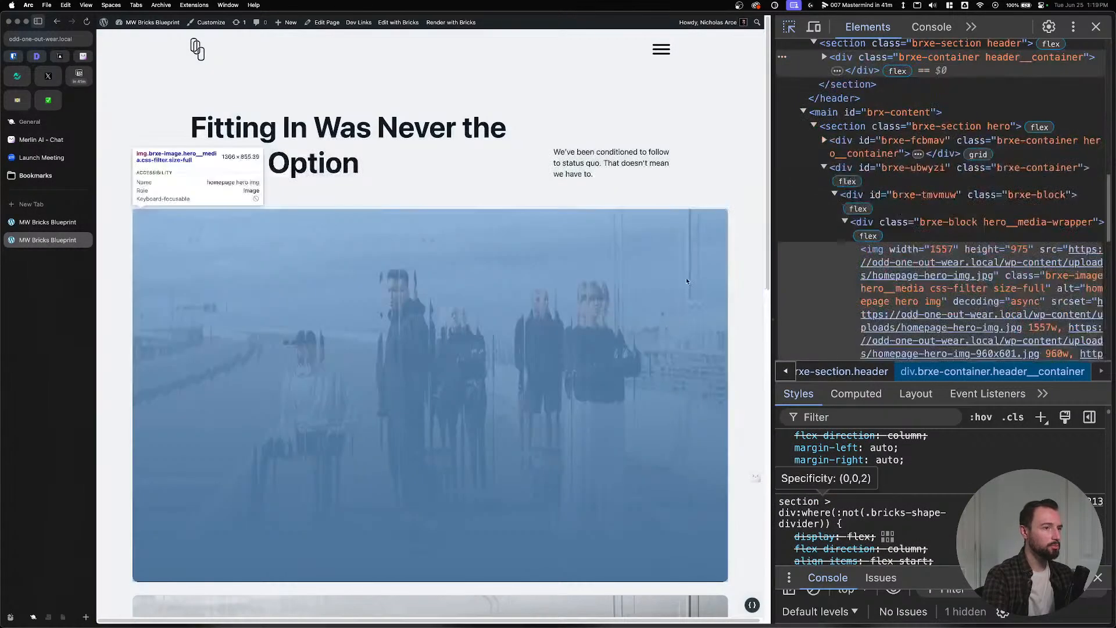
click(686, 277)
click(908, 239)
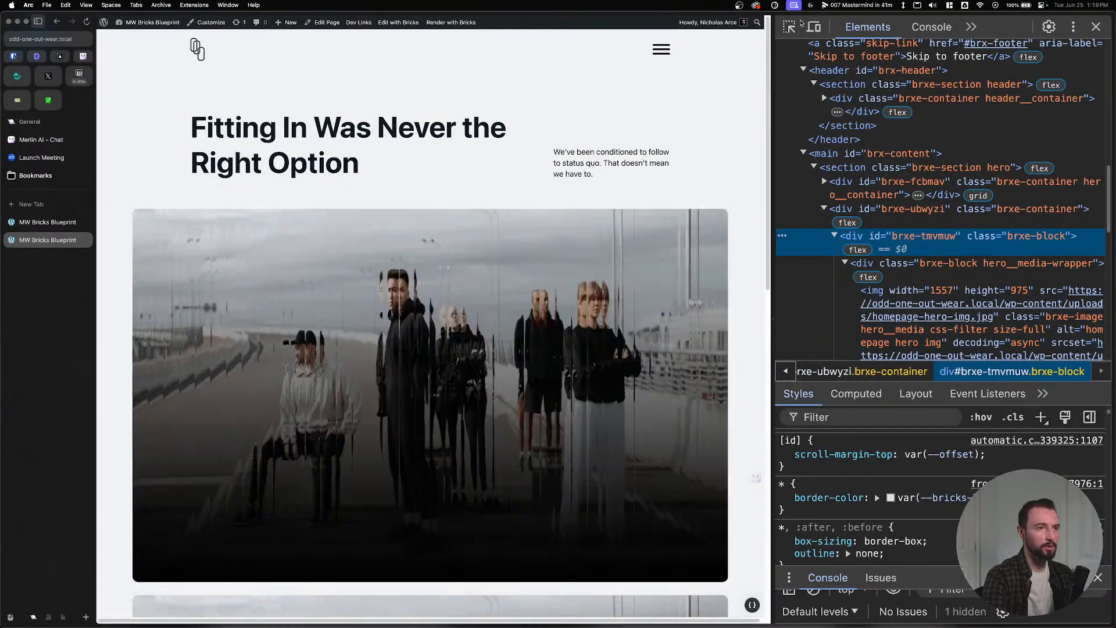
Filter the header container's styles by 'width' to find the default 1100px, then close DevTools.
click(789, 27)
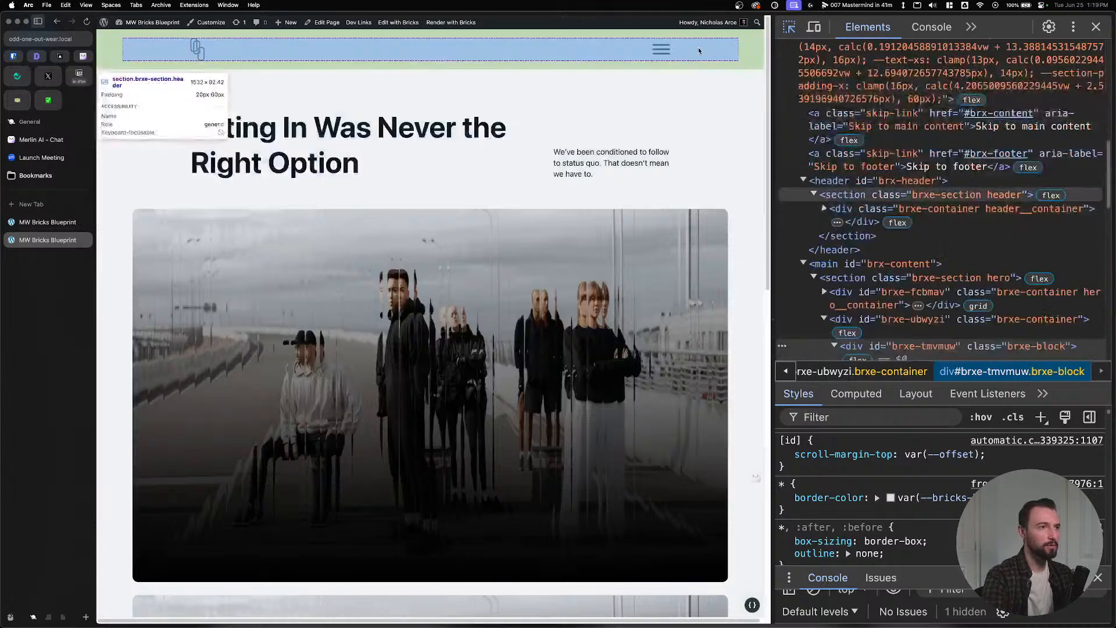
click(623, 53)
scroll(879, 475, down, 3)
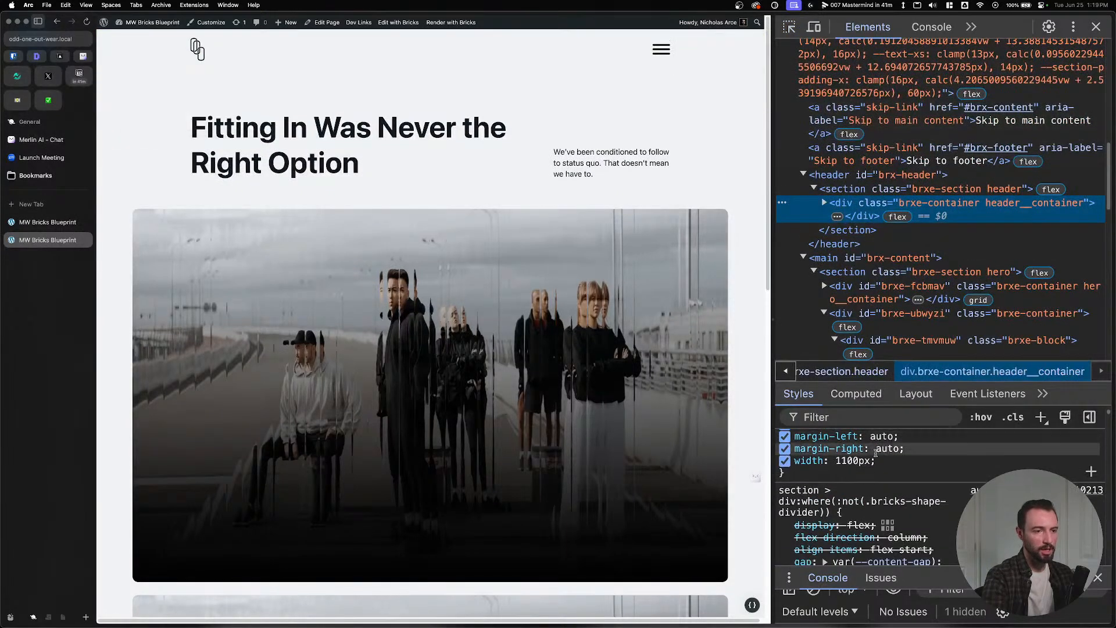
scroll(879, 475, down, 5)
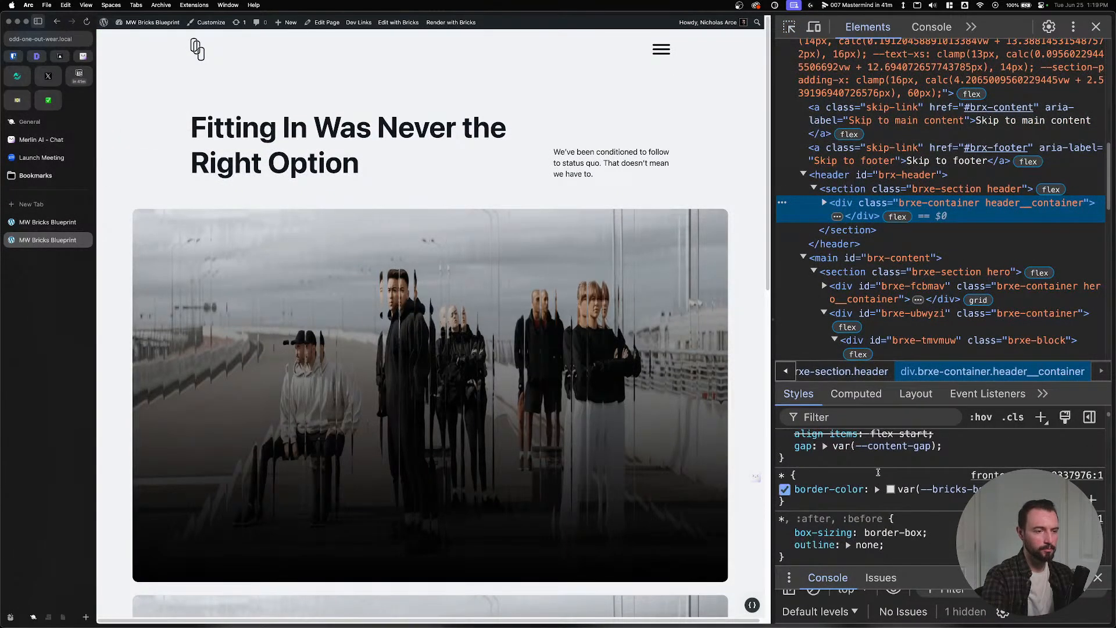
scroll(878, 471, down, 10)
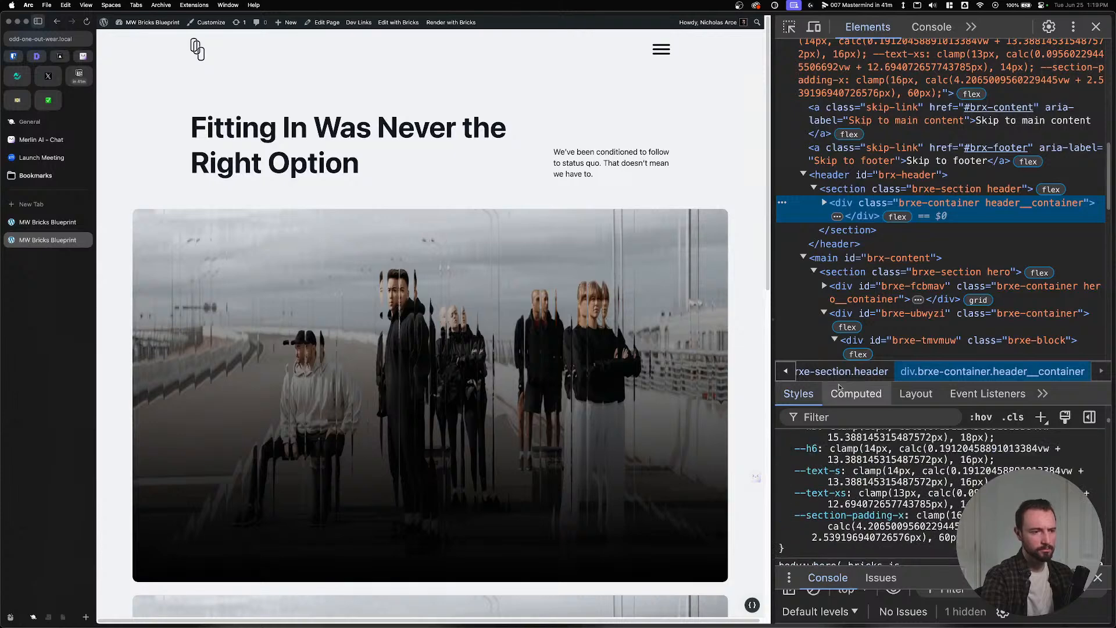
click(843, 416)
text(width)
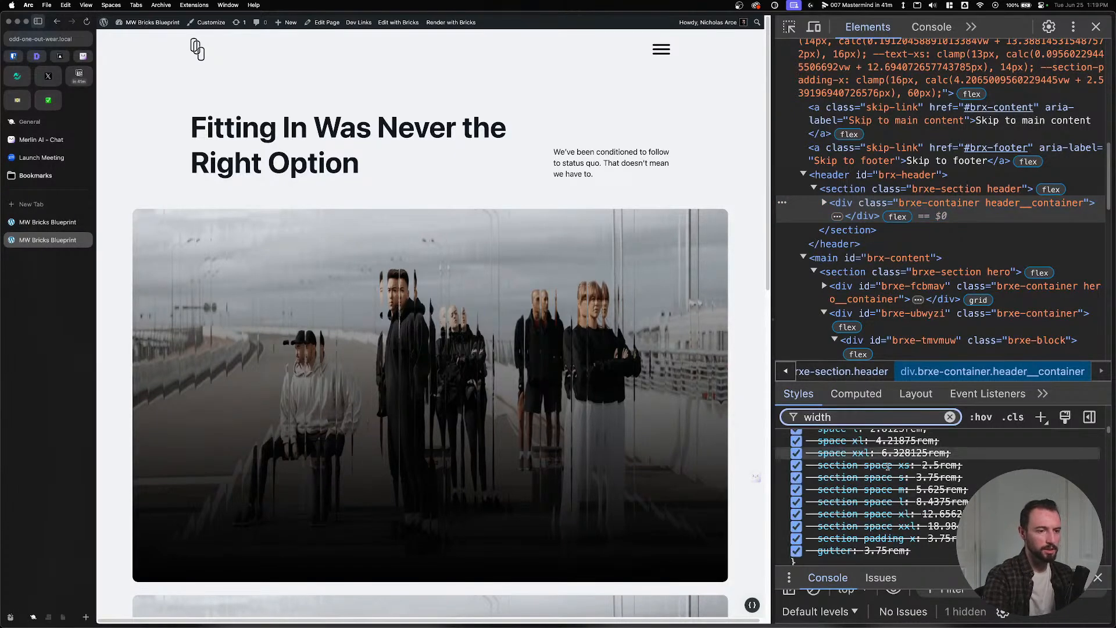
scroll(825, 456, down, 1)
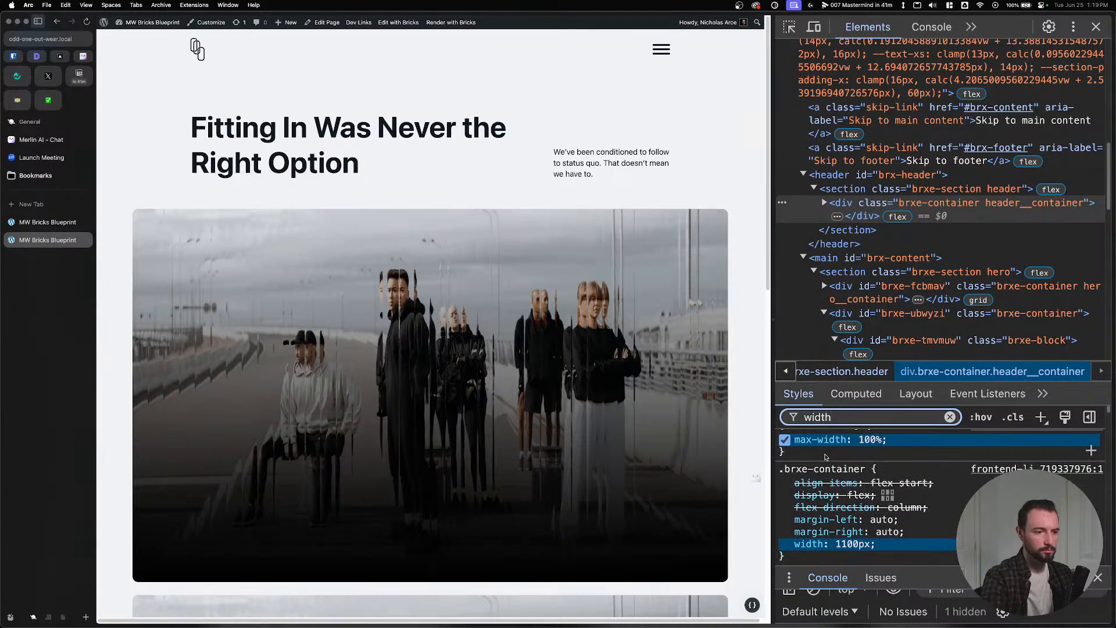
scroll(825, 458, down, 1)
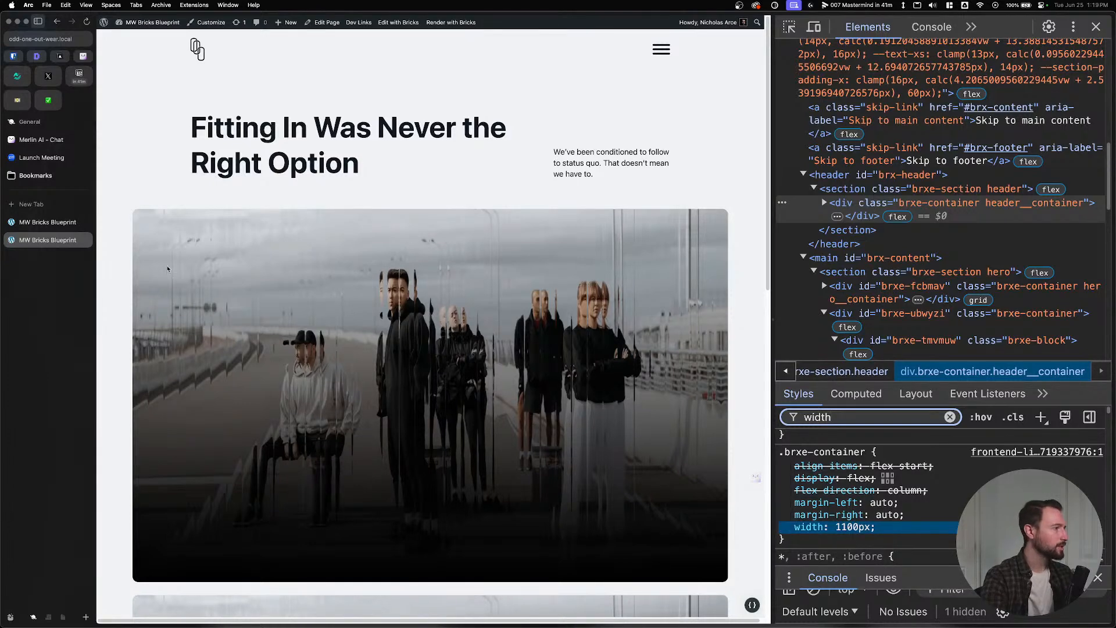
click(1096, 27)
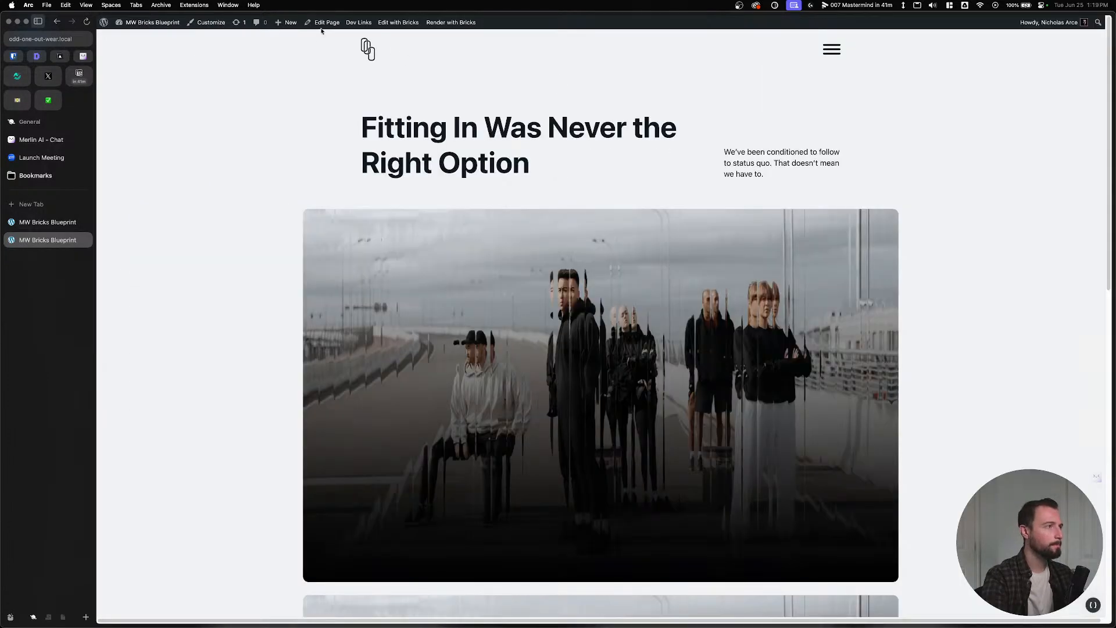
Open the page in Bricks in a new tab and go to Theme Styles.
right_click(405, 23)
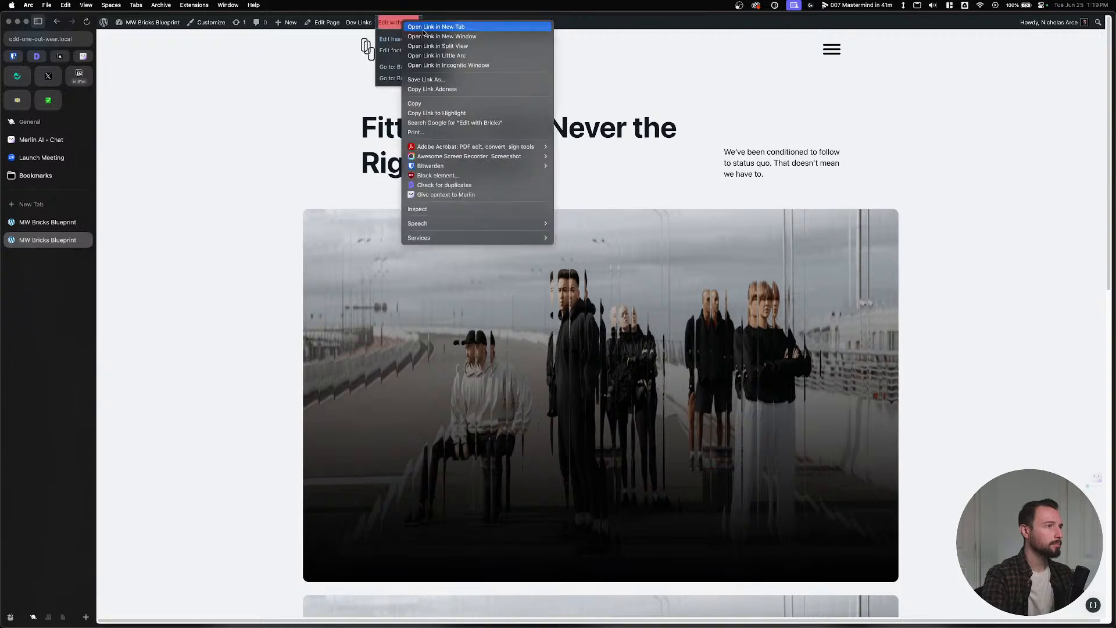
click(423, 27)
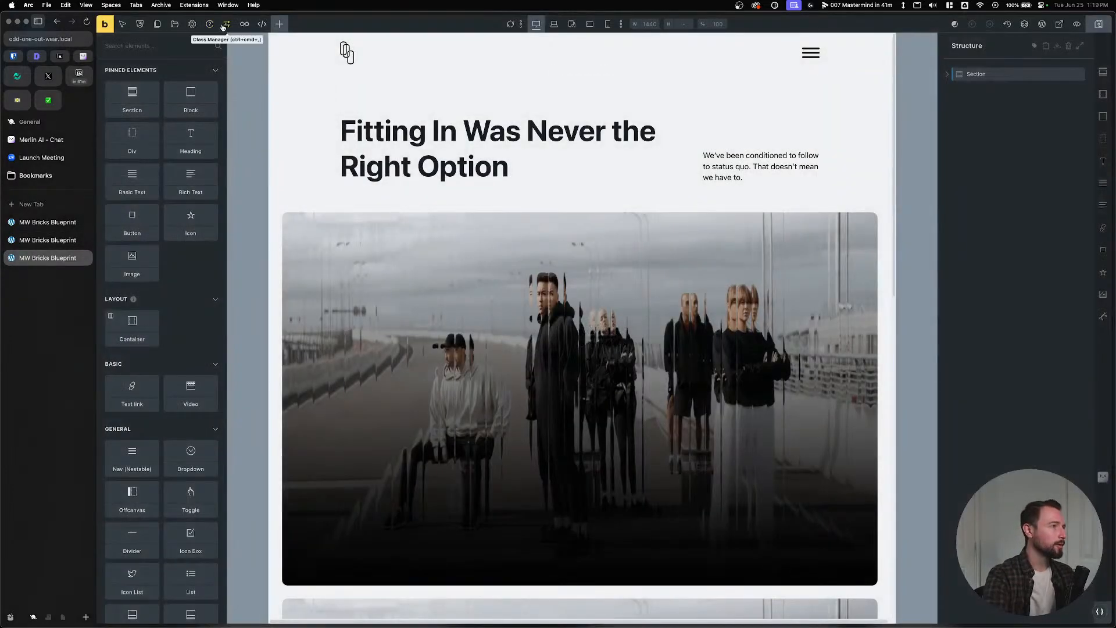
click(226, 24)
click(182, 25)
click(192, 24)
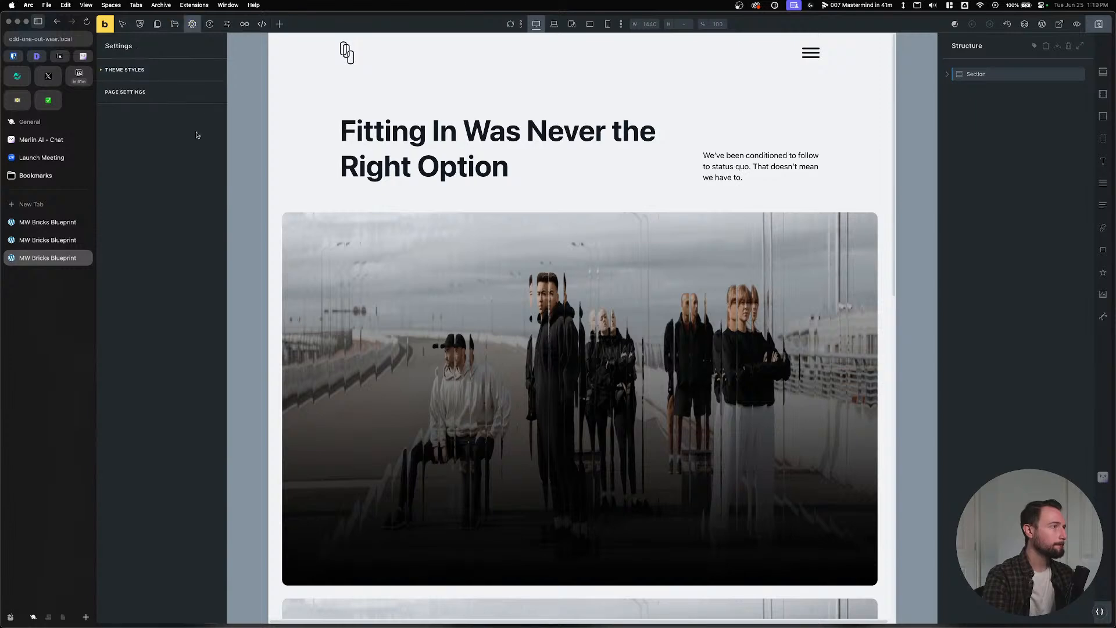
click(170, 70)
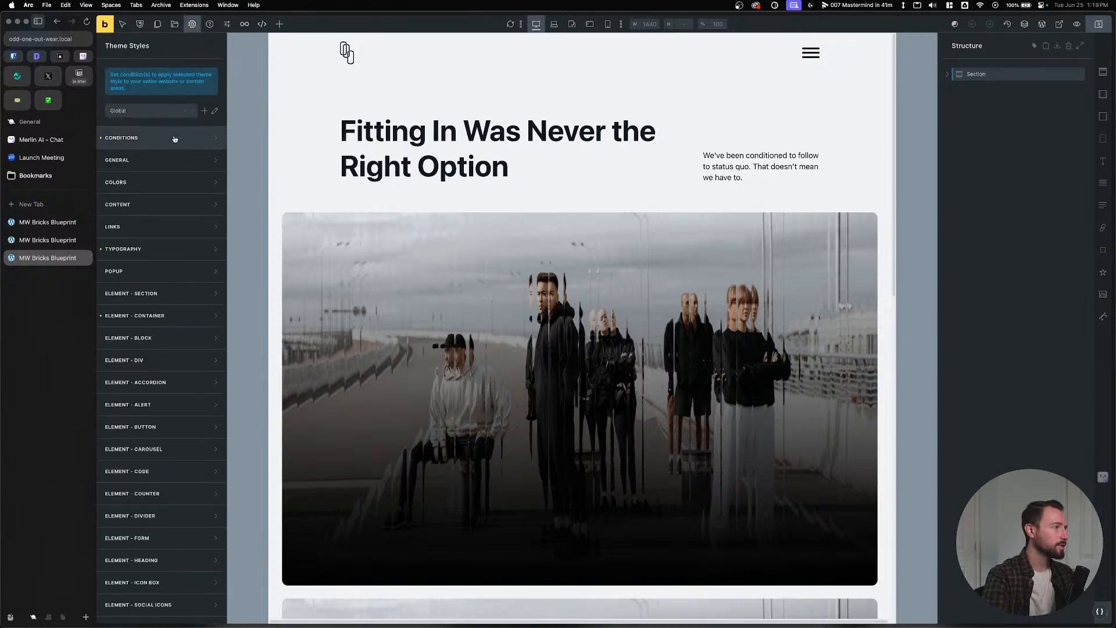
Set the theme's Element - Container width to var(--content-width), save, and reload the front end.
click(156, 322)
click(183, 431)
key(cmd+v)
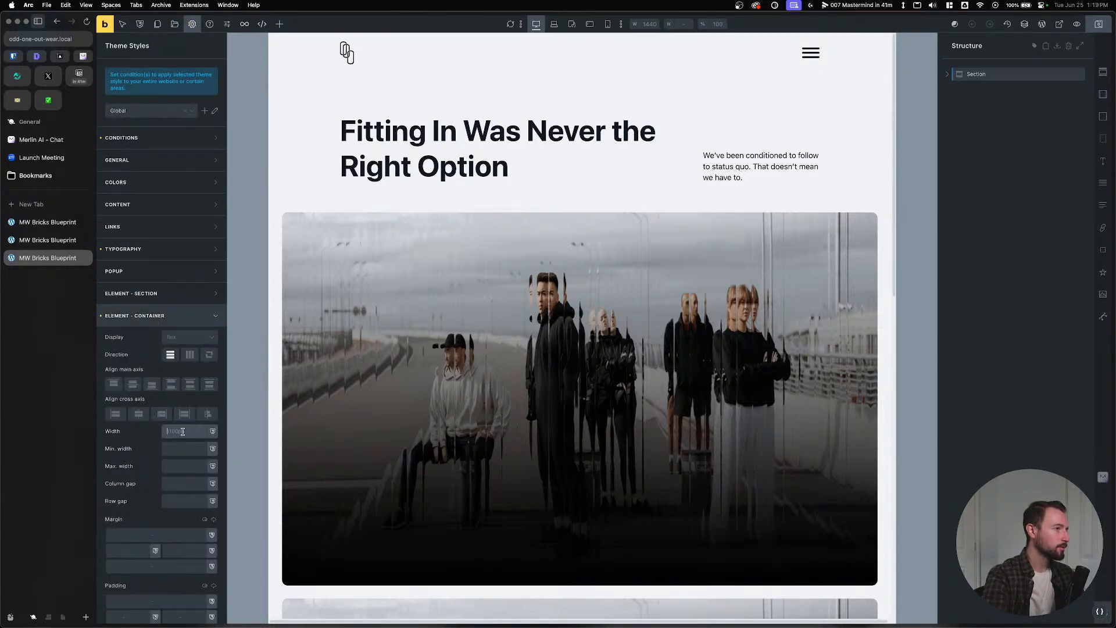
click(554, 26)
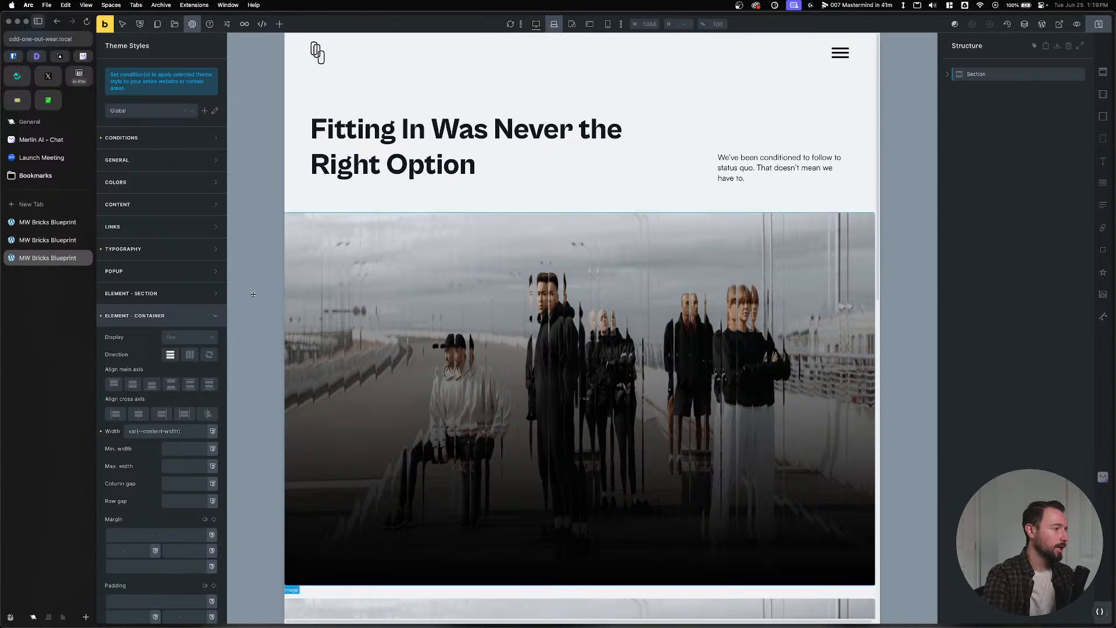
drag(180, 431, 99, 432)
key(super+c)
key(BackSpace)
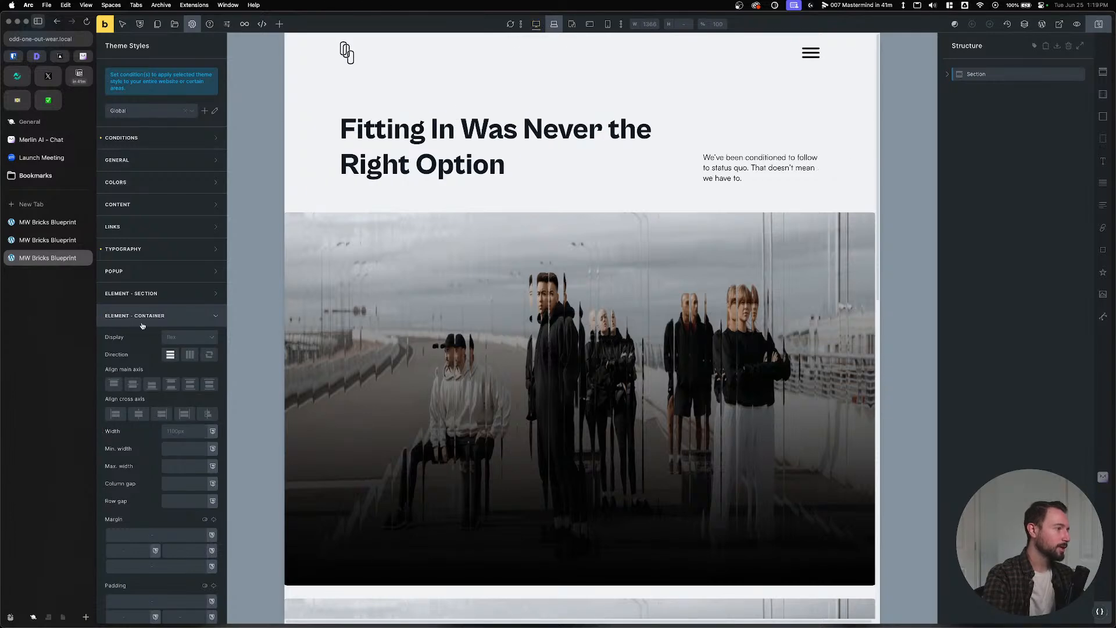
click(535, 25)
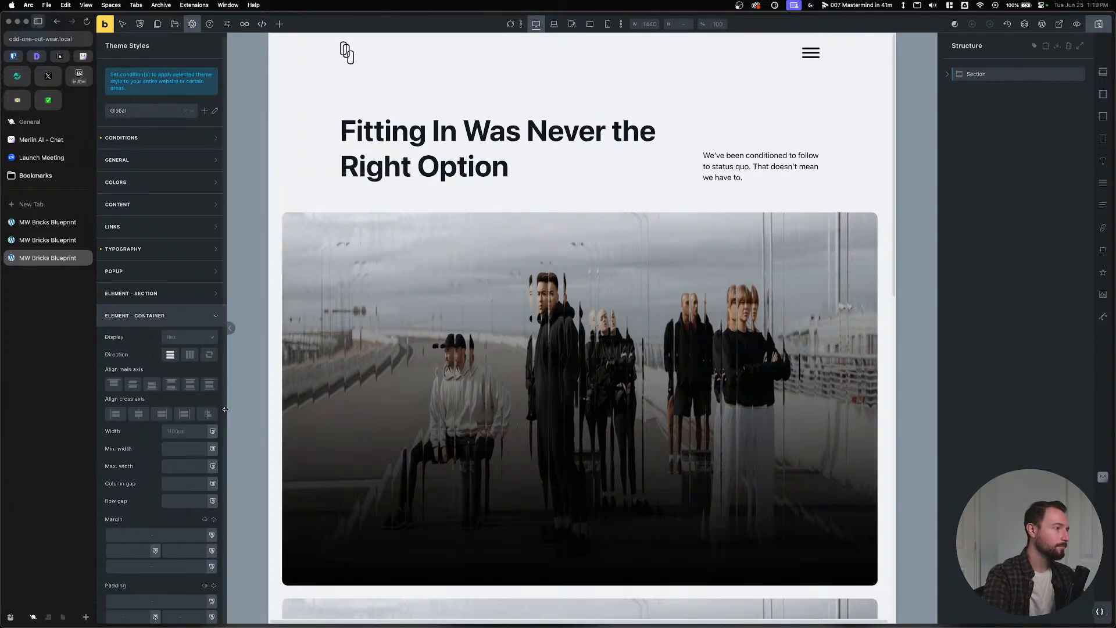
click(182, 431)
key(super+v)
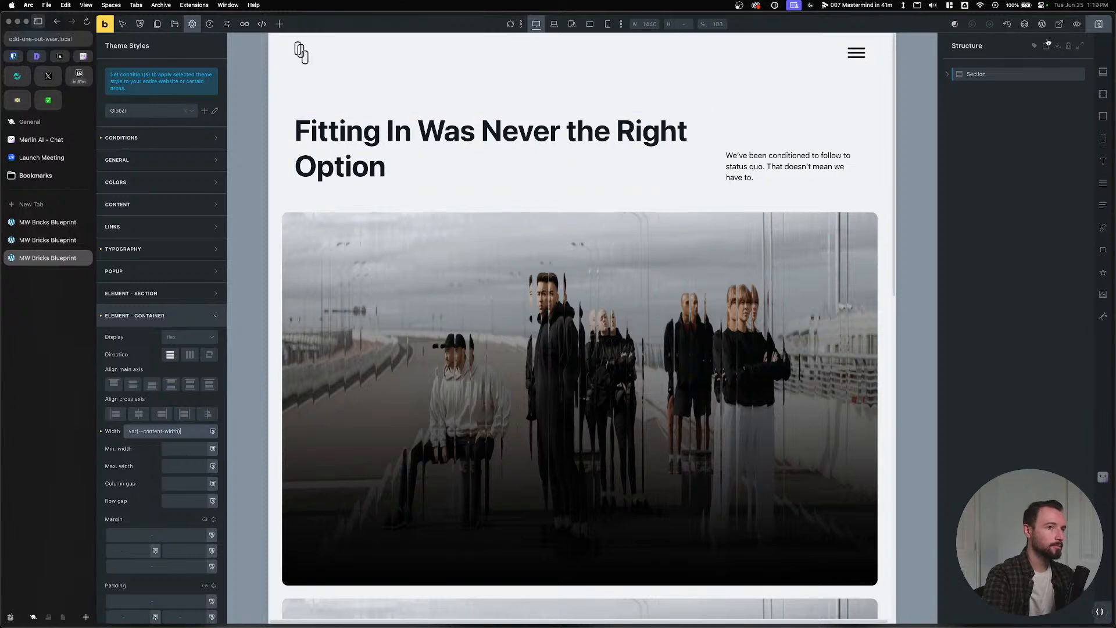
click(1099, 24)
click(46, 240)
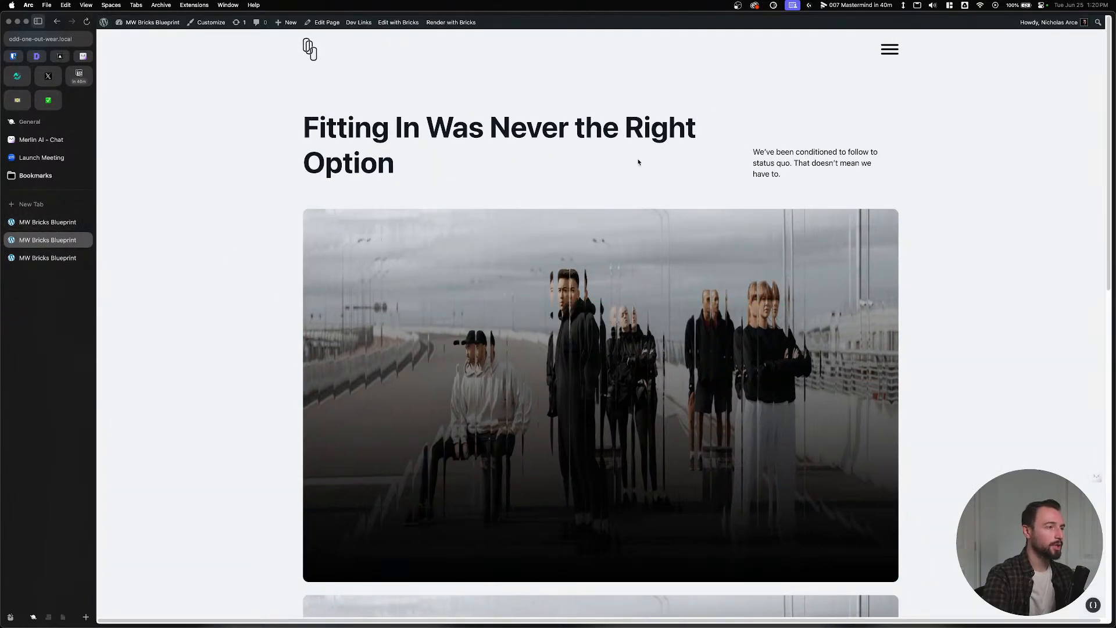
click(47, 222)
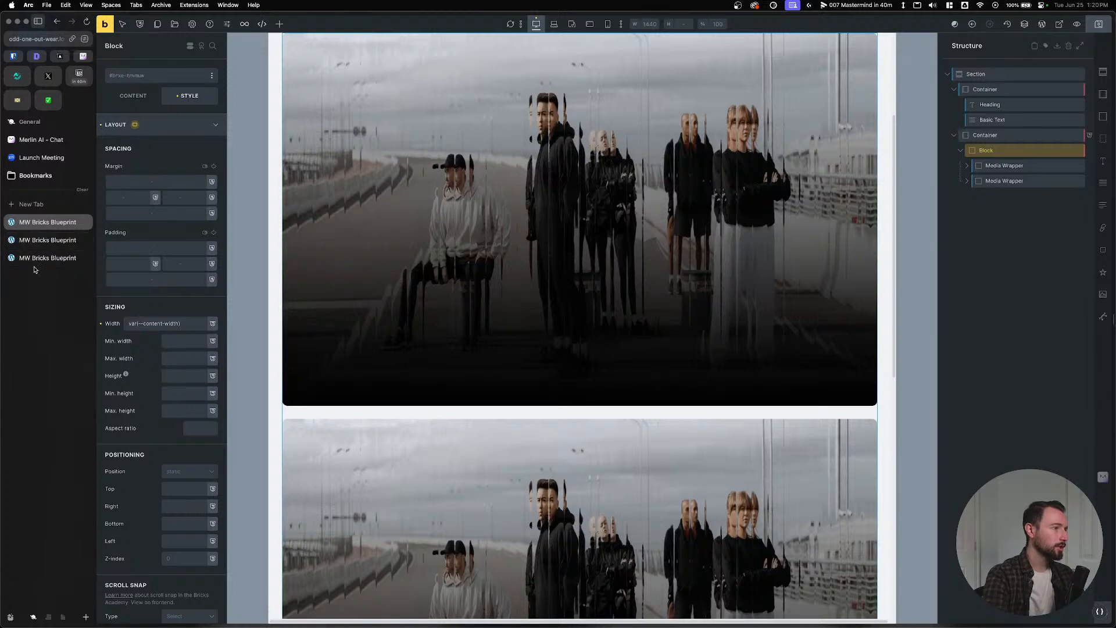
Reload the front end, then open the image grid Container's custom CSS in the builder.
click(34, 242)
click(39, 258)
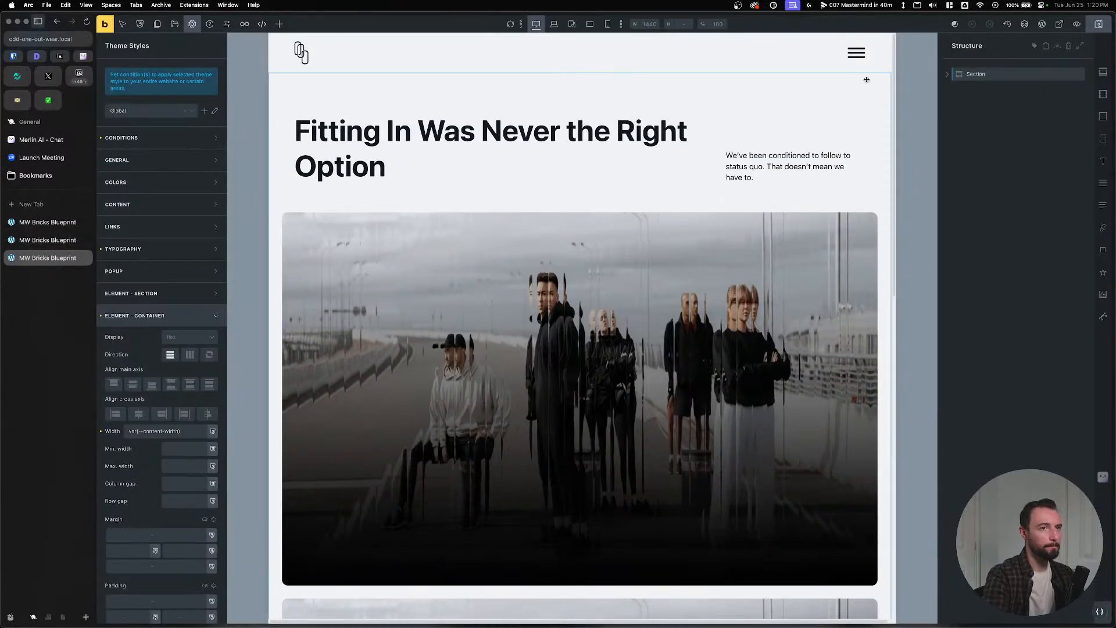
click(944, 77)
click(988, 104)
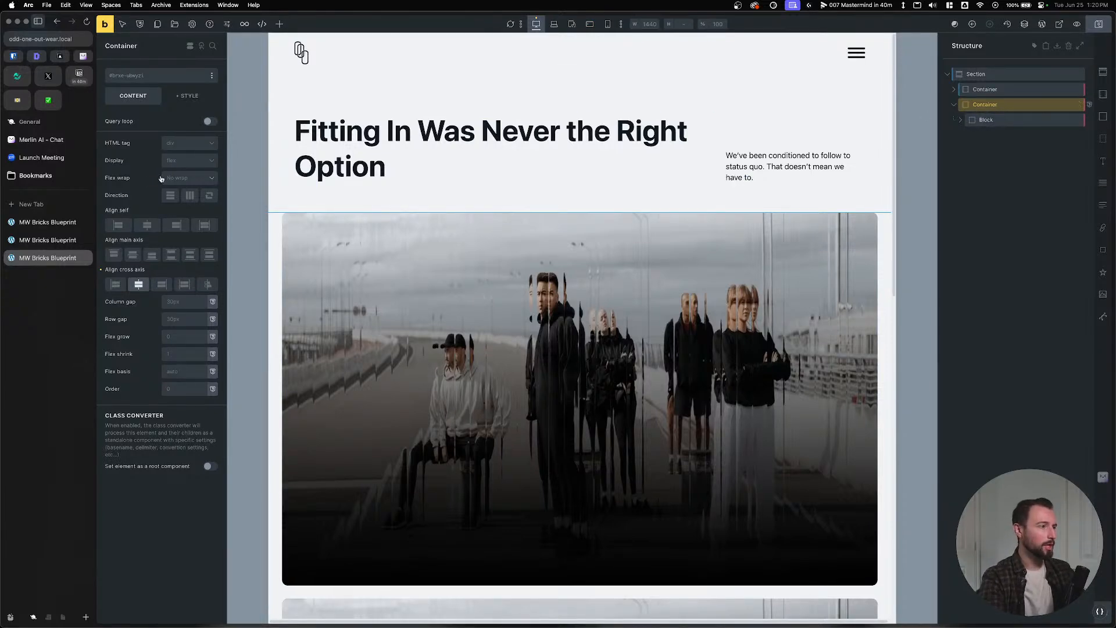
click(187, 95)
click(131, 98)
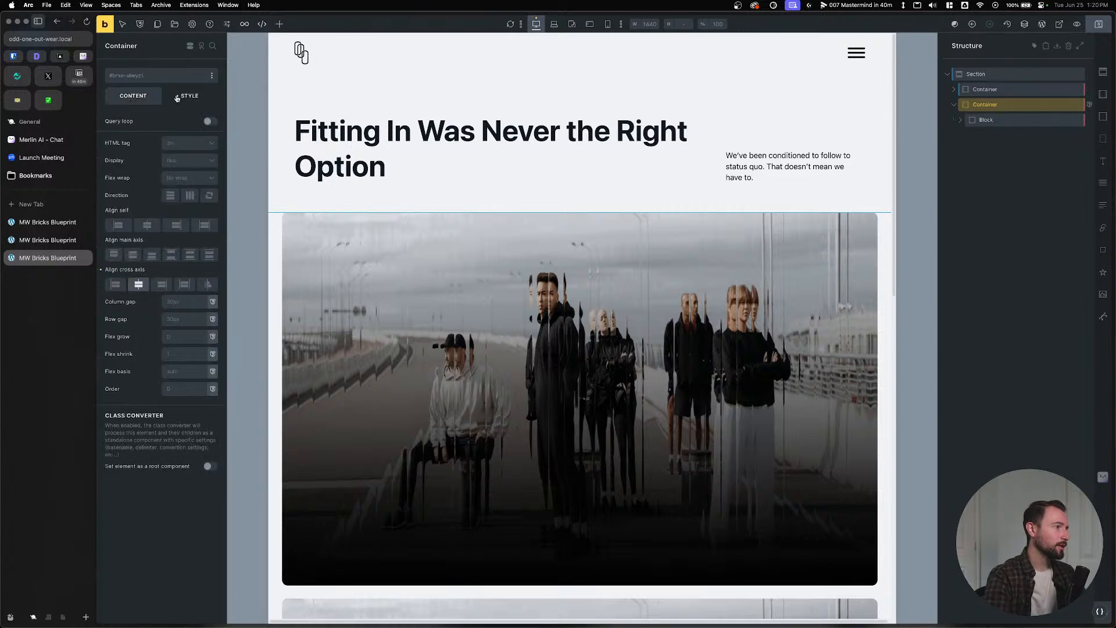
click(177, 97)
click(174, 280)
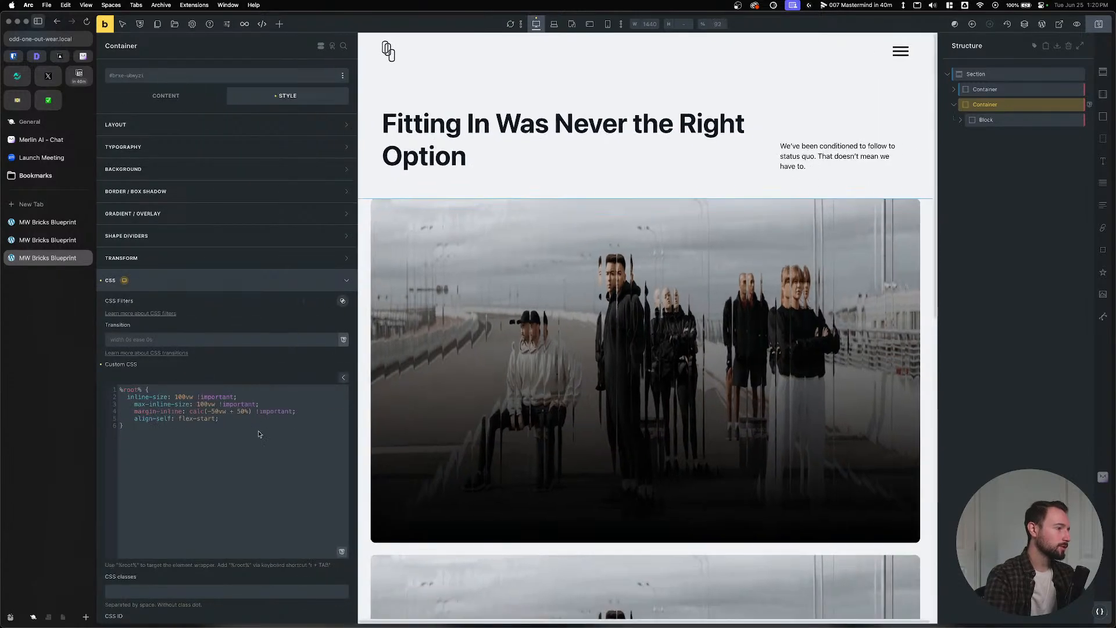
Add '--line-padding: var(--space-m);' after the align-self: flex-start line in %root%.
click(264, 415)
key(Return)
key(Return)
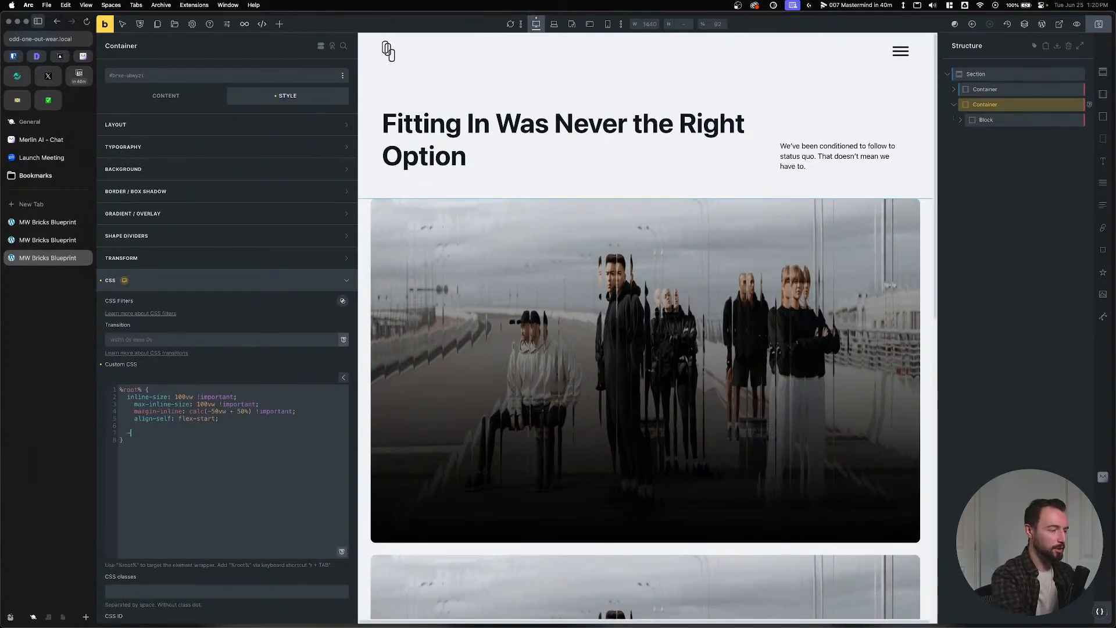
text(--)
key(BackSpace)
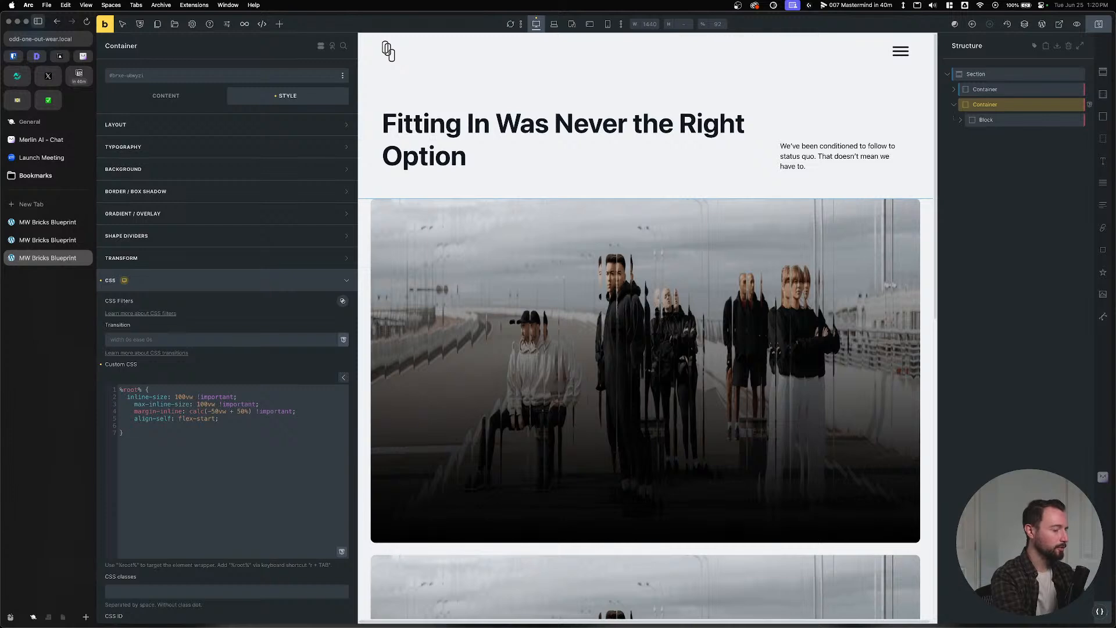
text(--)
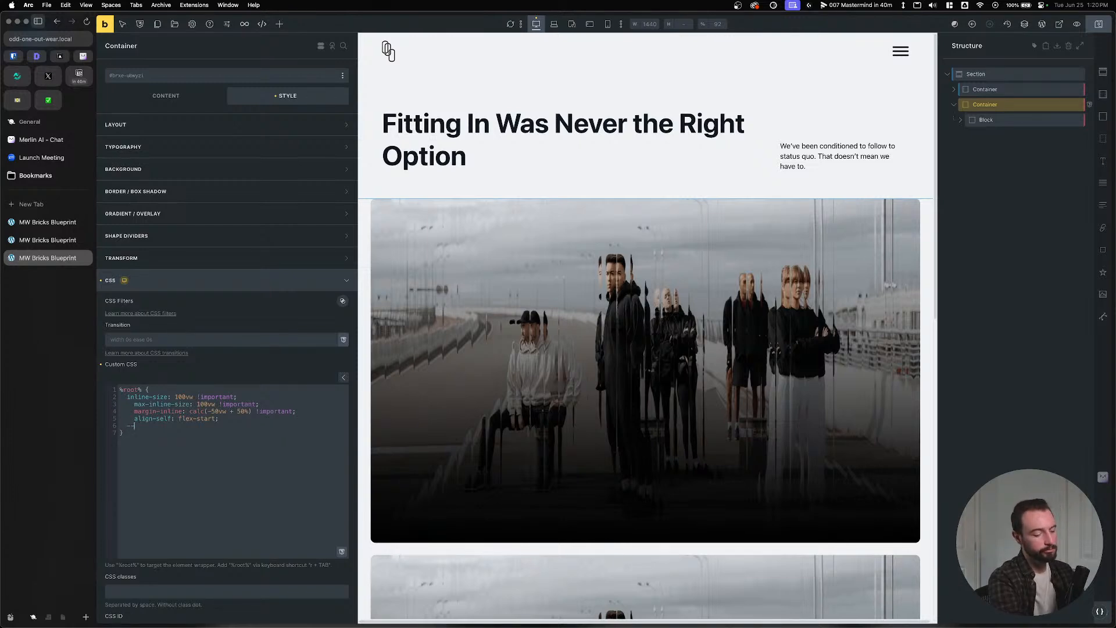
text(line-padding)
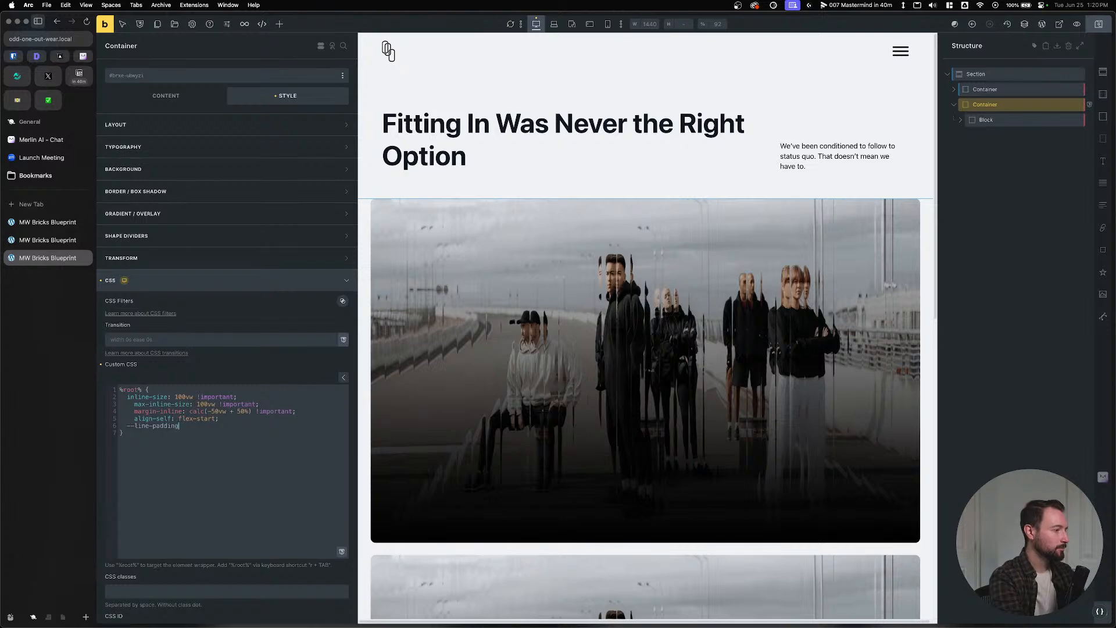
text(: var(--space-)
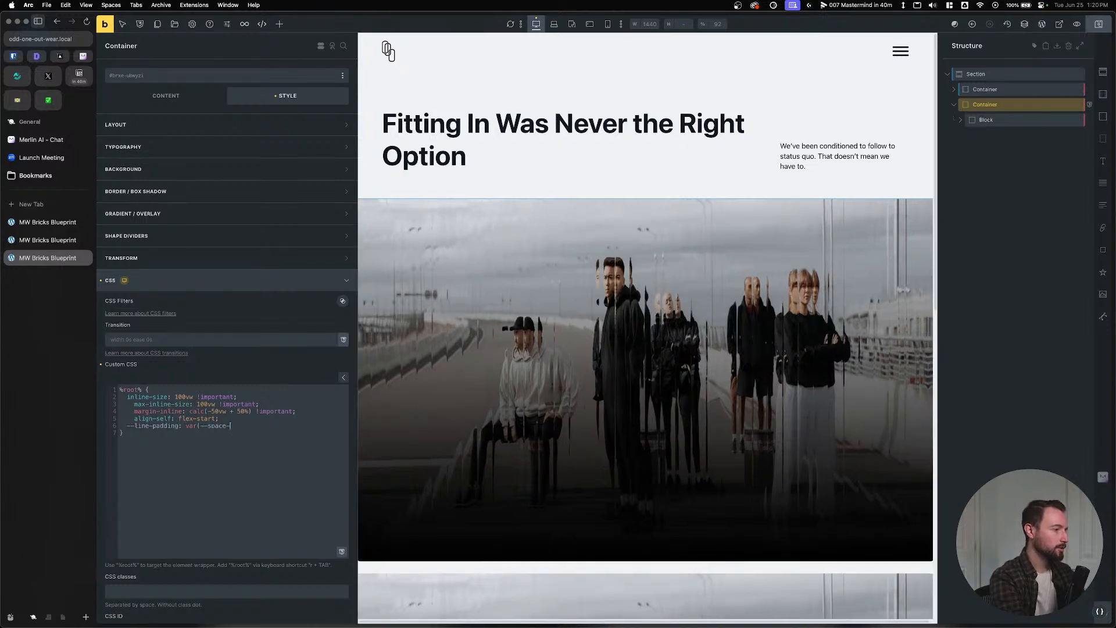
text(m)
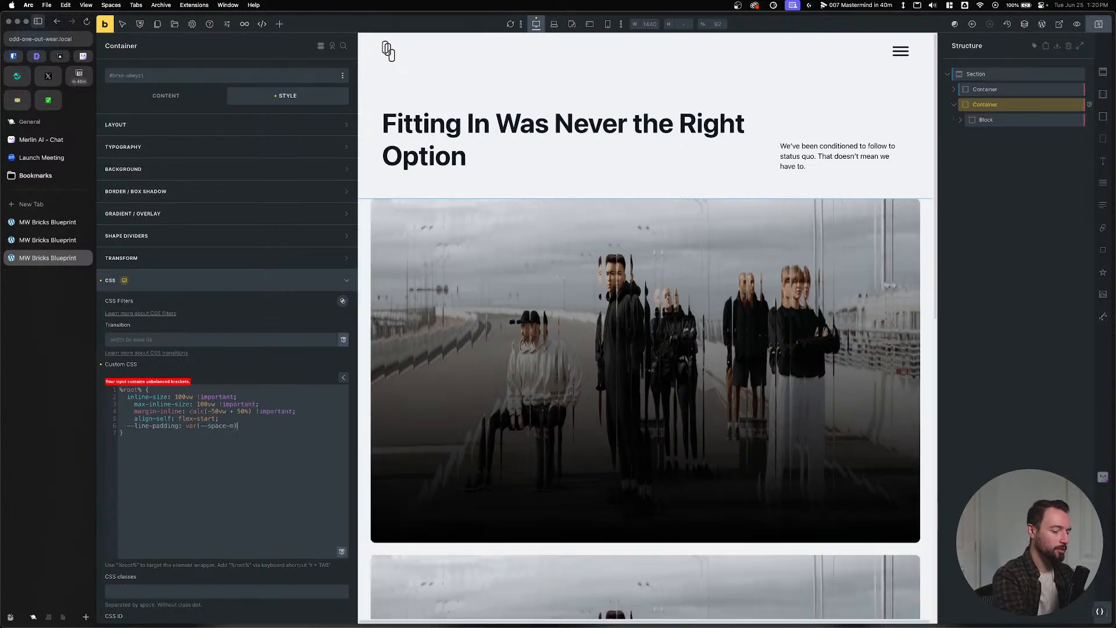
text();)
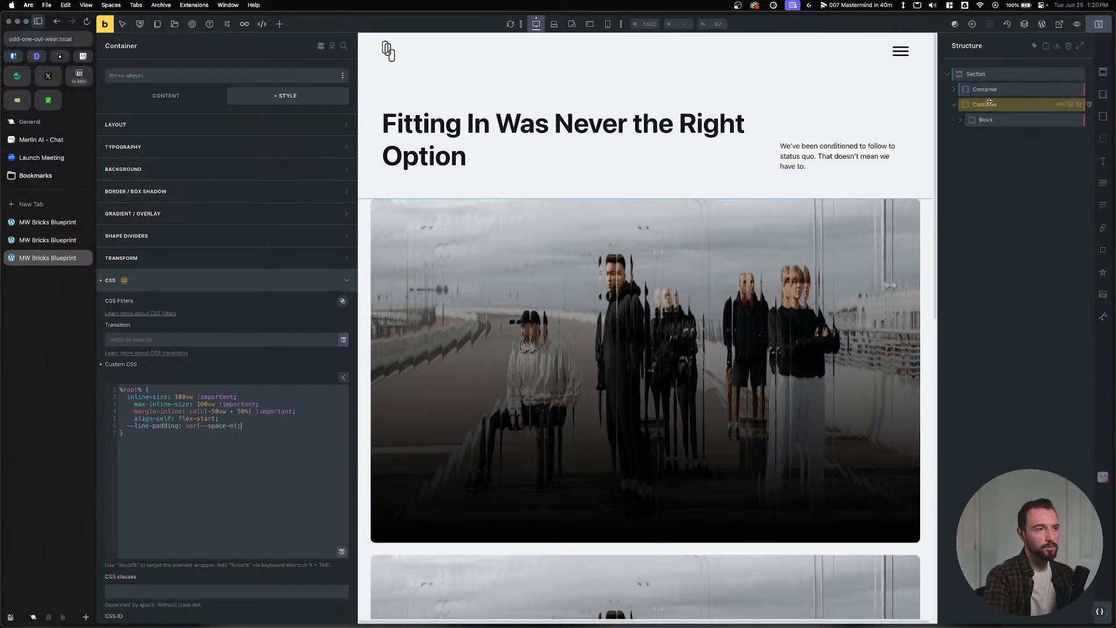
Clear the image grid Container's top padding and save the page.
click(173, 125)
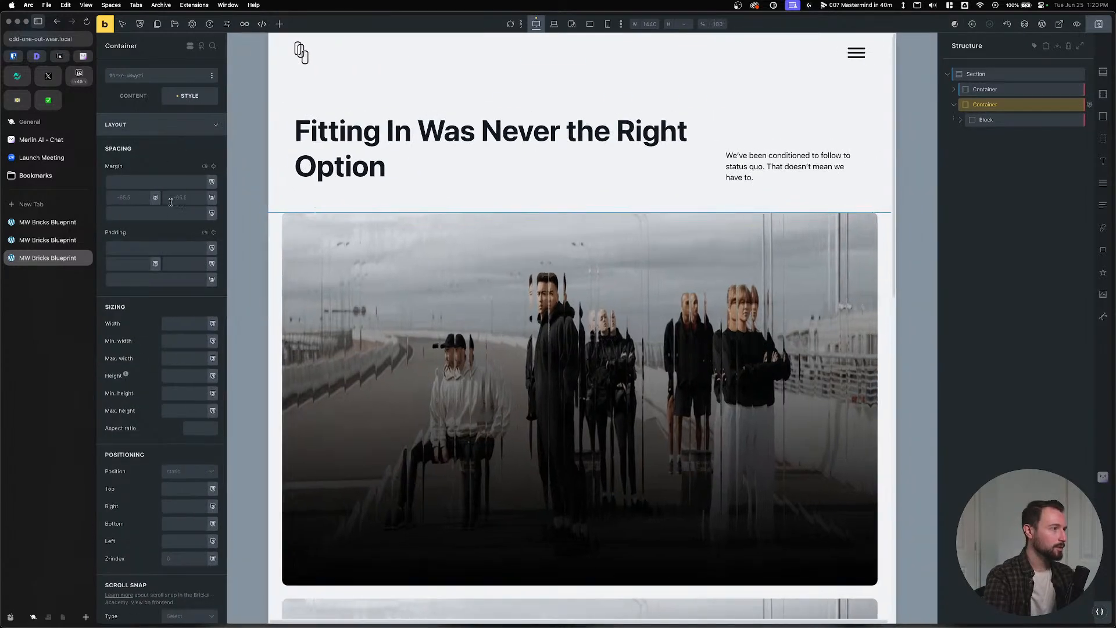
click(165, 250)
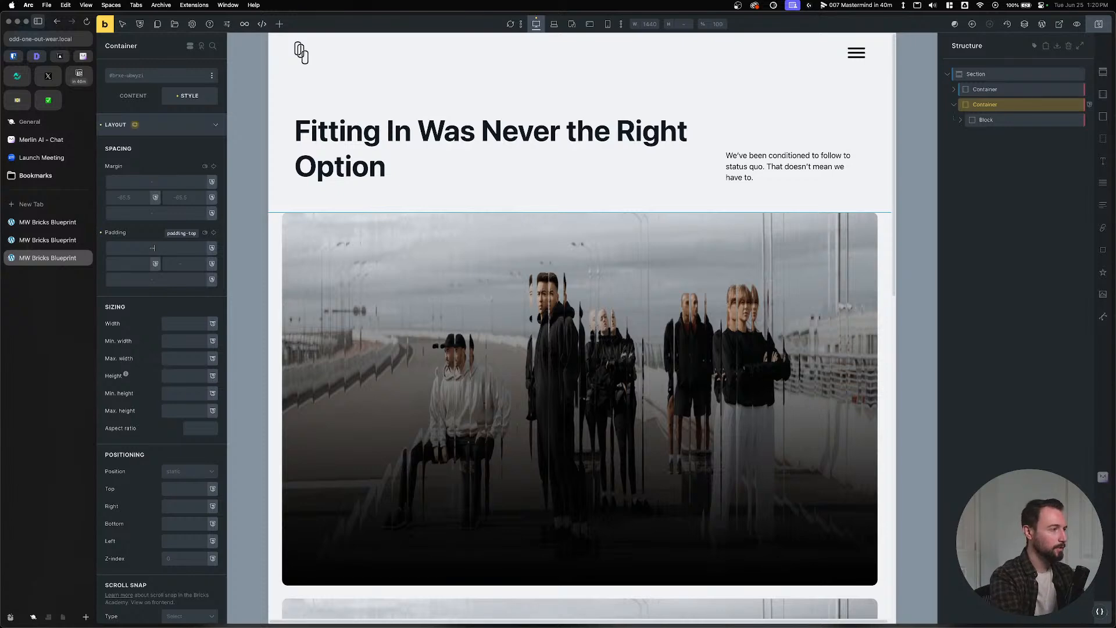
text(--var(--content-width))
key(super+a)
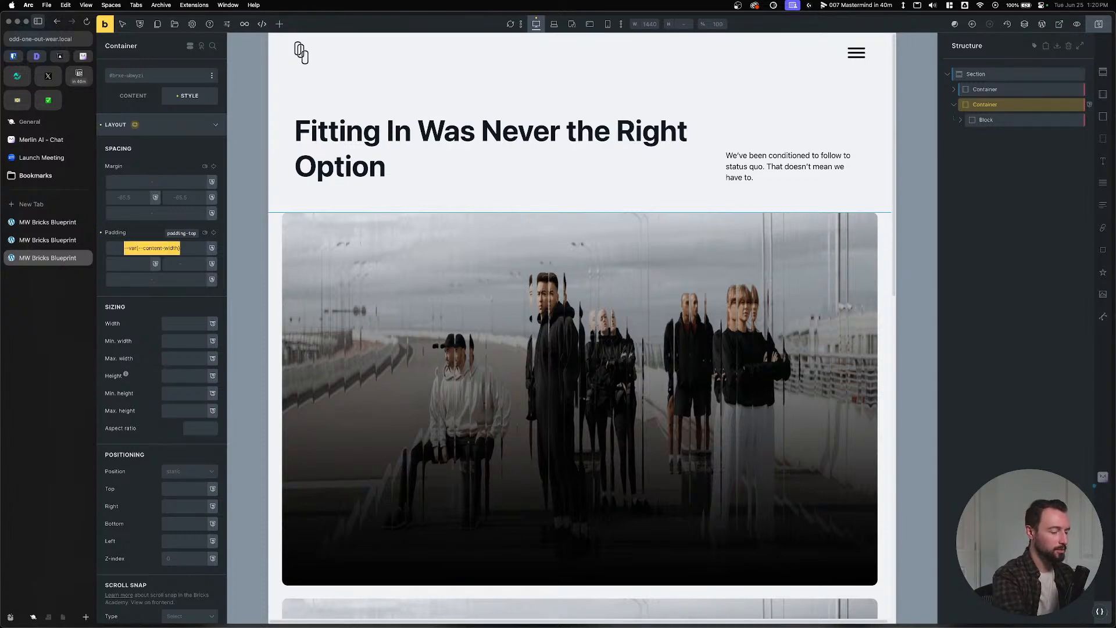
key(BackSpace)
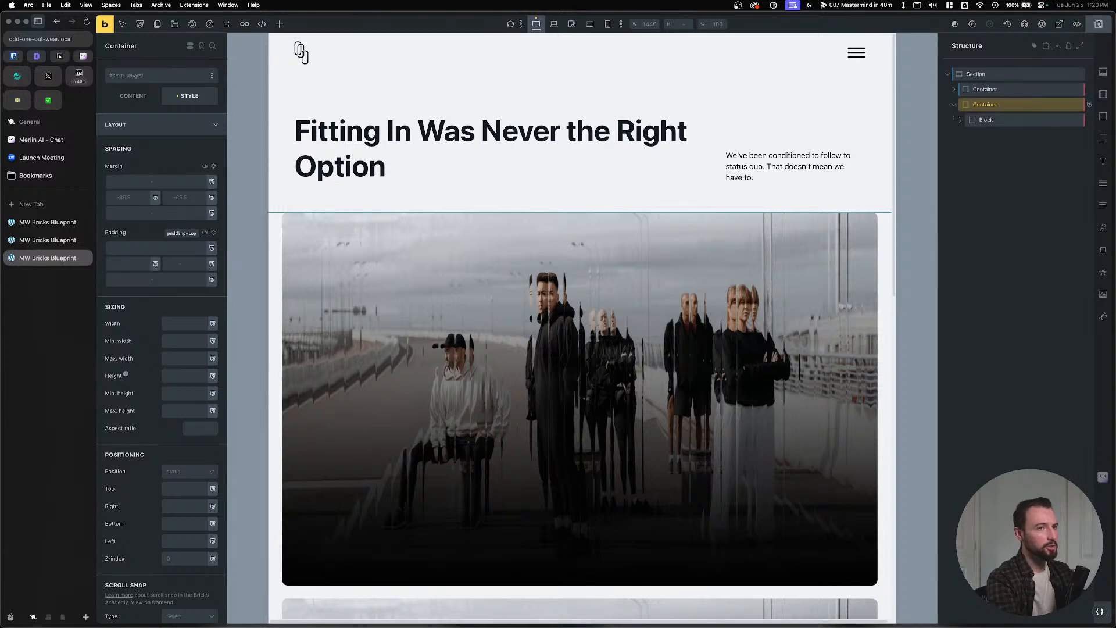
click(1099, 26)
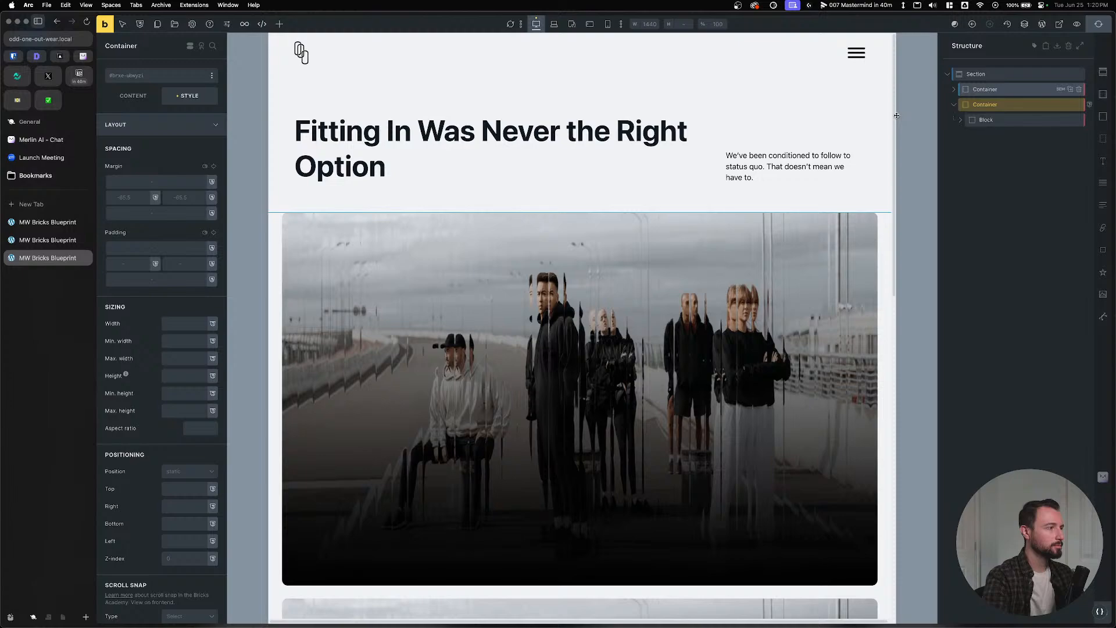
Inspect the front-end page in DevTools and widen the DevTools panel.
click(35, 240)
click(34, 242)
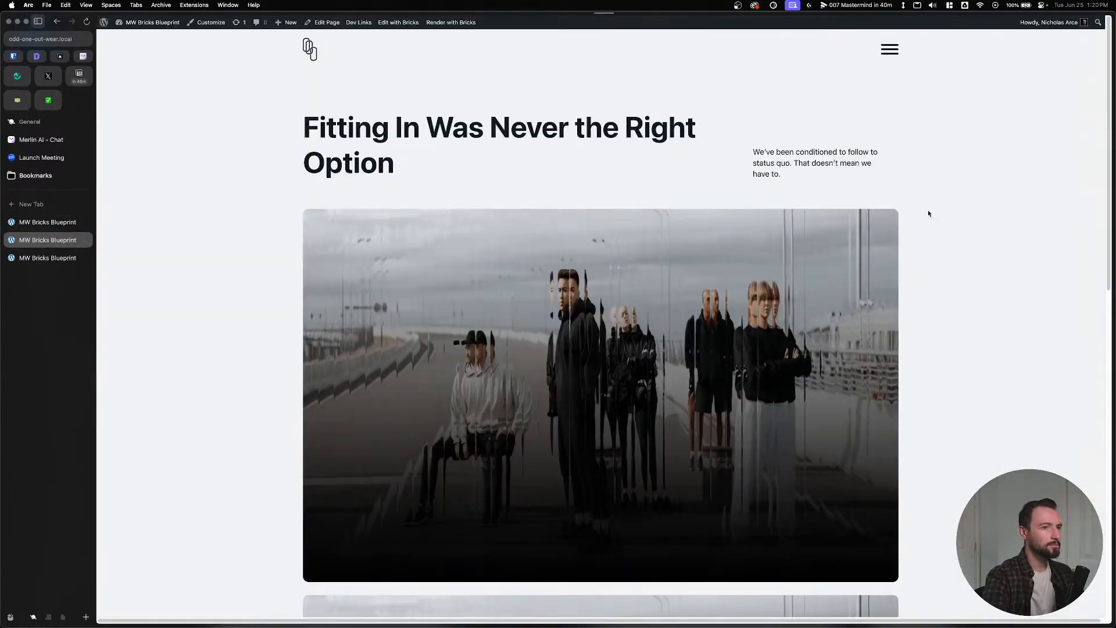
right_click(947, 191)
click(959, 337)
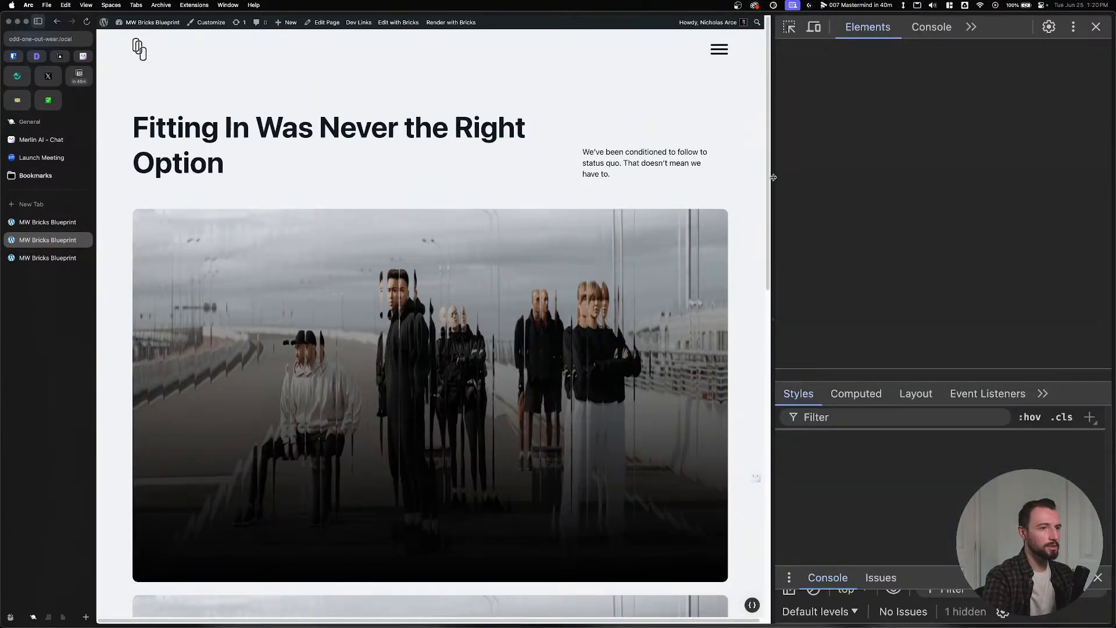
drag(768, 184, 869, 183)
click(49, 223)
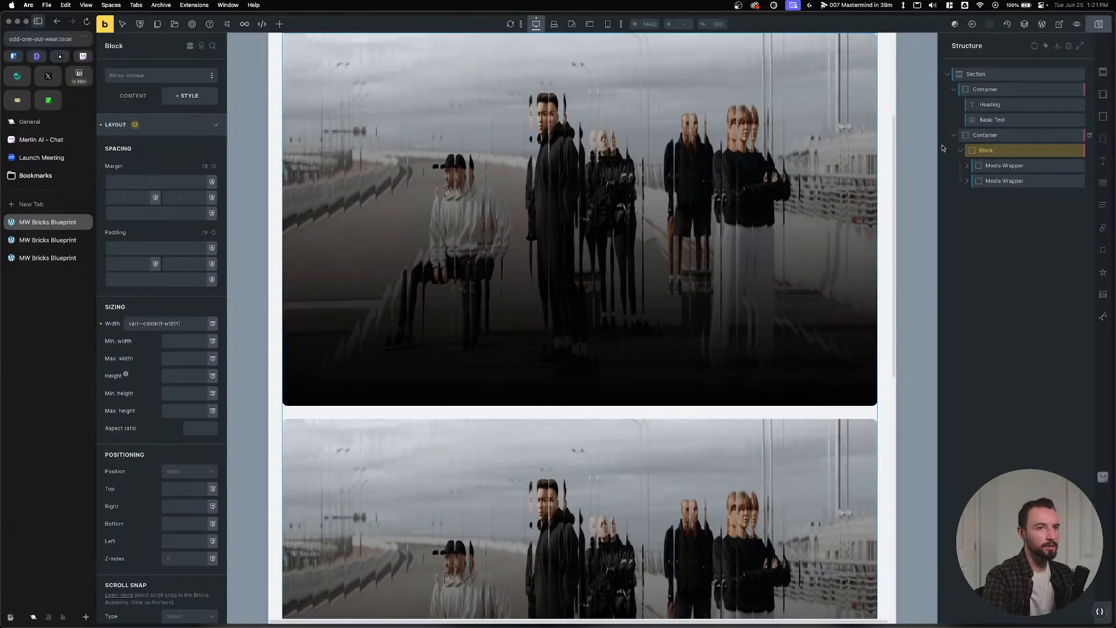
Set the Container's right and left padding to var(--gutter).
click(180, 263)
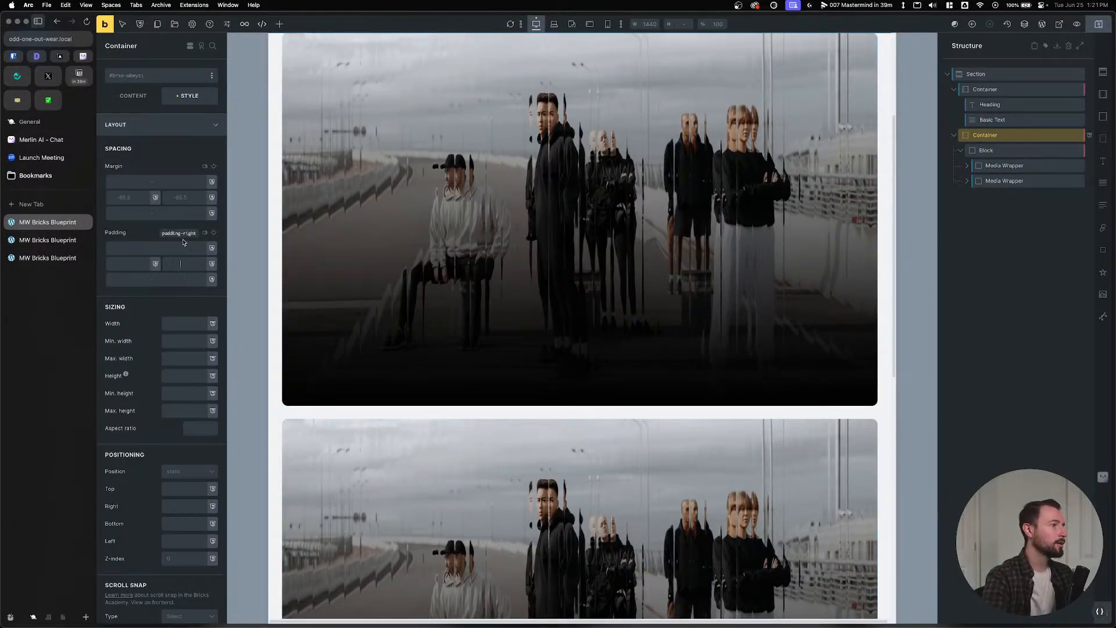
text(-)
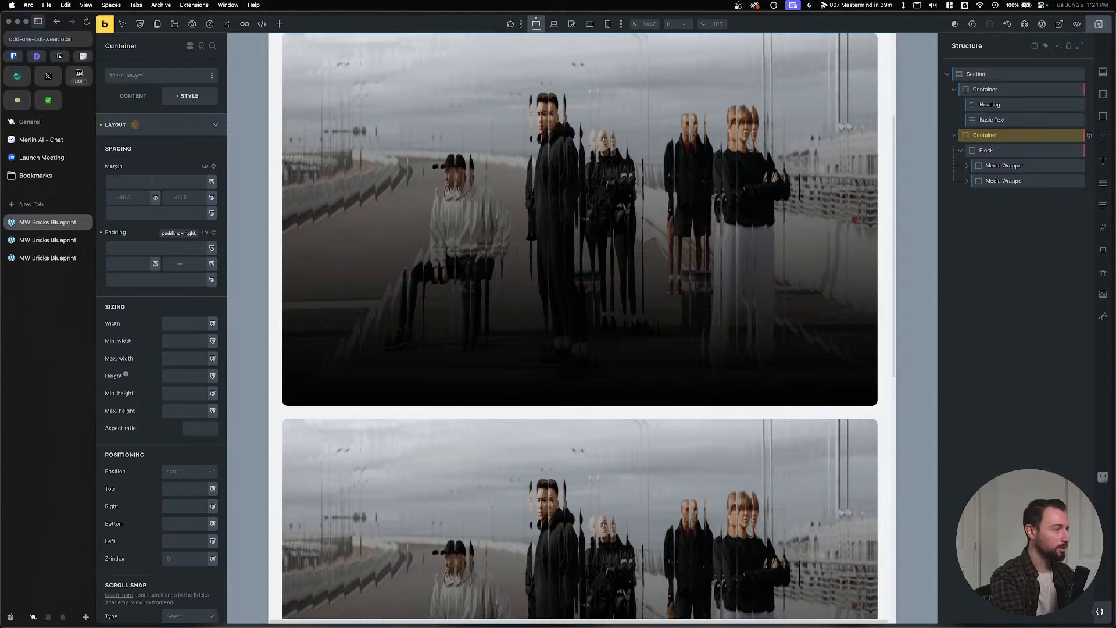
text(0gutter)
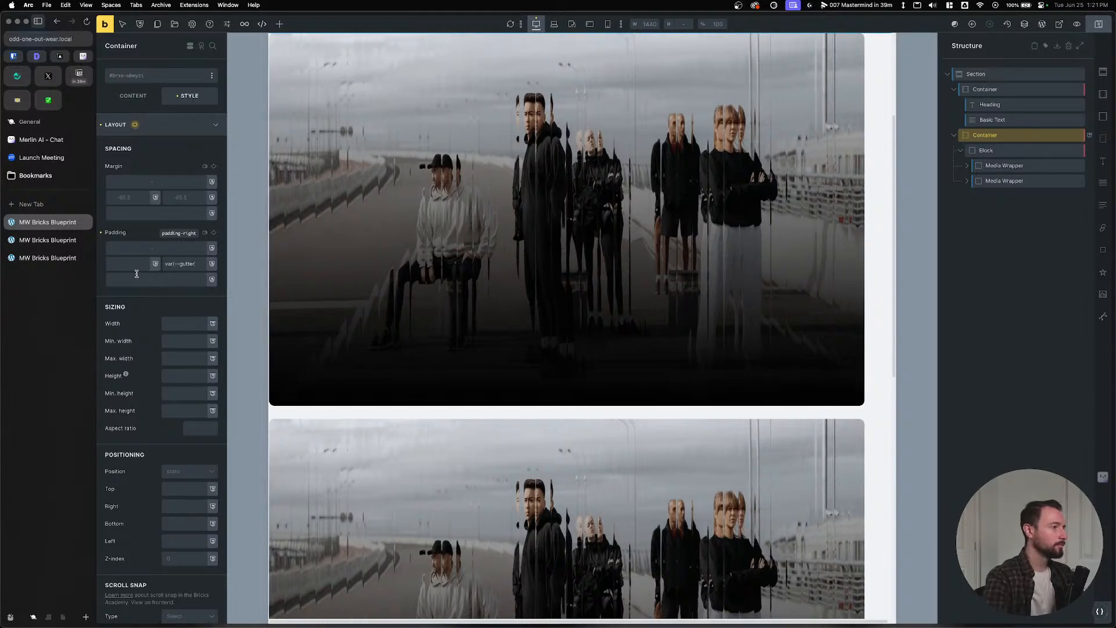
click(132, 266)
text(--gutter)
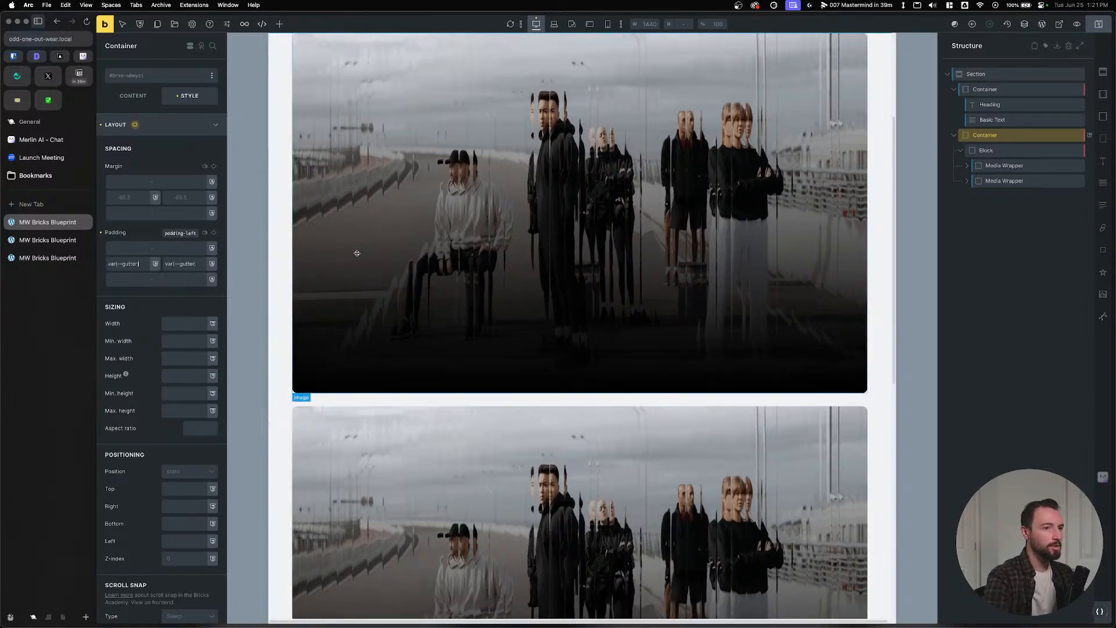
click(47, 257)
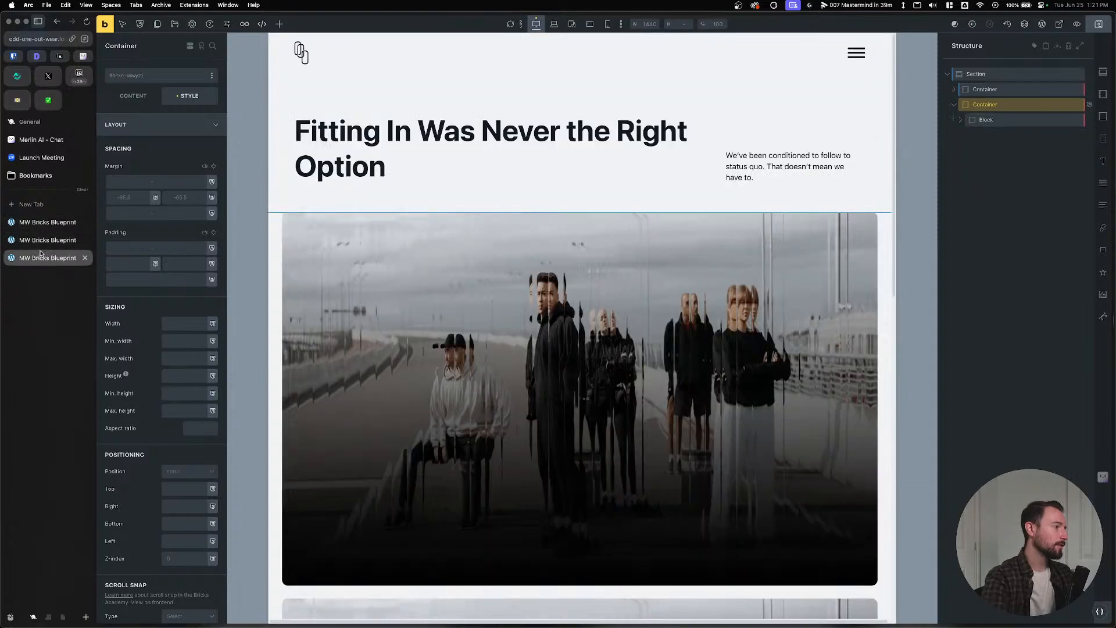
click(47, 240)
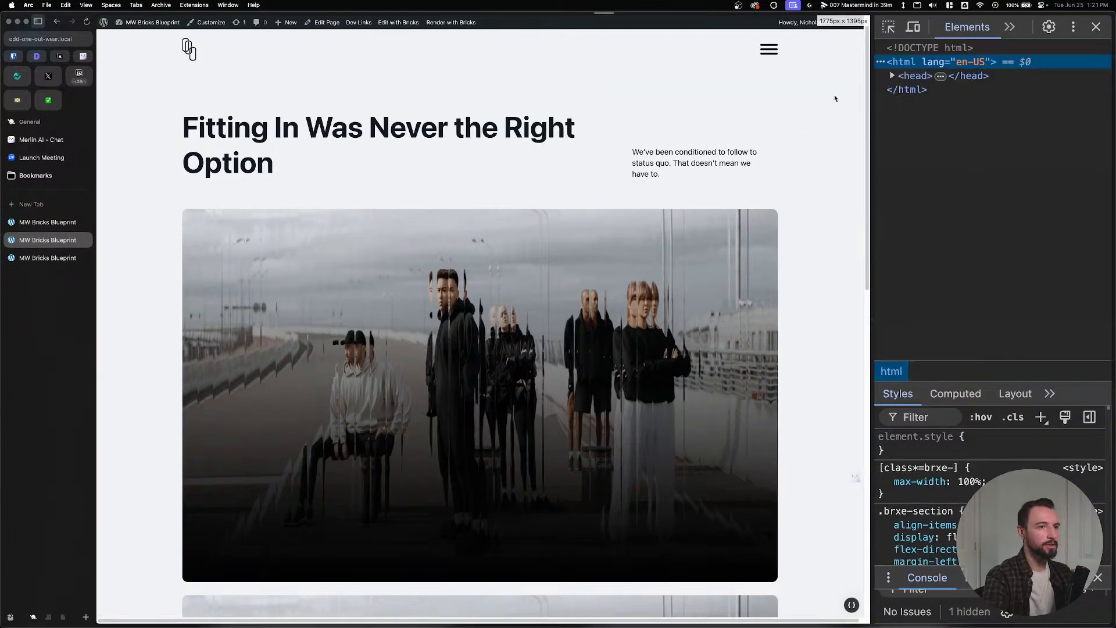
Widen DevTools to review the body's CSS variables, then close it.
drag(872, 68, 634, 81)
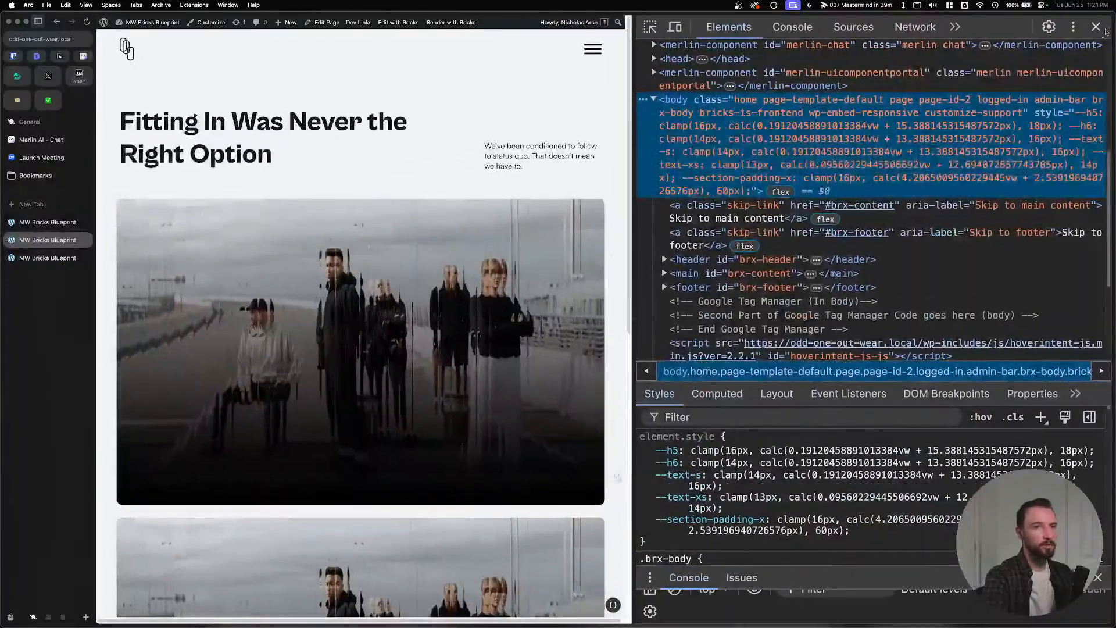
click(1096, 28)
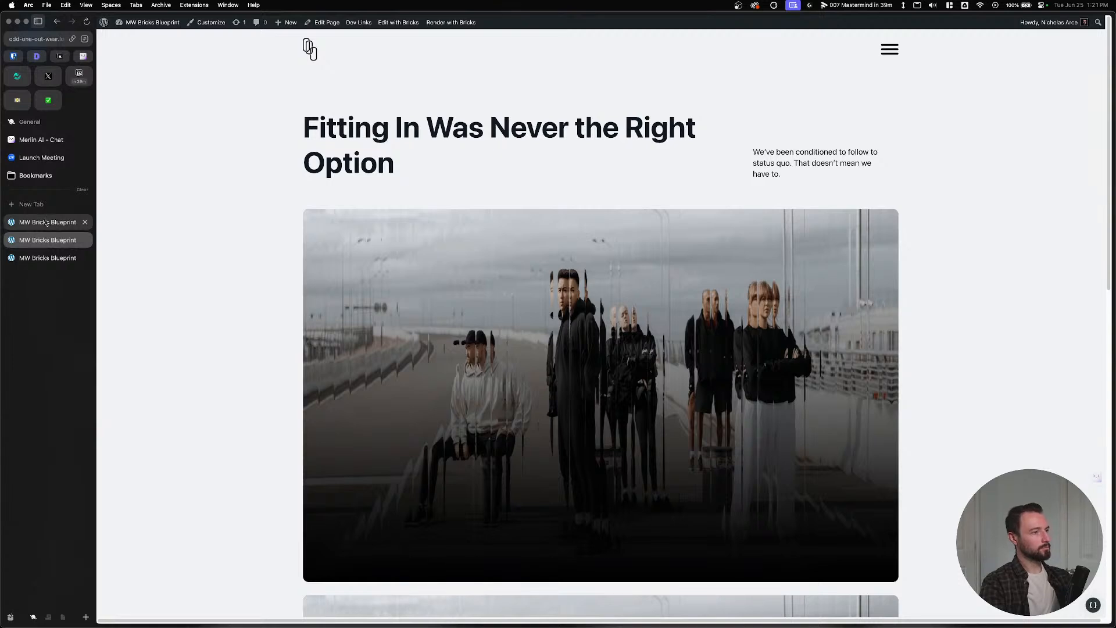
click(35, 258)
click(42, 241)
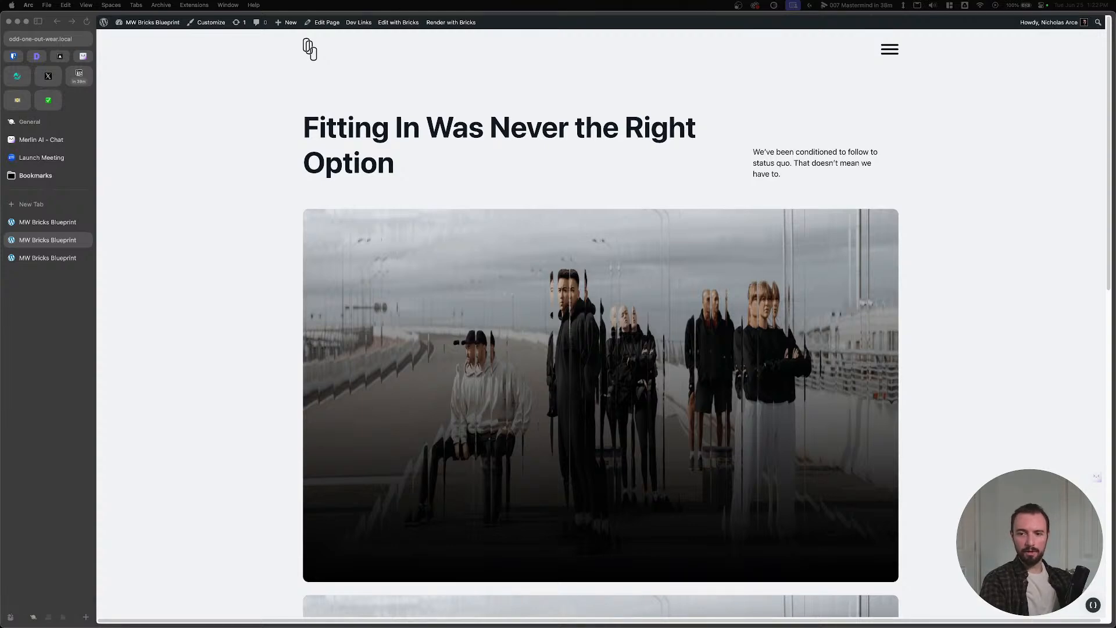
click(70, 256)
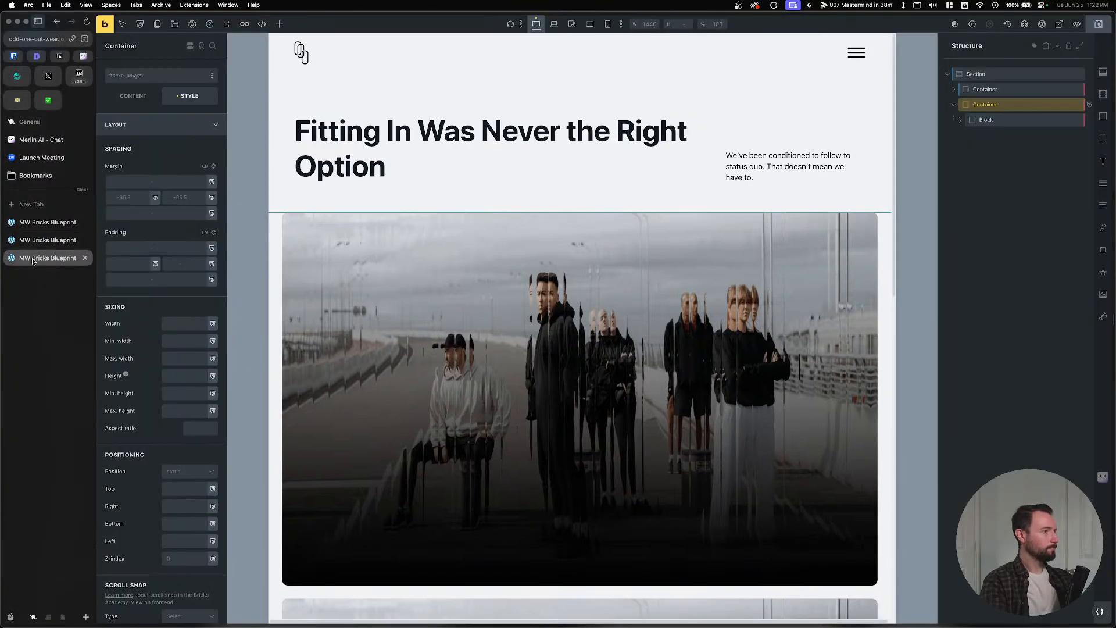
In the duplicate tab, enter var(--line-padding) as the second container's top and bottom padding.
click(1010, 124)
click(995, 106)
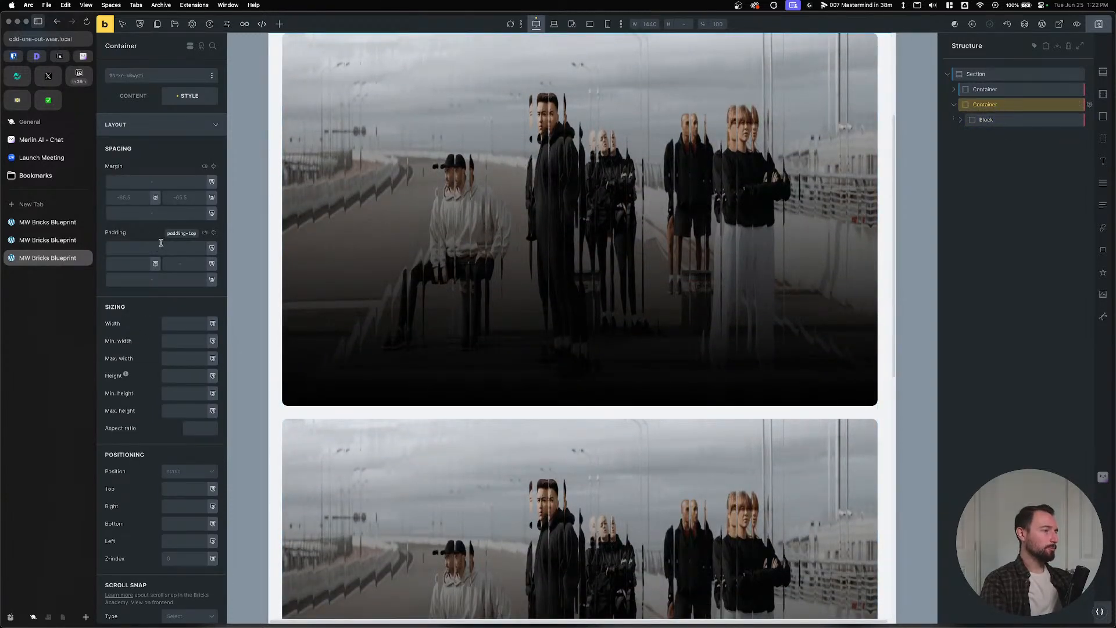
text(--)
text(-padding)
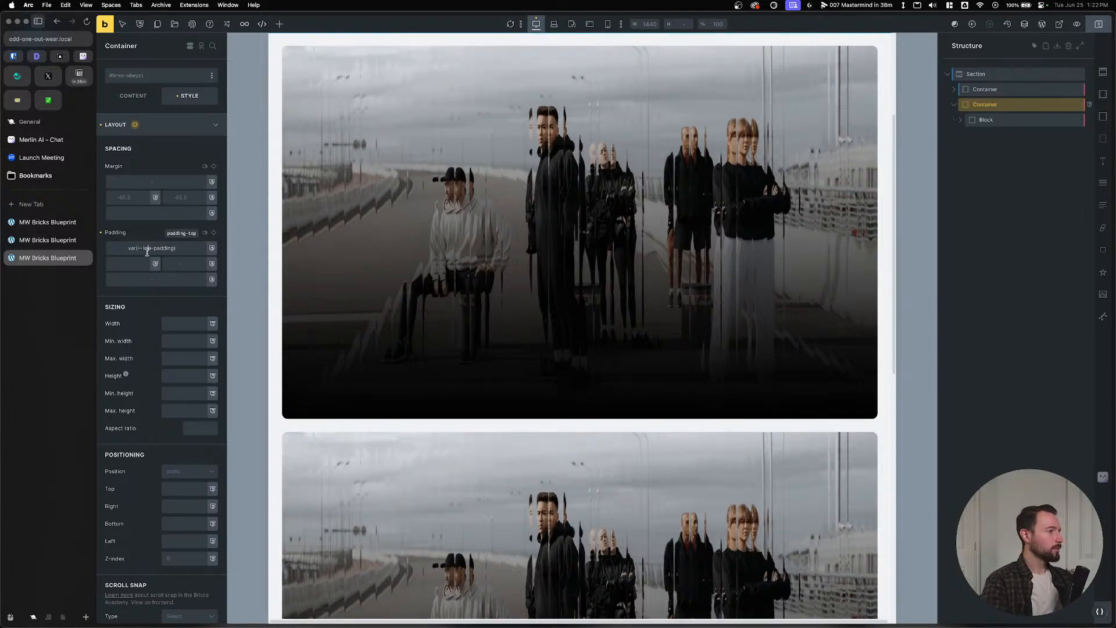
key(super+a)
key(super+c)
click(147, 279)
key(super+v)
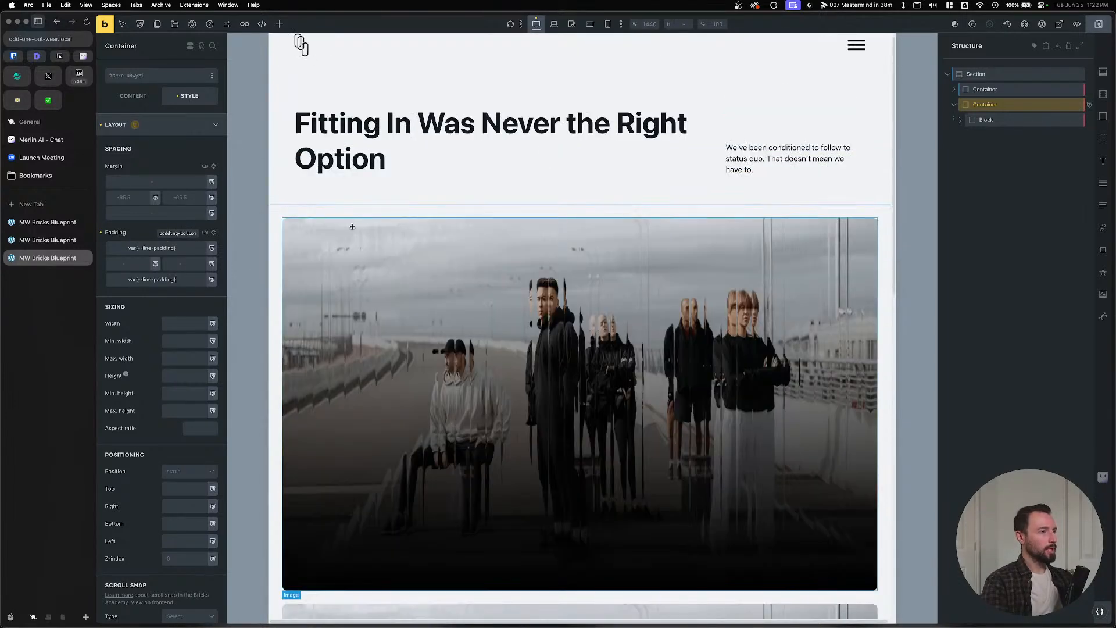
click(992, 120)
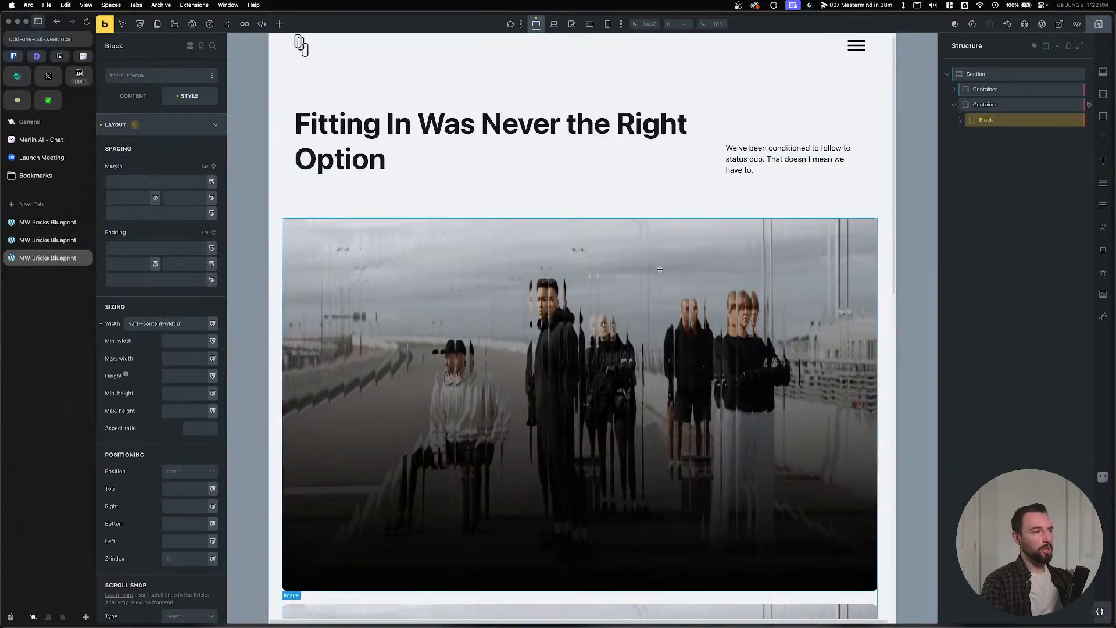
Close the duplicate builder tab without saving and reload the editor.
click(51, 240)
click(58, 226)
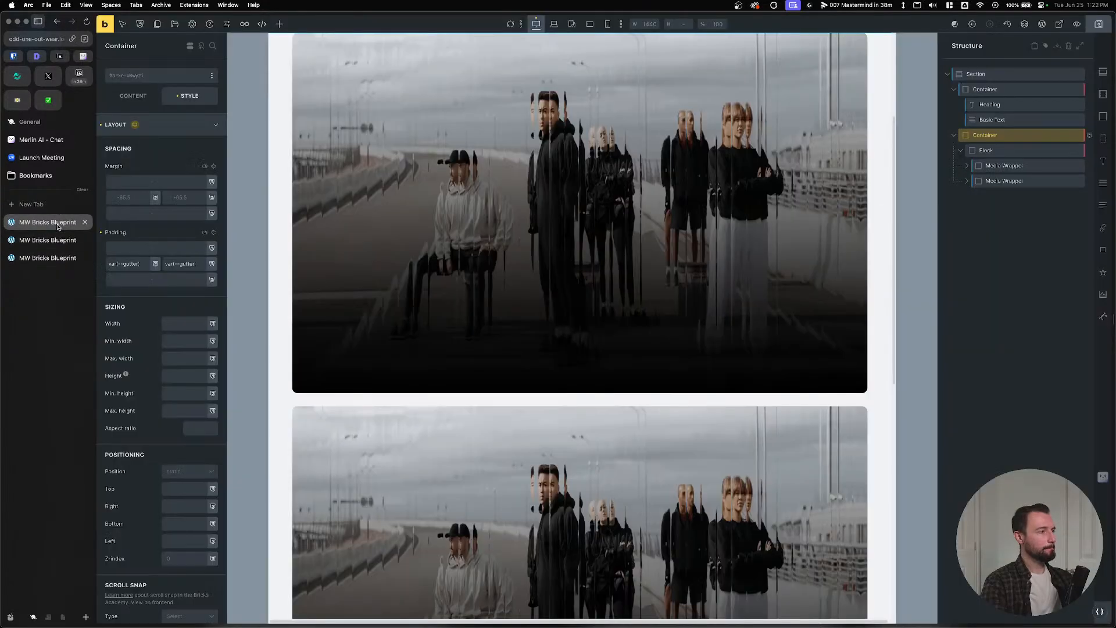
click(56, 257)
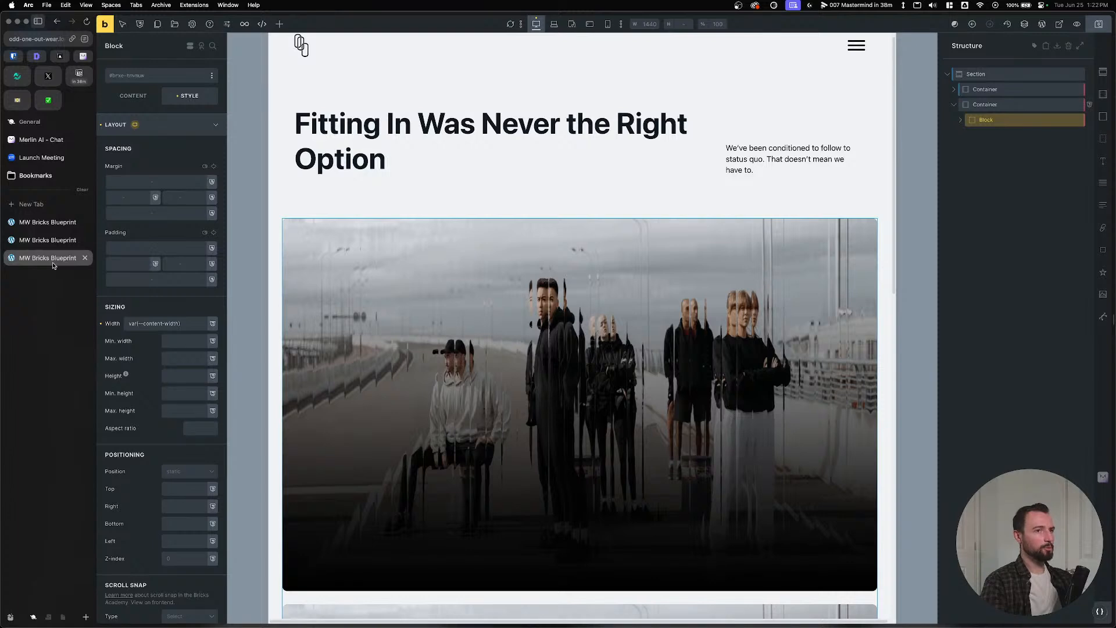
click(85, 258)
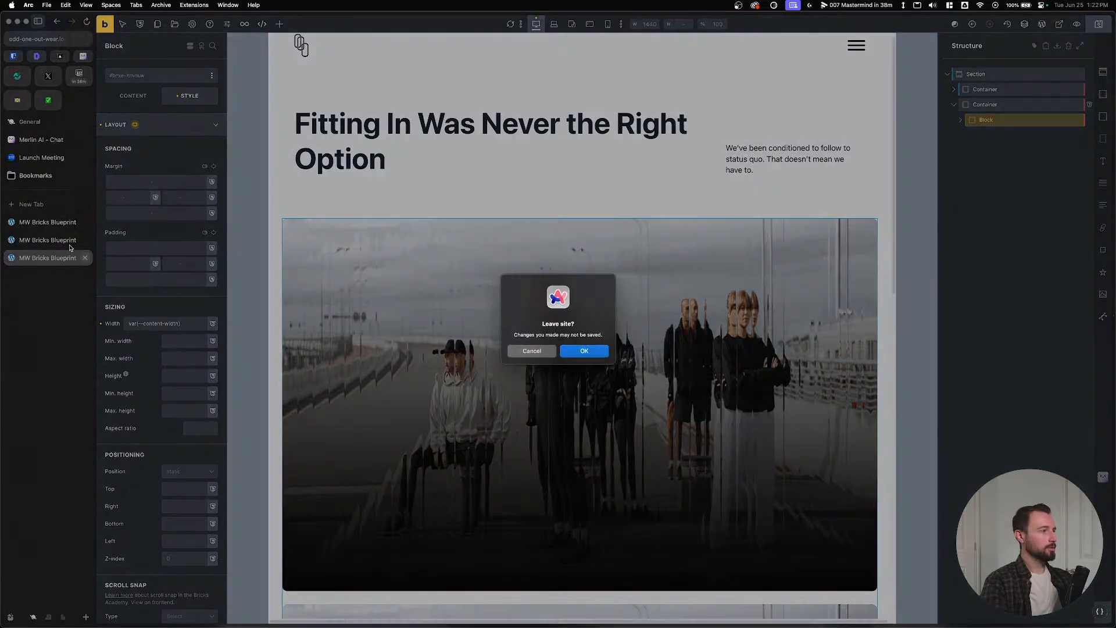
click(581, 350)
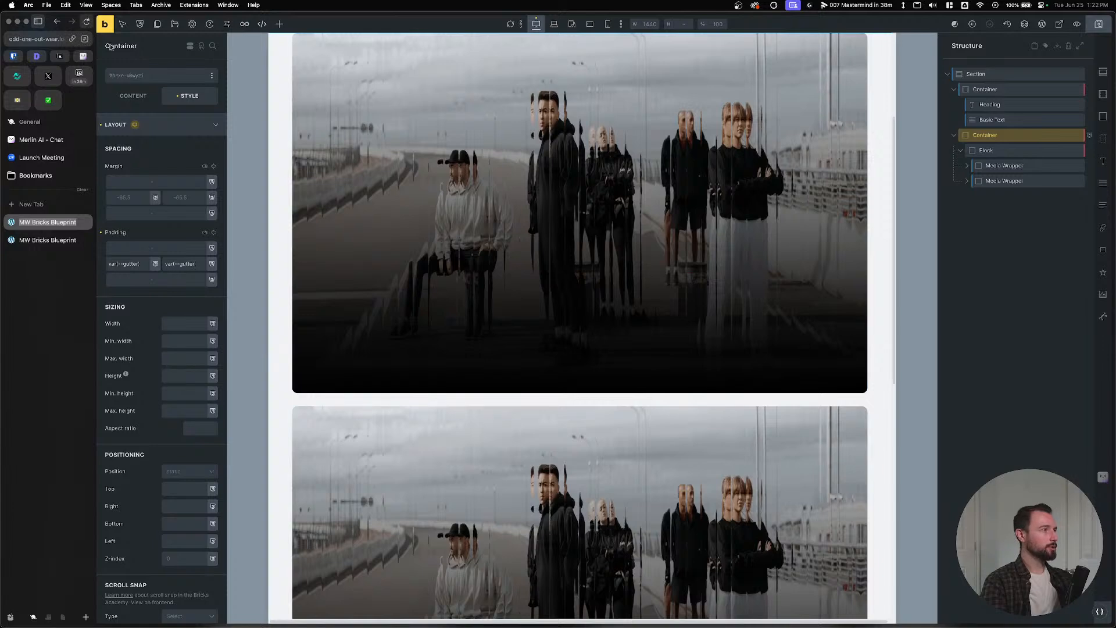
key(super+r)
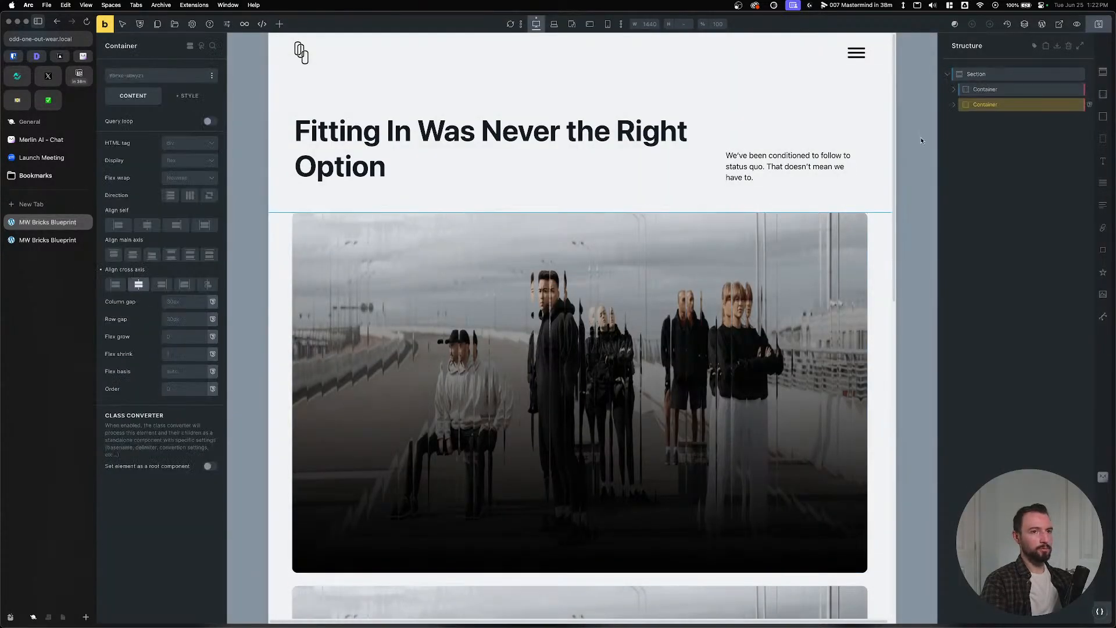
Reselect the second container and set its top and bottom padding to var(--line-padding).
click(953, 104)
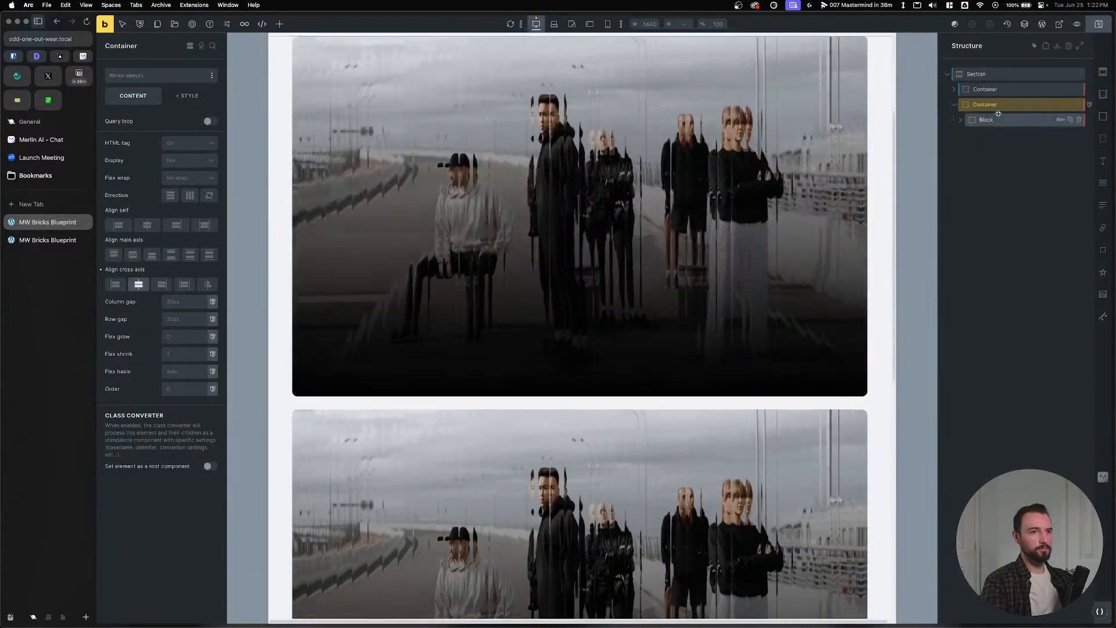
click(186, 96)
click(151, 124)
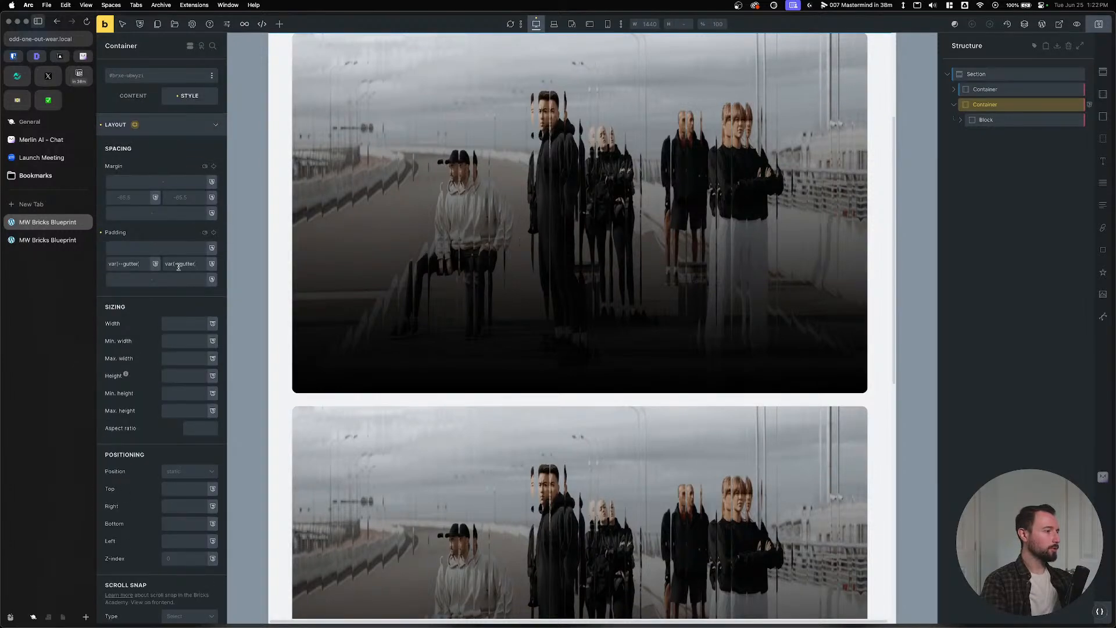
click(169, 246)
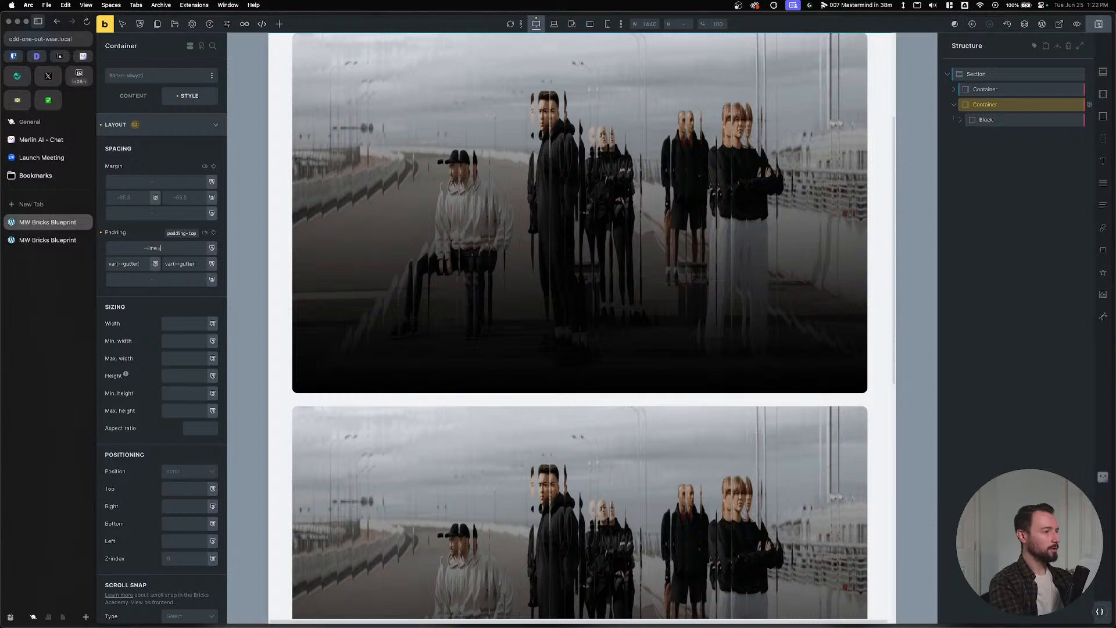
text(--line-)
key(BackSpace)
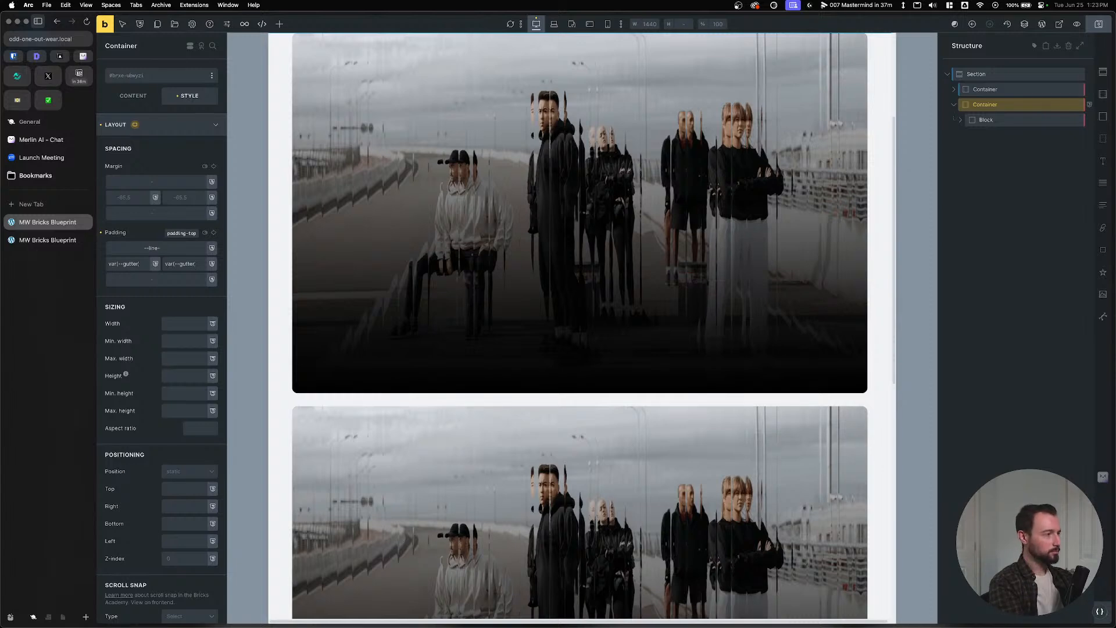
text(padding)
triple_click(167, 246)
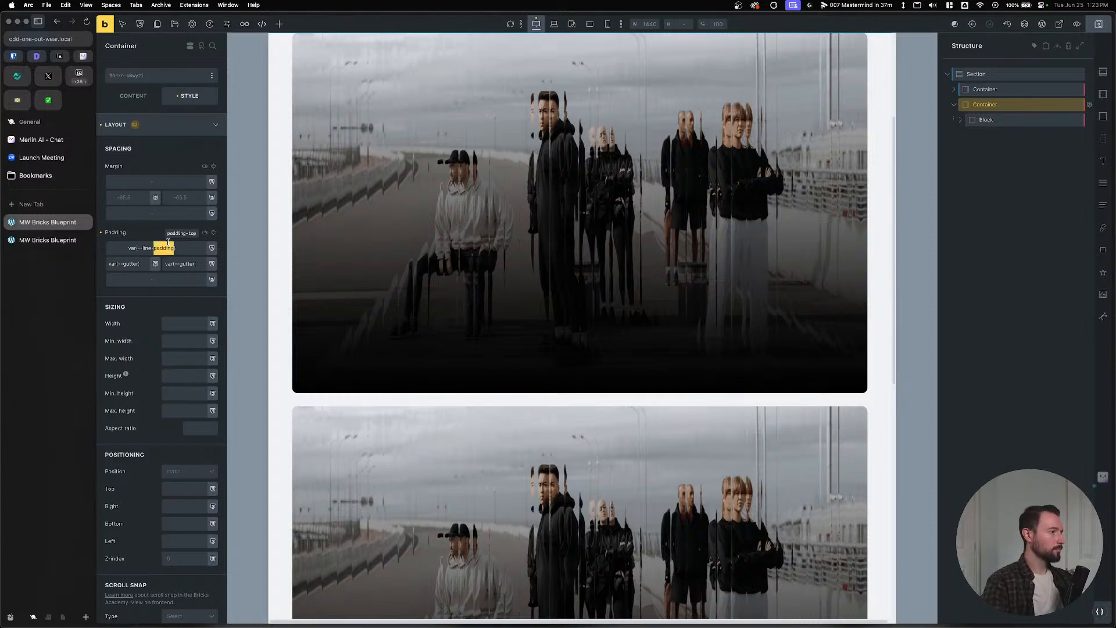
key(super+c)
click(156, 281)
key(super+v)
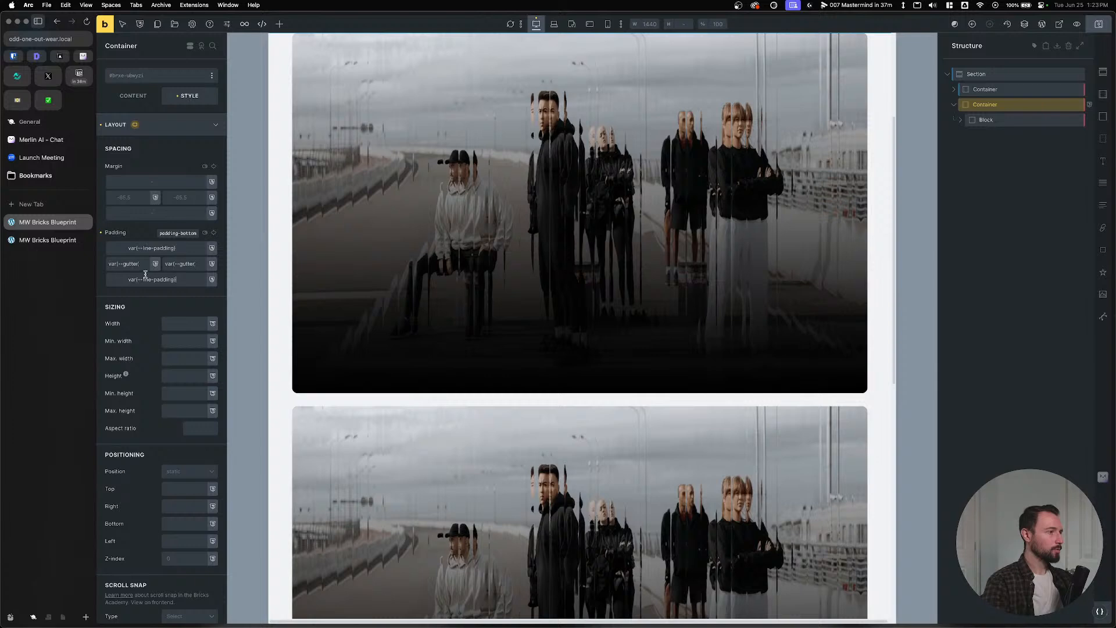
click(161, 126)
click(155, 280)
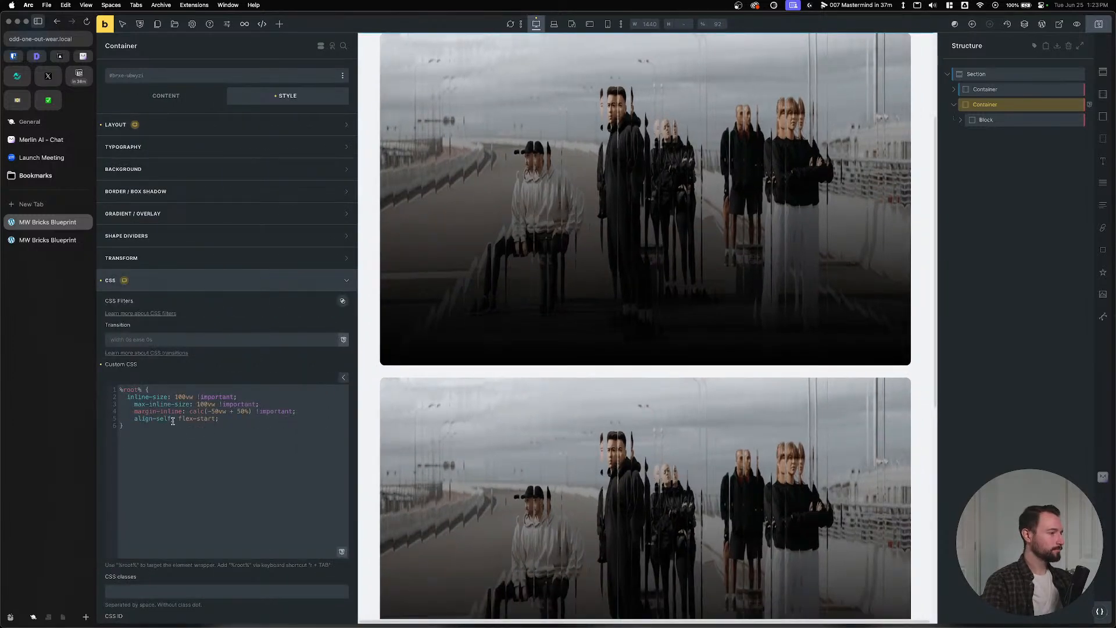
Add --line-spacing: var(--space-m); to the container's custom CSS.
key(Return)
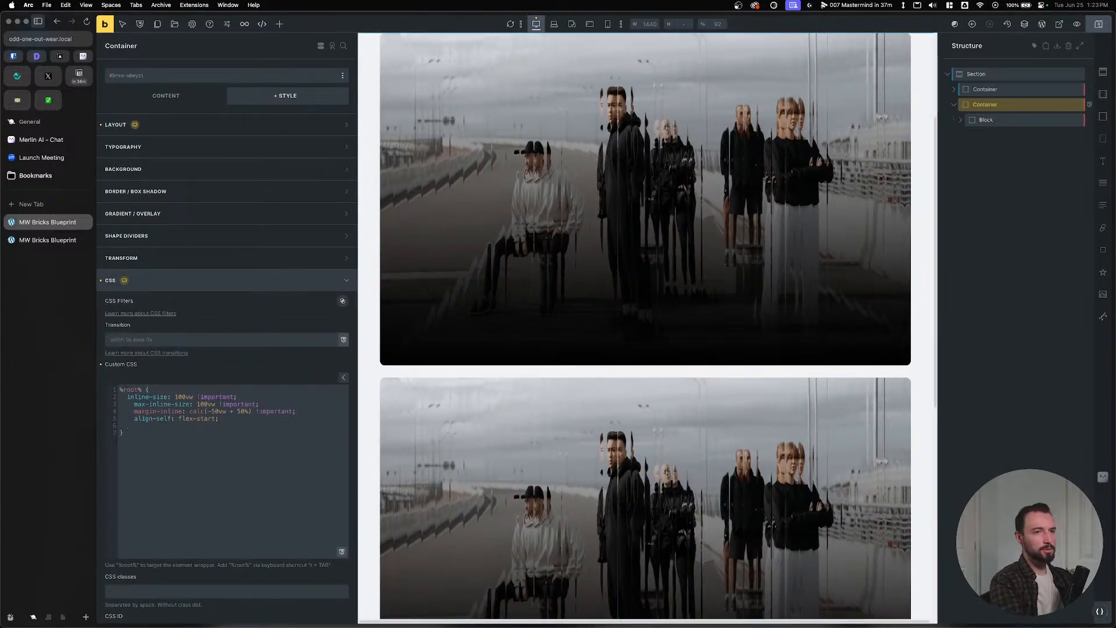
text(--line)
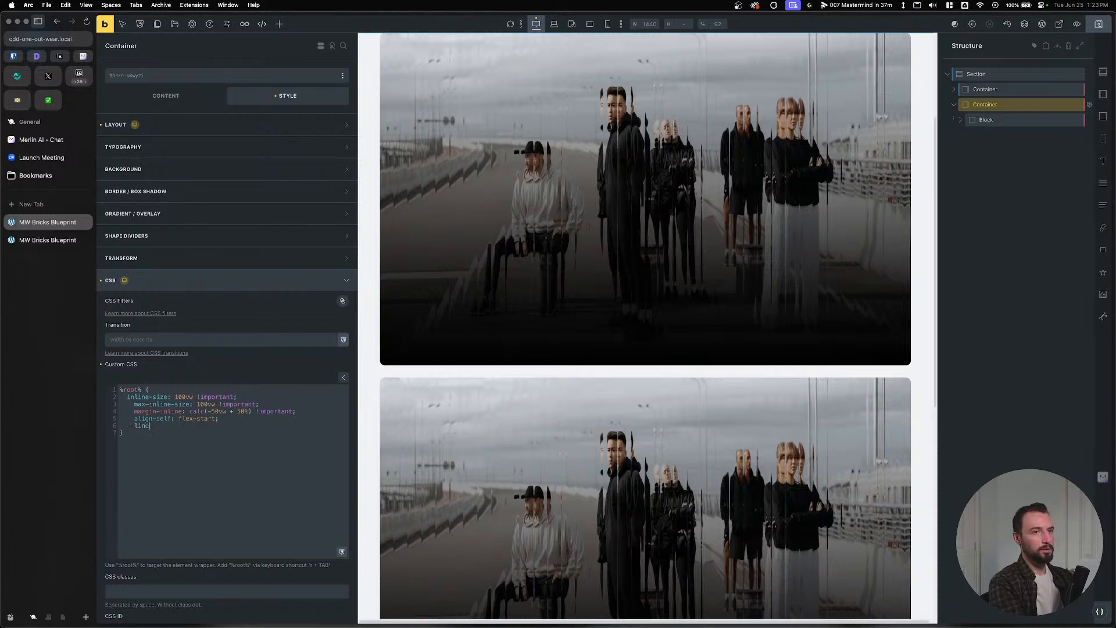
text(-spacing: )
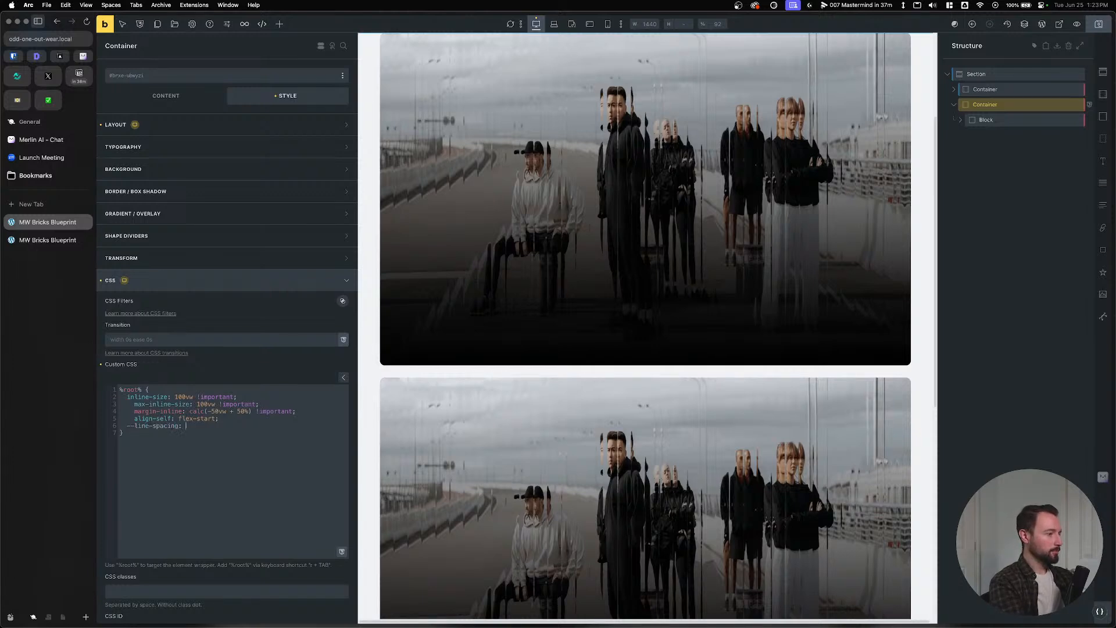
text(var(--sp)
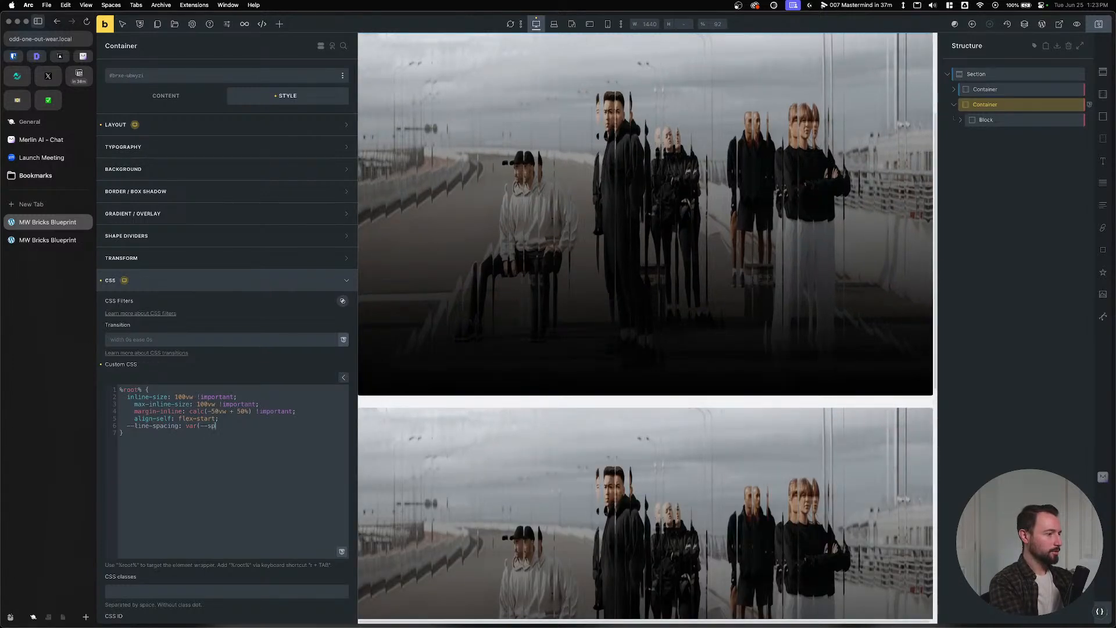
text(ace-m);)
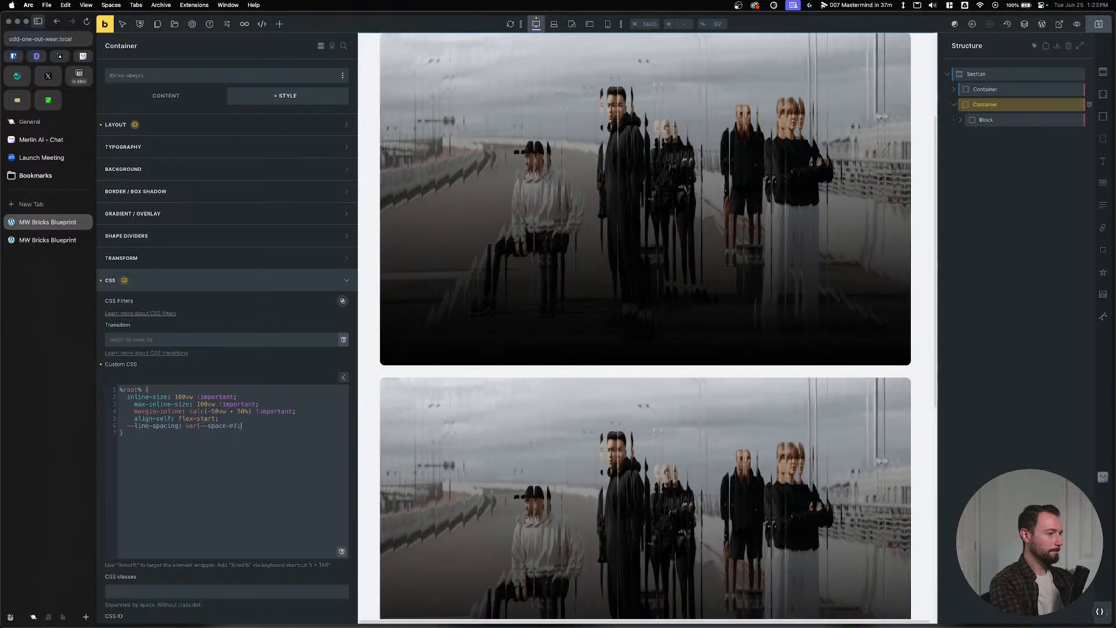
drag(177, 426, 127, 426)
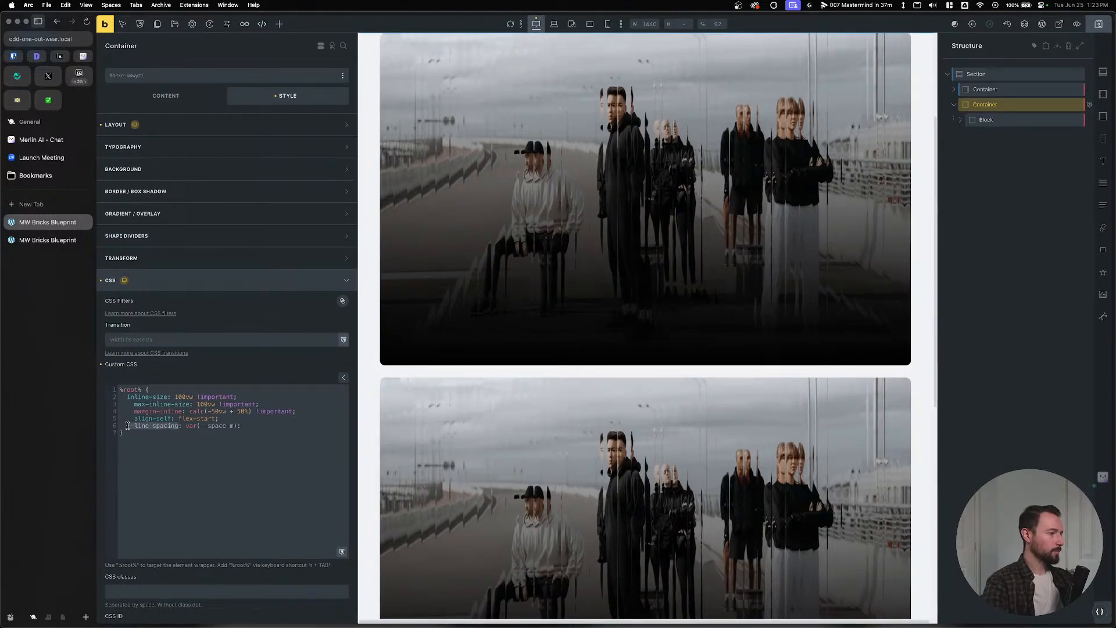
Change the container's top and bottom padding to var(--line-spacing).
click(200, 129)
double_click(161, 250)
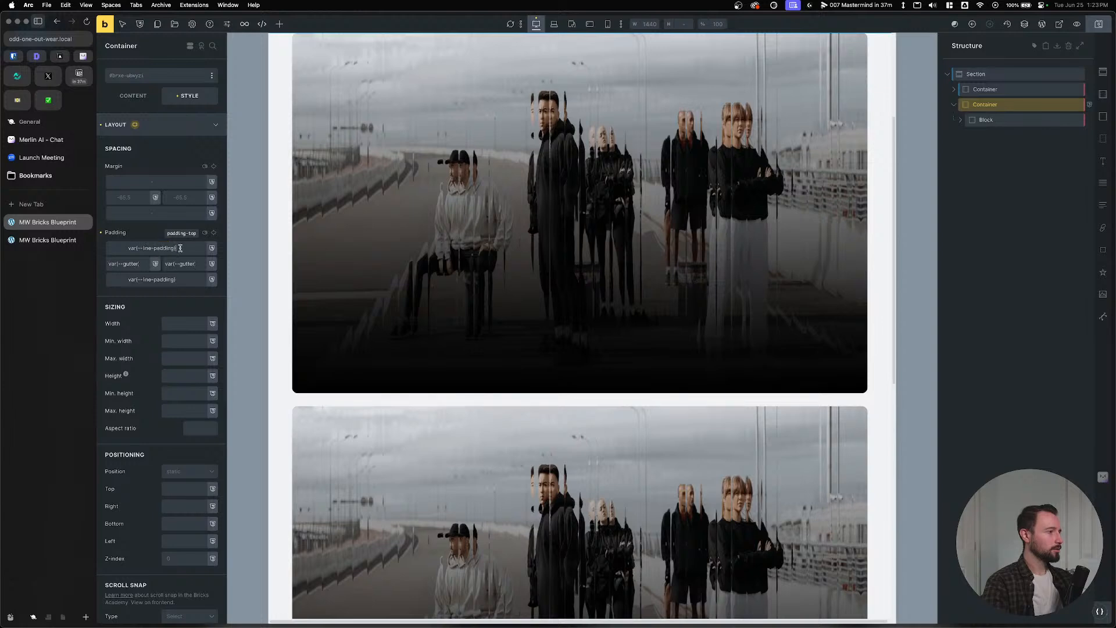
drag(180, 249, 135, 250)
click(167, 249)
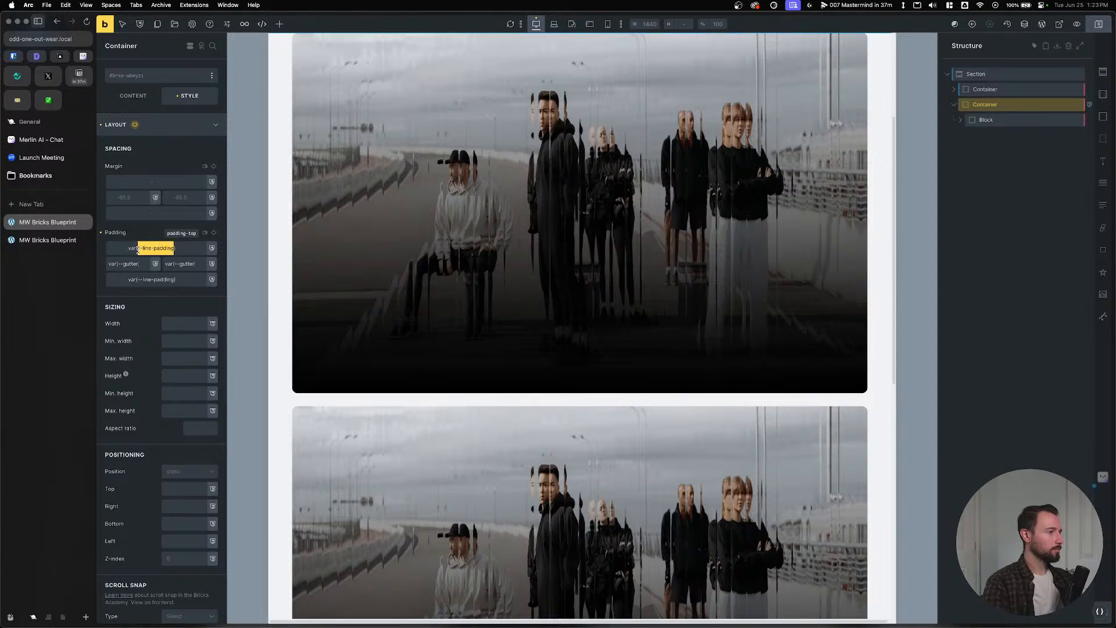
key(cmd+v)
drag(180, 279, 117, 281)
key(cmd+v)
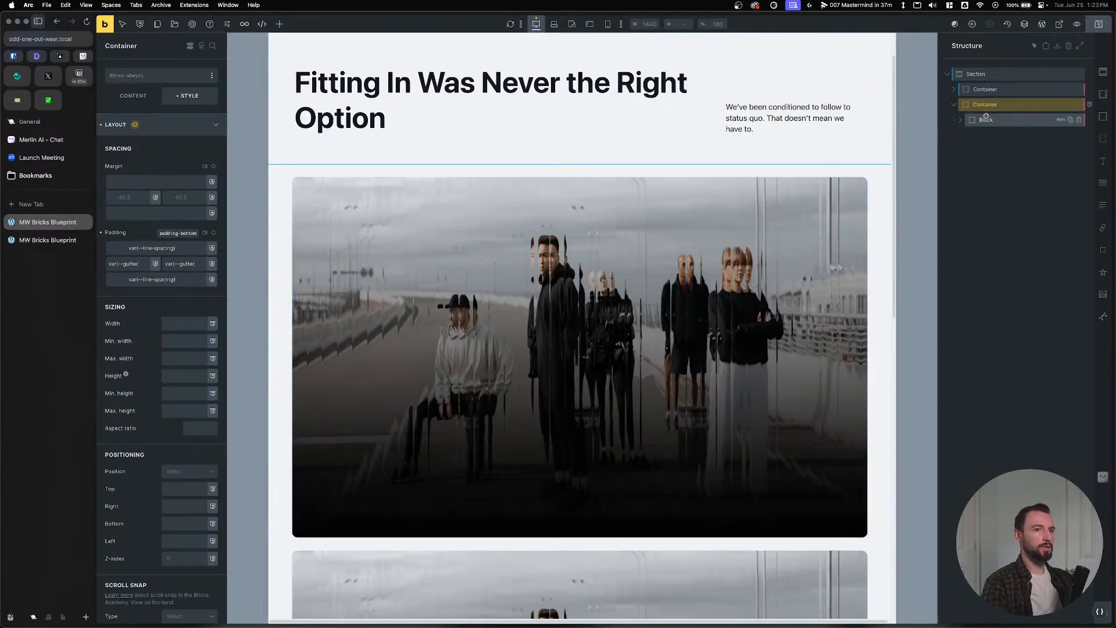
Set the grid container's top and bottom border width to 1.
click(959, 123)
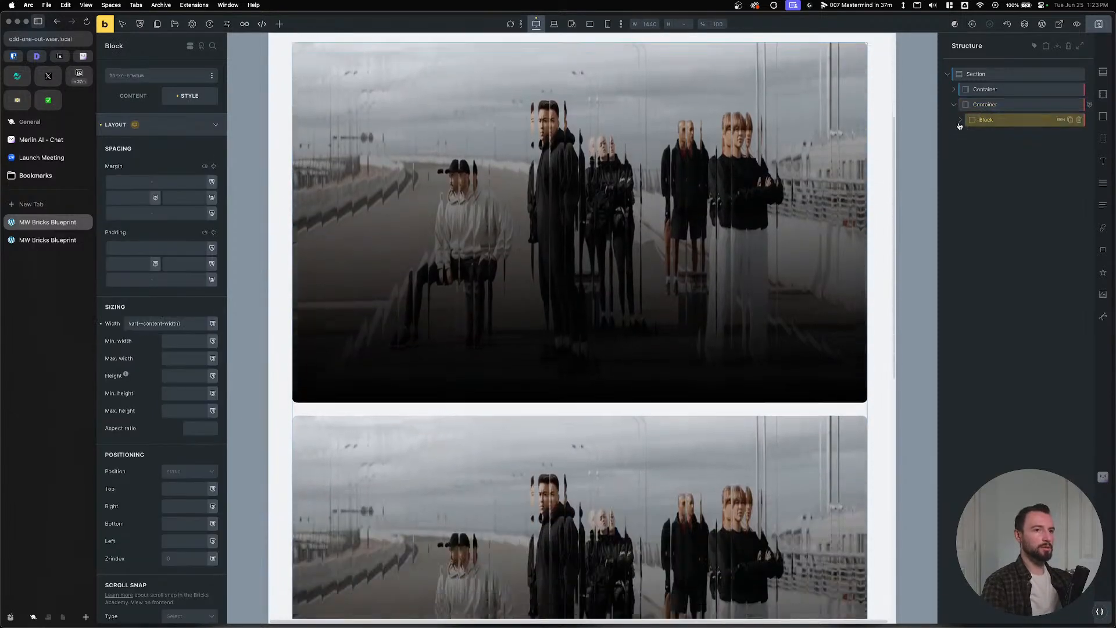
click(960, 121)
click(988, 105)
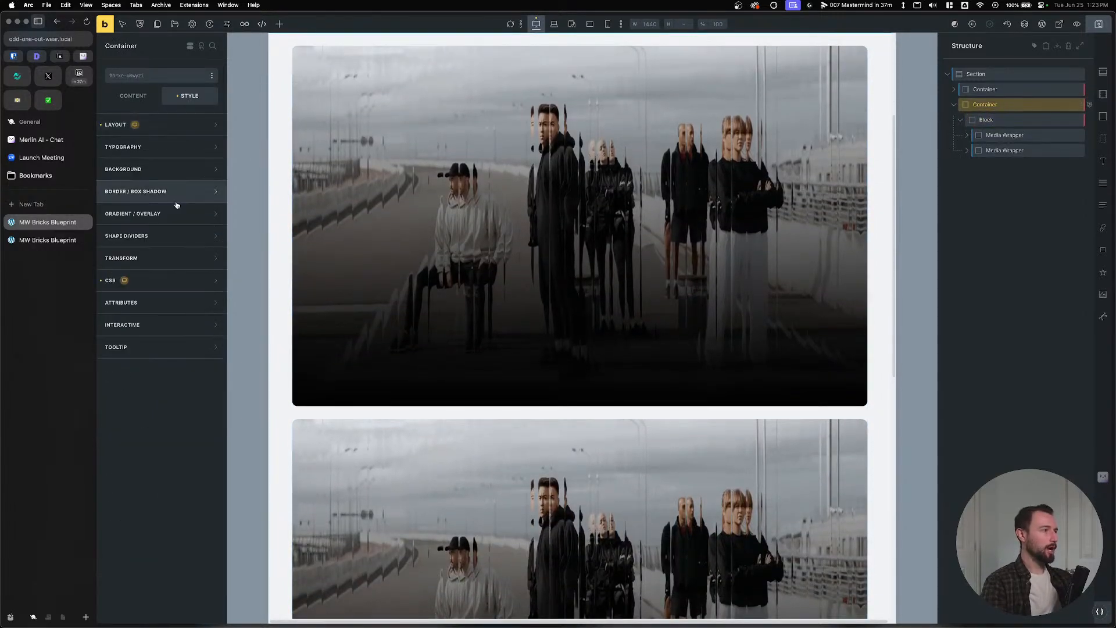
click(177, 201)
click(212, 211)
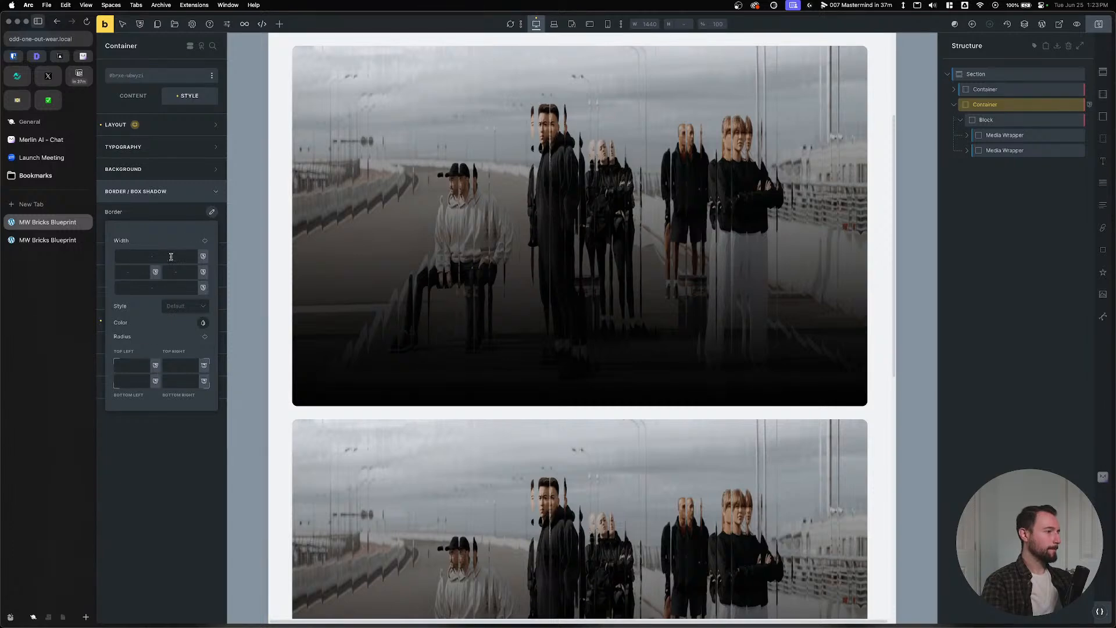
text(1)
click(166, 286)
Browse the Automatic.css border colour palette, then view the live frontend page.
click(202, 324)
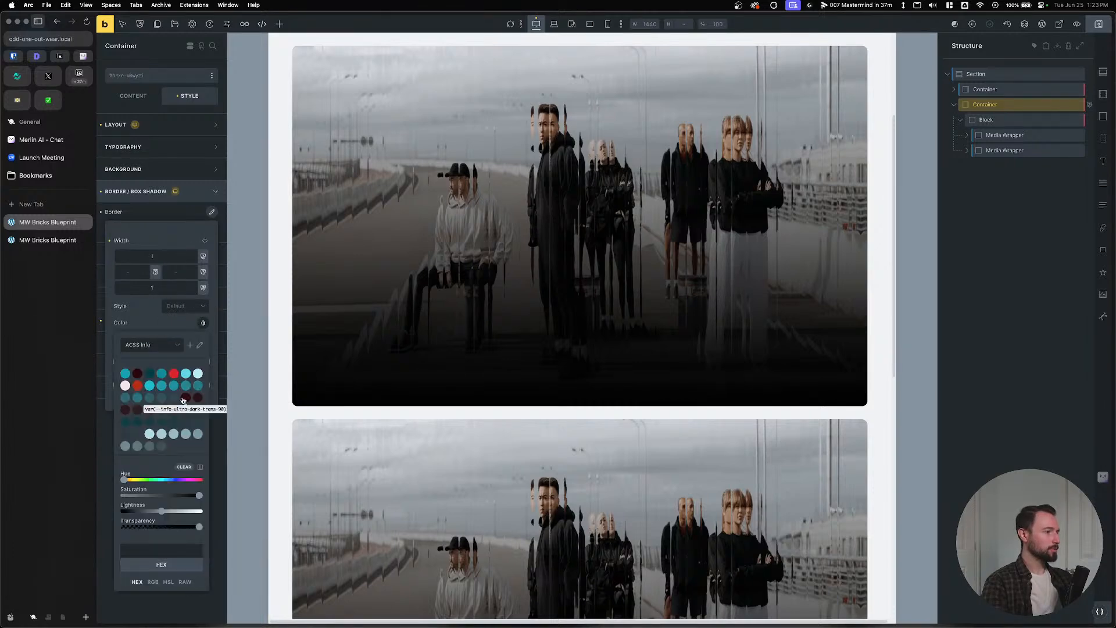
click(203, 323)
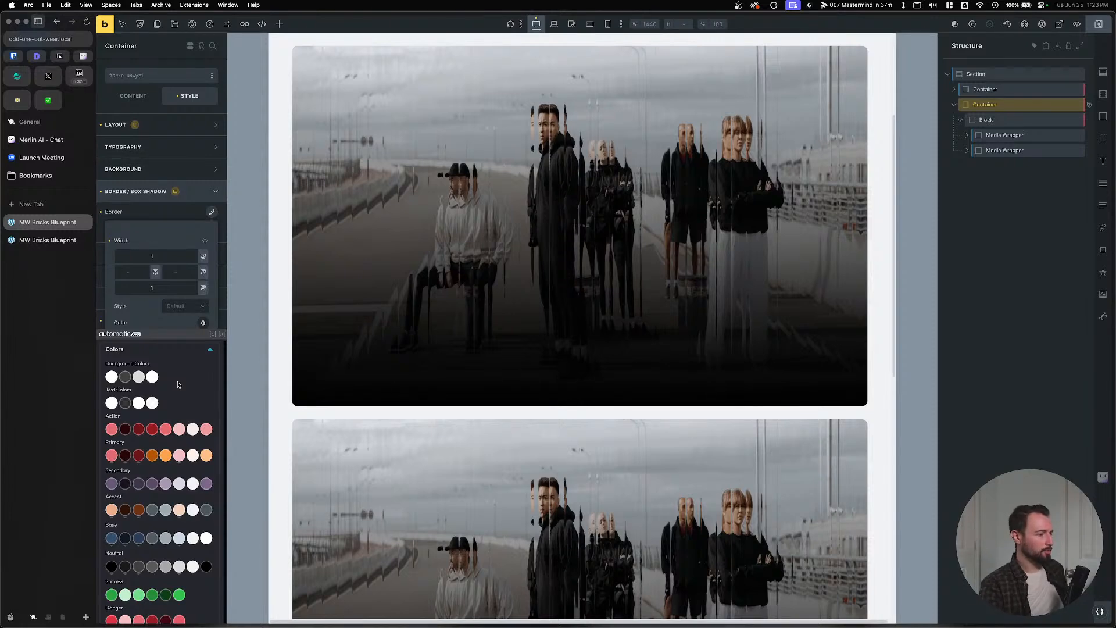
click(221, 334)
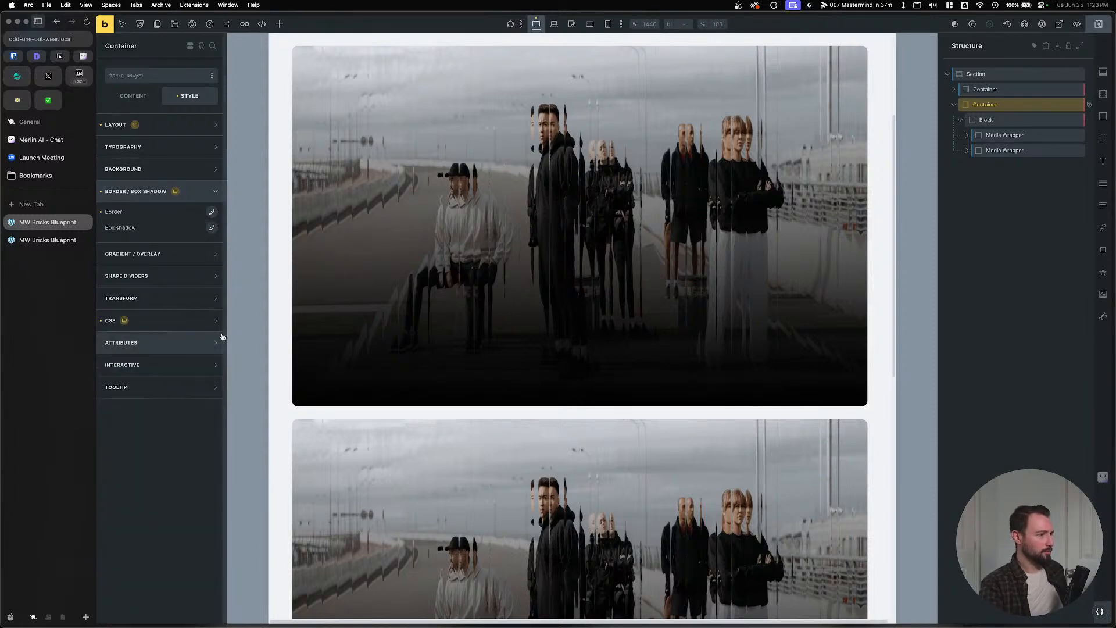
click(47, 239)
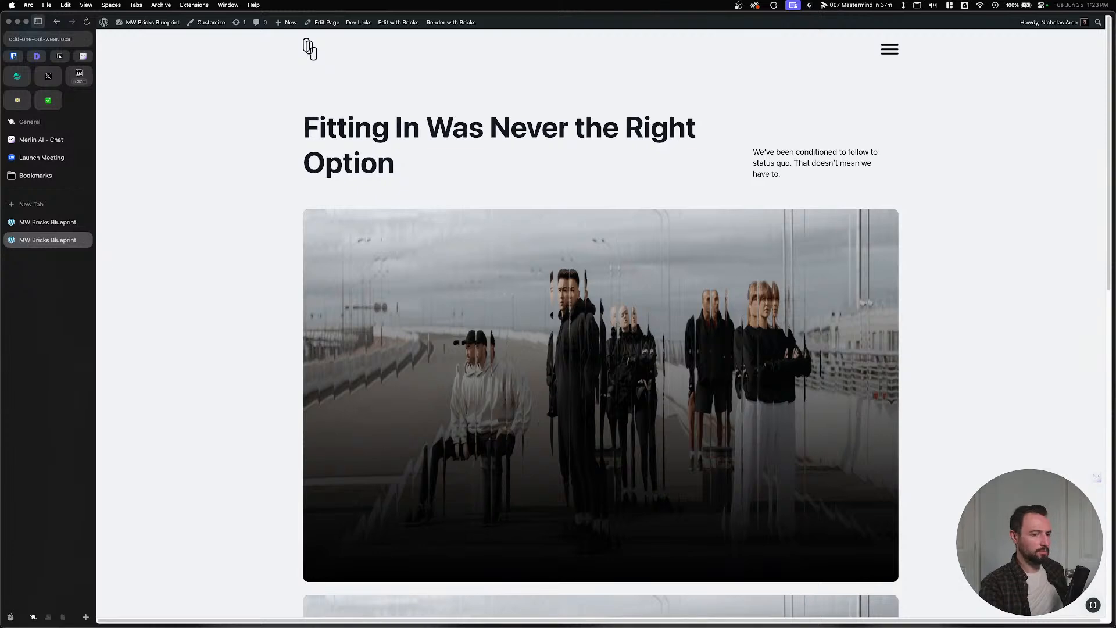
Review the Automatic.css colour palette, then reopen the container's border settings in the builder.
click(1093, 606)
click(146, 140)
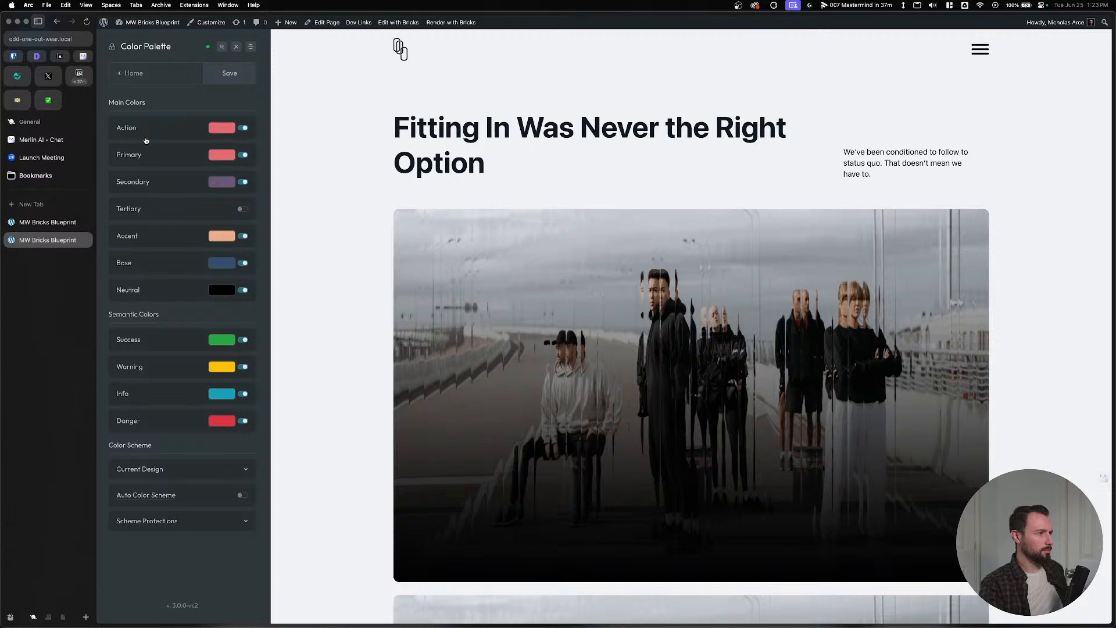
click(48, 222)
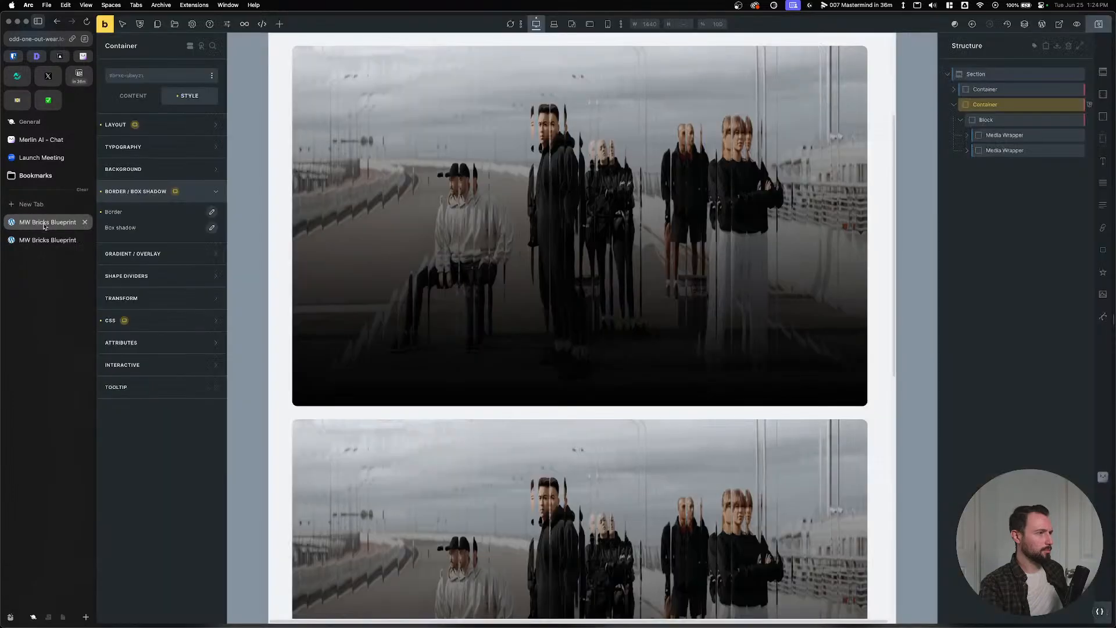
click(47, 243)
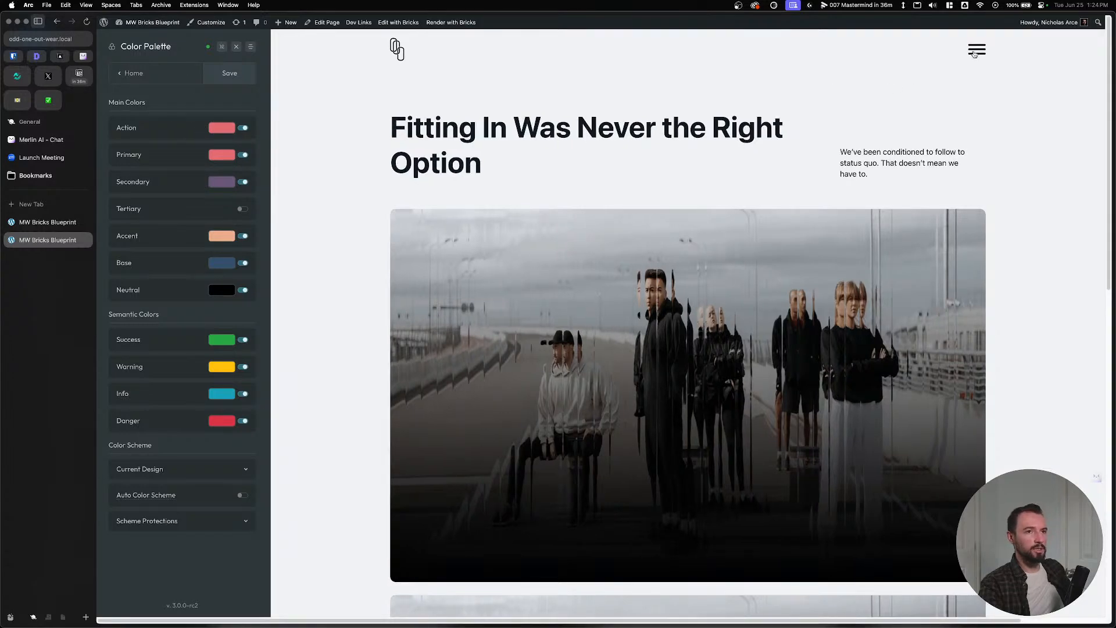
click(46, 222)
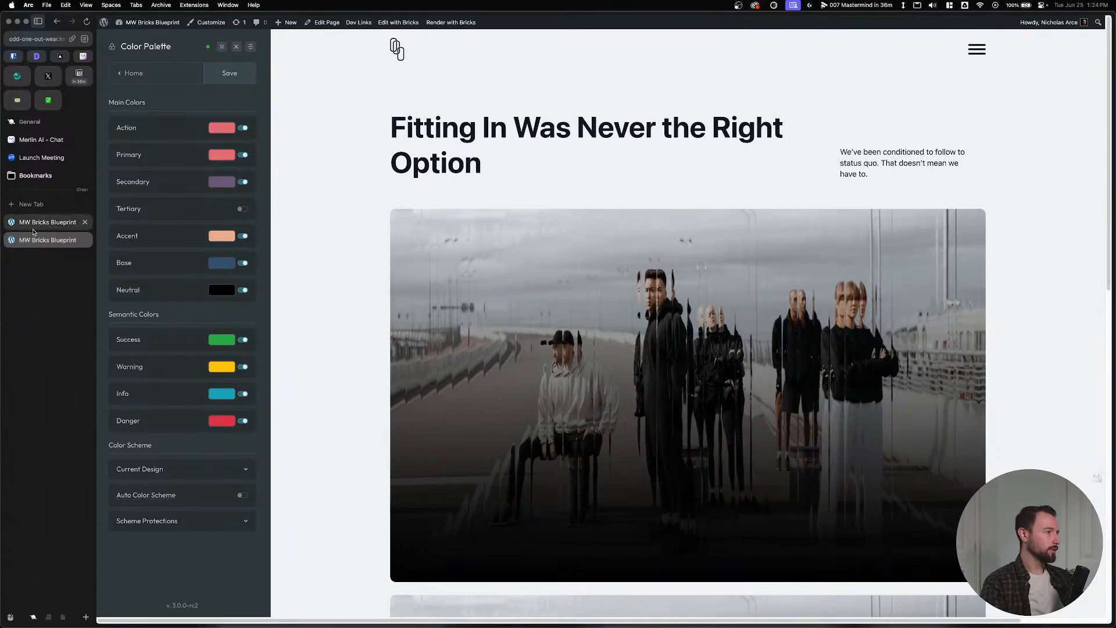
click(73, 242)
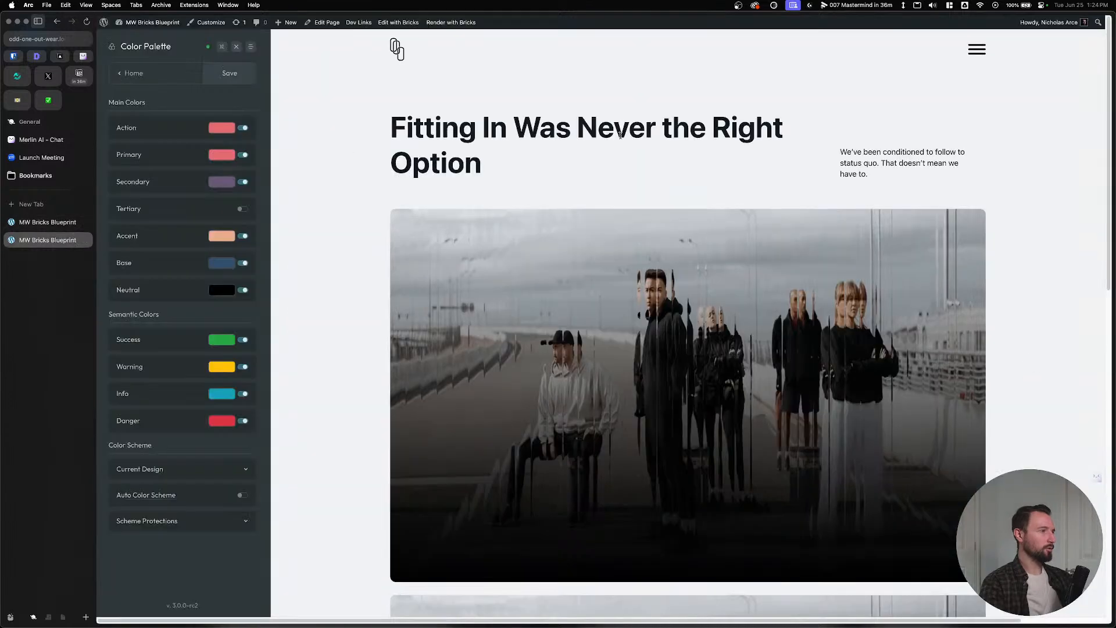
click(236, 47)
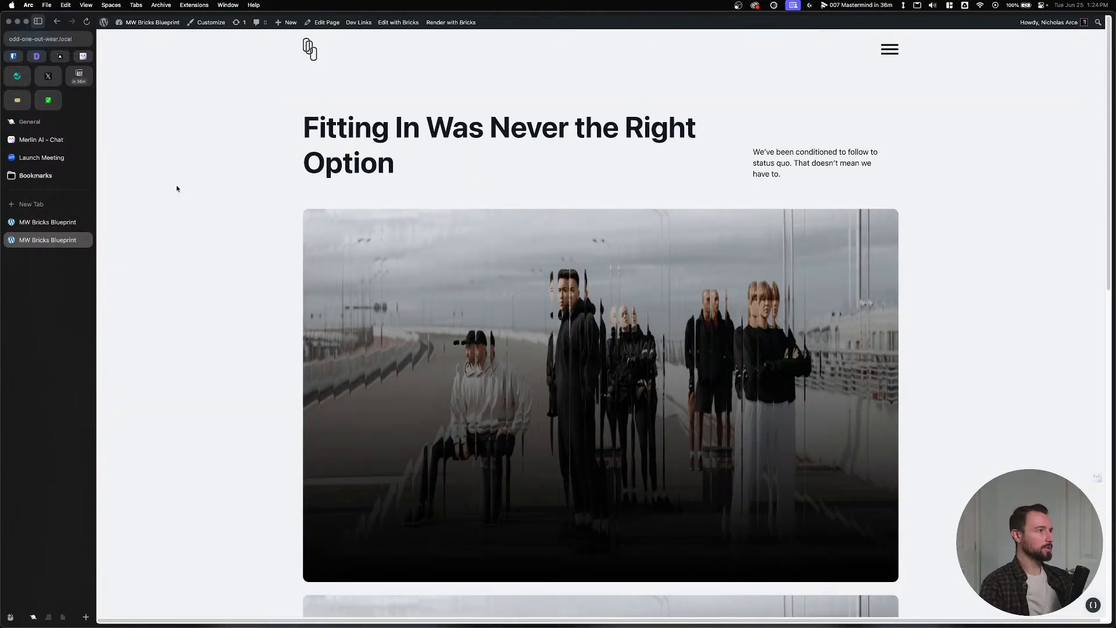
click(42, 223)
click(211, 211)
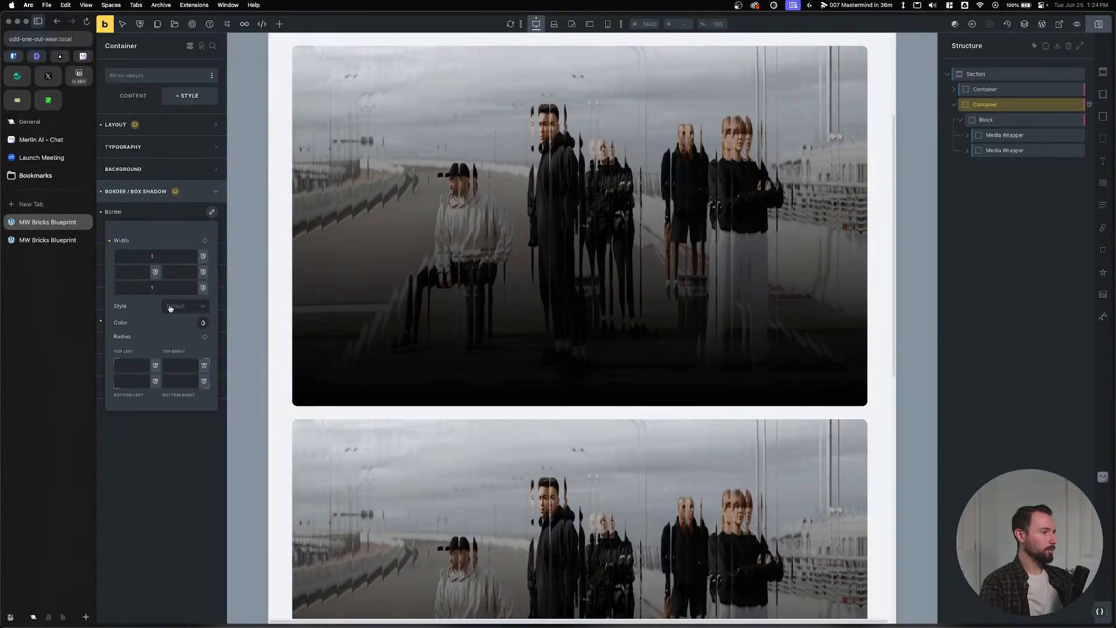
Give the container border the light translucent colour from the ACSS Neutral palette.
click(202, 324)
click(151, 344)
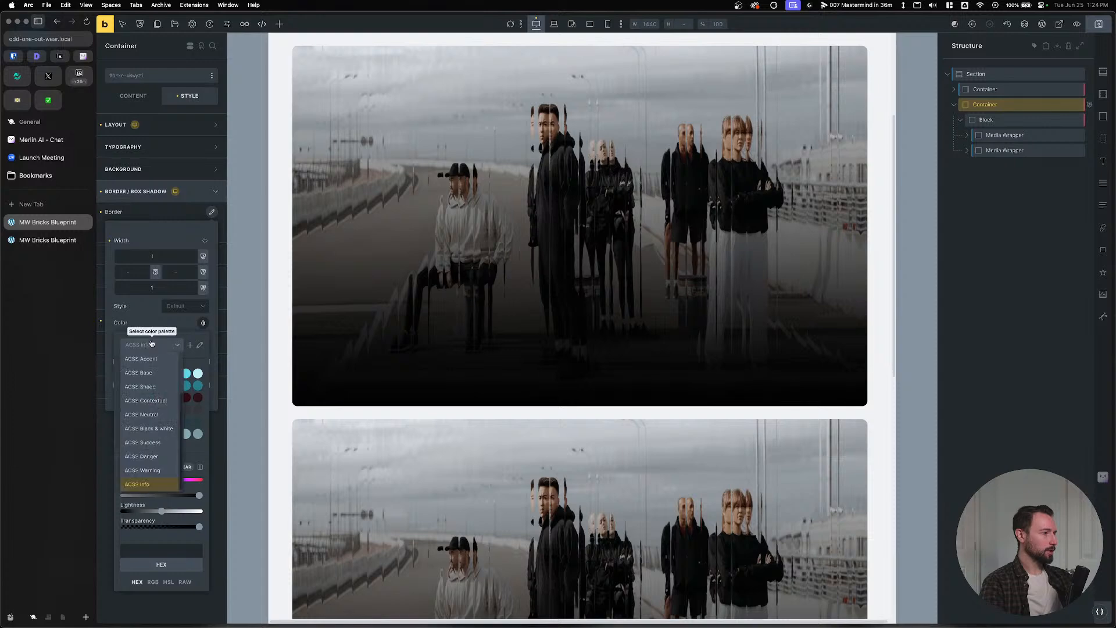
click(142, 414)
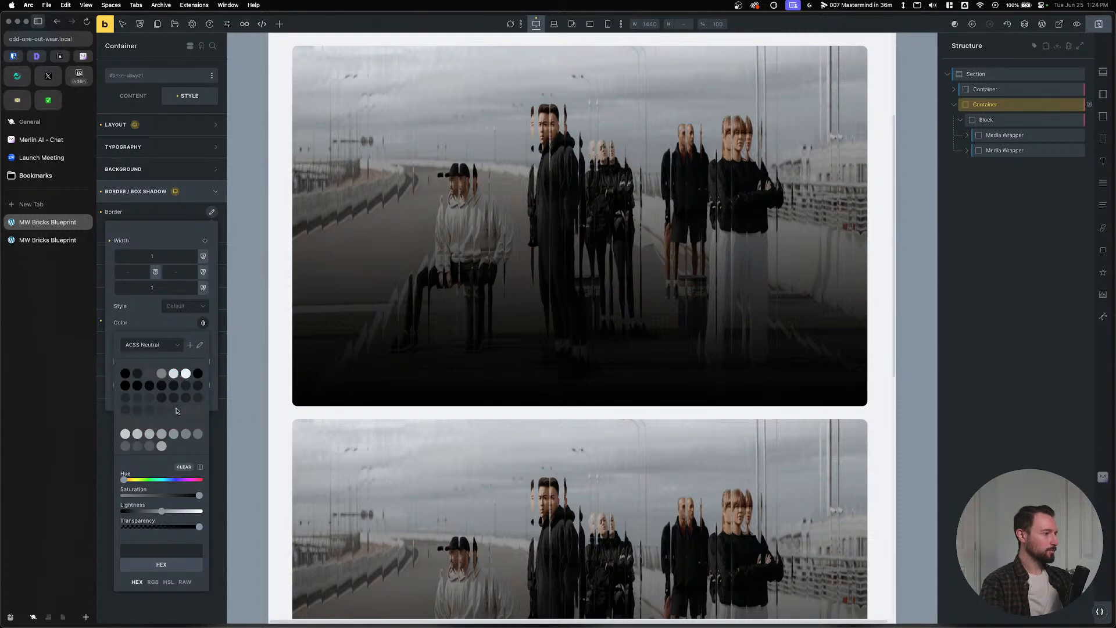
click(162, 434)
scroll(441, 326, up, 3)
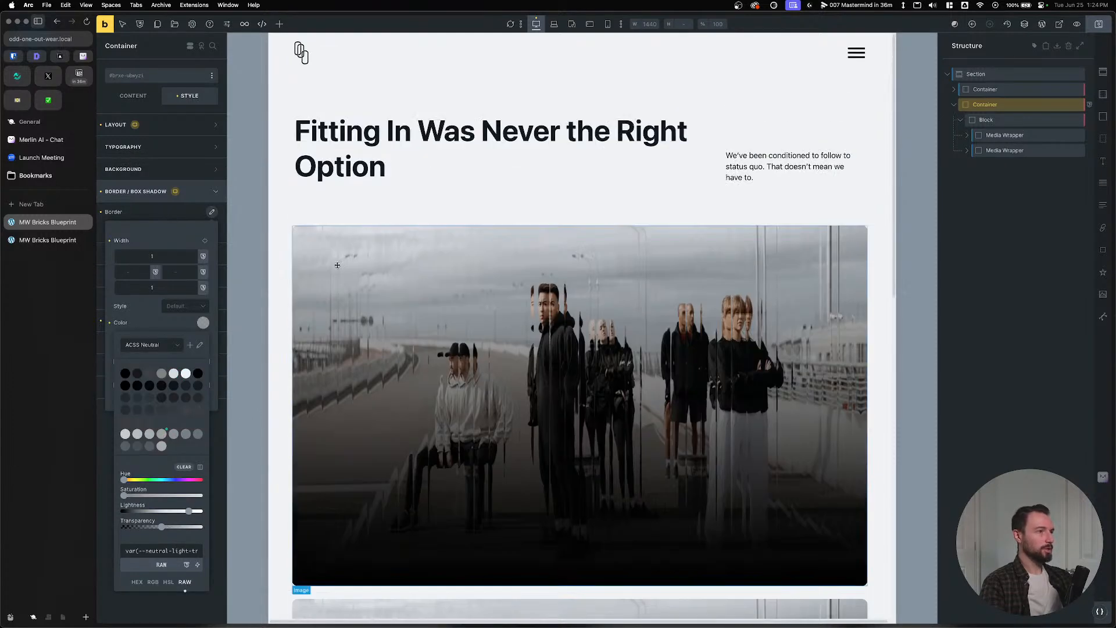
click(992, 116)
click(992, 106)
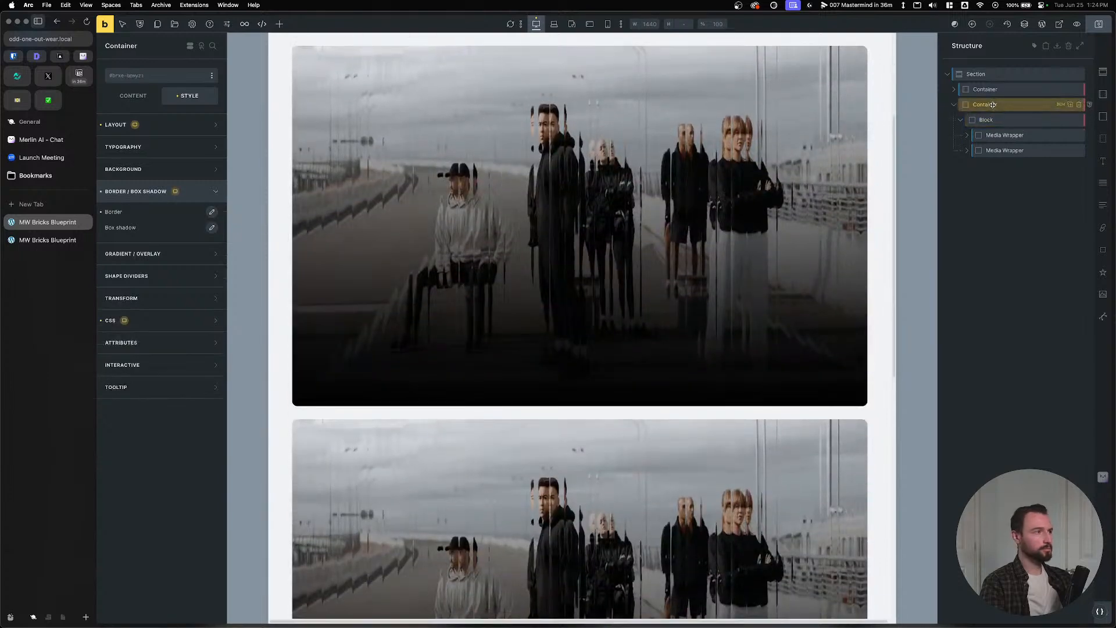
click(213, 213)
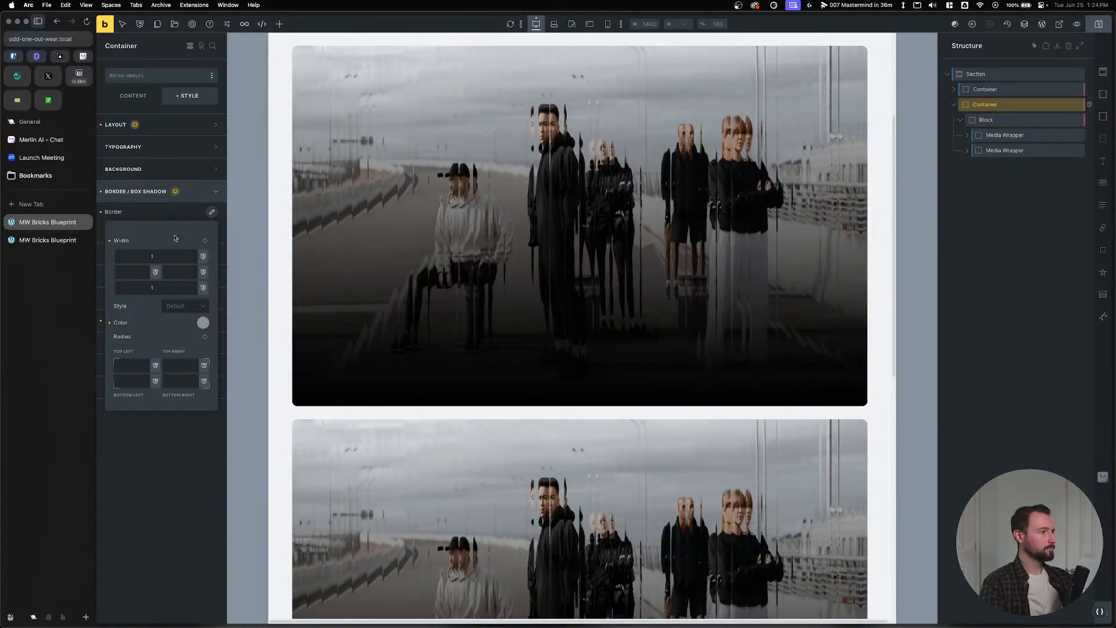
click(202, 323)
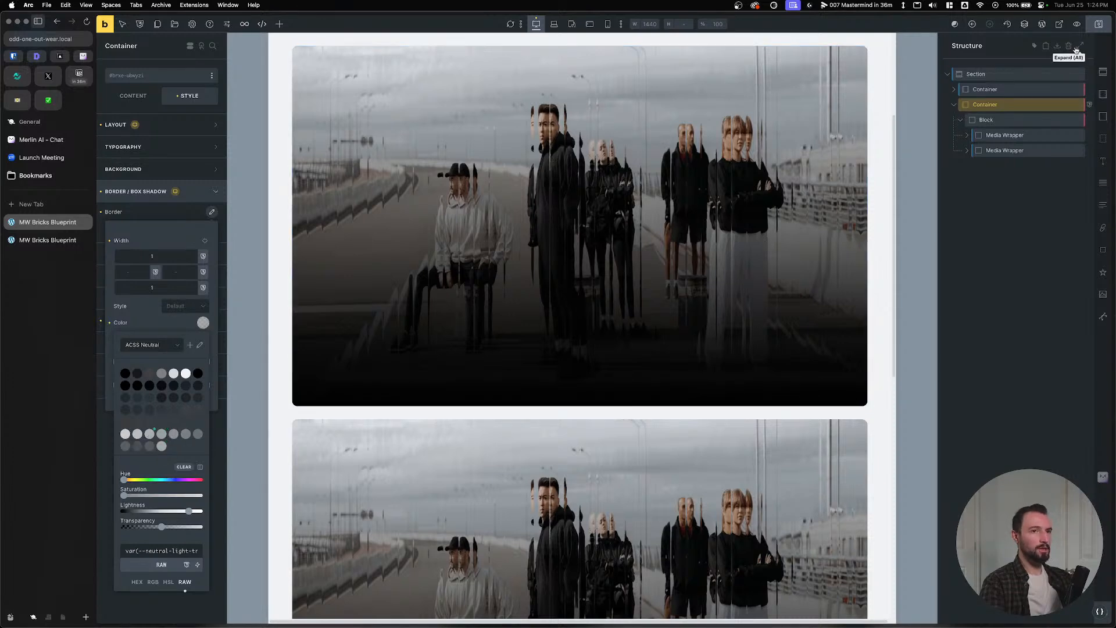
Save the page and reload the frontend to check the border.
key(super+s)
click(26, 242)
key(super+r)
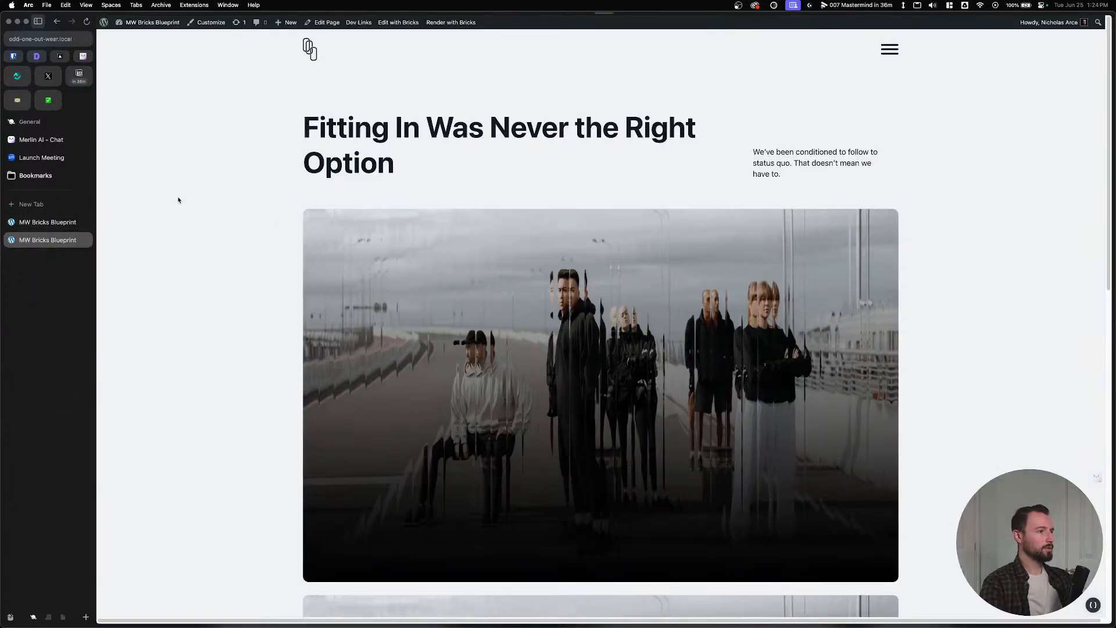
click(48, 222)
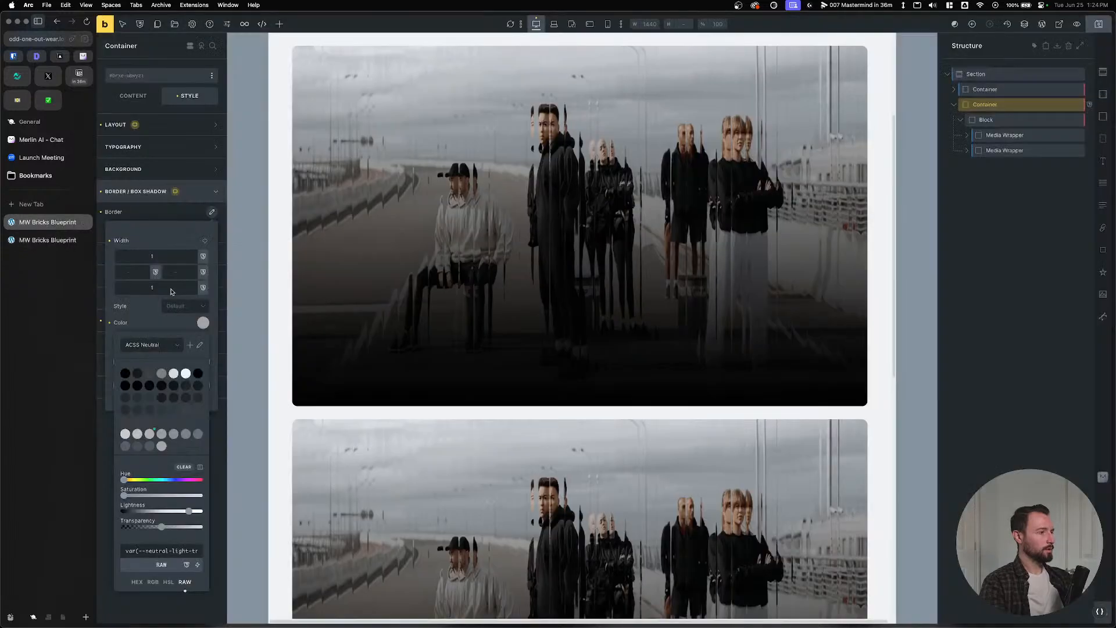
Set the border style to Solid and save the page.
click(186, 306)
click(175, 349)
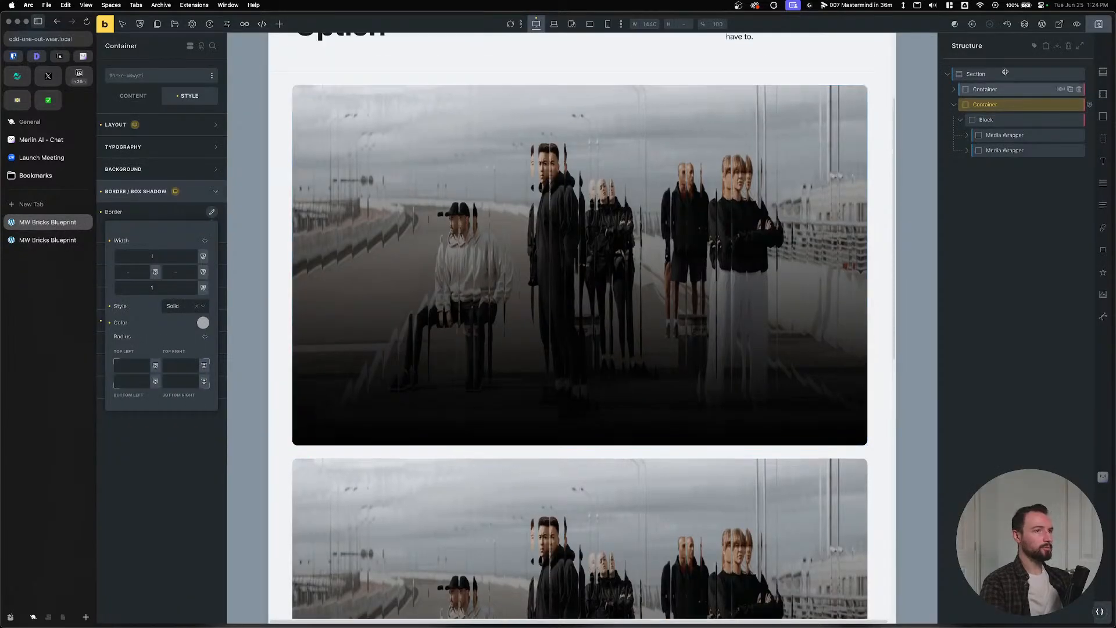
click(1103, 29)
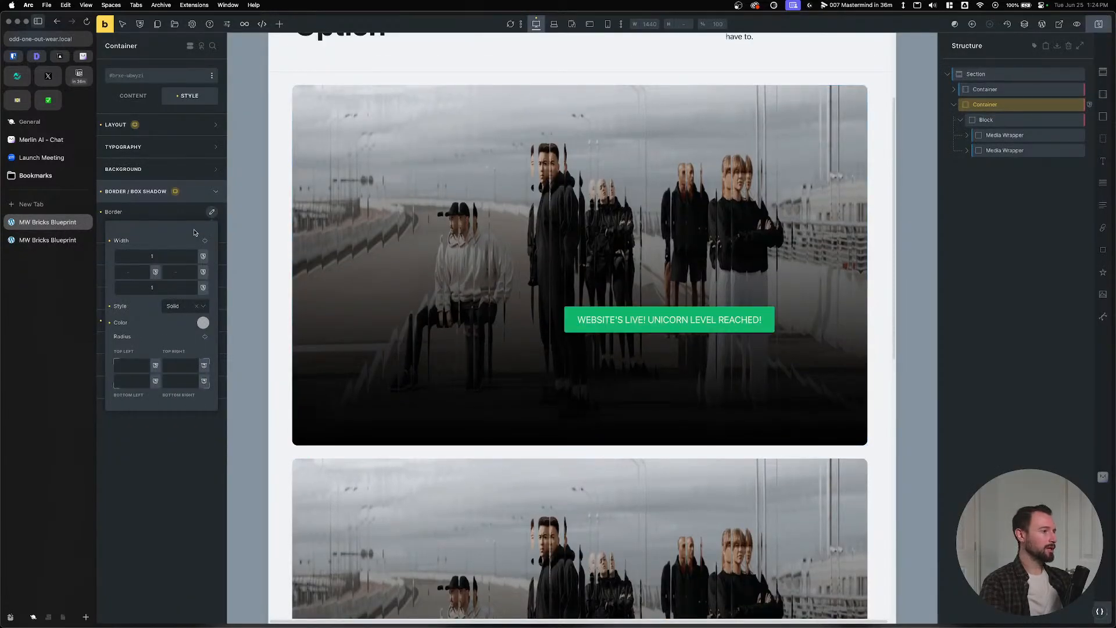
click(204, 196)
Reapply the light translucent neutral border colour and check it on the reloaded frontend.
click(212, 214)
click(203, 322)
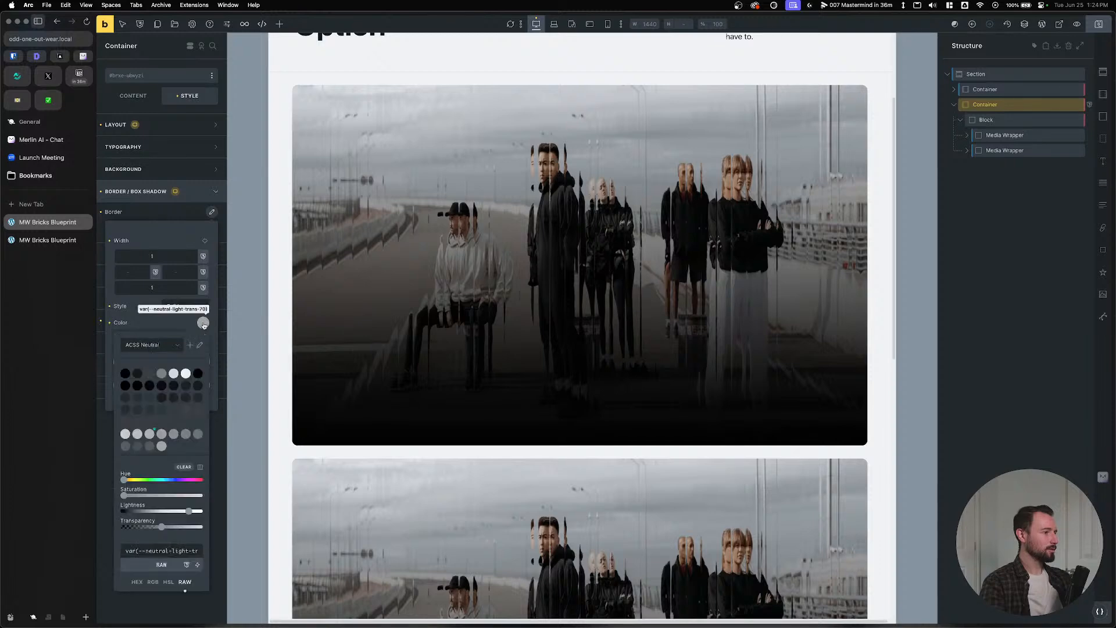
click(138, 435)
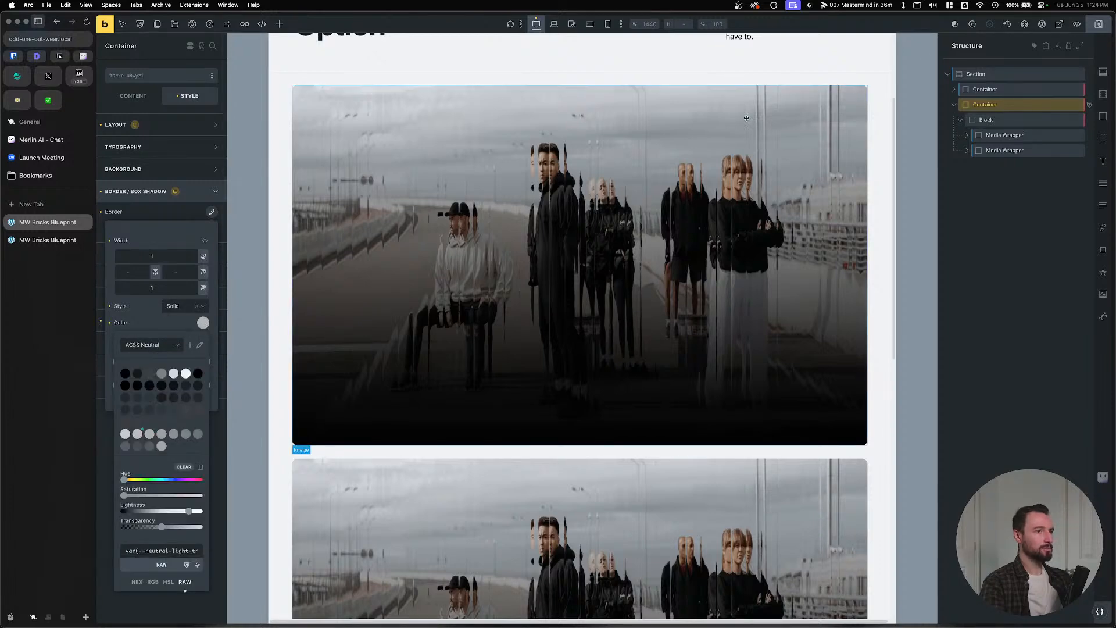
click(40, 240)
key(super+r)
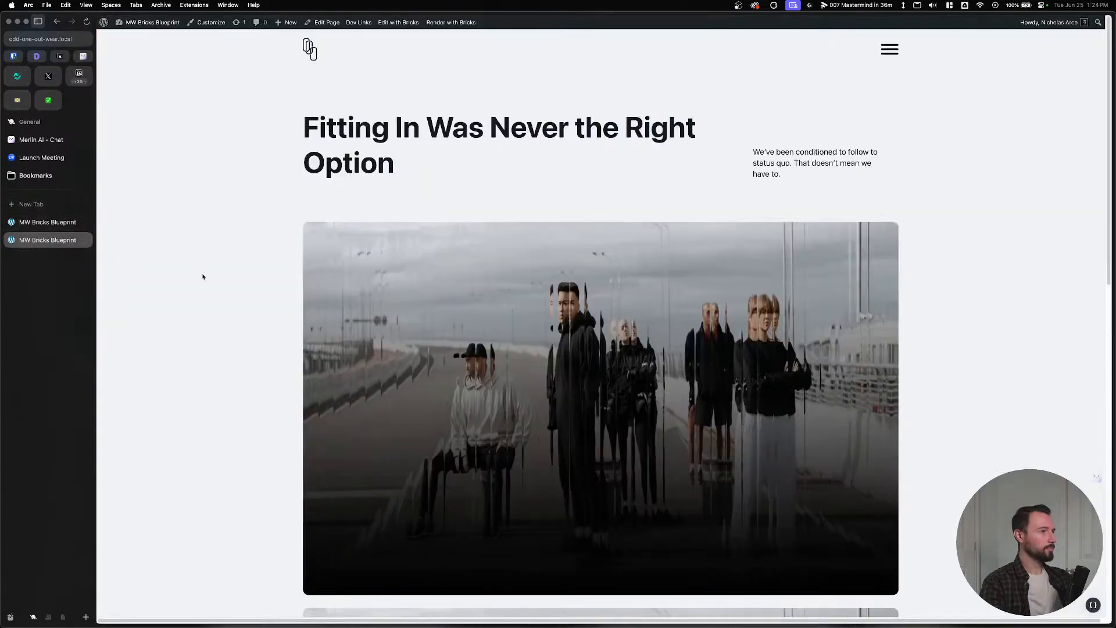
scroll(348, 261, down, 5)
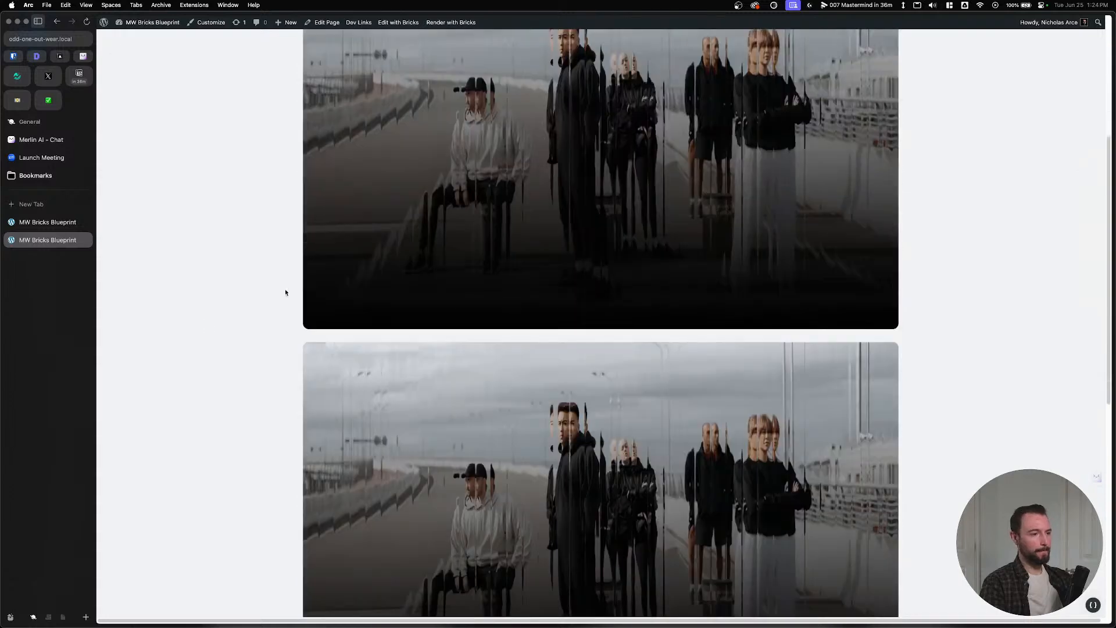
key(ctrl+Tab)
Set the Block's display to grid with var(--grid-3-1) as its template columns.
click(1011, 120)
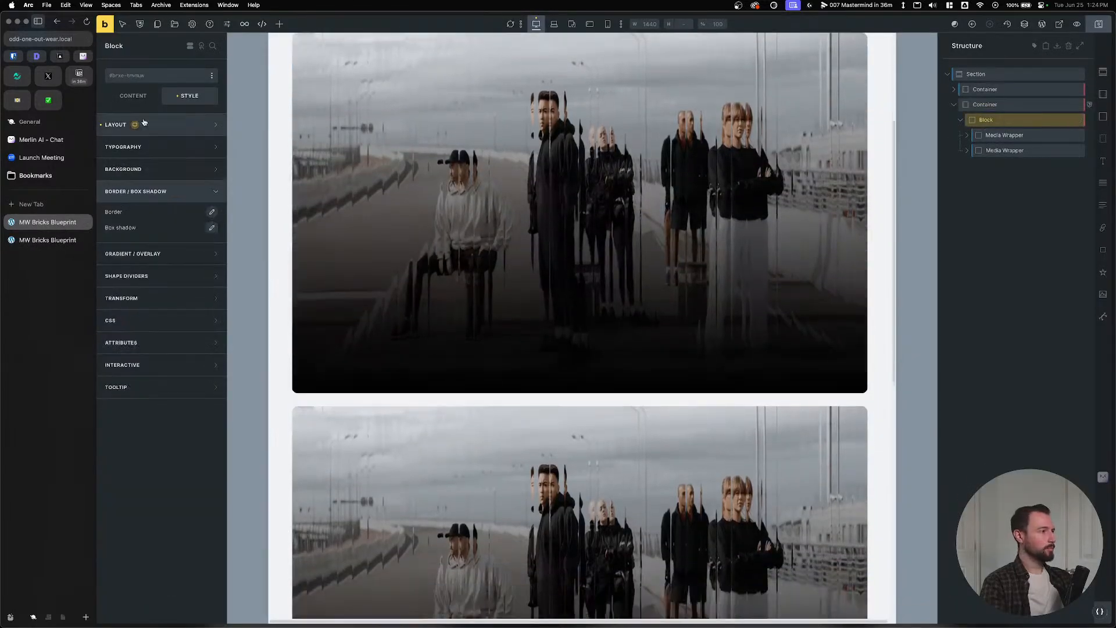
click(135, 97)
click(186, 160)
click(178, 165)
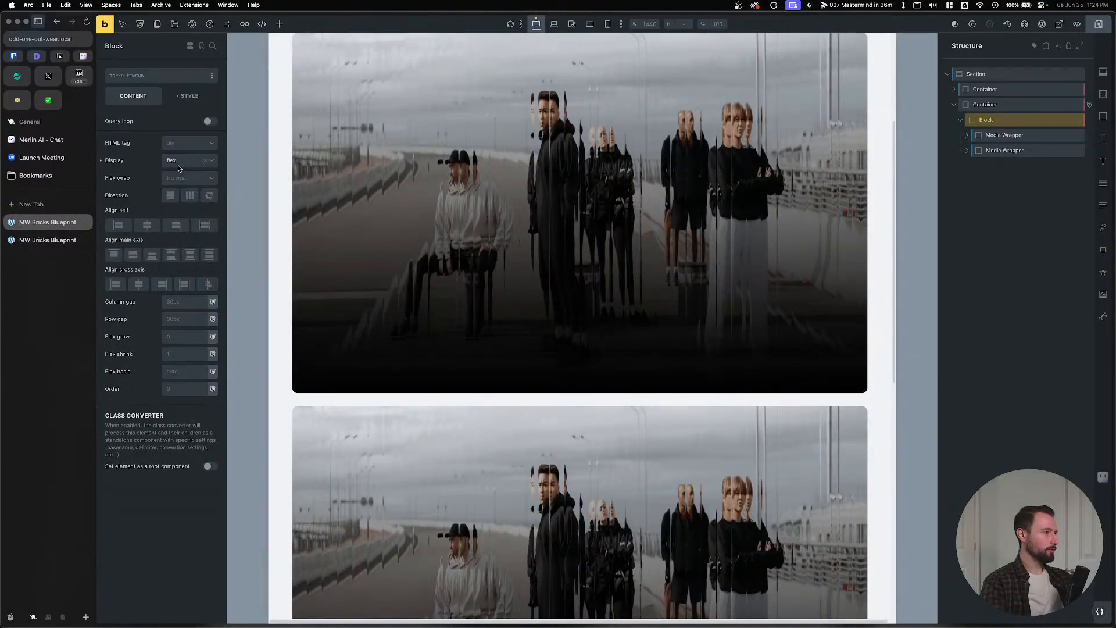
click(181, 162)
click(176, 203)
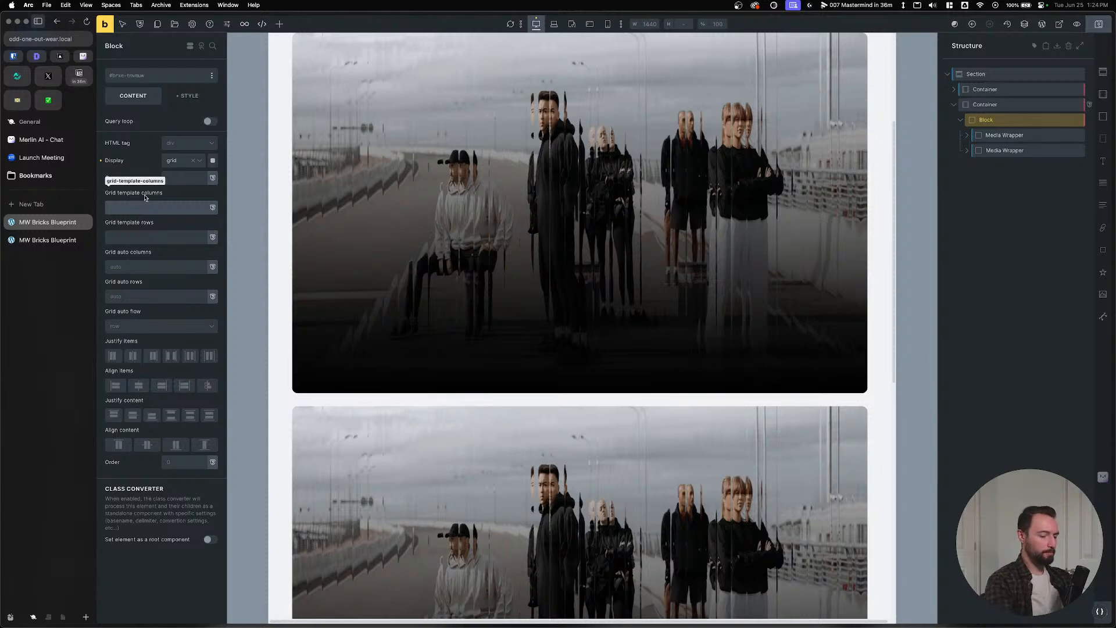
text(--)
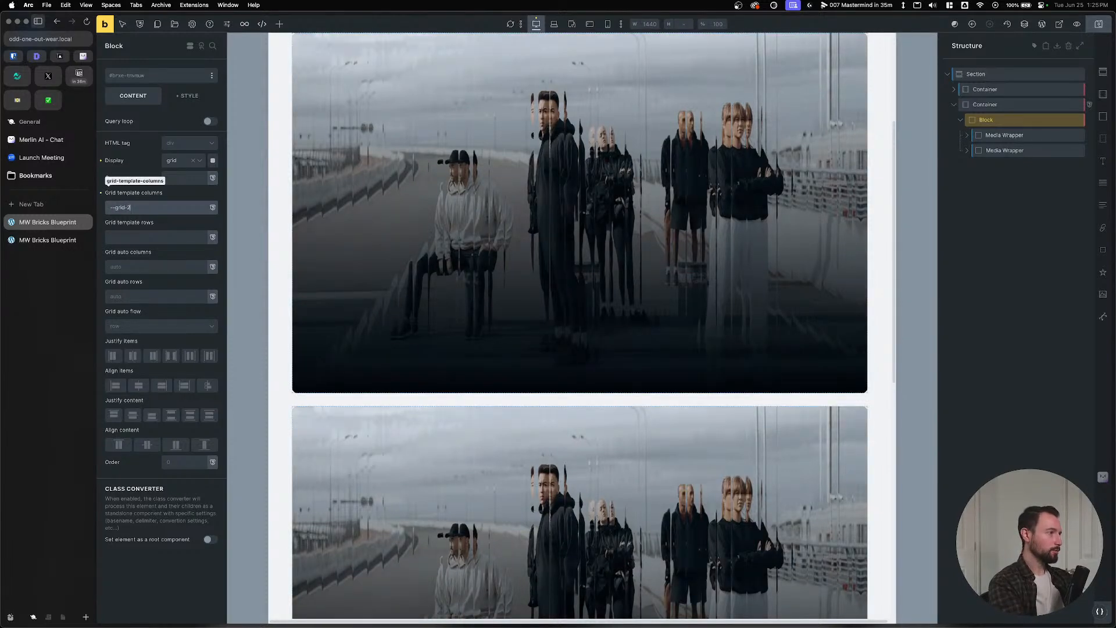
text(grid-3-4)
key(BackSpace)
text(1)
scroll(366, 279, up, 5)
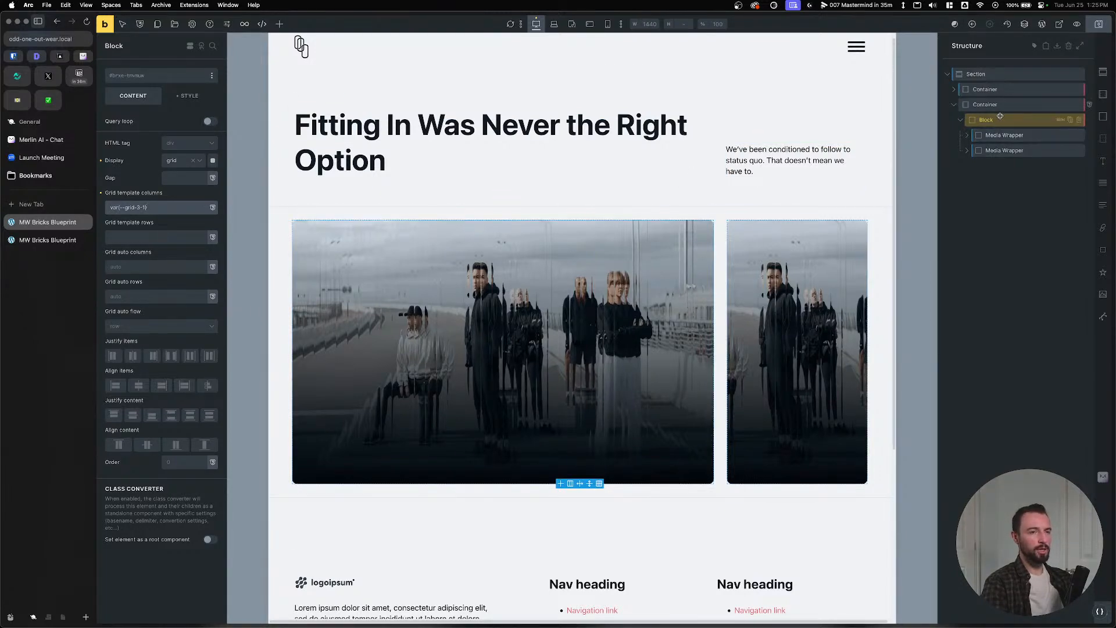
key(super+Tab)
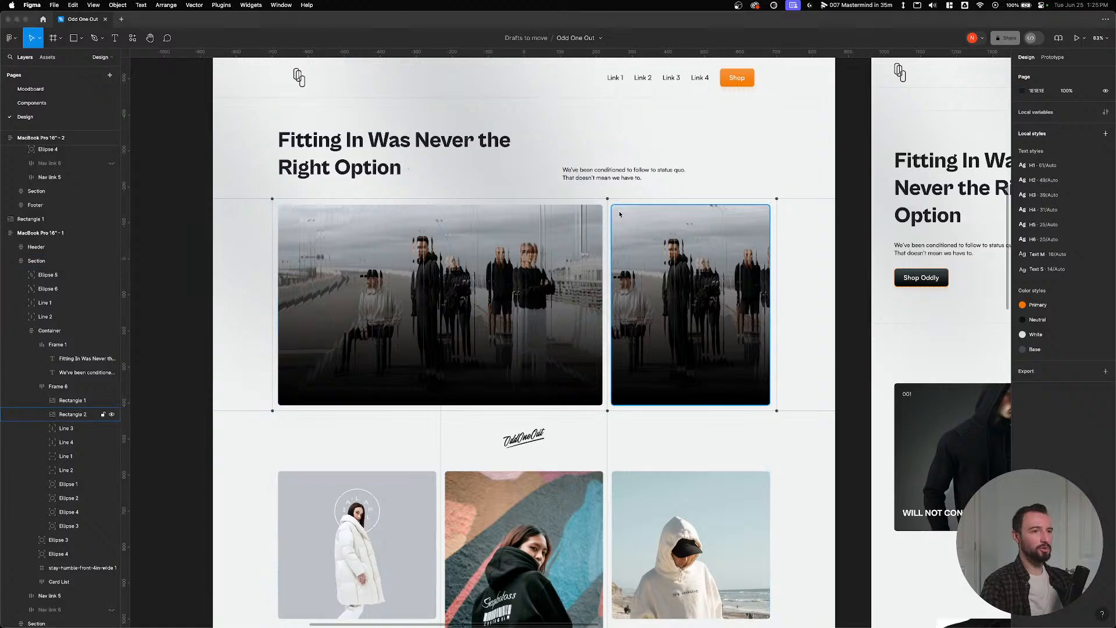
Return from Figma to the builder's image grid and open the Automatic.css panel.
key(super+Tab)
click(988, 120)
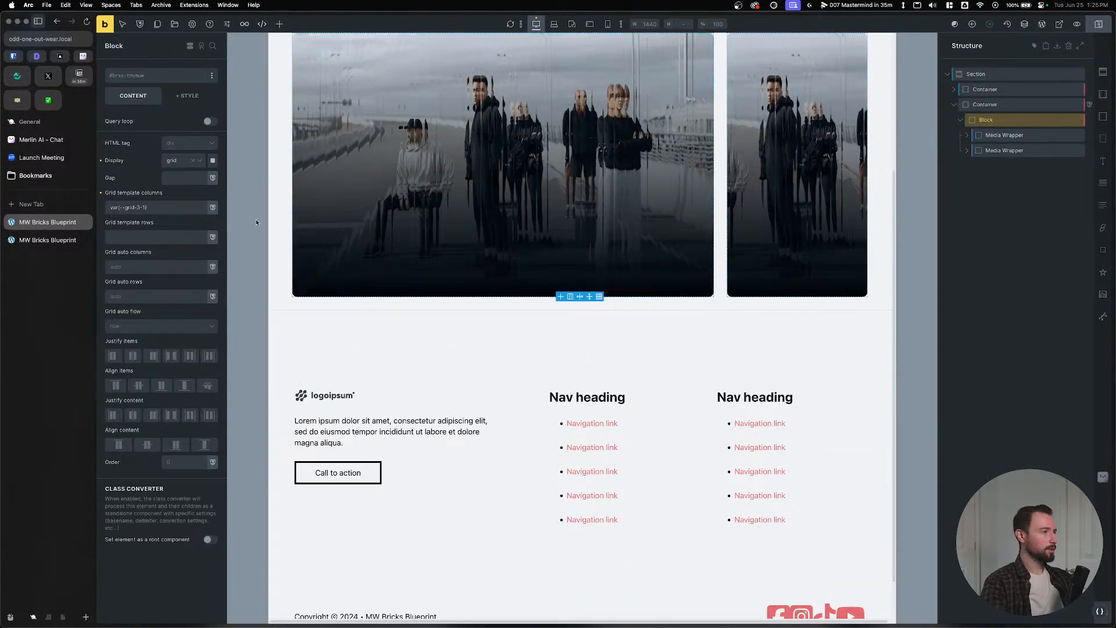
scroll(323, 216, up, 5)
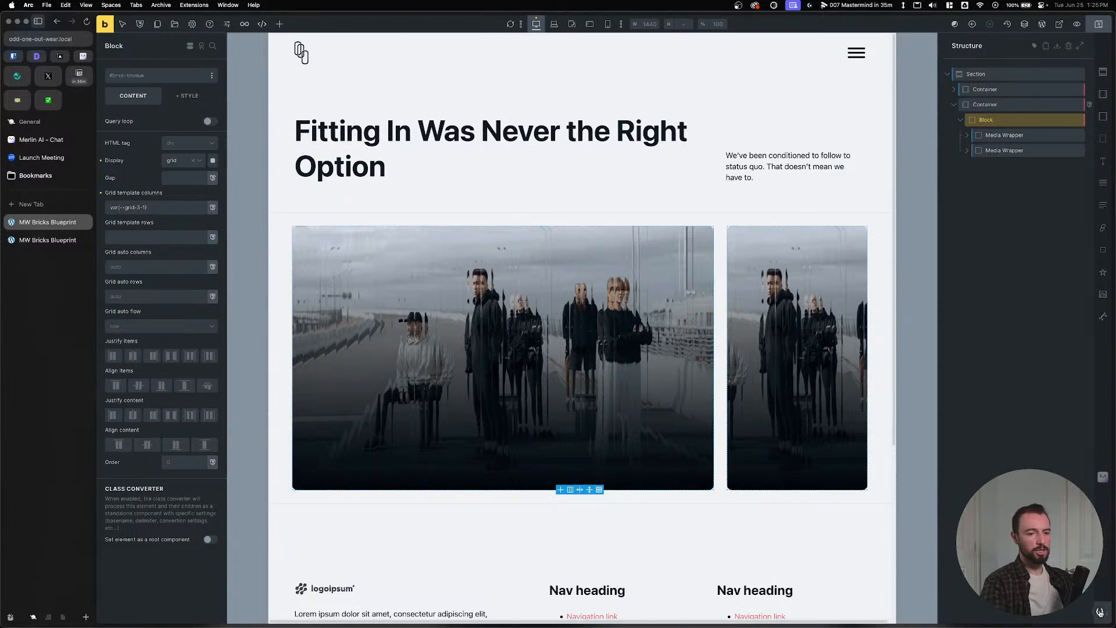
click(1100, 612)
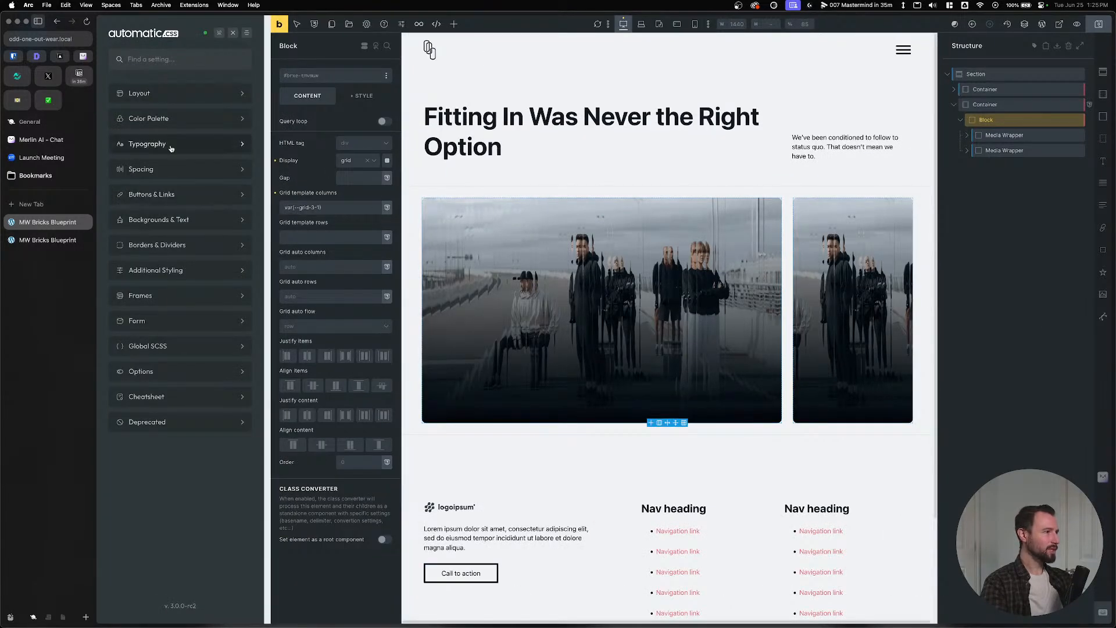
Set the ACSS standard base spacing to 24 px desktop and 16 px mobile, then save.
click(175, 169)
click(194, 96)
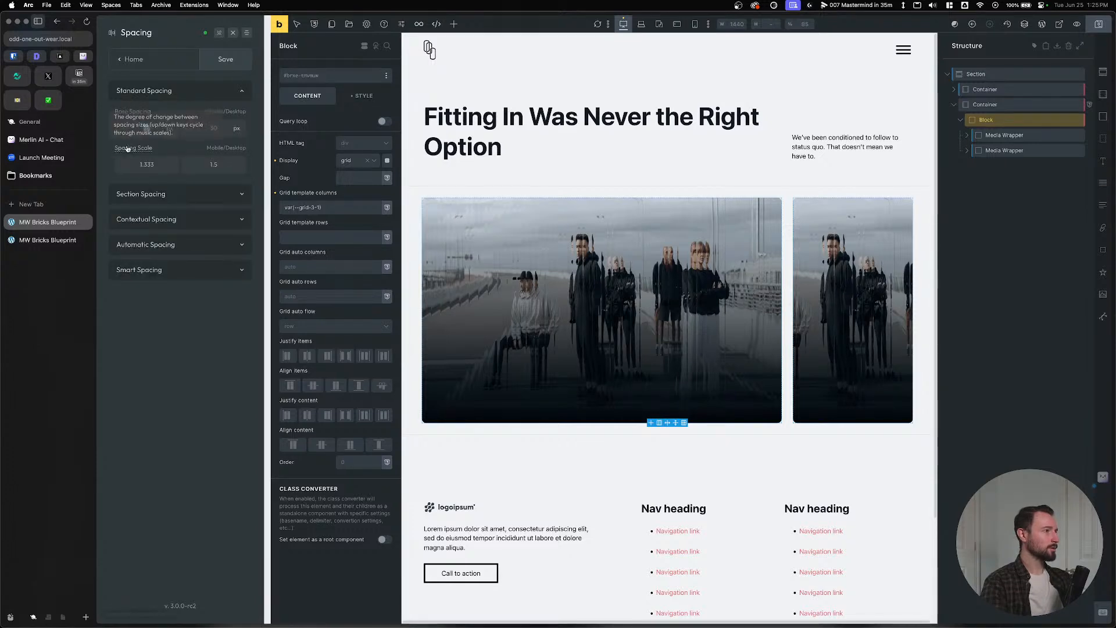
double_click(212, 128)
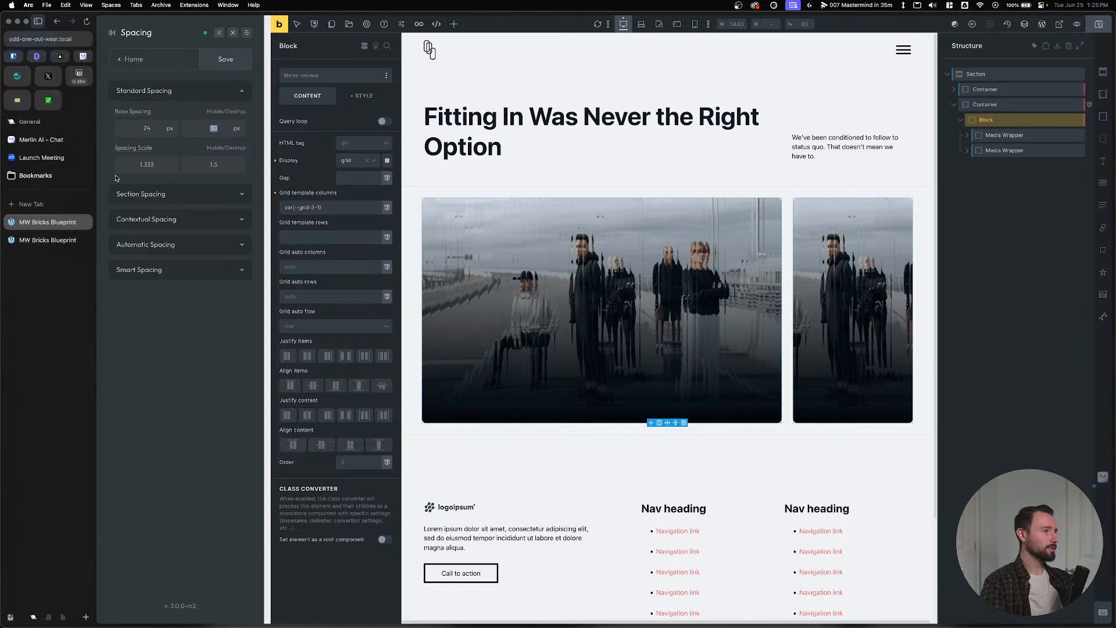
text(24)
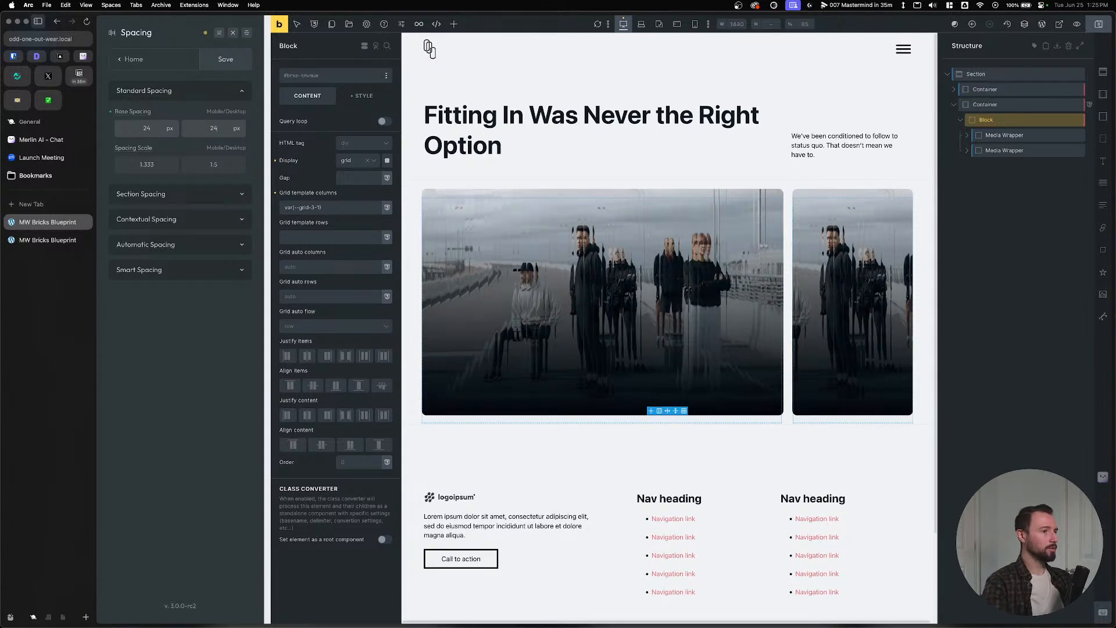
mouse_move(148, 154)
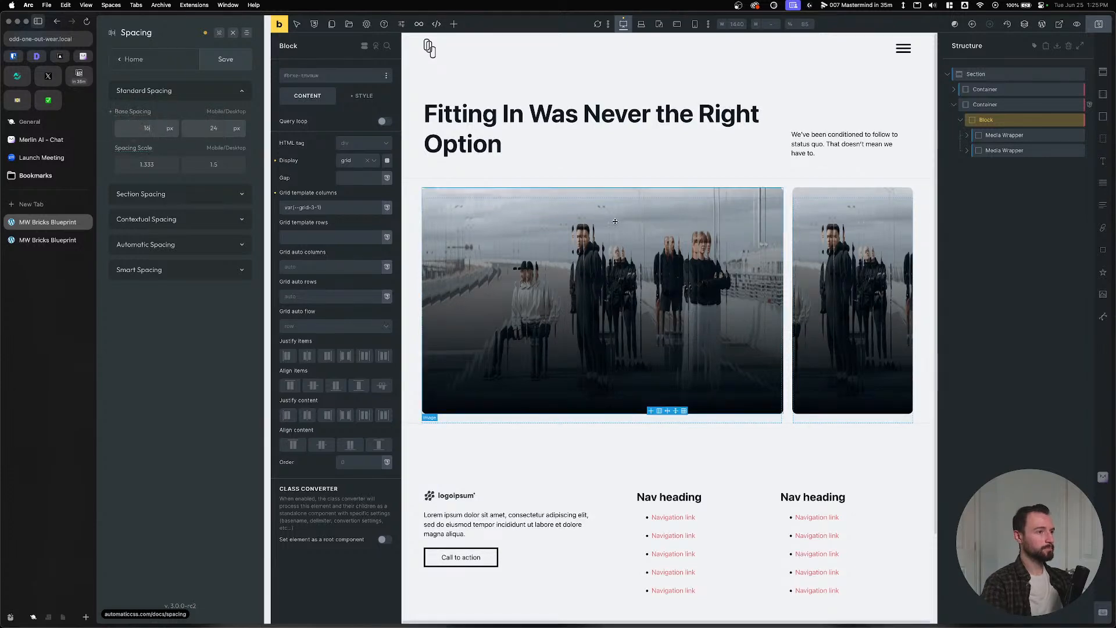
key(ctrl+s)
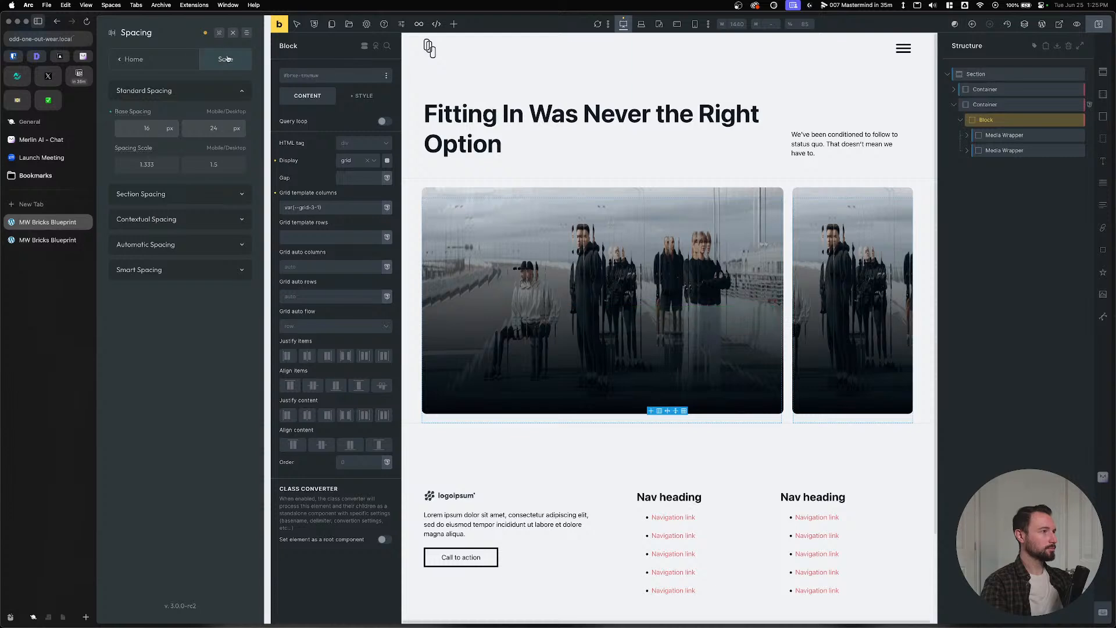
click(234, 33)
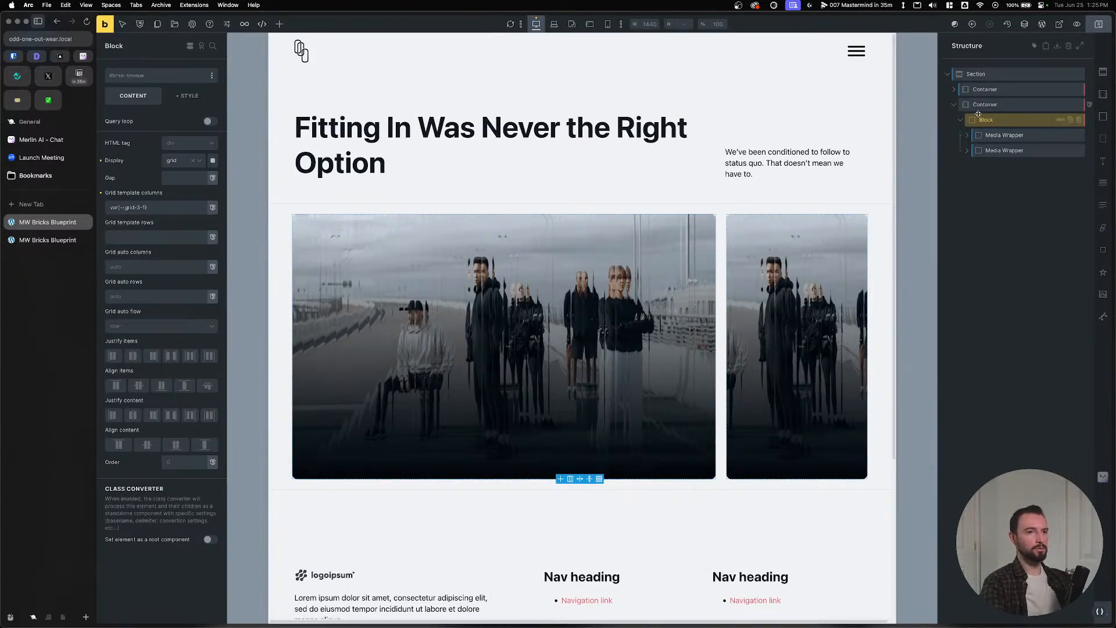
key(super+Tab)
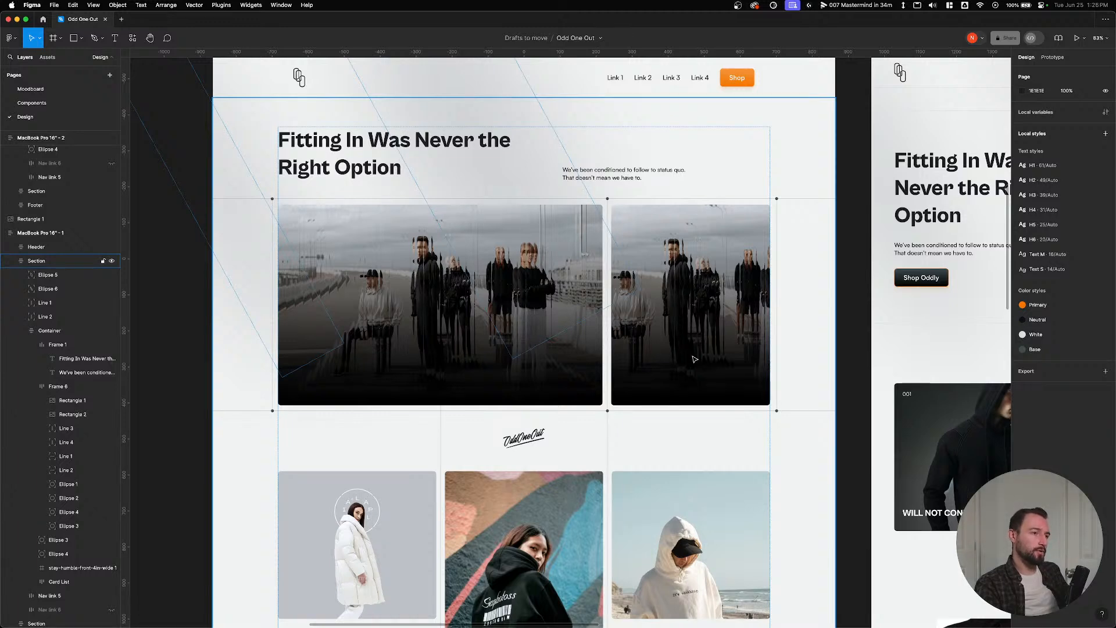
scroll(333, 458, down, 3)
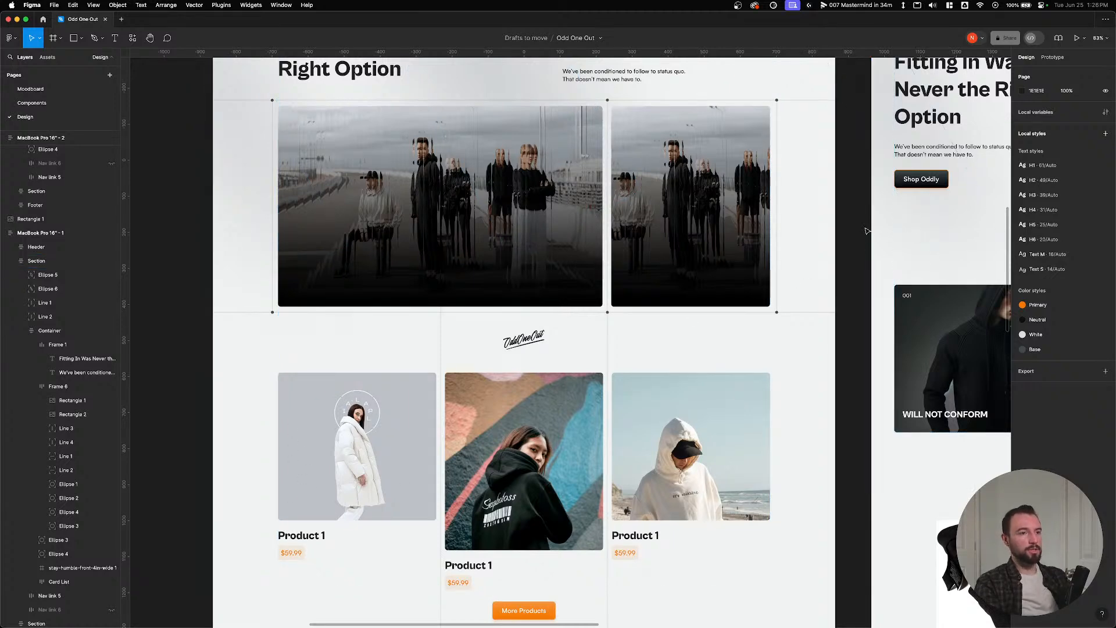
scroll(595, 333, right, 10)
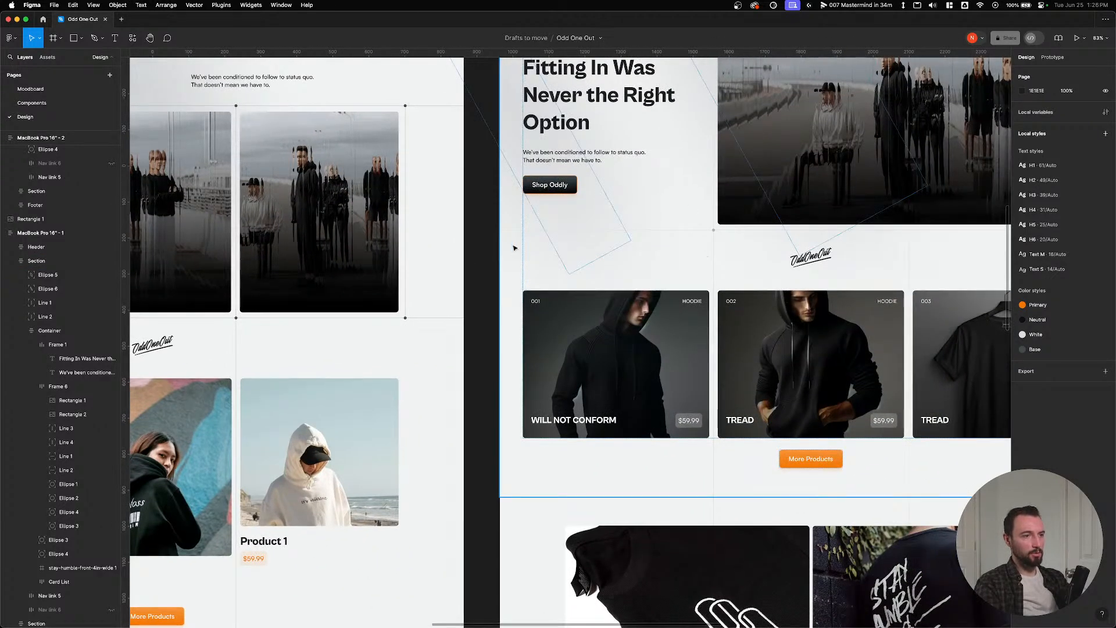
scroll(515, 248, left, 10)
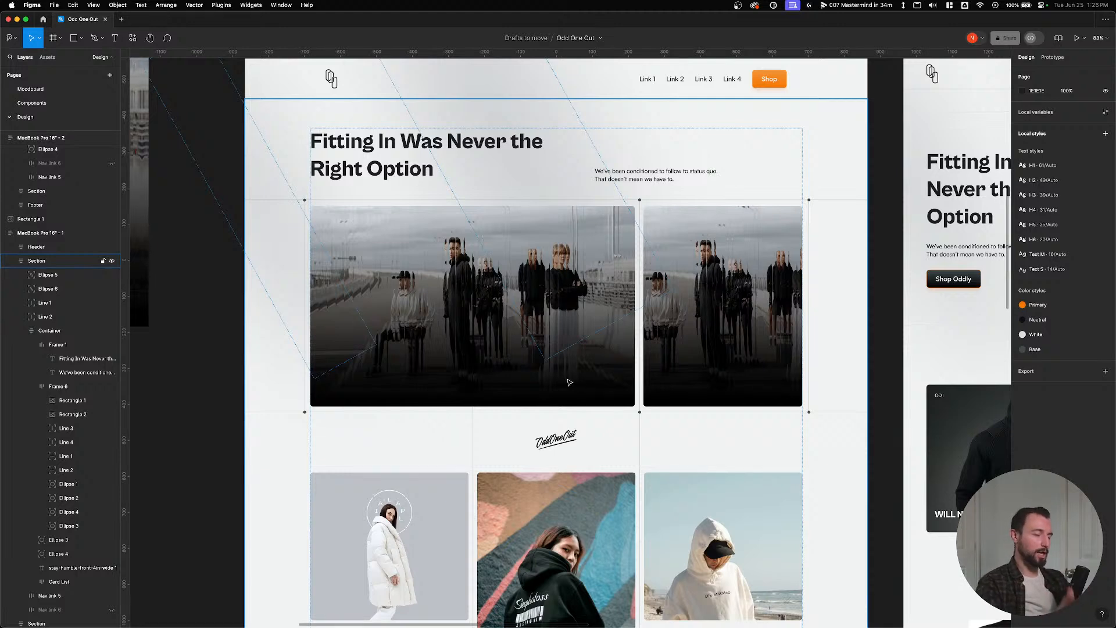
click(195, 325)
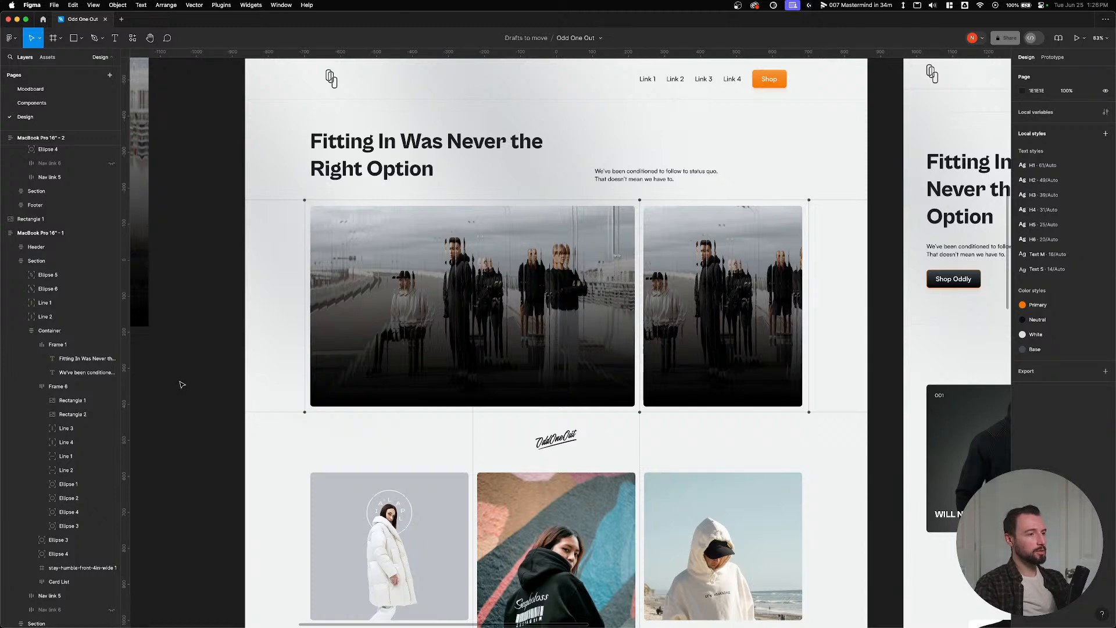
key(super+Tab)
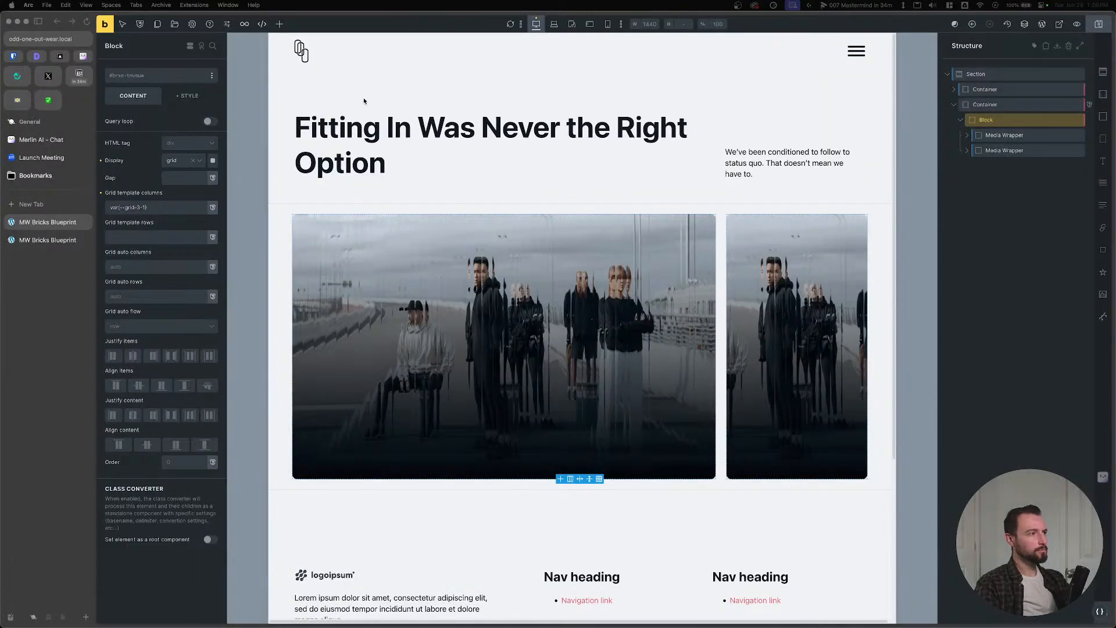
After checking the Block's layout styles, rename the Block element to Grid.
click(187, 97)
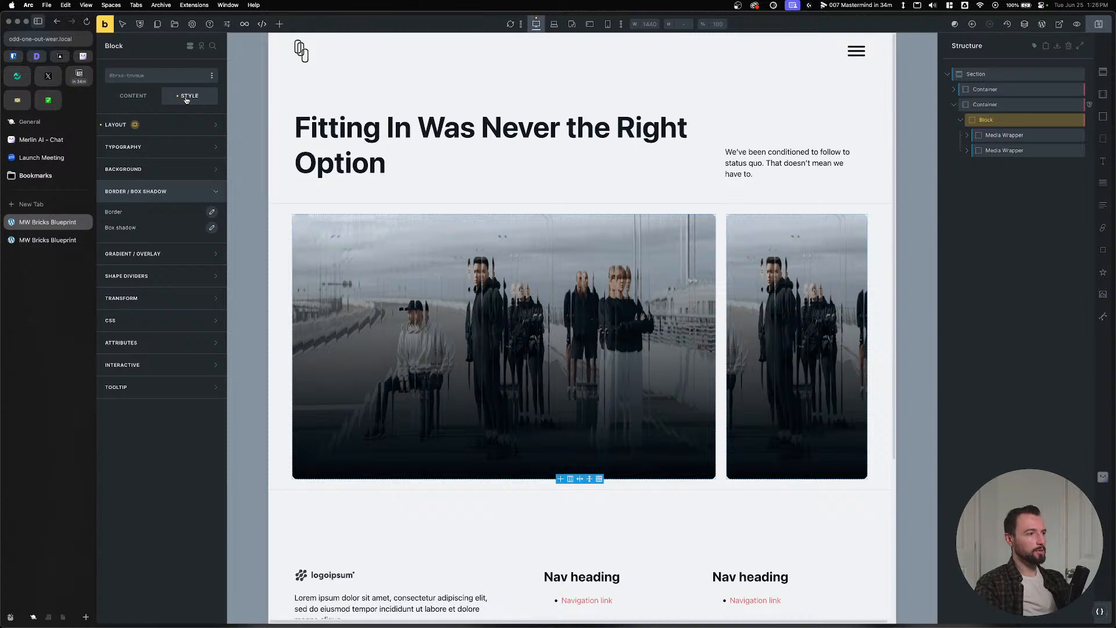
click(164, 127)
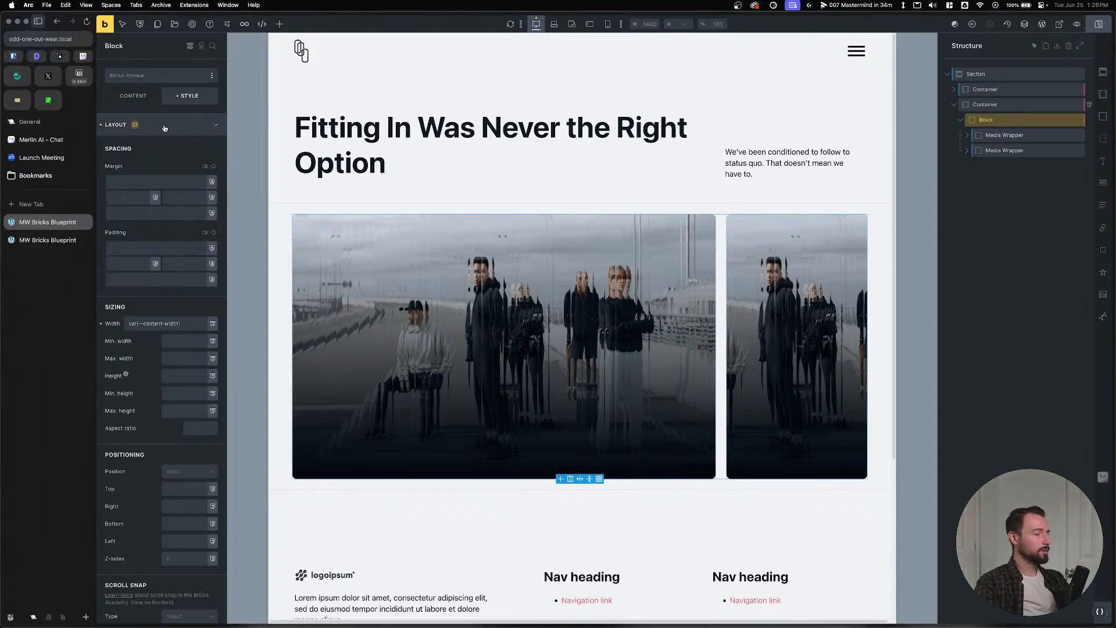
click(165, 126)
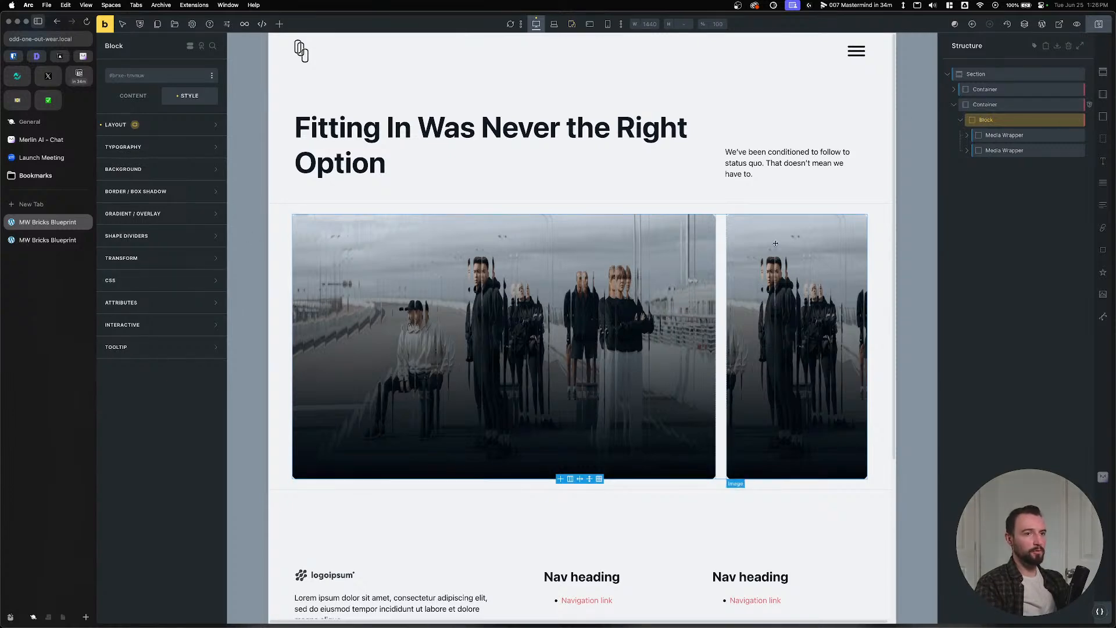
double_click(988, 120)
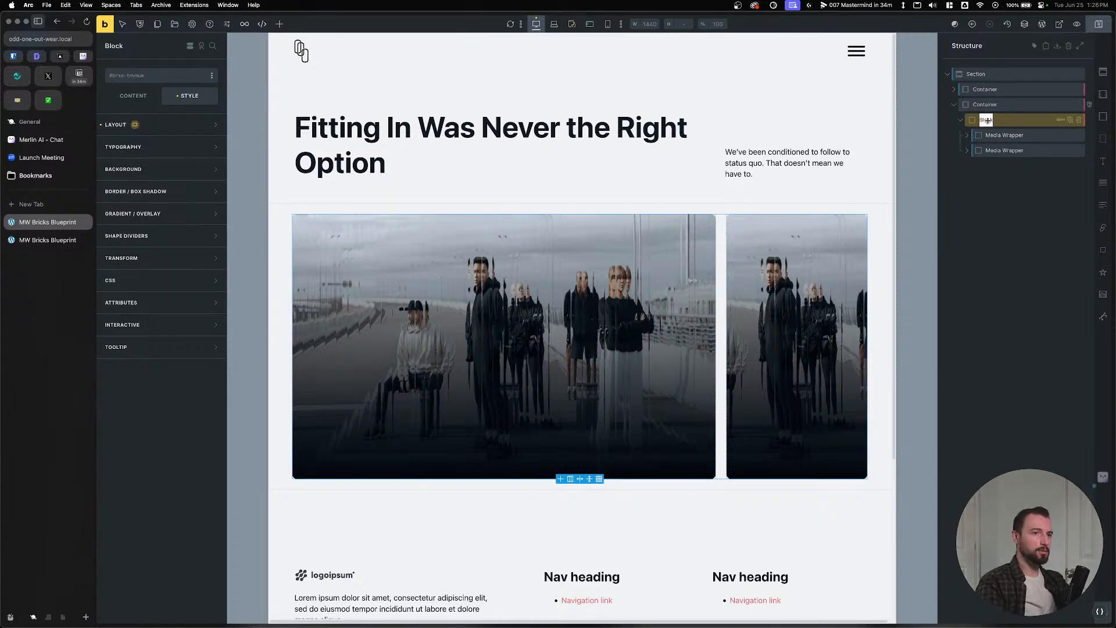
text(Grid)
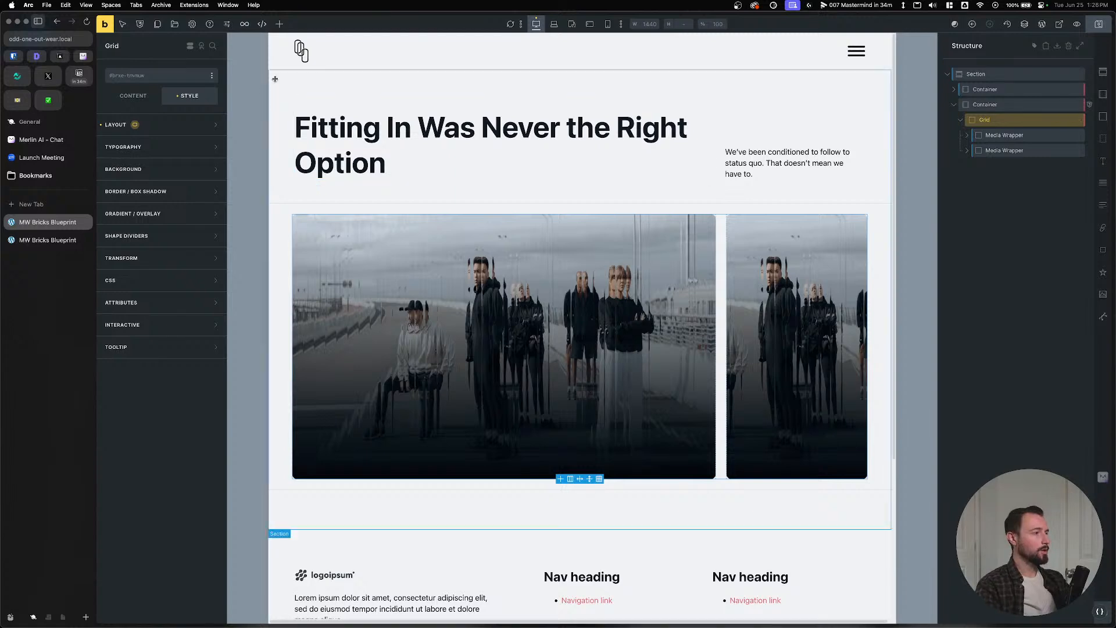
Begin a '%root%:first-child { border:' rule in the Grid's custom CSS.
click(138, 285)
click(177, 427)
text(%root%)
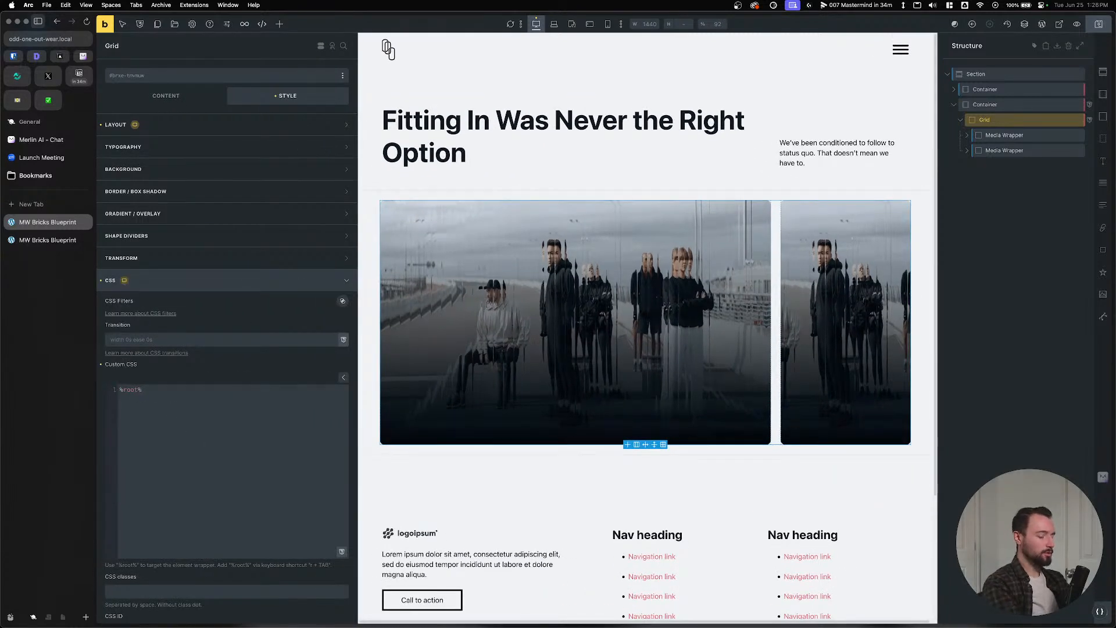
text(:first-)
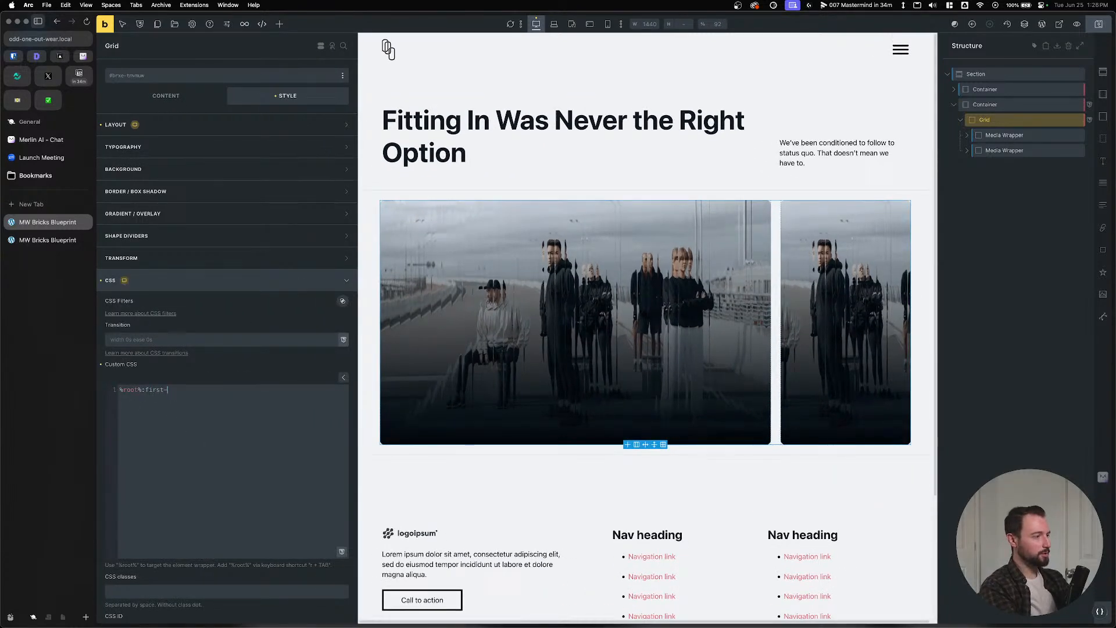
text(child {)
key(Return)
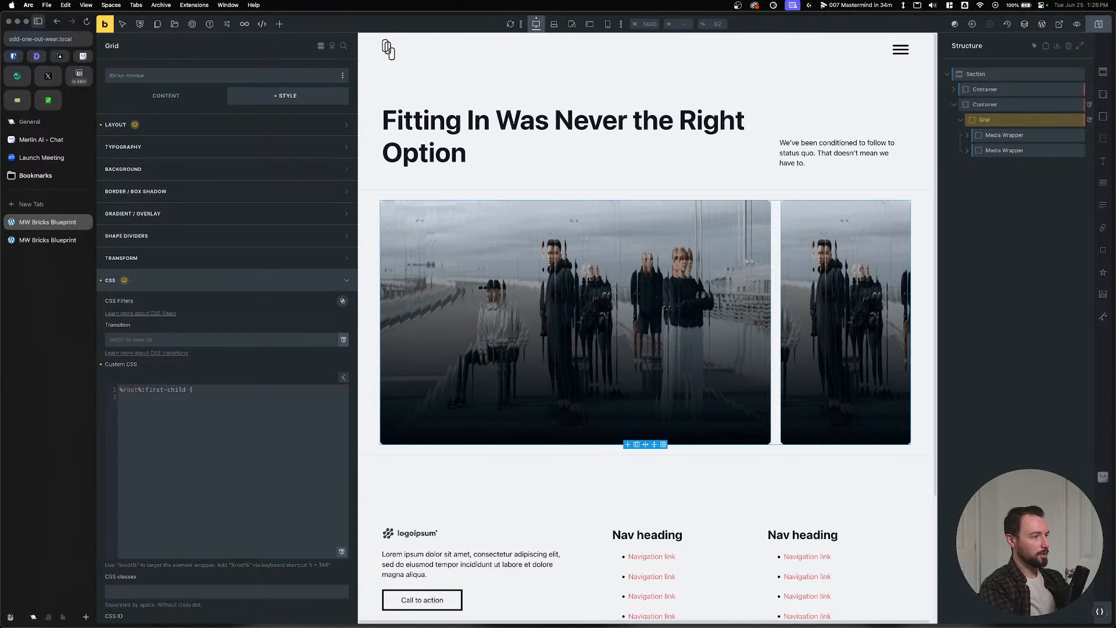
text(border:)
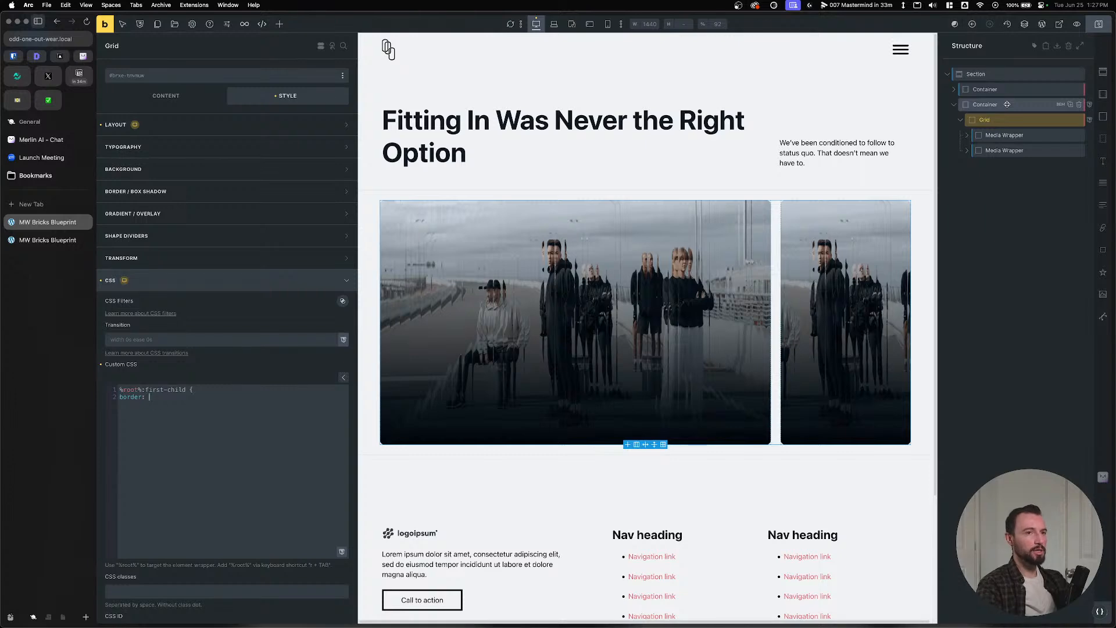
click(986, 106)
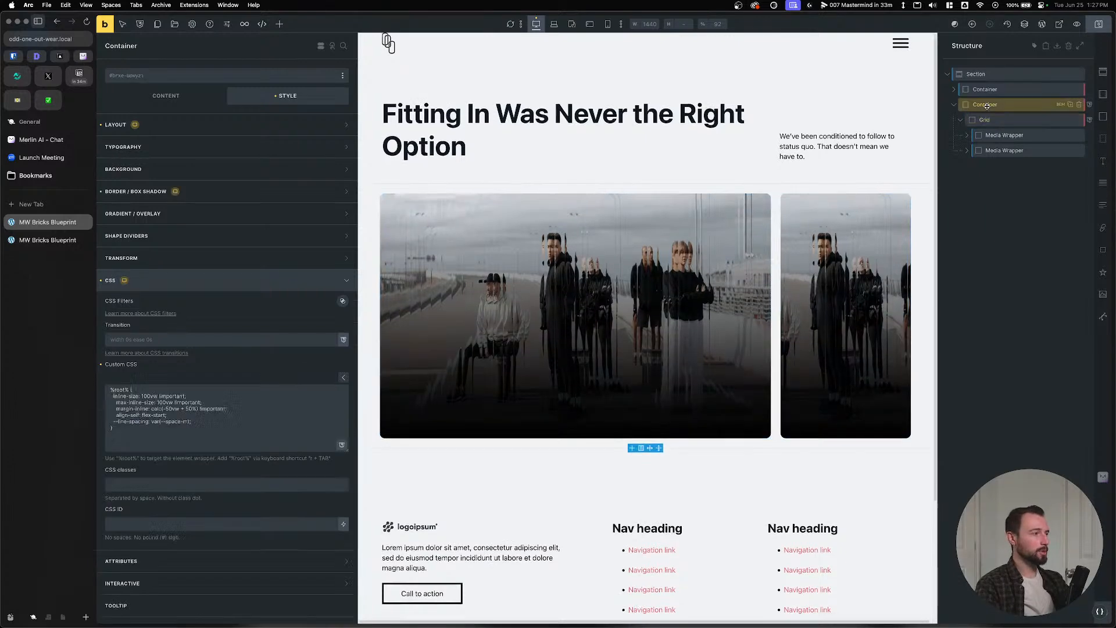
Copy the Container's border colour and define it as --line-color in its custom CSS.
click(279, 192)
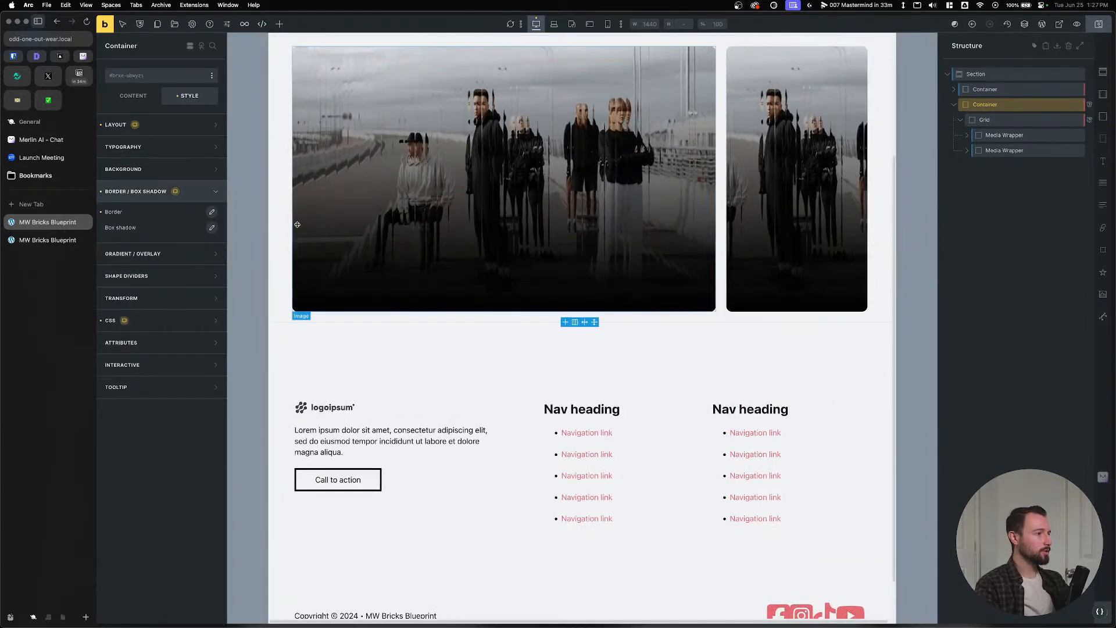
click(211, 211)
click(203, 322)
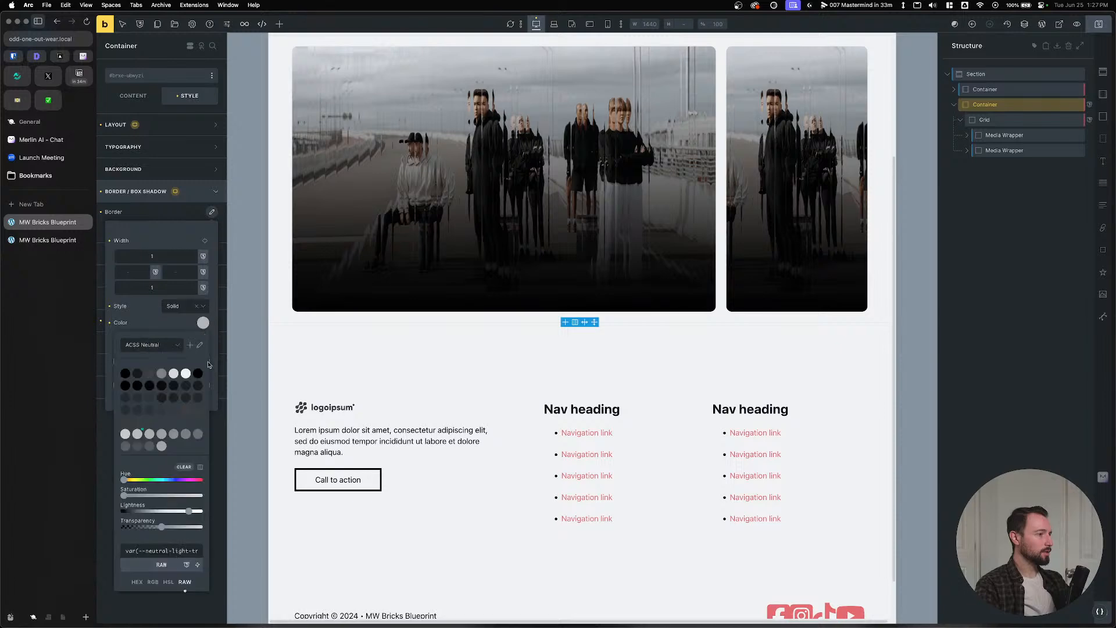
click(168, 550)
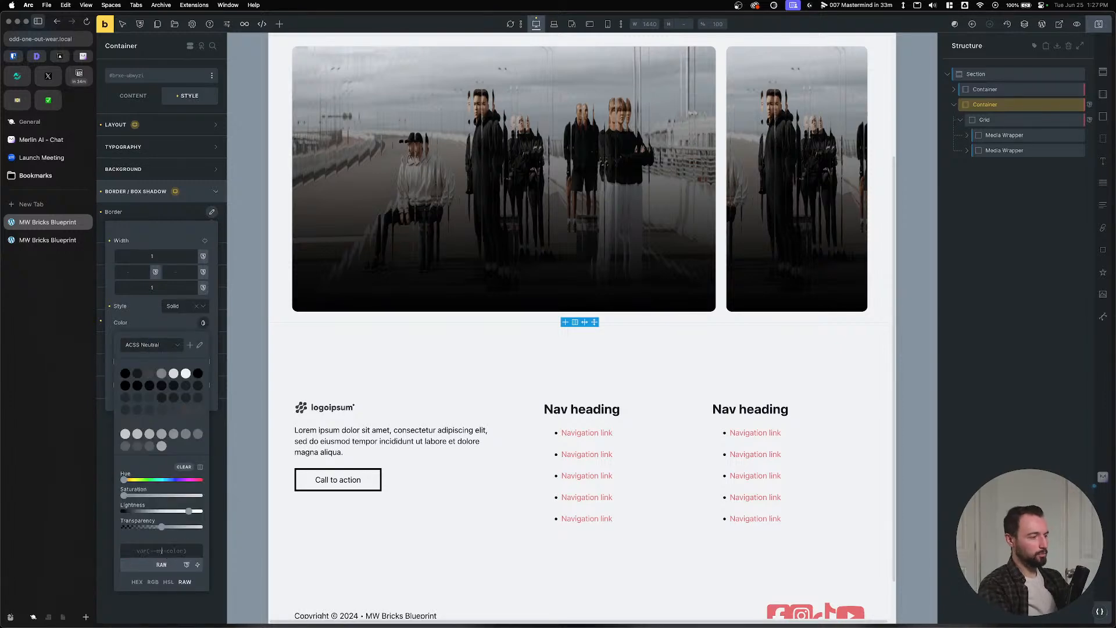
click(194, 192)
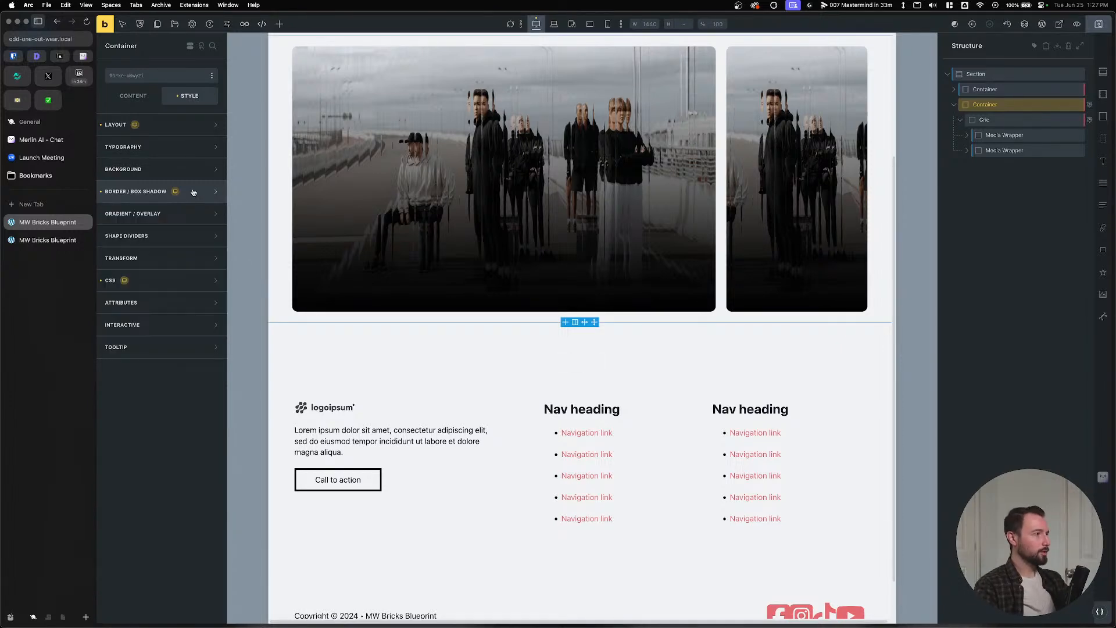
click(156, 281)
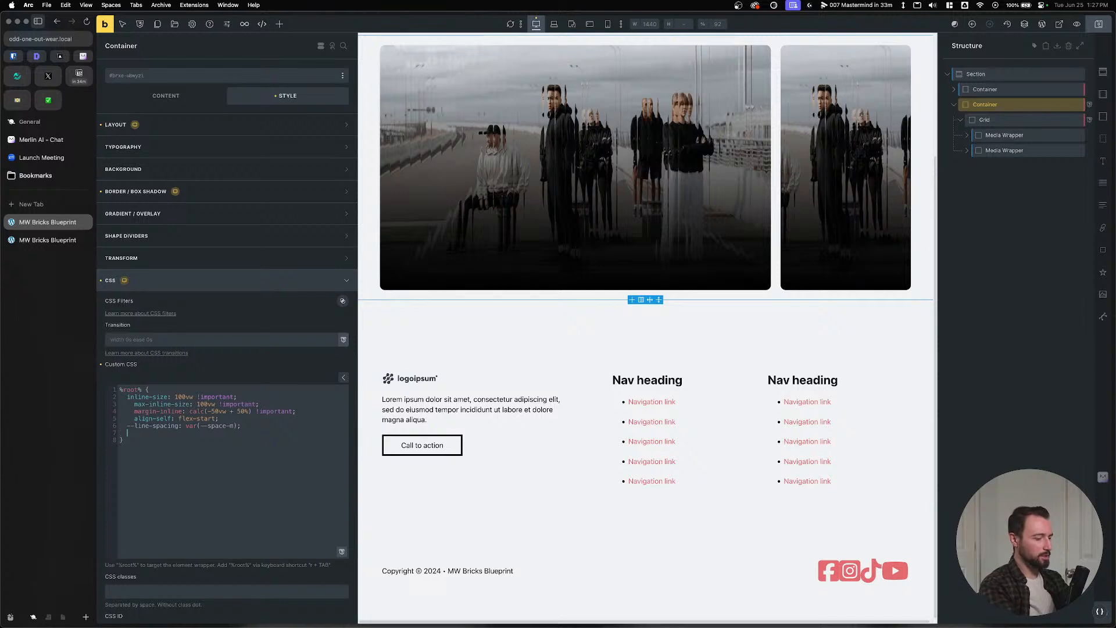
text(-line-color:)
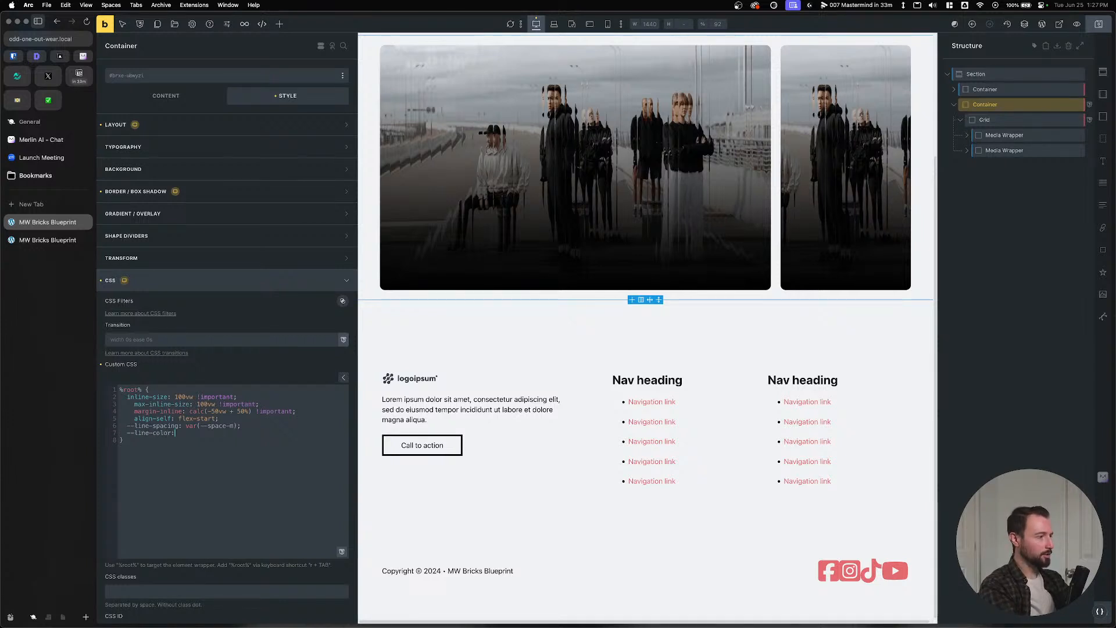
text(var(--neutral-light-trans-80))
text(;)
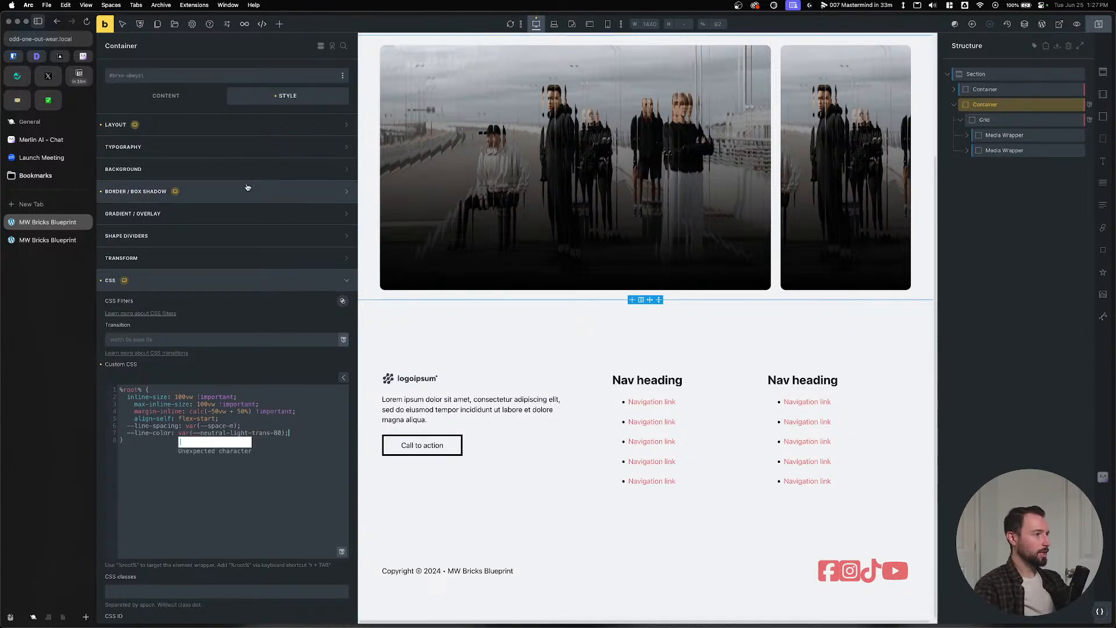
Set the Container's border colour to the var(--line-color) variable.
drag(171, 433, 127, 433)
key(super+c)
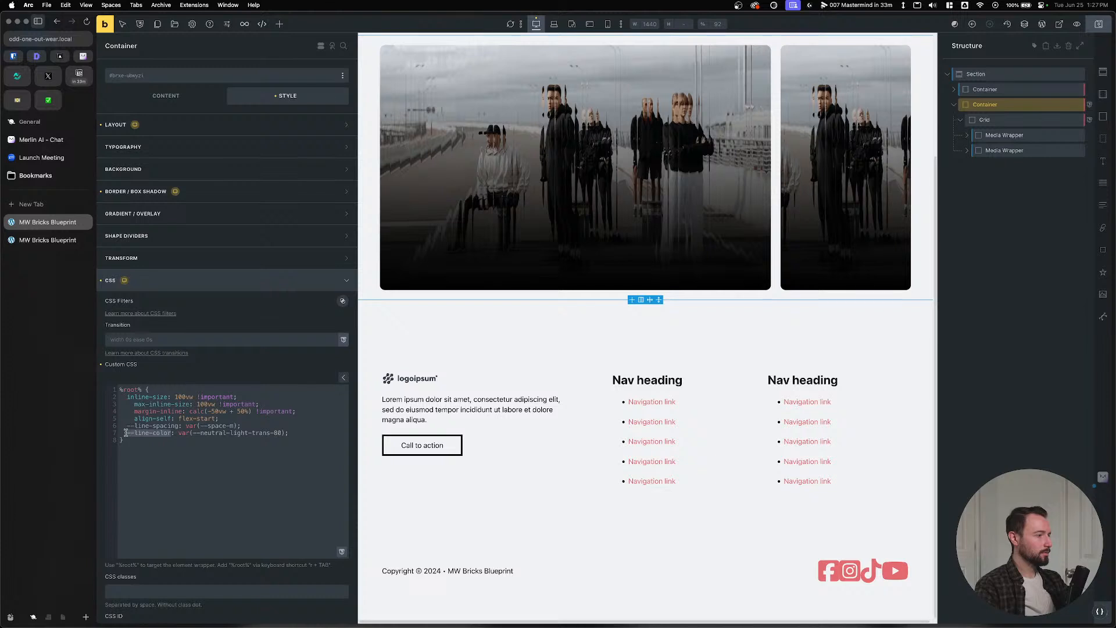
click(219, 192)
click(211, 212)
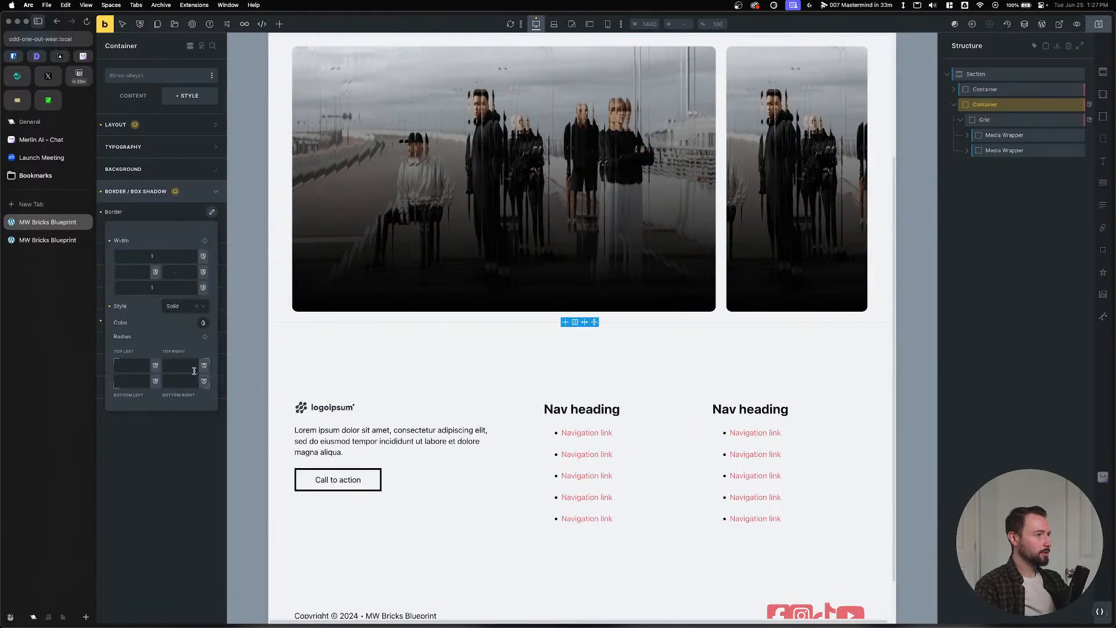
click(203, 322)
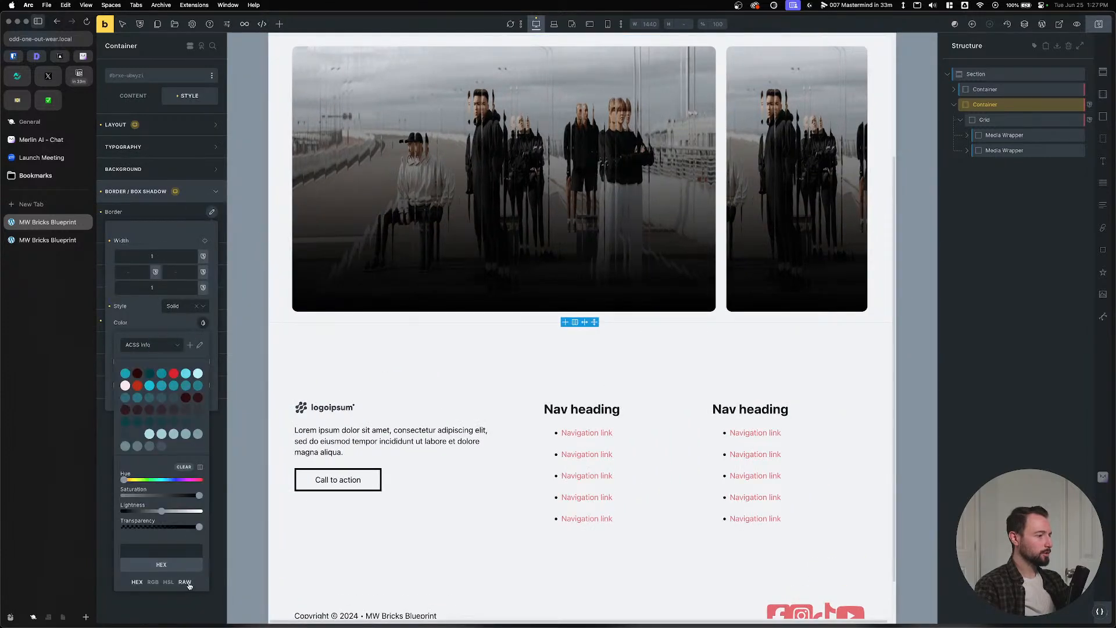
click(174, 547)
key(super+v)
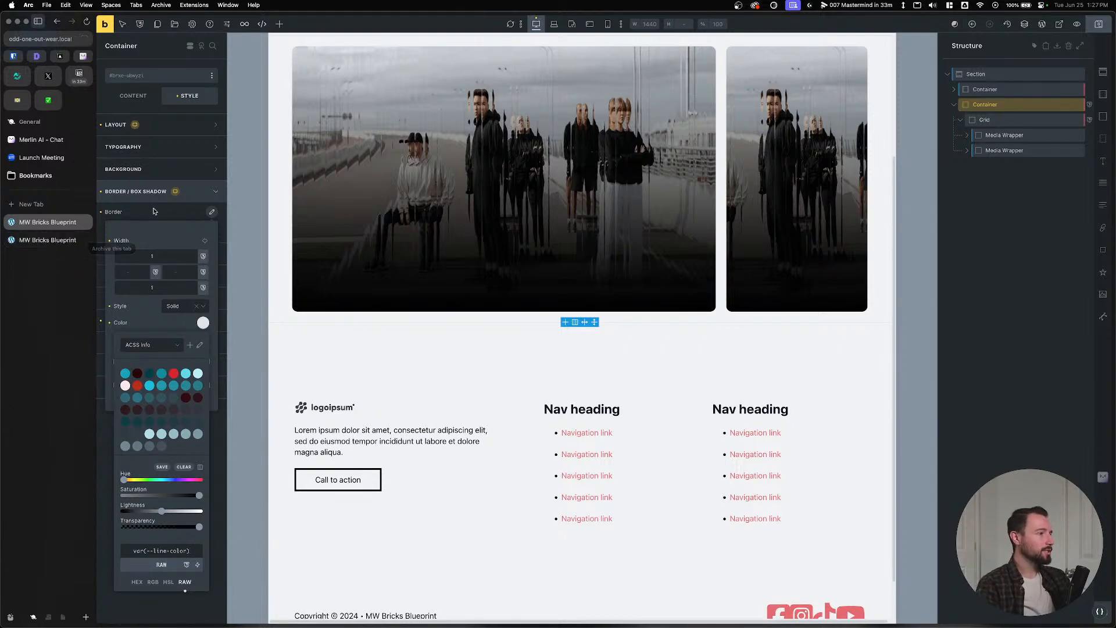
click(977, 107)
Save the page, compare it on the live front end, then select Grid in Structure.
click(1098, 24)
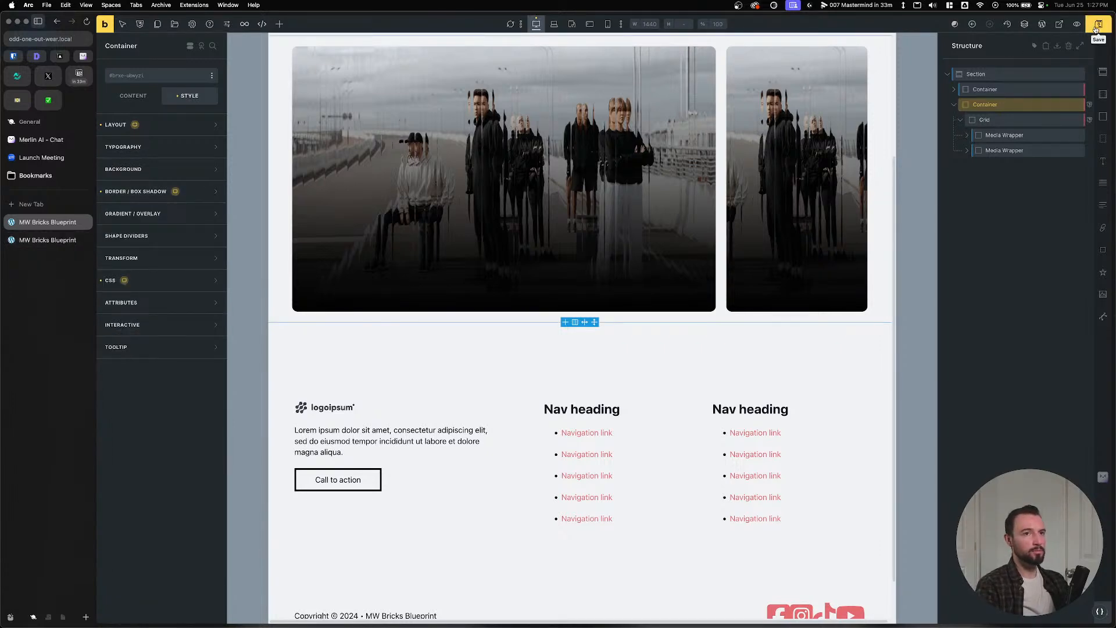
click(54, 241)
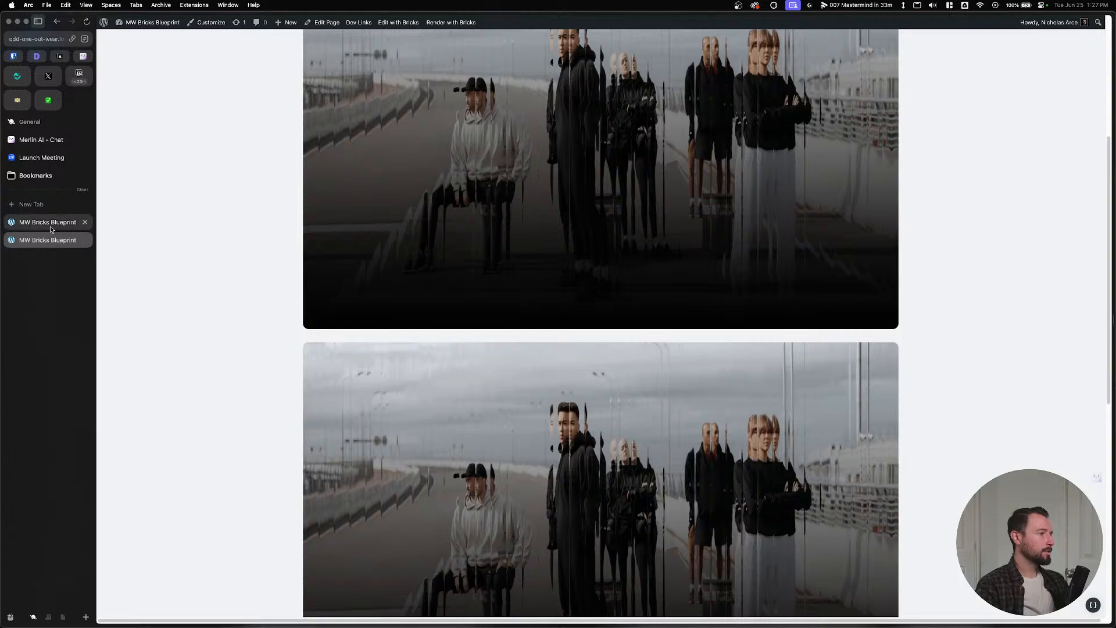
click(50, 229)
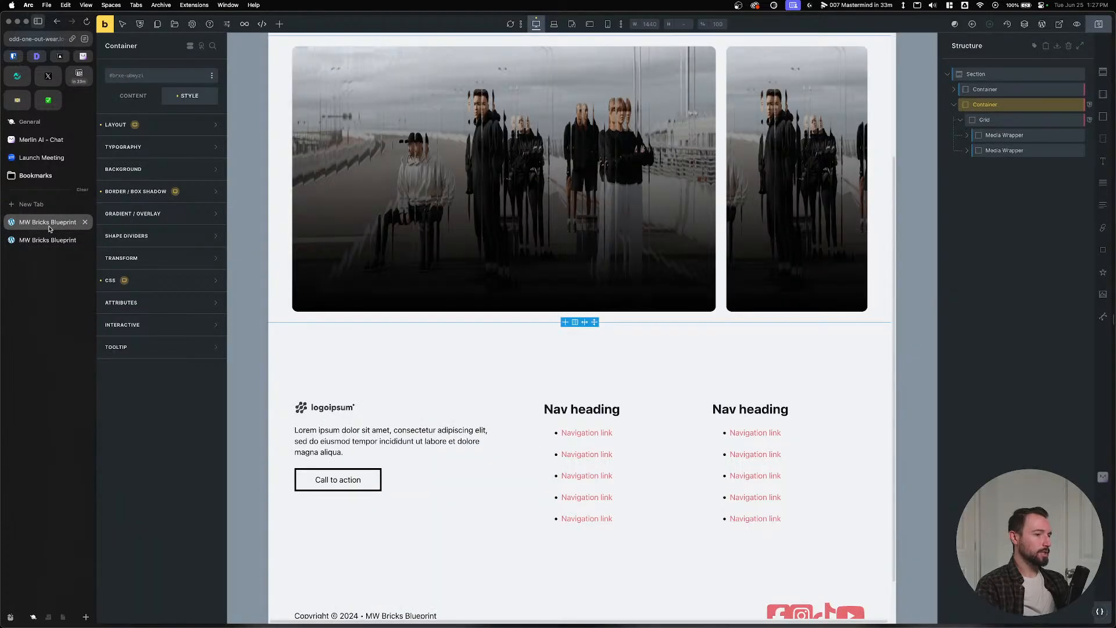
click(996, 119)
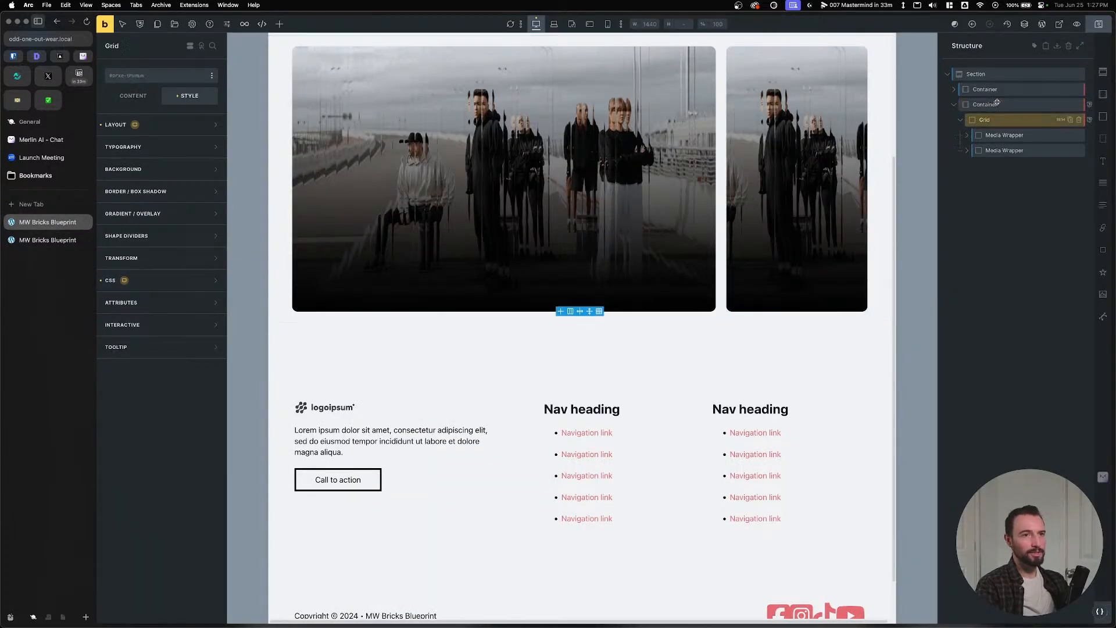
In Grid's custom CSS, give %root%:first-child border-left and border-right of 1px solid var(--line-color).
click(159, 281)
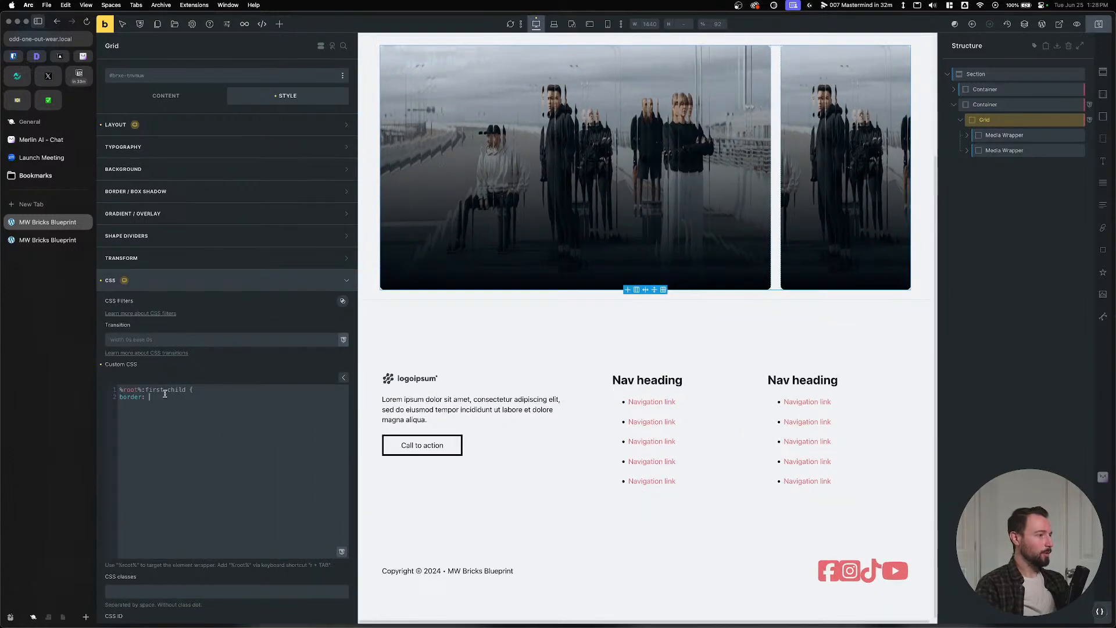
text(1px )
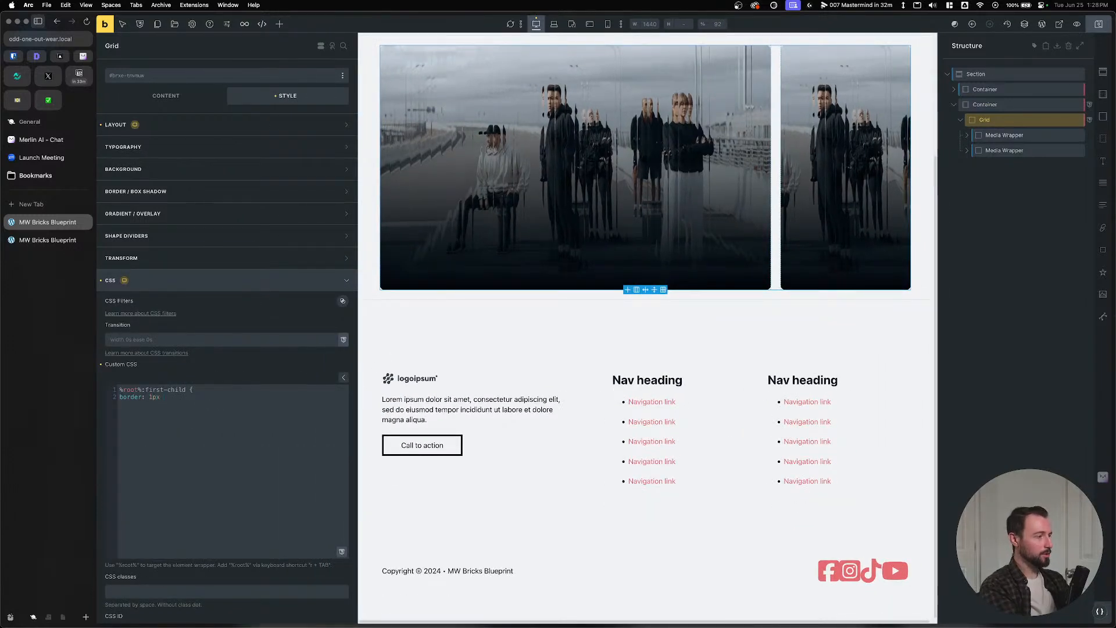
text(sol)
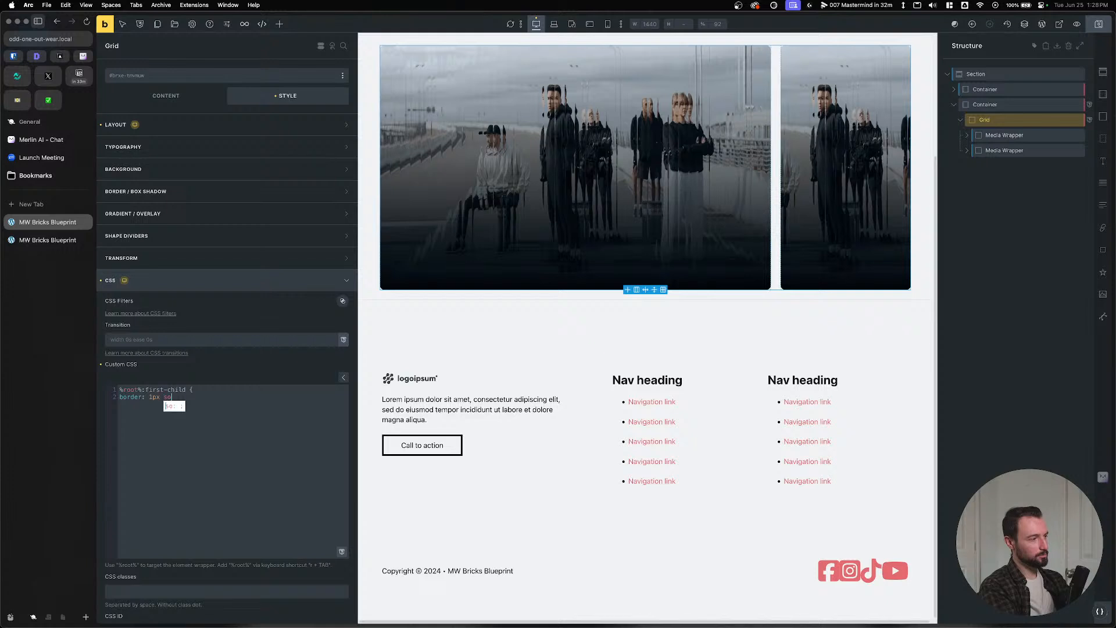
key(BackSpace)
key(BackSpace)
key(BackSpace)
key(BackSpace)
key(BackSpace)
key(BackSpace)
key(BackSpace)
key(BackSpace)
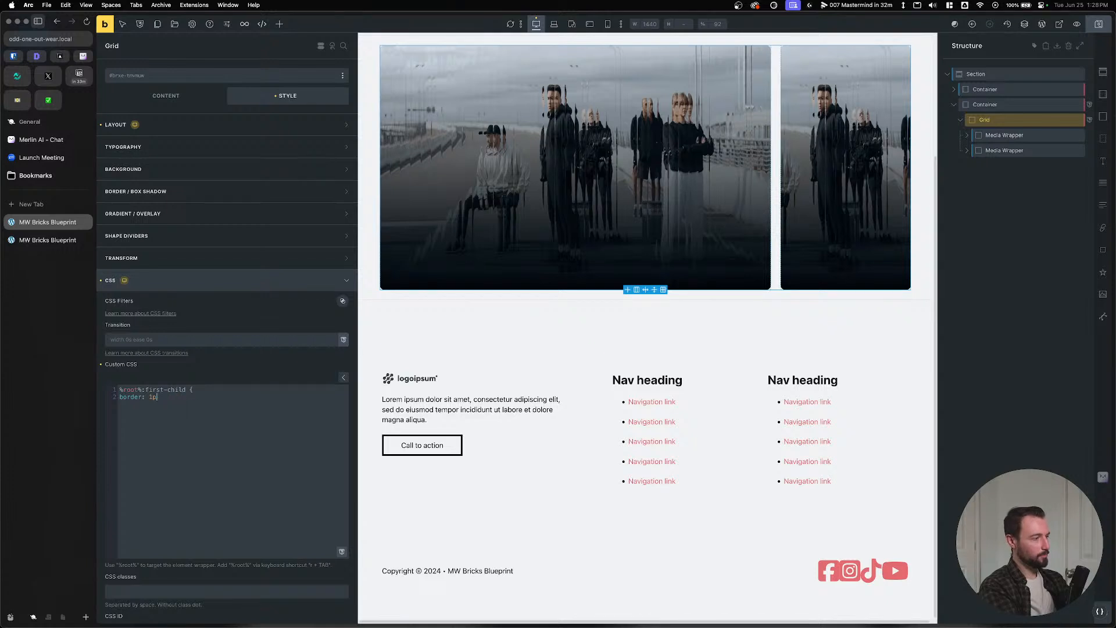
text(-left:)
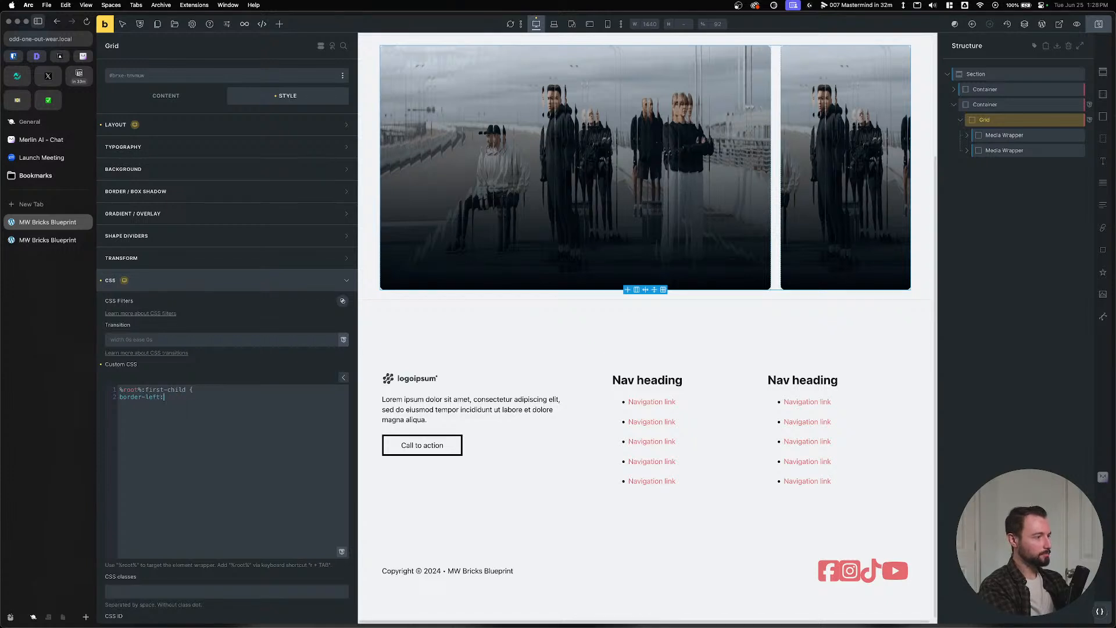
text( 1px solid var)
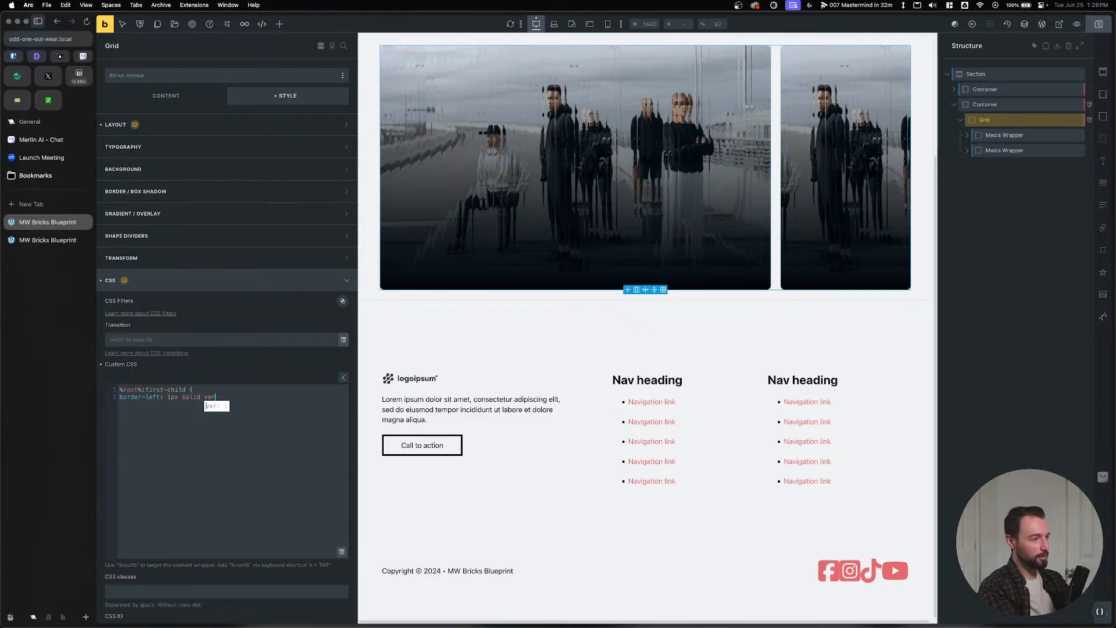
text((--line-color); )
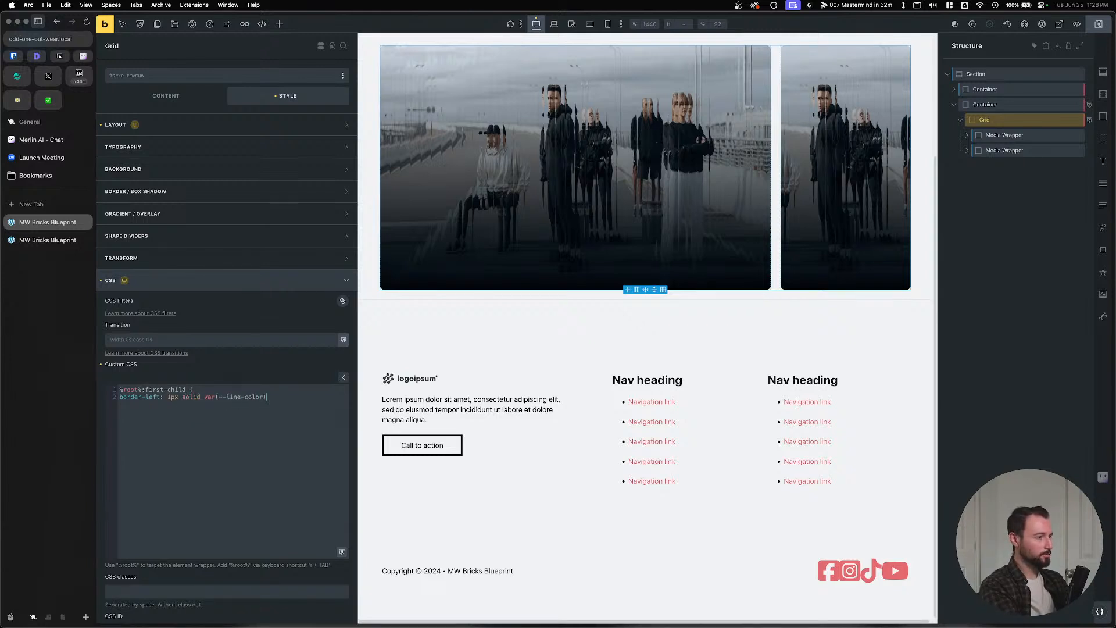
text(  border-right: 1)
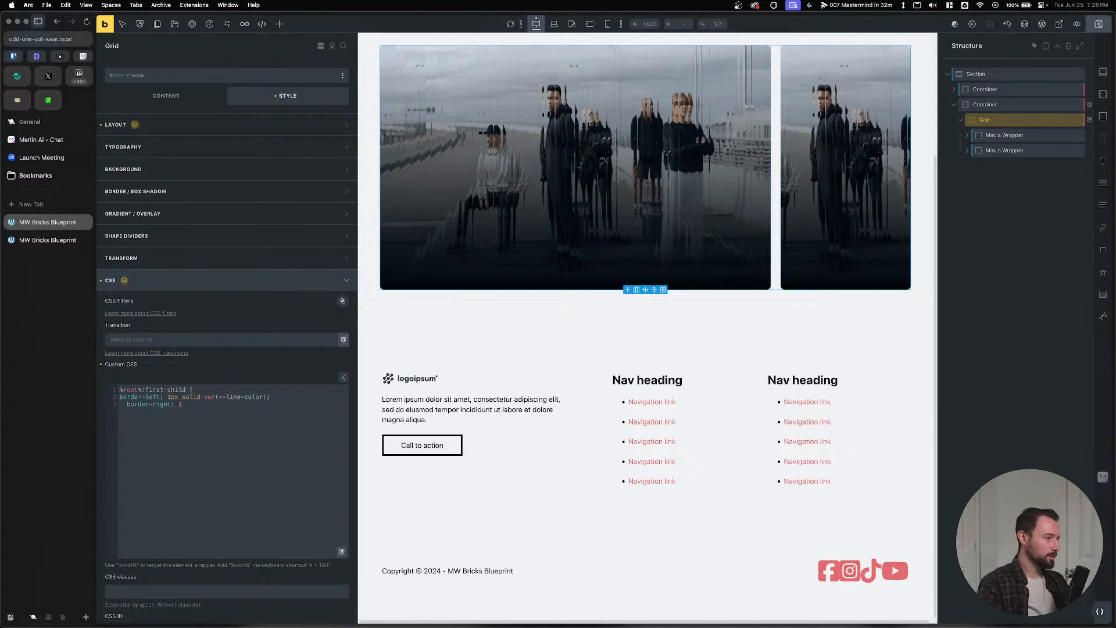
drag(270, 397, 168, 397)
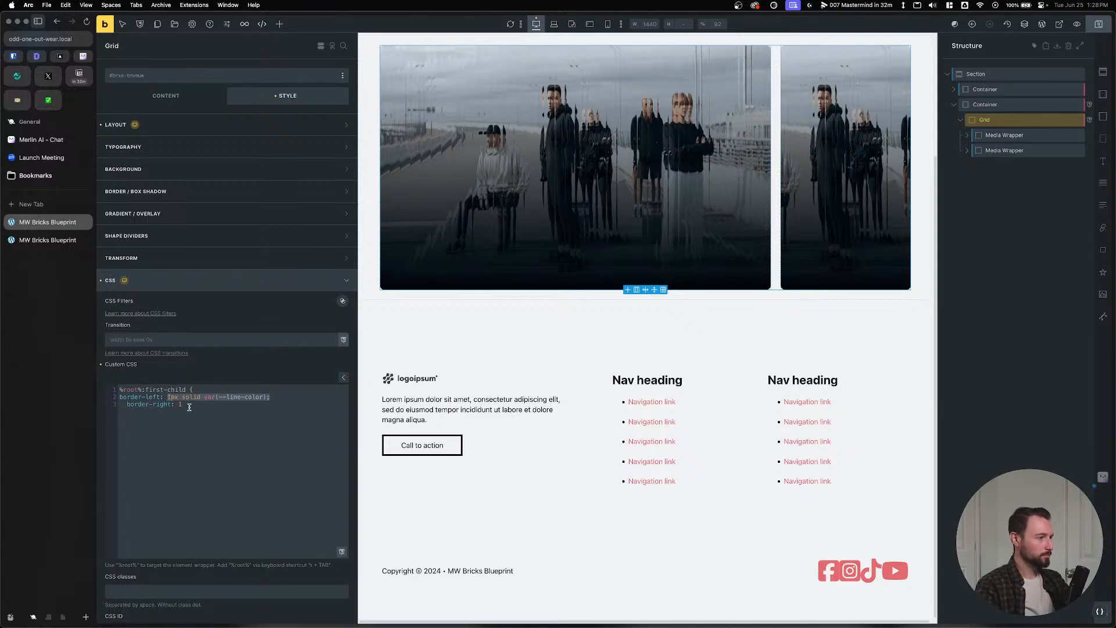
key(super+c)
click(189, 407)
key(BackSpace)
key(super+v)
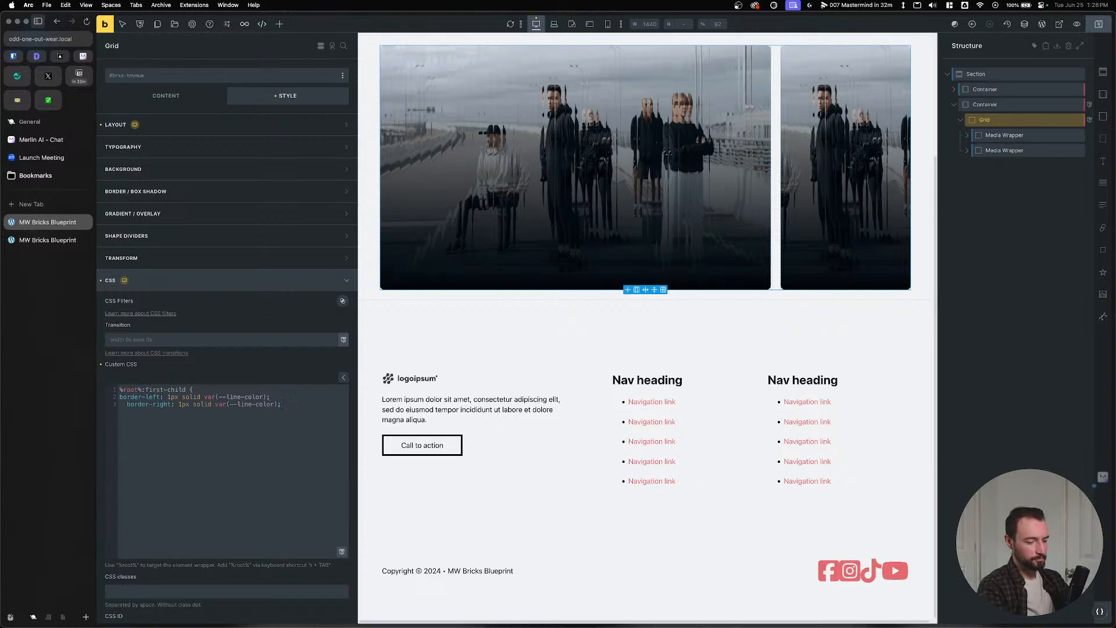
key(Return)
text(})
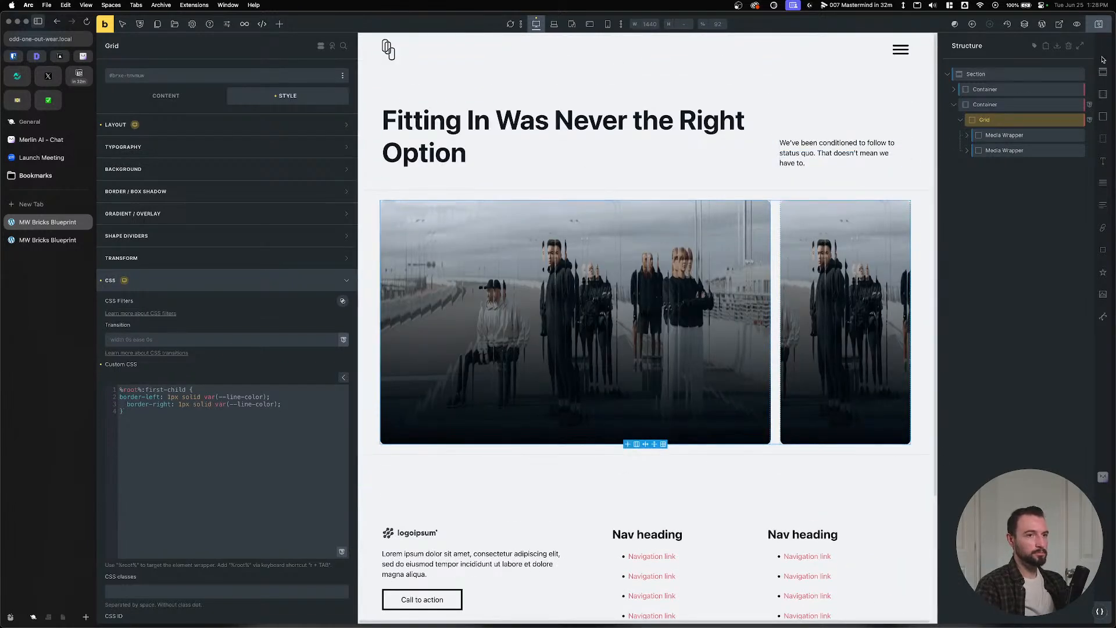
Save the grid border changes and check them on the live page.
click(1098, 24)
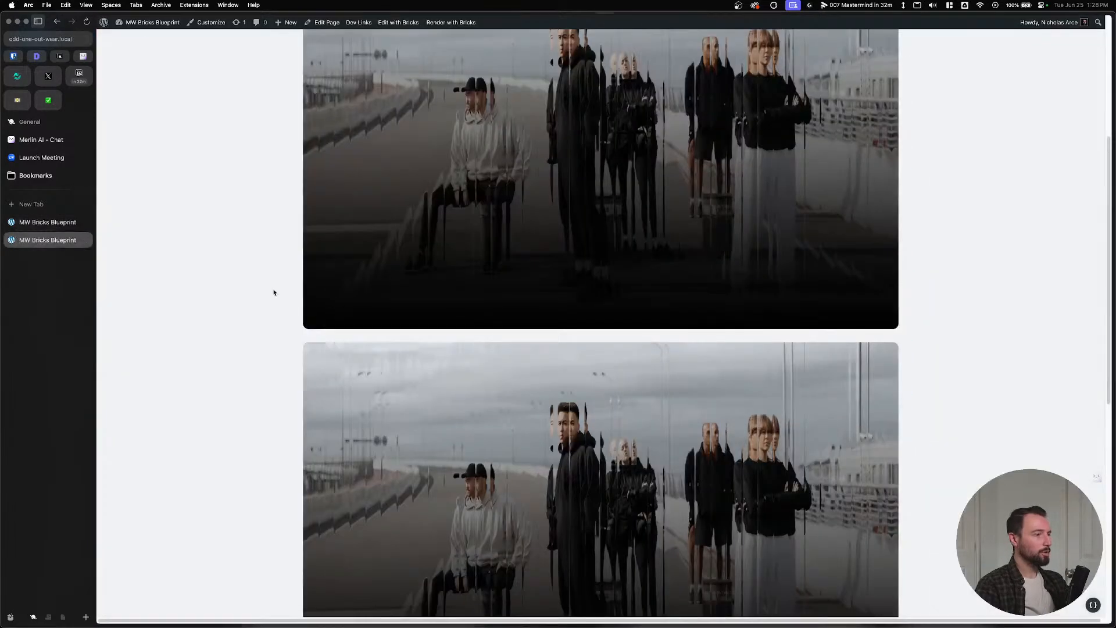
scroll(224, 289, up, 5)
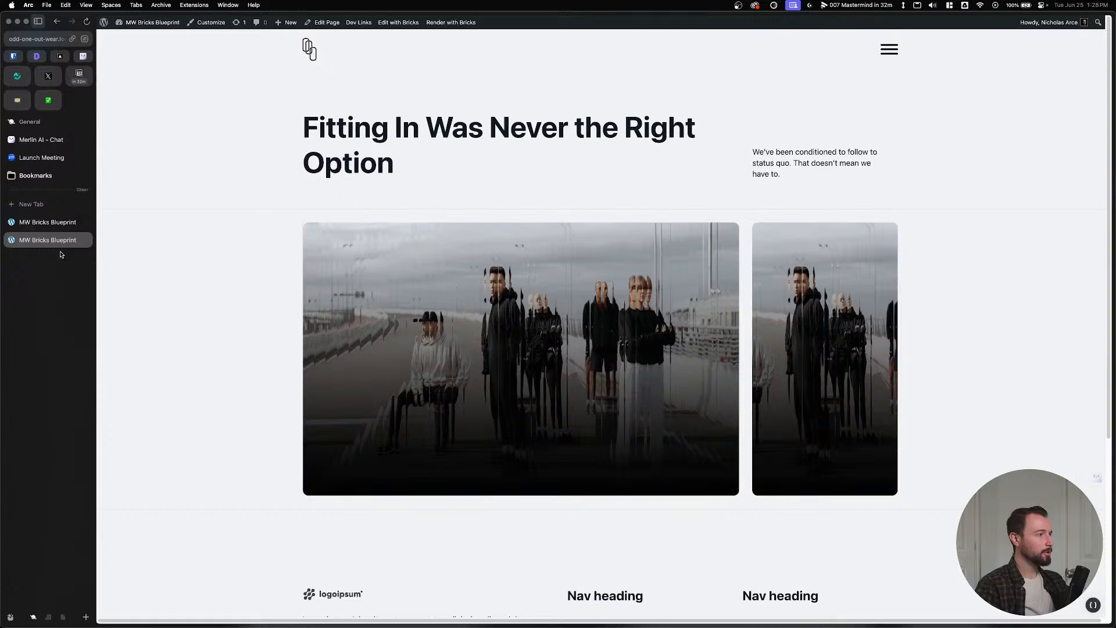
click(48, 222)
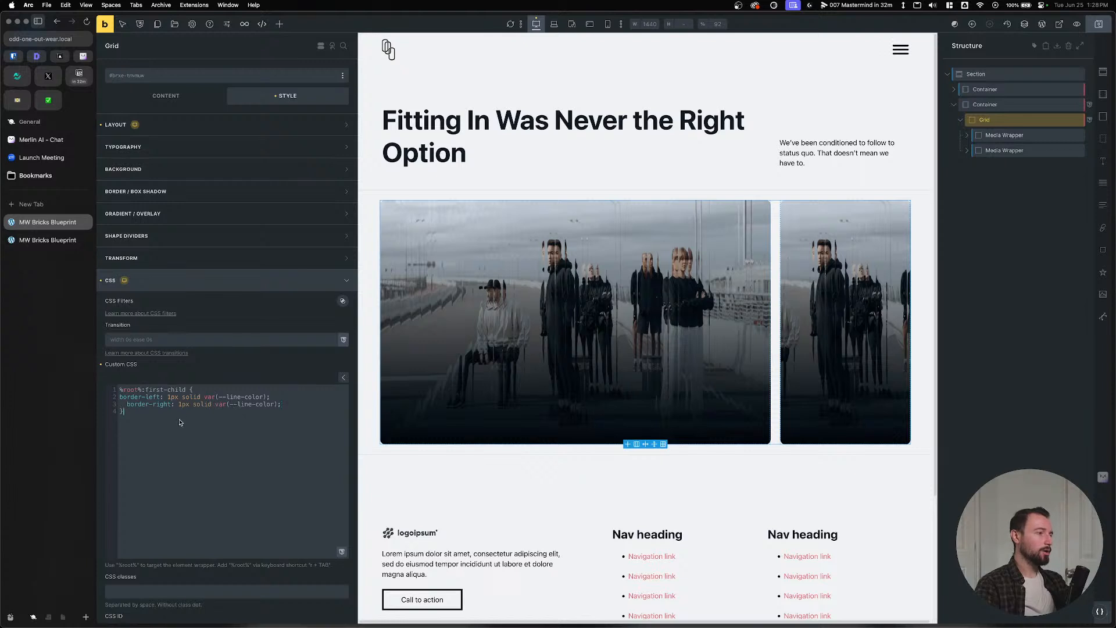
Add %root% > * { padding: var(--line-spacing); } to Grid's CSS, save, and preview it live.
click(214, 411)
key(Return)
key(Return)
text(%root%)
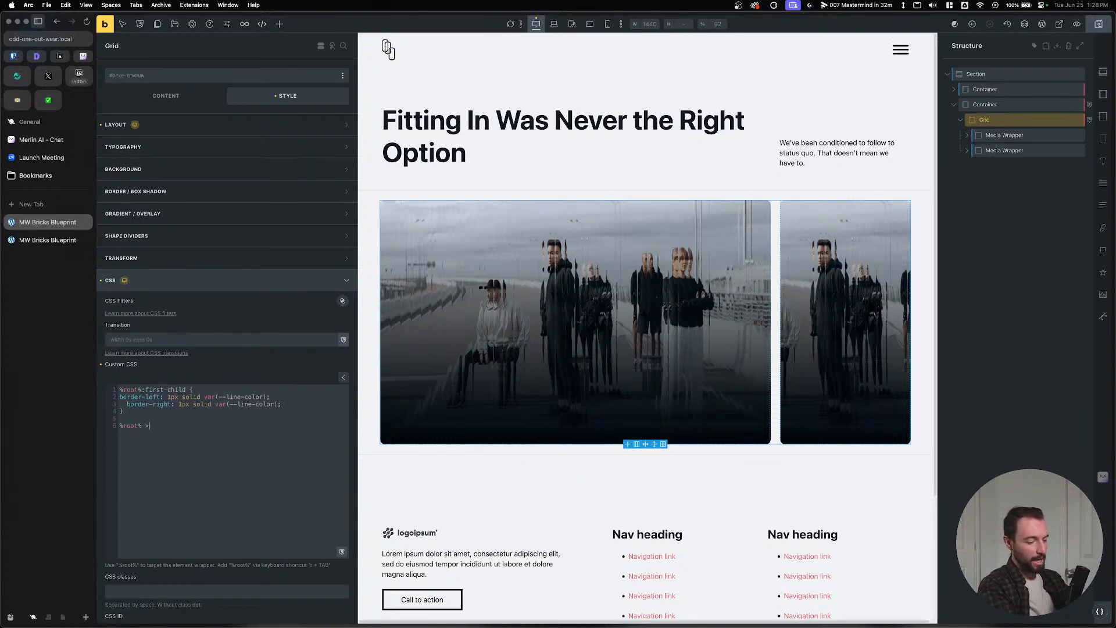
text( > * {)
key(Return)
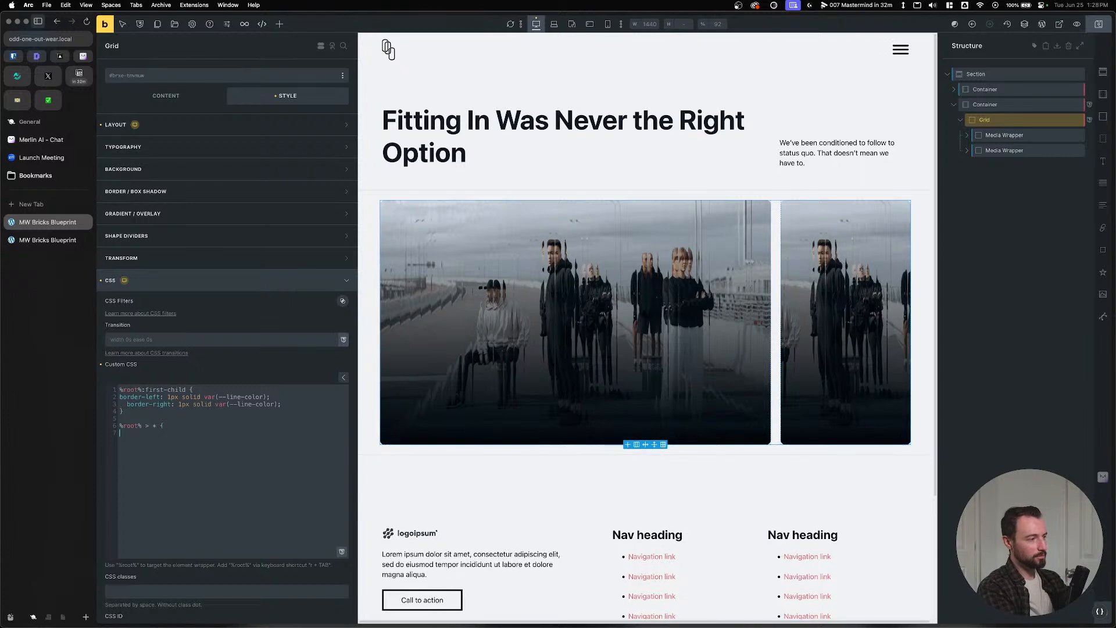
text(}  %root% > * {   )
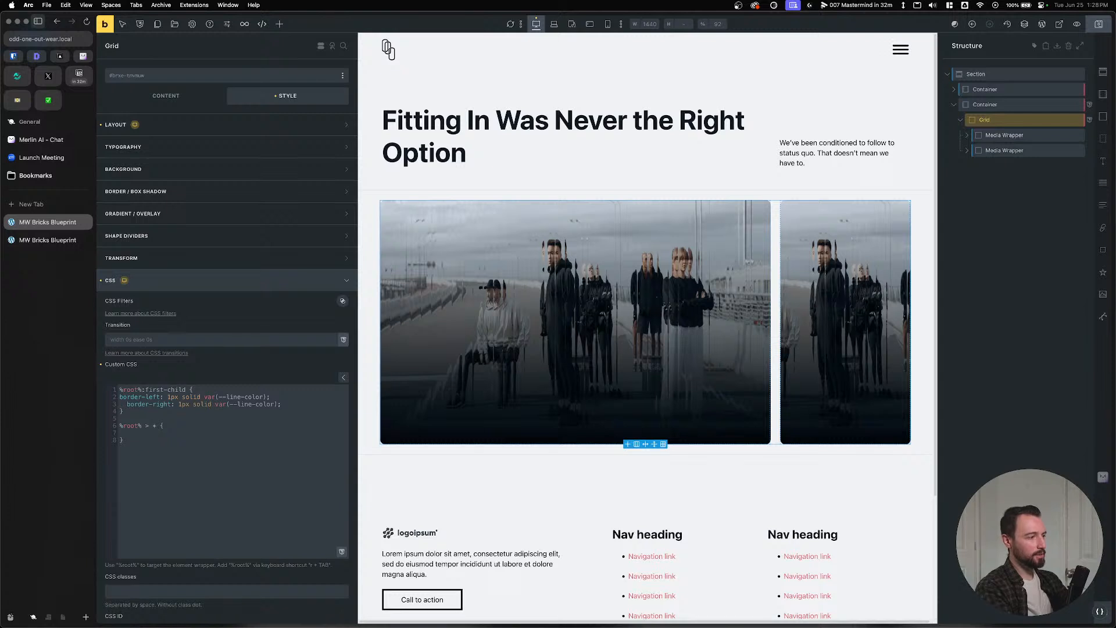
text(padding: var(--)
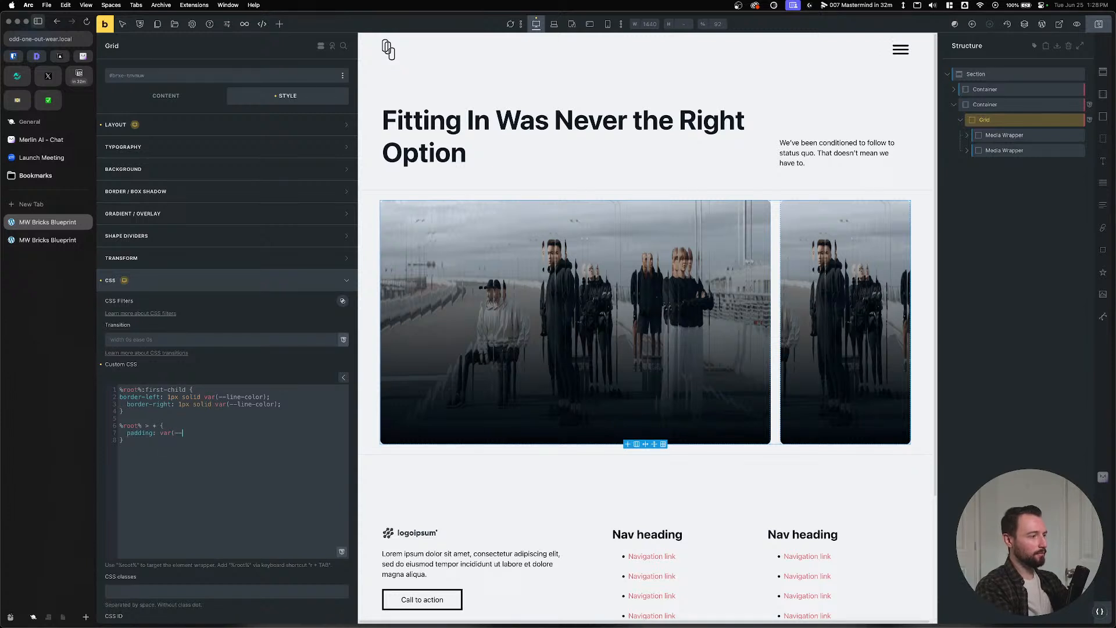
text(line-spacing))
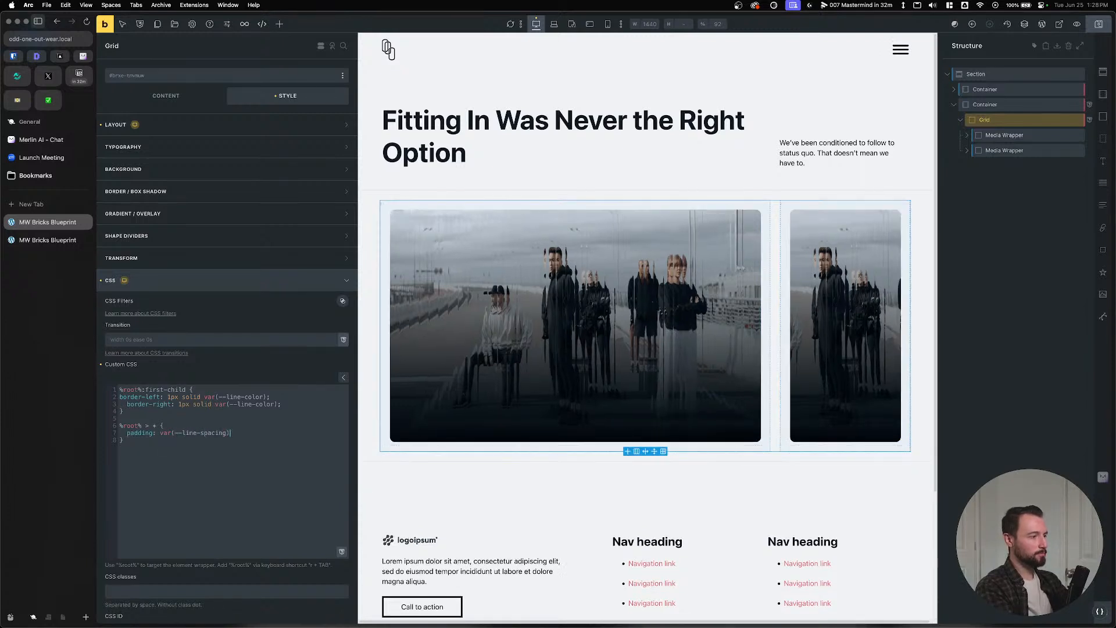
text(;)
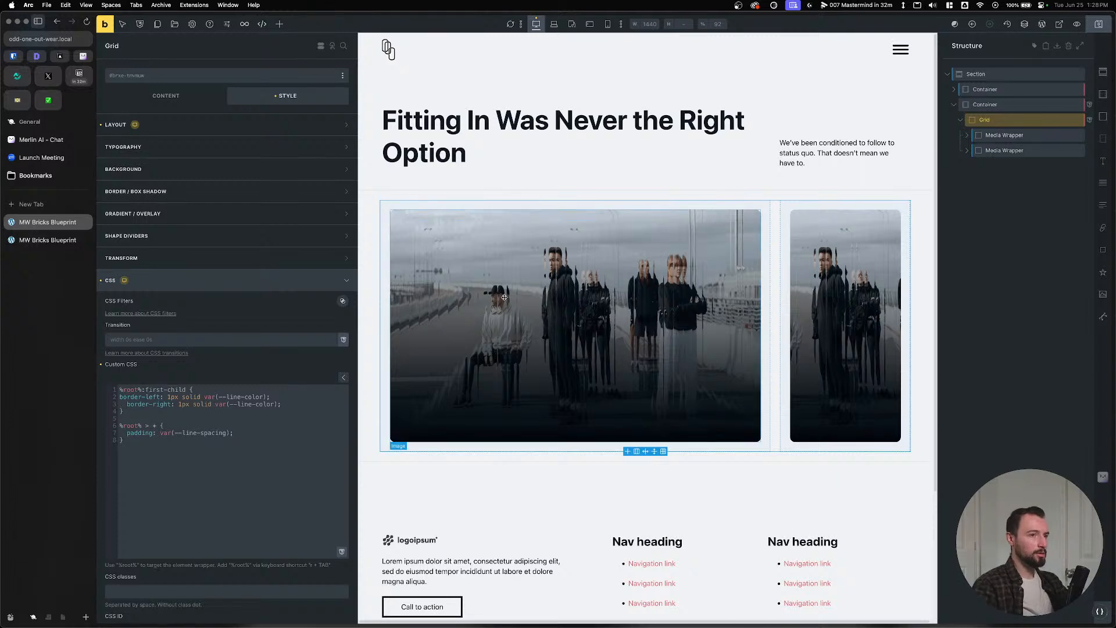
click(1099, 24)
click(29, 241)
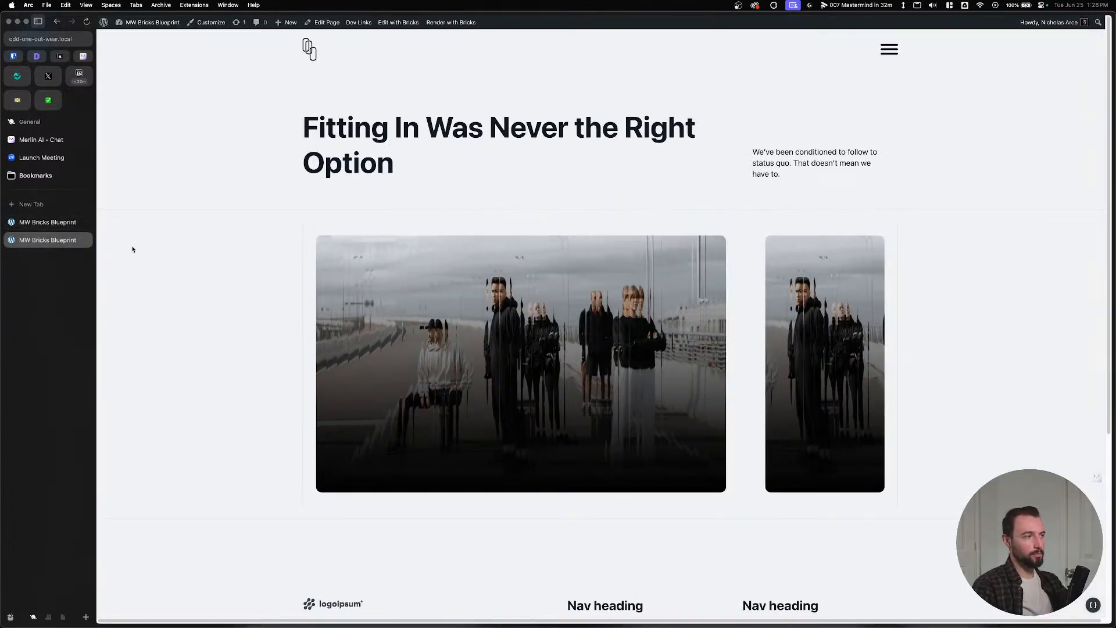
click(47, 222)
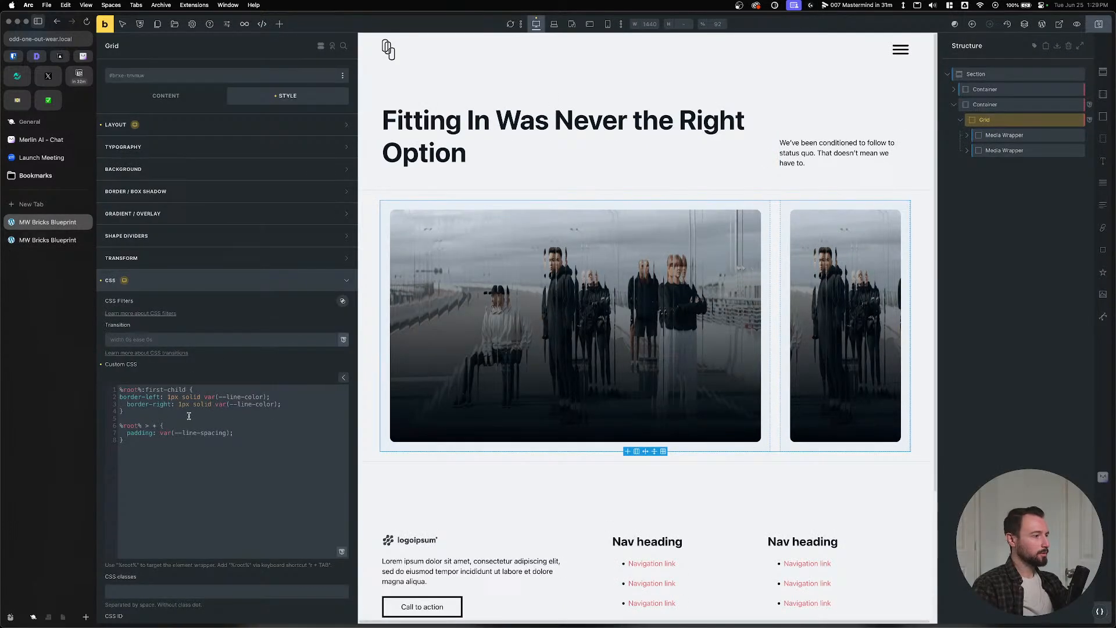
Review the first-child border rule's selector and declarations in the custom CSS.
click(186, 390)
drag(187, 389, 146, 389)
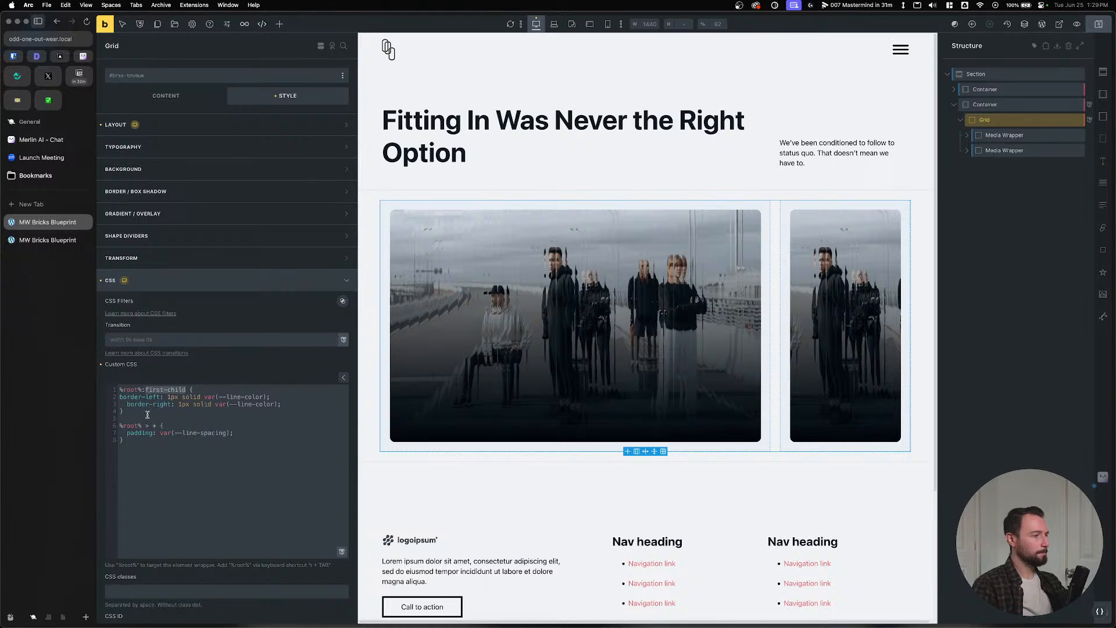
click(148, 411)
drag(188, 390, 127, 390)
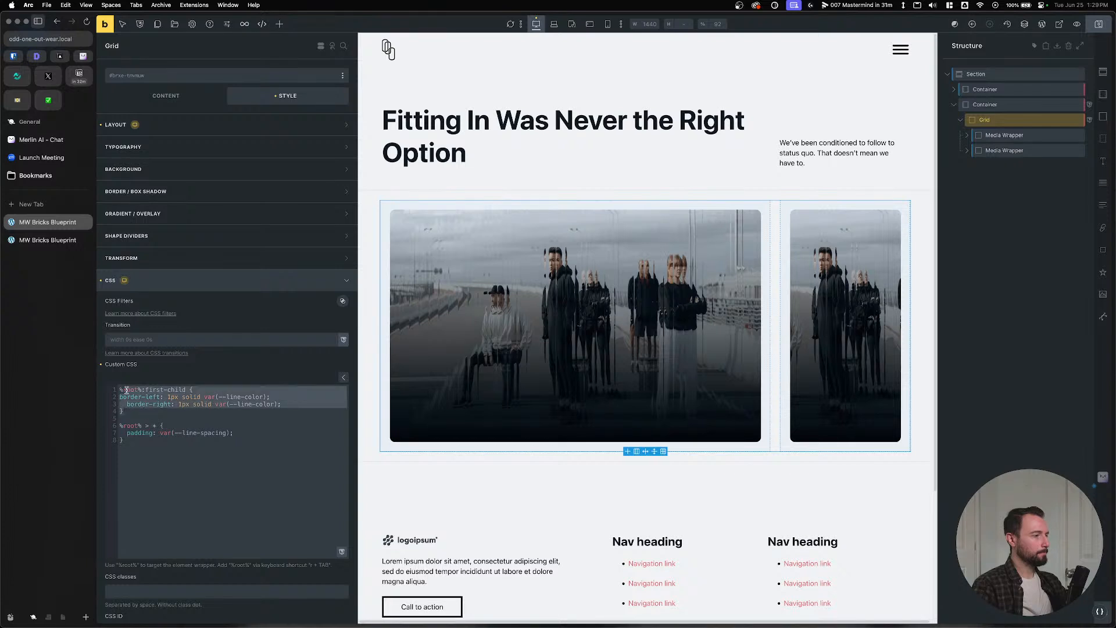
click(188, 390)
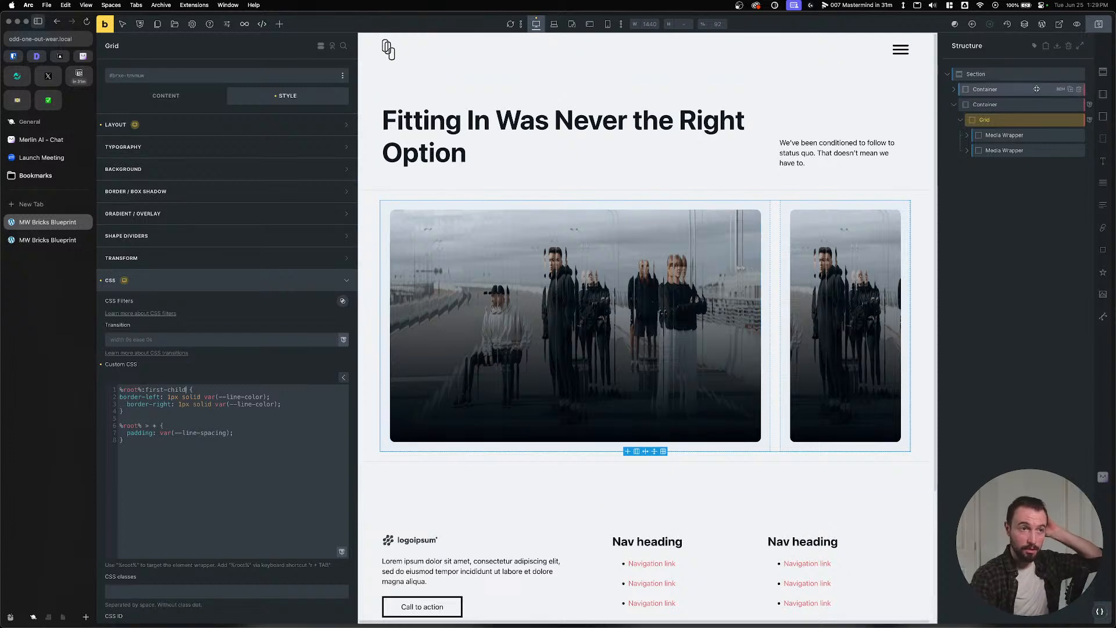
Rename the container holding the grid to 'Lined Grid', dropping the word 'Container'.
click(1016, 104)
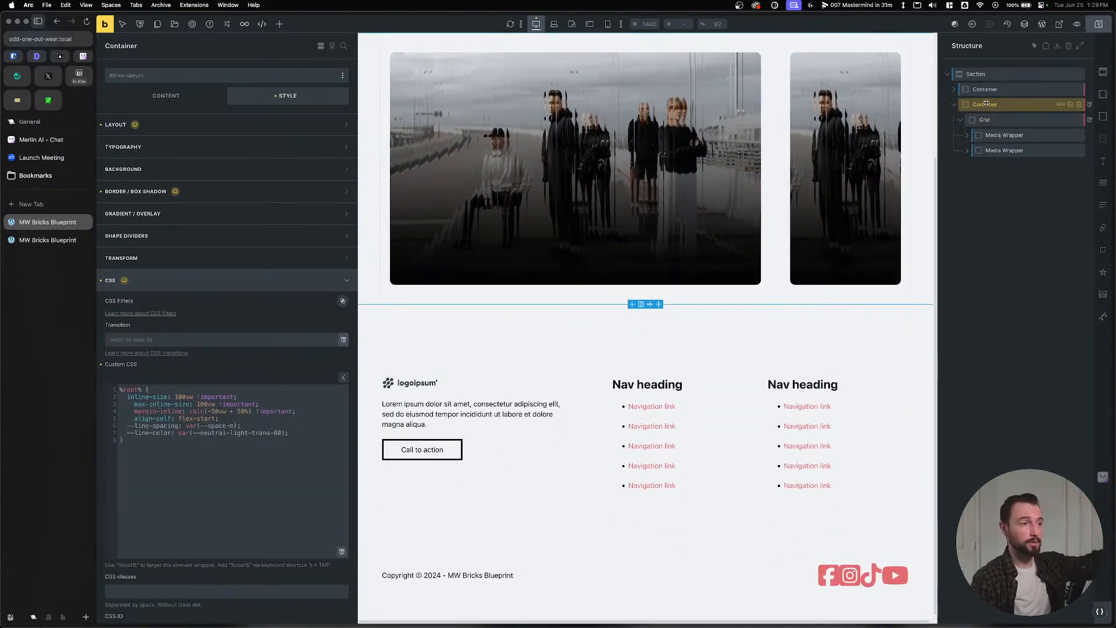
double_click(986, 103)
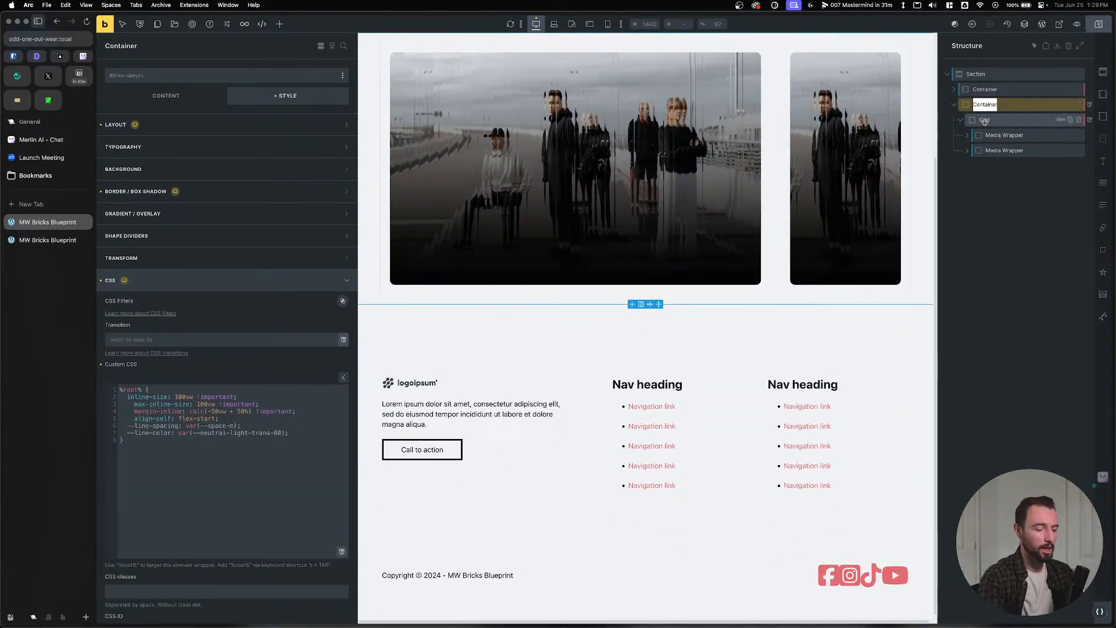
text(Lined Grid)
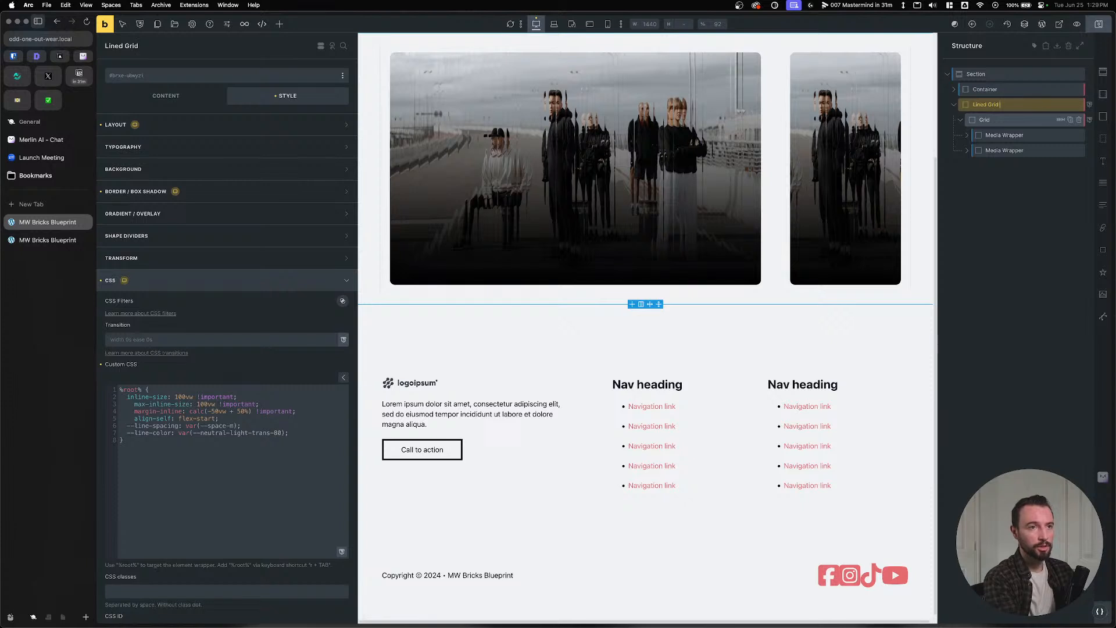
text( Ctaonontainer)
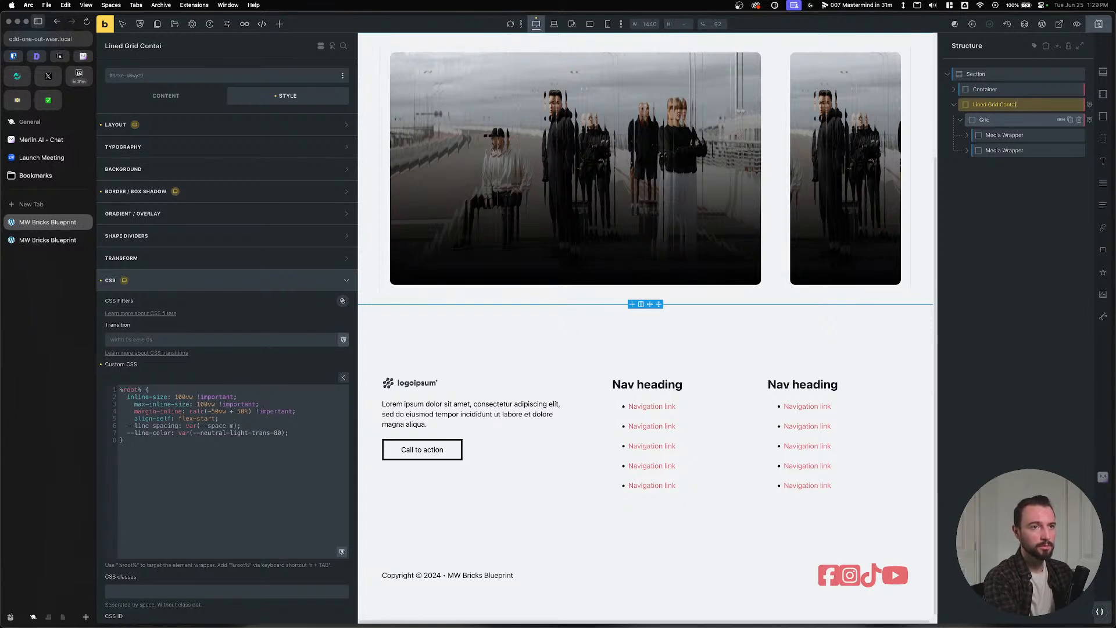
click(988, 119)
double_click(989, 105)
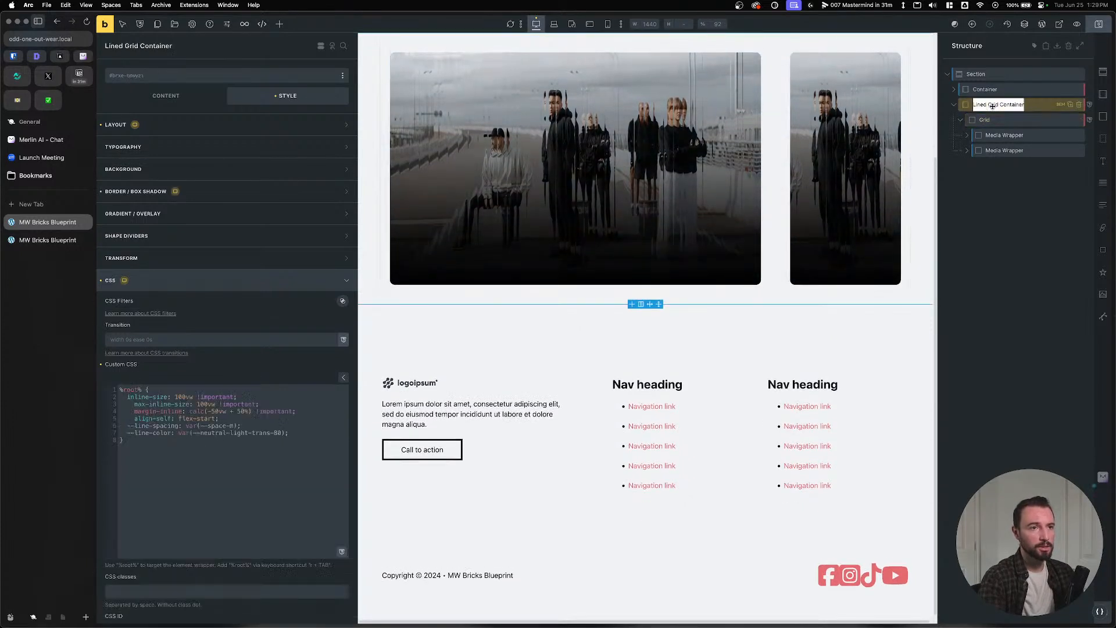
double_click(1010, 104)
key(BackSpace)
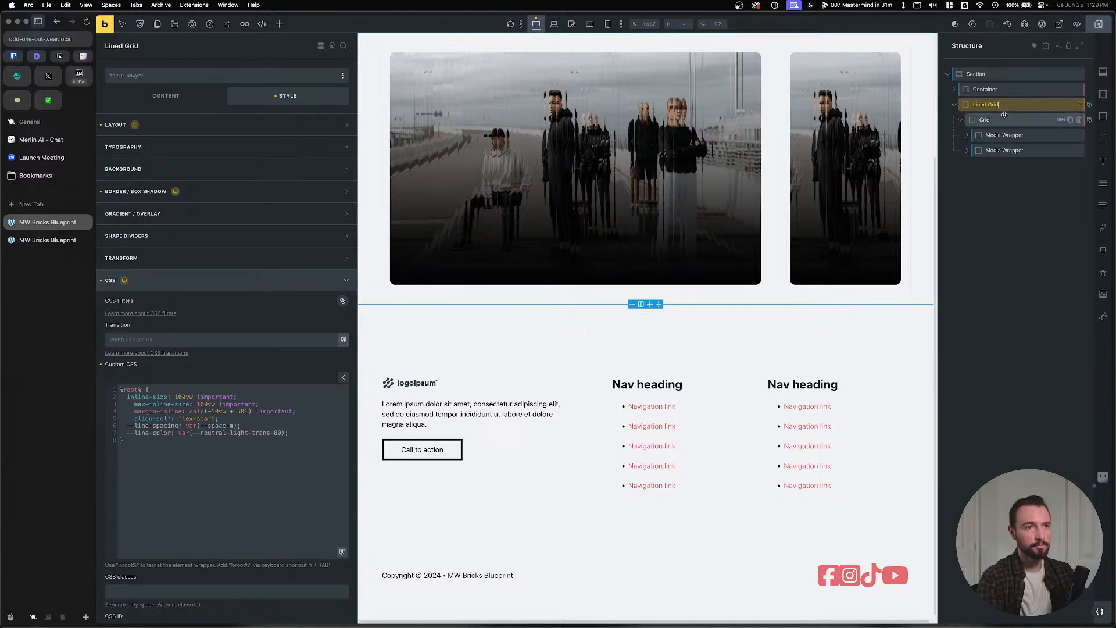
double_click(986, 119)
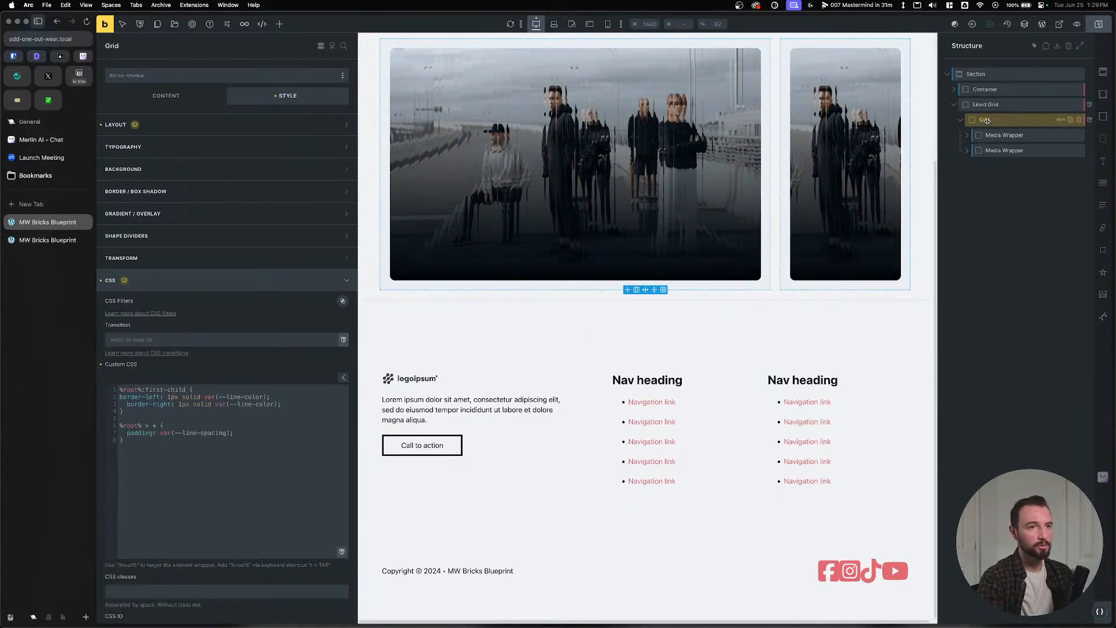
Rename the inner Grid to 'Container' and both Media Wrappers to 'Grid Item'.
text(Container)
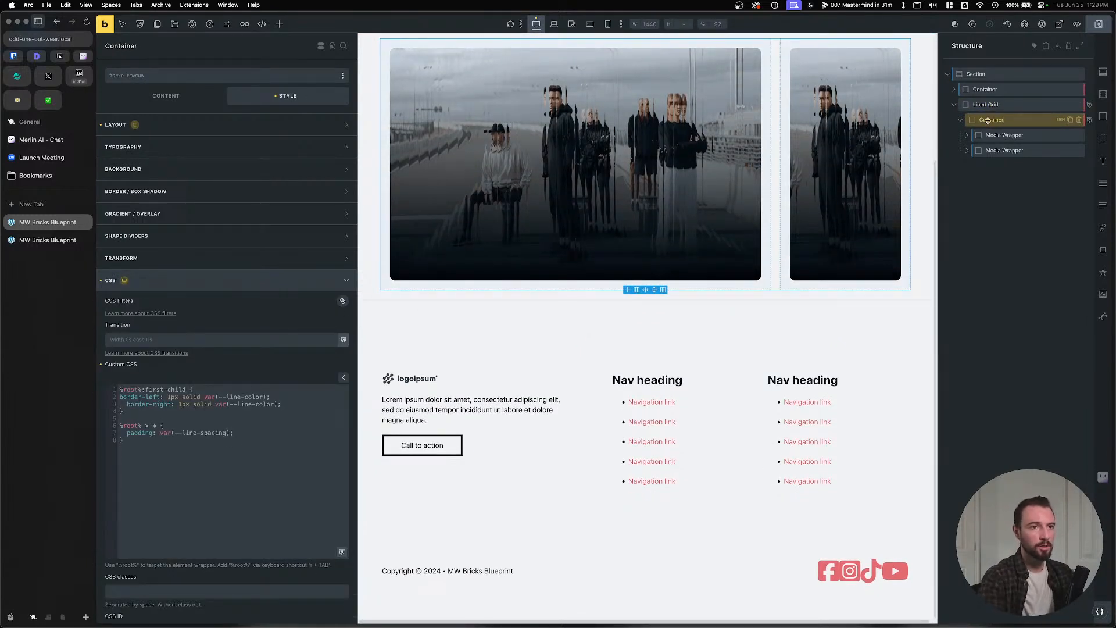
click(992, 136)
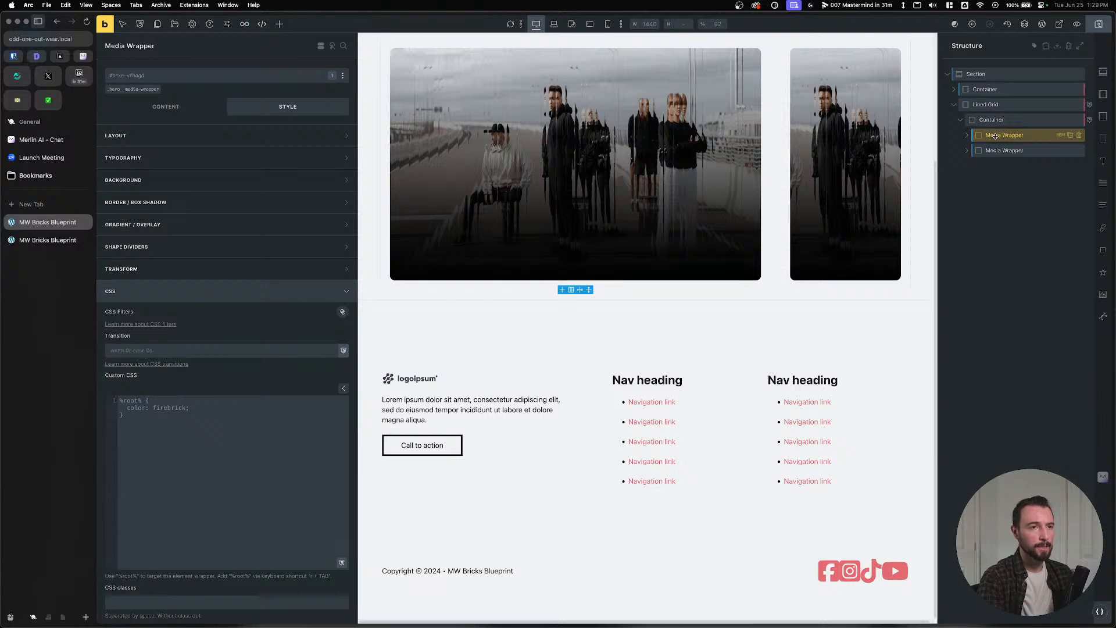
double_click(995, 136)
text(Grid)
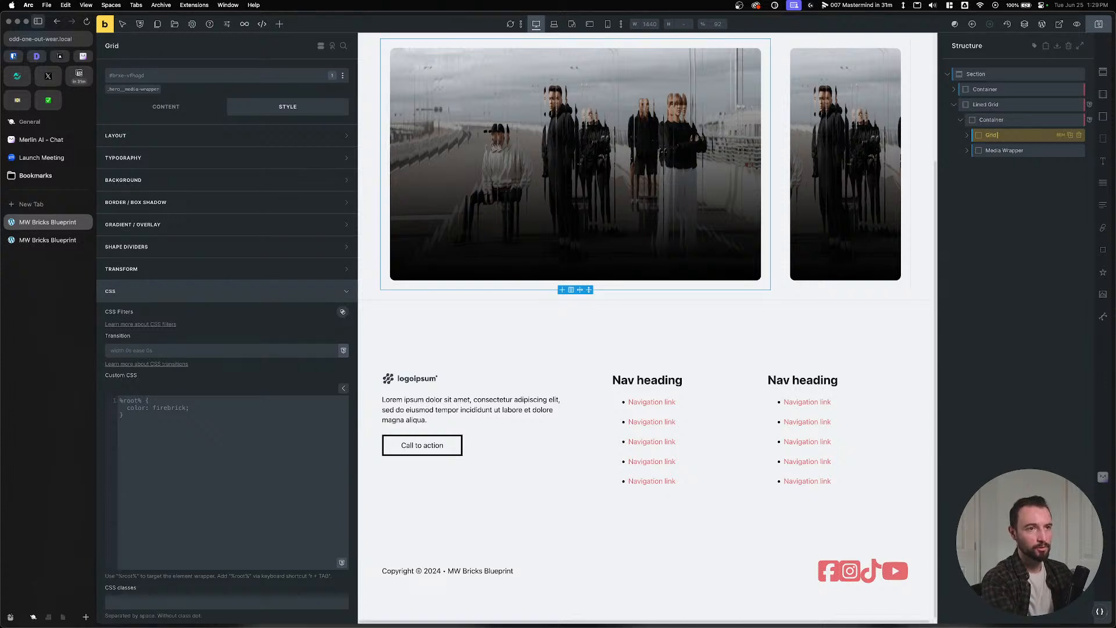
text( Item)
double_click(1005, 150)
text(G)
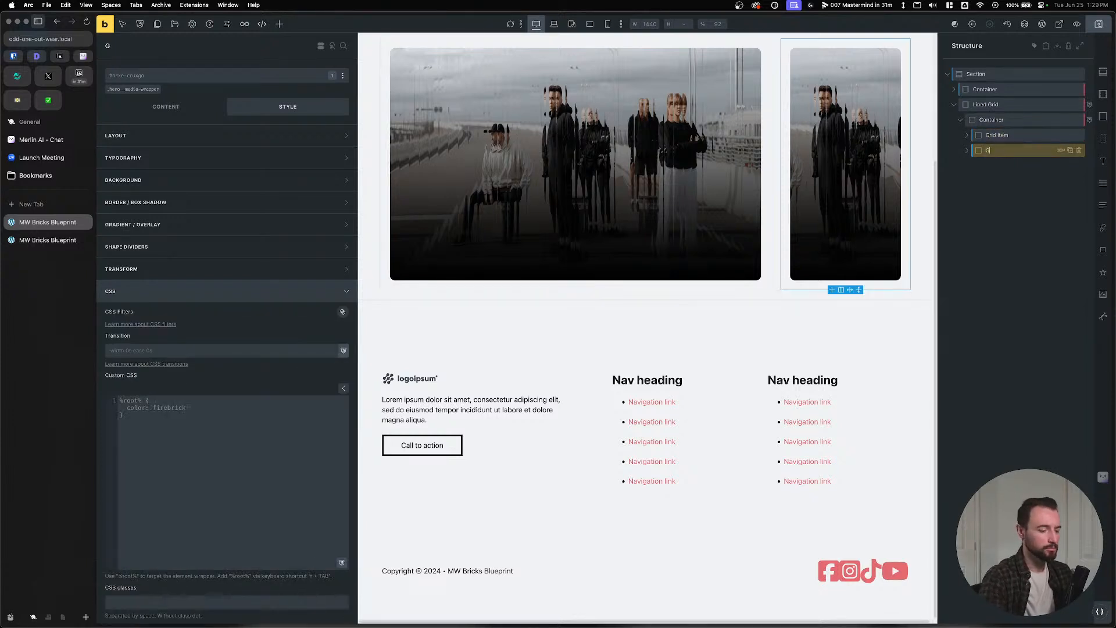
text(rid Item)
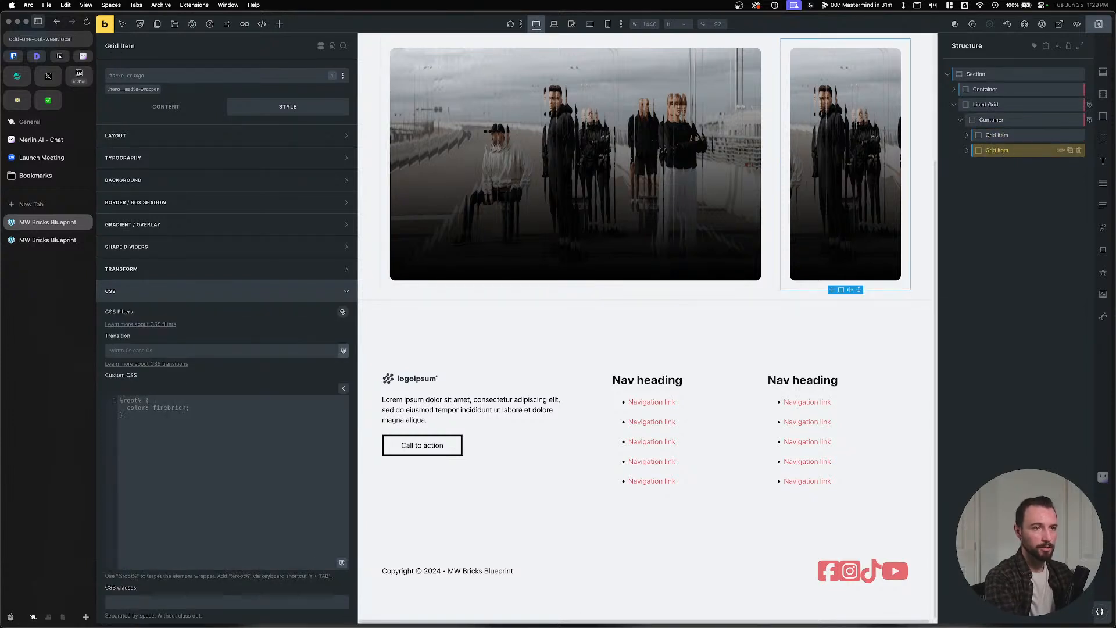
Wrap each Grid Item's Media element in a new Block.
click(968, 134)
double_click(1003, 150)
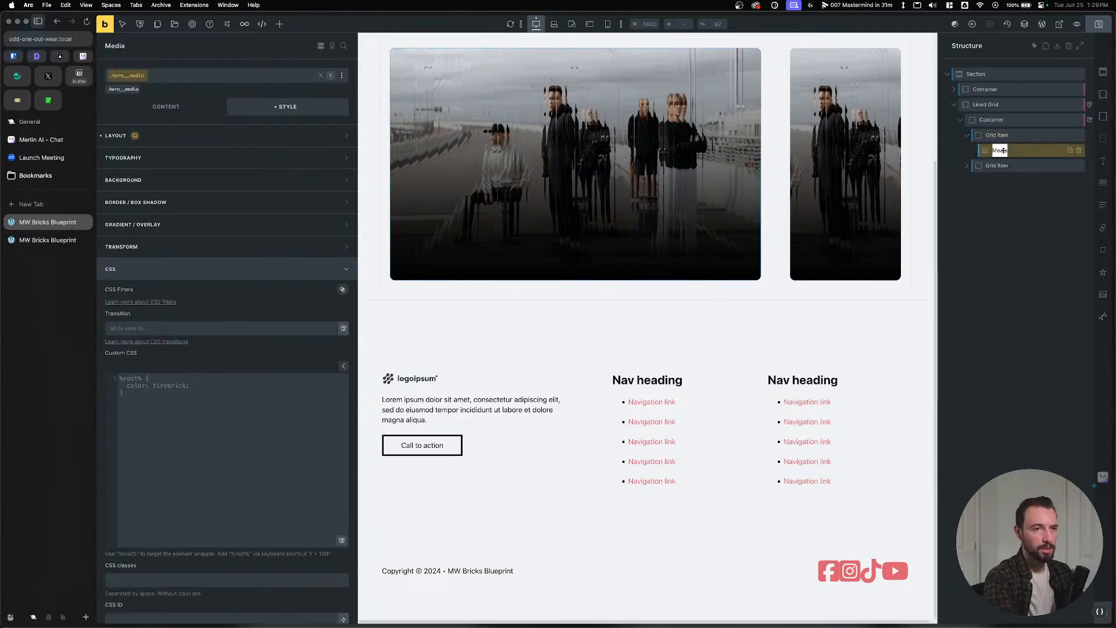
click(1011, 137)
click(1012, 150)
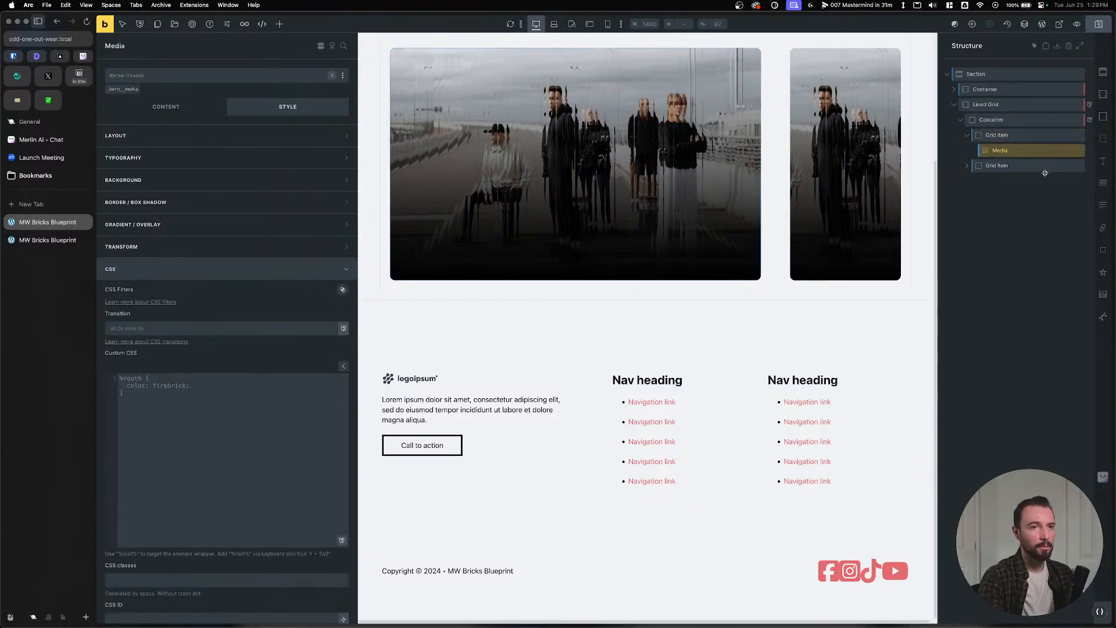
right_click(1009, 150)
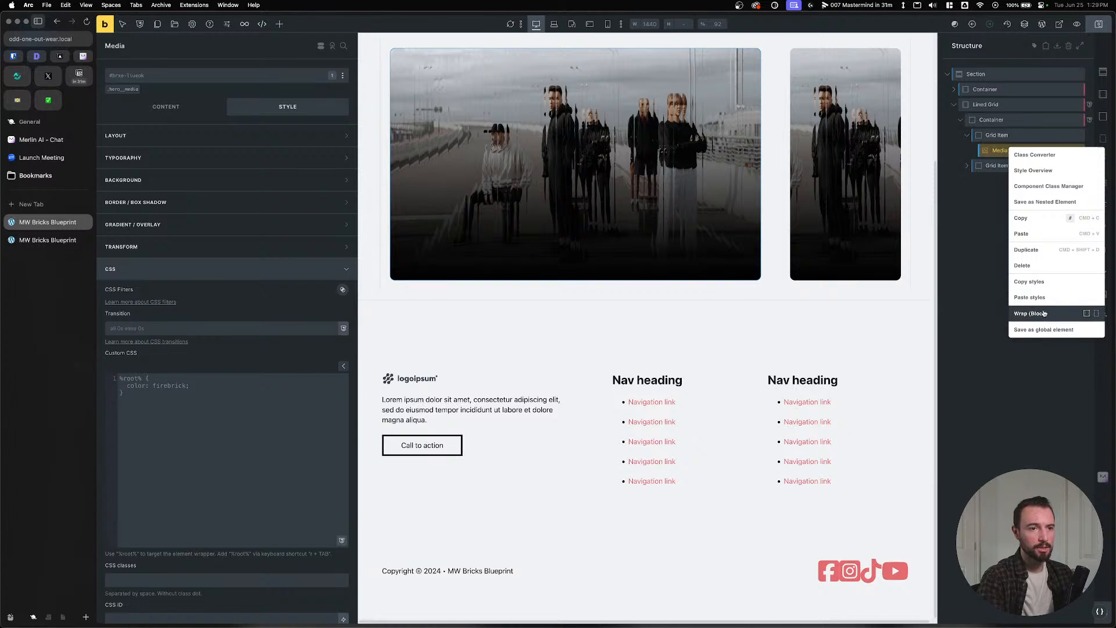
click(1030, 313)
click(997, 180)
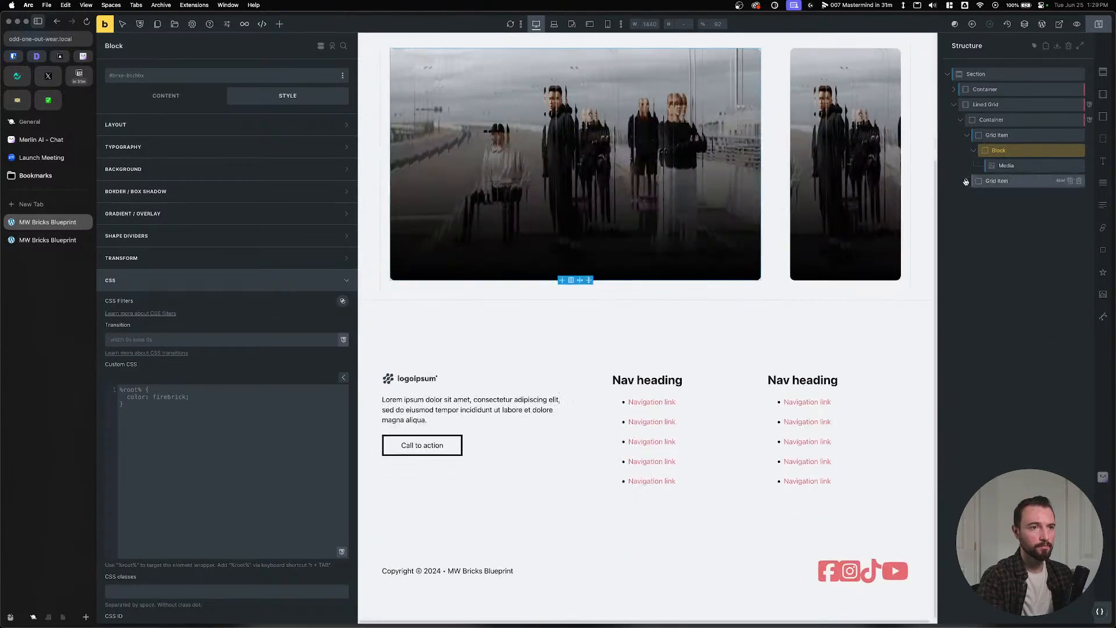
click(998, 135)
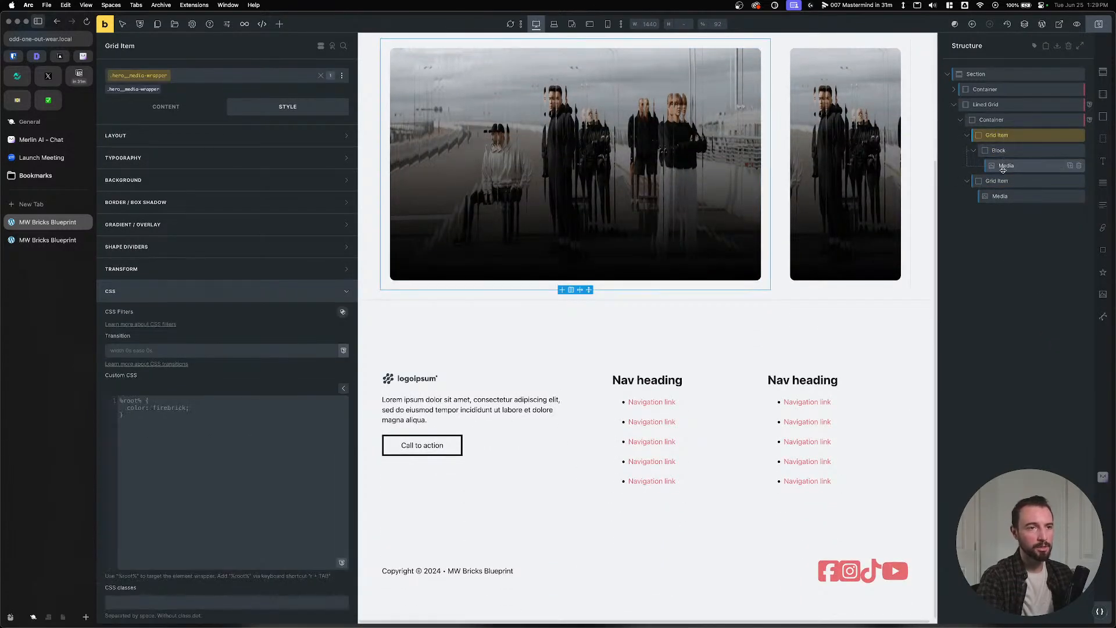
click(999, 197)
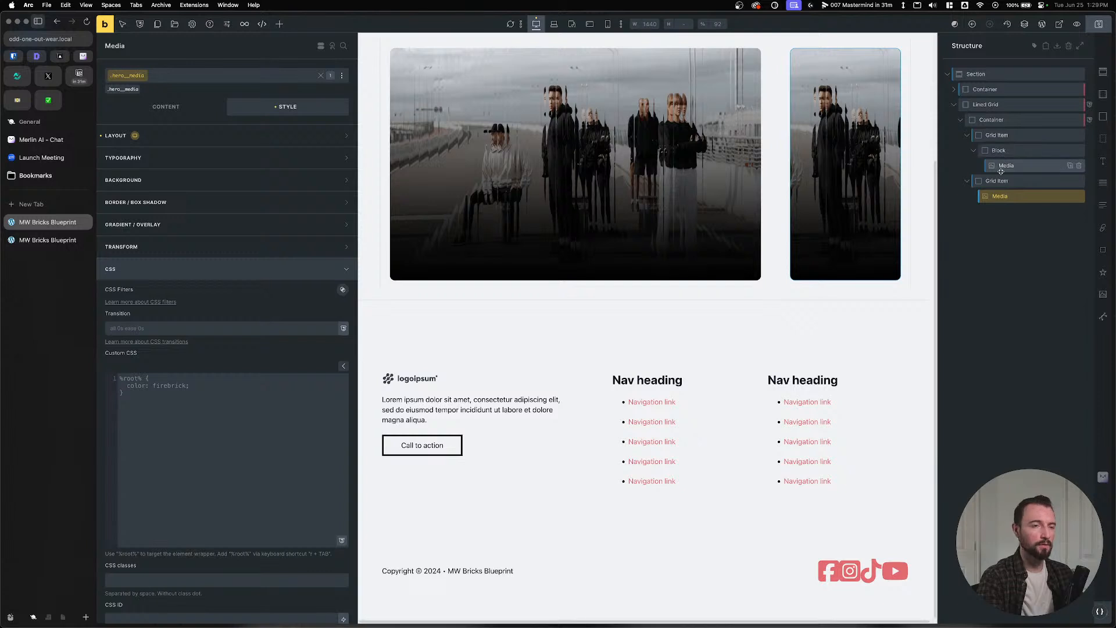
right_click(1000, 197)
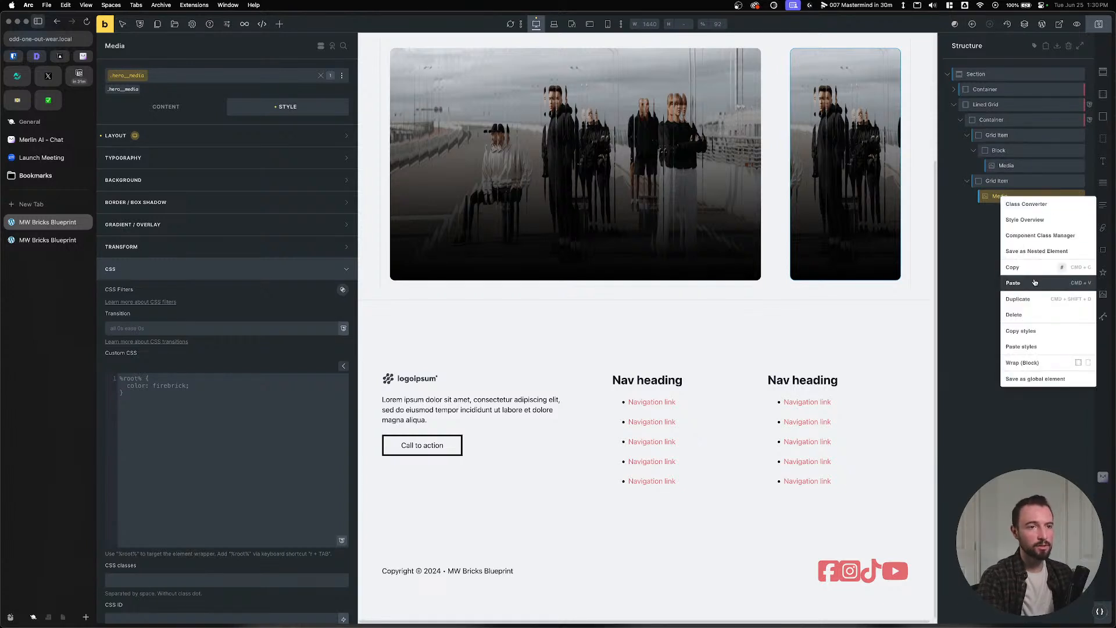
click(1022, 362)
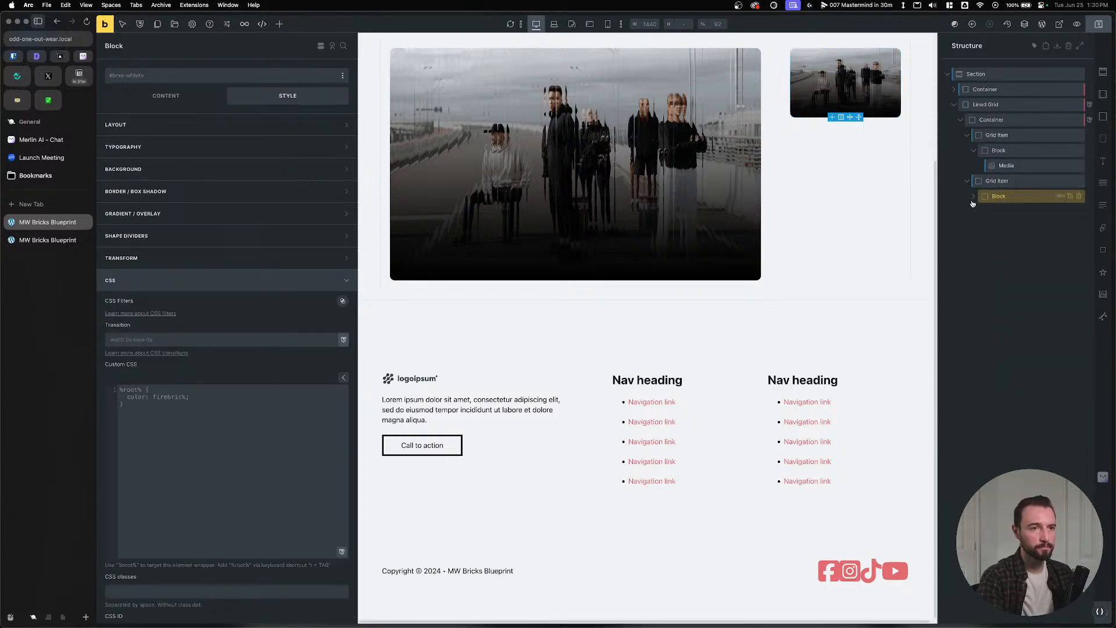
Name both new blocks 'Media Wrapper'.
click(1009, 168)
double_click(1003, 151)
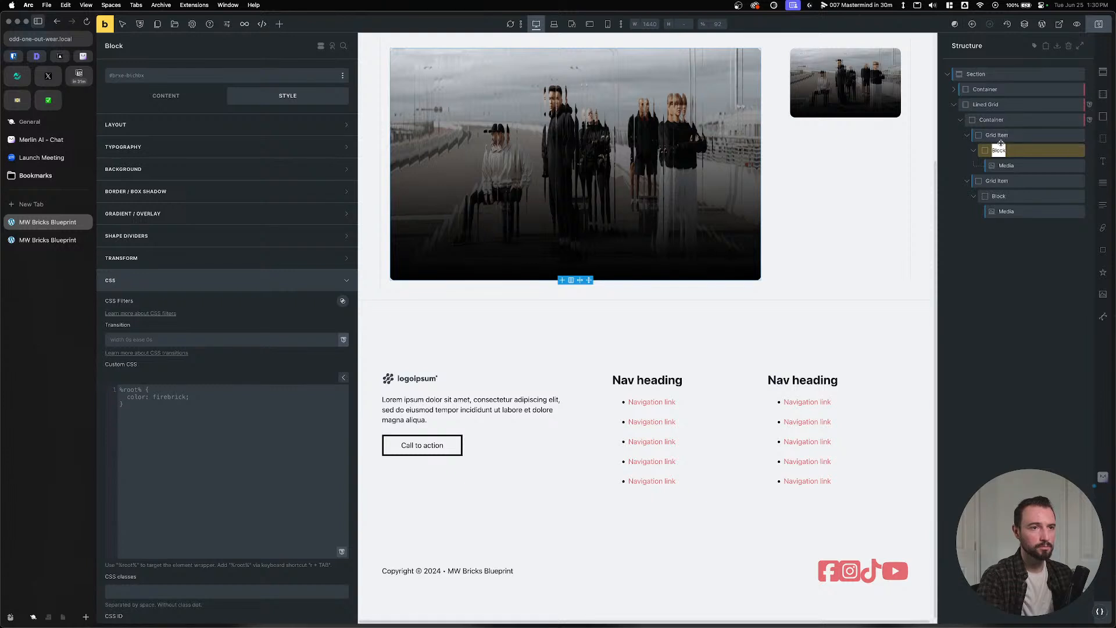
text(Media Wrapper)
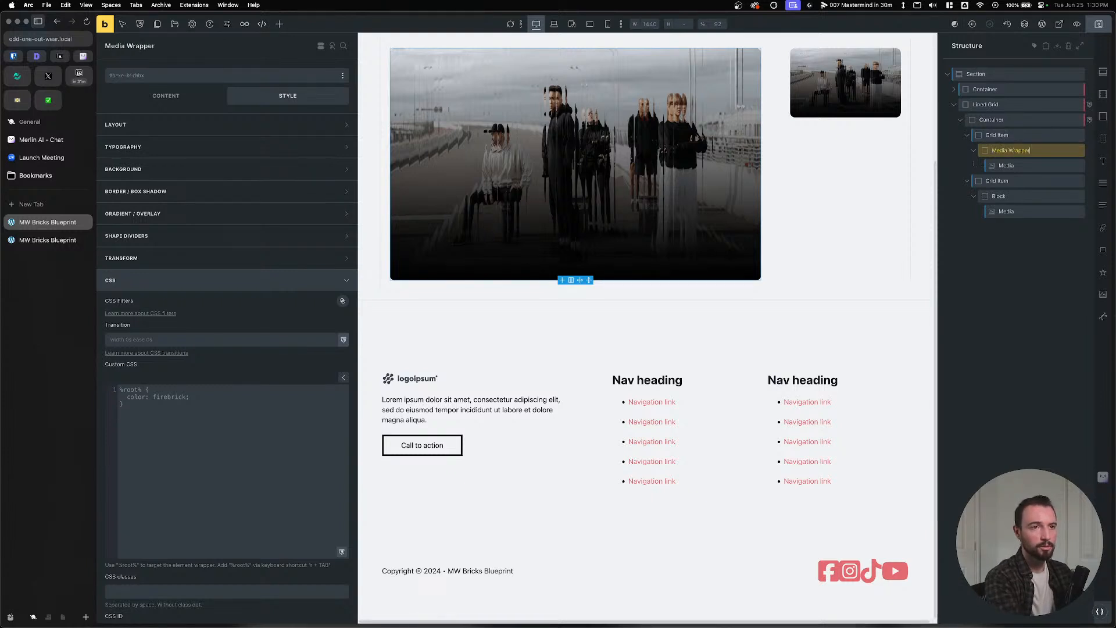
double_click(1003, 196)
text(Medi)
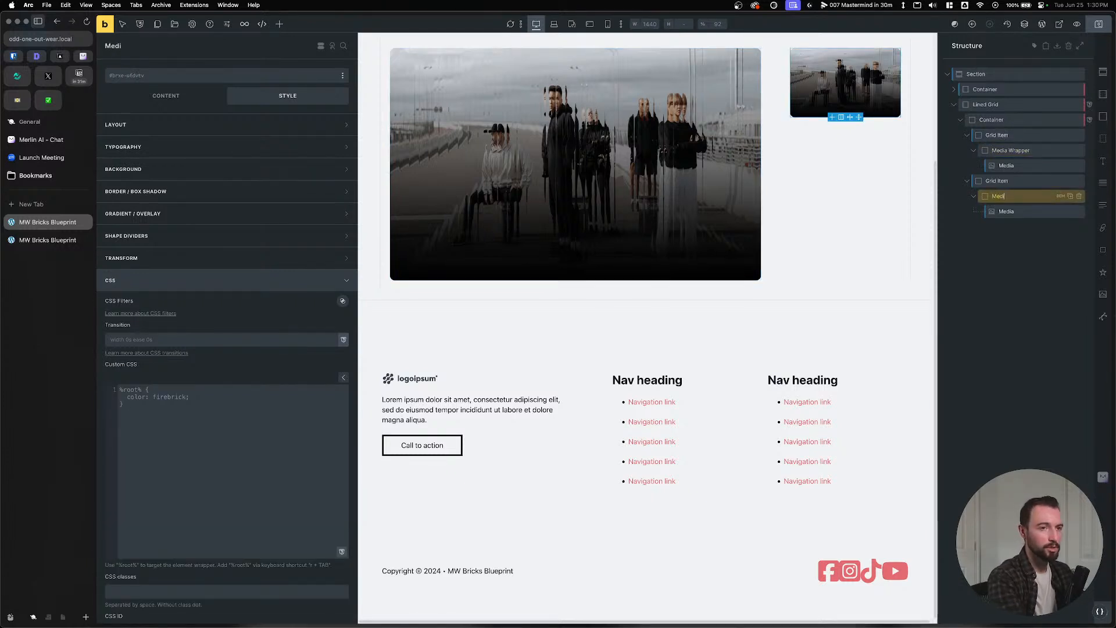
text(a Wrapper)
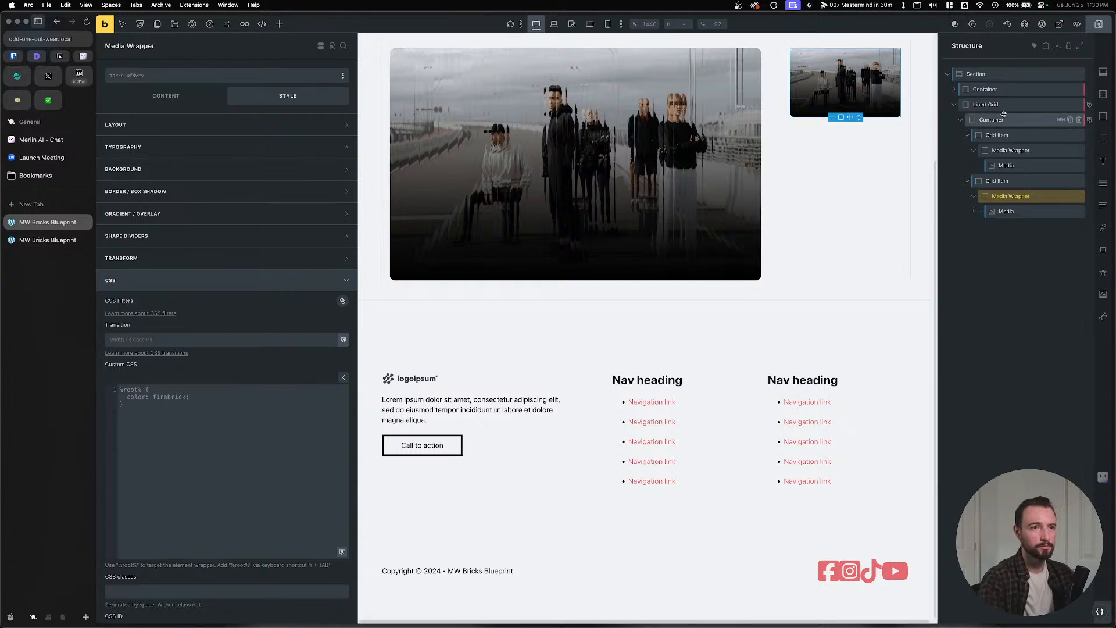
click(1007, 136)
Check the structure by selecting the Media Wrappers, Grid Item, Container and Lined Grid.
click(977, 150)
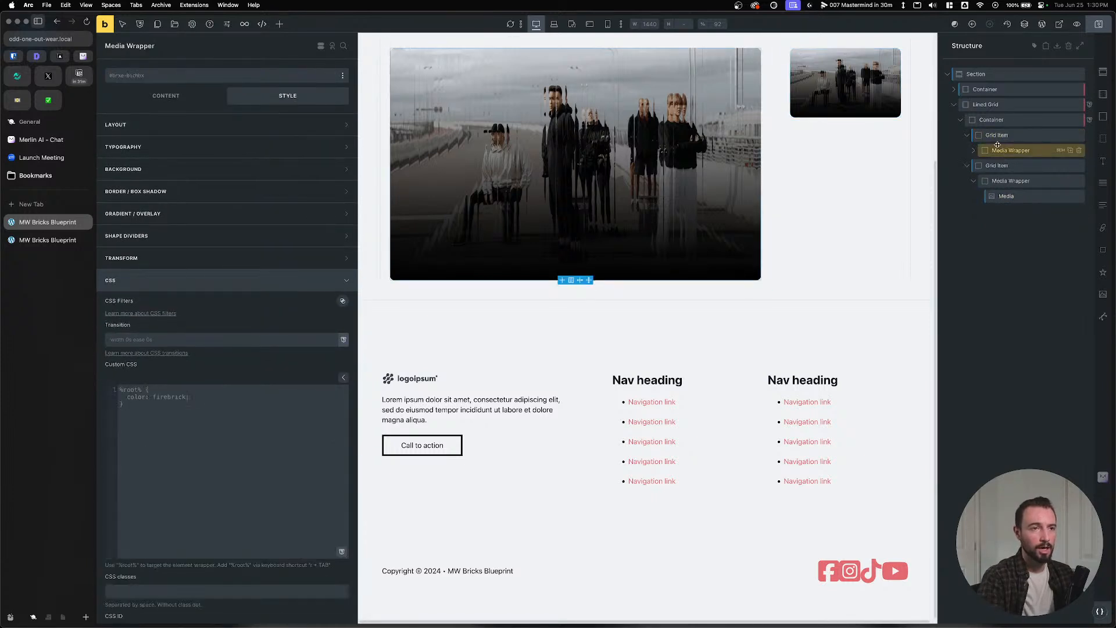
click(1008, 181)
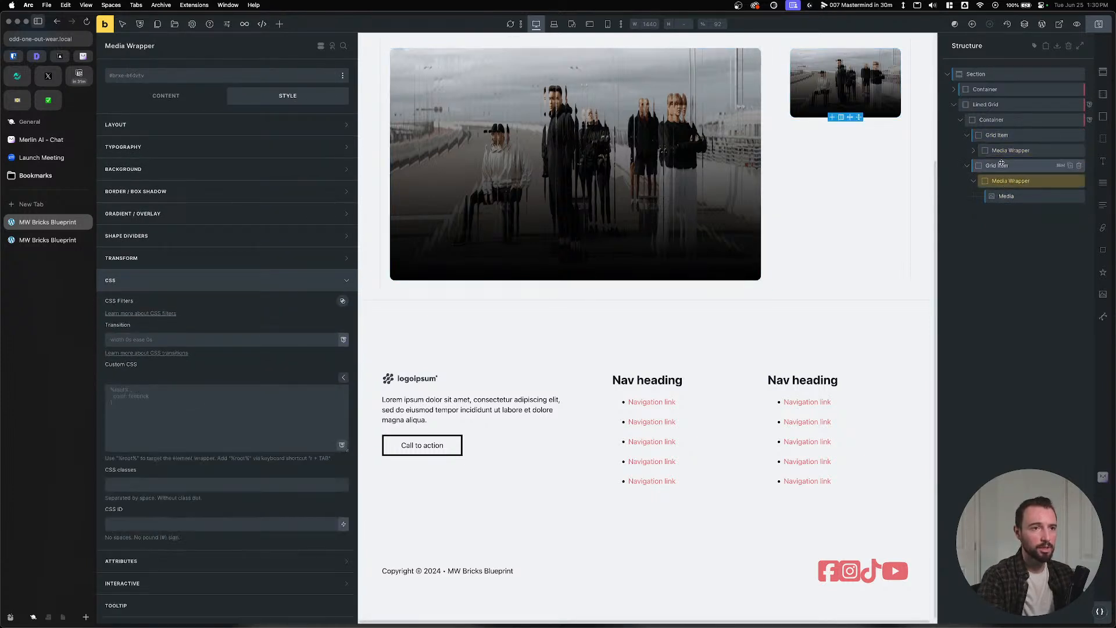
click(997, 135)
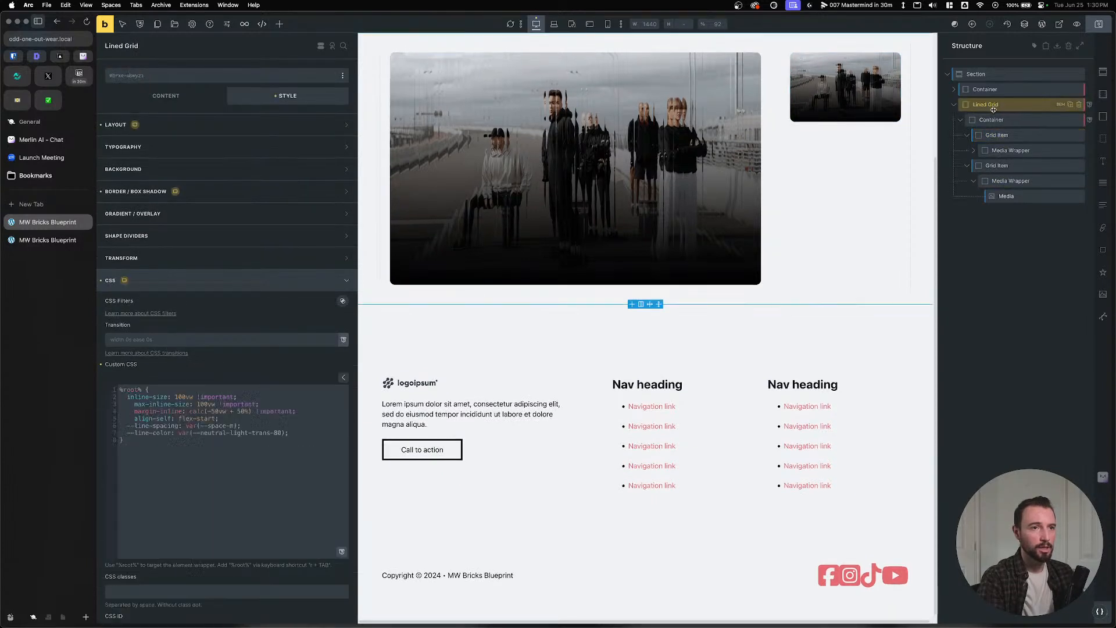
click(991, 119)
click(996, 136)
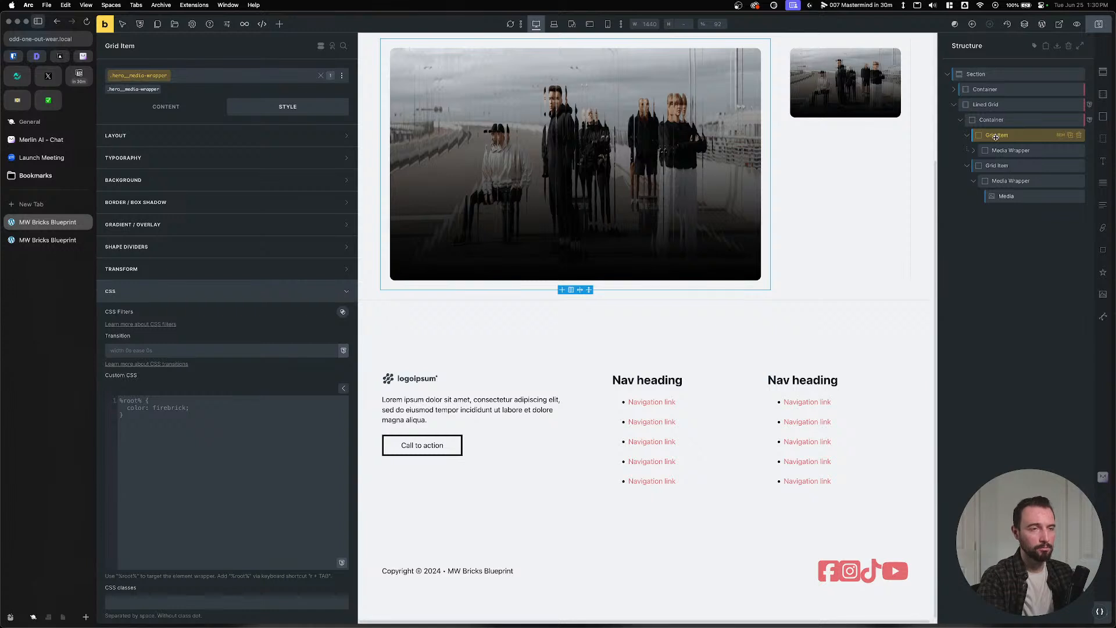
click(995, 105)
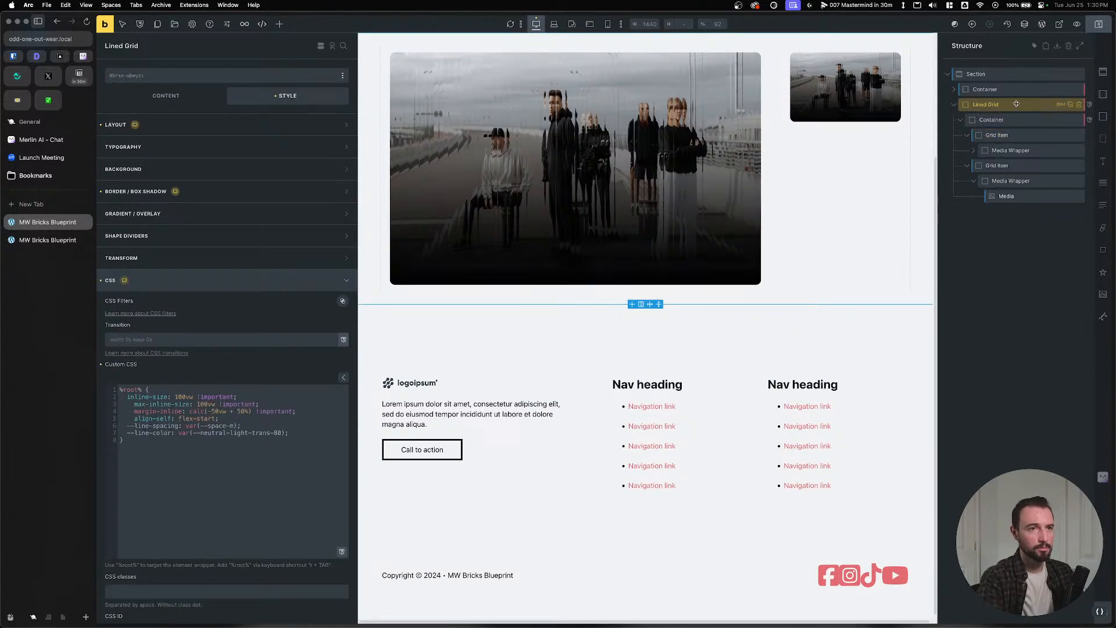
Convert Lined Grid's IDs to lined-grid, lined-grid__container and lined-grid__grid-item classes, skipping media and erasing ID styles.
right_click(1016, 104)
click(1038, 121)
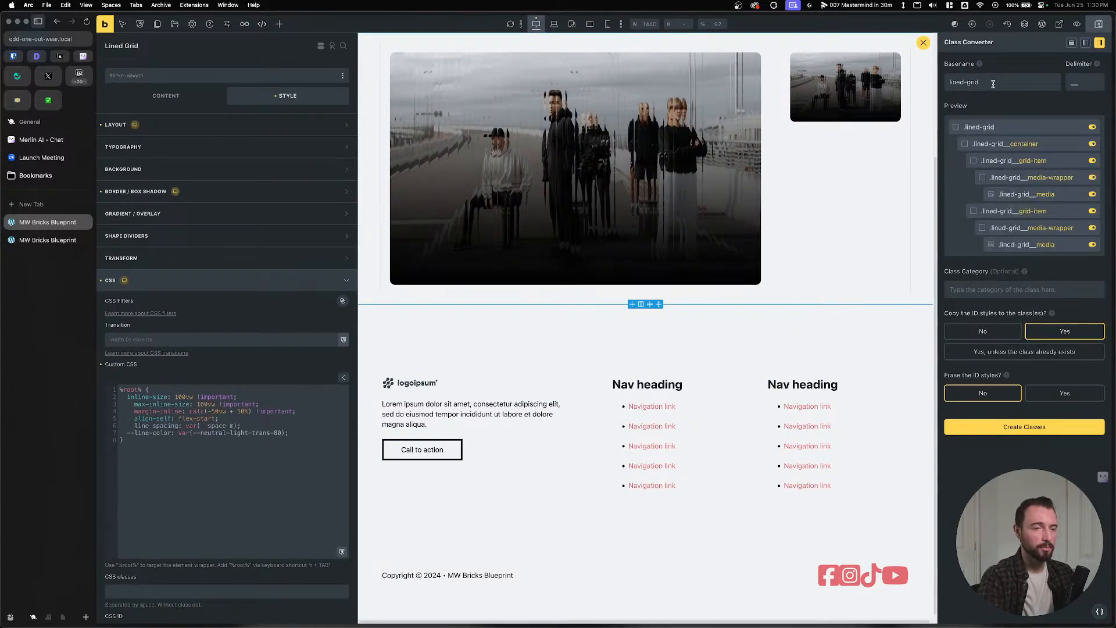
click(1093, 178)
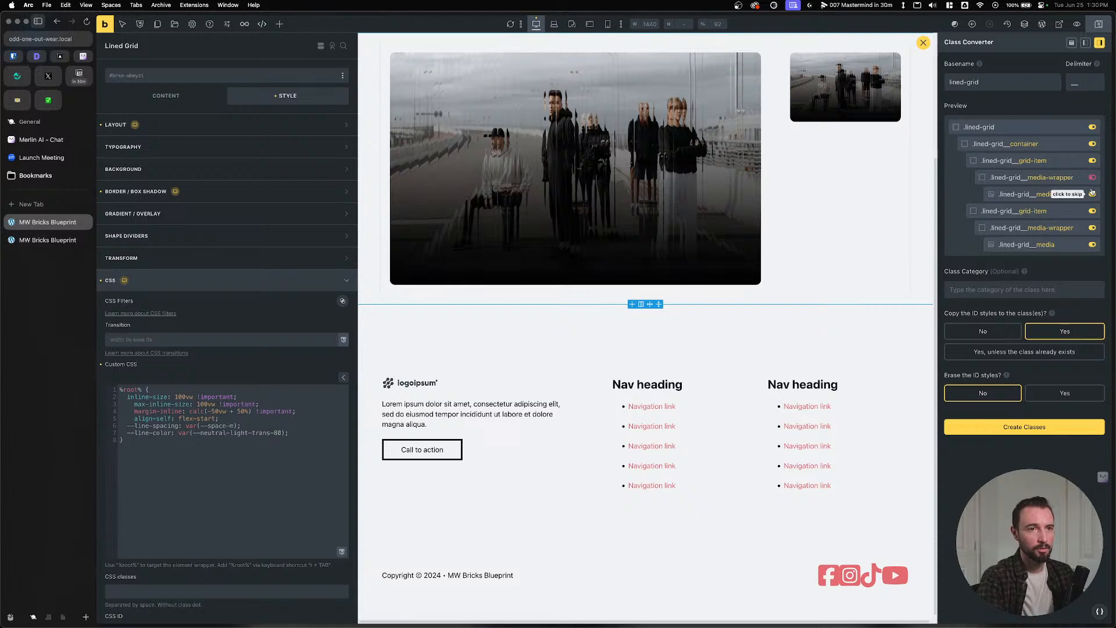
click(1093, 194)
click(1093, 227)
click(1093, 245)
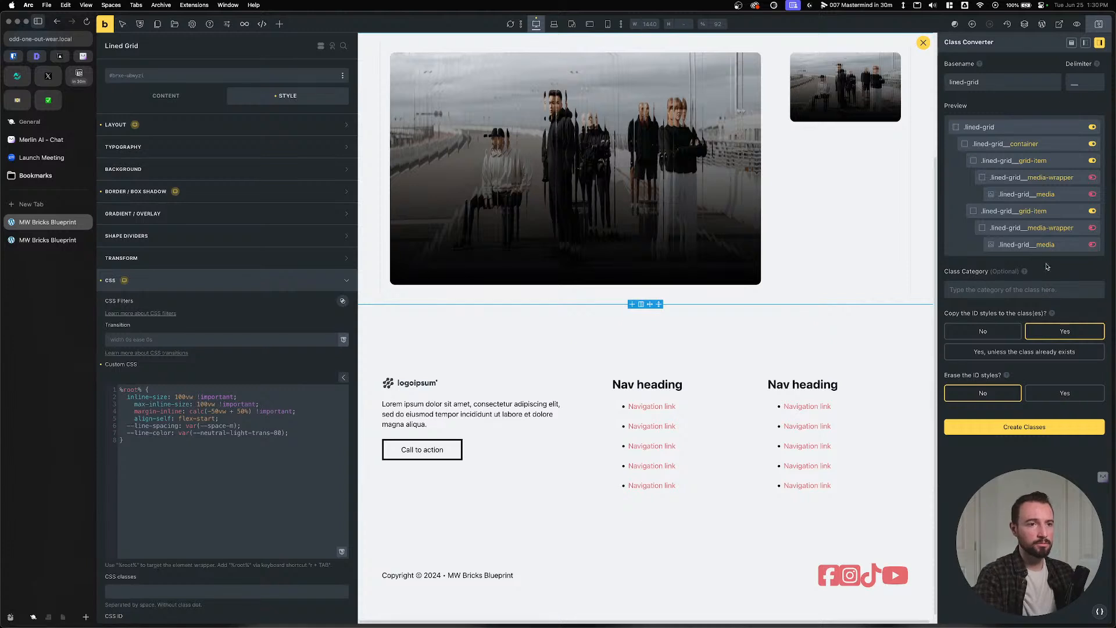
click(1064, 393)
click(1038, 426)
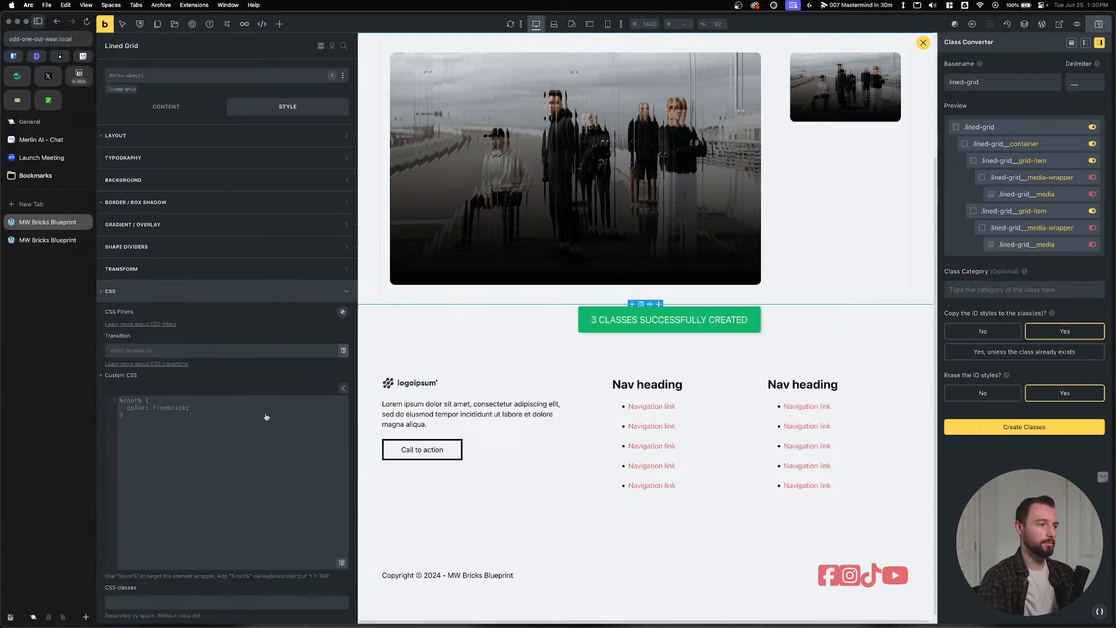
click(924, 43)
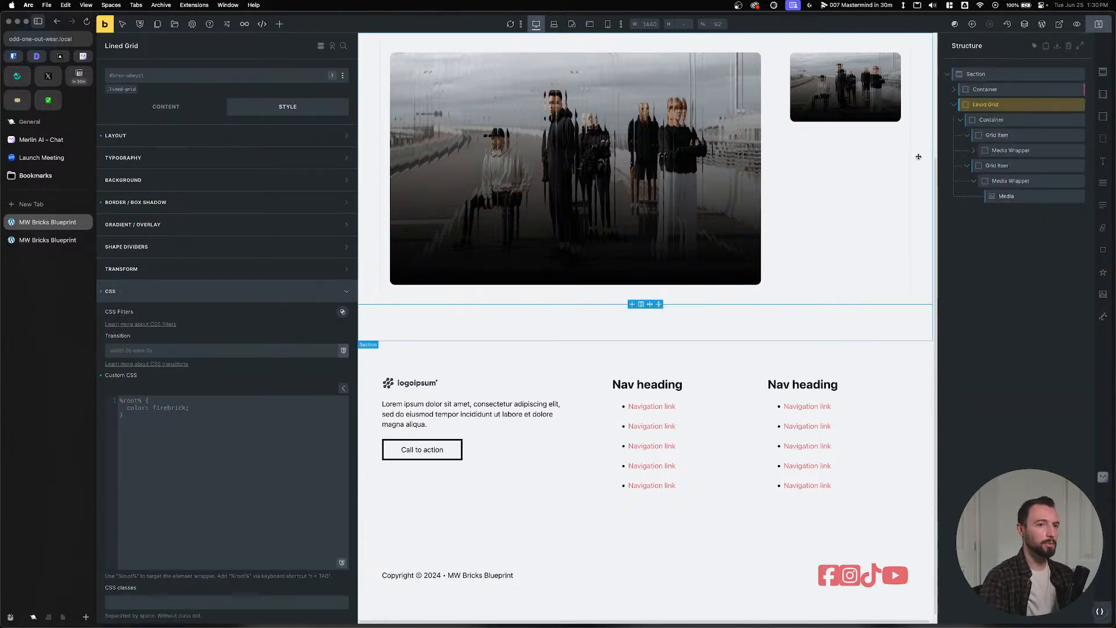
Replace both hard-coded #brxe IDs in the Container's custom CSS with %root%.
click(997, 120)
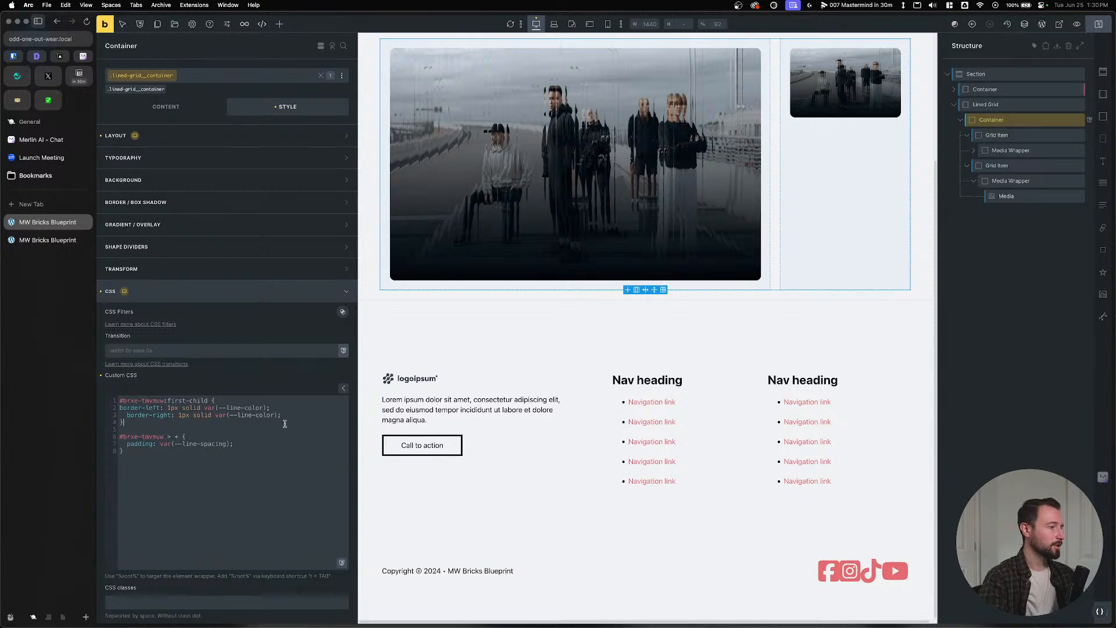
drag(164, 401, 101, 403)
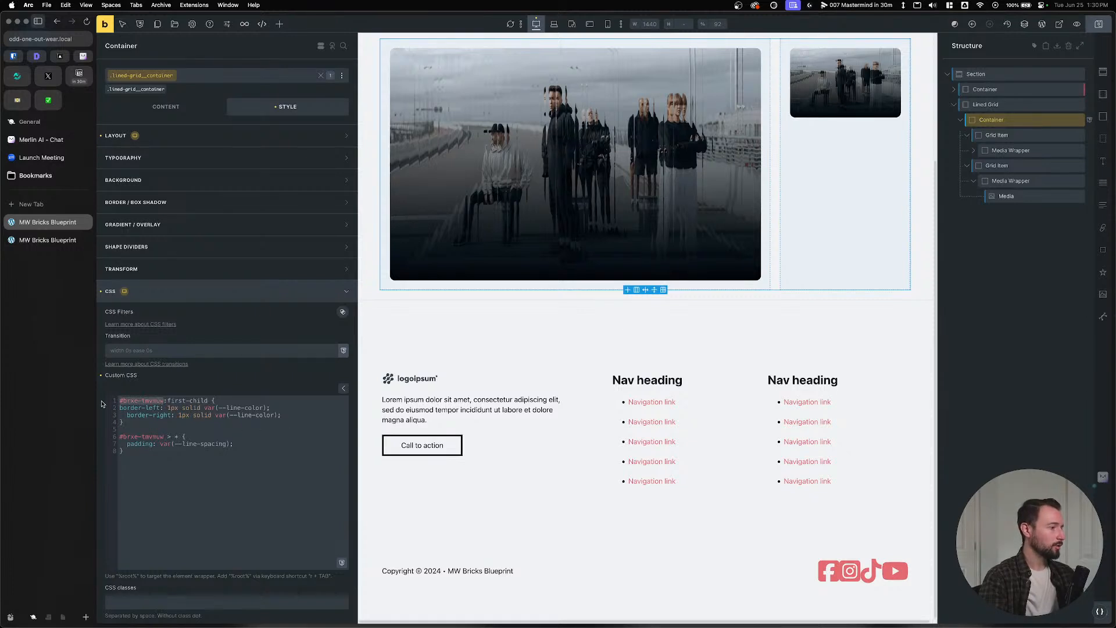
text(r)
key(Tab)
drag(167, 436, 99, 437)
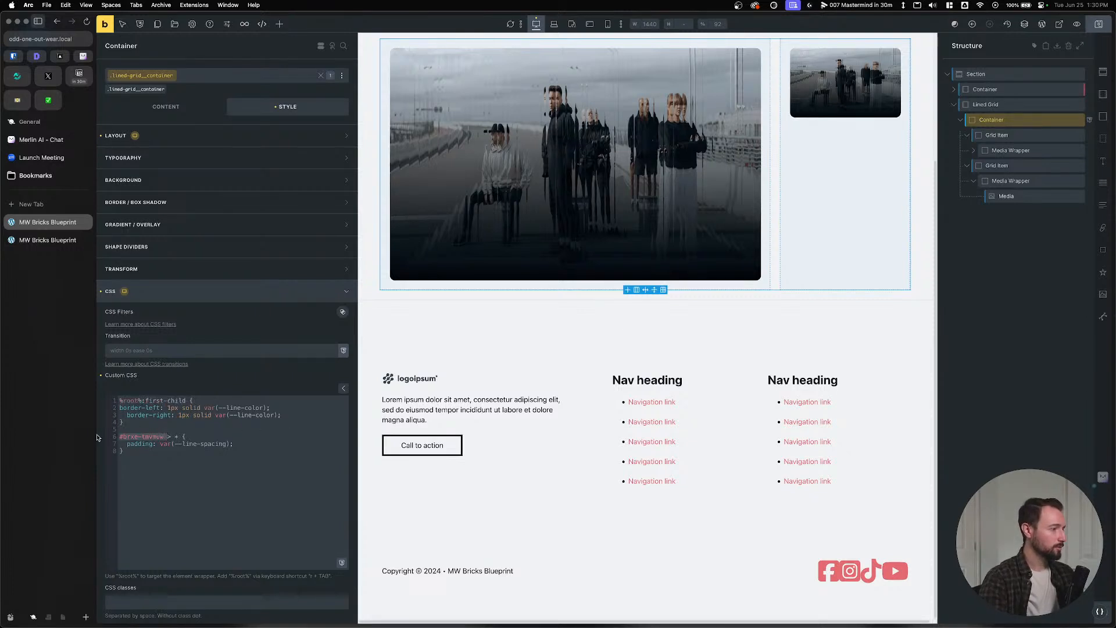
text(r)
key(Tab)
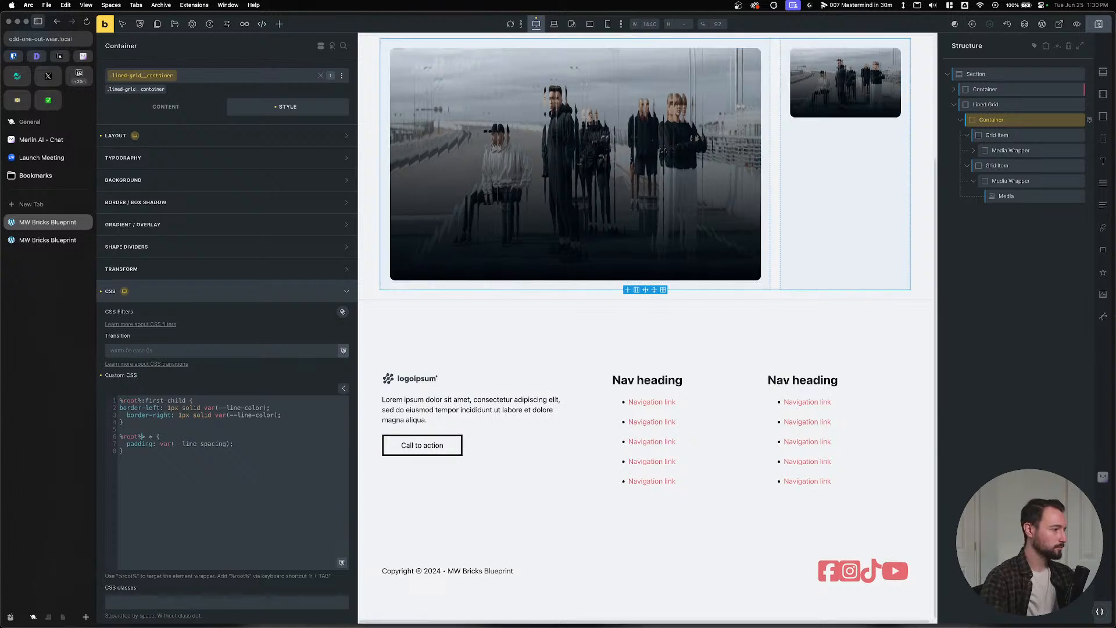
Add a __grid-item descendant selector to the first-child rule, verify class names, save and preview.
click(141, 402)
text(r)
key(Tab)
text(__)
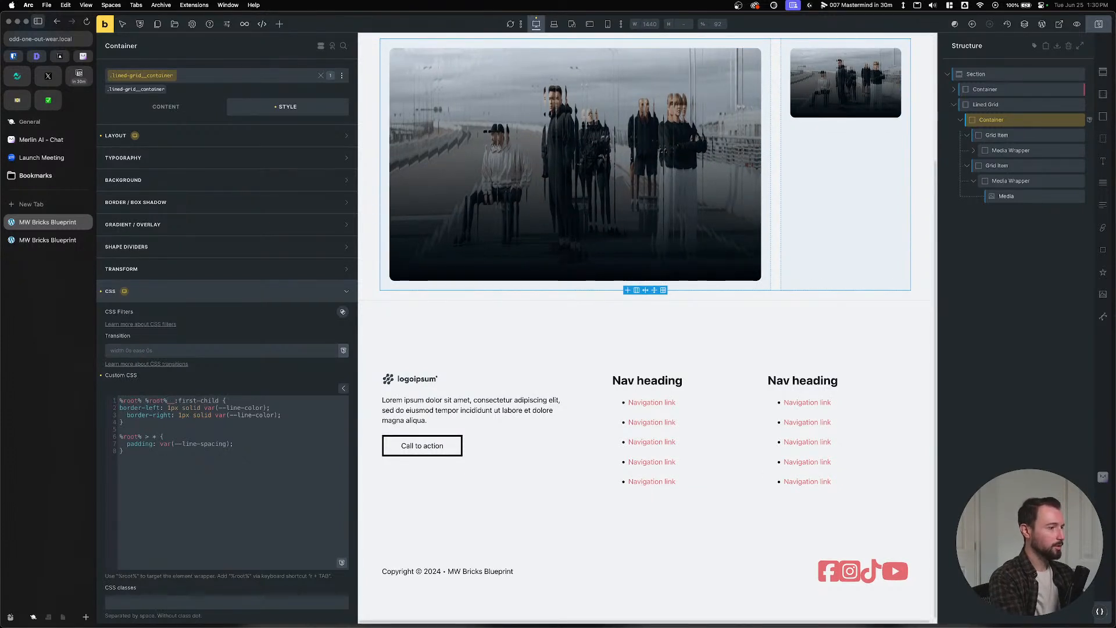
text(grid-ite)
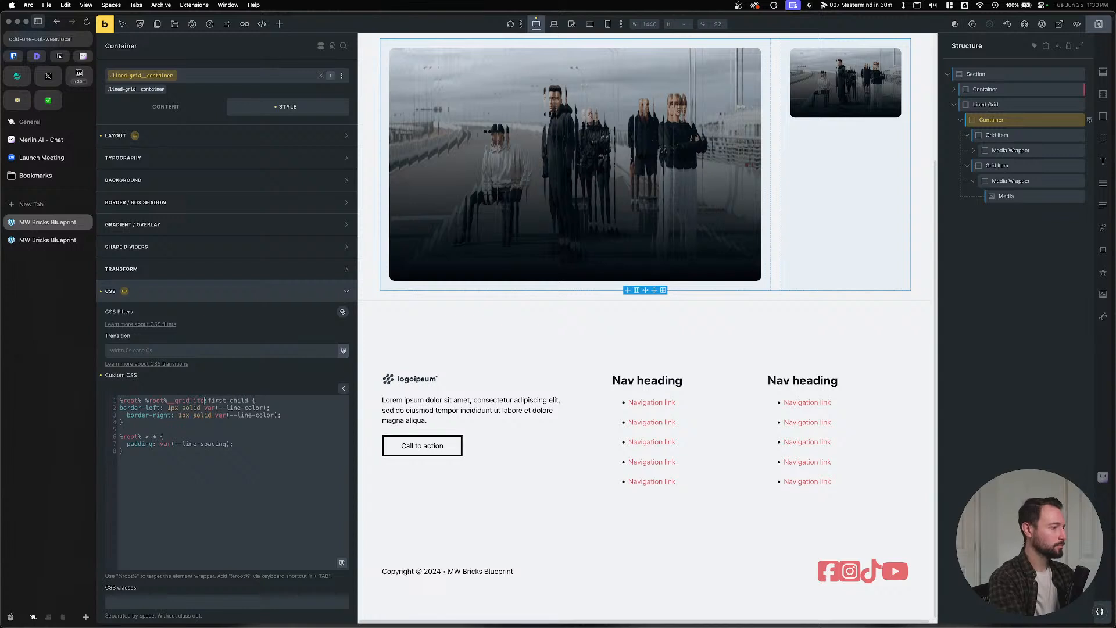
text(m)
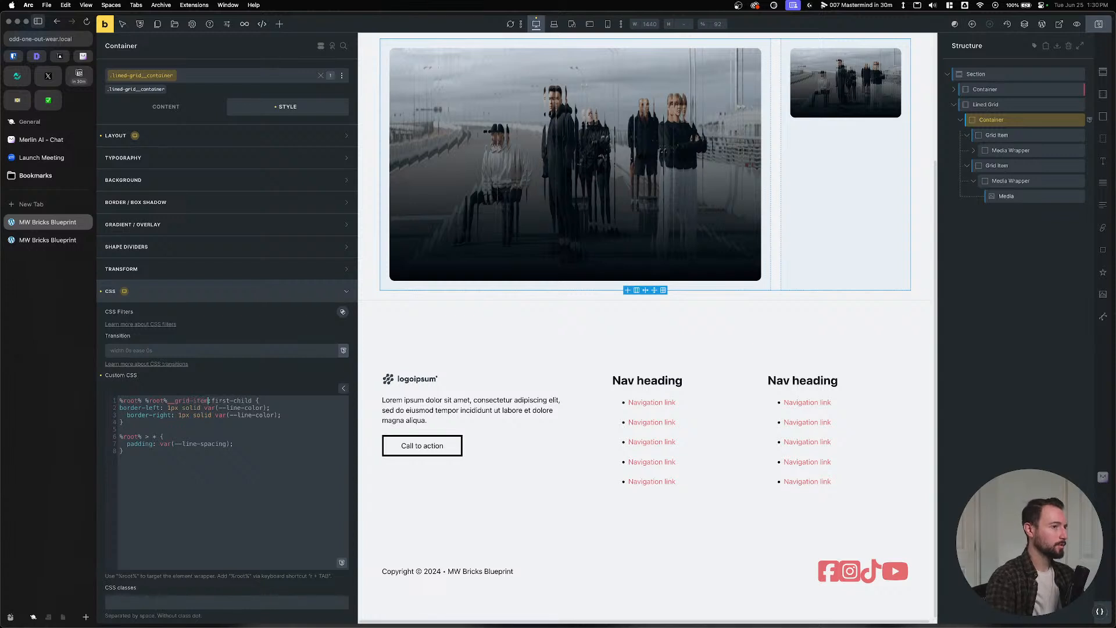
click(1002, 155)
click(1003, 135)
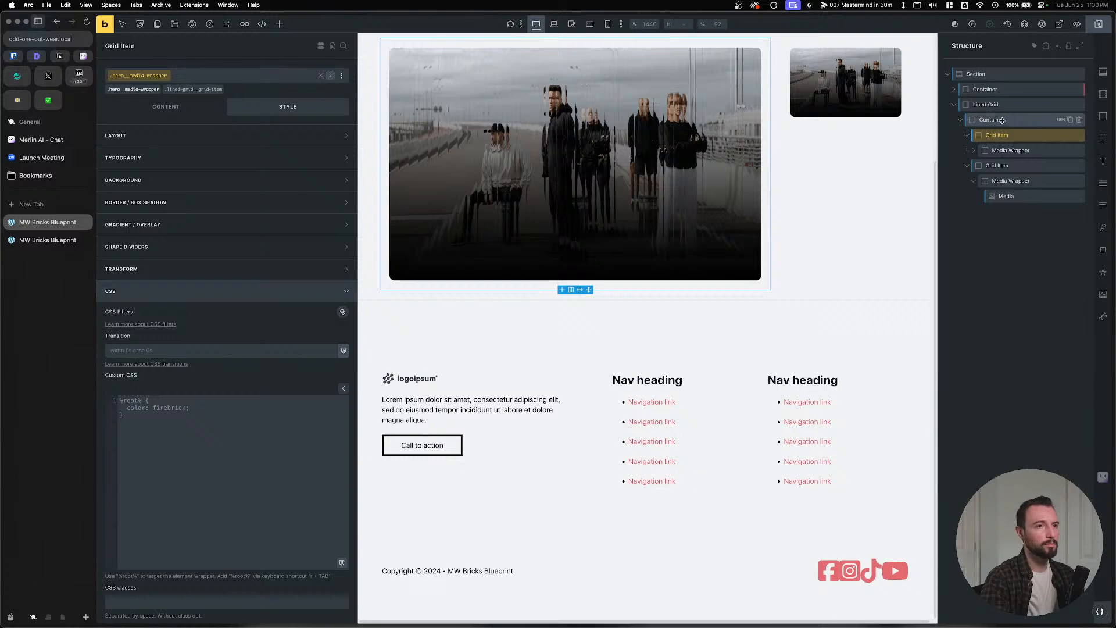
click(1003, 119)
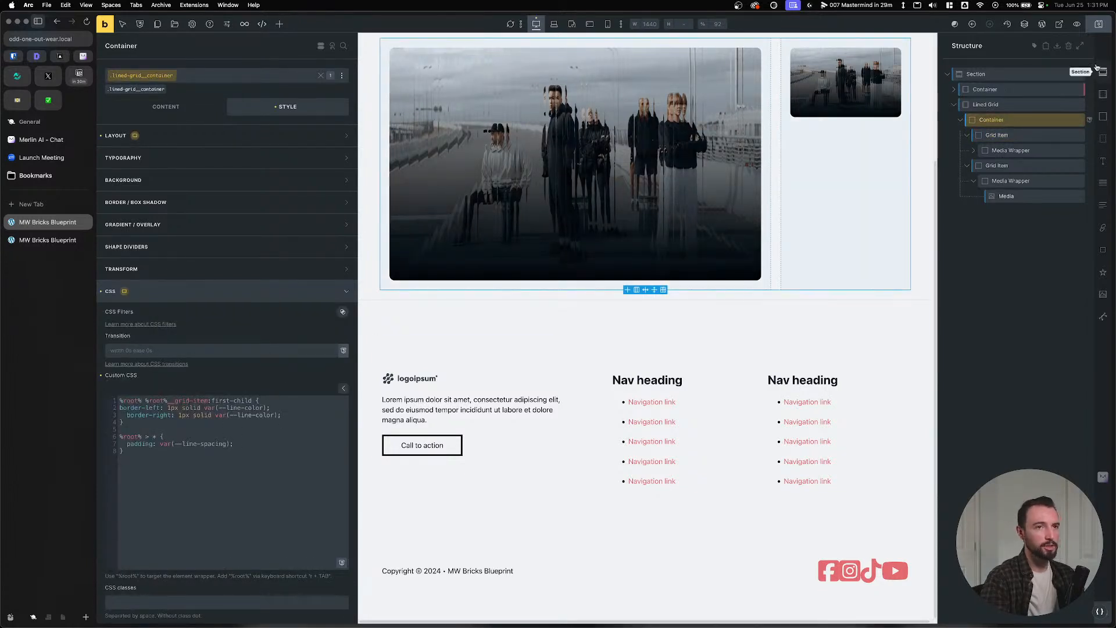
click(1099, 24)
click(31, 245)
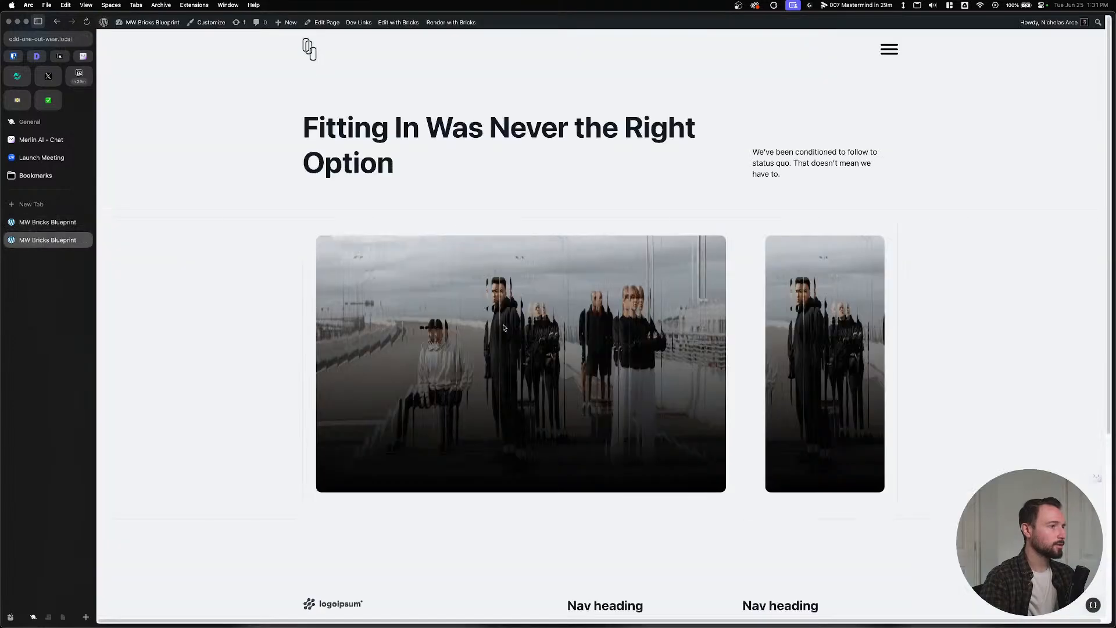
click(33, 226)
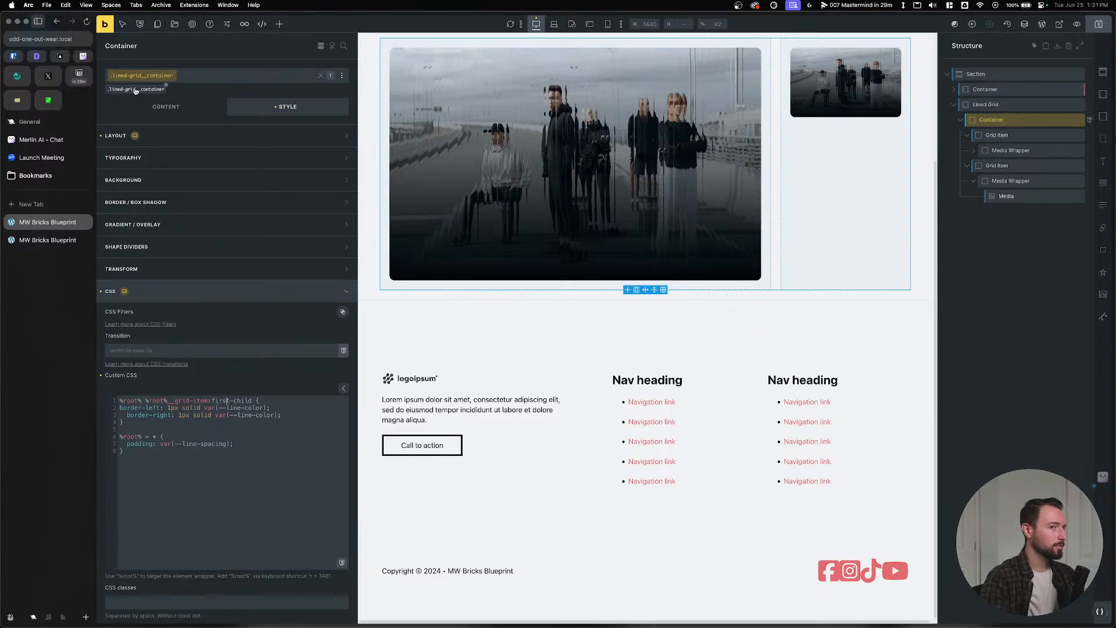
Change the first rule to target %root% .lined-grid__grid-item, save, and check the live page.
double_click(156, 401)
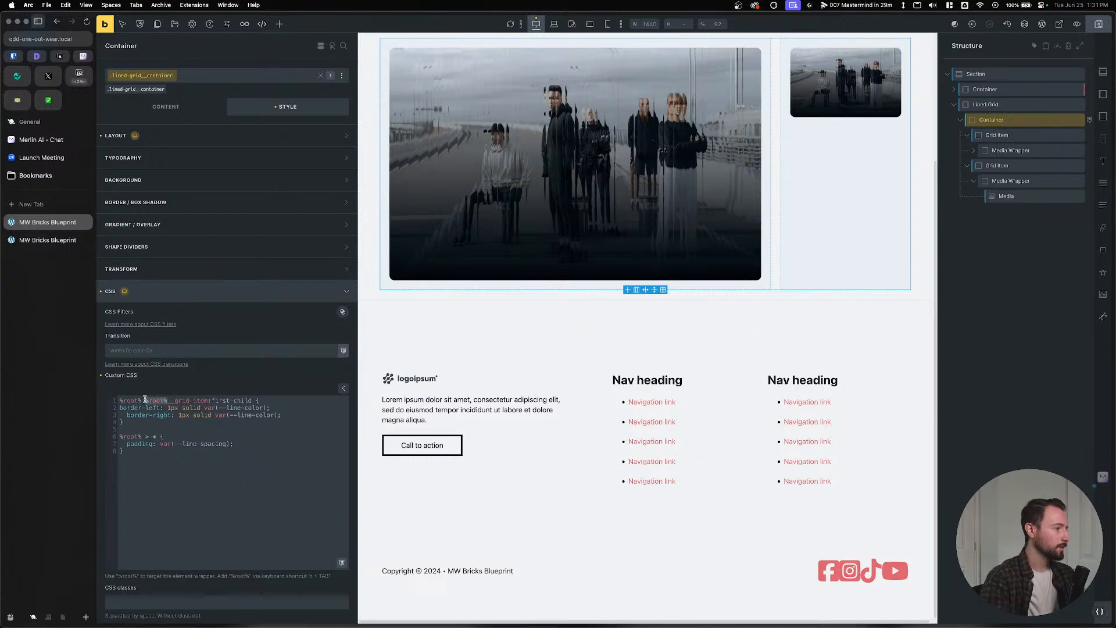
text(.lind)
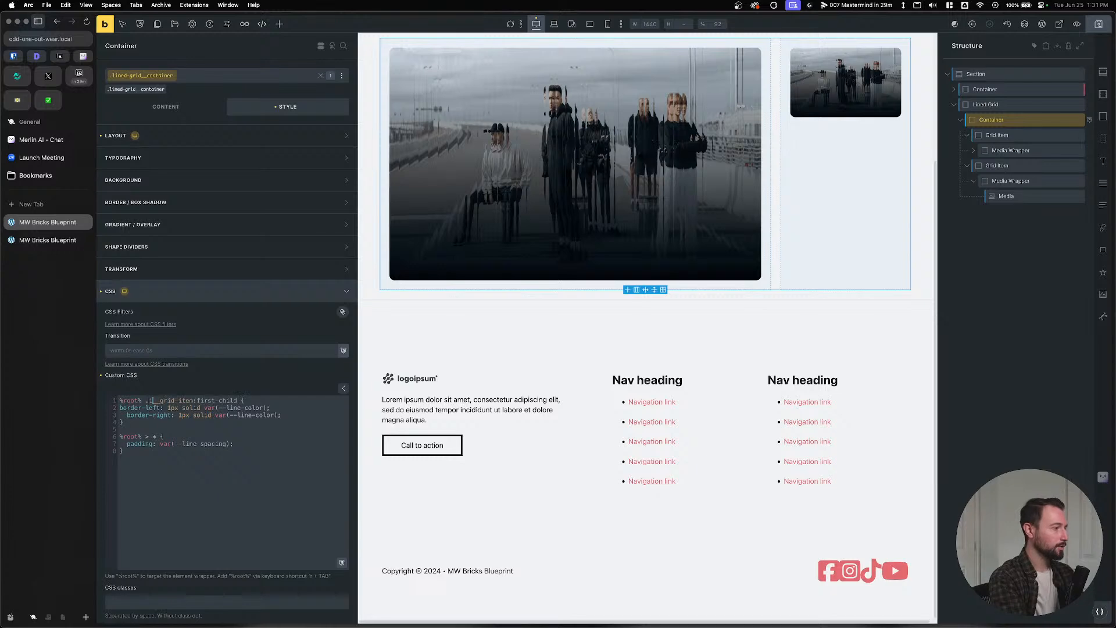
key(BackSpace)
text(ed-grid)
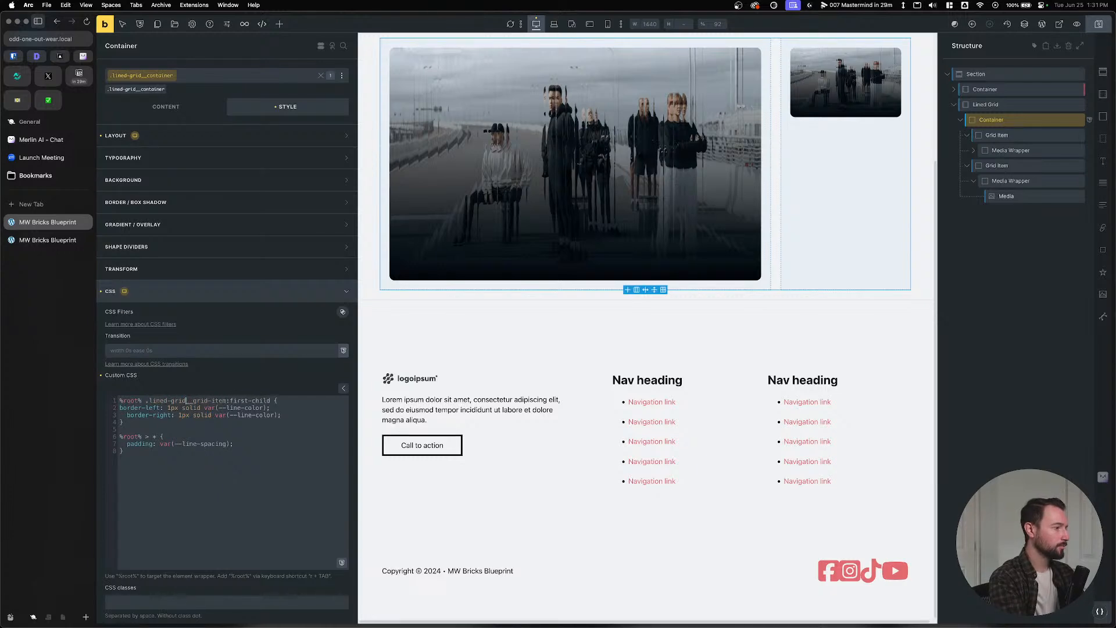
click(1099, 24)
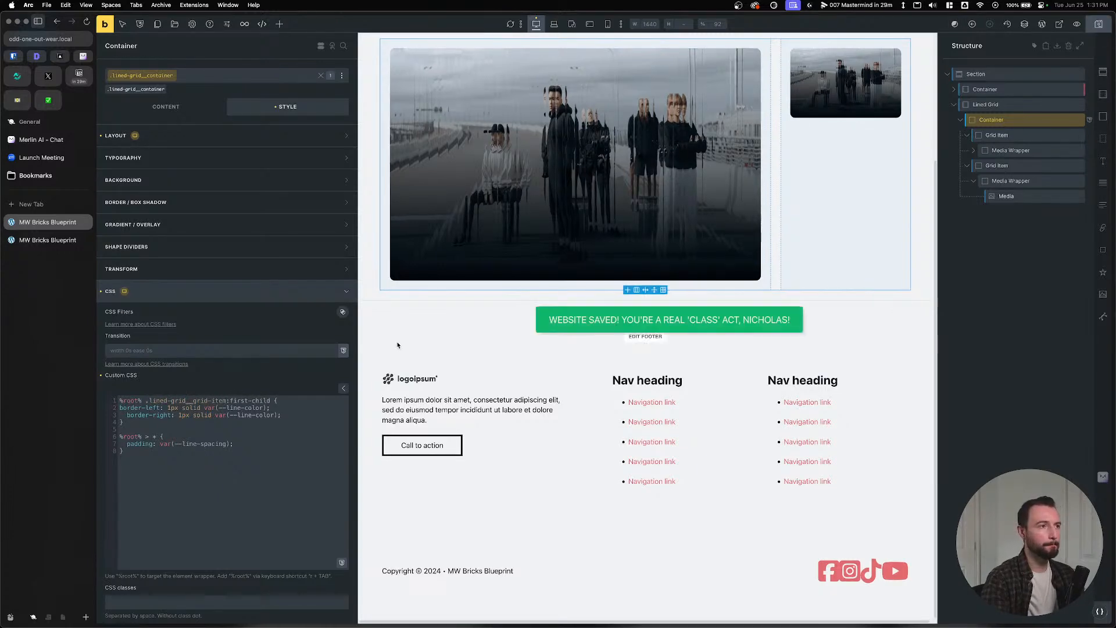
click(51, 241)
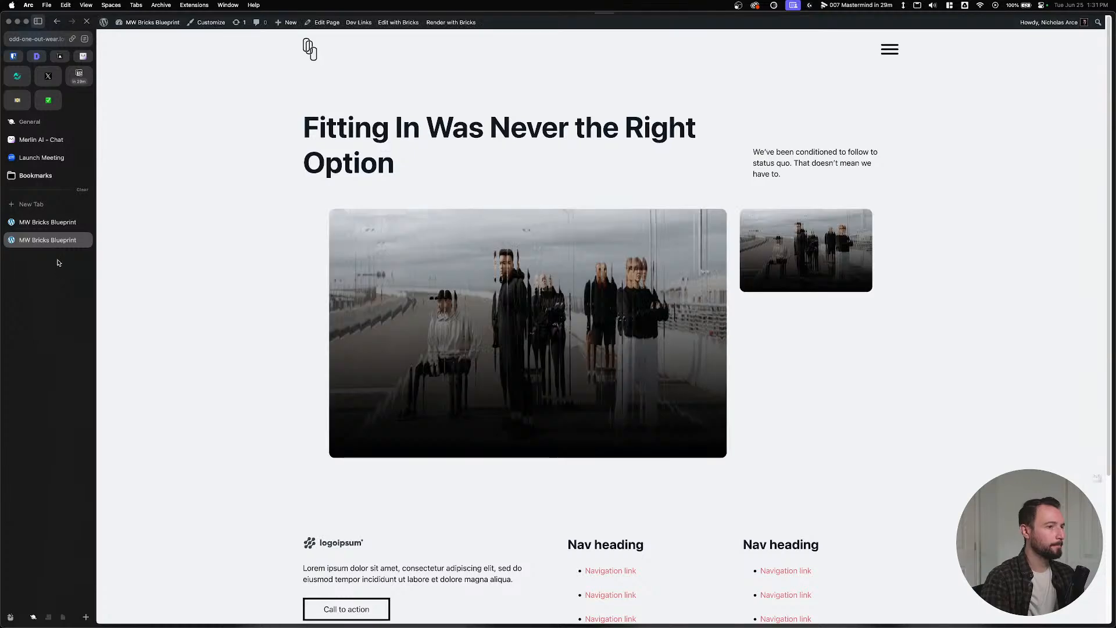
click(48, 222)
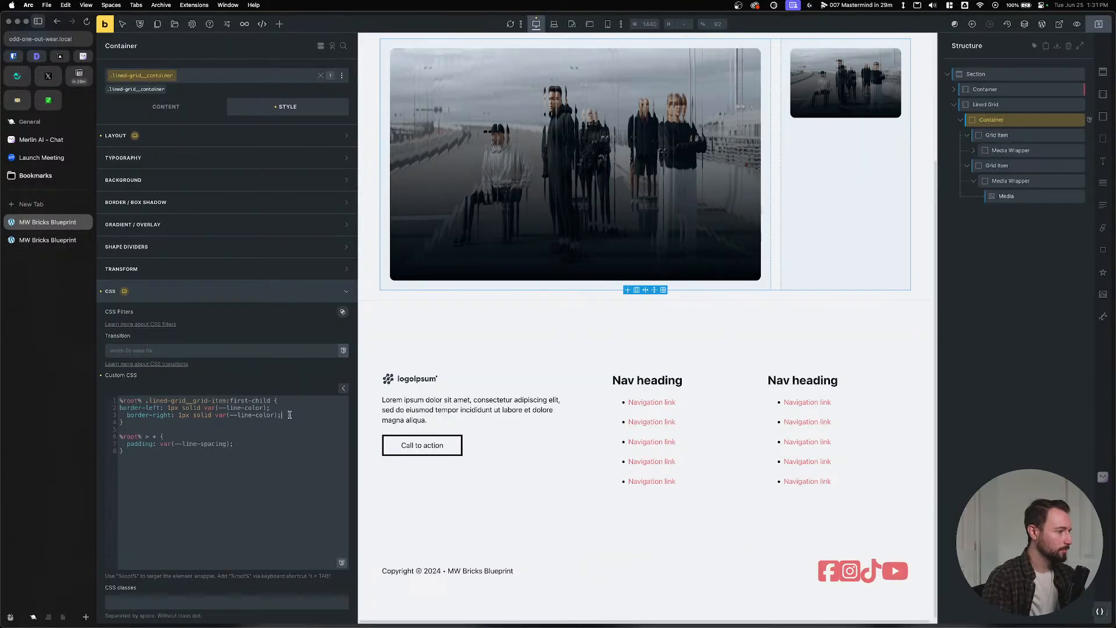
Switch :first-child to :first-of-type, save with Cmd+S, and view the front end.
drag(272, 401, 245, 403)
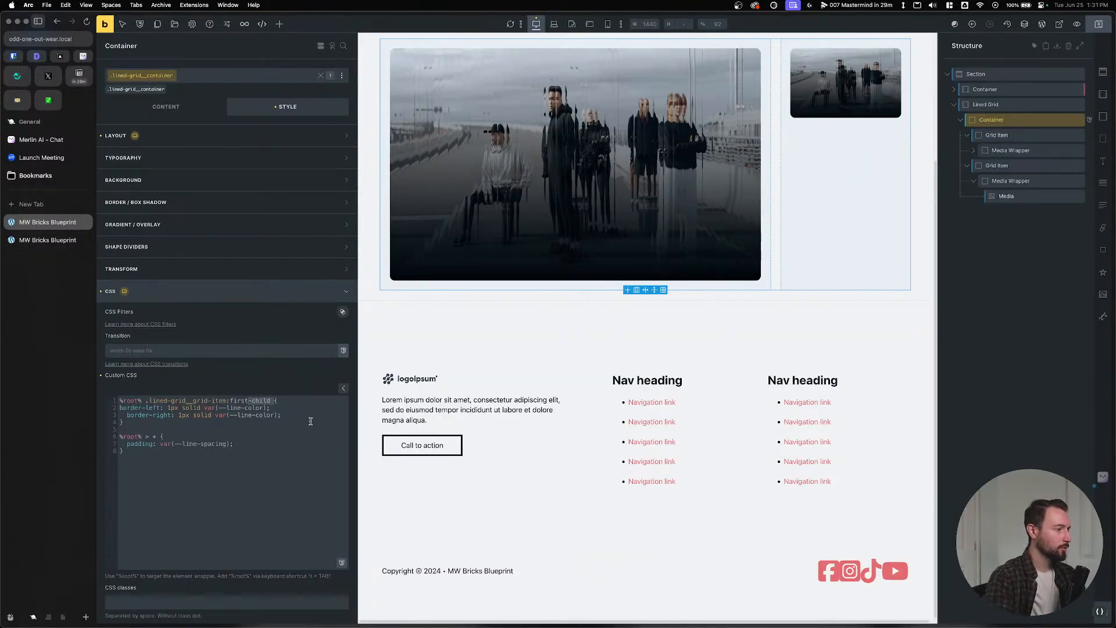
text(-of-ty)
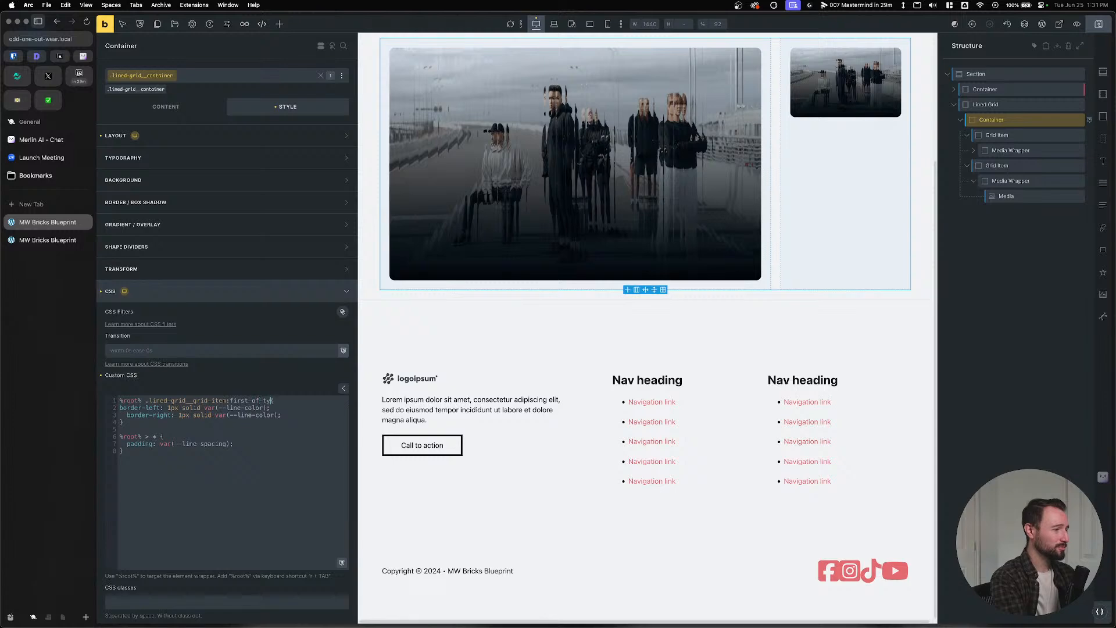
text(pe)
key(super+s)
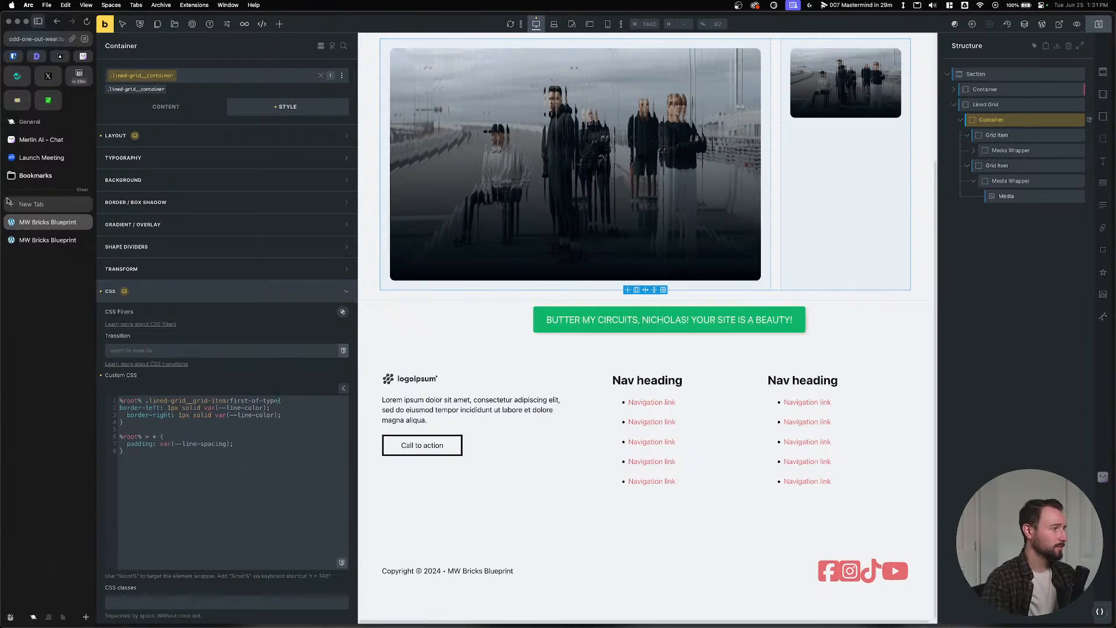
click(47, 239)
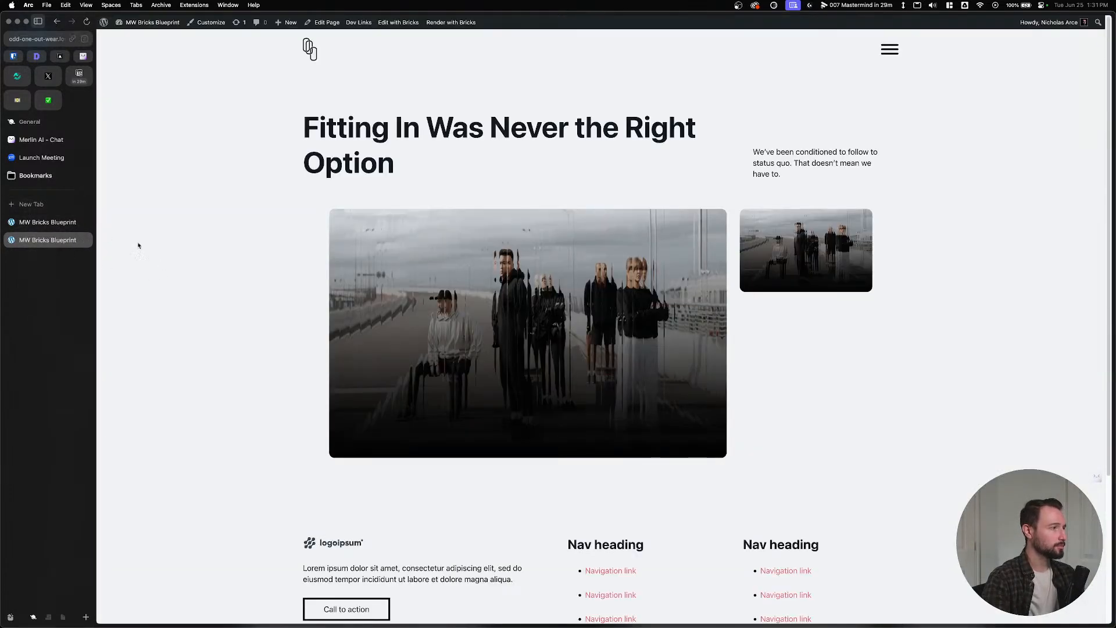
Inspect the hero media wrapper in DevTools to confirm the first-of-type border and padding apply.
right_click(473, 255)
click(489, 357)
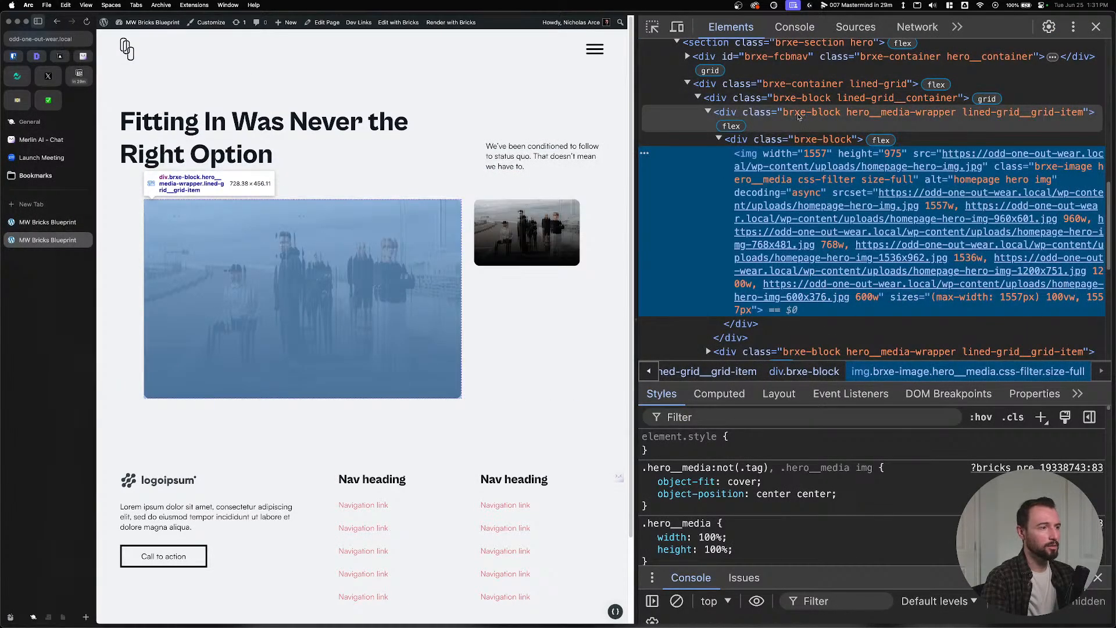
click(779, 125)
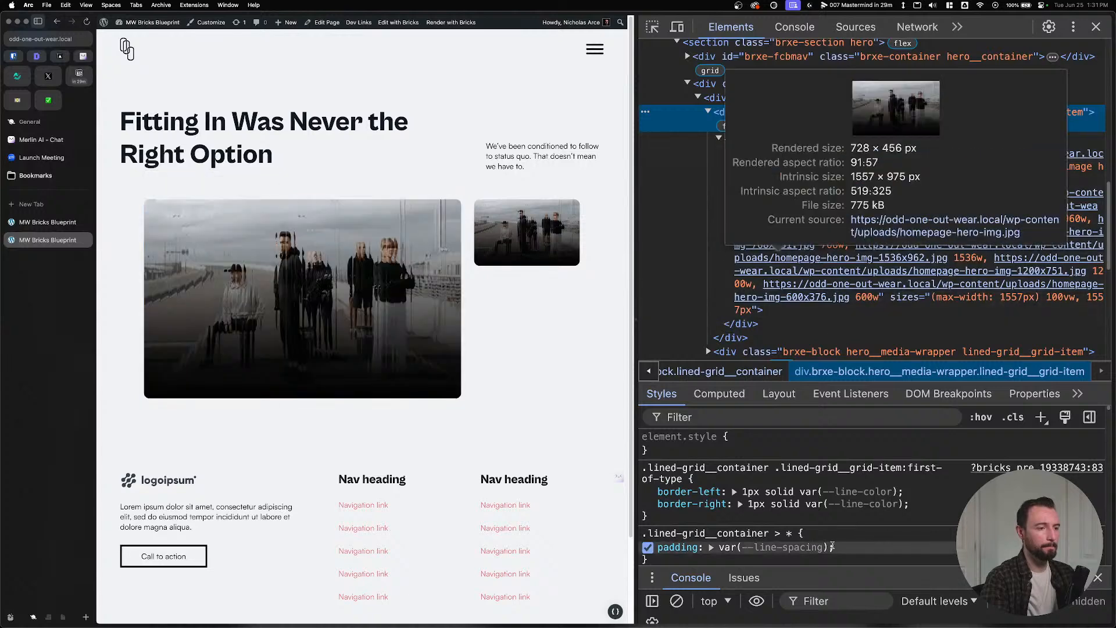
scroll(738, 538, down, 1)
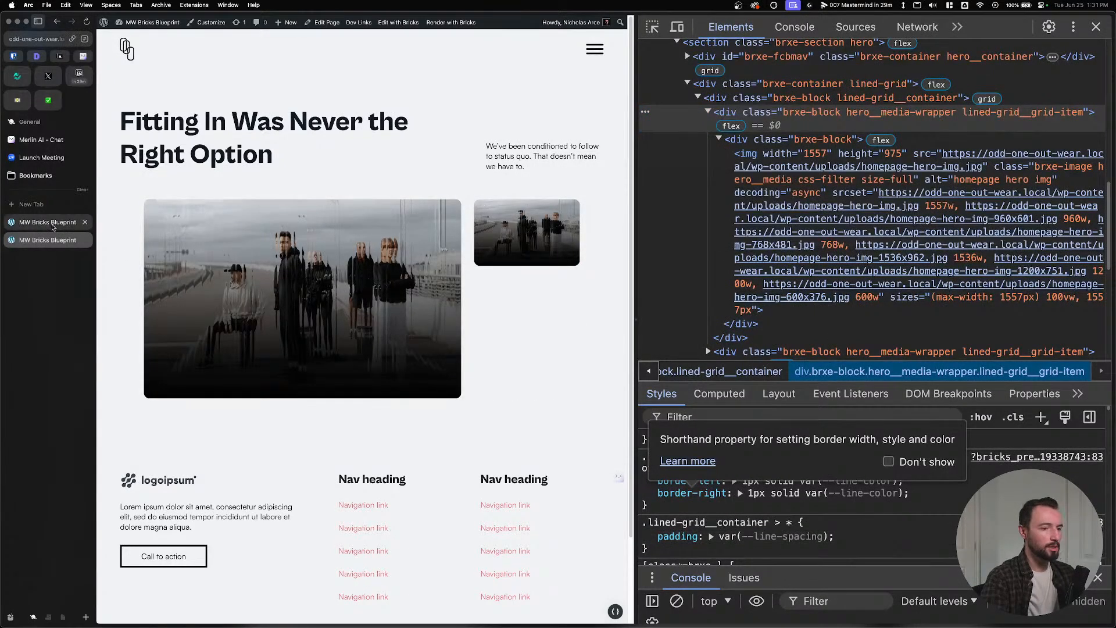
scroll(814, 512, up, 1)
click(756, 516)
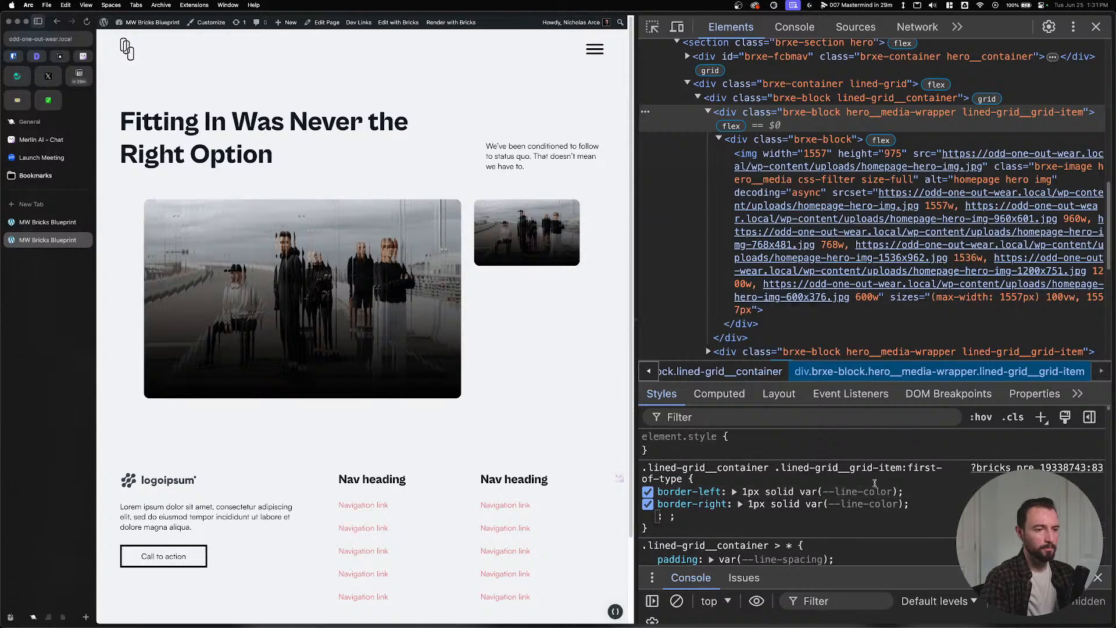
click(24, 221)
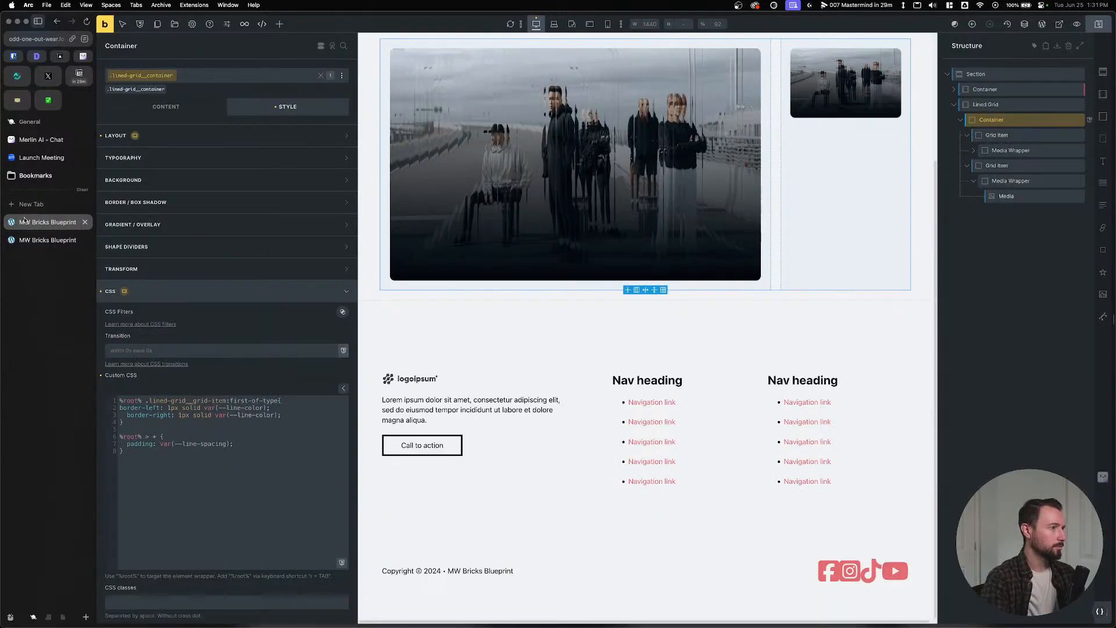
Replace #brxe-ubwyzi with %root% in Lined Grid's custom CSS, save, and reload the live page.
click(137, 90)
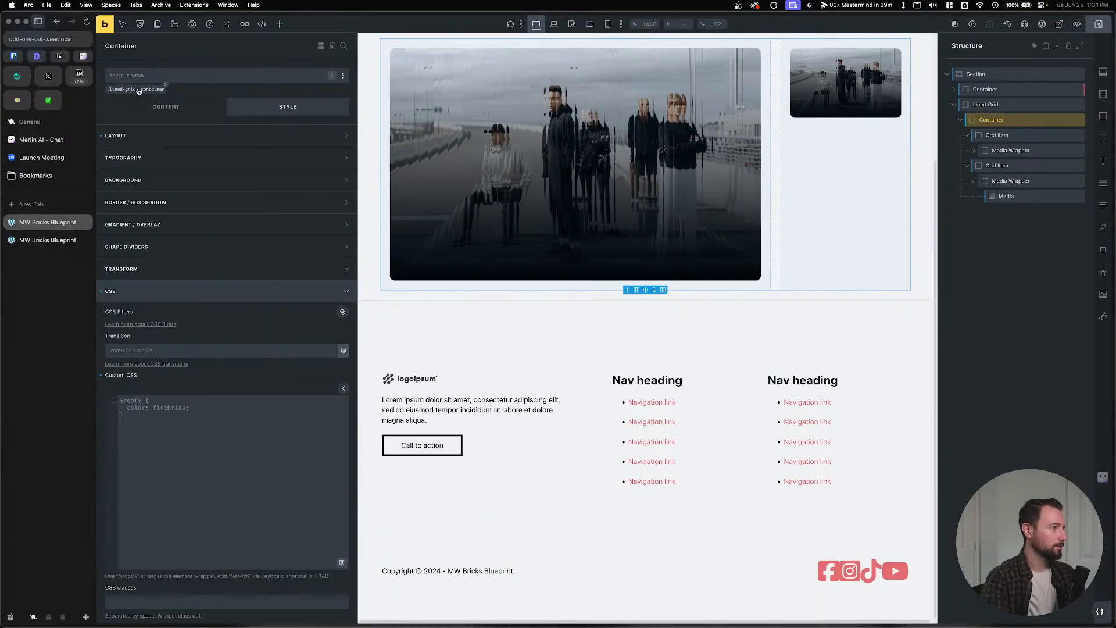
click(139, 91)
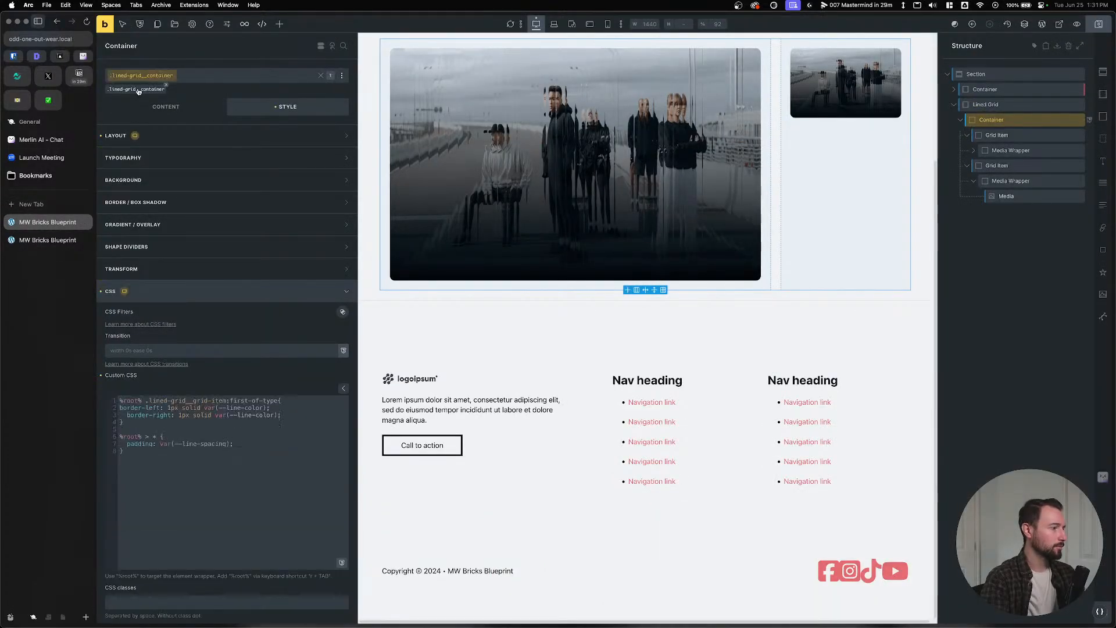
click(995, 101)
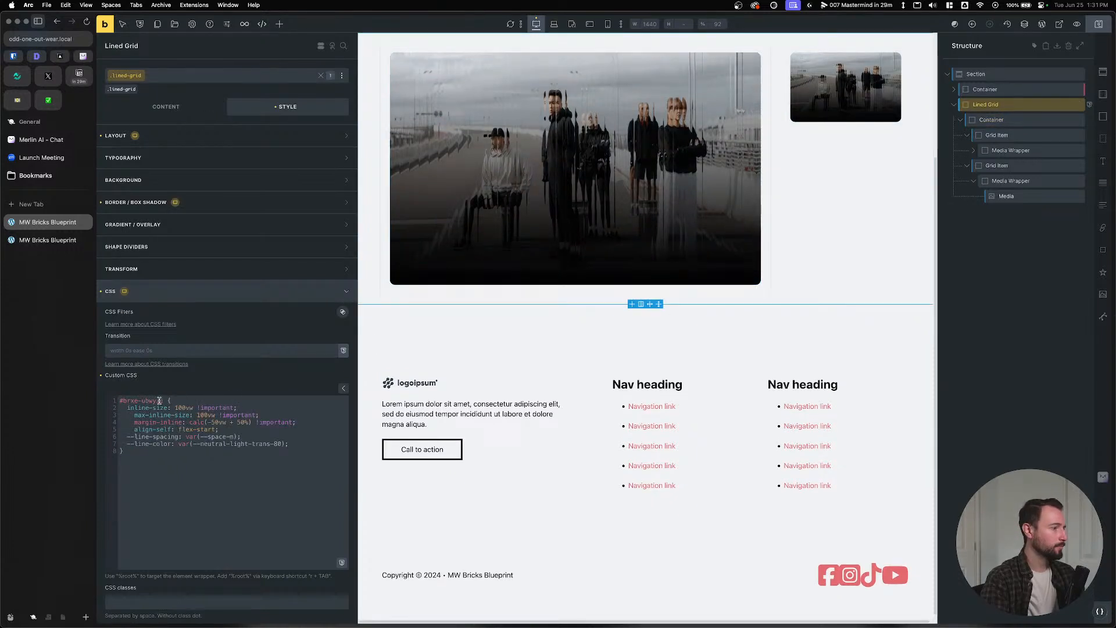
drag(159, 401, 118, 400)
text(r)
key(Tab)
key(ctrl+s)
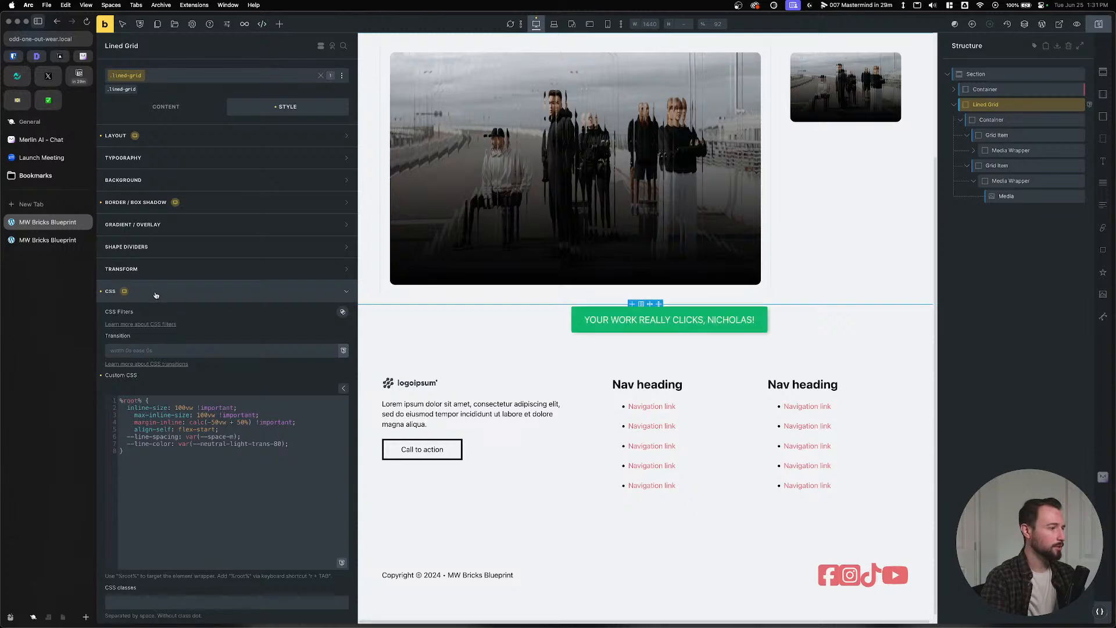
click(61, 240)
key(super+r)
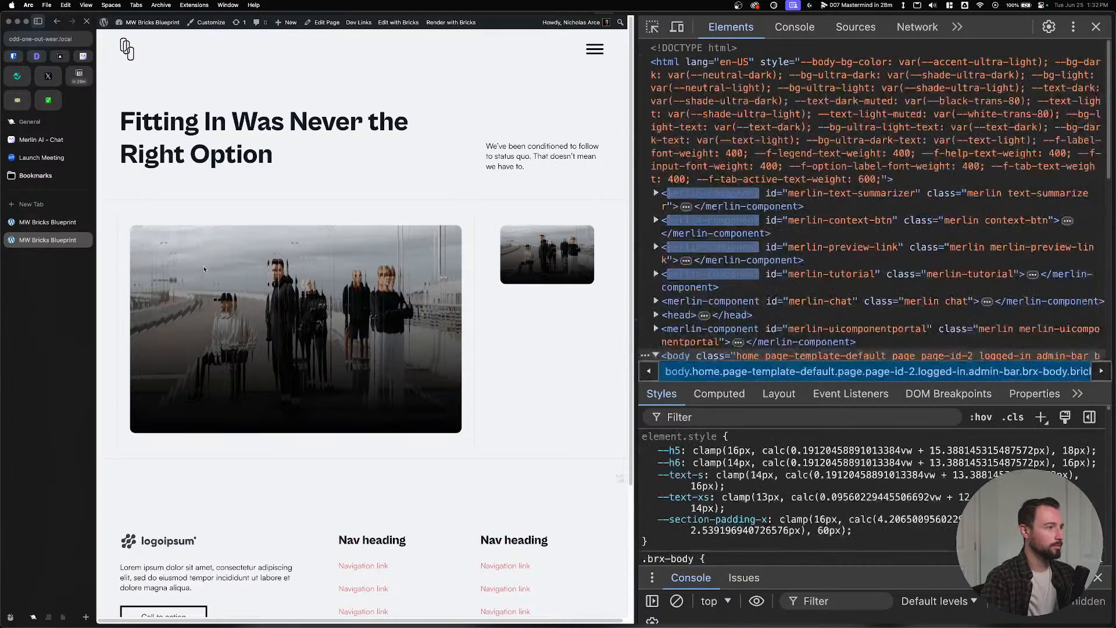
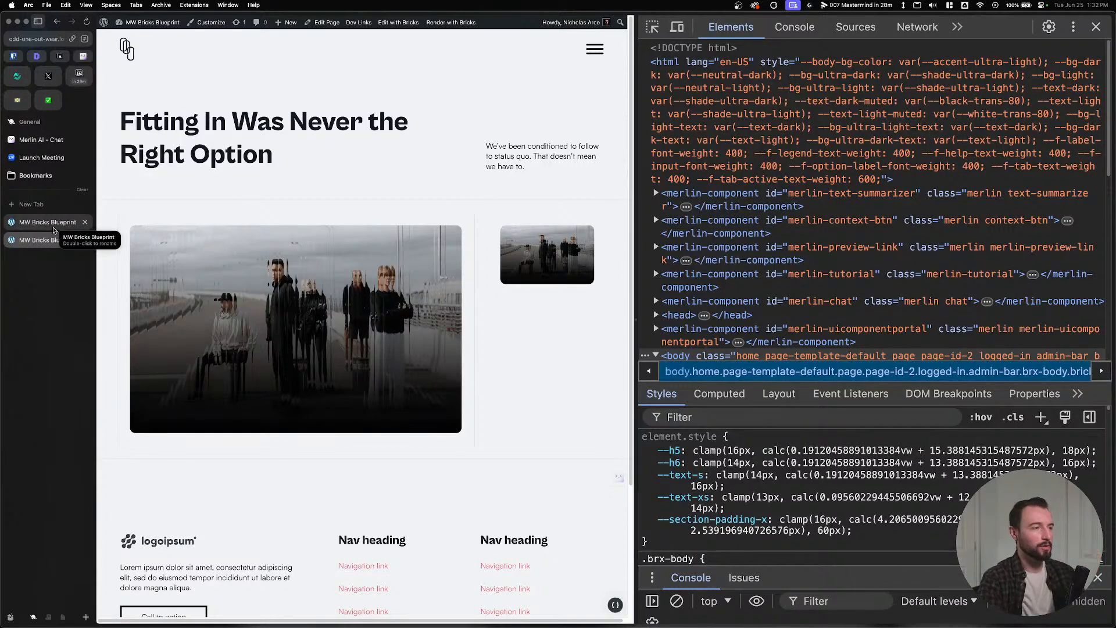
Compare the lined grid on the live front-end tab with the Bricks editor, ending in the editor.
click(47, 225)
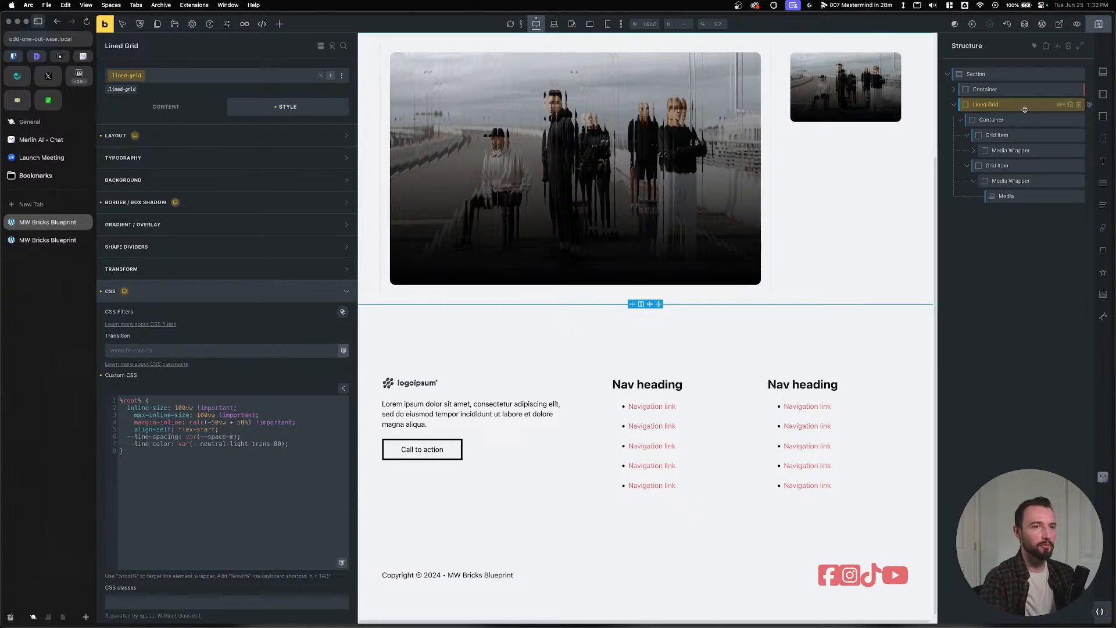
scroll(619, 340, up, 3)
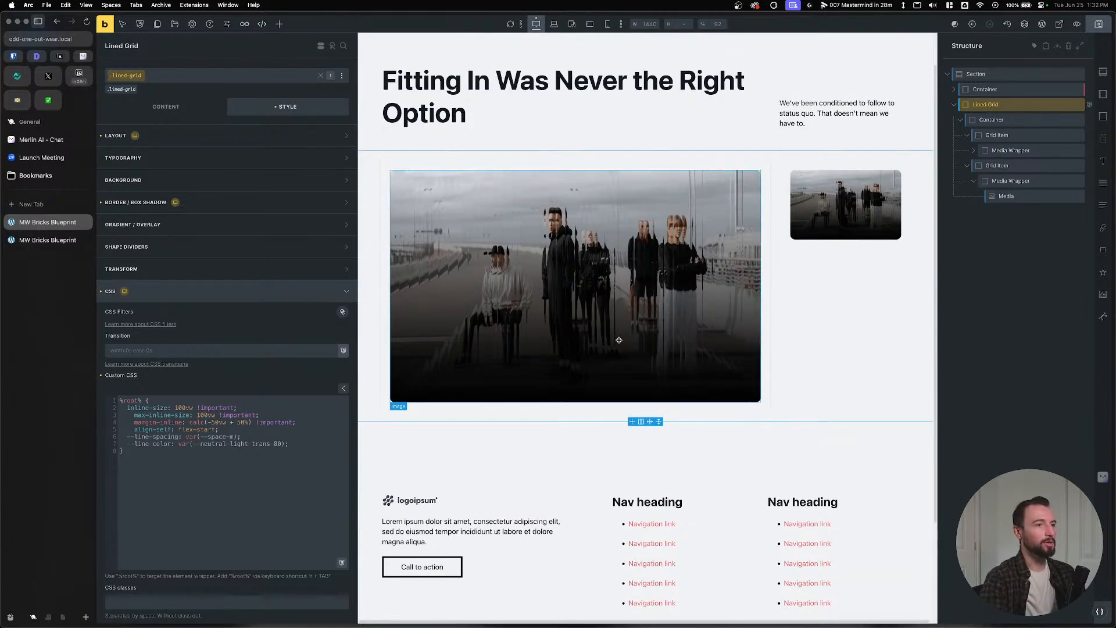
click(29, 244)
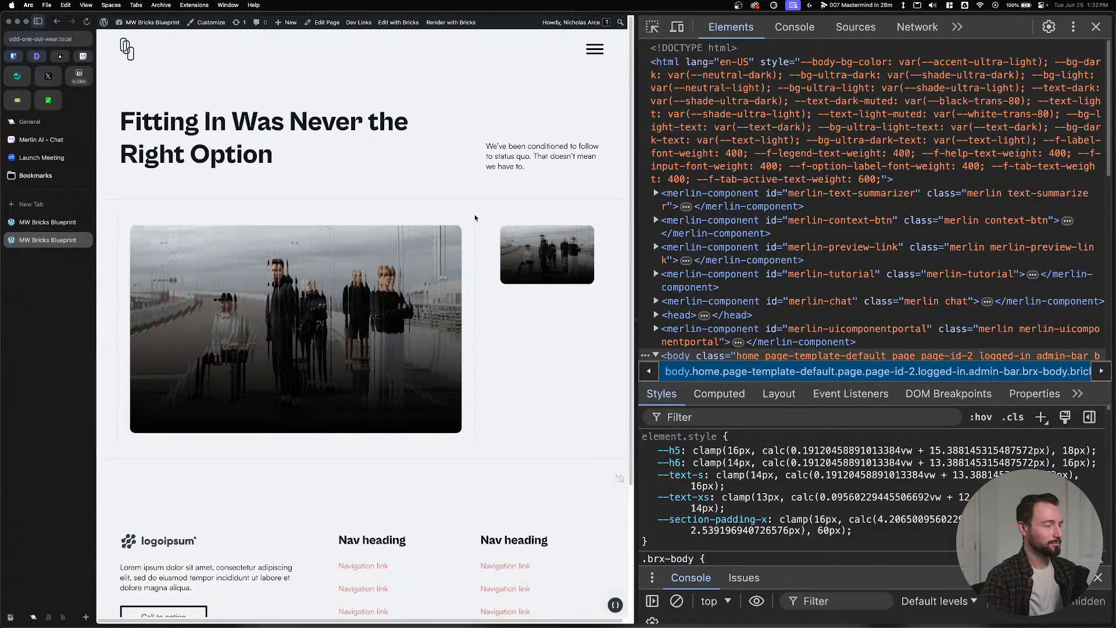
click(48, 222)
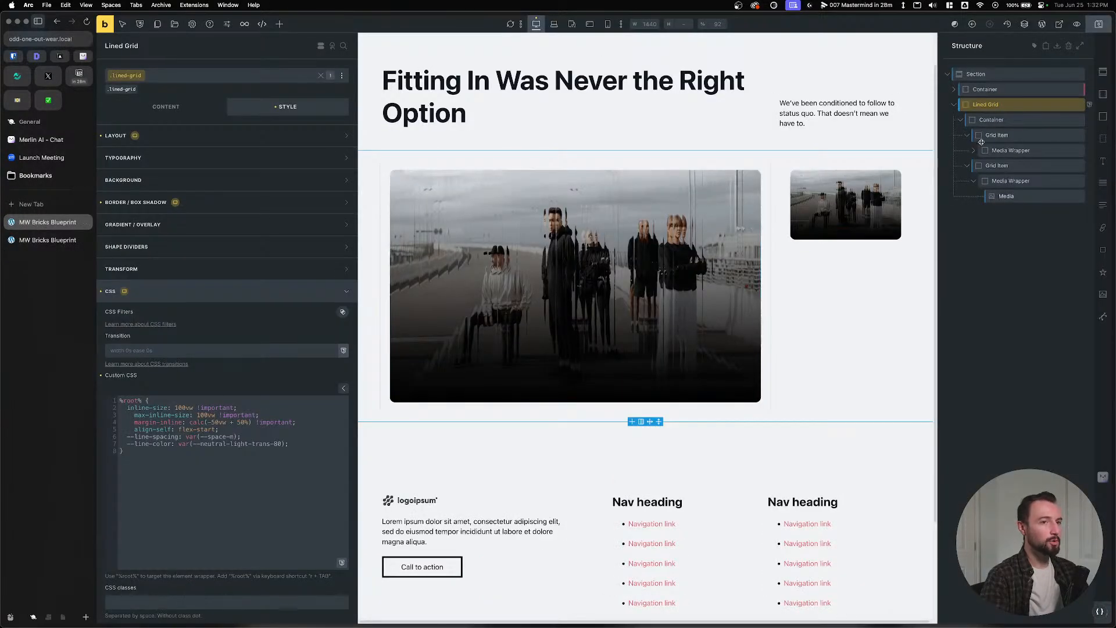
Clear the lined grid's var(--line-spacing) top padding in Style > Layout and save.
click(167, 138)
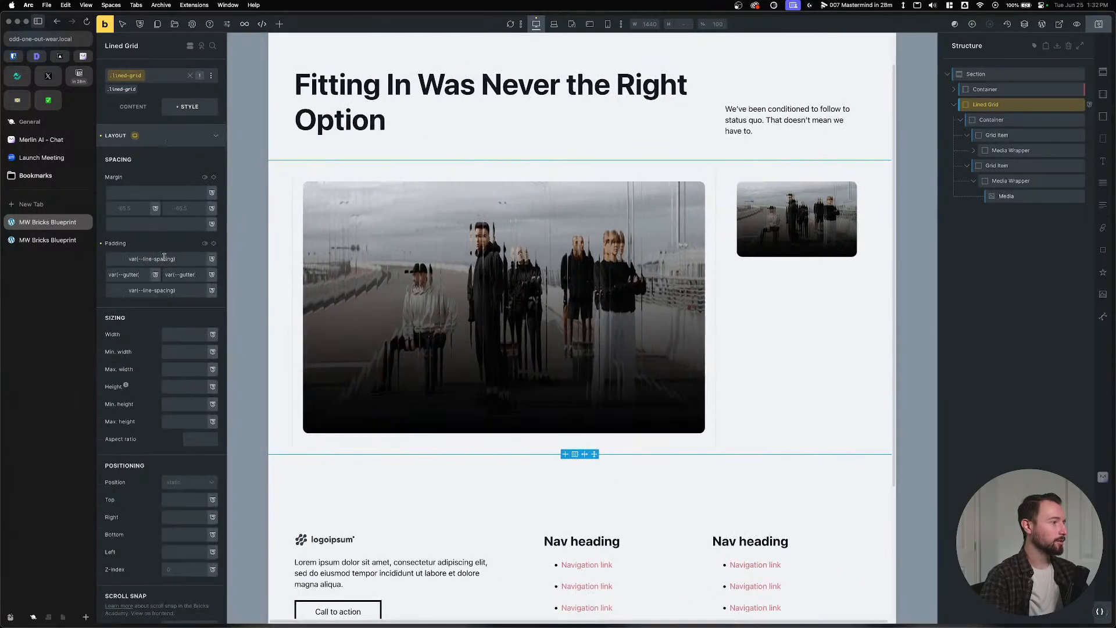
triple_click(145, 260)
key(BackSpace)
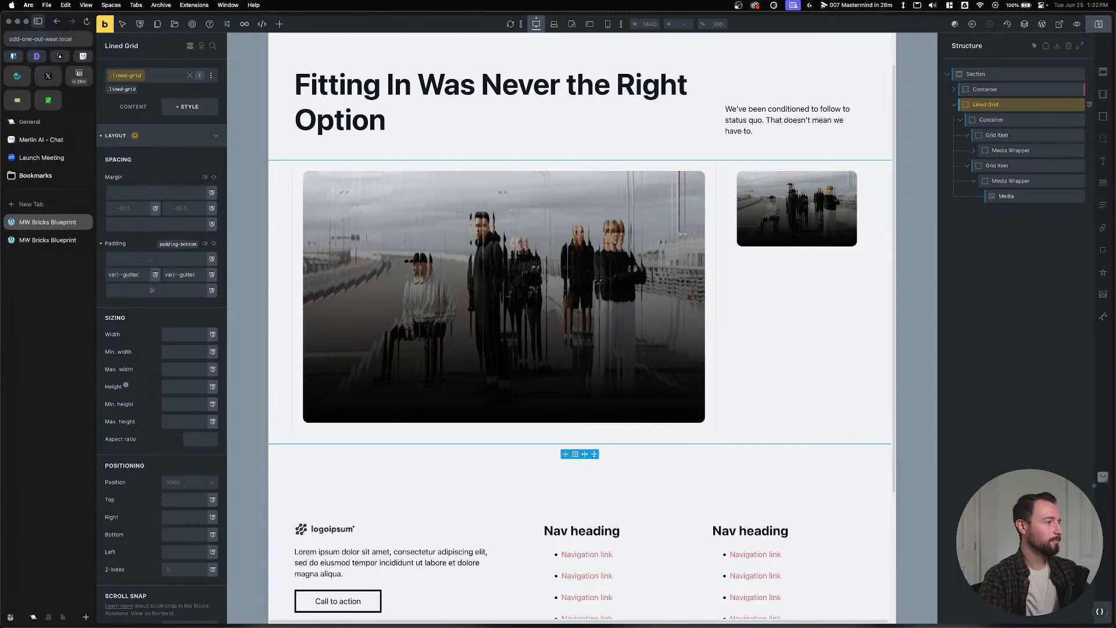
click(1099, 23)
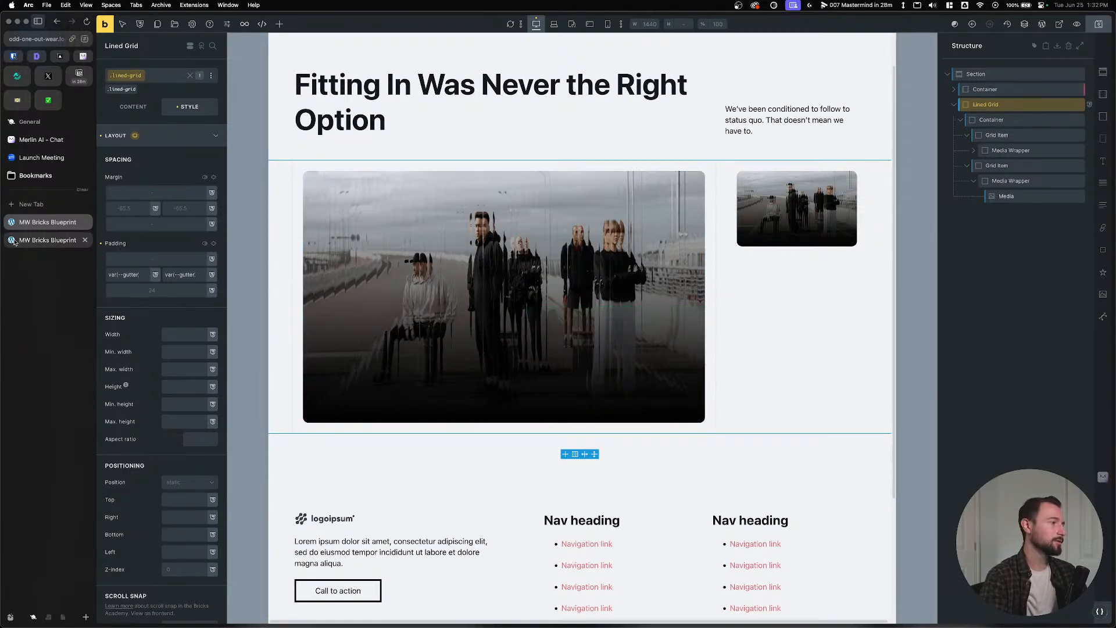
Reload the live page and close DevTools to see the full-width lined grid.
click(48, 240)
key(super+r)
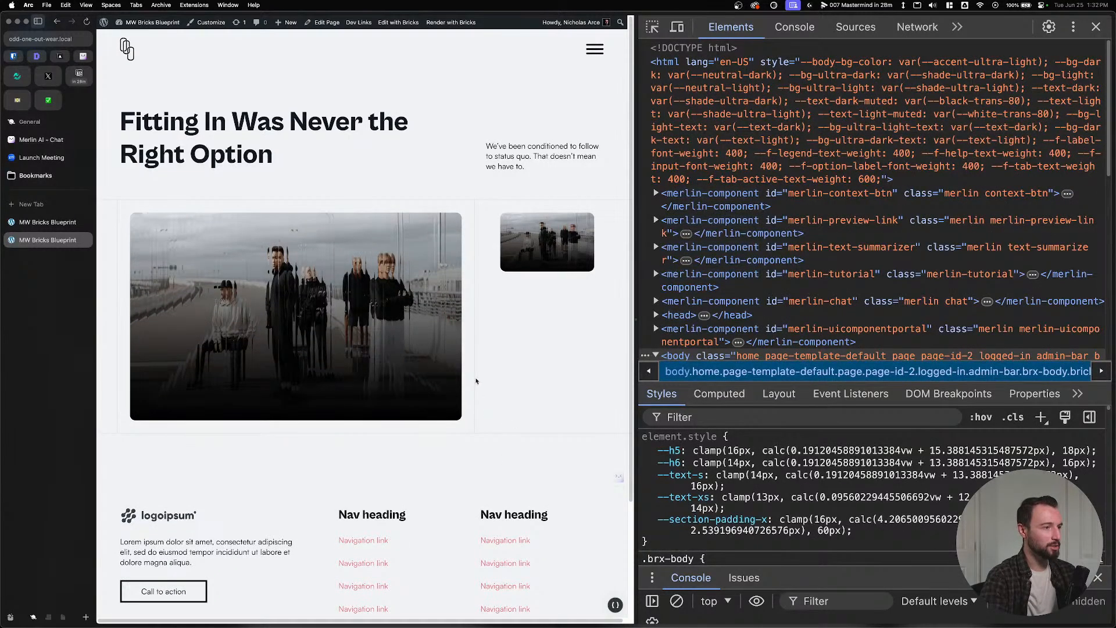
key(super+alt+i)
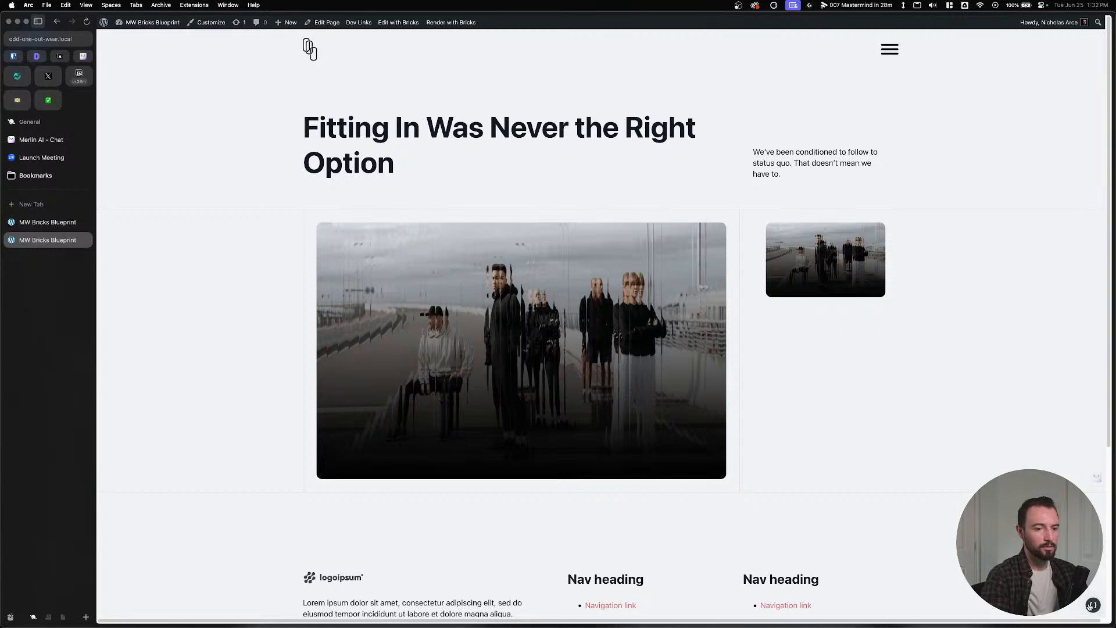
Review Automatic.css Standard Spacing values on the front end and beside the builder.
click(1092, 605)
click(194, 183)
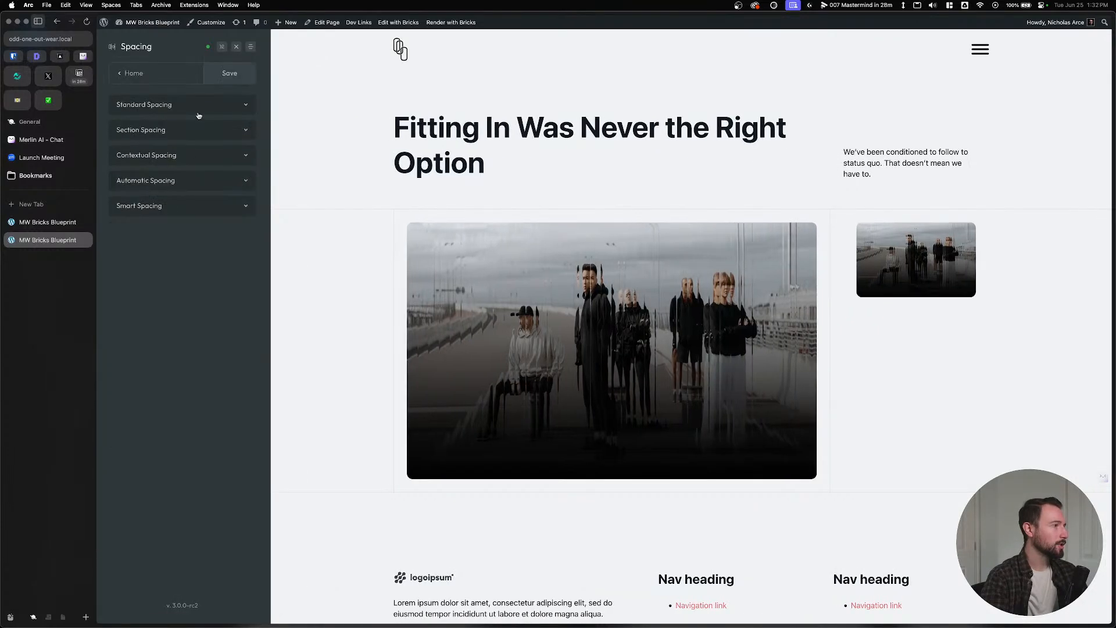
click(203, 105)
double_click(213, 143)
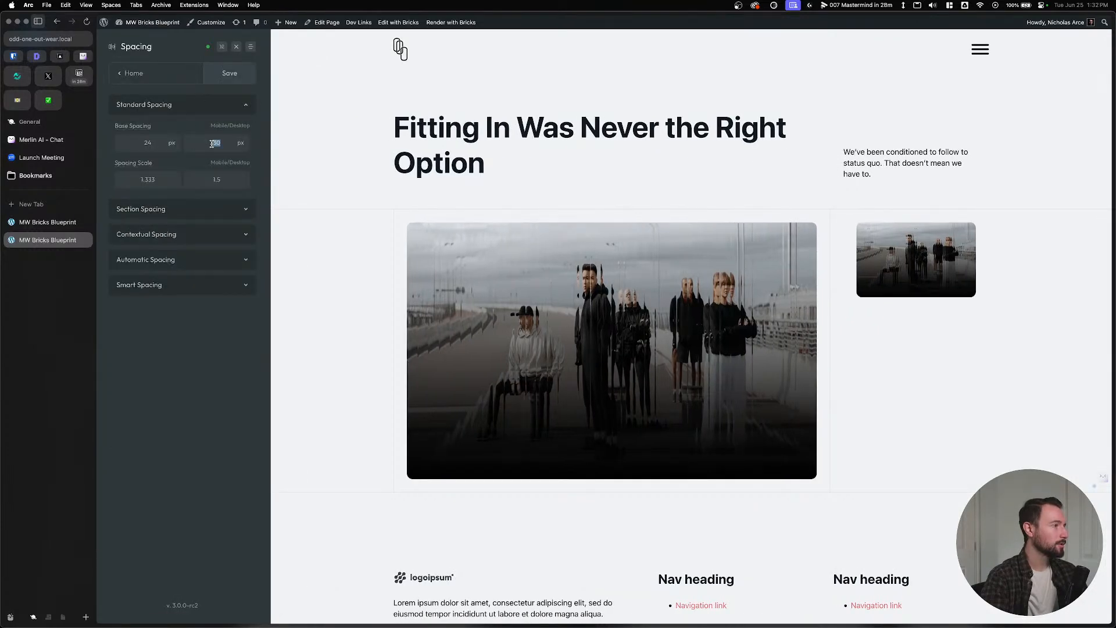
click(49, 228)
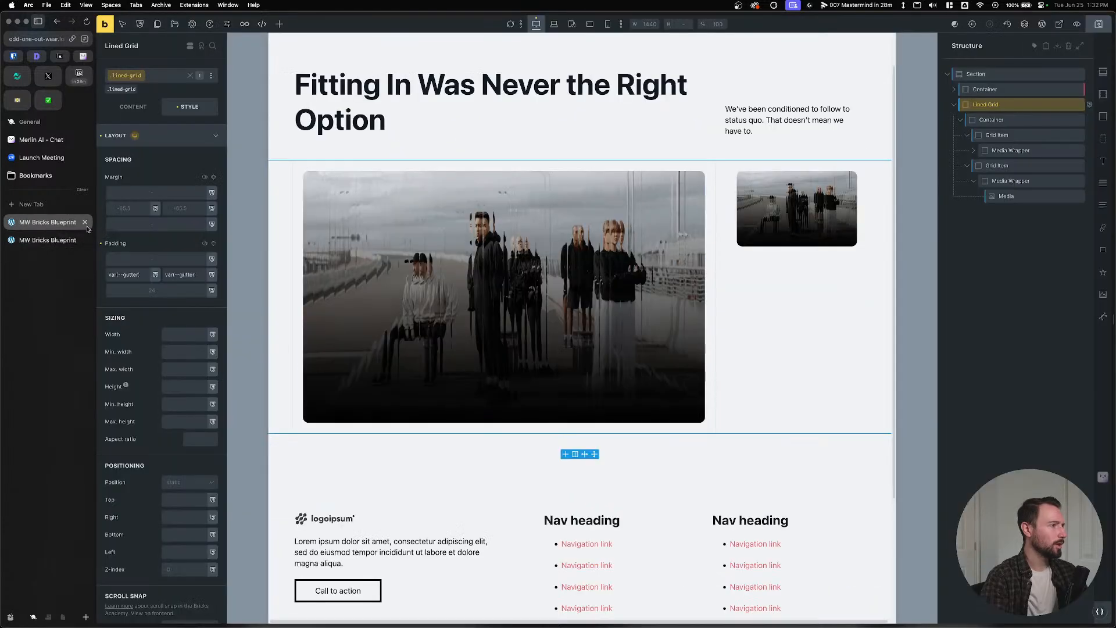
click(1100, 615)
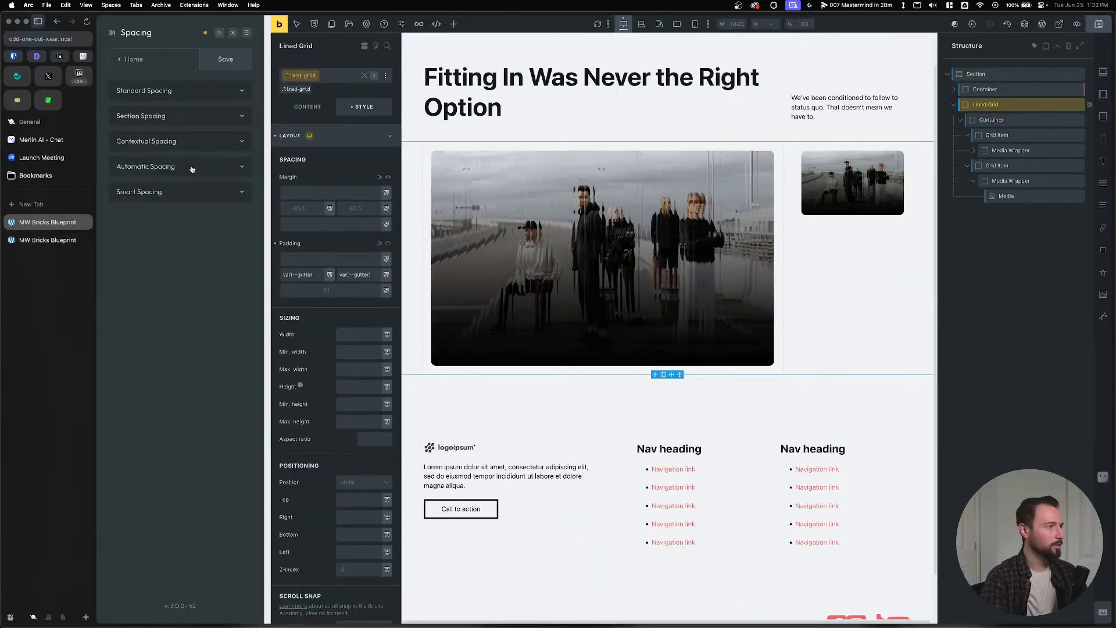
click(153, 91)
Reload the front end and the builder, rechecking the Standard Spacing values.
click(58, 239)
key(super+r)
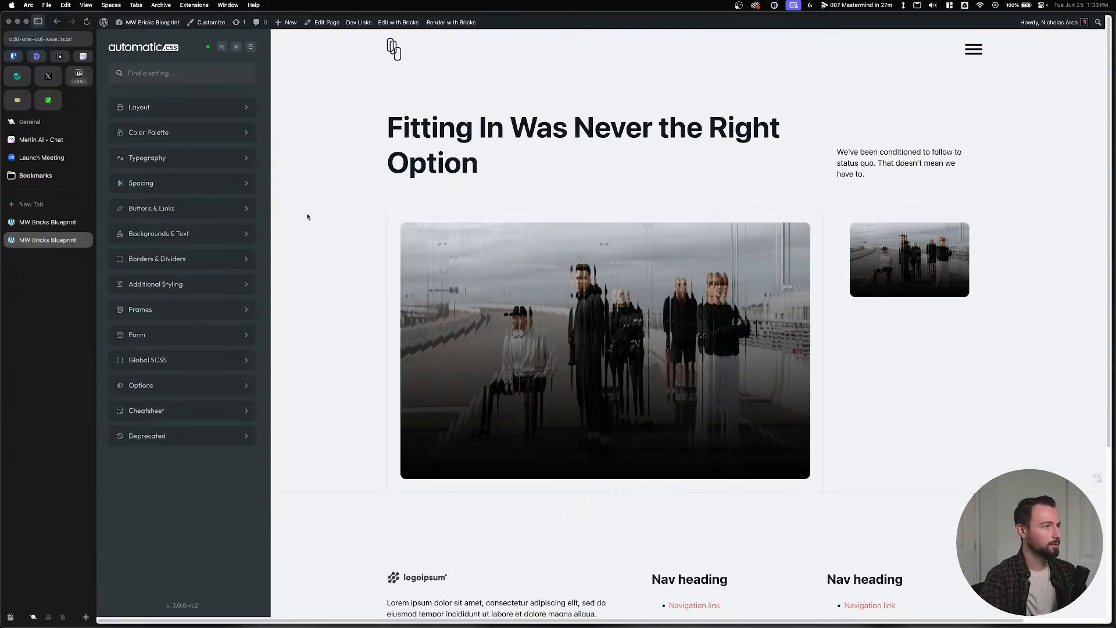
click(167, 183)
click(200, 104)
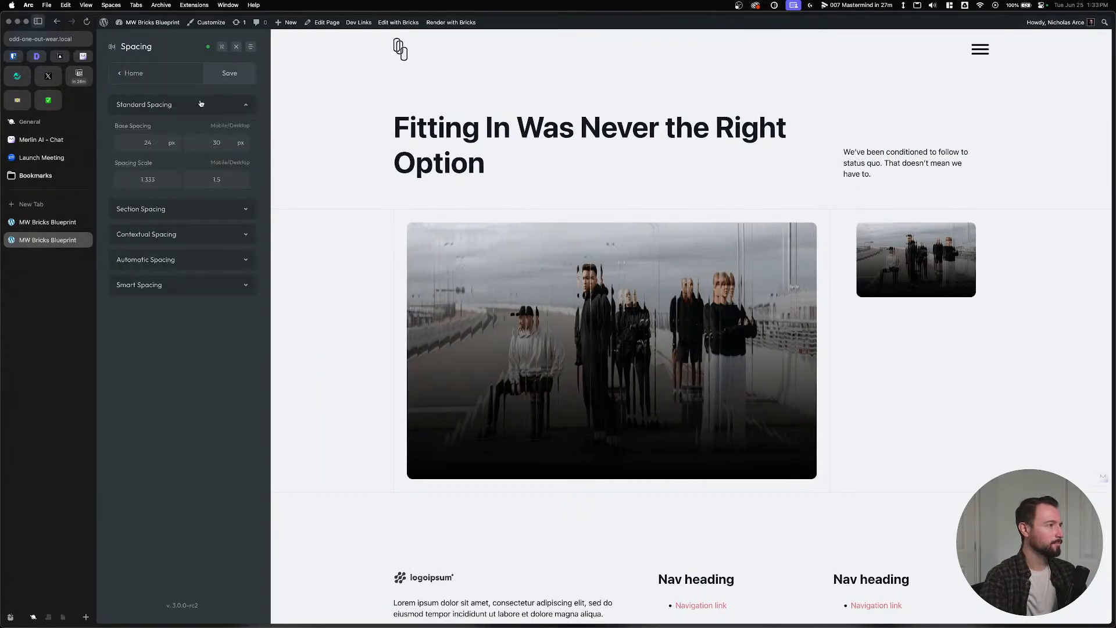
key(ctrl+Tab)
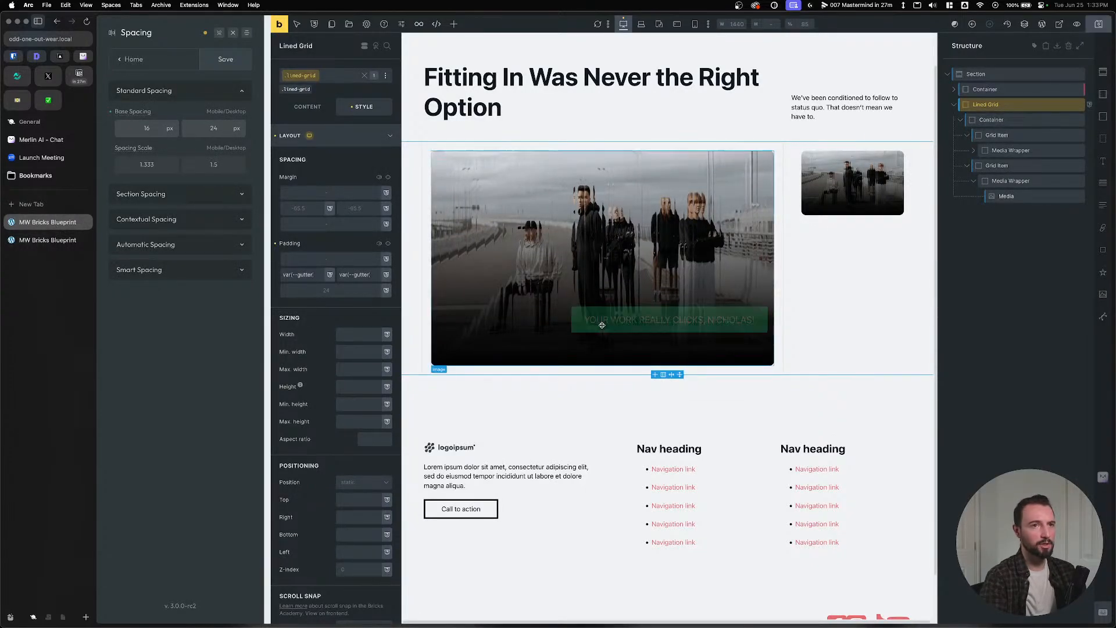
key(super+r)
click(601, 354)
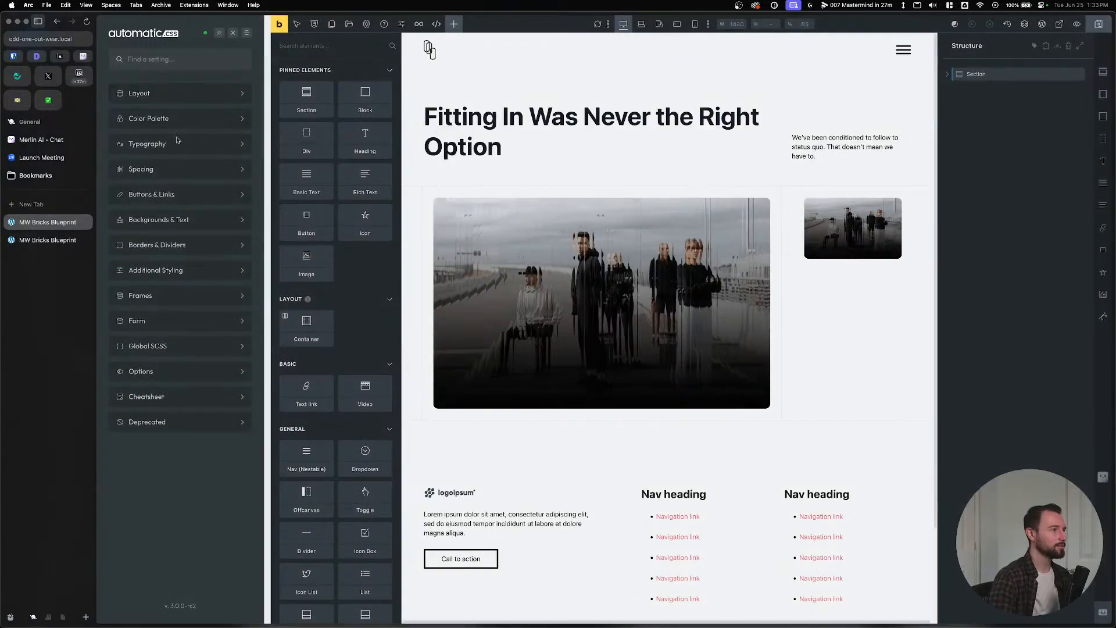
Set Base Spacing to 24 on desktop and 16 on mobile, and save.
click(168, 172)
click(195, 100)
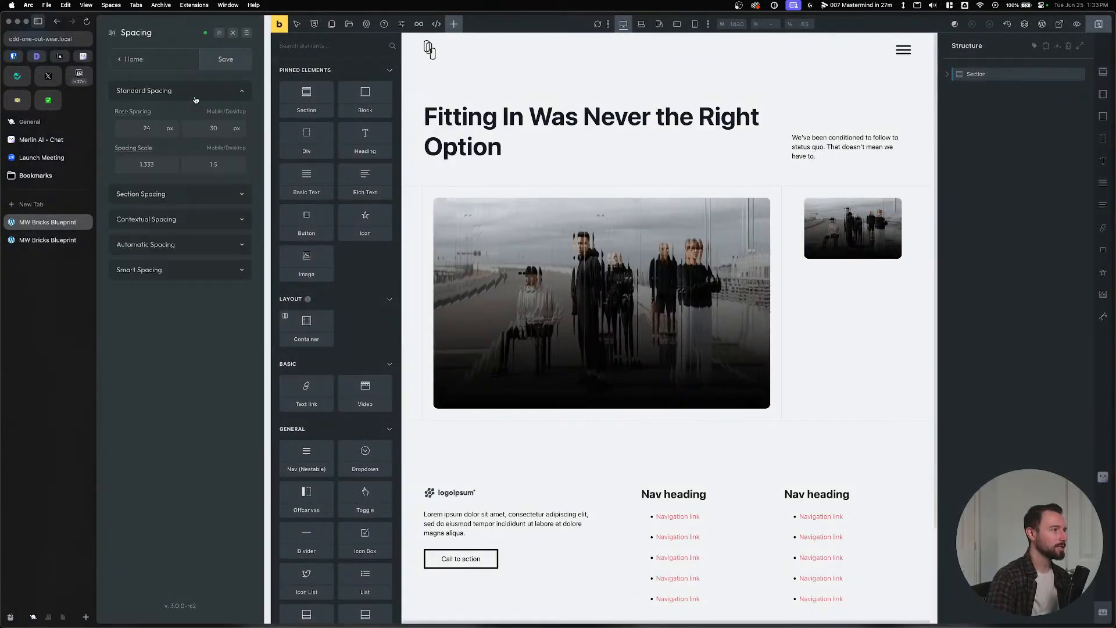
double_click(215, 128)
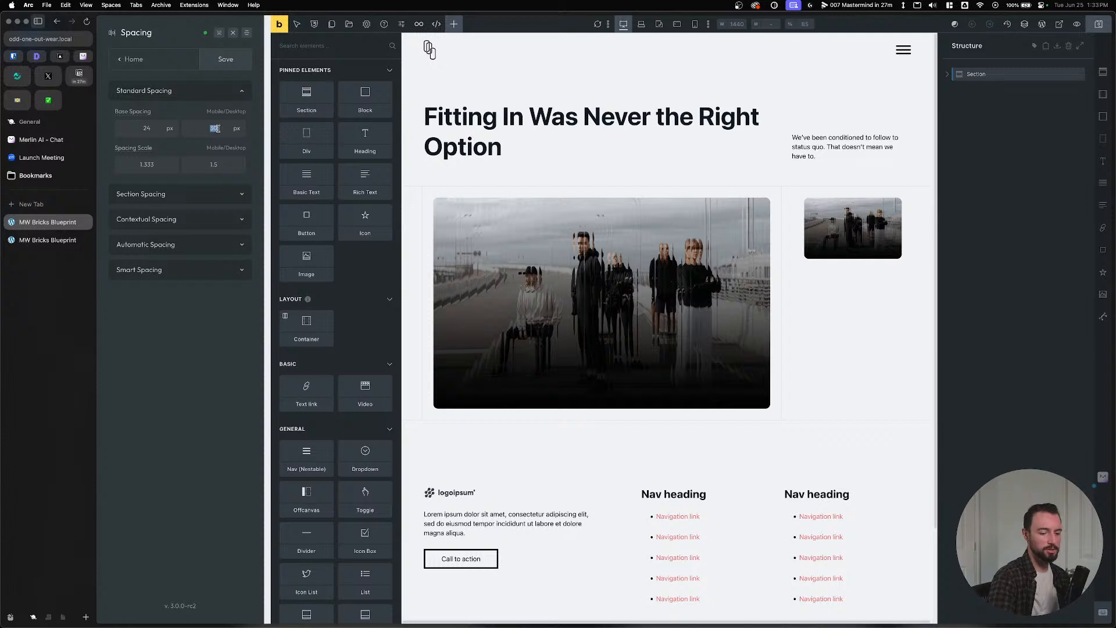
text(24)
double_click(146, 129)
text(16)
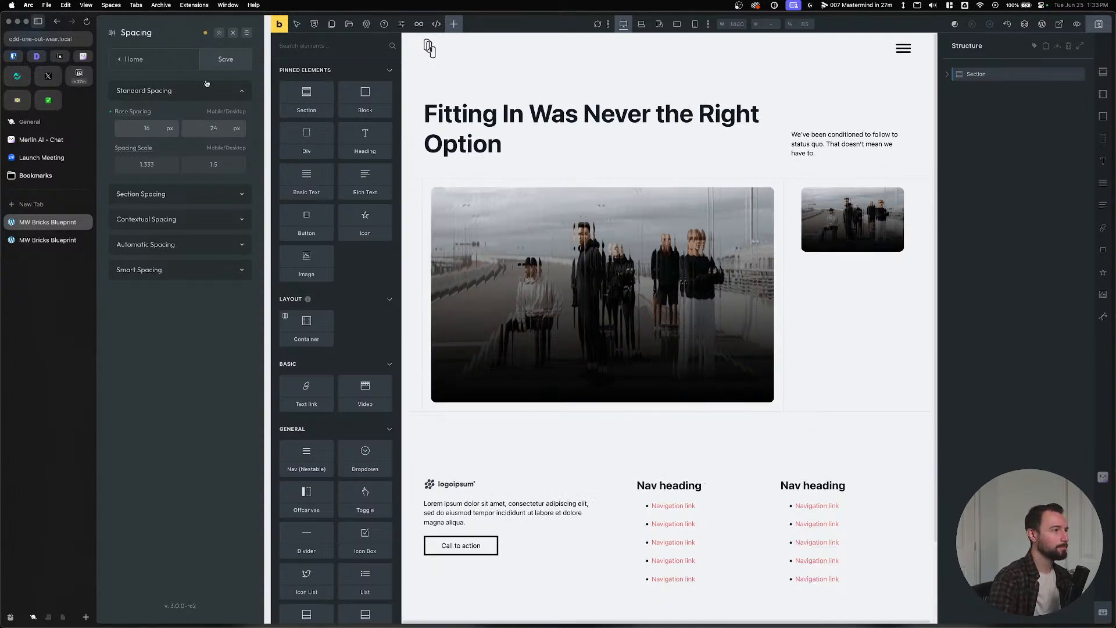
click(221, 66)
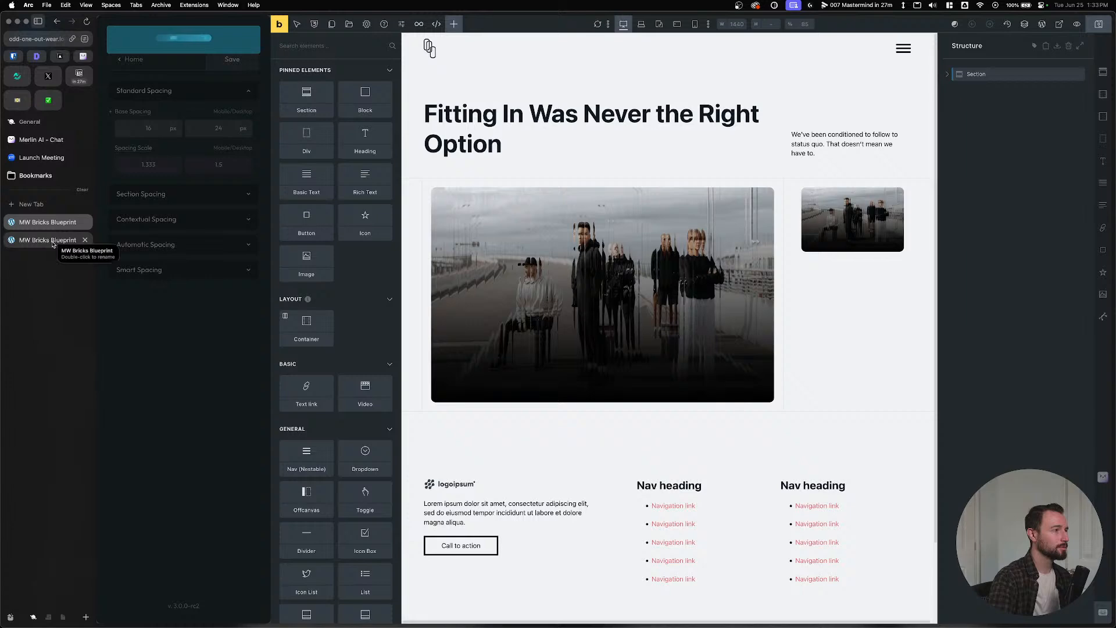
Reload the front end to verify the new spacing, then close Automatic.css in the editor.
click(52, 241)
key(super+r)
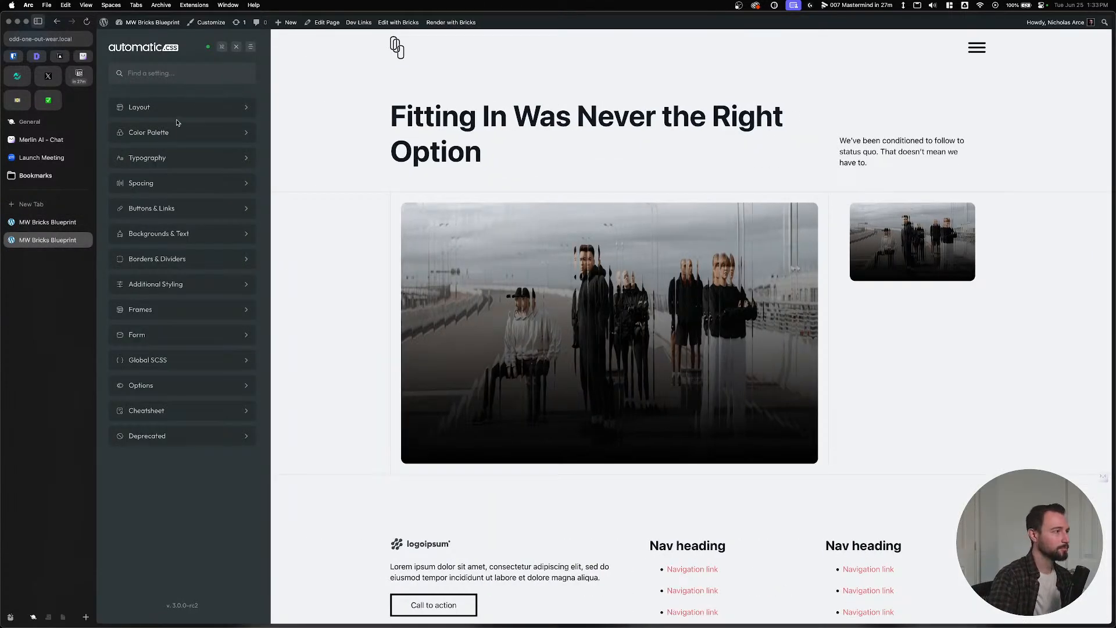
click(179, 182)
click(190, 105)
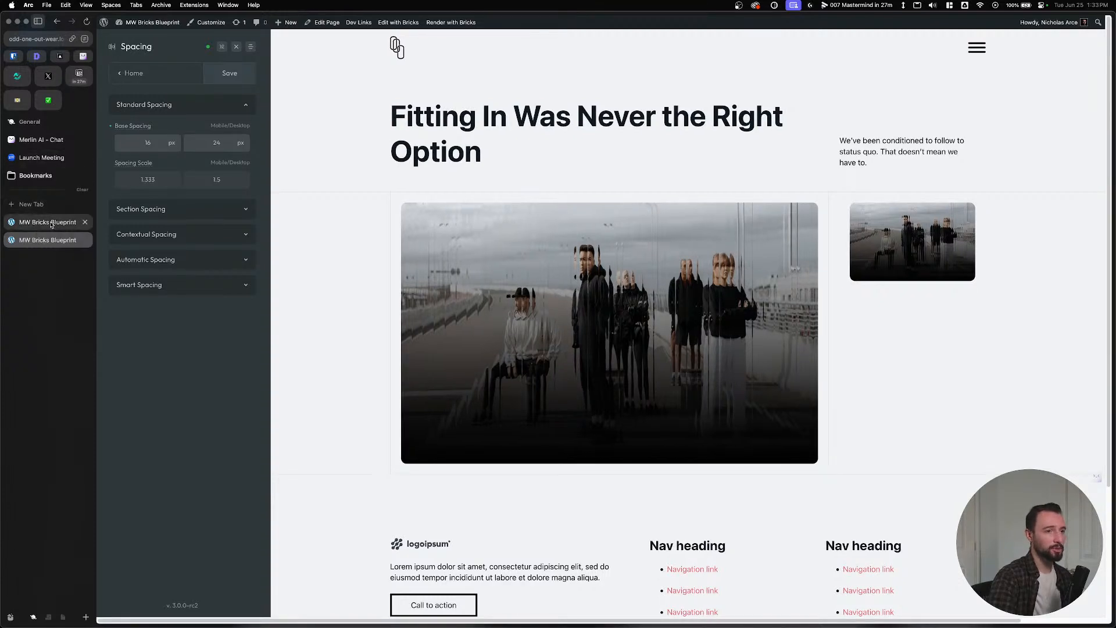
click(50, 223)
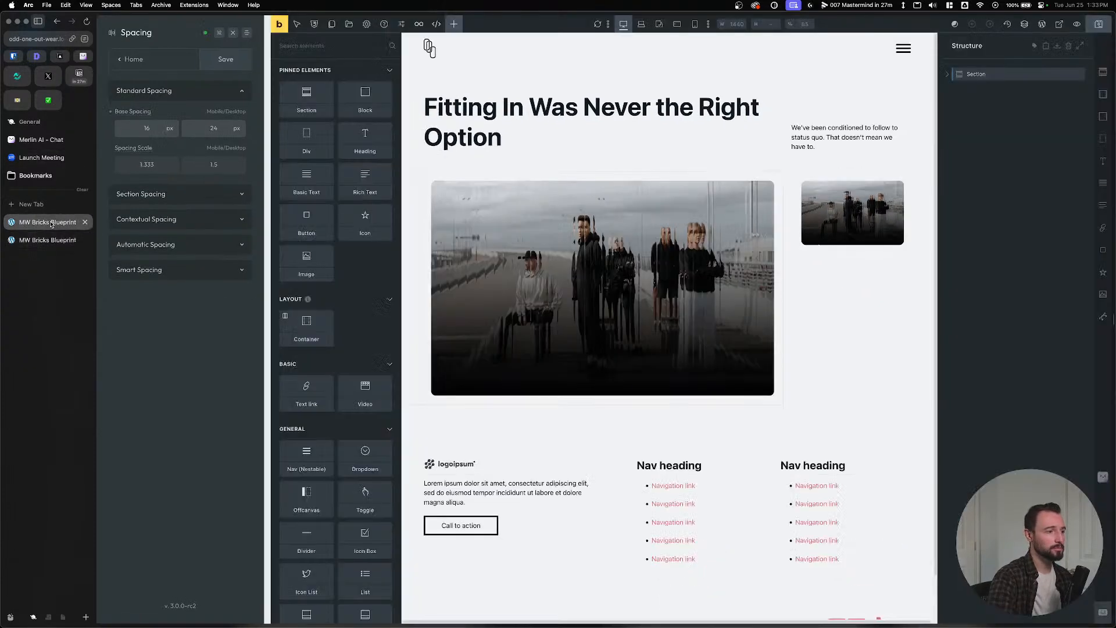
click(243, 35)
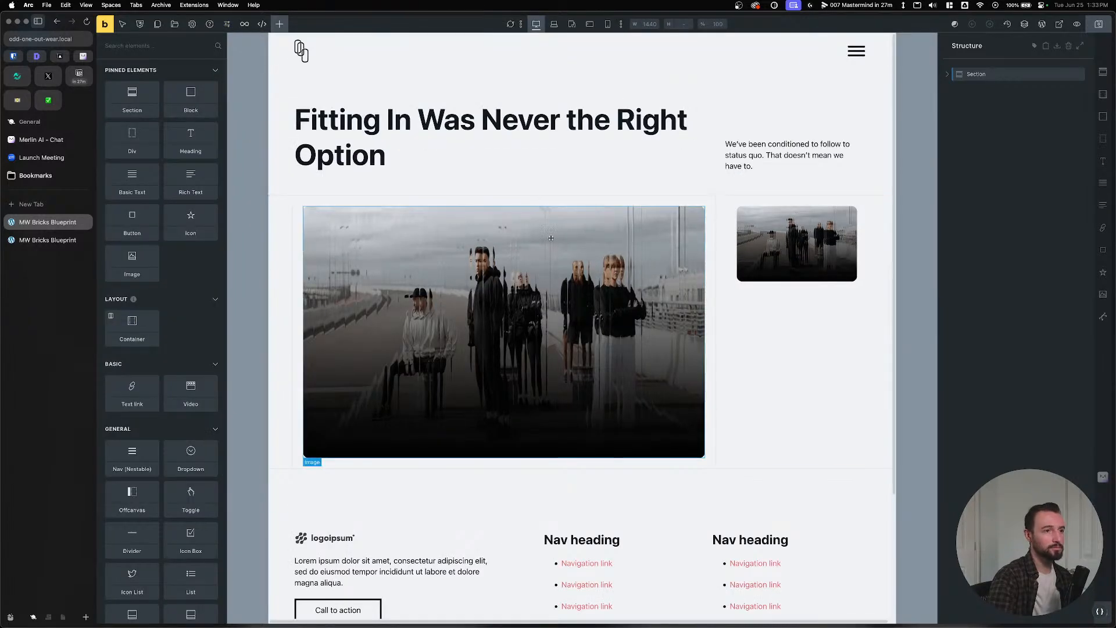
Set the lined grid container's gap to unset and save, then reselect the container.
click(728, 221)
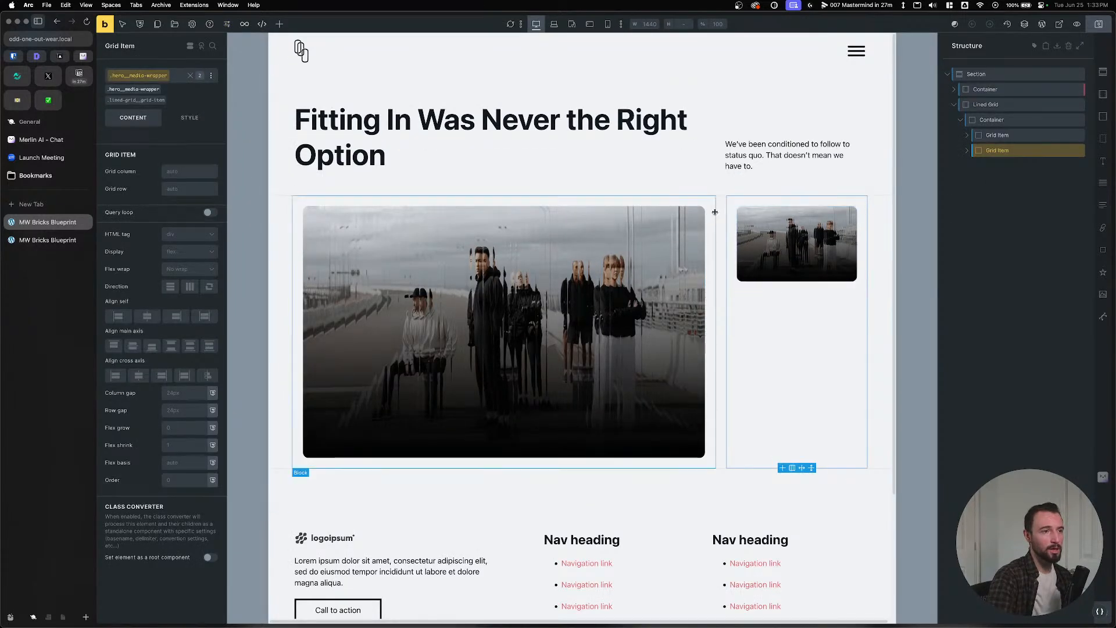
click(721, 211)
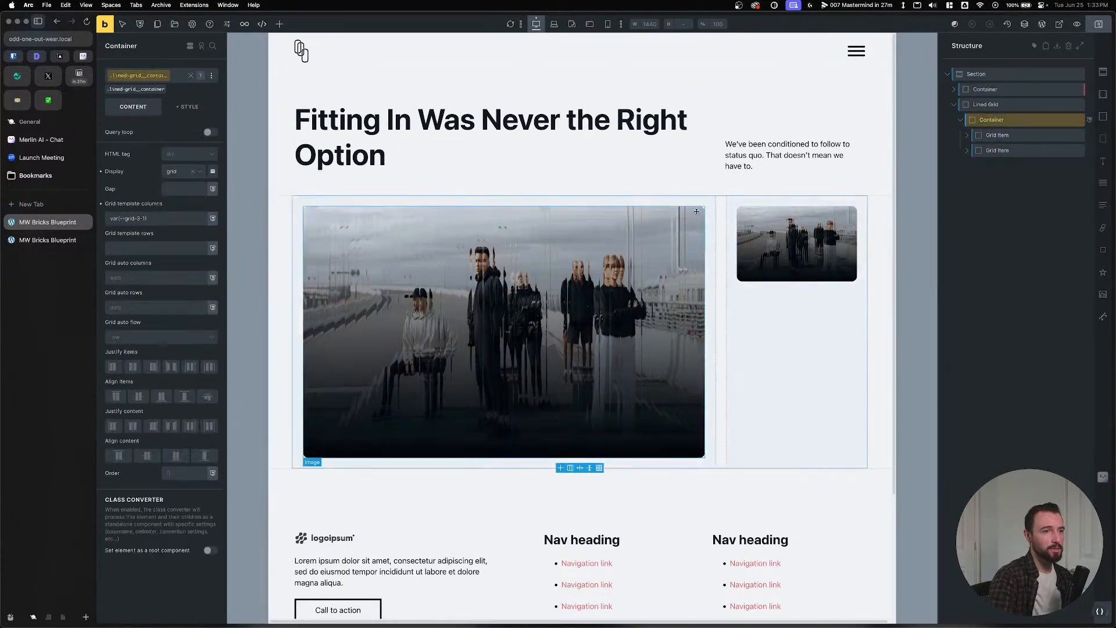
click(168, 190)
text(unset)
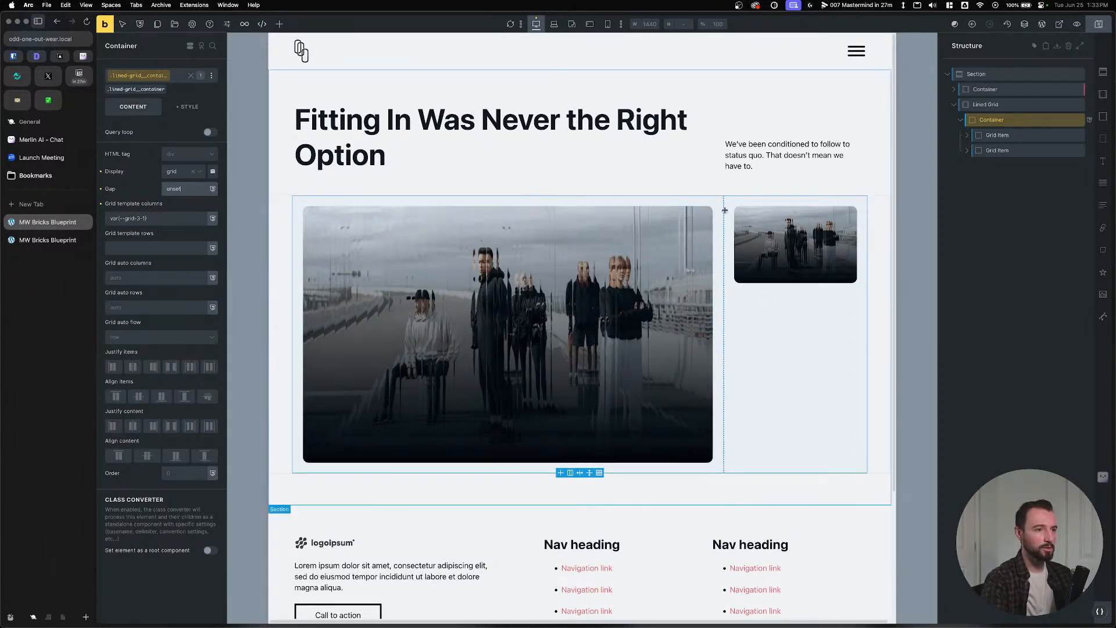
click(1098, 24)
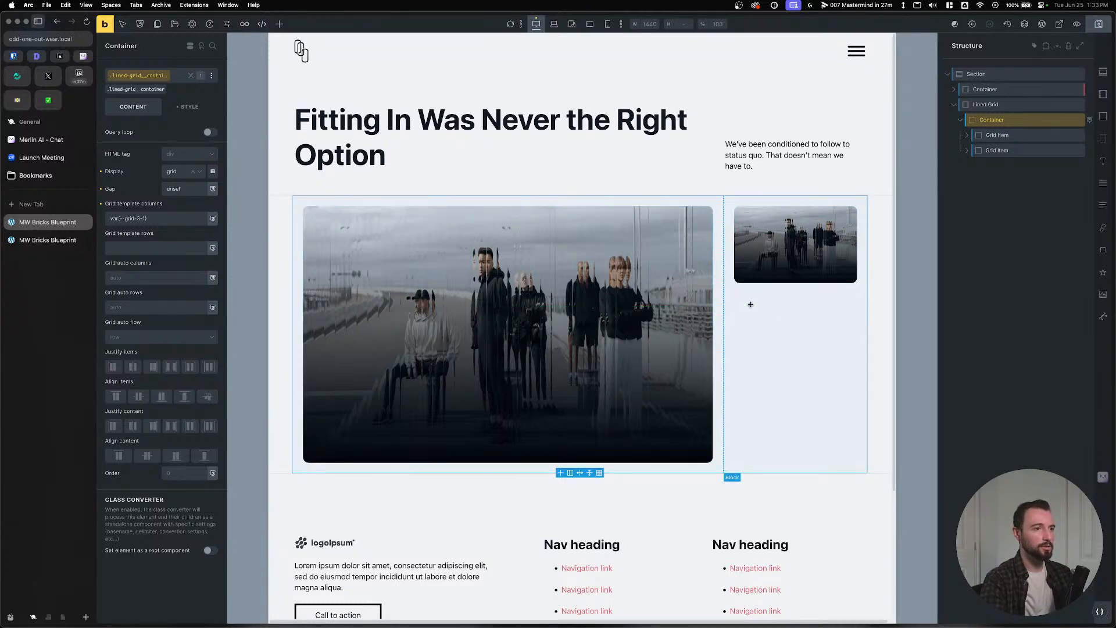
click(770, 346)
click(992, 119)
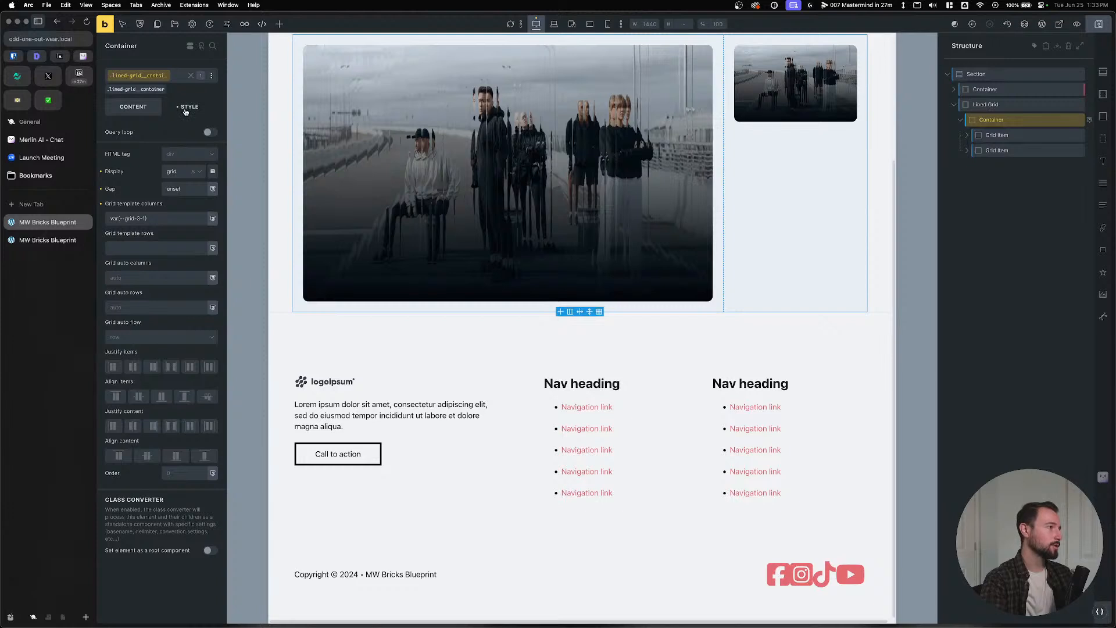
Add a last-of-type copy of the border rule and scope padding to .lined-grid__grid-item.
click(189, 106)
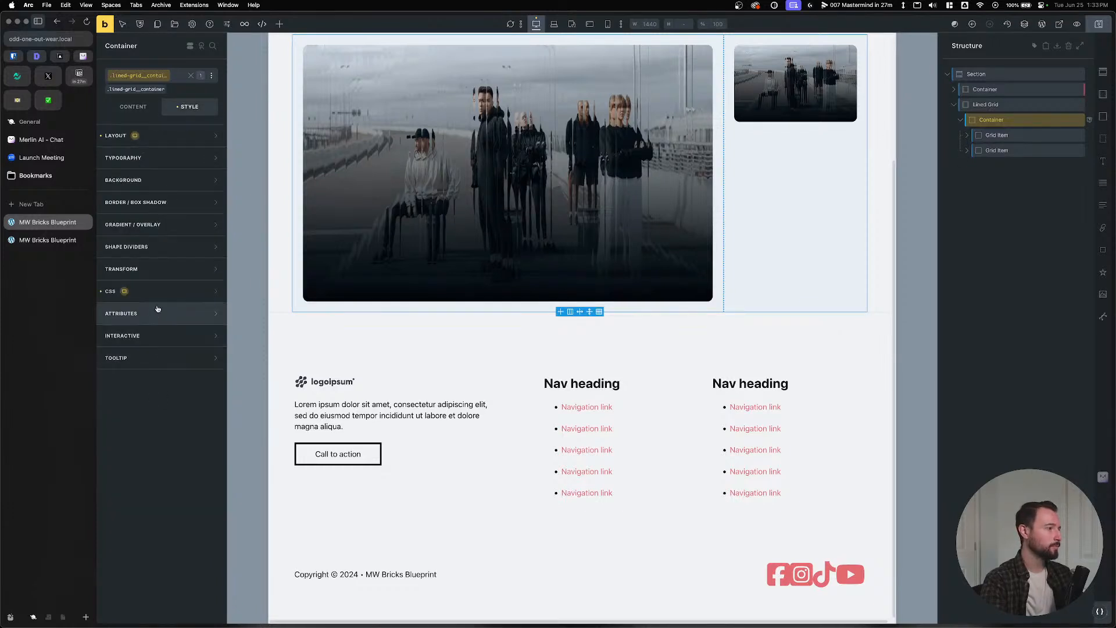
click(155, 313)
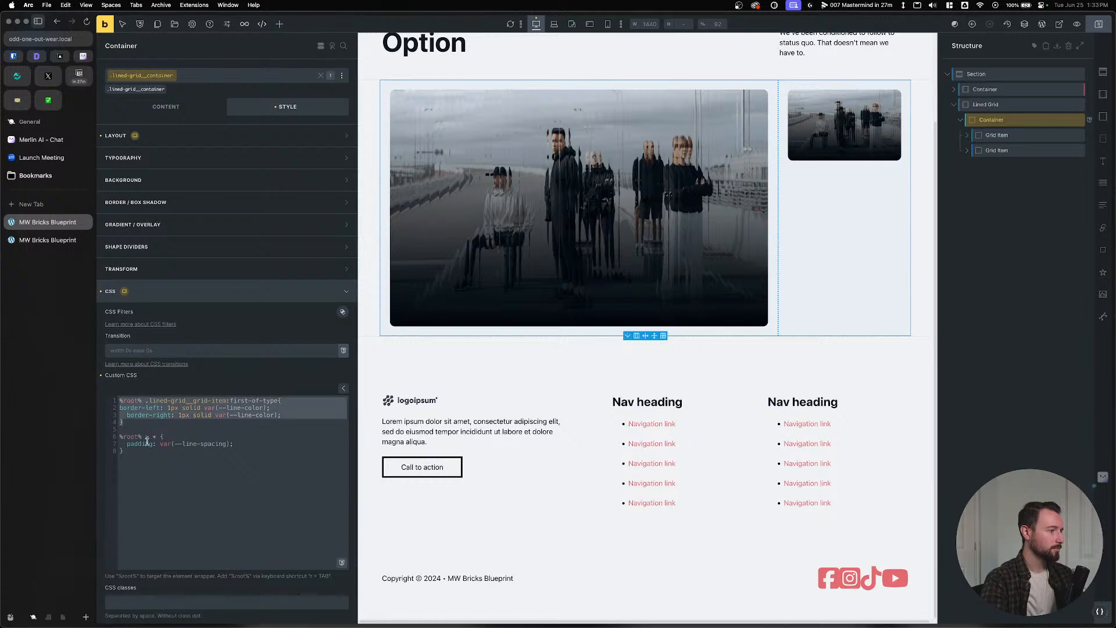
click(161, 423)
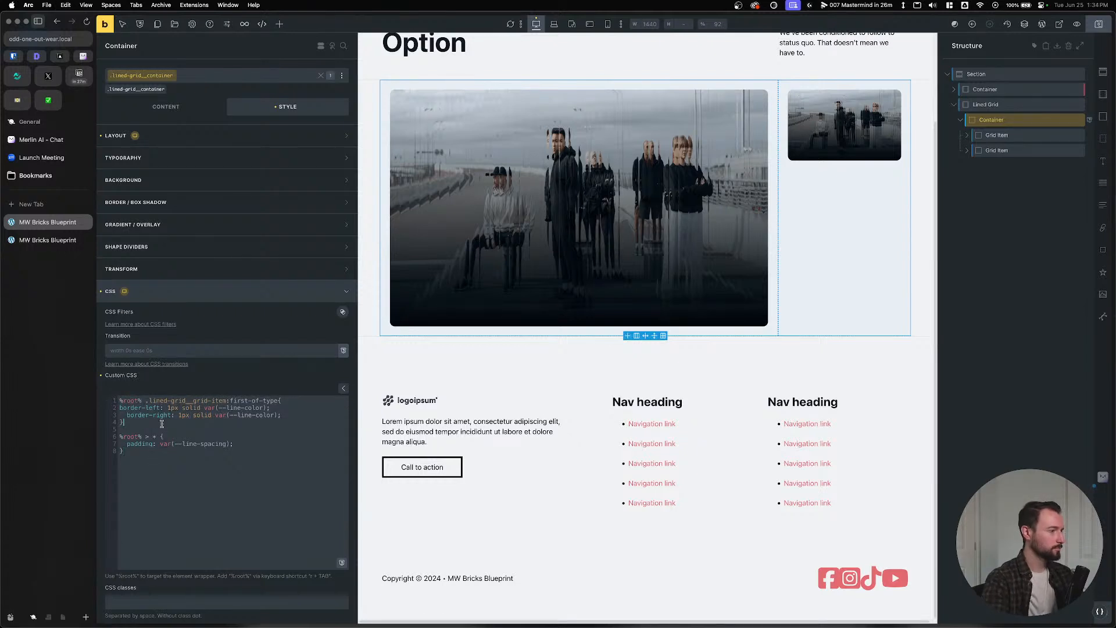
text(%root% .lined-grid__grid-item:first-of-type{ border-left: 1px solid var(--line-color);   border-right: 1px solid var(--line-color); })
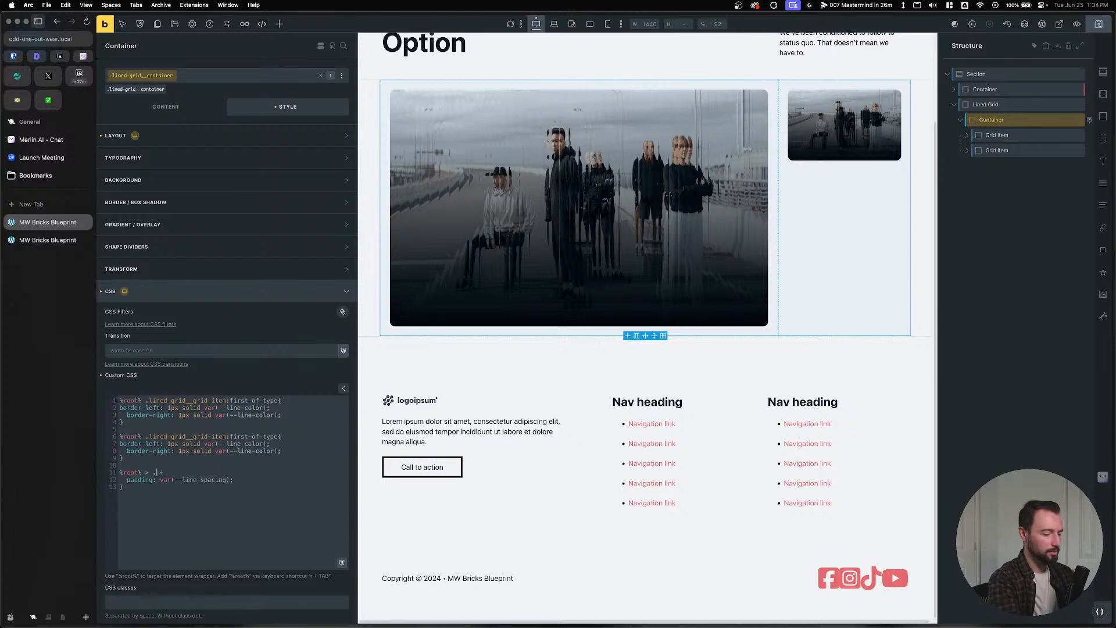
text(lined-grid__grid-)
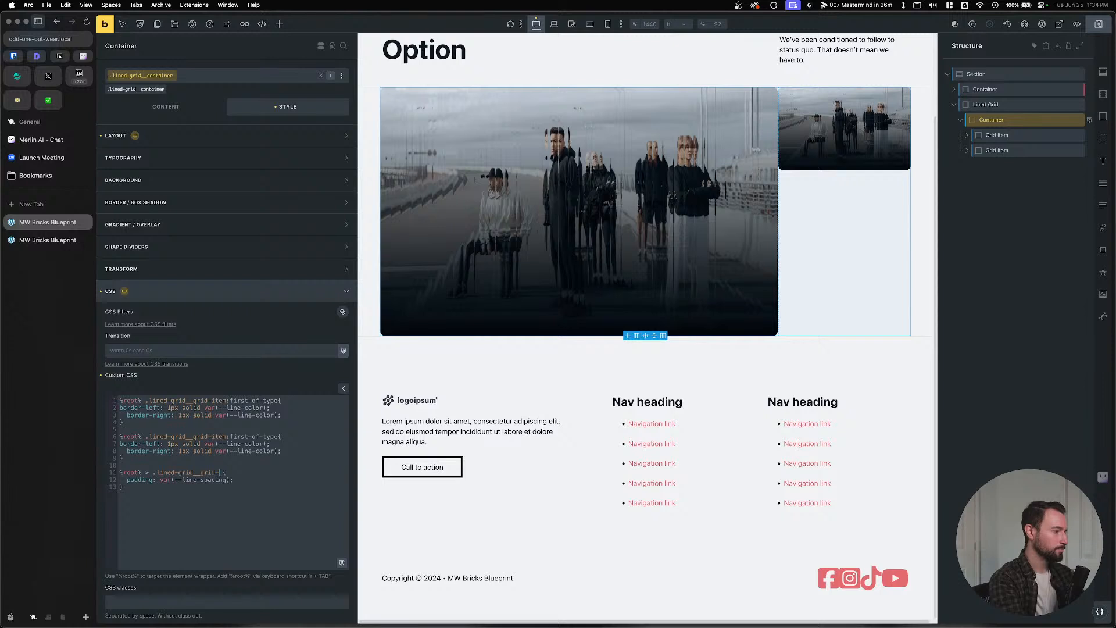
text(tem)
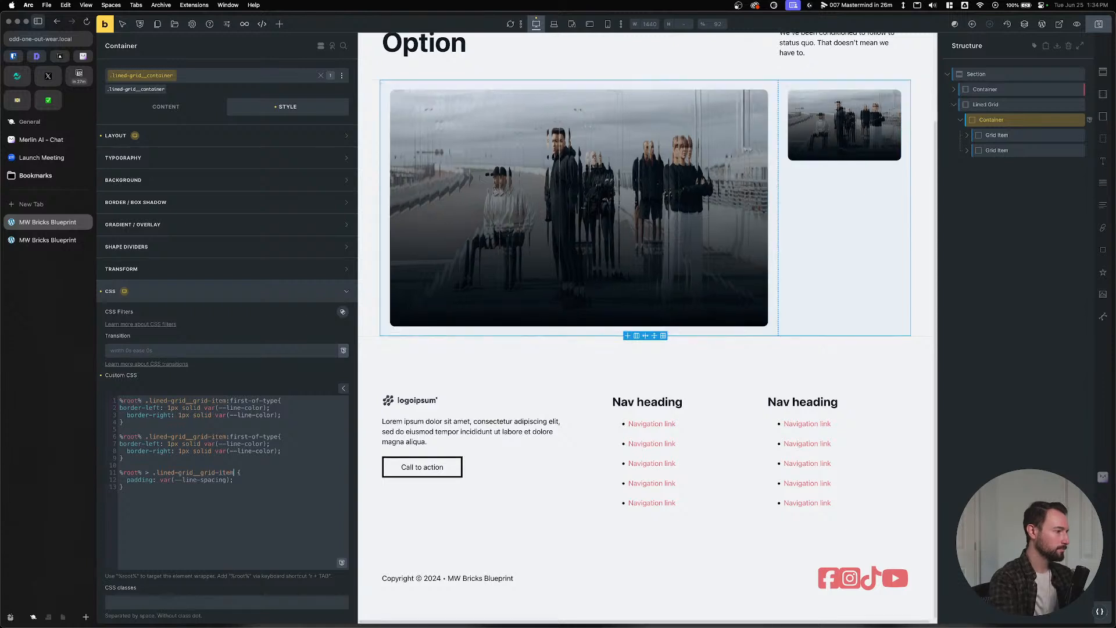
double_click(245, 437)
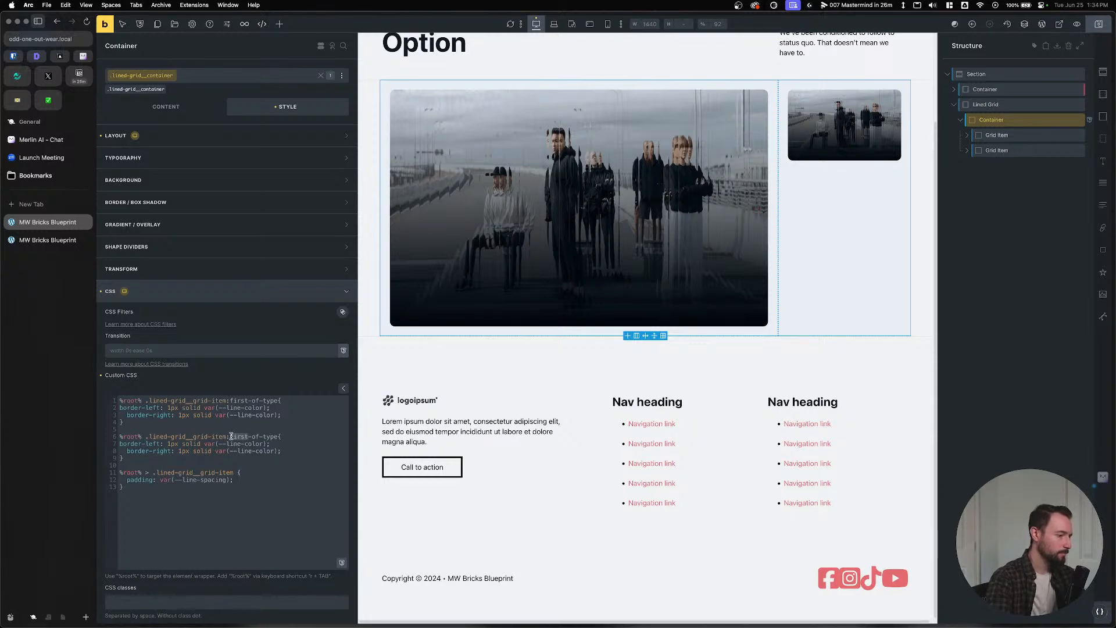
text(last)
Save the builder and reload the live front-end page.
click(1099, 25)
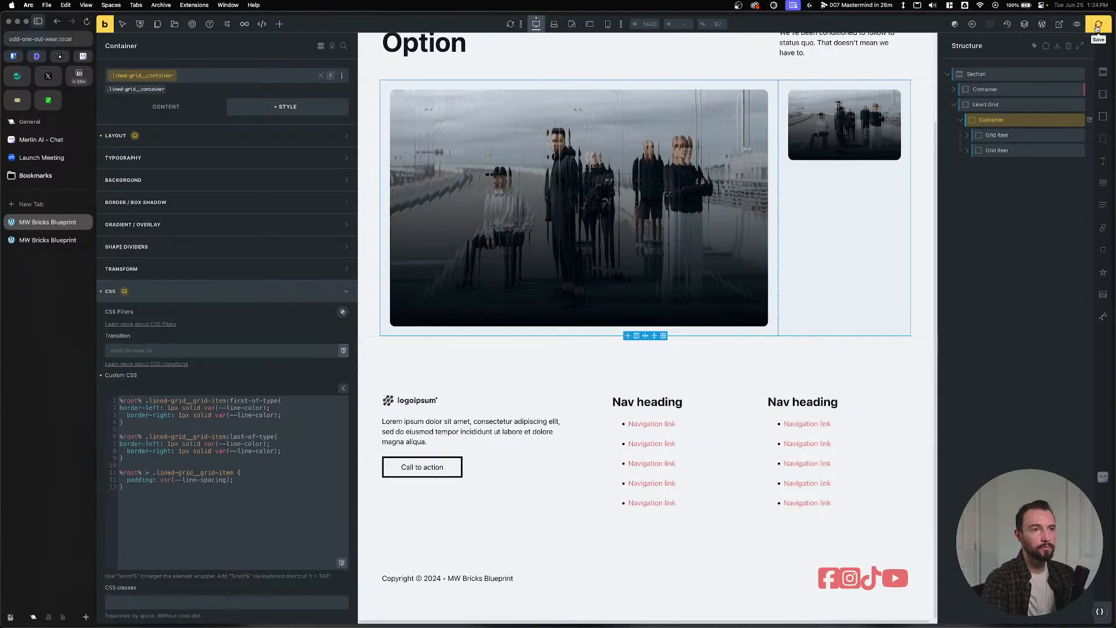
click(31, 244)
key(super+r)
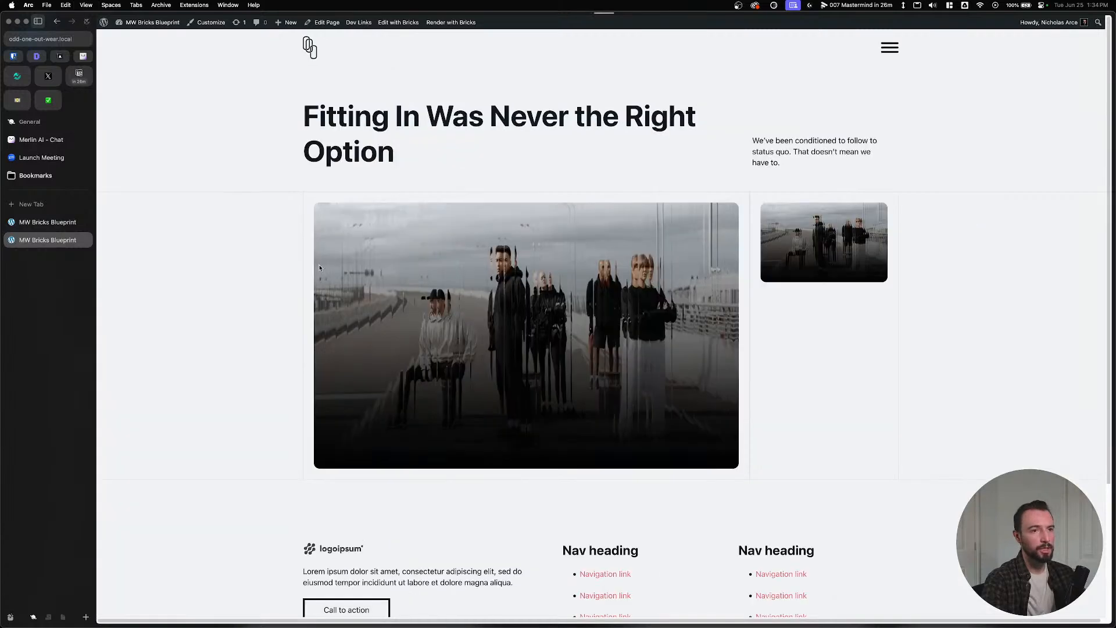
Set the container's Align content to Stretch and the first grid item's height to 100%.
click(44, 221)
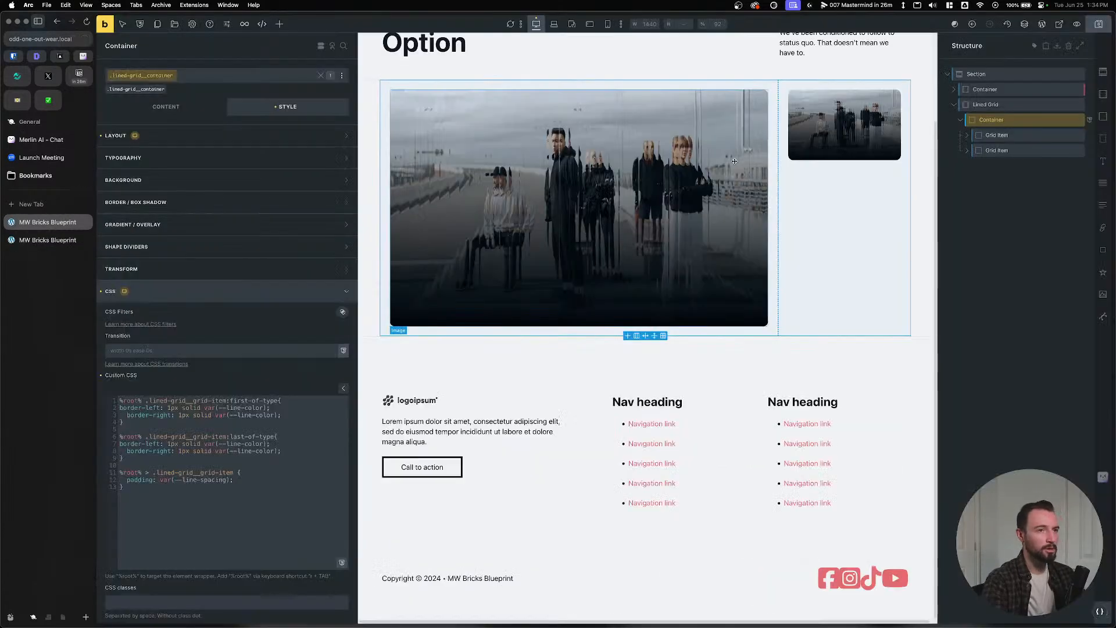
click(136, 109)
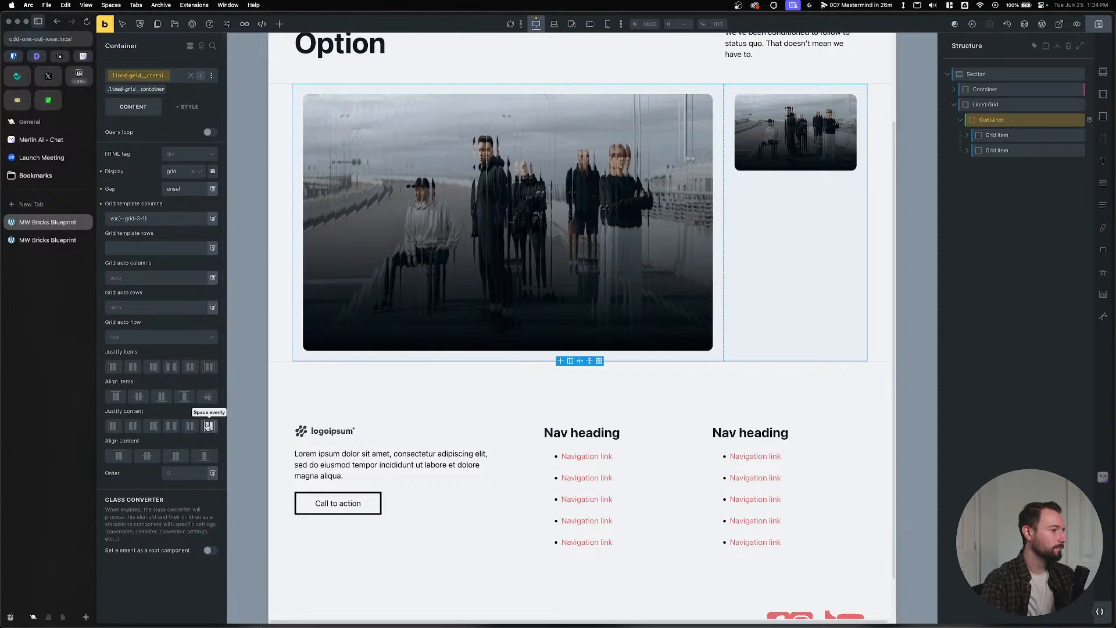
click(205, 456)
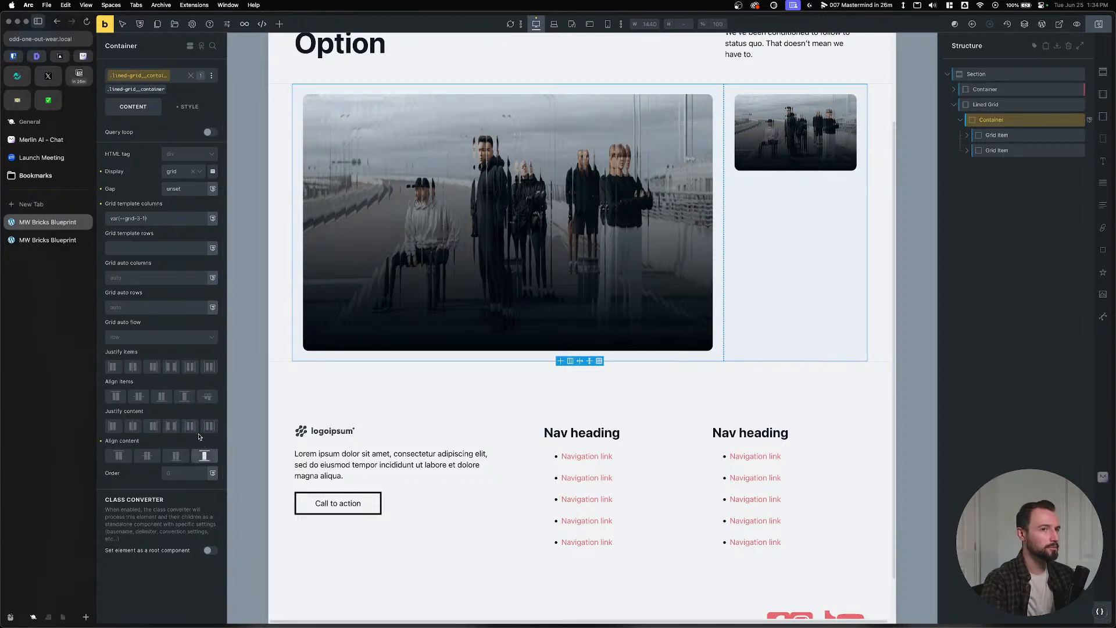
click(997, 134)
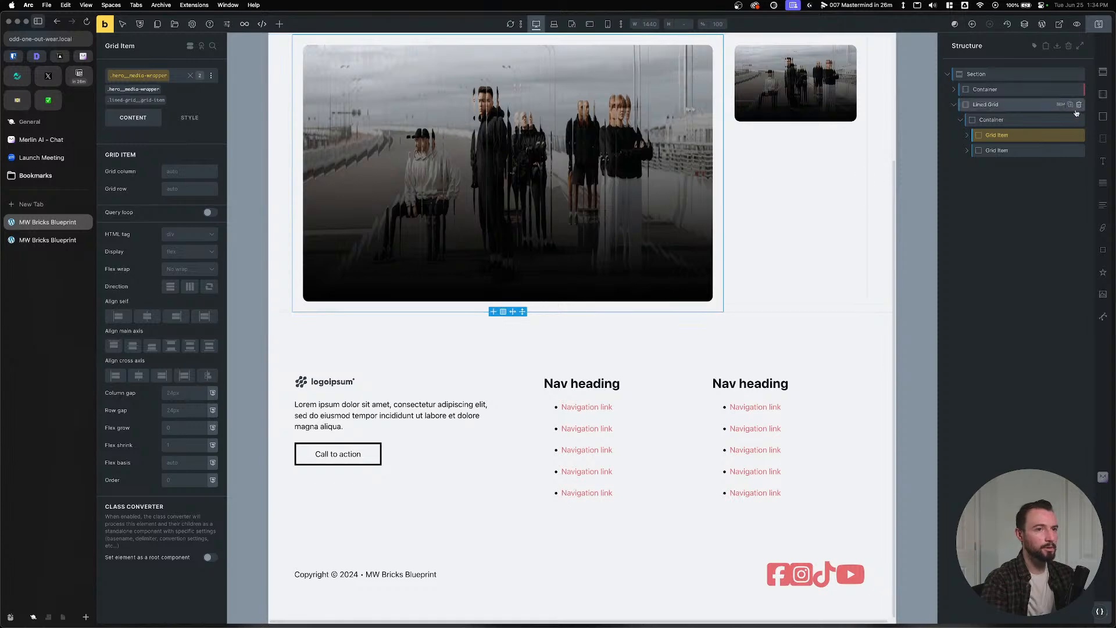
click(189, 118)
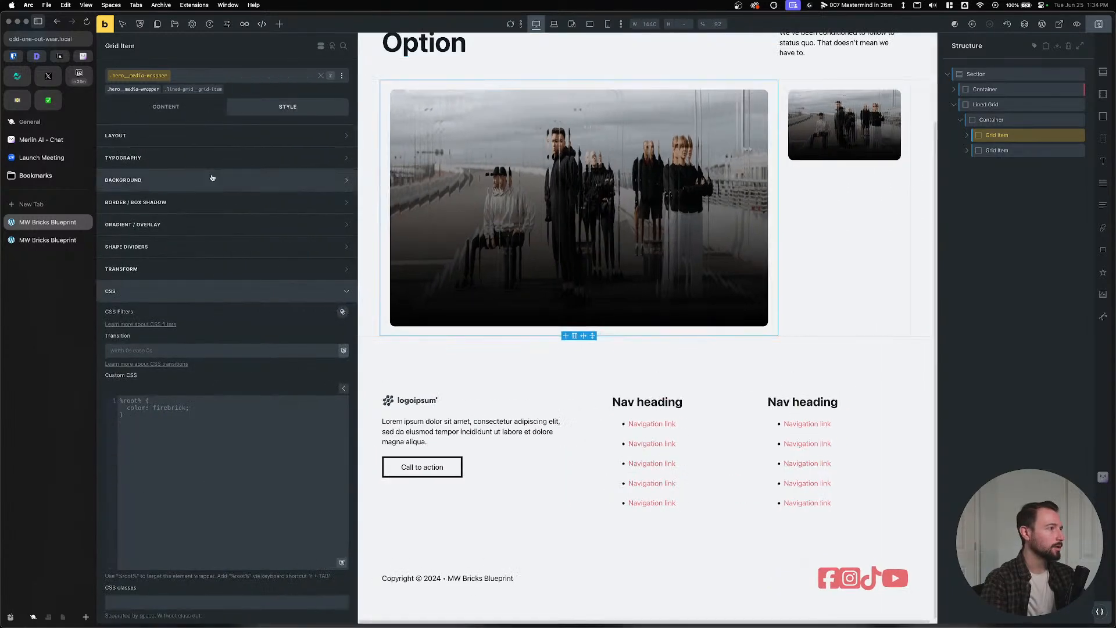
click(169, 398)
text(100%)
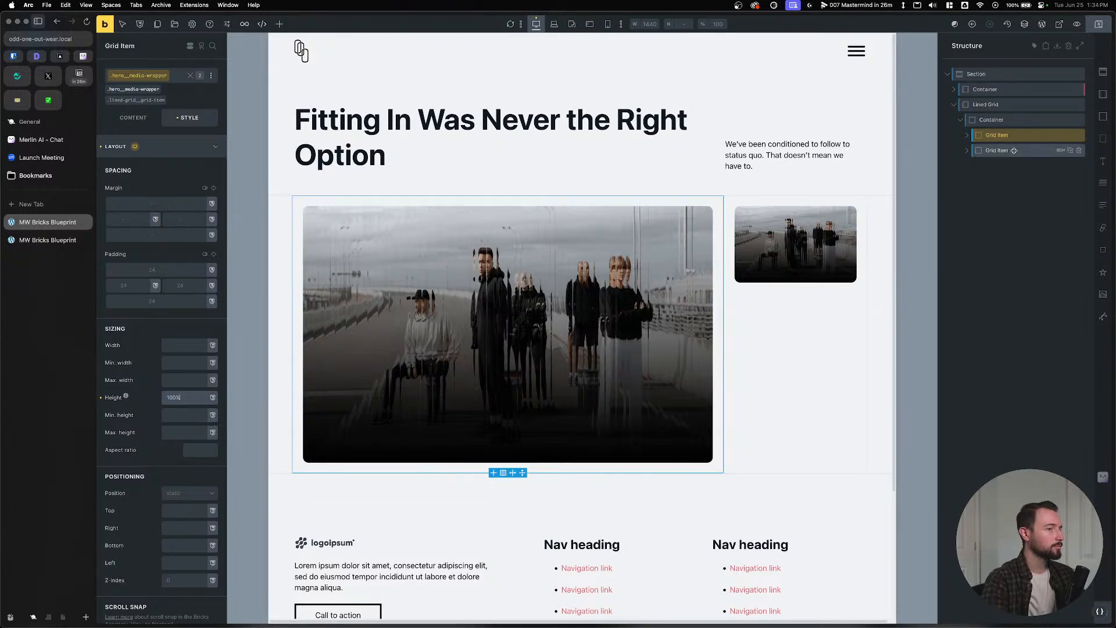
Clear the grid item height and give the second item's Media Wrapper 100% height.
click(1014, 150)
click(1001, 162)
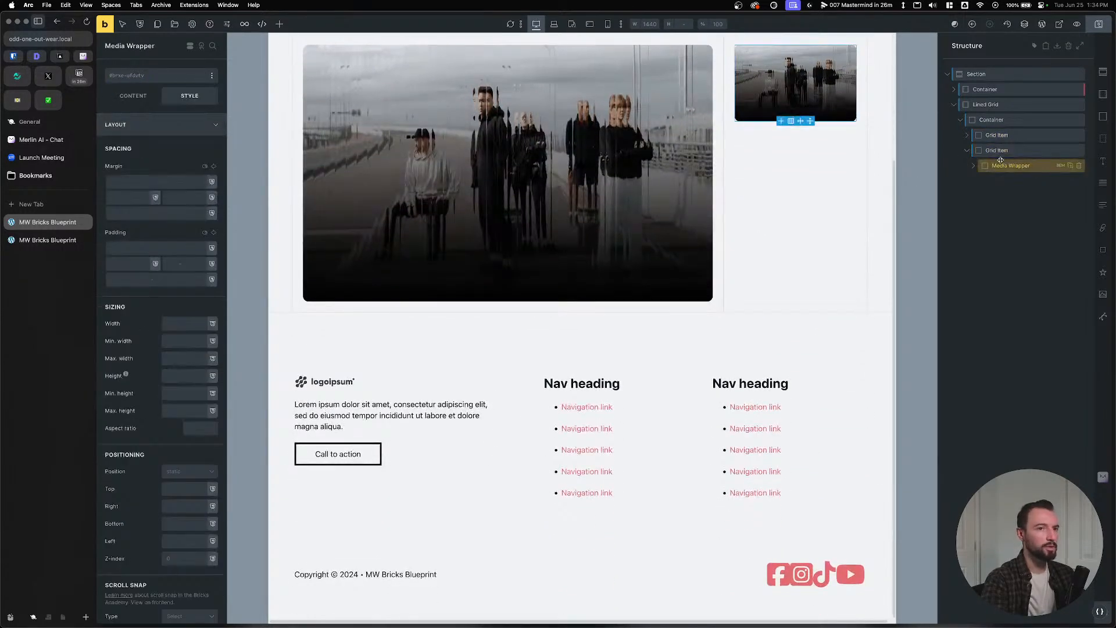
click(991, 151)
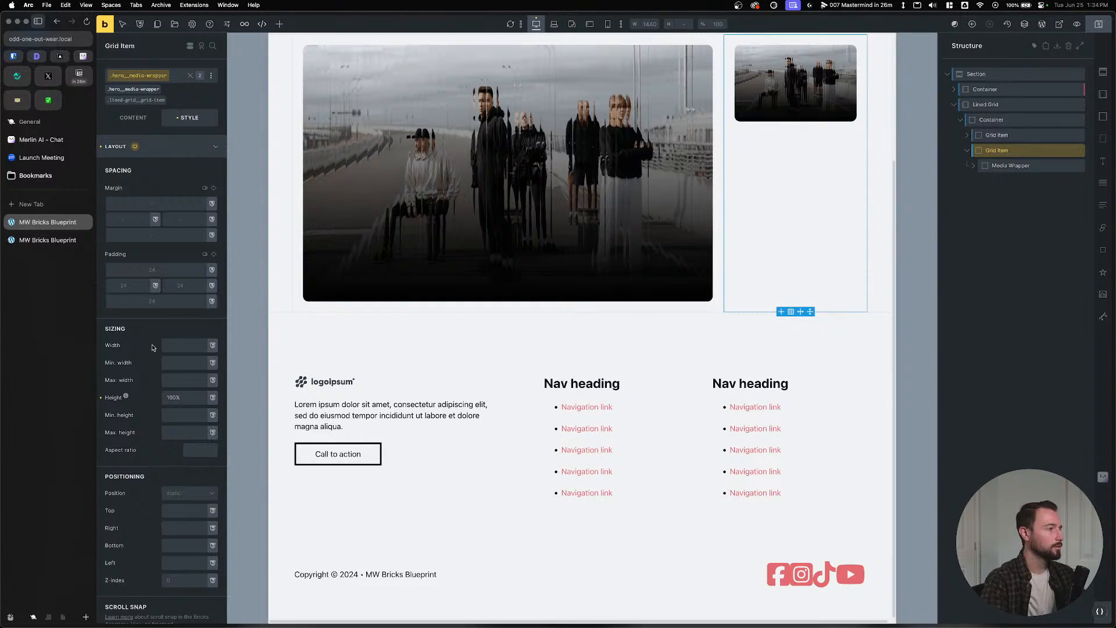
click(114, 397)
click(1011, 165)
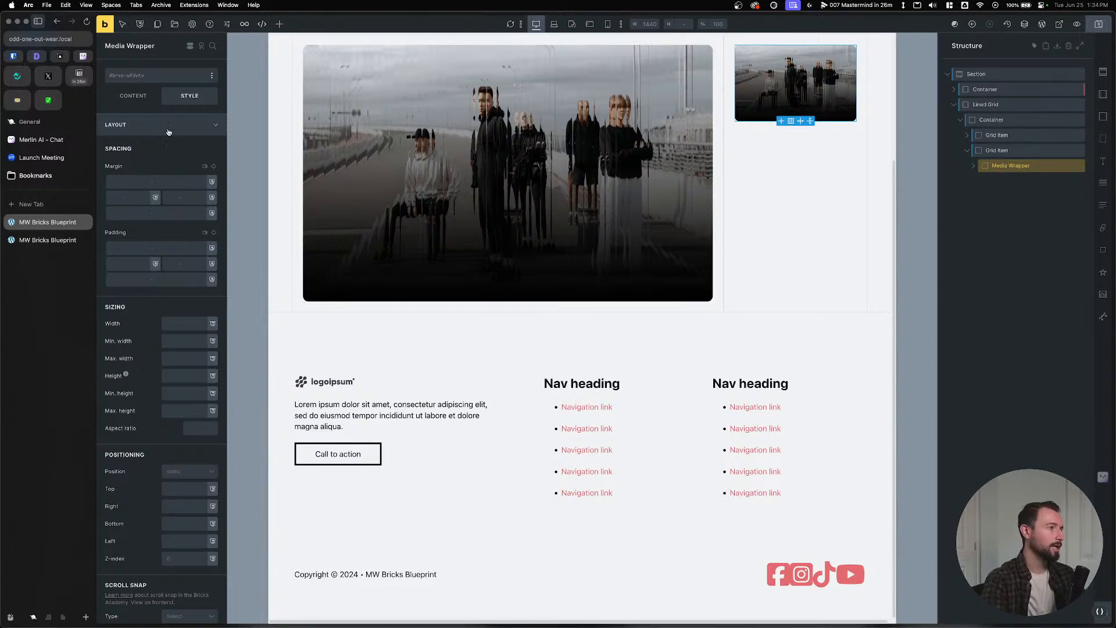
click(175, 376)
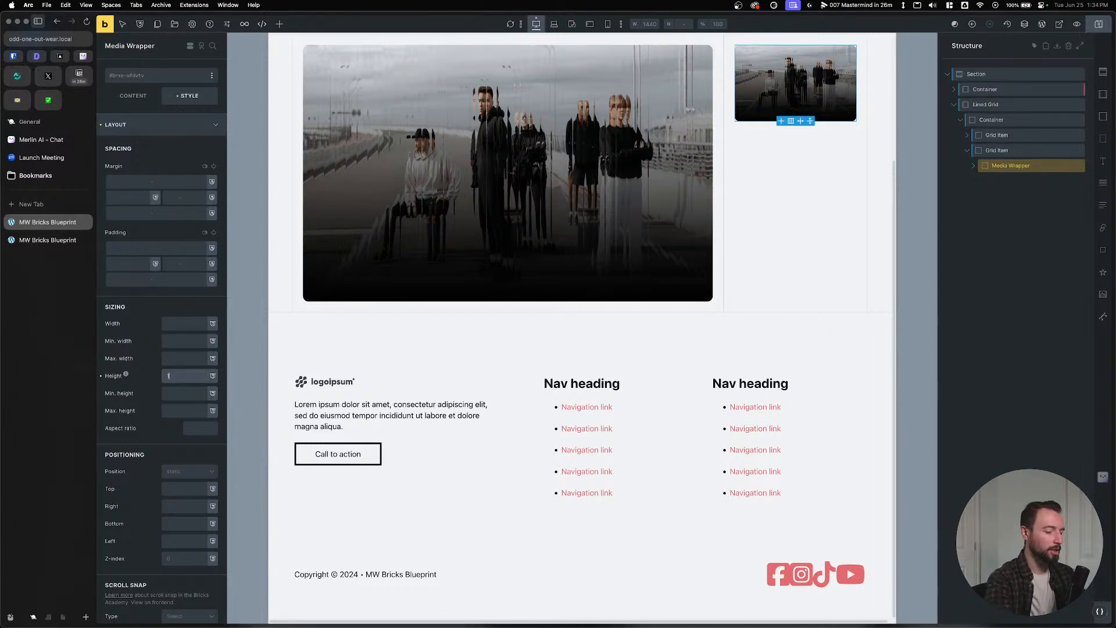
text(100%)
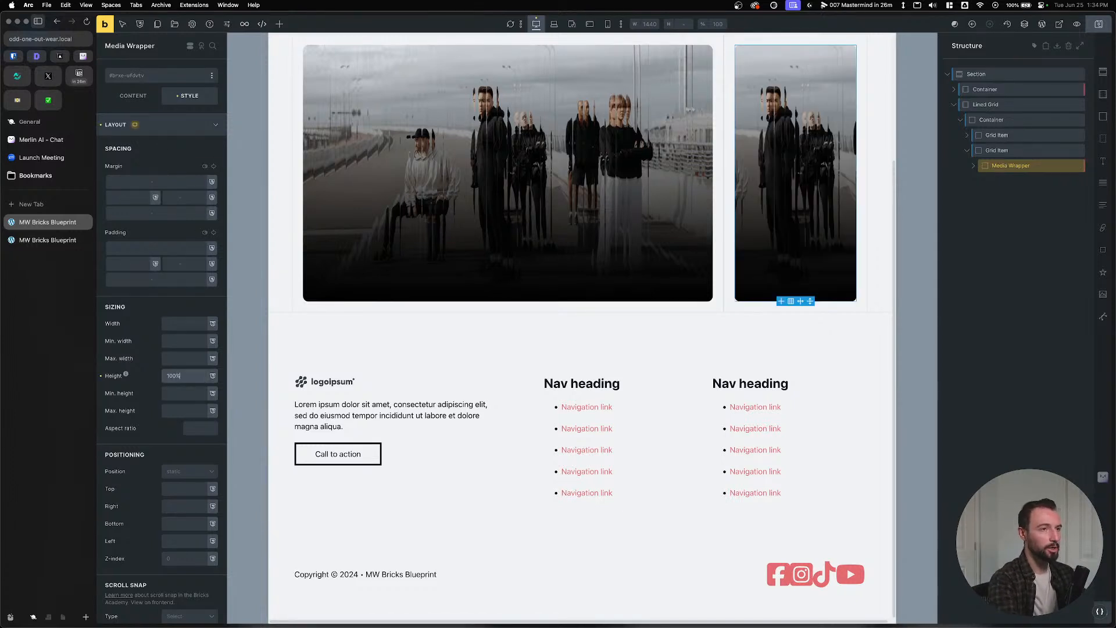
Save and reload the live page to check the full-height image.
click(1101, 31)
scroll(581, 272, up, 2)
click(48, 244)
key(super+r)
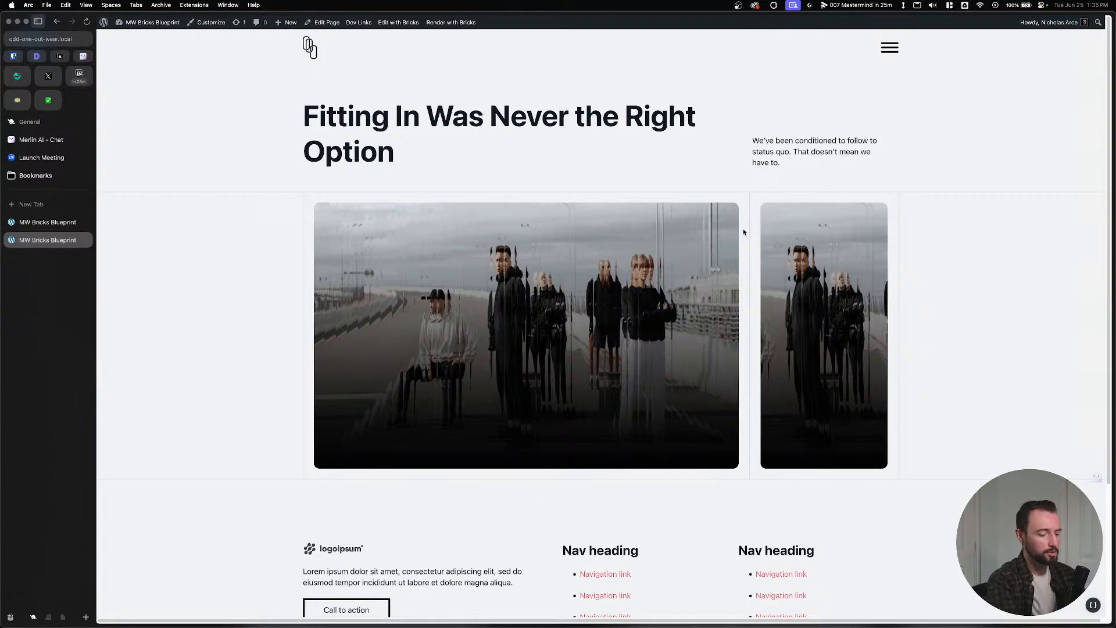
Zoom in on the live grid, then return to the builder at 100% zoom.
key(super+equal)
key(super+equal)
key(super+equal)
key(super+equal)
key(super+equal)
key(super+equal)
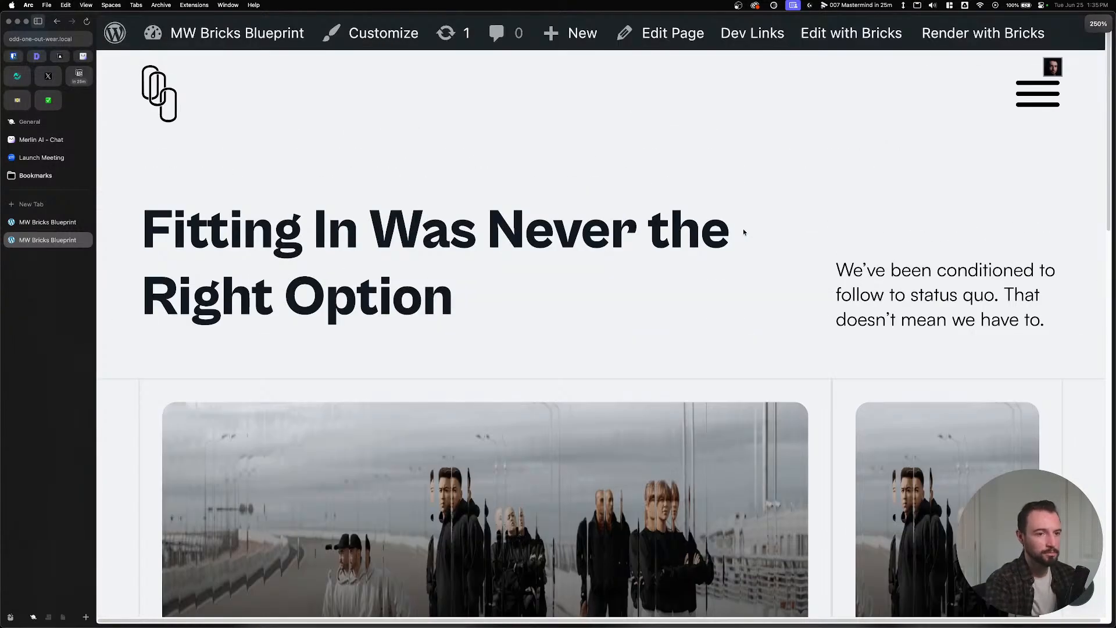
key(ctrl+Tab)
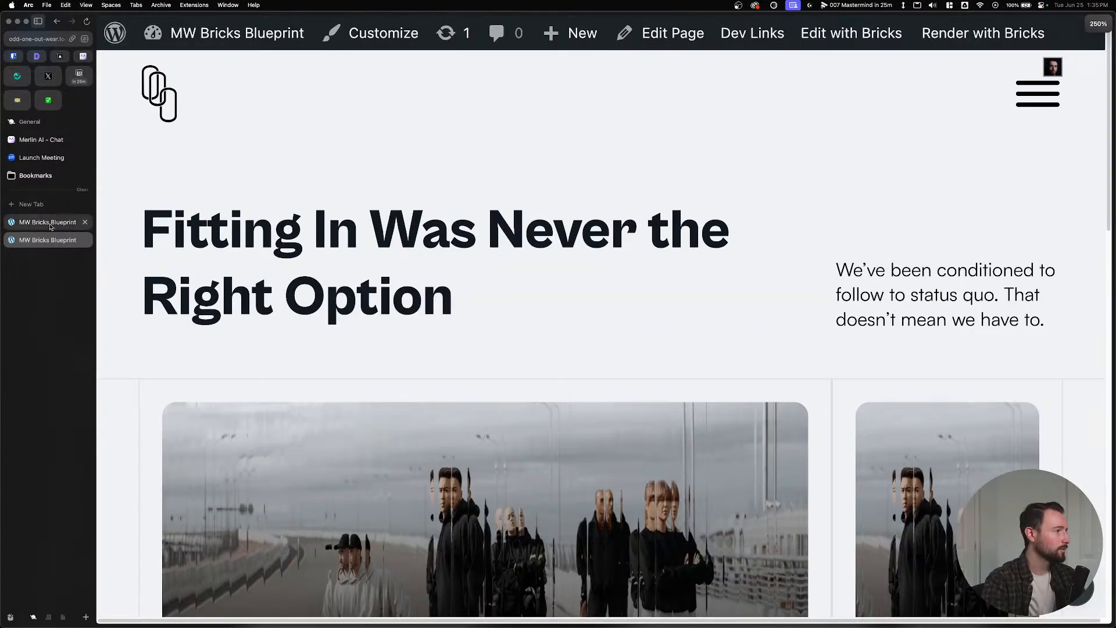
key(super+0)
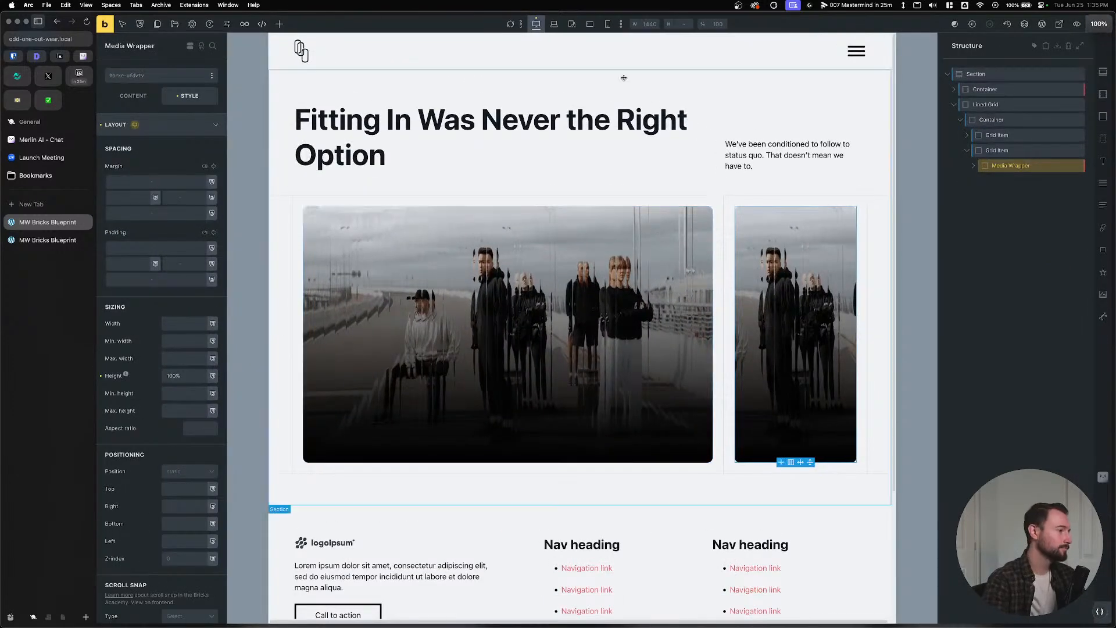
Delete the border-left declaration from the container's last-of-type CSS rule and save.
click(991, 119)
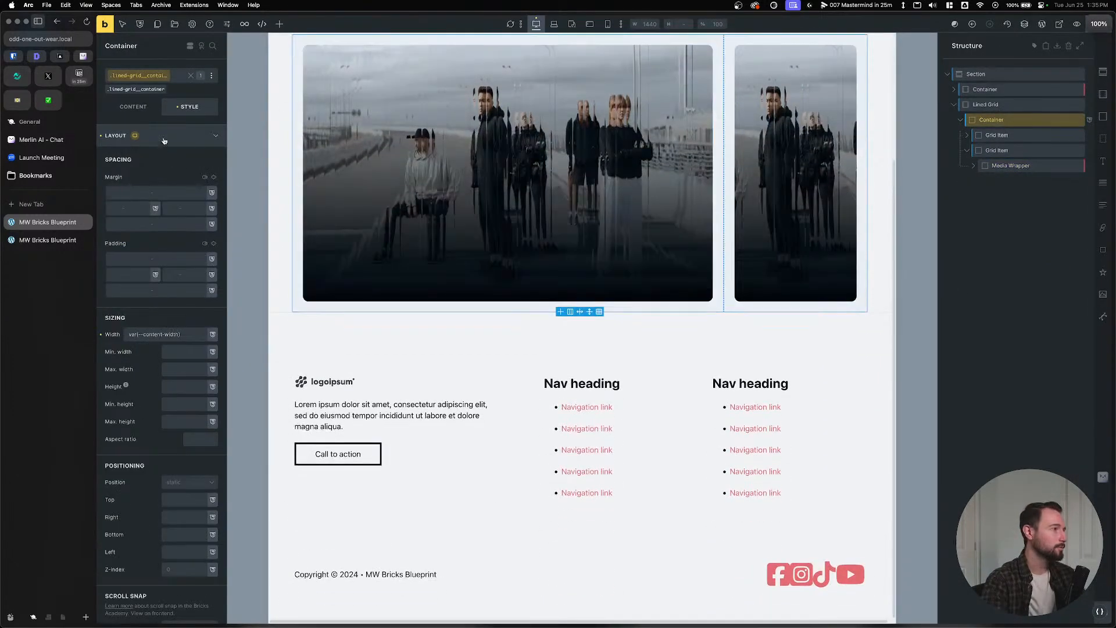
click(164, 137)
click(164, 290)
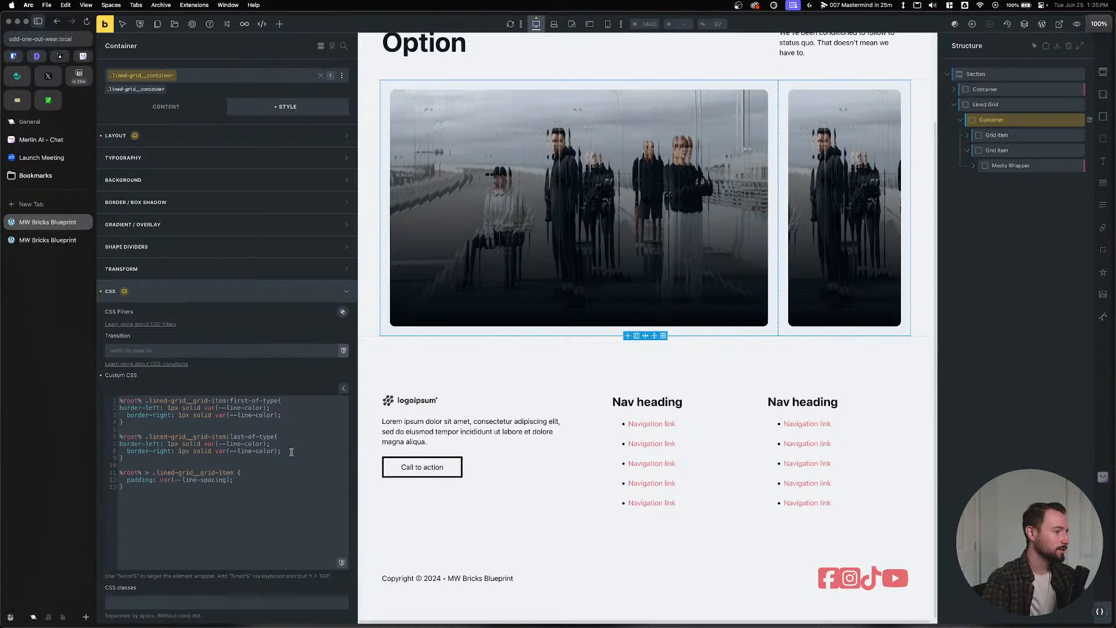
drag(301, 443, 118, 443)
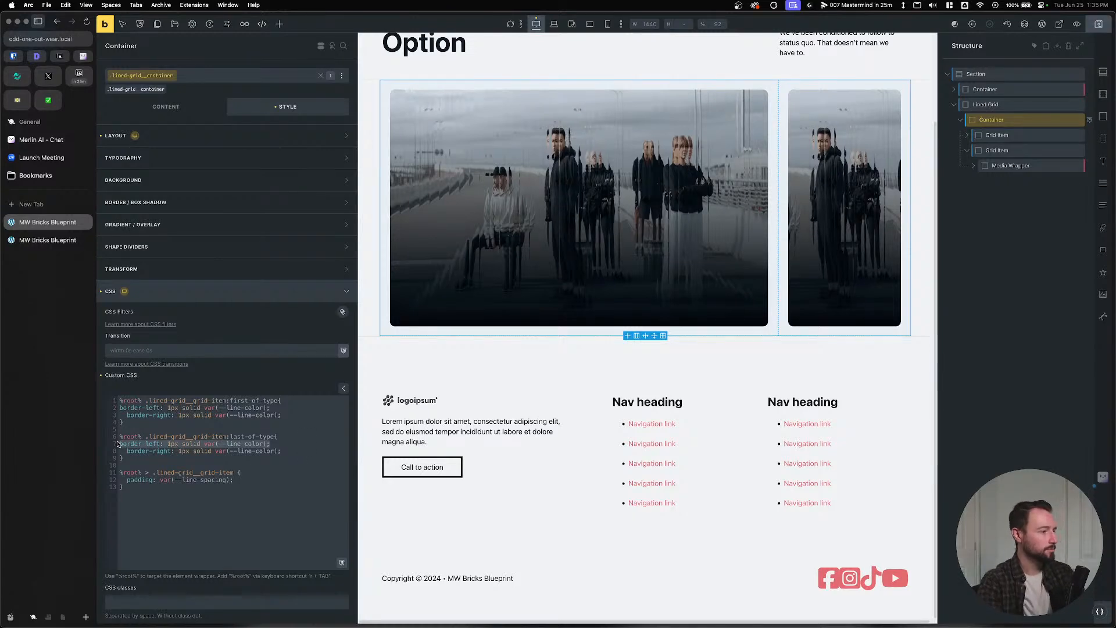
key(BackSpace)
key(BackSpace)
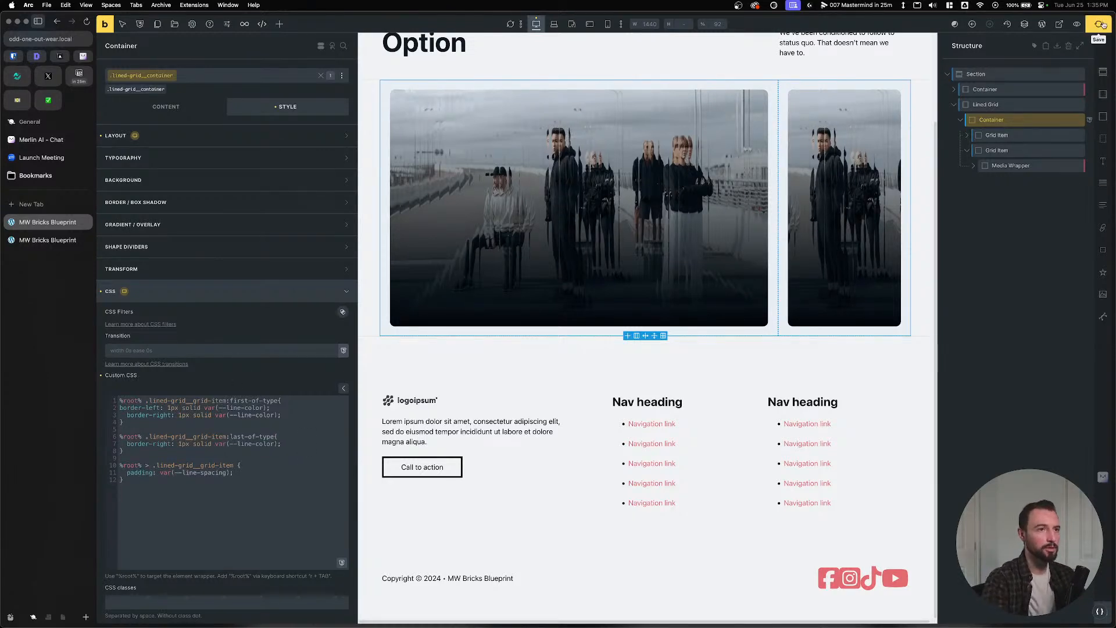
click(1098, 24)
Reload the live page to check the border fix, then bring up the Figma Odd One Out design.
click(47, 240)
key(super+r)
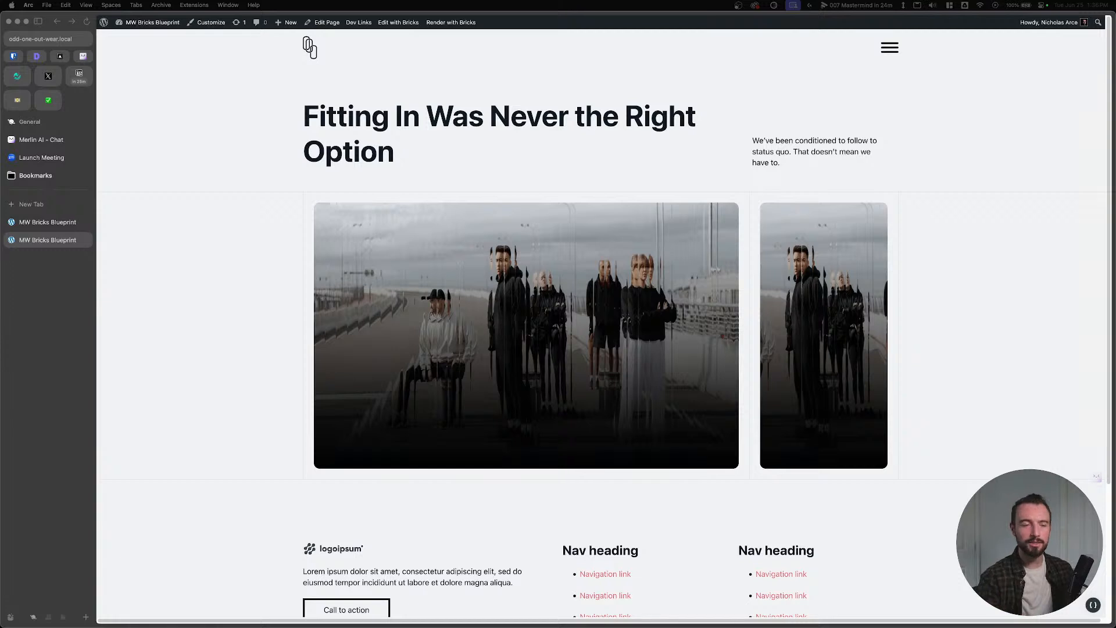
click(1096, 479)
click(1068, 468)
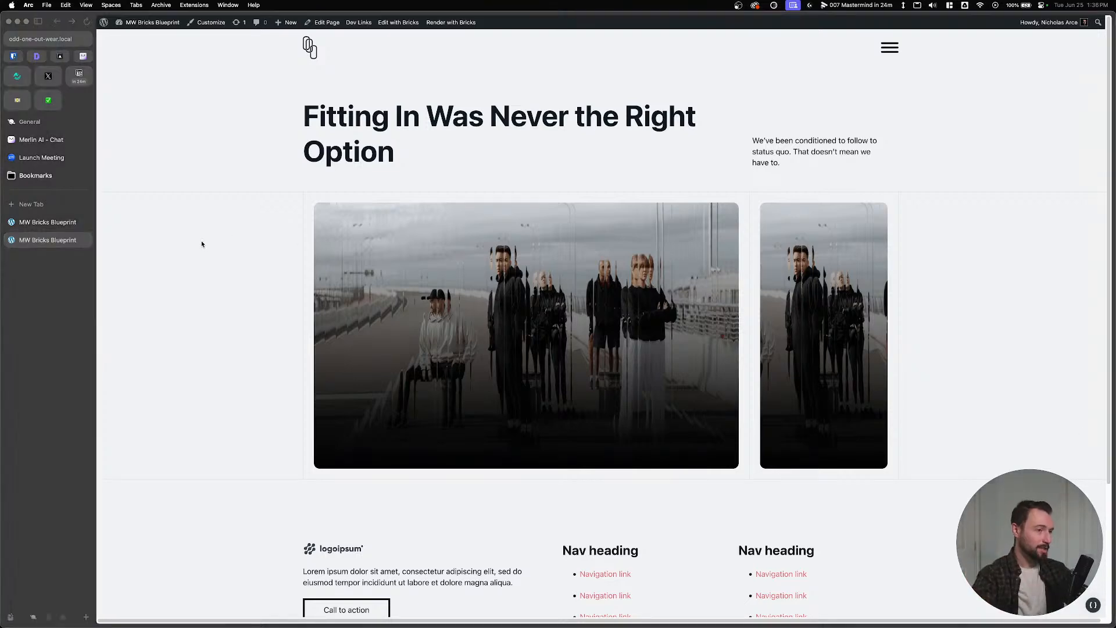
key(super+Tab)
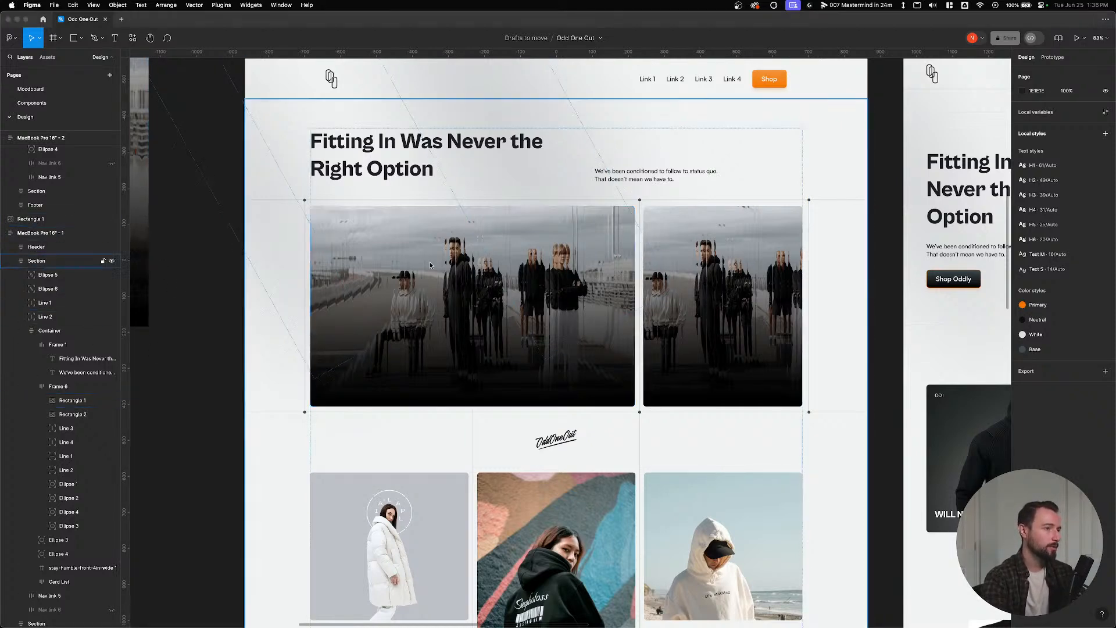
Preview the image grid on the live page, then return to the container's grid layout settings.
key(super+Tab)
click(32, 224)
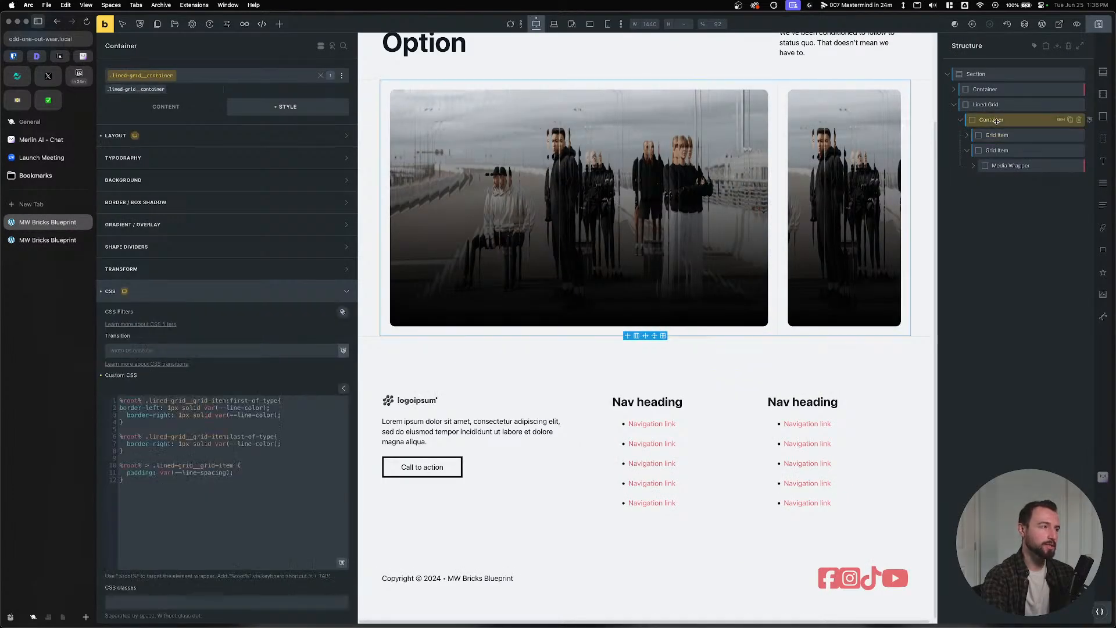
click(155, 104)
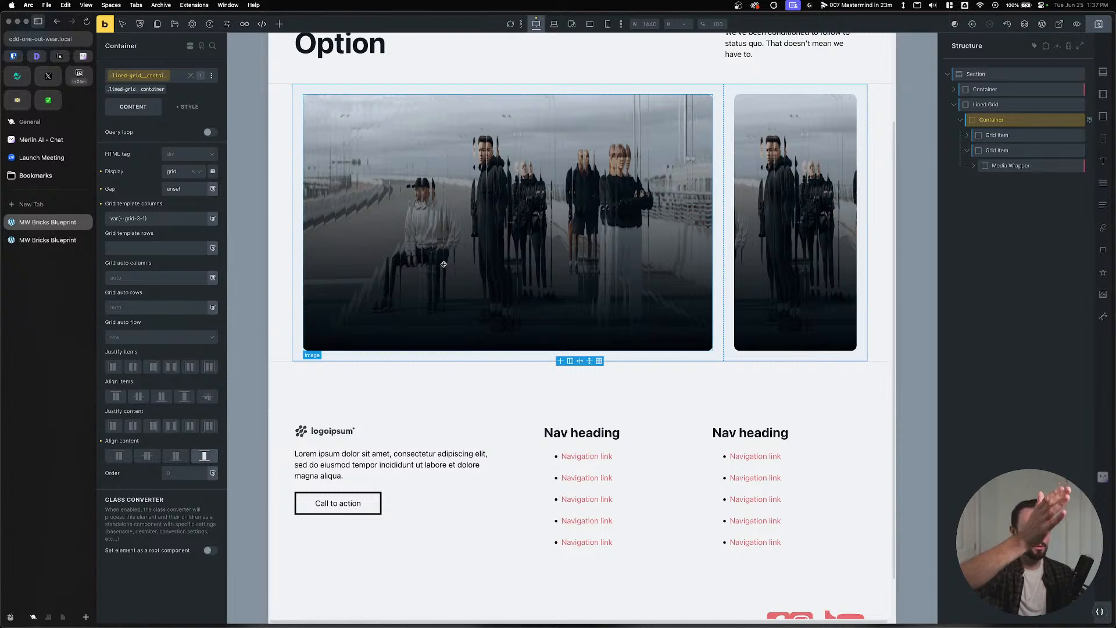
click(14, 239)
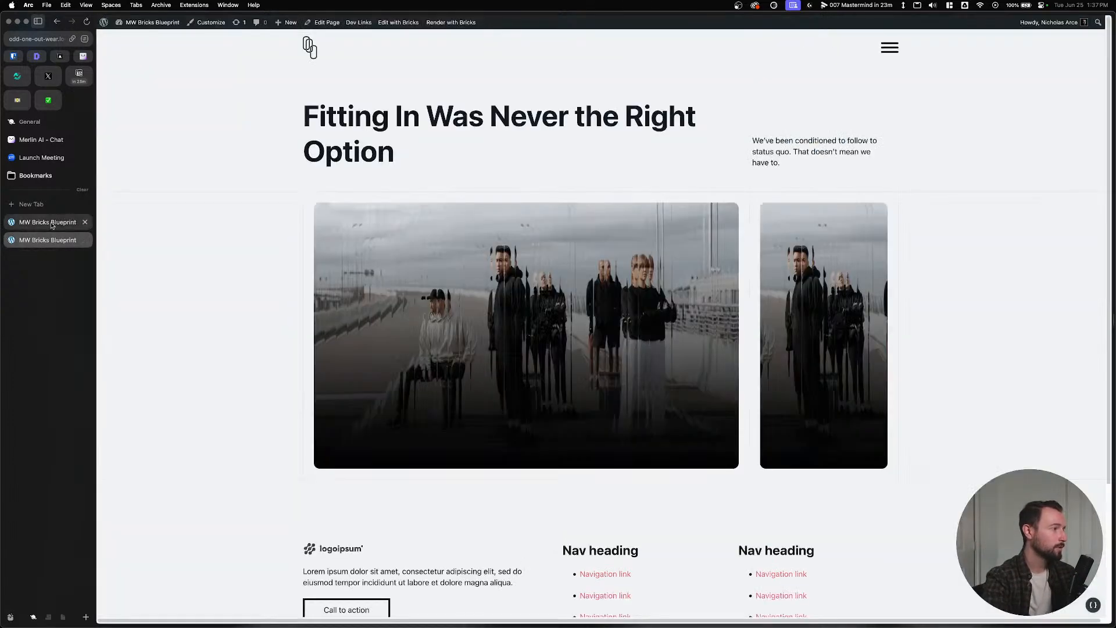
click(20, 222)
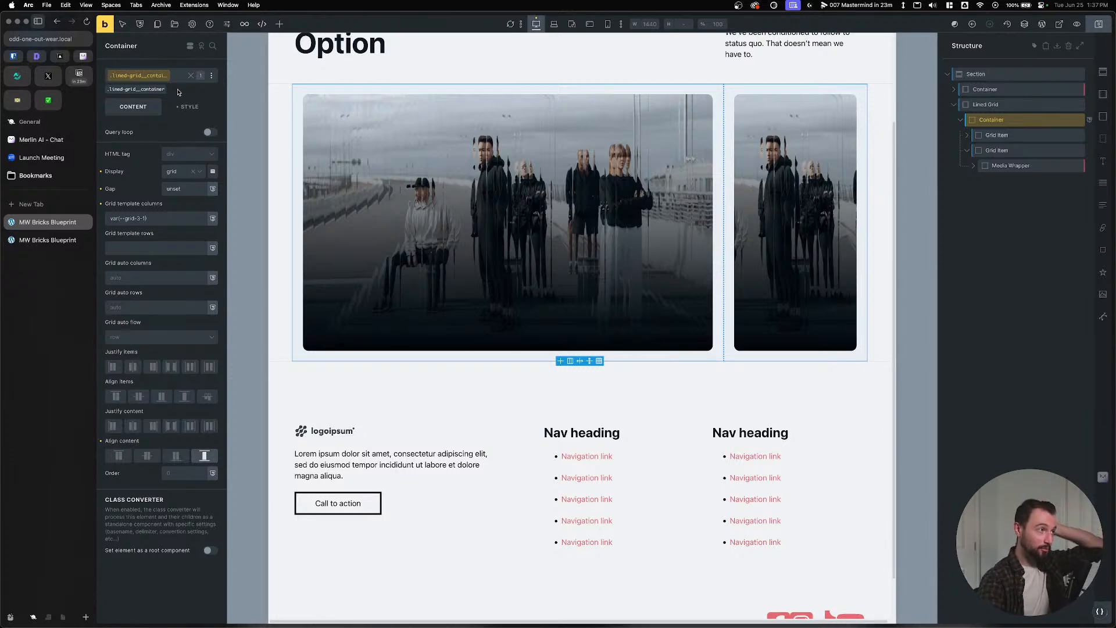
Add a %root%::before, %root%::after rule to the container's custom CSS.
click(184, 106)
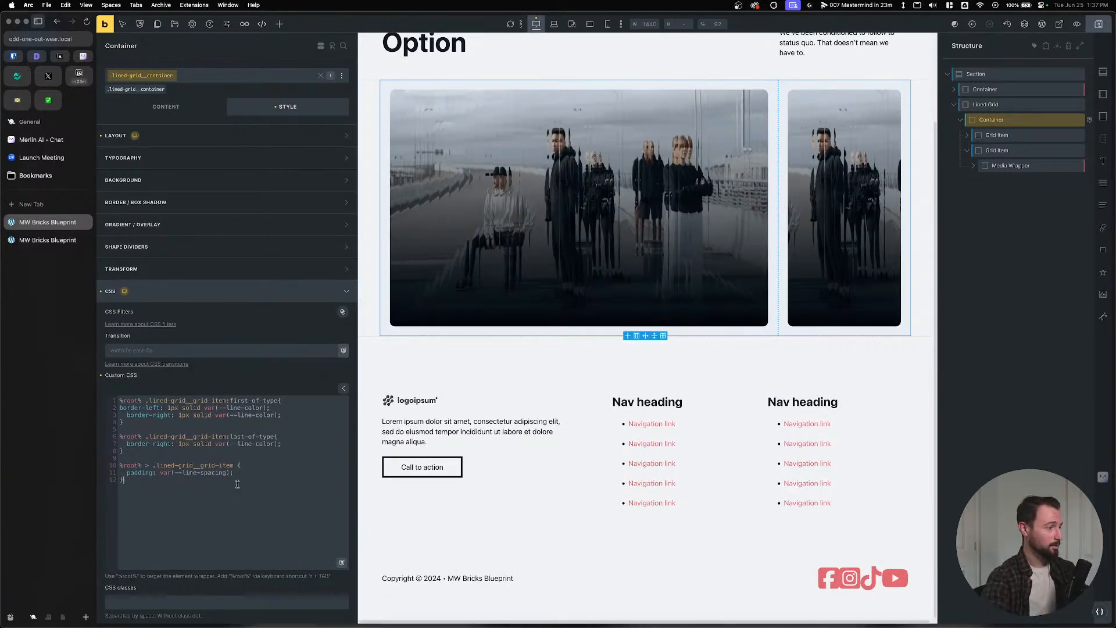
key(Return)
key(Return)
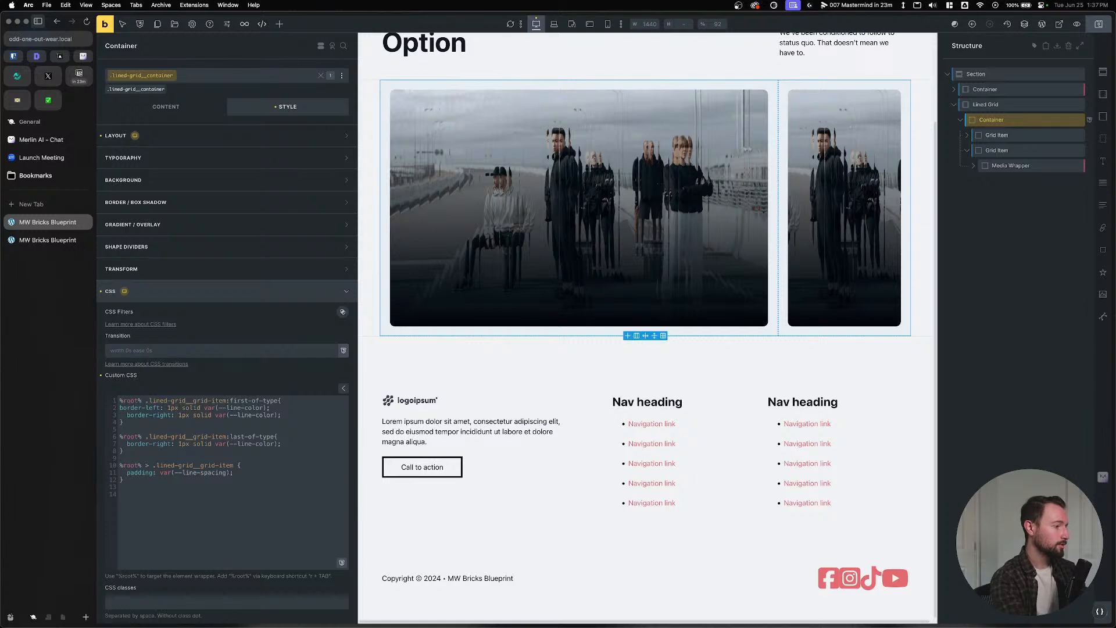
text(%root%::before)
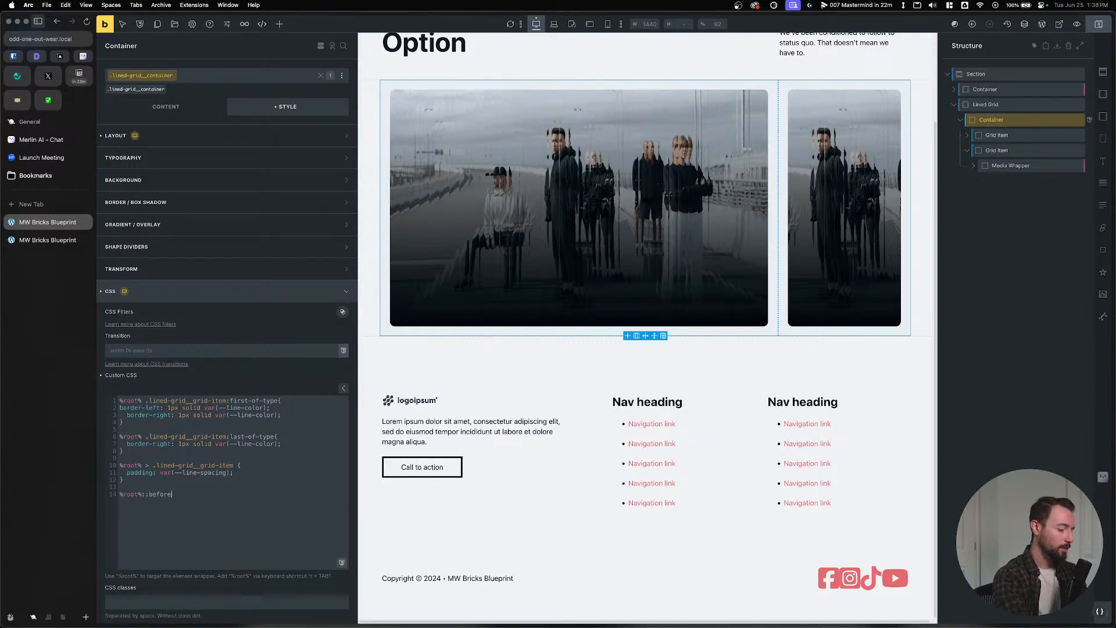
text(, %r)
key(Tab)
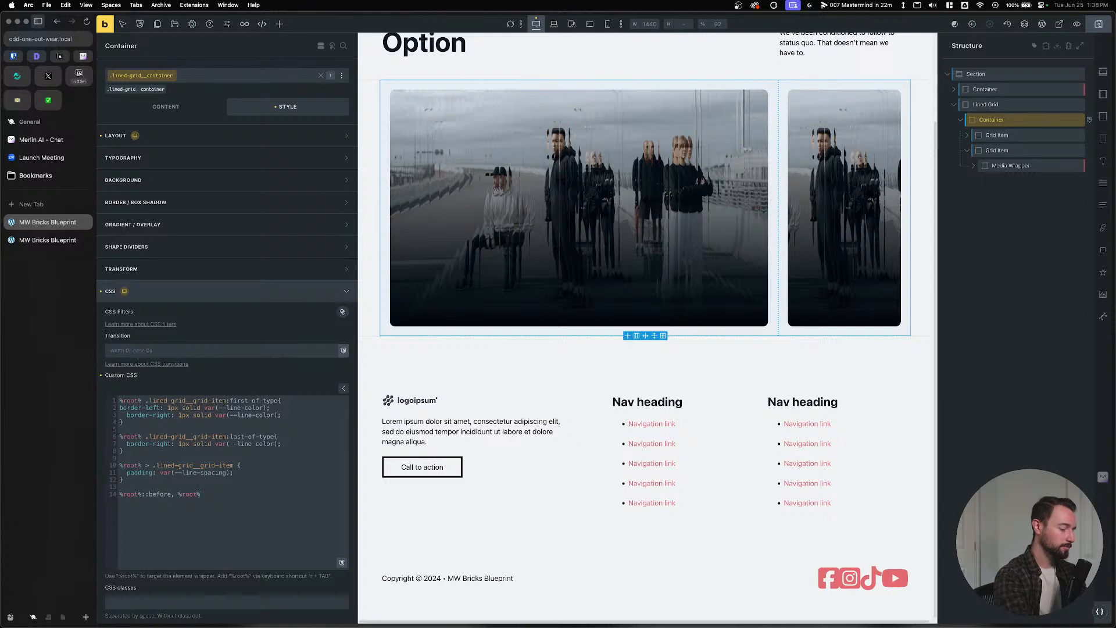
text(::afteer)
key(BackSpace)
key(BackSpace)
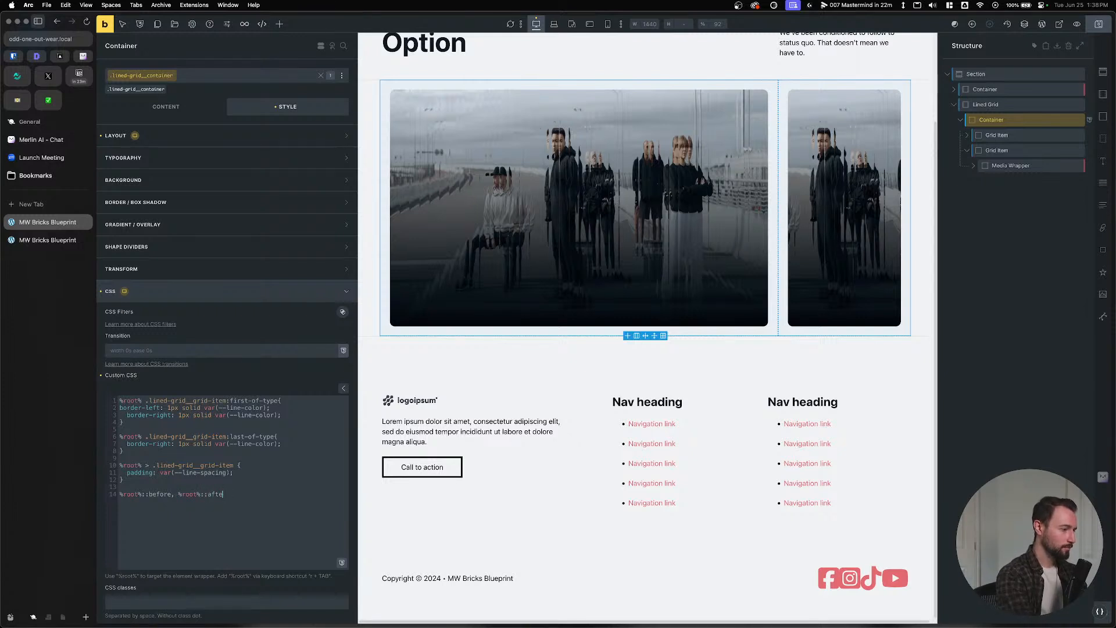
text(r {)
key(Return)
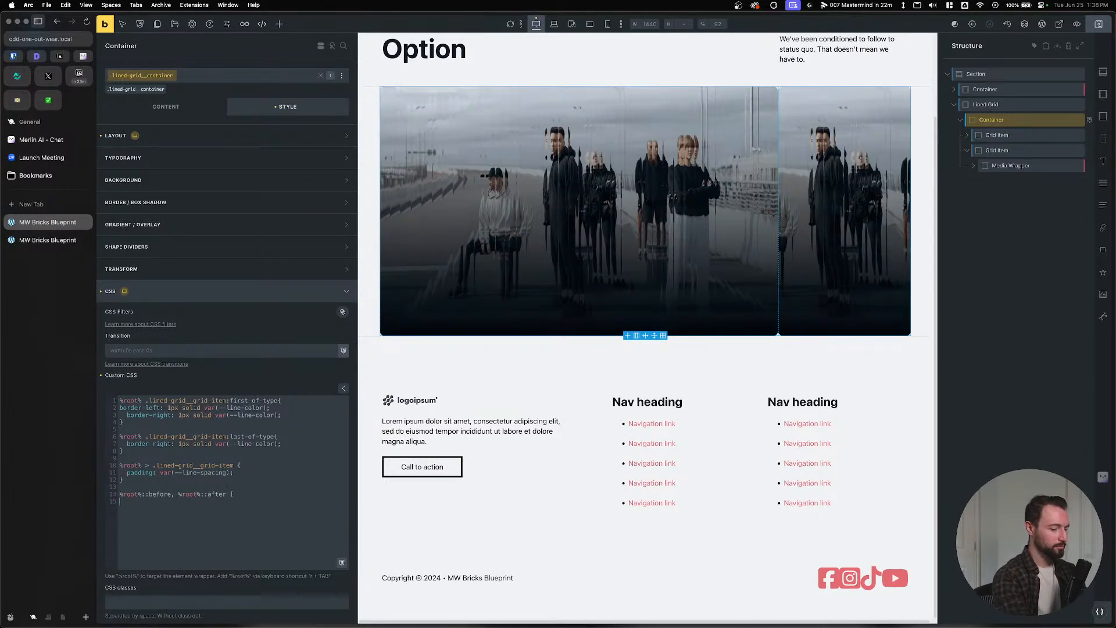
text(})
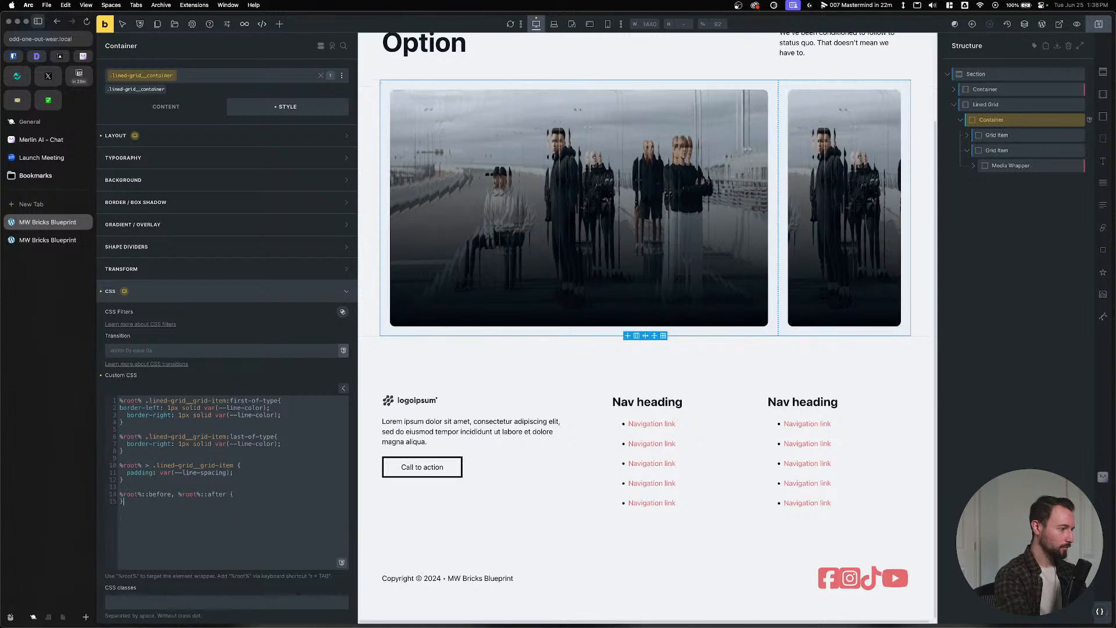
Give the pseudo-elements content: '', height 10px and width 10px, and save.
key(Return)
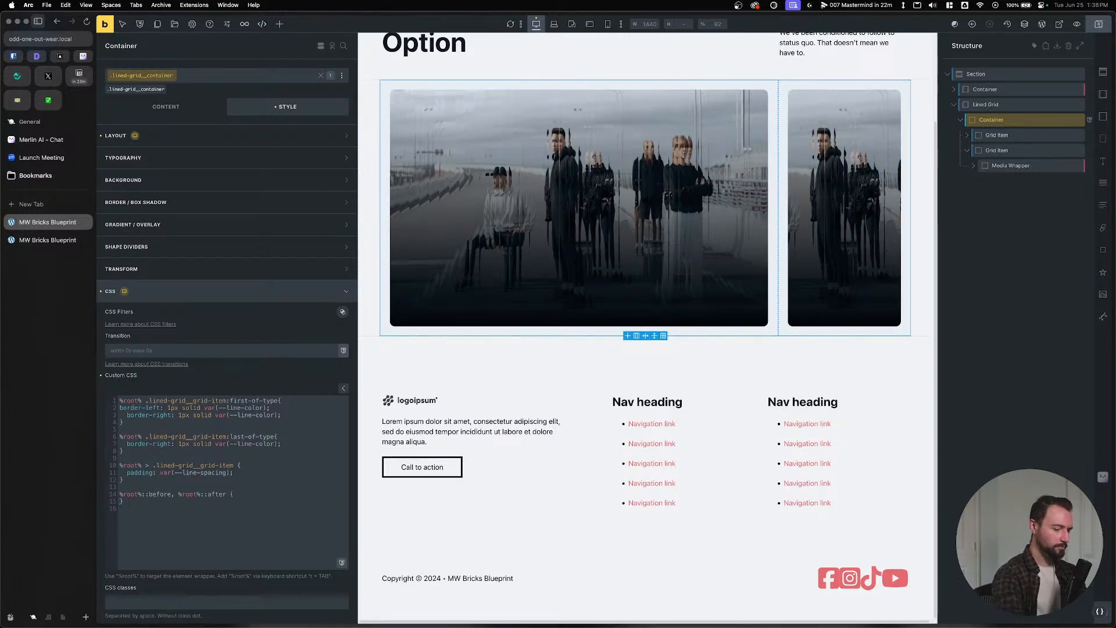
key(Return)
key(Return)
text(content)
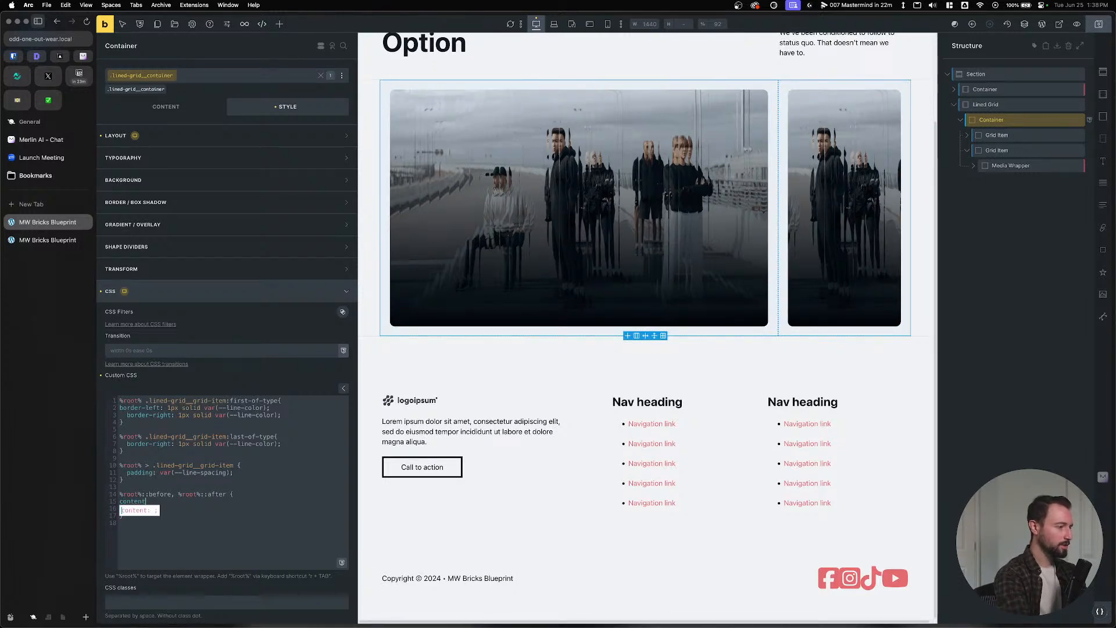
text(:)
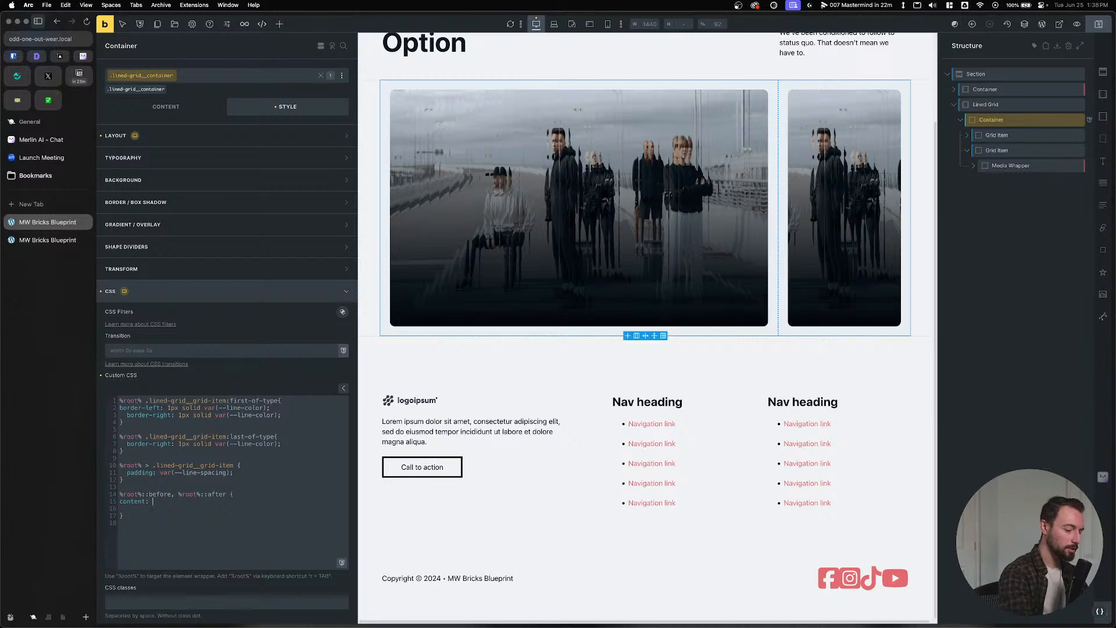
text( '';)
key(Return)
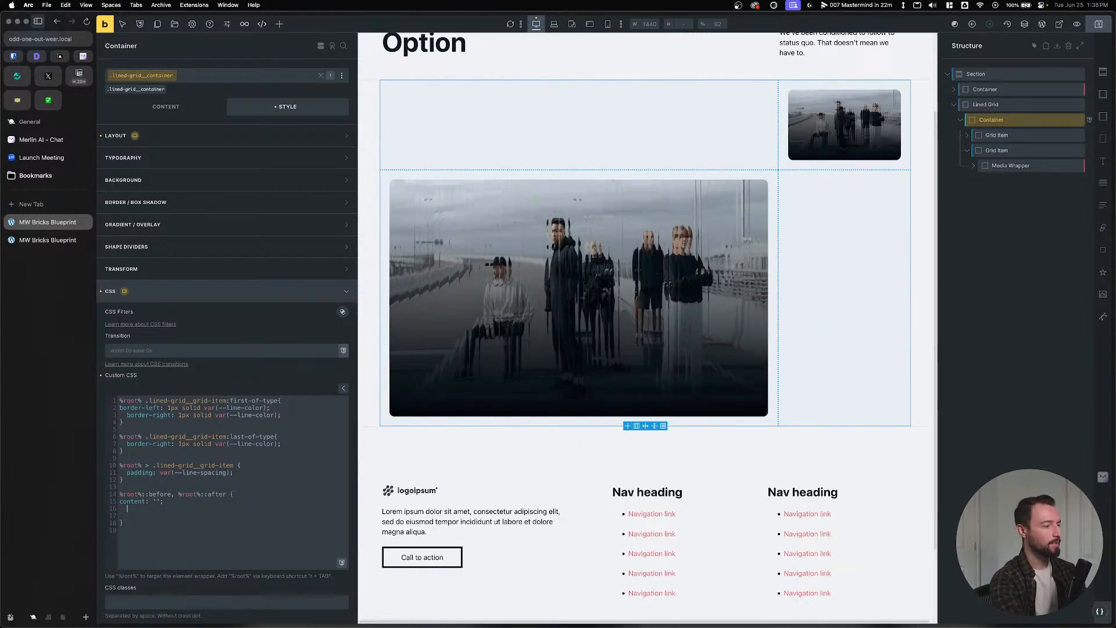
text(height:1)
key(BackSpace)
key(BackSpace)
key(BackSpace)
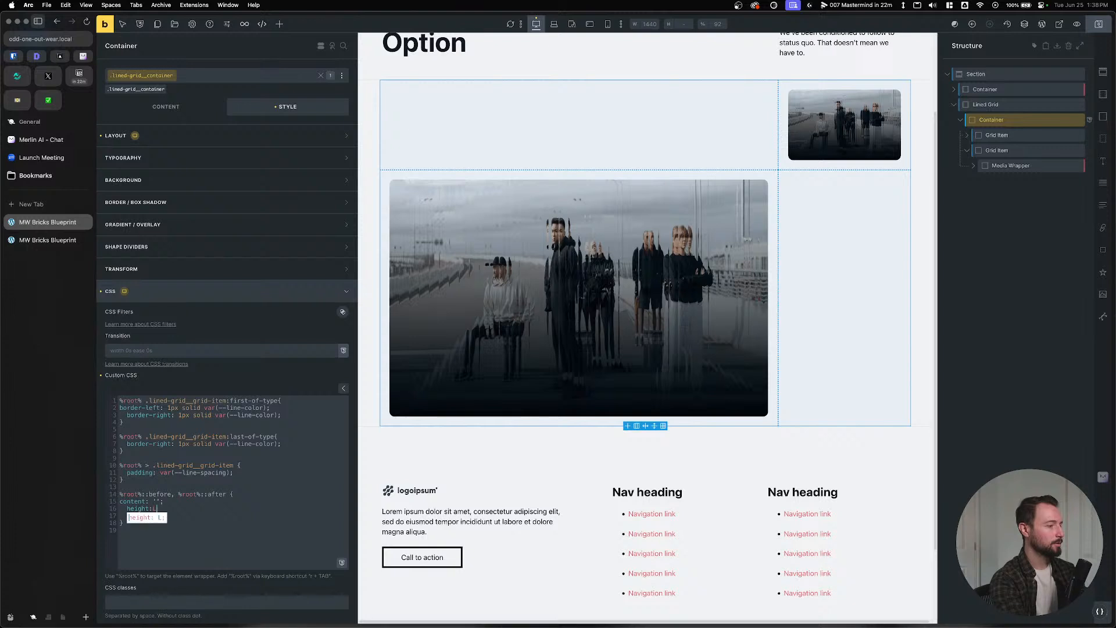
text(: 10p)
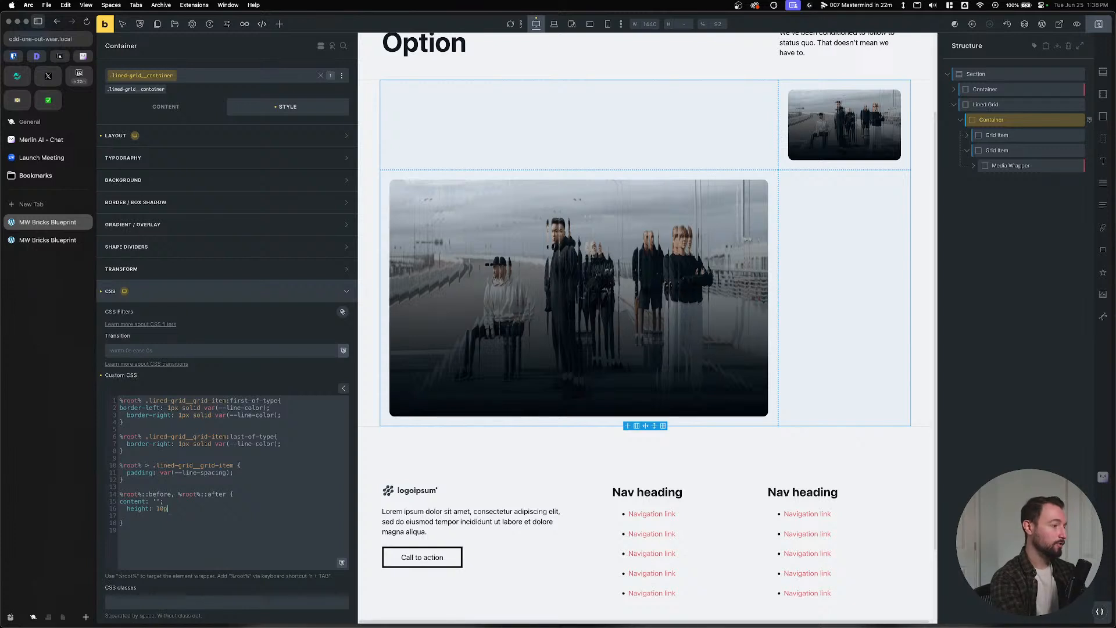
text(x;   width: 10px;)
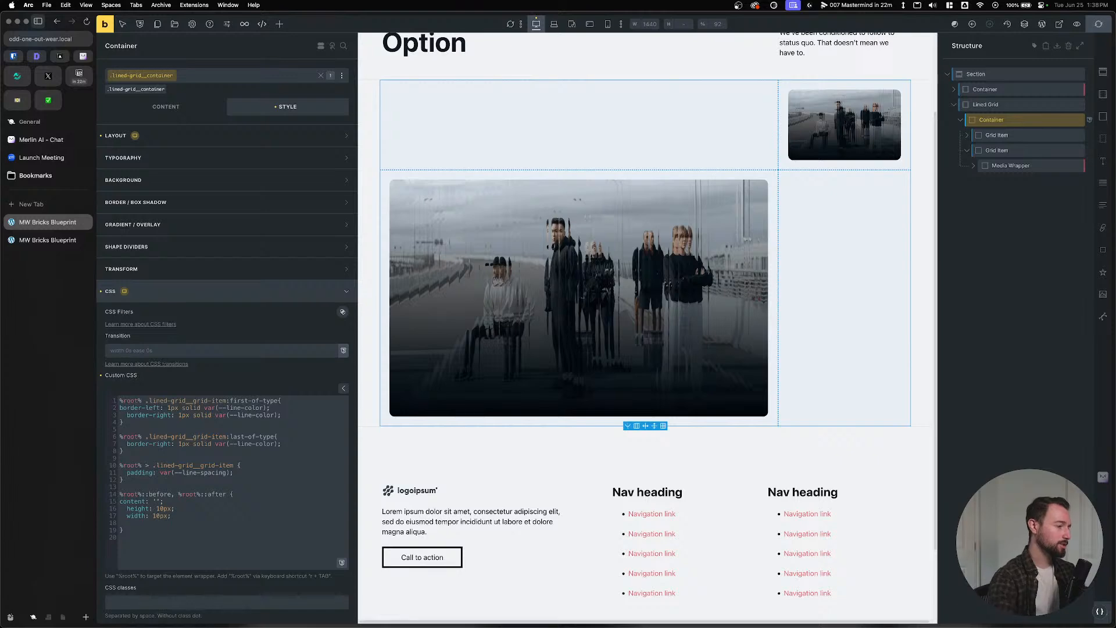
key(super+s)
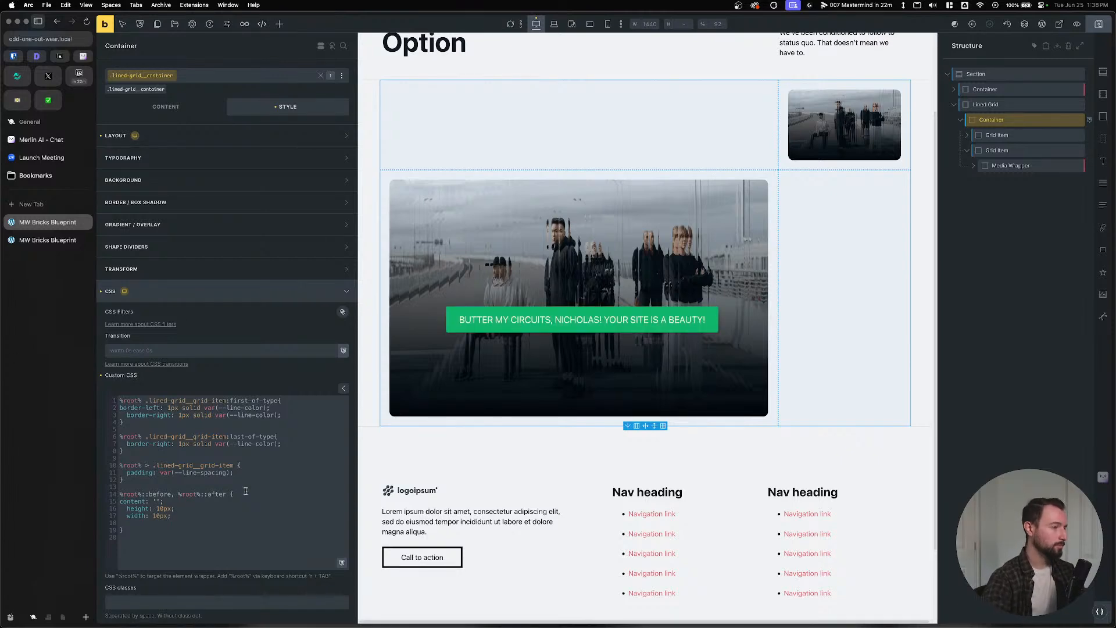
Check the corner circle in the Figma design, then open the Lined Grid's custom CSS.
key(super+Tab)
click(305, 201)
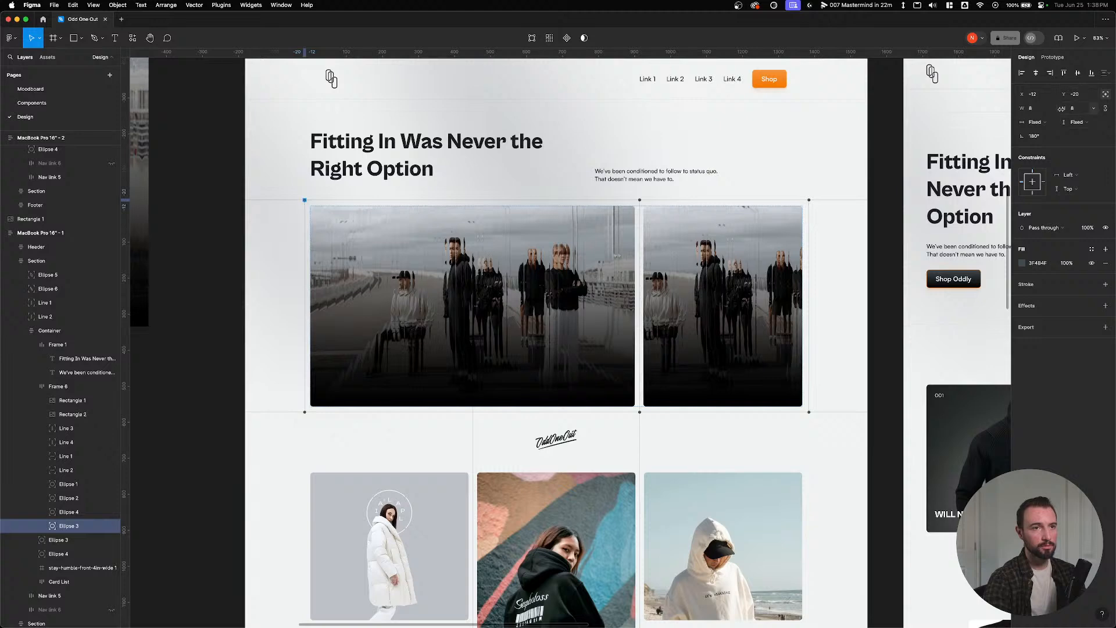
key(super+Tab)
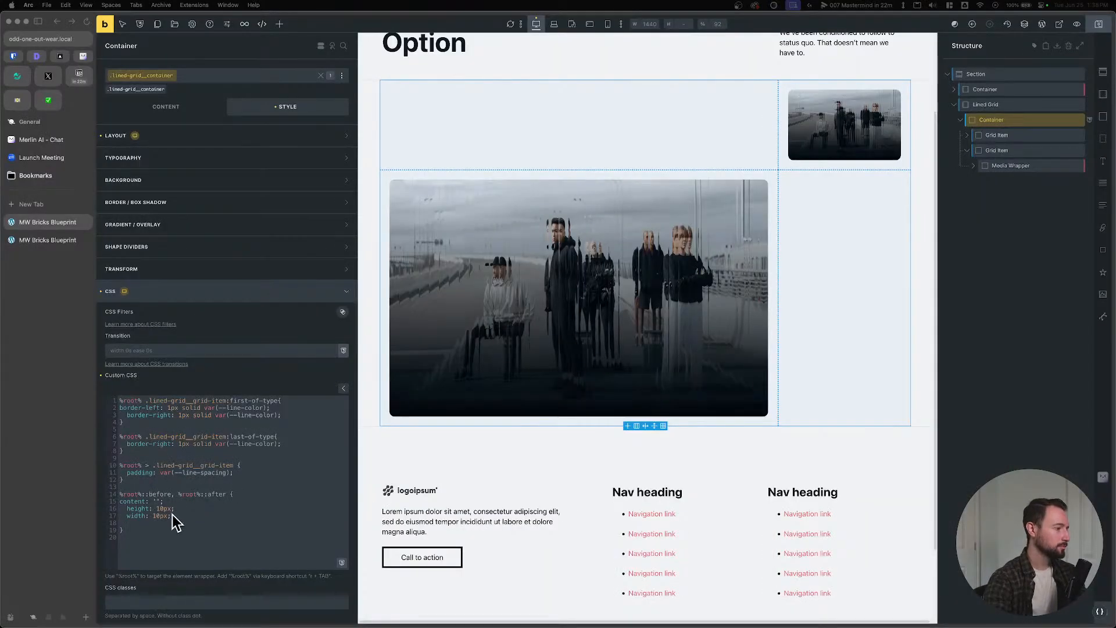
click(993, 105)
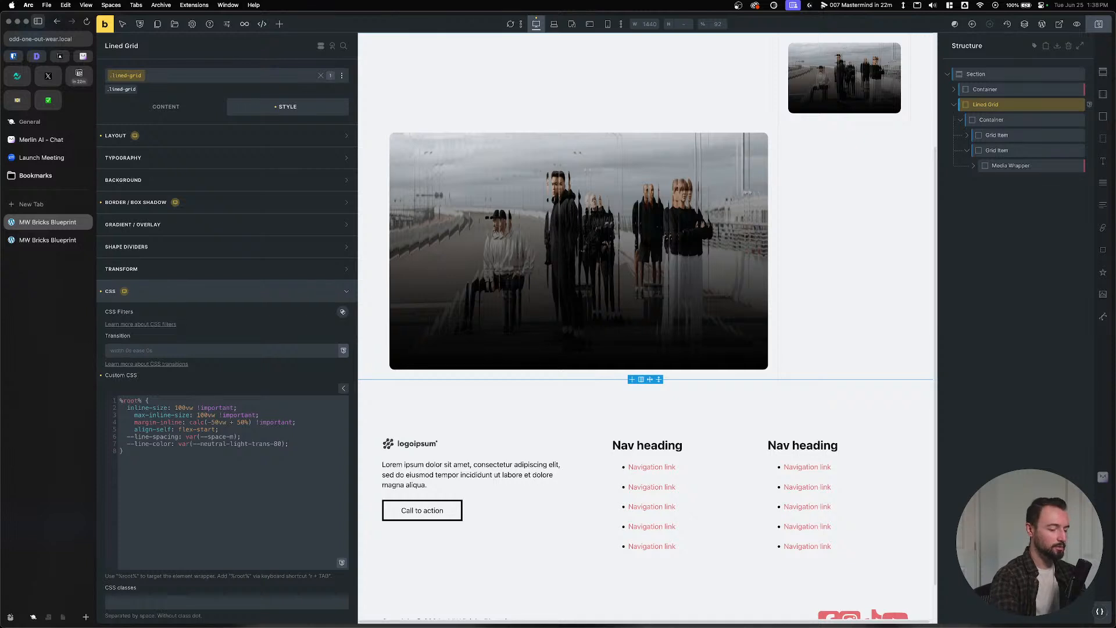
Add '--circle-size: 8px;' to the Lined Grid's custom CSS and copy the variable name.
key(Return)
text(--c)
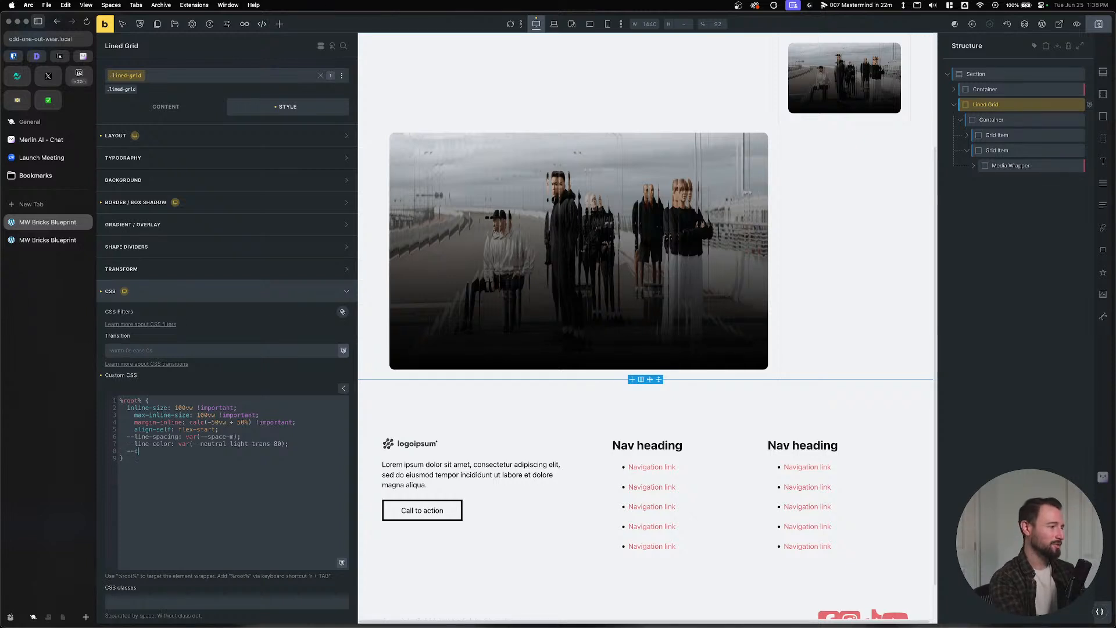
text(ircle)
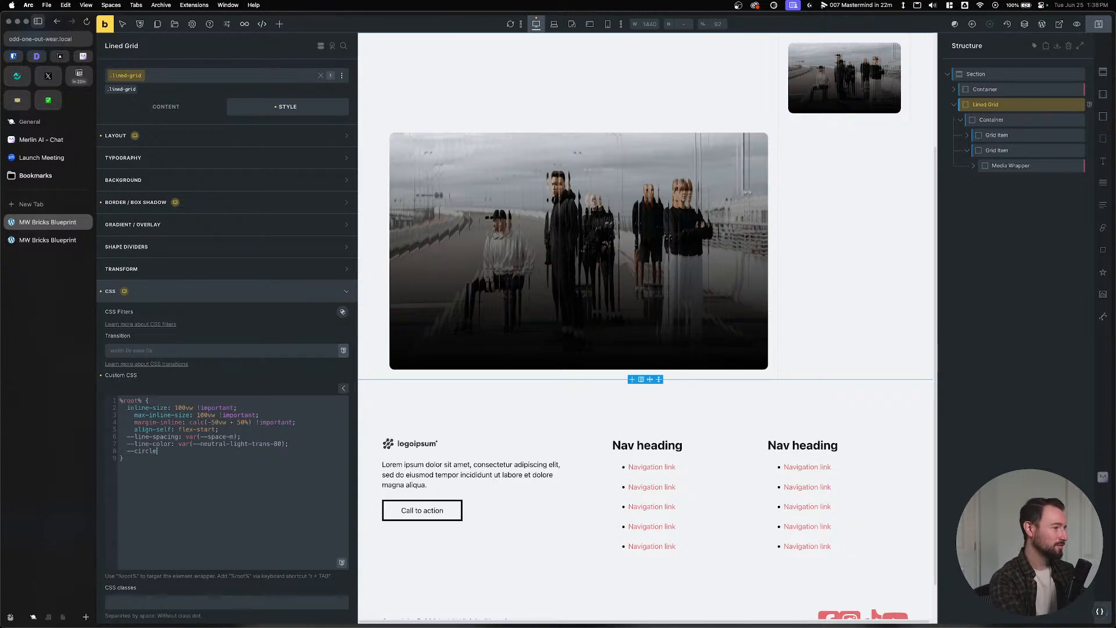
text(-size)
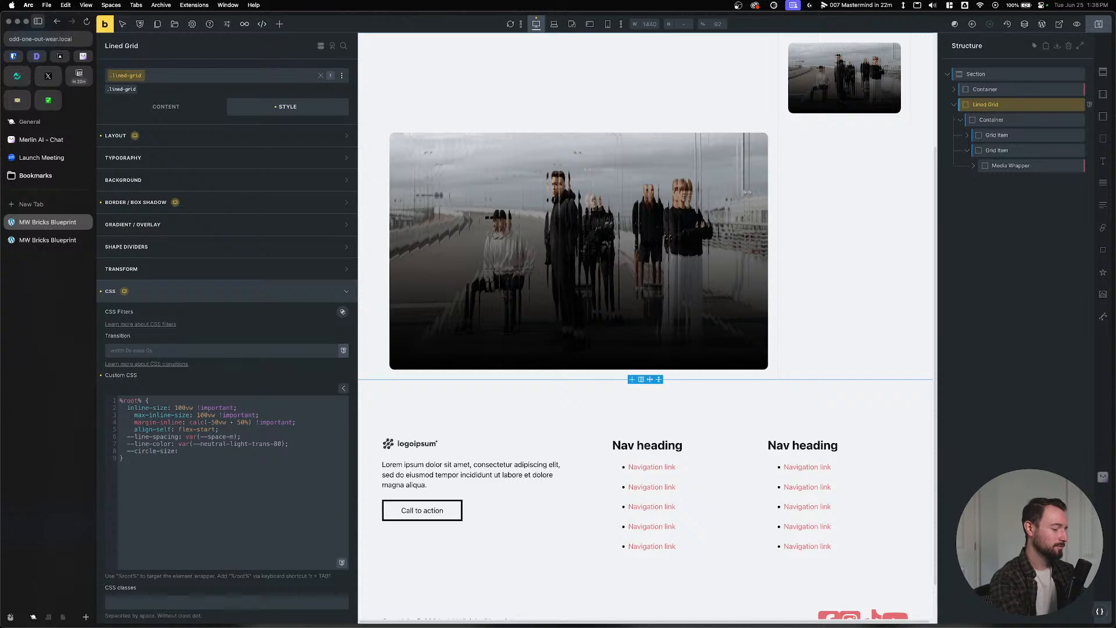
text(: 8px;)
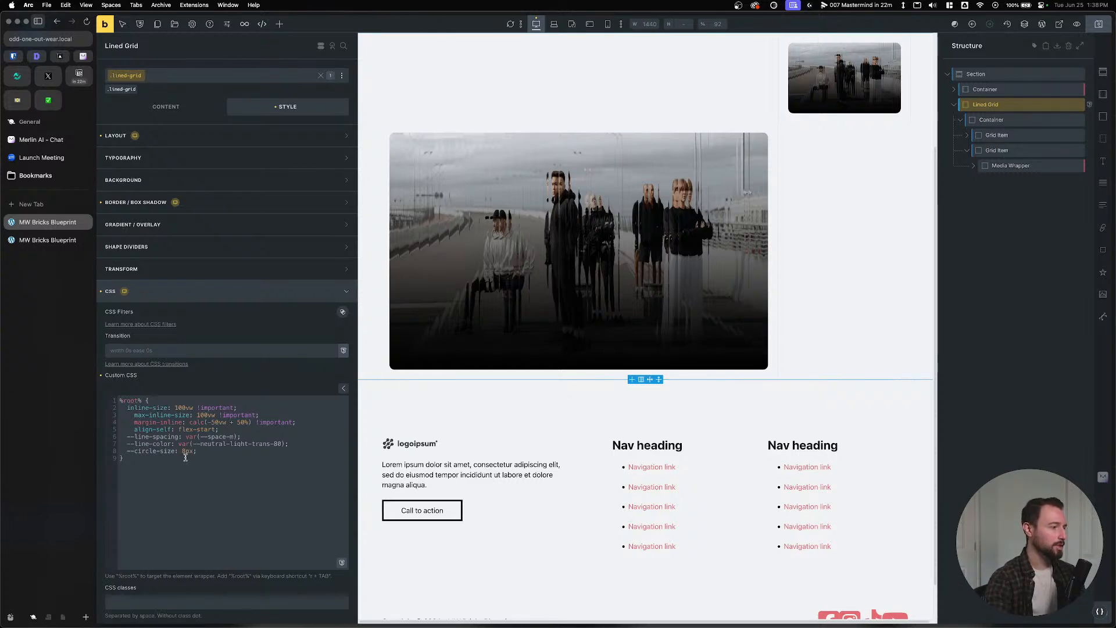
drag(176, 453, 123, 451)
key(super+c)
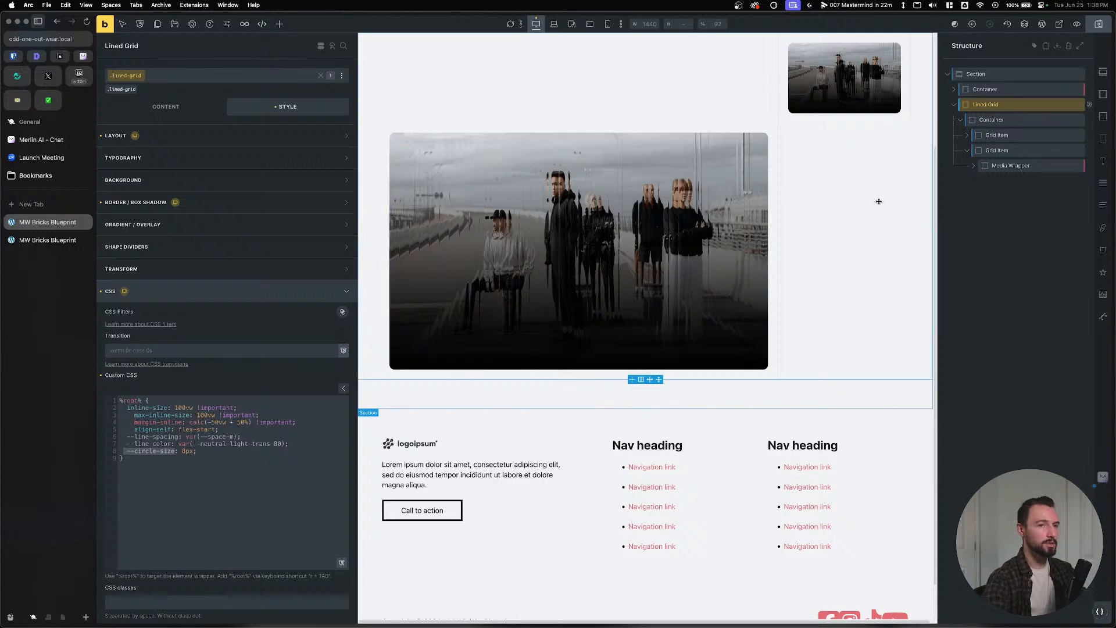
click(991, 120)
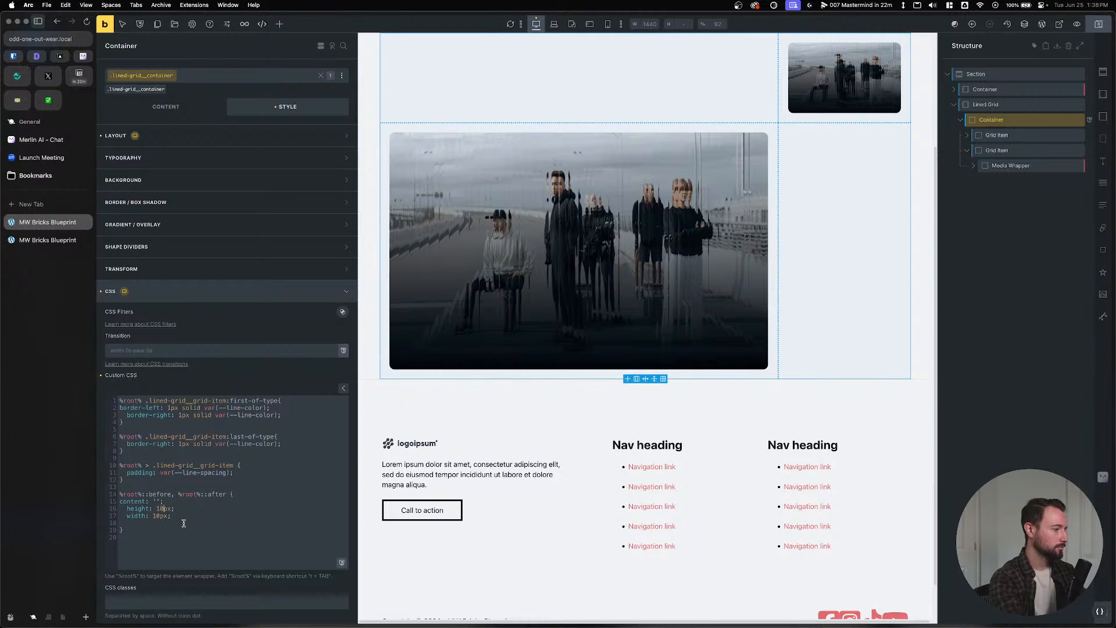
Set the circle rule's height and width to var(--circle-size).
drag(171, 510, 156, 509)
key(super+v)
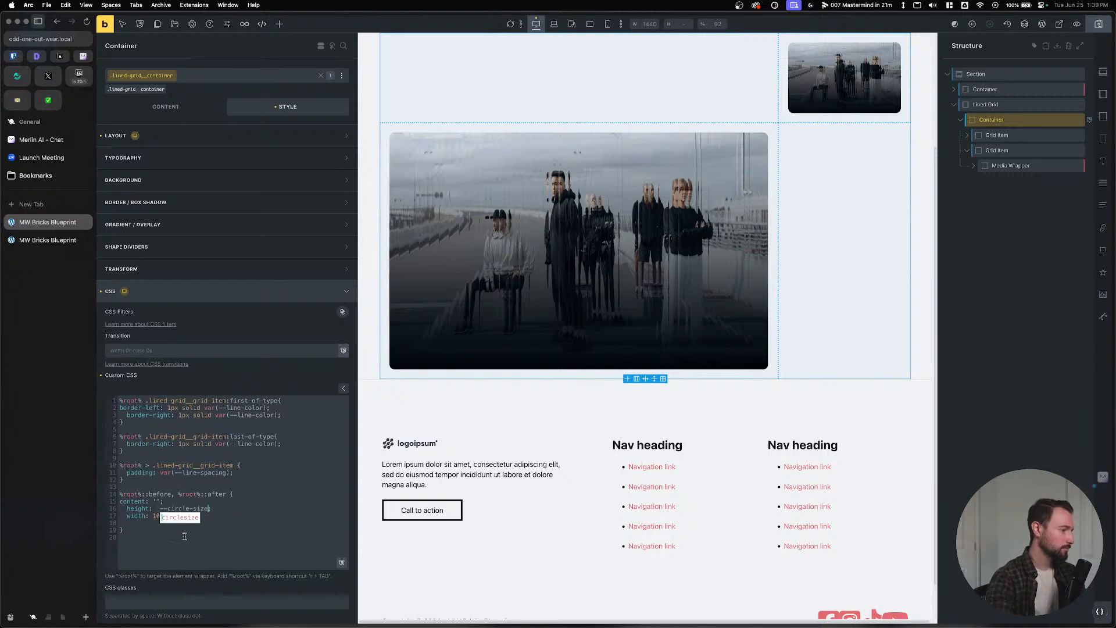
text(;)
key(Return)
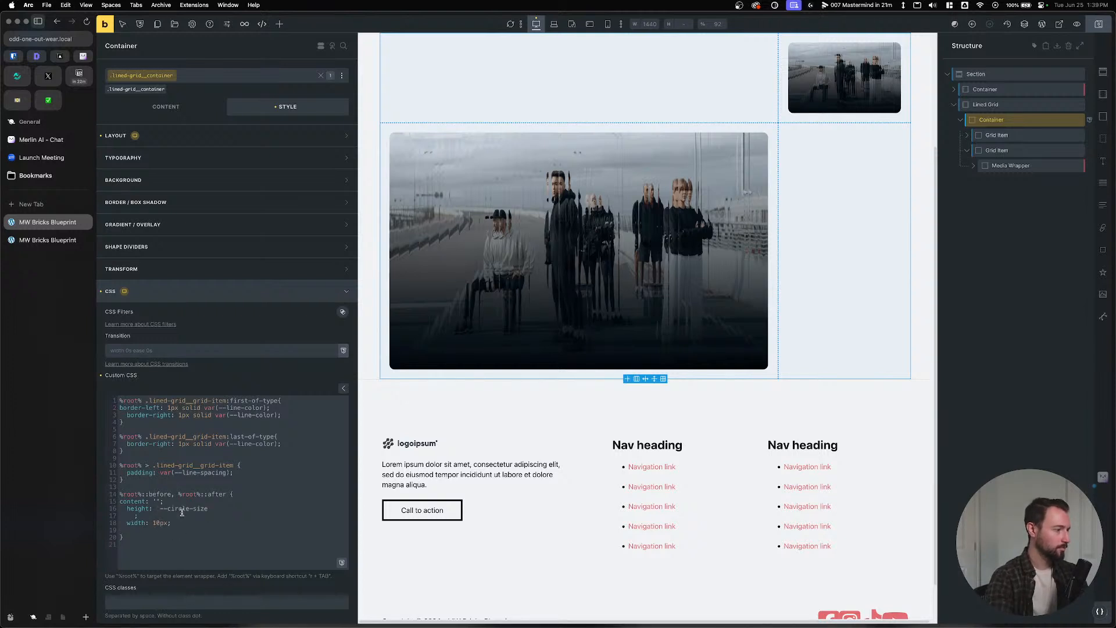
key(BackSpace)
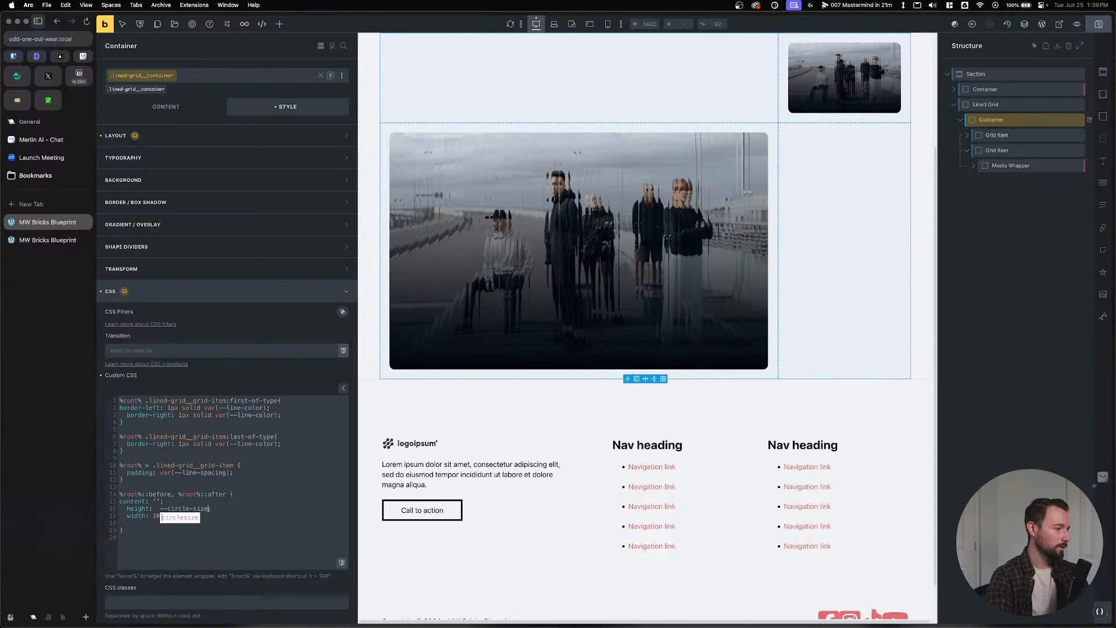
key(BackSpace)
key(BackSpace)
key(BackSpace)
key(BackSpace)
key(BackSpace)
key(BackSpace)
key(BackSpace)
key(BackSpace)
key(BackSpace)
key(BackSpace)
key(BackSpace)
key(BackSpace)
key(BackSpace)
key(BackSpace)
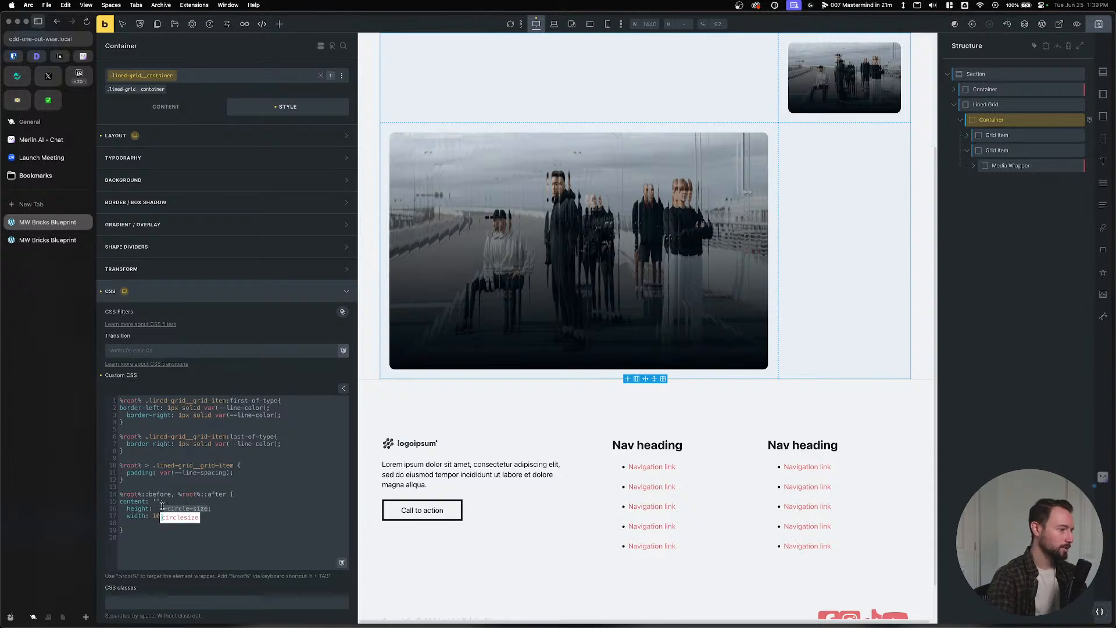
text(var)
text(-circle-size)
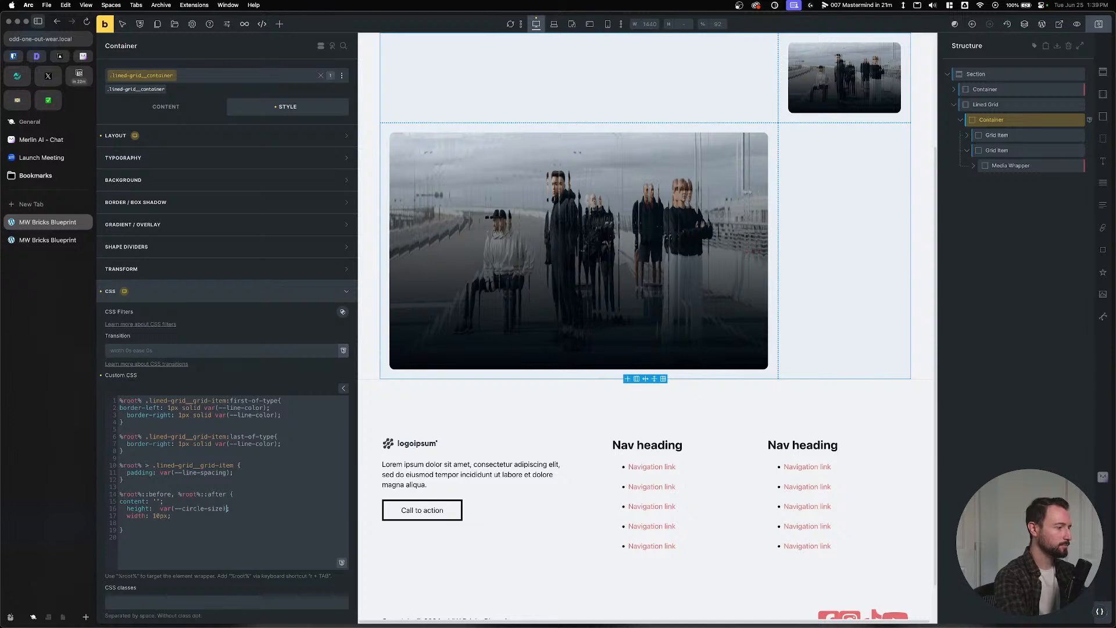
text();)
drag(226, 508, 153, 515)
text(var(--circle-size))
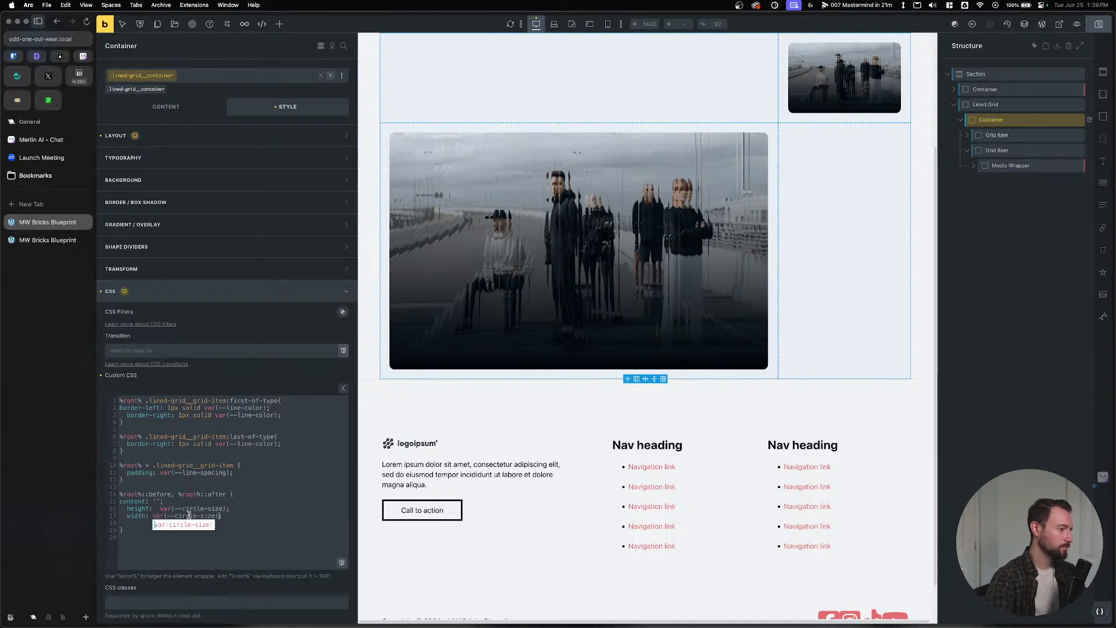
click(239, 515)
key(Return)
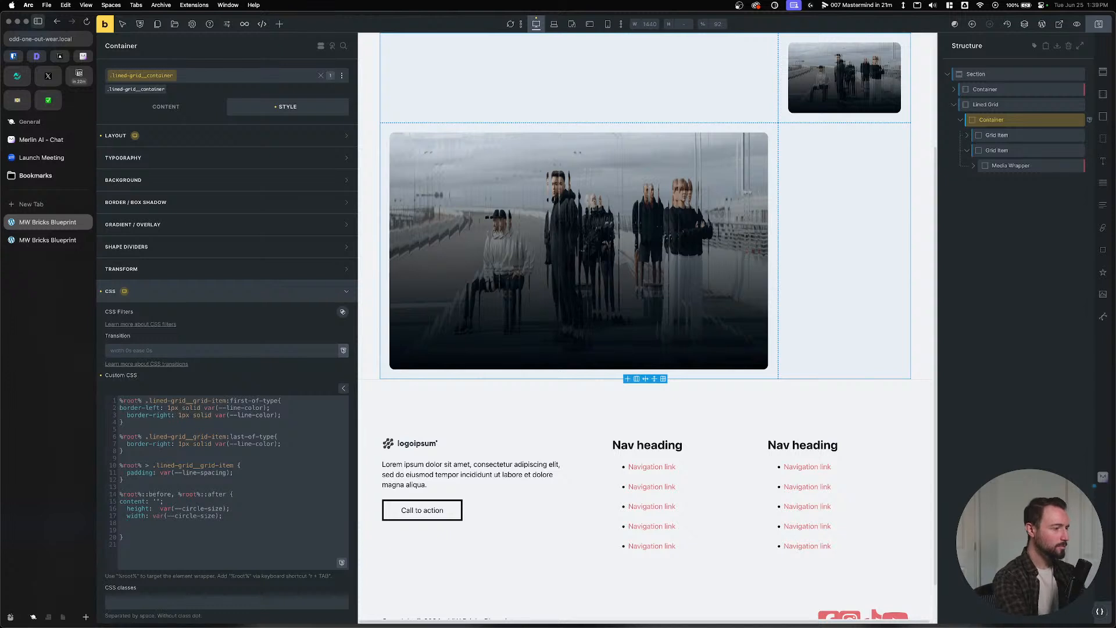
Add background-color: var(--neutral) and border-radius: 100vmax to the circle rule.
text(backgrou)
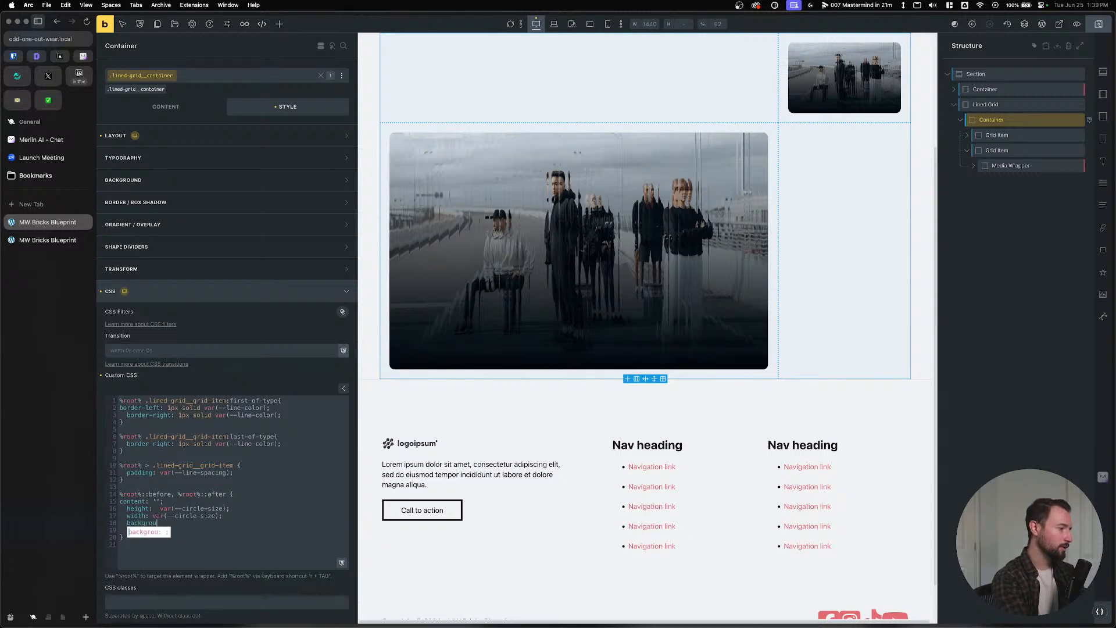
text(nd-color: va)
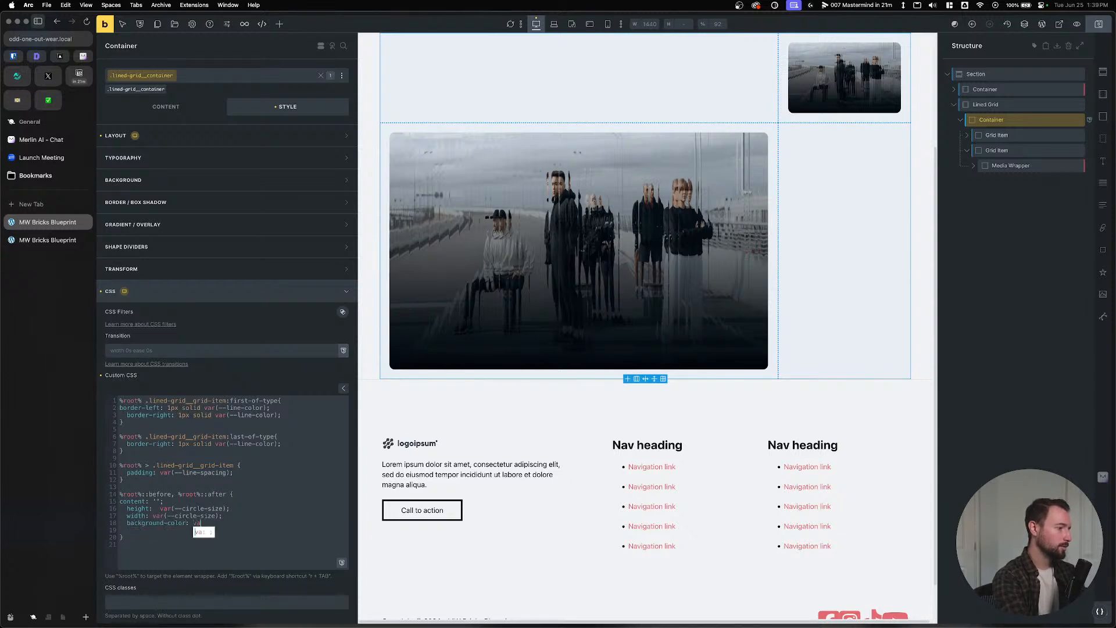
text(r(--neutral);)
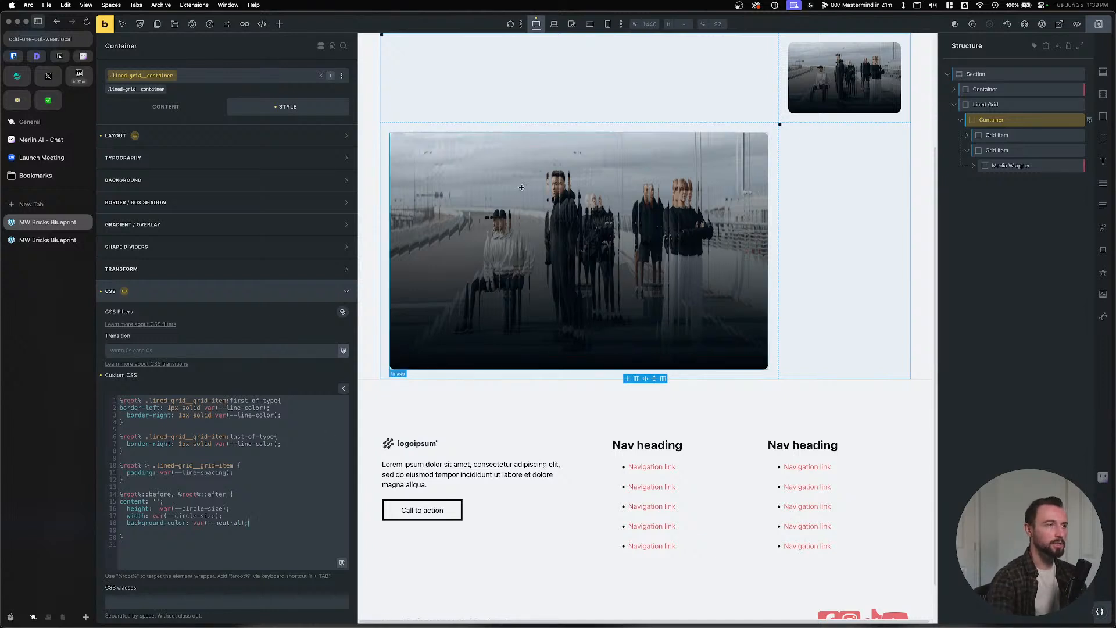
scroll(507, 205, up, 2)
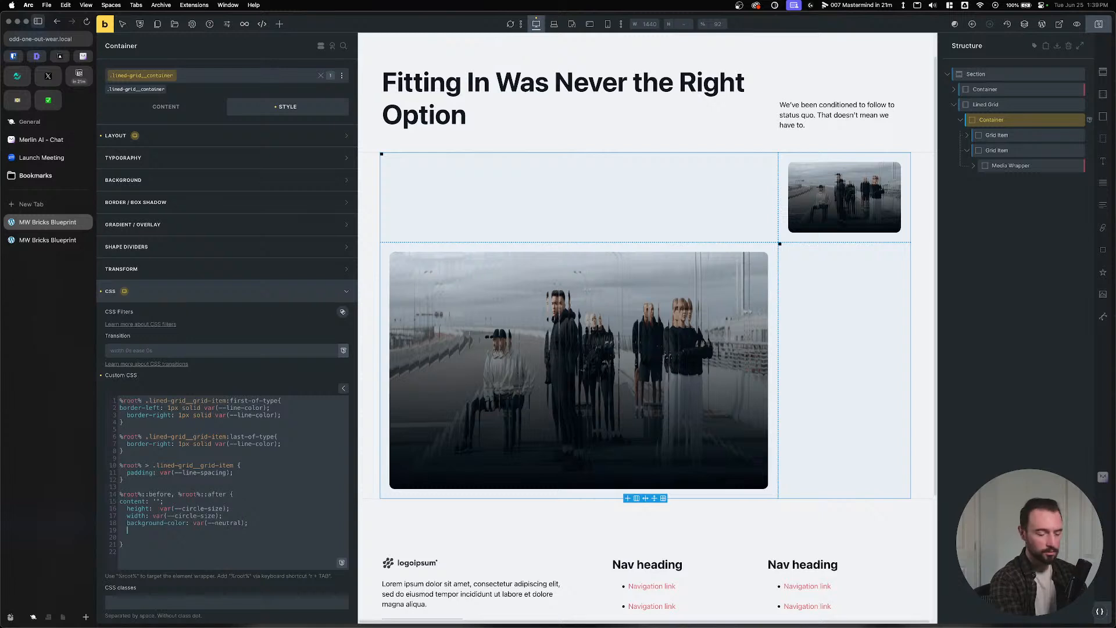
text(border-ra)
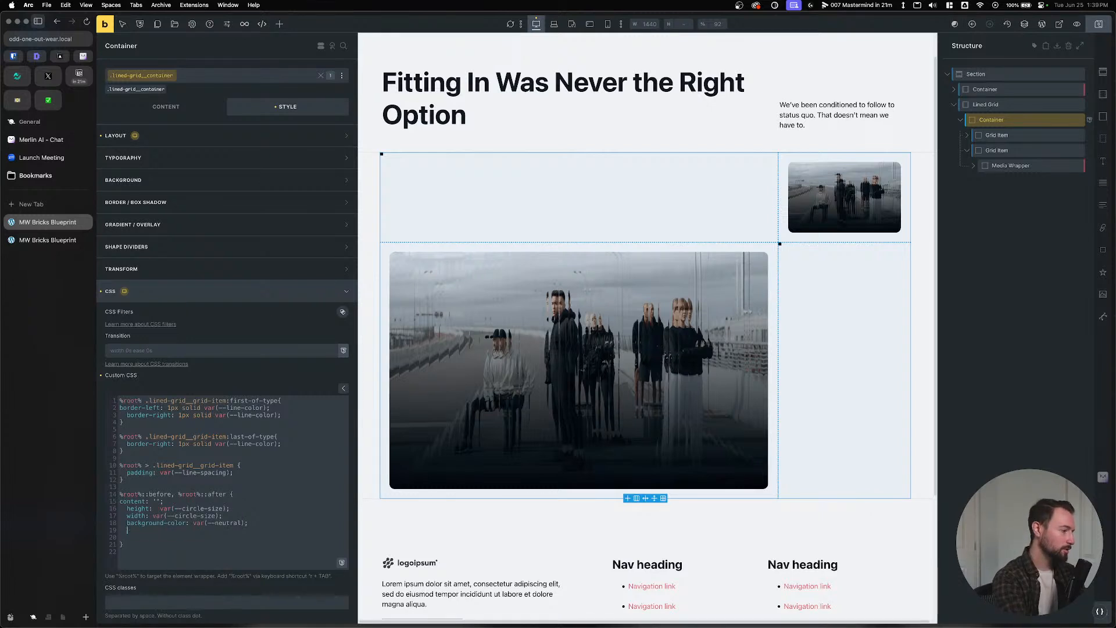
text(dius: )
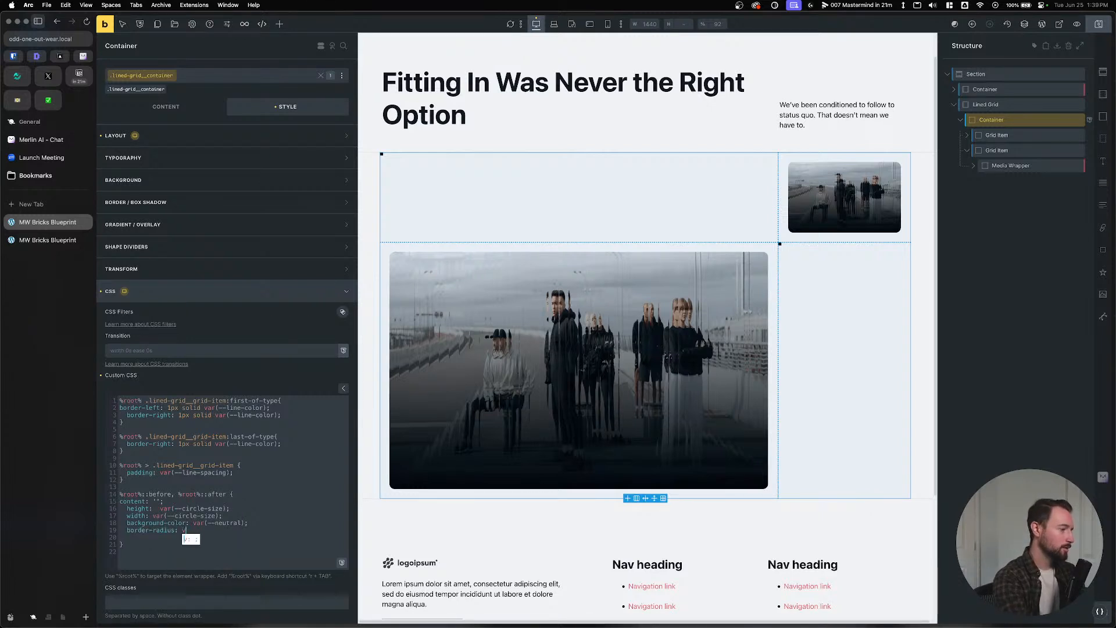
text(100vmax;)
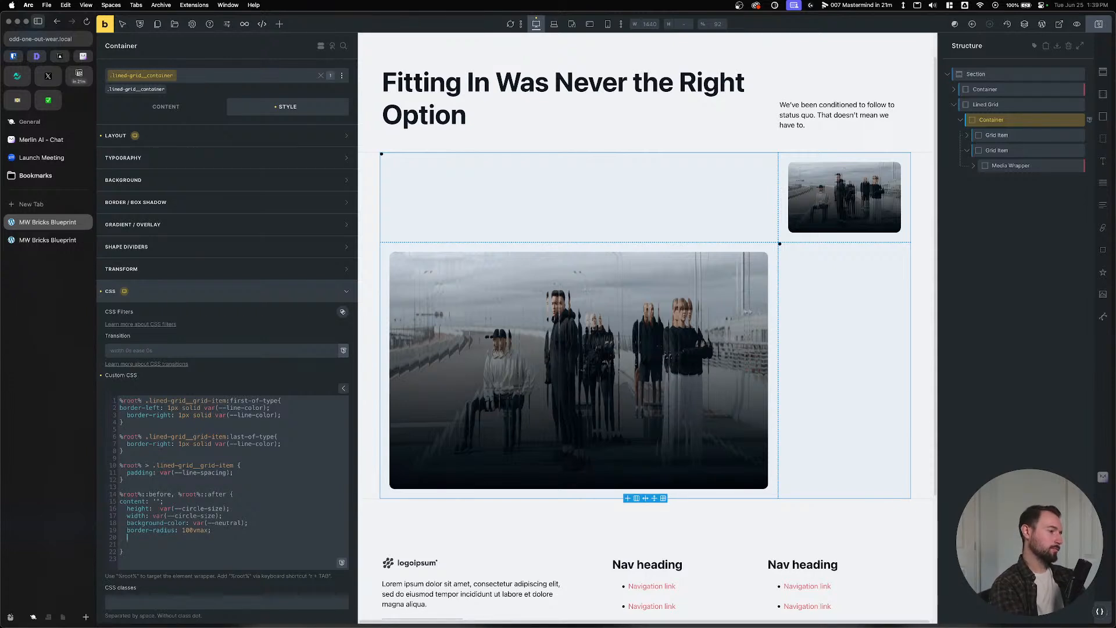
key(BackSpace)
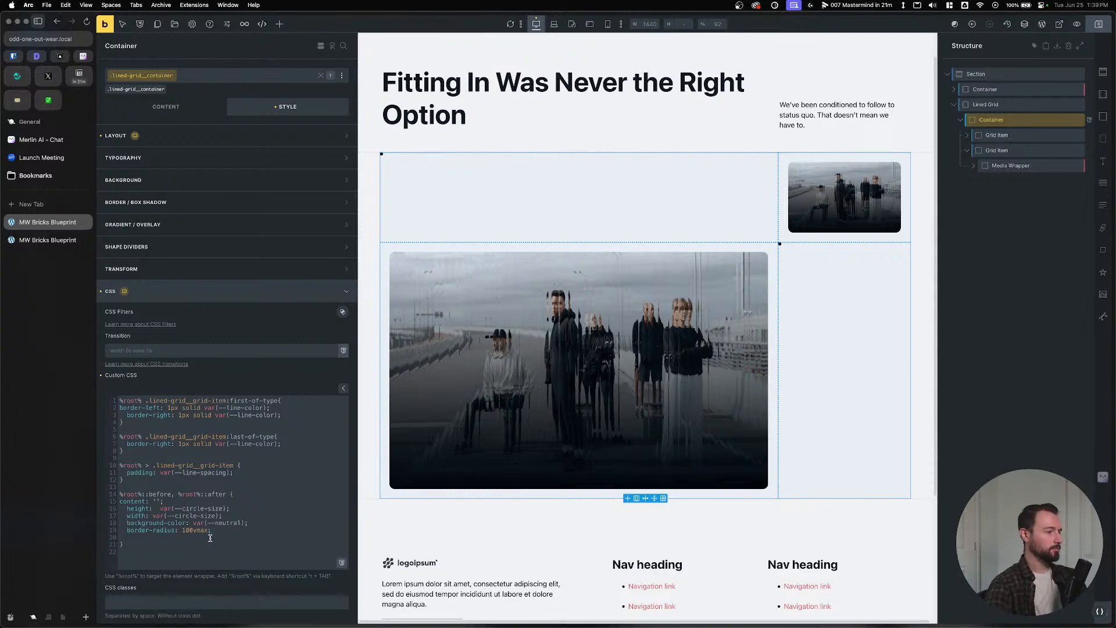
key(BackSpace)
Start an empty %root%::before rule below the circle rule.
key(Return)
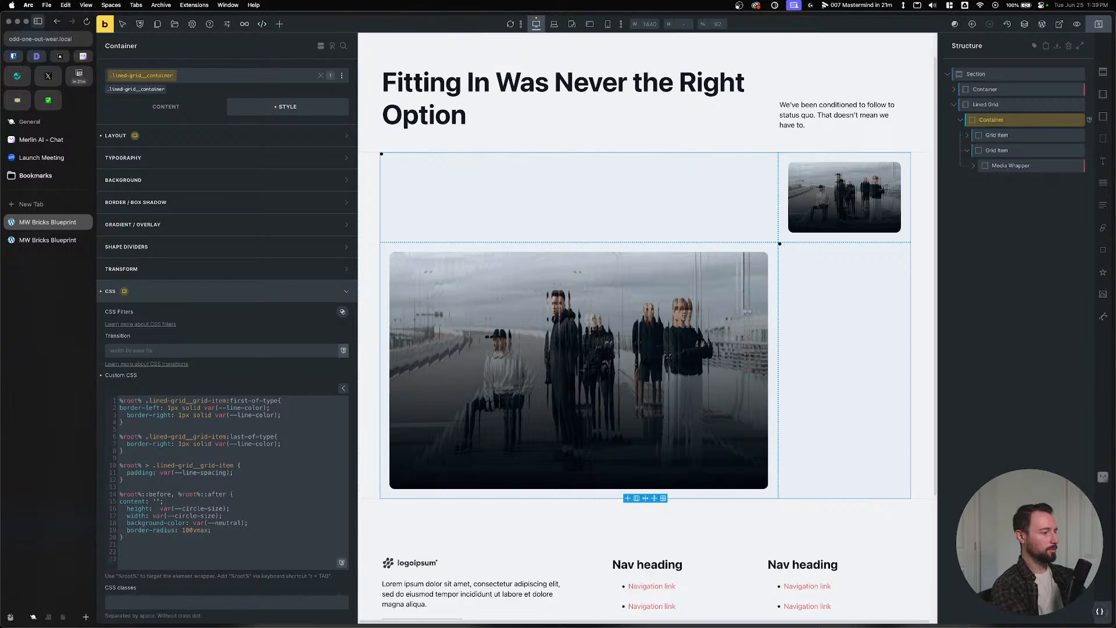
text(r)
key(Tab)
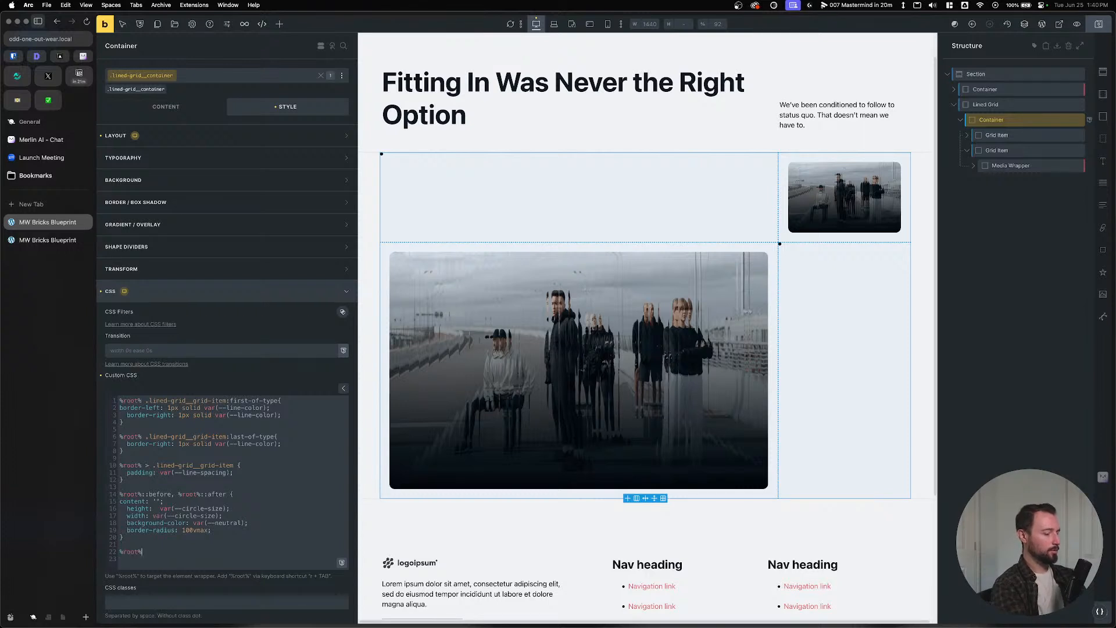
text(::before)
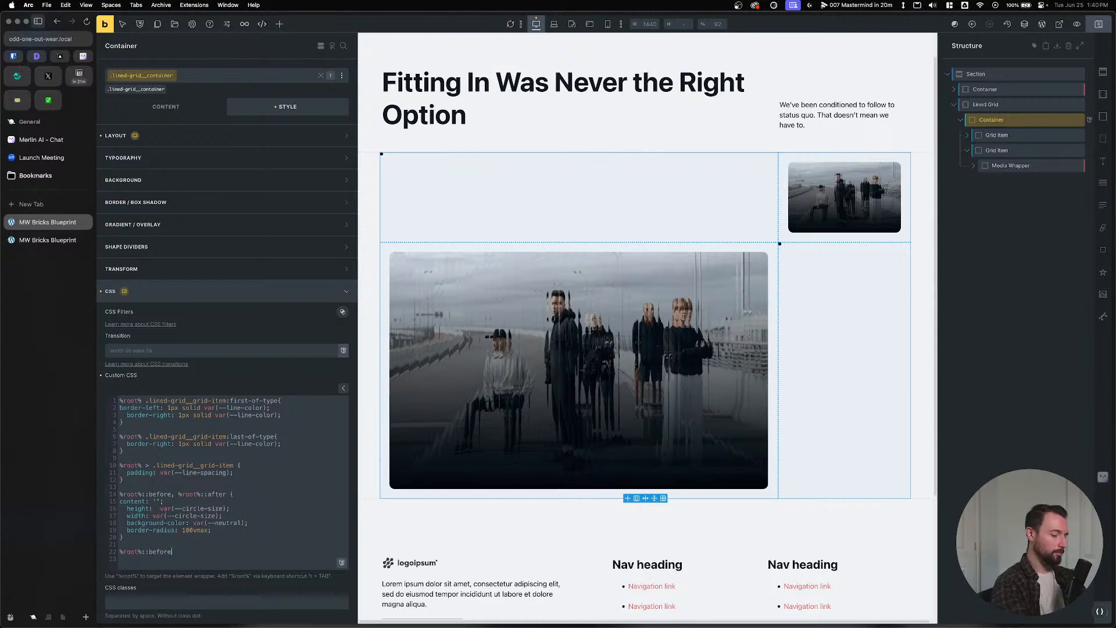
text( {)
key(Return)
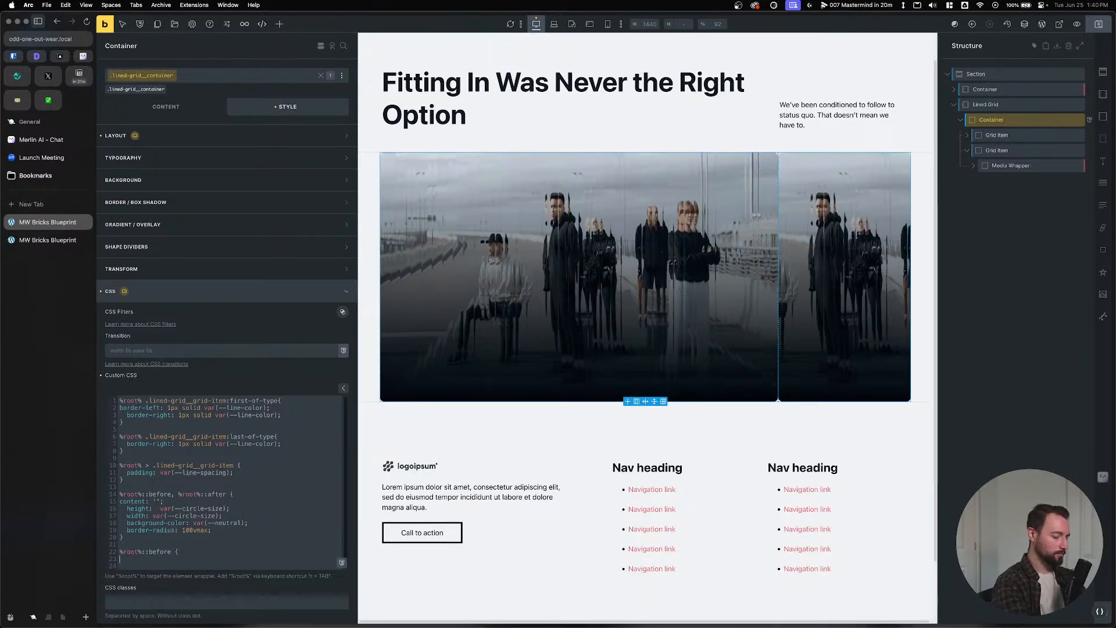
text(})
key(Return)
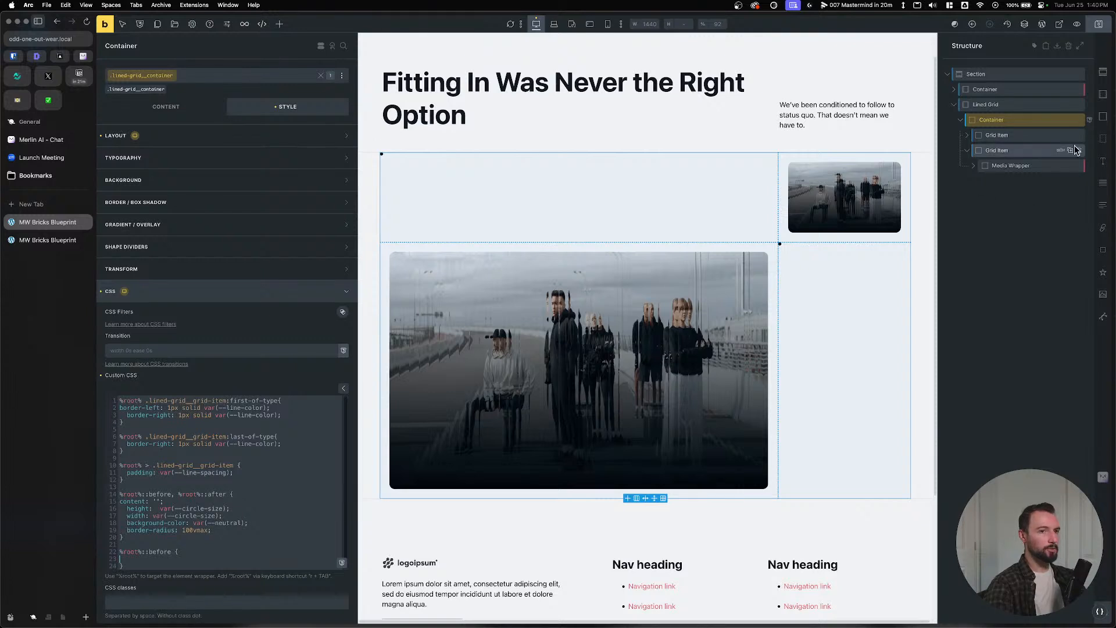
Set the container's Layout position to relative.
click(259, 141)
click(177, 482)
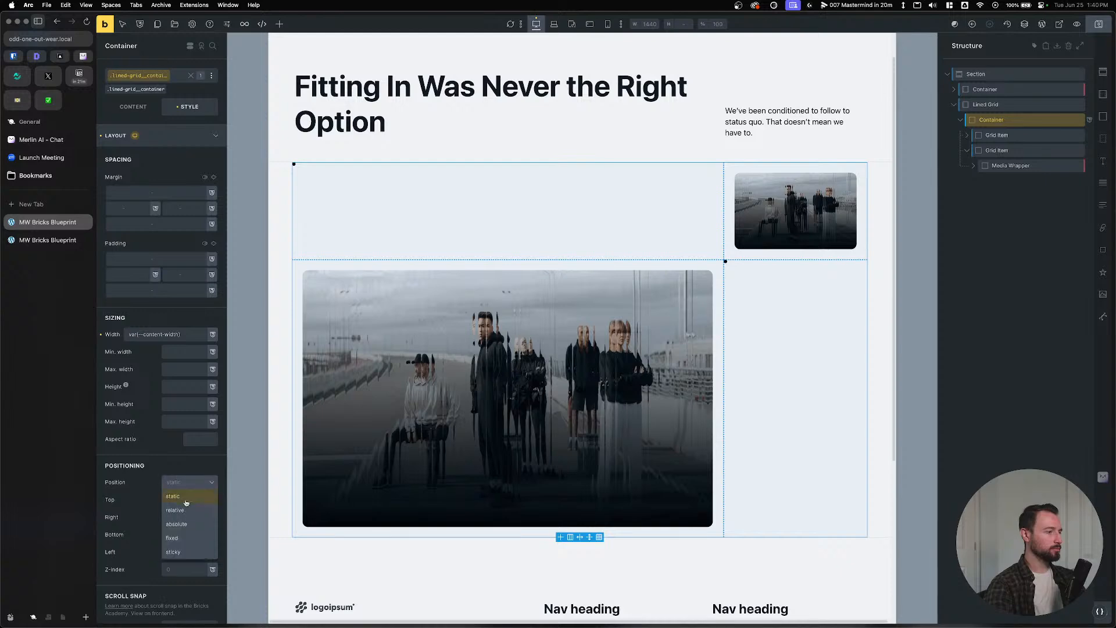
click(185, 515)
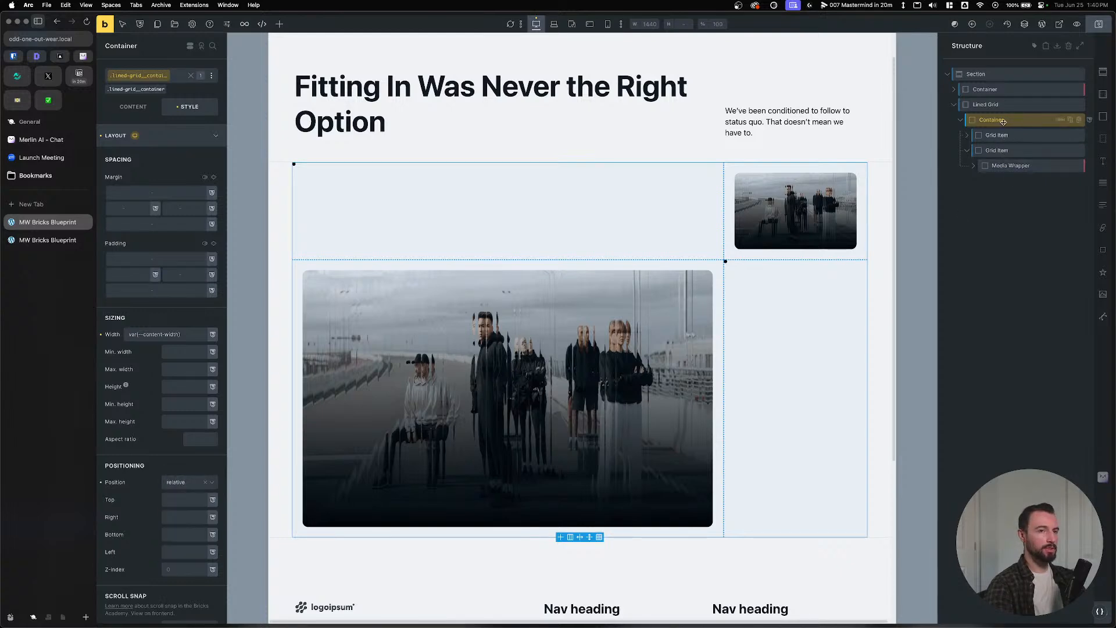
click(182, 137)
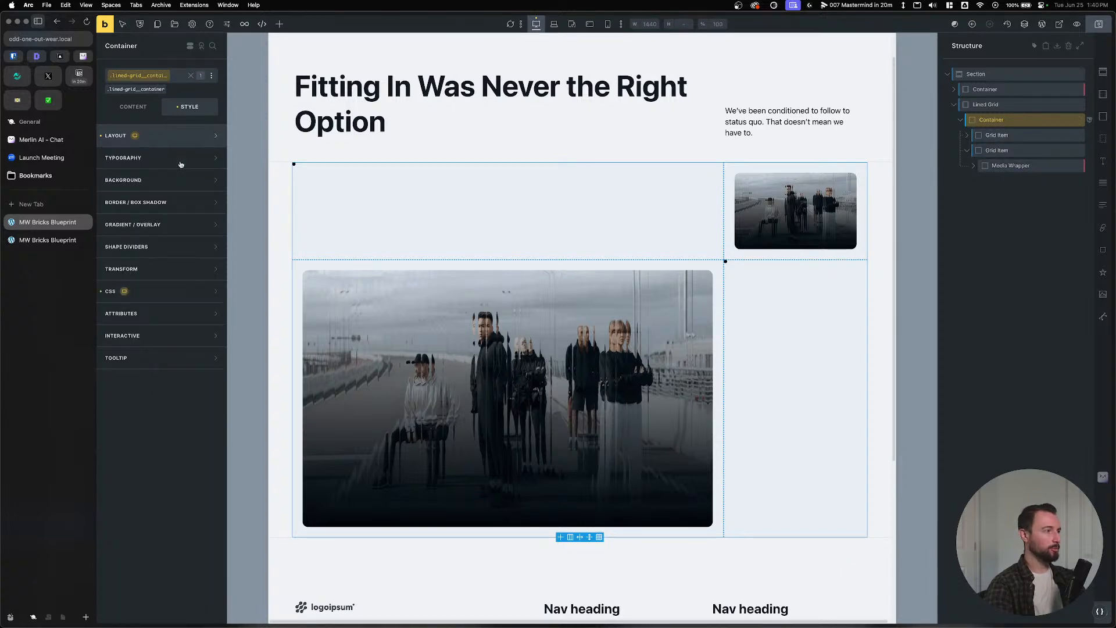
click(192, 291)
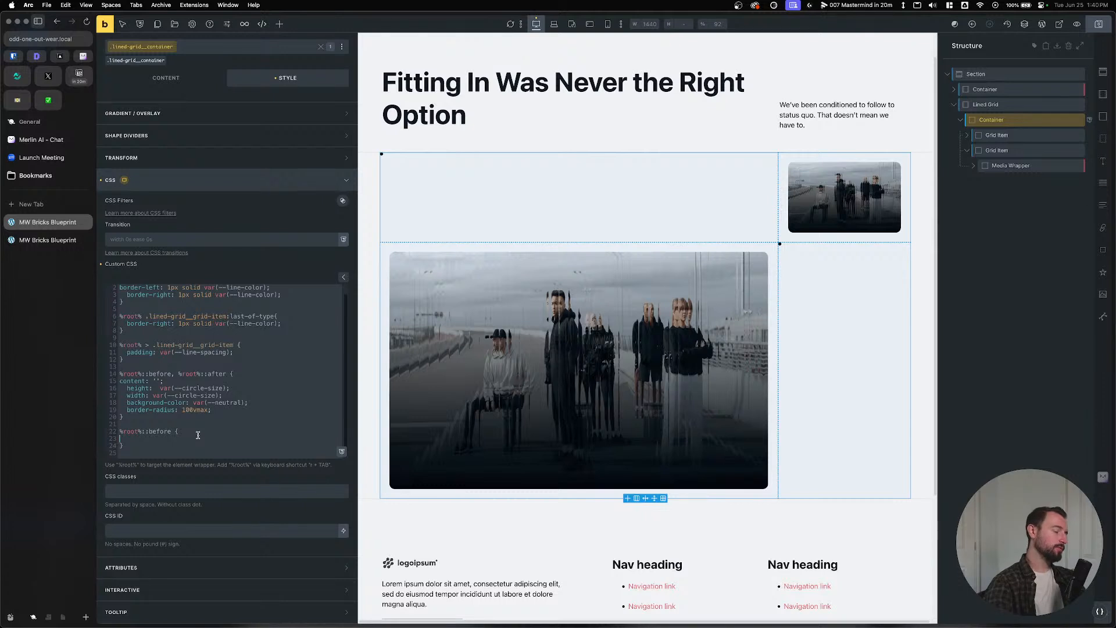
Add position: absolute to the shared circle rule.
key(Tab)
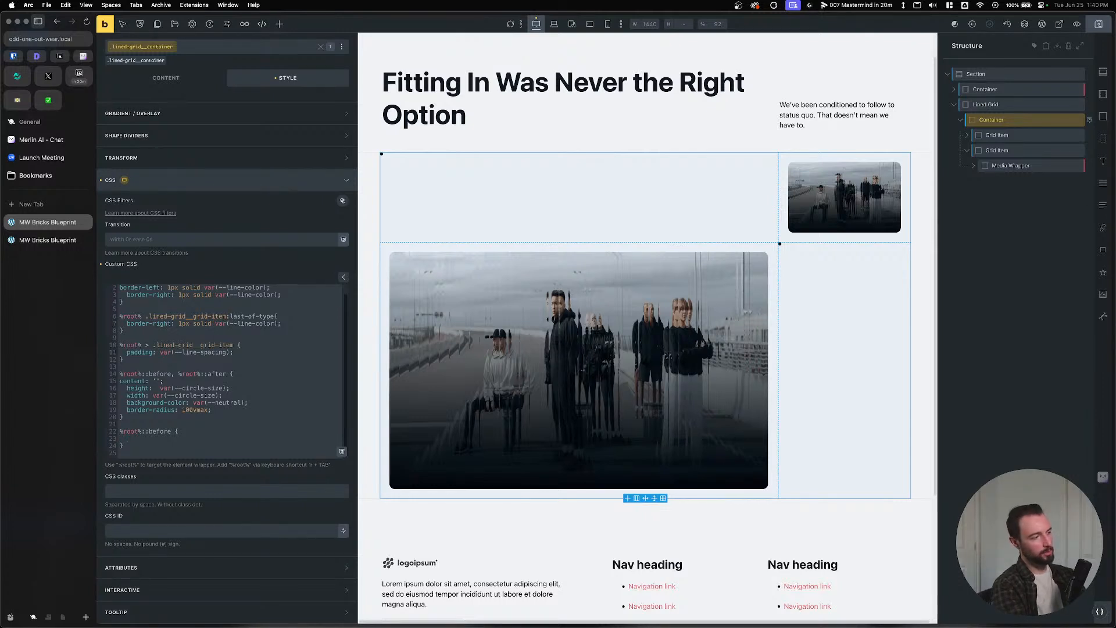
text(p)
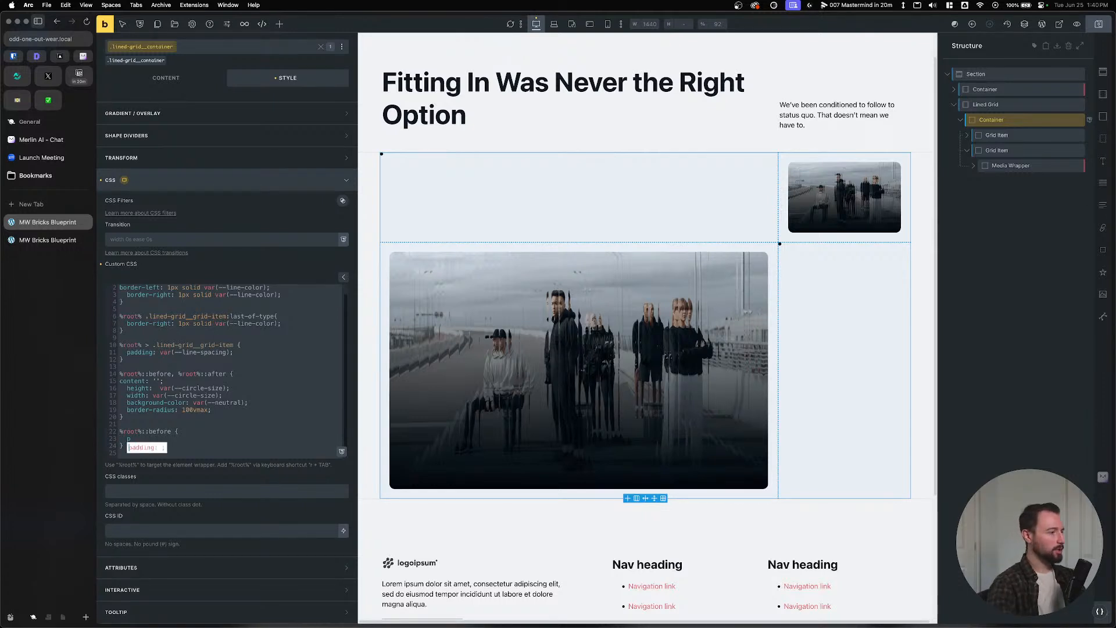
click(219, 414)
key(Return)
text(po)
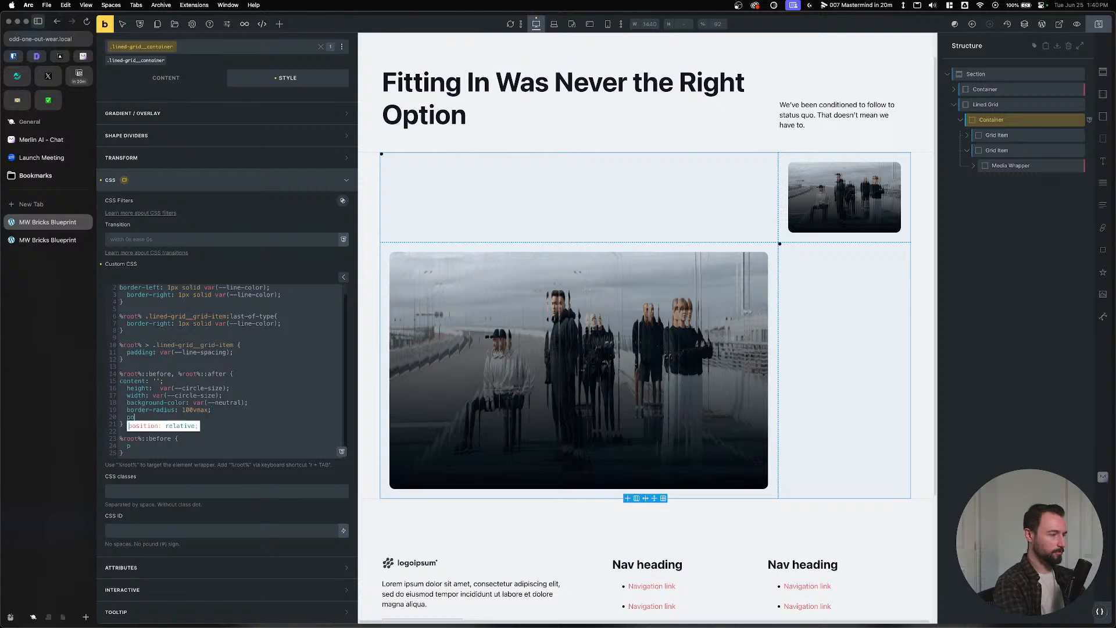
text(sition: absolute;)
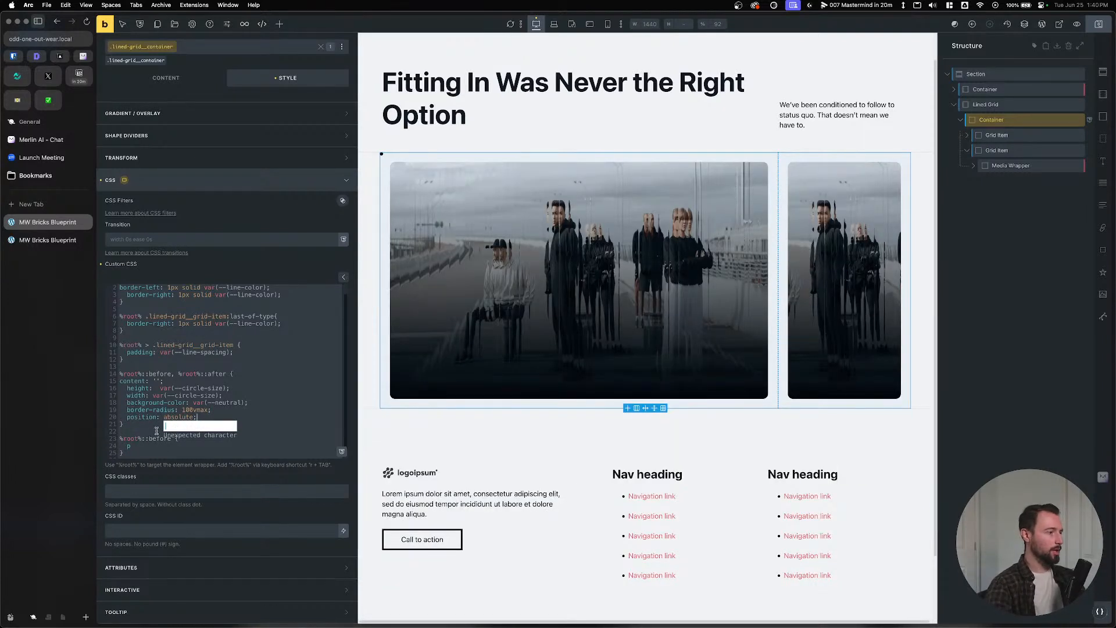
key(BackSpace)
Give the ::before circle top: calc(var(--circle-size) * -0.5).
text(top:)
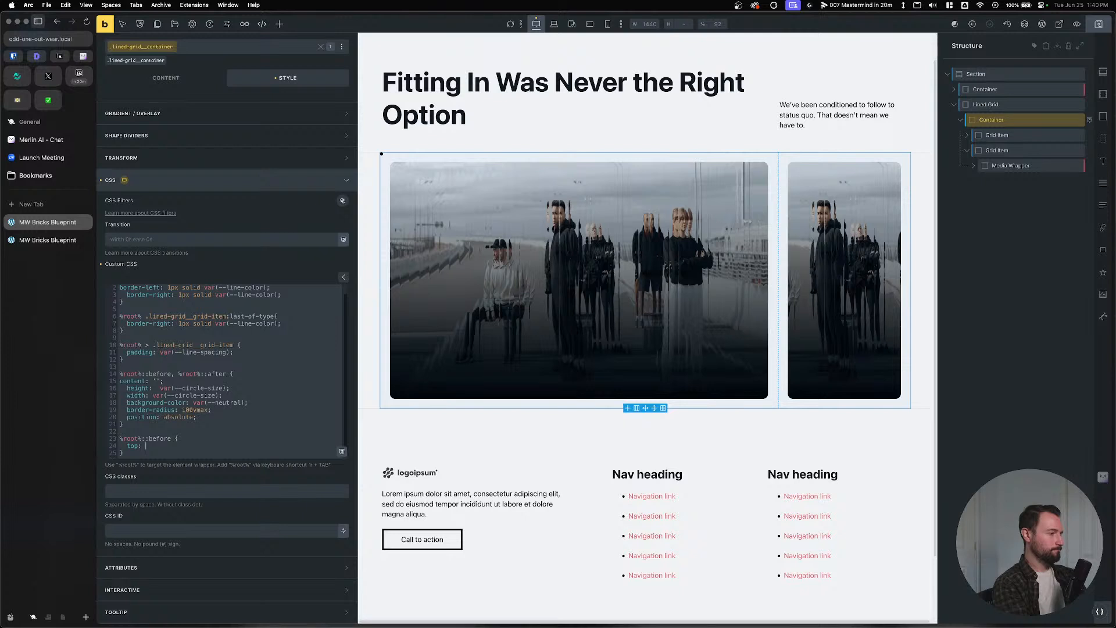
text(var(--circle-size);)
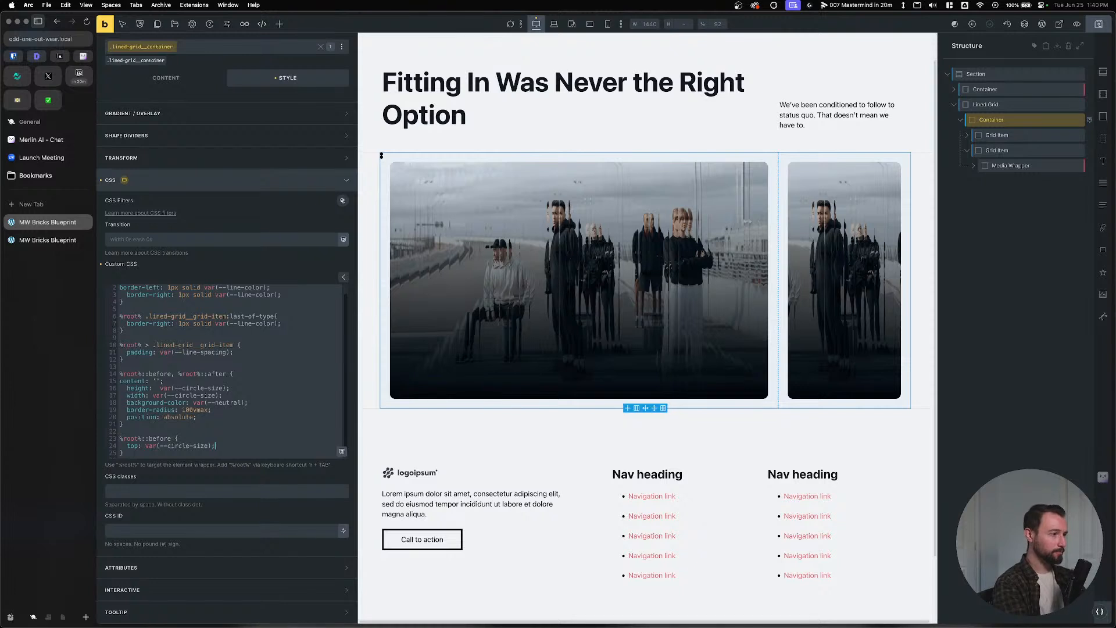
click(147, 446)
text(calc)
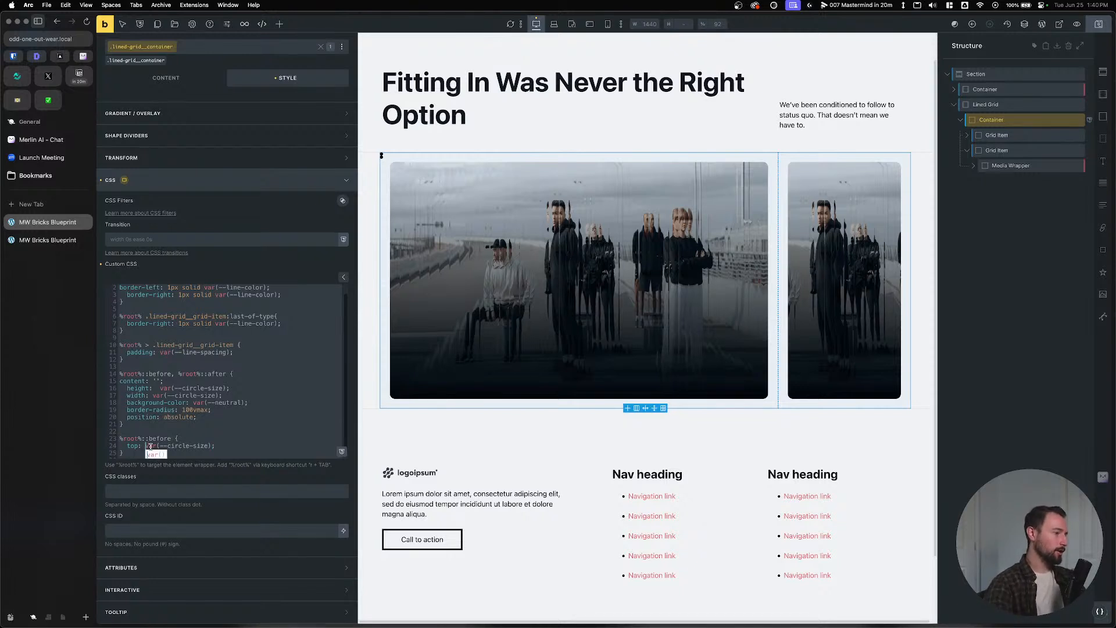
text(()
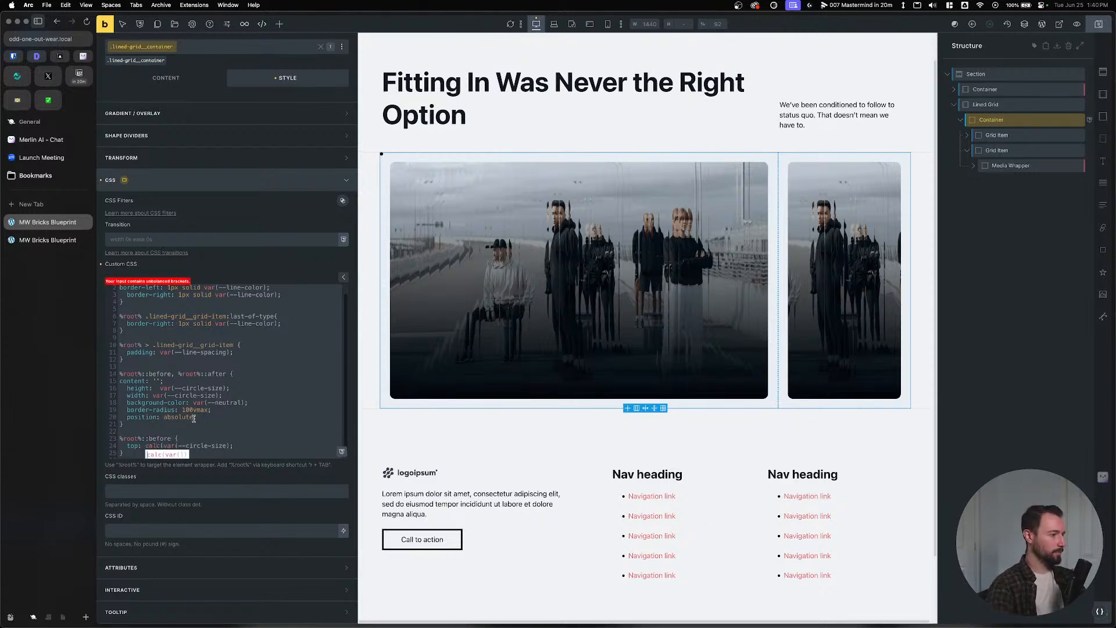
click(230, 445)
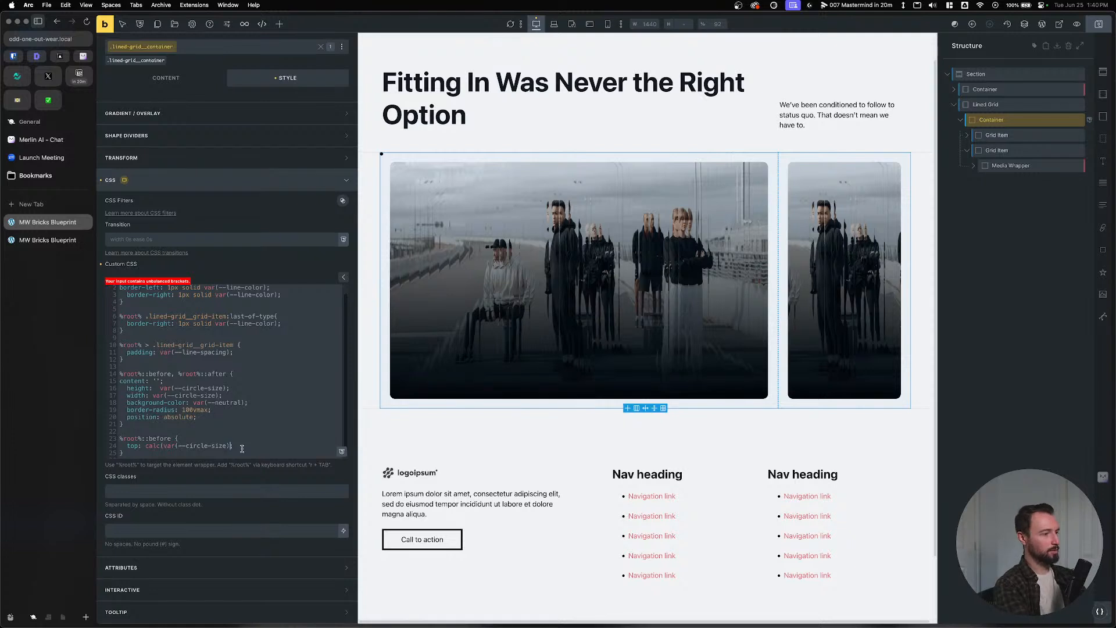
text(* )
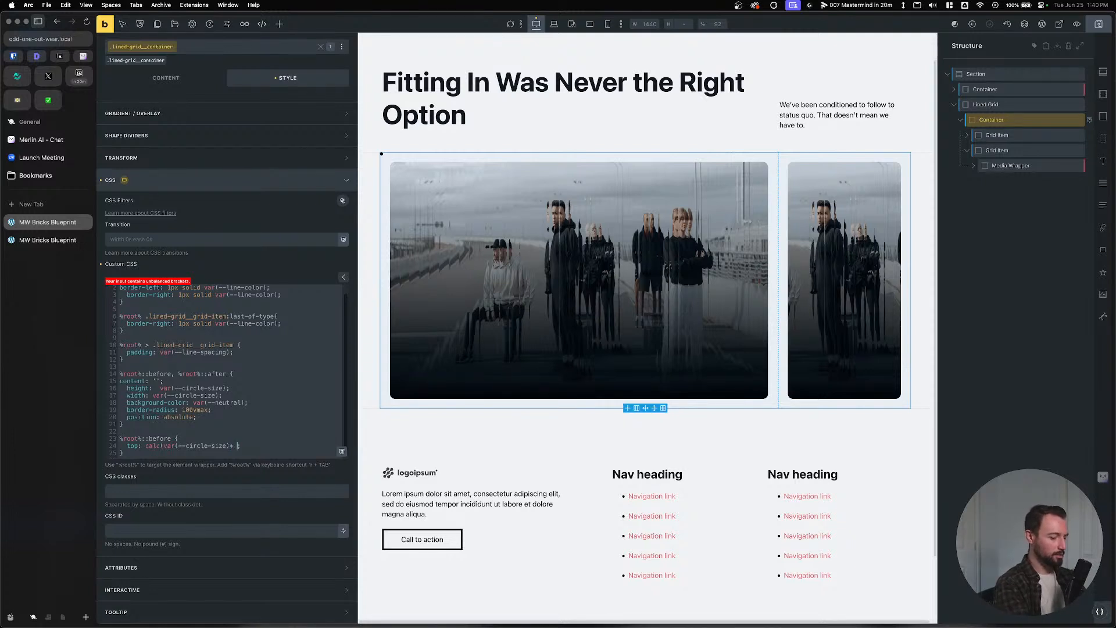
text(-0.5)
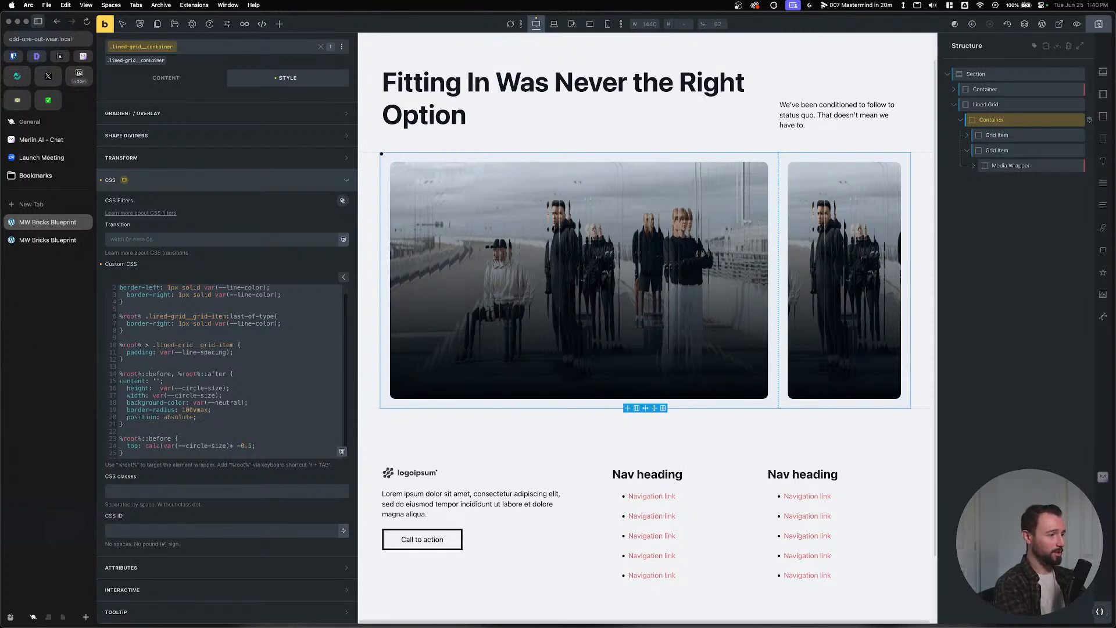
text())
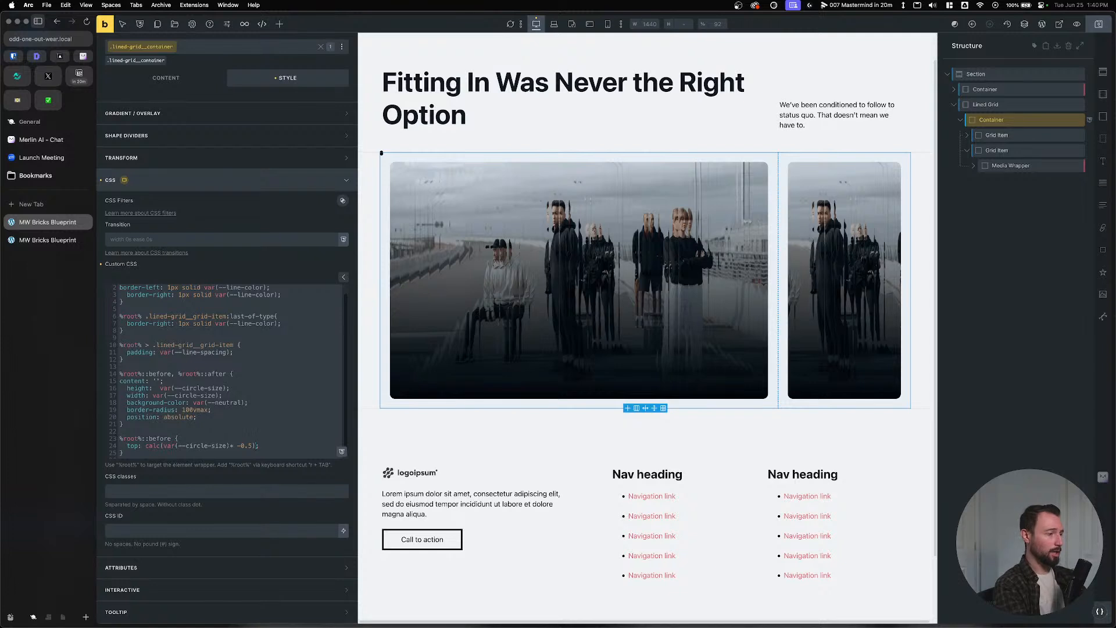
Give the ::before circle the same half-size left offset.
key(Return)
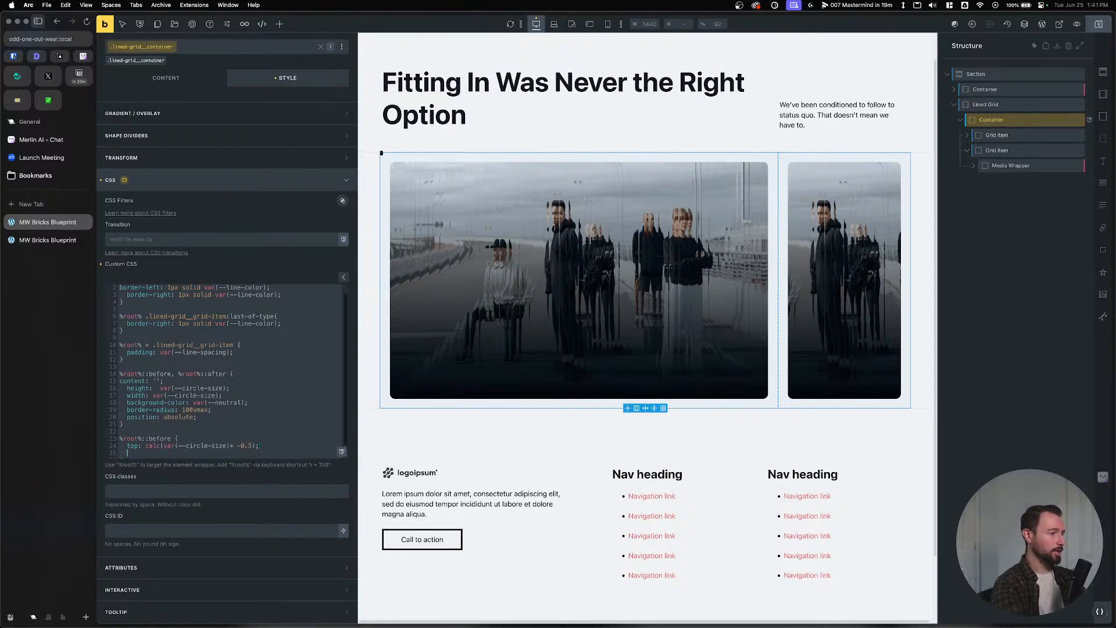
text(left:)
drag(258, 445, 145, 446)
key(ctrl+c)
click(153, 454)
key(ctrl+v)
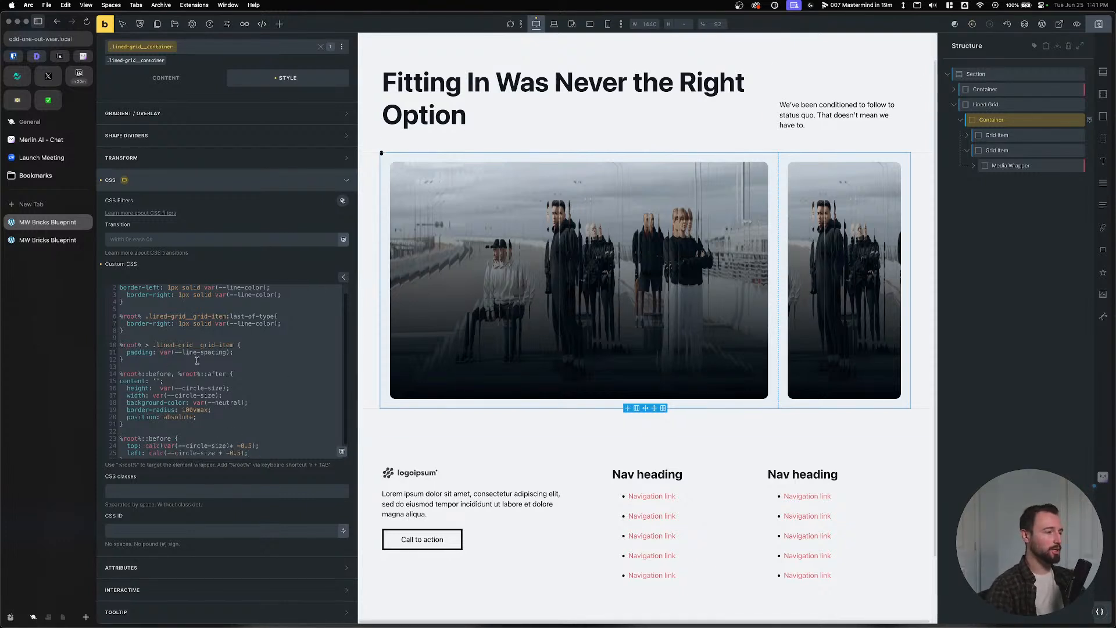
scroll(197, 360, down, 1)
drag(133, 446, 114, 426)
key(super+c)
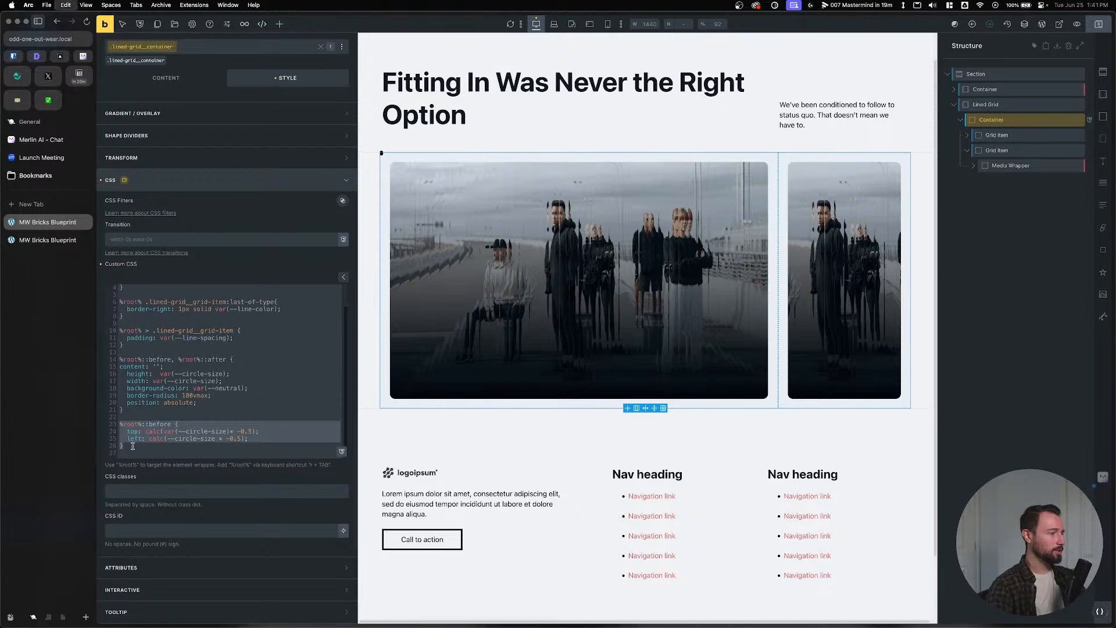
Duplicate the ::before rule as ::after, changing top to bottom.
click(132, 446)
key(Return)
key(Return)
key(super+v)
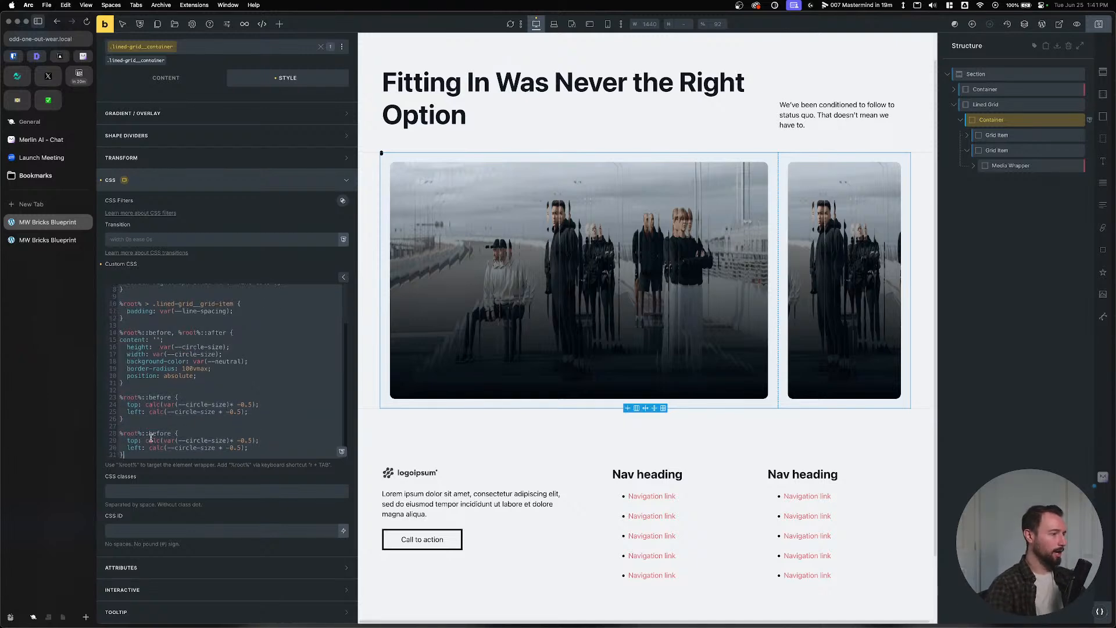
double_click(151, 434)
text(after)
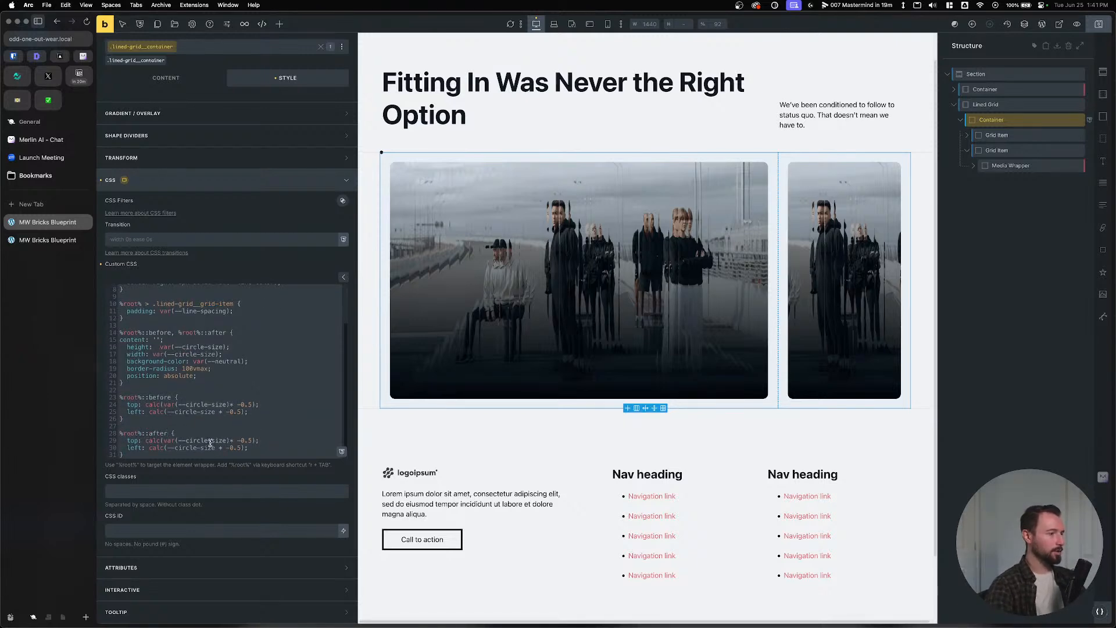
double_click(137, 440)
text(bottom)
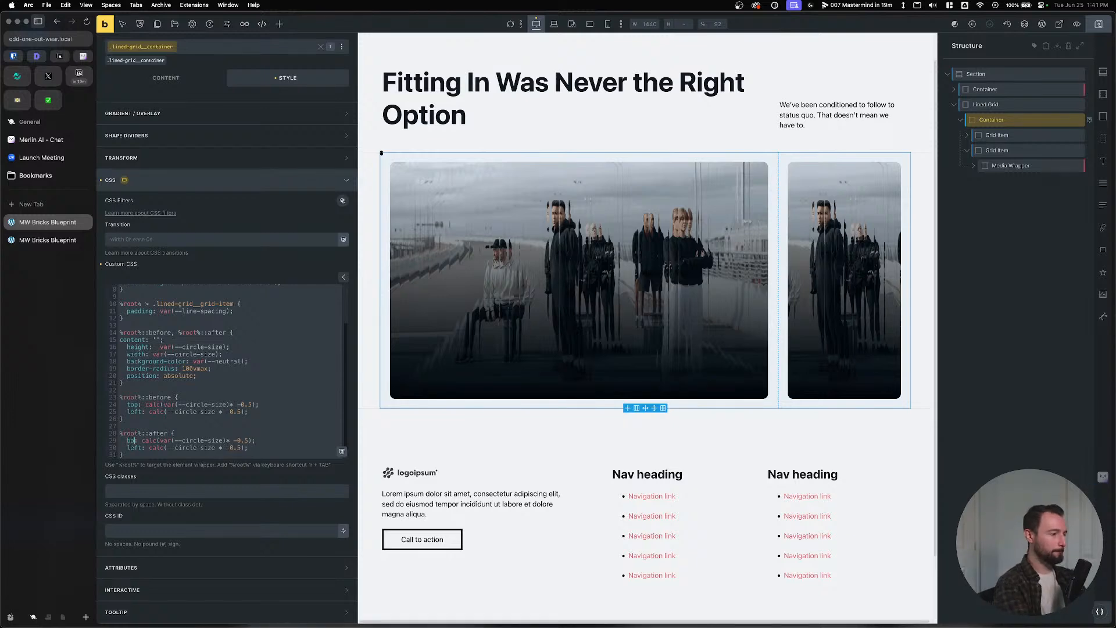
double_click(134, 449)
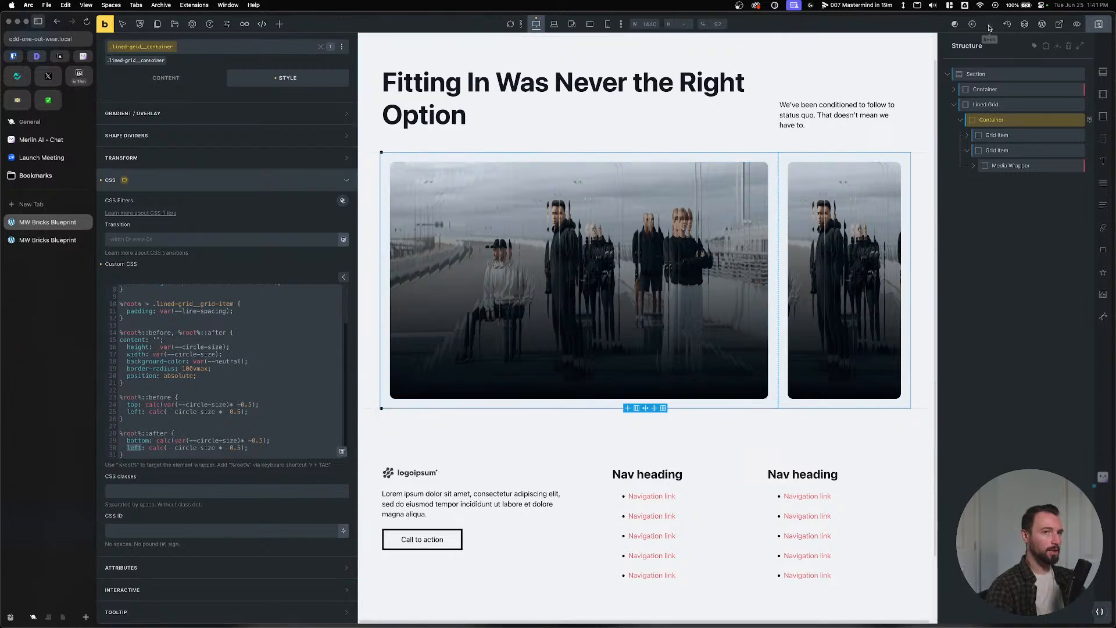
Check the live page, then wrap --circle-size in var() on lines 25 and 30.
click(48, 240)
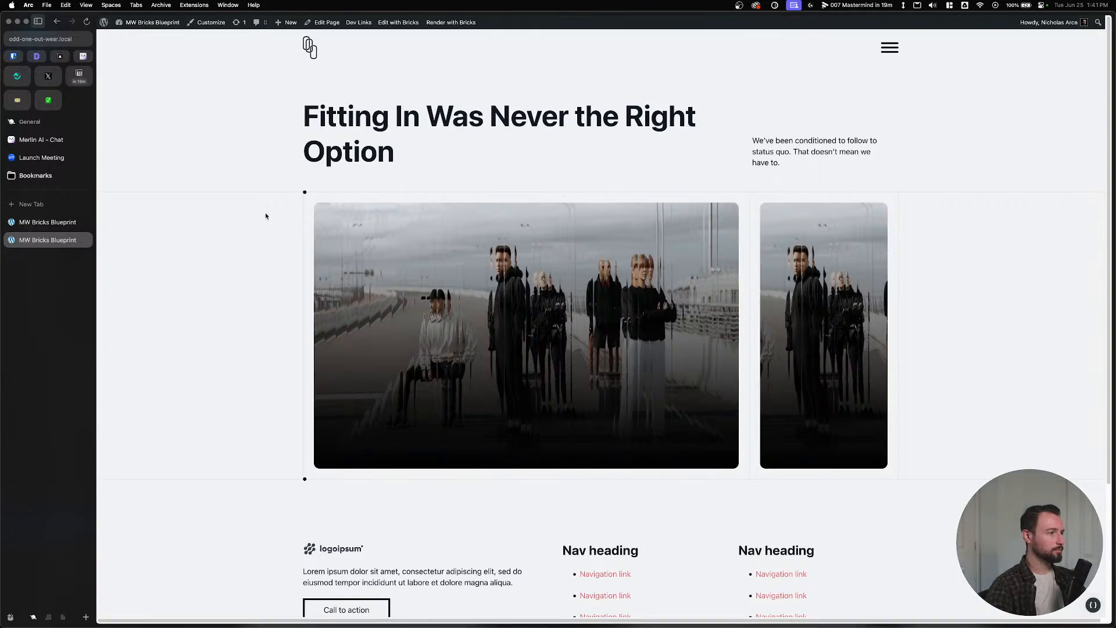
click(47, 222)
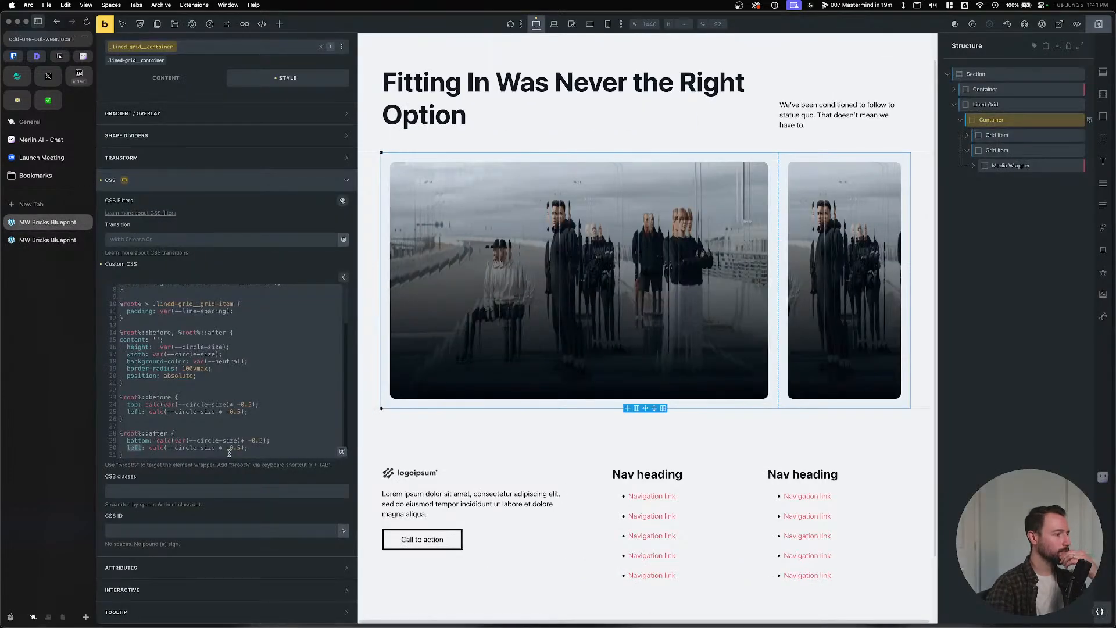
click(250, 411)
click(215, 412)
text())
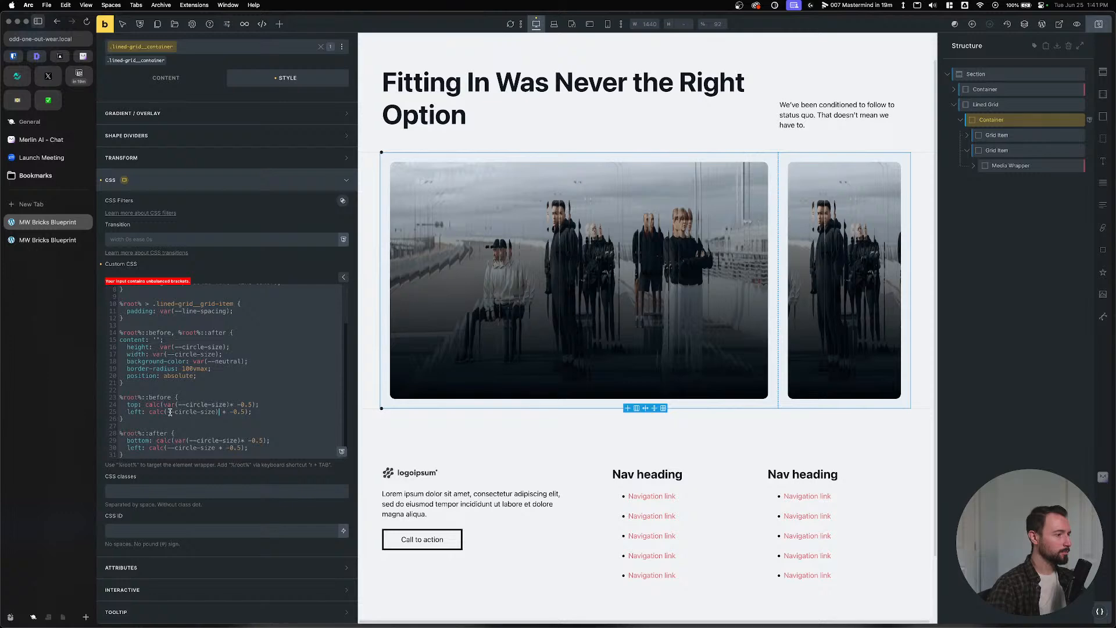
click(165, 414)
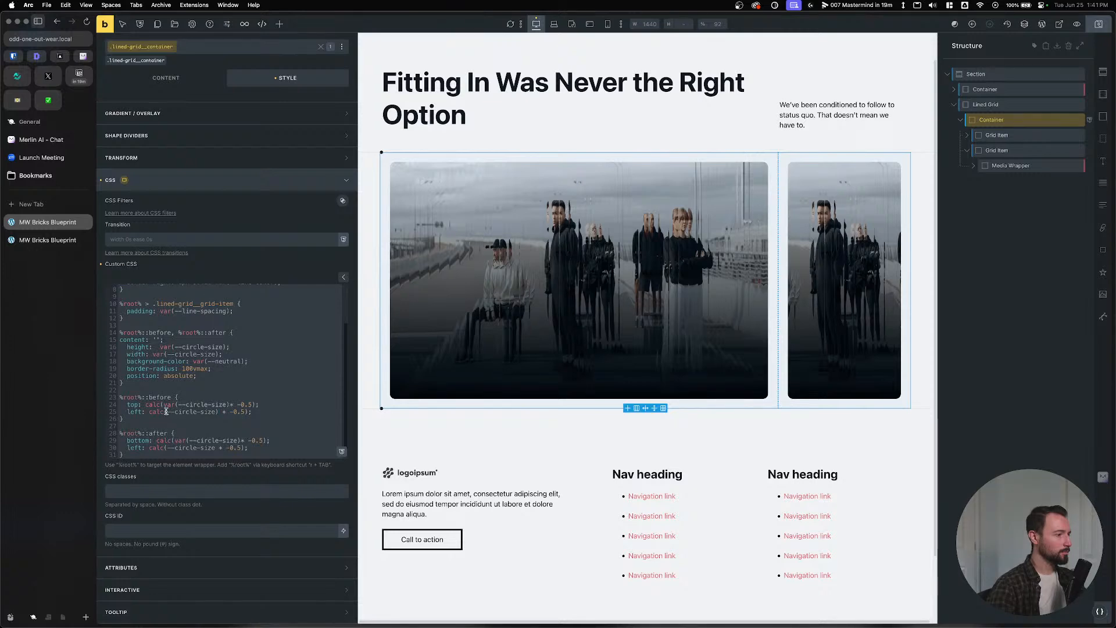
text(var()
text(()
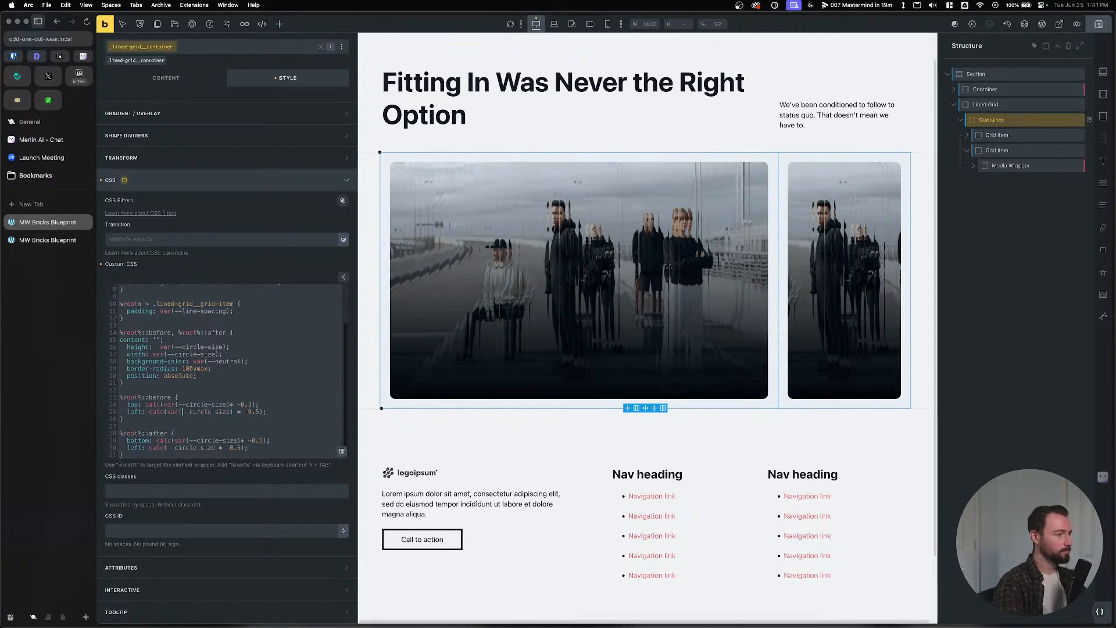
click(168, 448)
text(var()
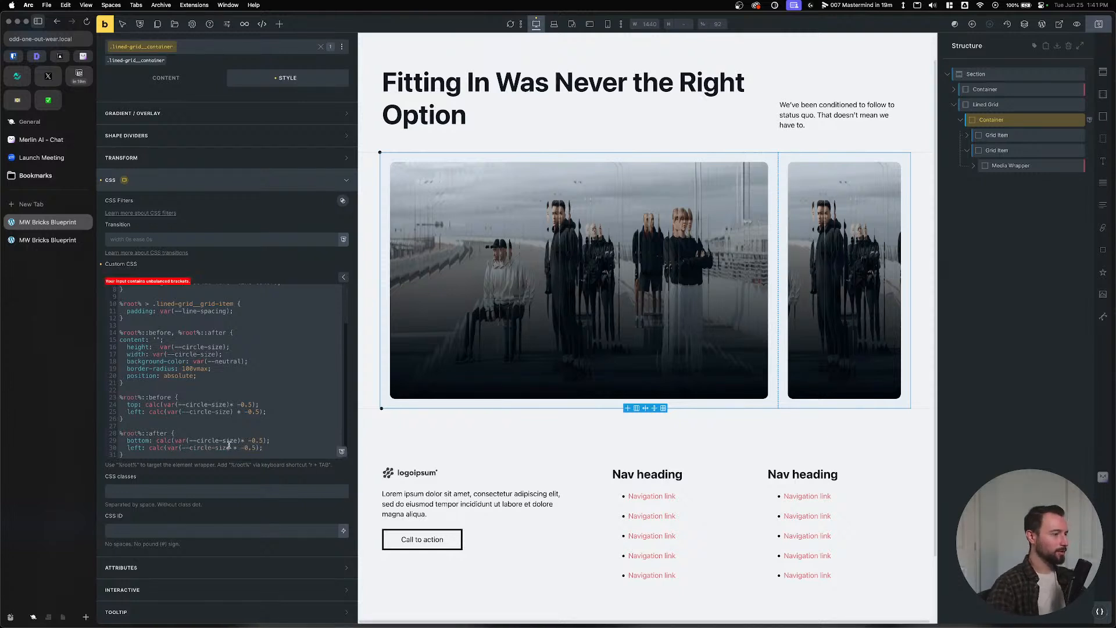
text())
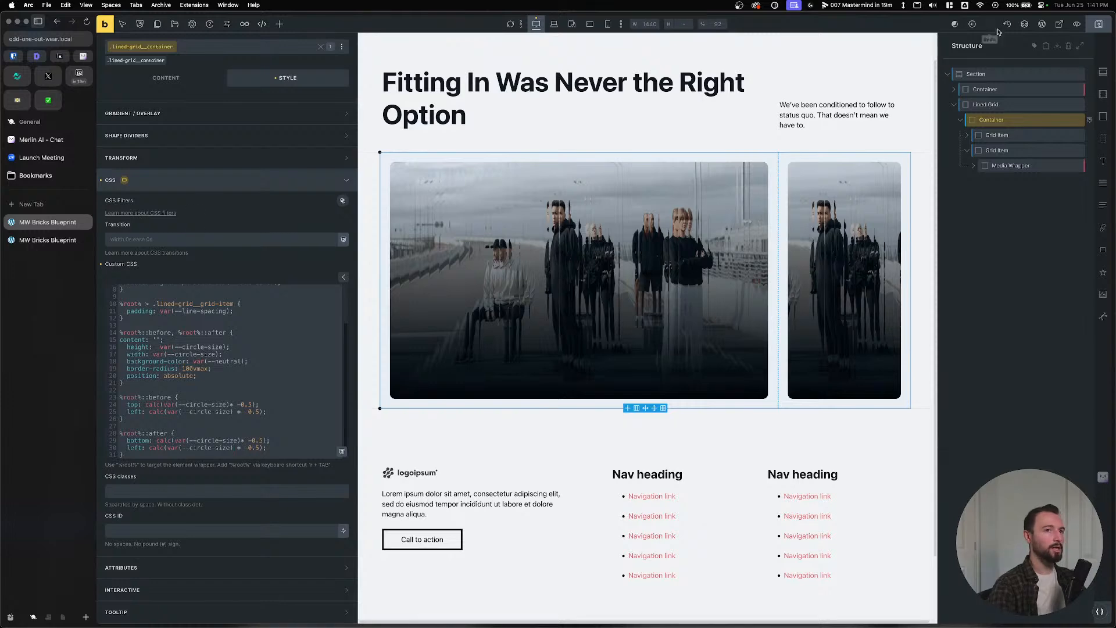
click(1098, 25)
click(52, 242)
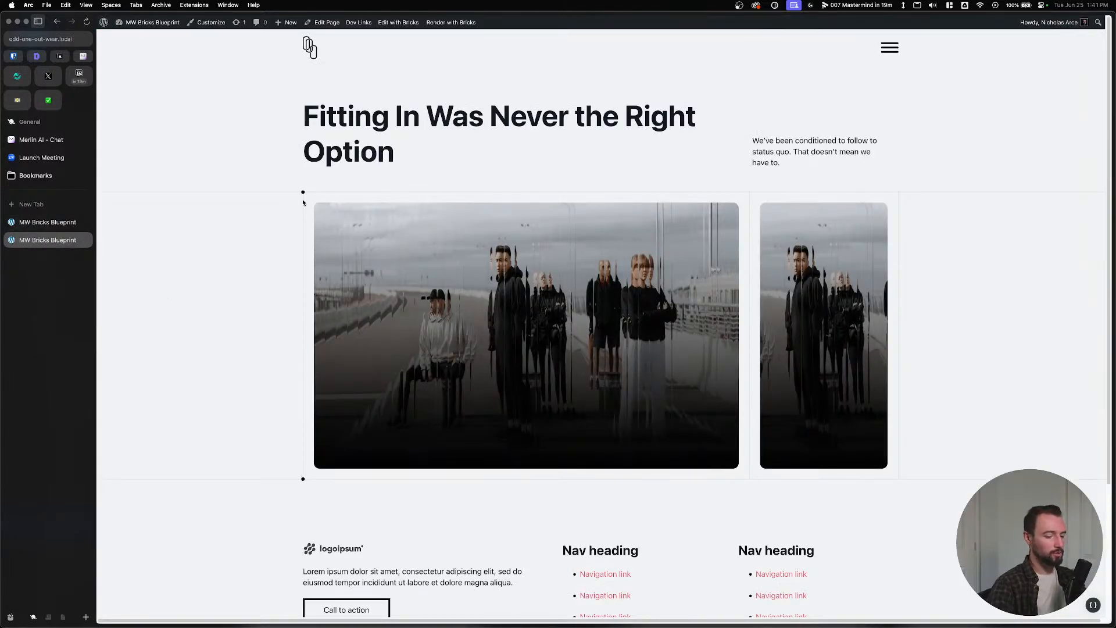
key(super+equal)
key(super+equal)
key(super+equal)
key(super+equal)
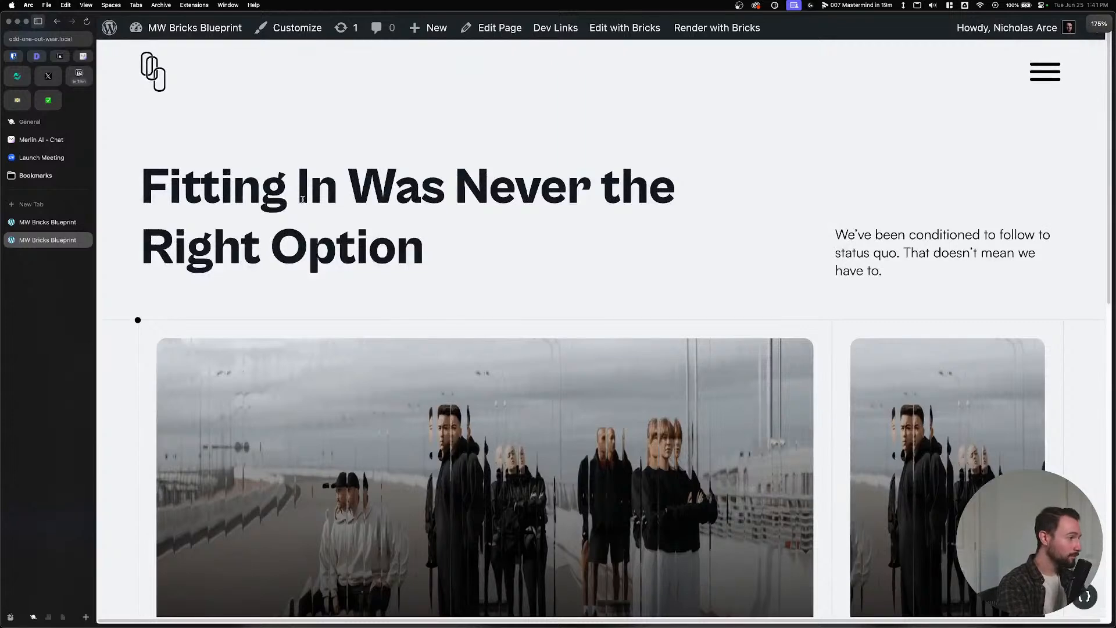
key(super+equal)
key(super+equal)
key(super+equal)
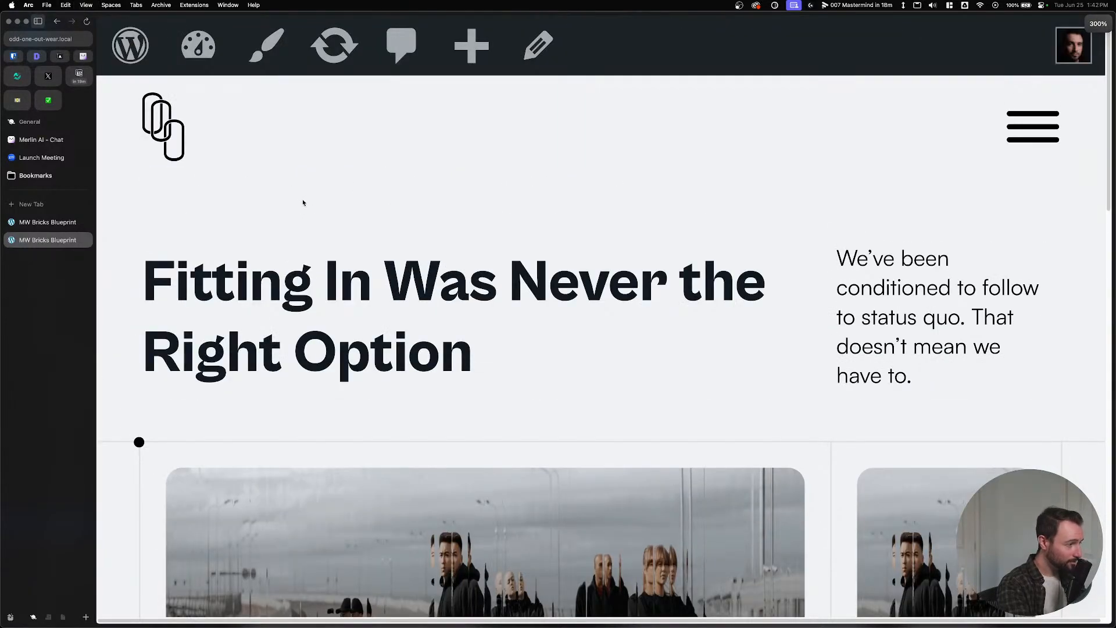
key(super+minus)
key(super+minus)
key(super+minus)
key(super+minus)
key(super+minus)
key(super+minus)
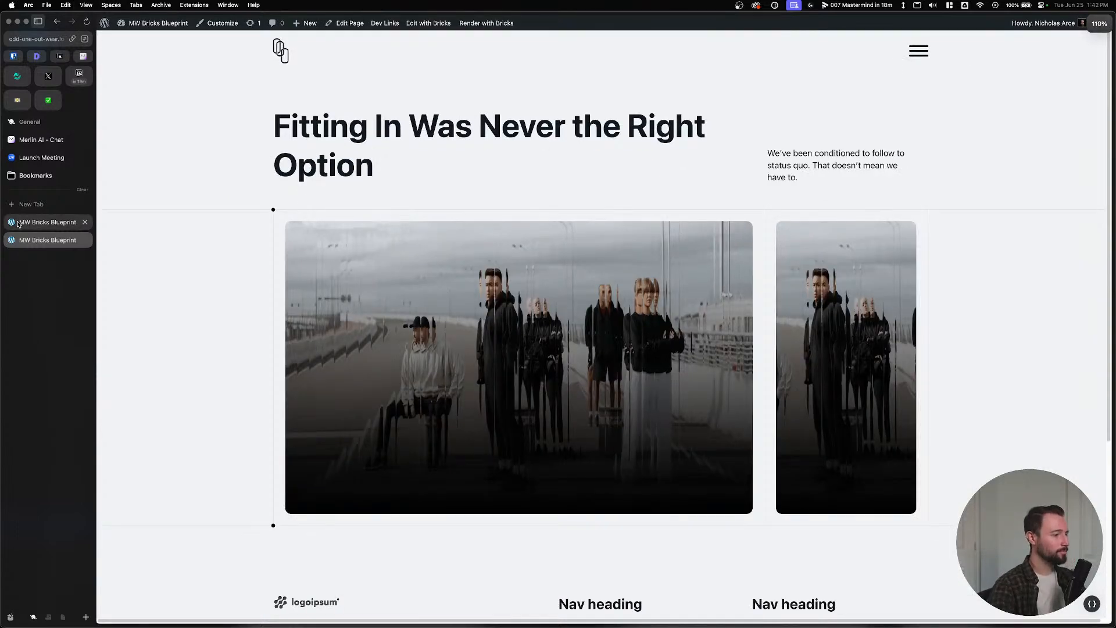
key(super+equal)
key(super+equal)
key(super+equal)
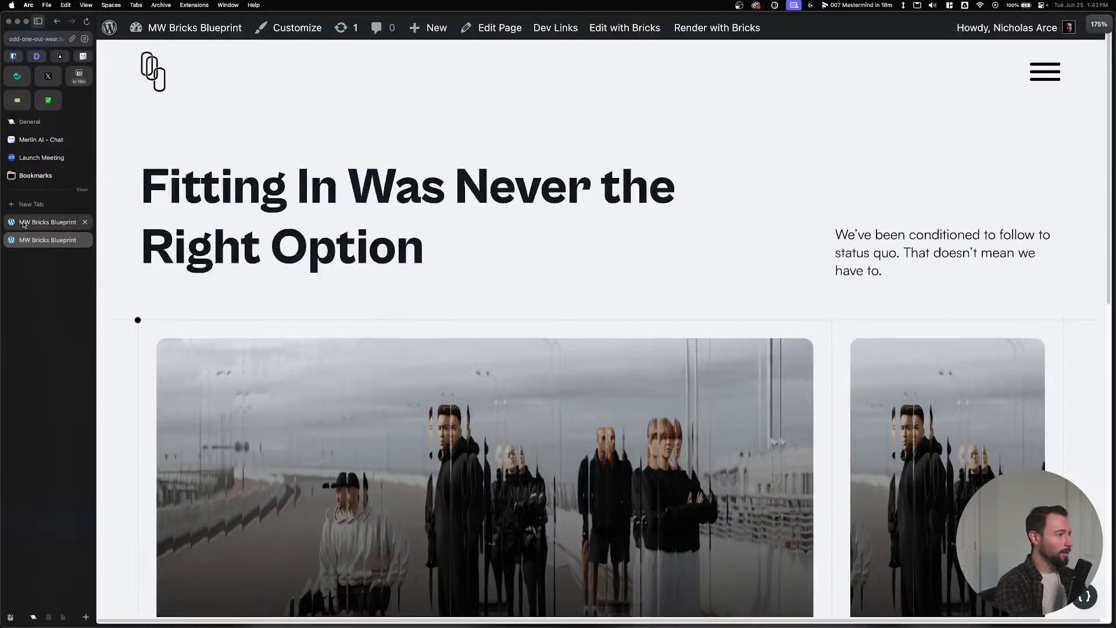
key(super+equal)
key(super+equal)
key(super+equal)
key(super+equal)
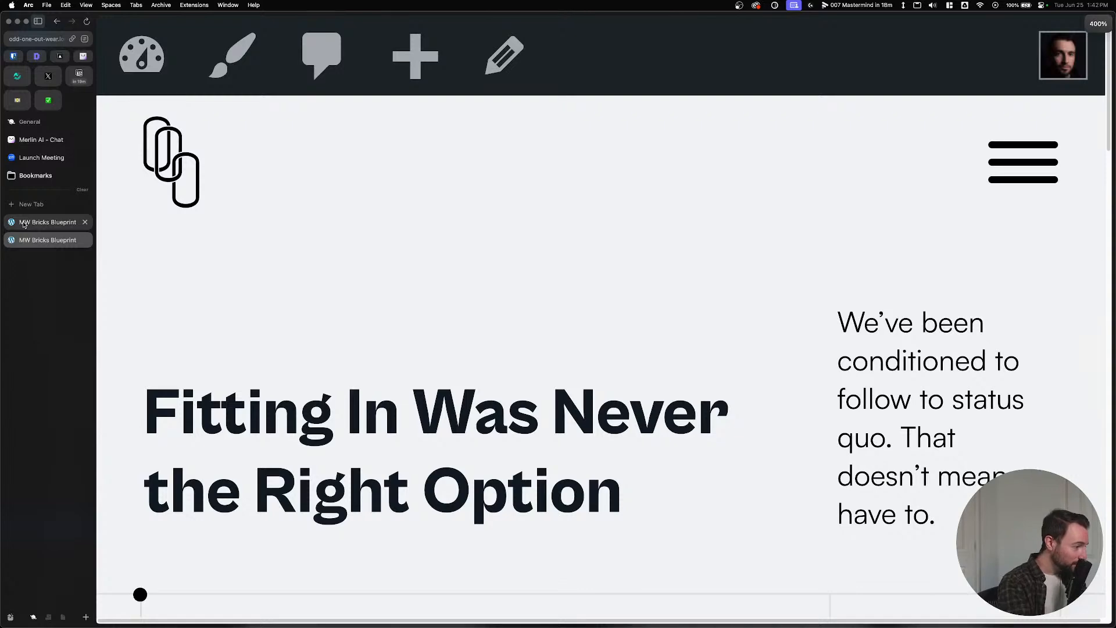
key(super+minus)
key(super+minus)
key(super+minus)
key(super+minus)
key(super+minus)
key(super+minus)
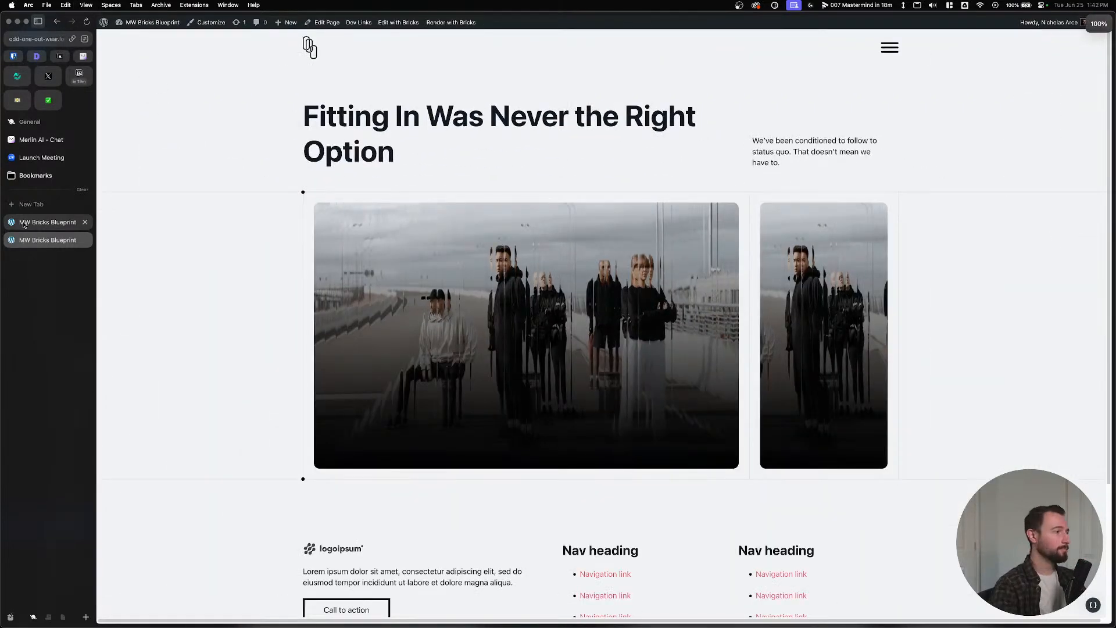
click(23, 225)
click(262, 523)
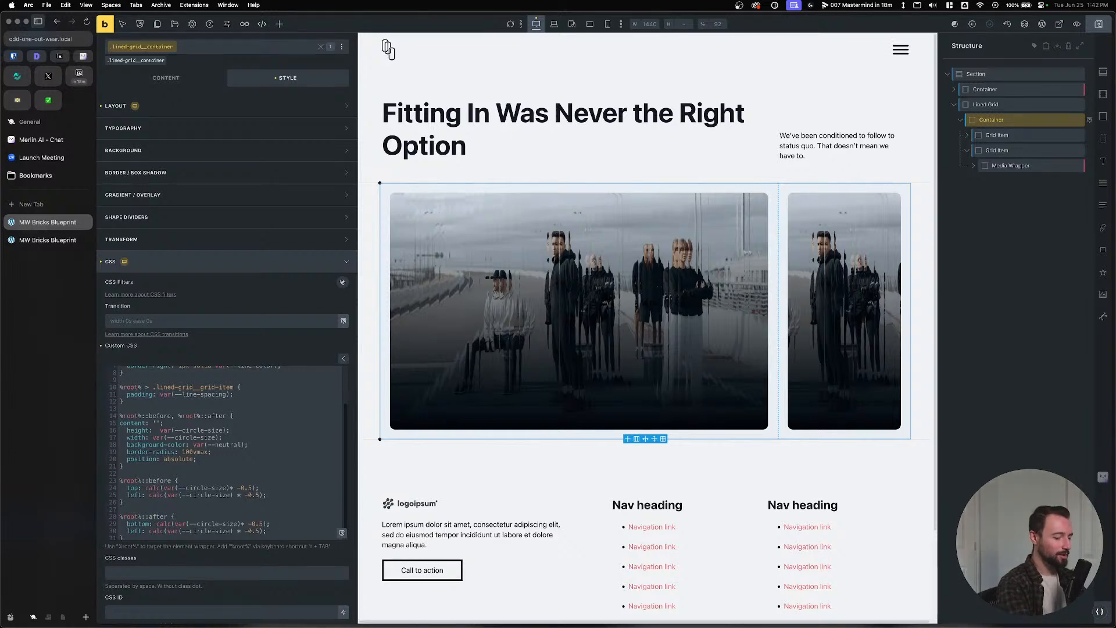
Append + 0.5px to the calc() offsets on lines 29 and 30.
text(- 1px)
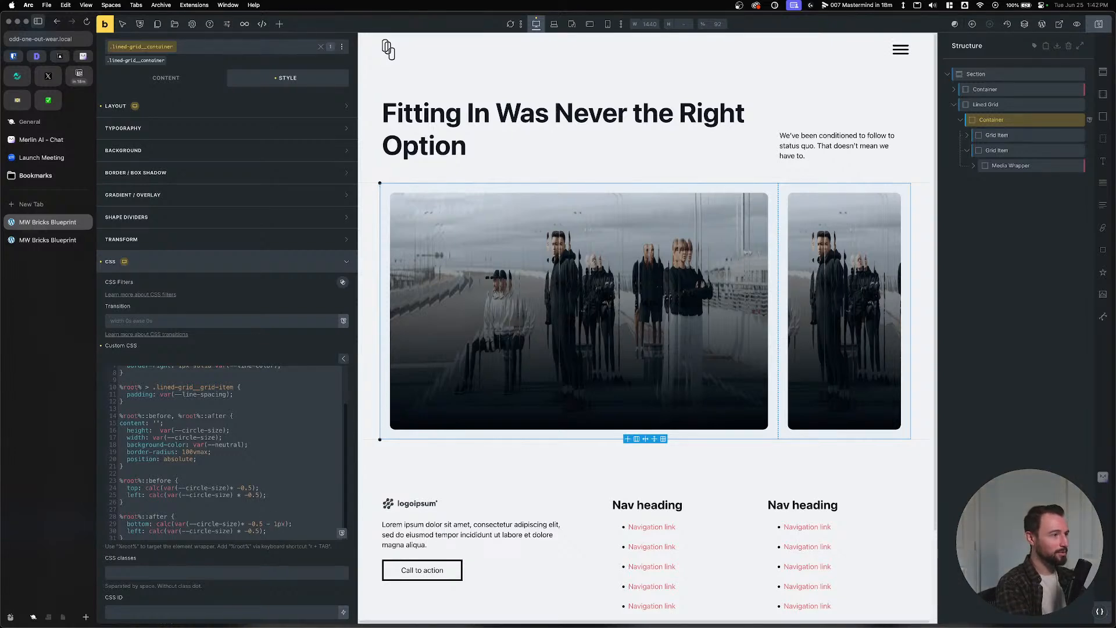
key(BackSpace)
key(BackSpace)
key(BackSpace)
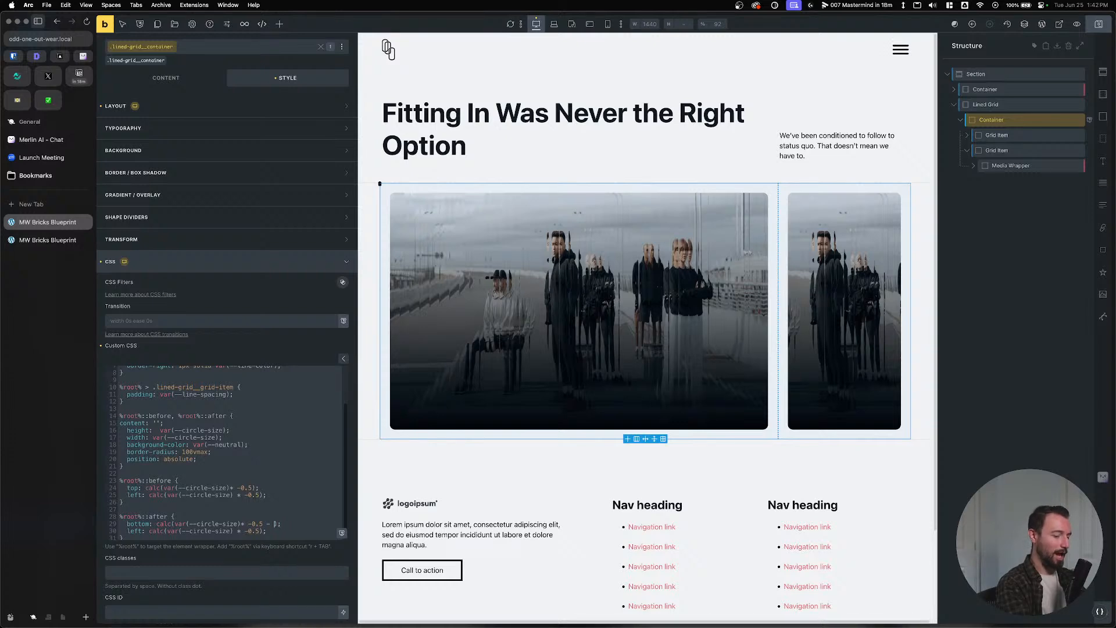
text(+0)
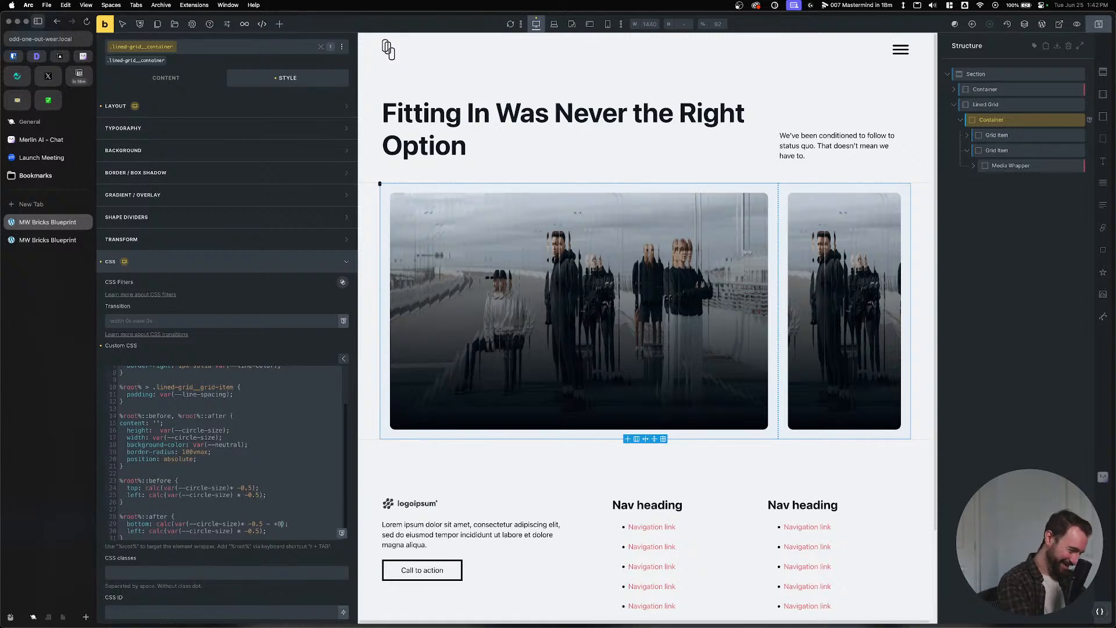
text(.5px)
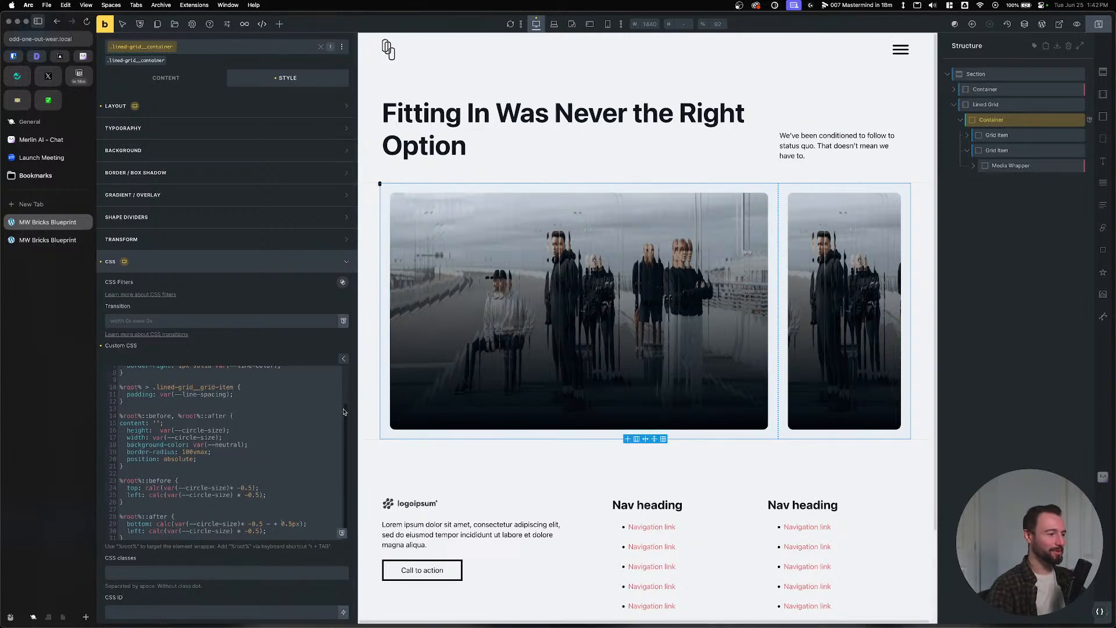
scroll(278, 478, down, 1)
click(272, 517)
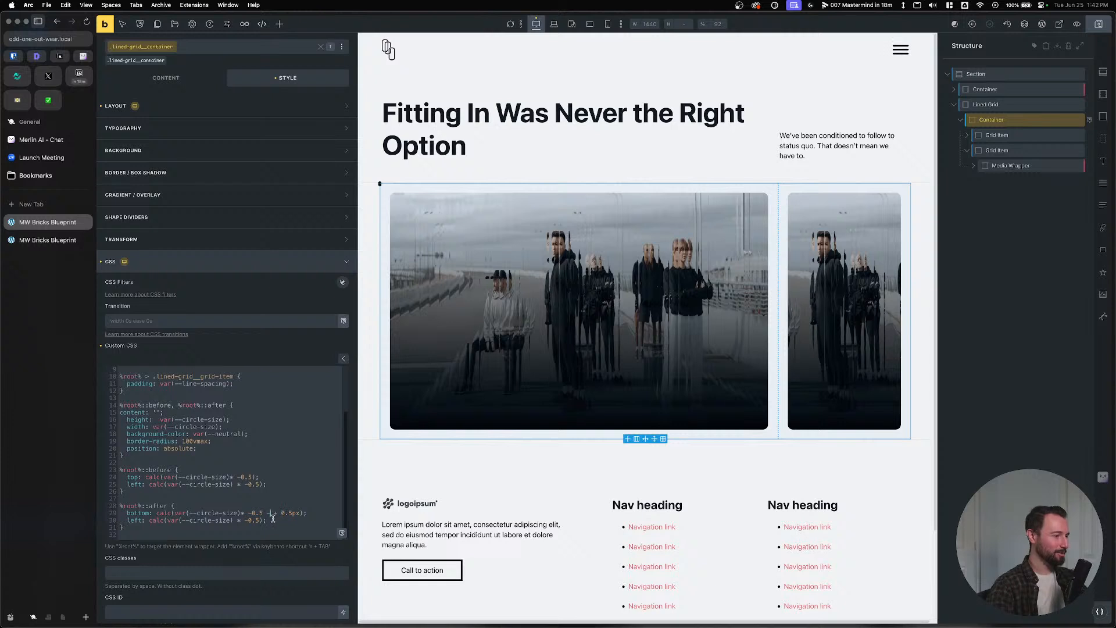
key(BackSpace)
key(BackSpace)
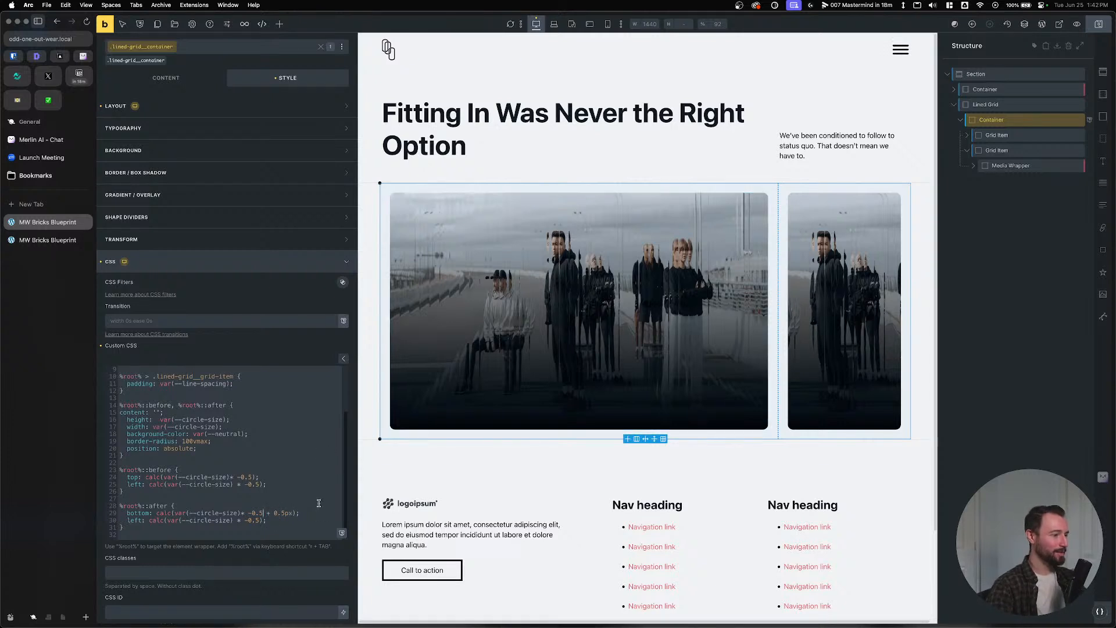
click(259, 521)
text(+ 0.5px)
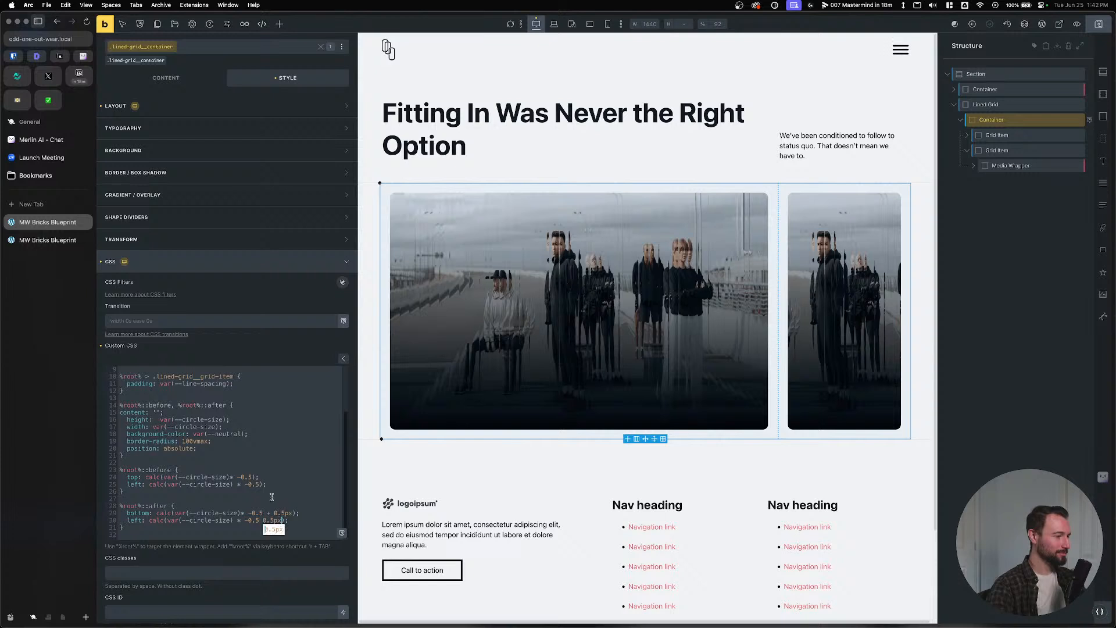
click(261, 521)
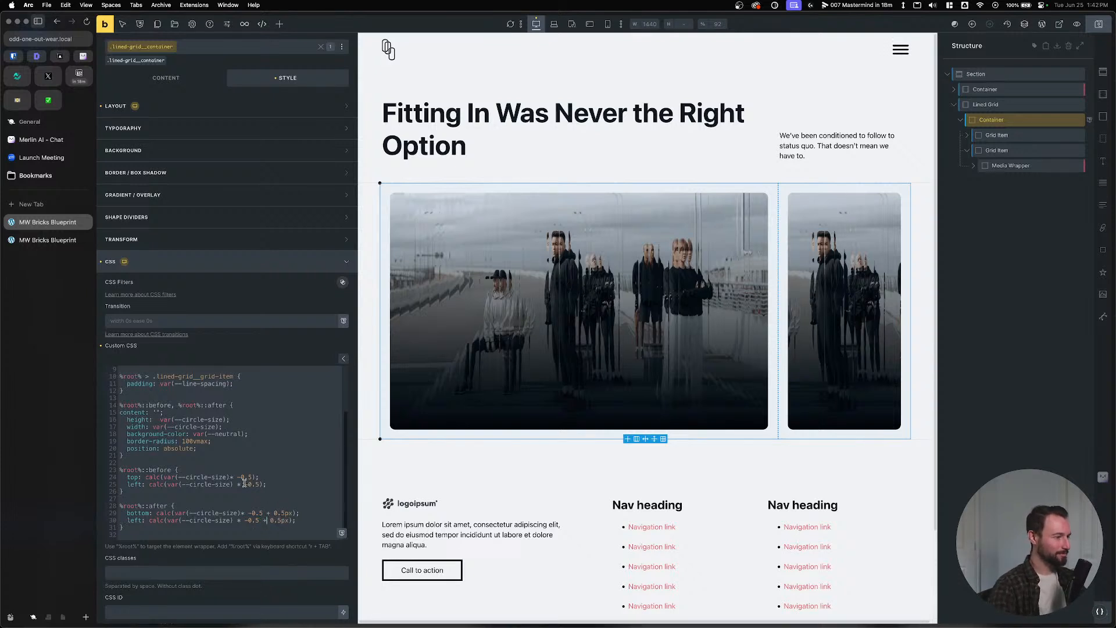
Add the same + 0.5px to the offsets on lines 24 and 25, then save.
drag(293, 514, 264, 512)
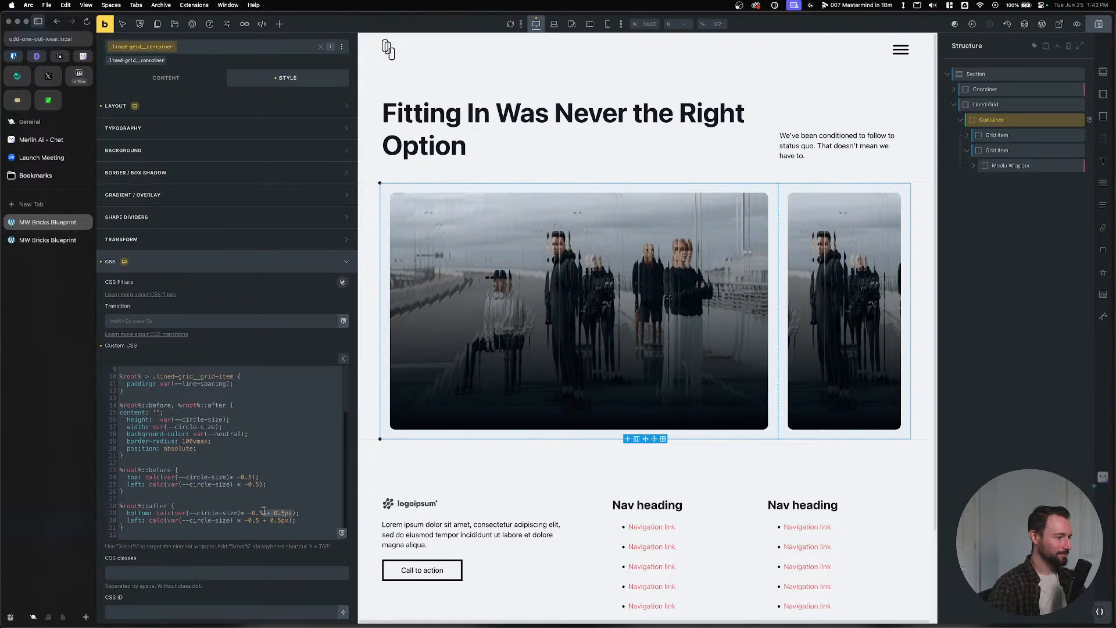
key(super+c)
click(259, 485)
key(super+v)
click(255, 477)
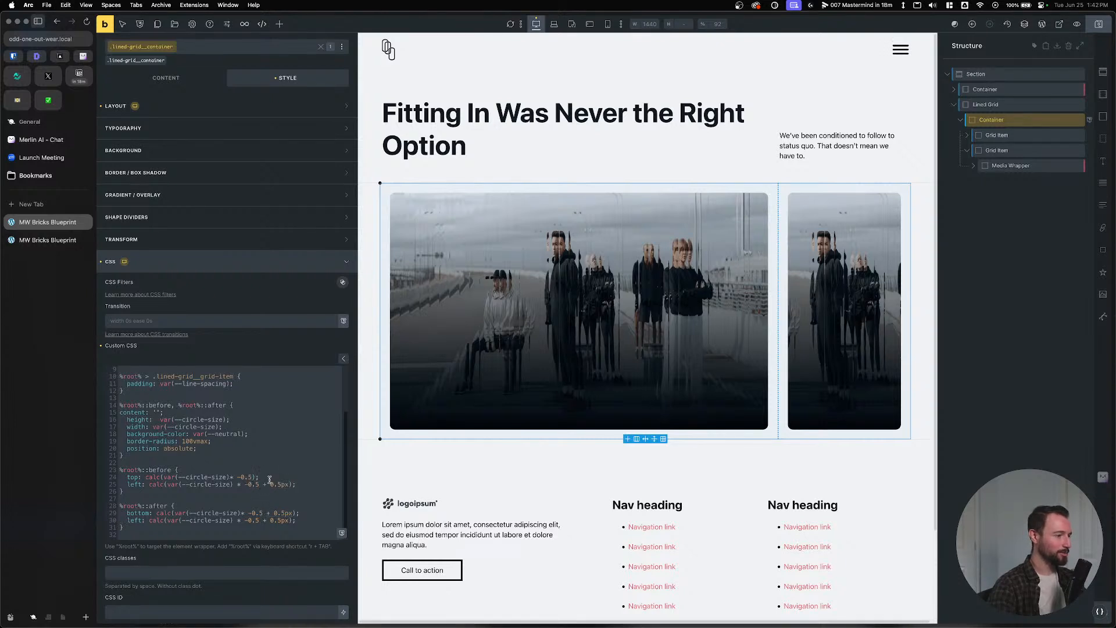
key(super+v)
click(252, 477)
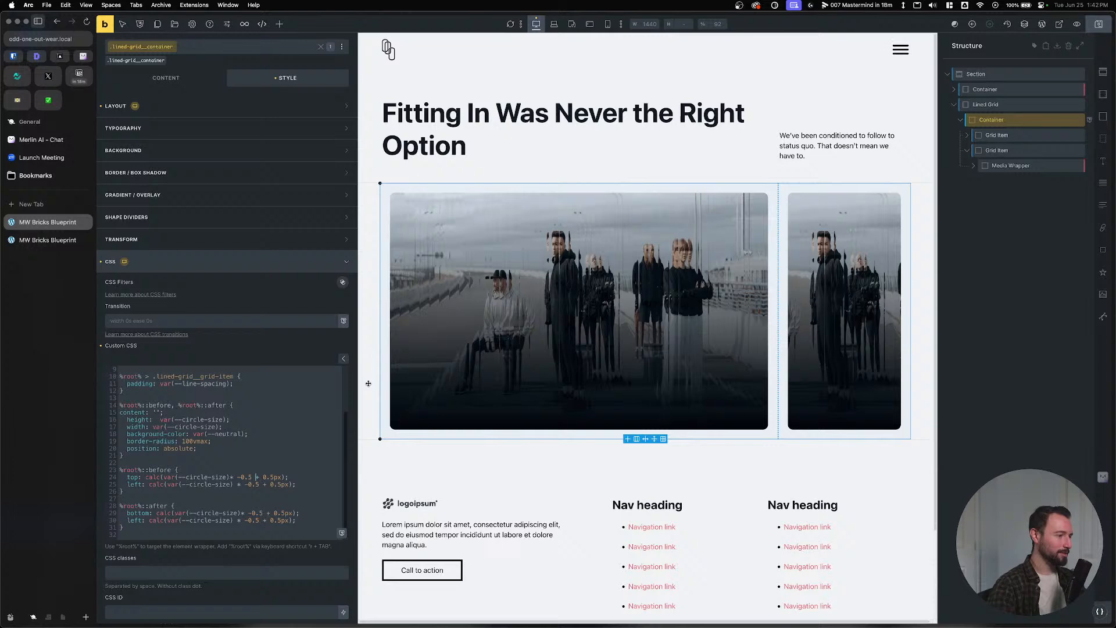
click(1098, 25)
Reload the front-end page and inspect the hero image in DevTools.
click(49, 240)
key(super+r)
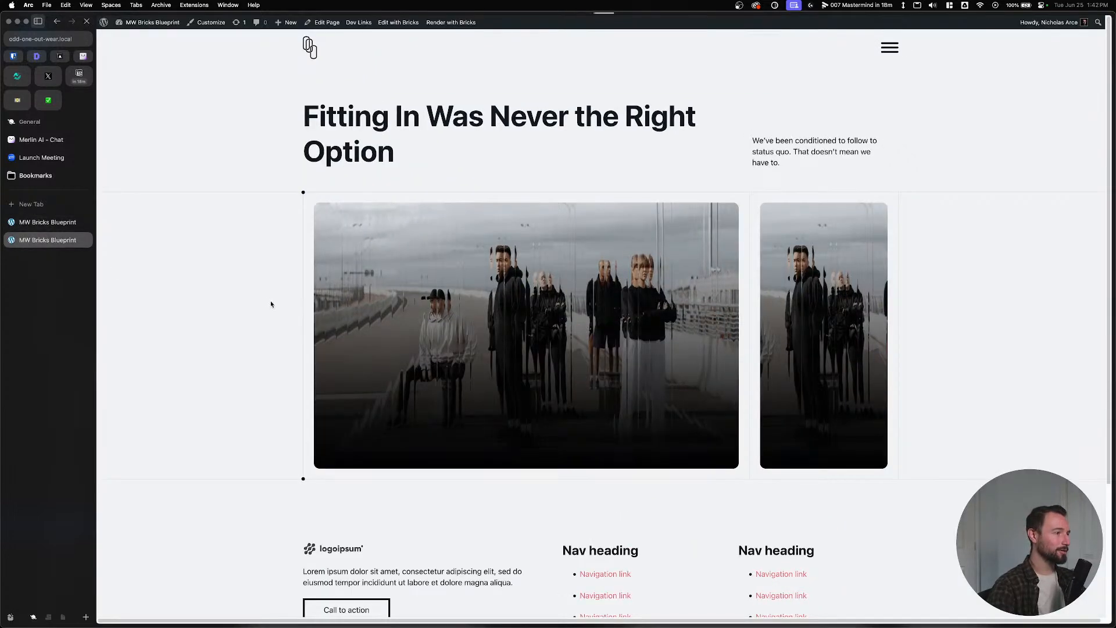
right_click(312, 216)
click(329, 334)
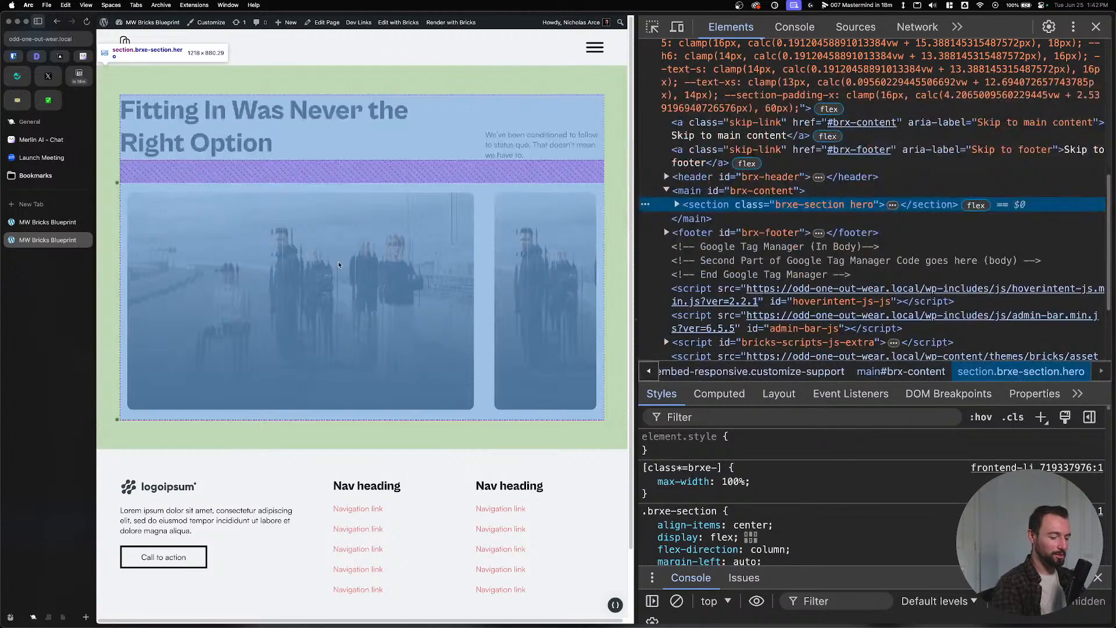
key(super+equal)
key(super+equal)
key(super+equal)
key(super+equal)
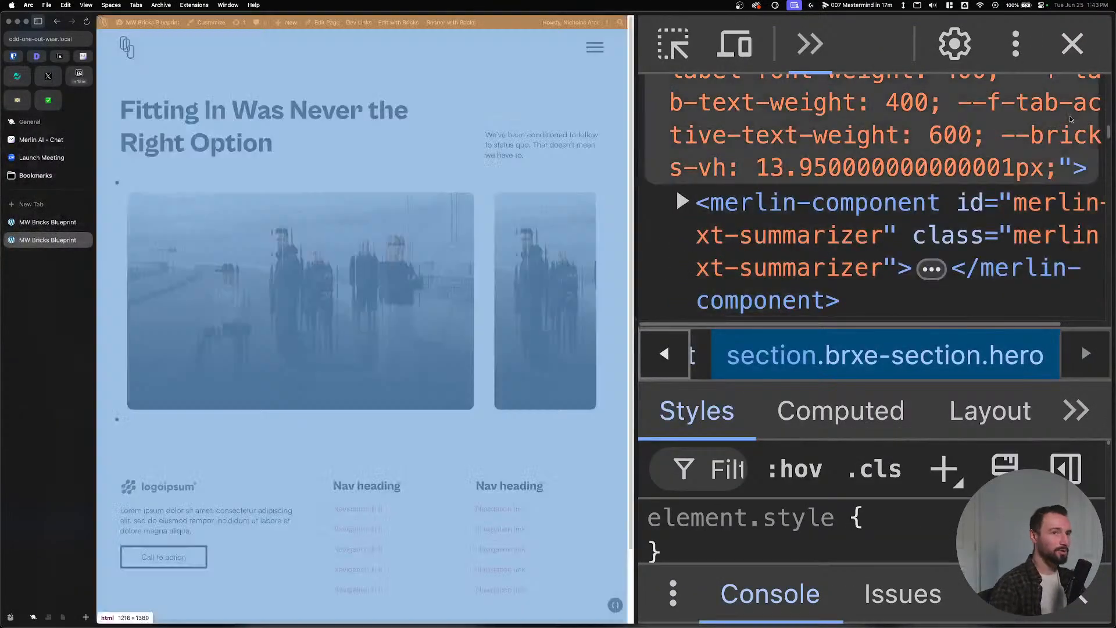
key(super+minus)
key(super+minus)
key(super+minus)
key(super+minus)
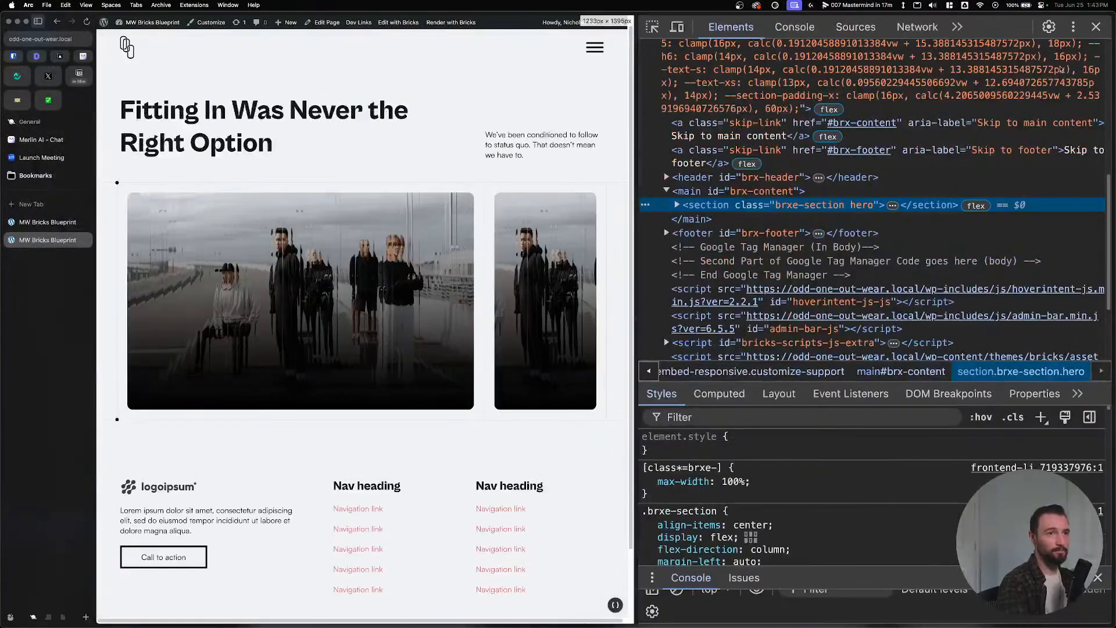
click(1096, 26)
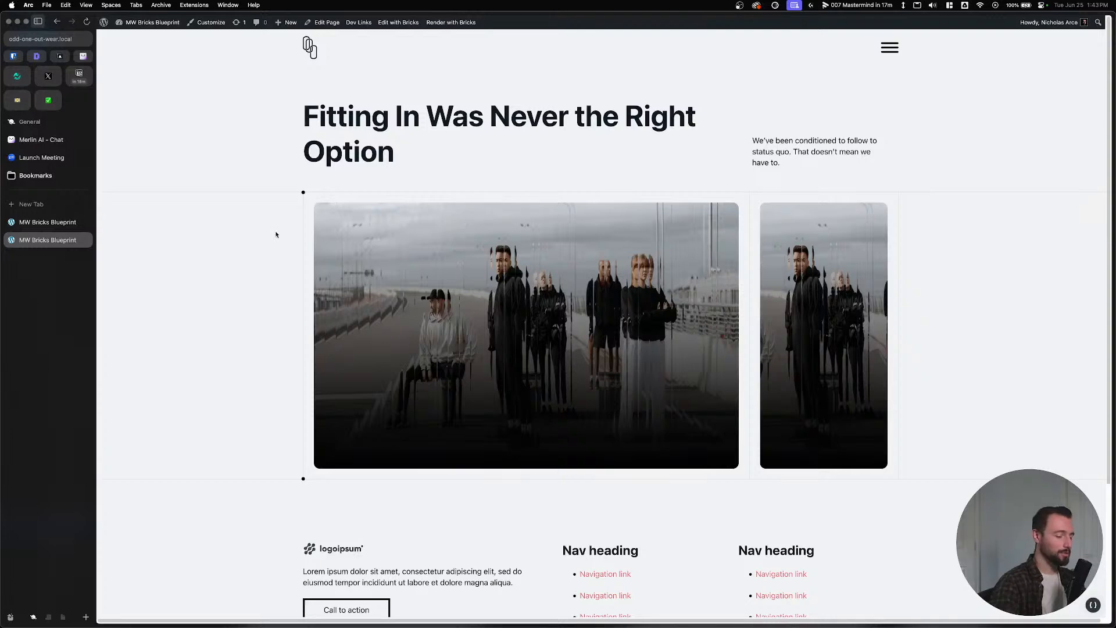
Zoom the page to 300% and back to 110%, then return to the editor.
key(super+equal)
key(super+equal)
key(super+equal)
key(super+equal)
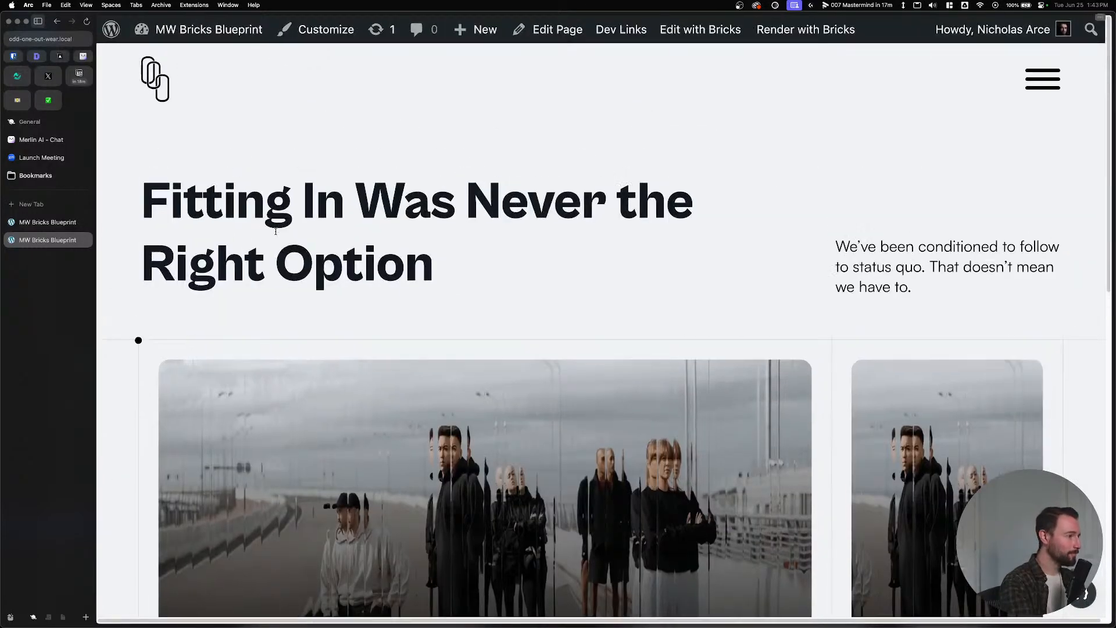
key(super+equal)
key(super+equal)
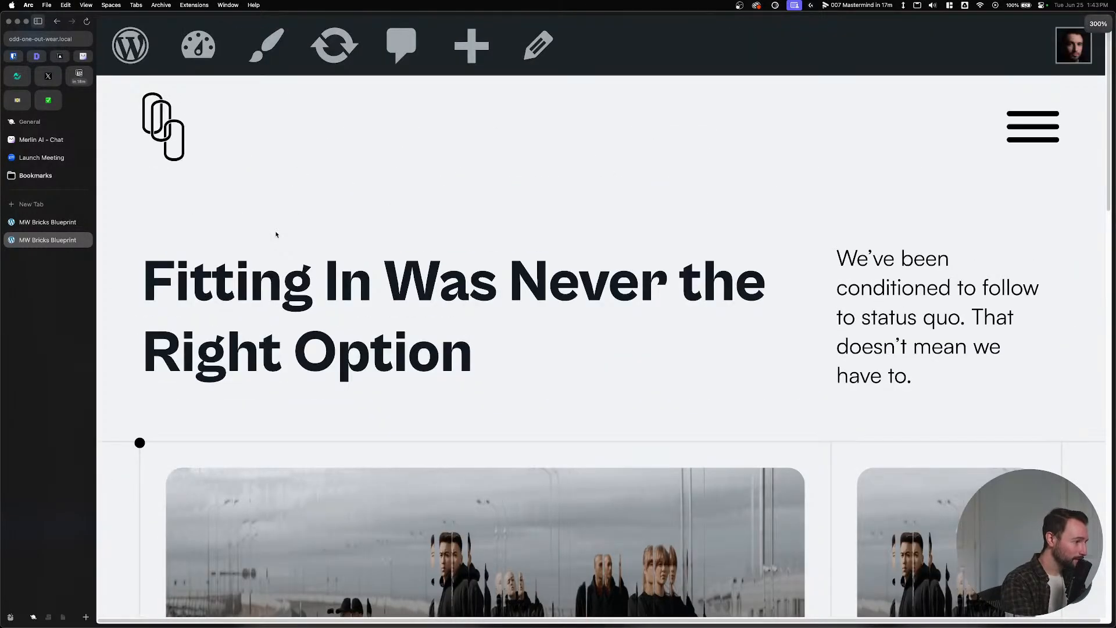
key(super+minus)
key(super+minus)
key(super+minus)
key(super+minus)
key(super+minus)
key(super+minus)
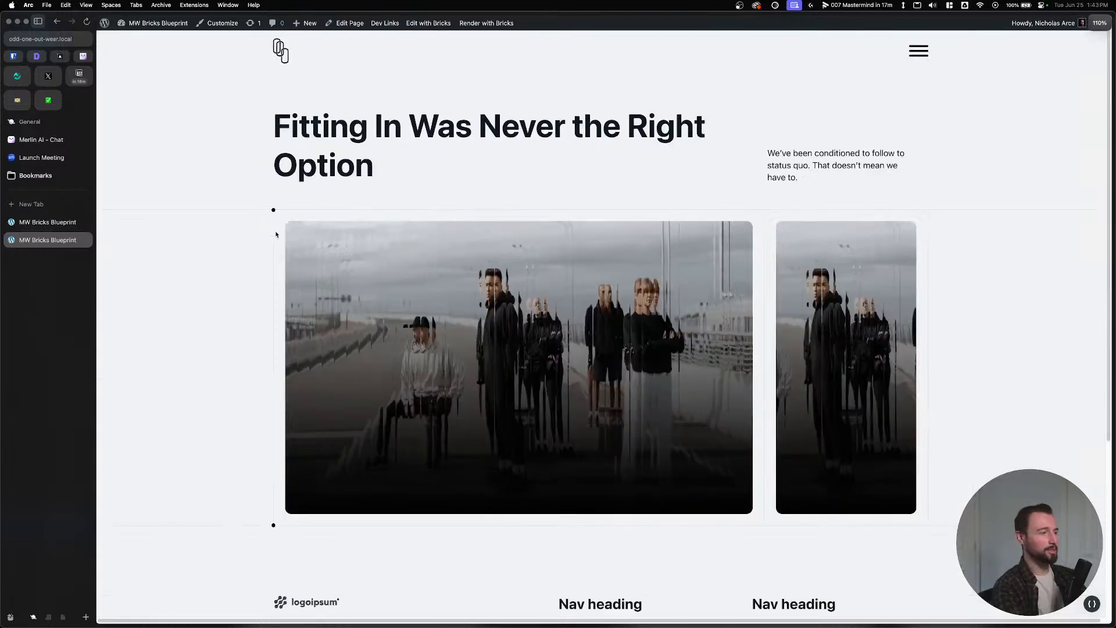
click(58, 223)
scroll(327, 493, down, 1)
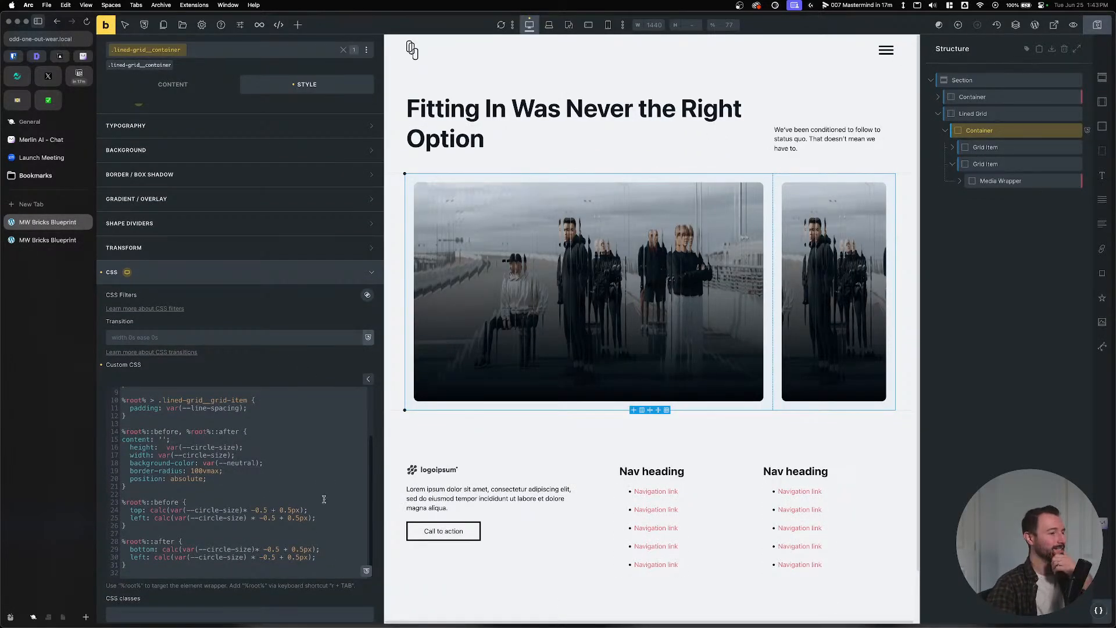
click(741, 194)
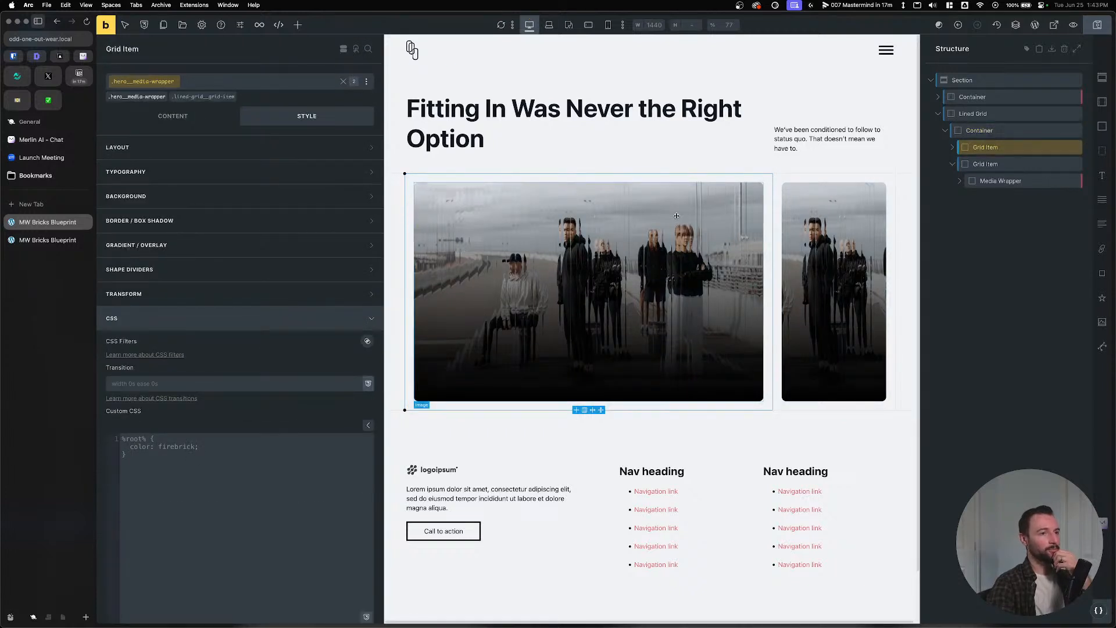
click(1004, 165)
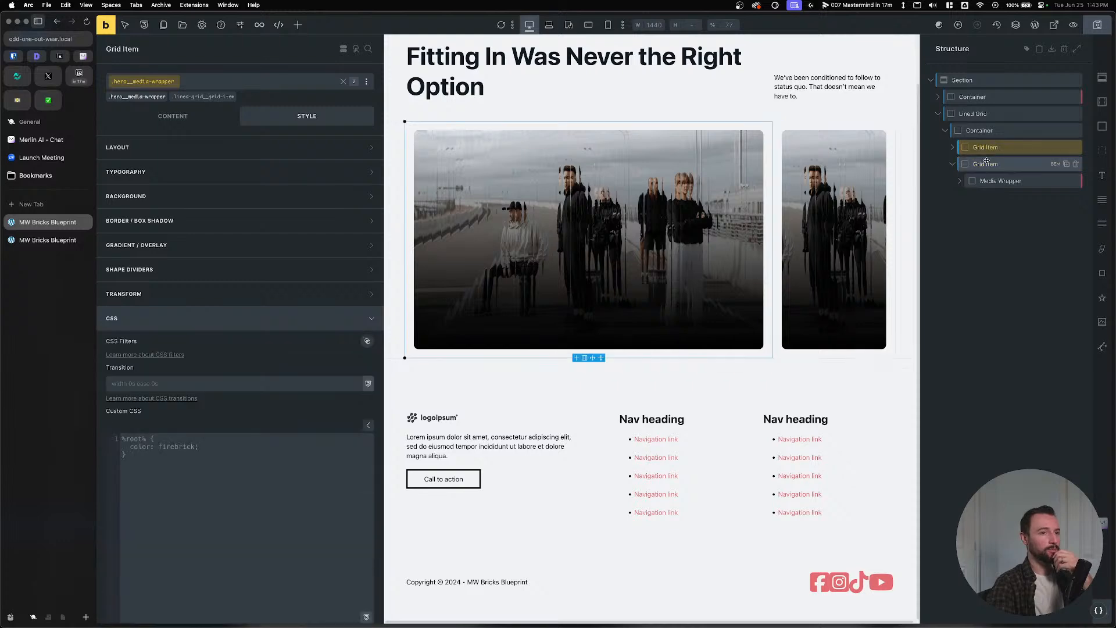
click(994, 131)
click(997, 115)
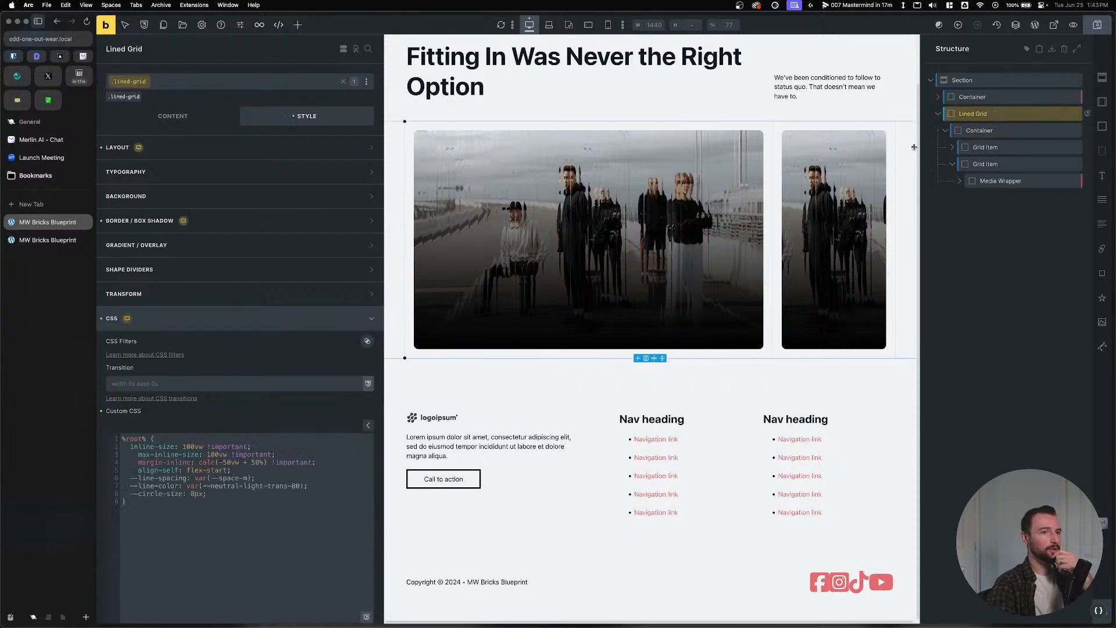
click(996, 131)
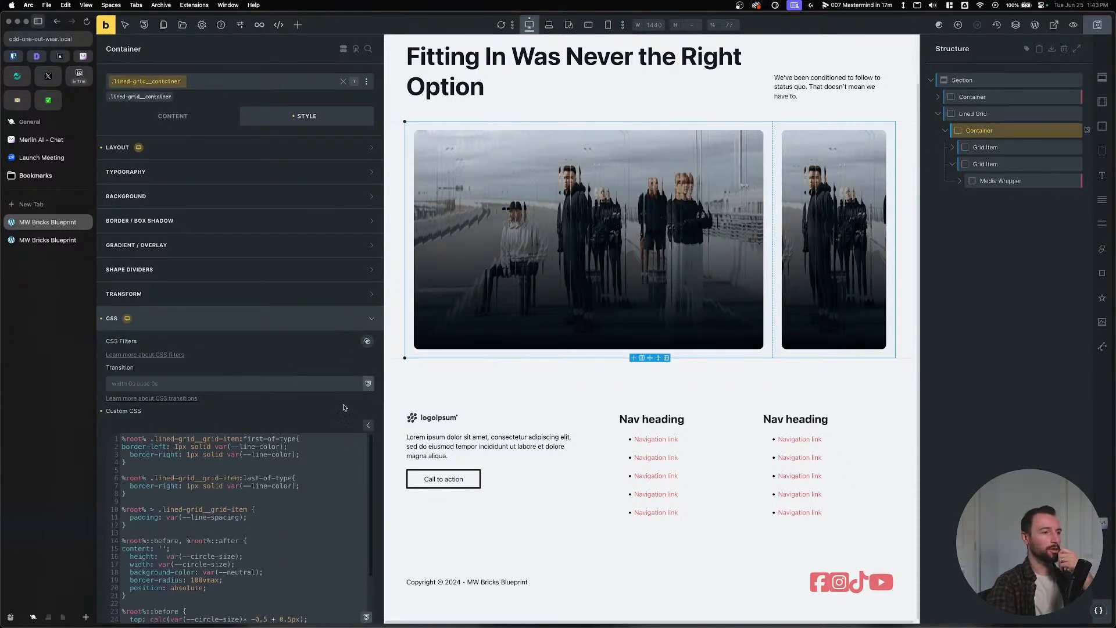
scroll(238, 437, down, 5)
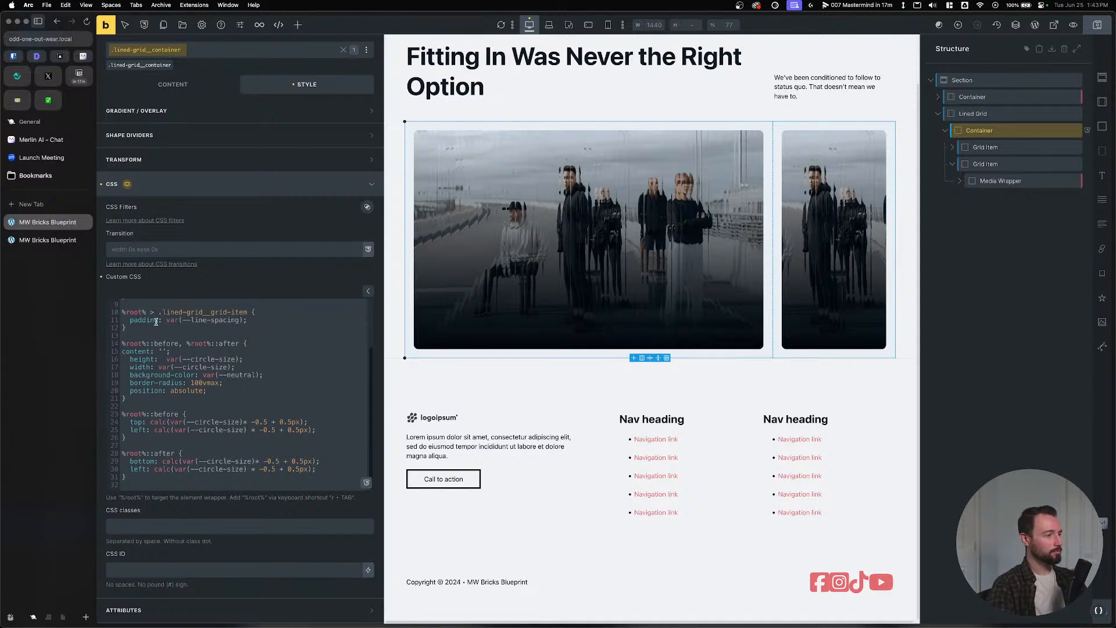
click(247, 314)
drag(114, 318, 115, 314)
key(super+c)
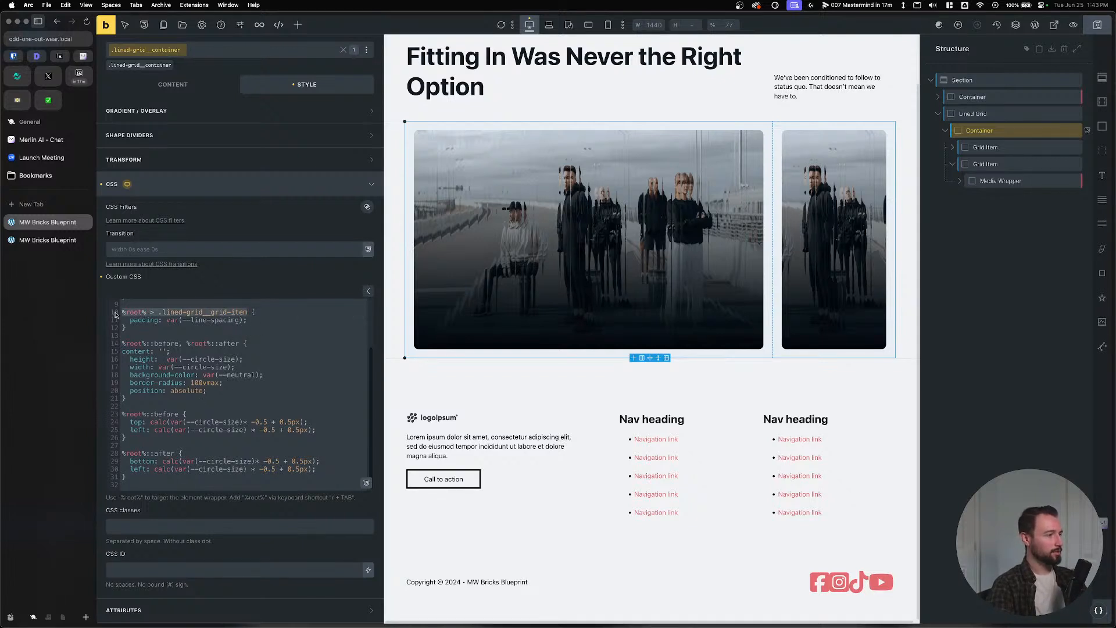
Append the grid item's ::before and ::after selectors to line 14's selector list.
click(239, 345)
text(,)
key(cmd+v)
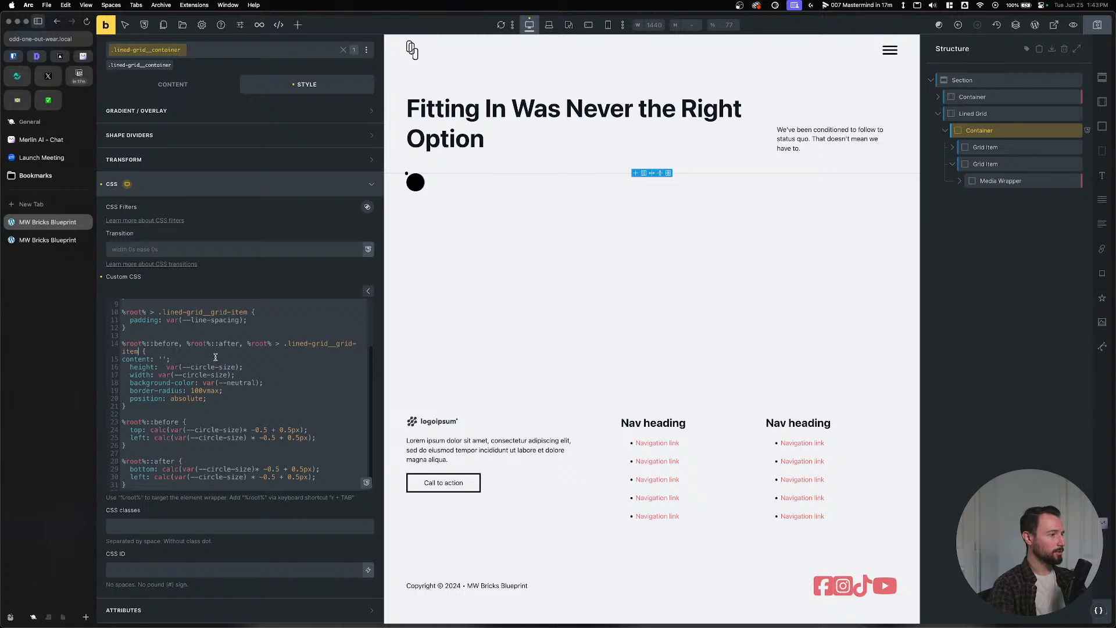
text(::b)
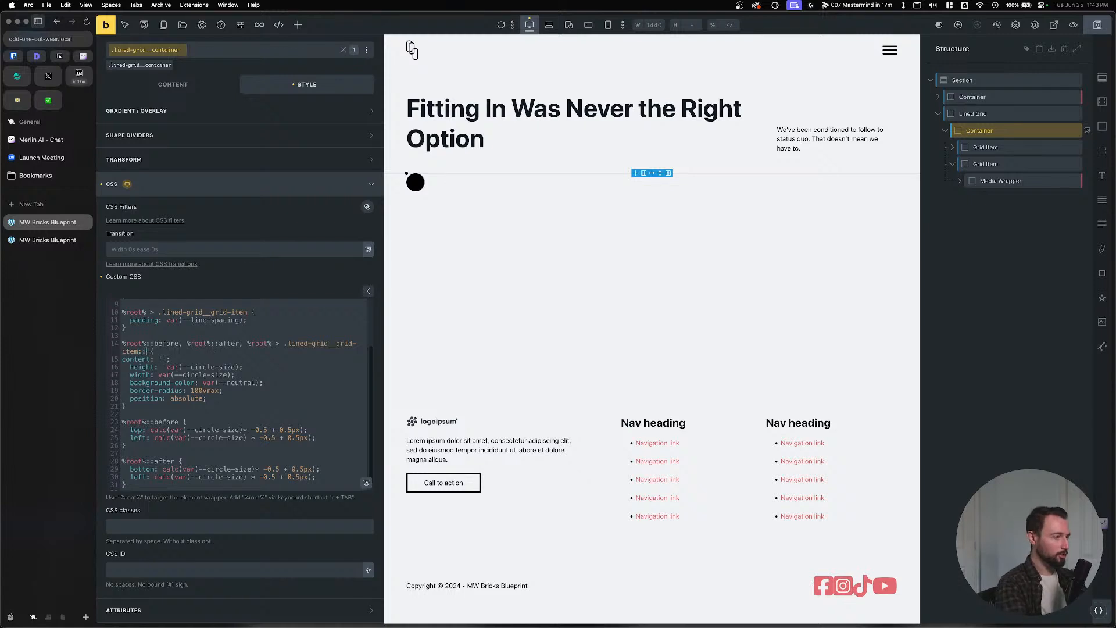
text(efore)
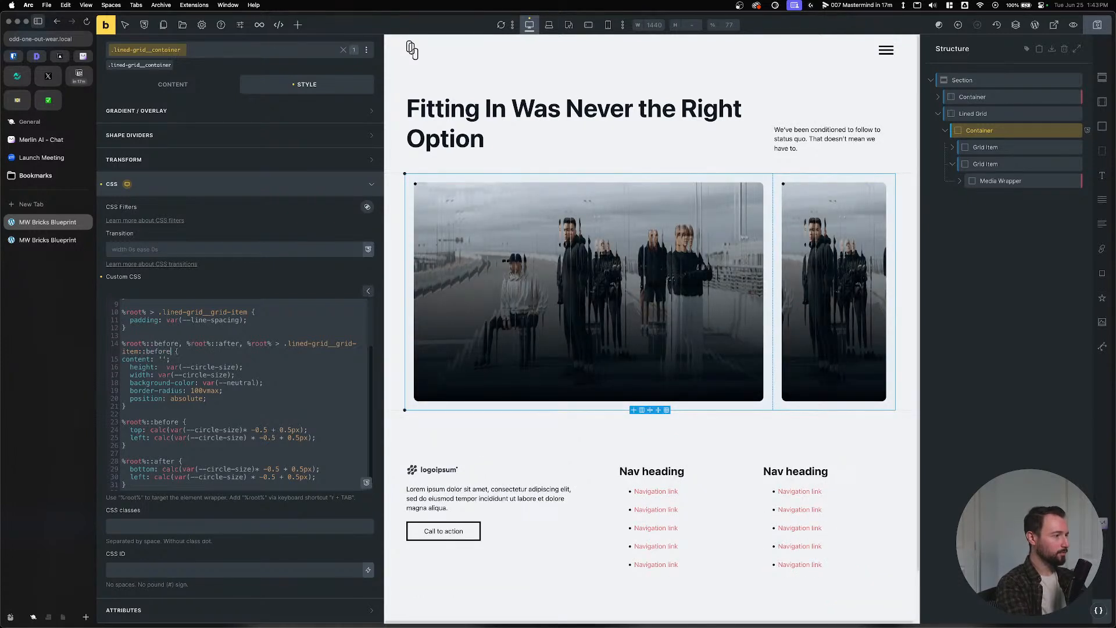
text(,)
key(super+v)
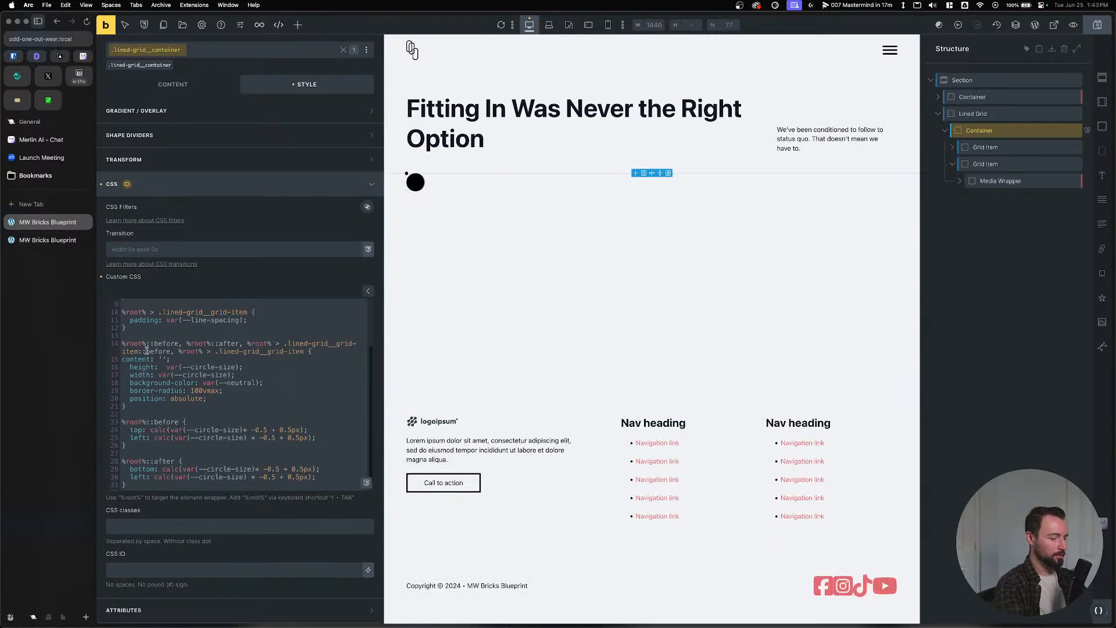
text(::after)
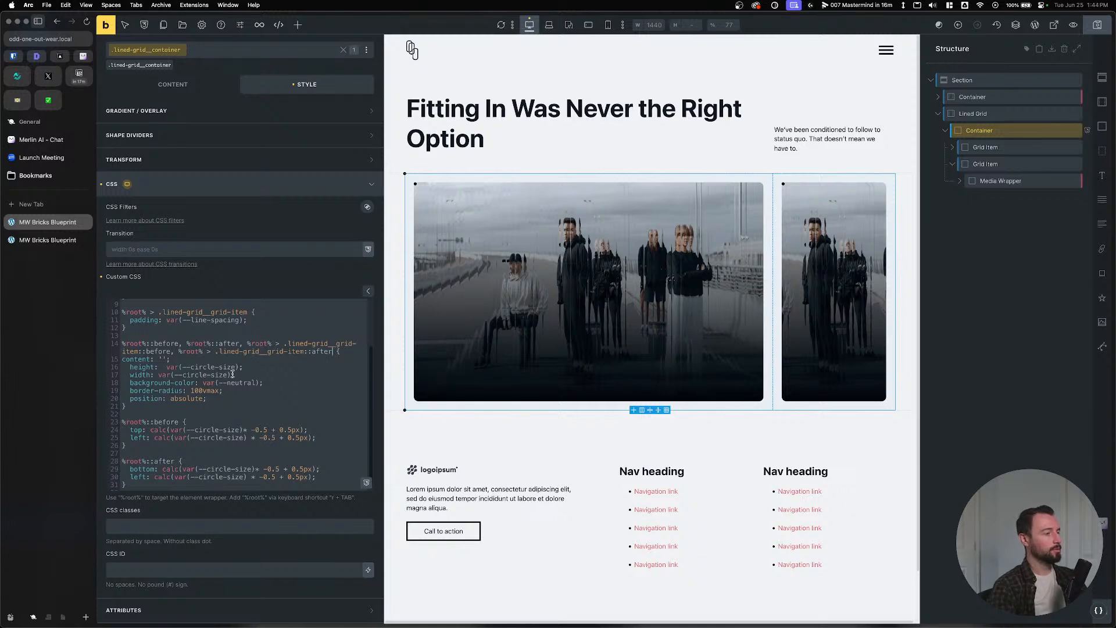
Start a new %root% rule at the end of the custom CSS.
click(243, 399)
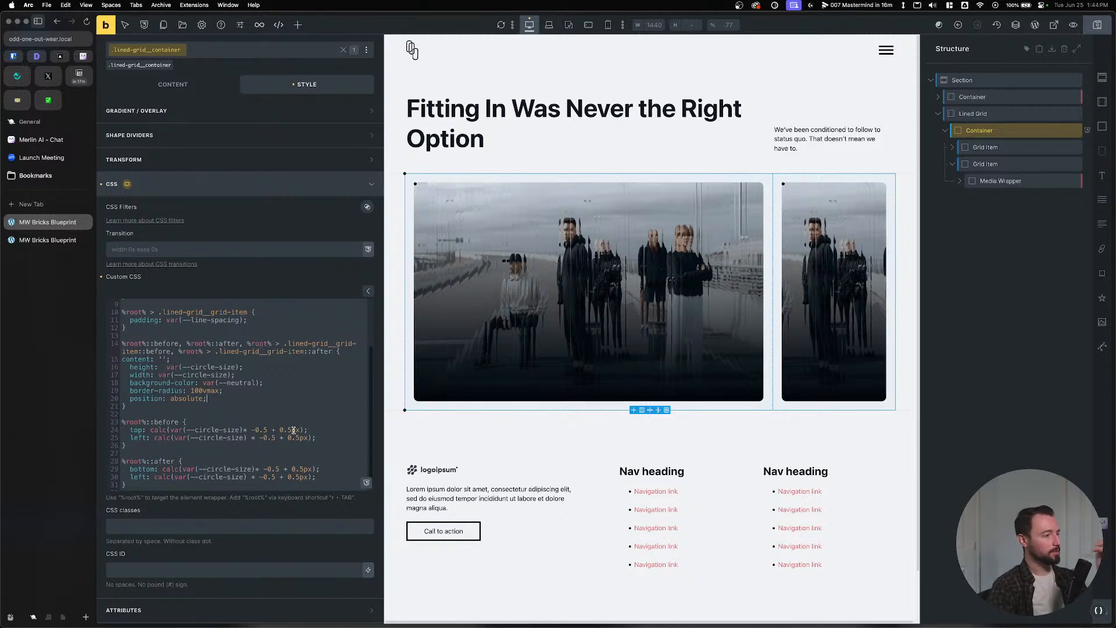
scroll(270, 452, down, 1)
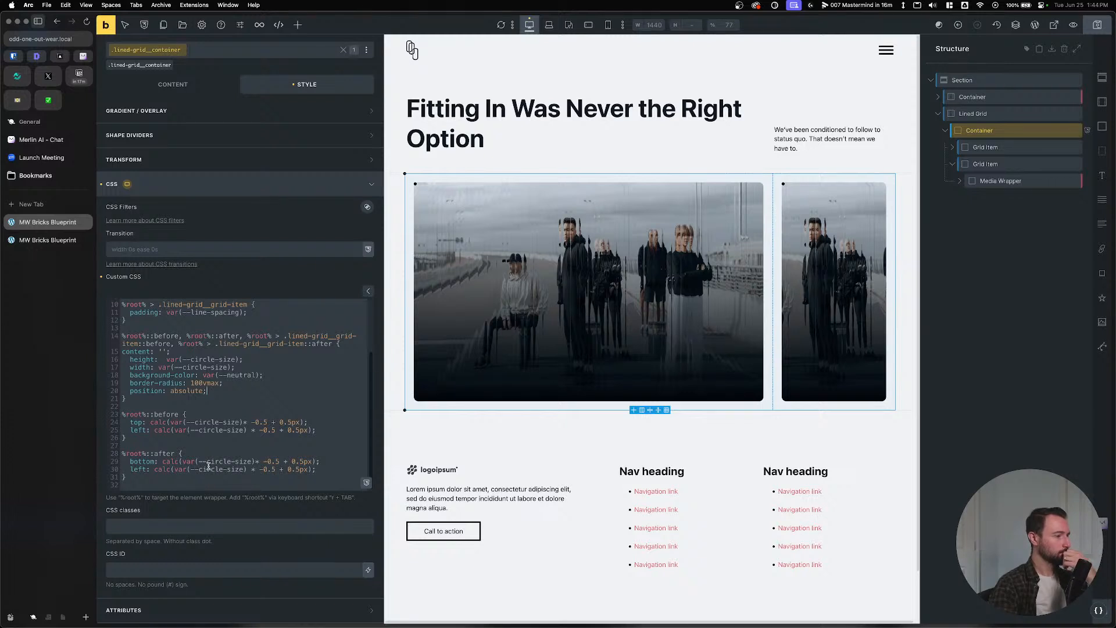
scroll(179, 401, up, 1)
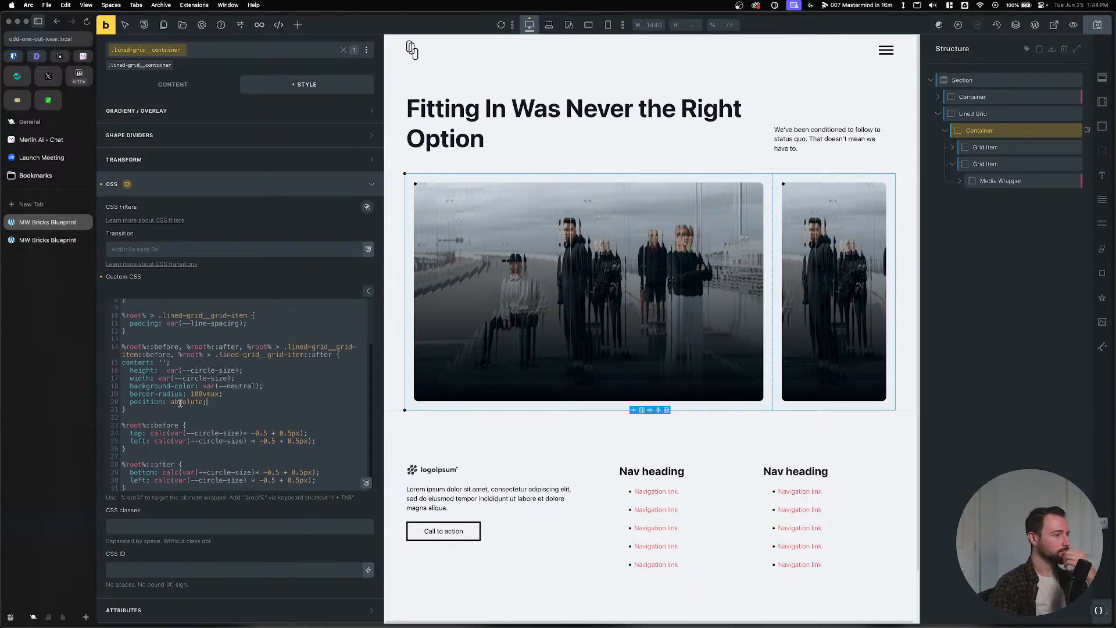
click(261, 323)
click(245, 331)
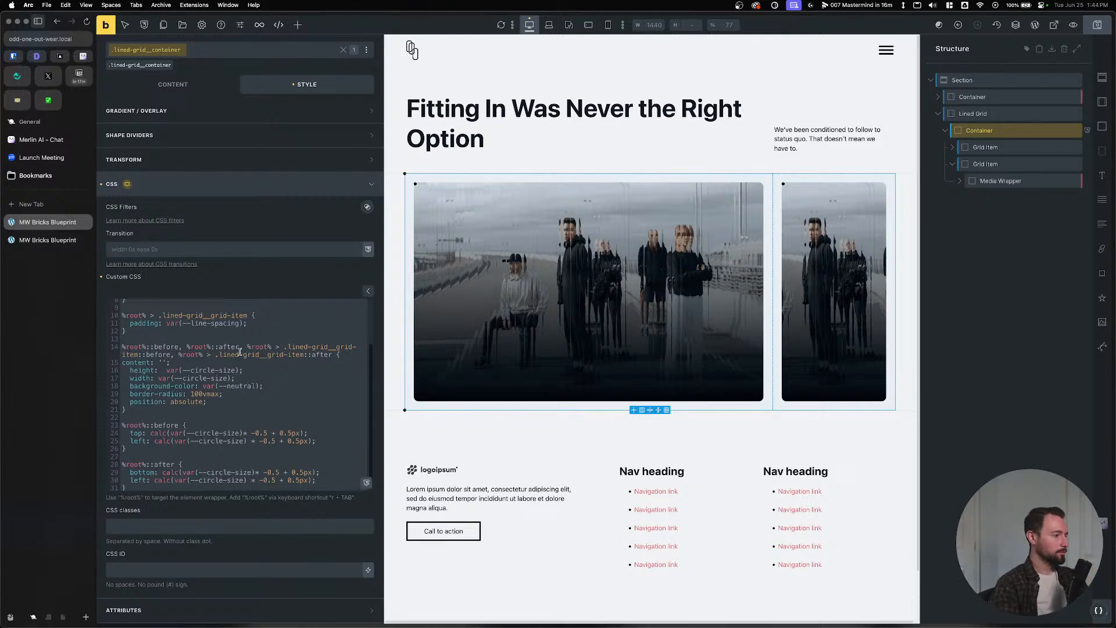
scroll(199, 429, down, 2)
click(165, 433)
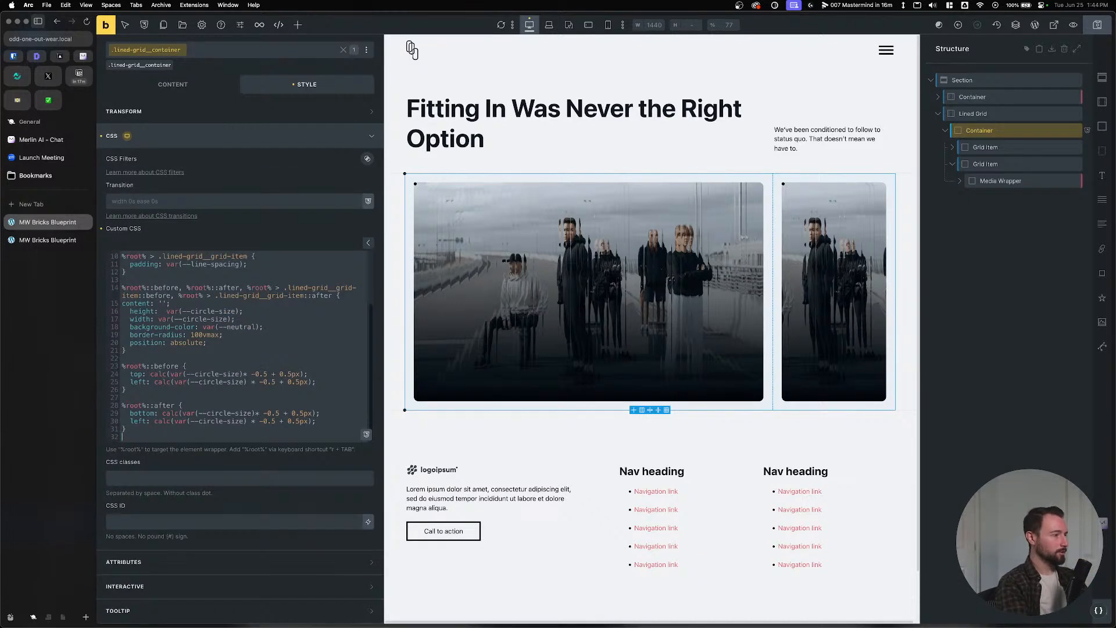
key(Return)
text(r)
key(Tab)
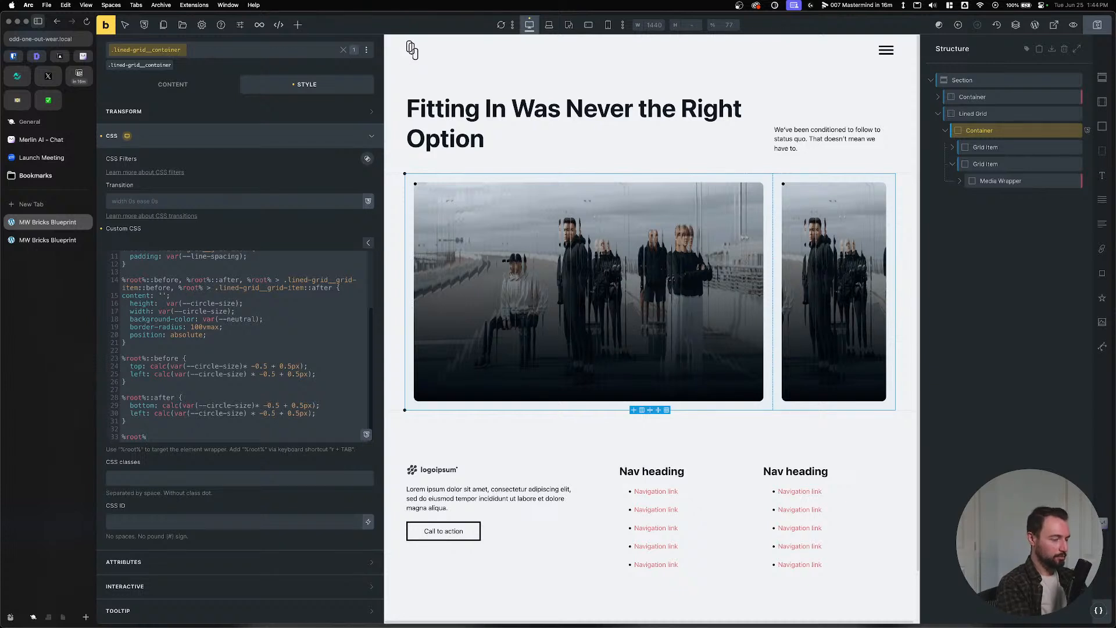
Create an empty %root% > .lined-grid__grid-item::before rule.
text(> .lined-)
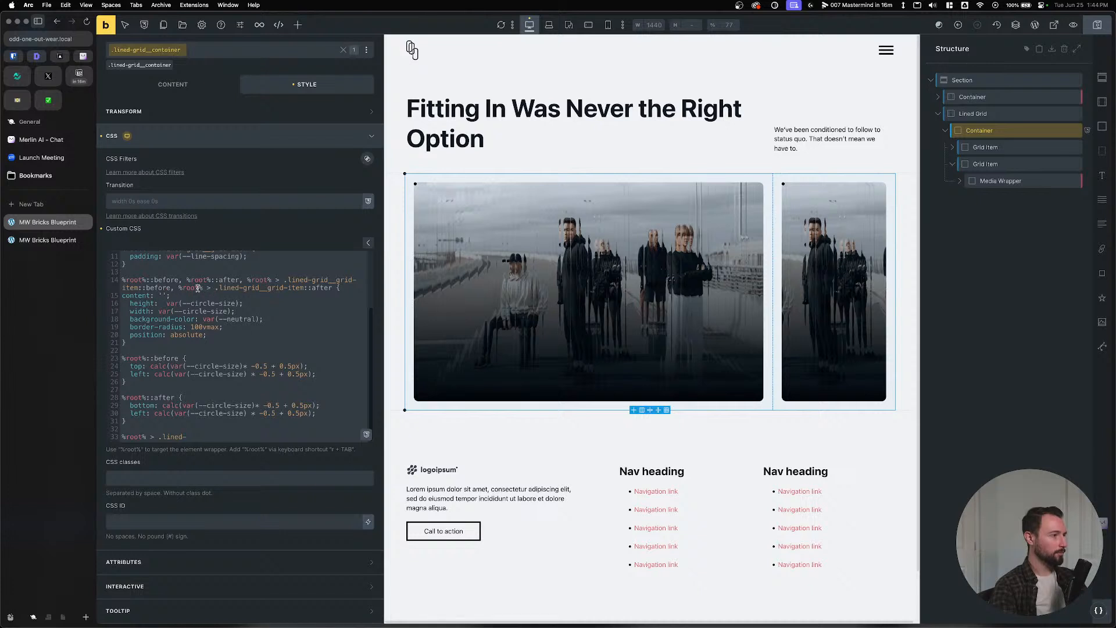
drag(169, 289, 284, 280)
key(super+c)
drag(188, 438, 120, 436)
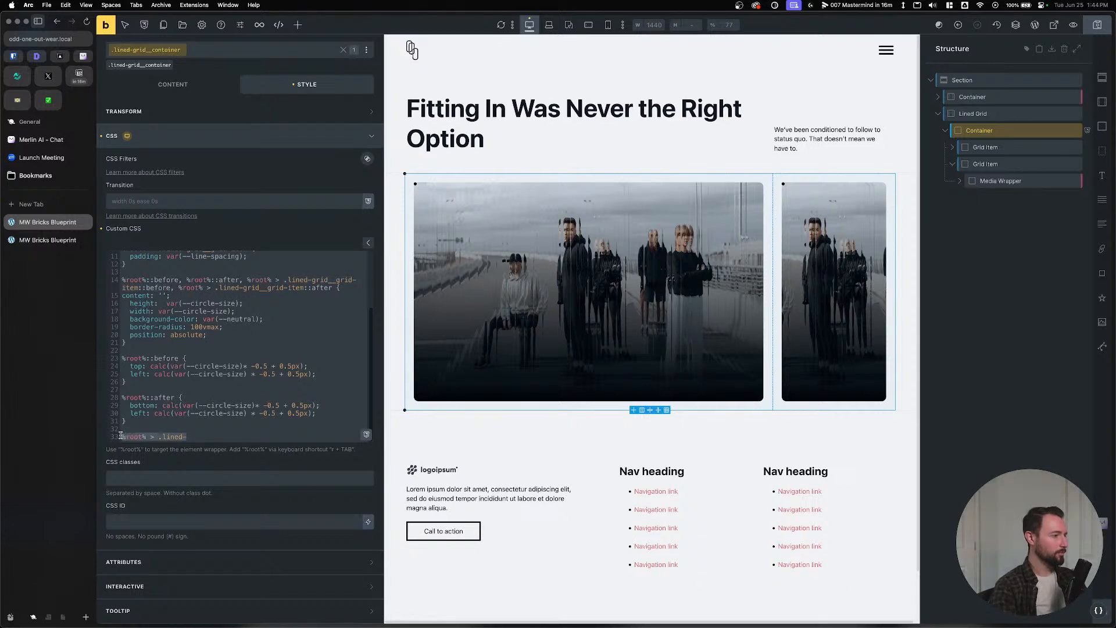
key(super+v)
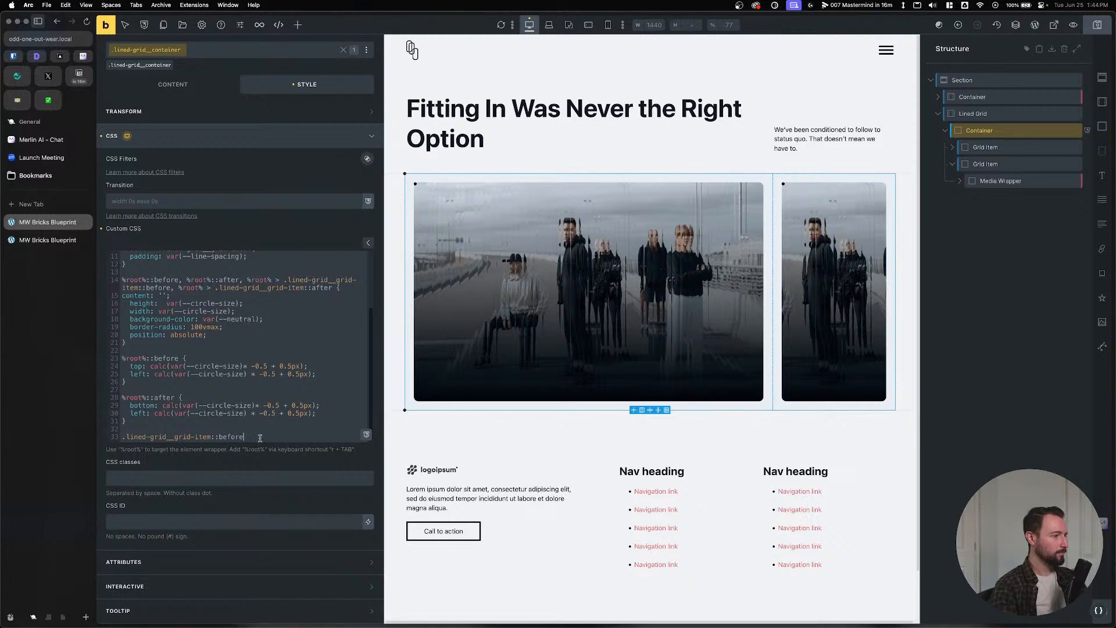
click(121, 435)
text(r)
key(Tab)
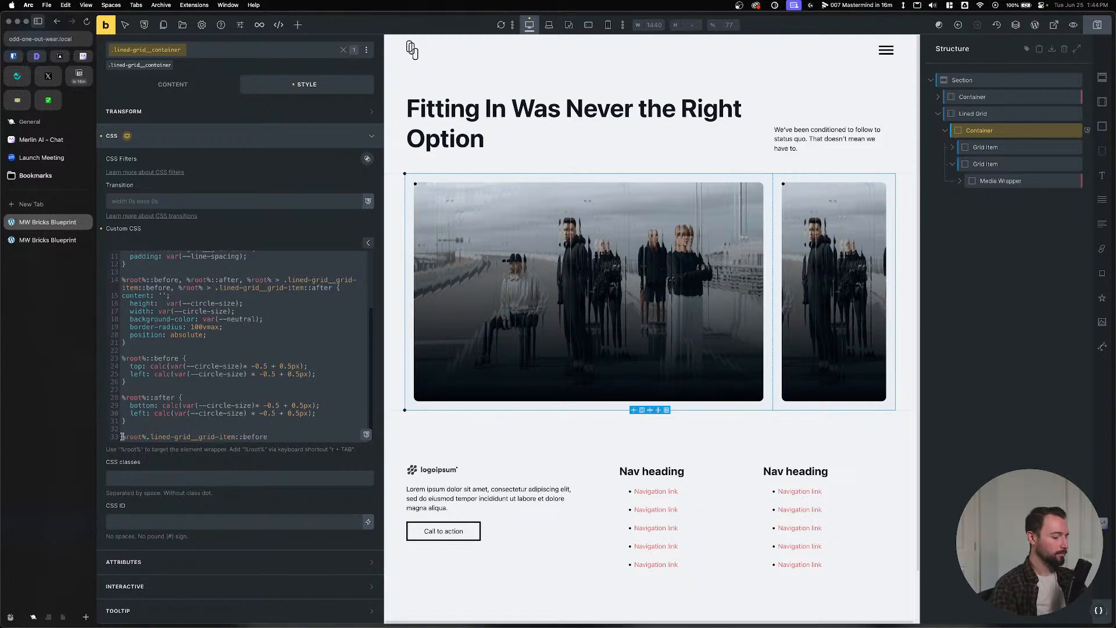
text(>)
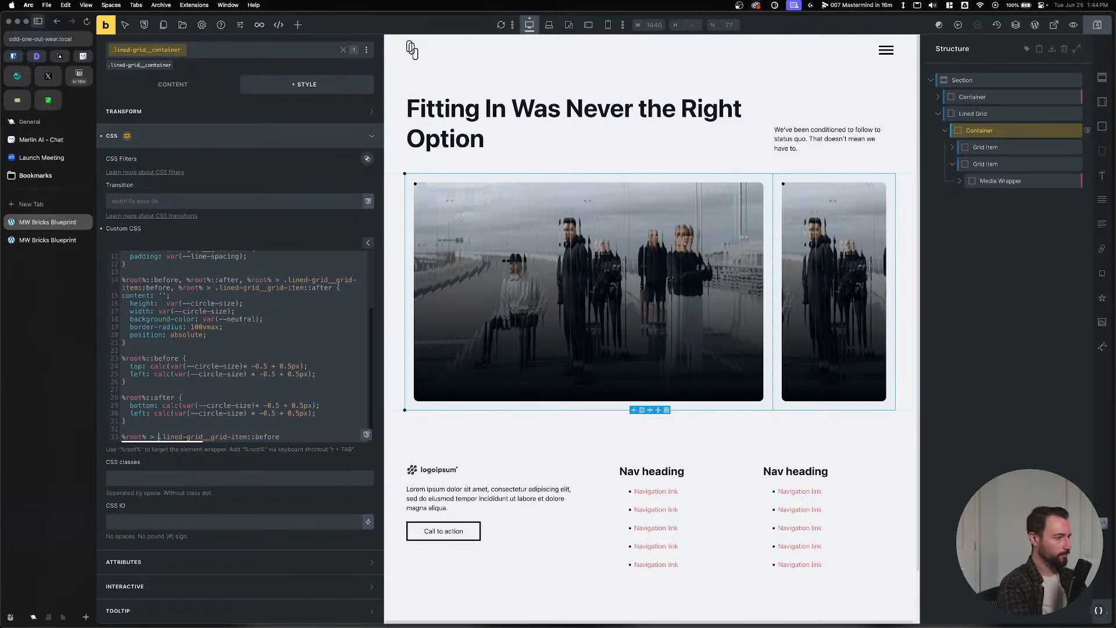
click(309, 432)
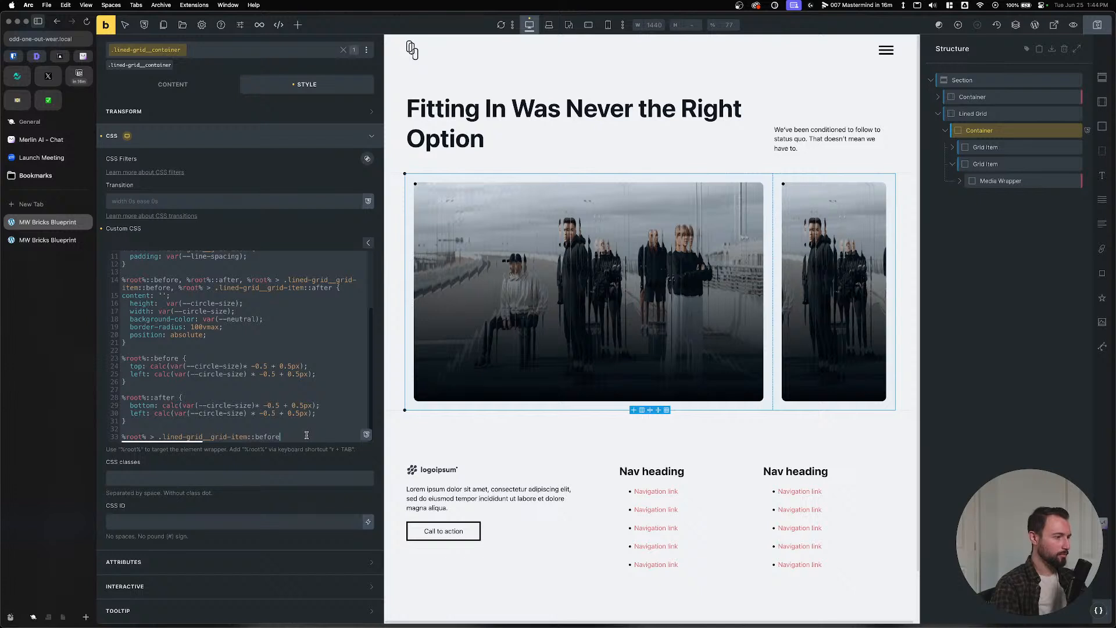
text({)
key(Return)
text(})
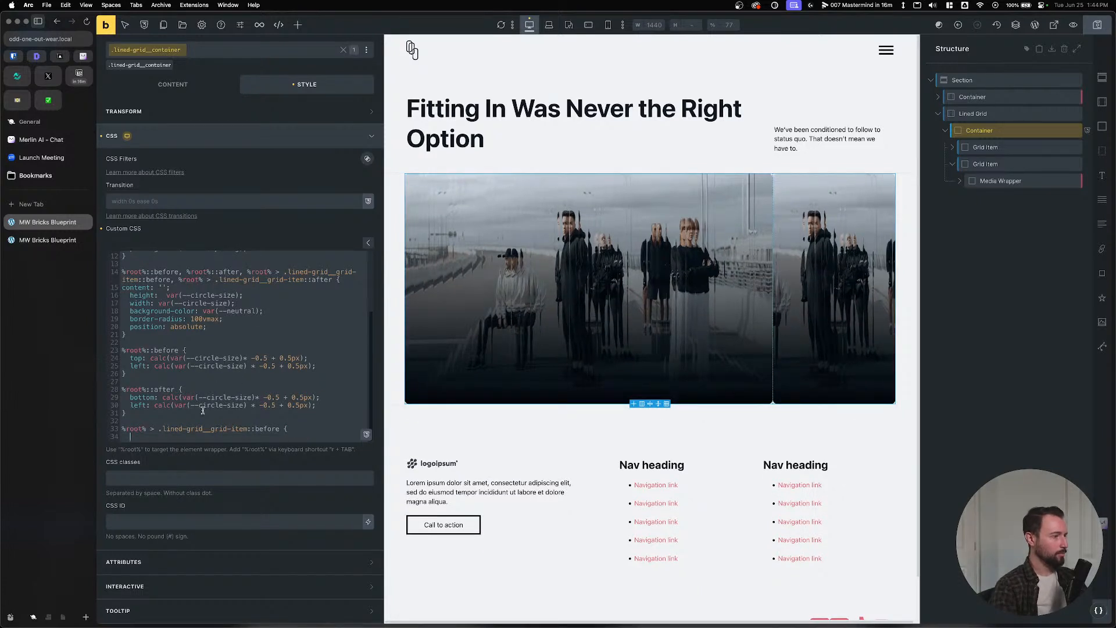
key(Return)
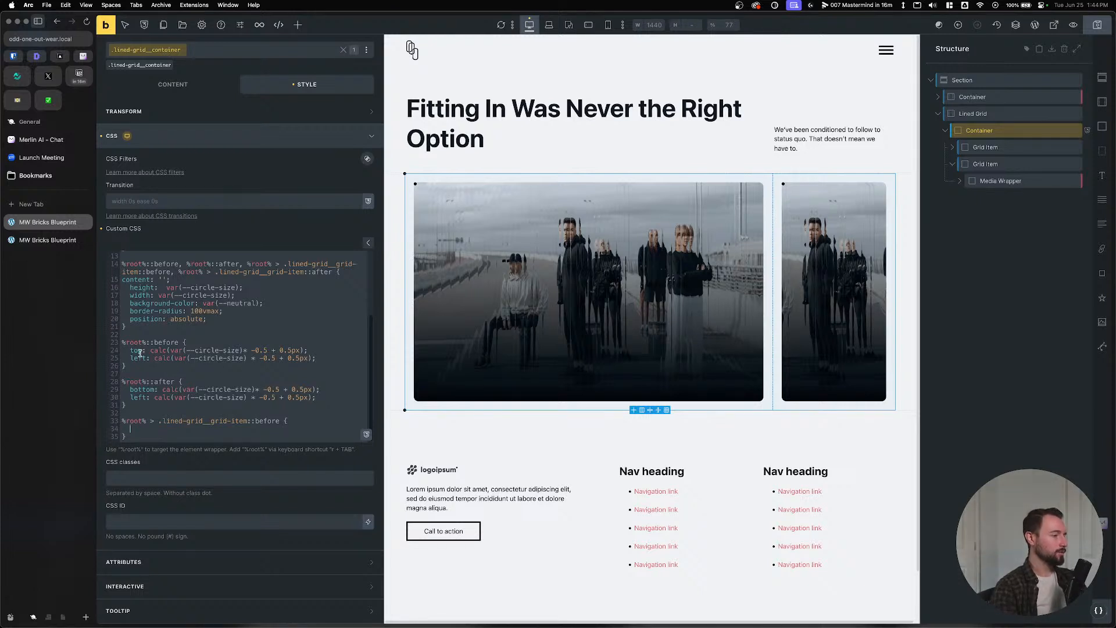
Give the grid-item circle half-size top and right calc() offsets, then save.
drag(309, 352, 125, 350)
key(super+c)
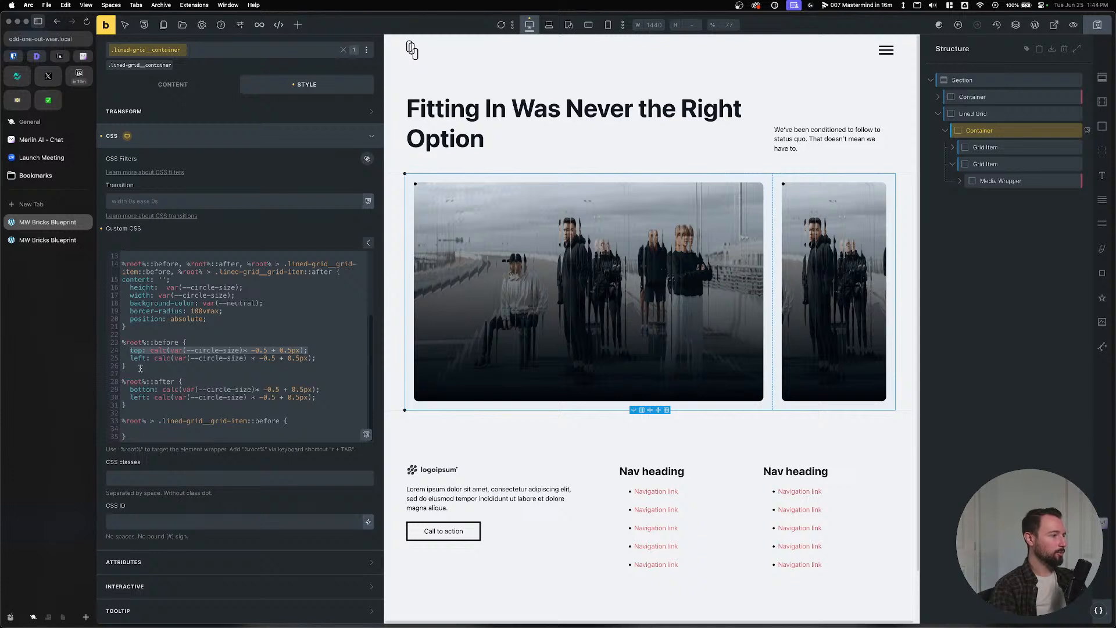
click(146, 427)
key(super+v)
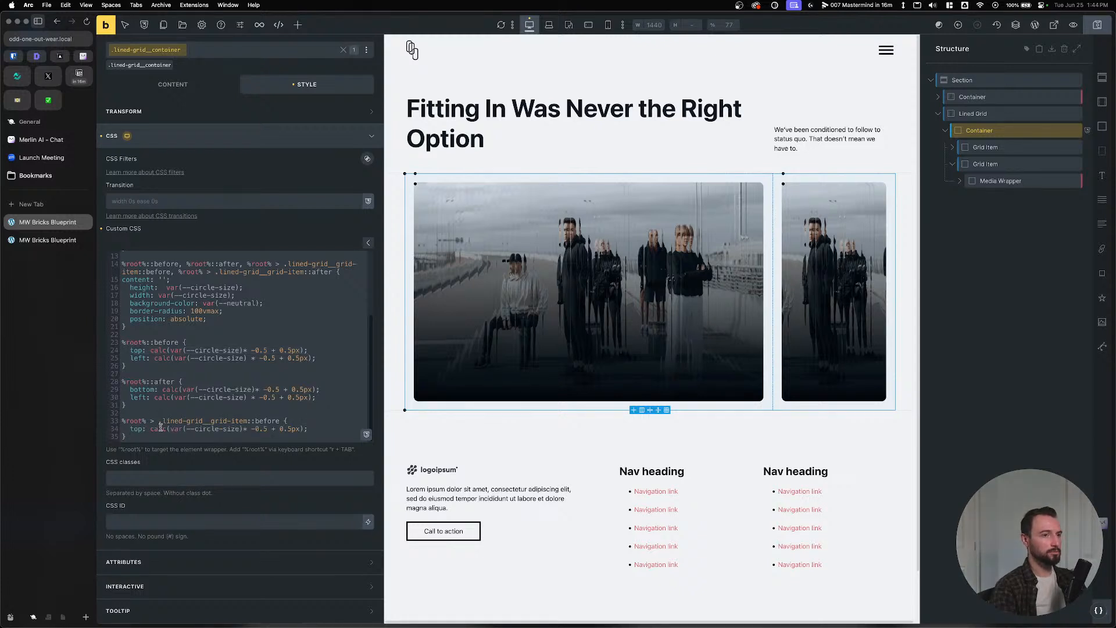
key(Return)
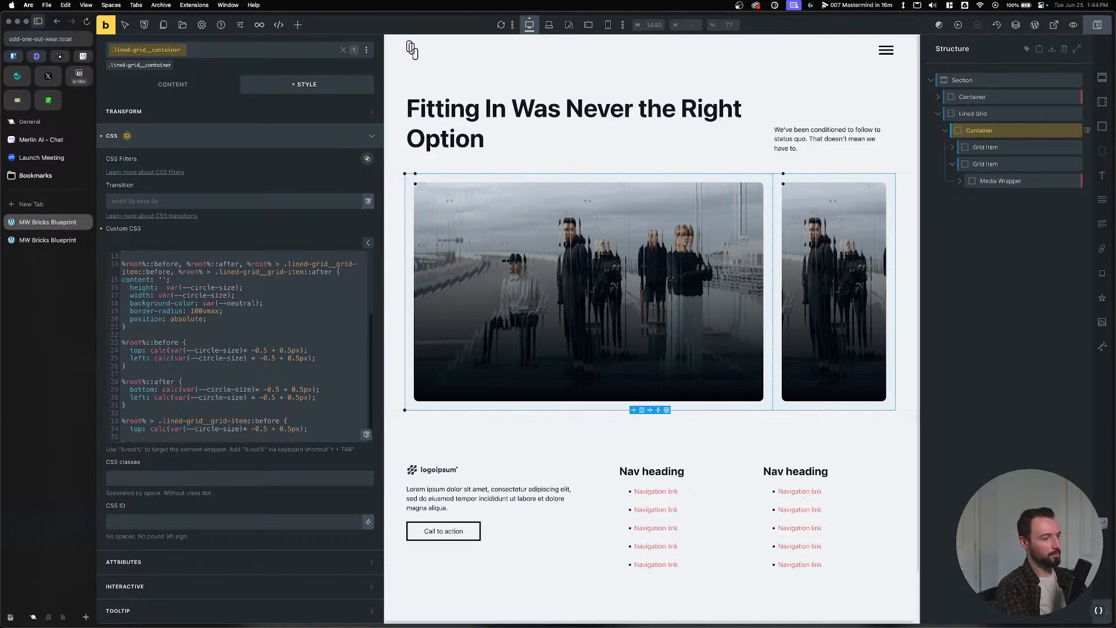
text(right:)
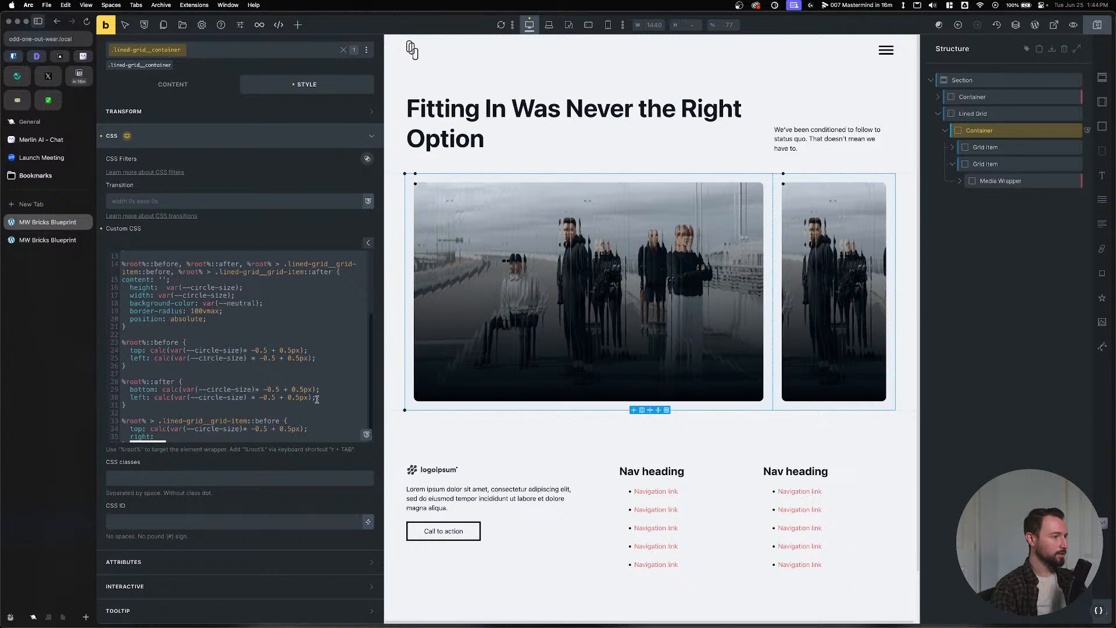
drag(317, 397, 154, 397)
key(cmd+c)
click(172, 437)
key(cmd+v)
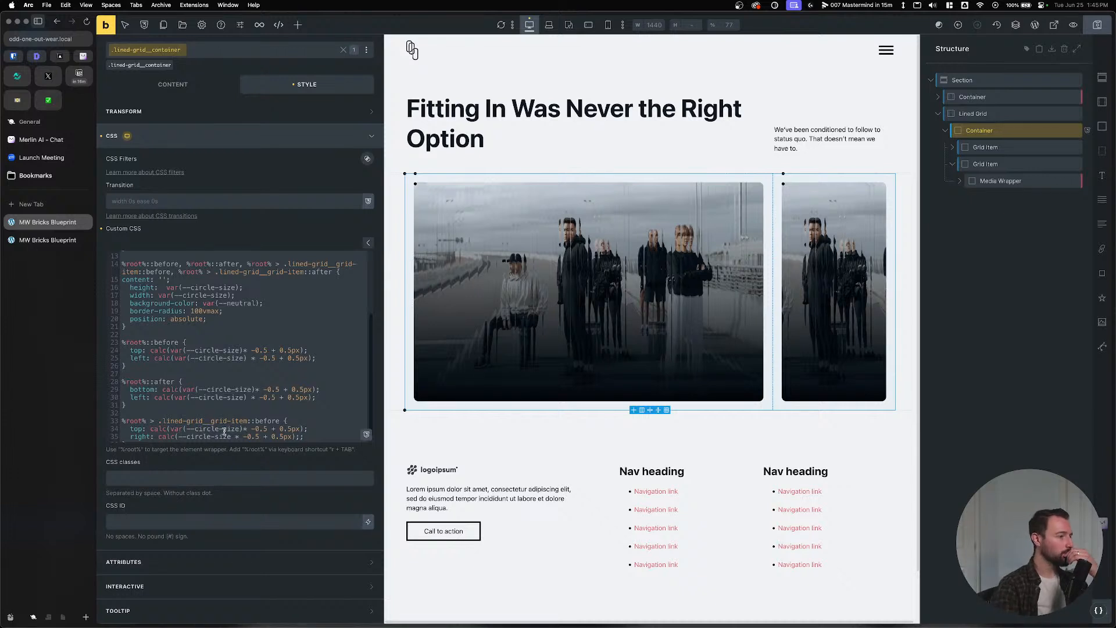
scroll(224, 432, down, 1)
key(super+s)
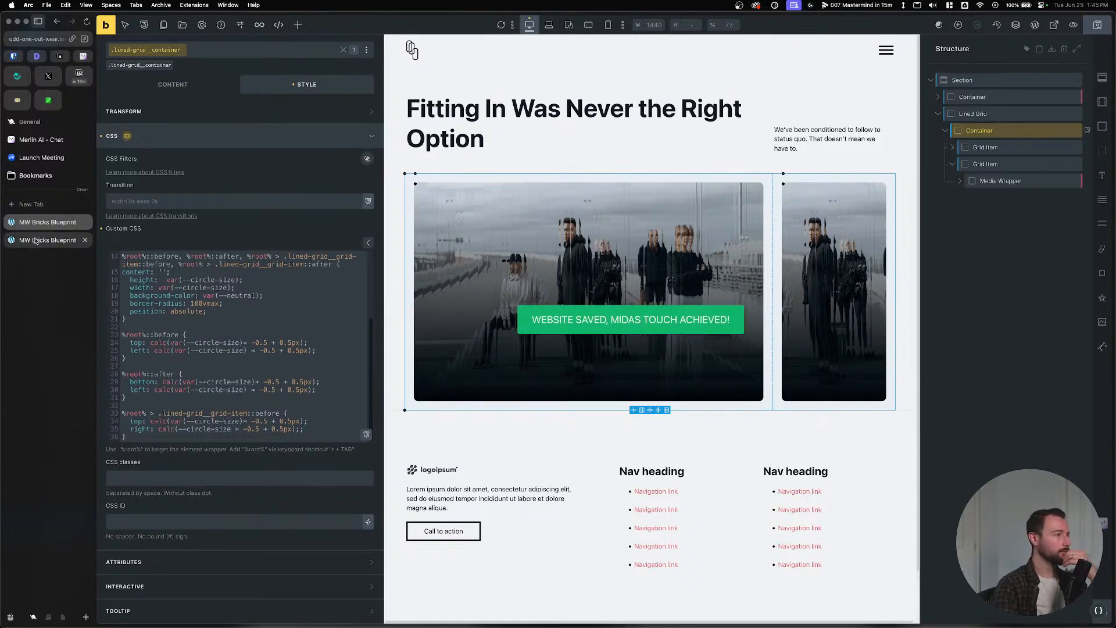
click(48, 239)
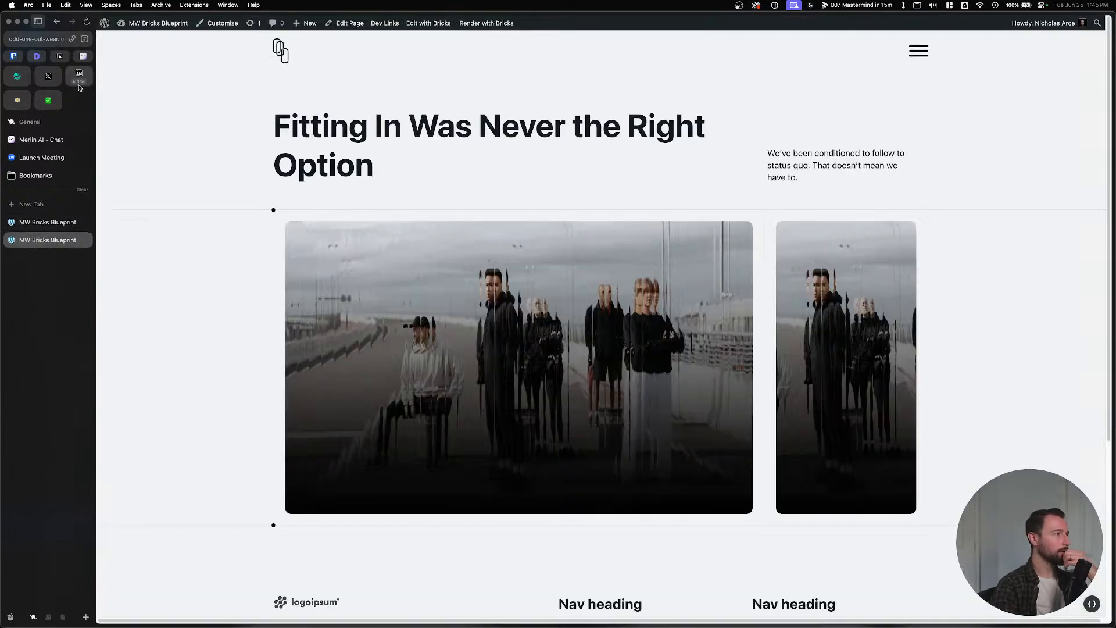
click(88, 22)
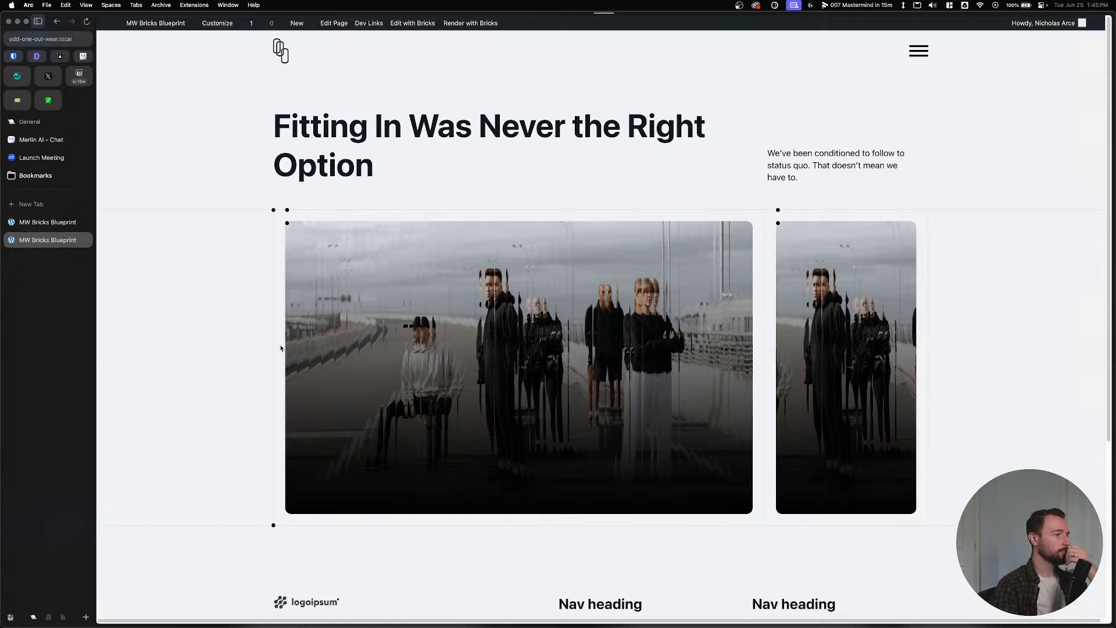
right_click(287, 219)
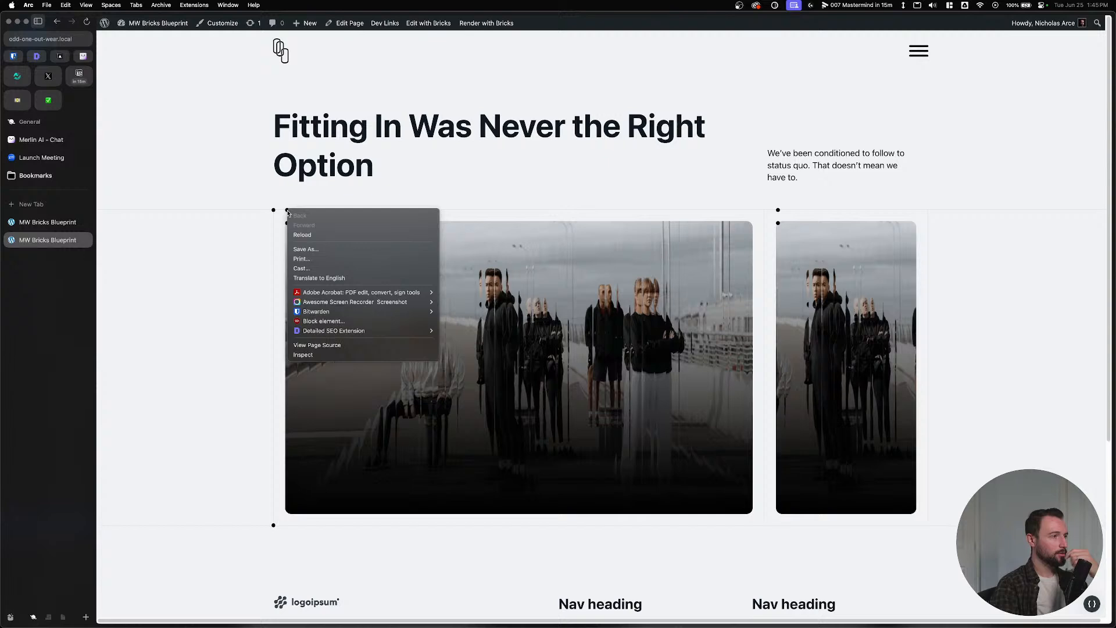
click(313, 356)
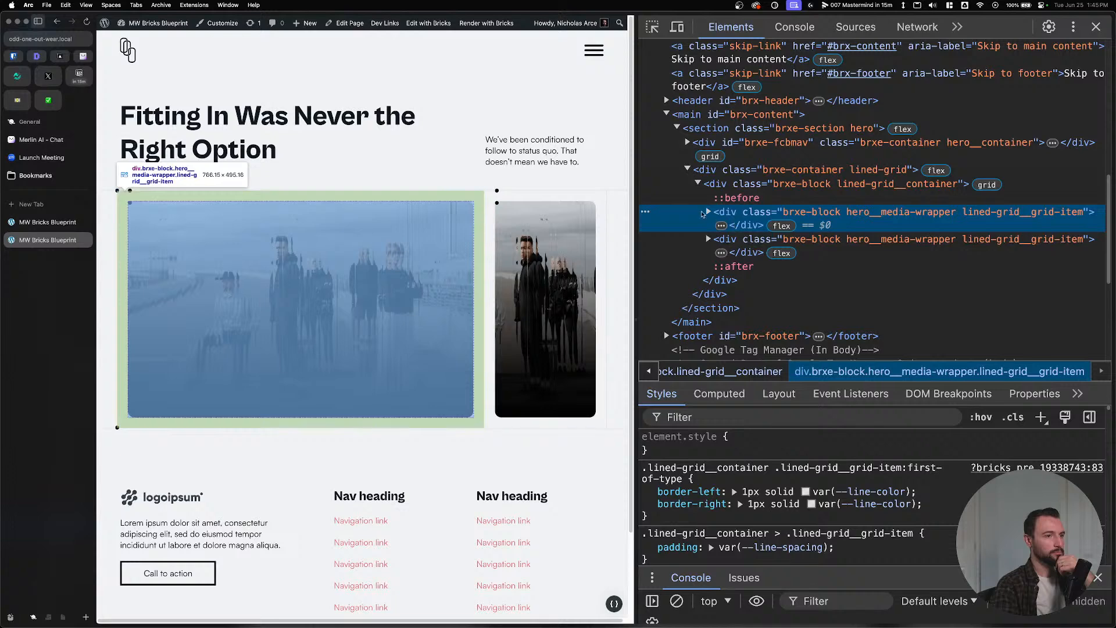
click(708, 213)
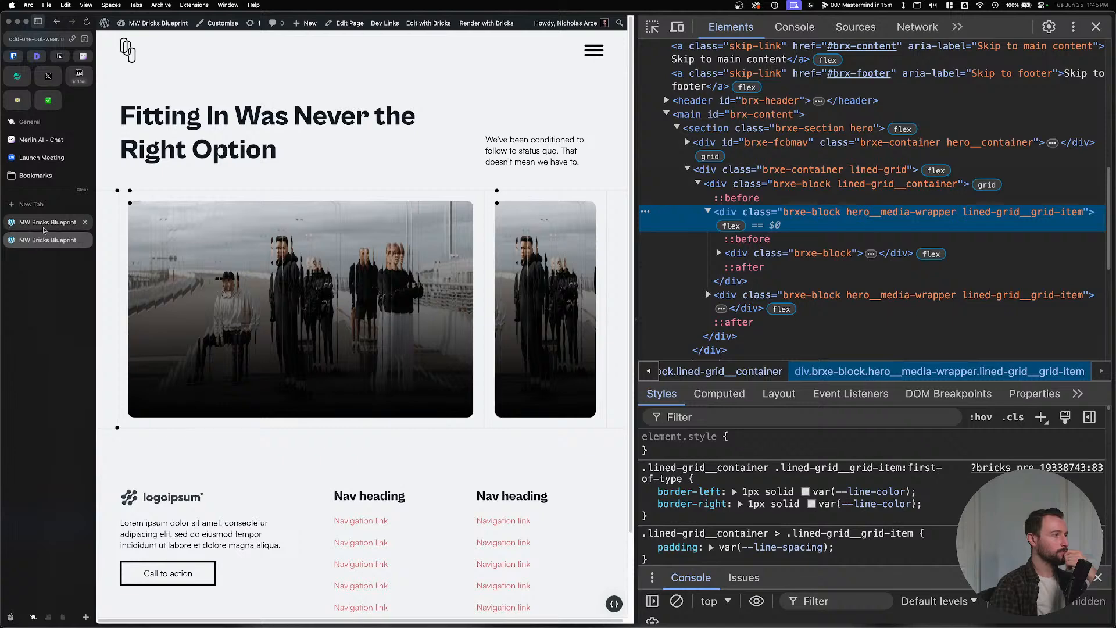
click(44, 230)
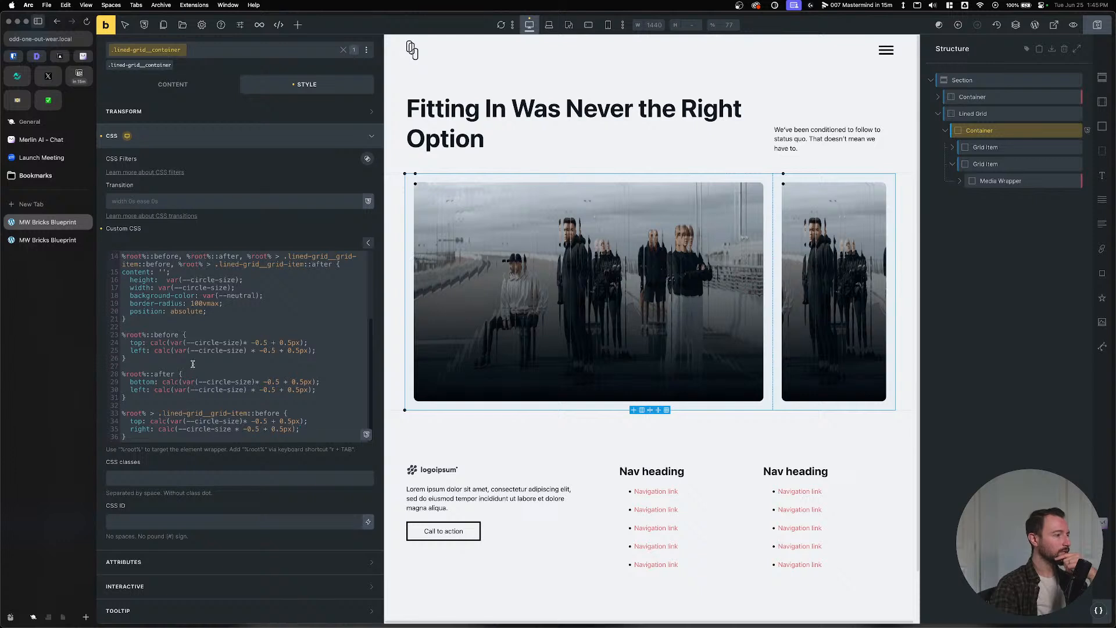
Change the ::before right offset to calc(var(--circle-size) * -0.5 + 0.5px) and fix line 34 spacing.
click(180, 429)
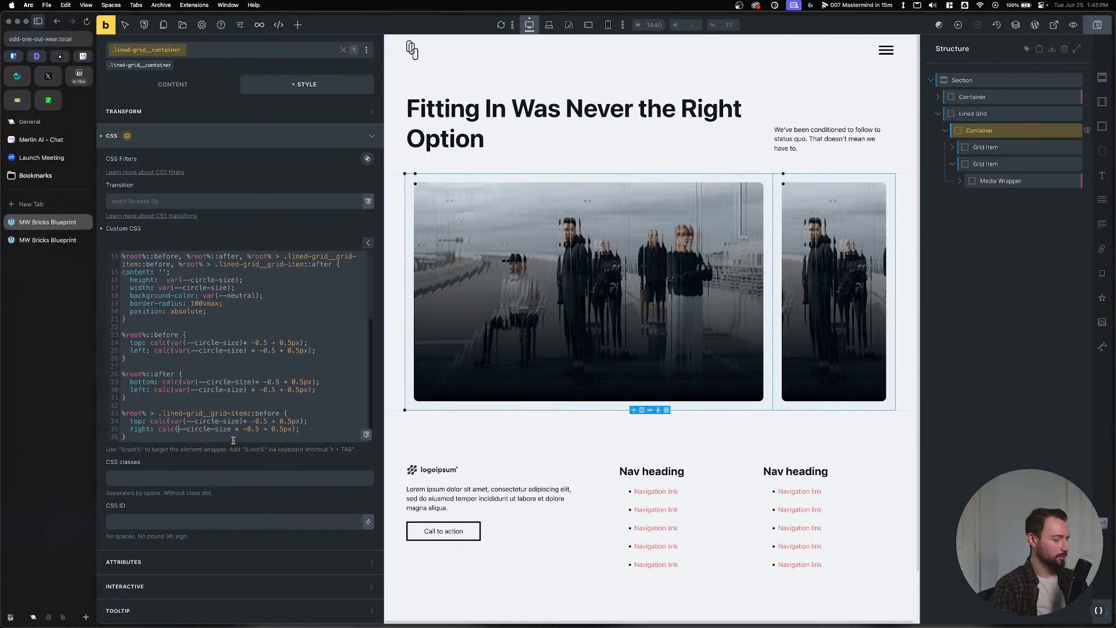
text(var()
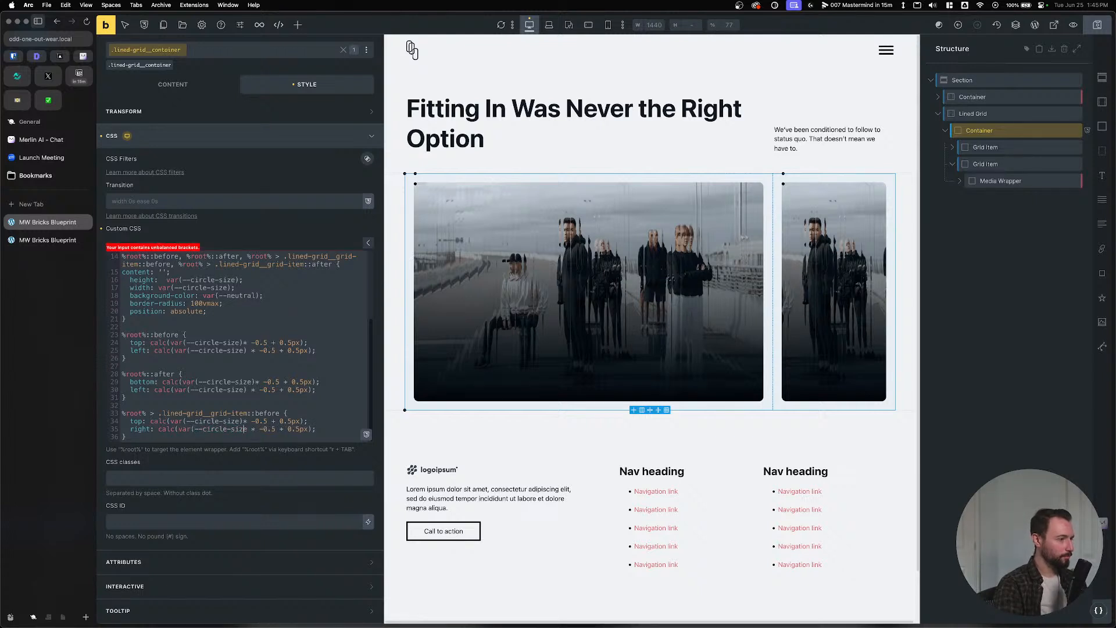
text())
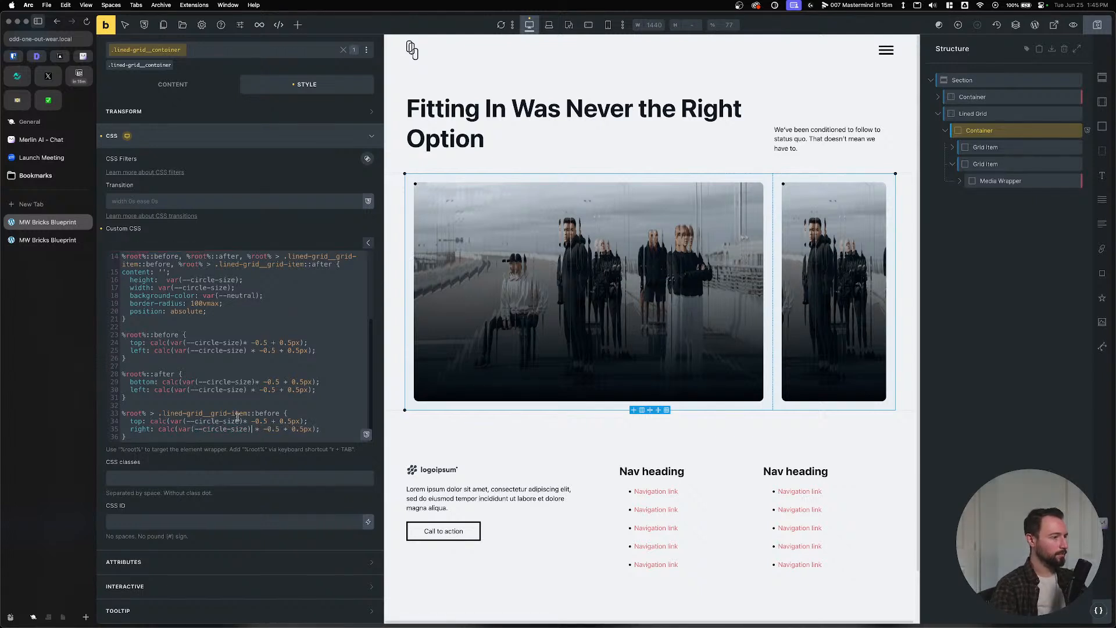
click(243, 420)
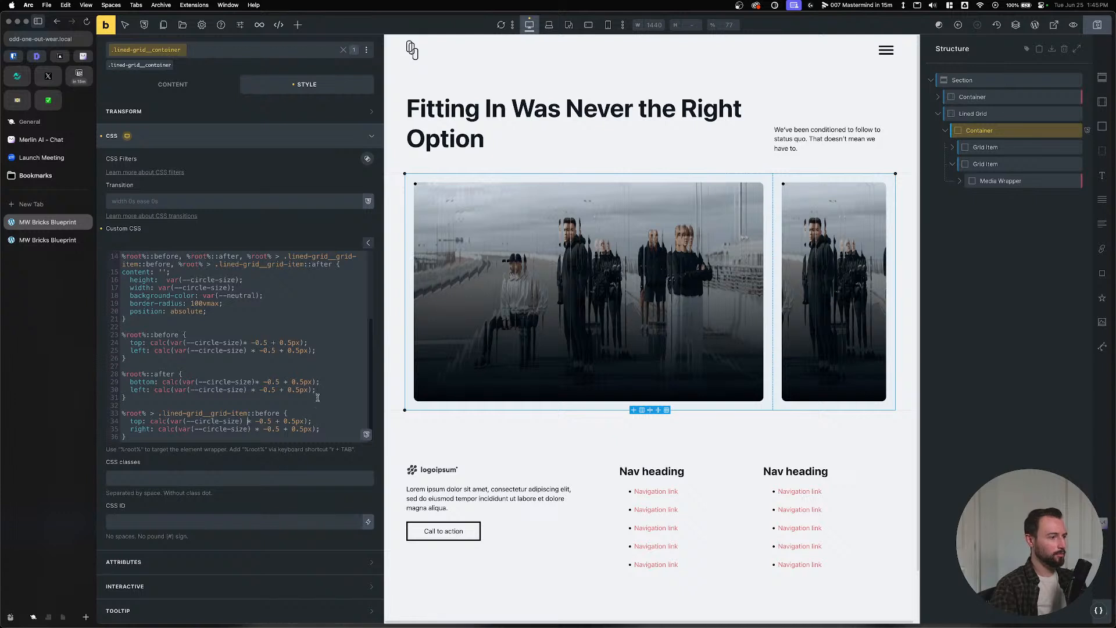
click(263, 431)
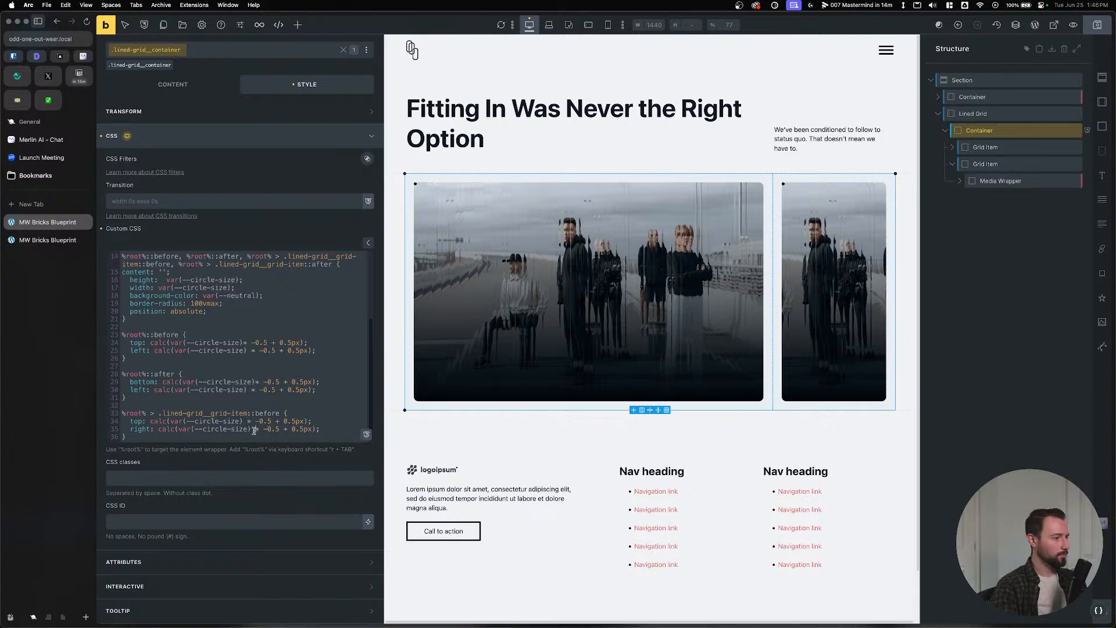
click(176, 429)
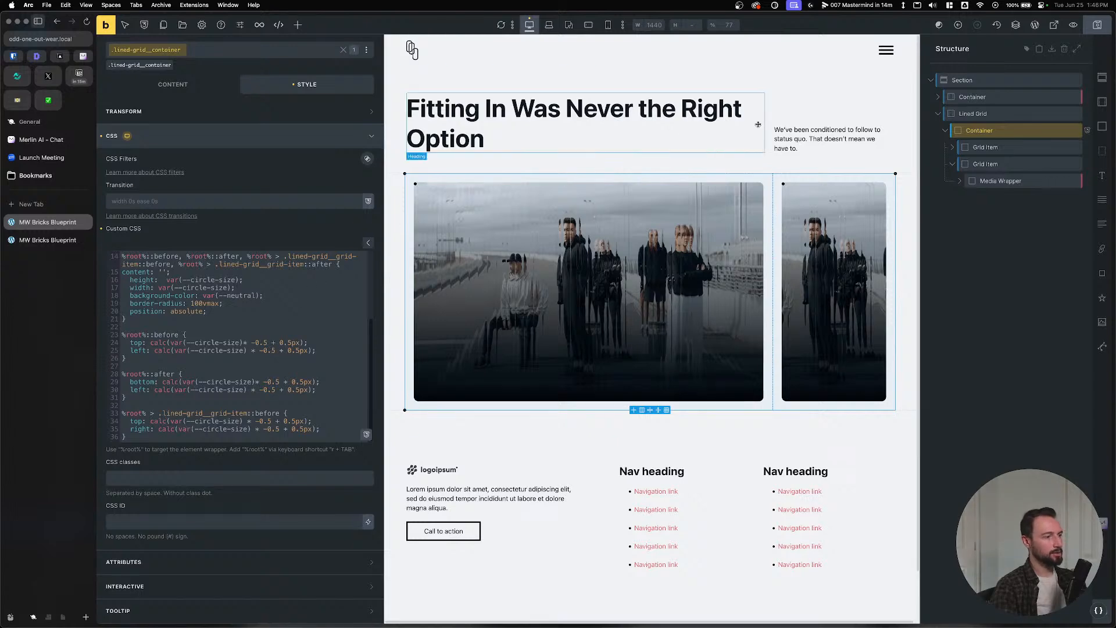
Reload the front-end page to check the corner circles, then return to the builder.
click(40, 240)
key(super+r)
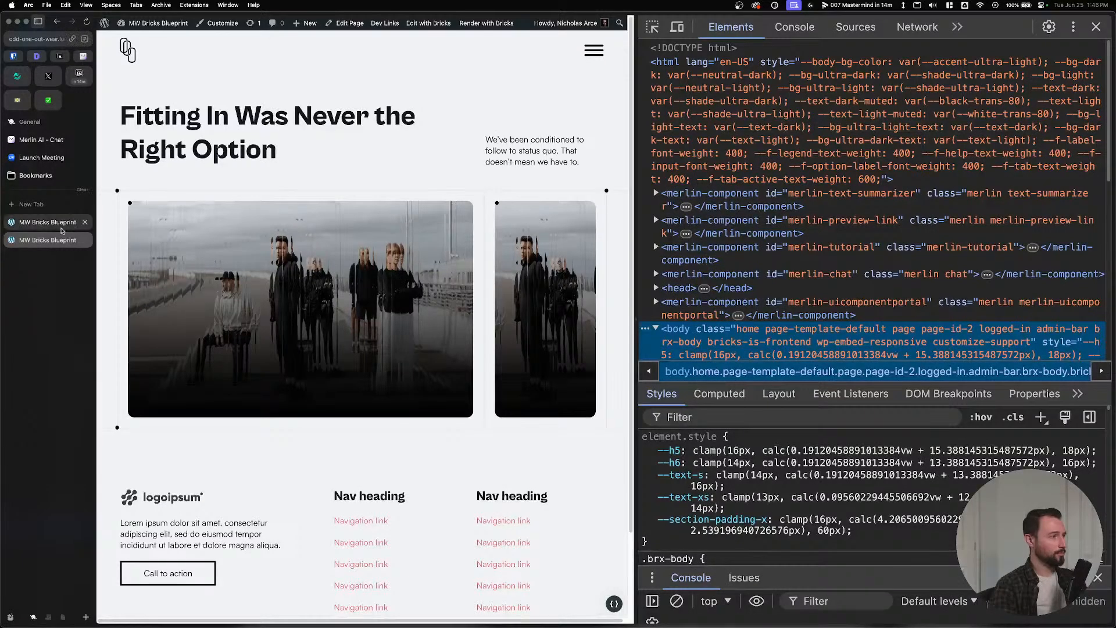
click(40, 222)
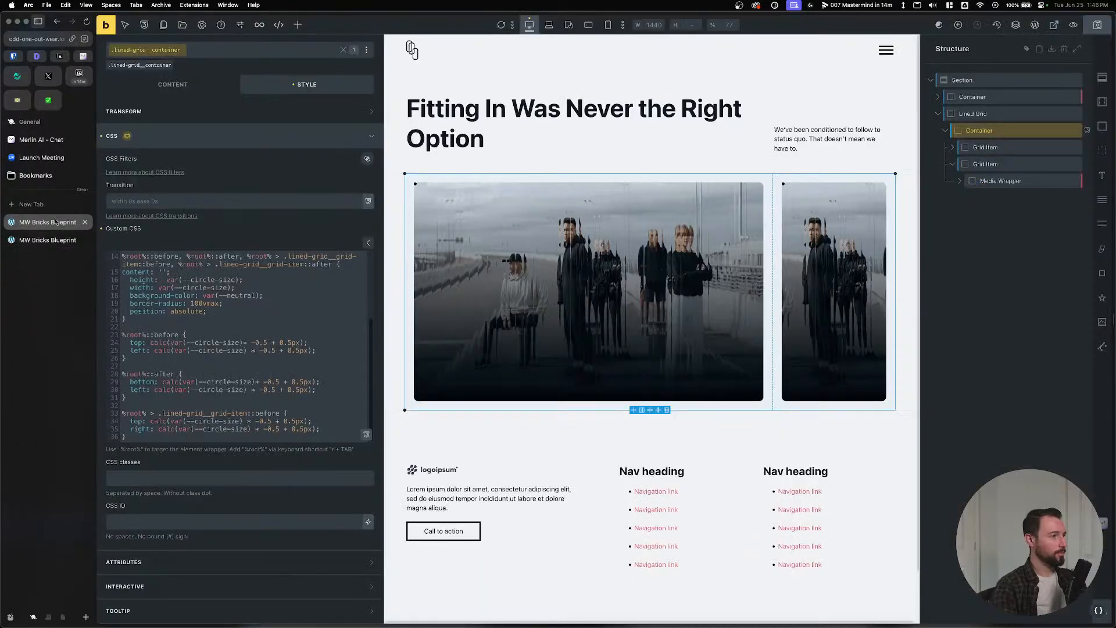
Set the .lined-grid__grid-item class position to relative and save.
click(986, 147)
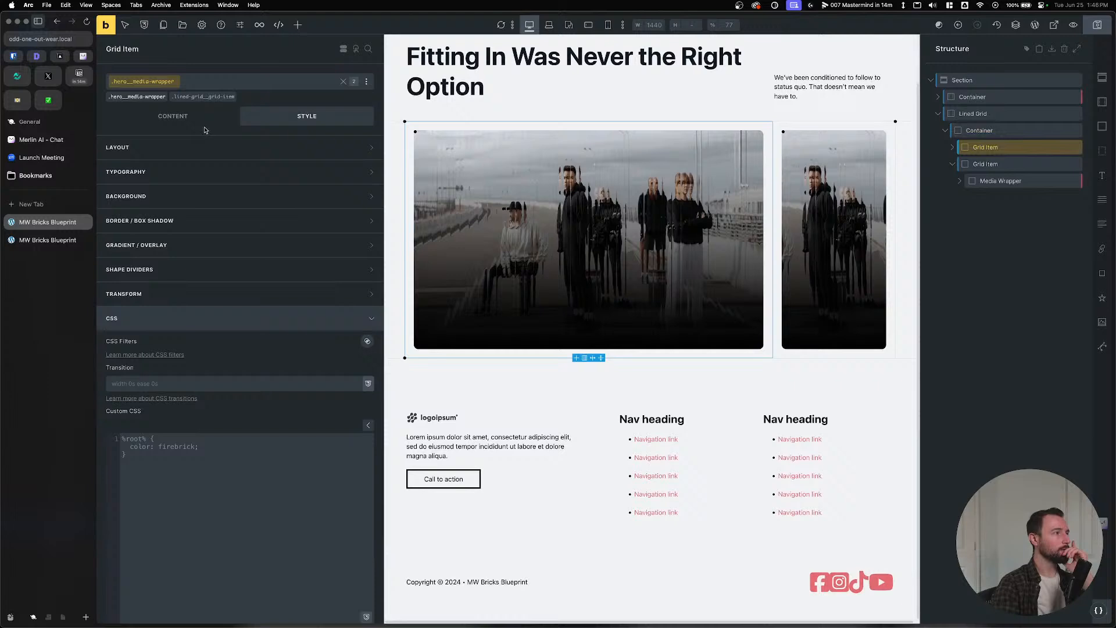
click(201, 97)
click(232, 148)
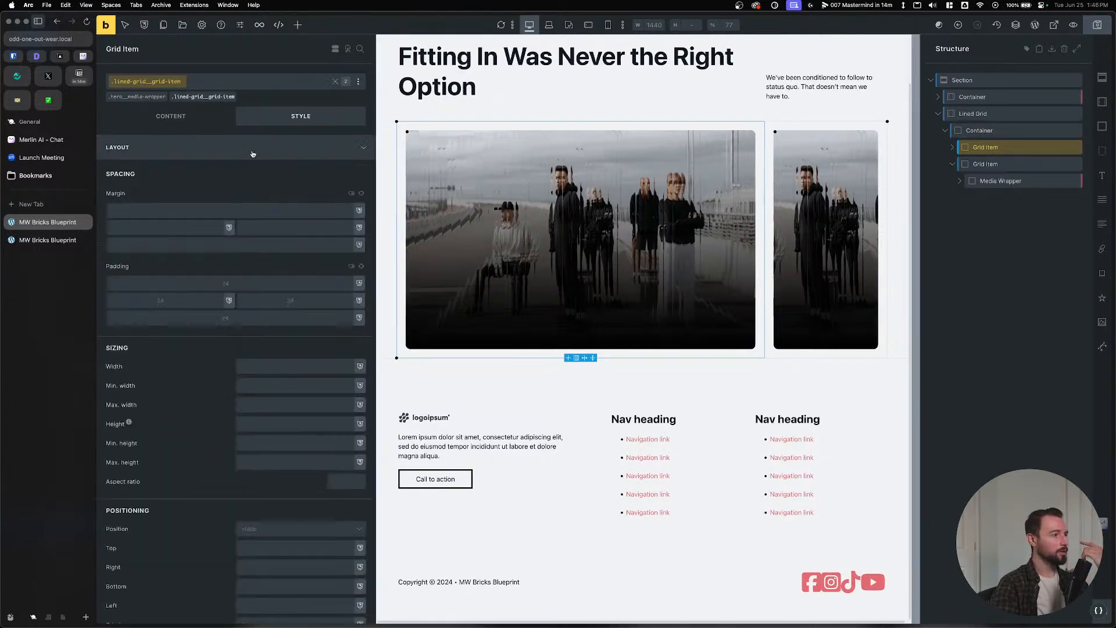
click(195, 529)
click(185, 560)
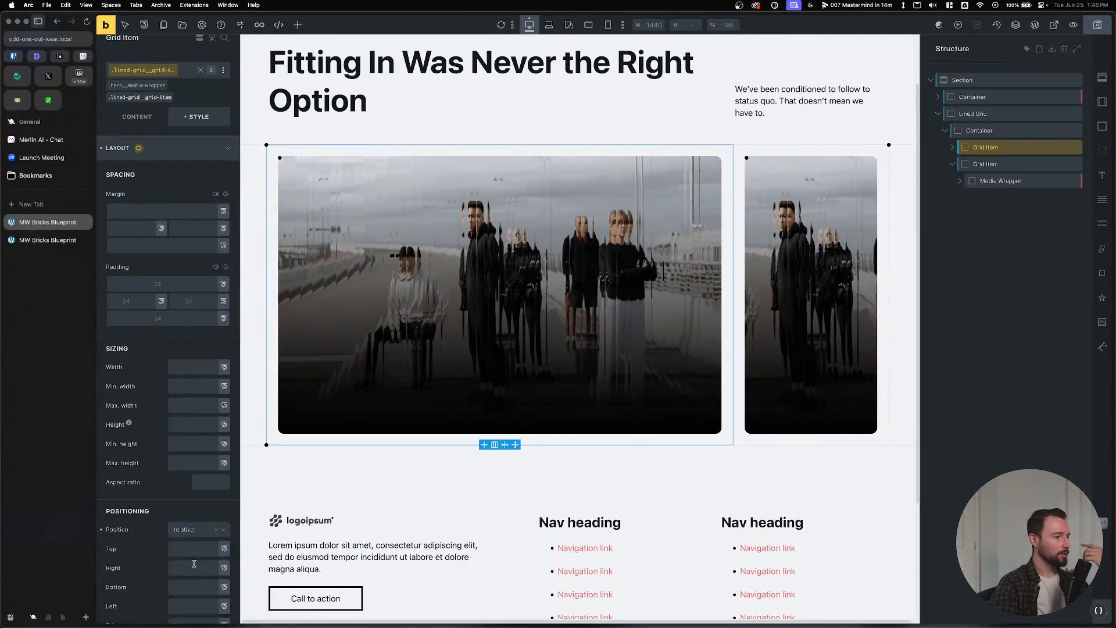
key(super+s)
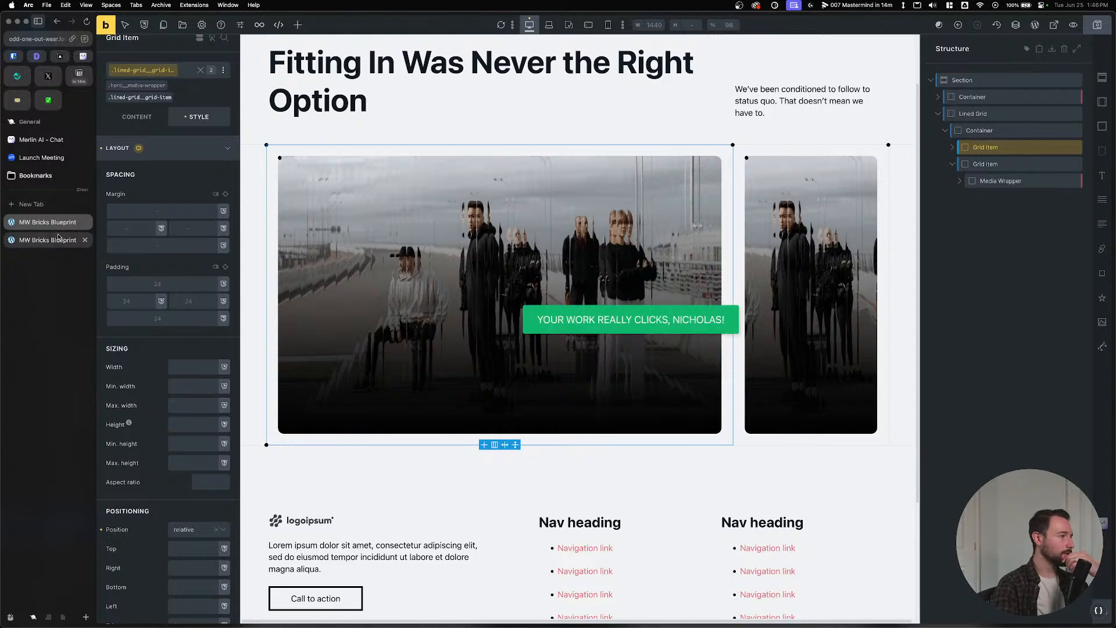
Select the Container and bring up its custom CSS settings.
click(980, 131)
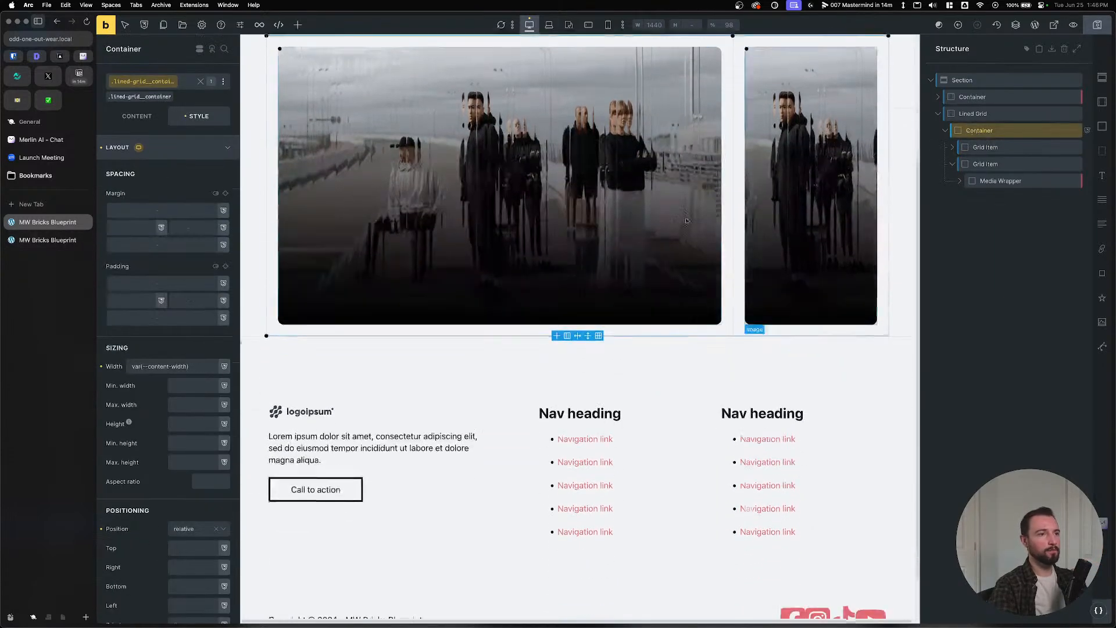
click(183, 146)
click(174, 316)
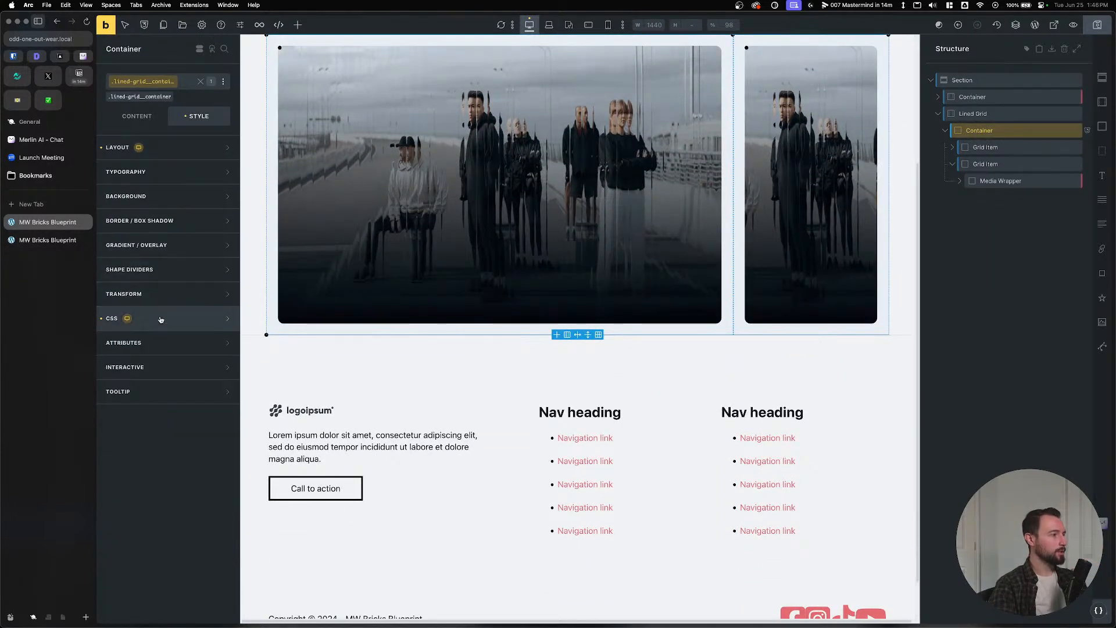
scroll(278, 435, down, 1)
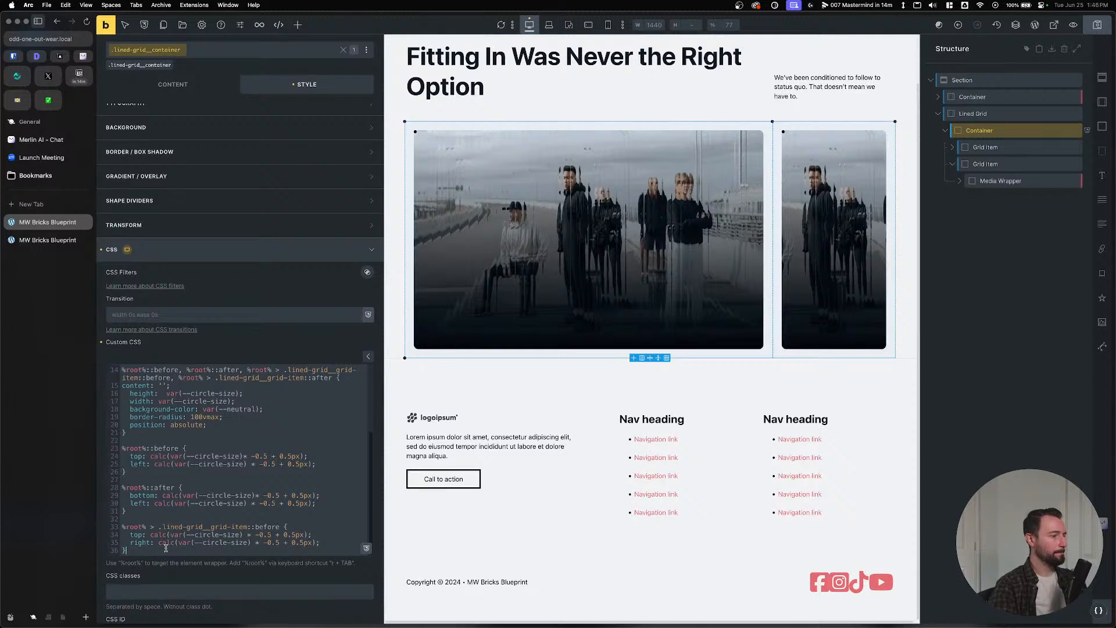
Add a new %root% .lined-grid__grid-item::after rule below the ::before rule.
key(Return)
key(Return)
text(r)
key(Tab)
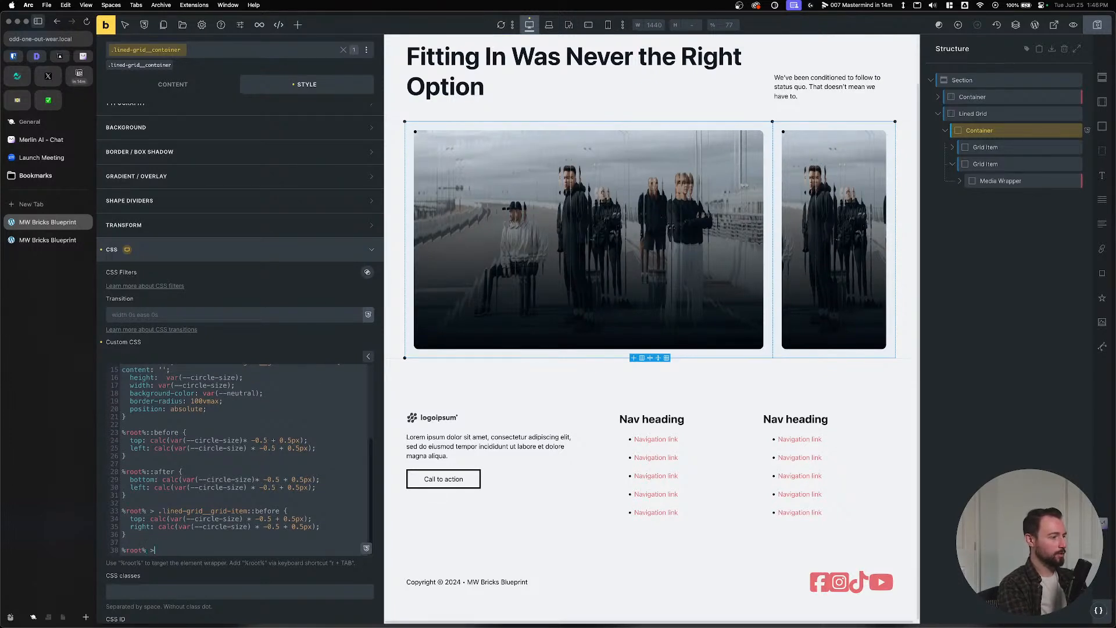
click(255, 502)
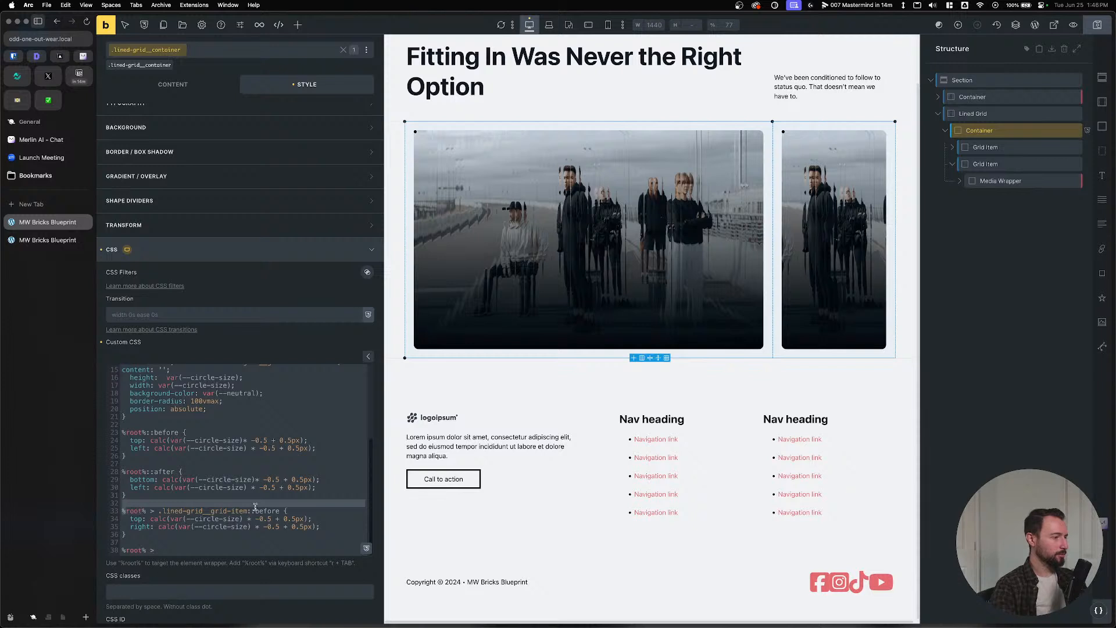
drag(280, 511, 121, 511)
key(super+c)
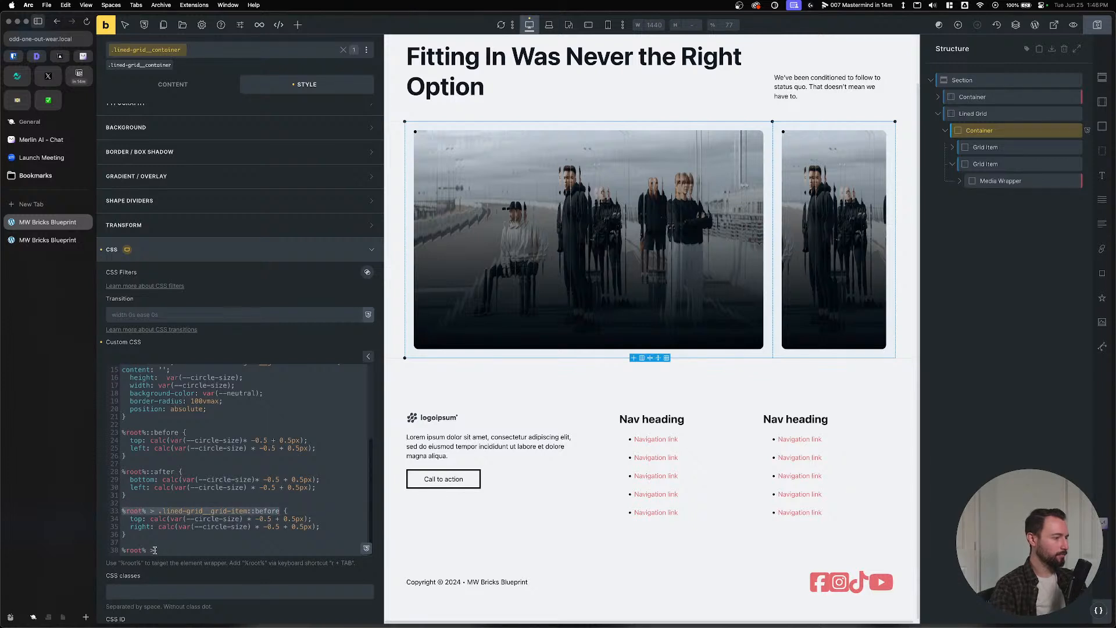
drag(154, 550, 121, 552)
key(super+v)
key(BackSpace)
key(BackSpace)
key(BackSpace)
key(BackSpace)
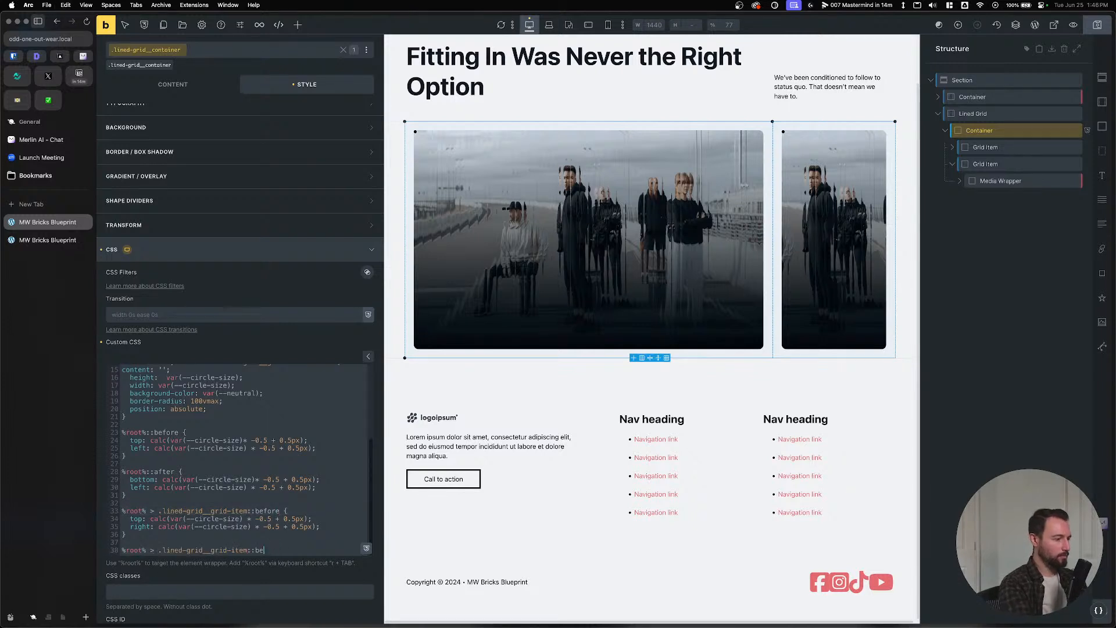
text(after {)
key(Return)
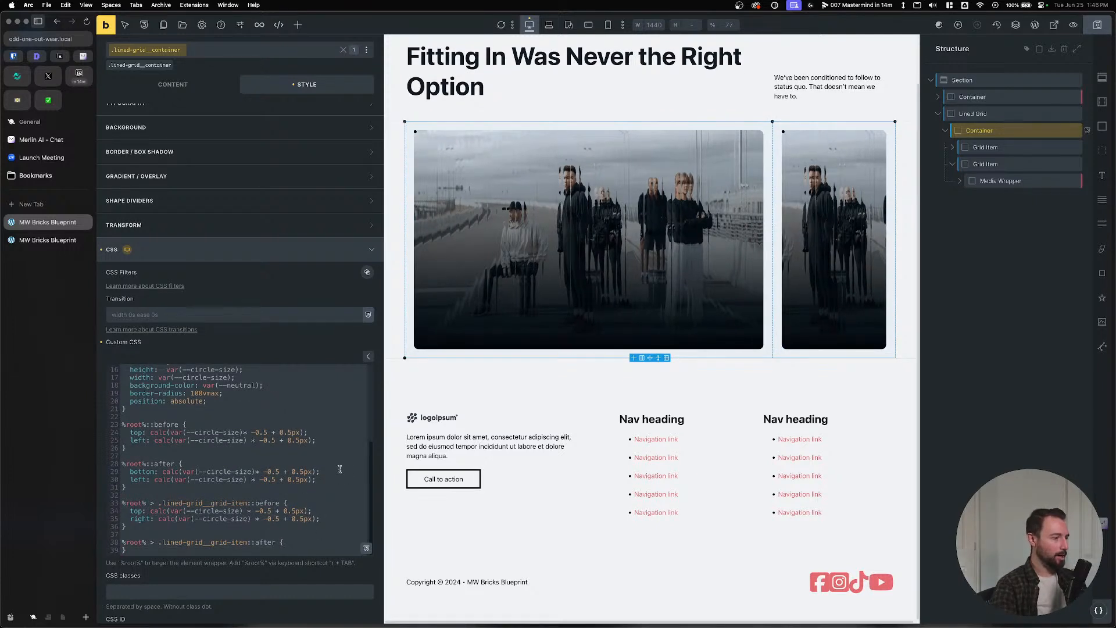
Copy the bottom and right calc(var(--circle-size) * -0.5 + 0.5px) offsets into the ::after rule.
drag(320, 471, 130, 472)
key(super+c)
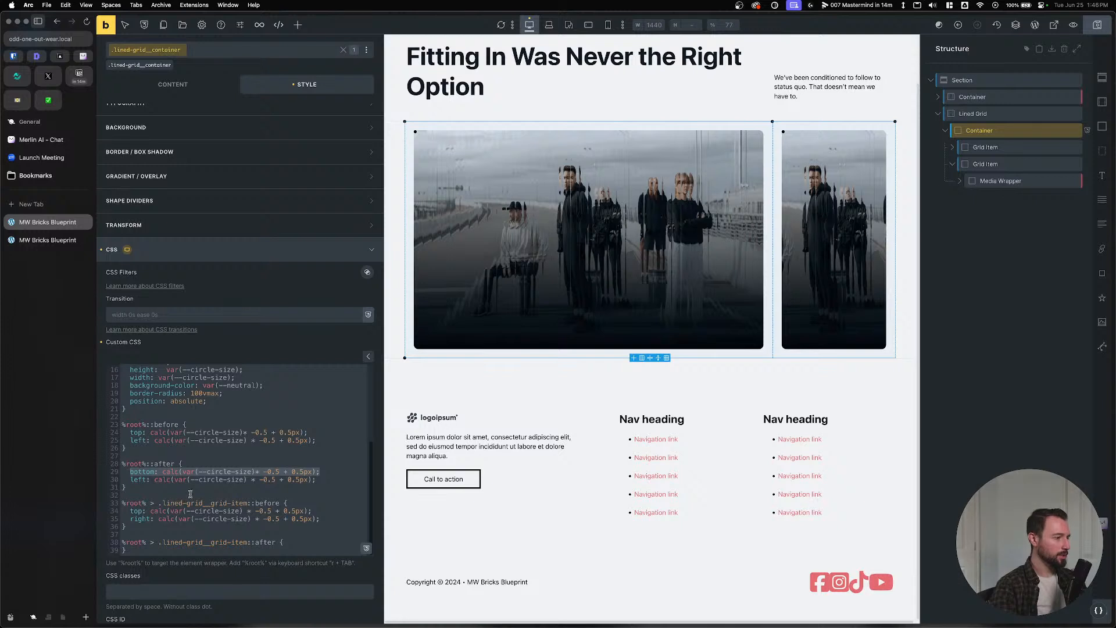
click(292, 541)
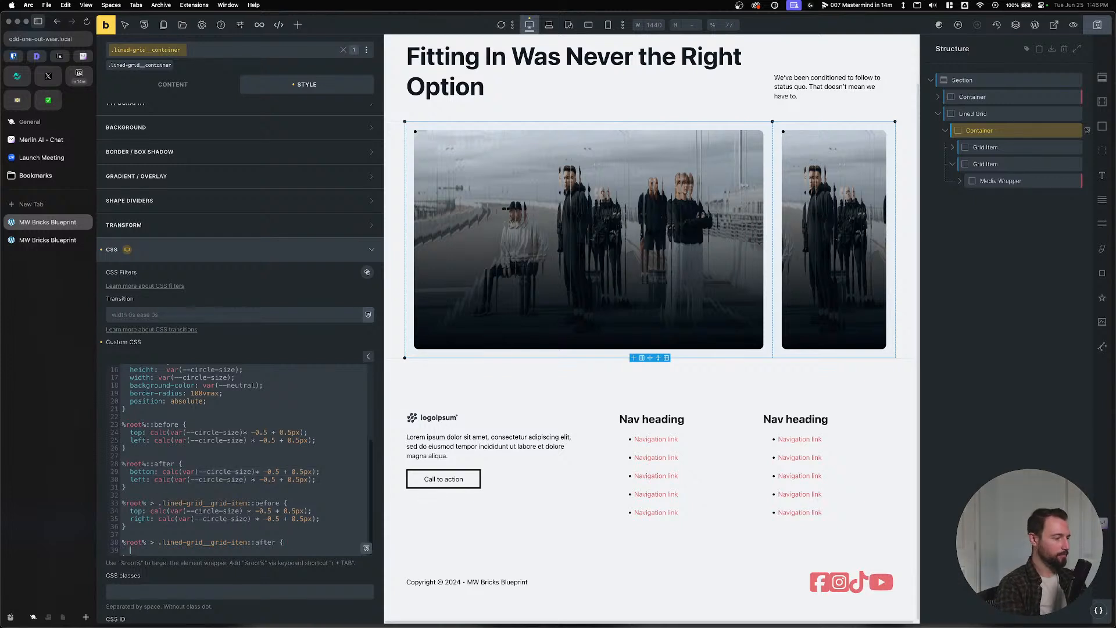
key(Return)
key(super+v)
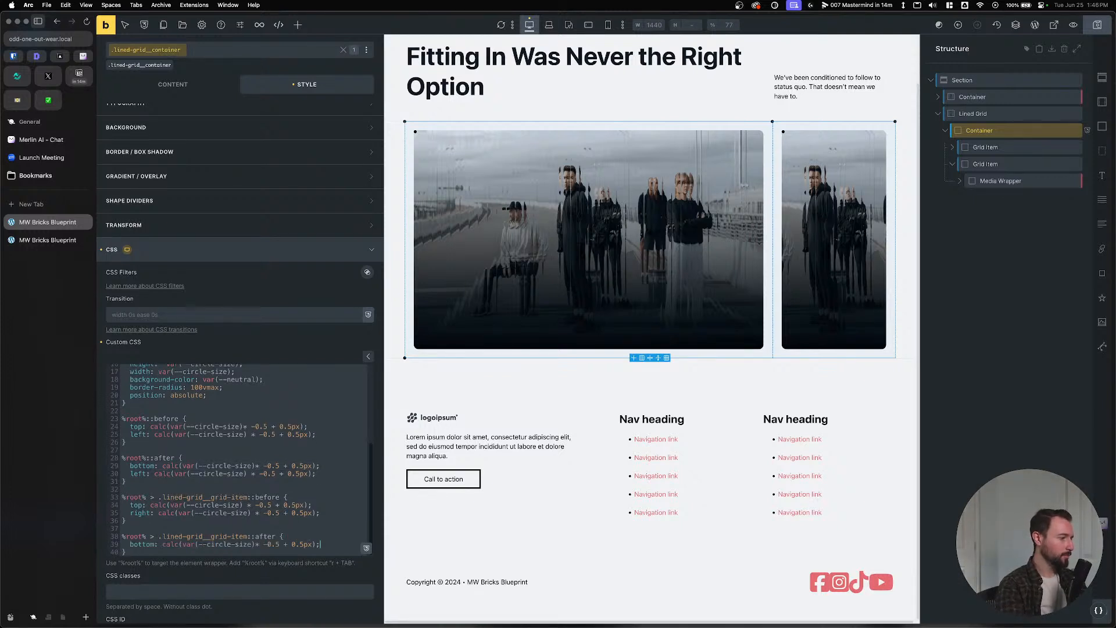
drag(321, 513, 131, 514)
key(super+c)
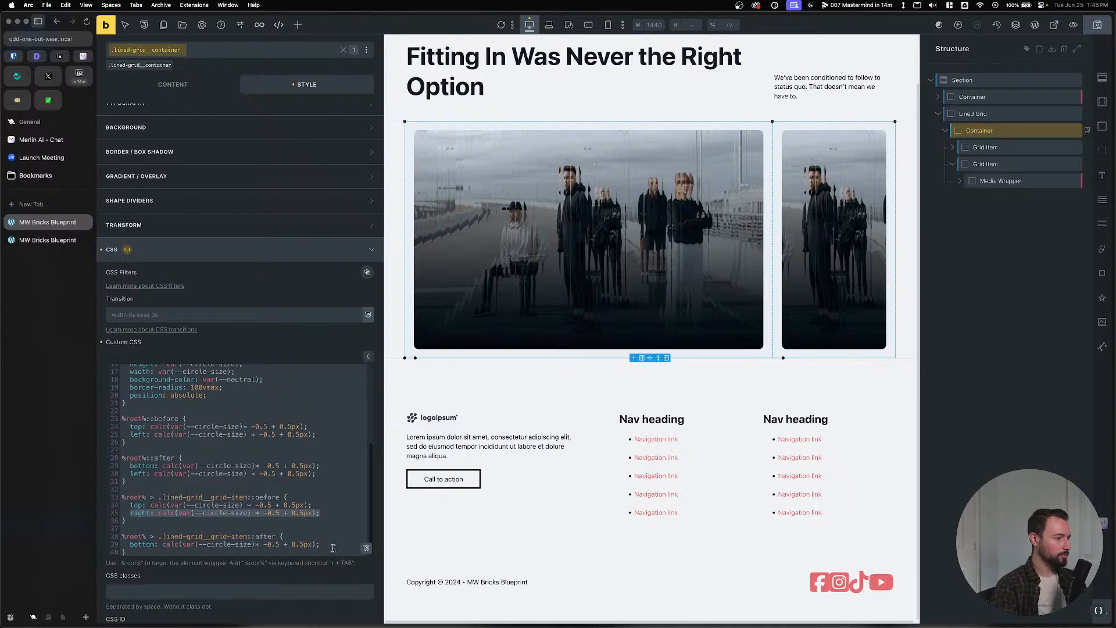
click(334, 546)
key(Return)
key(super+v)
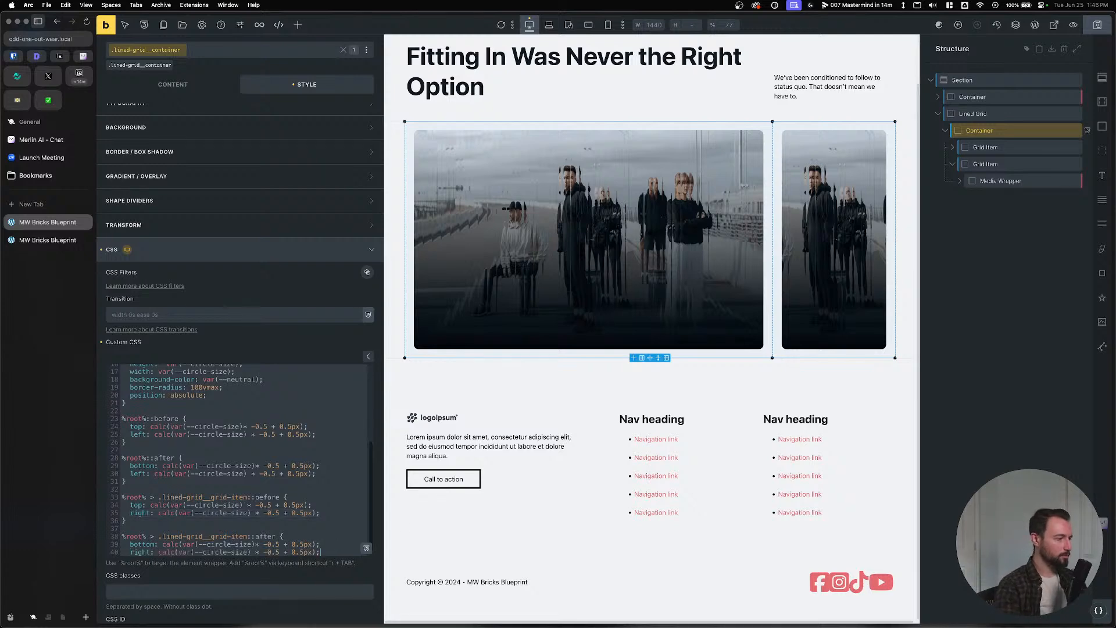
Save and reload the front-end page to preview the bottom-right circle.
click(1097, 24)
click(41, 240)
key(super+r)
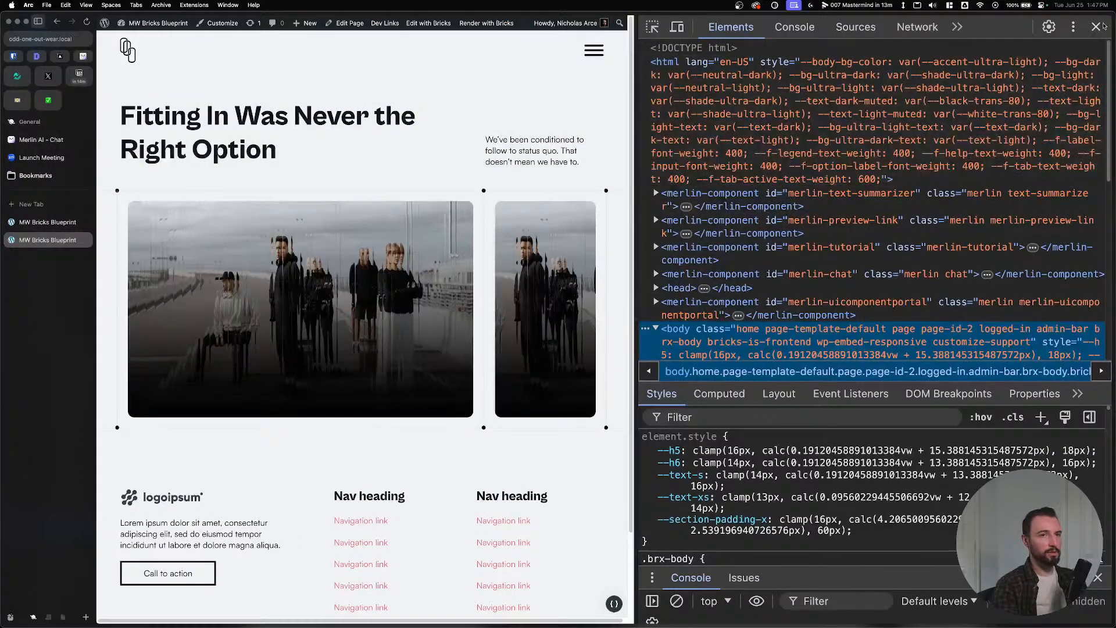
click(47, 222)
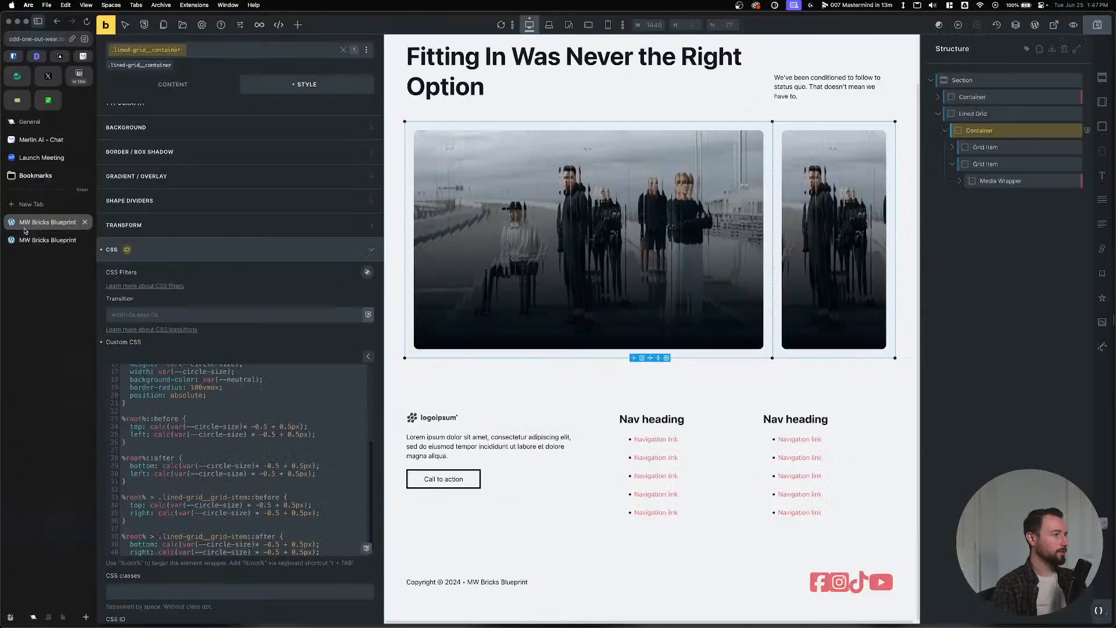
Change the right-side circle offsets to calc(var(--circle-size) * -0.5 - 0.5px).
scroll(227, 500, down, 1)
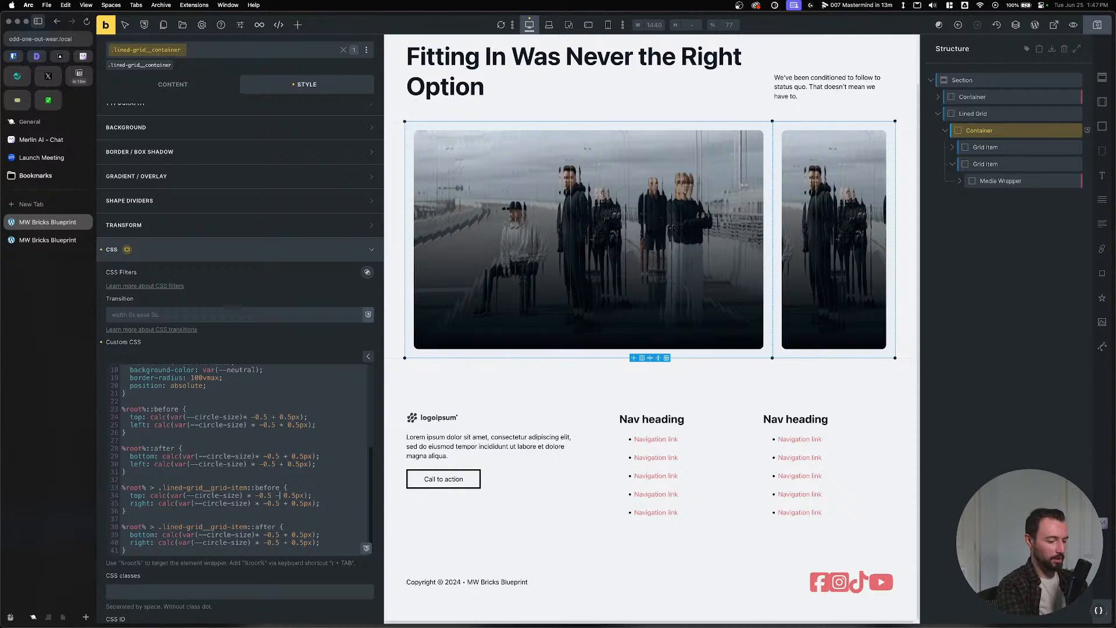
click(268, 498)
key(Right)
key(Right)
key(Right)
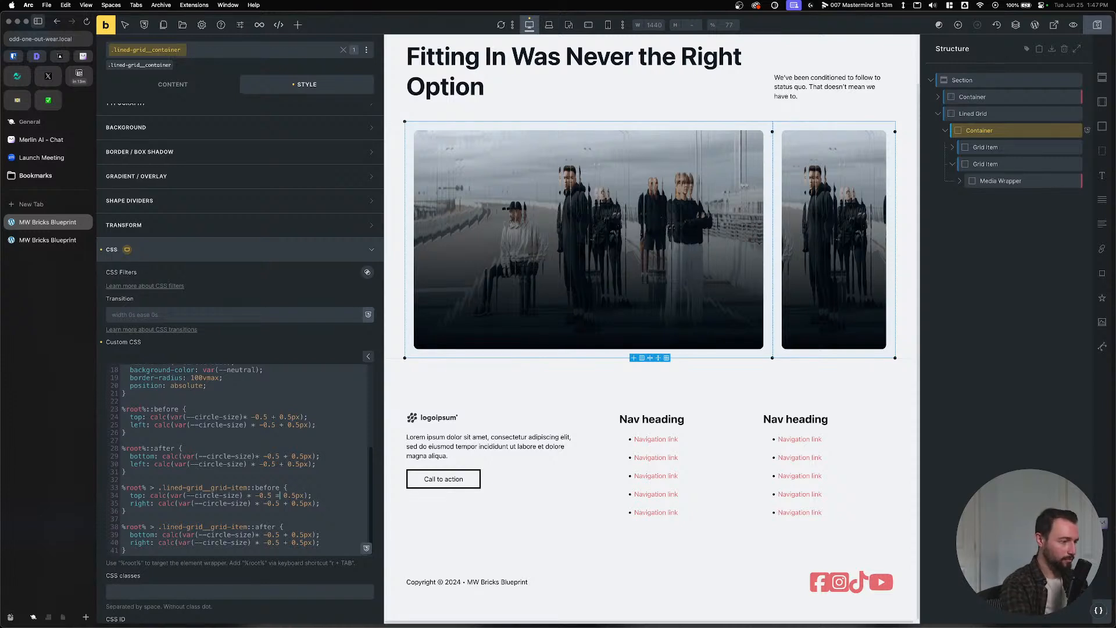
key(BackSpace)
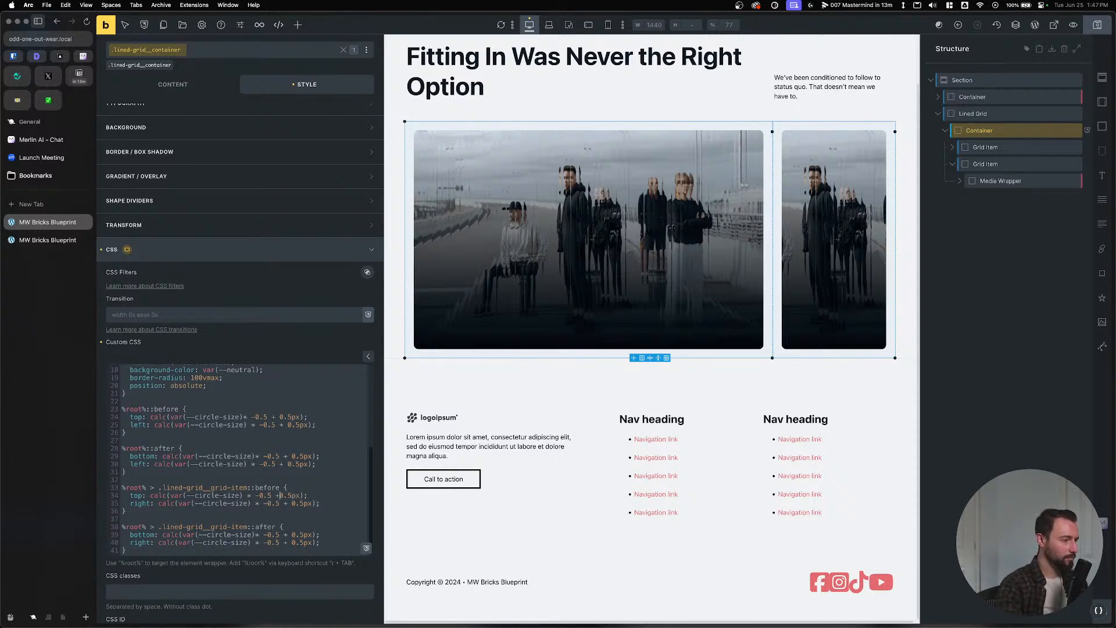
click(286, 503)
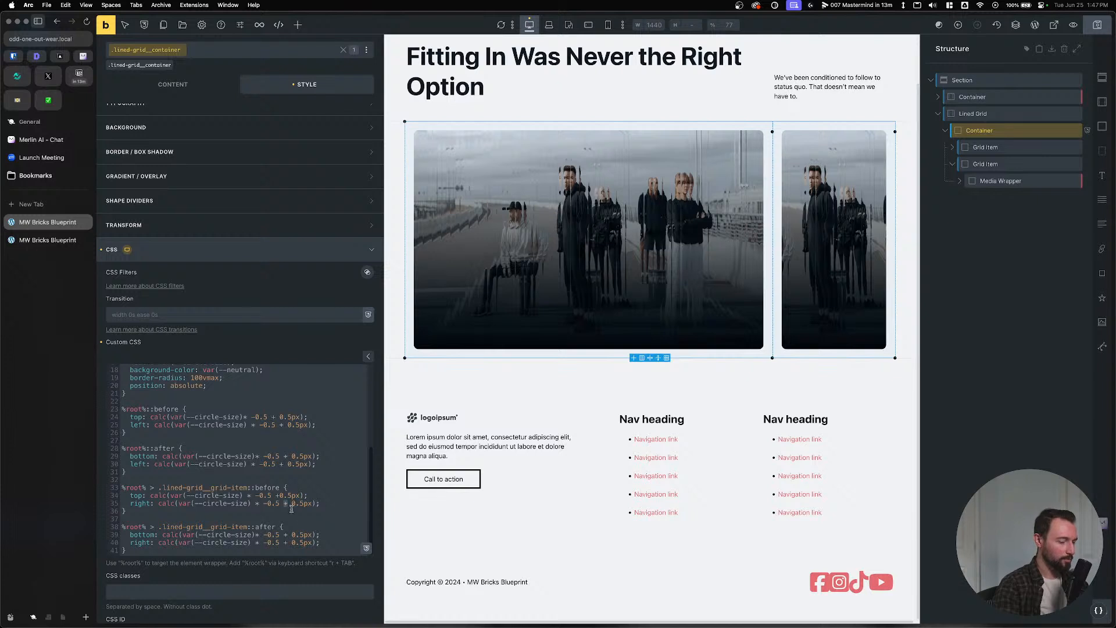
click(285, 541)
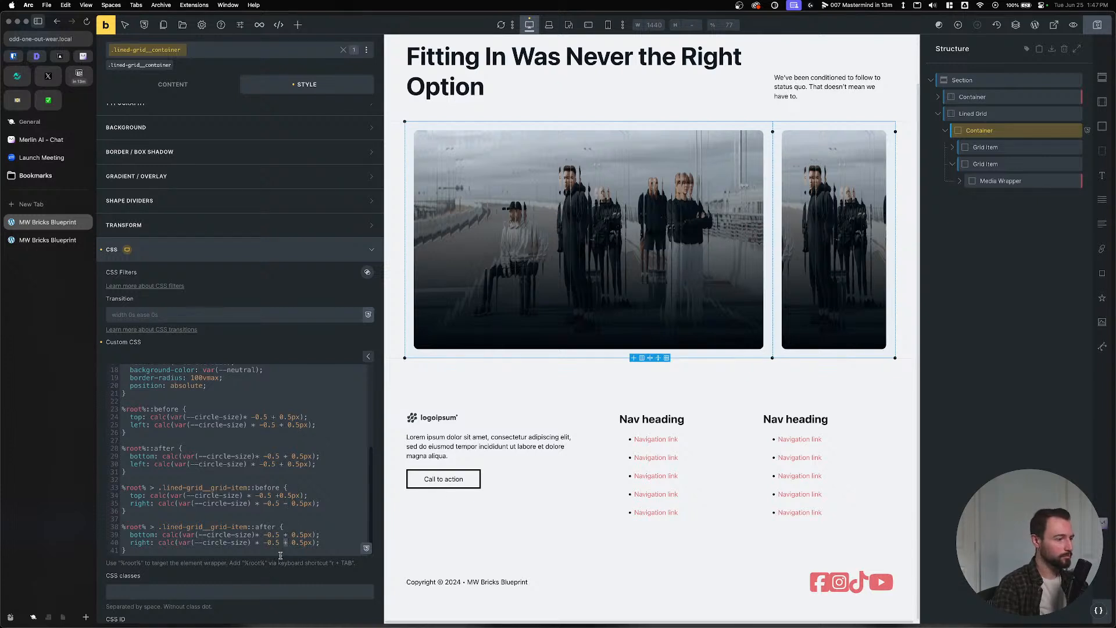
key(BackSpace)
text(-)
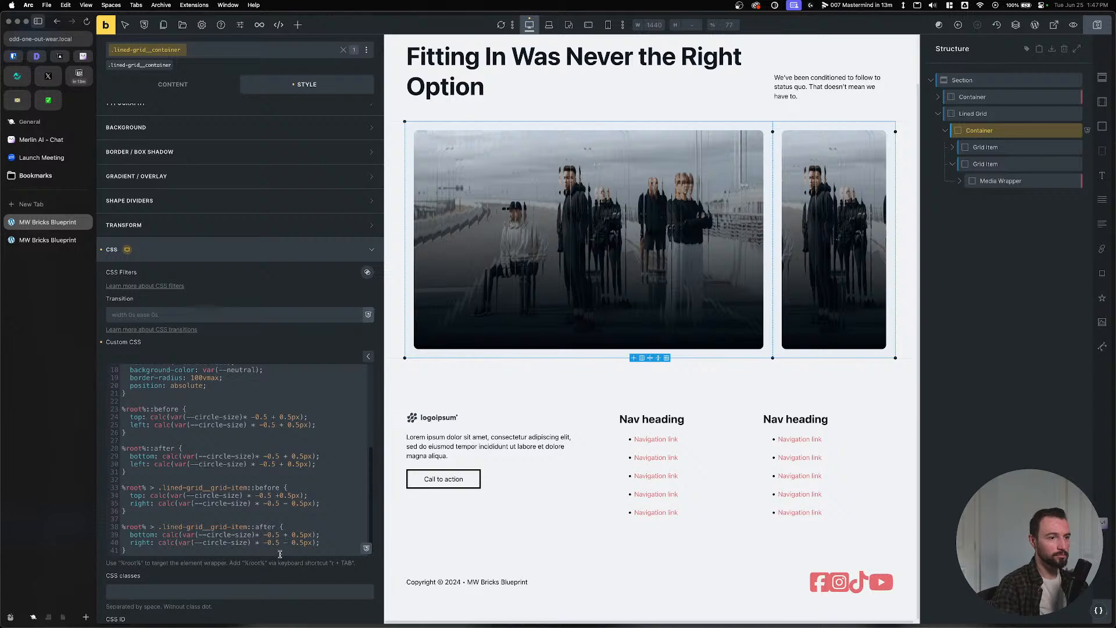
click(278, 497)
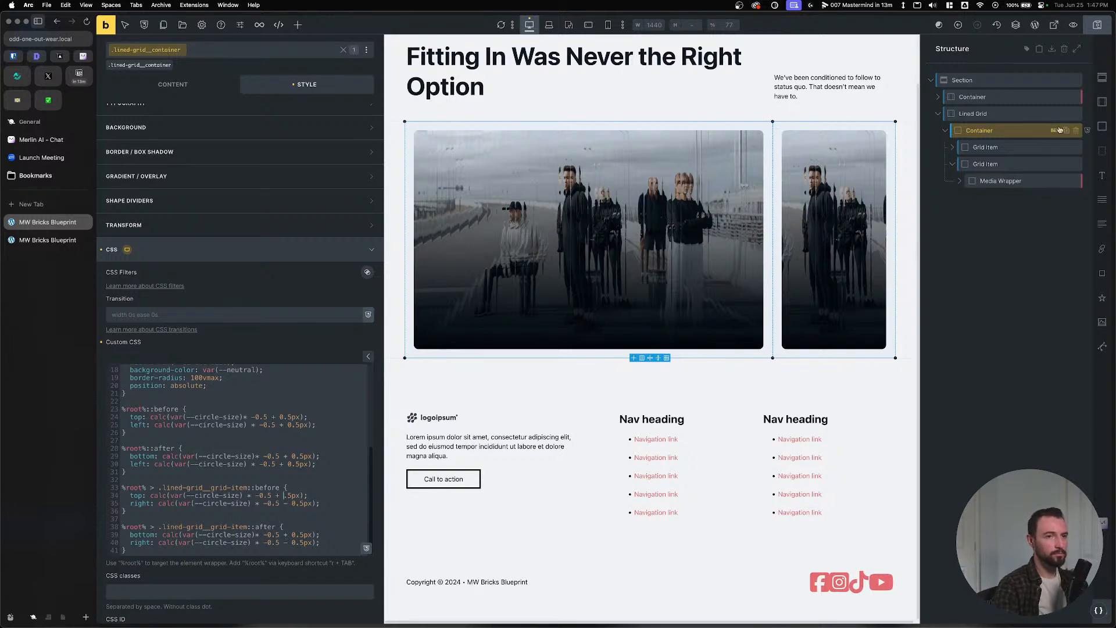
Save, reload the live page with DevTools closed, and return to the editor.
key(super+s)
click(54, 239)
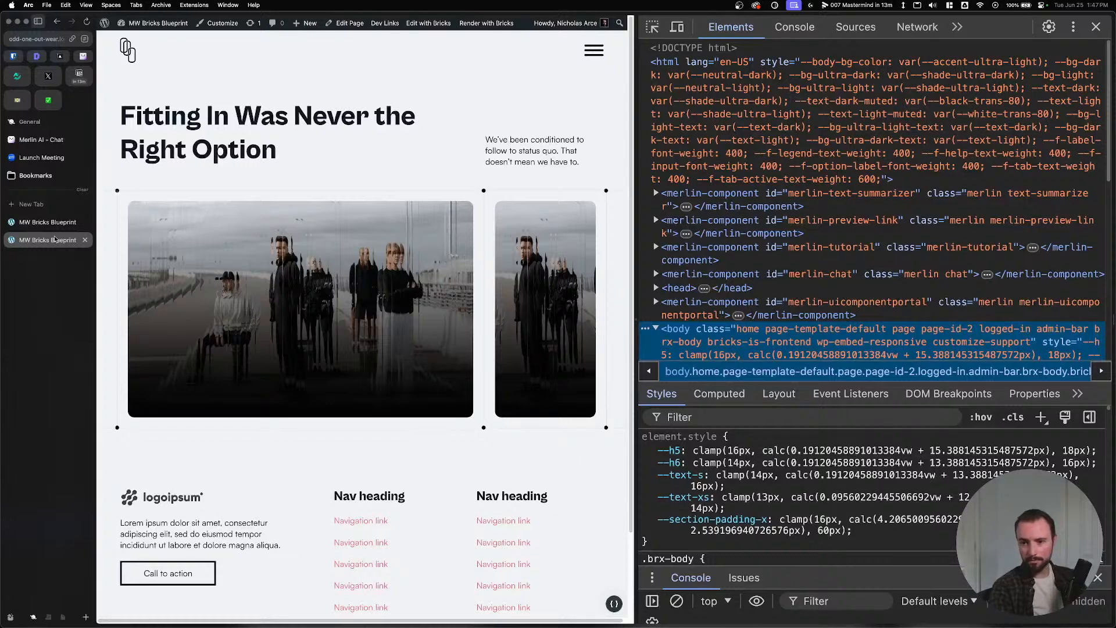
key(super+r)
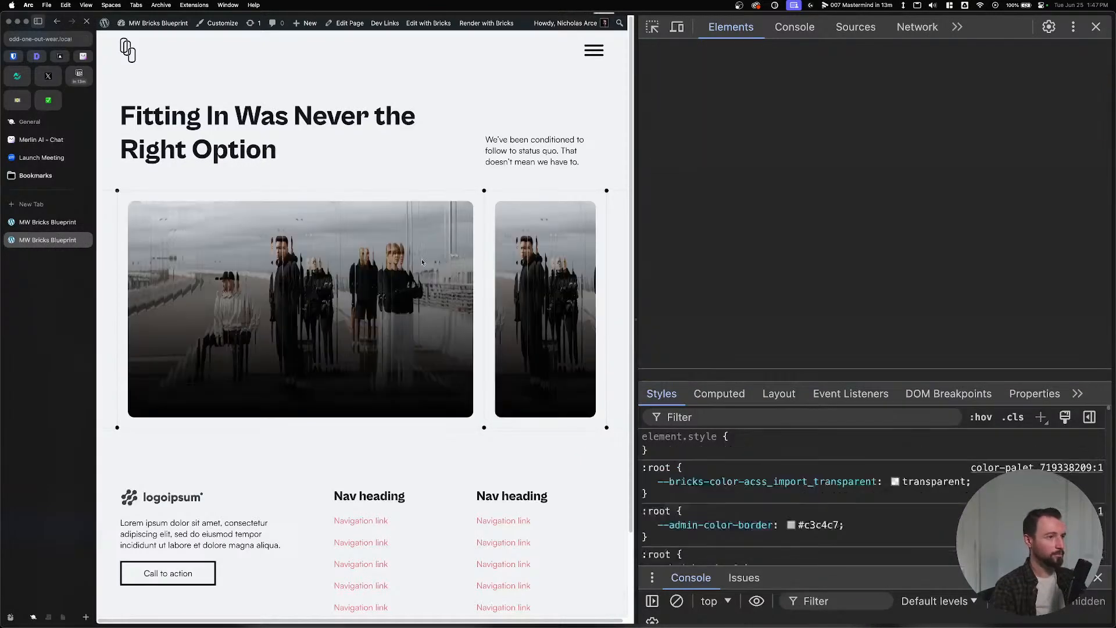
click(1096, 26)
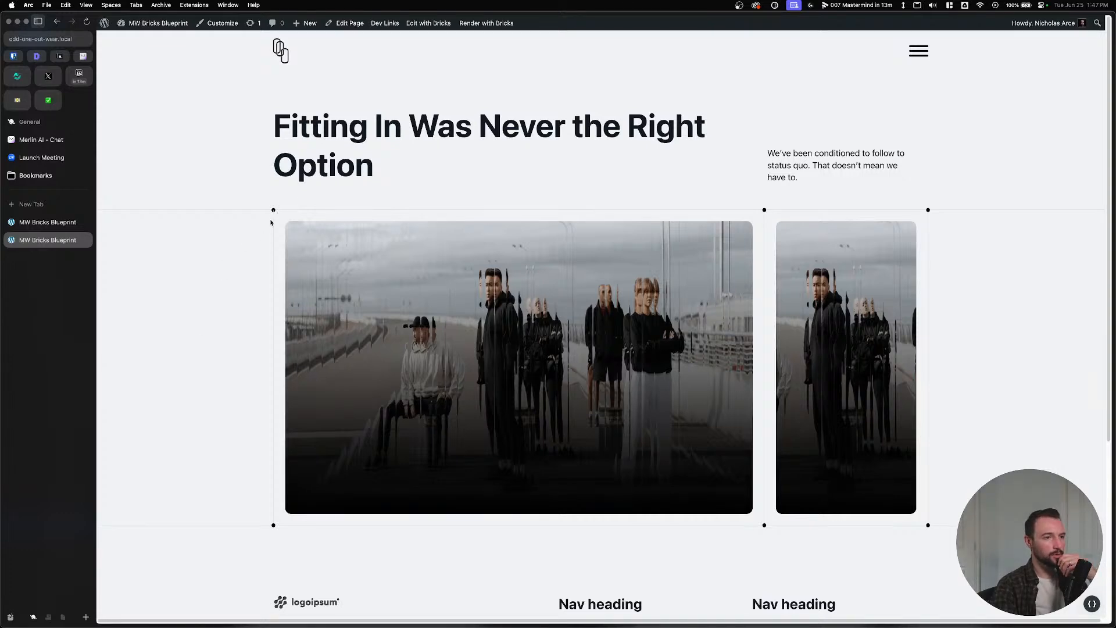
key(ctrl+Tab)
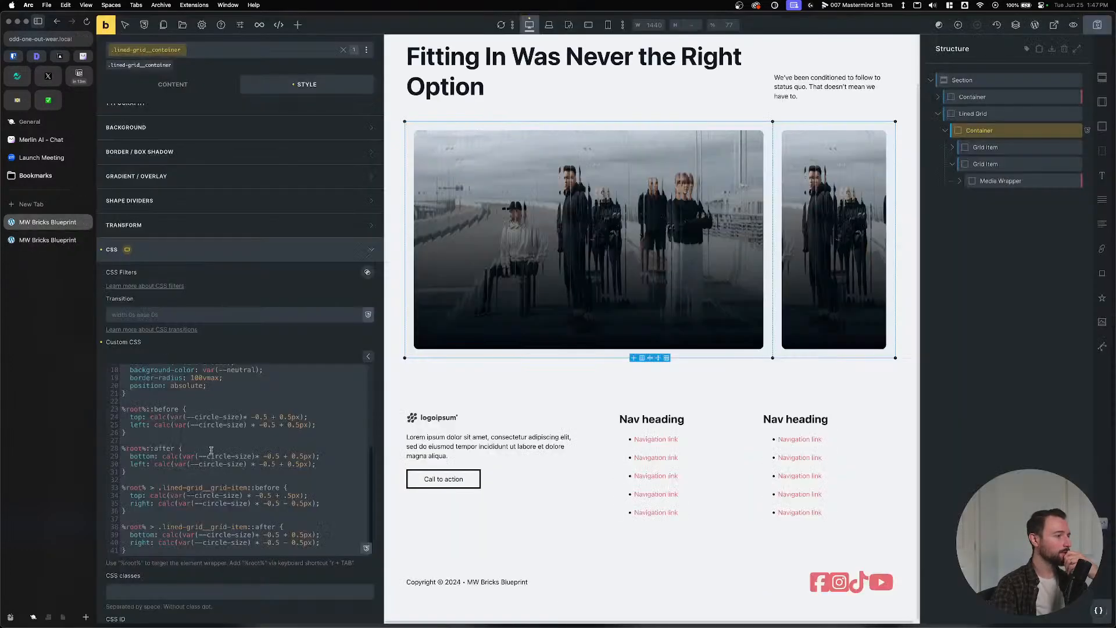
Add z-index: 1 to the shared circle-marker rule, save, and reload the live page.
scroll(308, 478, up, 2)
click(258, 415)
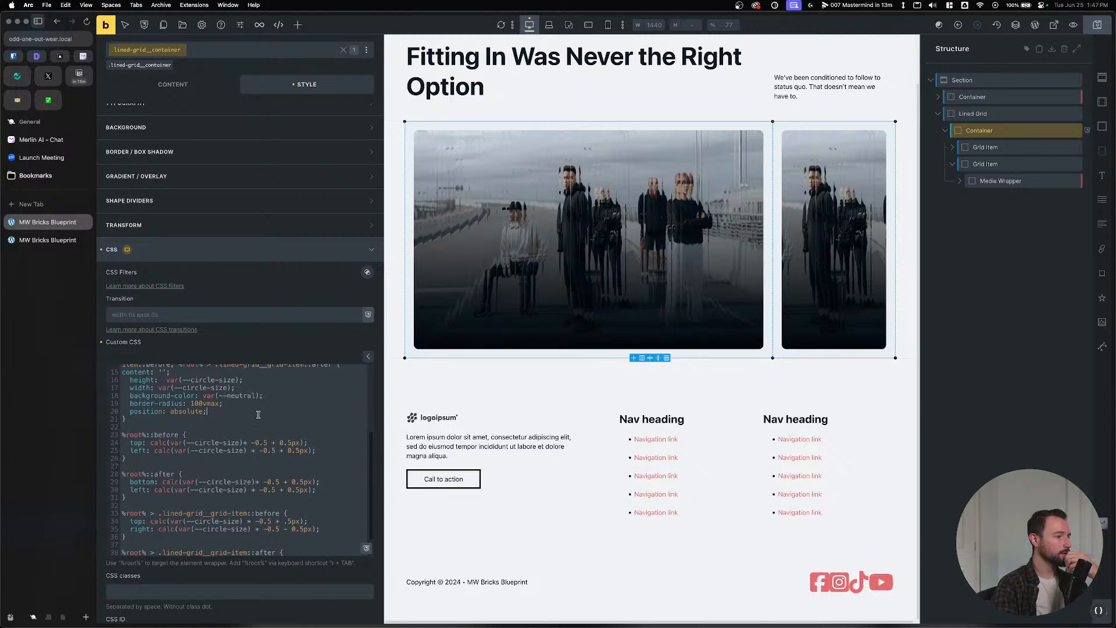
key(Return)
text(z-)
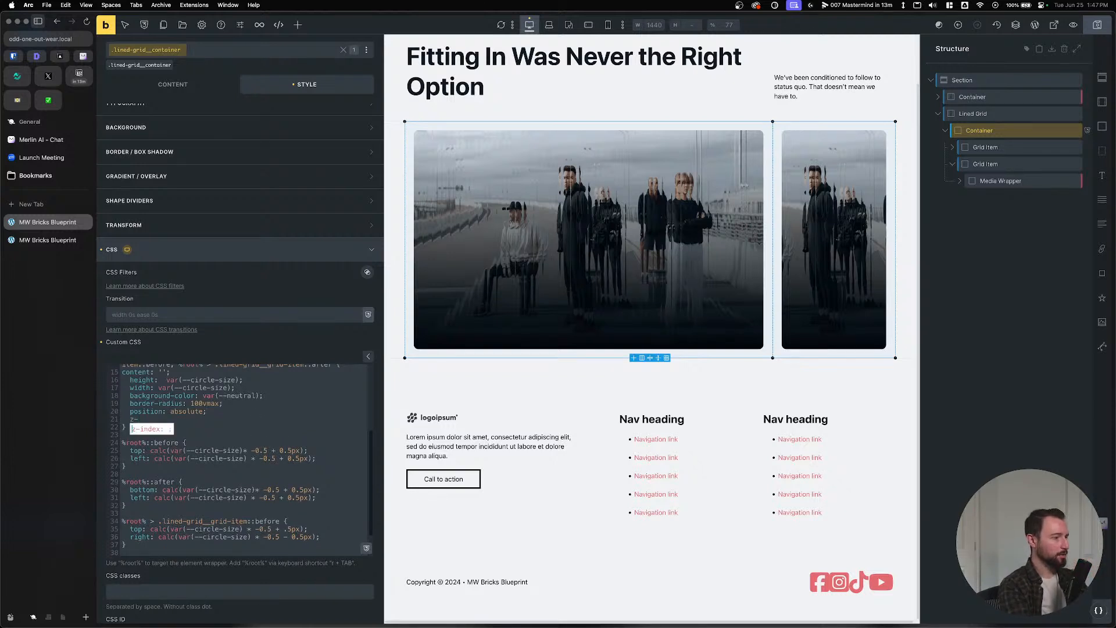
text(index: 2;)
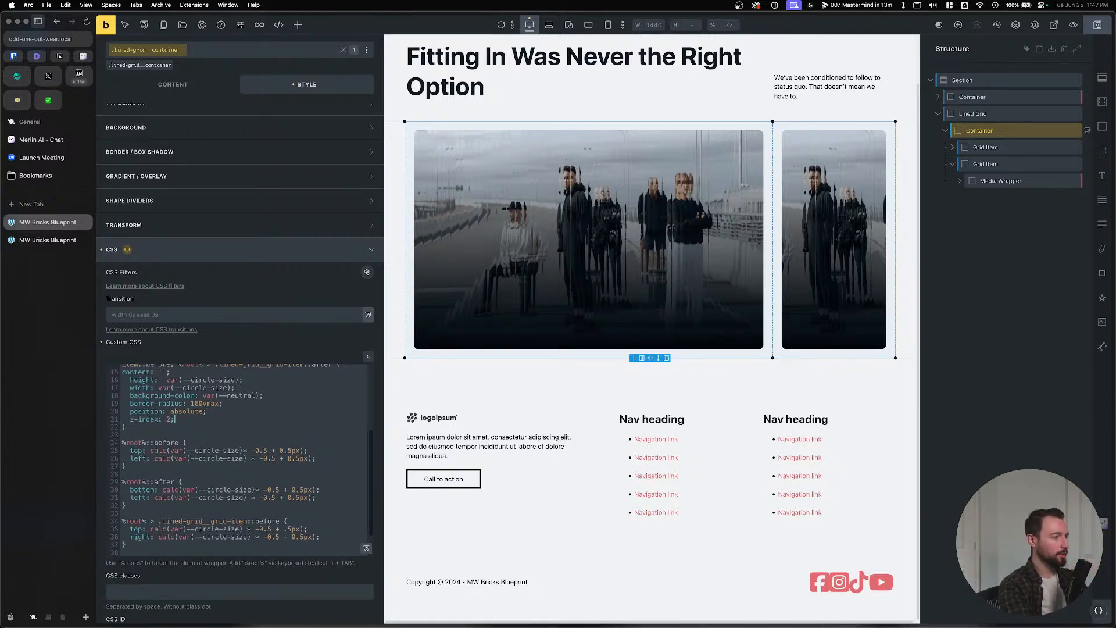
key(ctrl+s)
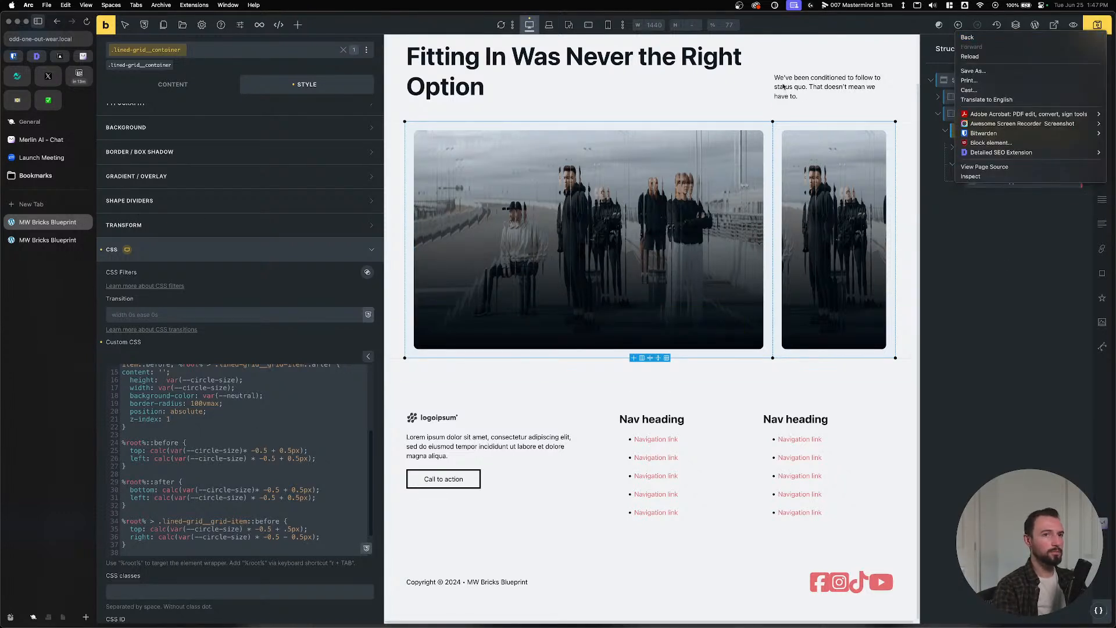
key(super+s)
click(14, 241)
key(super+r)
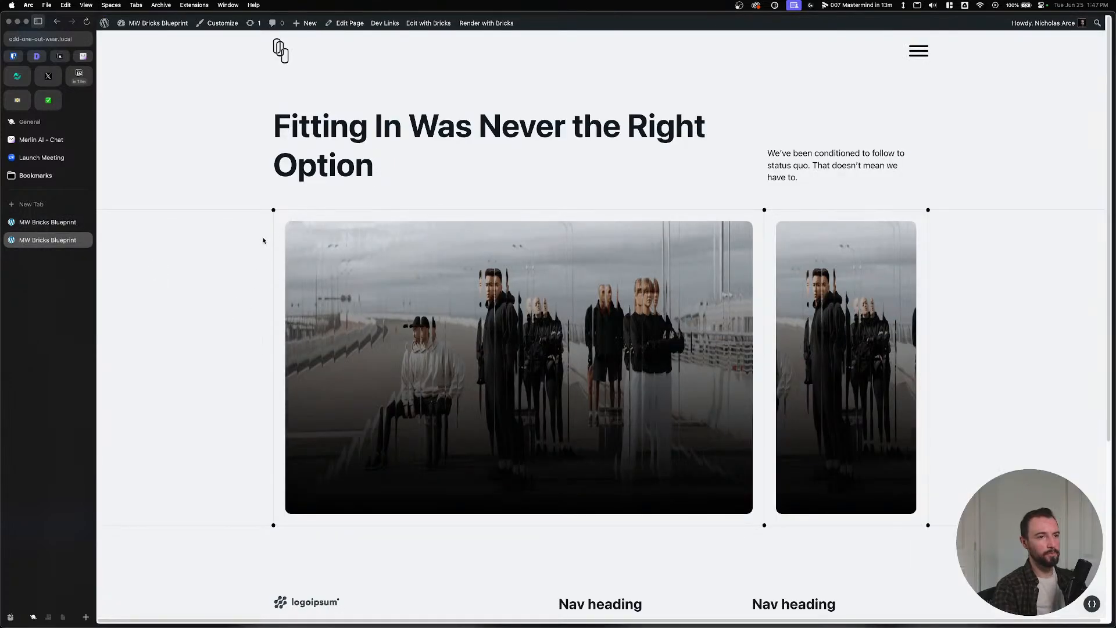
scroll(202, 267, down, 2)
scroll(236, 313, up, 2)
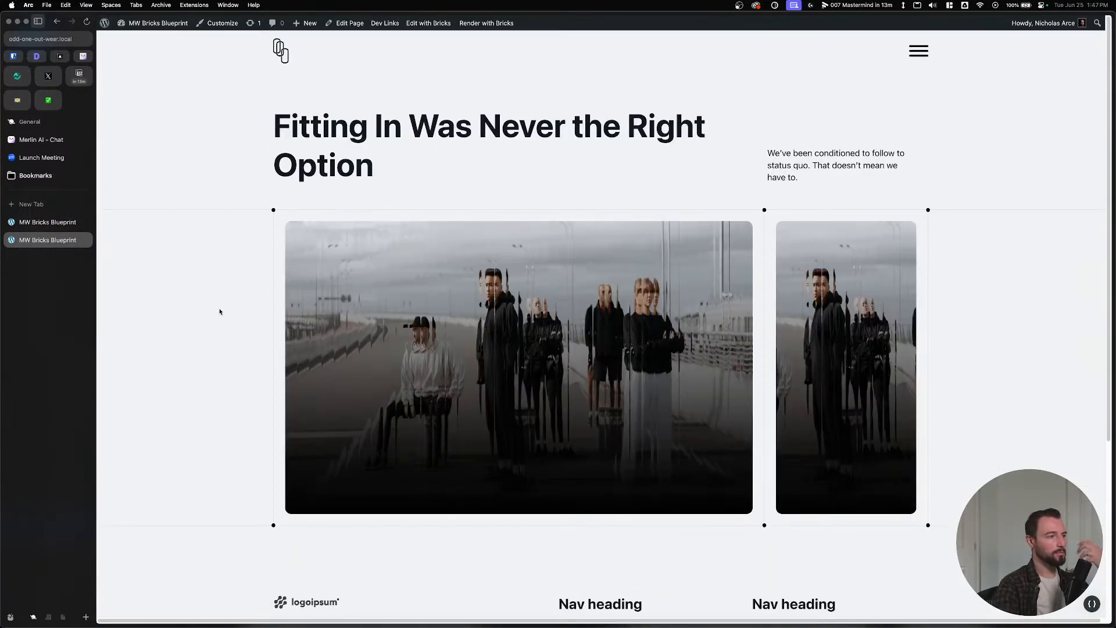
Set the Container's grid template columns to var(--grid-3).
click(48, 223)
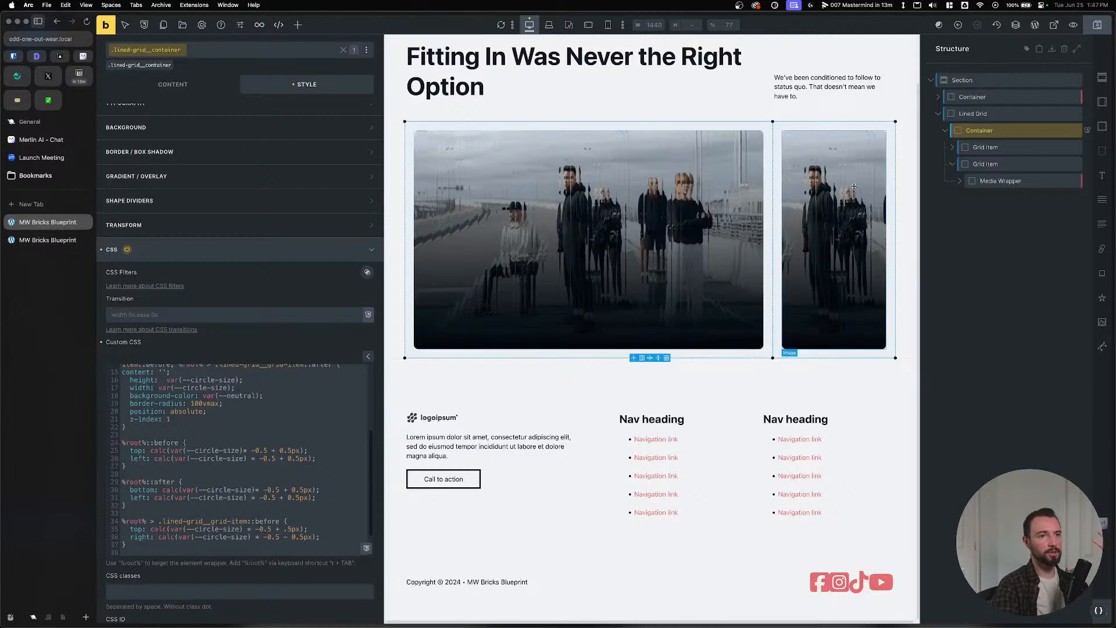
click(996, 130)
click(156, 121)
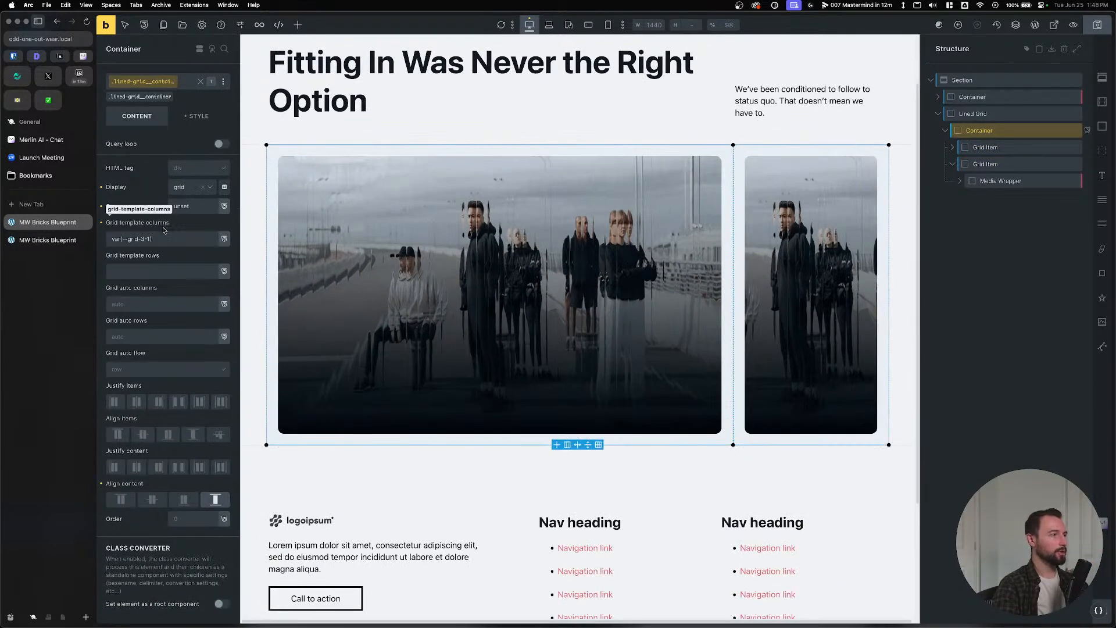
click(149, 238)
key(BackSpace)
key(BackSpace)
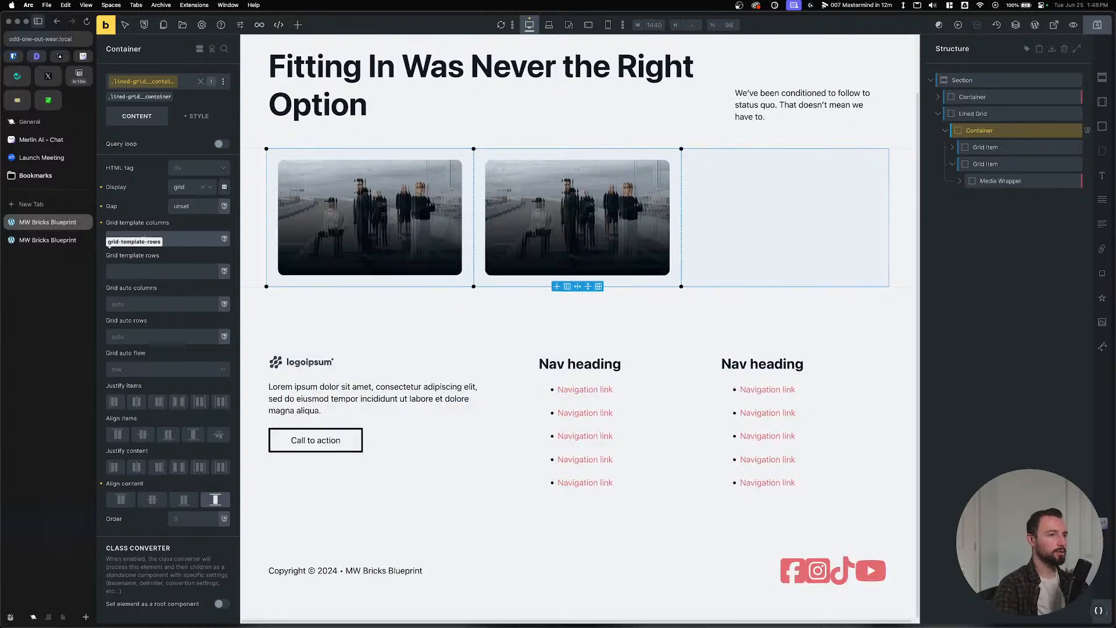
Duplicate the first grid item to make three, save, and show the Container's custom CSS.
click(1066, 148)
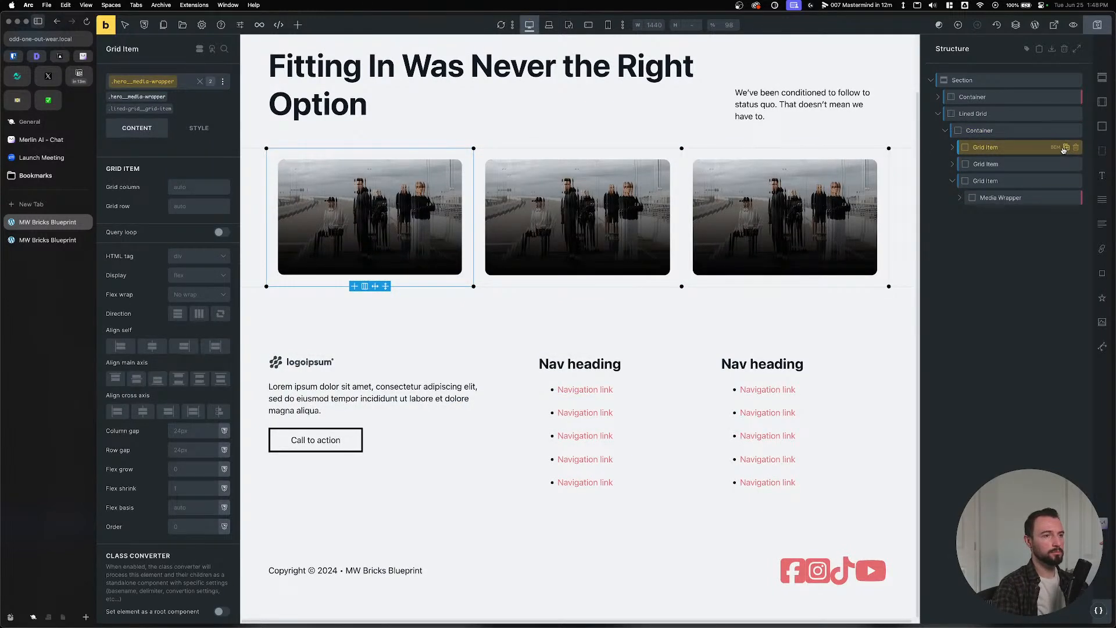
click(1098, 25)
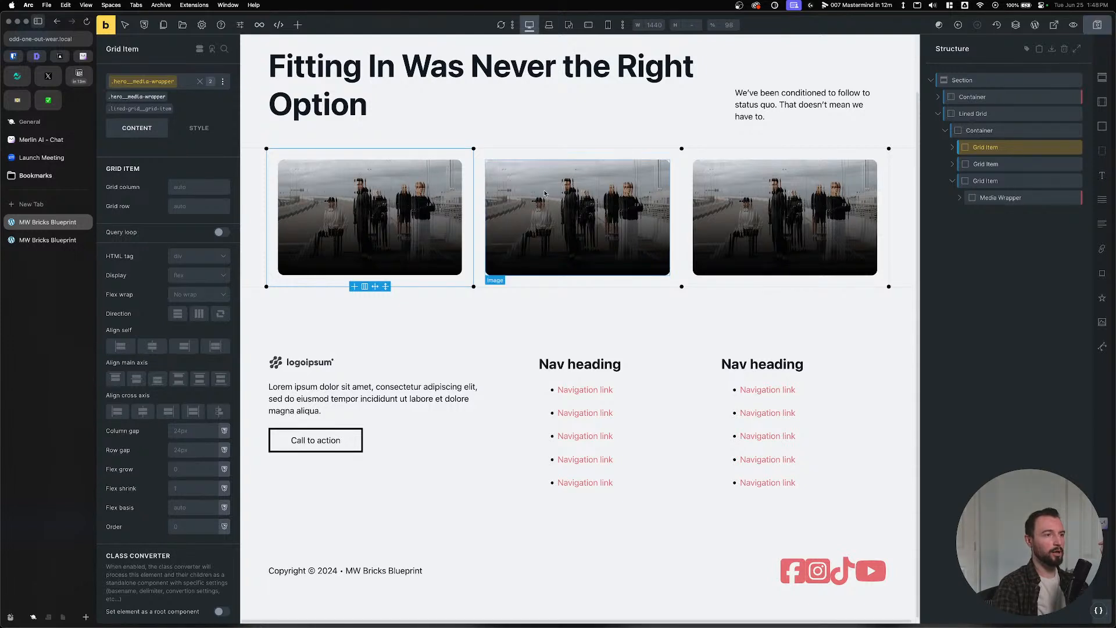
click(992, 131)
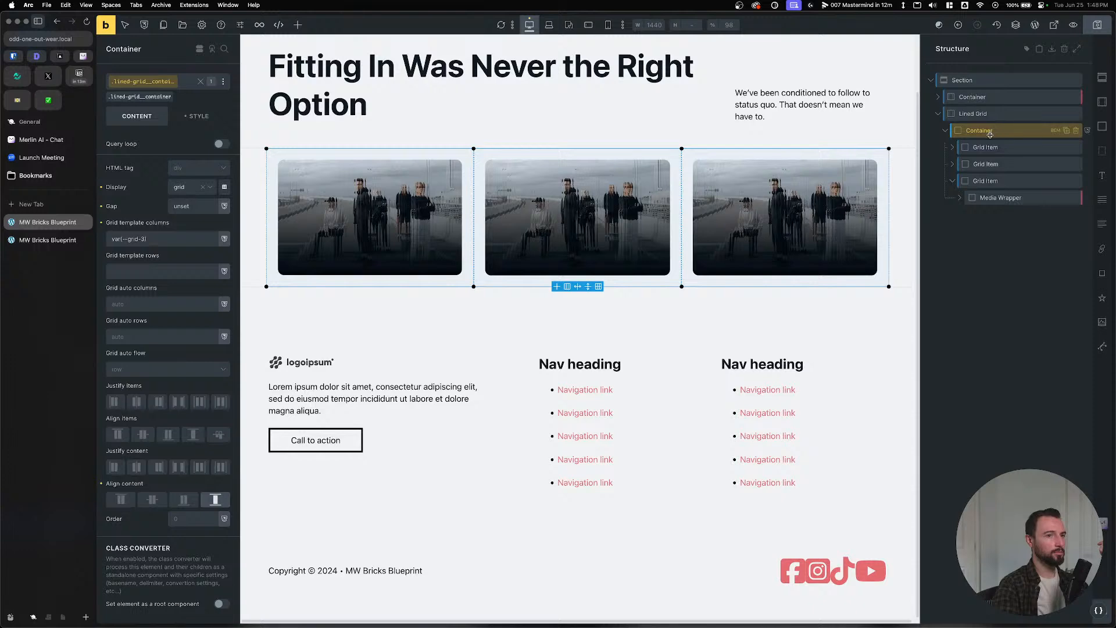
click(199, 116)
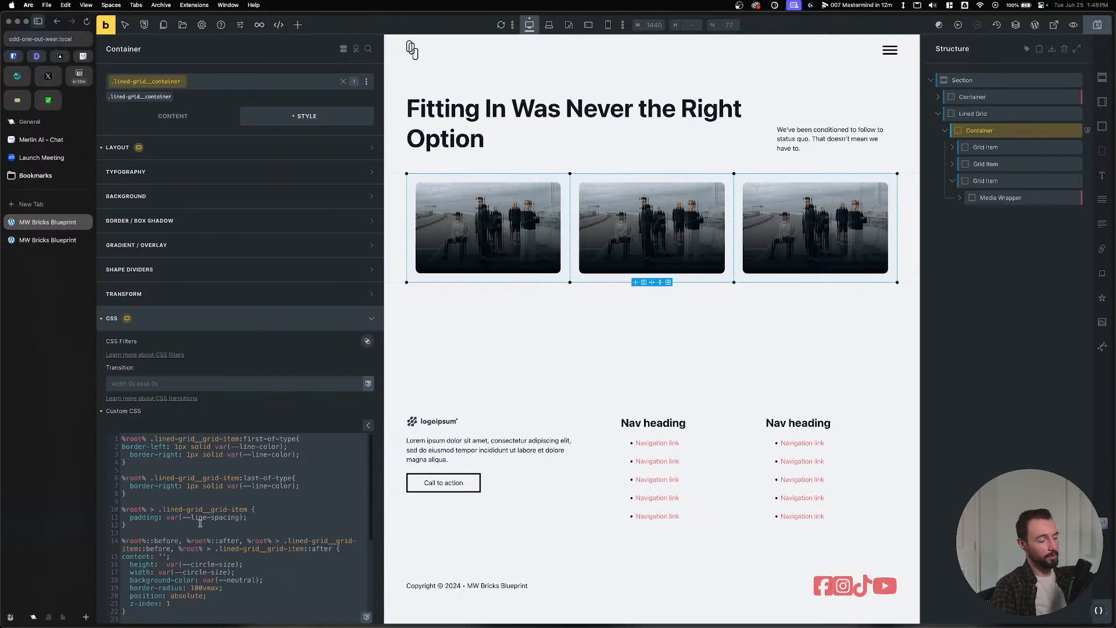
Change the border selector from :last-of-type to :not(:first-of-type), save, and view the live page.
click(243, 478)
text(we)
key(BackSpace)
key(BackSpace)
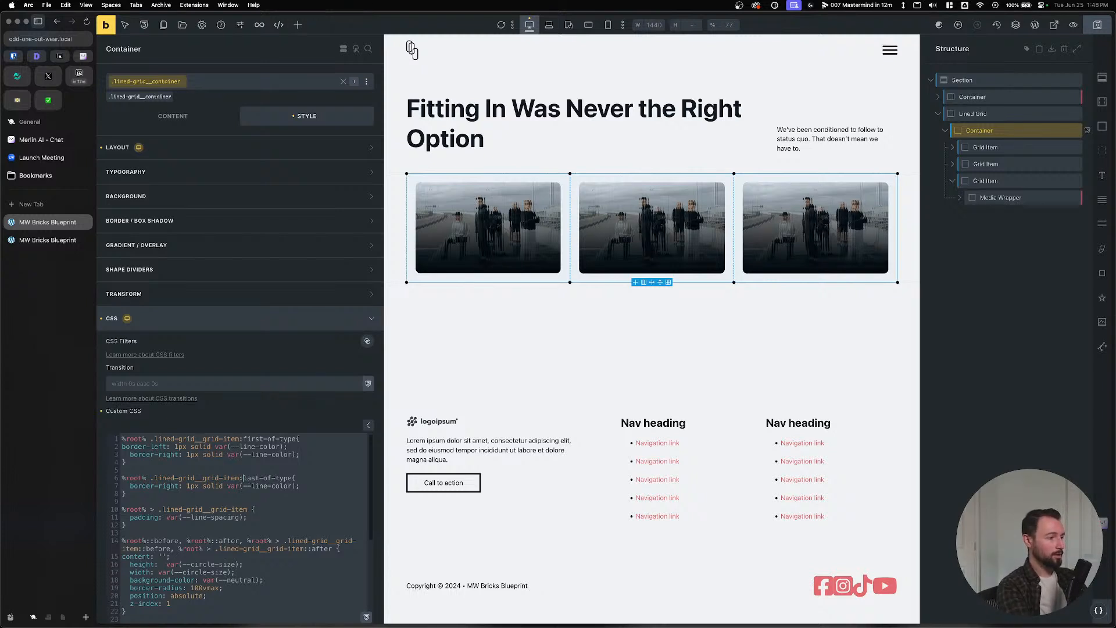
text(not()
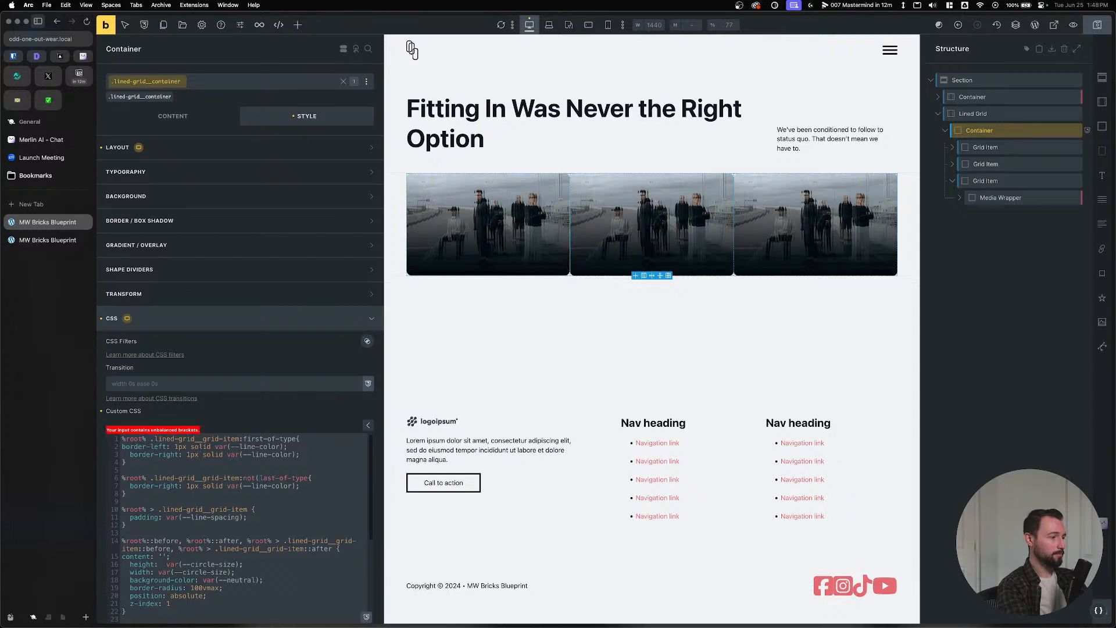
text(:)
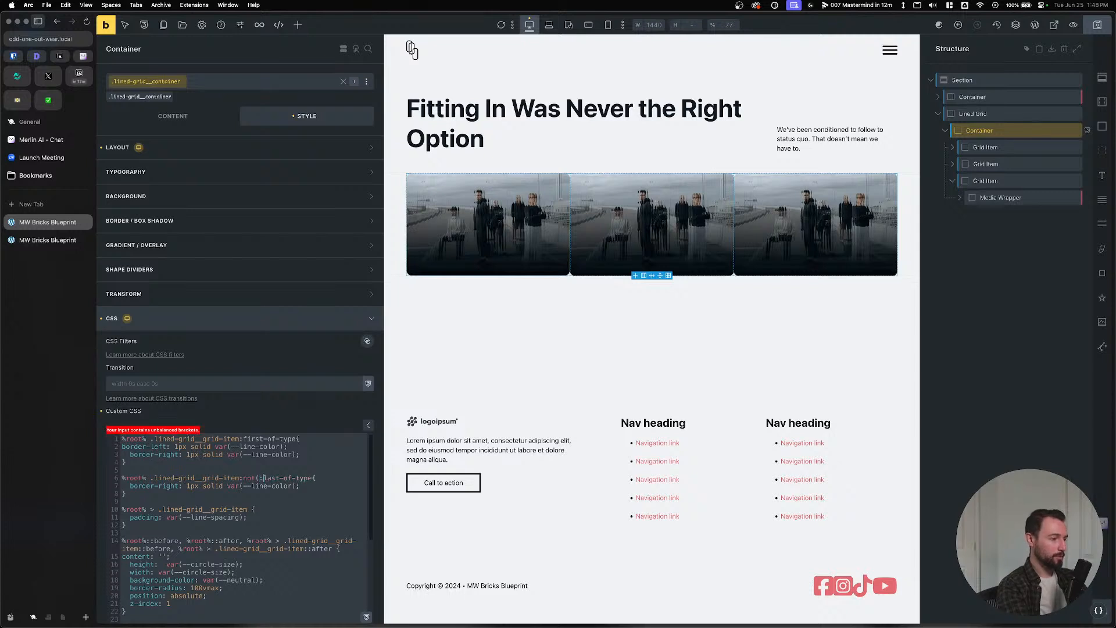
double_click(270, 478)
text(first)
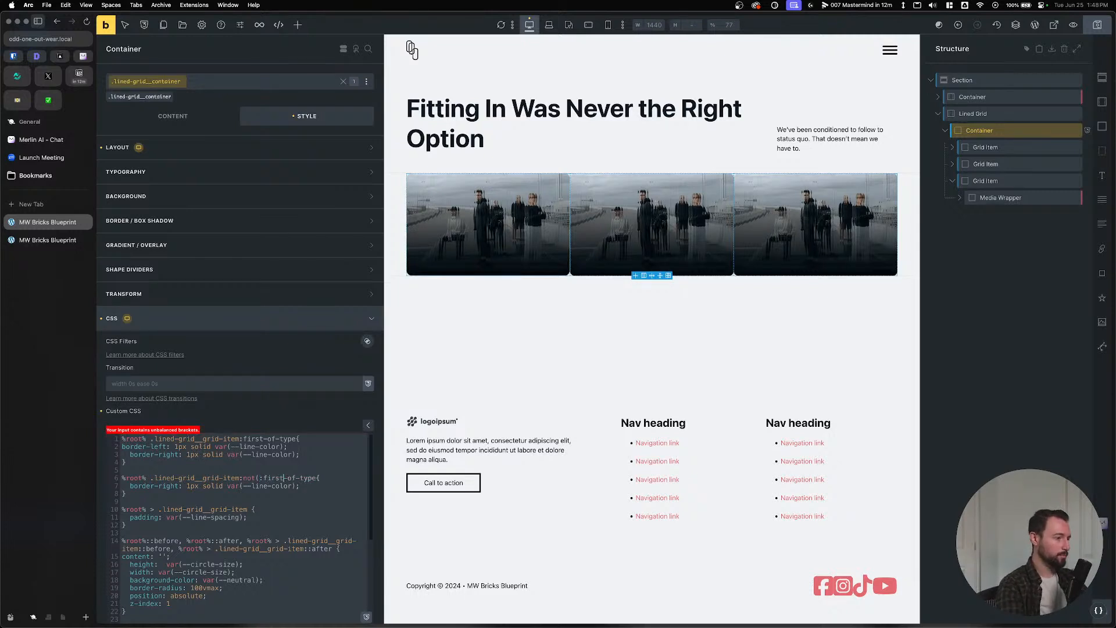
click(319, 478)
text())
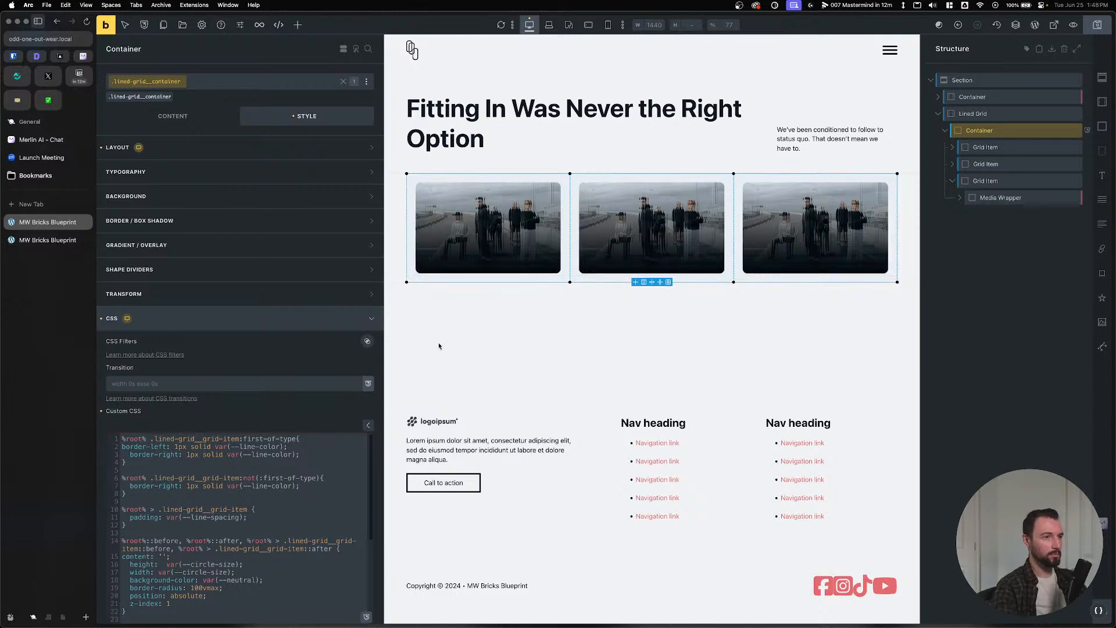
click(1097, 25)
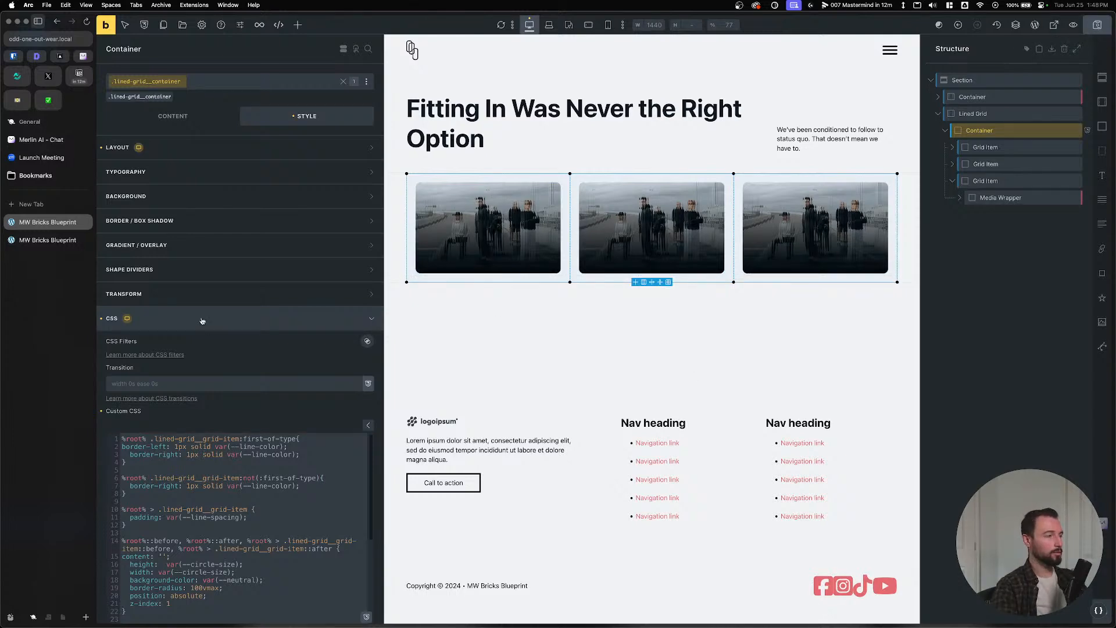
click(54, 246)
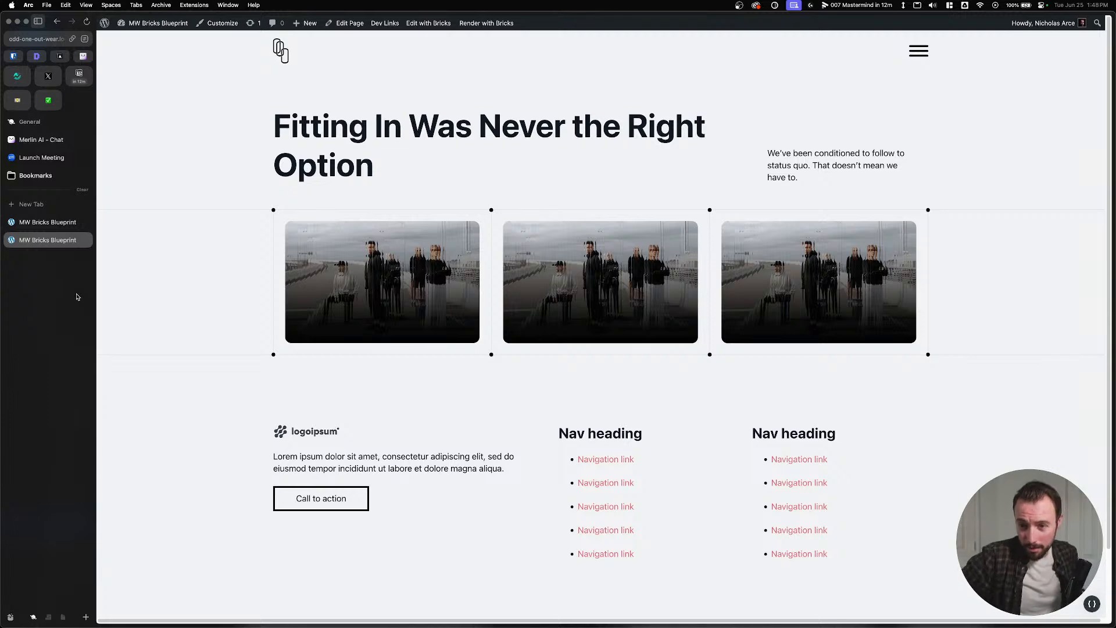
Duplicate a Grid Item to make four, save, and check it on the live page.
click(23, 222)
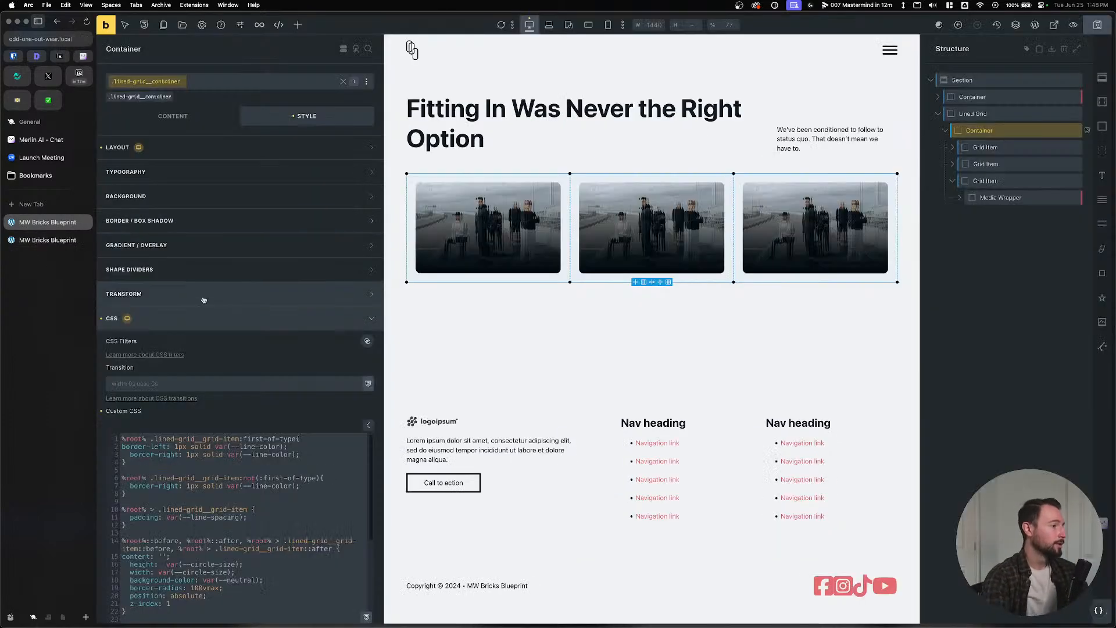
scroll(261, 475, down, 10)
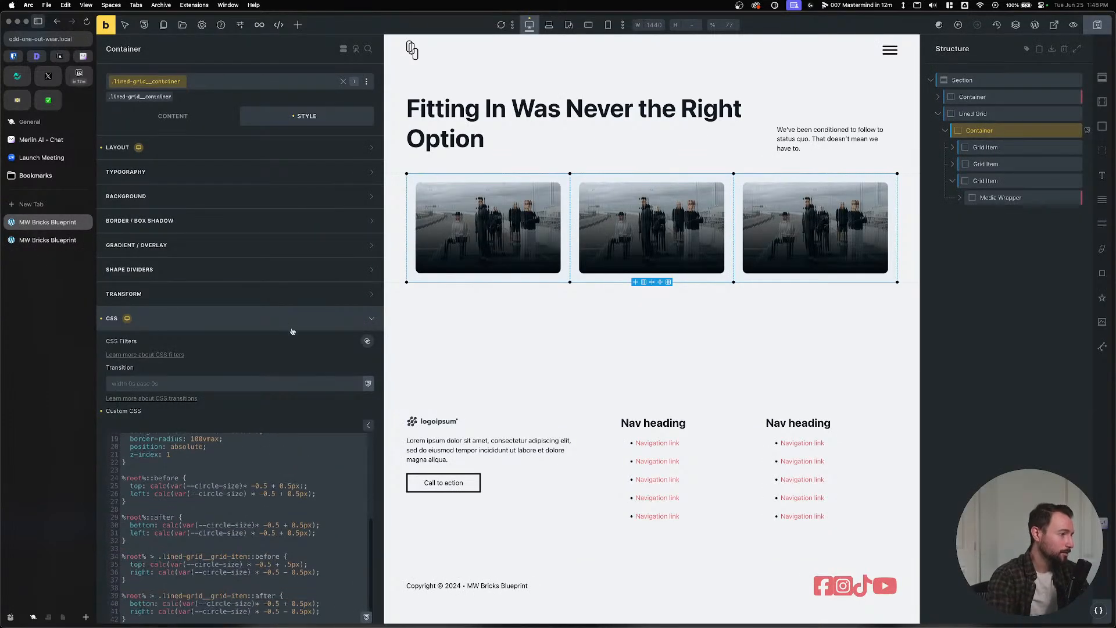
scroll(253, 422, up, 5)
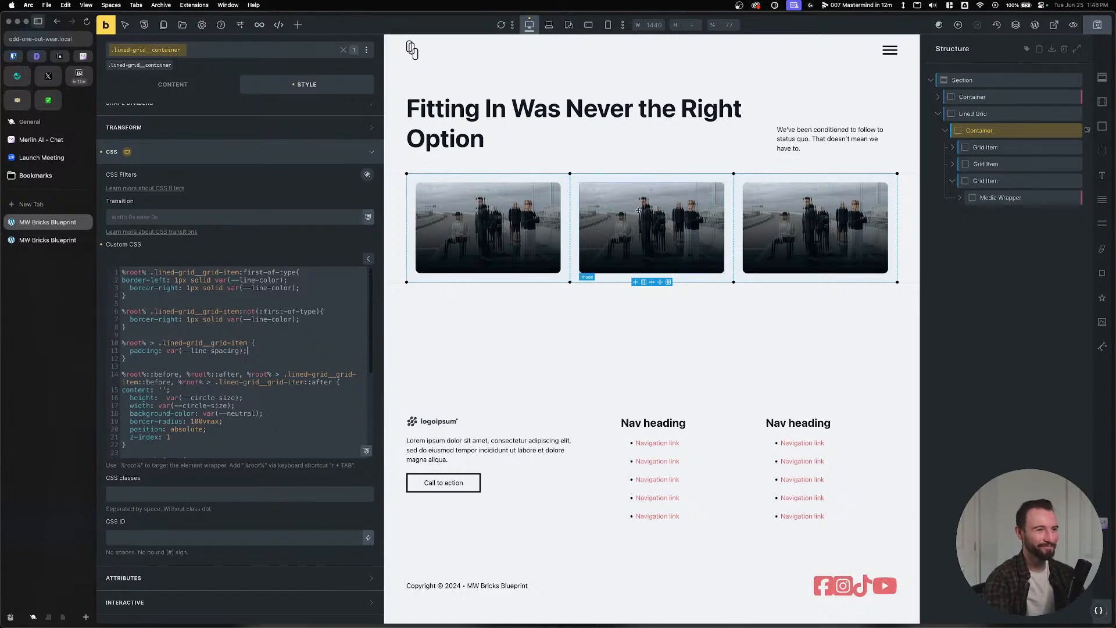
click(1066, 147)
click(1097, 25)
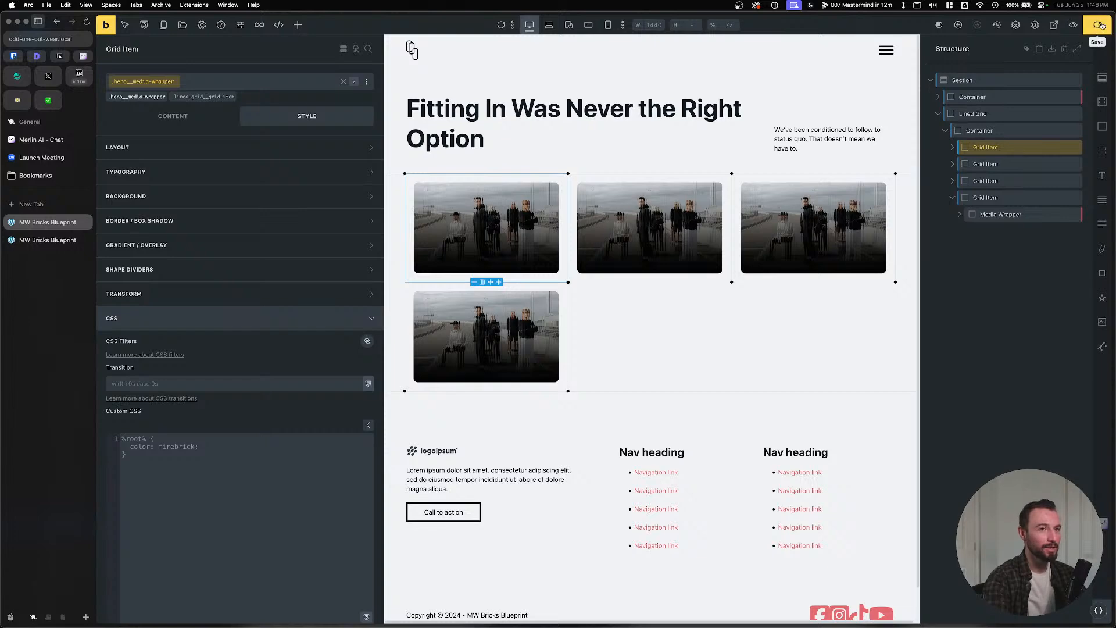
click(31, 242)
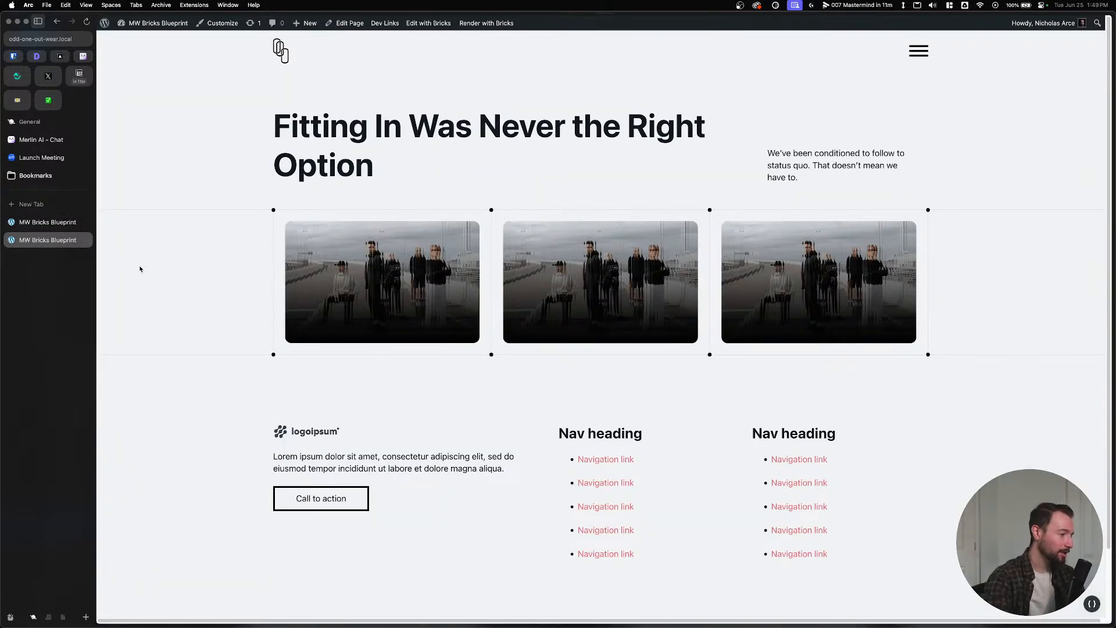
key(super+r)
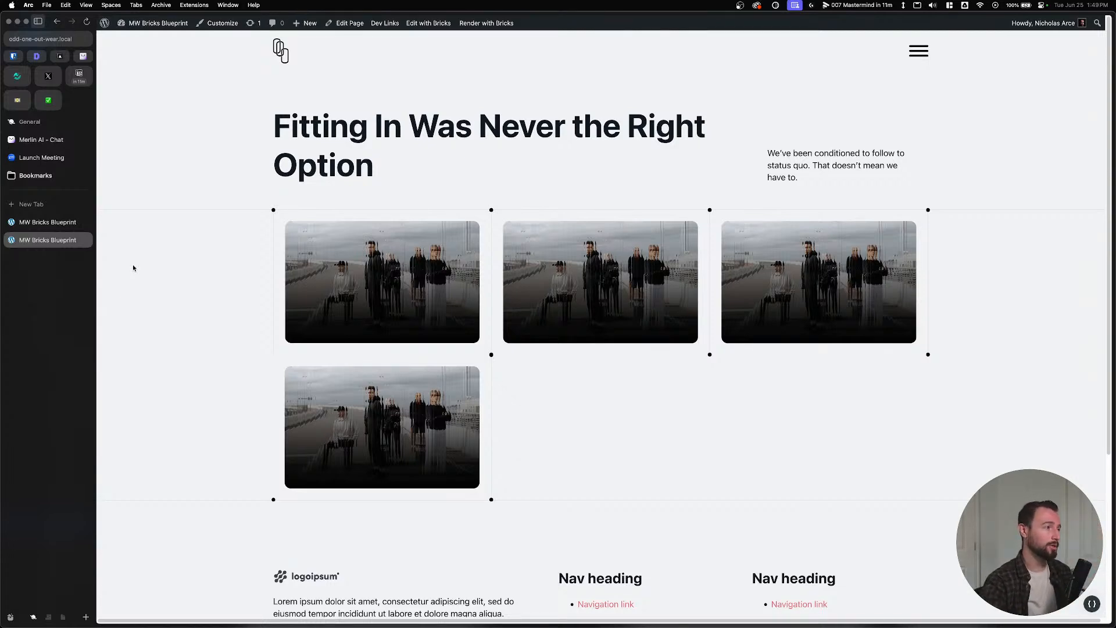
Delete two Grid Items, leaving two images in the grid.
click(34, 224)
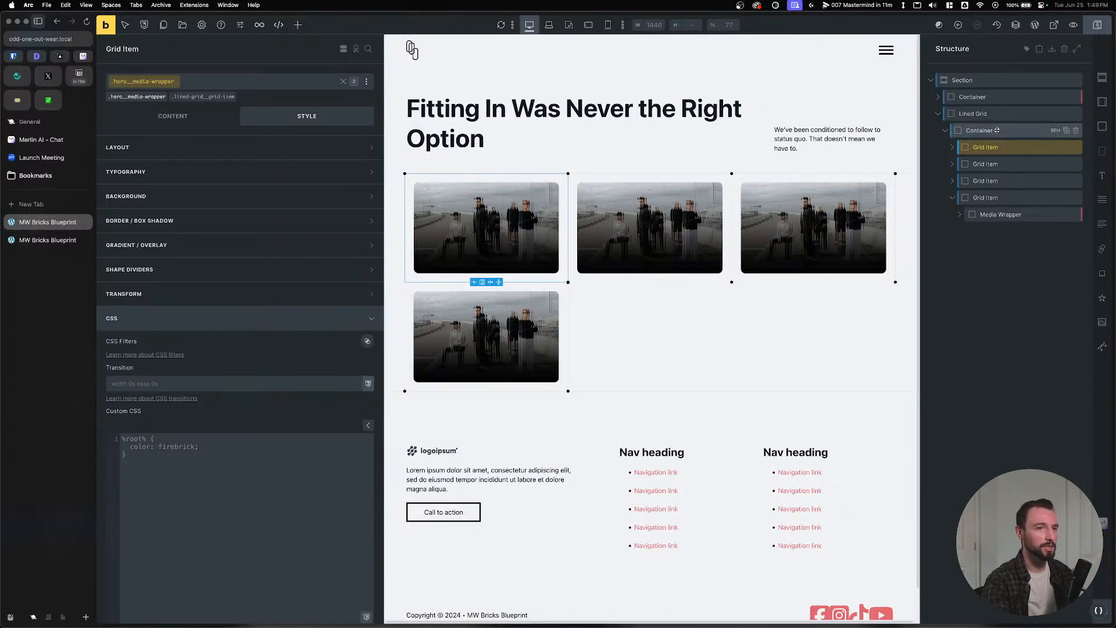
click(1076, 148)
click(1076, 147)
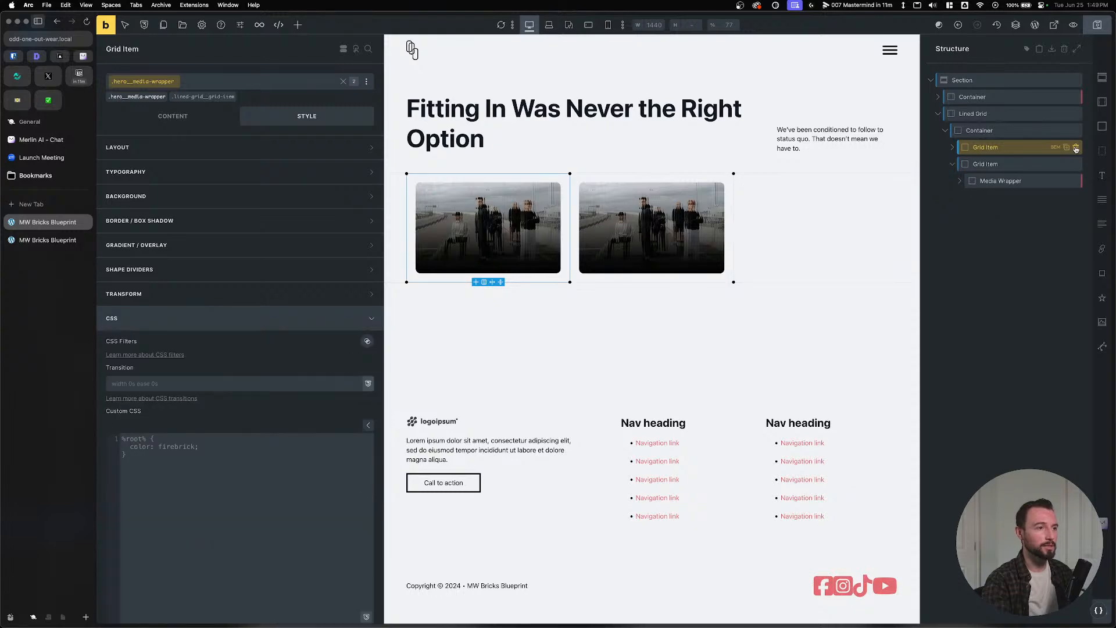
Set the Container's grid template columns to var(--grid-3-1), save, and reload the live page.
click(1035, 131)
click(169, 116)
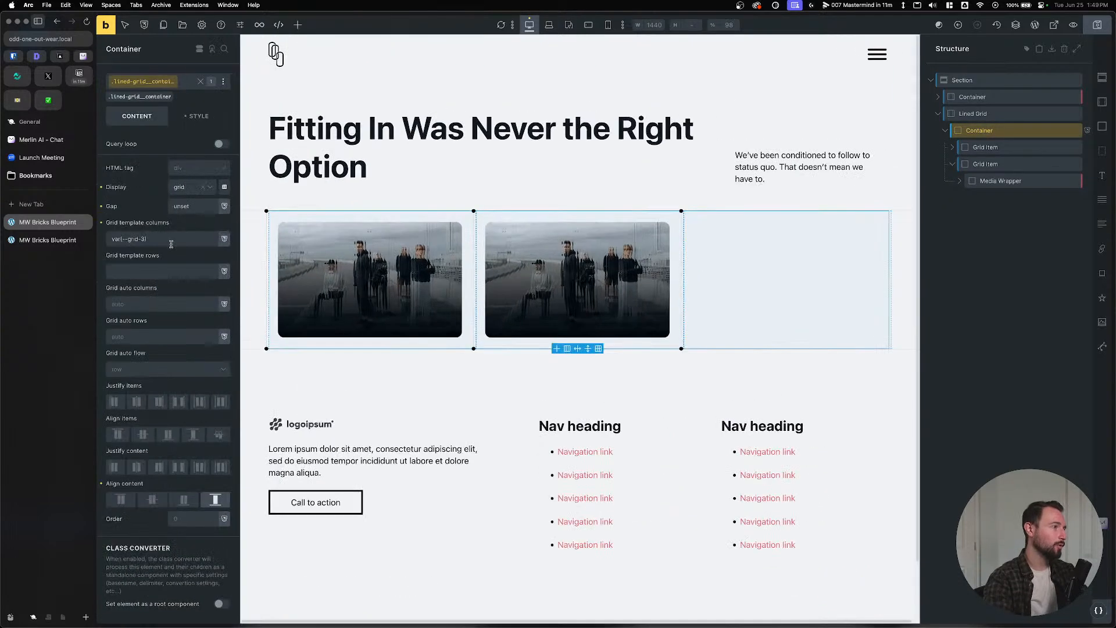
click(146, 239)
text(-1)
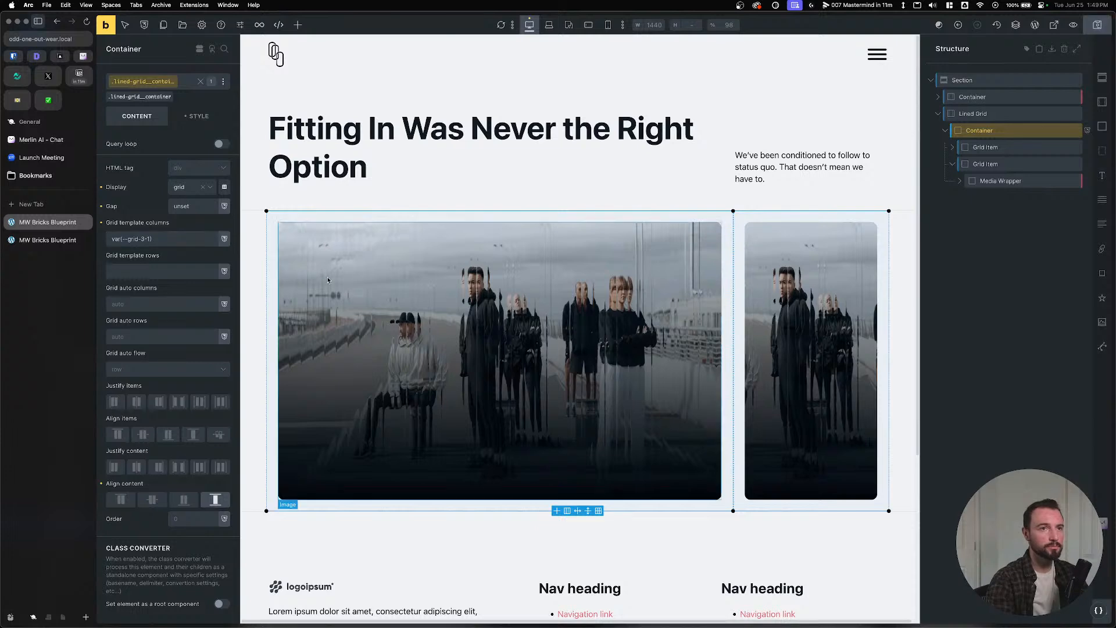
key(ctrl+s)
click(46, 241)
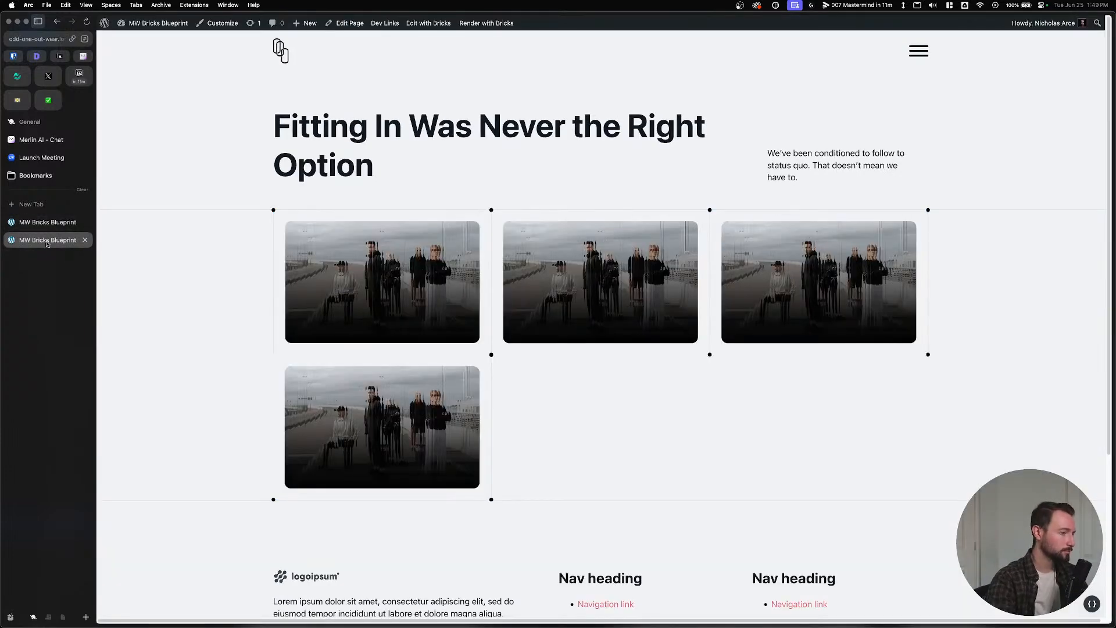
key(super+r)
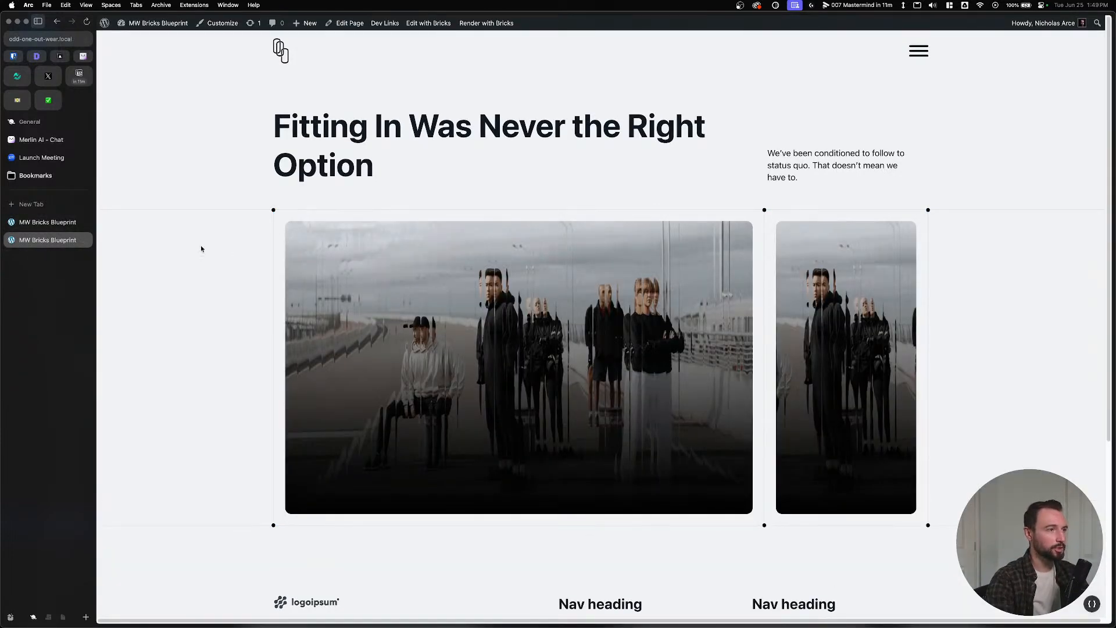
scroll(201, 246, down, 5)
scroll(202, 270, up, 5)
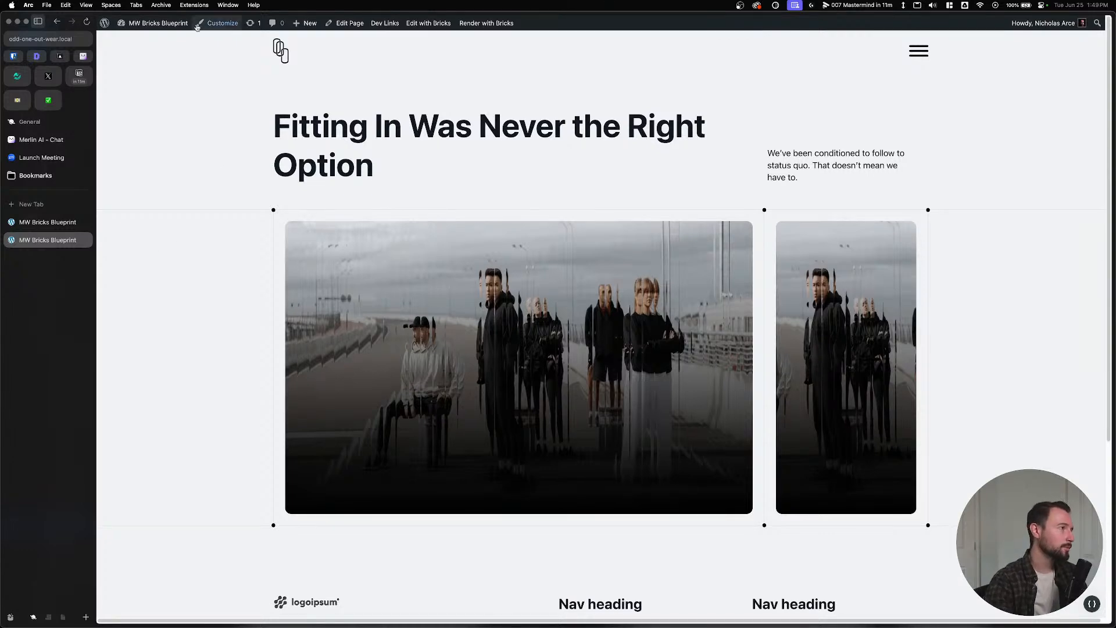
Open the site's WordPress dashboard from the admin bar in a new tab.
click(140, 43)
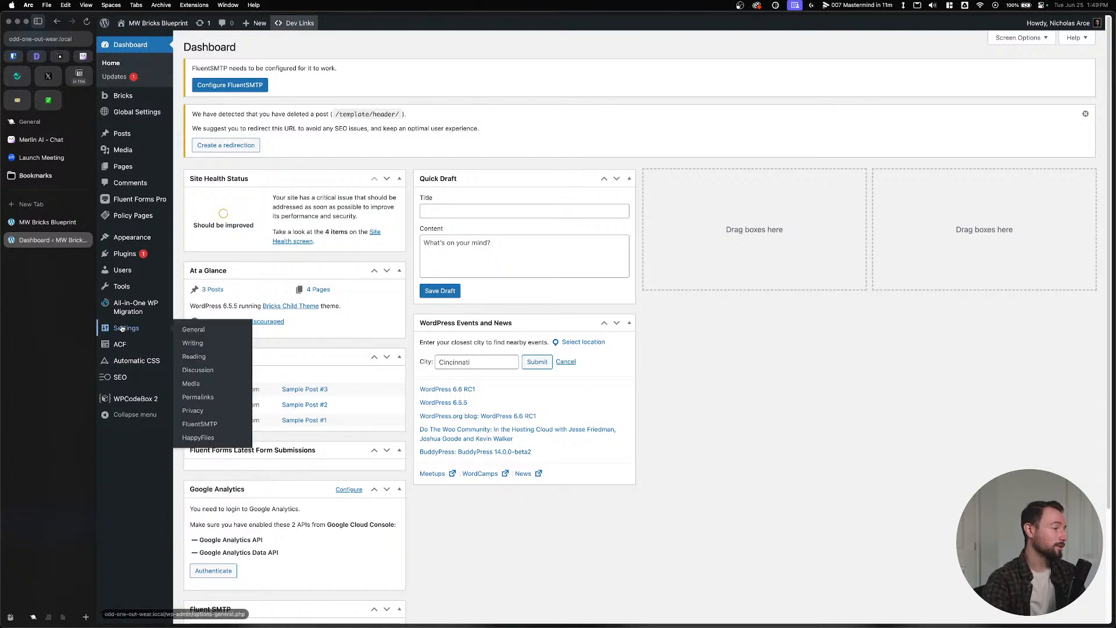
mouse_move(123, 258)
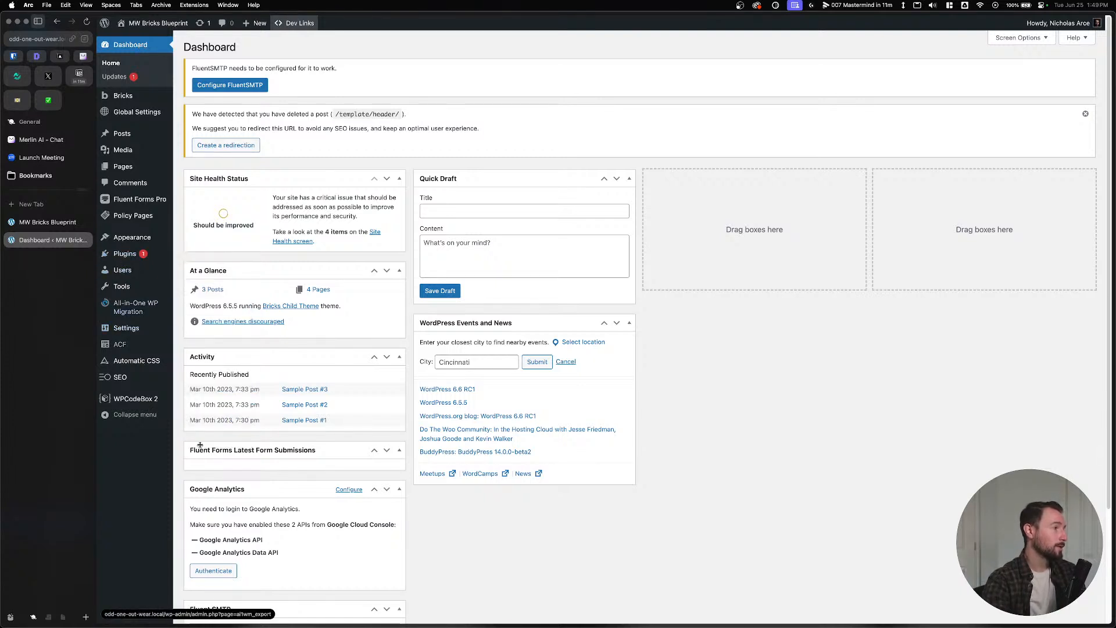
mouse_move(501, 625)
click(612, 613)
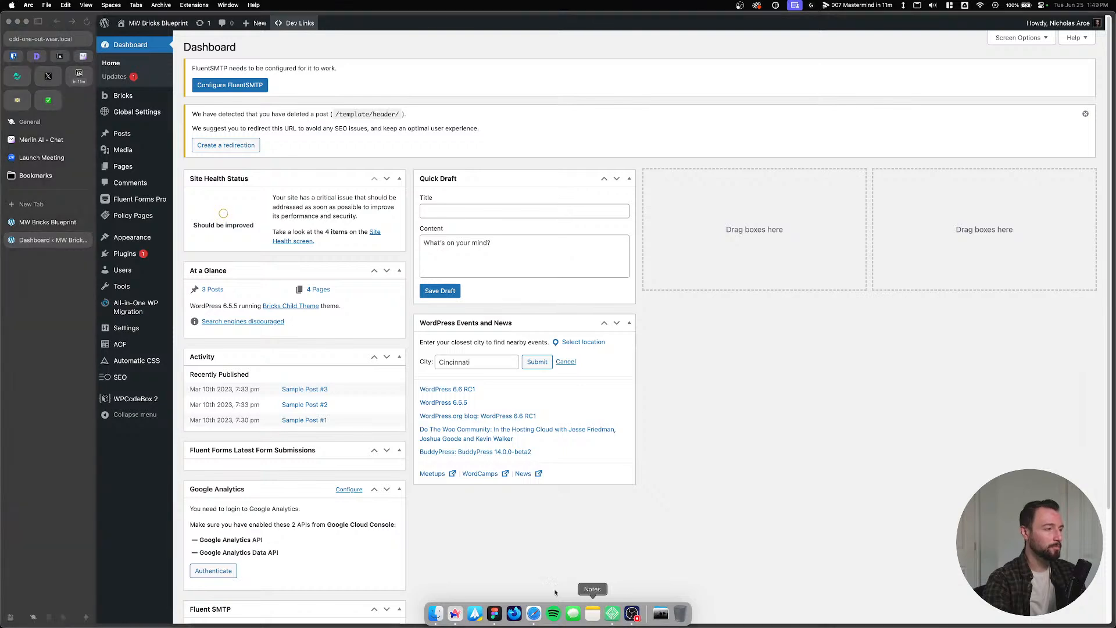
click(16, 343)
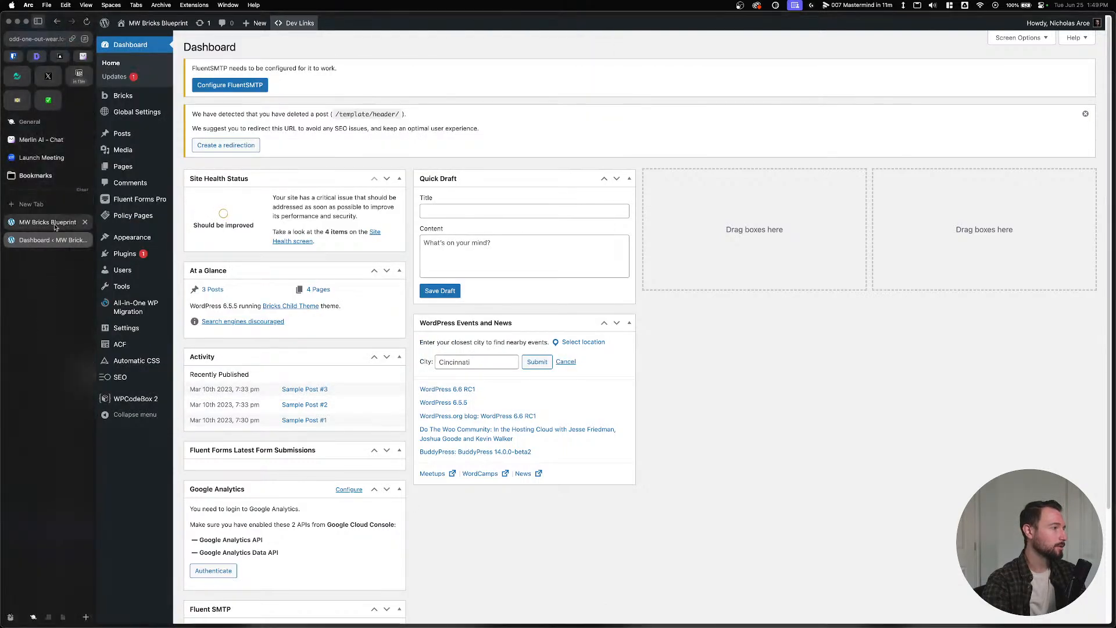
Save the Bricks editor changes, then bring up the Local app.
click(82, 223)
click(1097, 24)
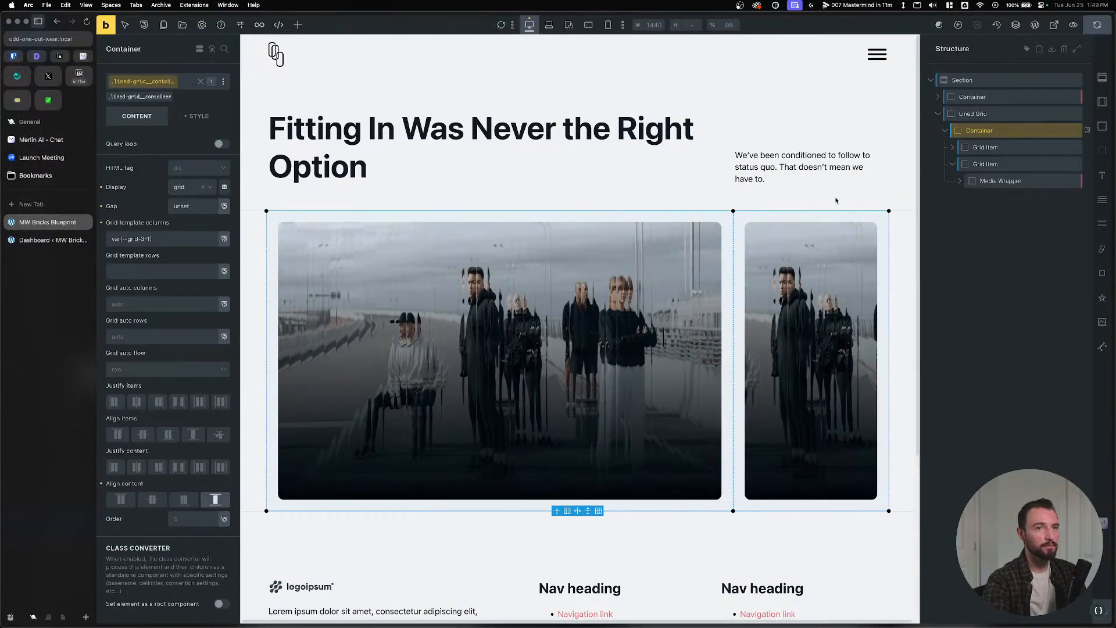
click(51, 240)
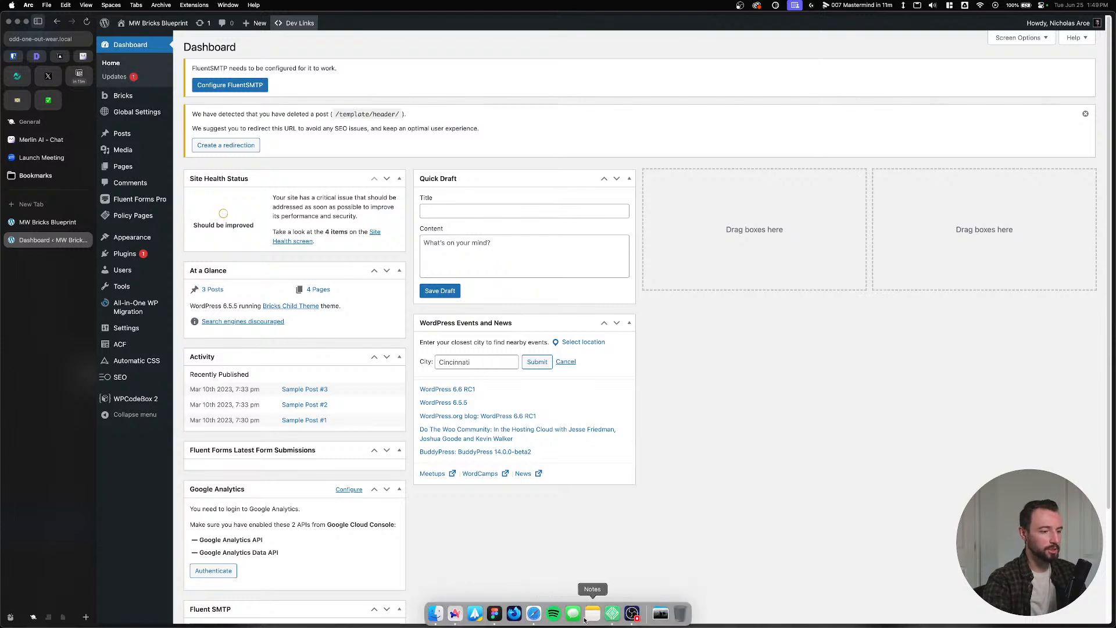
click(589, 613)
Clone Odd One Out Wear in Local as a new site named oddonoutwearv2.
right_click(167, 84)
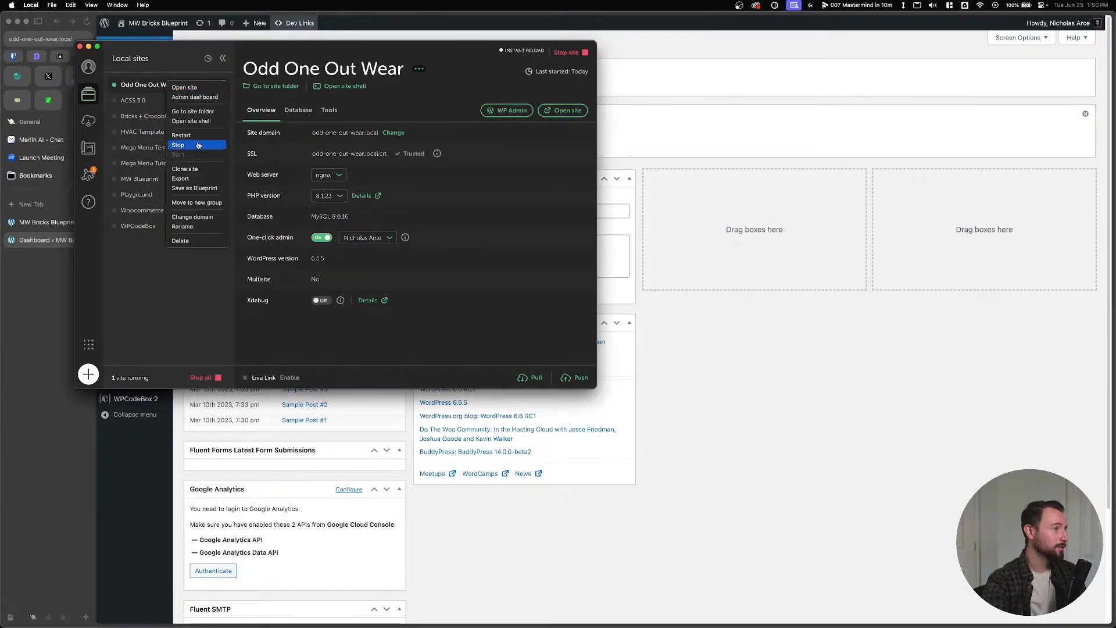
click(193, 169)
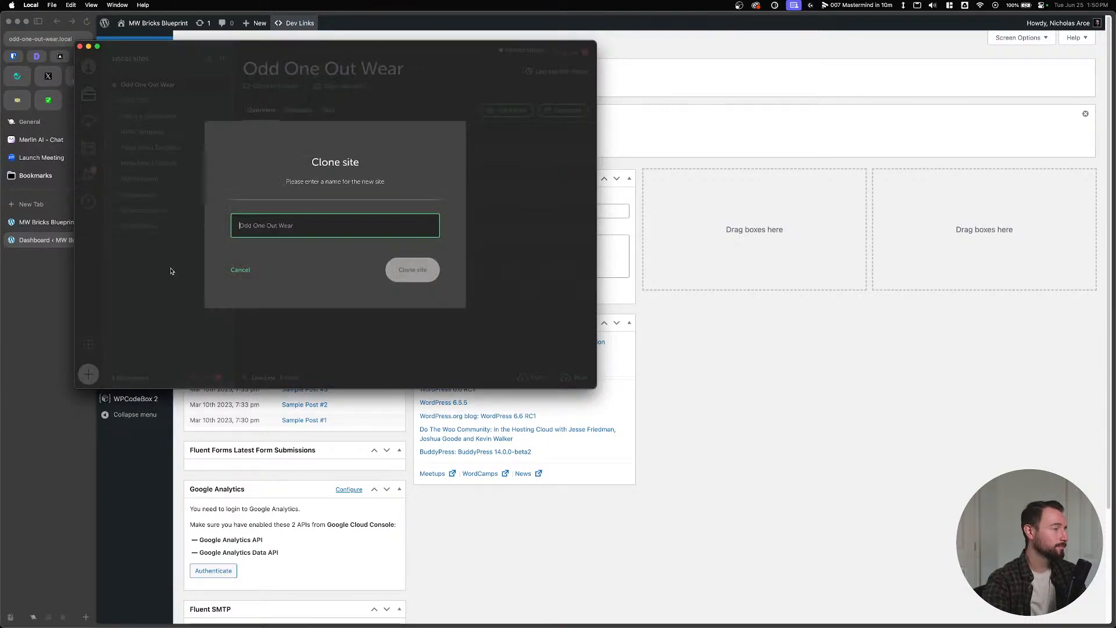
text(oddonoutwearv)
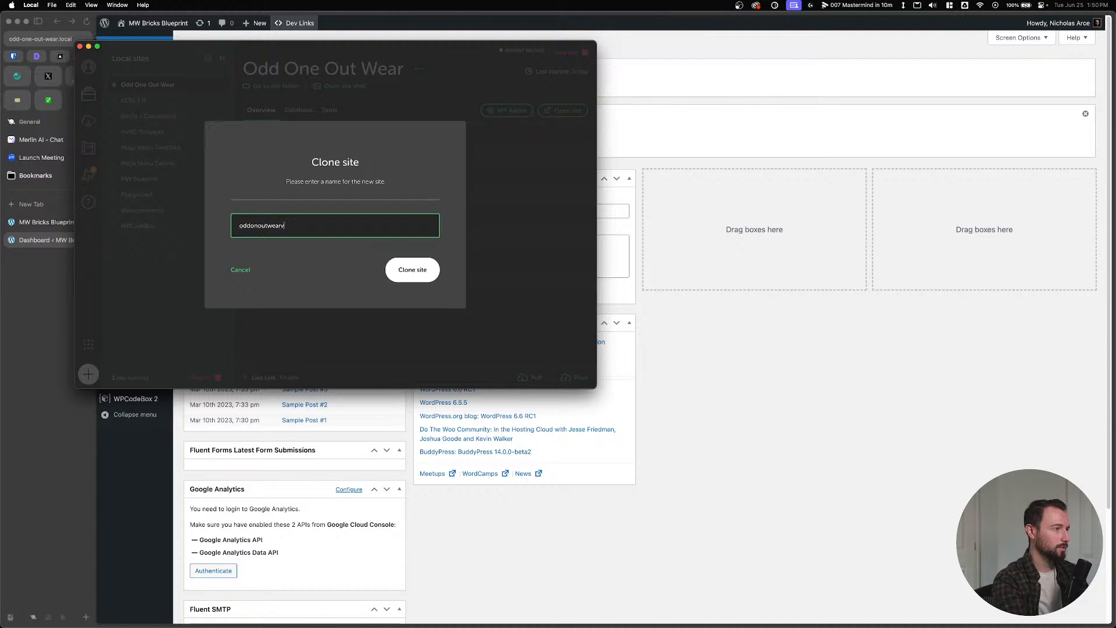
text(23)
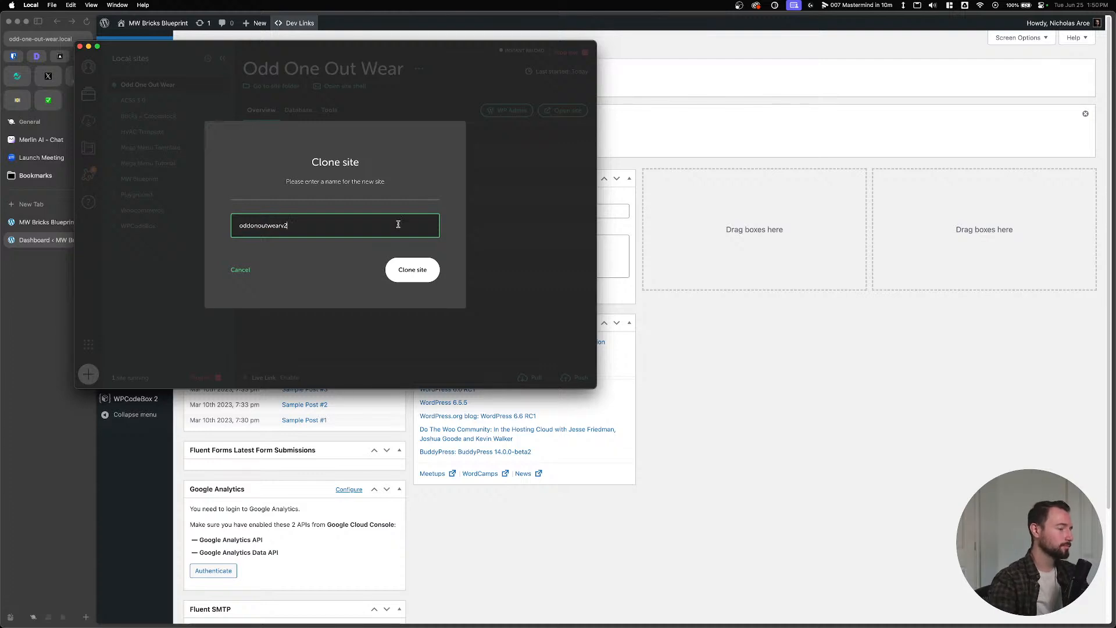
click(412, 269)
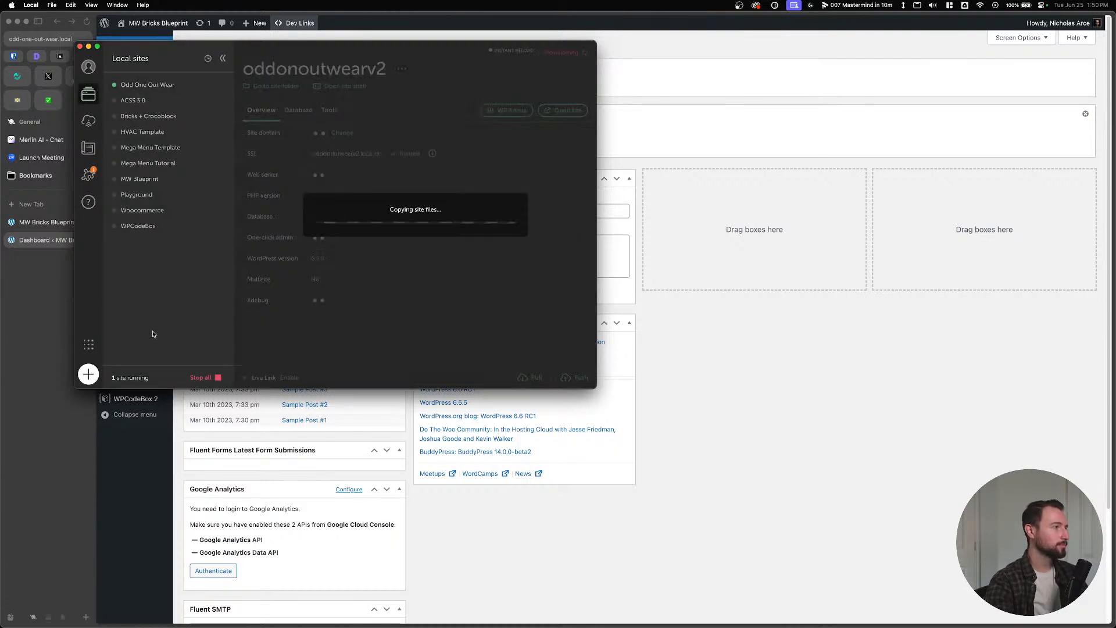
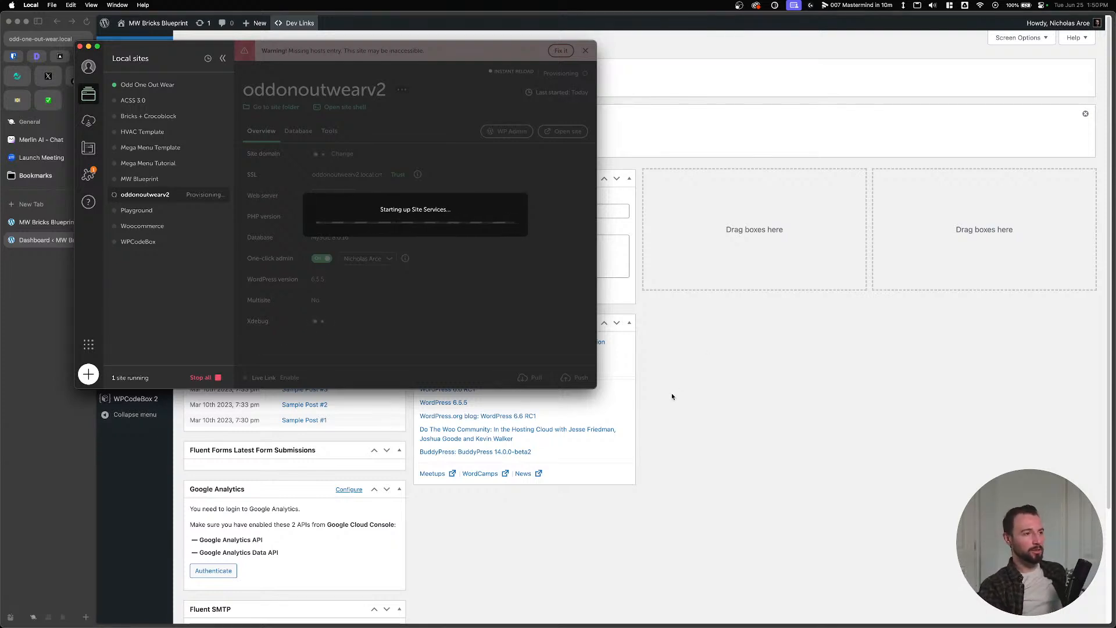
Authorise Local's site services with the account password, then return to the browser tabs.
click(51, 247)
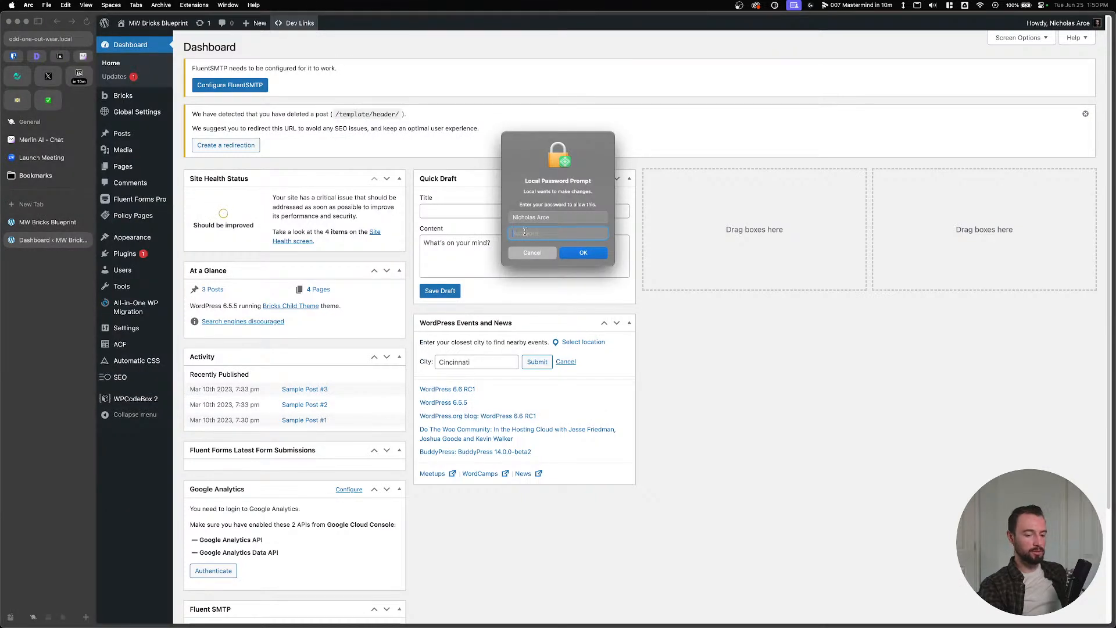
text(••••)
click(588, 251)
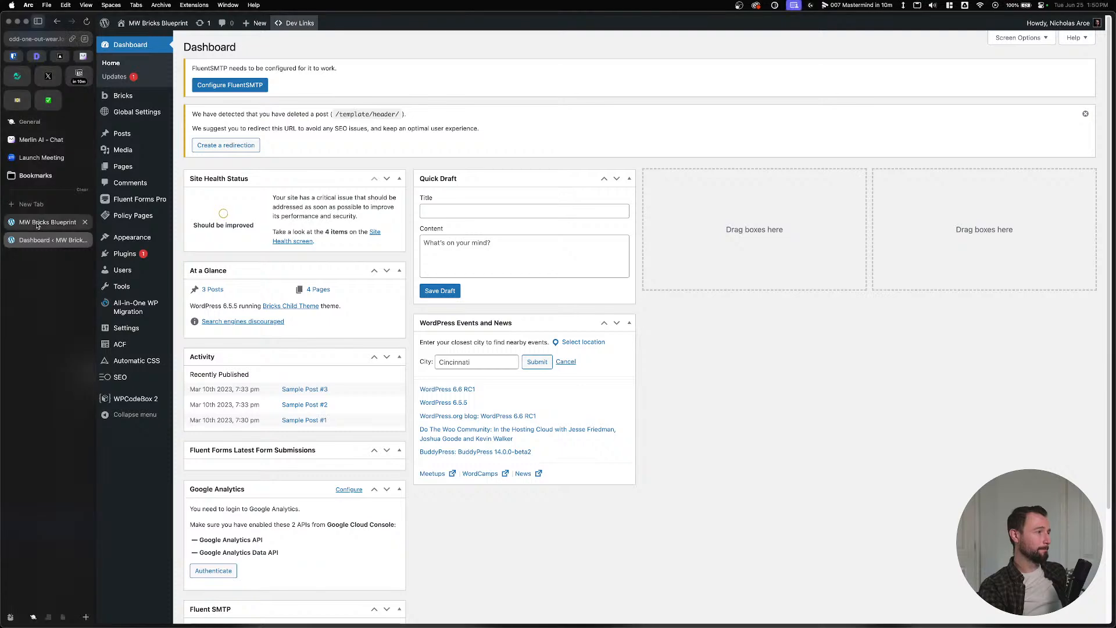
click(37, 225)
click(44, 240)
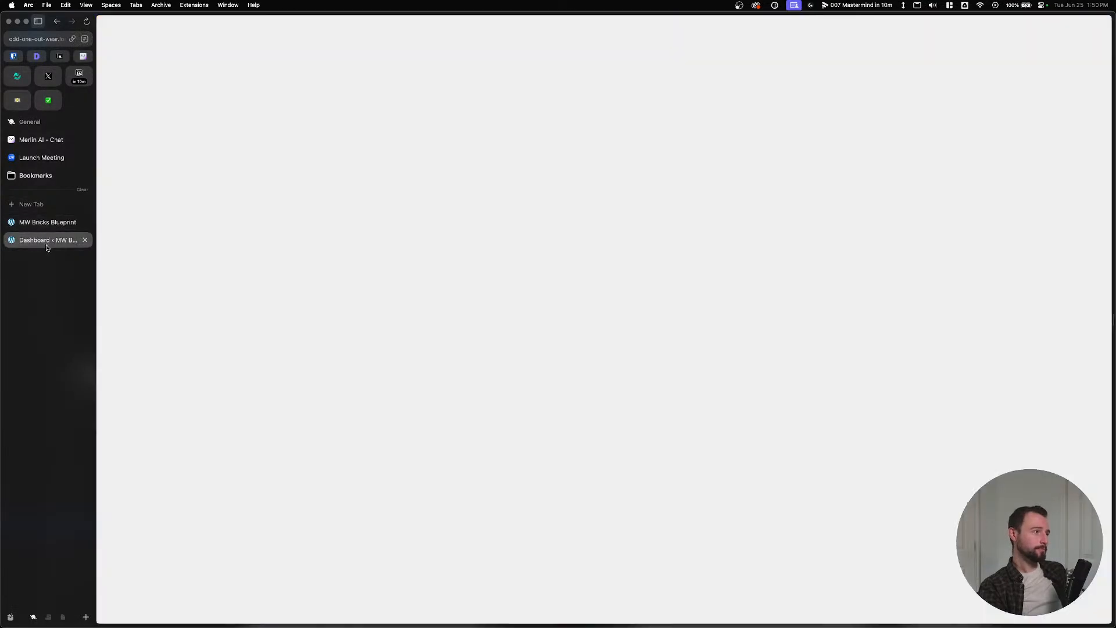
At the 768px breakpoint, set the lined grid's template columns to var(--grid-1) and save.
click(42, 222)
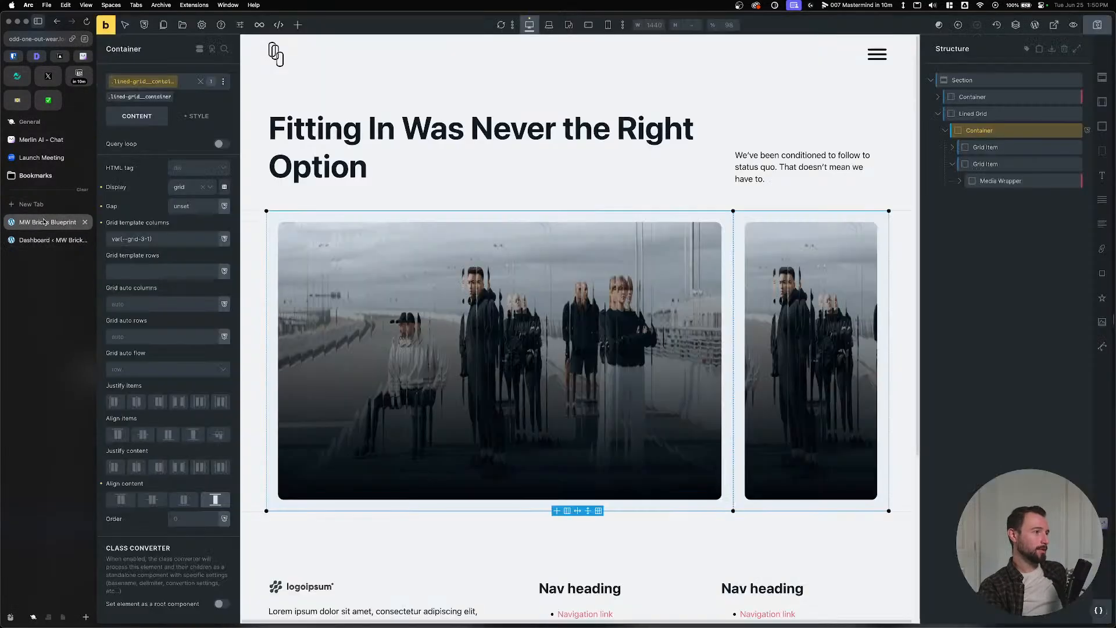
click(548, 25)
click(568, 25)
click(588, 24)
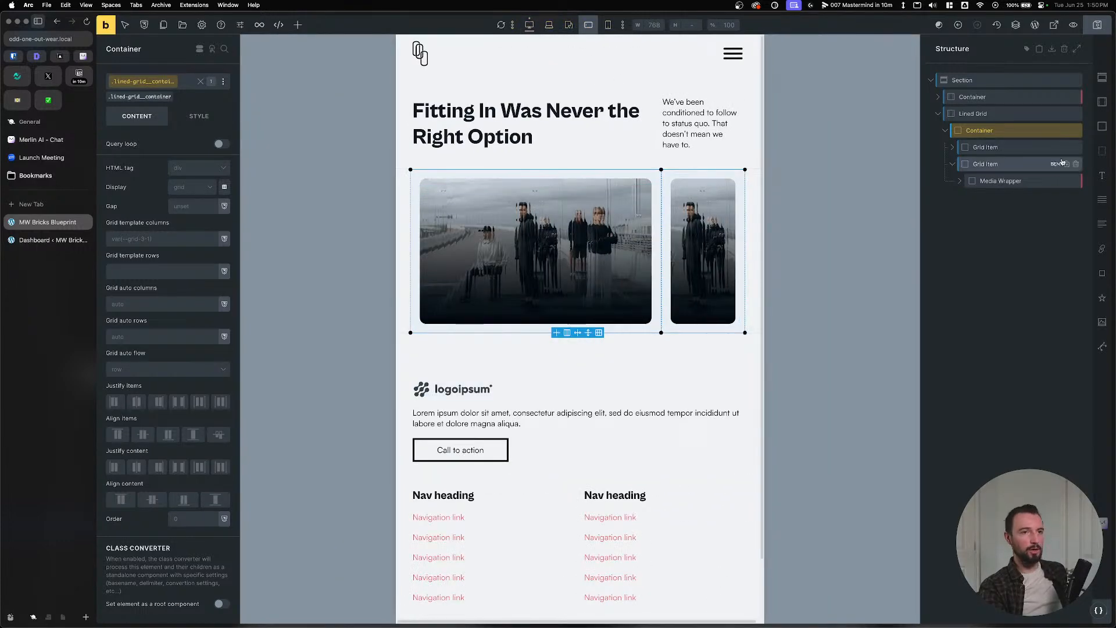
click(148, 241)
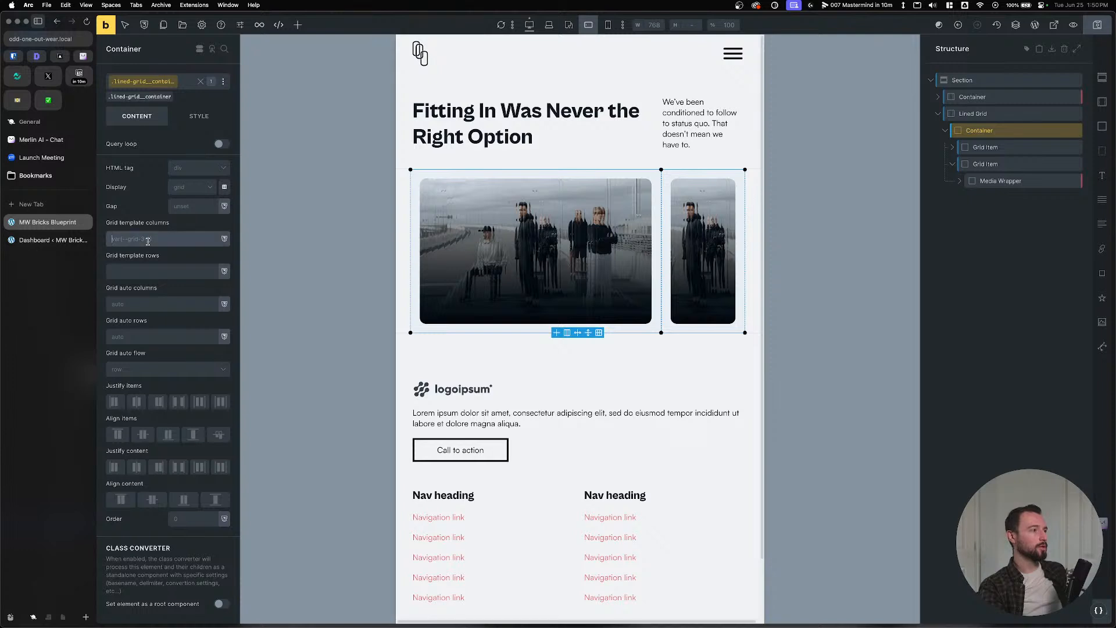
text(var(--grid-1)
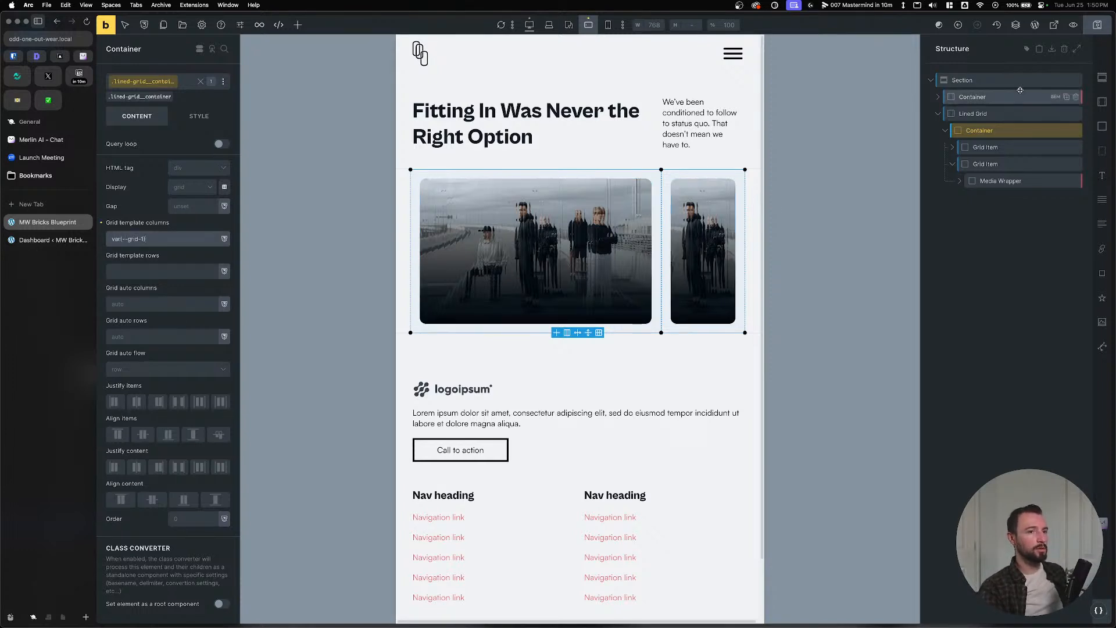
text())
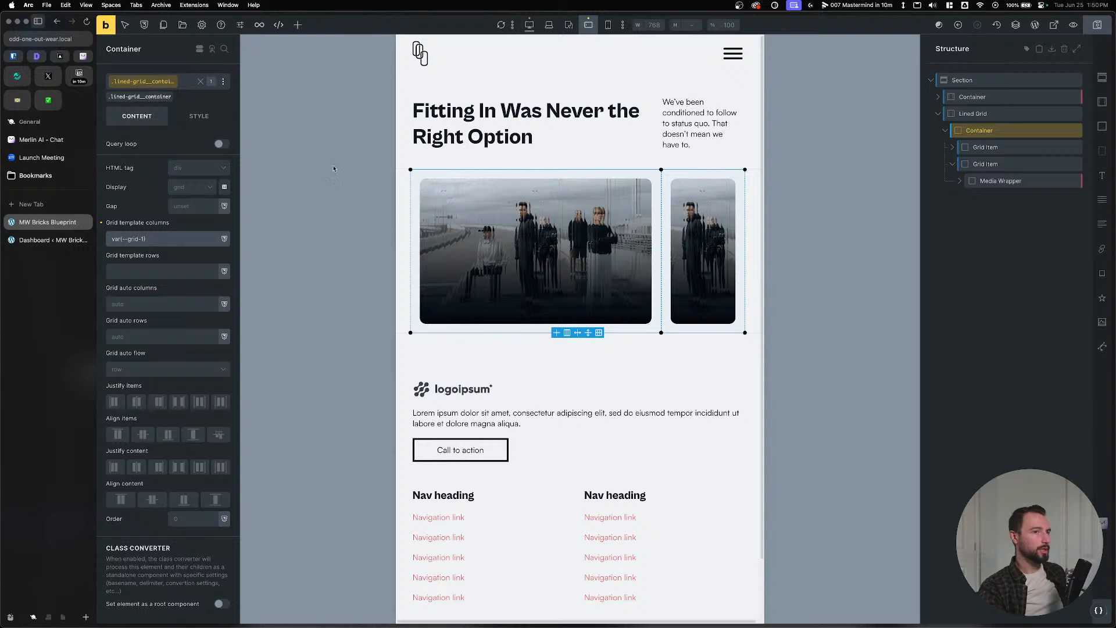
key(ctrl+s)
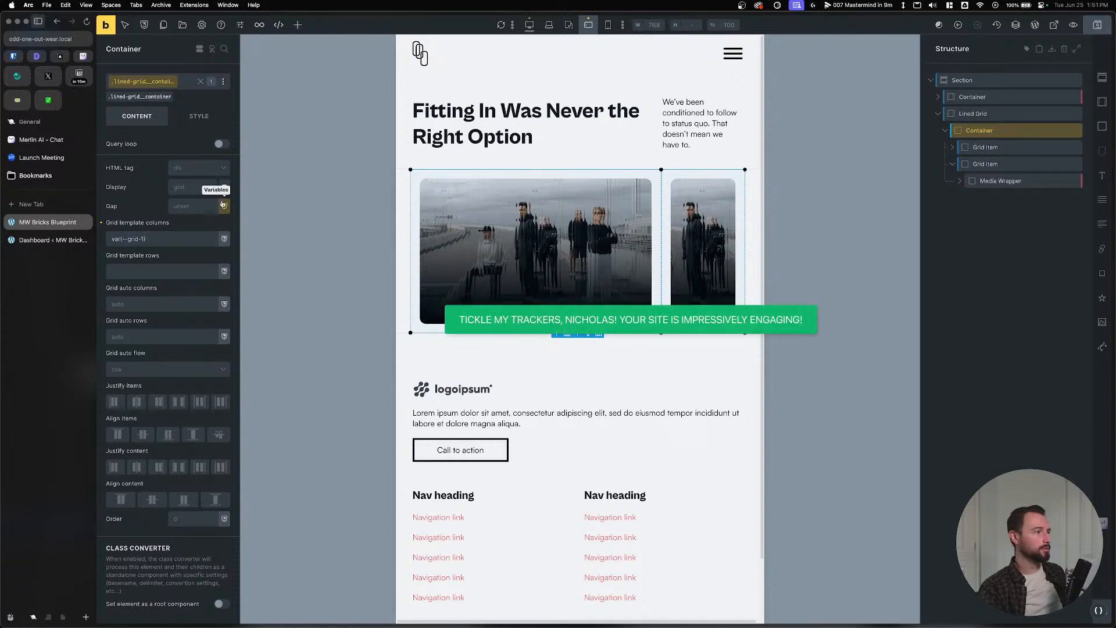
Check the mobile landscape preview, then open the page's frontend in a new tab.
click(588, 26)
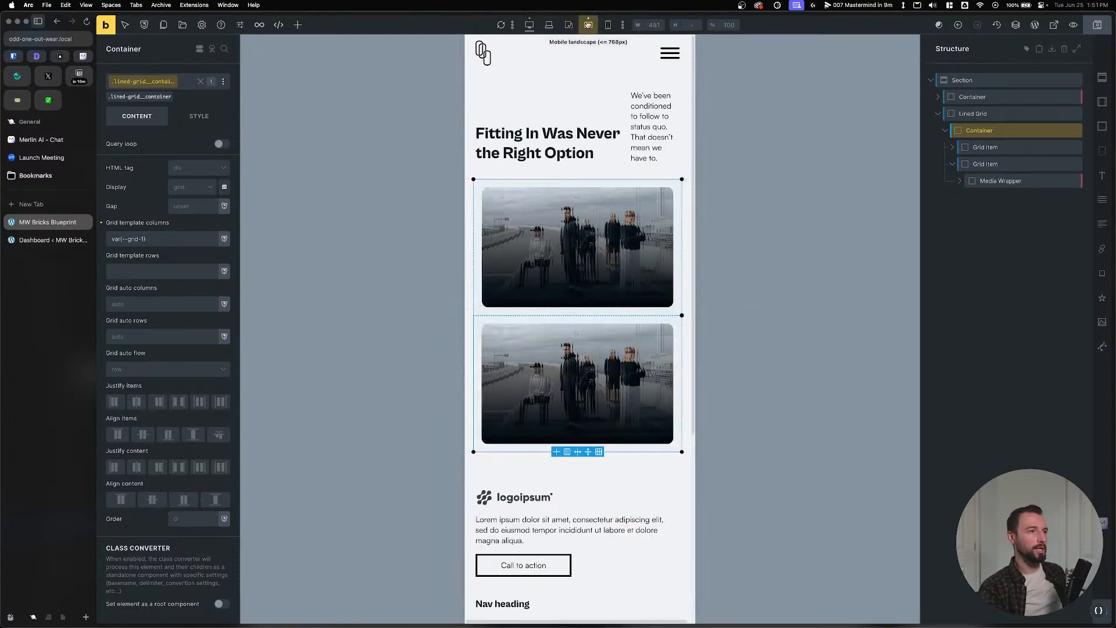
click(588, 26)
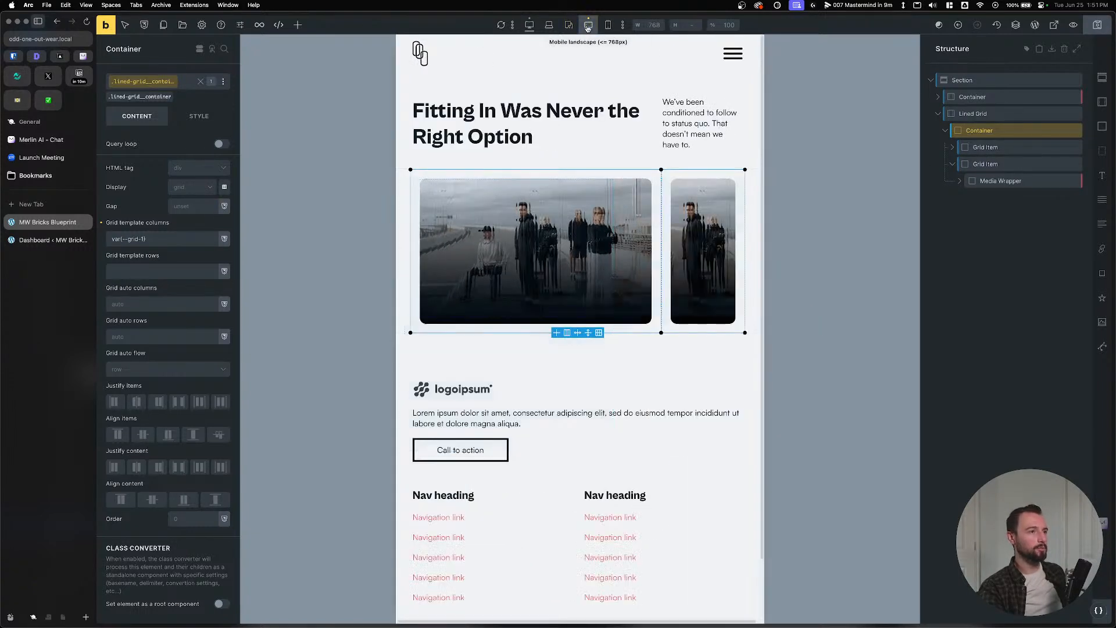
click(106, 26)
right_click(963, 162)
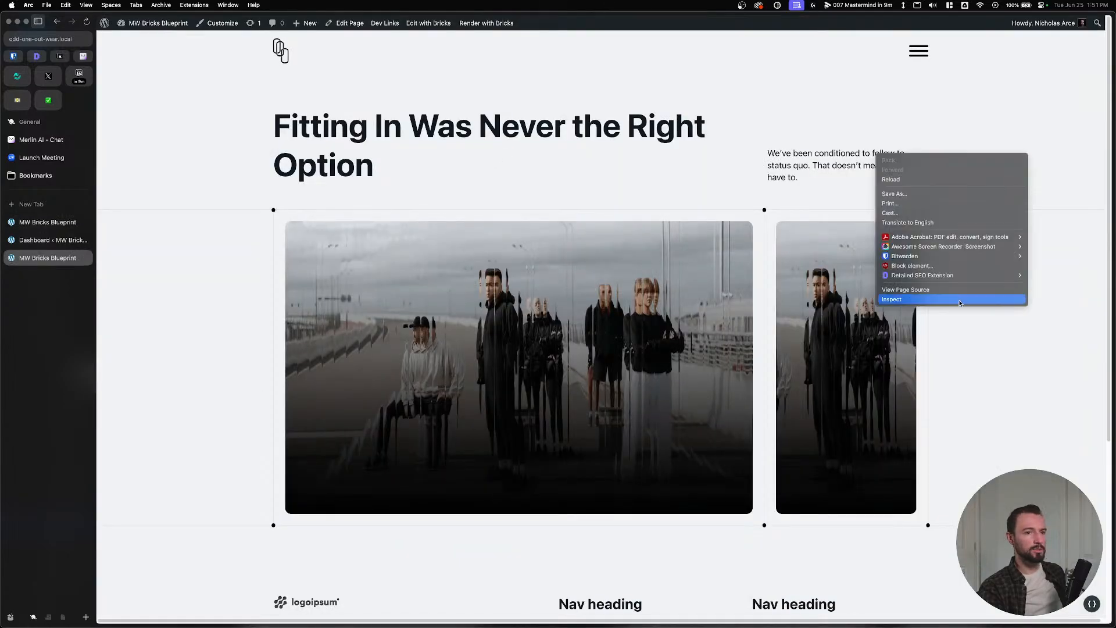
Inspect the frontend and resize the viewport to about 712px to check grid stacking.
click(892, 300)
drag(636, 126, 446, 132)
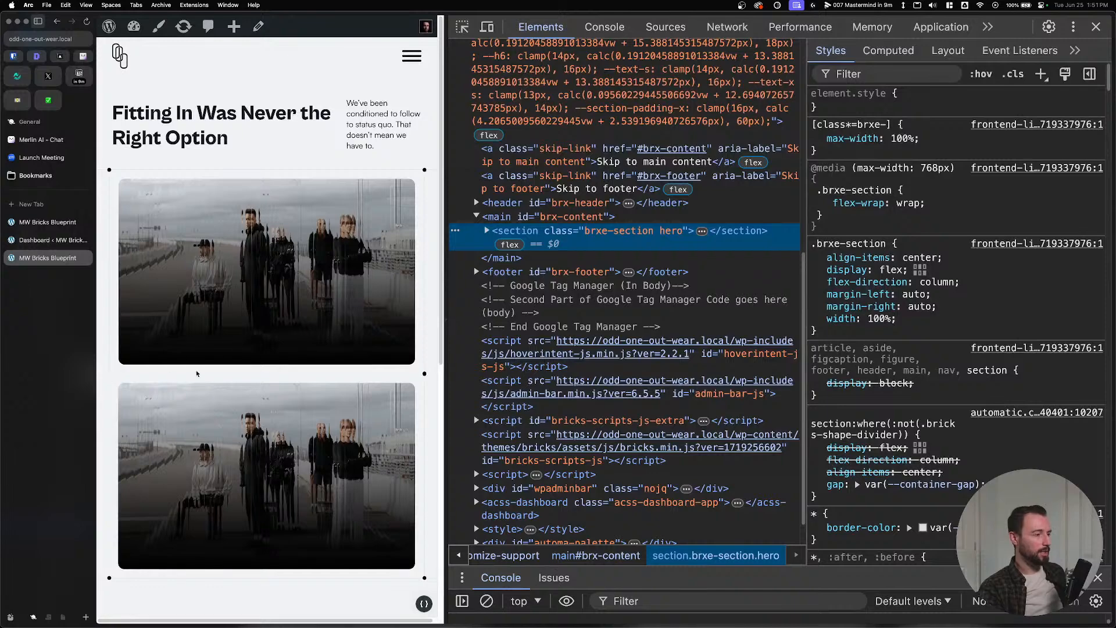
mouse_move(445, 167)
mouse_down()
mouse_move(489, 168)
mouse_move(449, 169)
mouse_up()
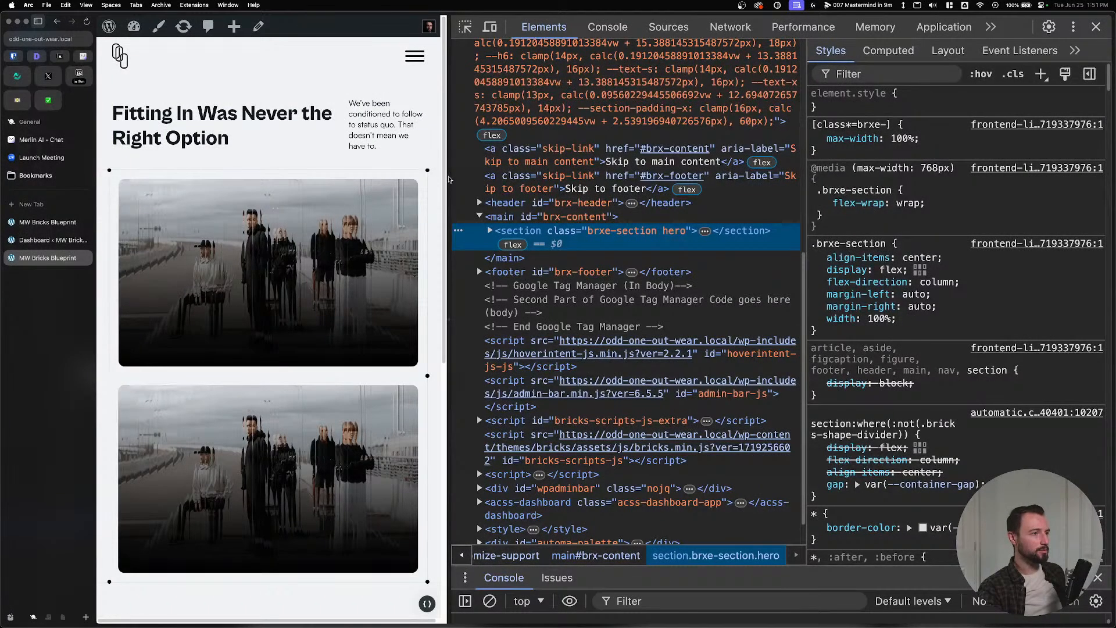
drag(449, 179, 388, 185)
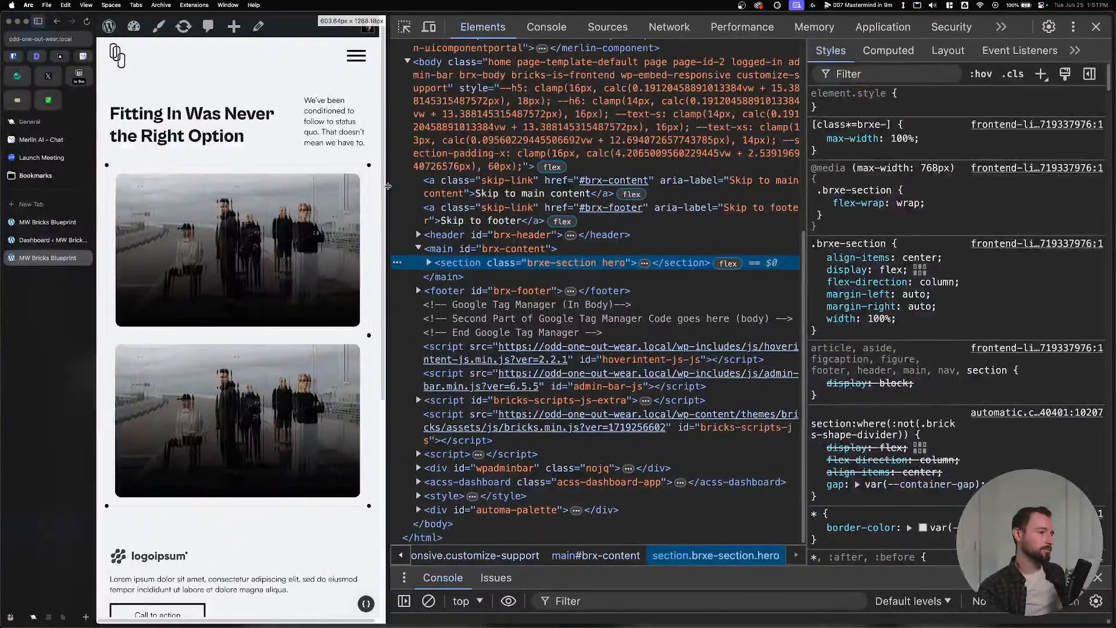
key(super+alt+Up)
key(super+alt+Up)
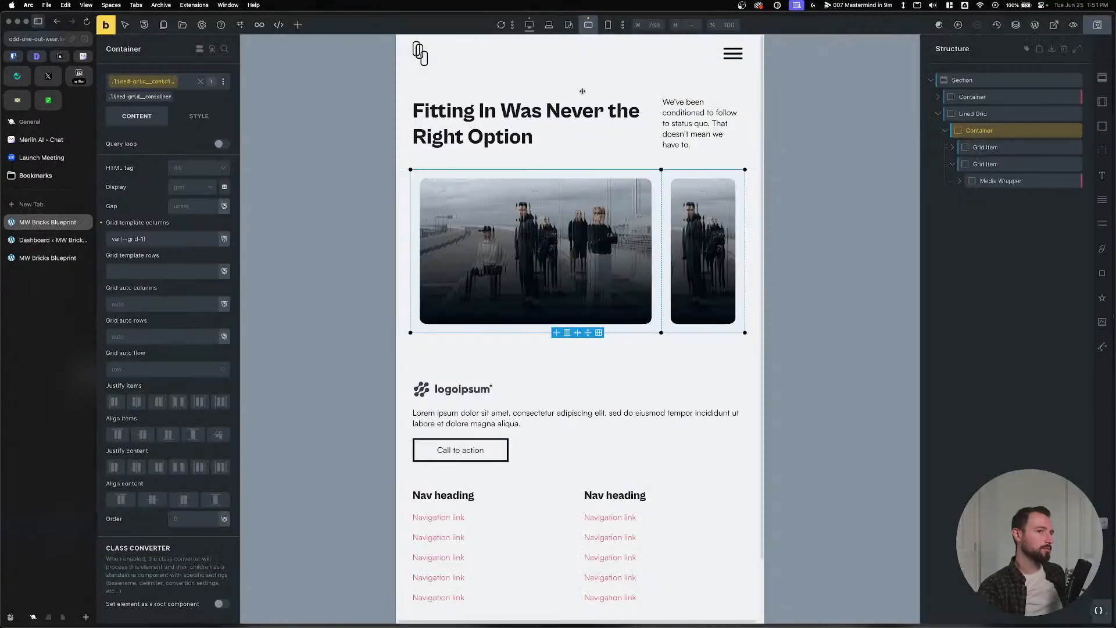
Set the hero container's grid template columns to var(--grid-1).
click(650, 130)
click(161, 234)
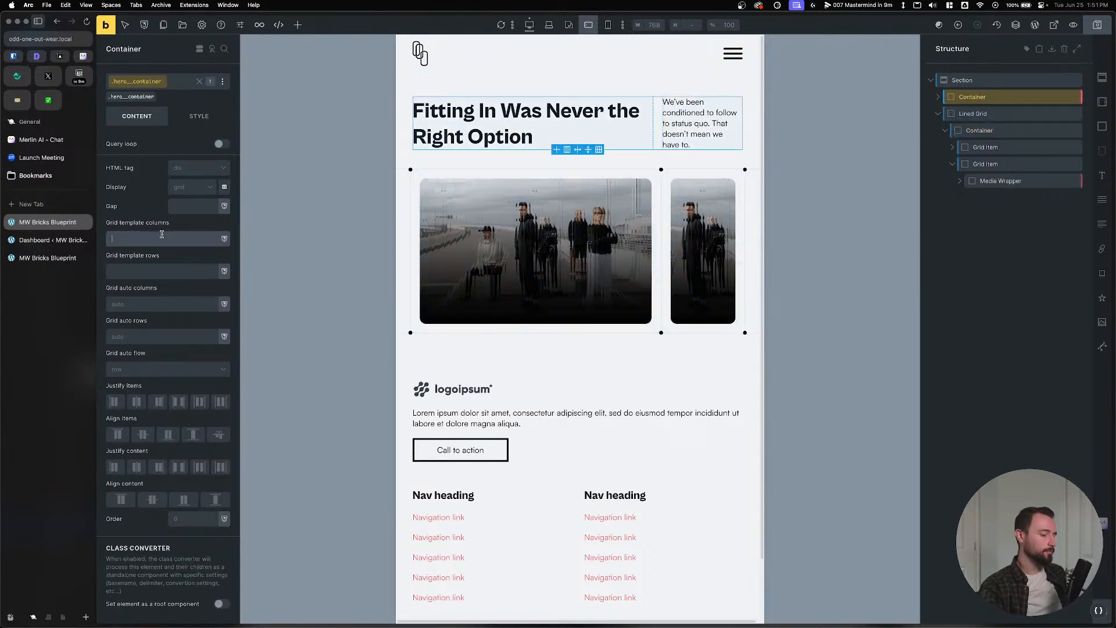
text(--grid-)
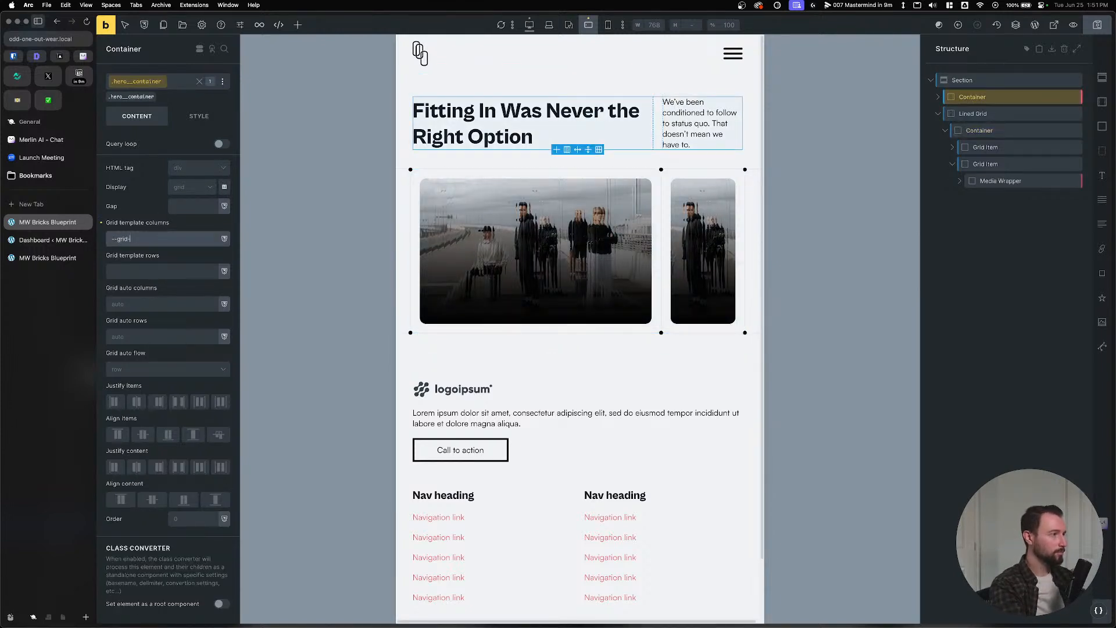
text(1)
key(Return)
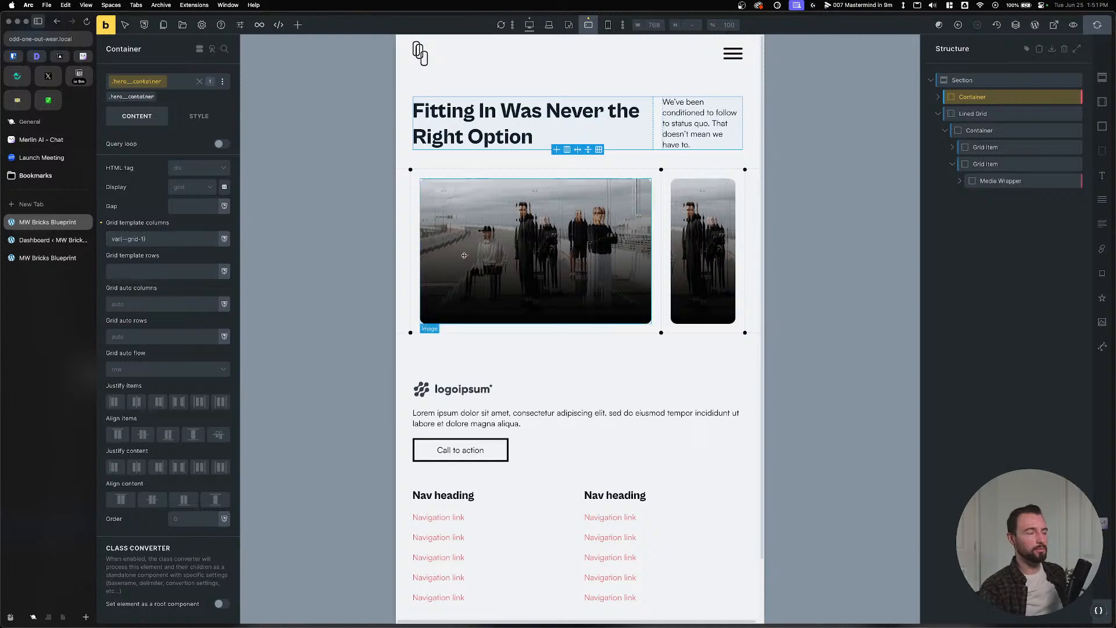
Reload the frontend to confirm the stacked hero, then close DevTools.
click(48, 258)
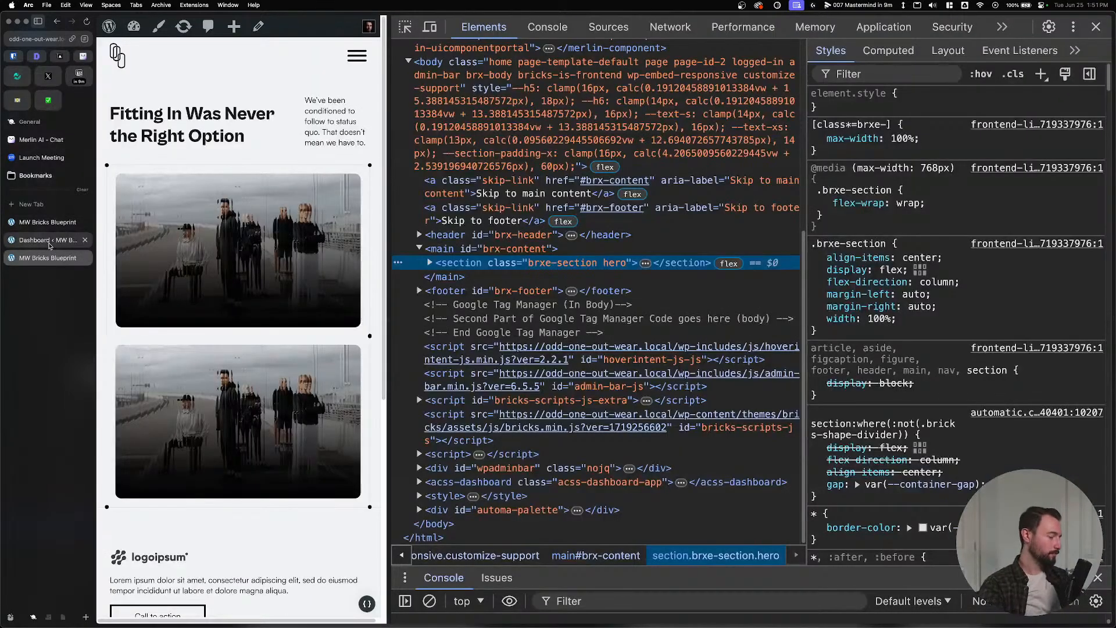
key(super+r)
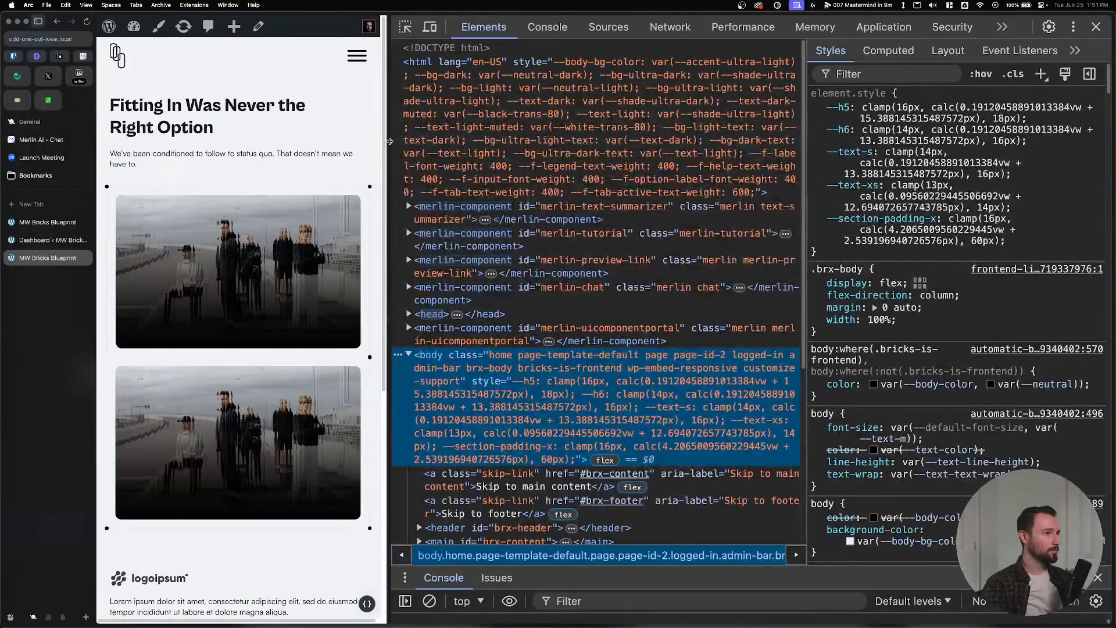
drag(388, 256, 377, 261)
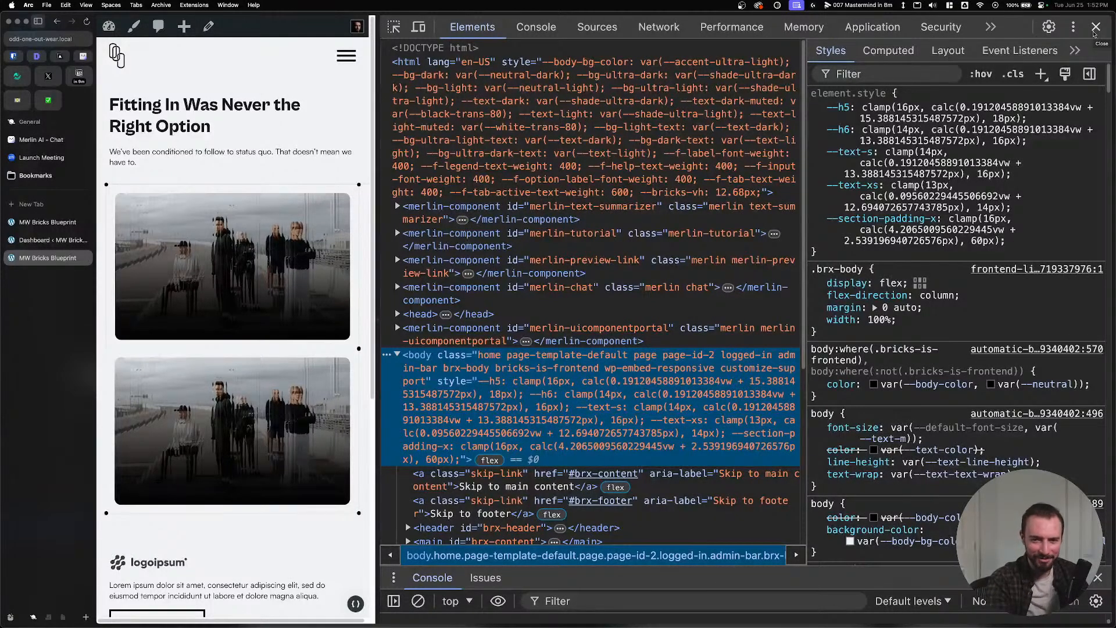
click(1095, 27)
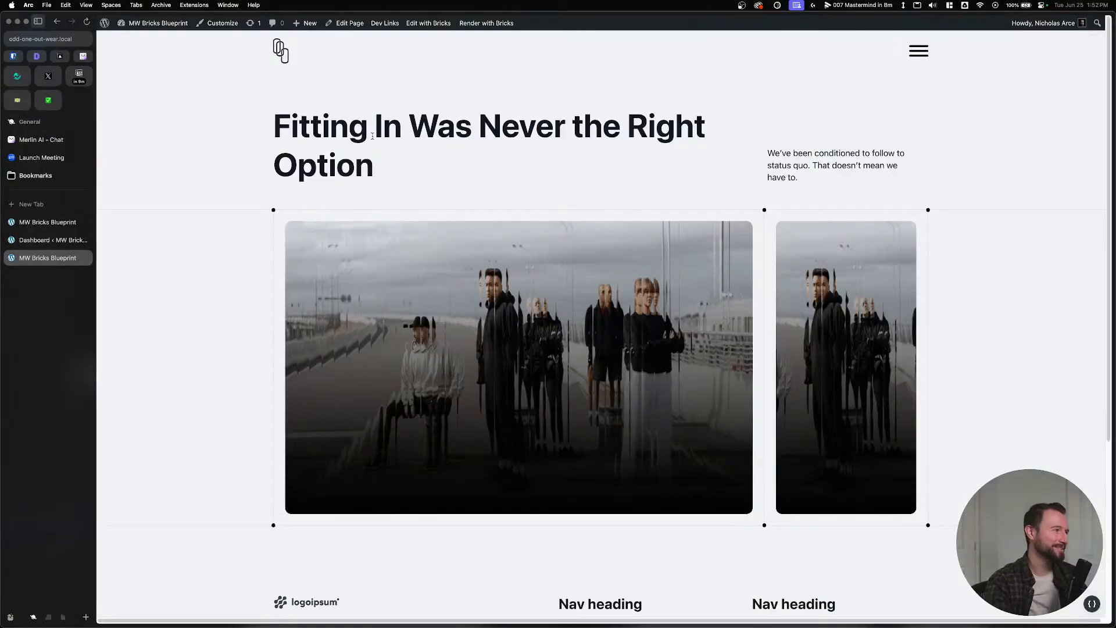
Check the Odd One Out Wear site in Local, then reach WordPress's Add New Plugin page.
click(17, 241)
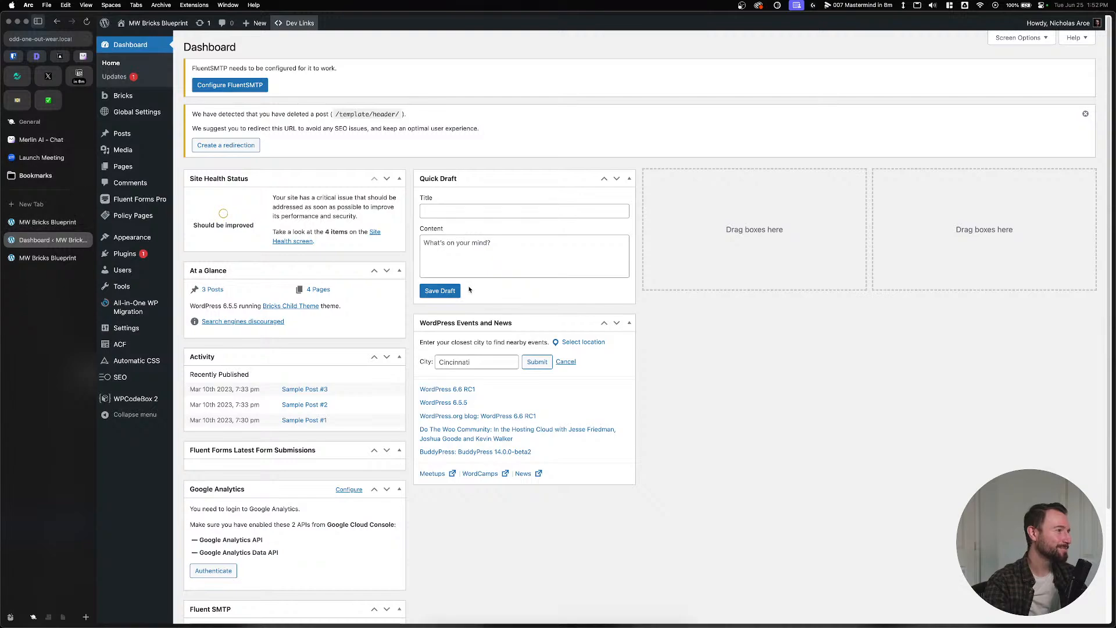
key(ctrl+Up)
click(93, 152)
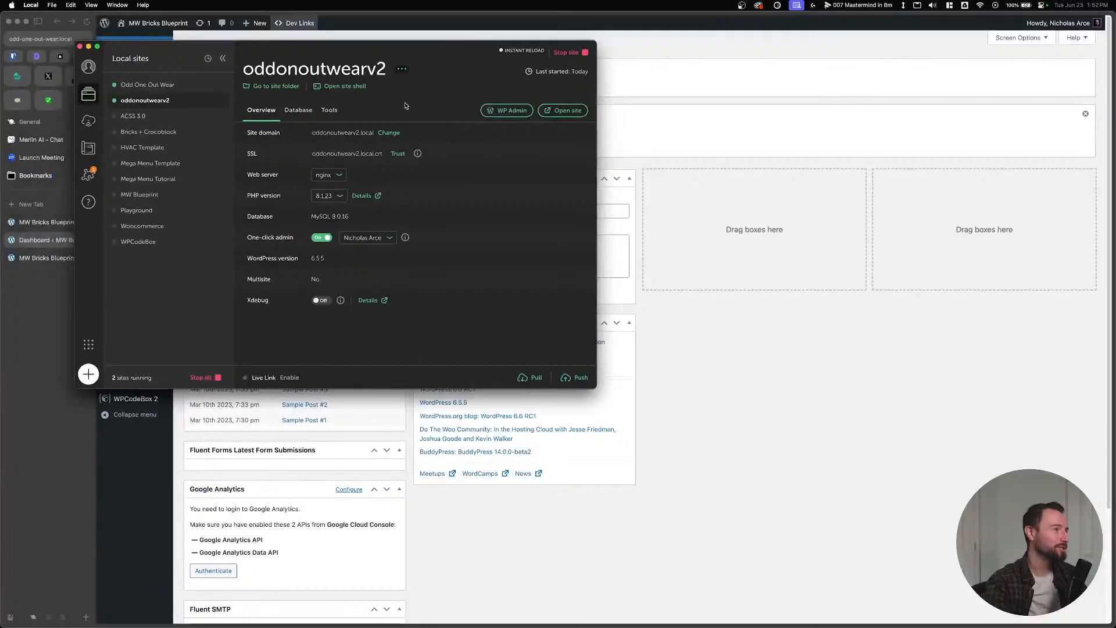
click(147, 84)
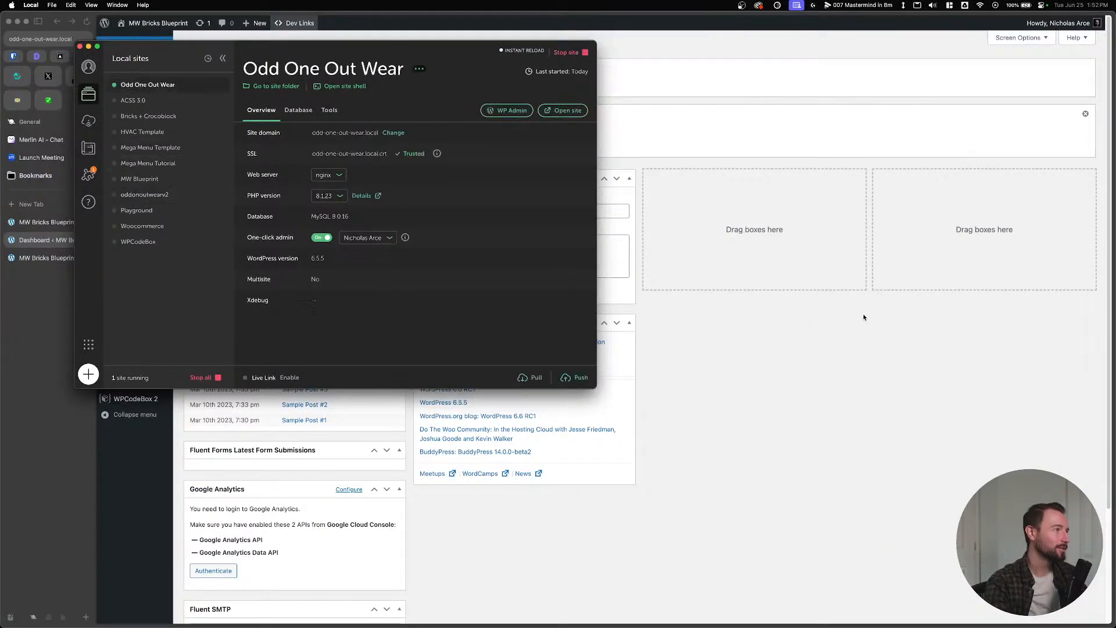
click(865, 316)
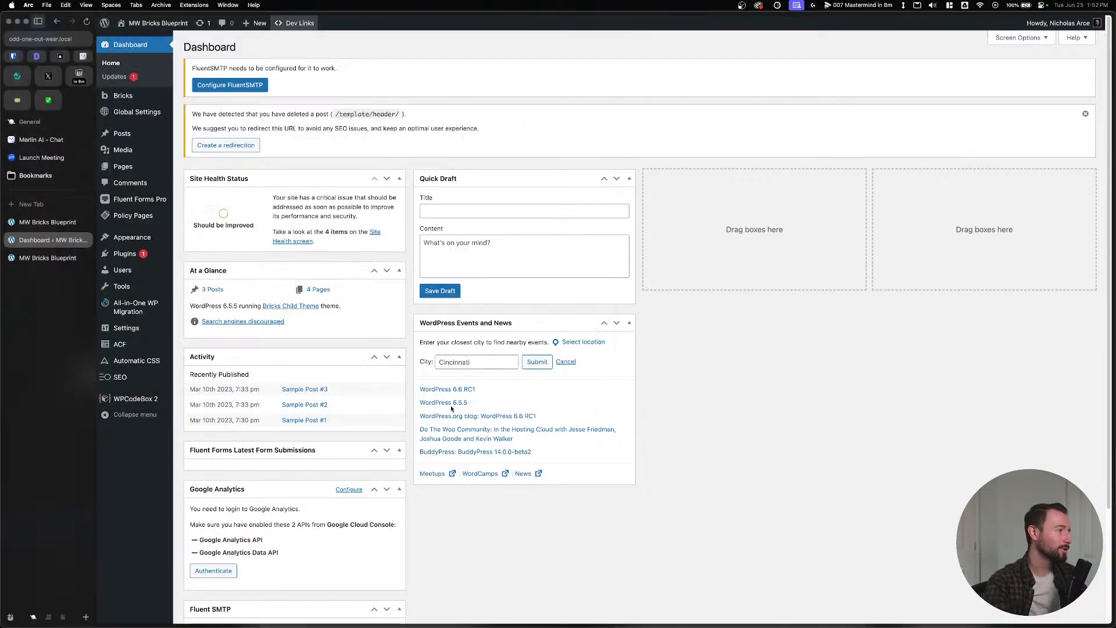
click(124, 254)
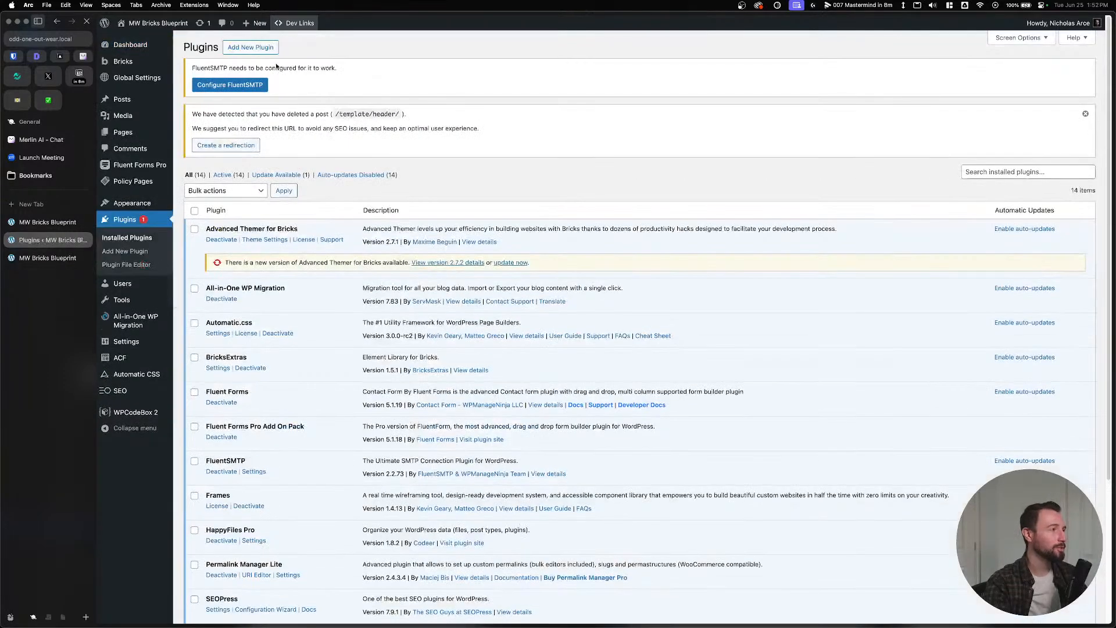
click(265, 50)
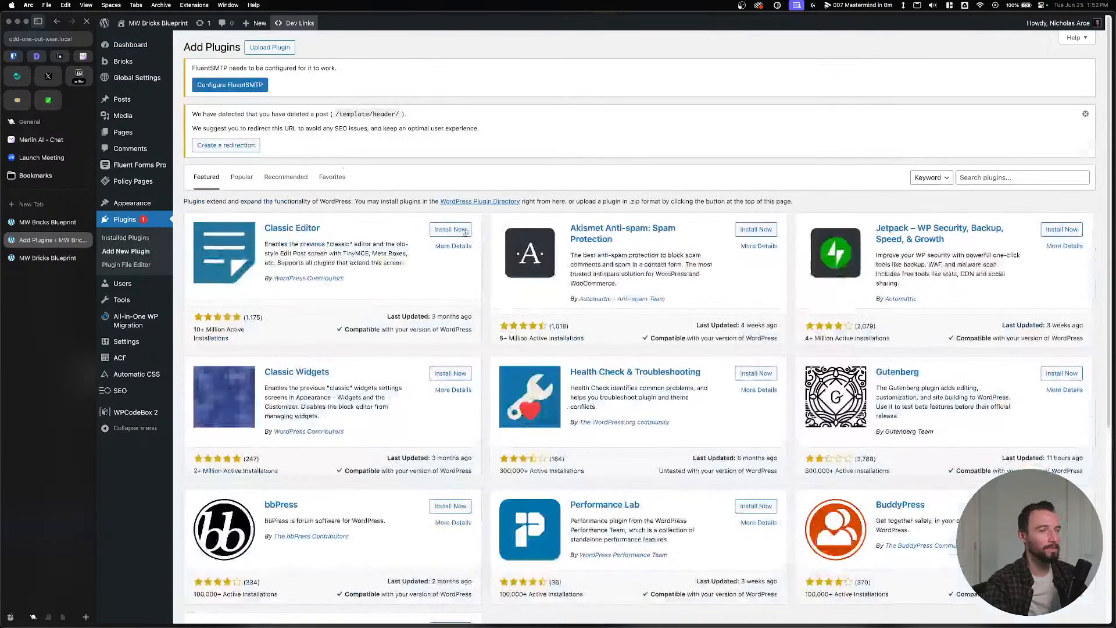
click(269, 48)
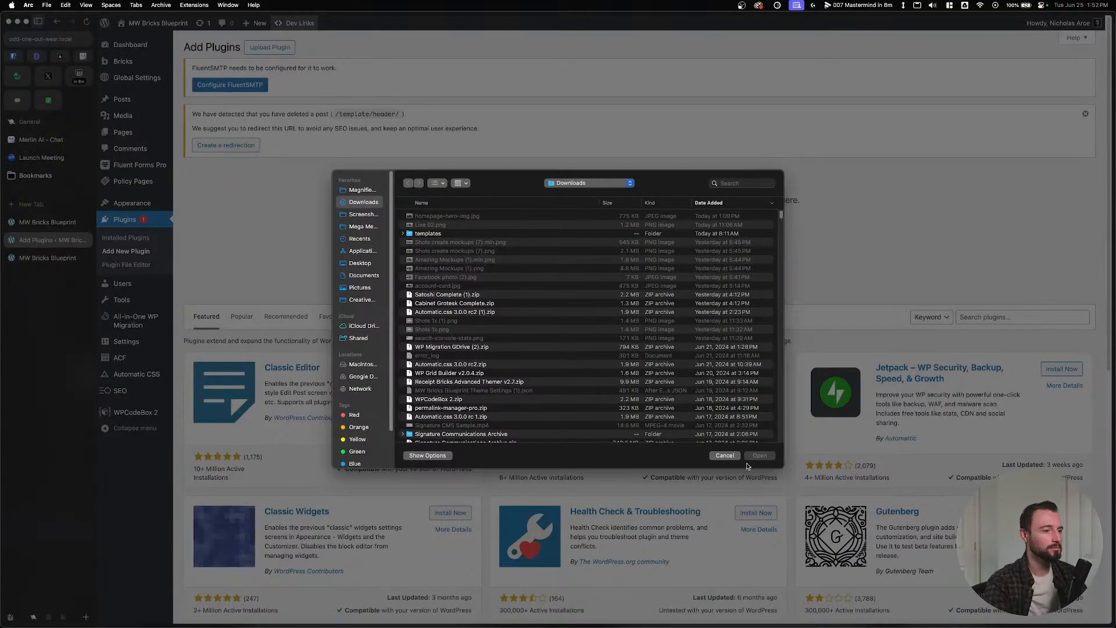
click(733, 459)
Search the plugin directory for 'woocomm', then install and activate WooCommerce.
click(989, 317)
text(woocommerce)
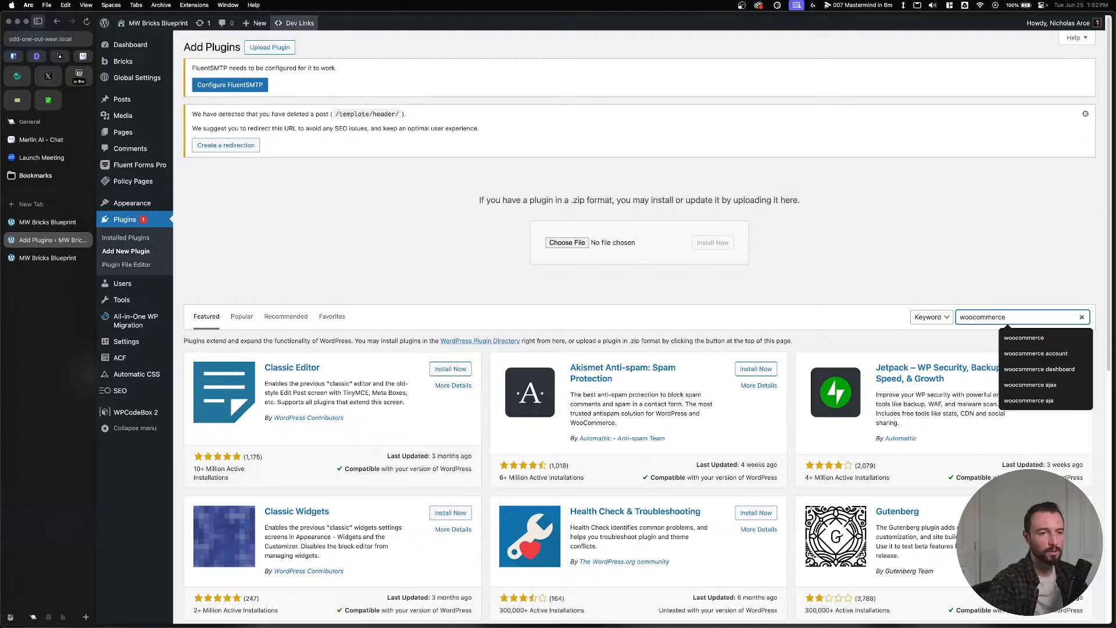
key(Return)
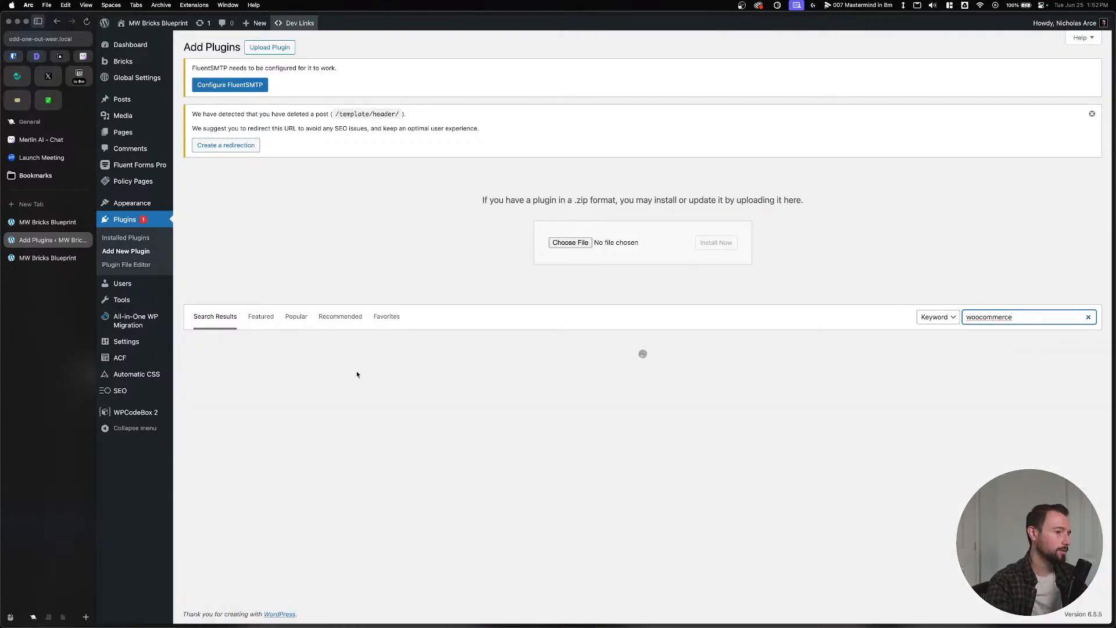
click(453, 371)
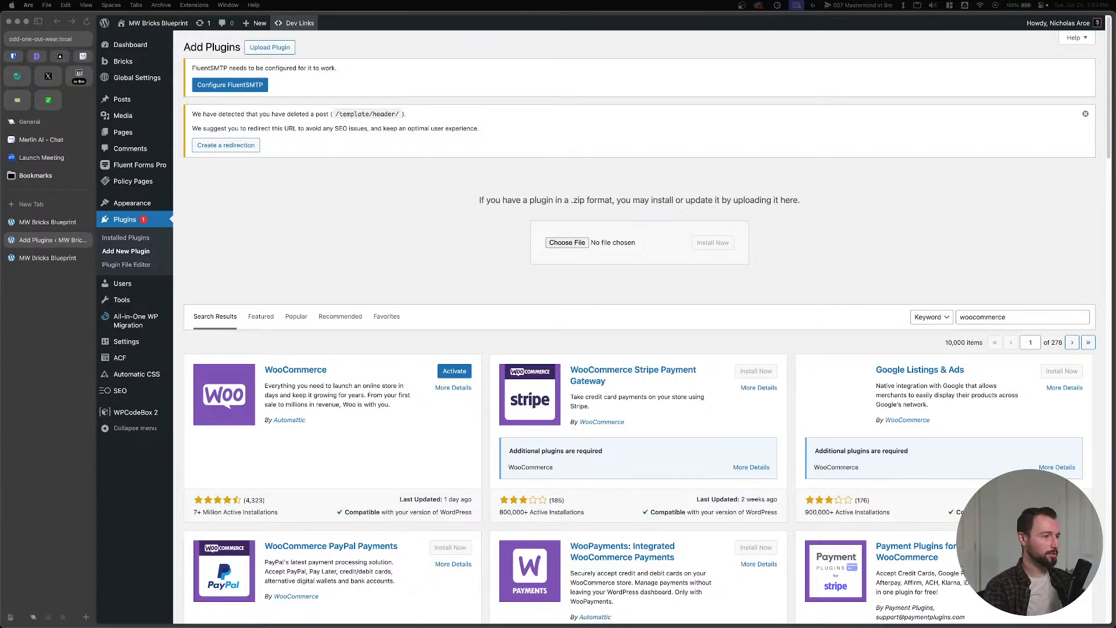
click(453, 375)
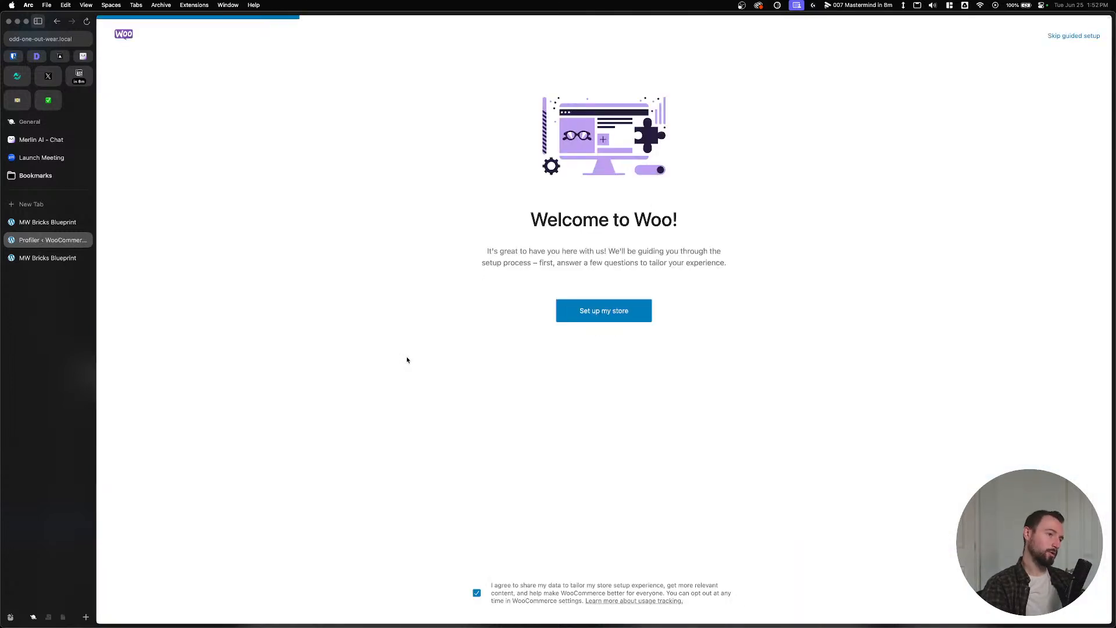
Skip guided setup, choose United States (US) — Texas as the business location, and continue.
click(1074, 36)
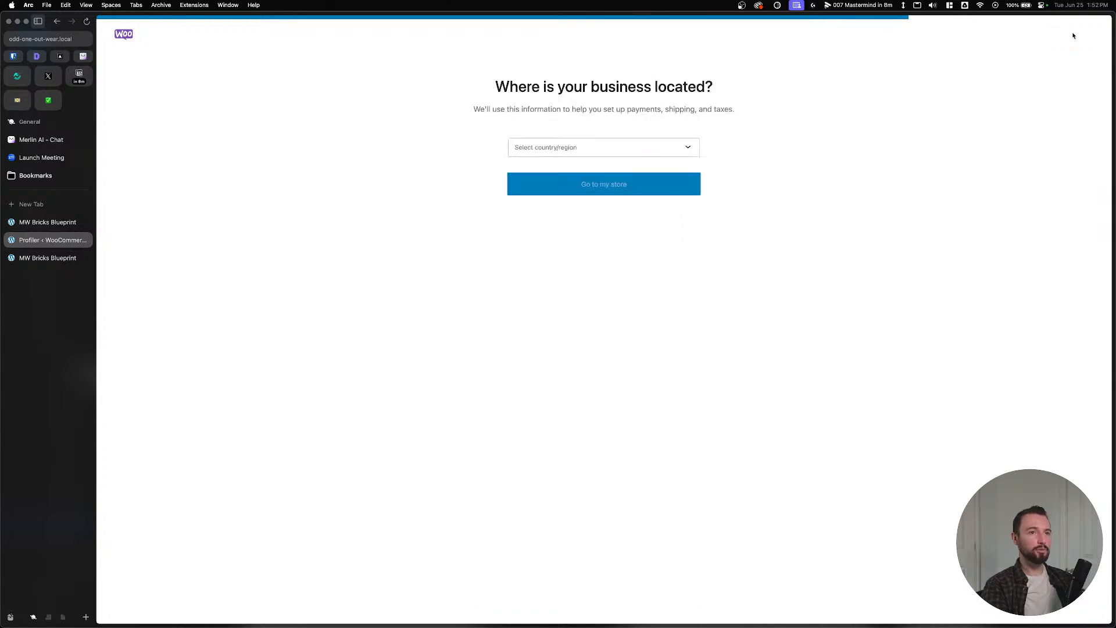
click(557, 151)
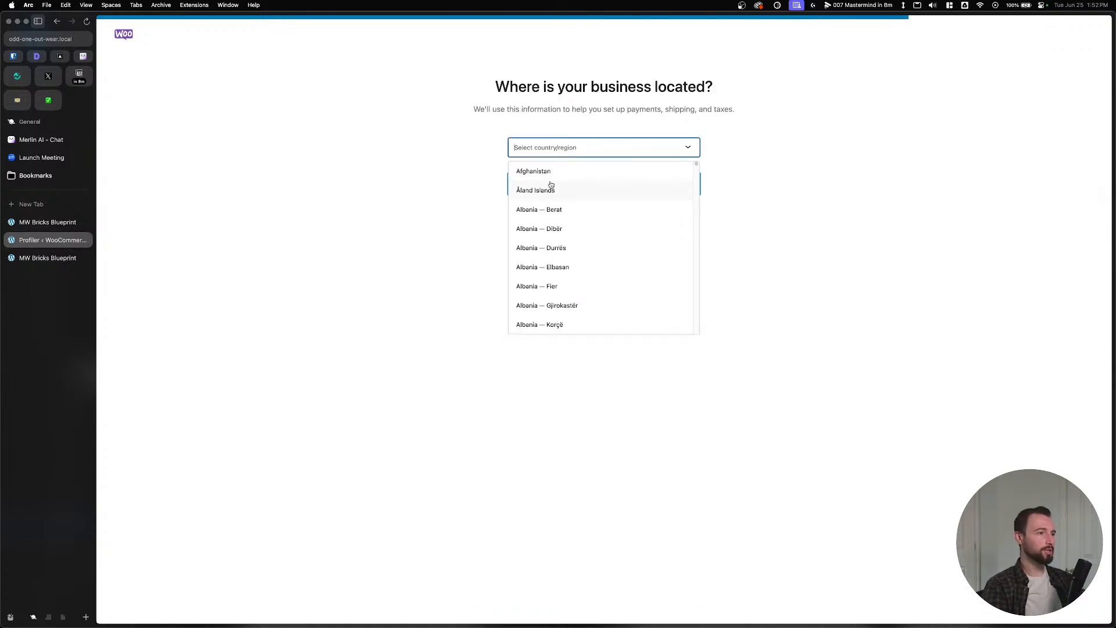
text(uniteds)
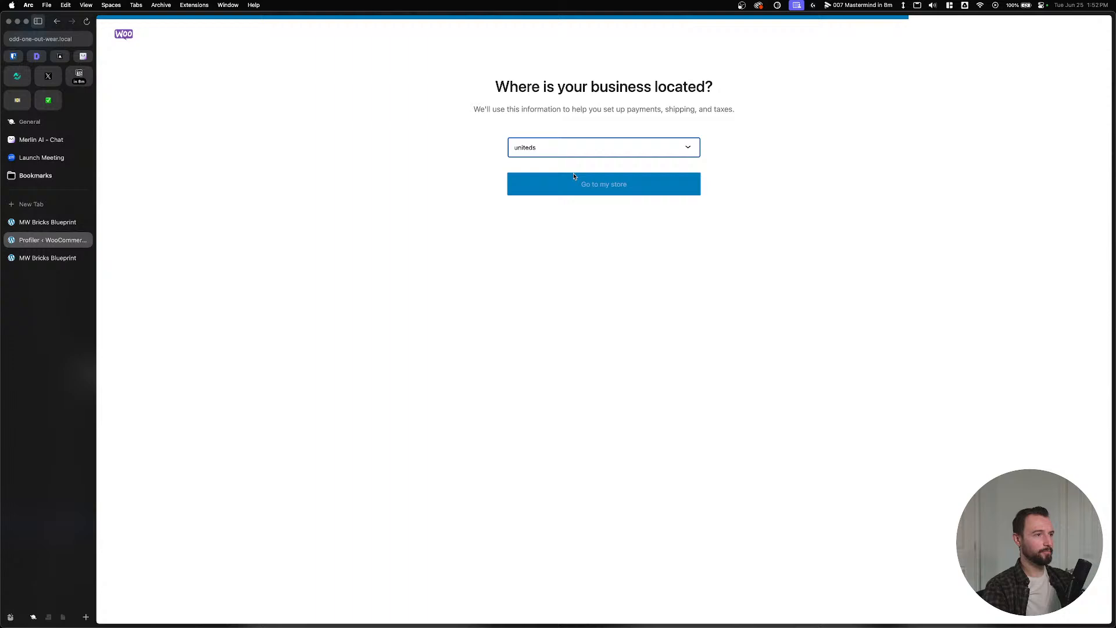
key(BackSpace)
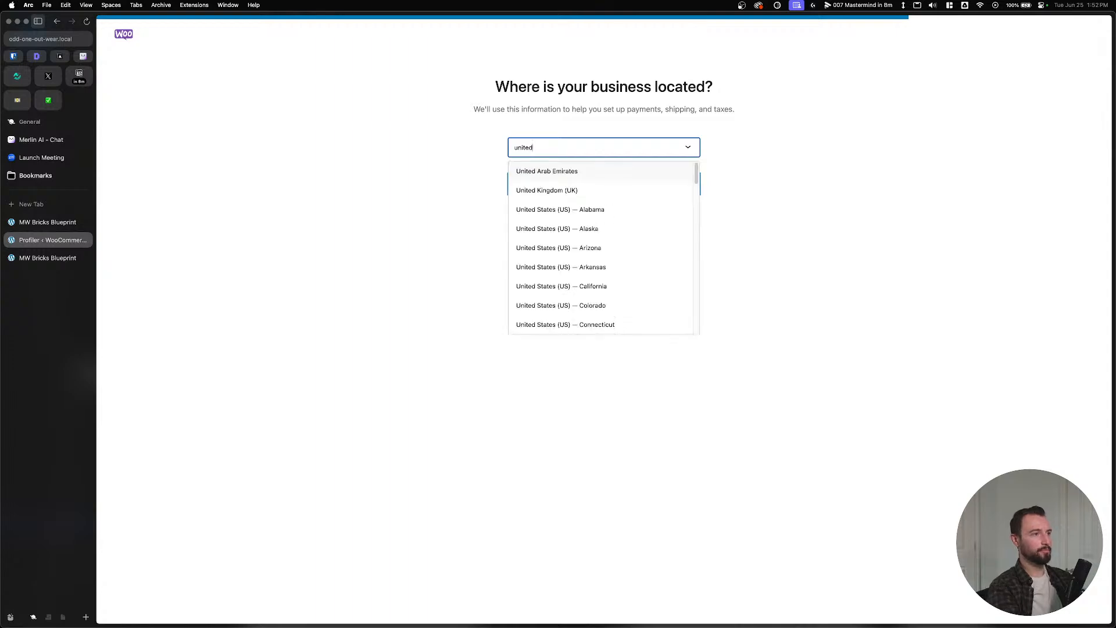
scroll(588, 232, down, 8)
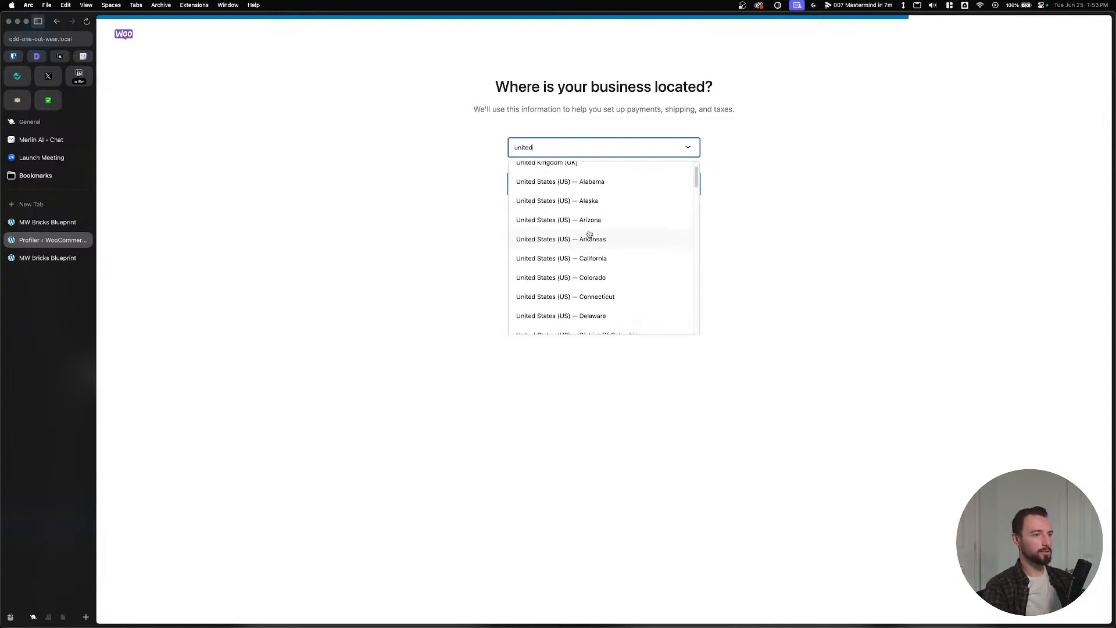
scroll(588, 238, down, 10)
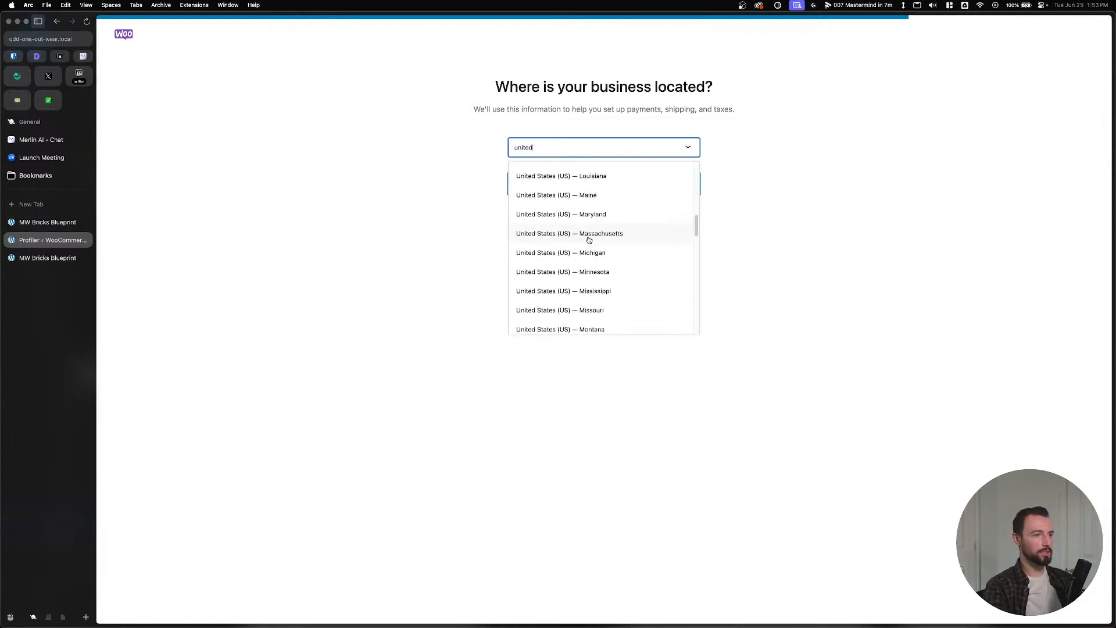
scroll(588, 240, down, 10)
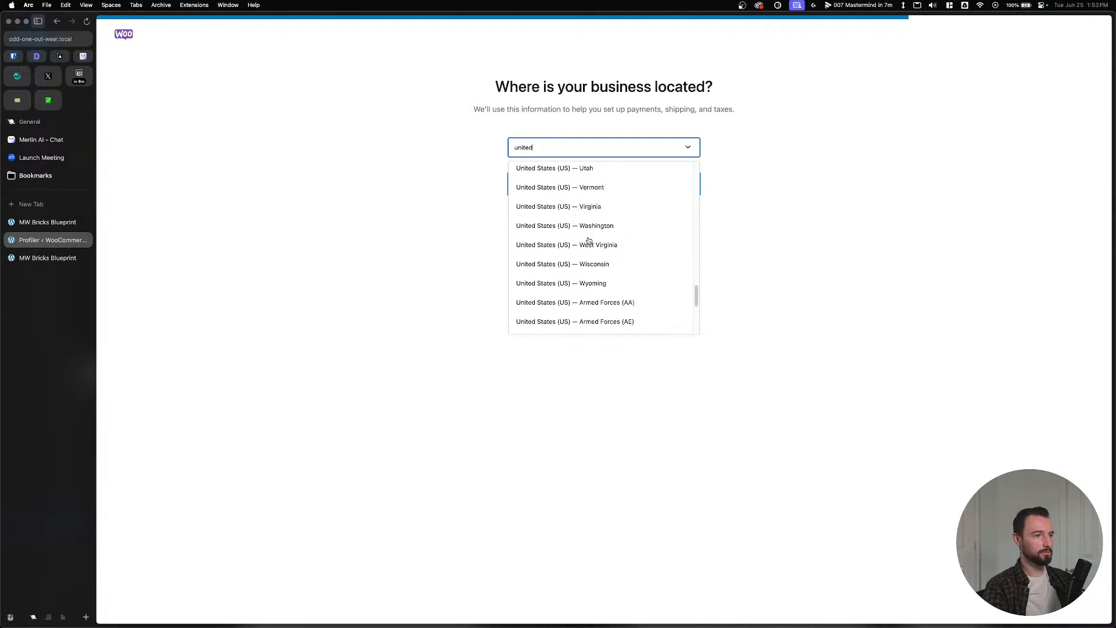
double_click(583, 151)
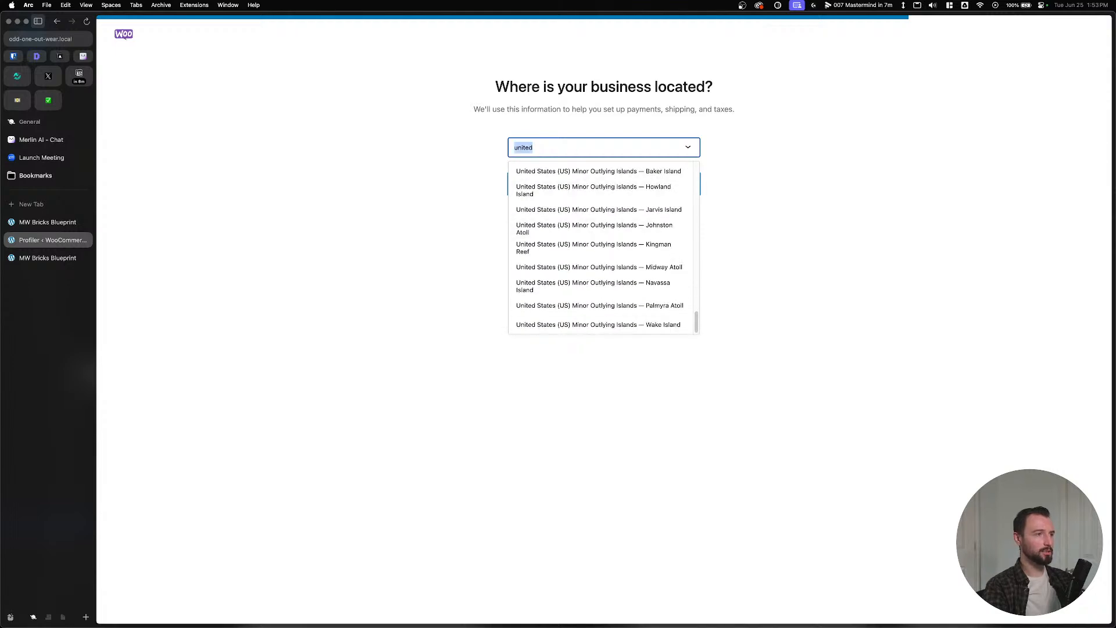
text(tex)
click(573, 172)
click(570, 184)
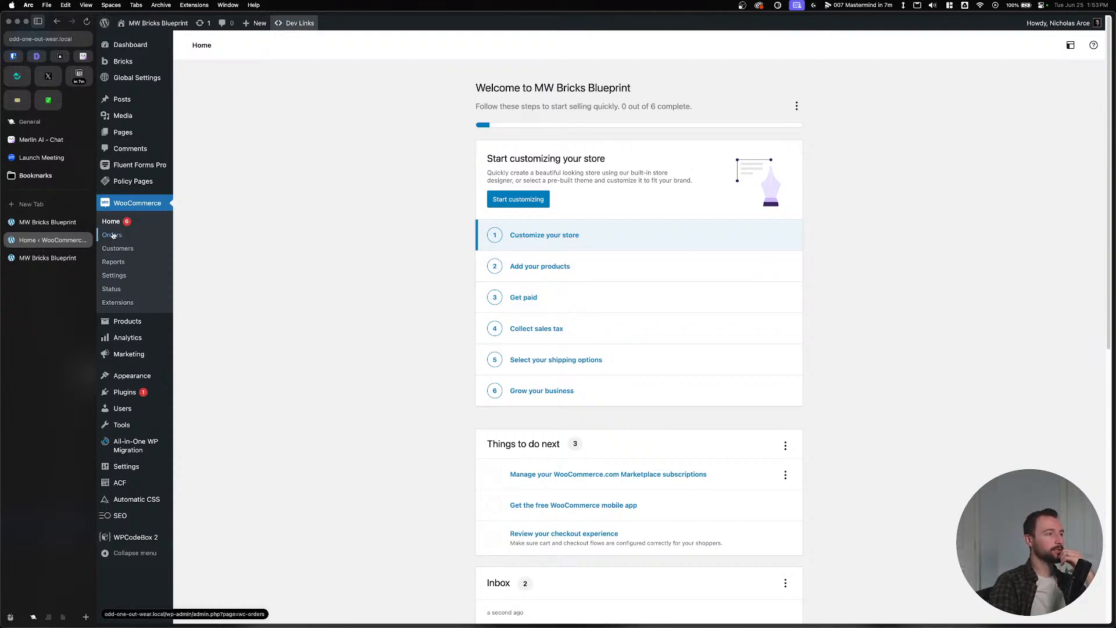
Review the Bricks Templates, Builder access and General settings, then open the Bricks templates list.
mouse_move(123, 62)
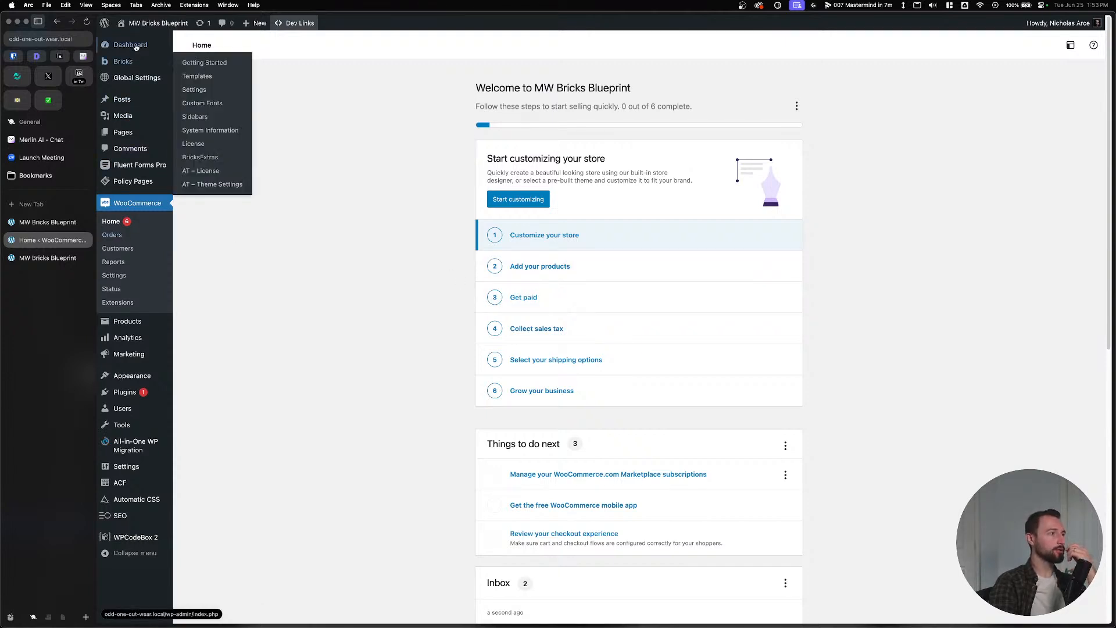
click(196, 78)
click(115, 107)
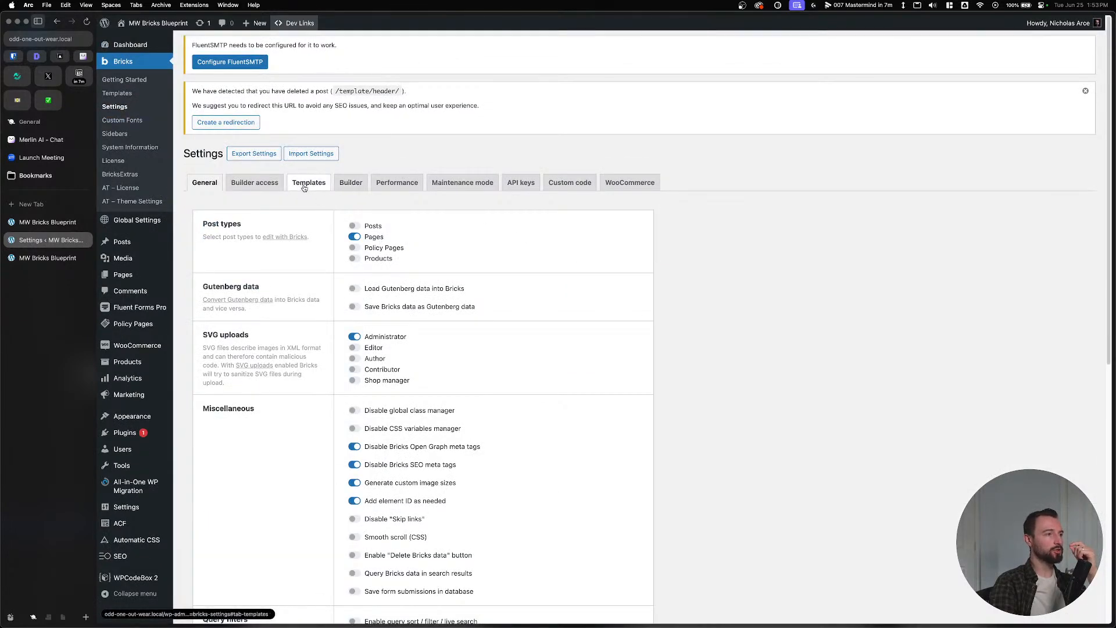
click(304, 186)
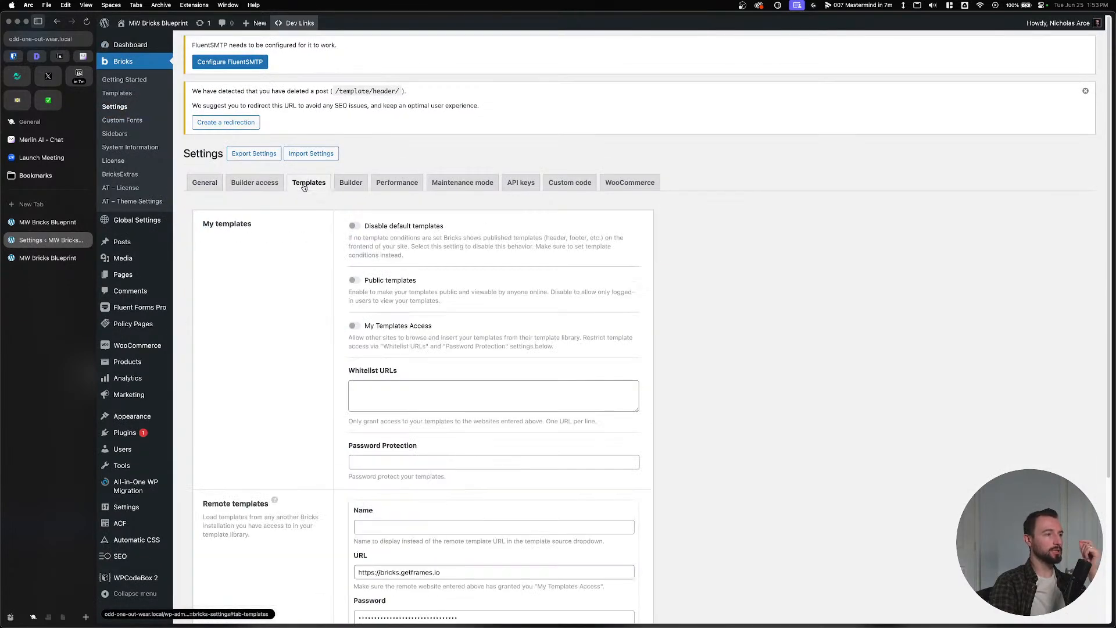
click(258, 185)
click(207, 184)
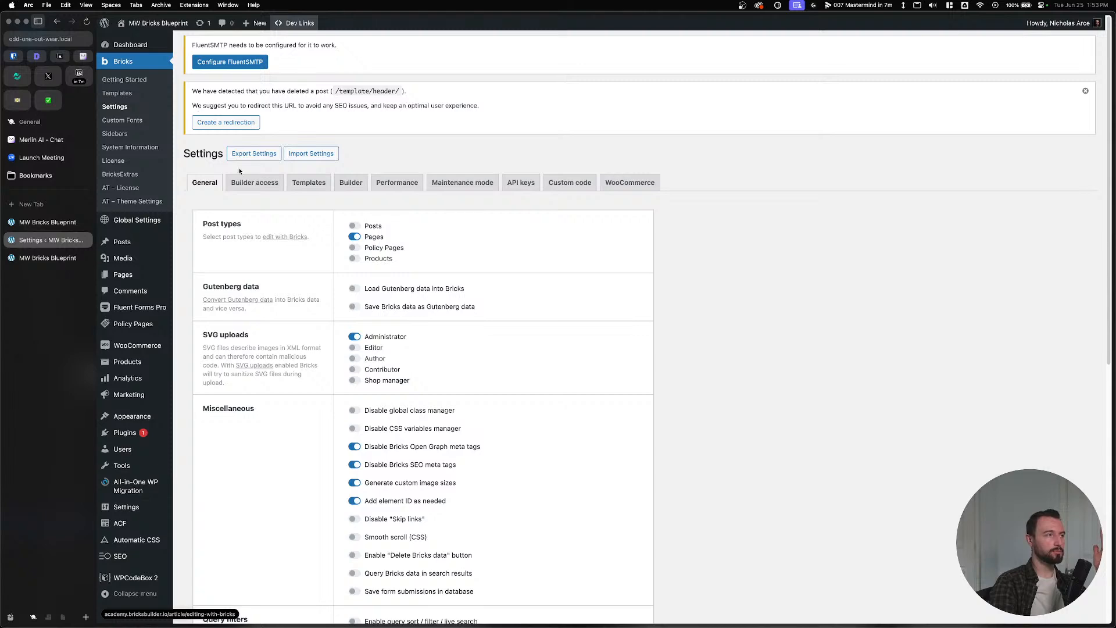
click(116, 93)
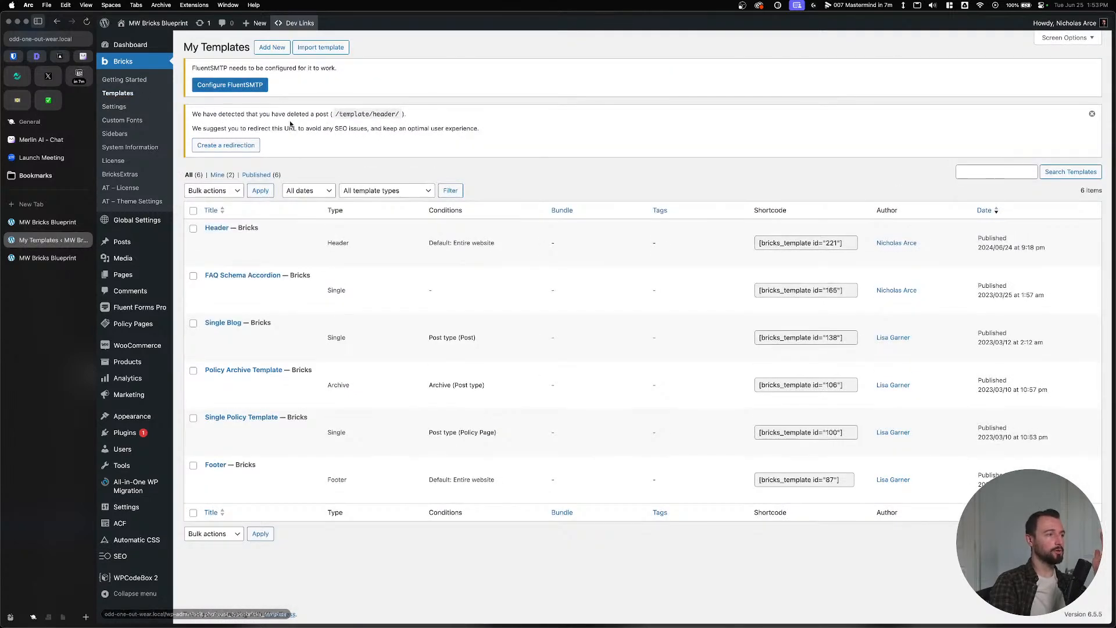
Create a new template titled 'Product Archive' with type WooCommerce - Product archive.
click(276, 52)
click(1029, 217)
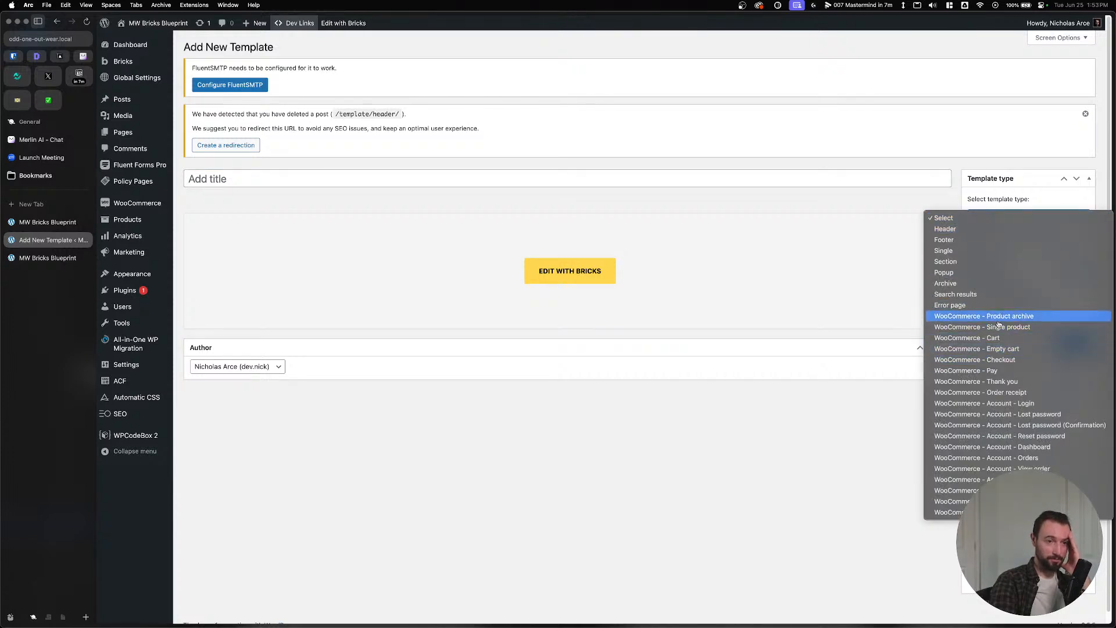
click(486, 179)
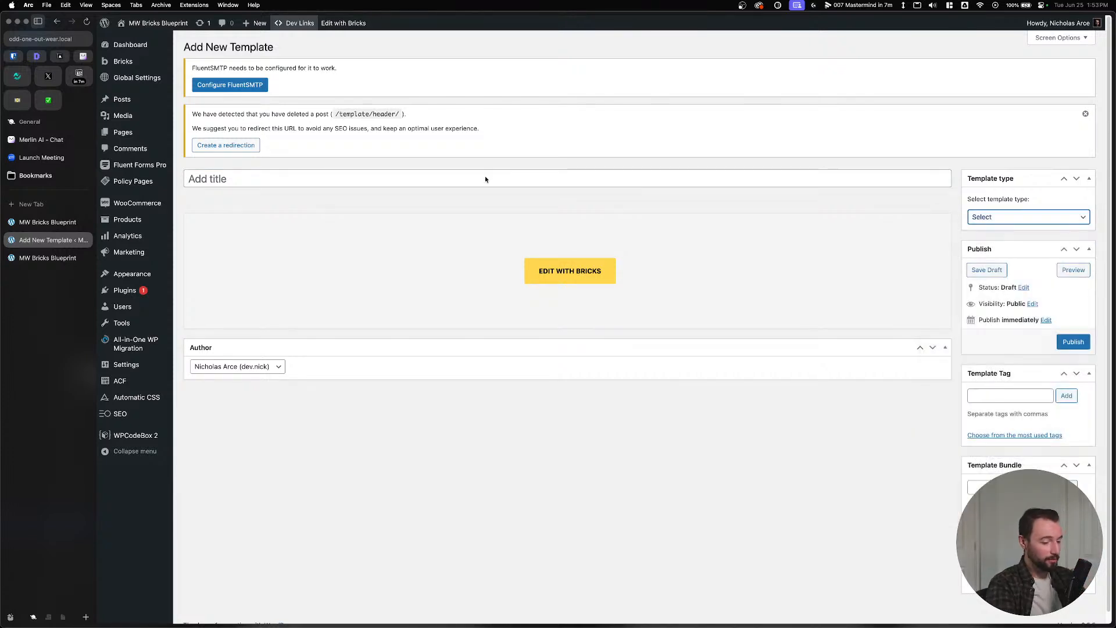
key(p)
click(530, 180)
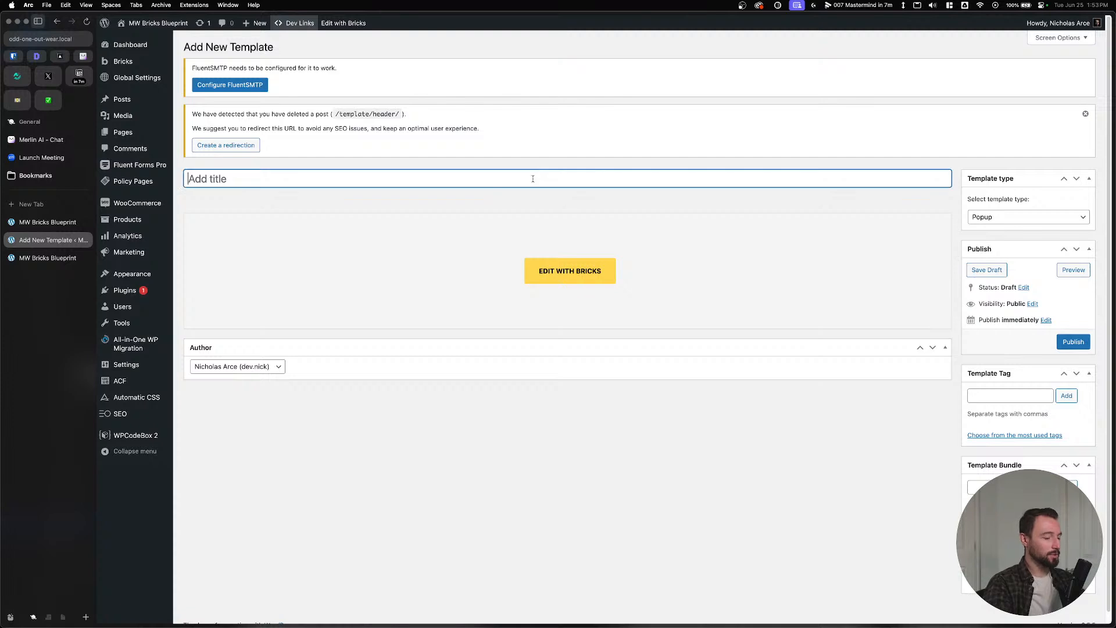
text(Product ARc)
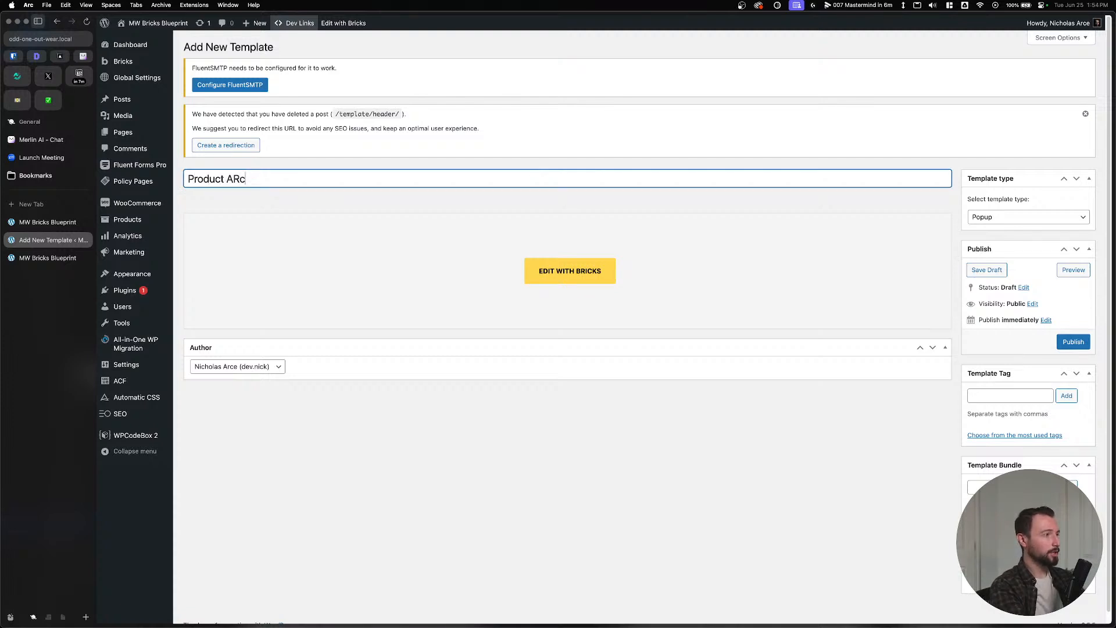
key(BackSpace)
key(BackSpace)
text(rchive)
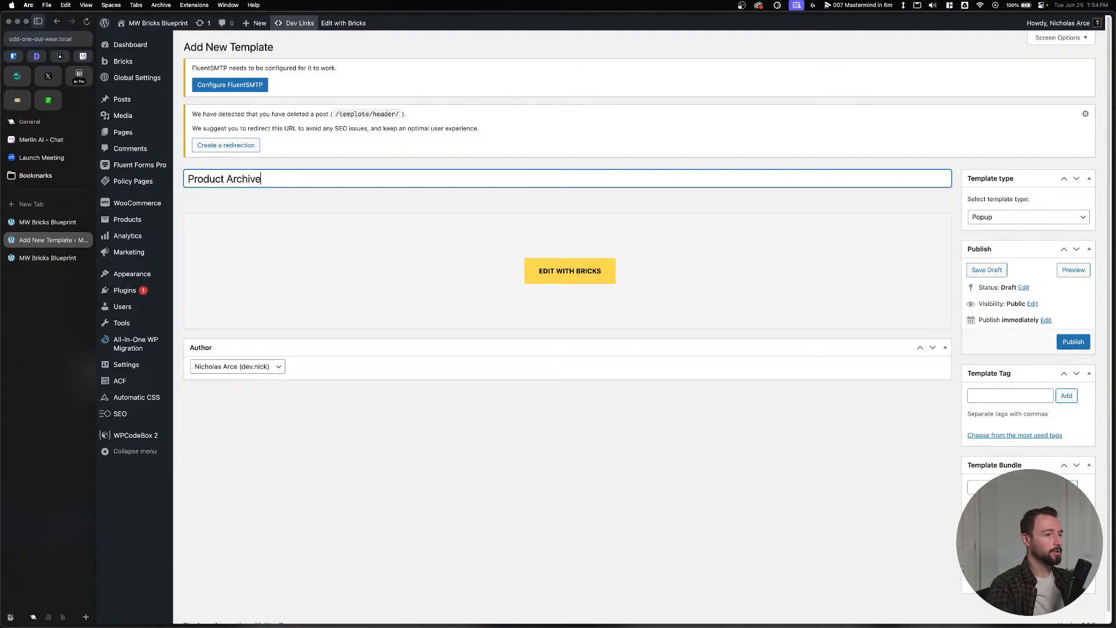
click(1001, 218)
click(972, 263)
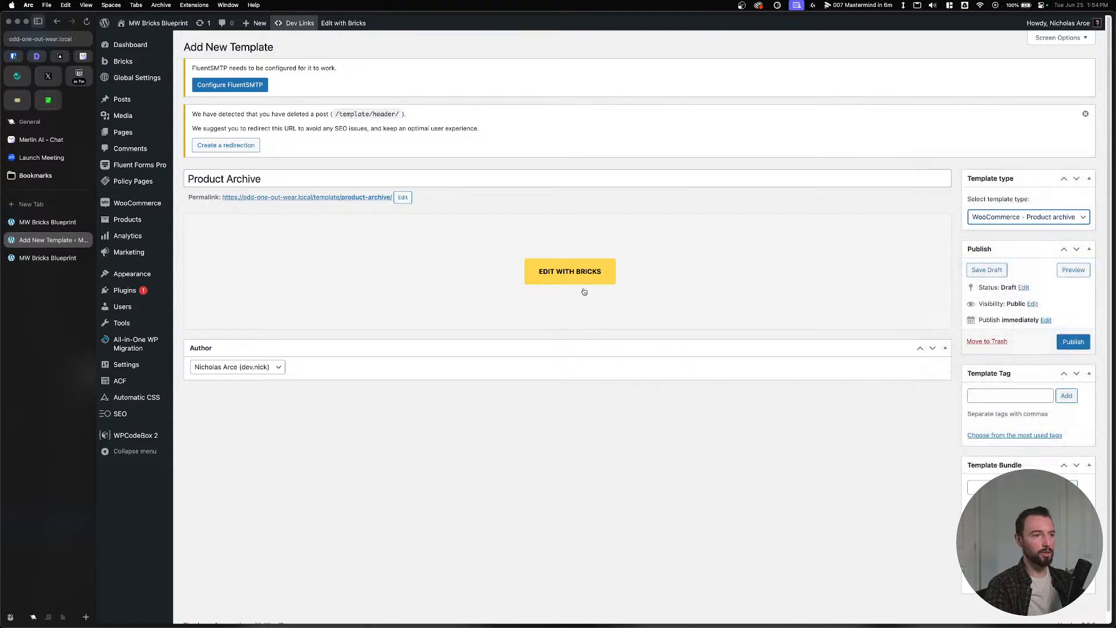
Publish the Product Archive template and open it in Bricks.
click(567, 274)
click(526, 351)
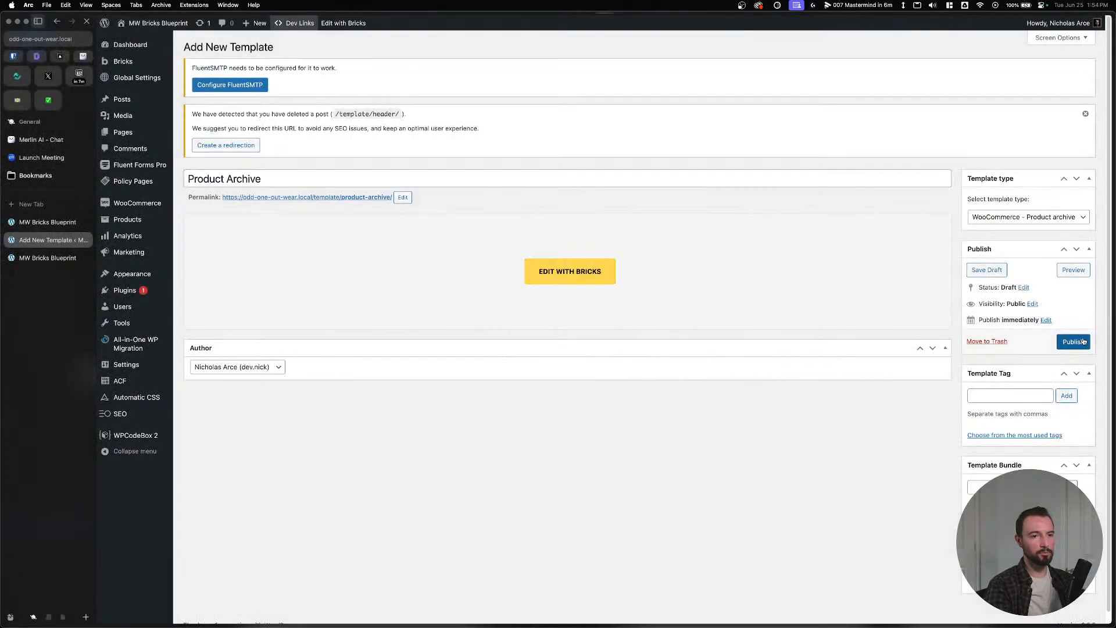
click(568, 273)
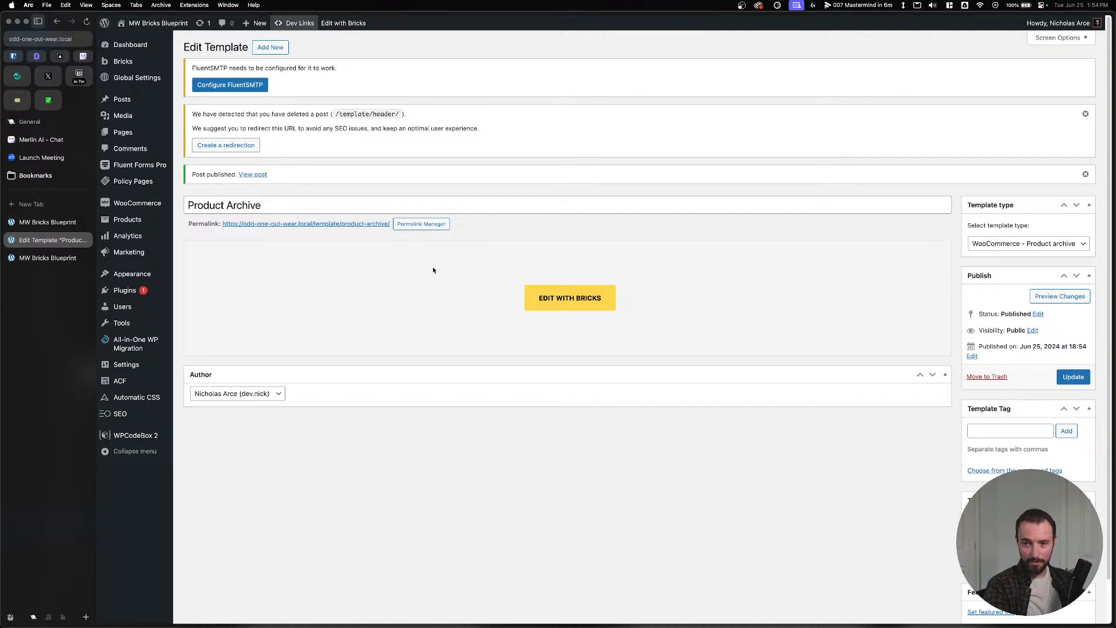
click(569, 298)
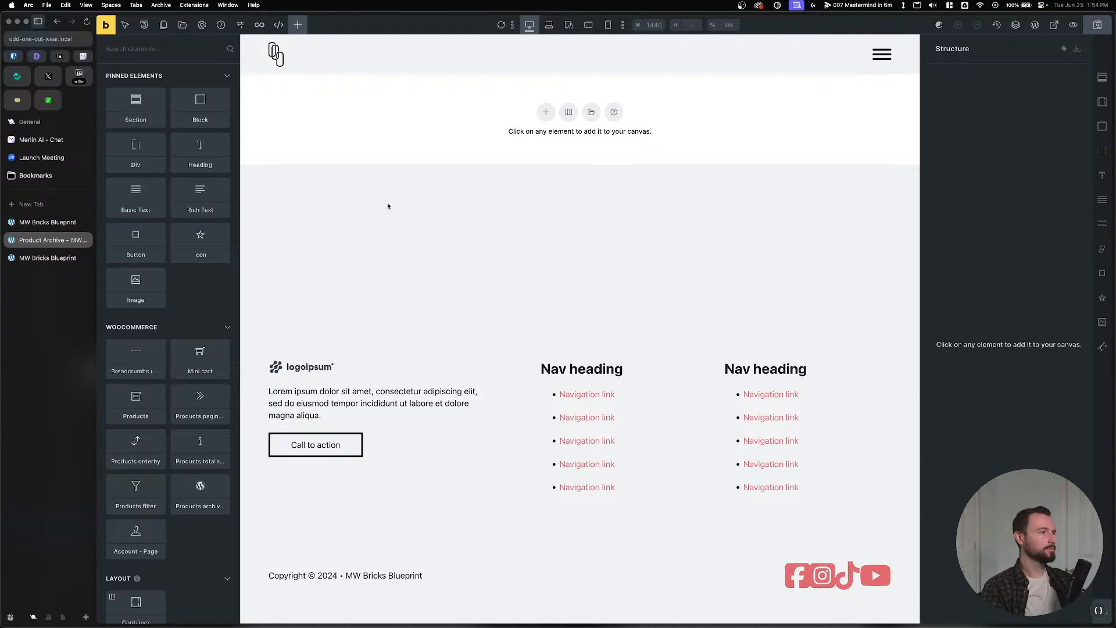
Add a template condition for Archive > Post type: Products.
click(201, 25)
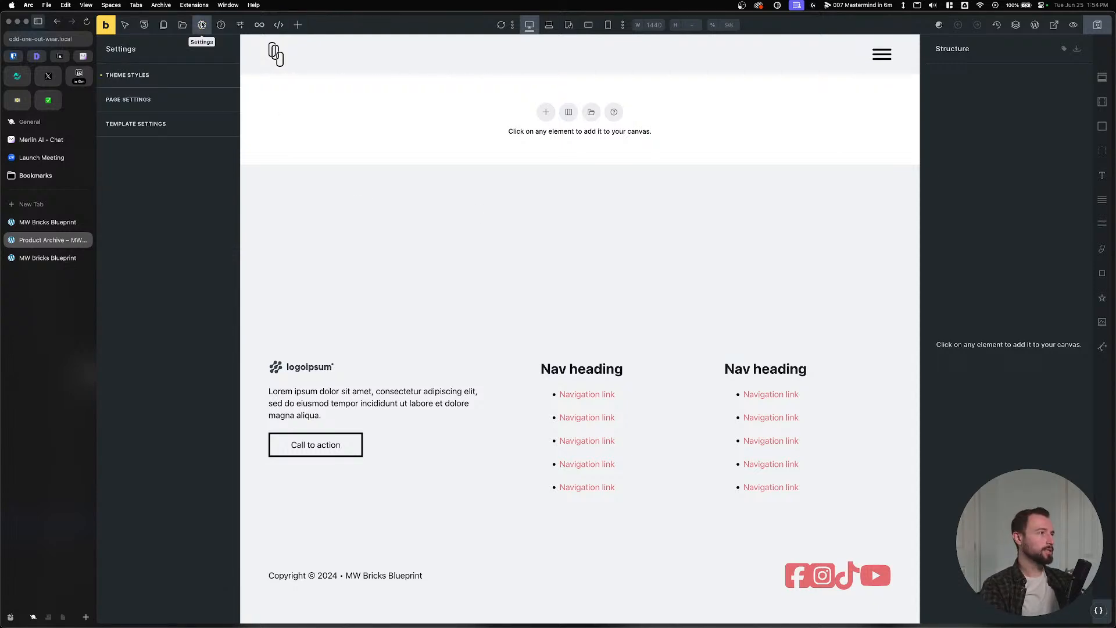
click(174, 75)
click(175, 78)
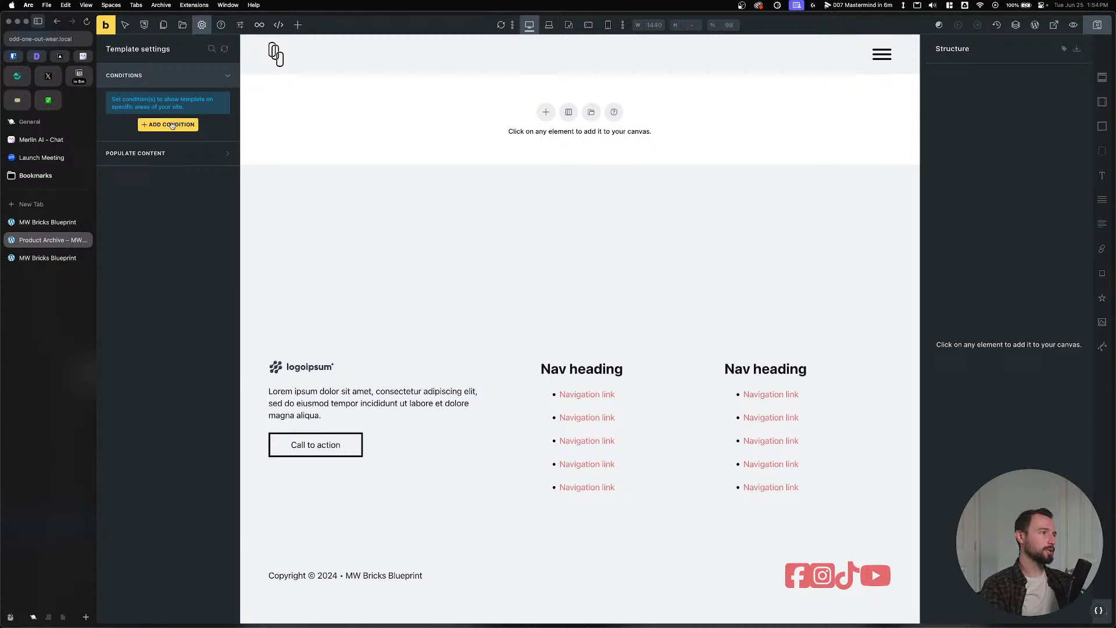
click(167, 123)
click(160, 150)
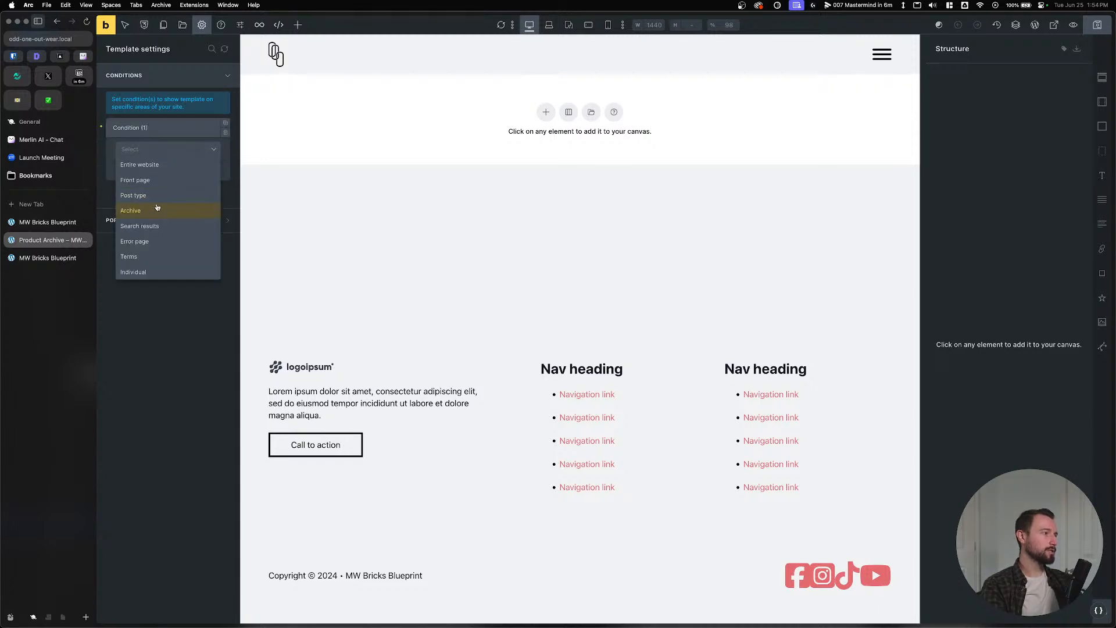
click(157, 208)
click(162, 188)
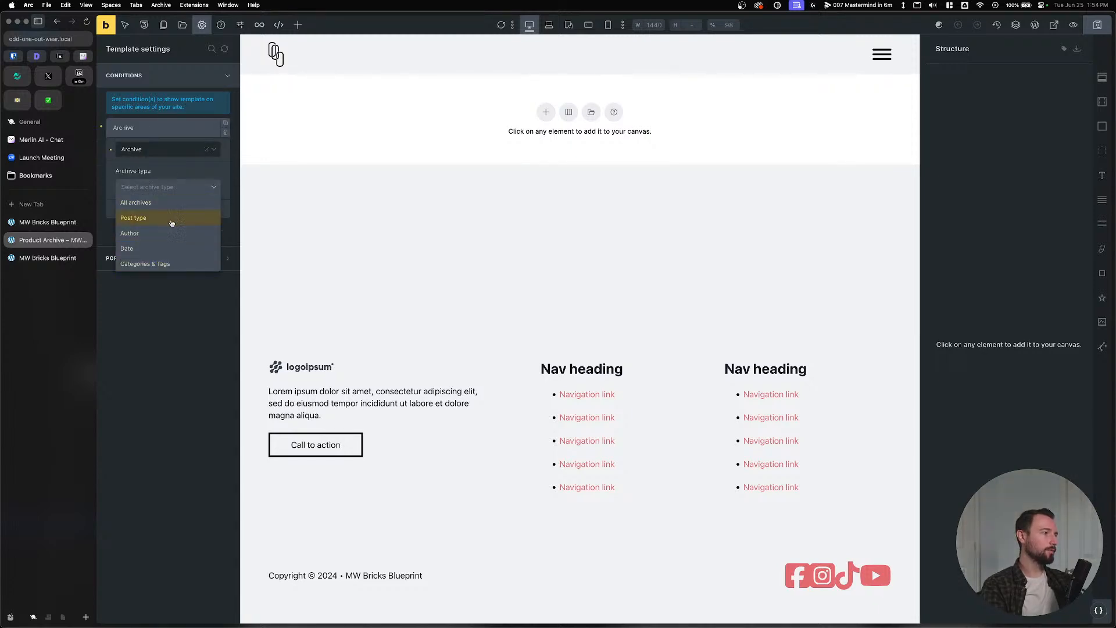
click(173, 217)
click(166, 222)
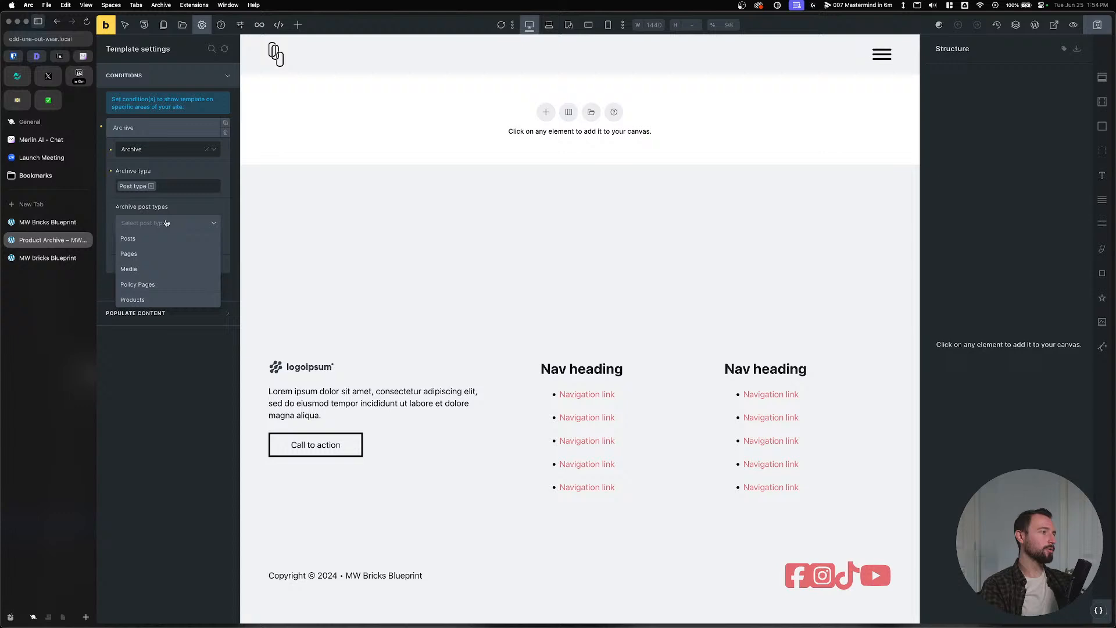
click(155, 300)
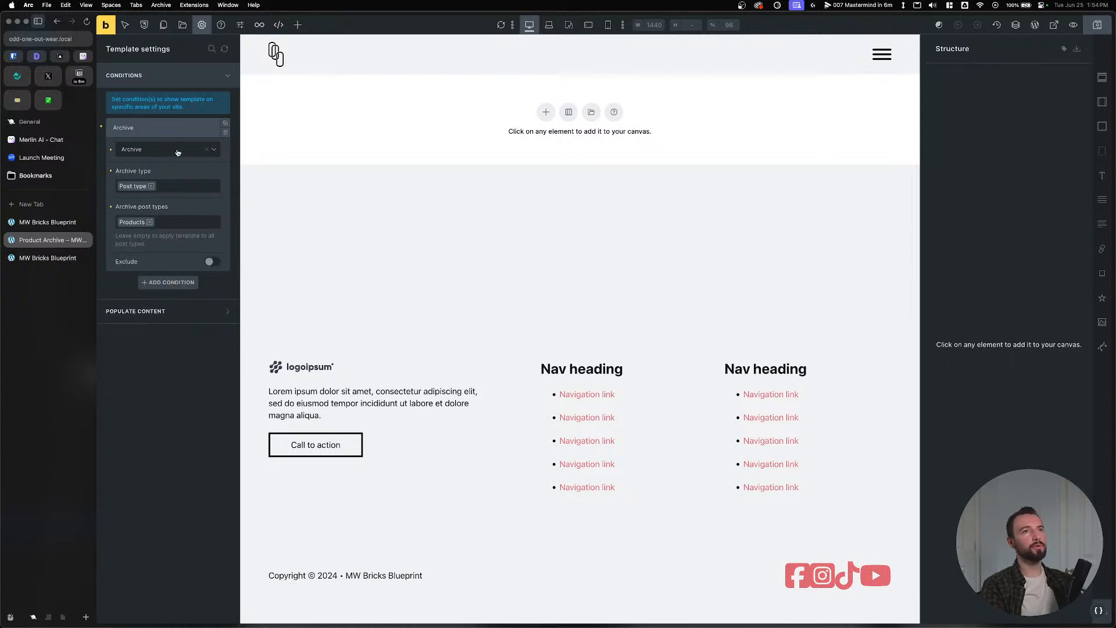
Also include Categories & Tags: all Product categories terms, then save the template.
click(172, 185)
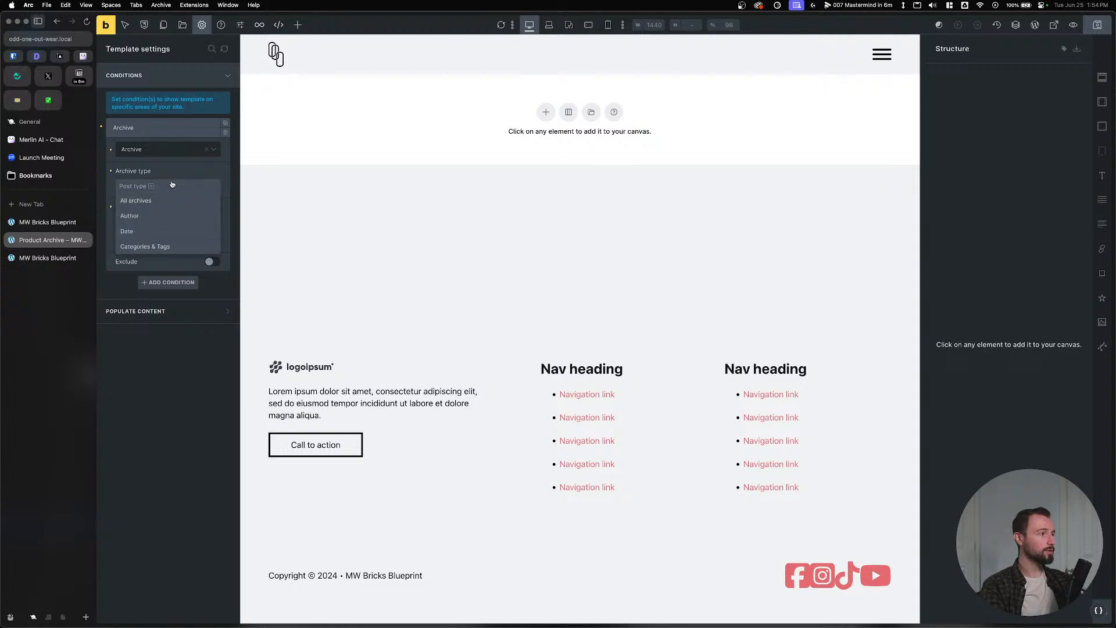
click(171, 245)
click(169, 290)
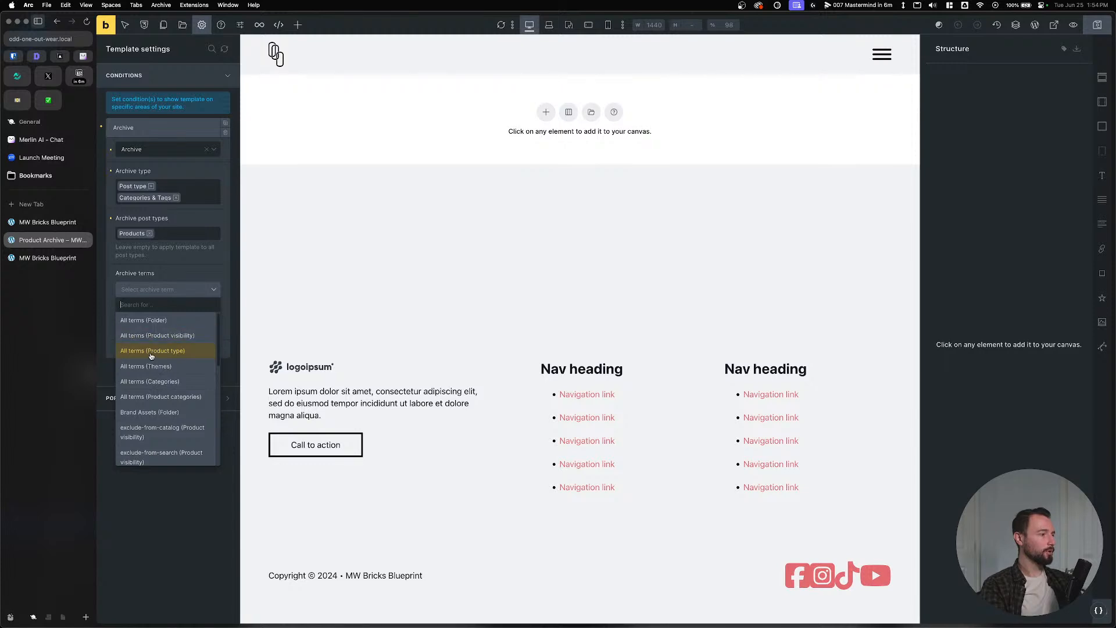
scroll(150, 357, down, 10)
scroll(151, 357, up, 10)
click(164, 397)
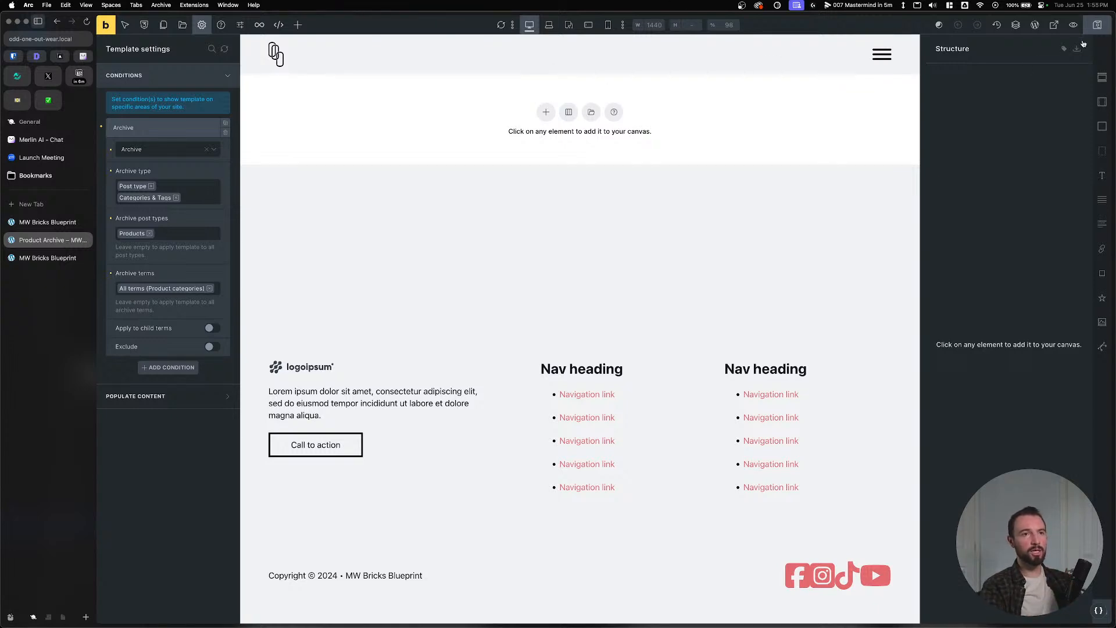
click(1097, 25)
Add a section with a 'Product Archive' heading and save the template.
click(545, 111)
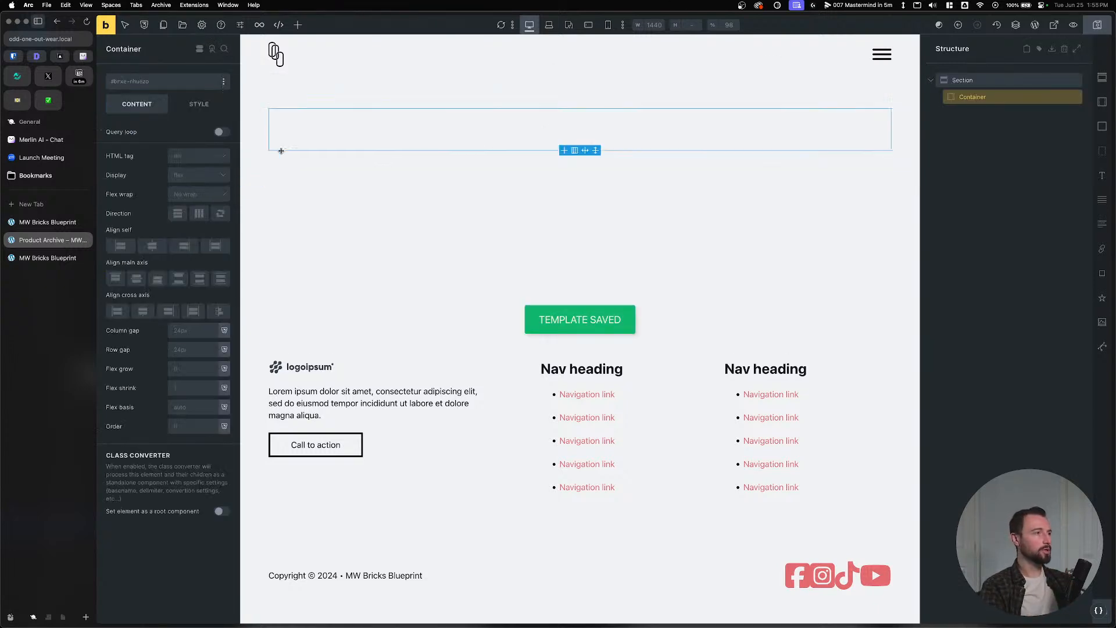
click(1102, 175)
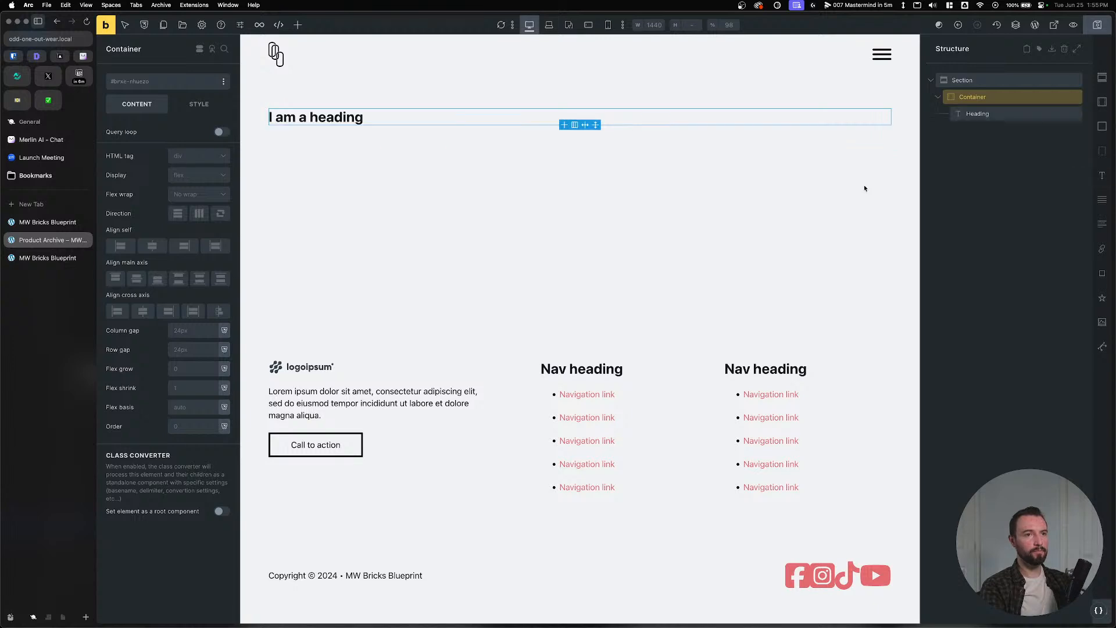
click(354, 117)
double_click(300, 119)
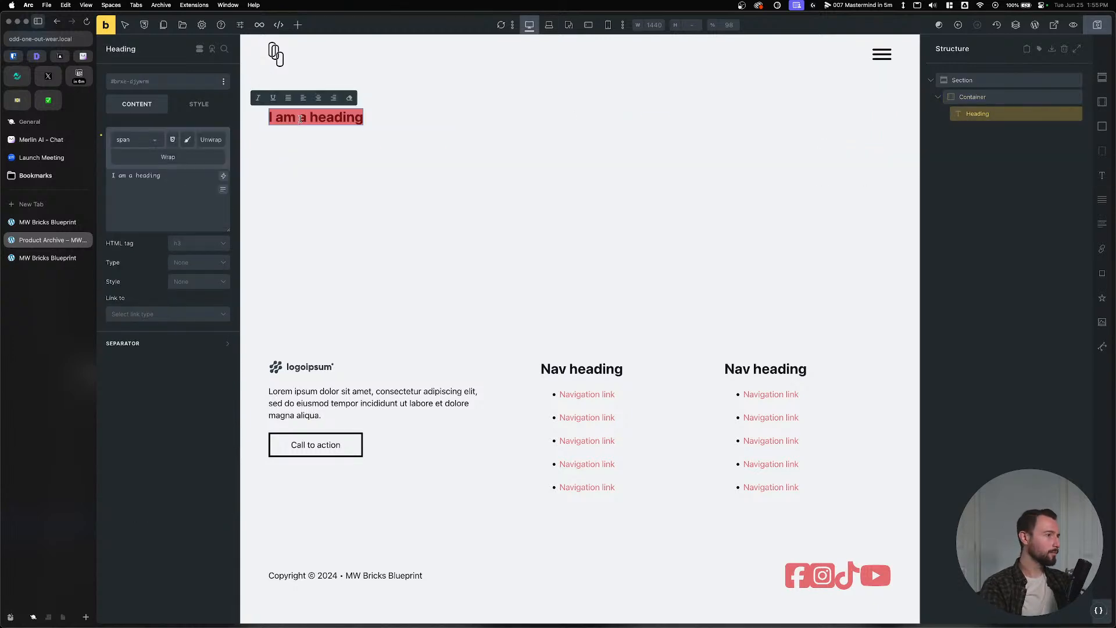
text(Product Archi)
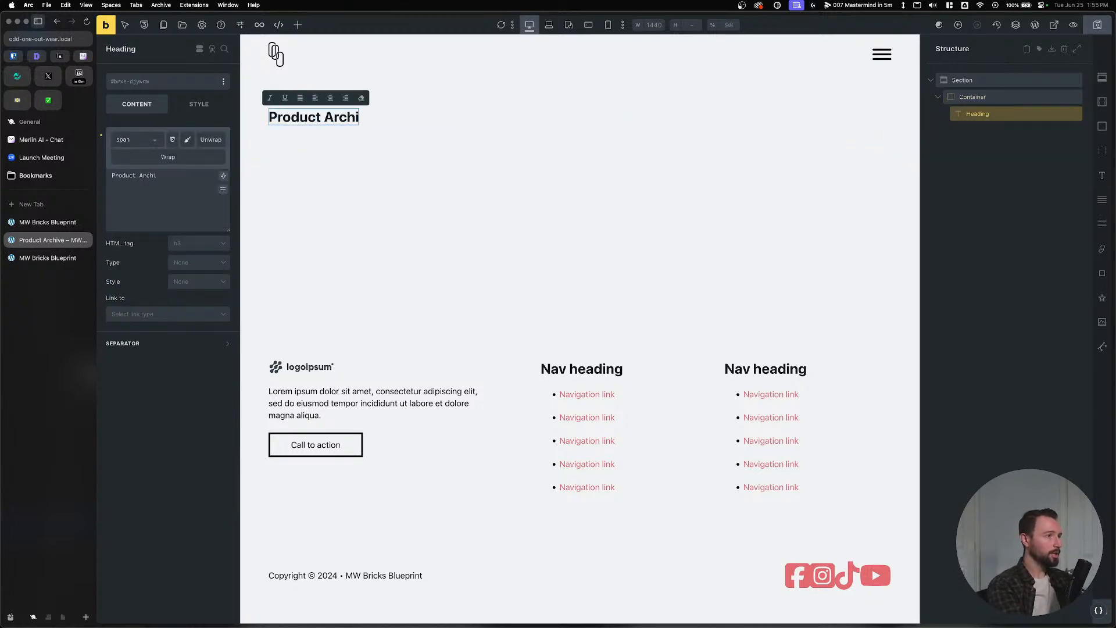
text(ve)
key(Escape)
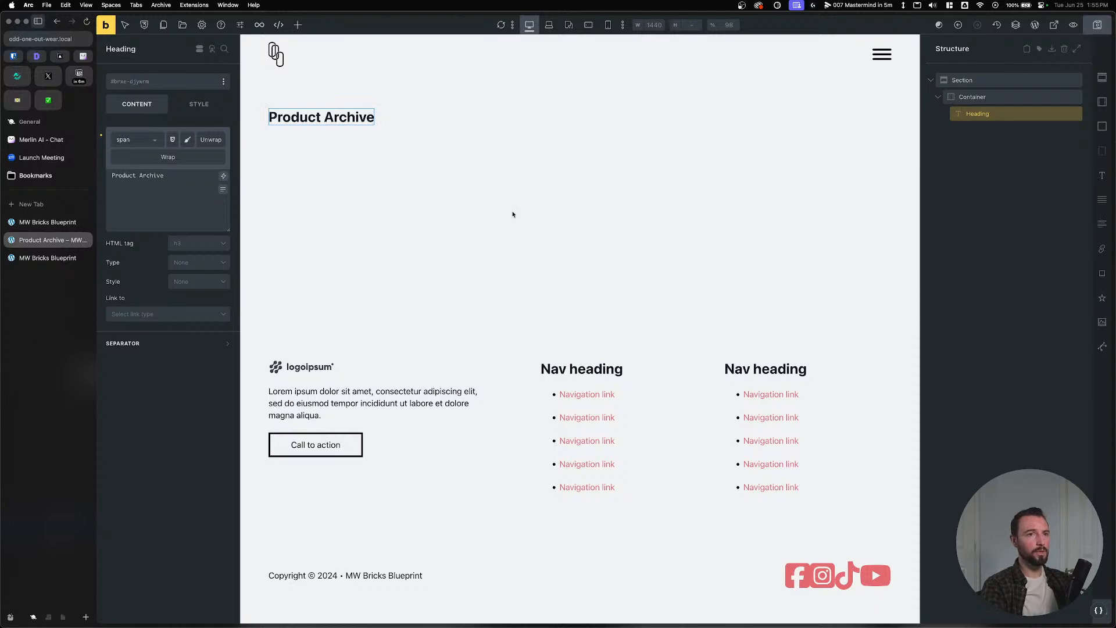
key(super+s)
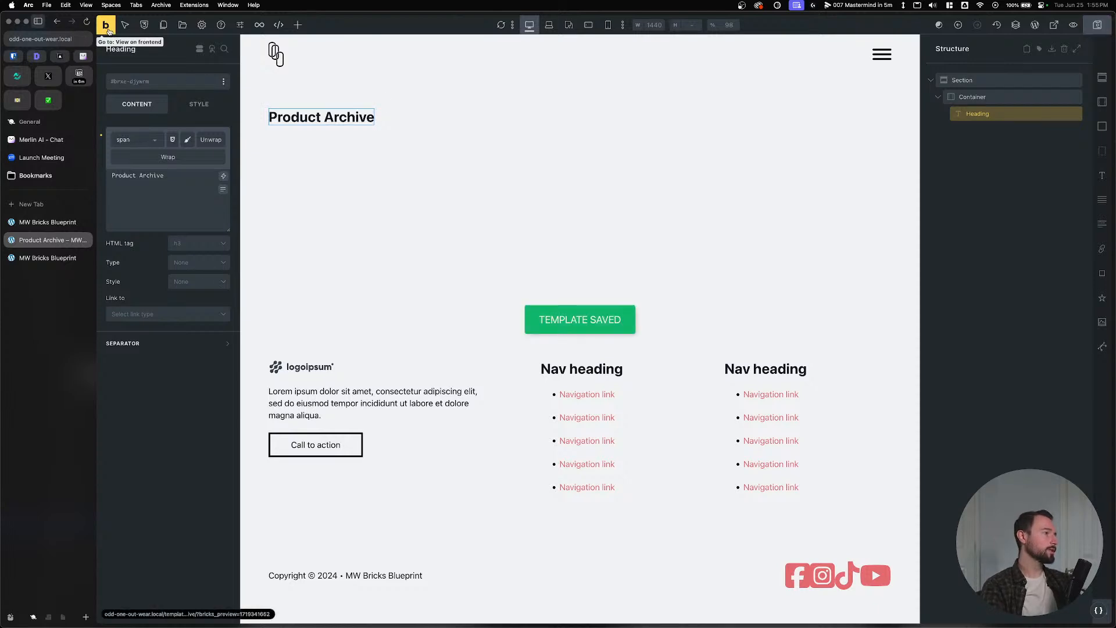
View the template on the frontend, then go to the WordPress dashboard.
click(108, 31)
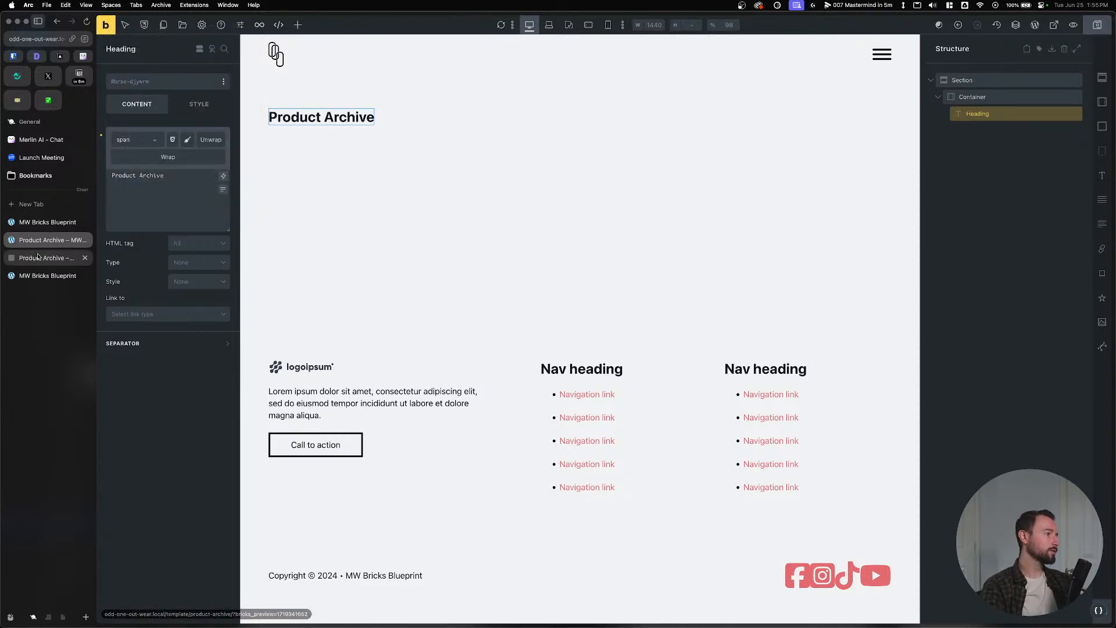
click(38, 256)
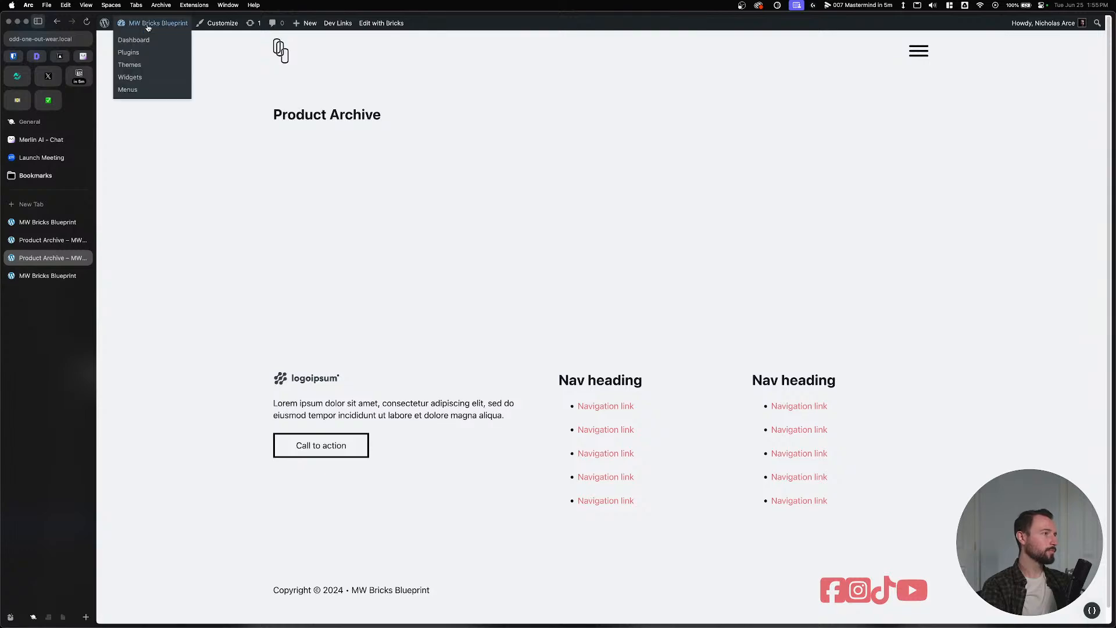
click(134, 39)
Review the product permalink base and save the Permalink settings.
mouse_move(130, 262)
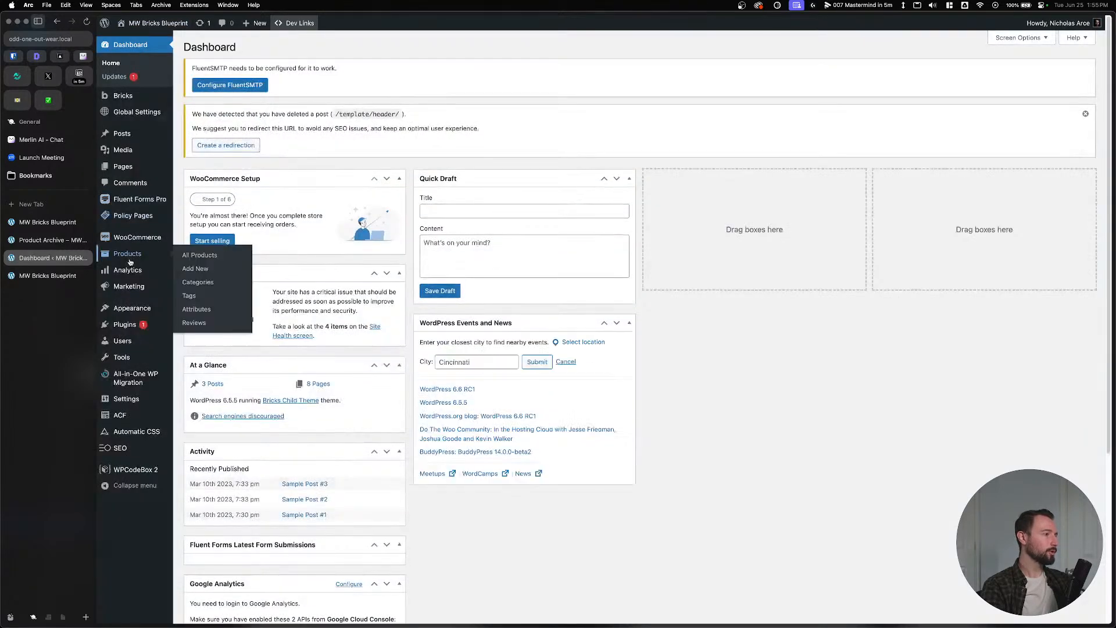
mouse_move(128, 400)
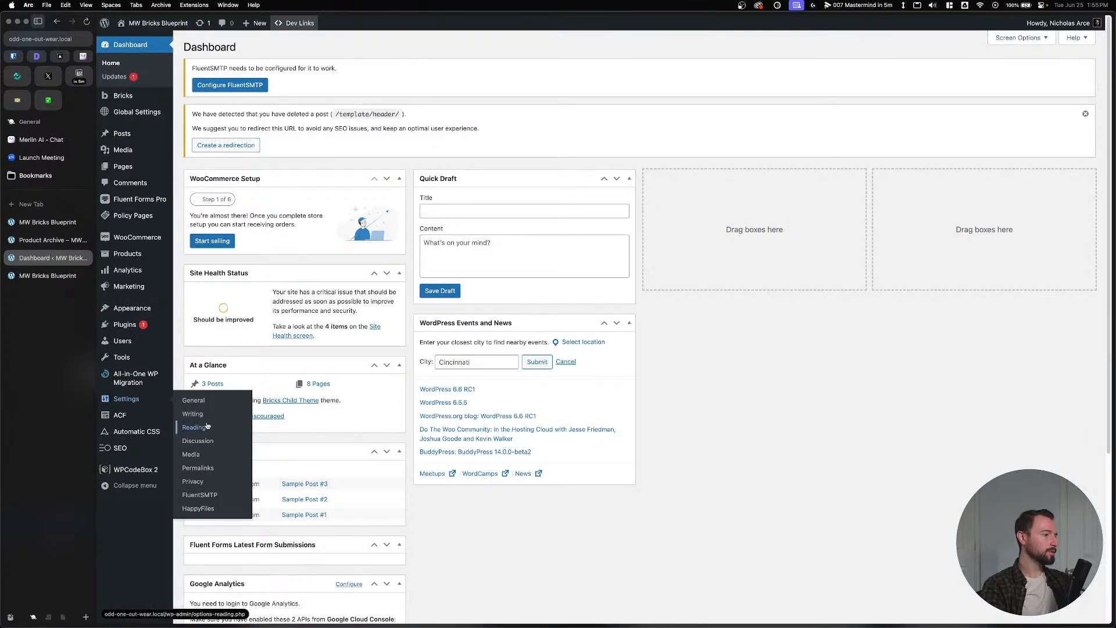
click(196, 402)
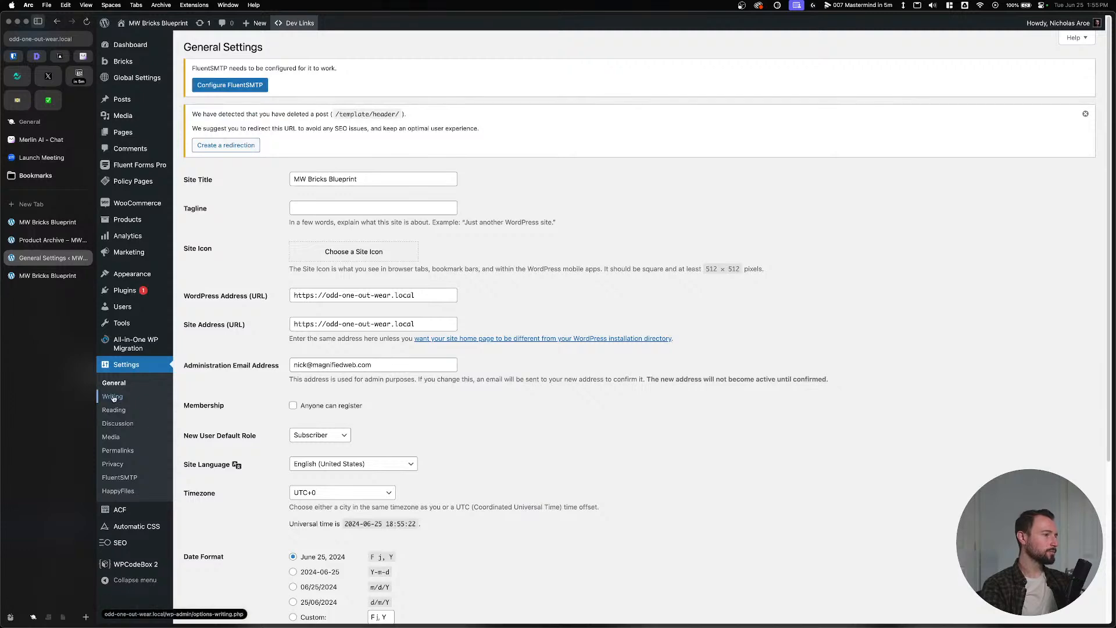
scroll(113, 398, down, 5)
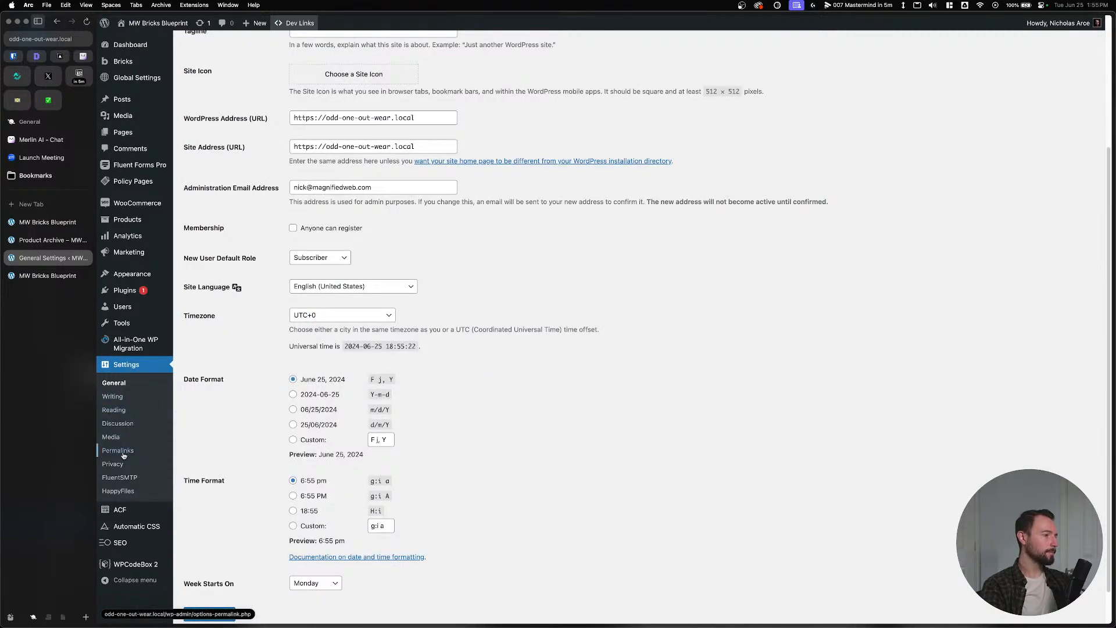
click(123, 450)
scroll(250, 369, down, 5)
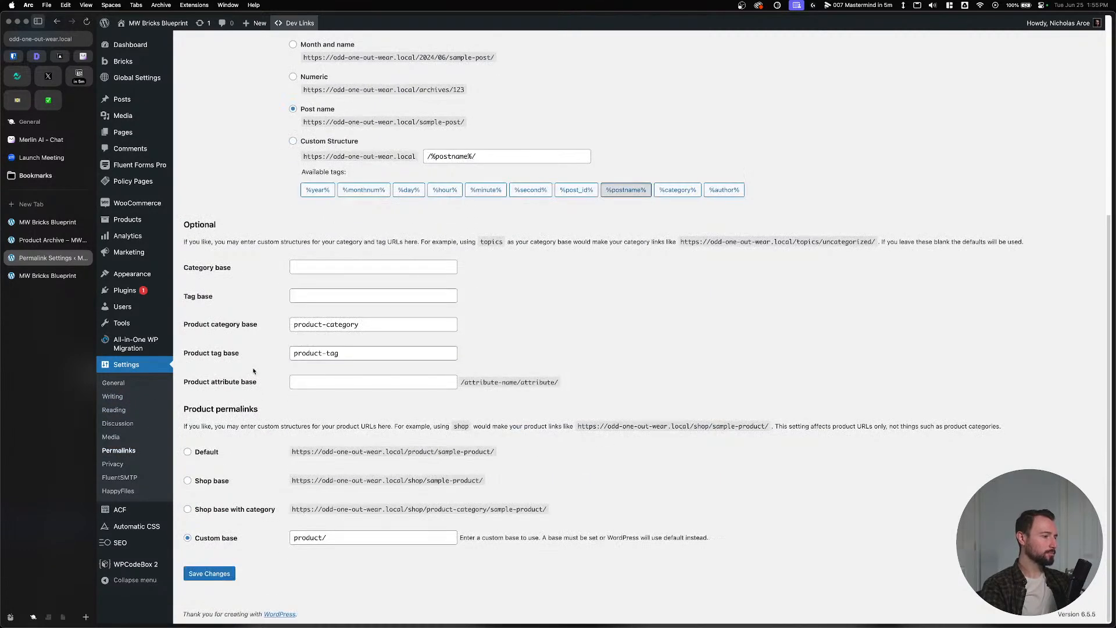
click(350, 534)
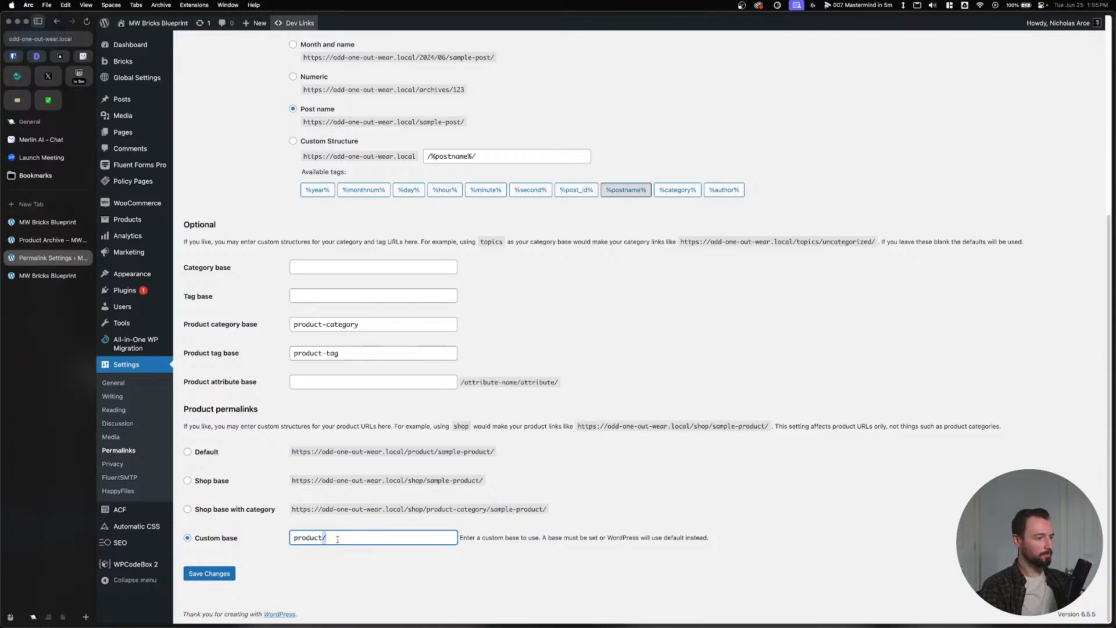
click(209, 574)
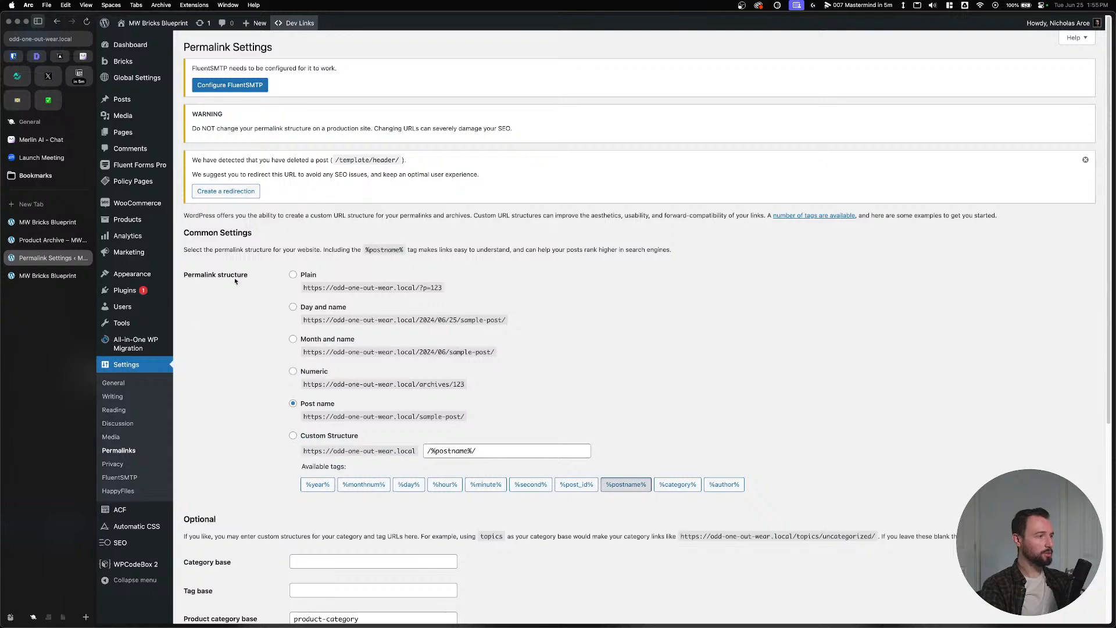
Check Reading settings, load the frontend /shop page, then go to the Dashboard.
click(120, 386)
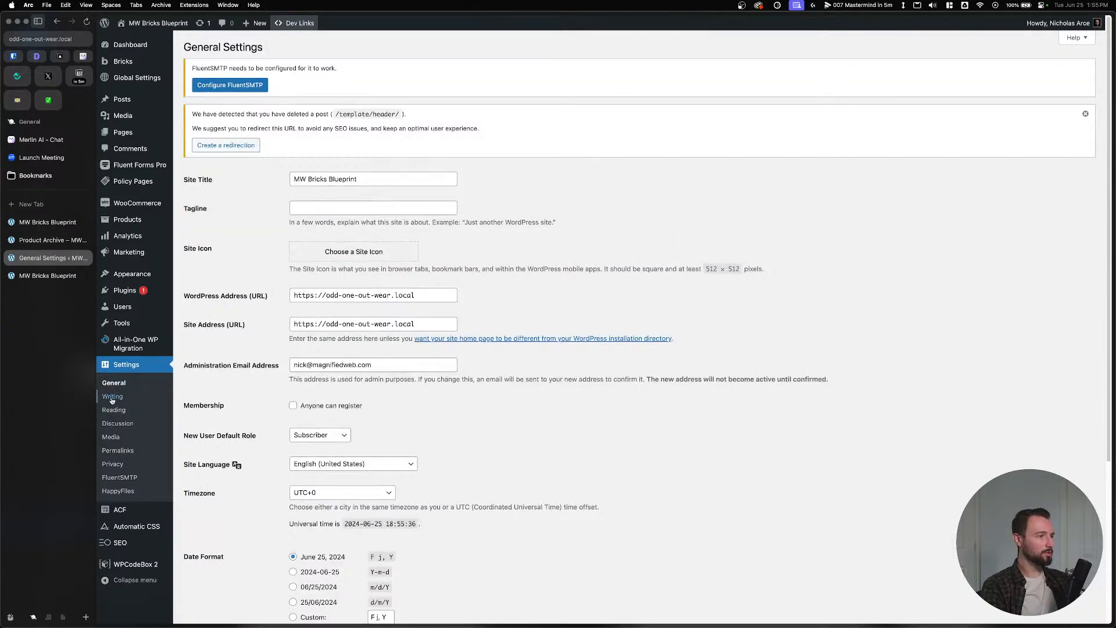
click(113, 411)
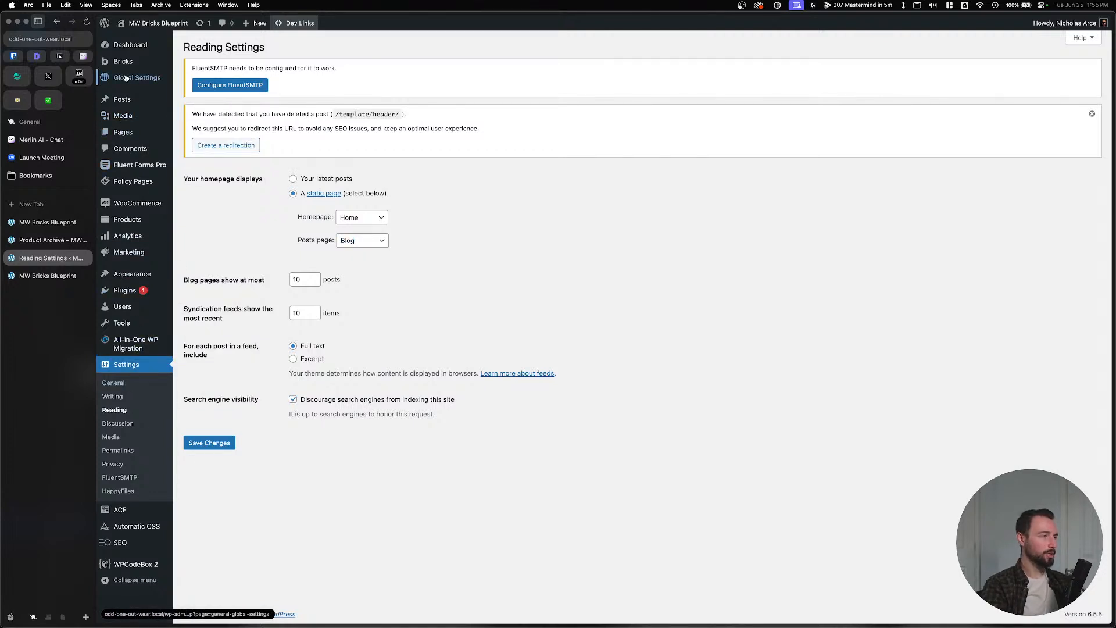
mouse_move(133, 203)
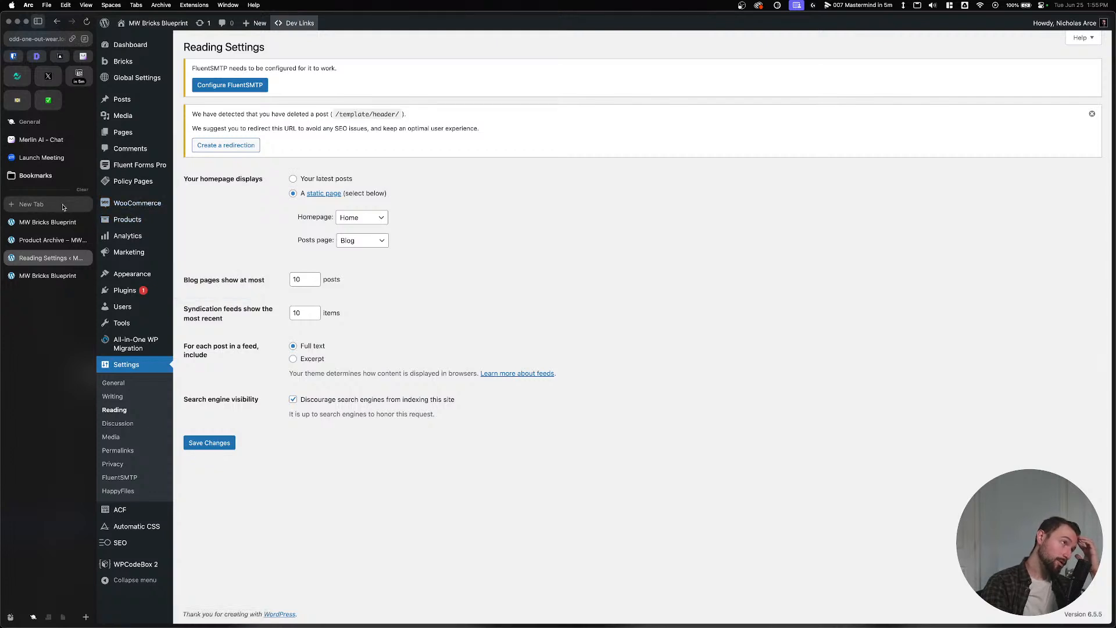
click(27, 39)
click(149, 42)
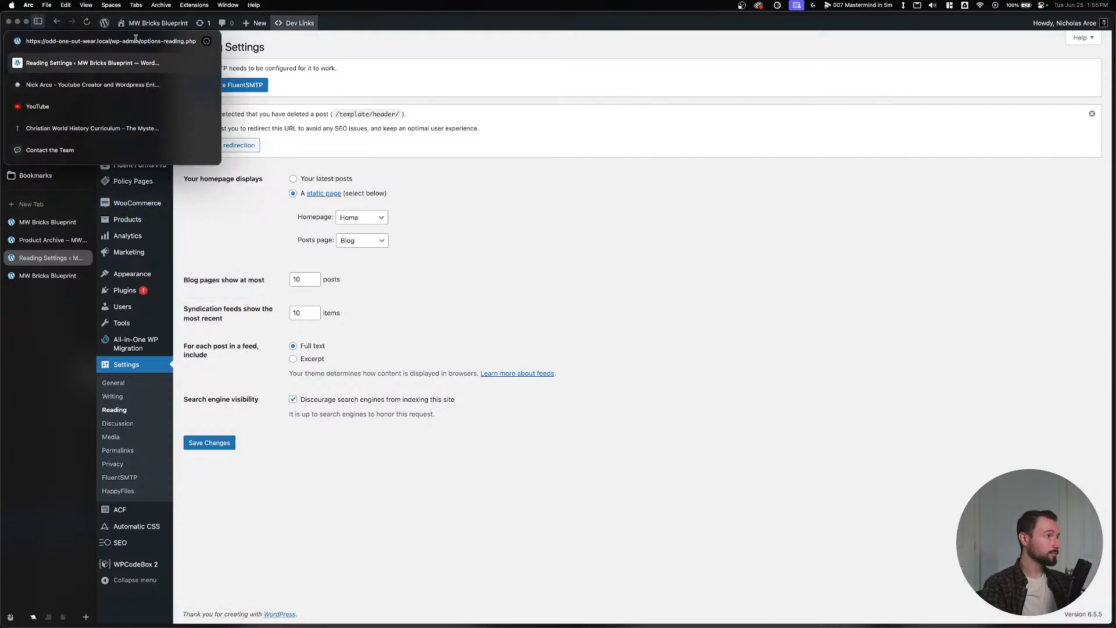
drag(112, 41, 266, 55)
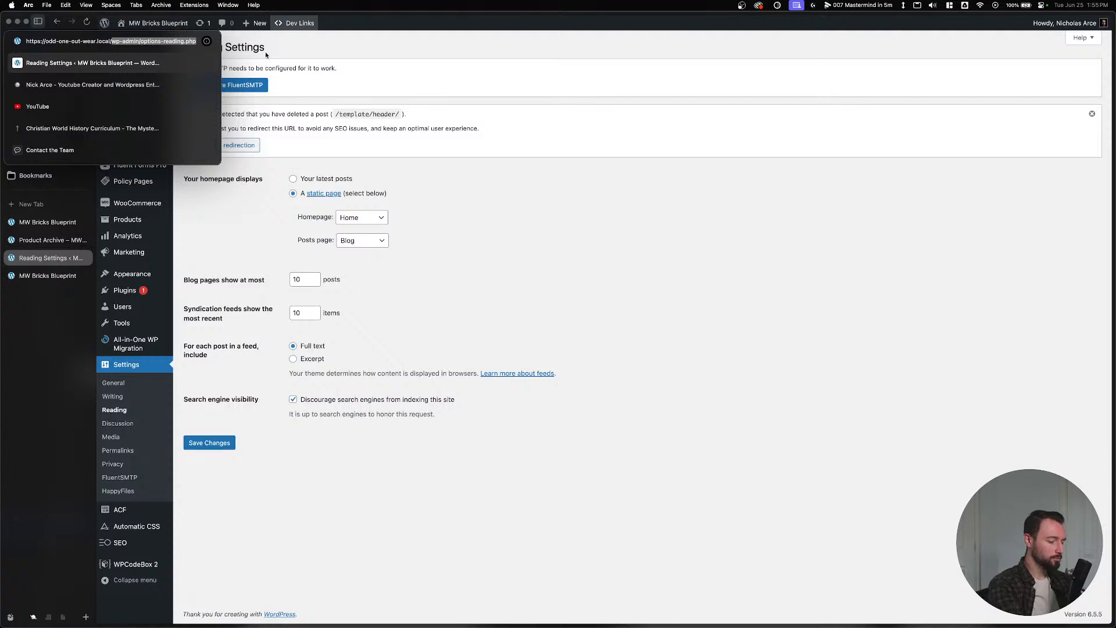
text(shop)
key(Return)
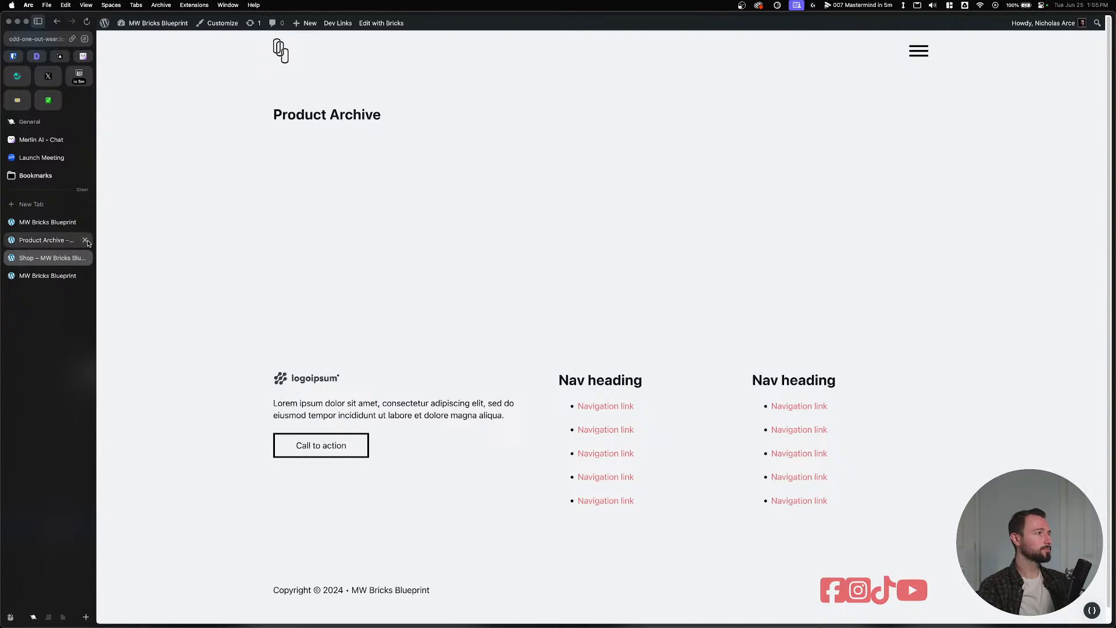
mouse_move(152, 24)
click(147, 43)
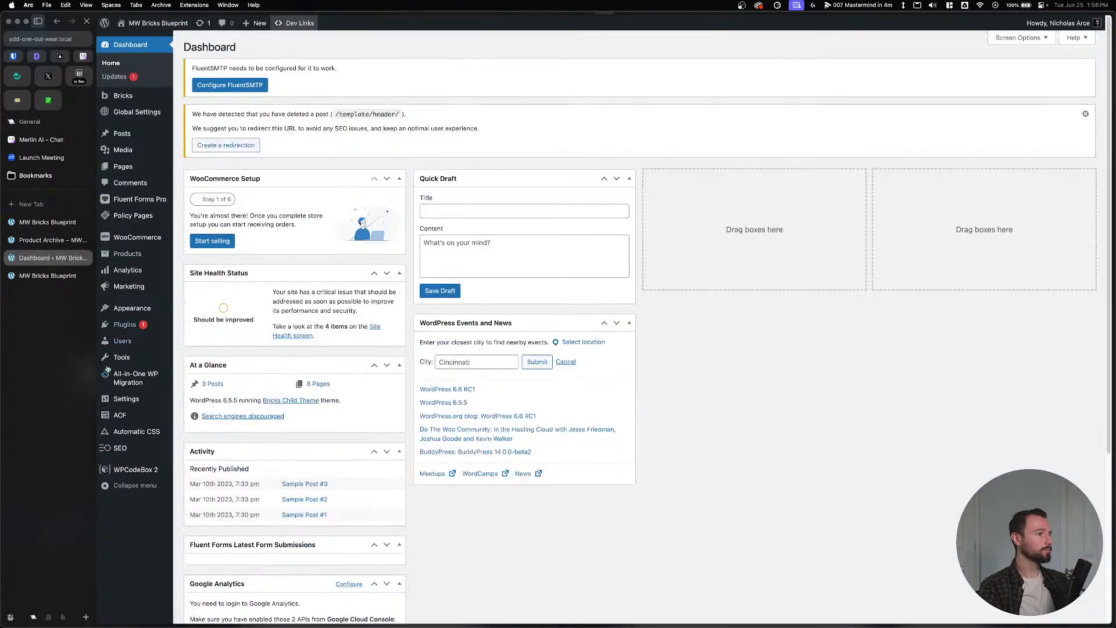
Create a product named 'Tshirt 1' described 'This is general description' and publish it.
mouse_move(132, 246)
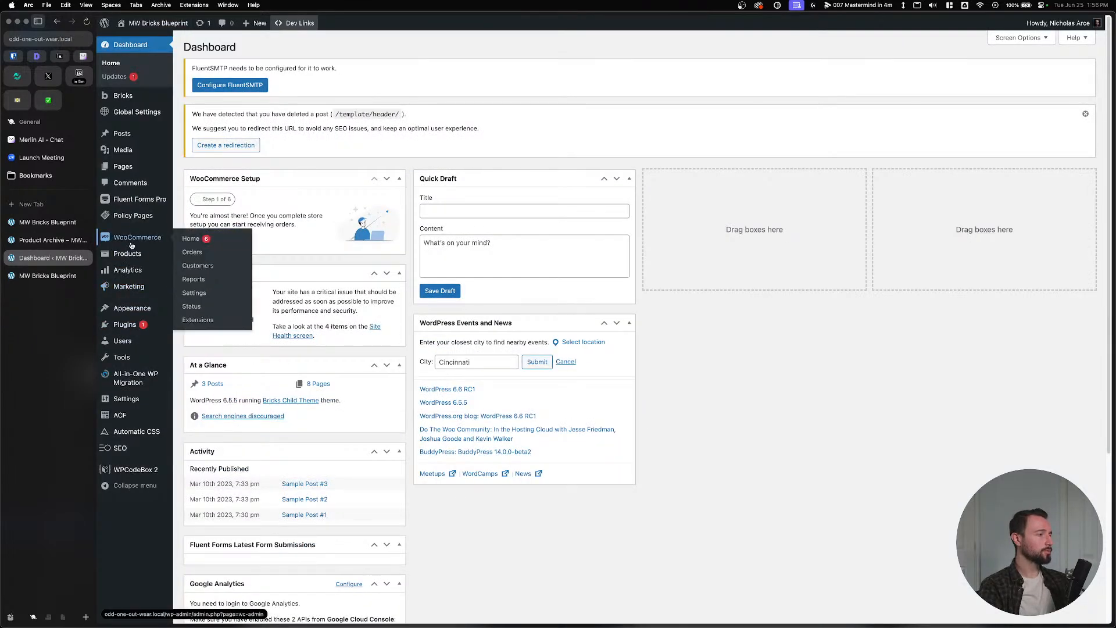
click(130, 255)
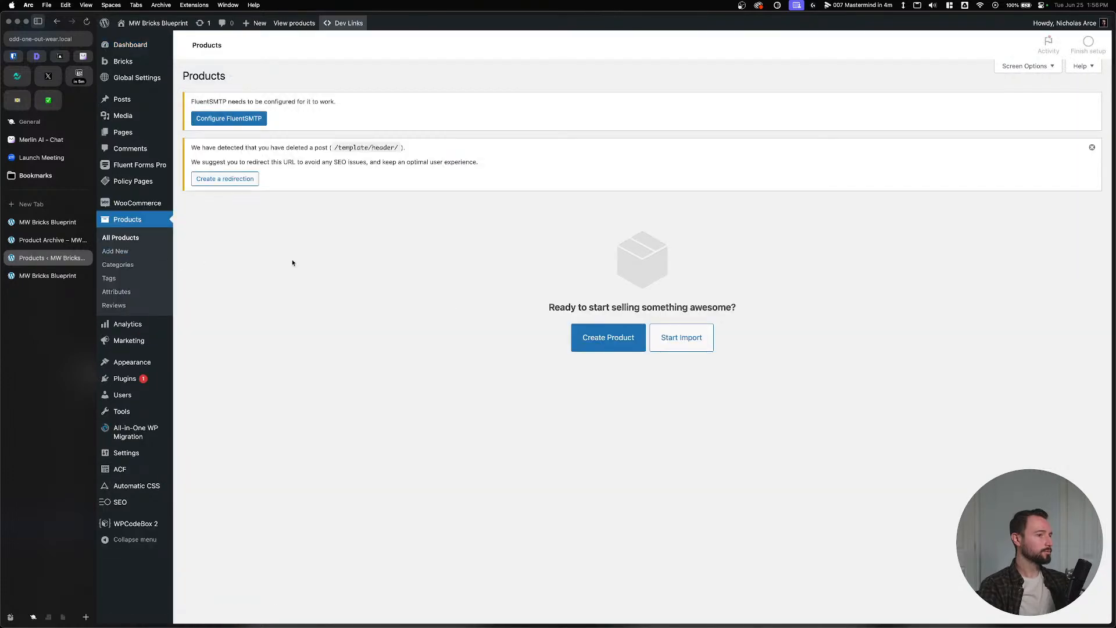
click(608, 338)
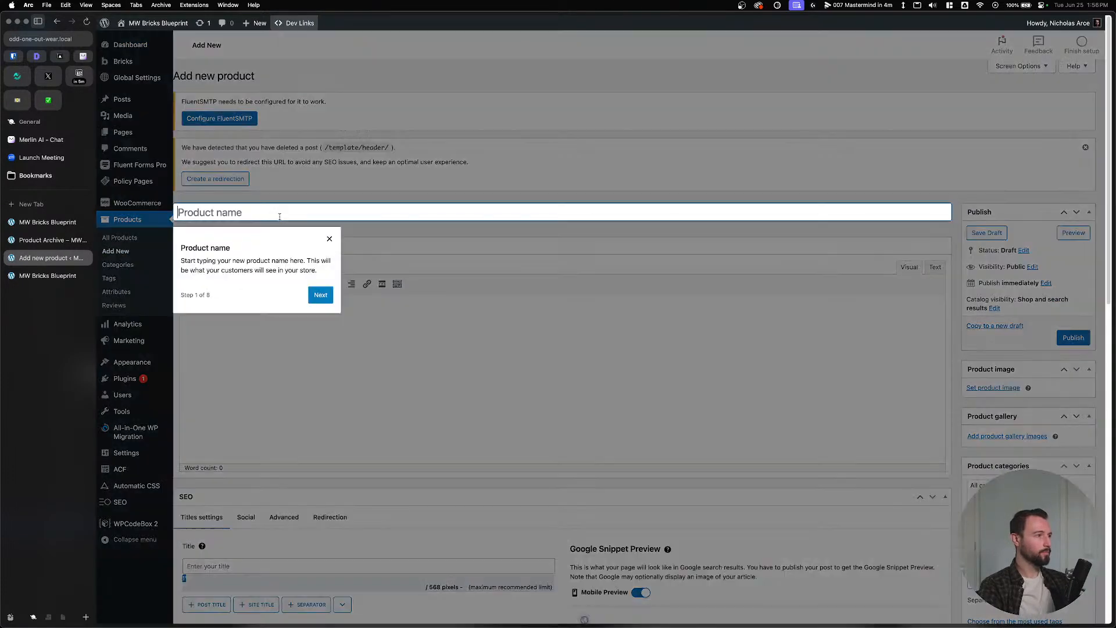
click(330, 239)
text(Th)
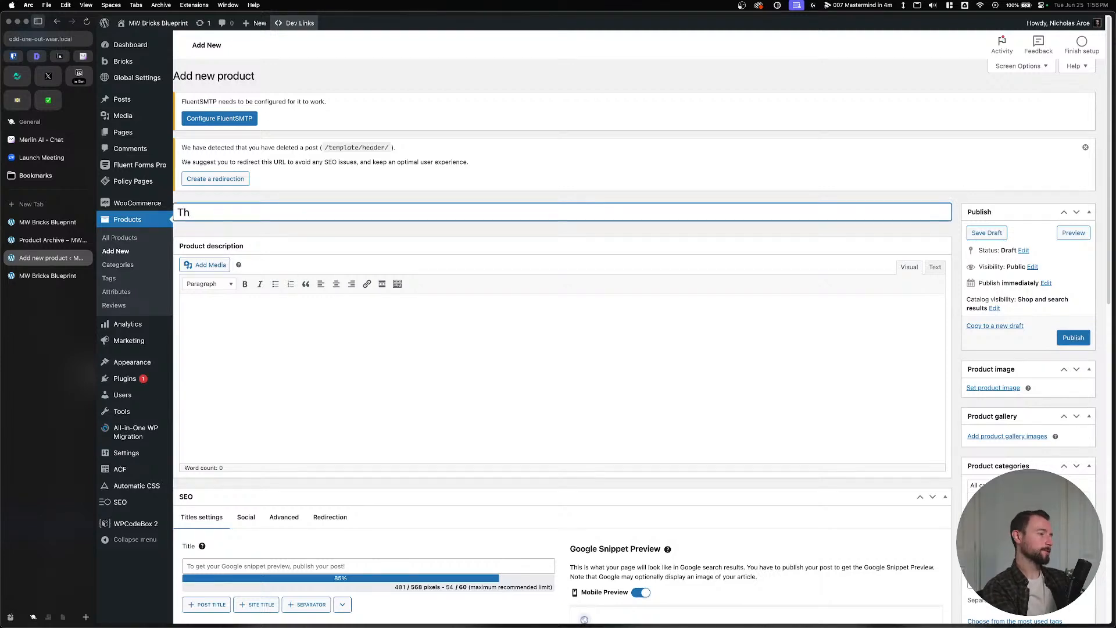
key(BackSpace)
text(shir)
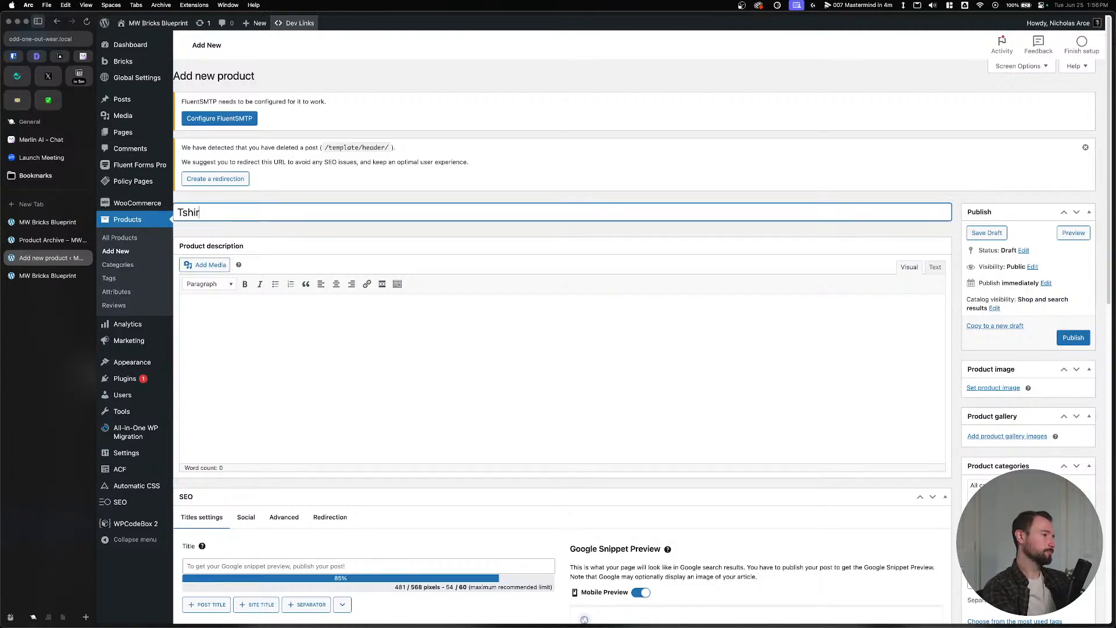
text(t )
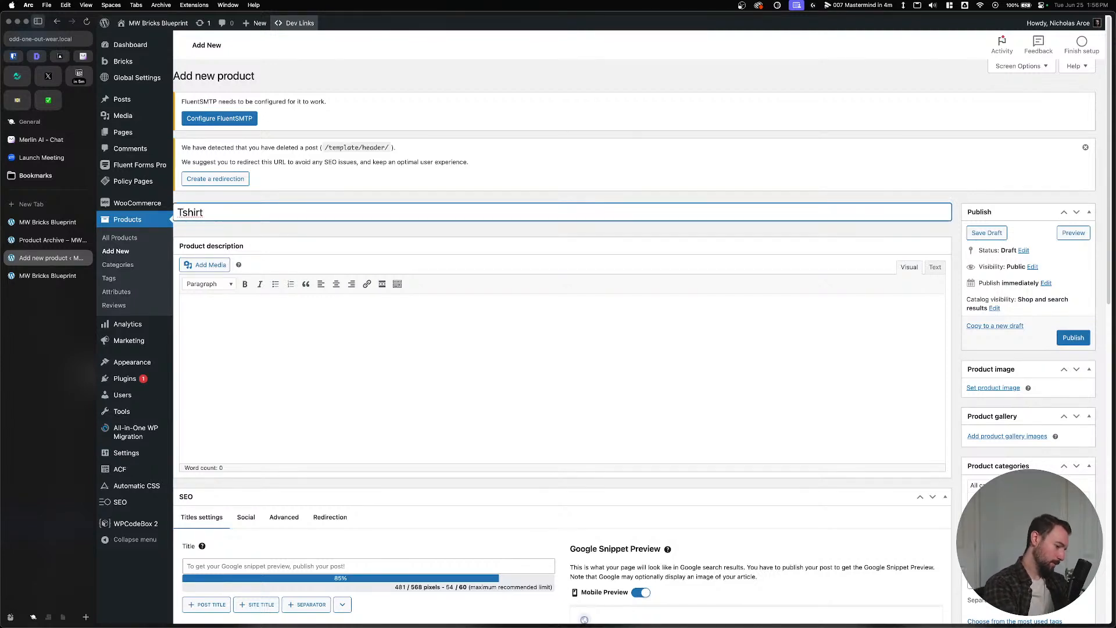
text(1)
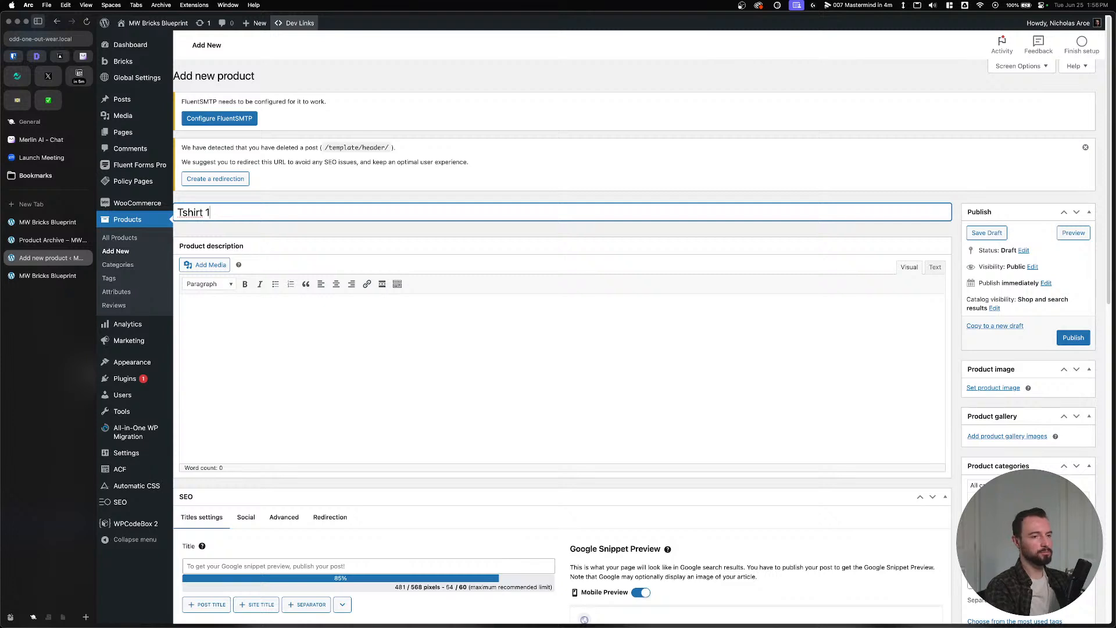
click(449, 327)
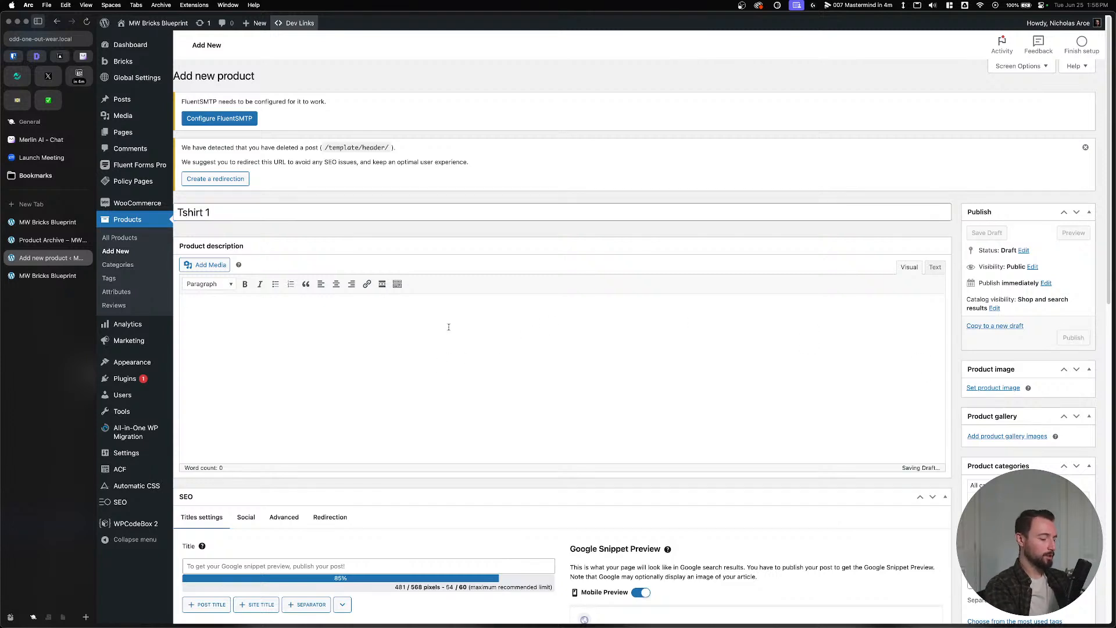
text(This is ge)
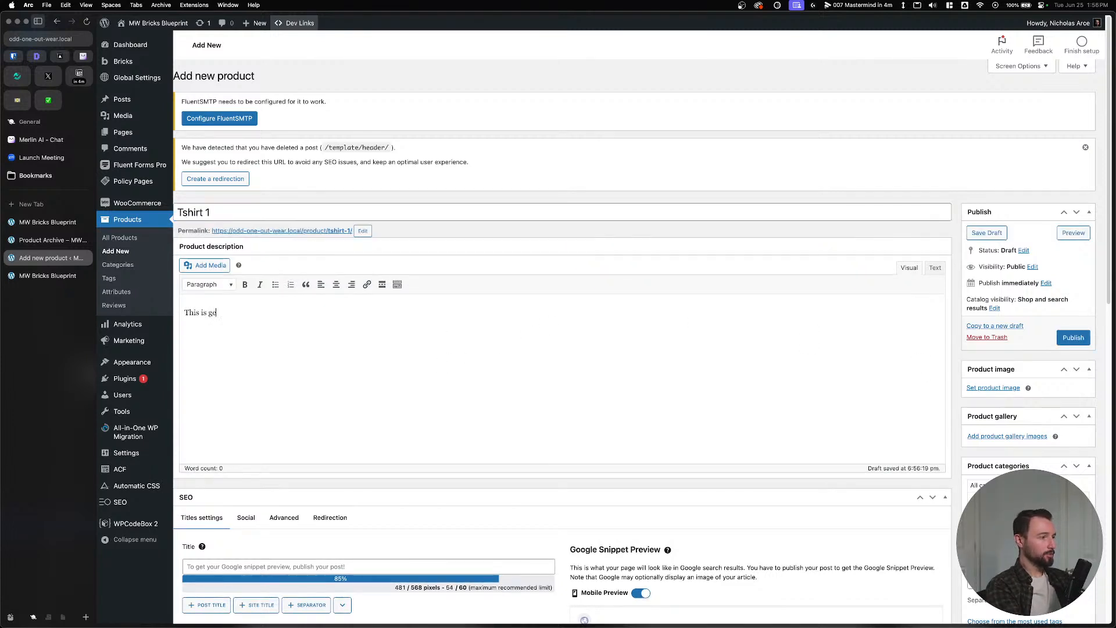
text(rn)
text(enera)
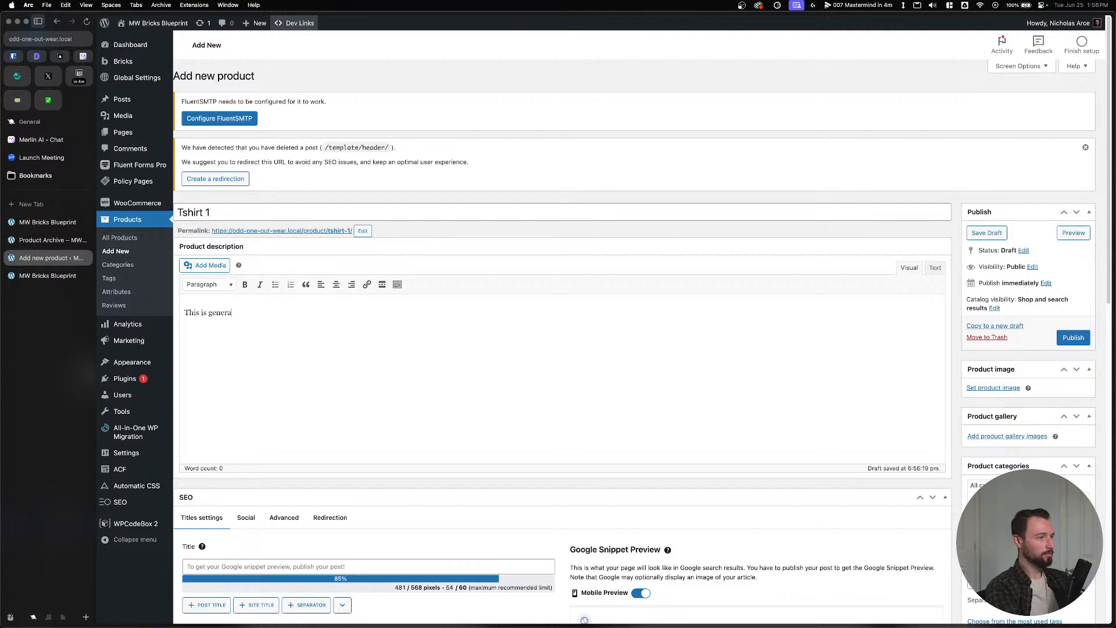
text(l descriptio)
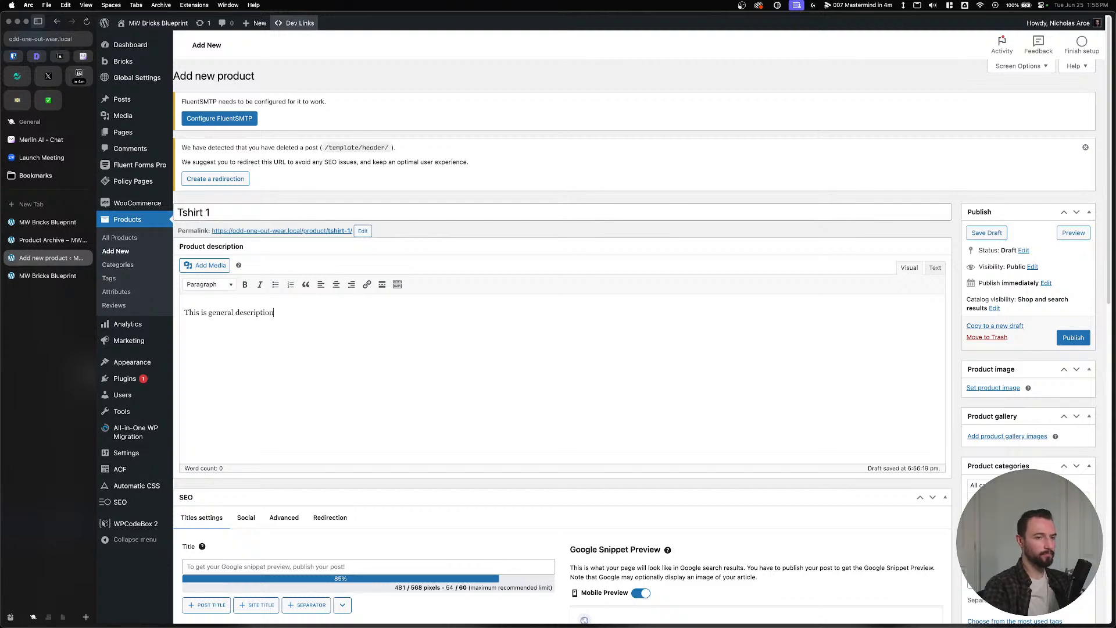
text(n)
click(1073, 337)
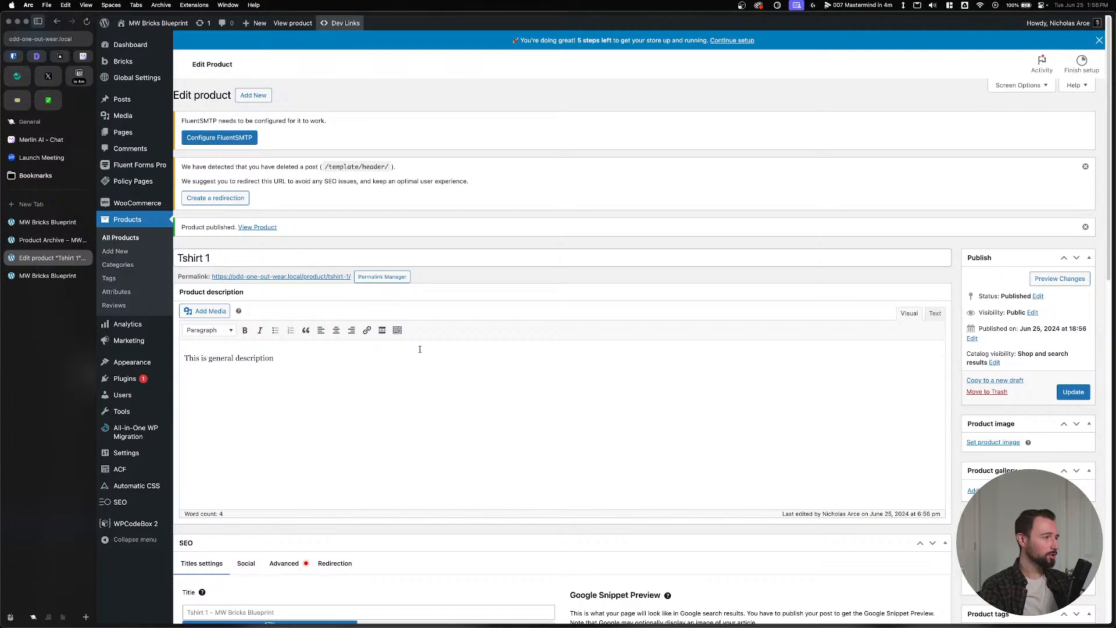
Switch over to the Figma window.
key(super+Tab)
key(super+Tab)
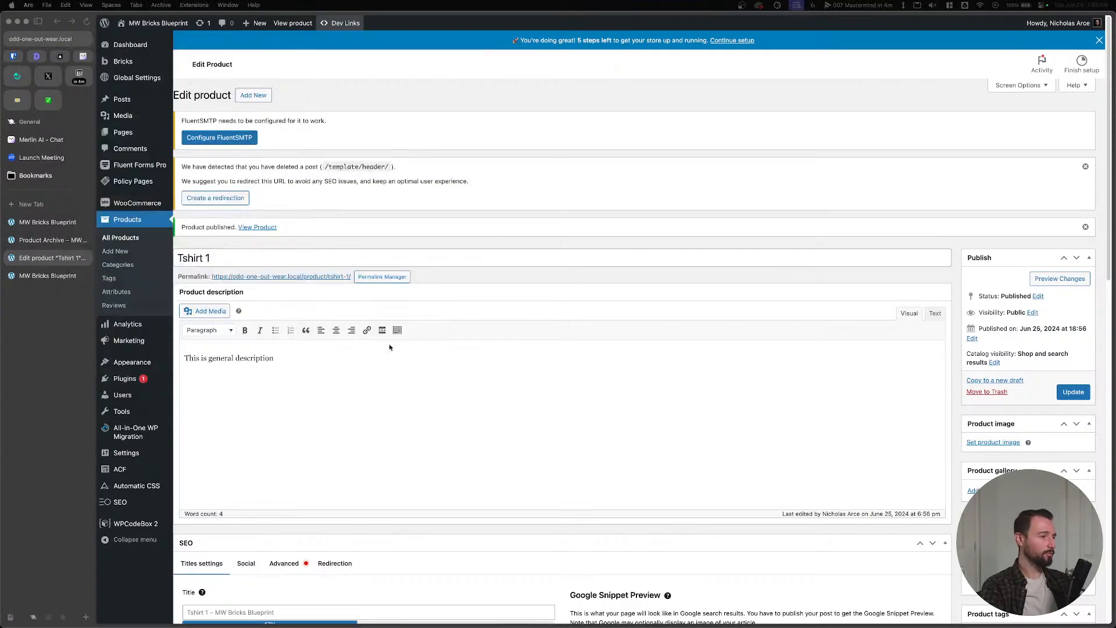
key(super+Tab)
key(Tab)
Find and select the t-shirt back photo in the Figma file.
scroll(452, 281, down, 8)
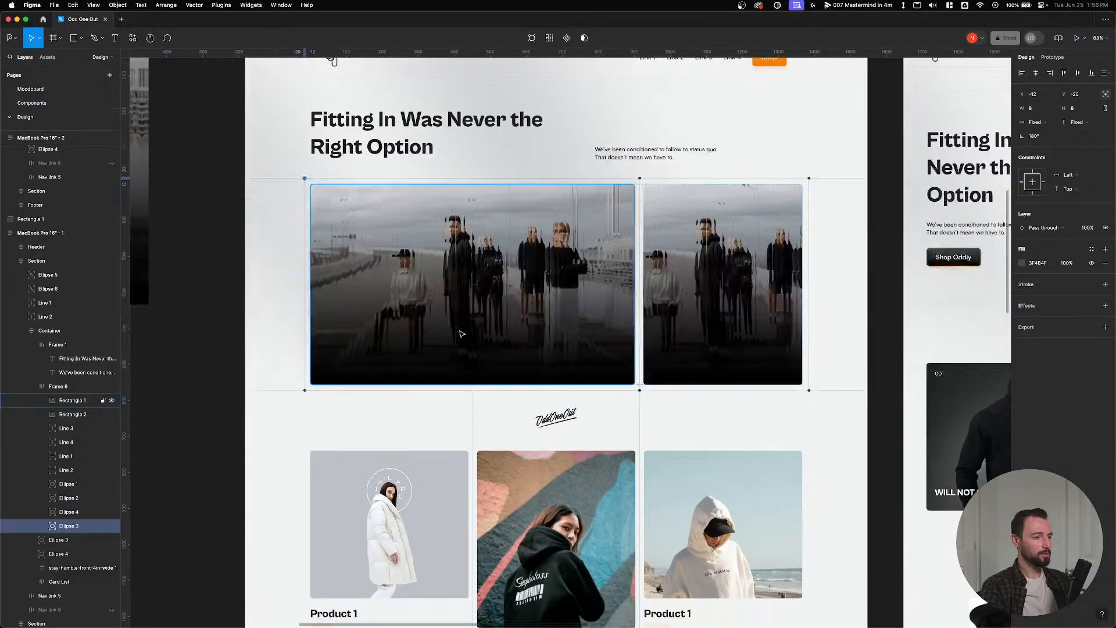
double_click(557, 332)
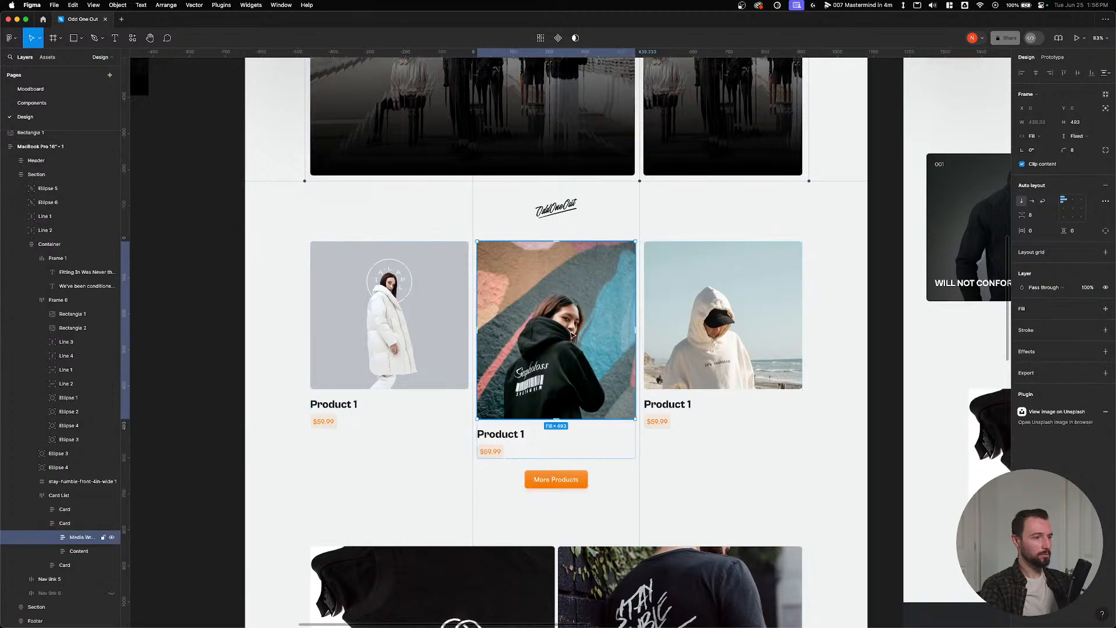
click(898, 250)
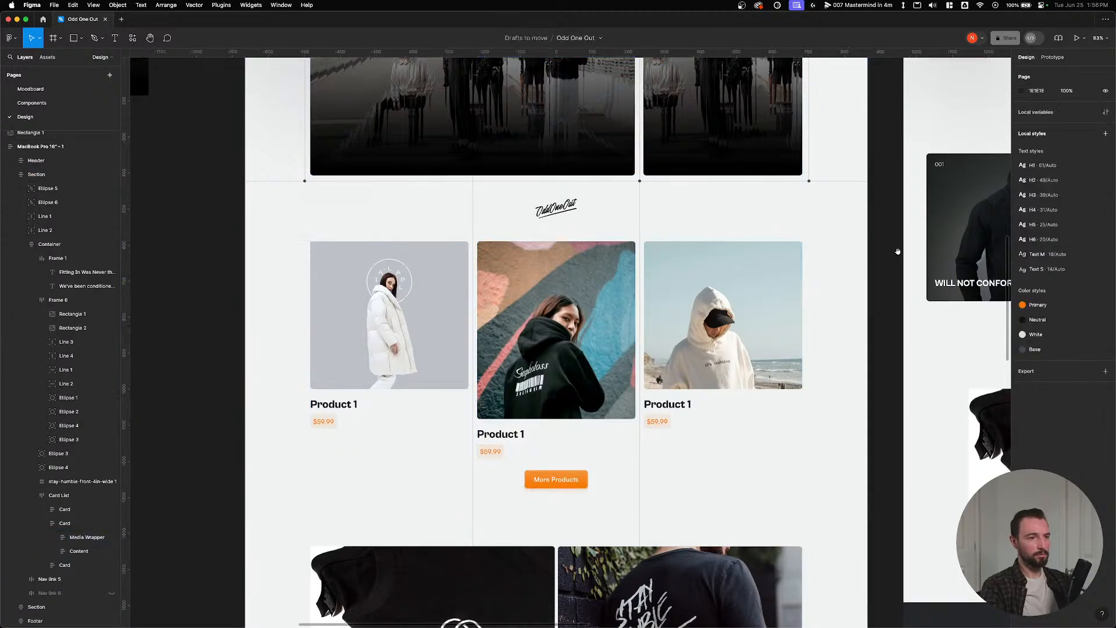
scroll(898, 250, right, 15)
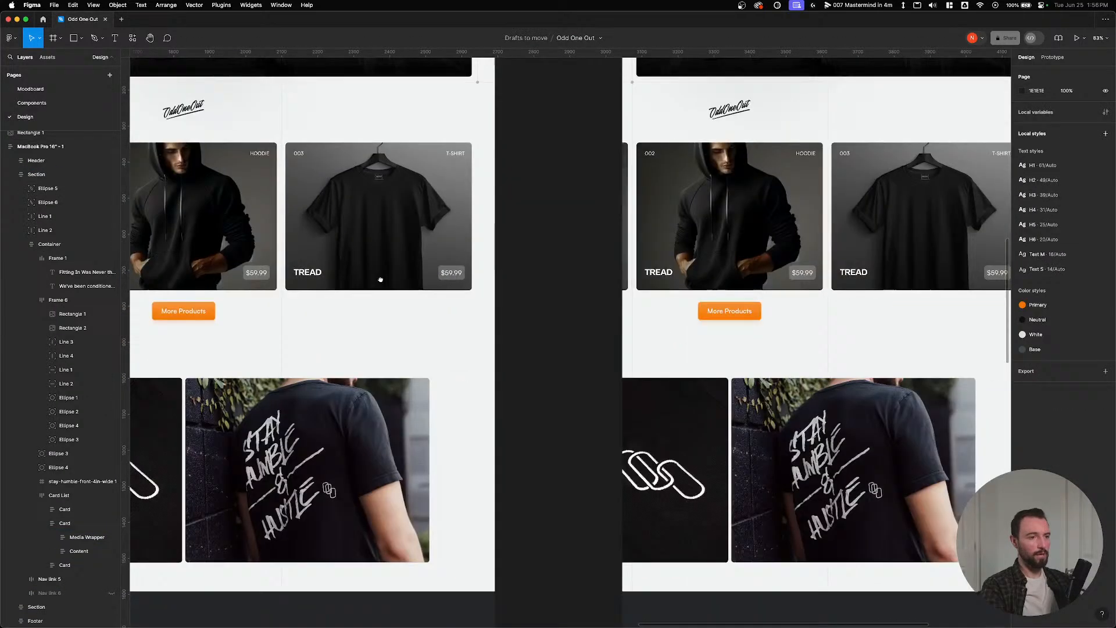
drag(380, 280, 593, 252)
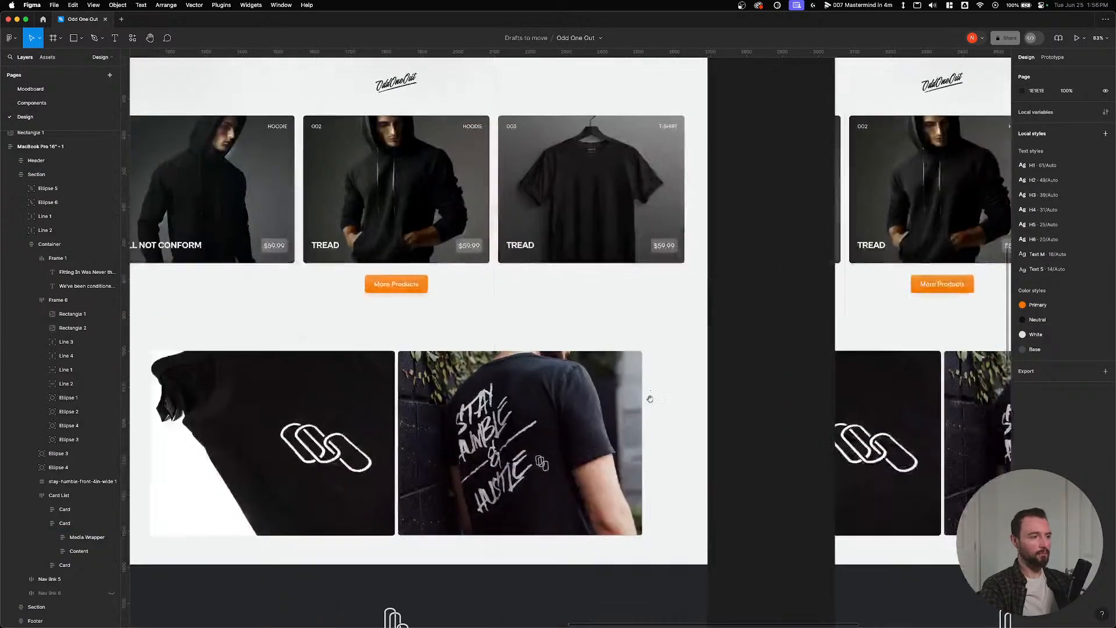
double_click(498, 425)
double_click(498, 424)
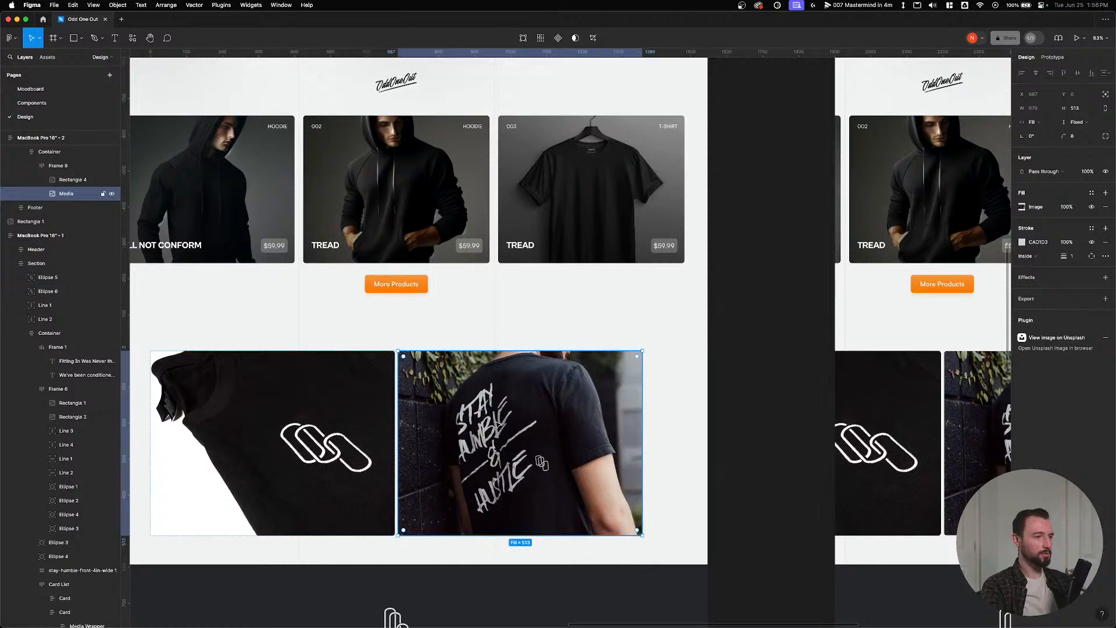
Paste a copy of the t-shirt photo onto empty dark canvas.
click(764, 265)
drag(764, 265, 305, 318)
drag(746, 271, 357, 329)
key(ctrl+v)
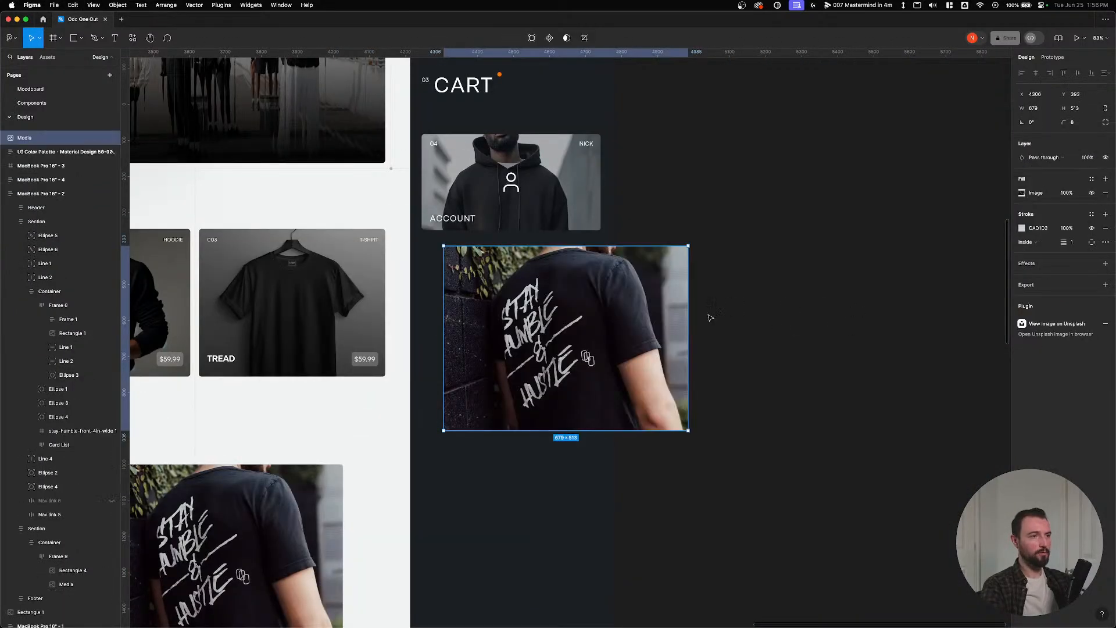
drag(526, 419, 741, 451)
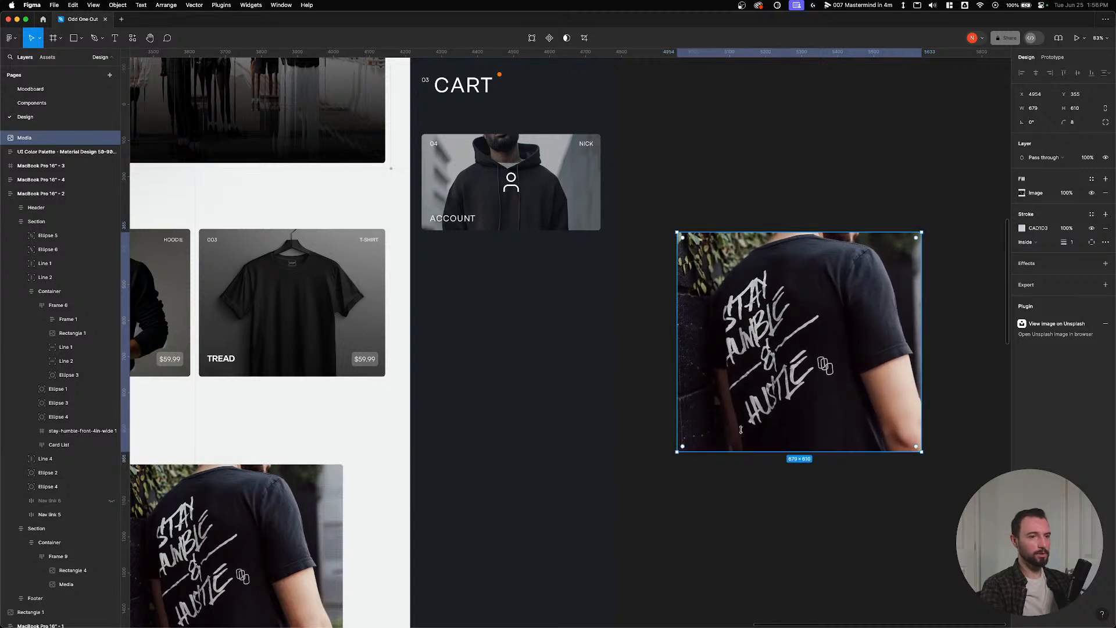
Resize the pasted photo to a square 800×800.
click(1089, 114)
text(80)
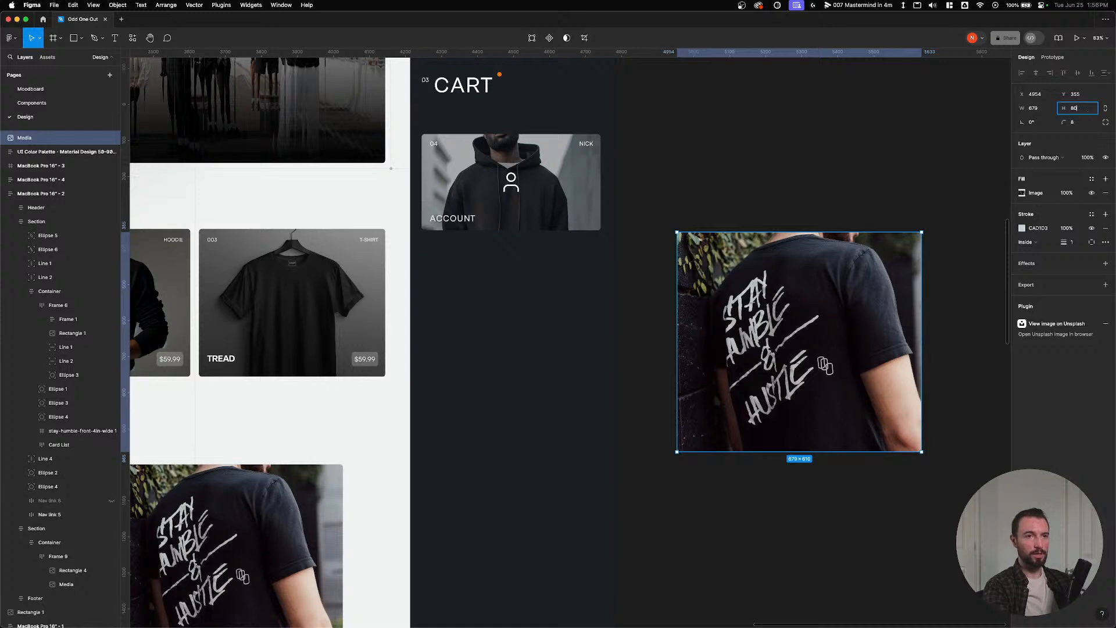
text(0)
key(Return)
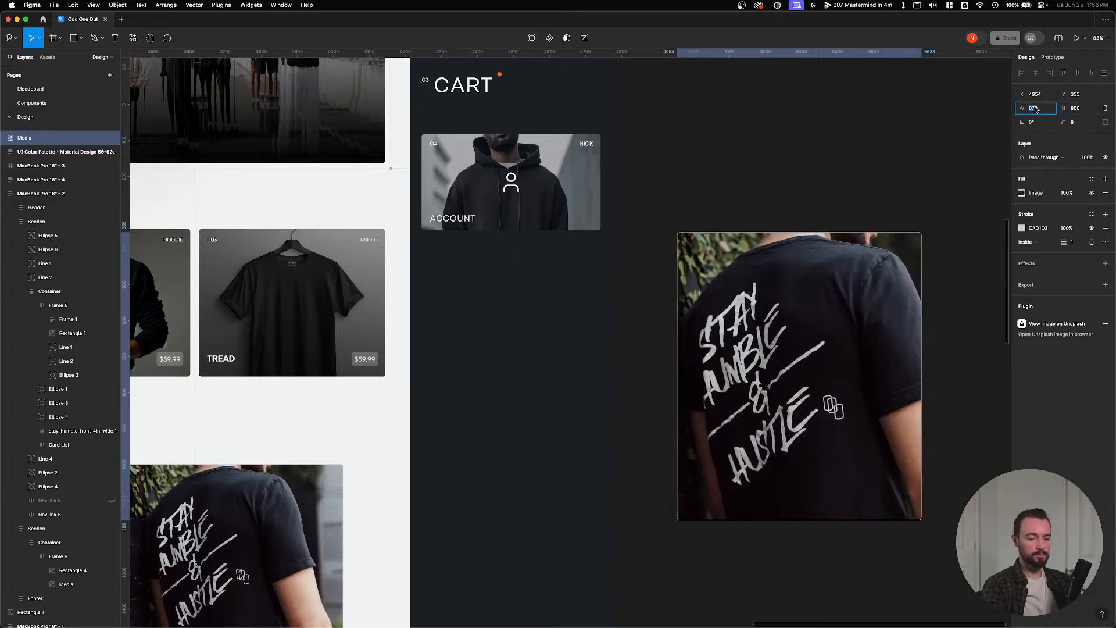
click(1033, 108)
text(800)
key(Return)
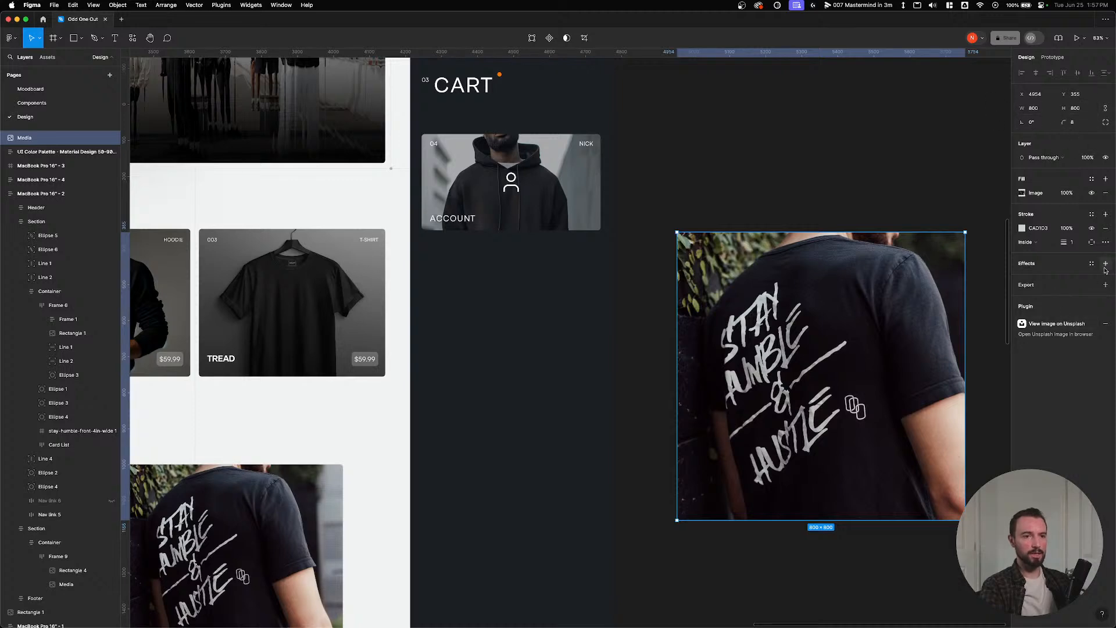
Add a JPG export setting and export the photo as 'test-tshirt-img' to Downloads.
click(1105, 285)
click(1088, 298)
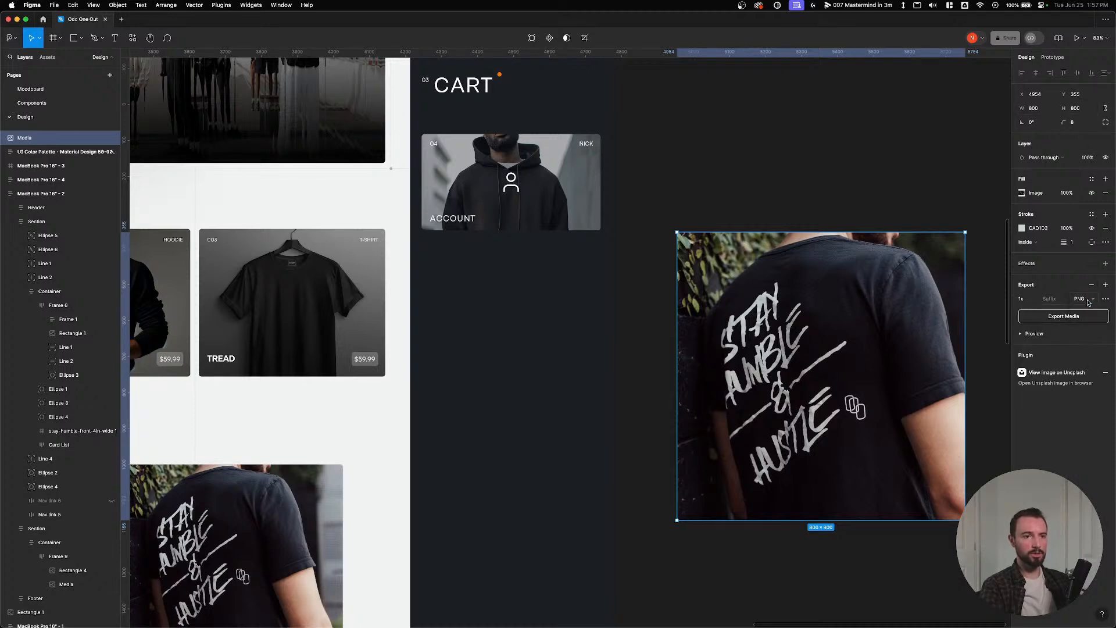
click(1085, 308)
key(super+shift+e)
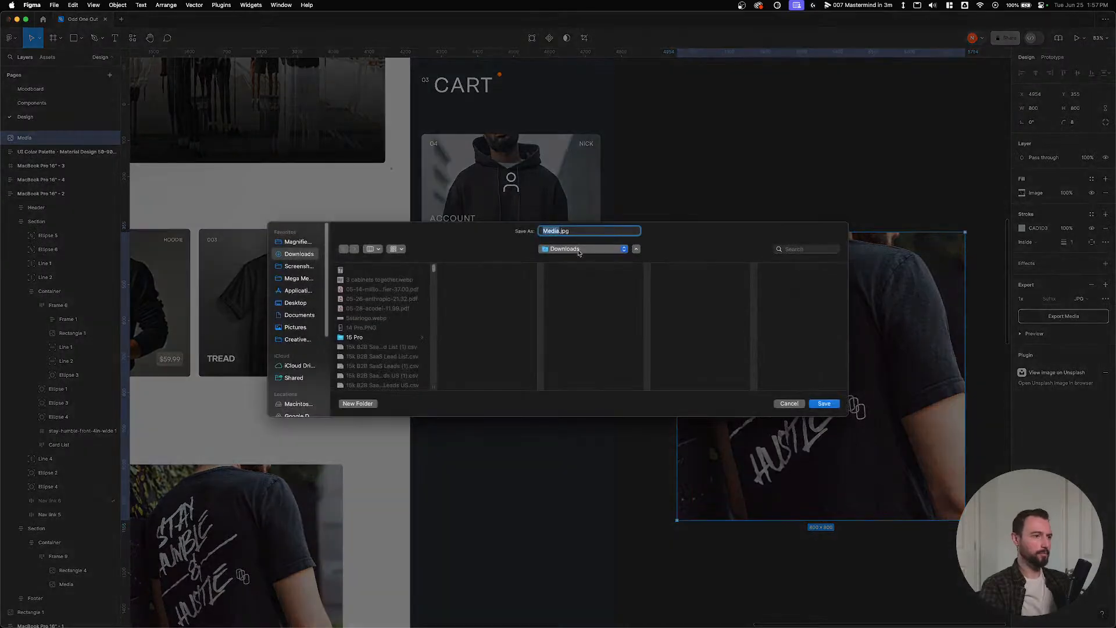
text(test)
text(-tshirt-img)
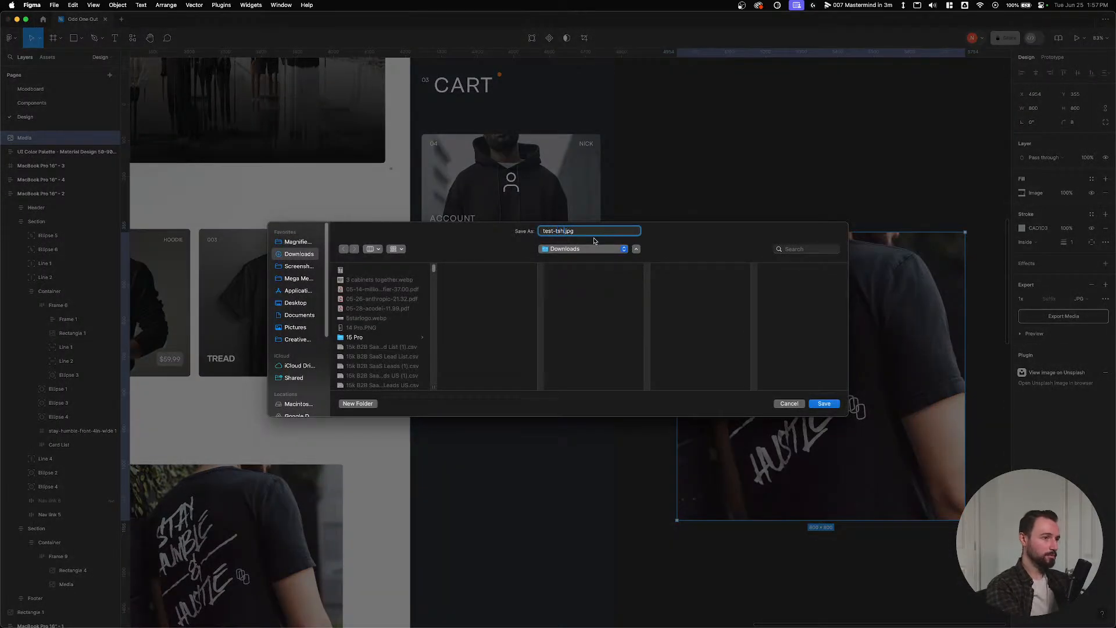
key(Return)
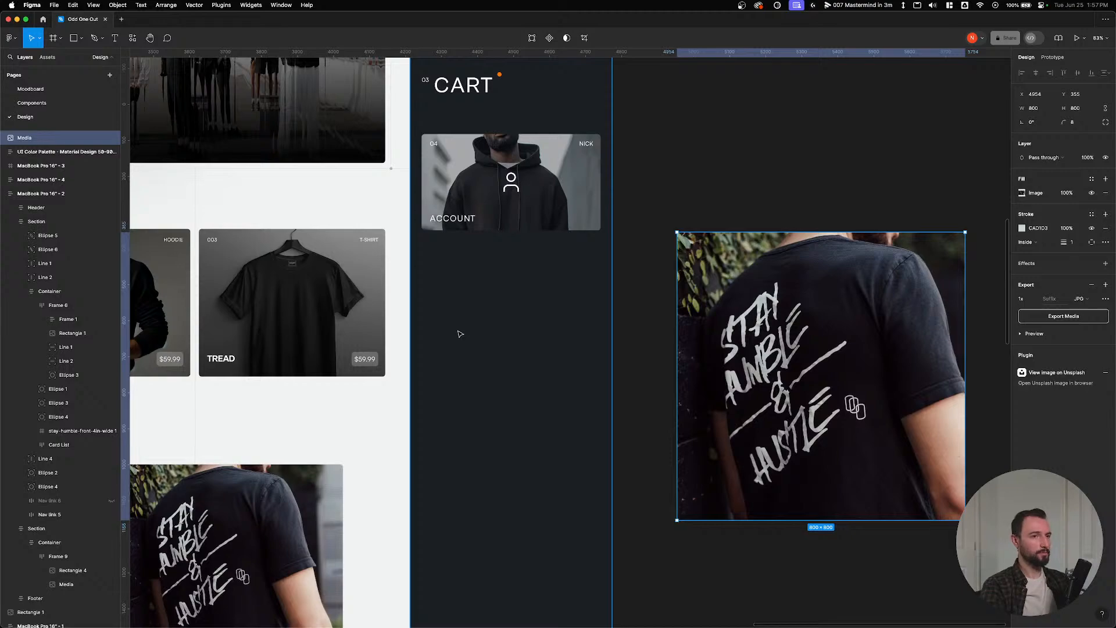
key(ctrl+Up)
Upload test-tshirt-img.jpg from Downloads and set it as the Tshirt 1 product image.
click(403, 319)
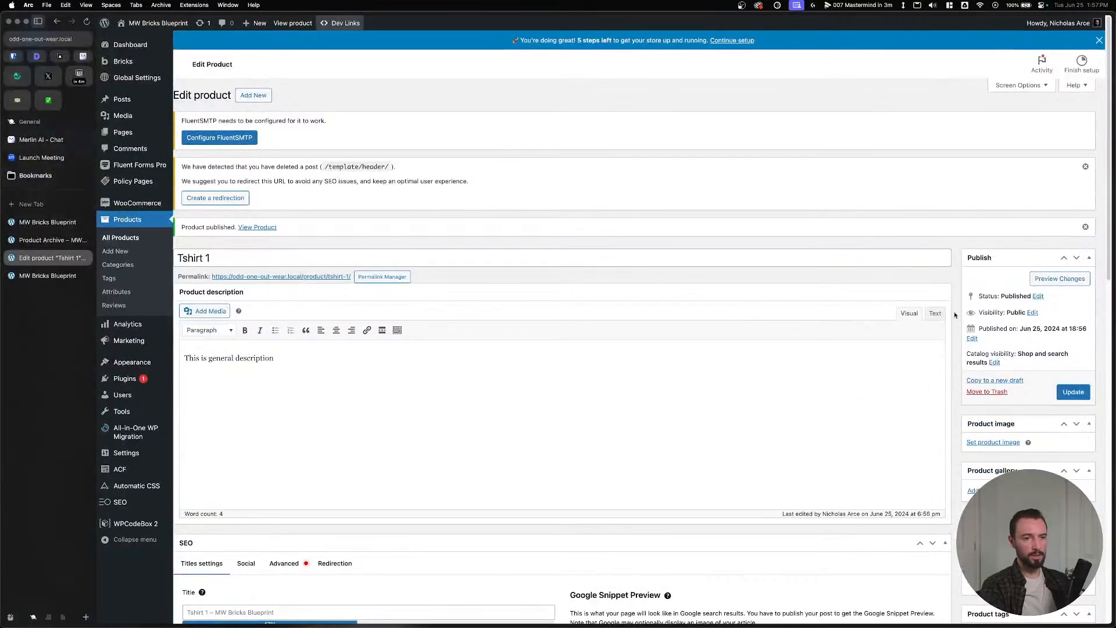
scroll(451, 383, down, 4)
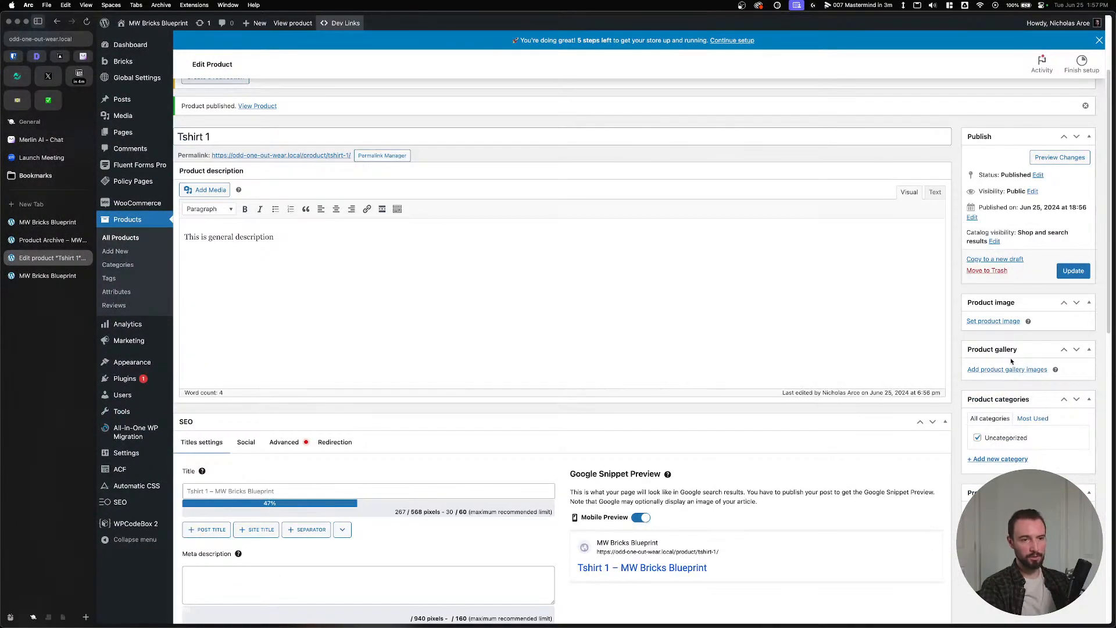
click(995, 321)
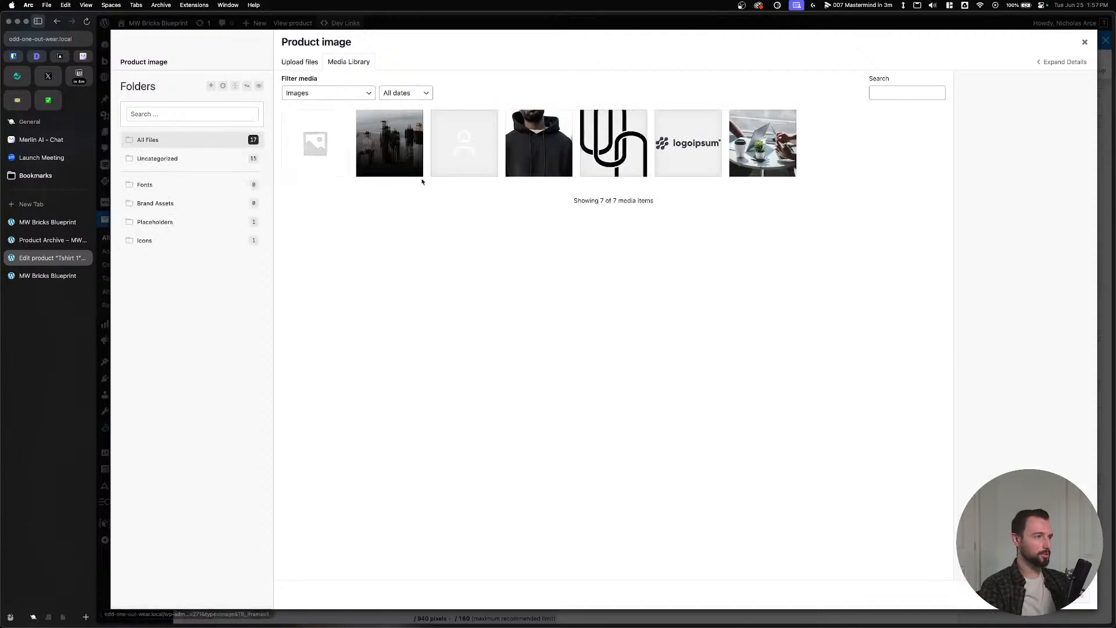
click(433, 619)
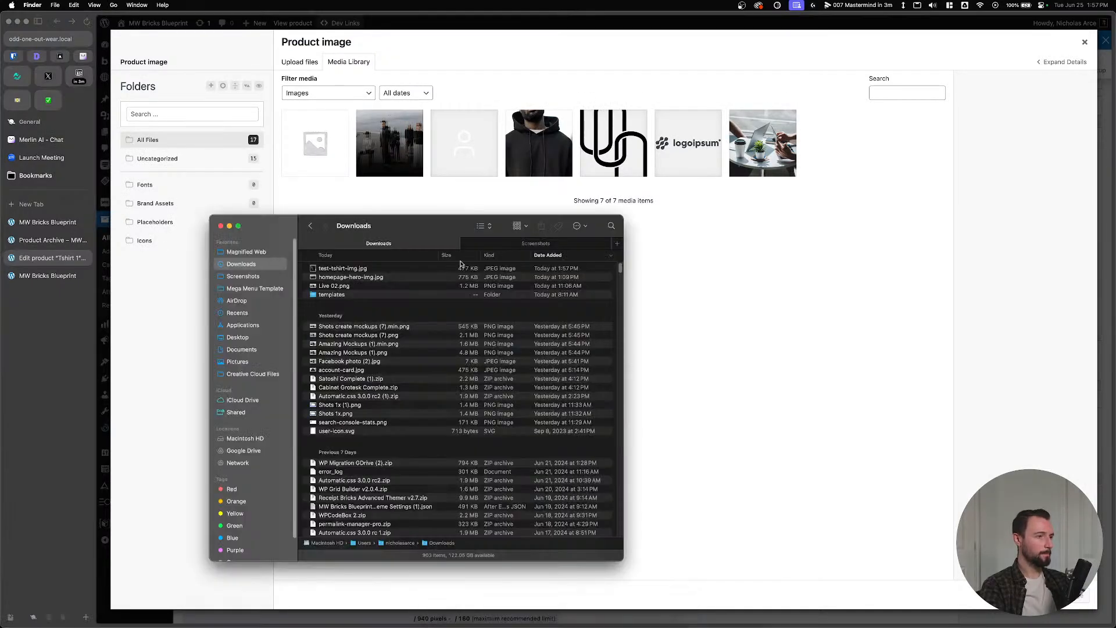
drag(337, 273, 800, 295)
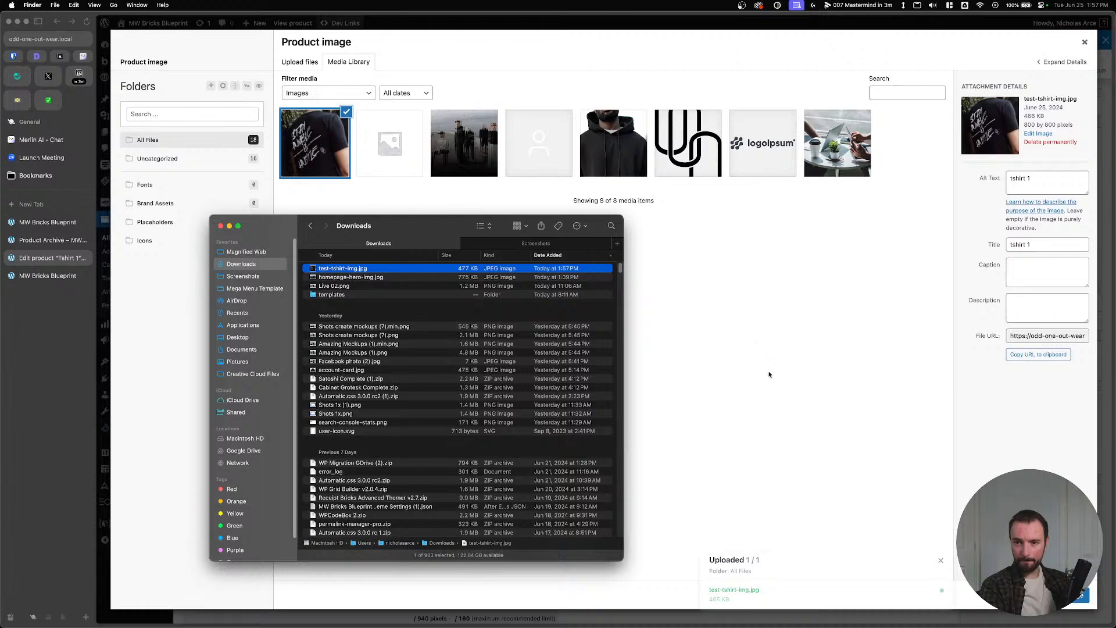
click(783, 399)
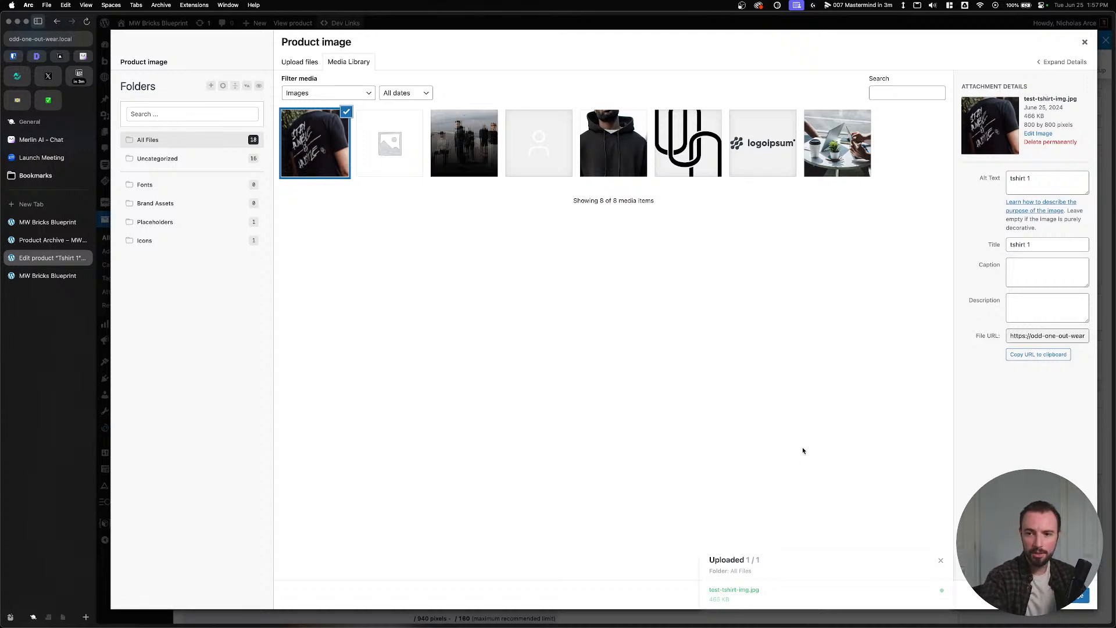
click(940, 560)
click(1055, 596)
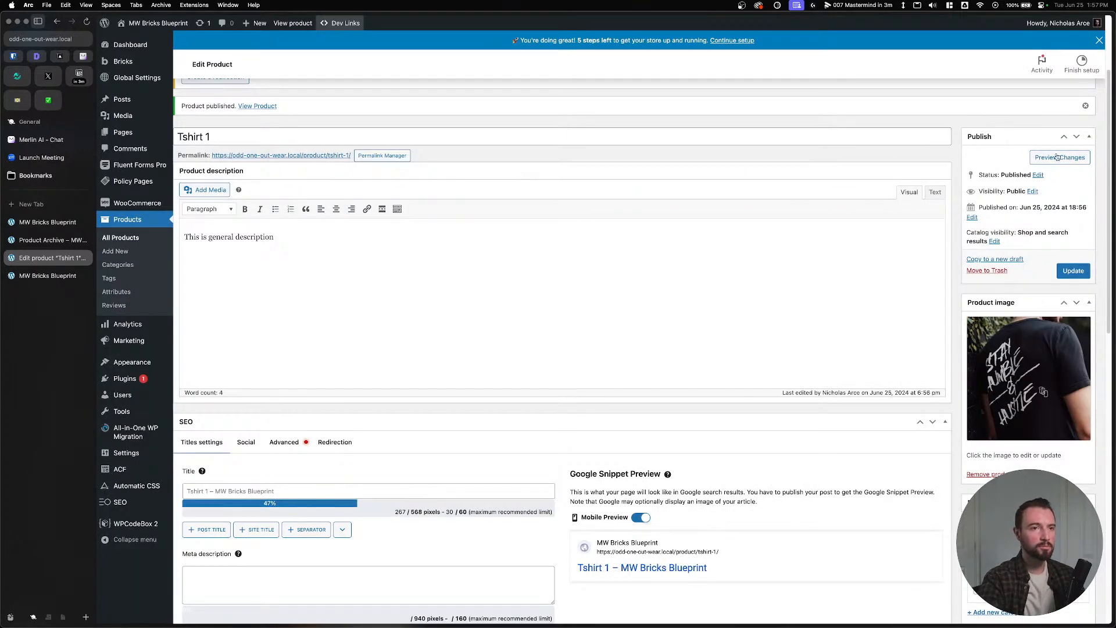
click(1098, 42)
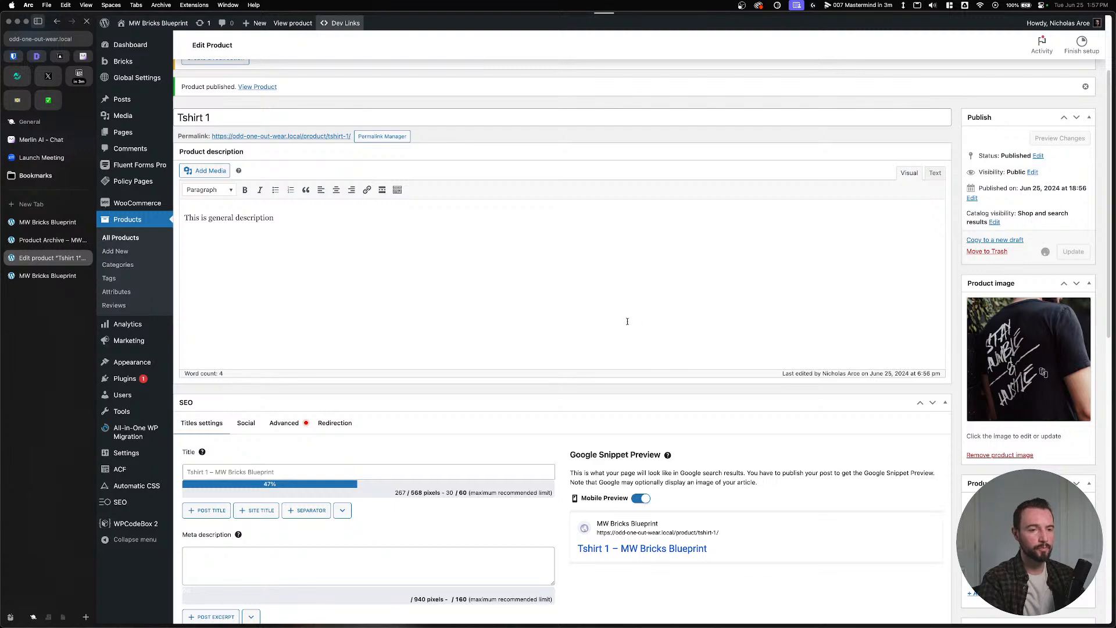
Enter regular price 400 and sale price 25 for Tshirt 1, then update it.
scroll(500, 349, down, 3)
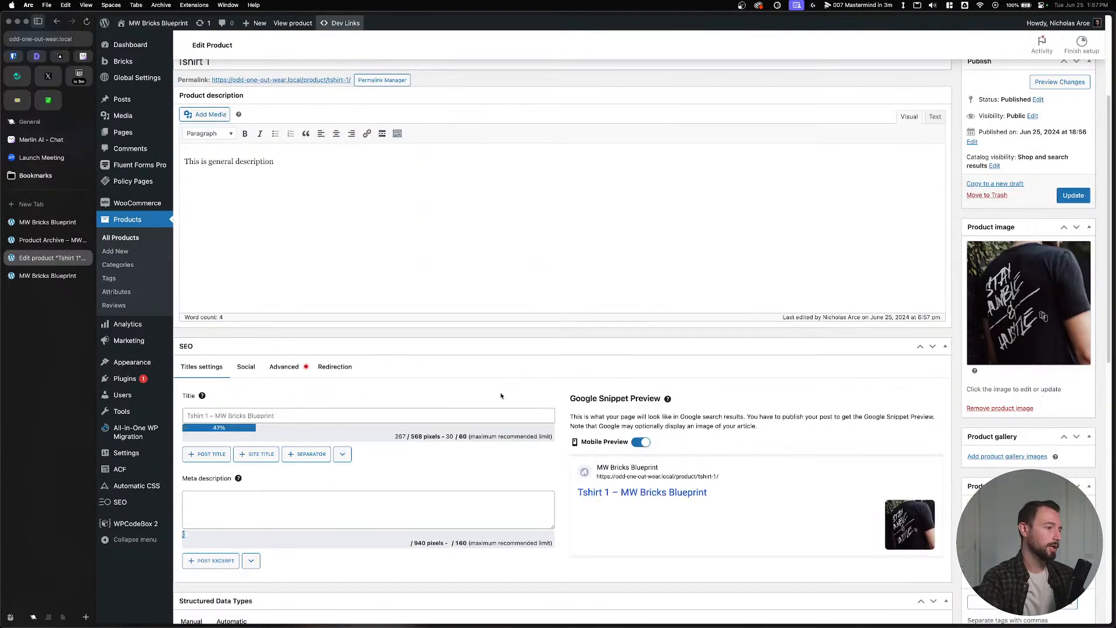
scroll(501, 396, down, 7)
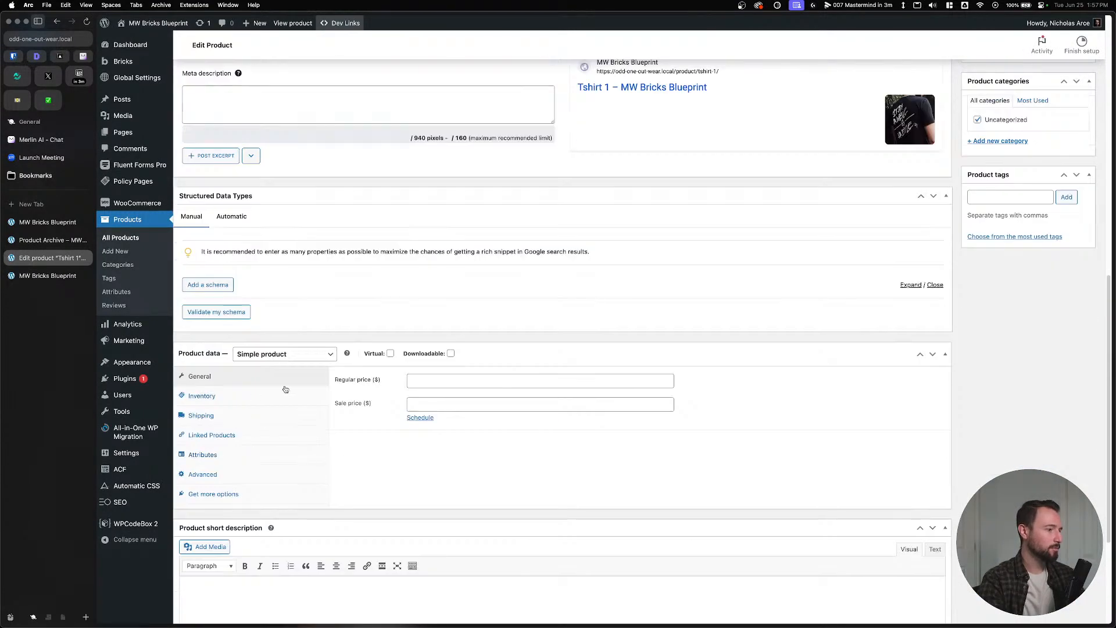
click(445, 381)
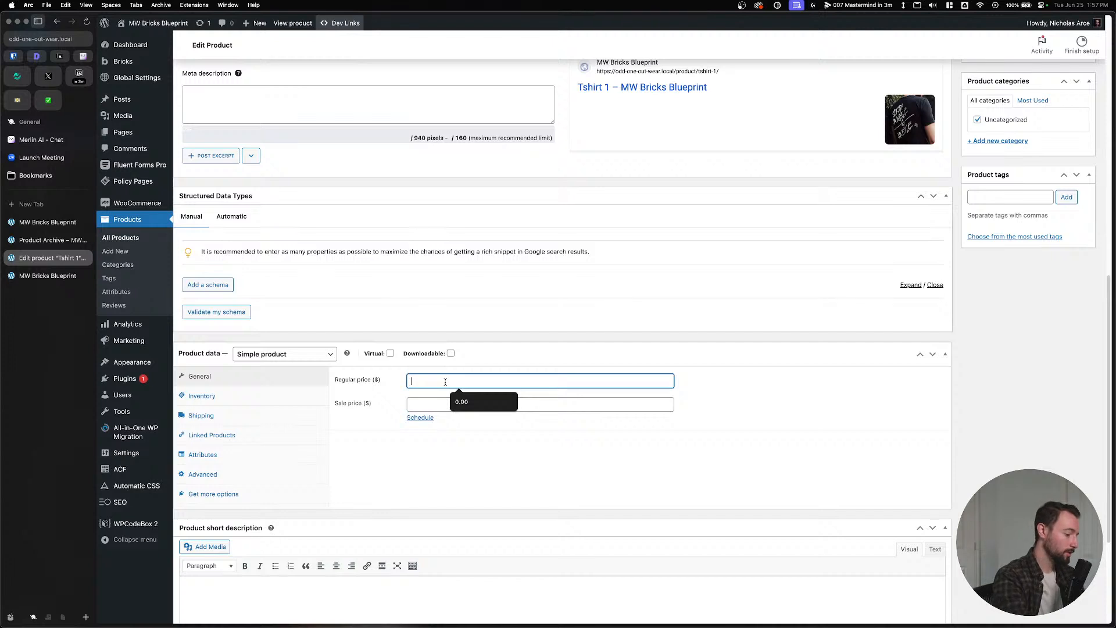
text(100)
key(BackSpace)
key(BackSpace)
key(BackSpace)
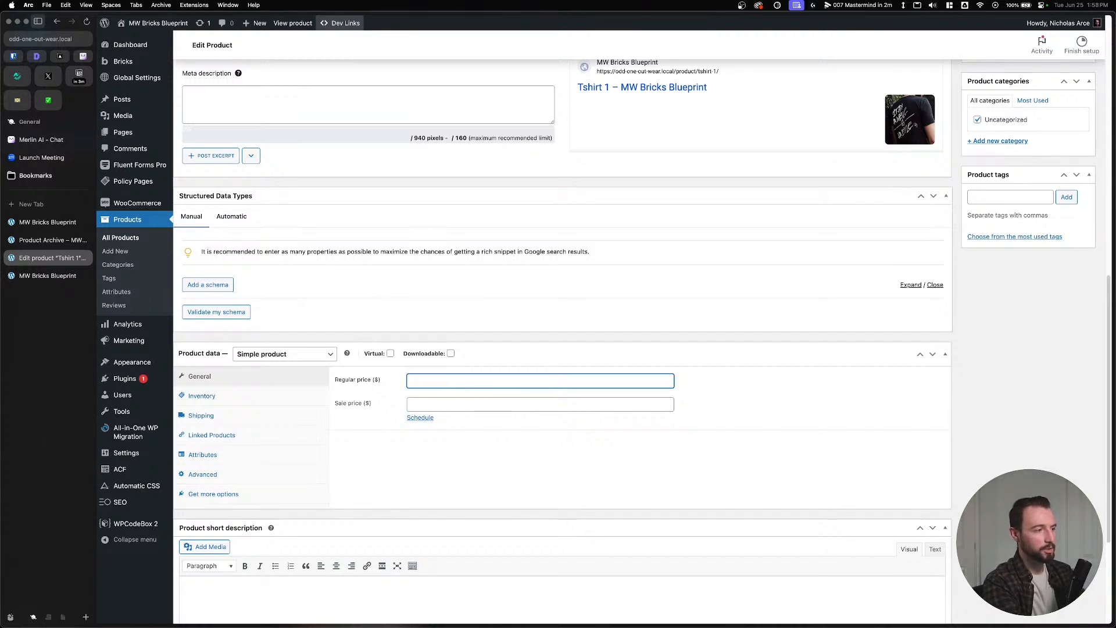
click(448, 399)
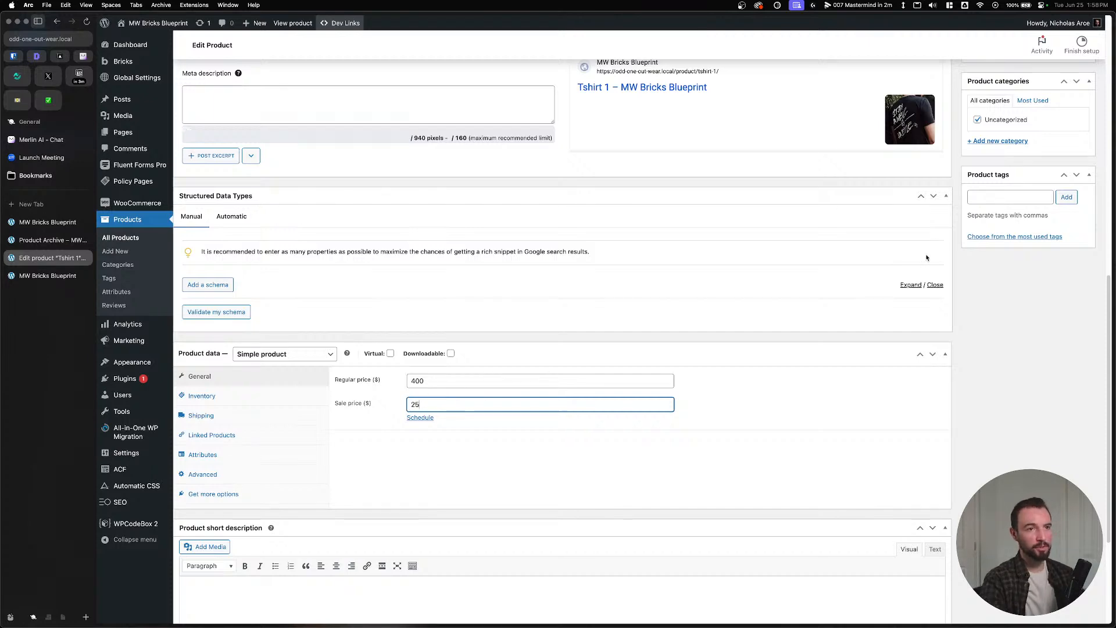
text(25)
scroll(927, 257, up, 10)
click(1072, 150)
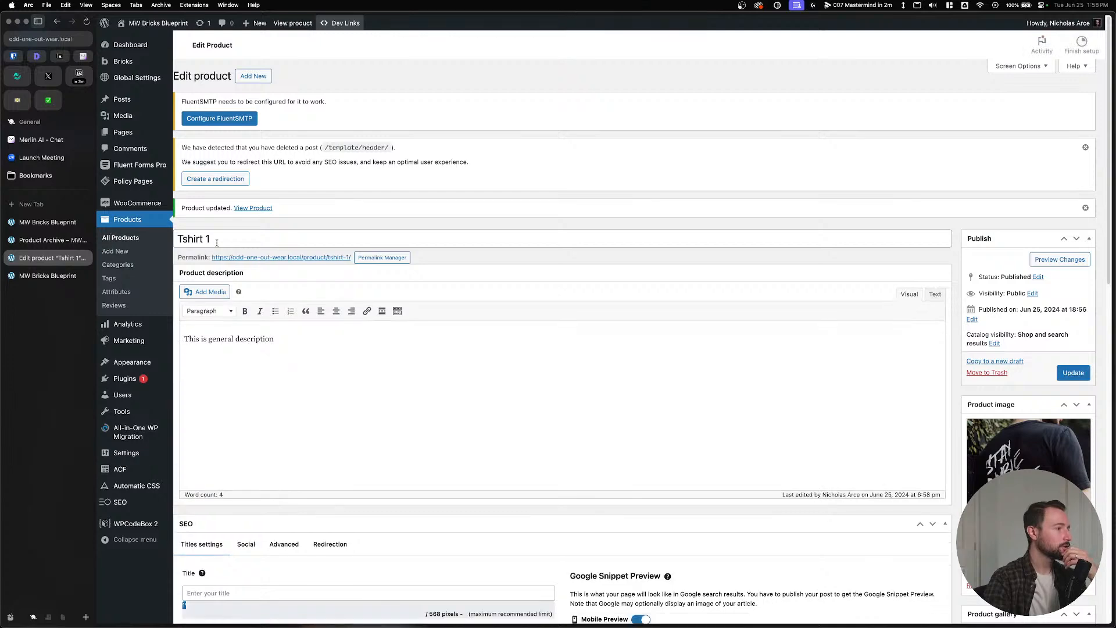
Add a 'T-Shirts' product category.
click(123, 265)
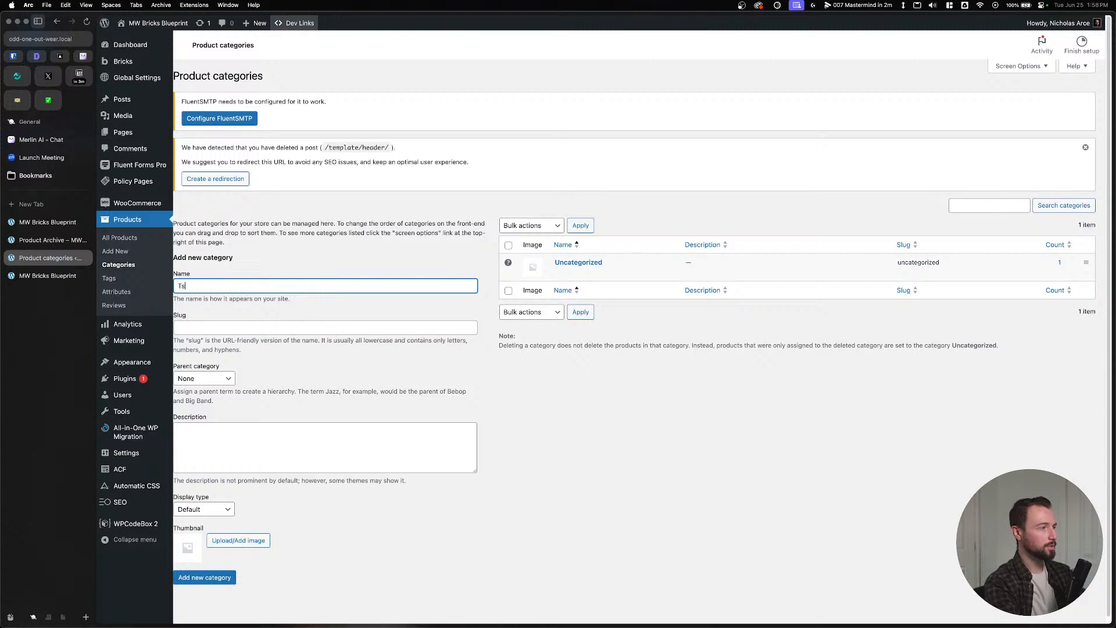
text(T-shit)
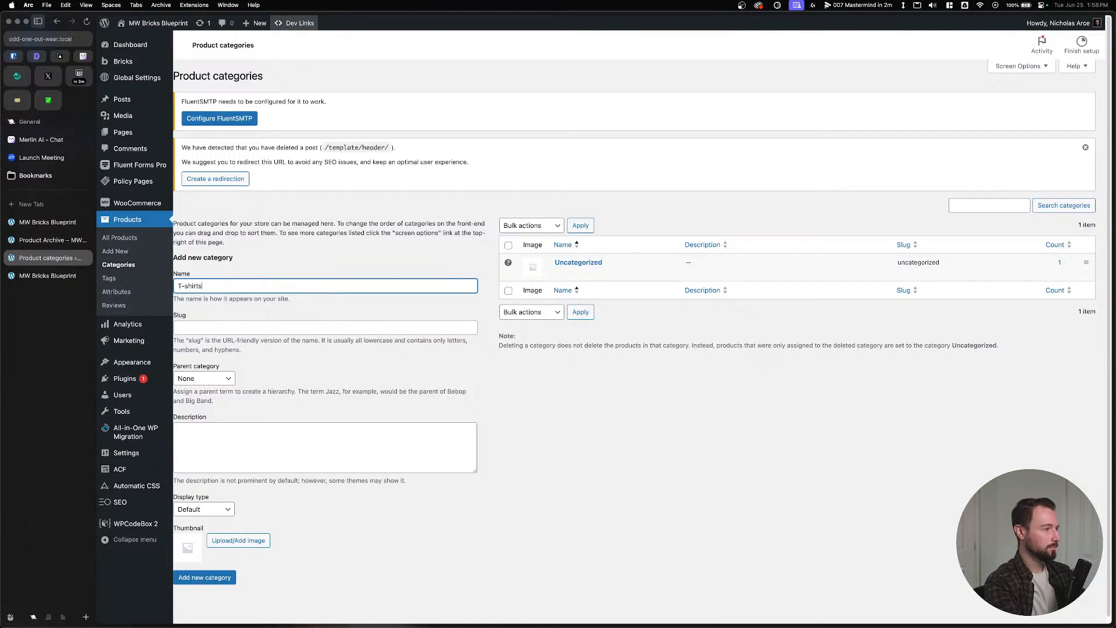
key(BackSpace)
text(S)
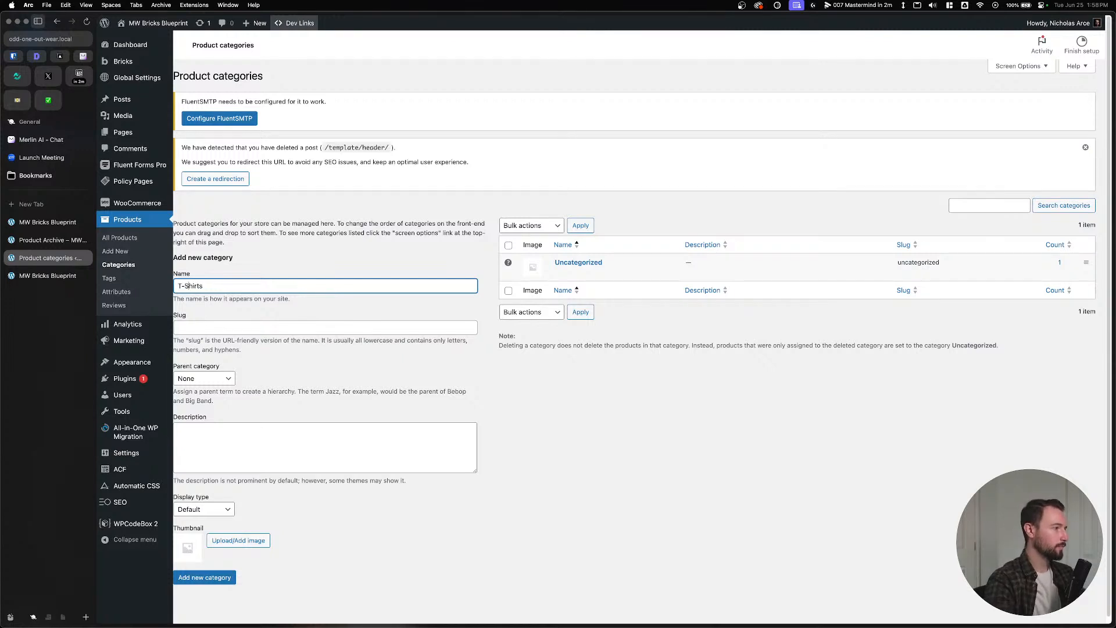
click(204, 577)
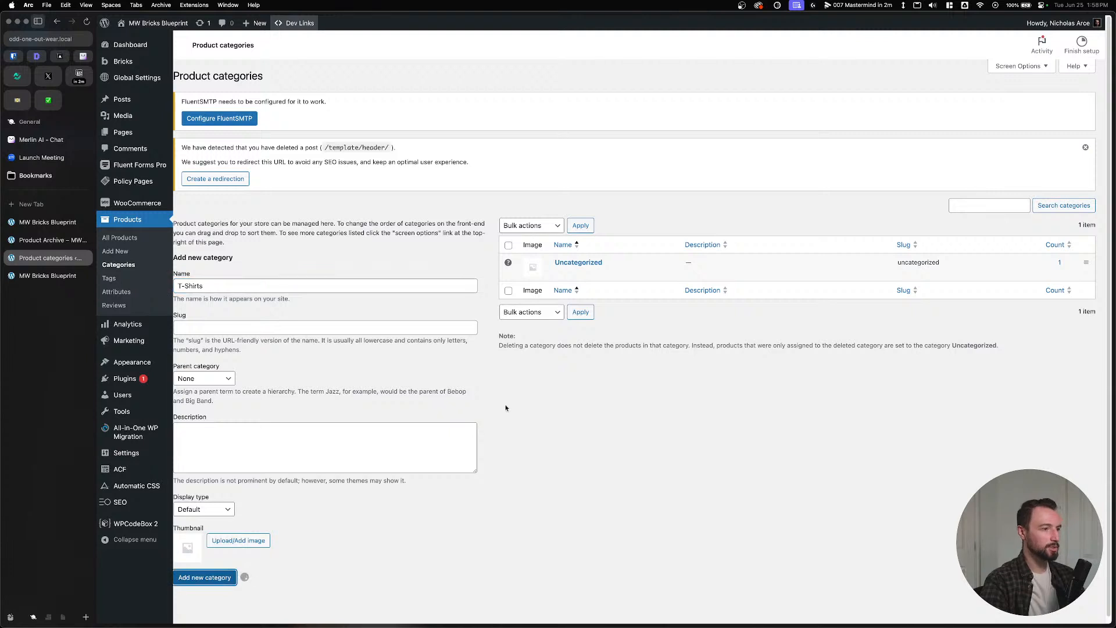
Add a 'Hoodies' category and view its archive page on the site.
click(324, 314)
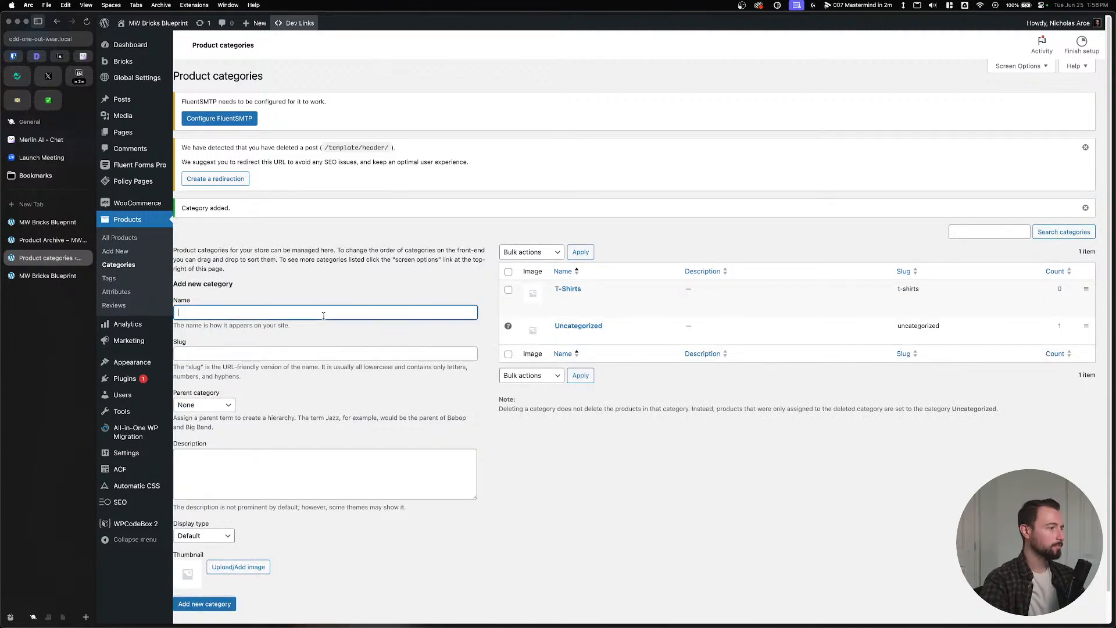
text(Hoodie)
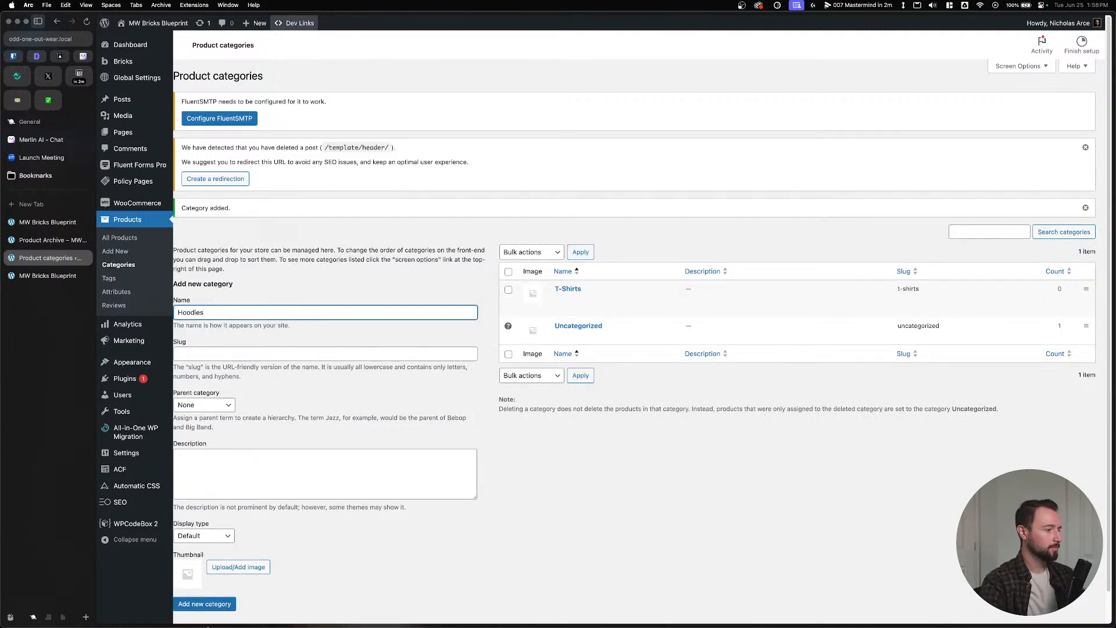
text(s)
key(Return)
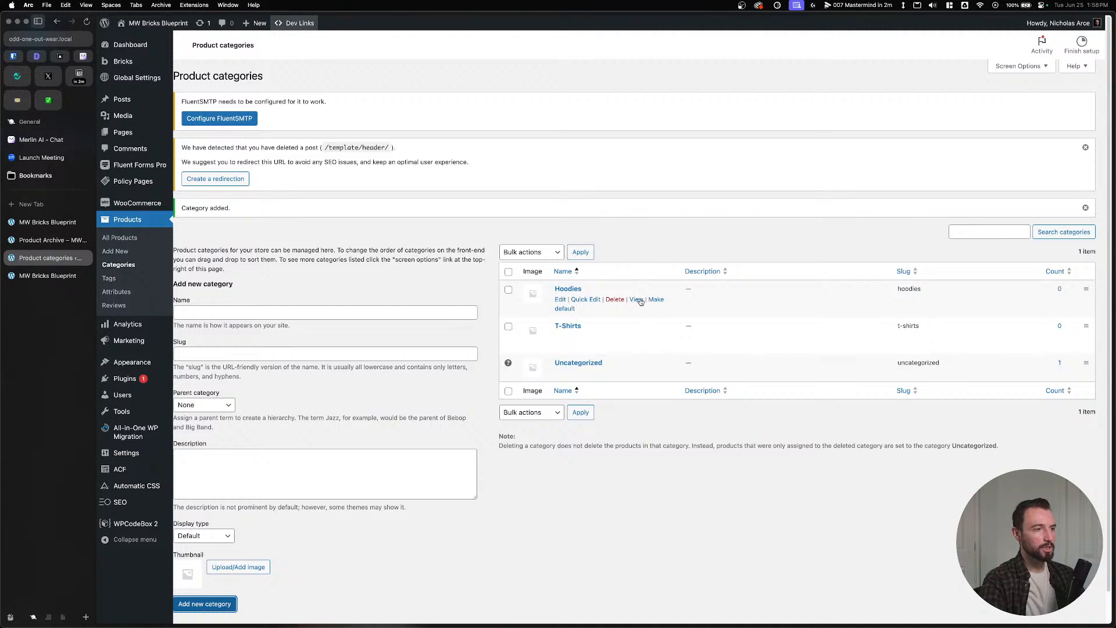
click(637, 299)
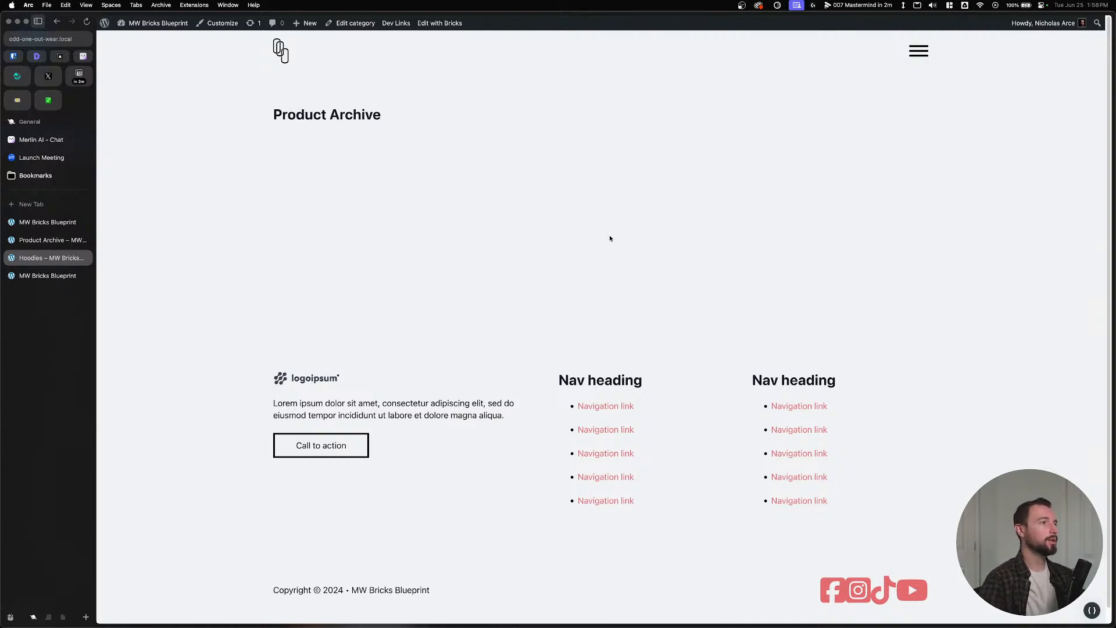
Copy the Lined Grid element from the MW Bricks Blueprint page.
click(431, 23)
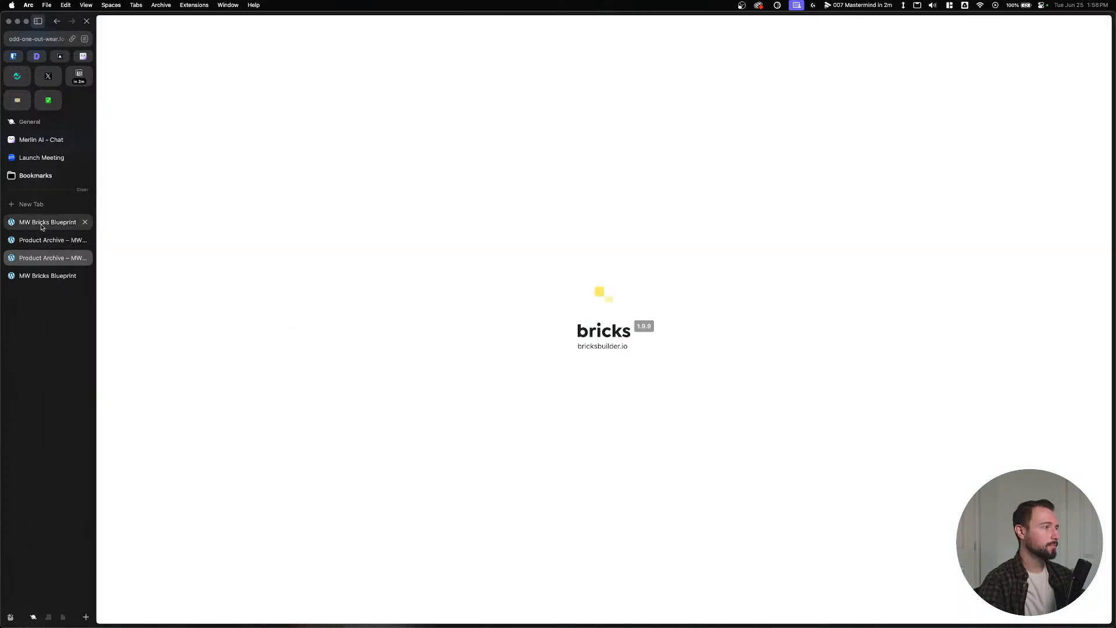
click(48, 242)
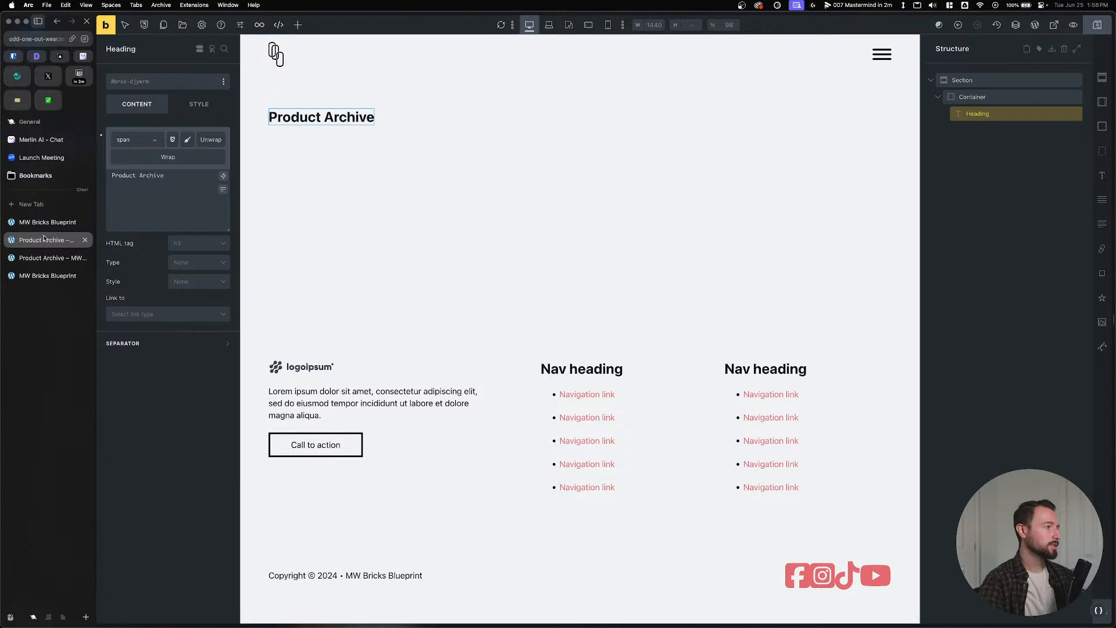
click(85, 240)
click(57, 226)
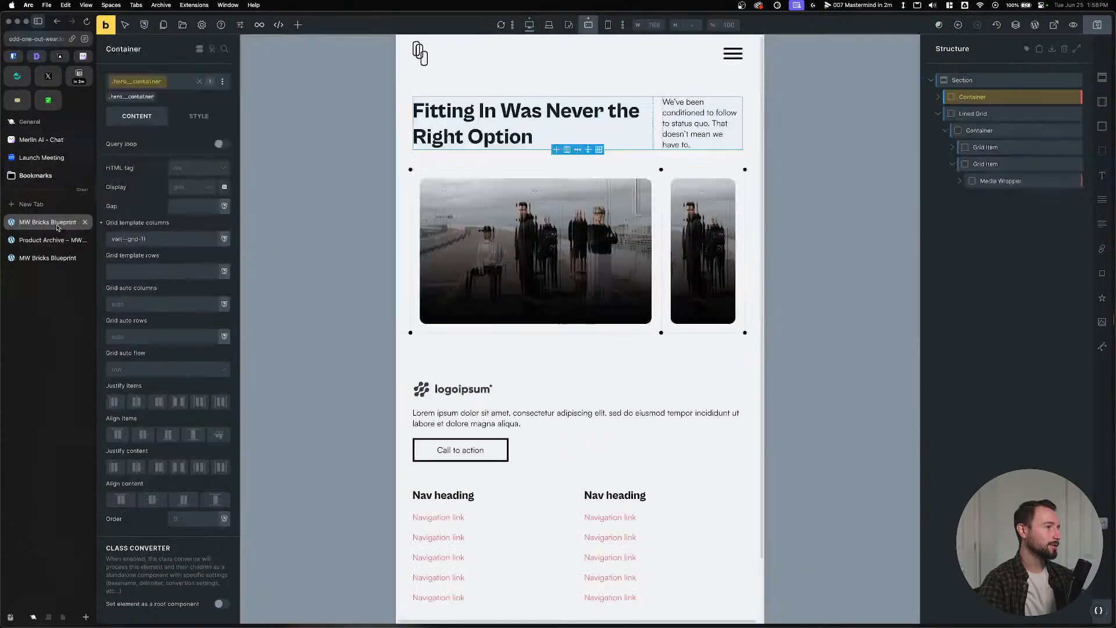
click(976, 113)
right_click(970, 115)
click(1001, 192)
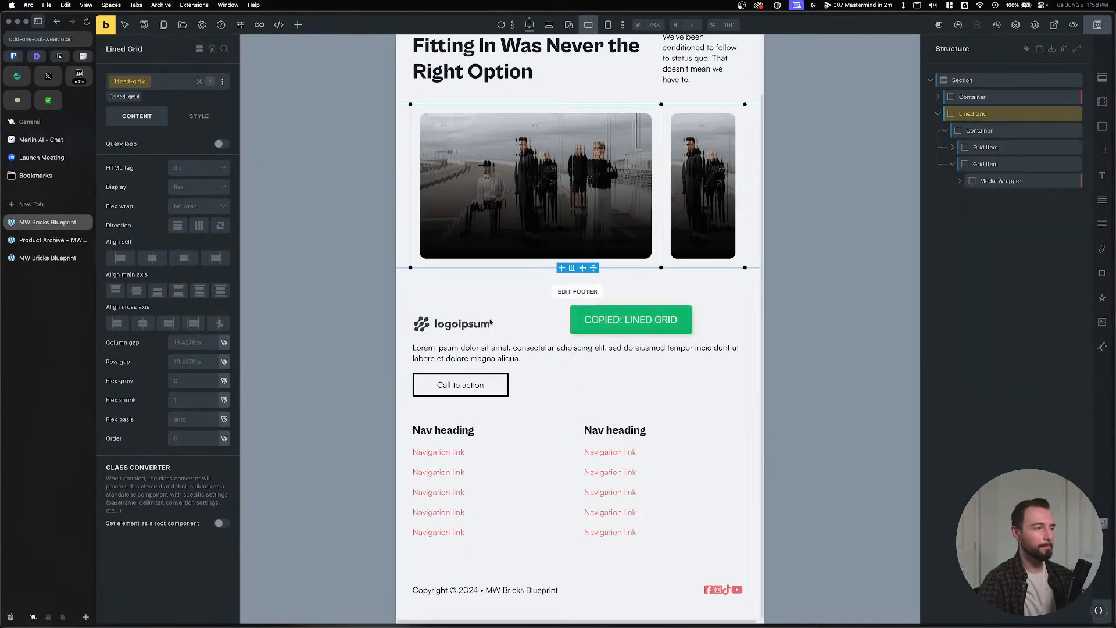
Back in the Product Archive template, clear the heading's text.
click(47, 257)
click(47, 240)
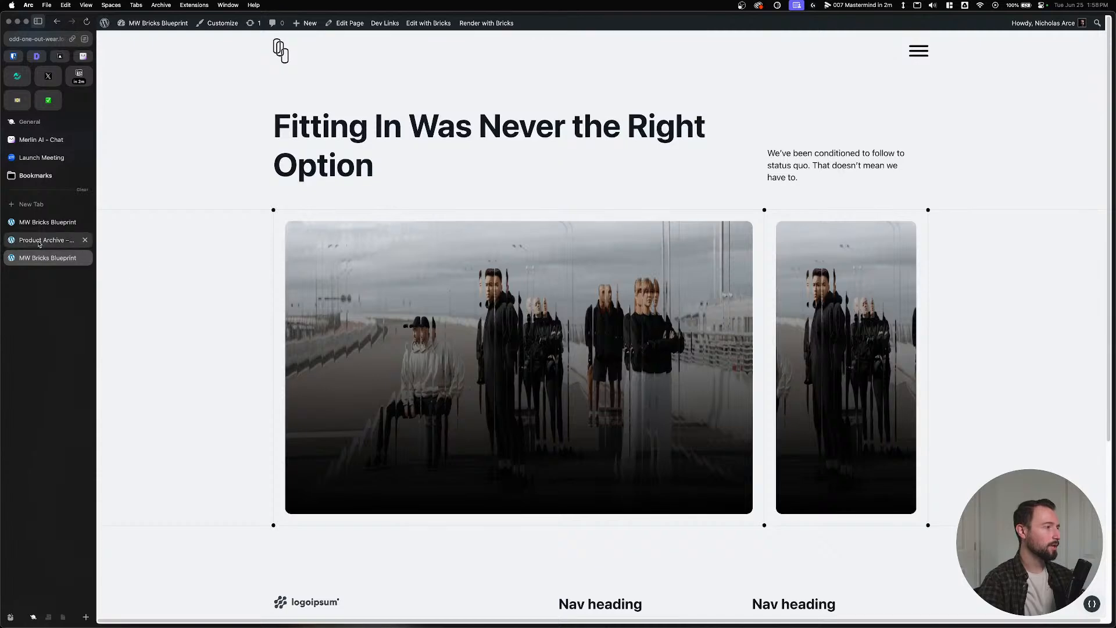
click(941, 85)
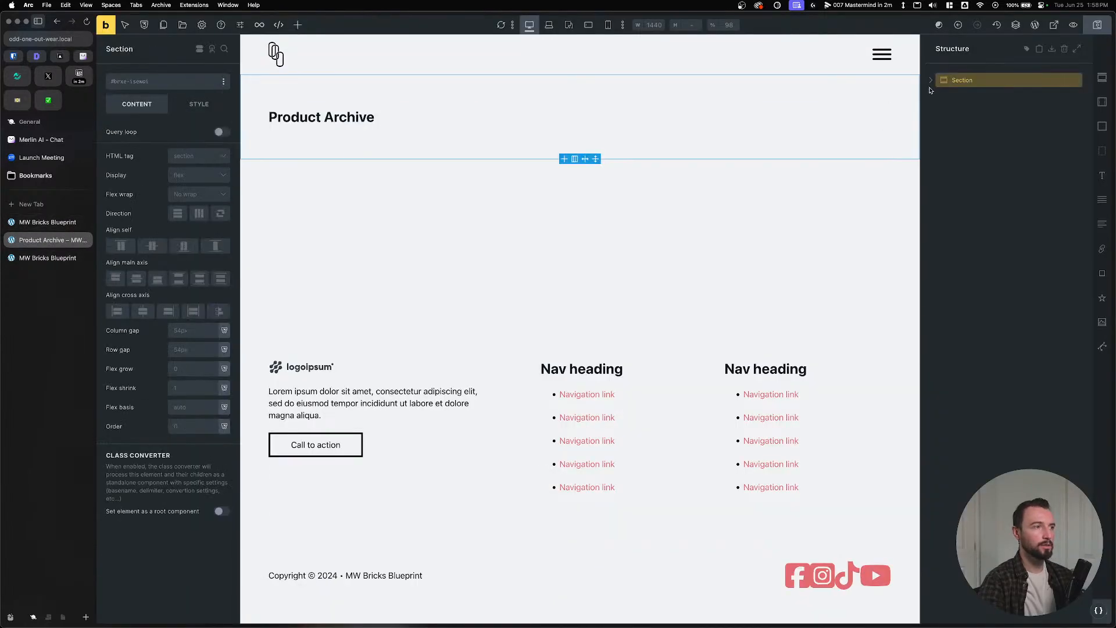
click(929, 83)
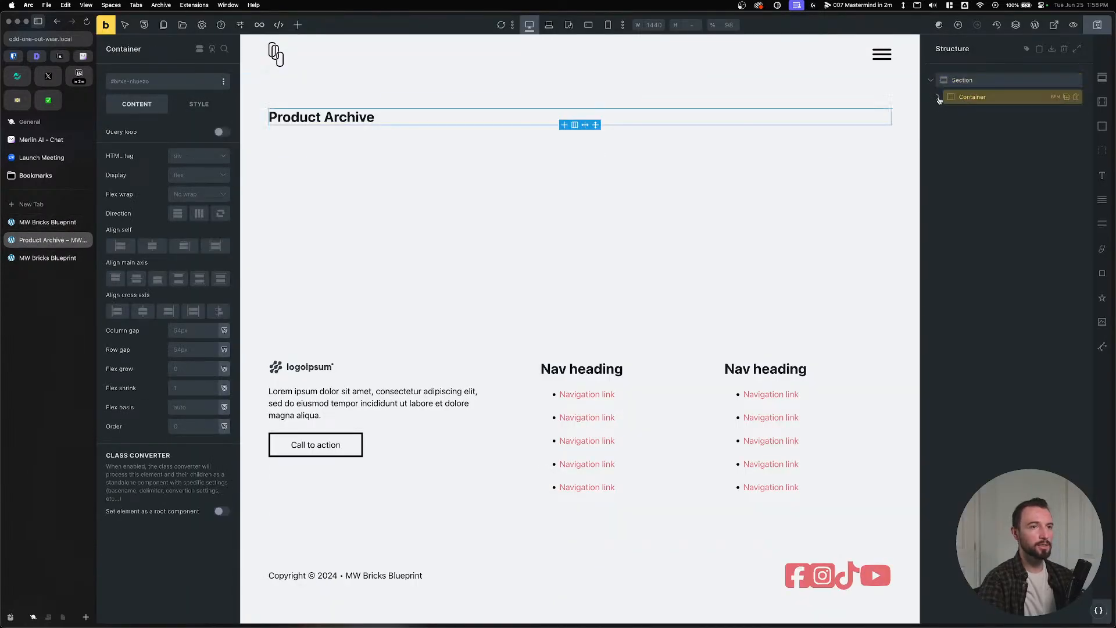
click(322, 117)
click(171, 192)
key(super+a)
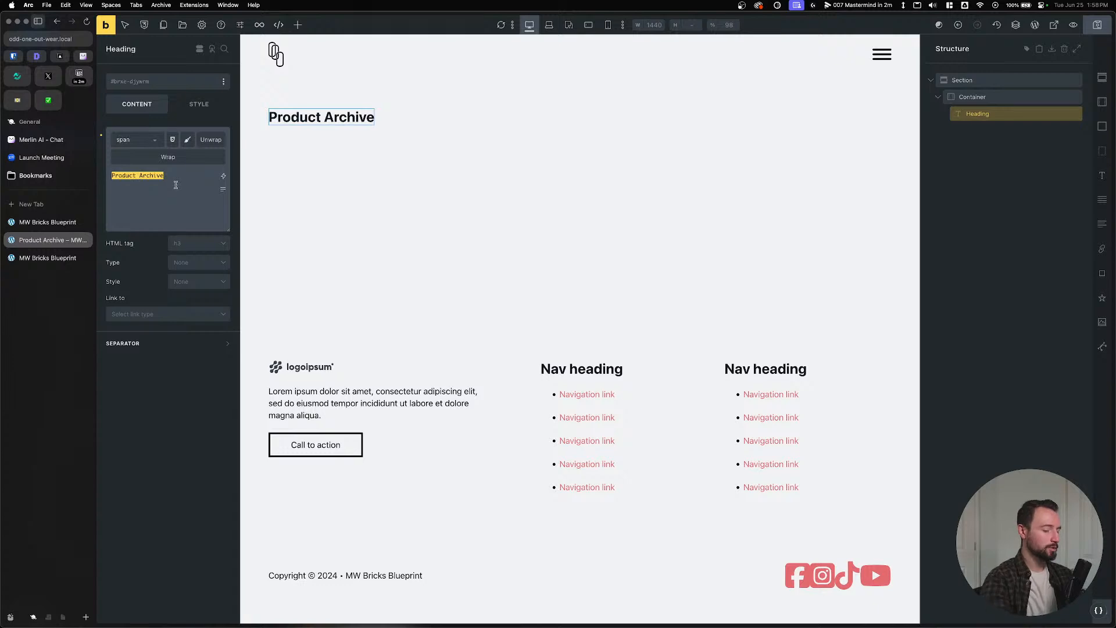
text(Shop)
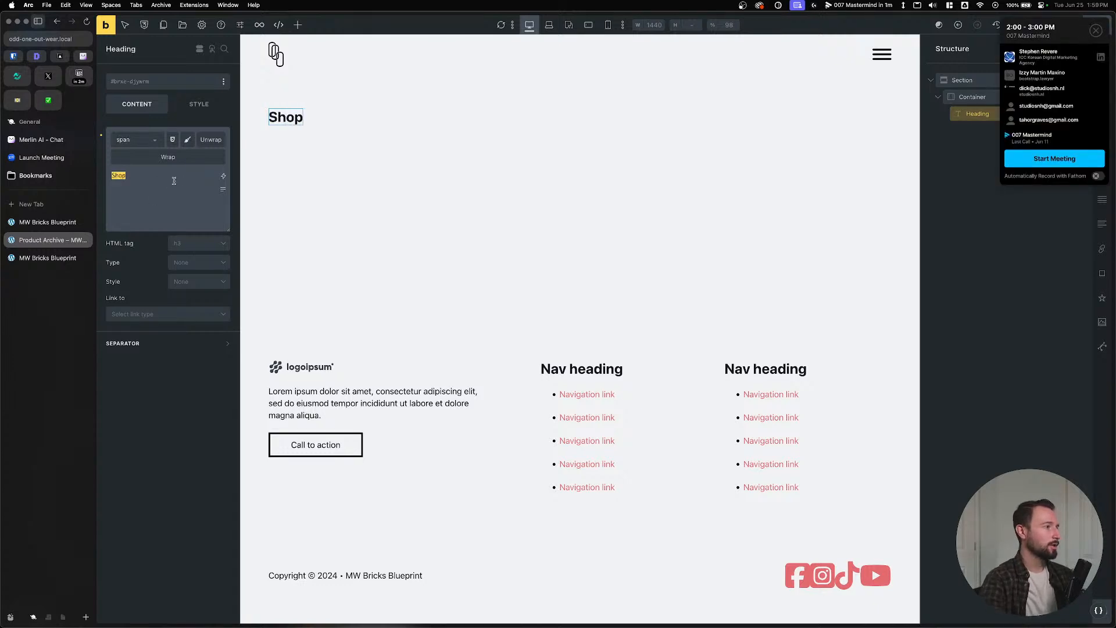
key(super+a)
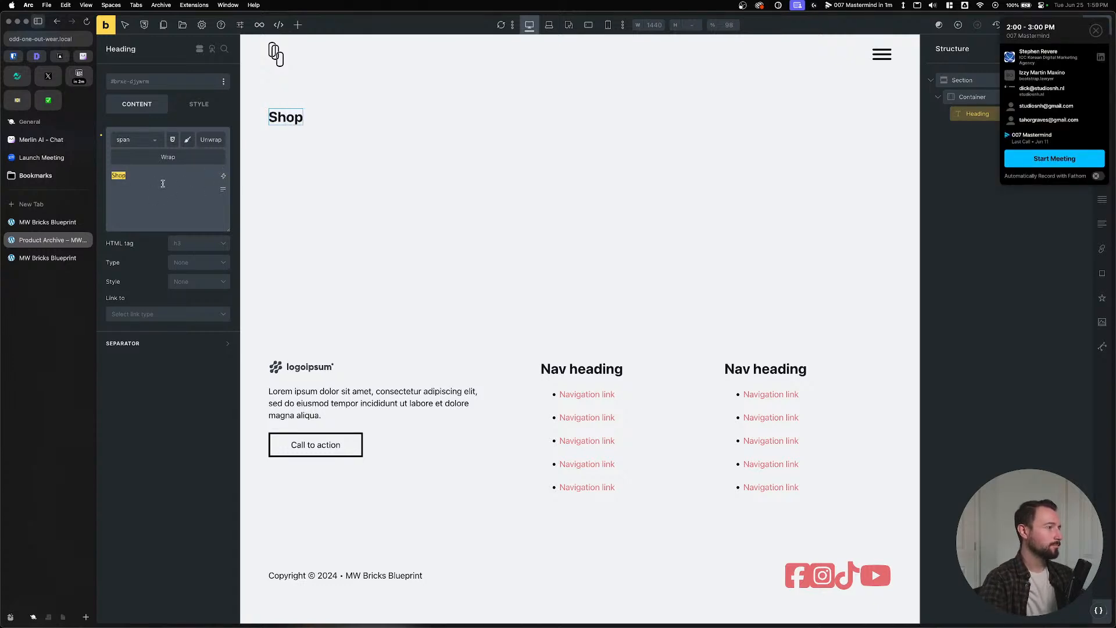
key(BackSpace)
Insert the Archive title dynamic tag into the heading and save the template.
click(218, 175)
text(archivee)
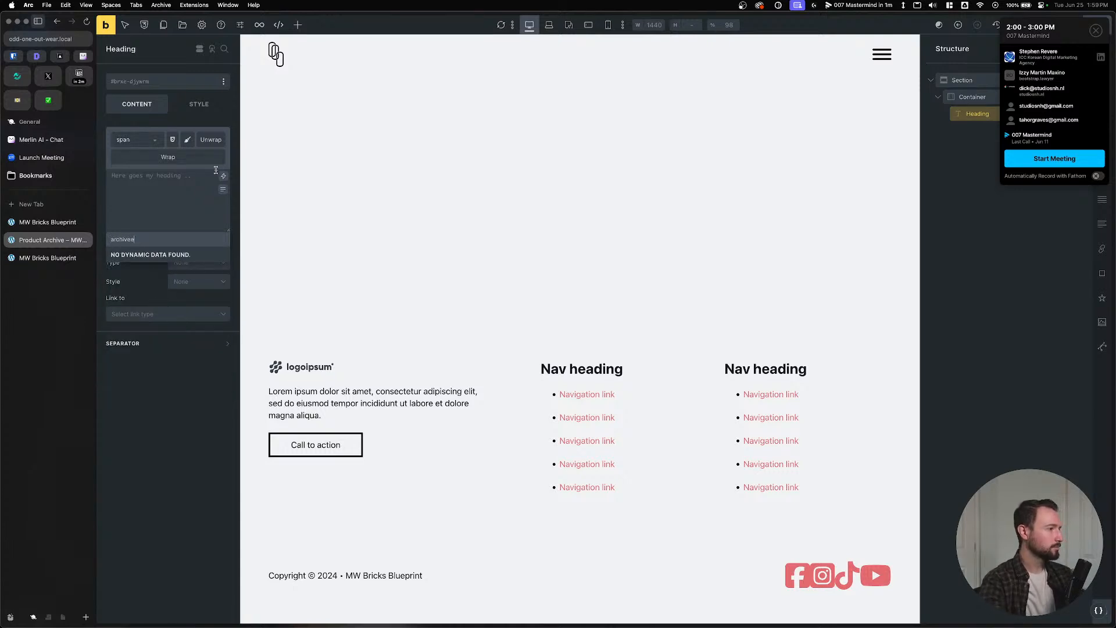
key(BackSpace)
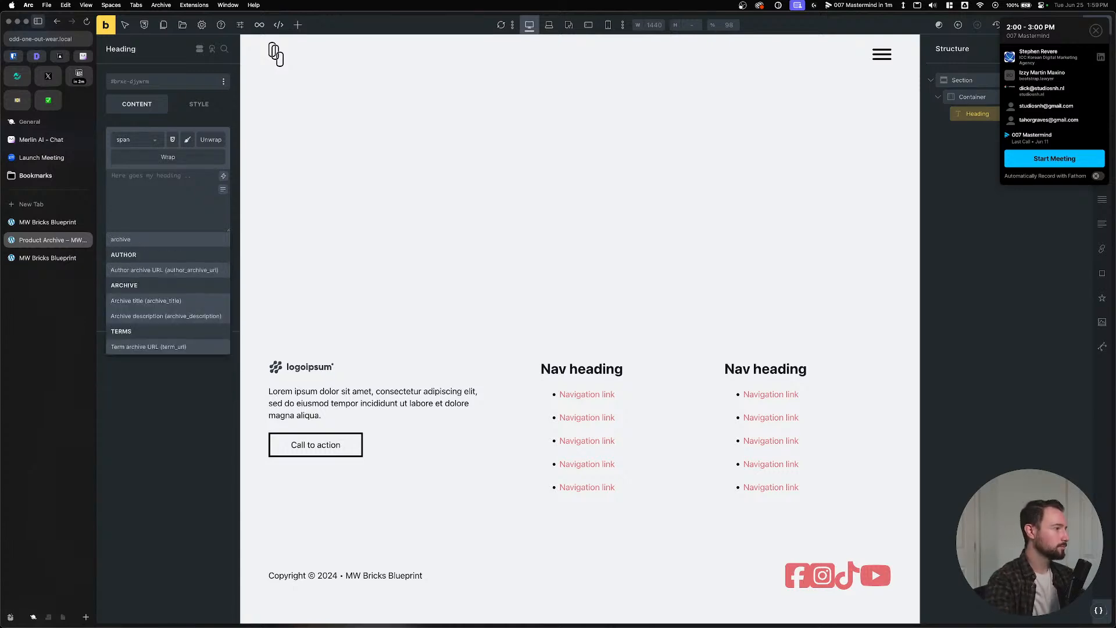
click(175, 300)
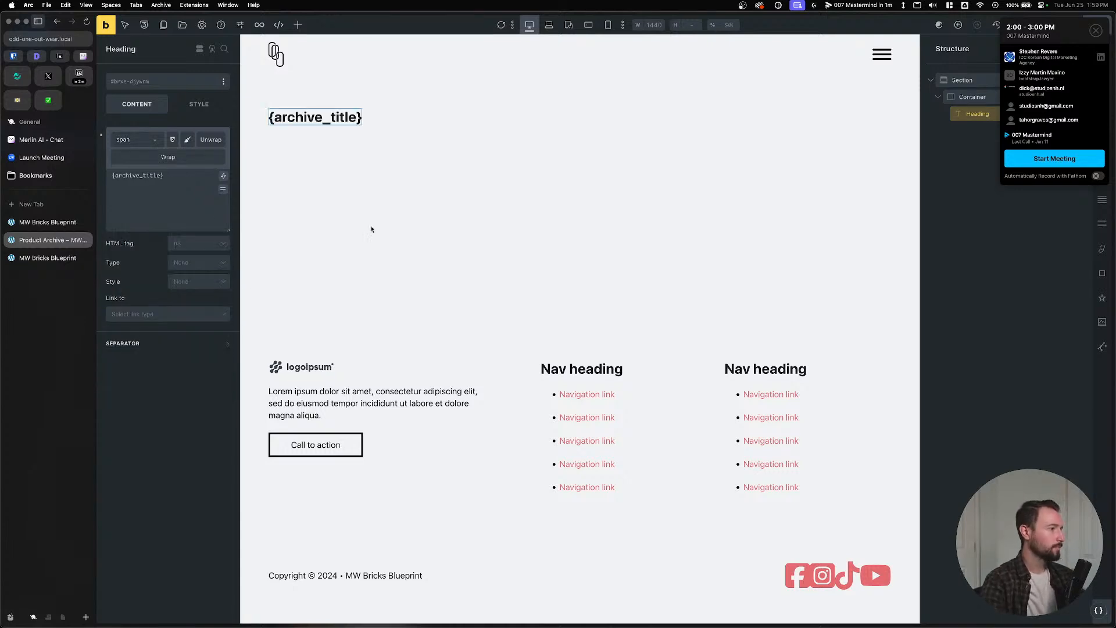
click(1093, 30)
click(1098, 24)
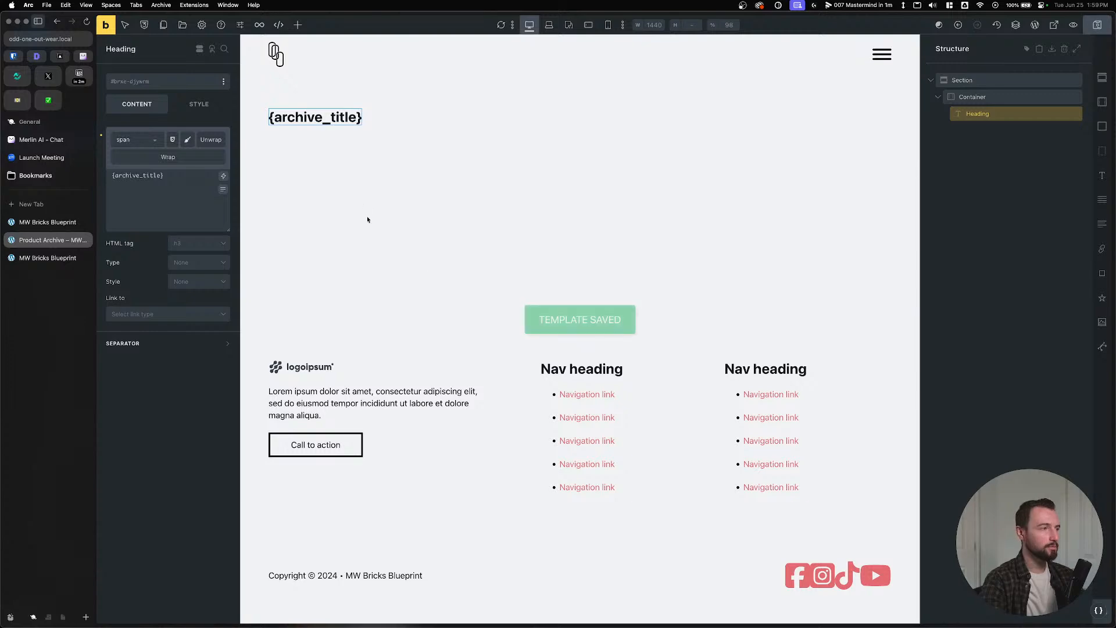
Select the section's heading container and collapse it in the structure panel.
click(369, 137)
click(954, 97)
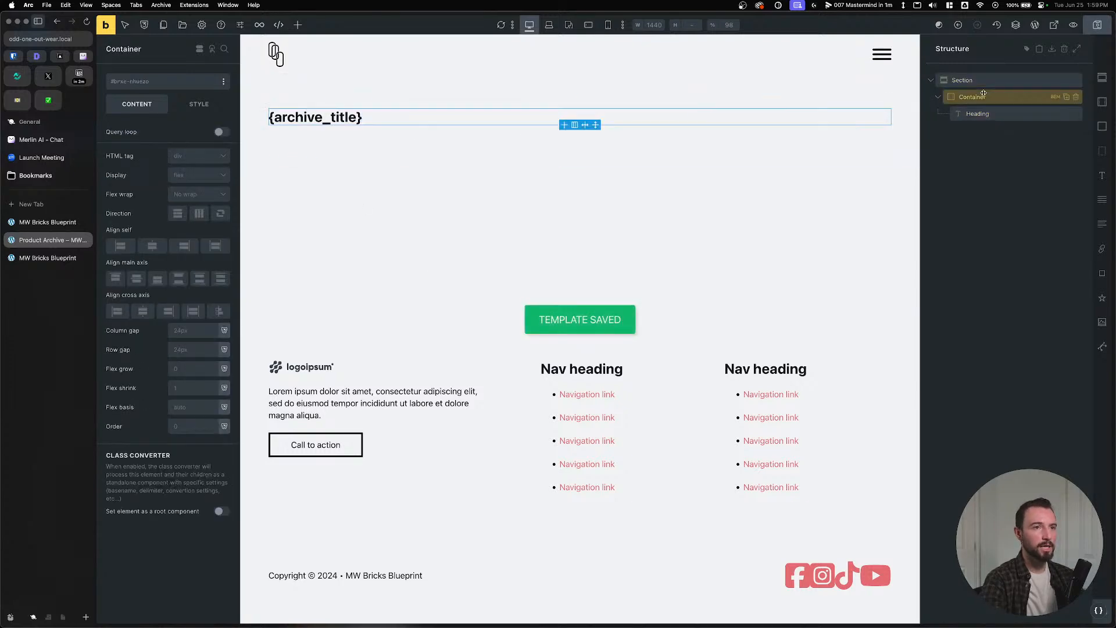
click(938, 97)
Paste the Lined Grid and set its container's grid template columns to var(--grid-3).
key(super+v)
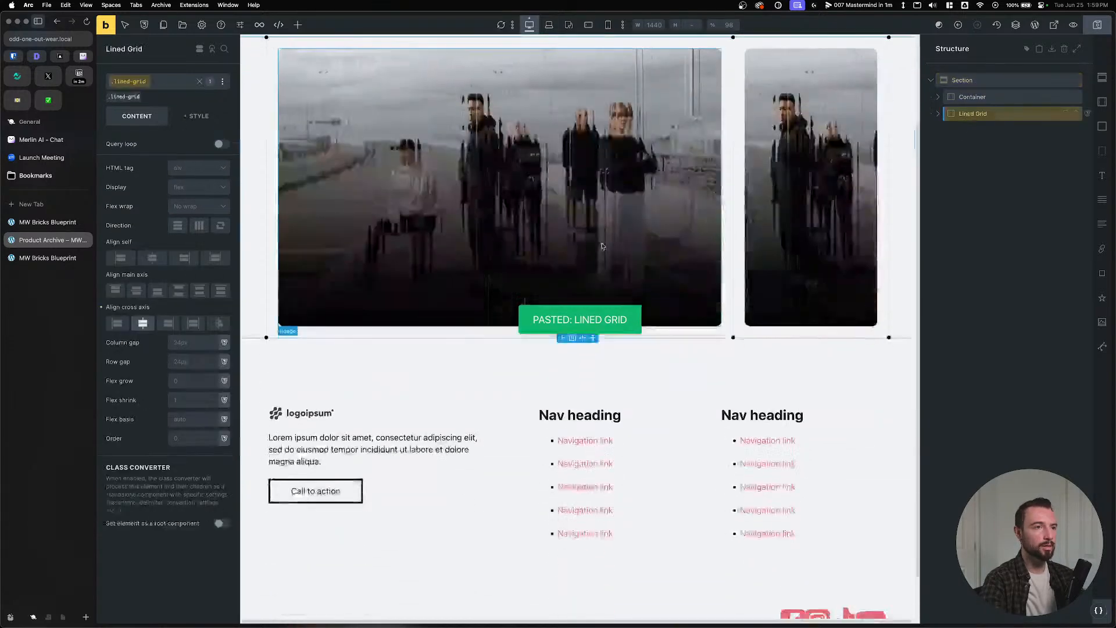
click(944, 114)
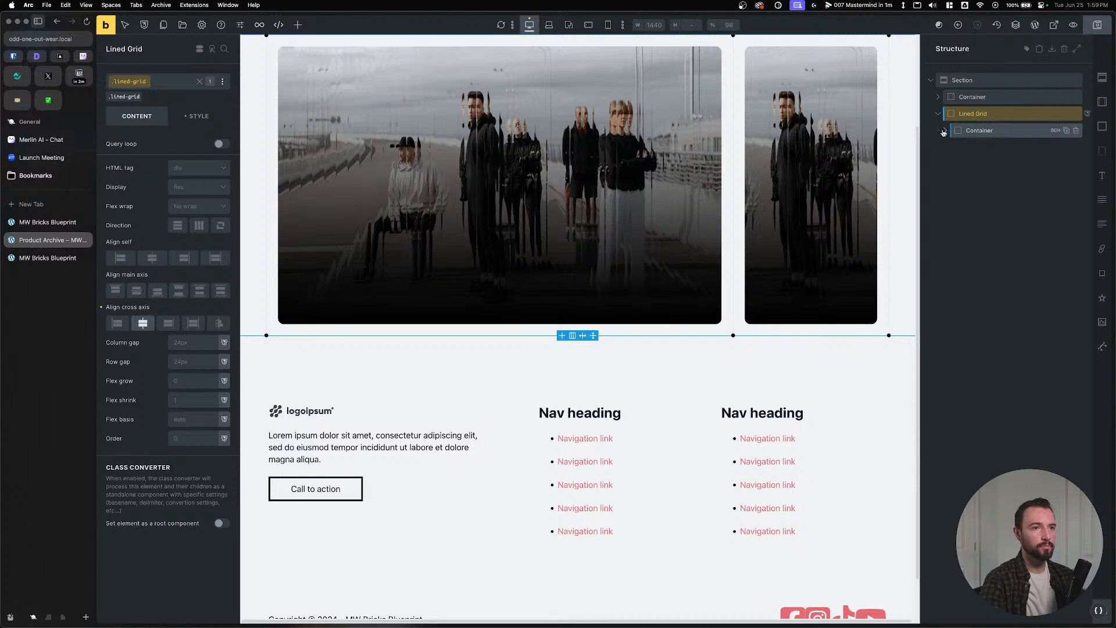
click(945, 130)
click(950, 149)
click(1001, 164)
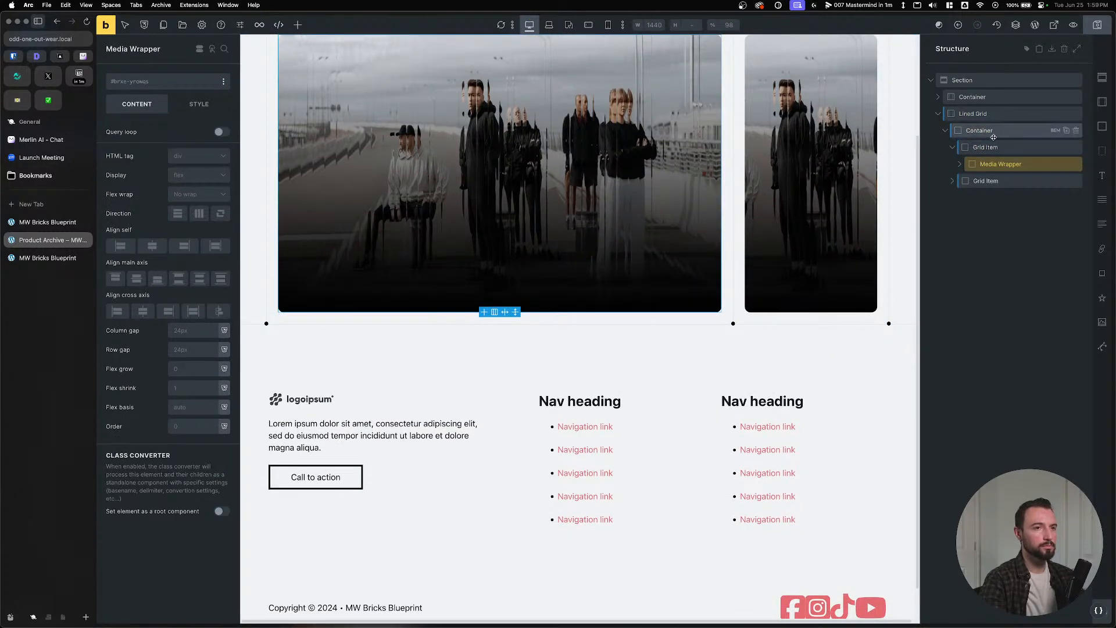
click(991, 133)
click(158, 103)
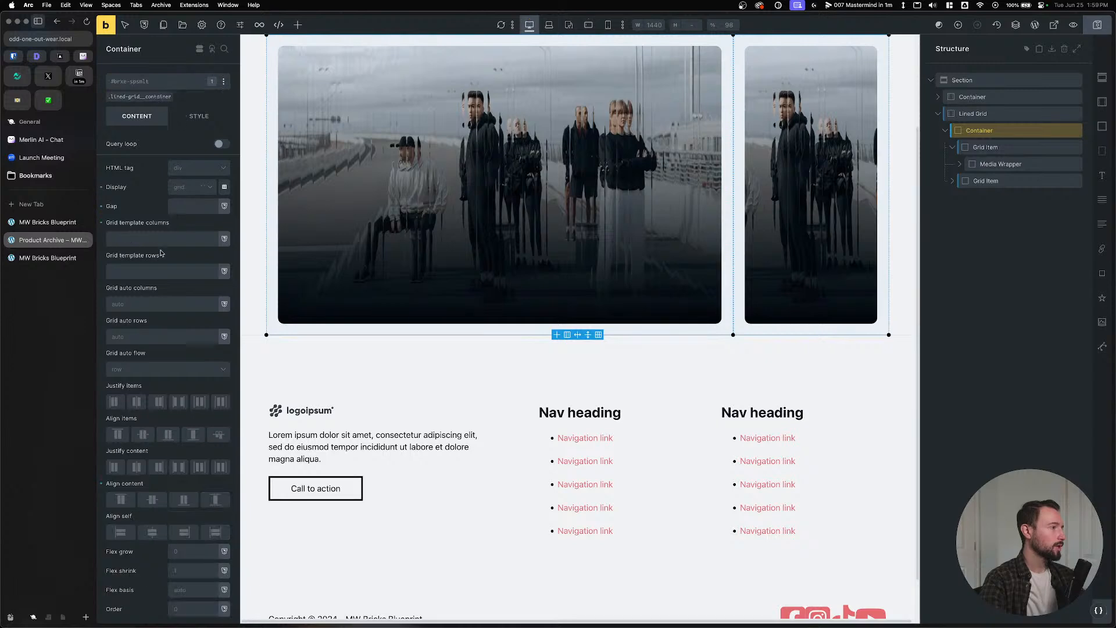
click(168, 239)
text(--grid-)
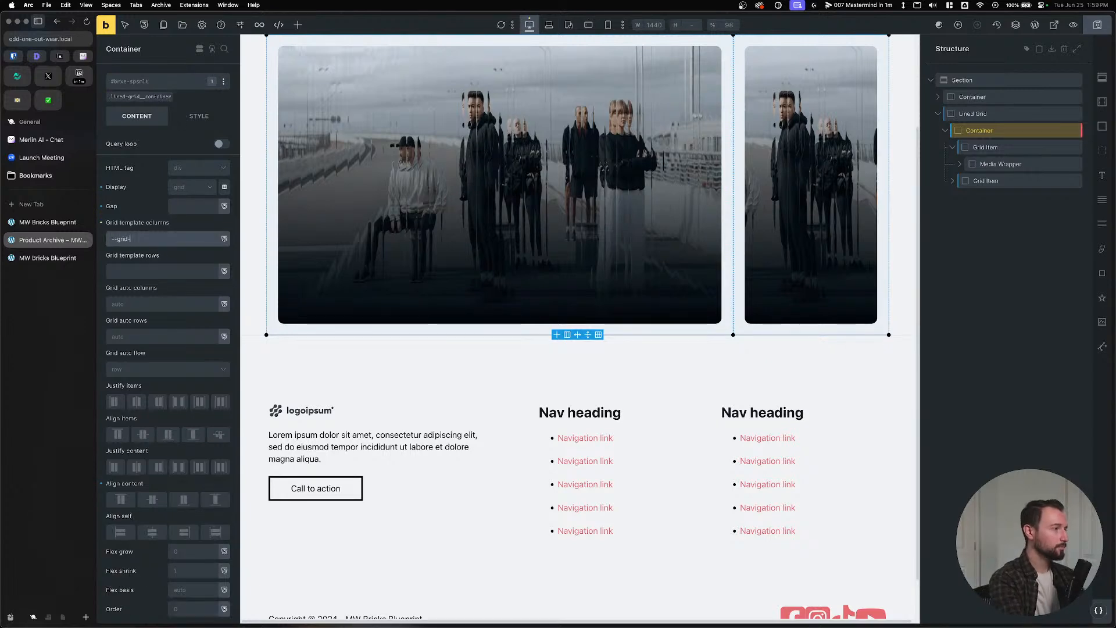
text(3)
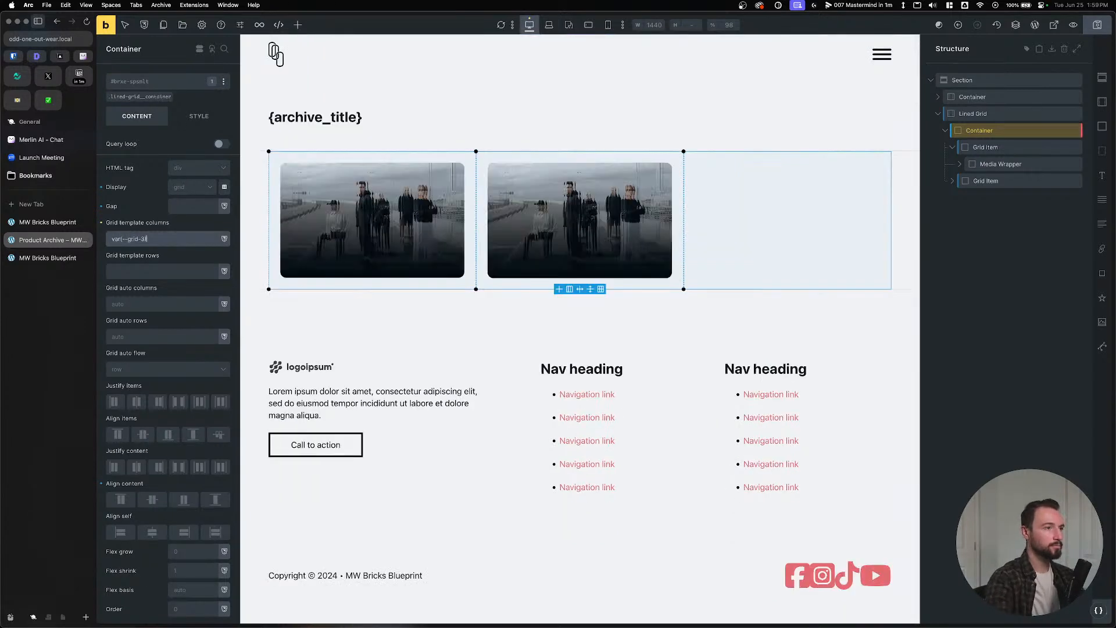
Delete the second Grid Item, then save and reload the builder.
click(992, 148)
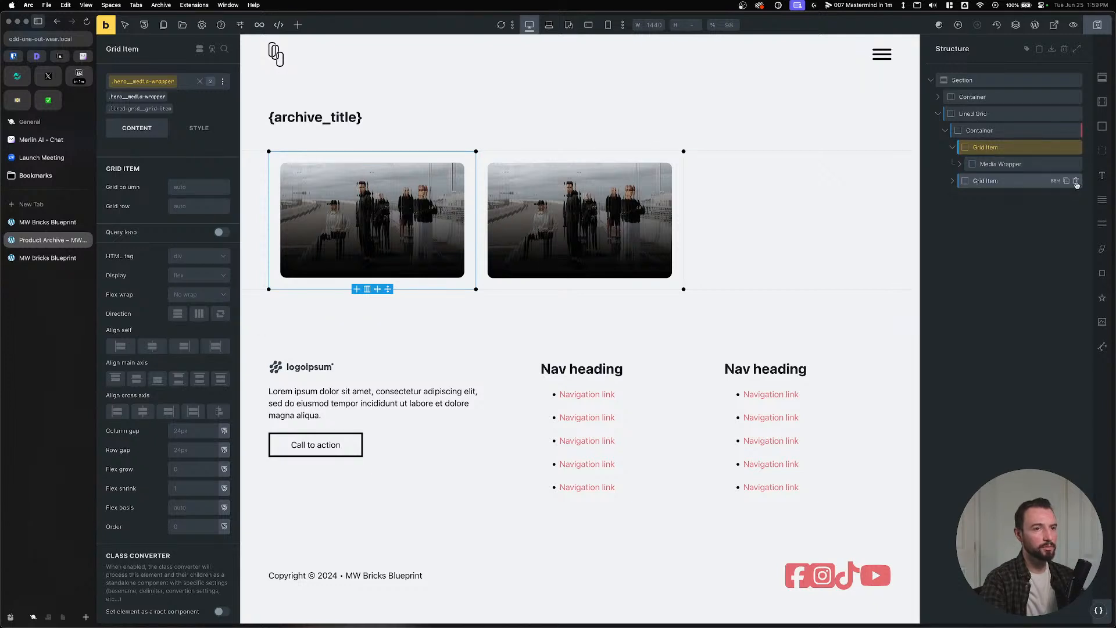
click(1075, 181)
key(super+s)
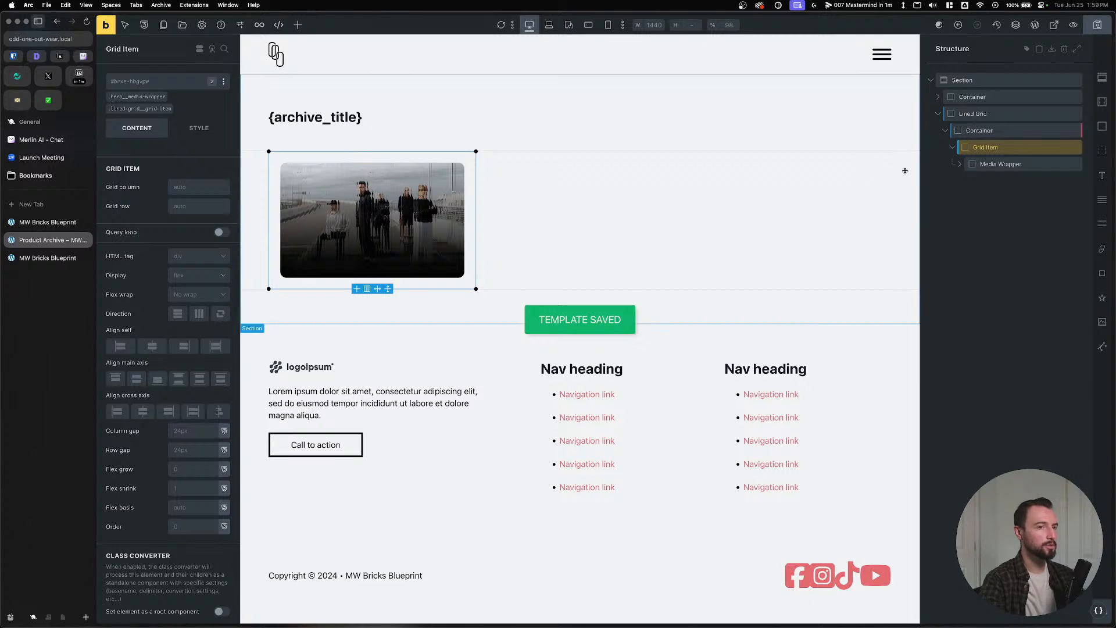
key(super+r)
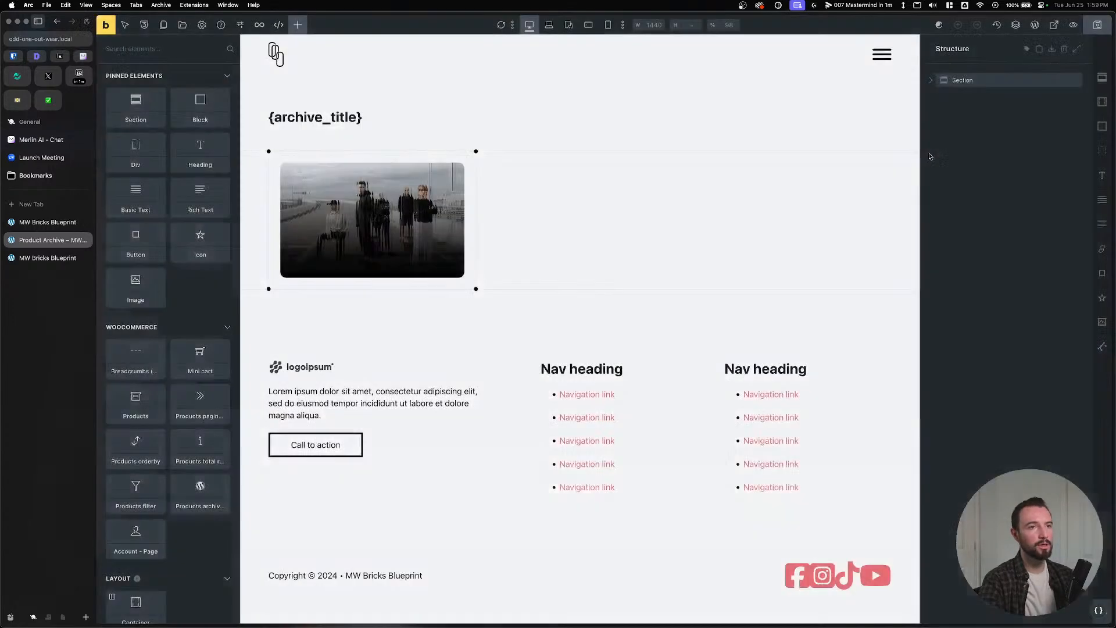
Set the card's Media image to the dynamic {featured_image} tag.
click(931, 80)
click(939, 116)
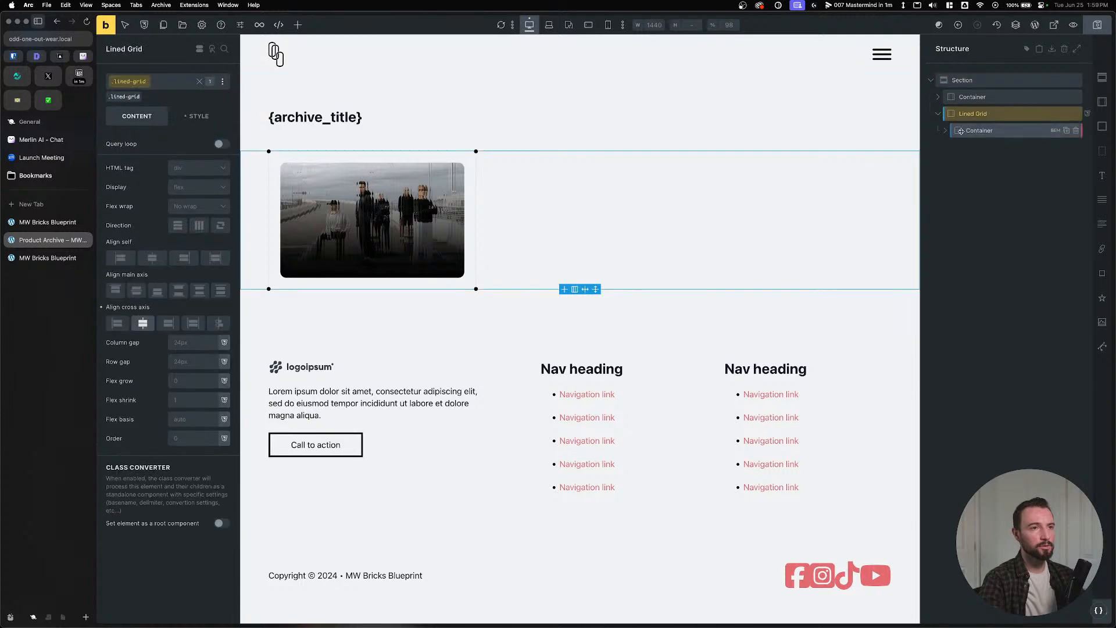
click(979, 130)
click(977, 147)
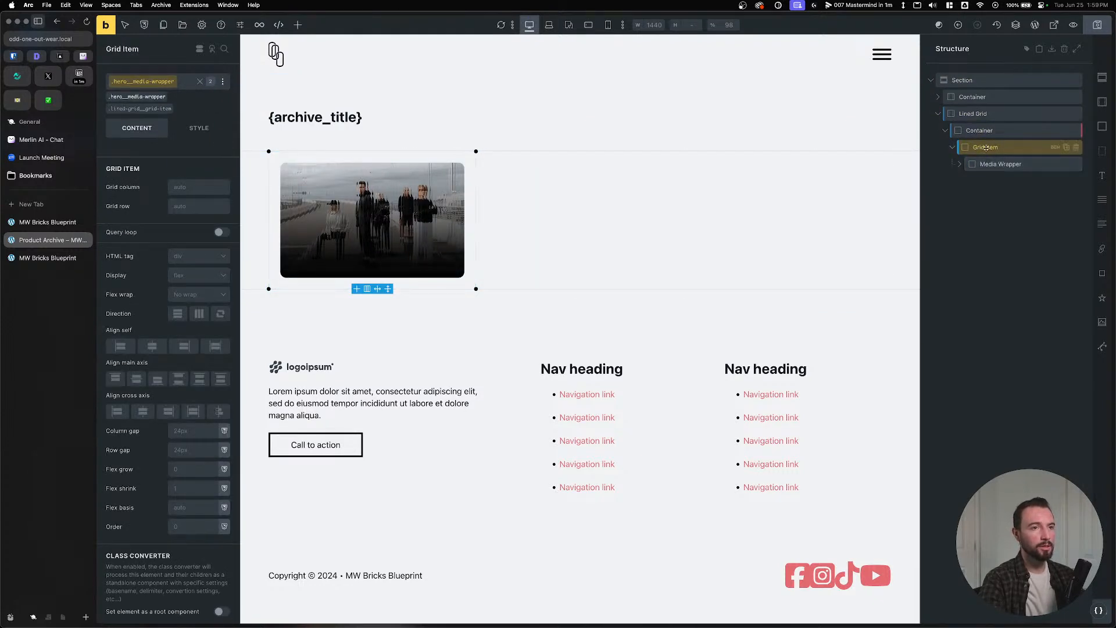
click(983, 165)
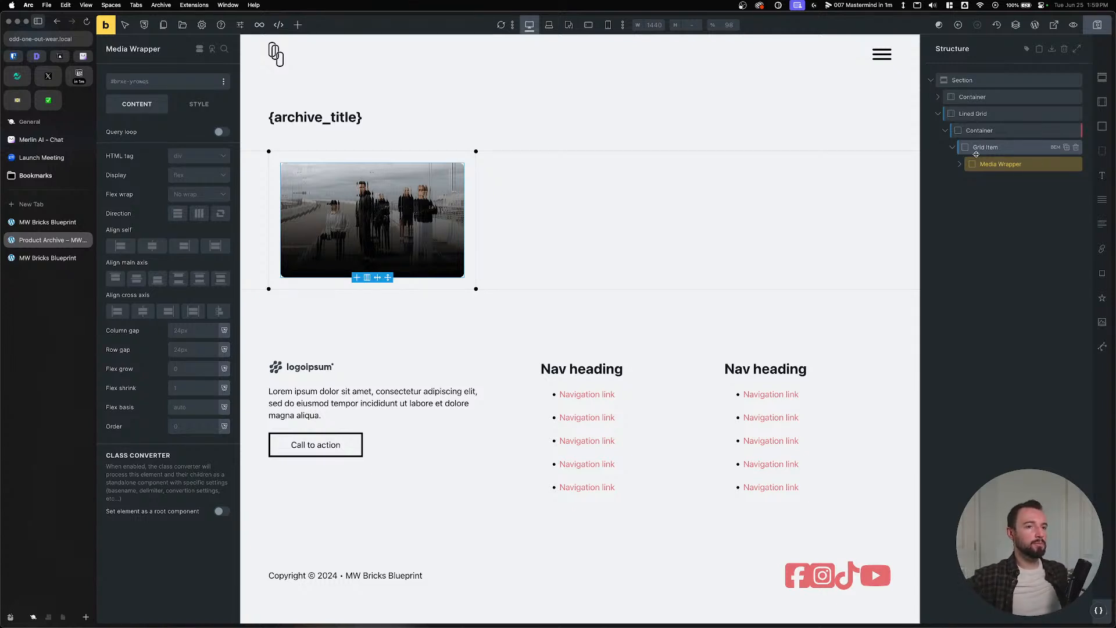
click(960, 164)
click(996, 180)
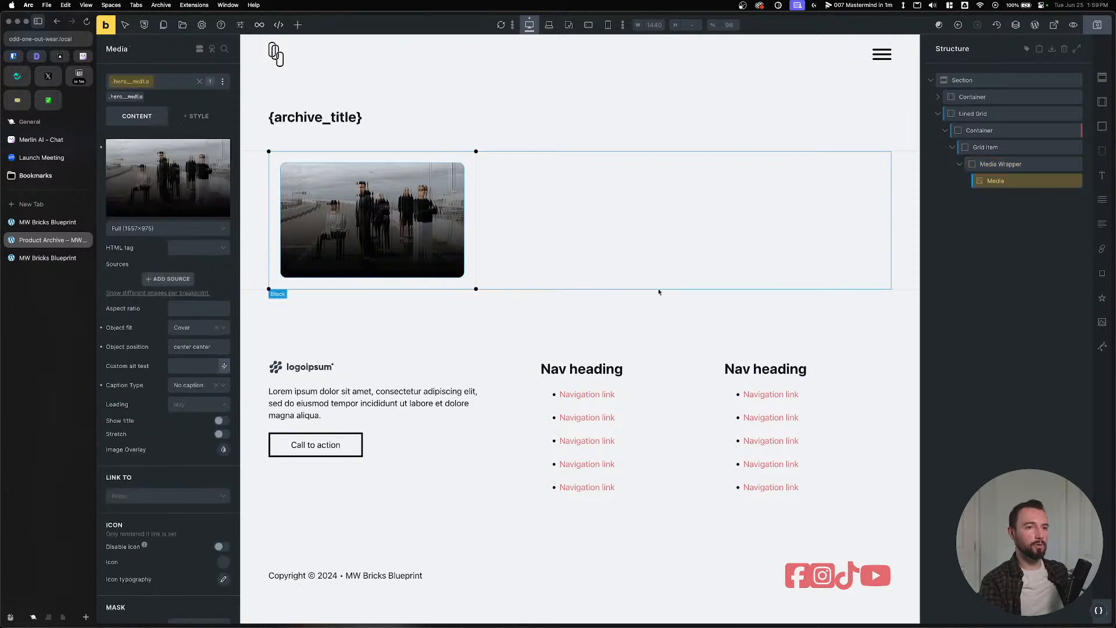
click(225, 145)
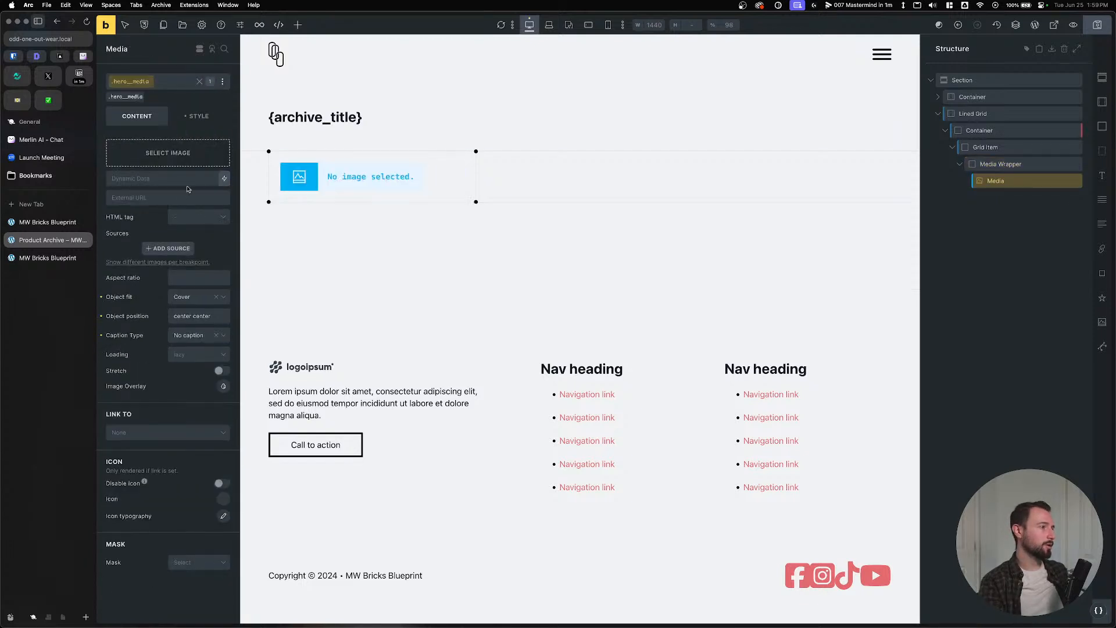
click(188, 179)
click(224, 179)
text(feat)
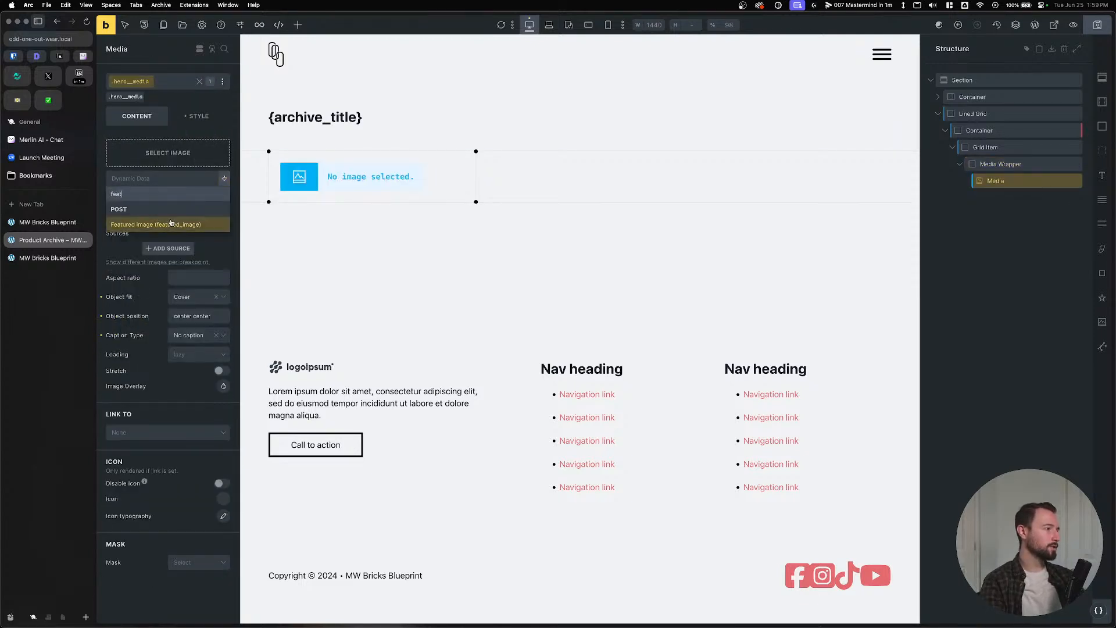
click(172, 224)
Enable a query loop on the Grid Item over Products and save.
click(985, 147)
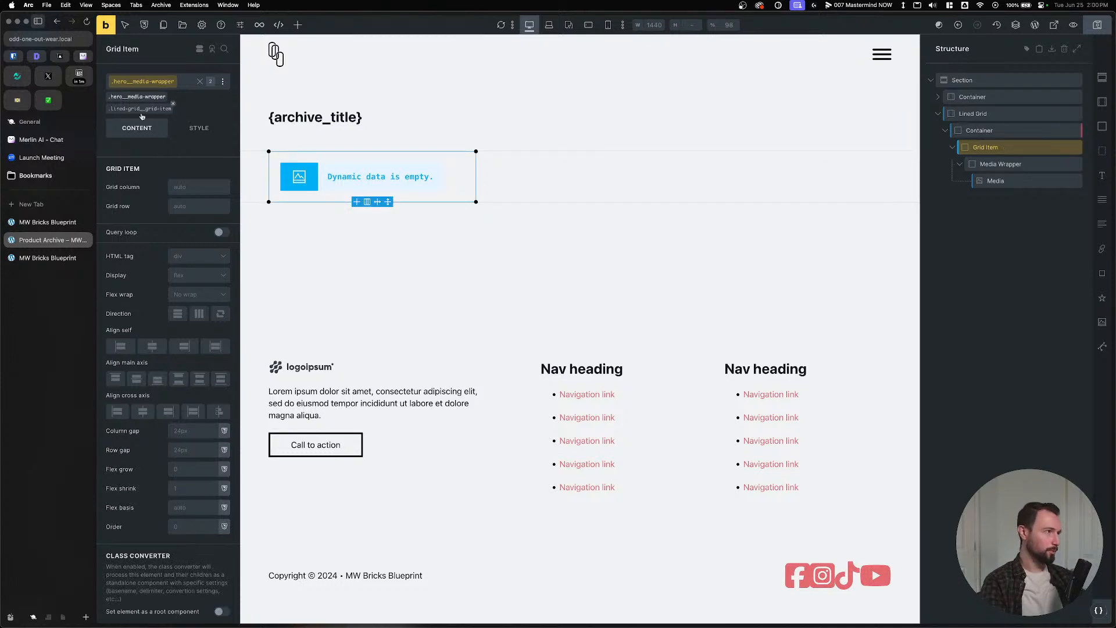
click(222, 233)
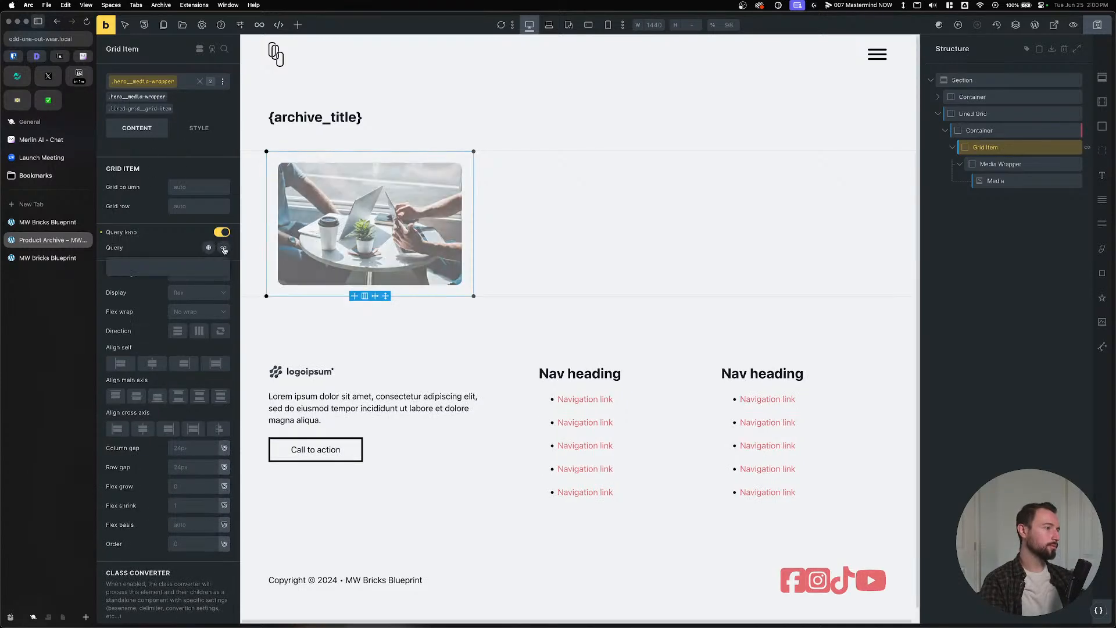
click(193, 306)
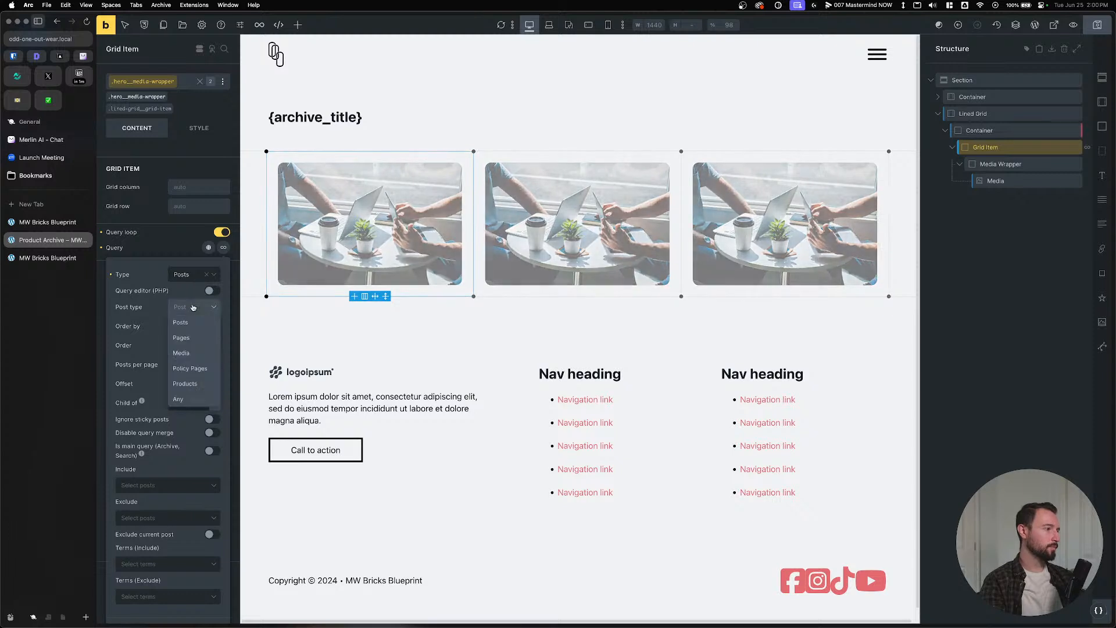
click(195, 384)
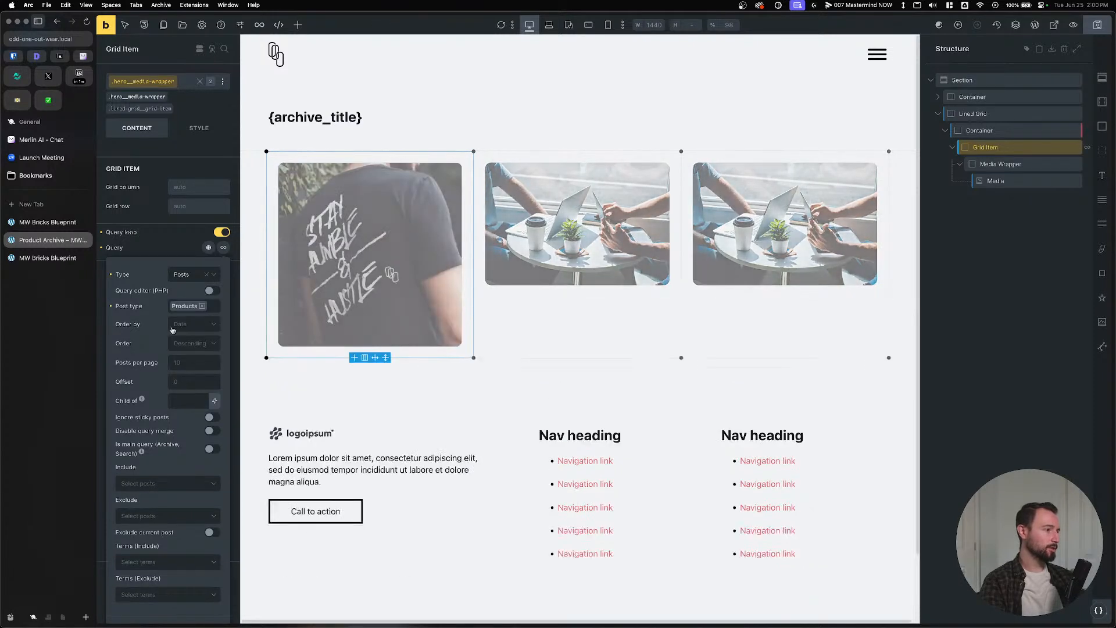
click(189, 242)
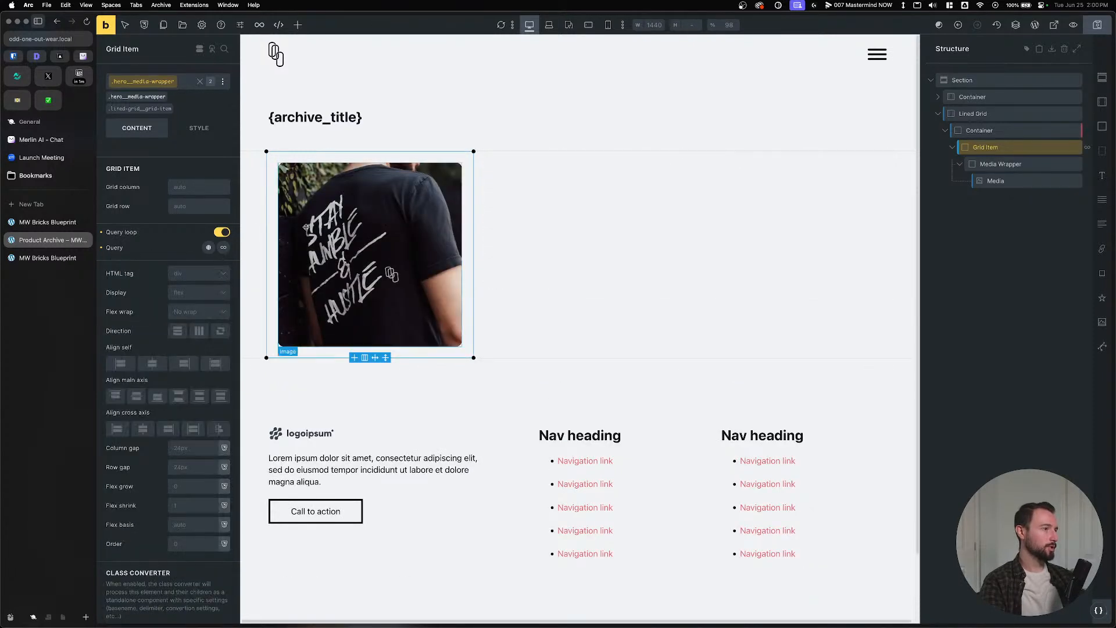
key(super+s)
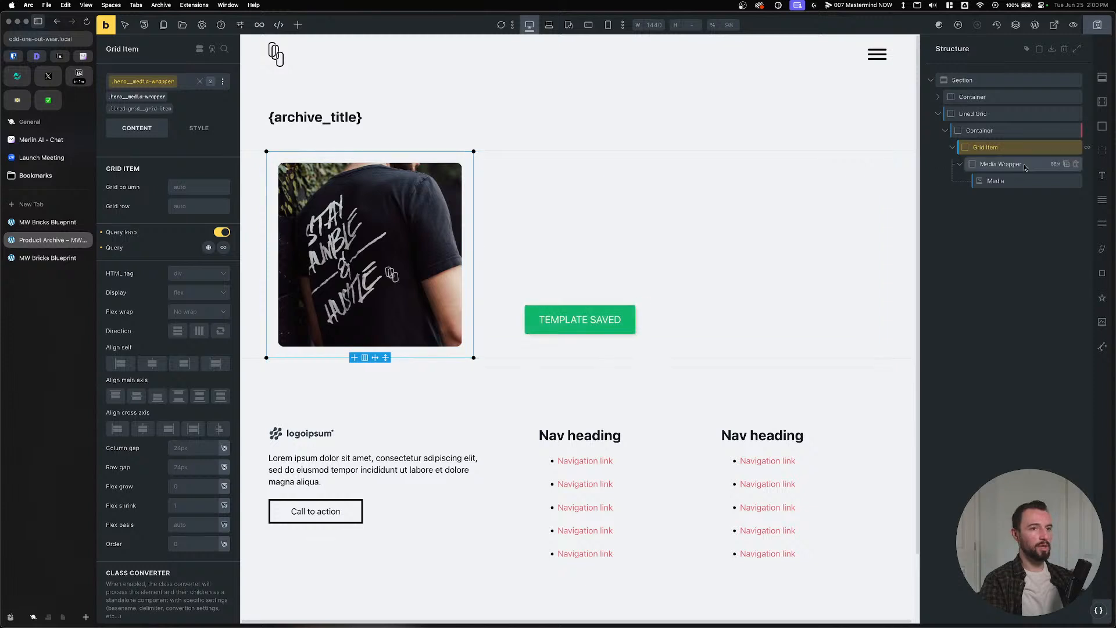
Wrap the Media Wrapper in a new block and name it Product Card.
click(959, 164)
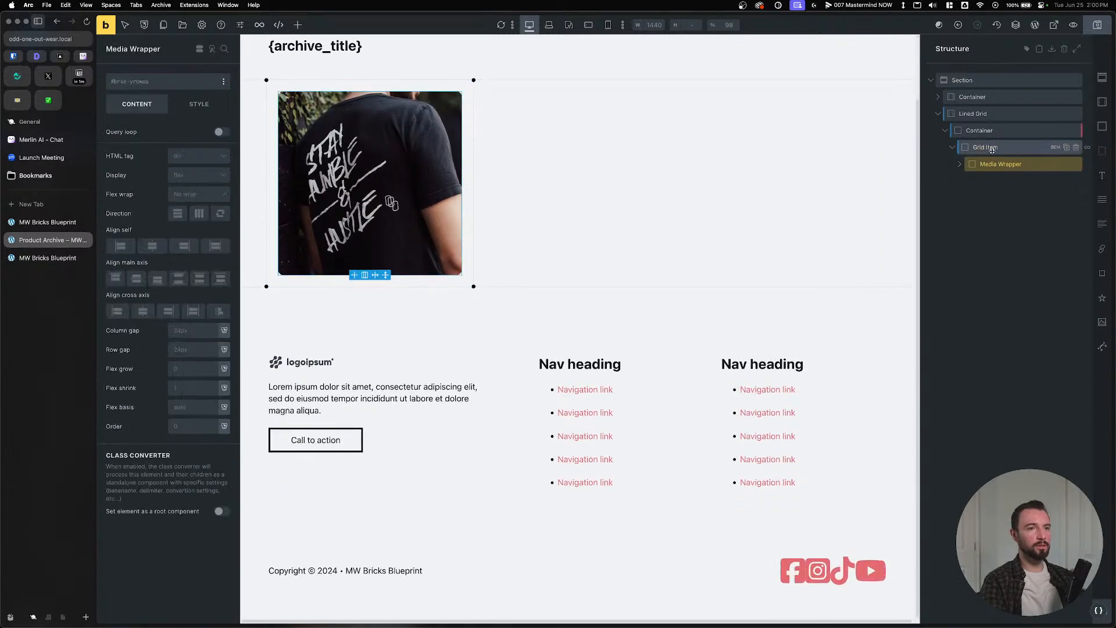
click(988, 164)
right_click(991, 164)
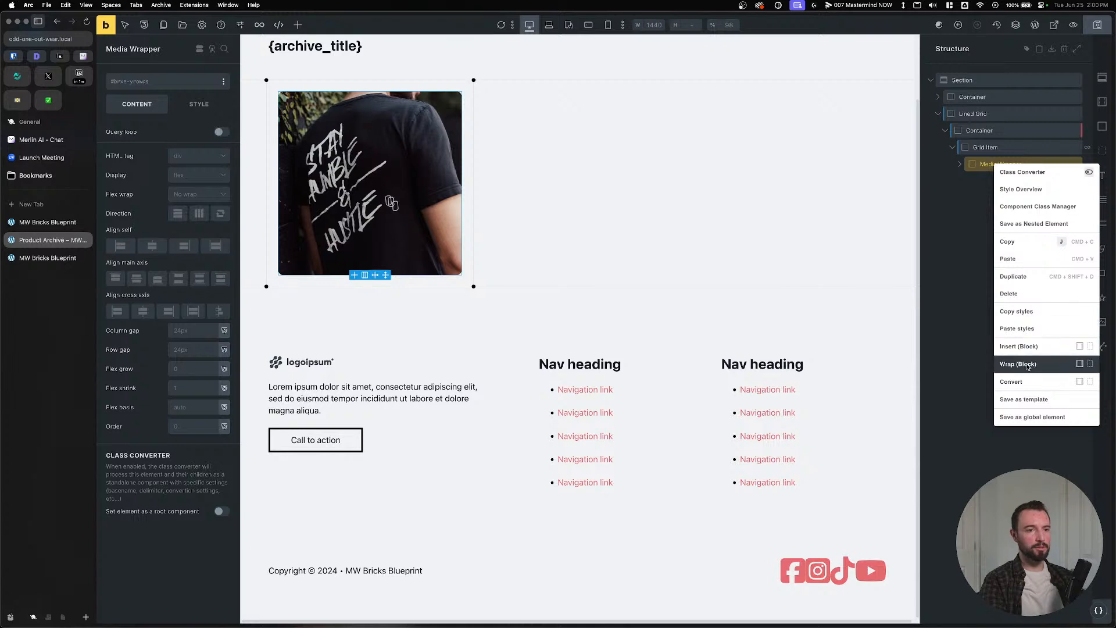
click(1049, 366)
double_click(989, 164)
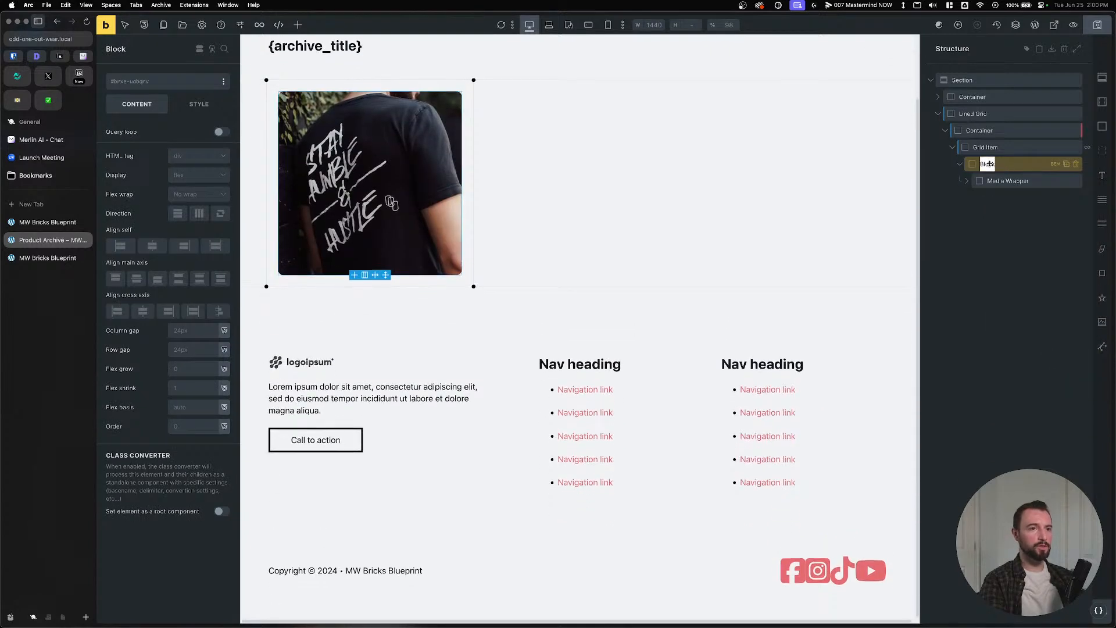
text(Product Card)
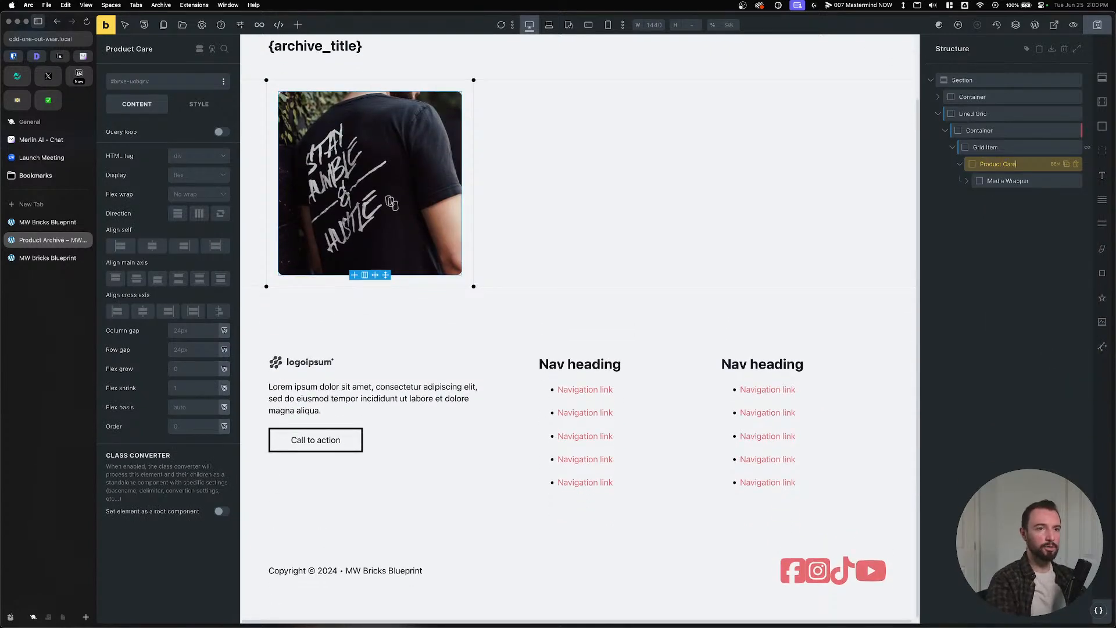
click(391, 203)
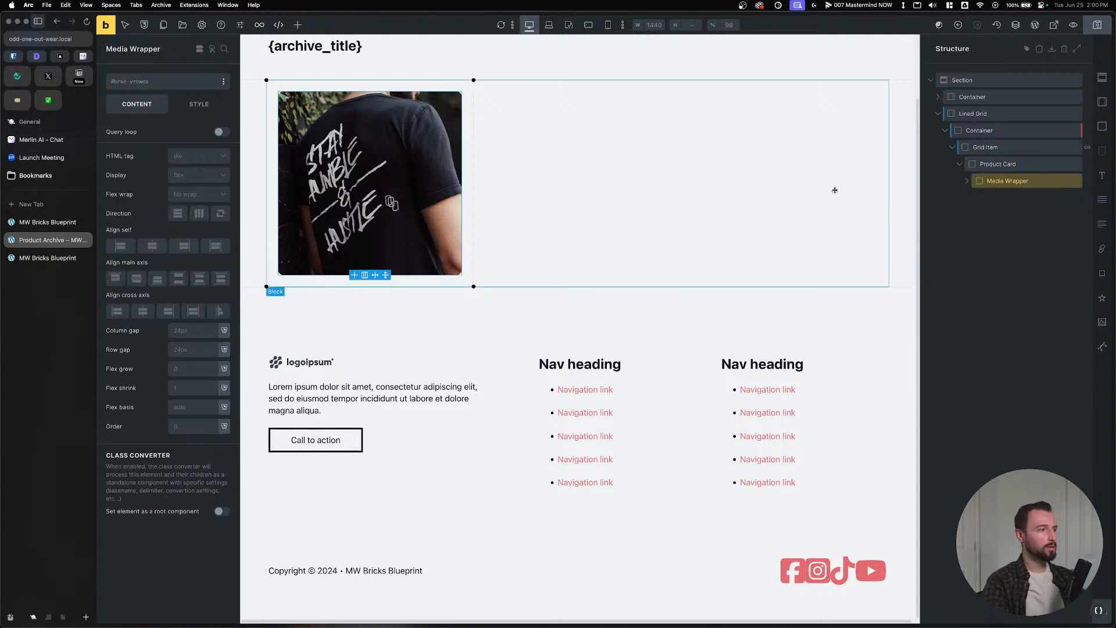
Add a block named Content above the Media Wrapper, save, and place a heading inside it.
click(1064, 157)
click(1102, 126)
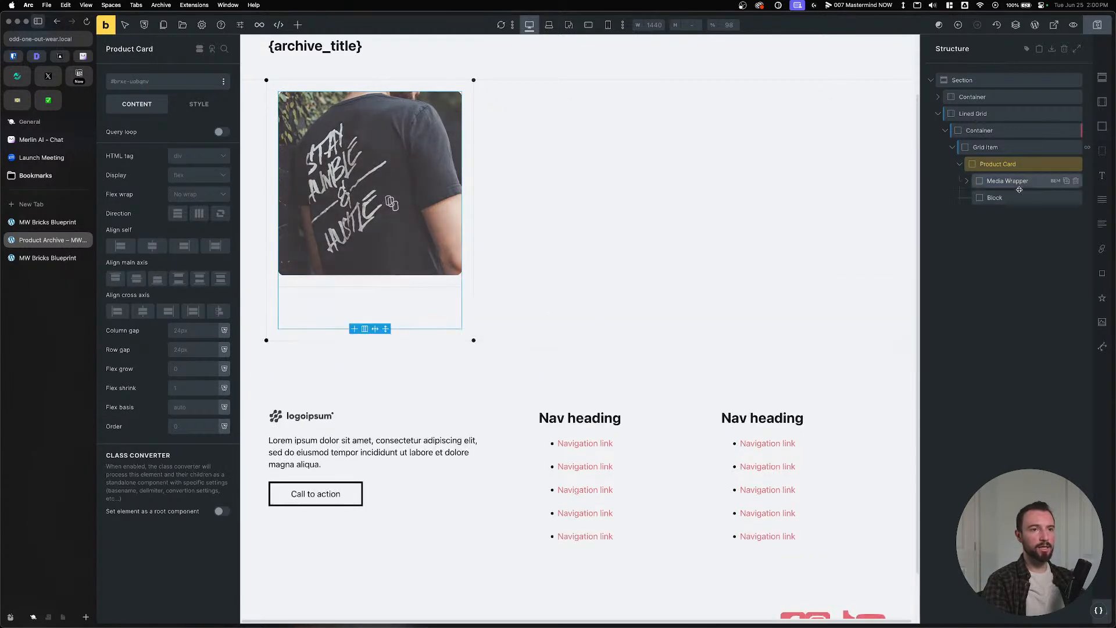
click(987, 198)
drag(987, 199, 988, 180)
double_click(990, 181)
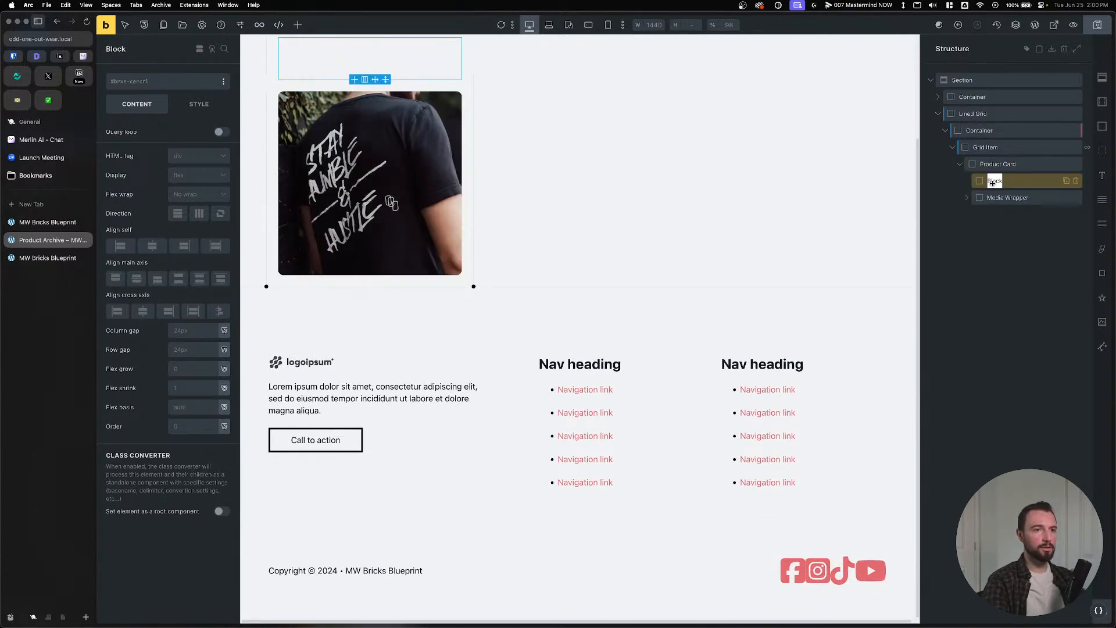
text(c)
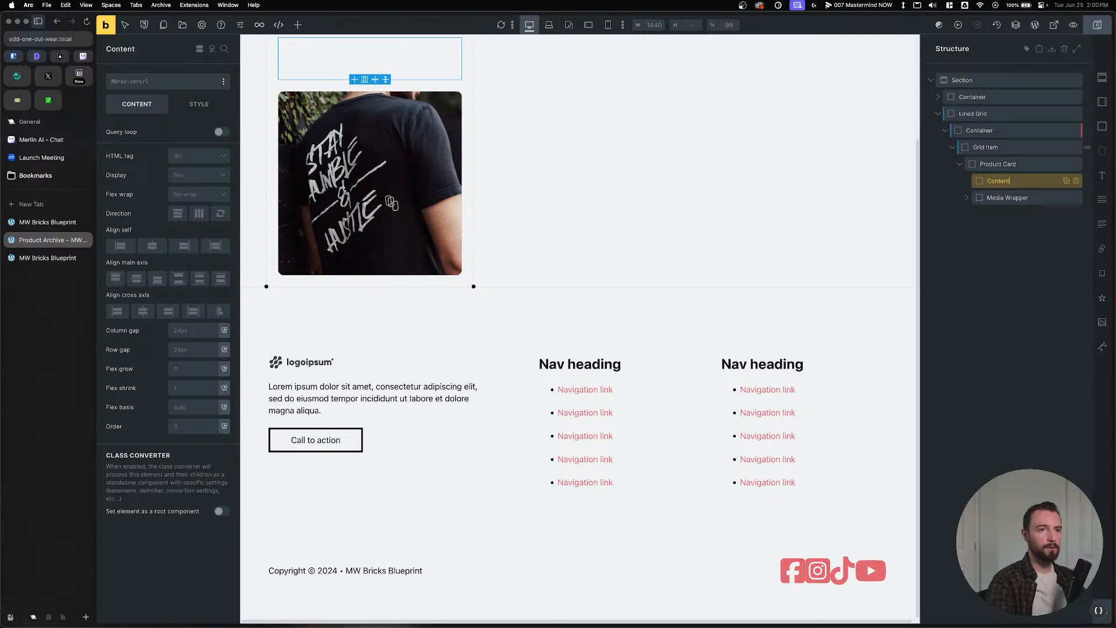
text(ontent)
key(Return)
key(cmd+s)
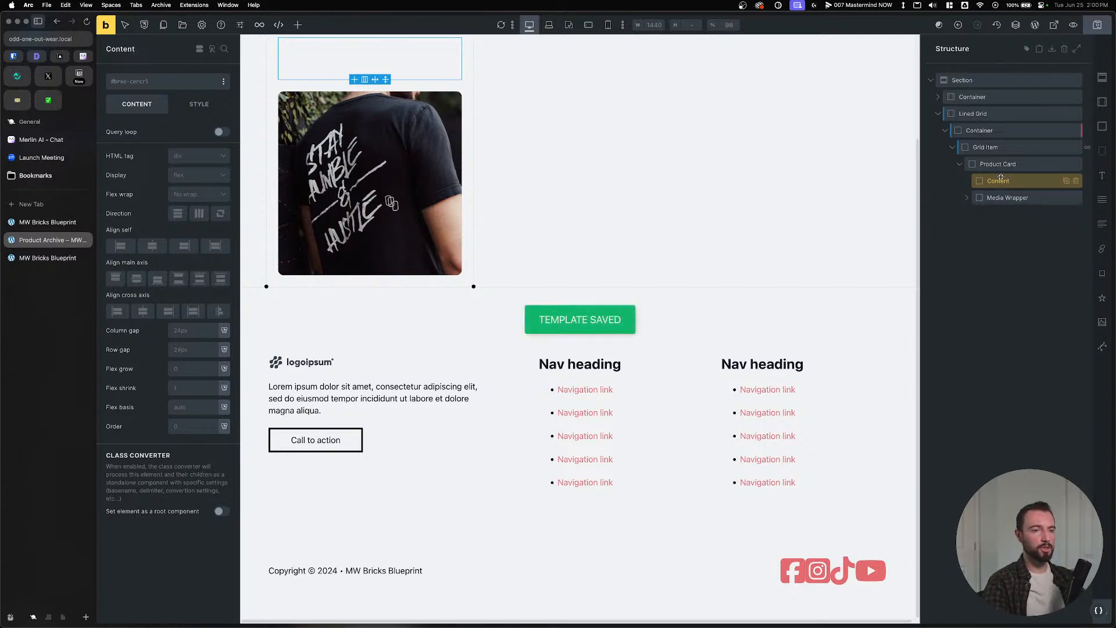
click(1102, 176)
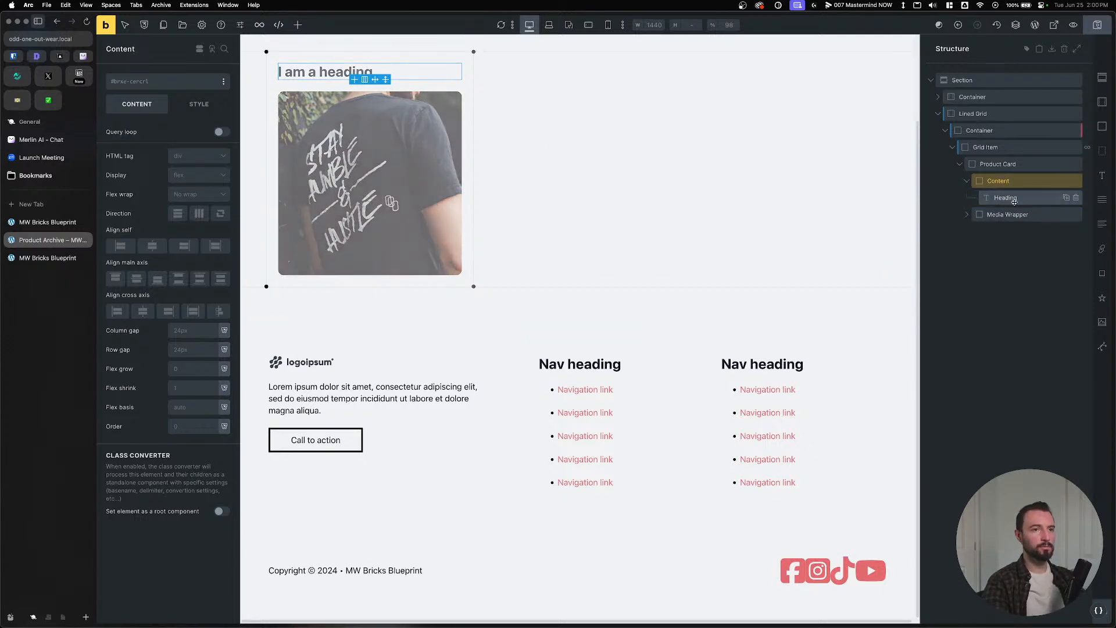
click(999, 148)
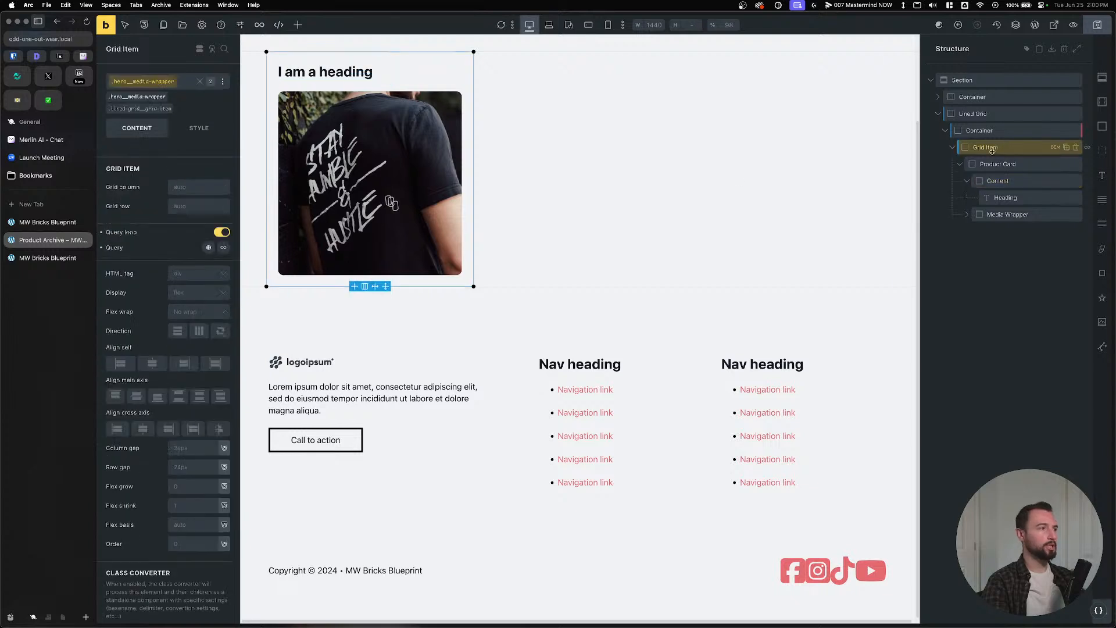
Make the grid container a ul and give it the .list--none class.
click(970, 132)
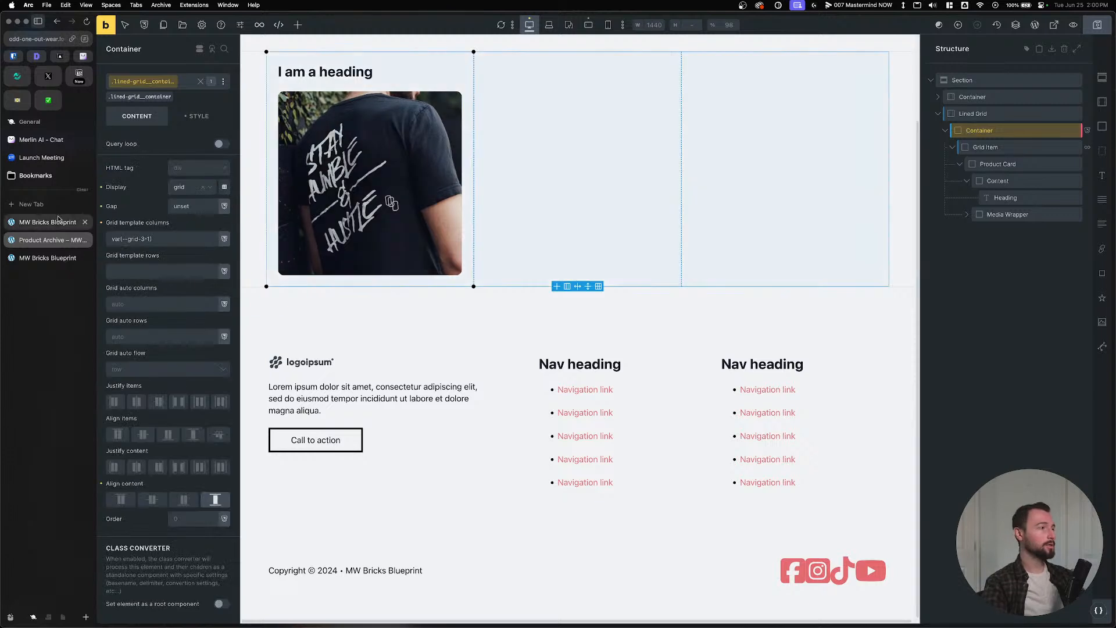
click(195, 169)
click(183, 273)
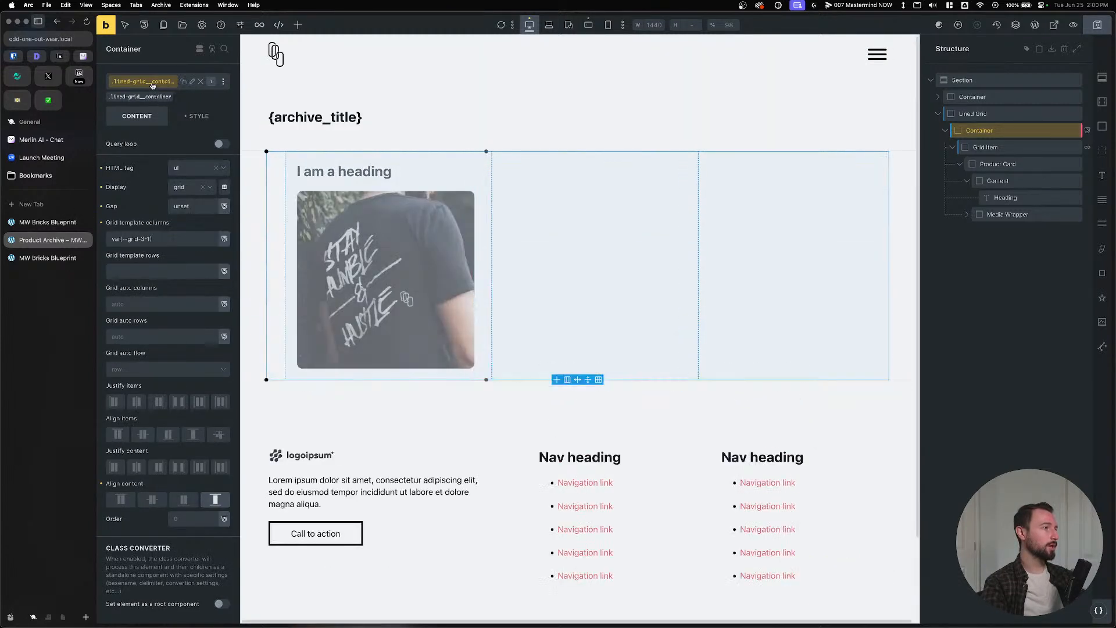
click(150, 82)
text(list--none)
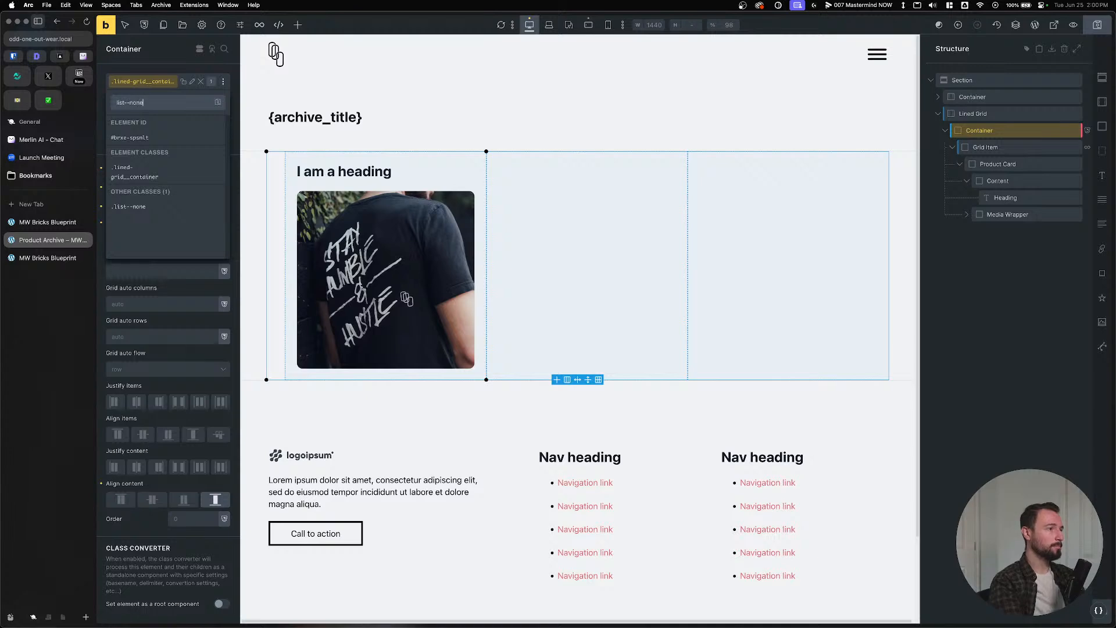
key(Return)
Set the Grid Item's HTML tag to li.
click(991, 148)
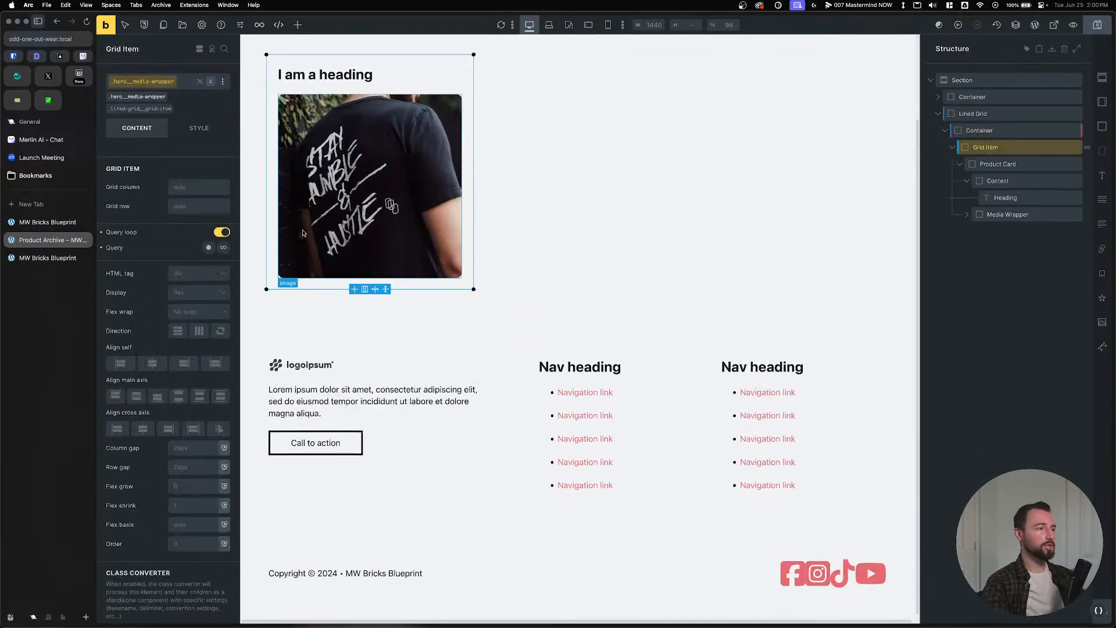
click(192, 273)
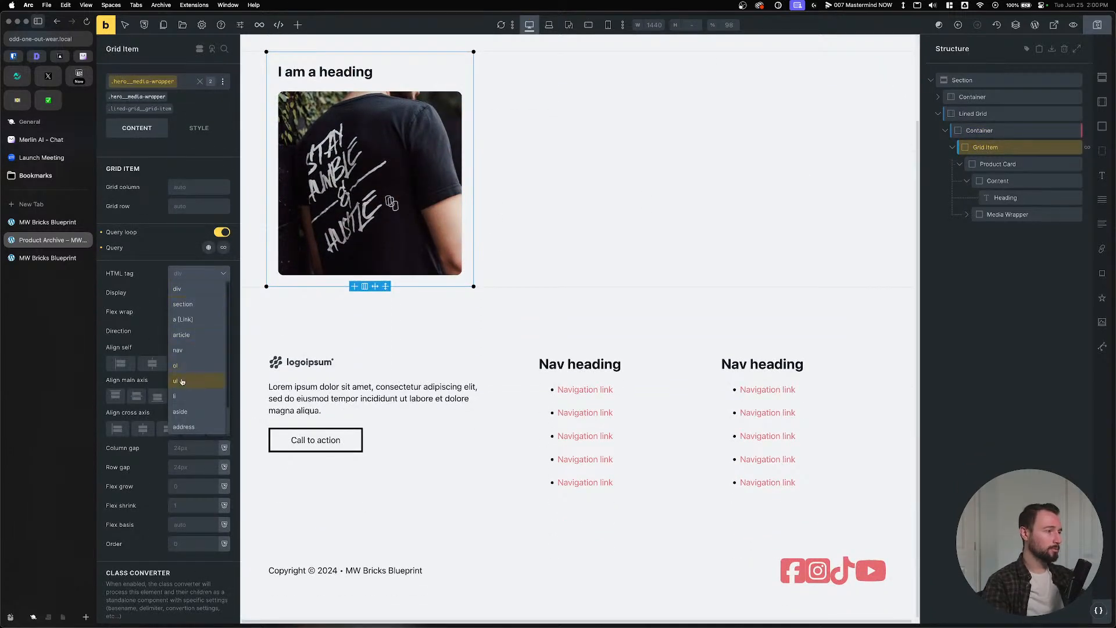
click(178, 396)
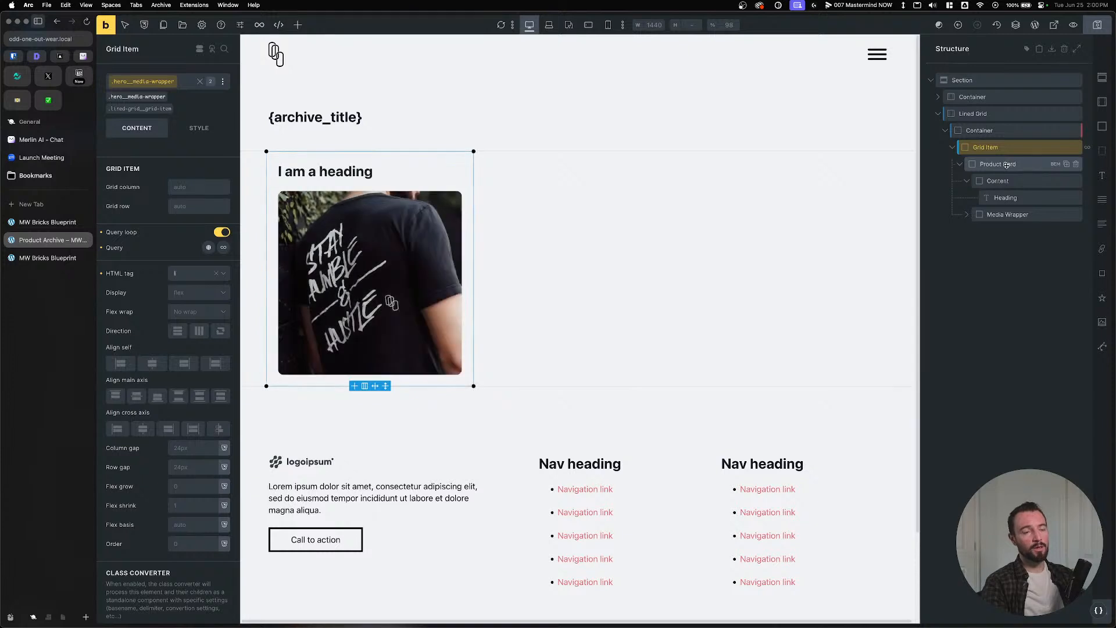
click(1005, 197)
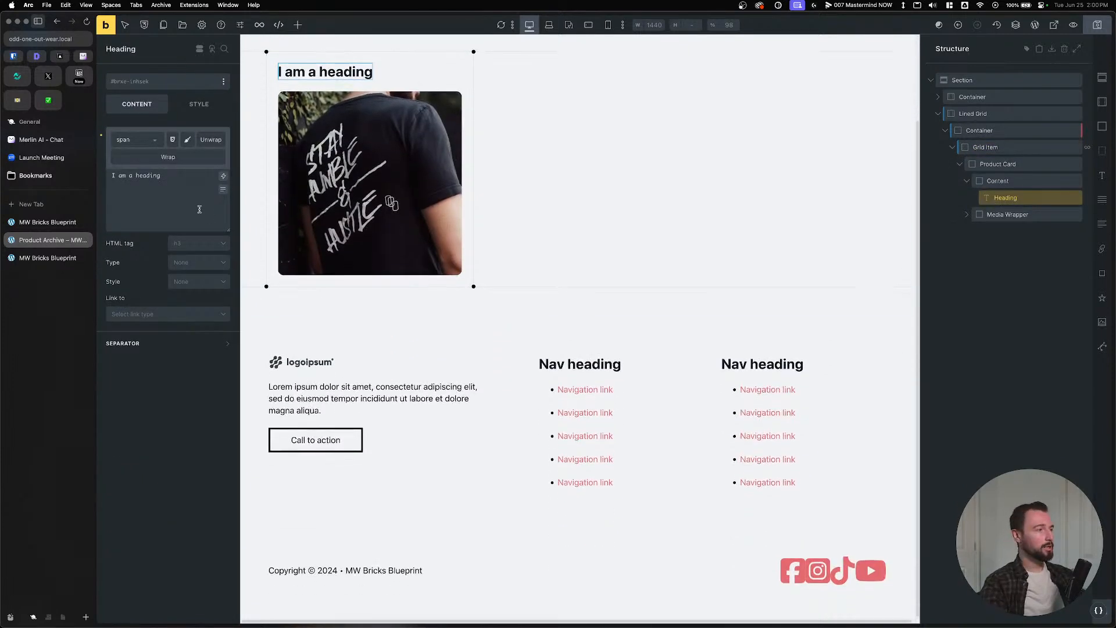
Try linking the heading to the post link via dynamic data, then clear the link setting.
click(175, 317)
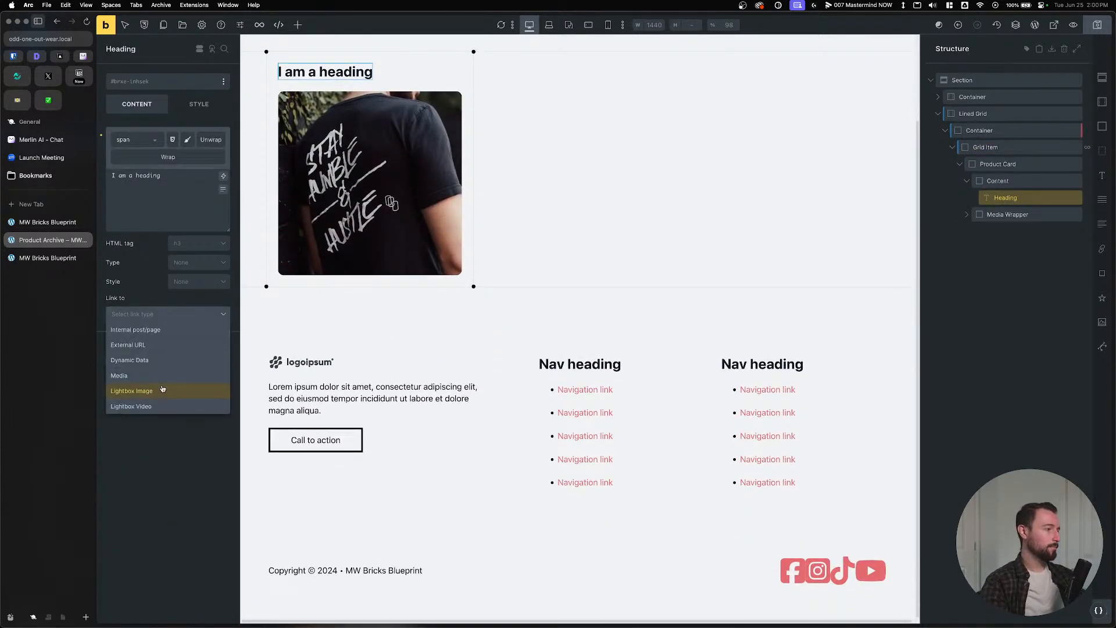
click(163, 364)
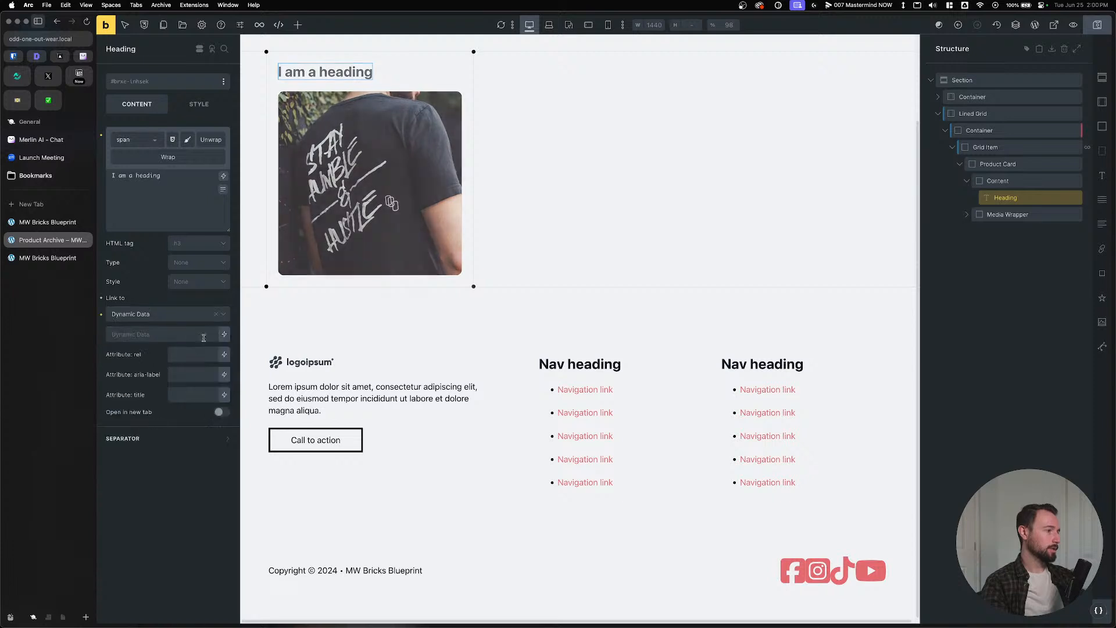
click(224, 335)
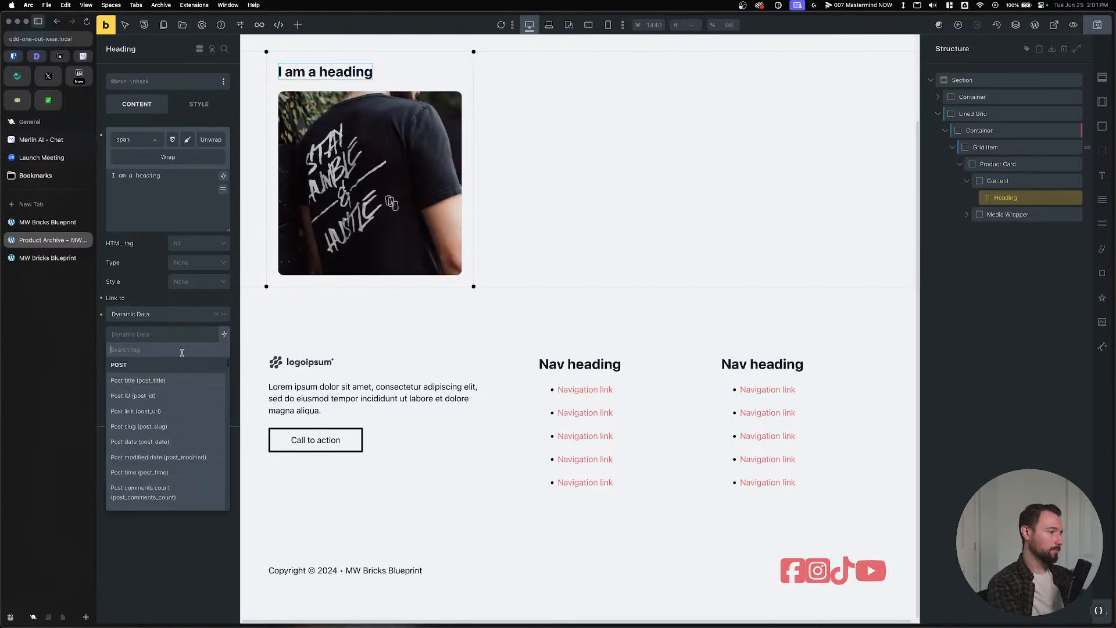
click(158, 412)
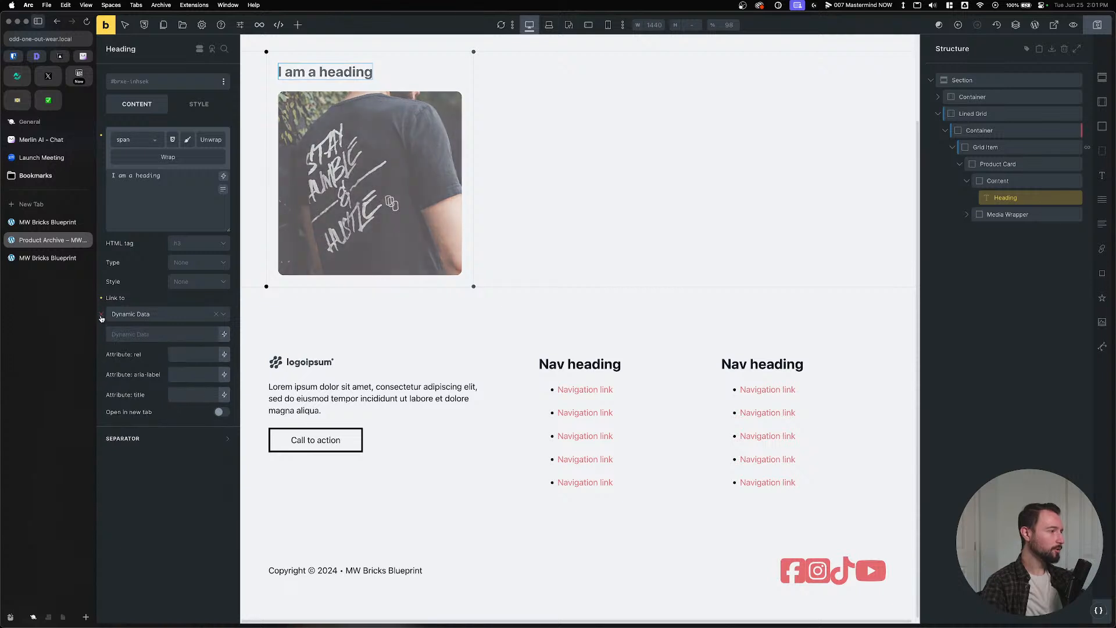
click(103, 336)
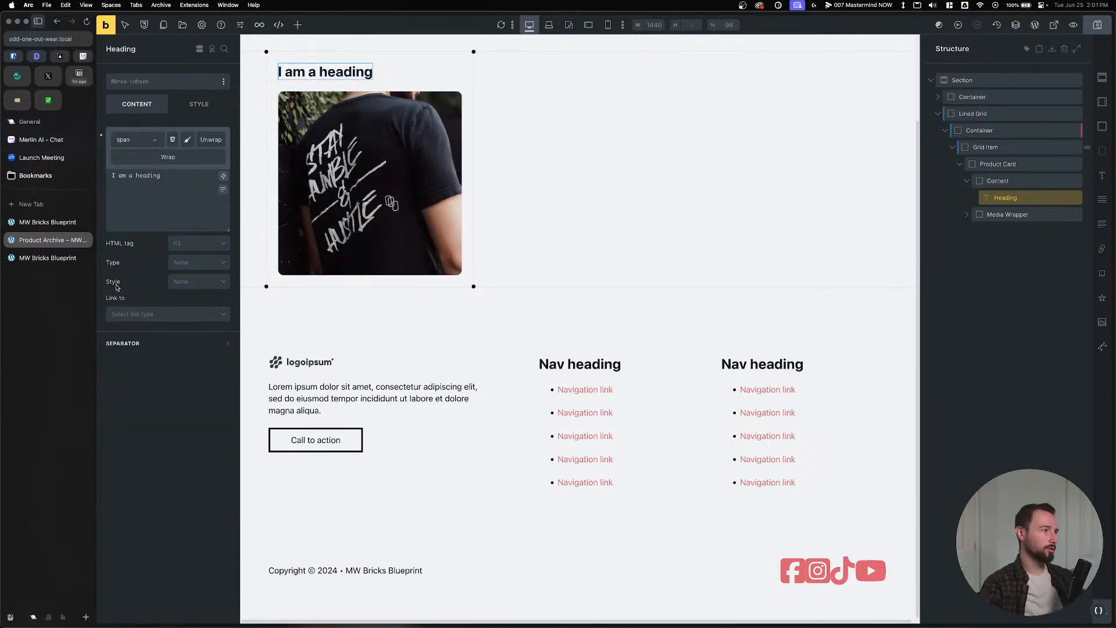
Replace the heading text with the dynamic tag {post_title:link} and save the template.
click(168, 203)
key(super+a)
key(BackSpace)
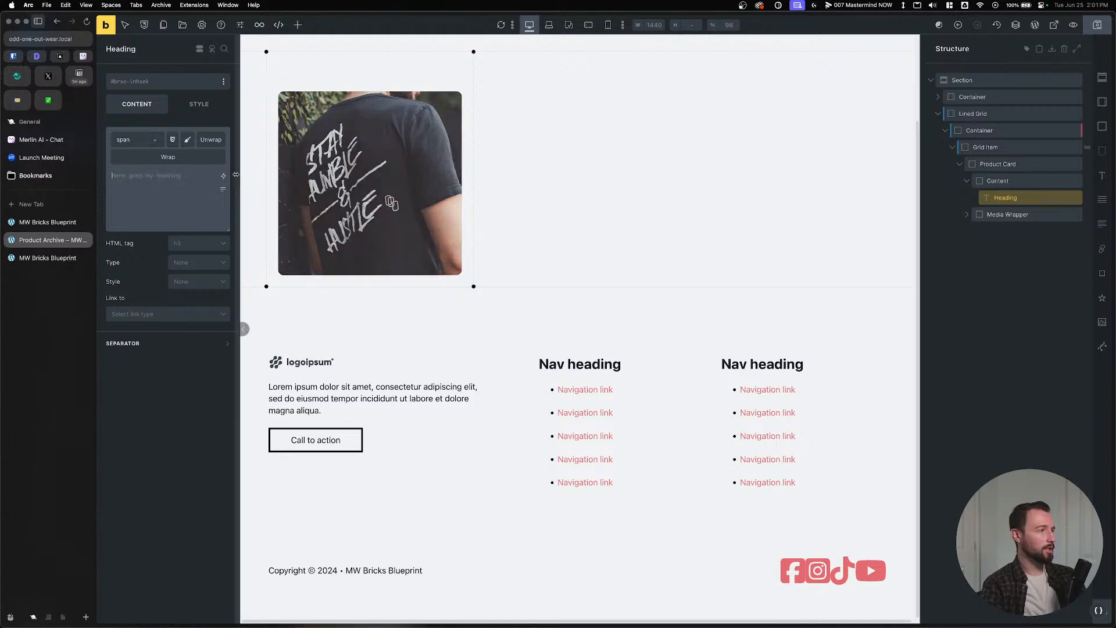
click(224, 175)
text(post)
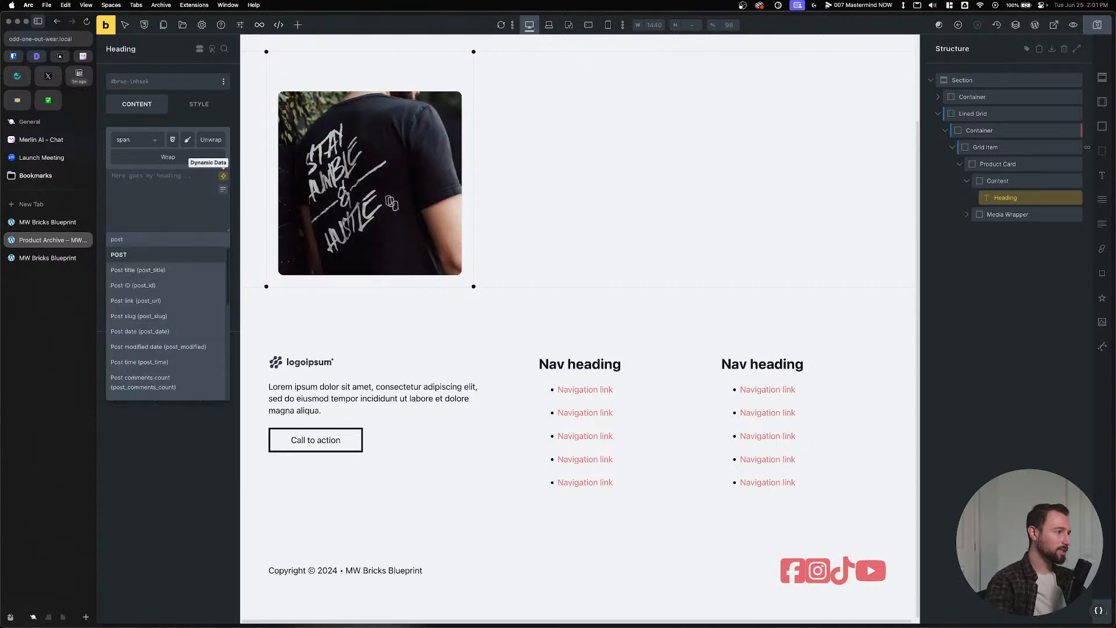
click(149, 271)
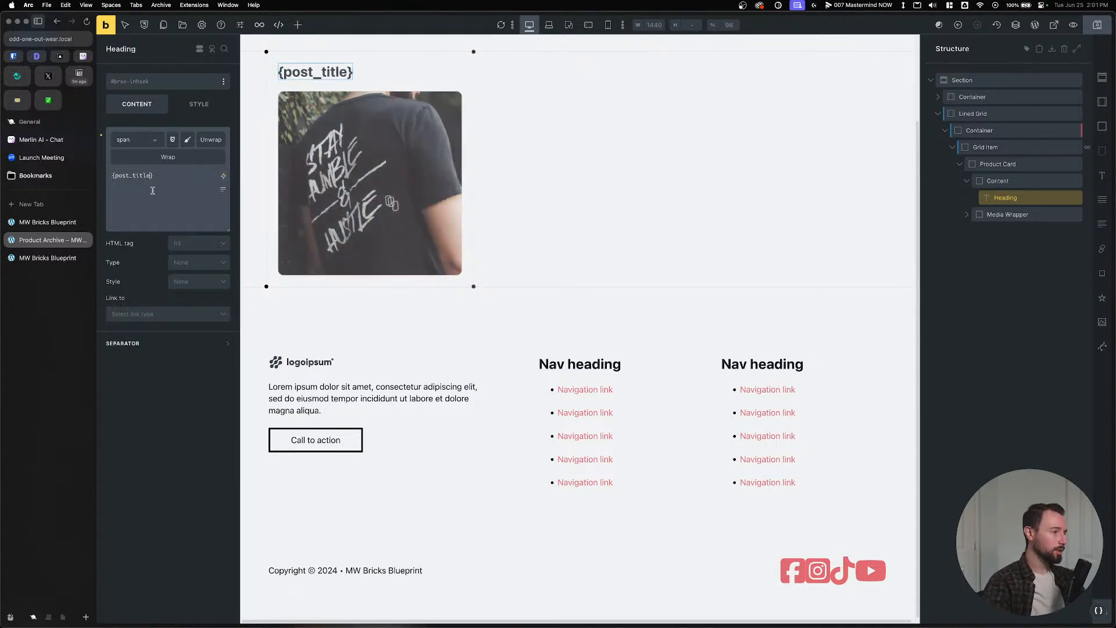
text(:link)
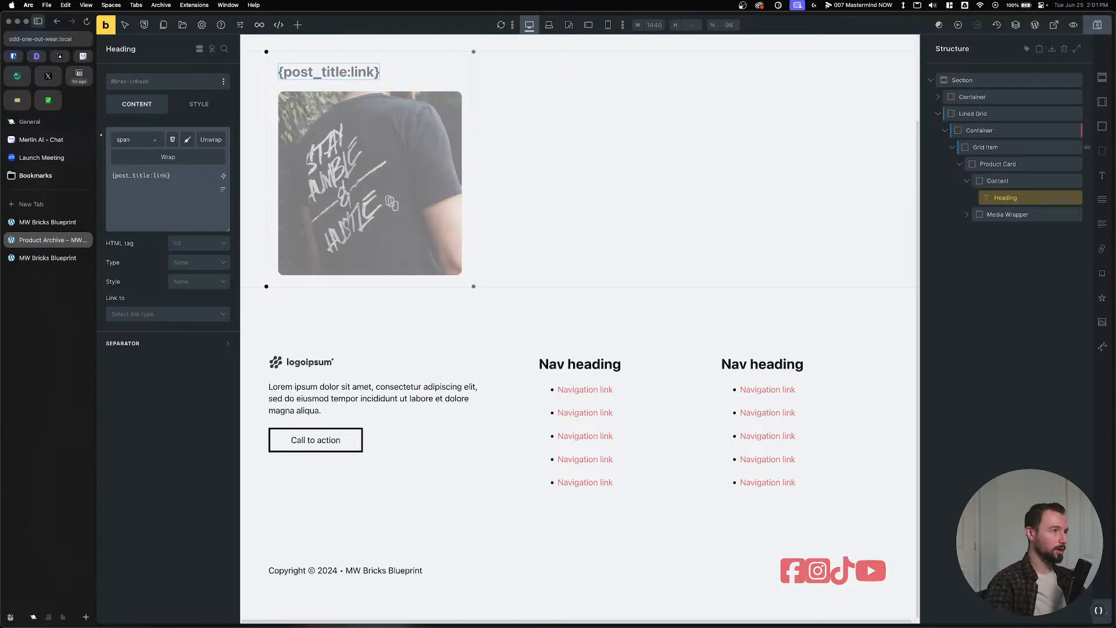
click(1098, 25)
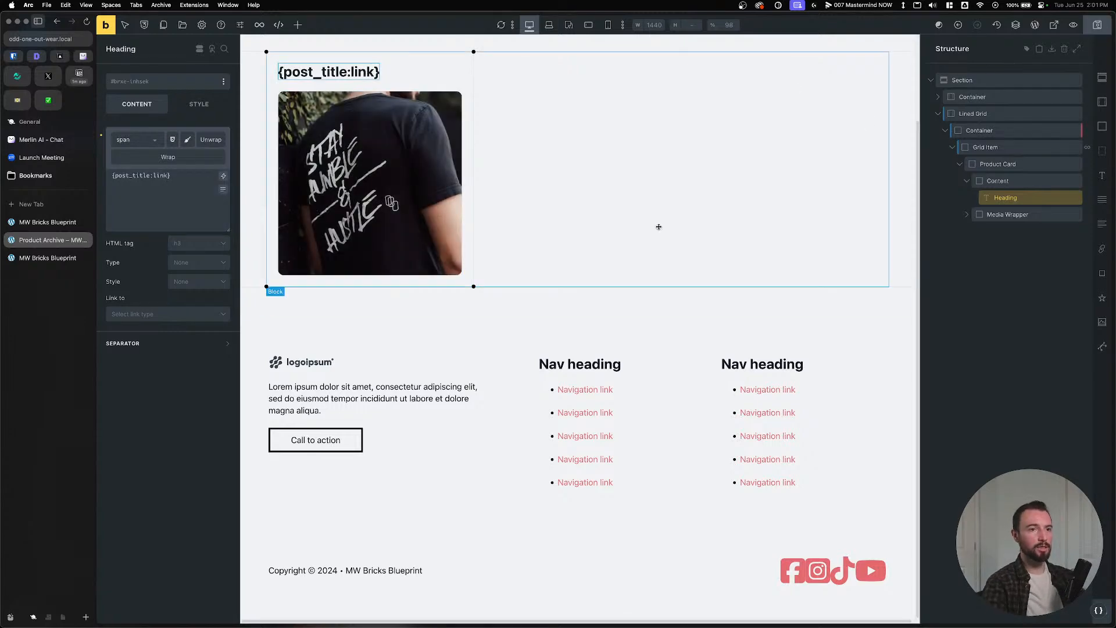
click(21, 222)
Load the site's /shop page in the front-page tab.
click(38, 240)
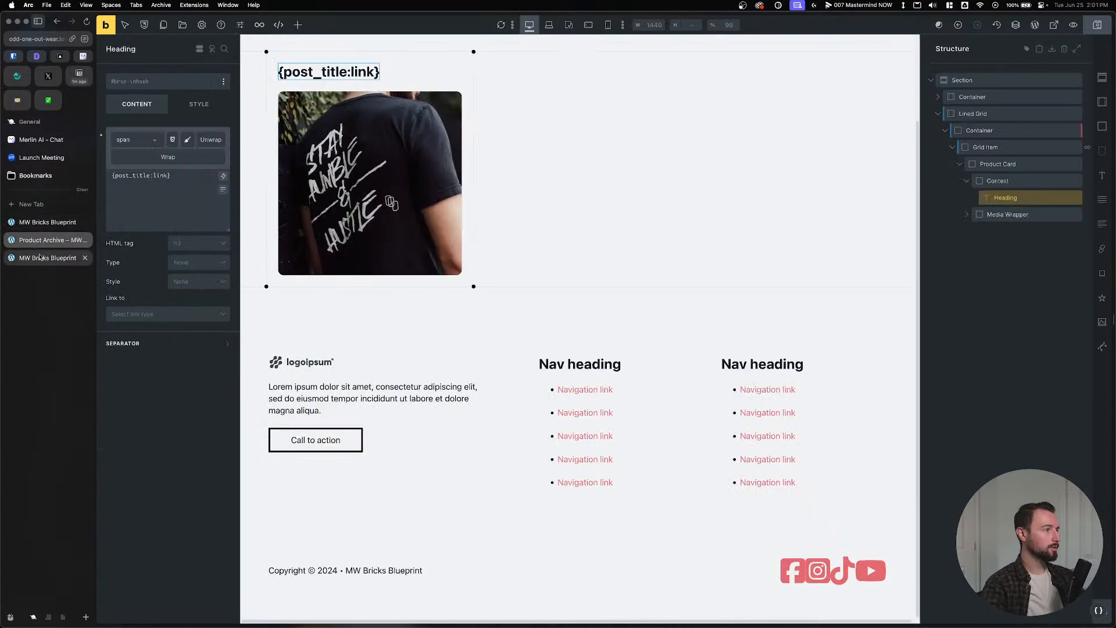
click(40, 261)
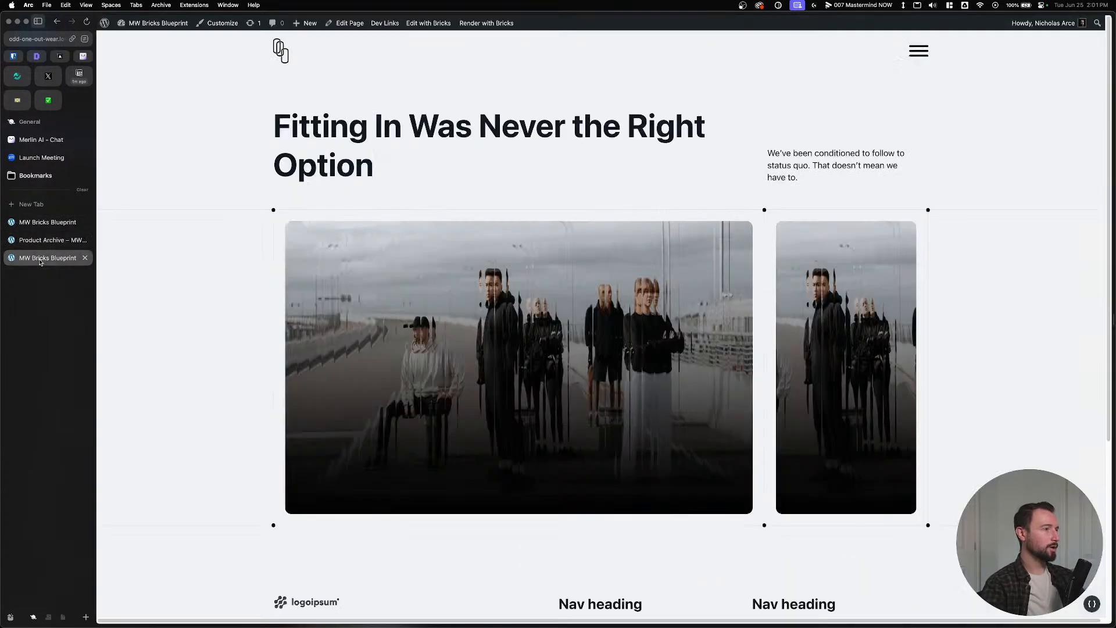
click(25, 42)
click(116, 41)
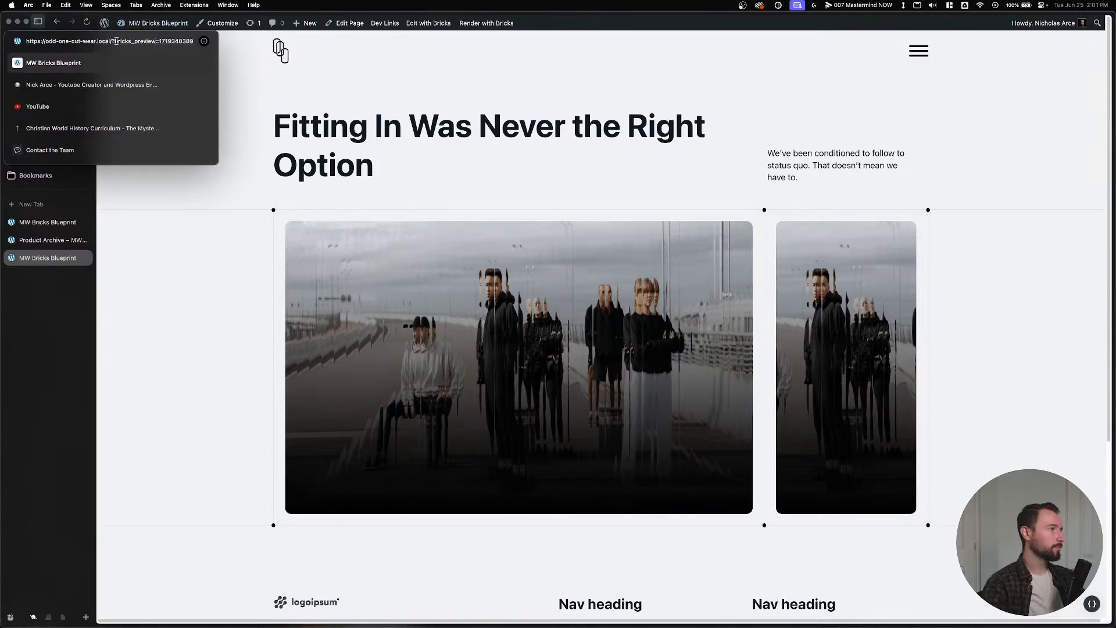
key(super+shift+Right)
text(shop)
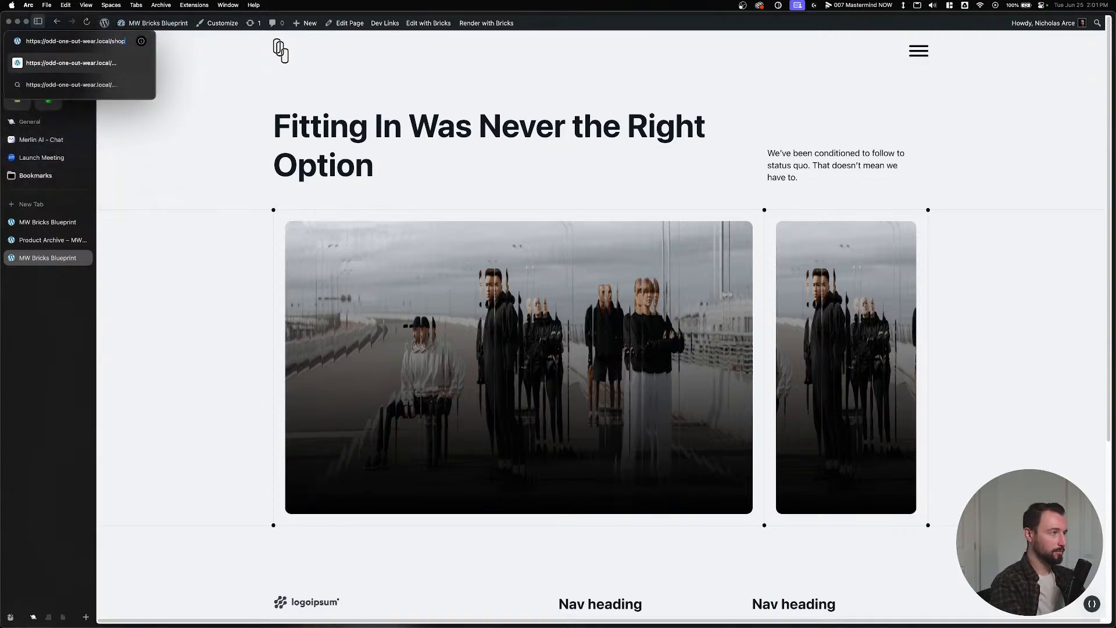
key(Return)
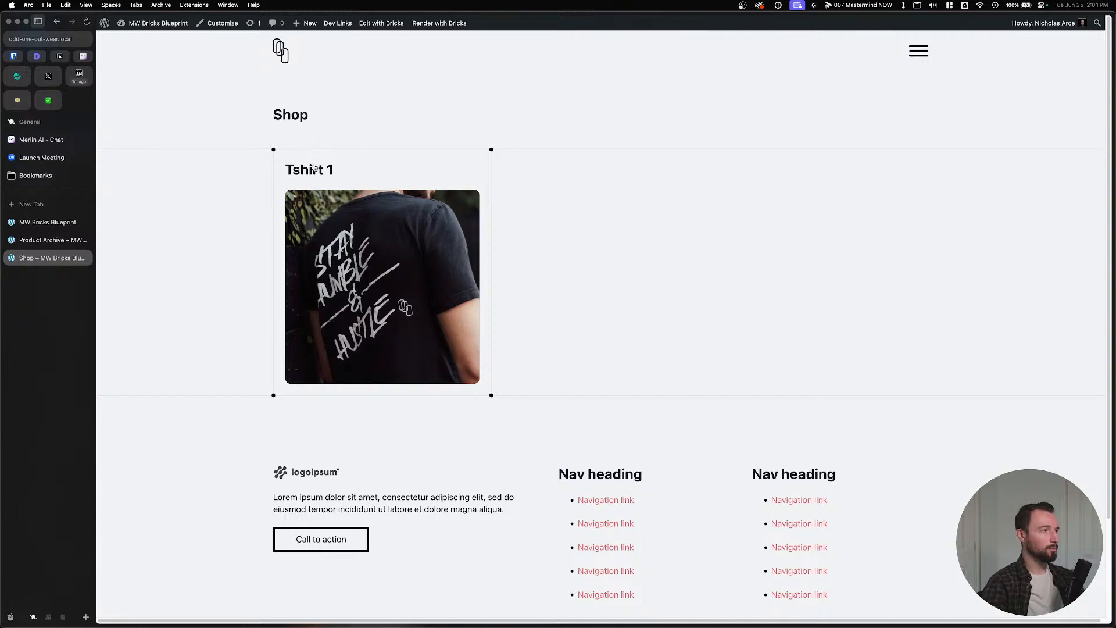
Inspect the Tshirt 1 heading's link markup in DevTools, then close DevTools.
triple_click(313, 168)
right_click(313, 168)
click(287, 302)
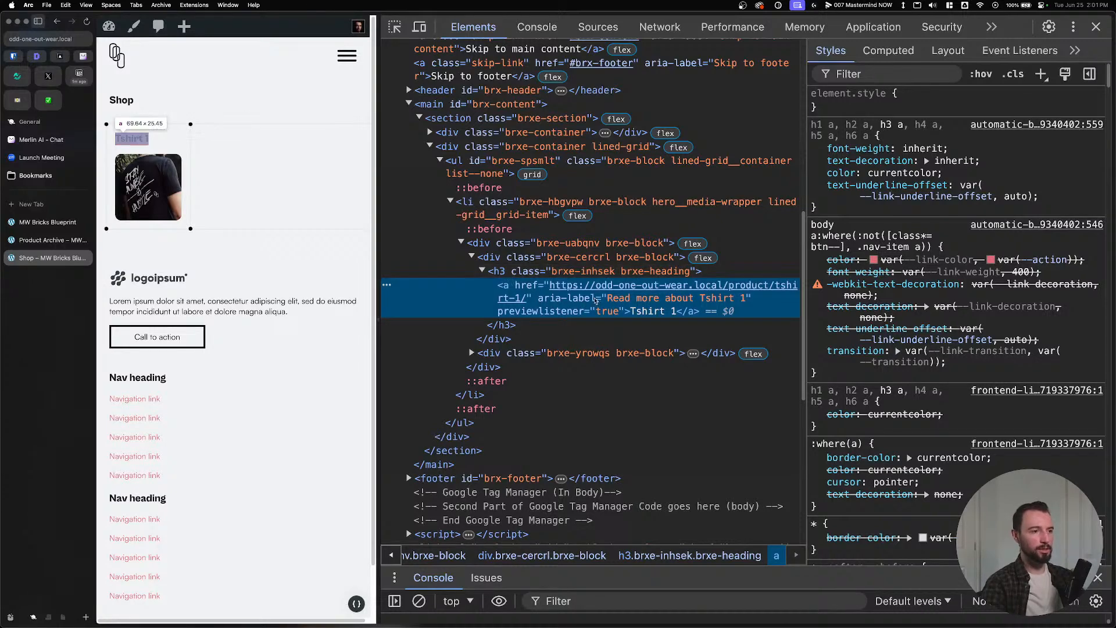
click(1097, 27)
click(53, 241)
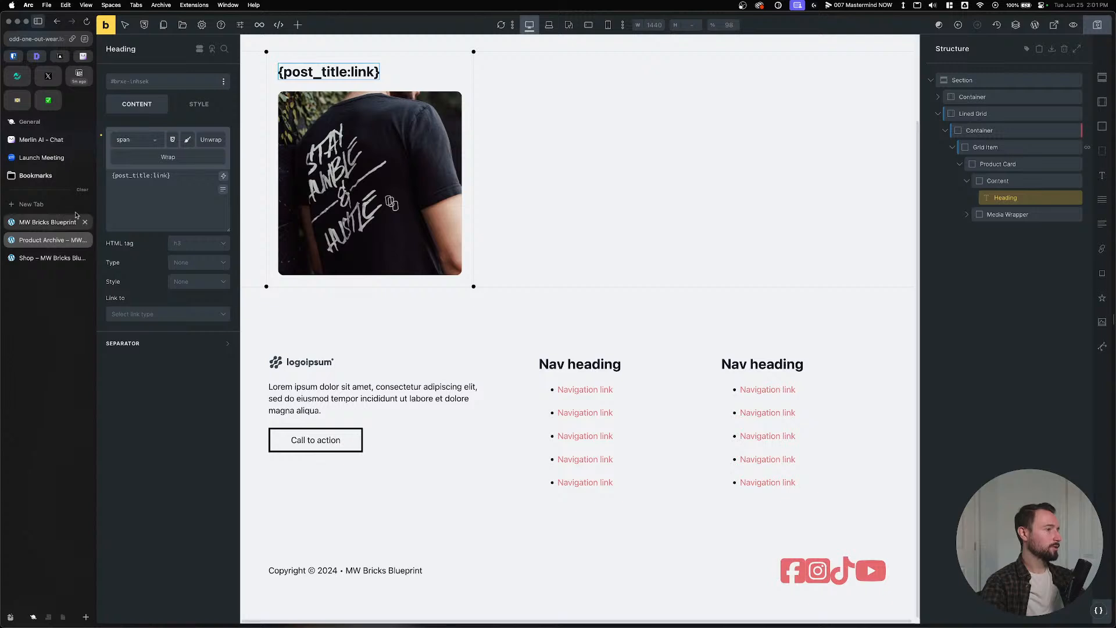
Trim the heading to {post_title} and link it by External URL to dynamic {post_url}.
triple_click(185, 177)
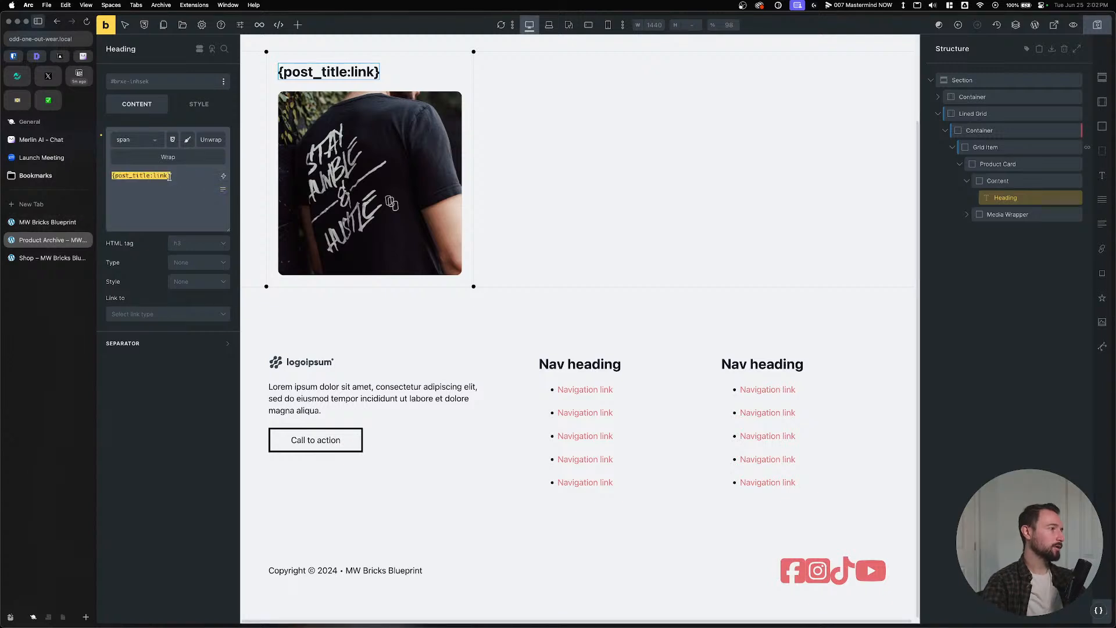
drag(169, 176, 160, 176)
key(BackSpace)
click(167, 314)
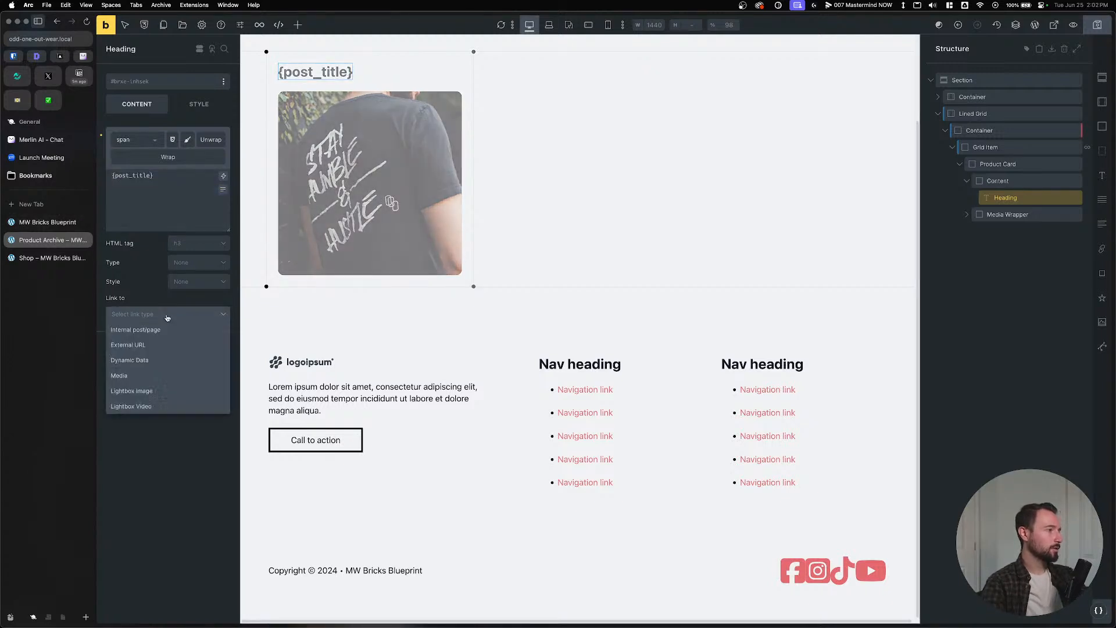
click(155, 343)
click(224, 348)
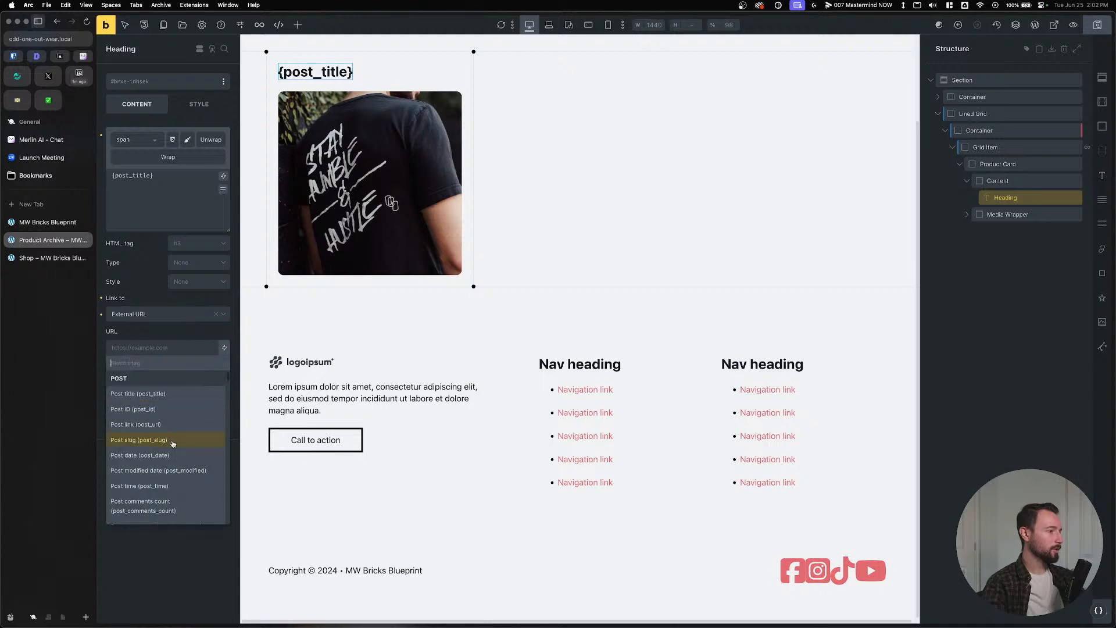
click(172, 426)
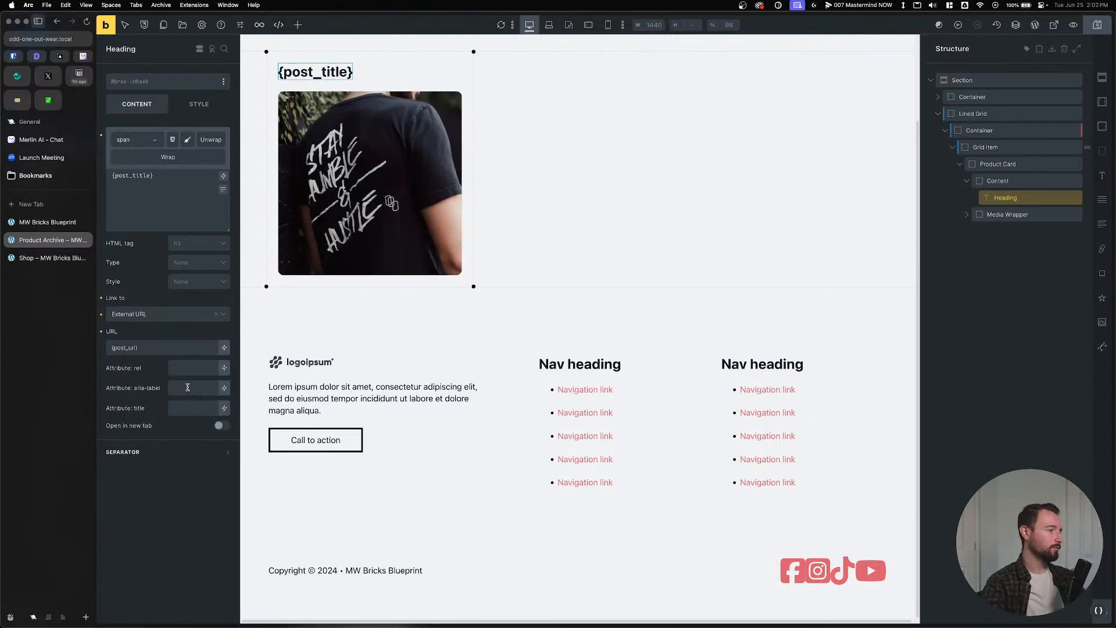
Save the template and check the live Shop page before returning to the builder.
click(187, 387)
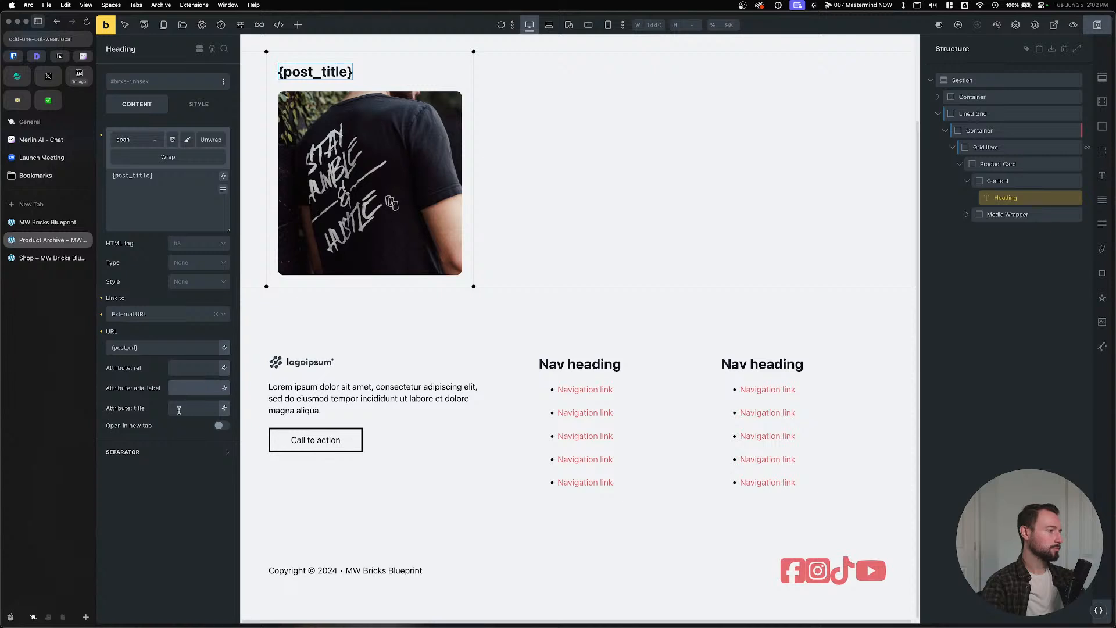
key(super+s)
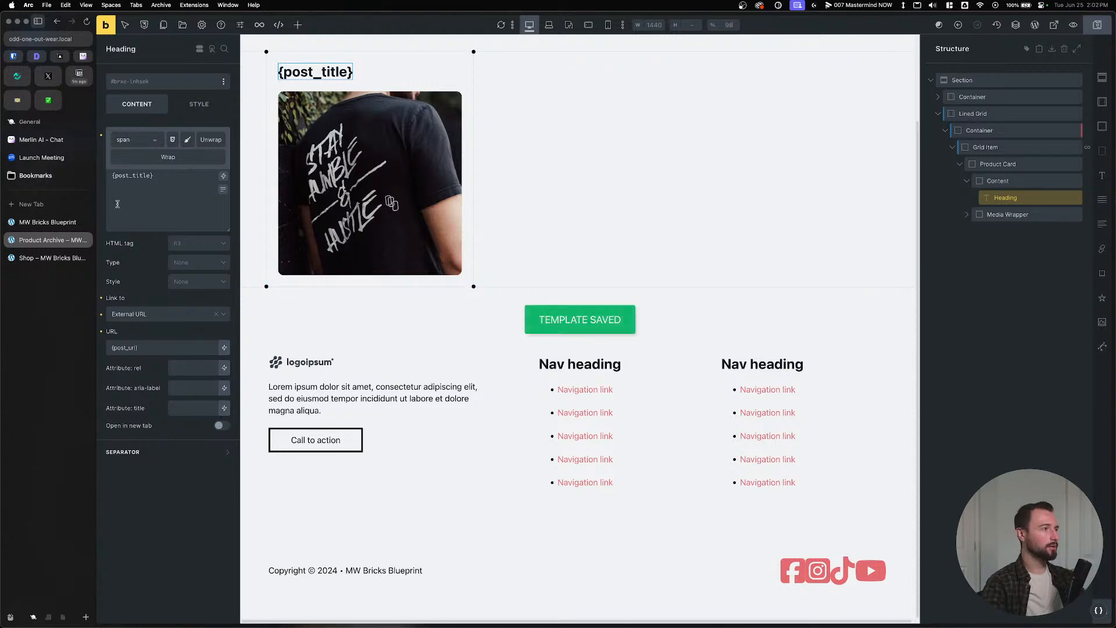
click(76, 258)
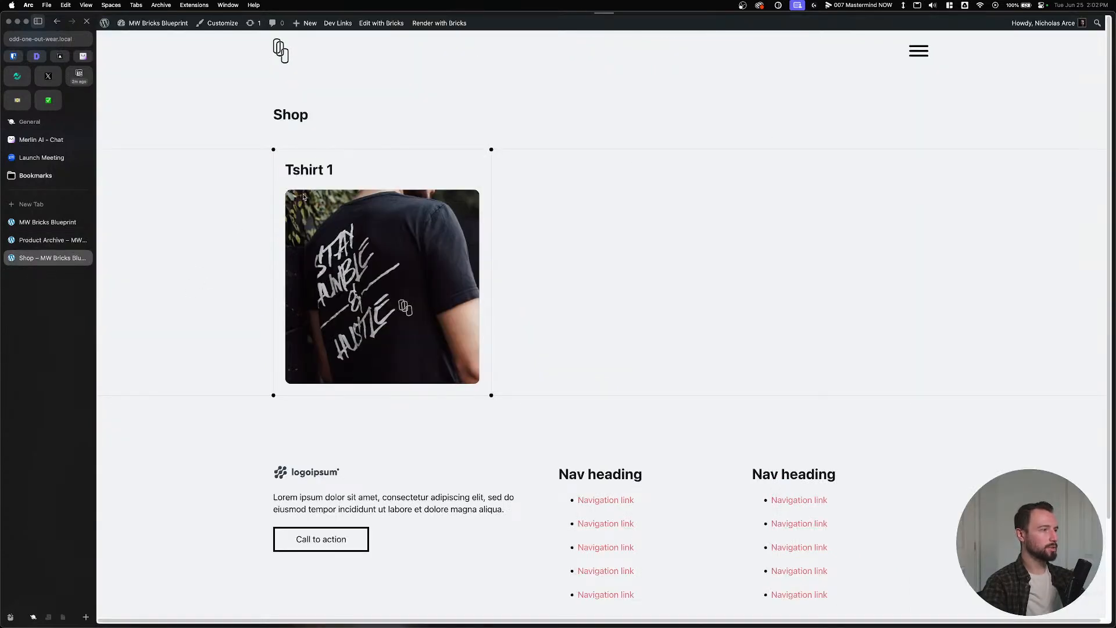
click(44, 241)
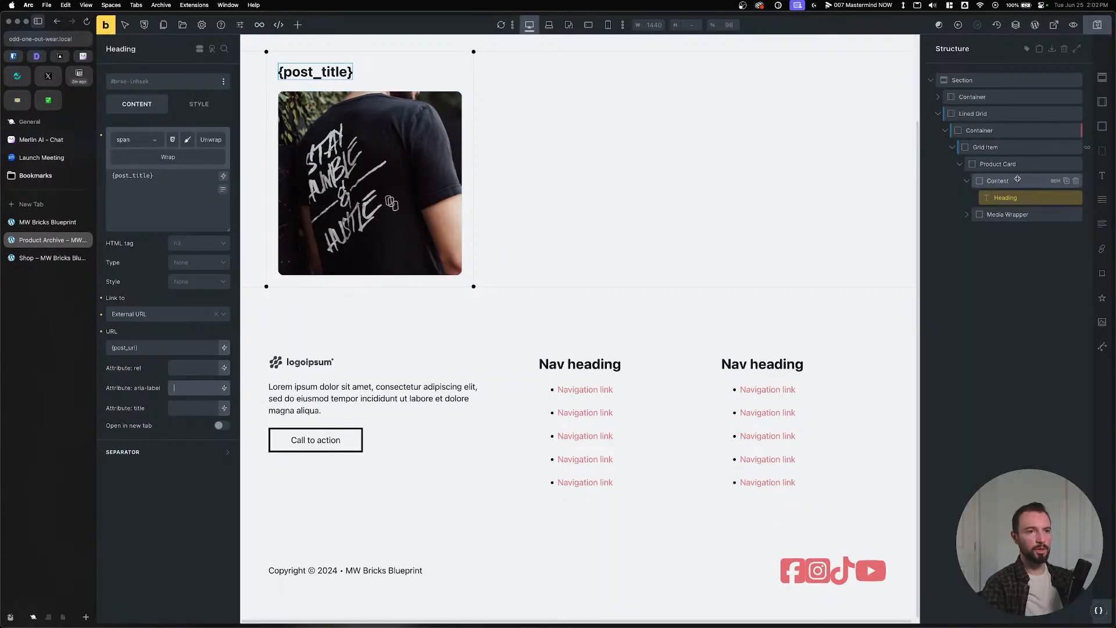
click(971, 181)
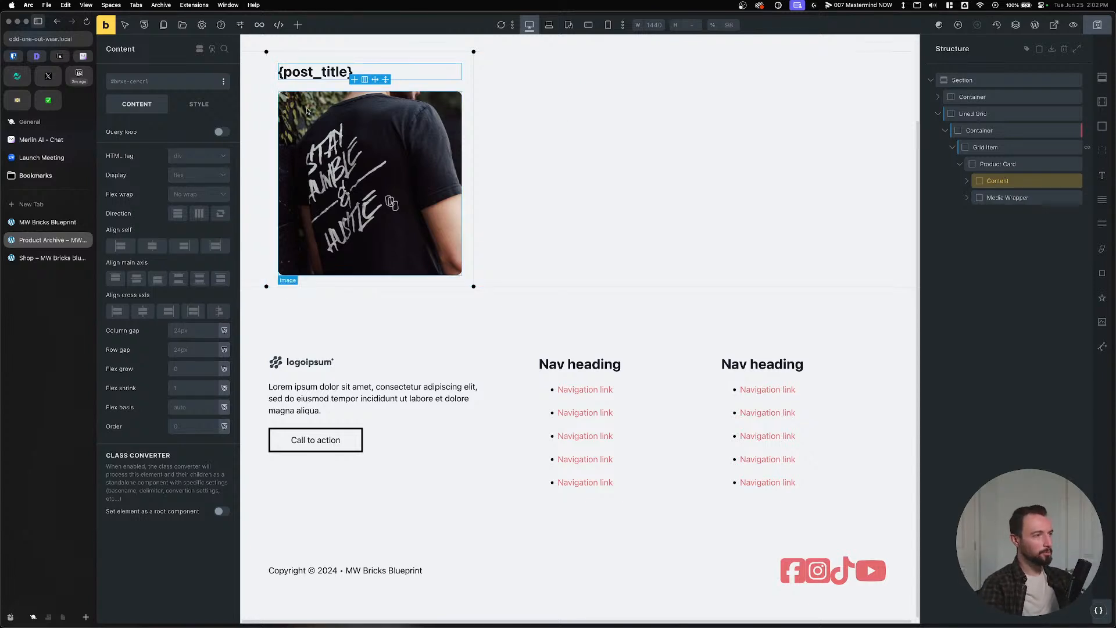
click(985, 200)
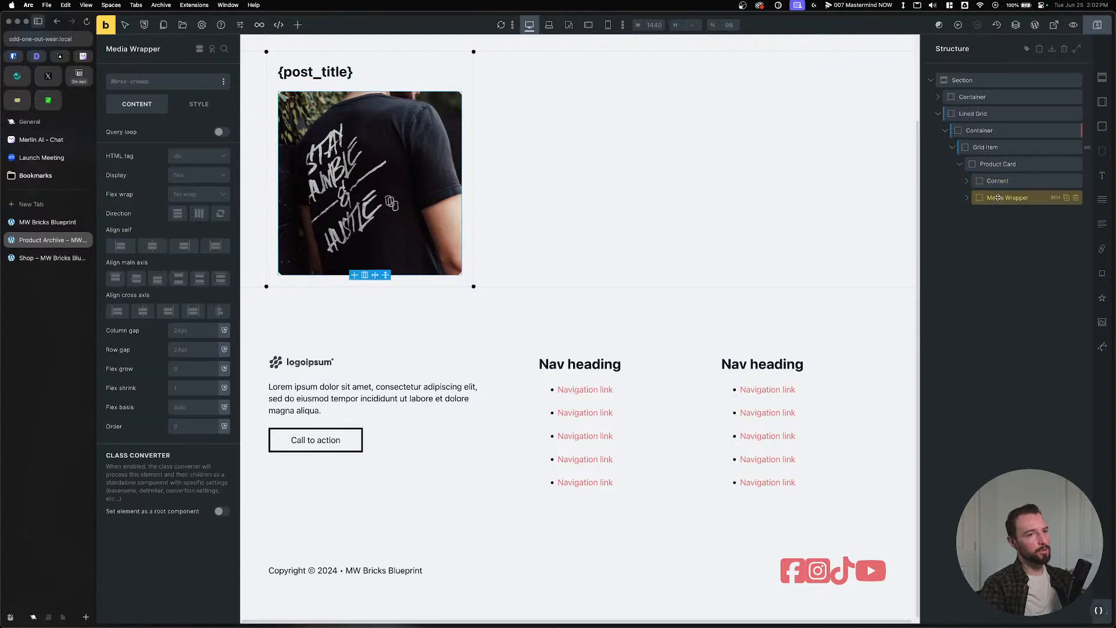
click(996, 165)
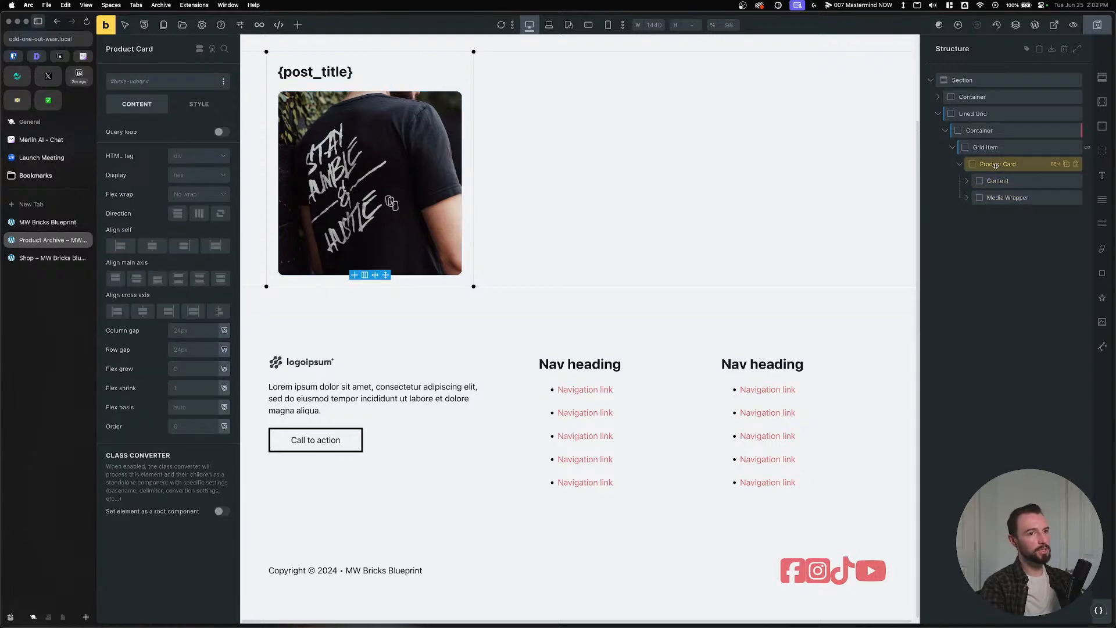
click(1053, 166)
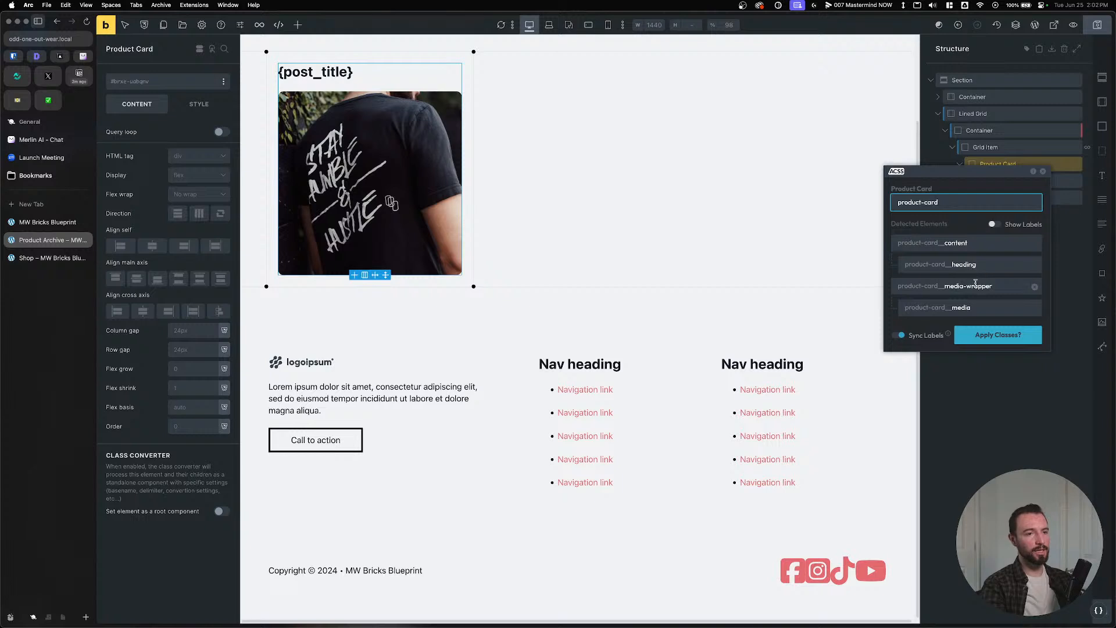
click(1046, 172)
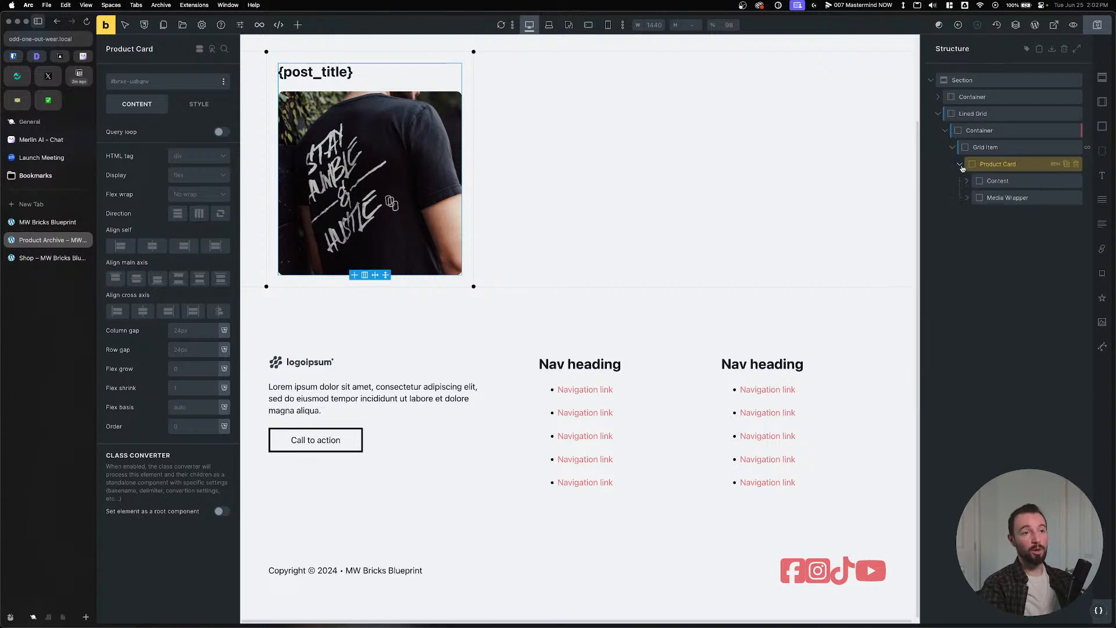
click(1003, 182)
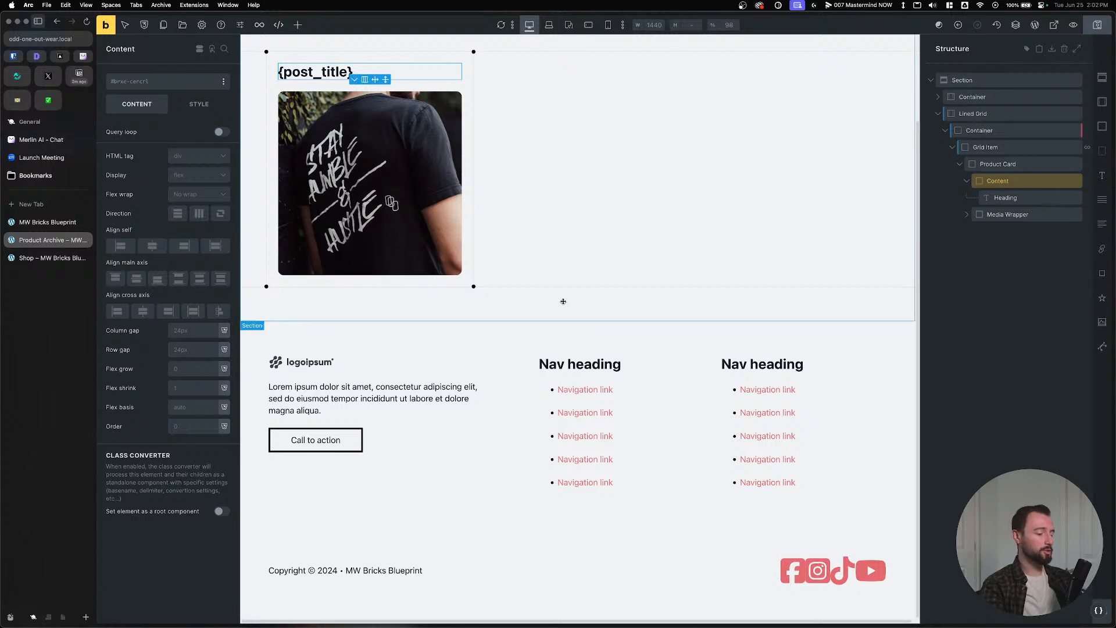
key(super+Tab)
key(super+Tab)
key(super+Tab)
key(super+Tab)
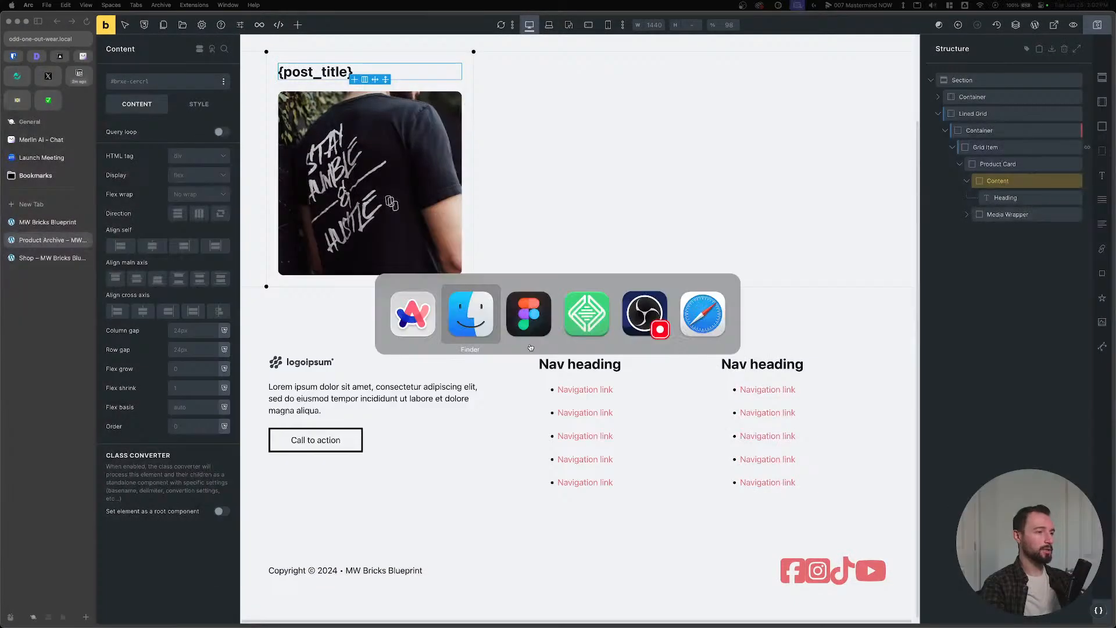
Deselect and pan the Figma canvas to the WILL NOT CONFORM and TREAD product cards.
click(717, 151)
drag(240, 367, 385, 399)
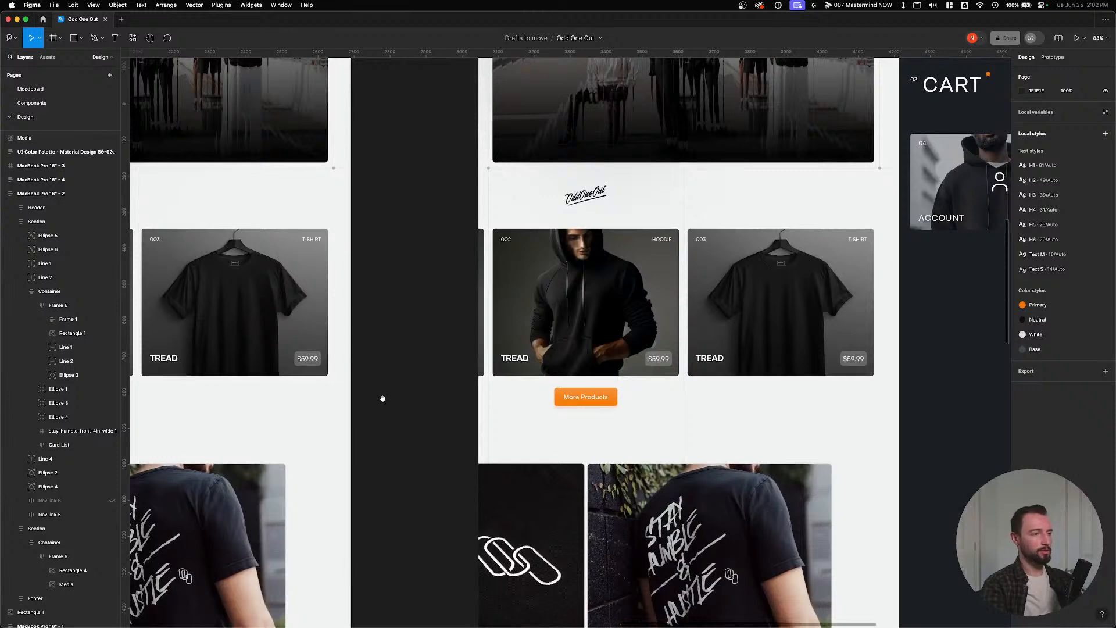
drag(306, 397, 756, 419)
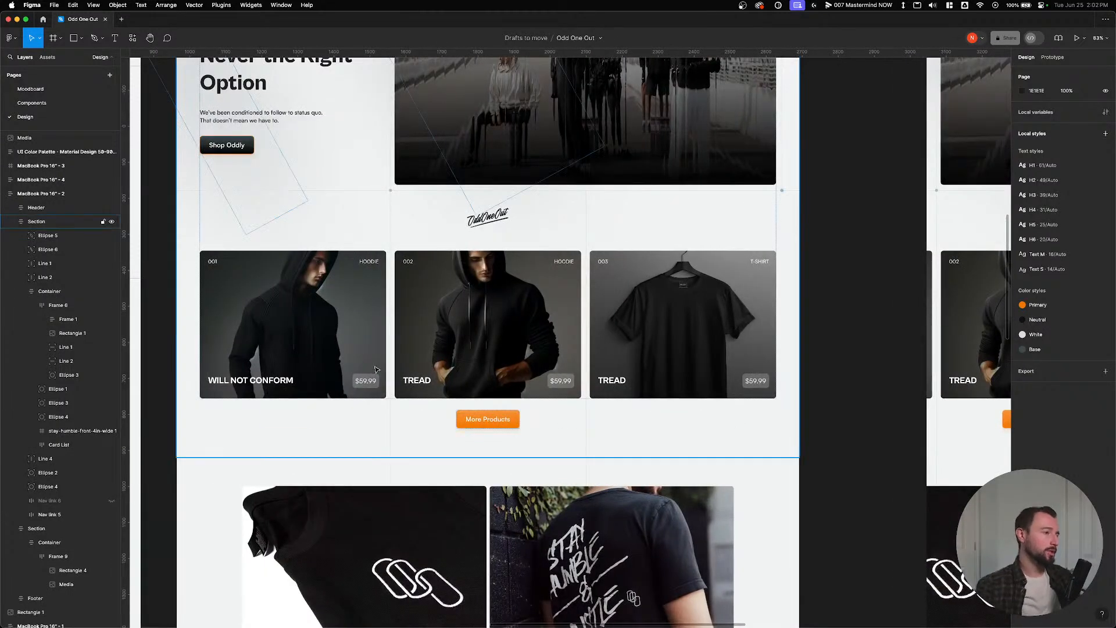
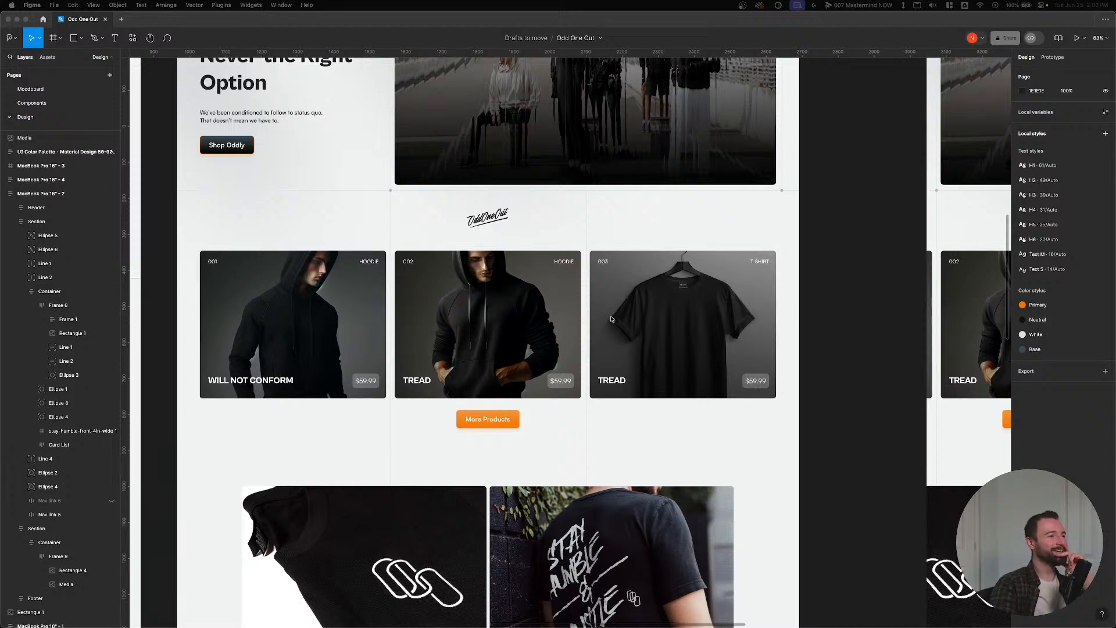
Switch from Figma back to the Arc window showing the Bricks Product Archive template via Mission Control.
key(ctrl+Up)
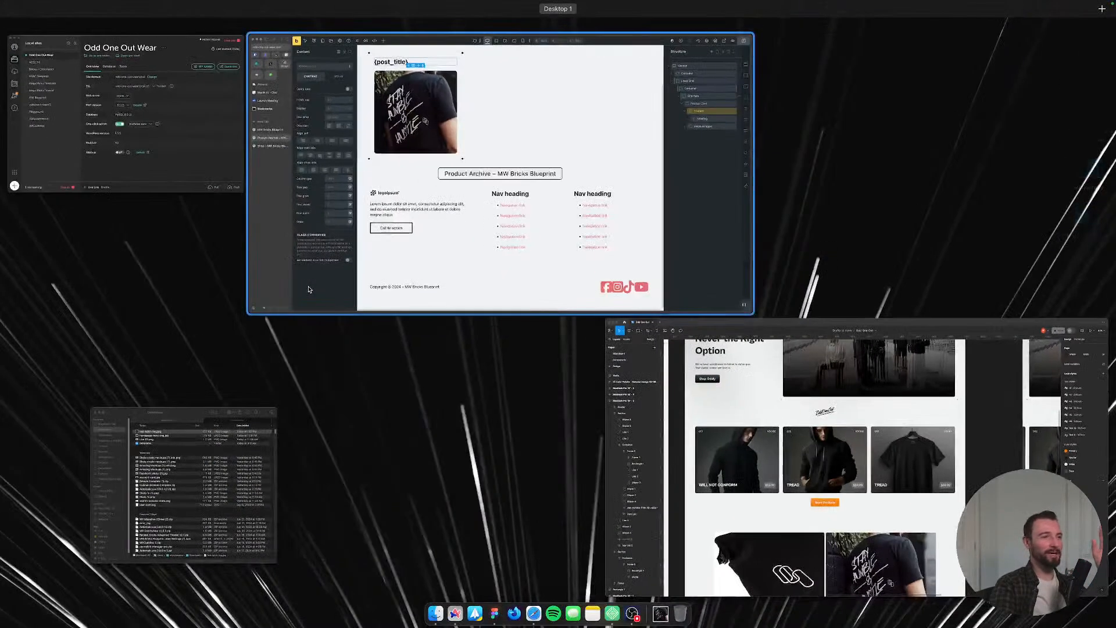
click(313, 290)
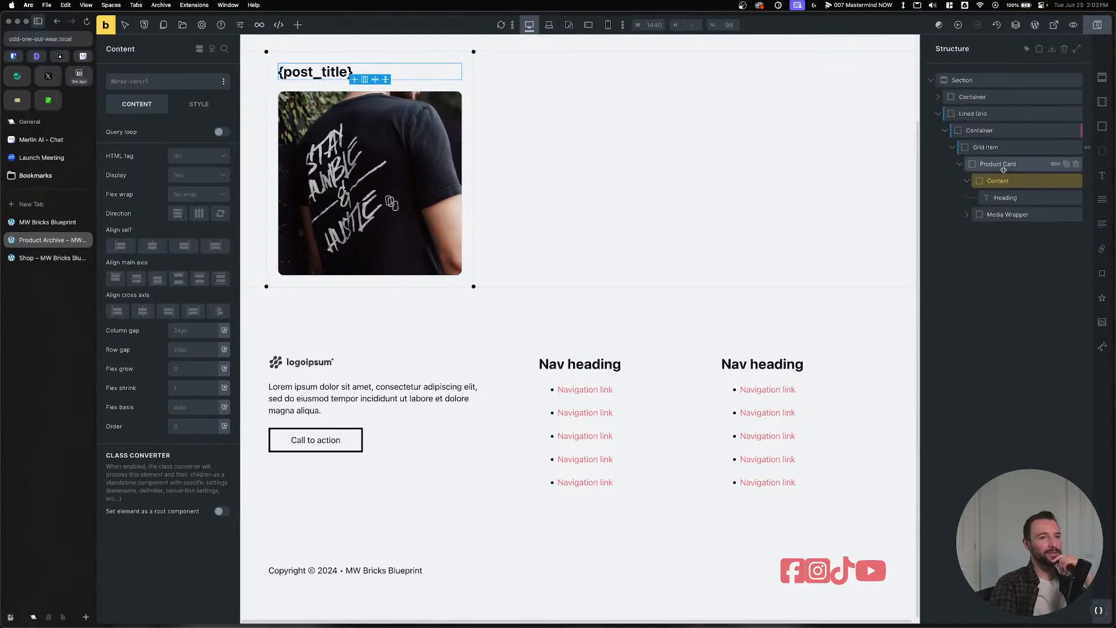
Try moving the Heading out of Content, then undo it and keep the Heading inside Content.
click(1004, 167)
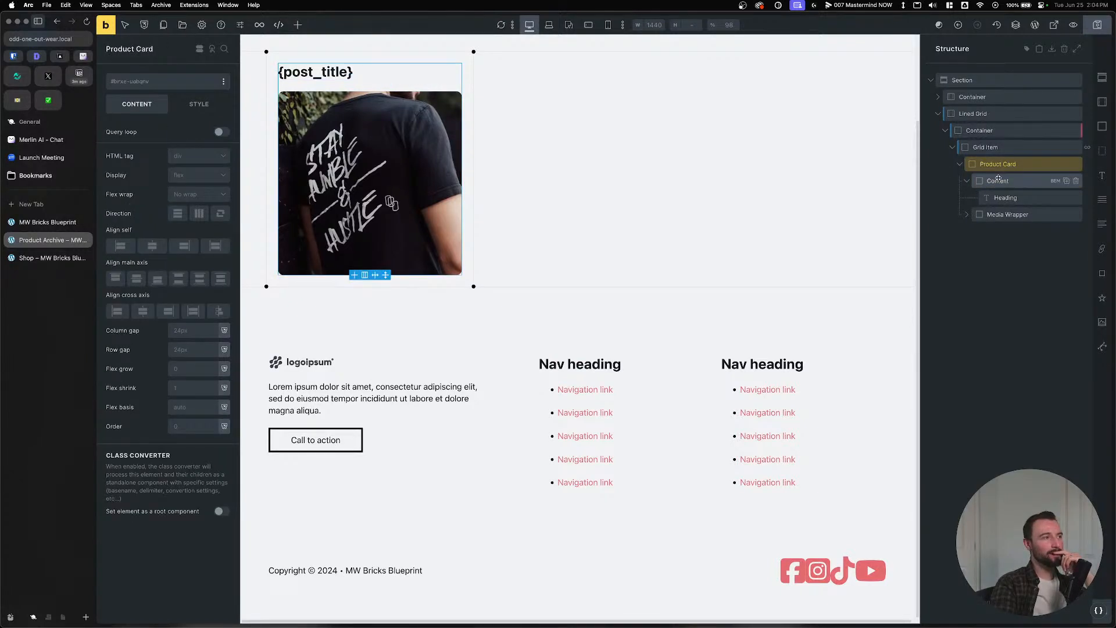
click(998, 179)
click(997, 180)
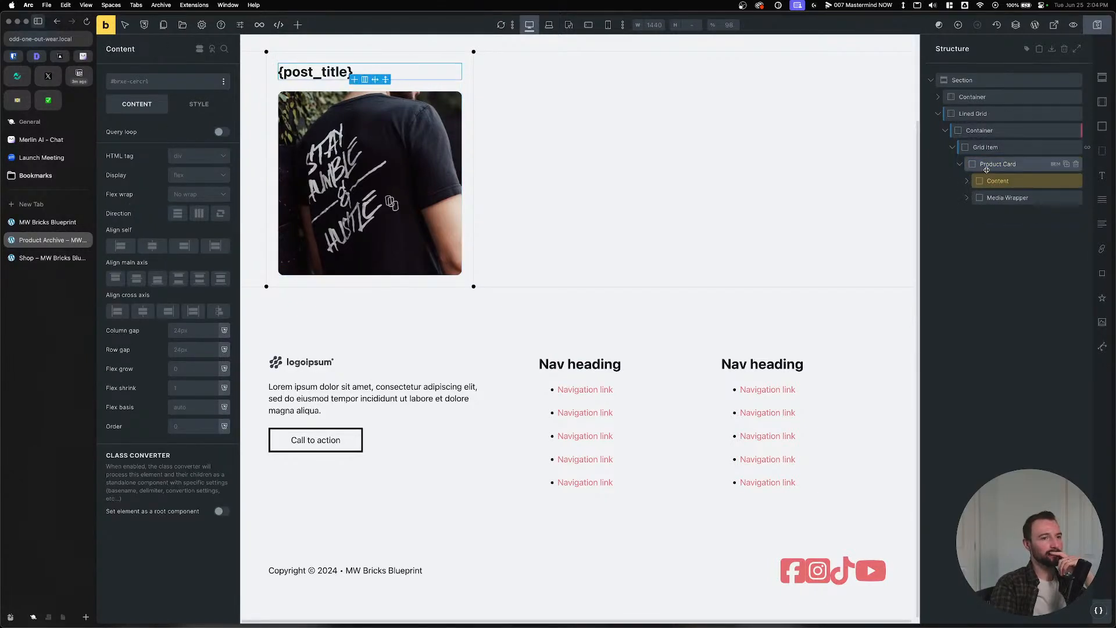
click(968, 182)
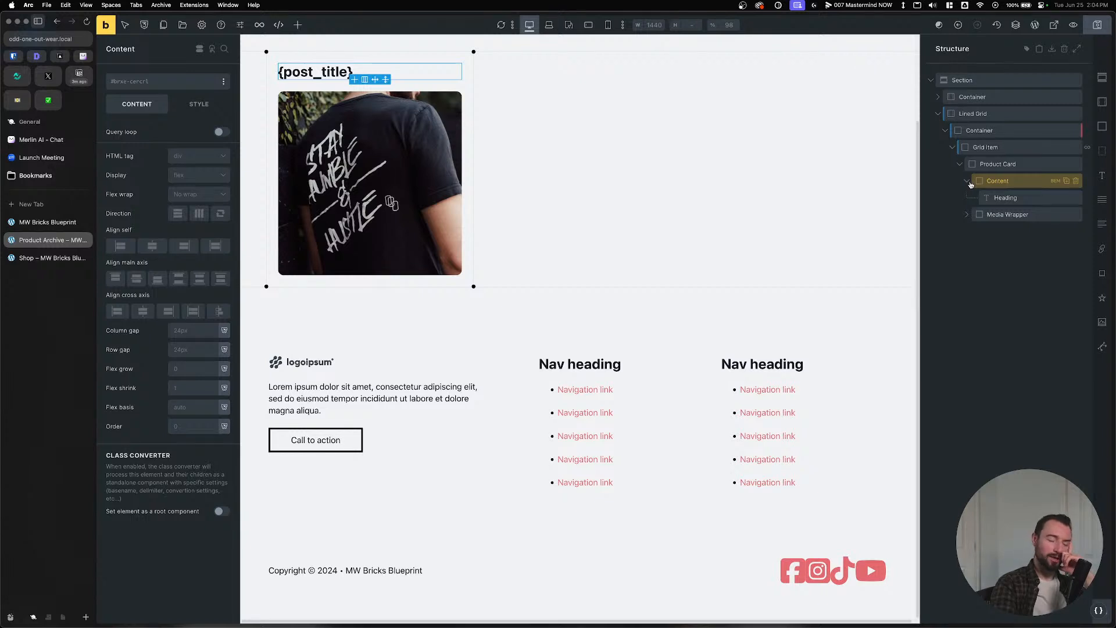
drag(986, 197, 998, 180)
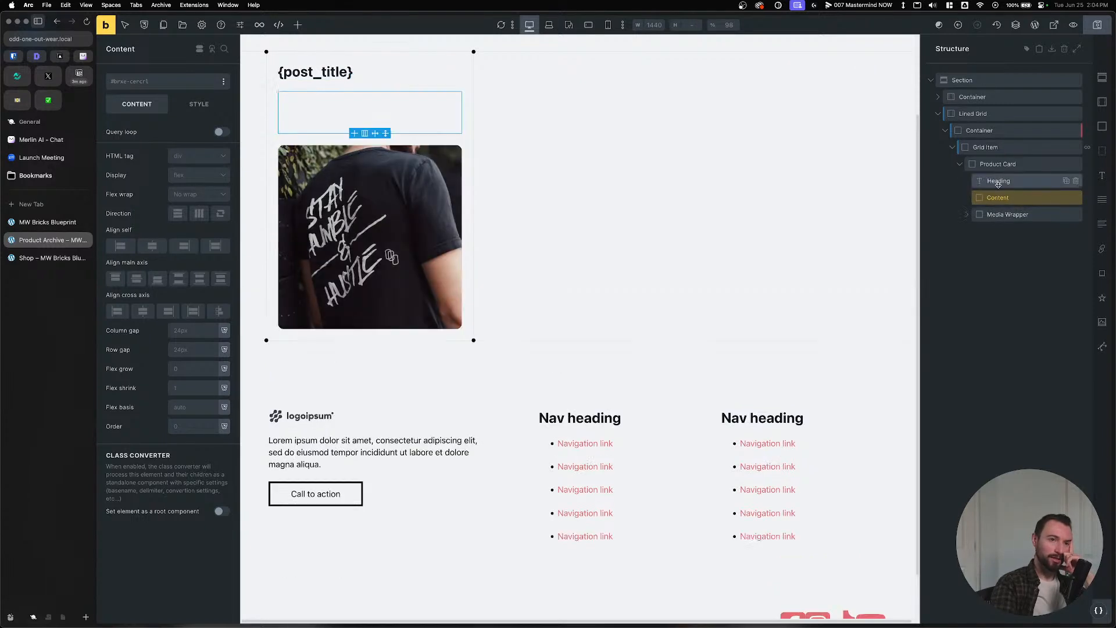
click(1076, 197)
click(999, 180)
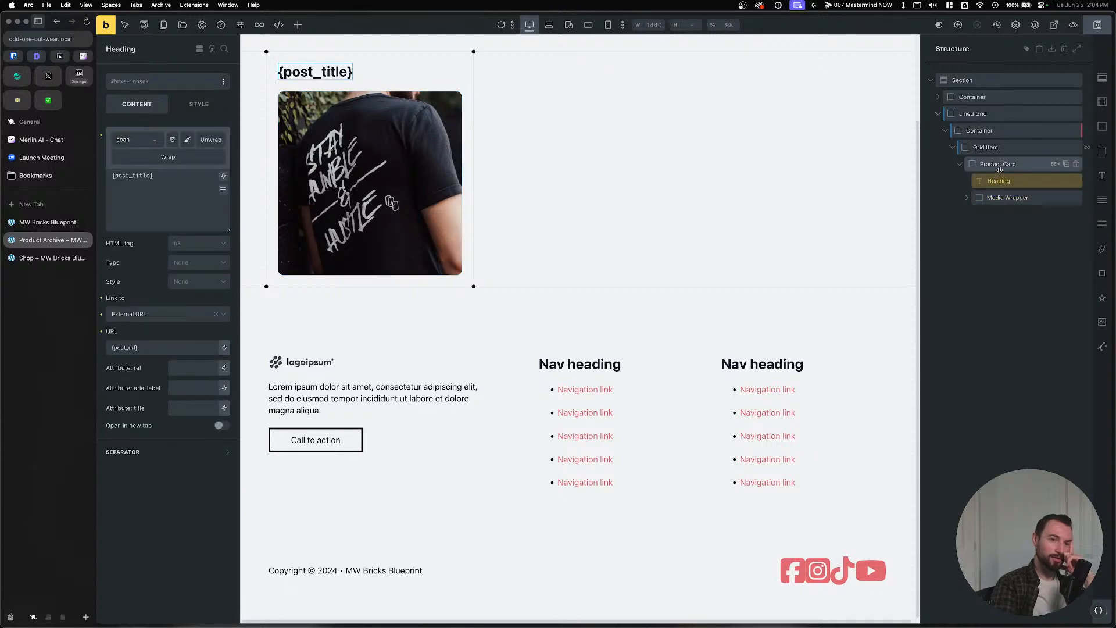
key(super+z)
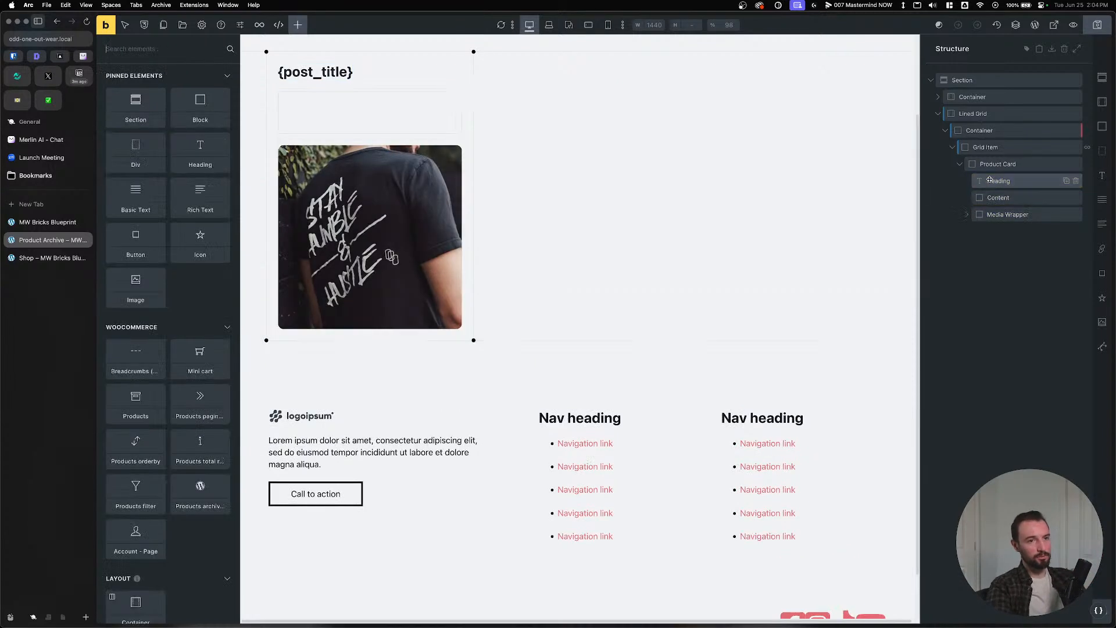
drag(995, 181, 1004, 206)
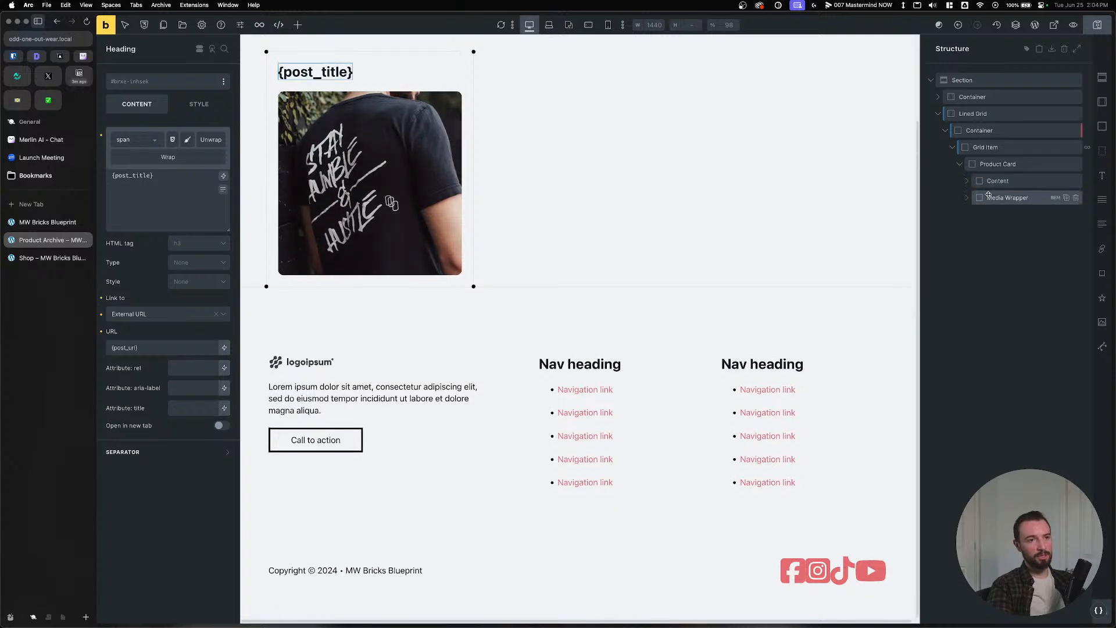
click(998, 181)
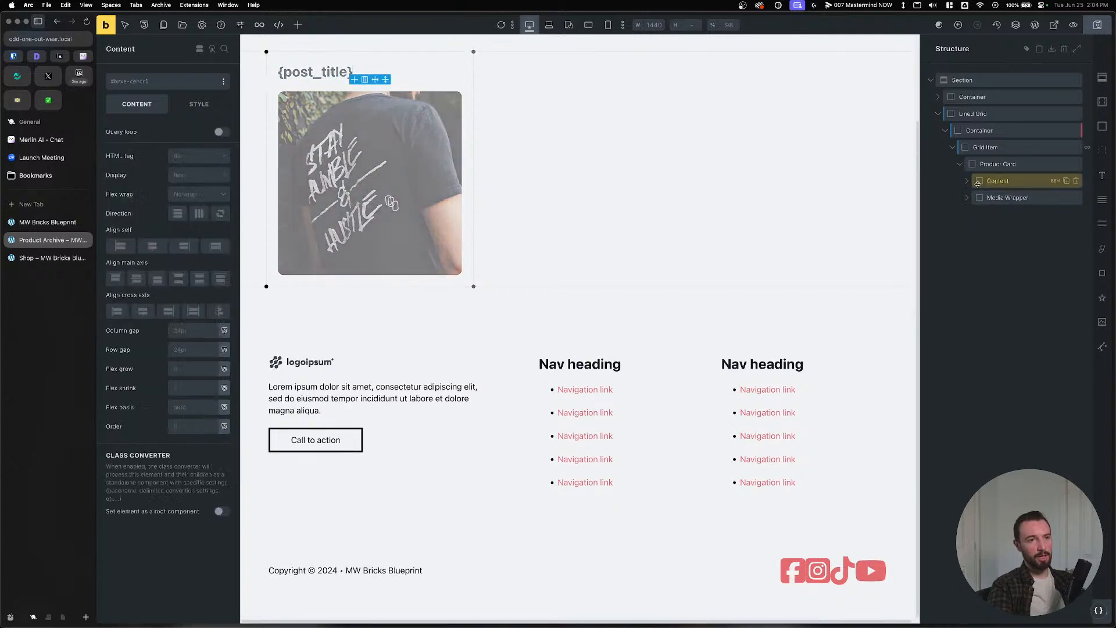
Add a Basic Text element named Price inside Content and rename the Heading to Title.
click(1103, 209)
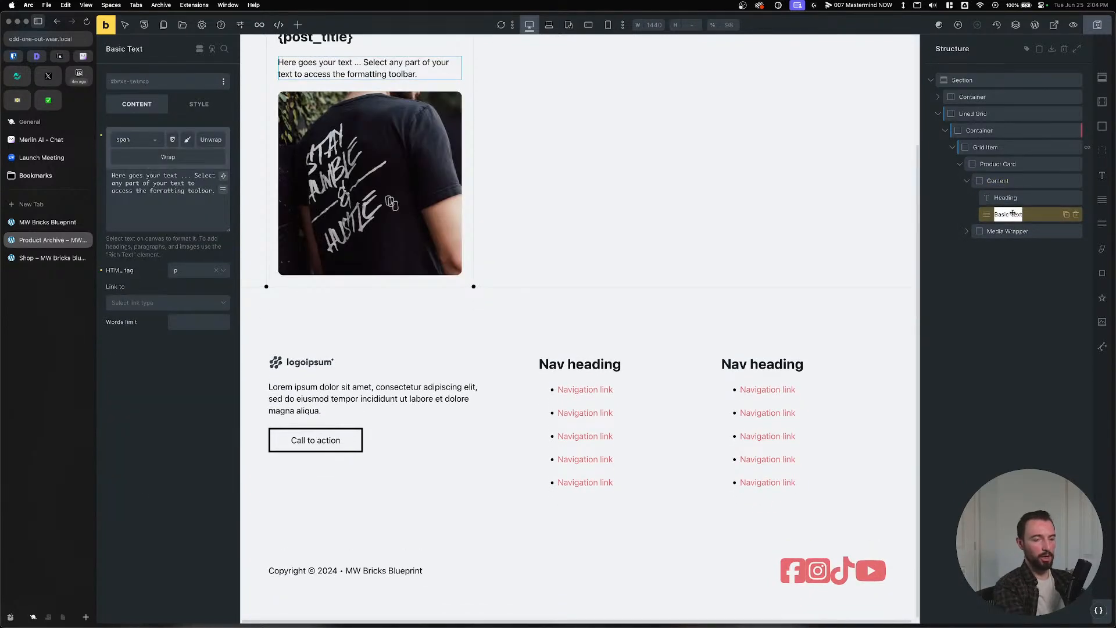
text(Price)
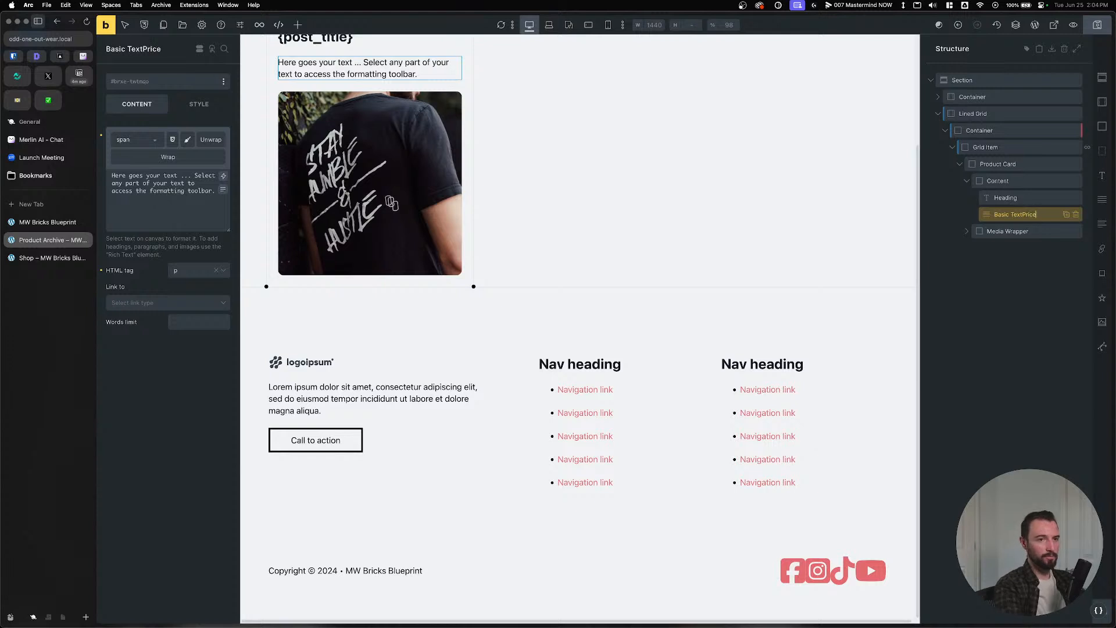
key(Return)
triple_click(1012, 214)
text(Price)
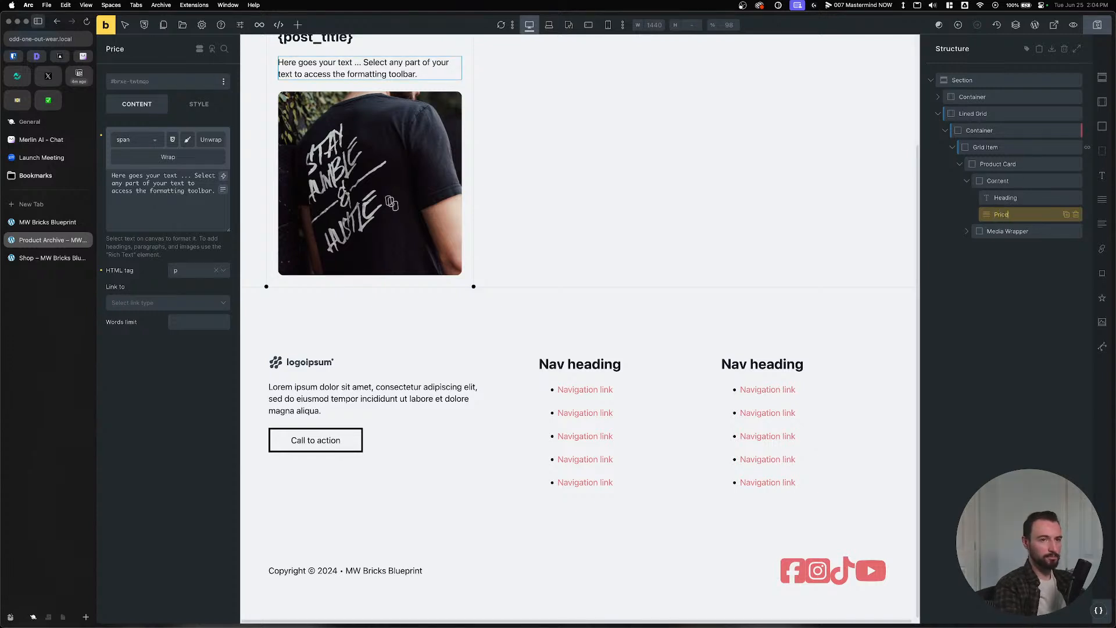
key(Return)
double_click(1016, 200)
text(Title)
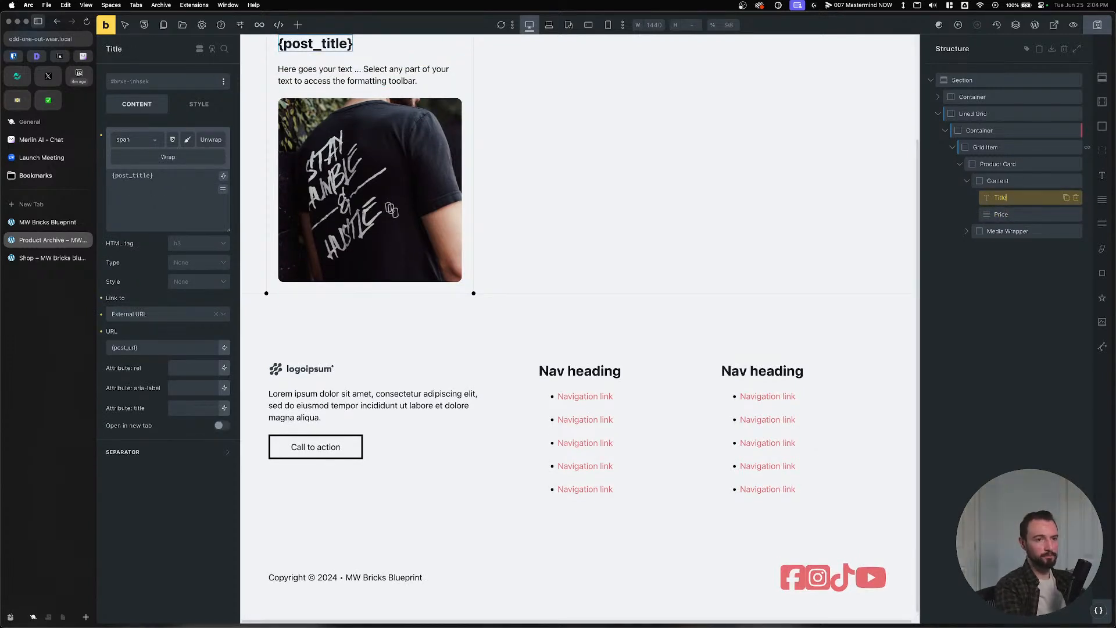
Add another Basic Text element below Price and name it Category.
click(1002, 181)
click(967, 181)
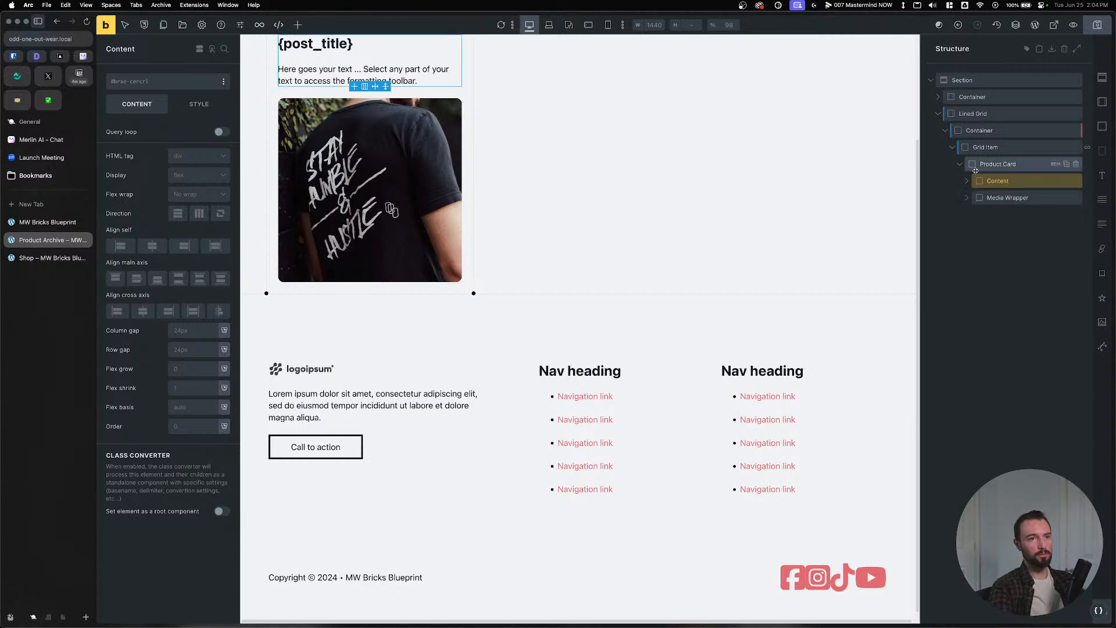
click(997, 199)
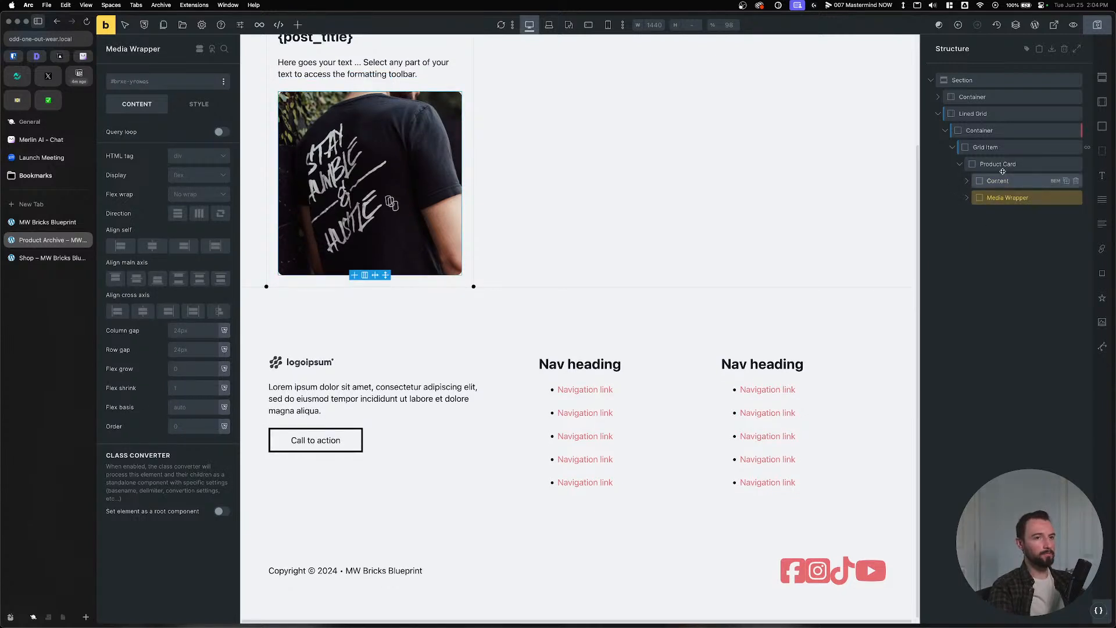
click(1039, 165)
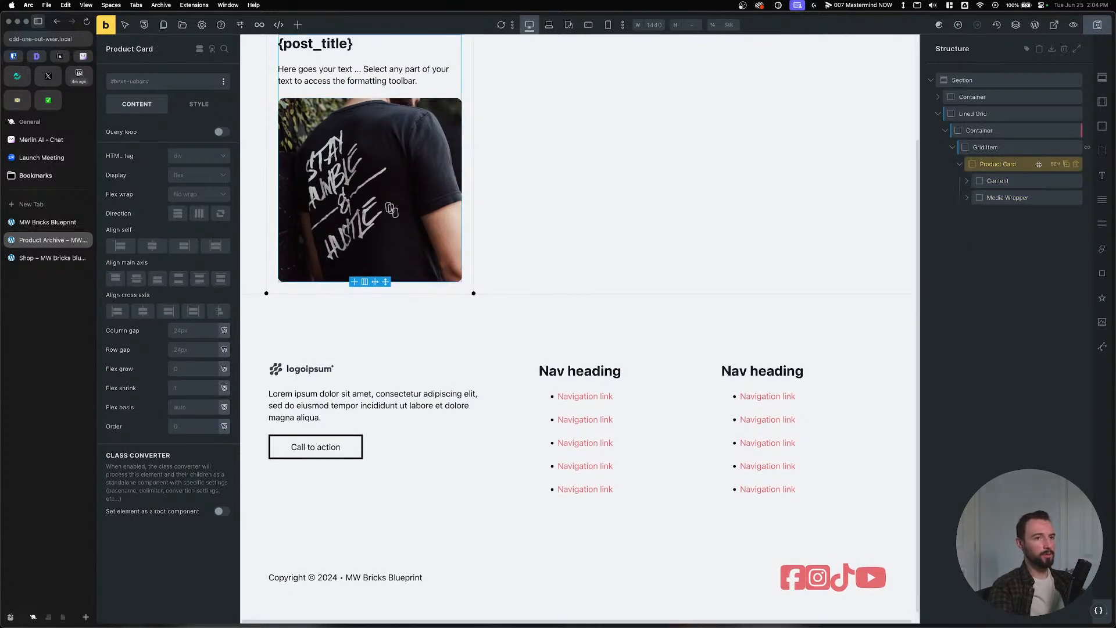
click(968, 182)
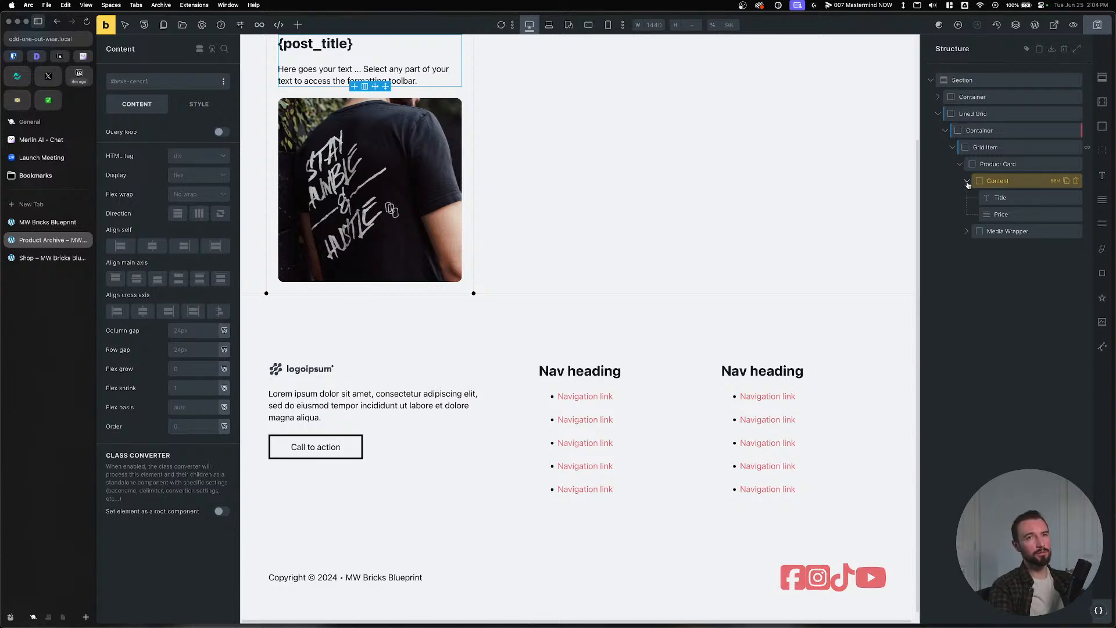
click(1102, 199)
double_click(1003, 230)
text(Categ)
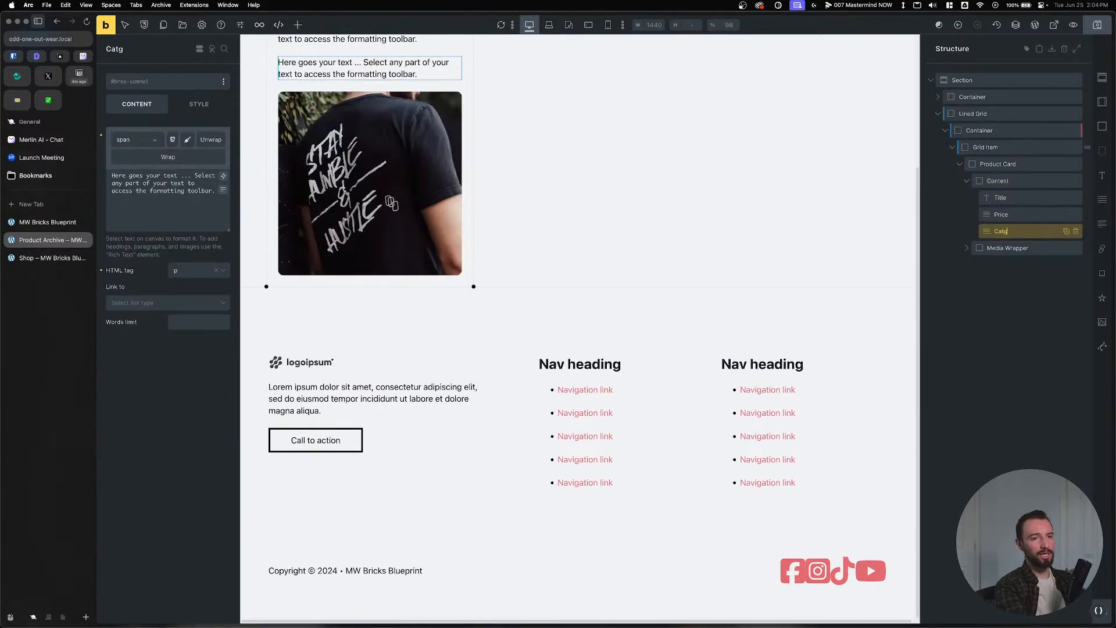
text(ory)
key(Return)
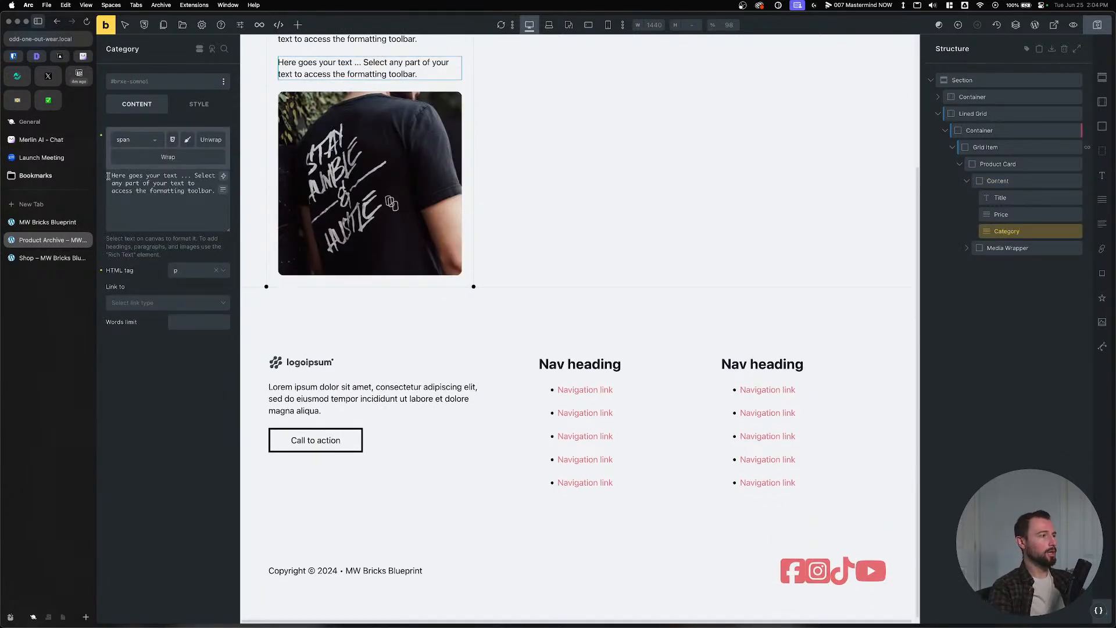
Set Category's text to dynamic {post_terms_product_cat}, save the template, and view the Shop page.
key(super+a)
key(BackSpace)
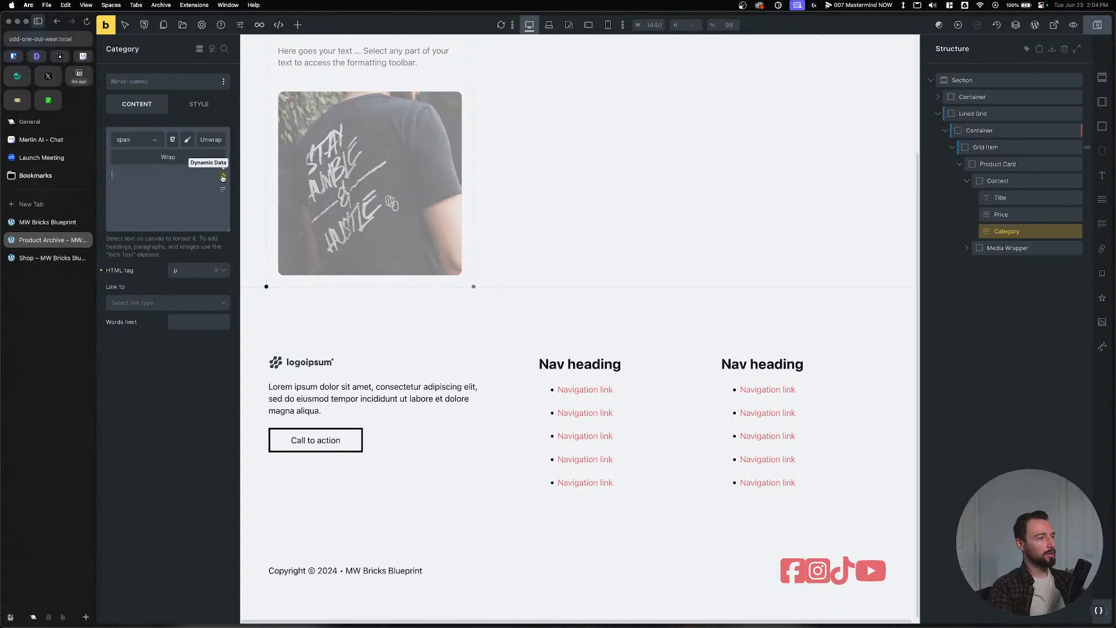
click(223, 178)
text(terms)
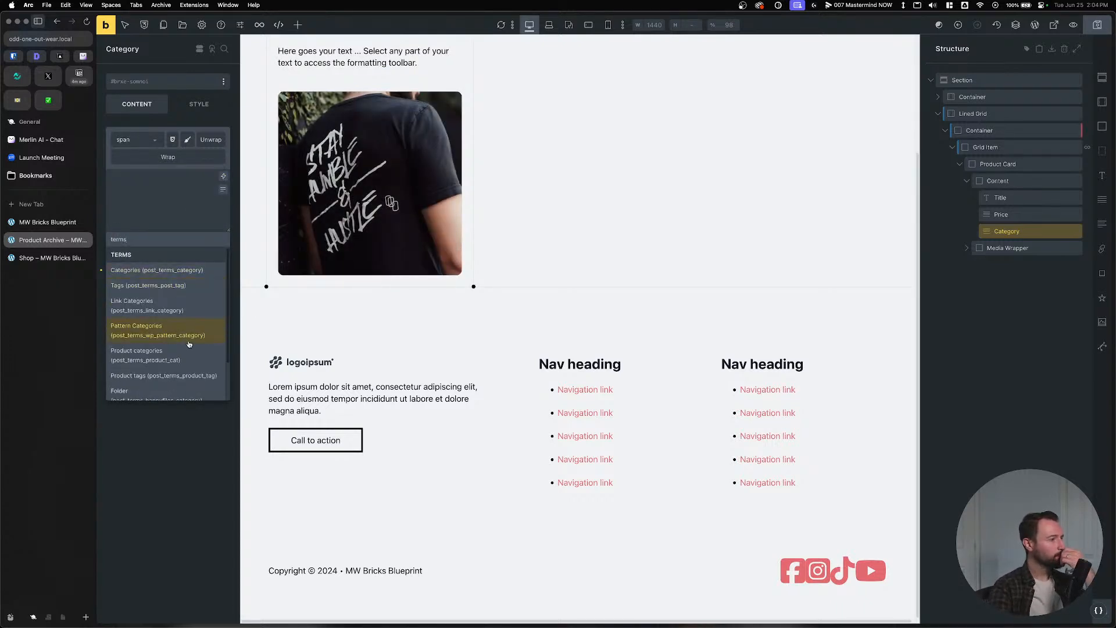
click(162, 355)
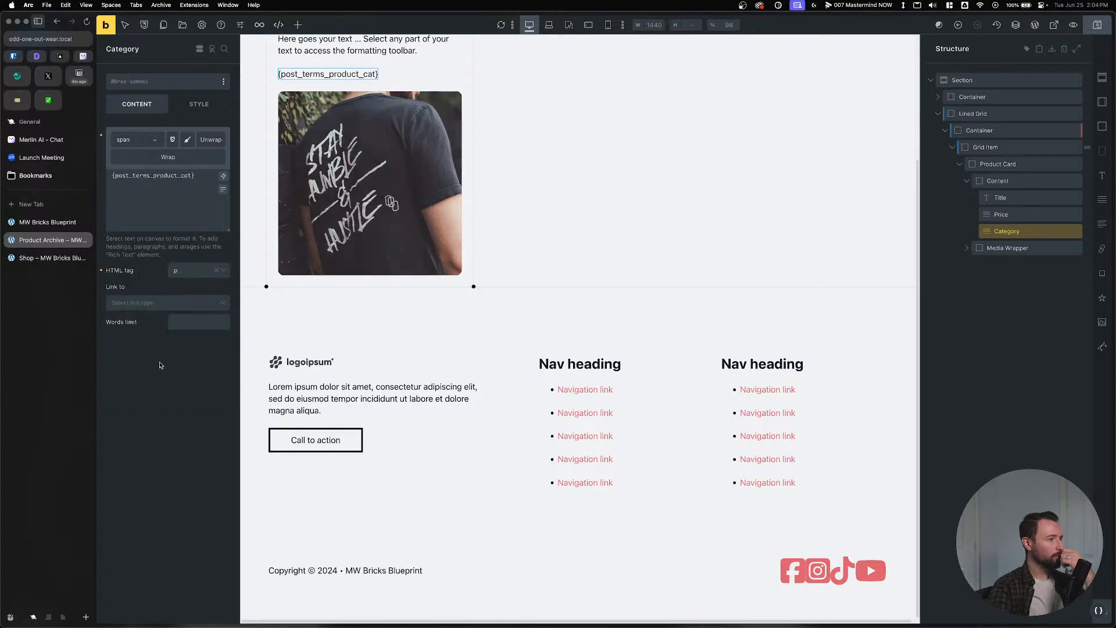
key(super+s)
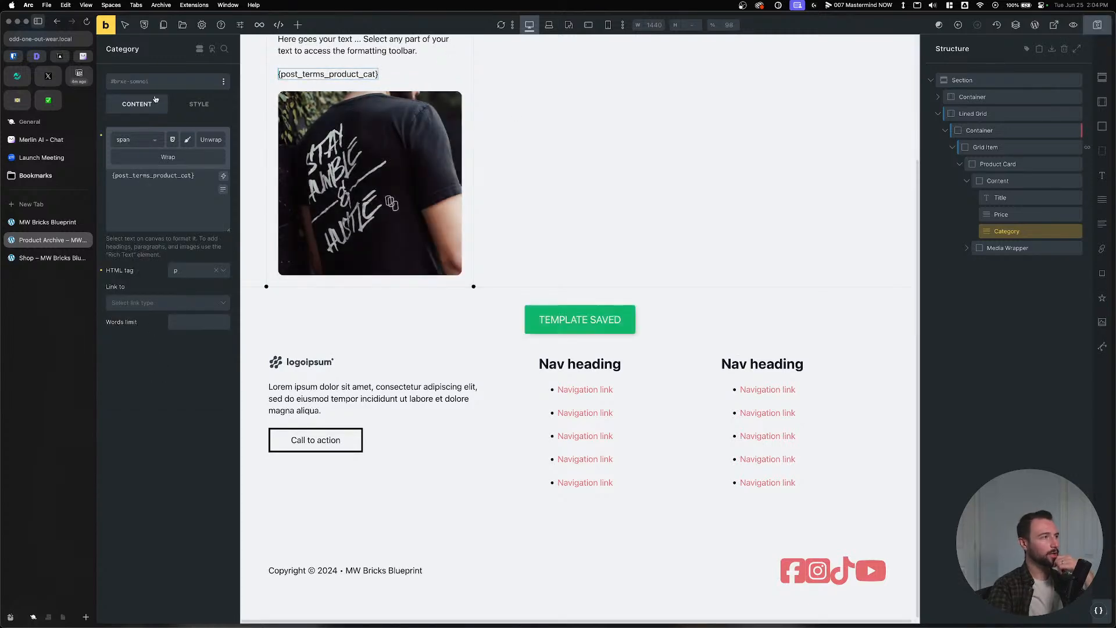
click(38, 264)
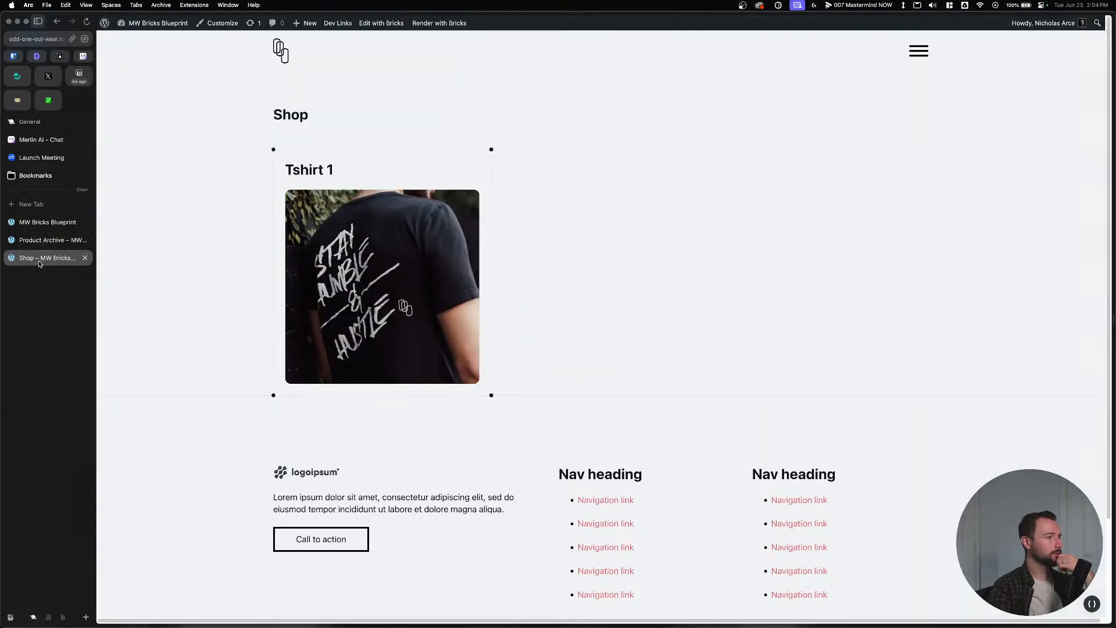
Check the Shop page card and open the Tshirt 1 product for editing.
click(38, 242)
click(36, 258)
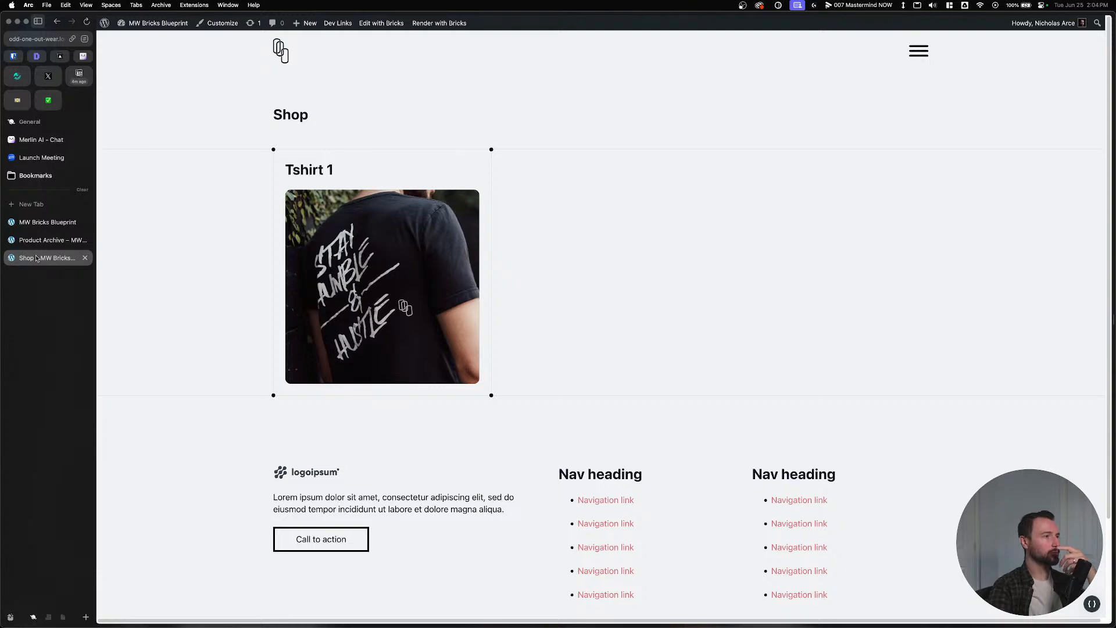
click(326, 169)
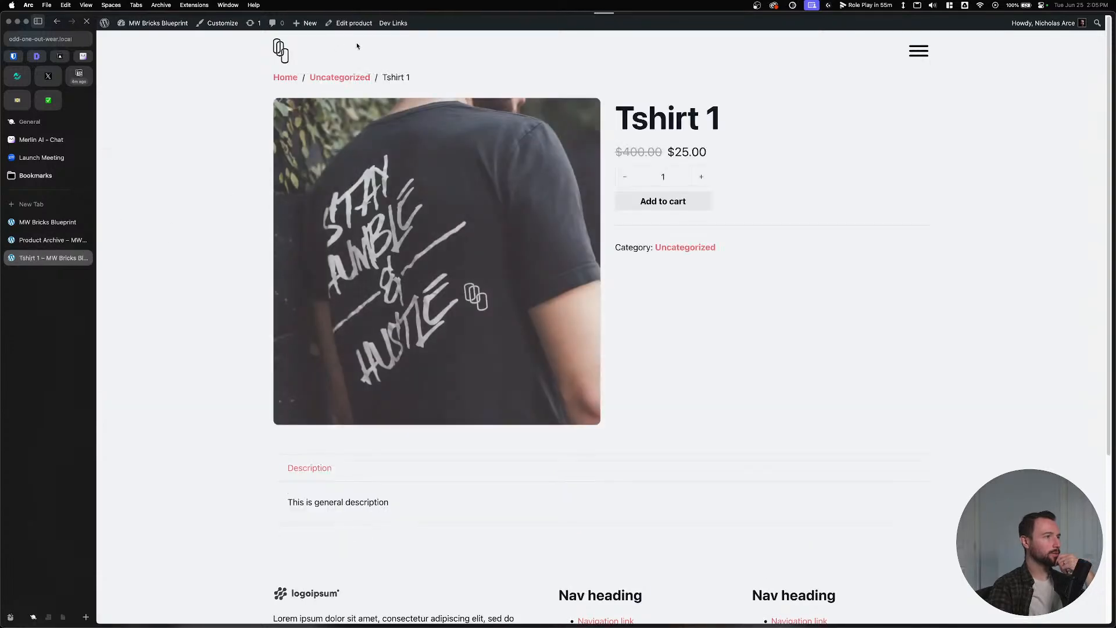
click(352, 23)
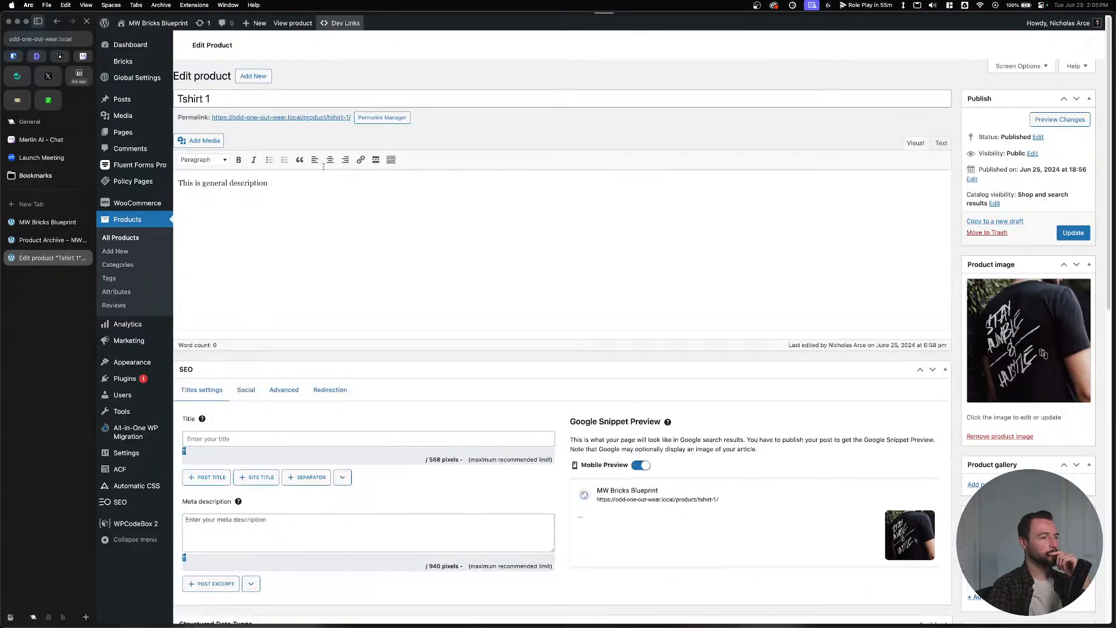
Untick Uncategorized and Hoodies, tick T-Shirts, and update the Tshirt 1 product.
scroll(744, 279, down, 6)
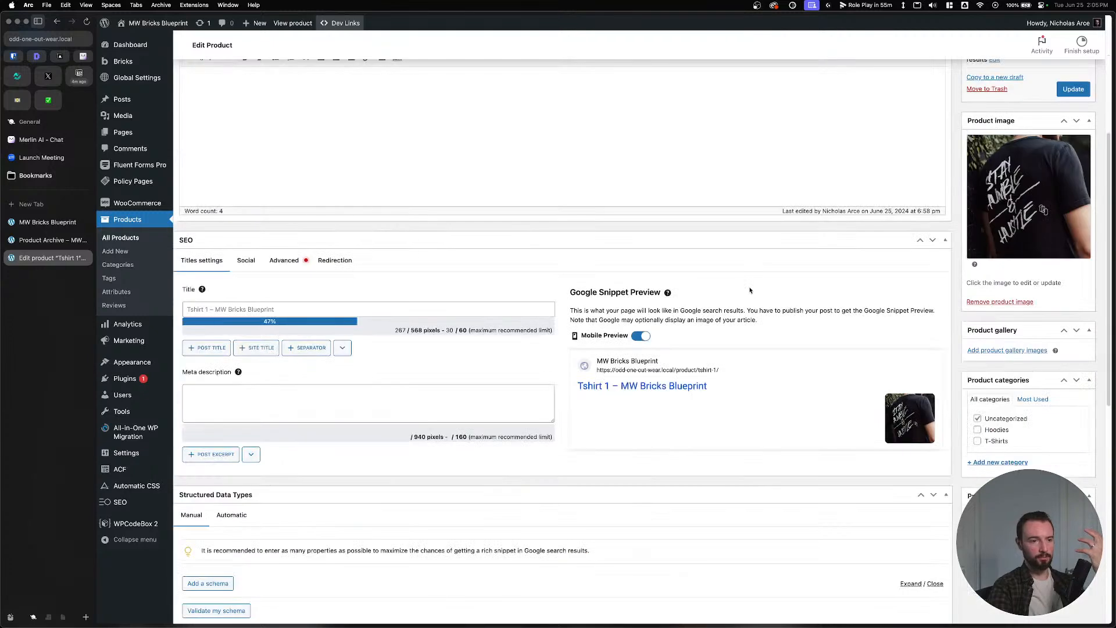
click(977, 429)
click(977, 418)
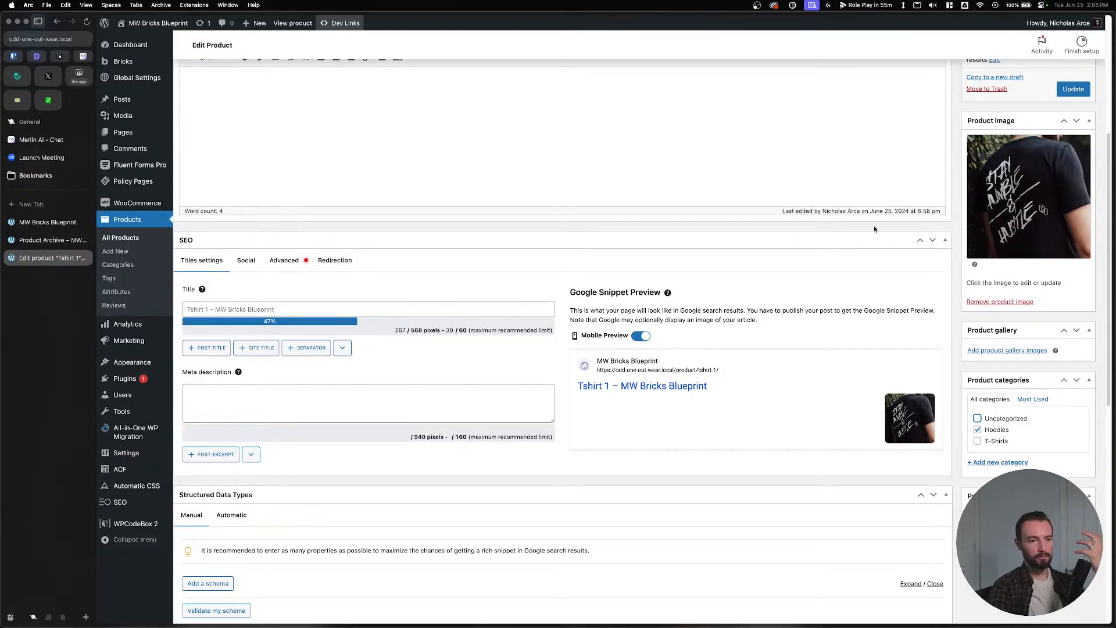
click(978, 429)
click(977, 441)
click(1073, 89)
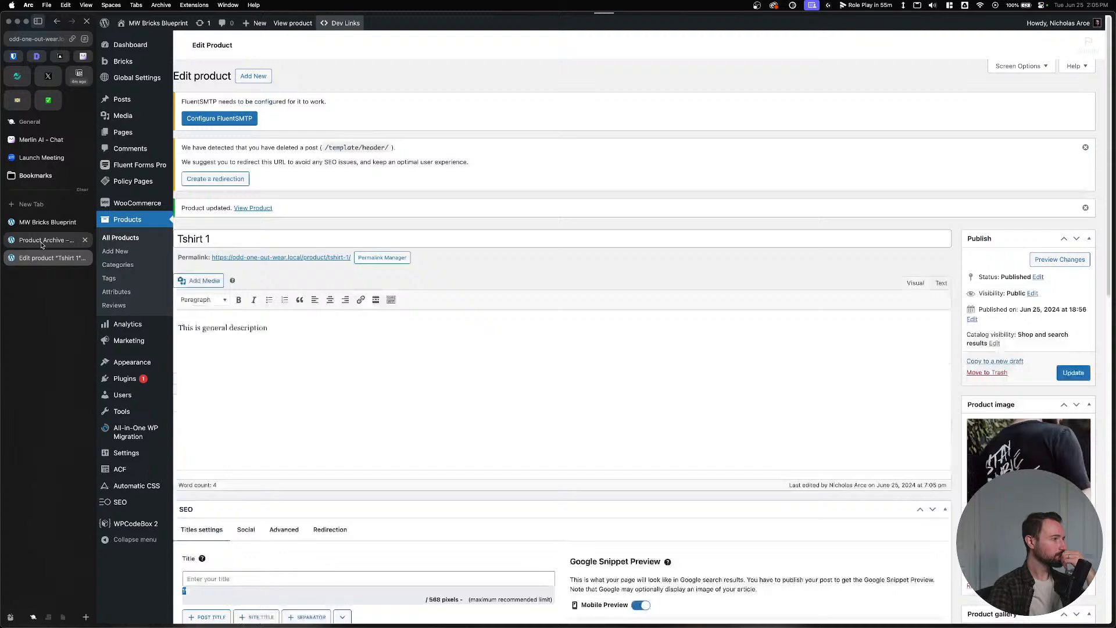
click(42, 240)
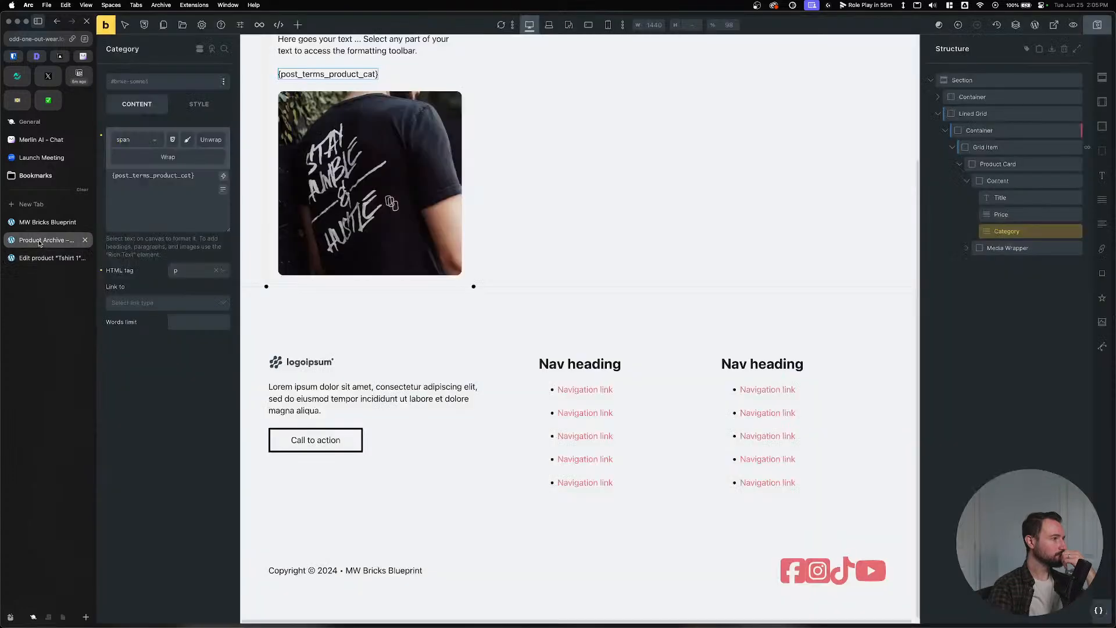
Append a :value filter to the Category tag, save, and check the front-end archive.
click(106, 27)
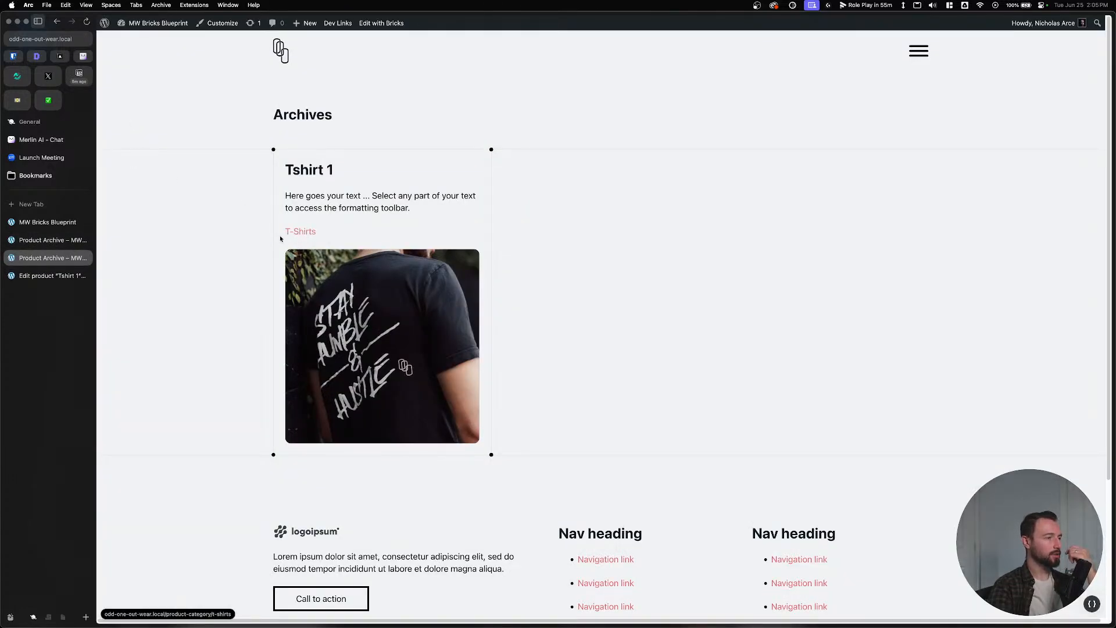
click(47, 240)
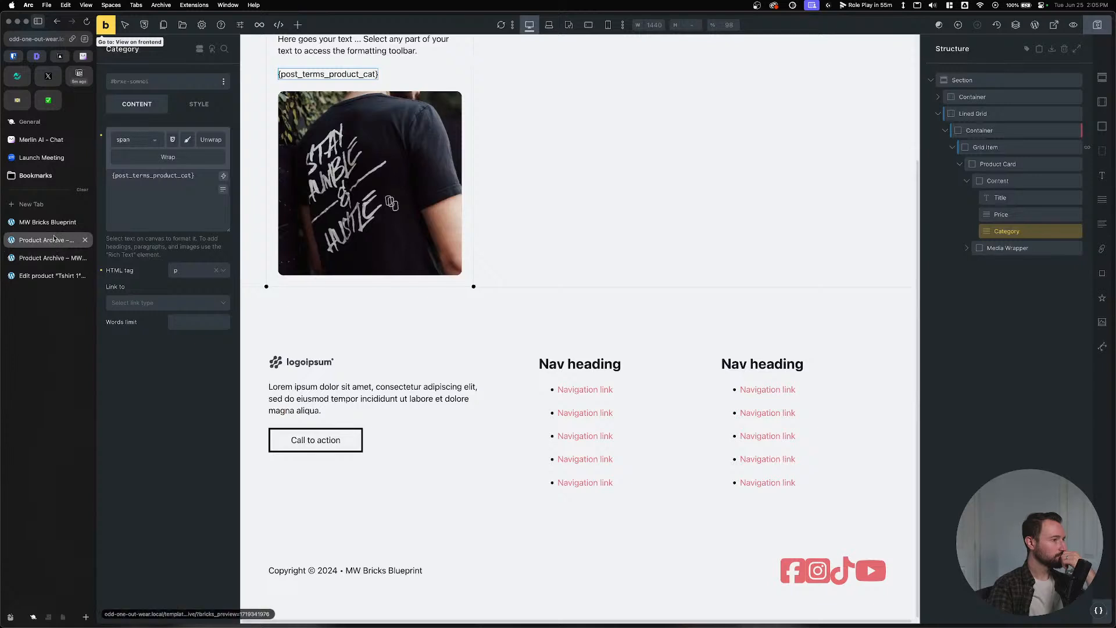
click(173, 201)
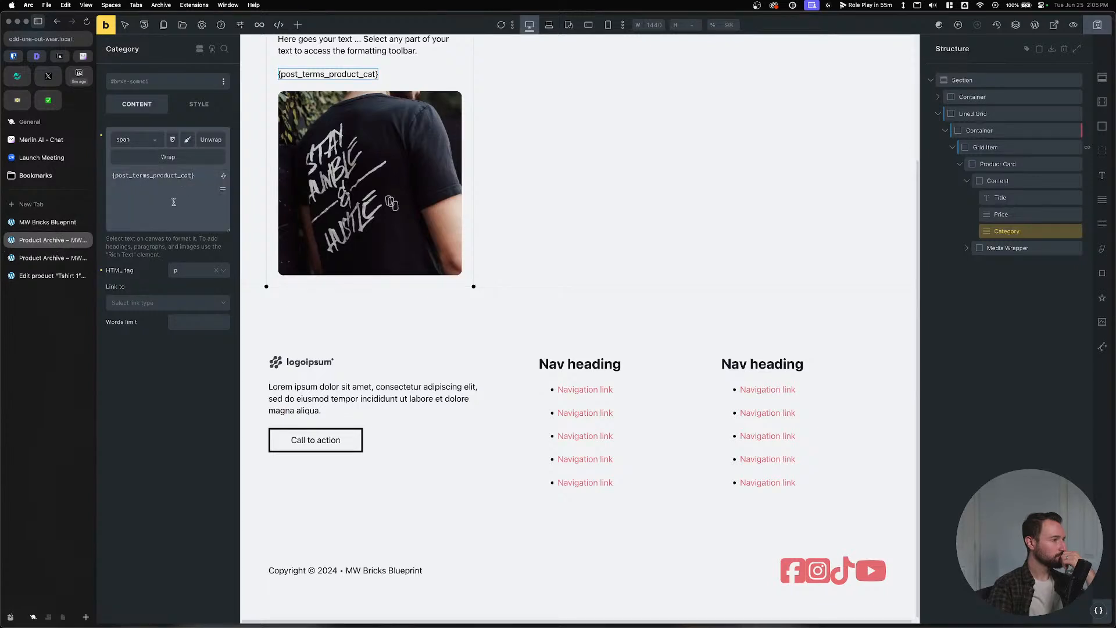
text(:)
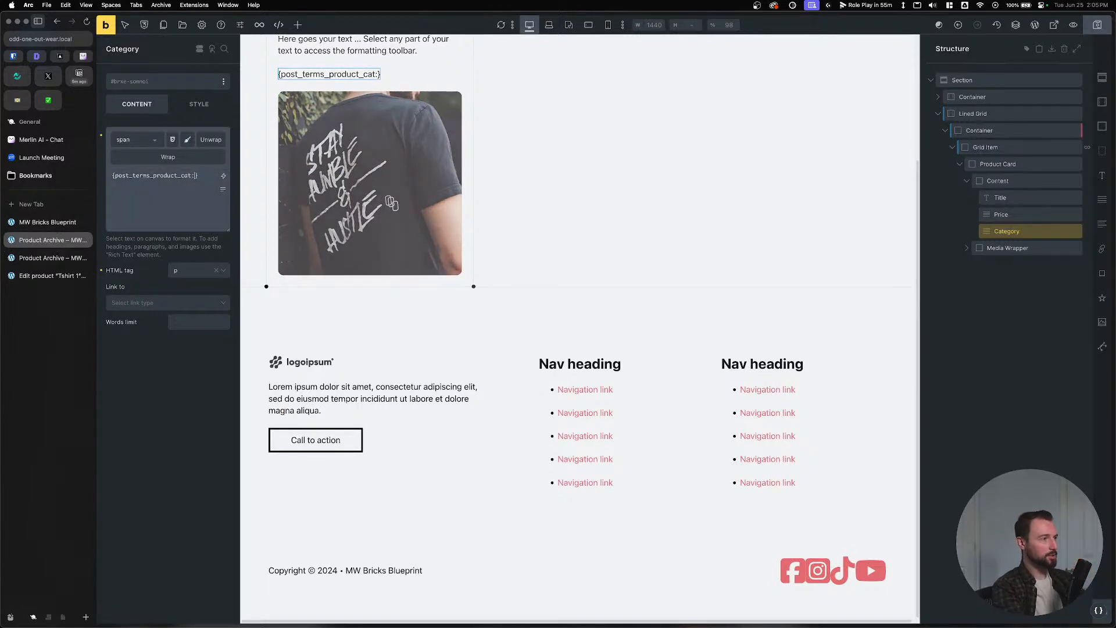
text(value)
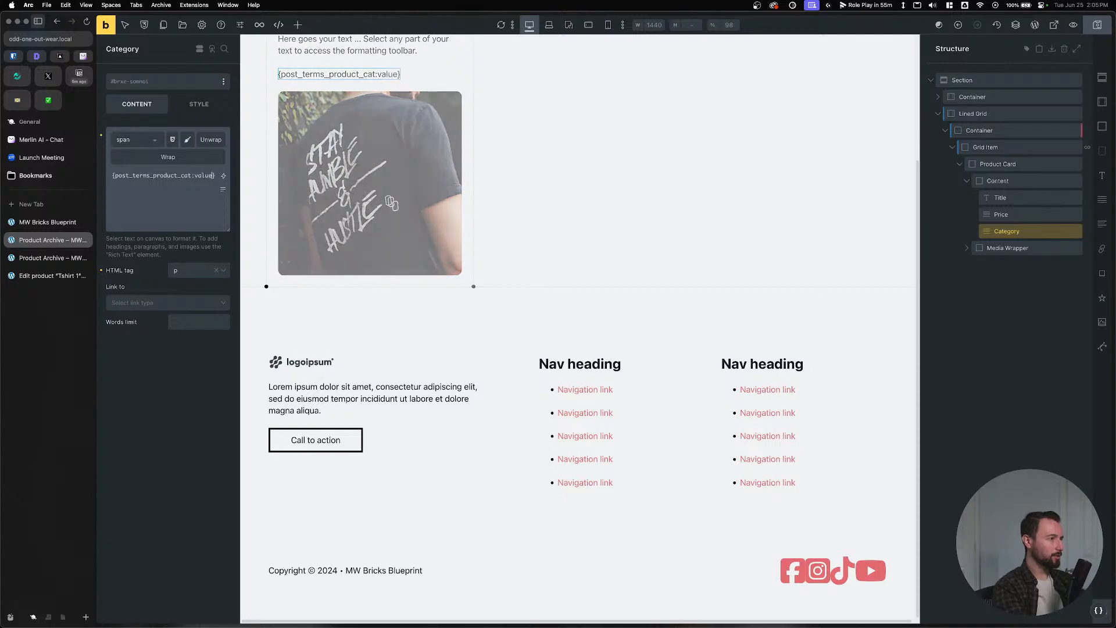
key(super+s)
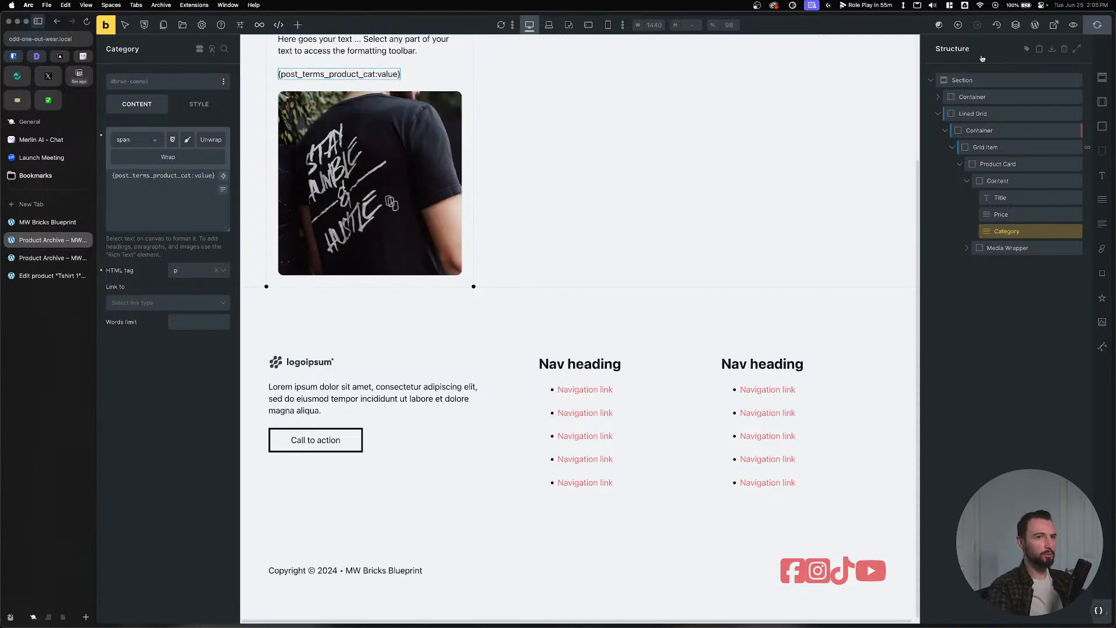
click(45, 259)
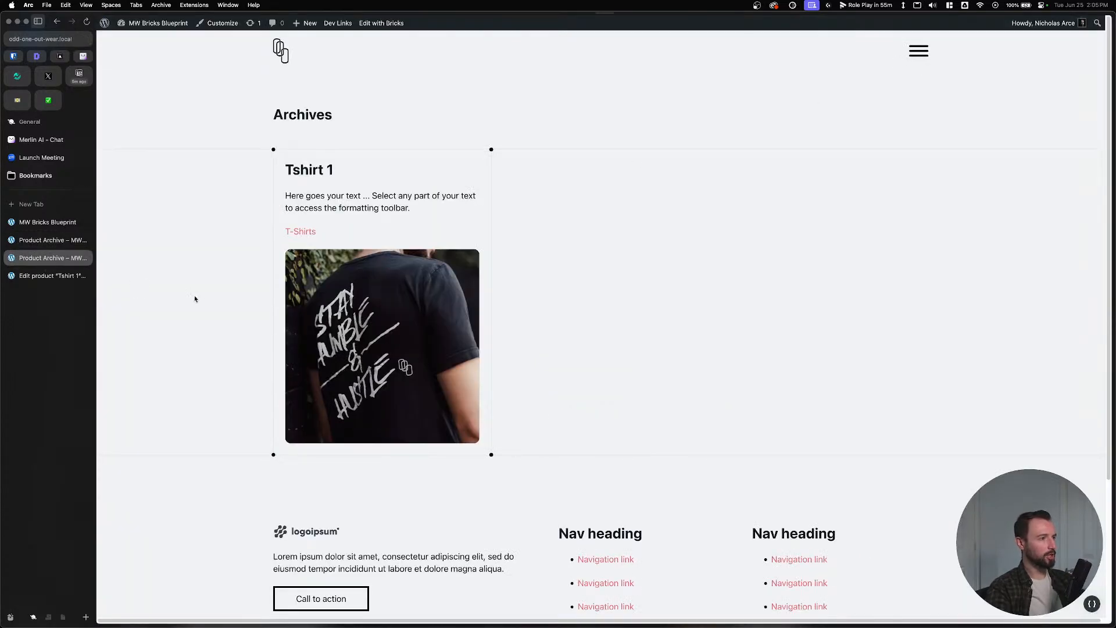
click(48, 244)
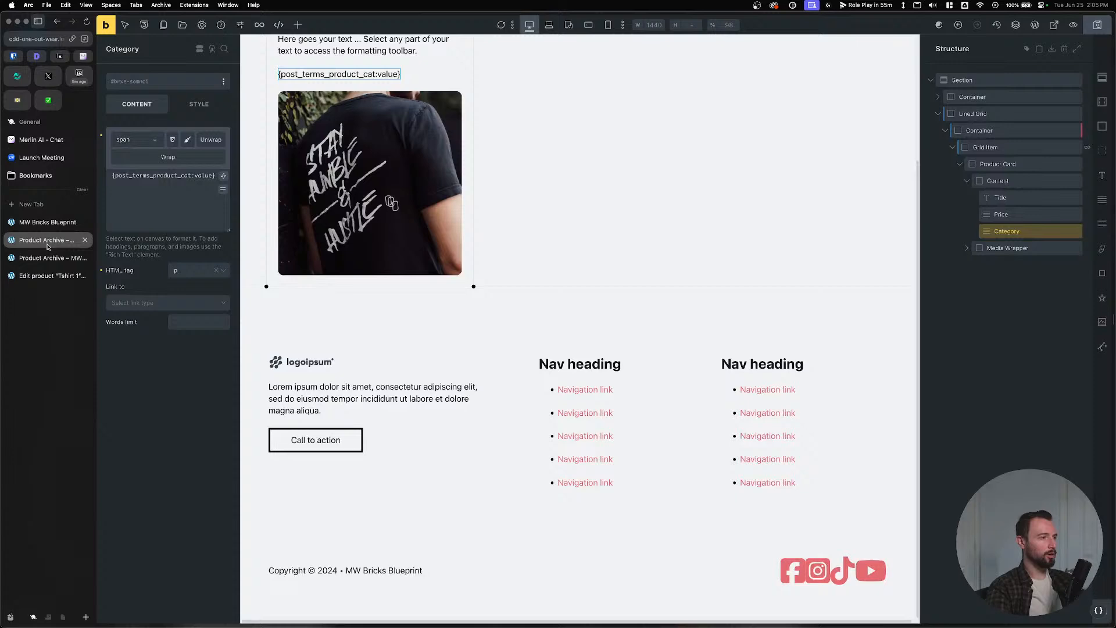
Change the filter to :raw, giving {post_terms_product_cat:raw}, save, and recheck the front end.
double_click(205, 176)
text(raw)
key(super+s)
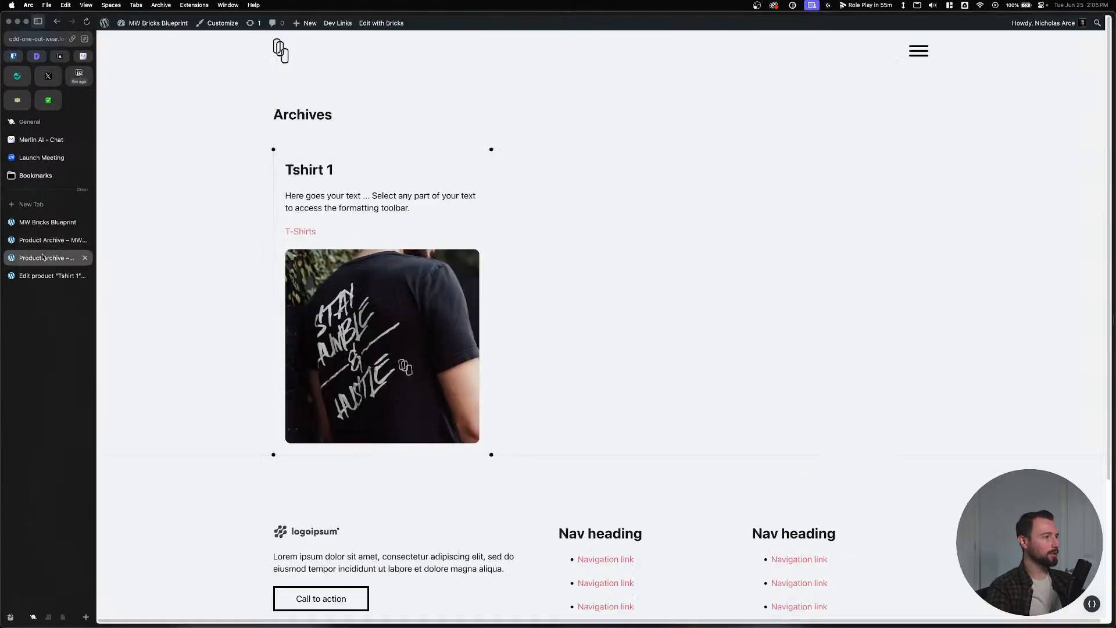
click(47, 258)
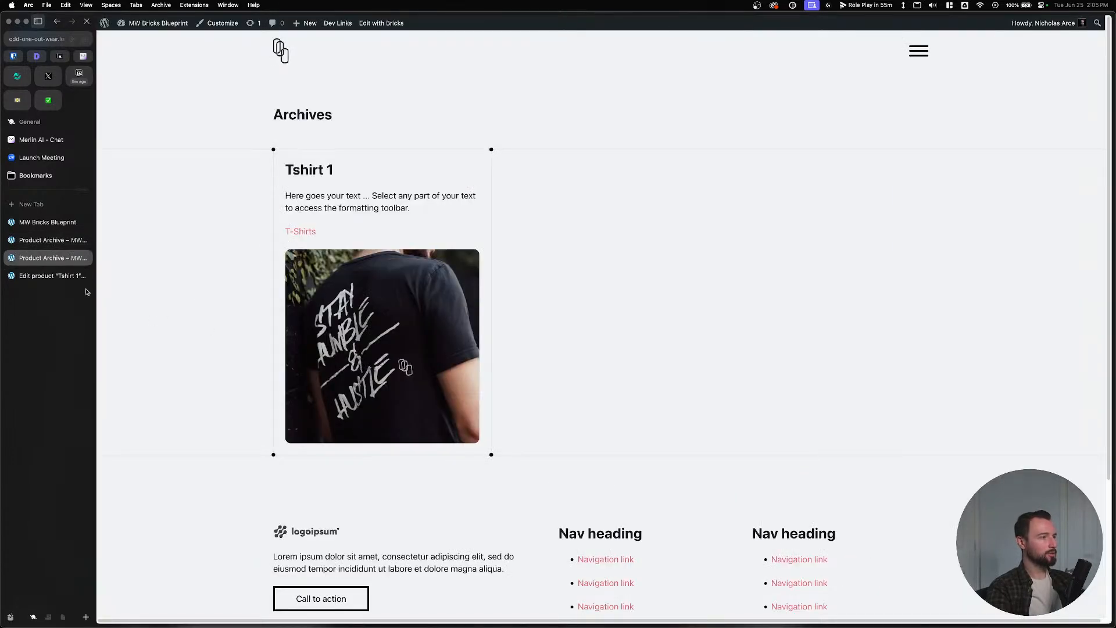
click(59, 240)
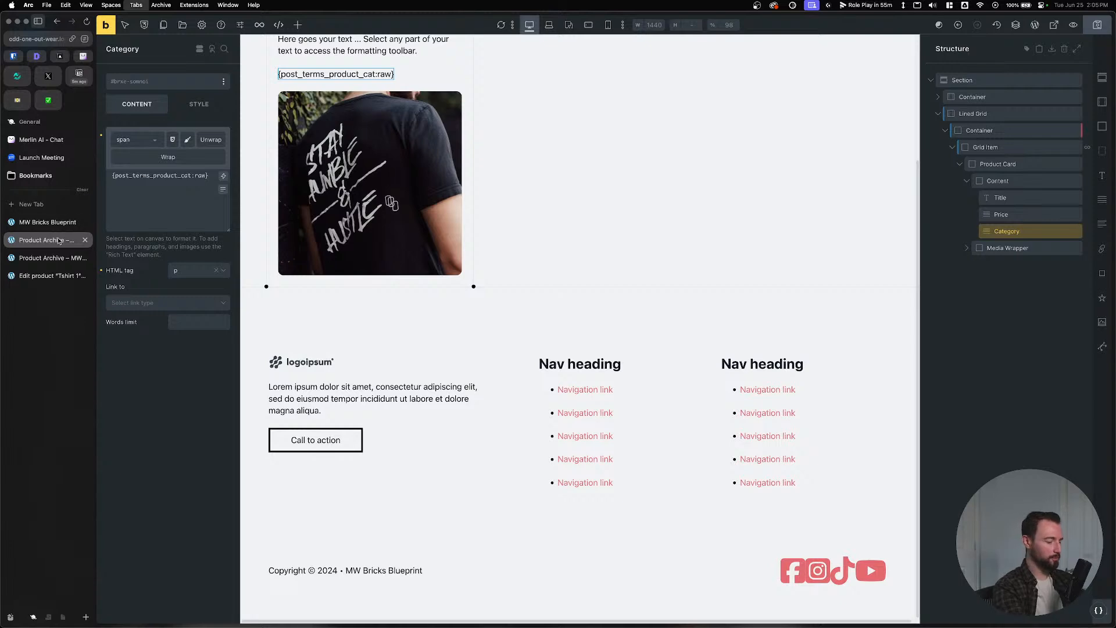
Search a new tab for 'dynam' to find the Dynamic Data docs article.
key(super+t)
text(dynam)
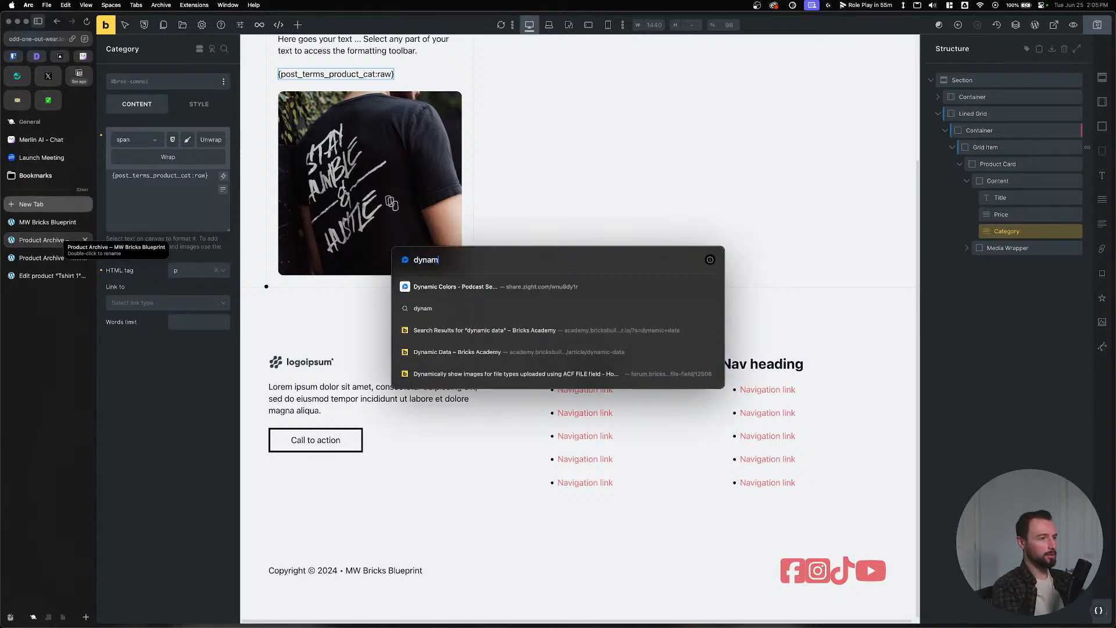
key(Down)
key(Down)
key(Down)
Open the Dynamic Data – Bricks Academy article and scroll down to its Filters section.
key(Return)
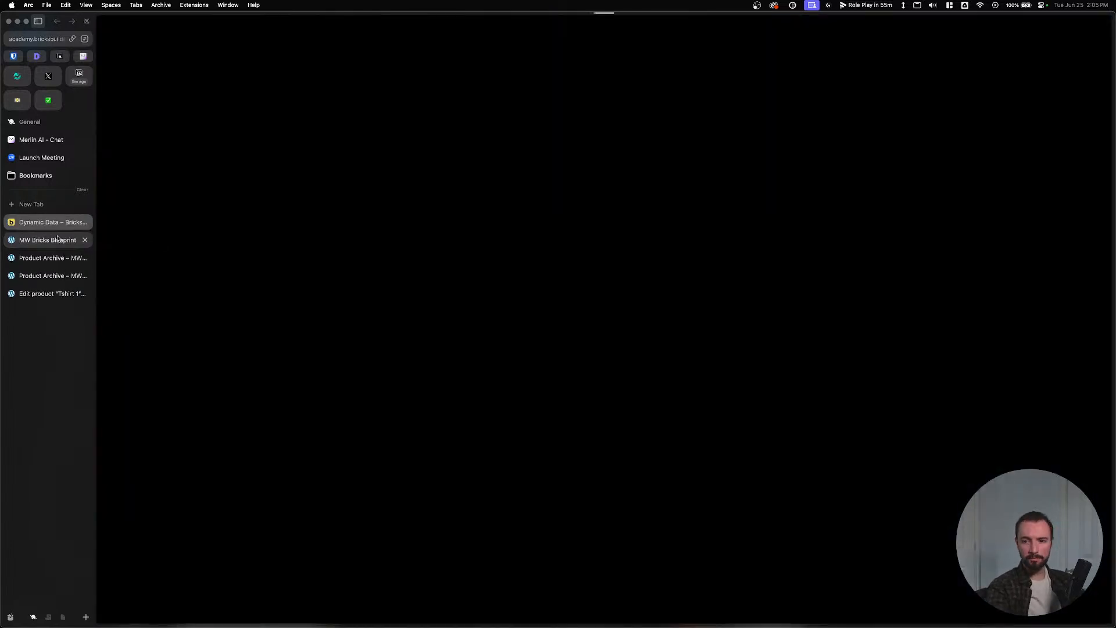
scroll(346, 310, down, 20)
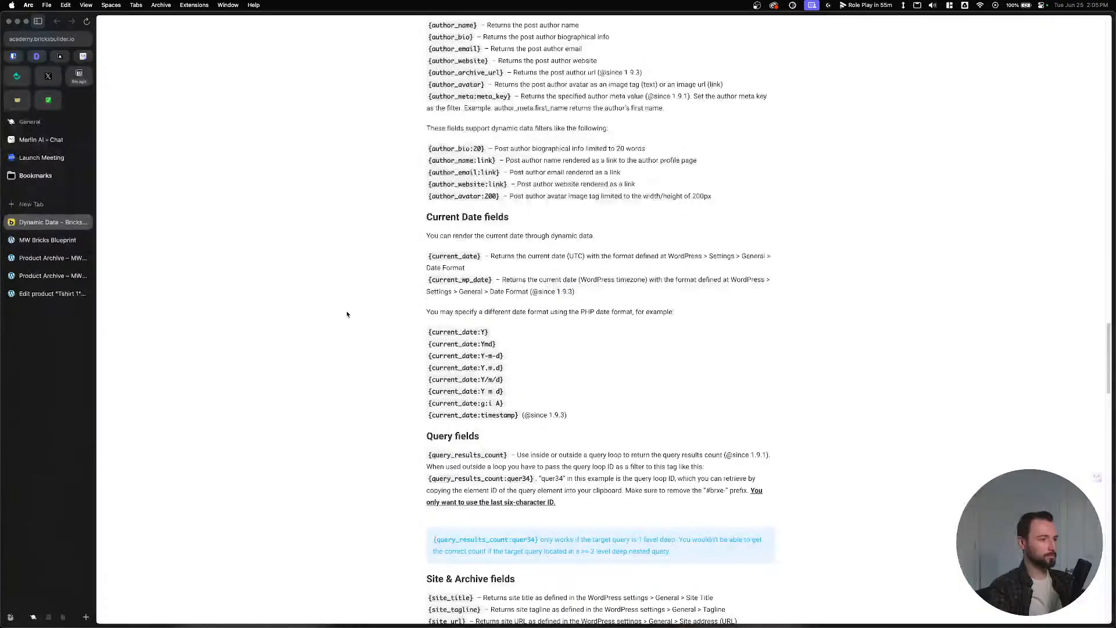
scroll(348, 324, up, 5)
scroll(347, 321, down, 20)
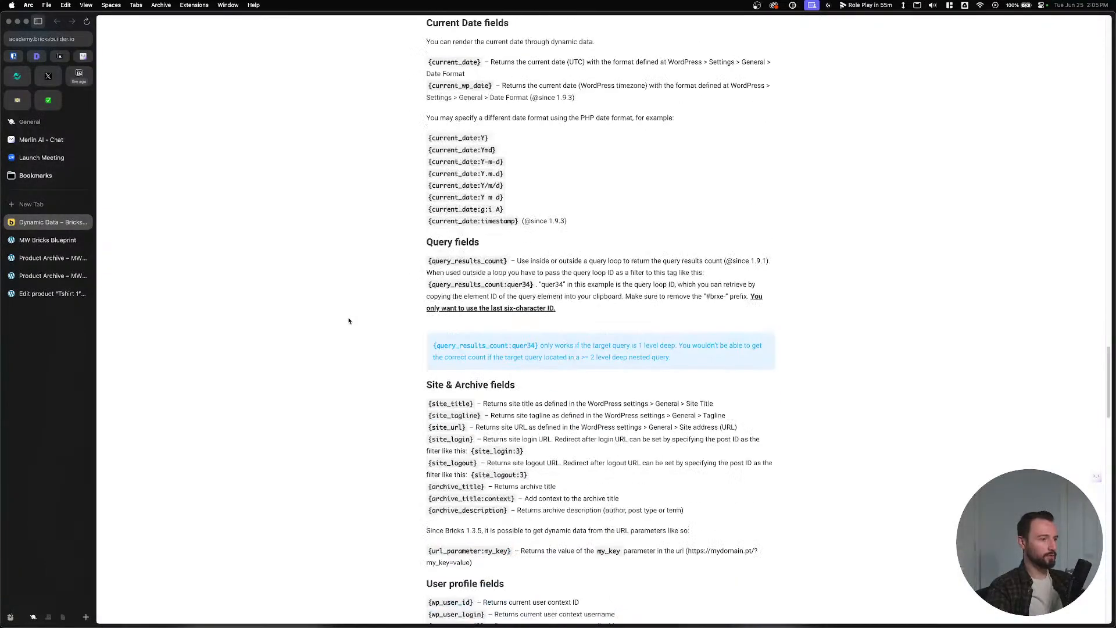
scroll(347, 321, down, 10)
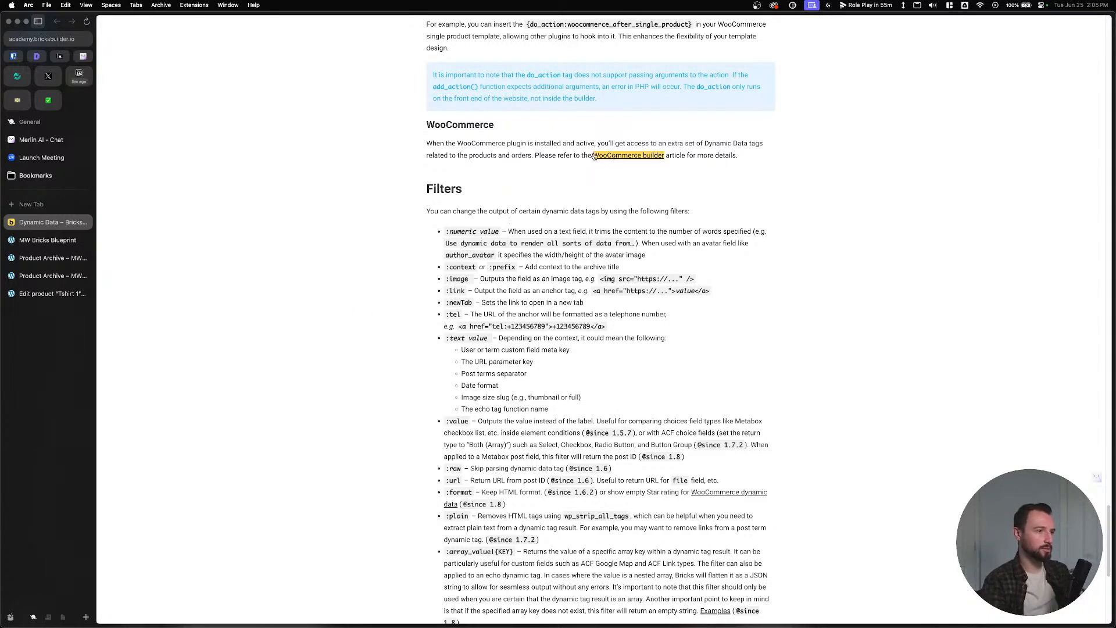
Read the :image and :text/:value filter descriptions, highlighting their wording.
drag(453, 280, 471, 283)
click(454, 314)
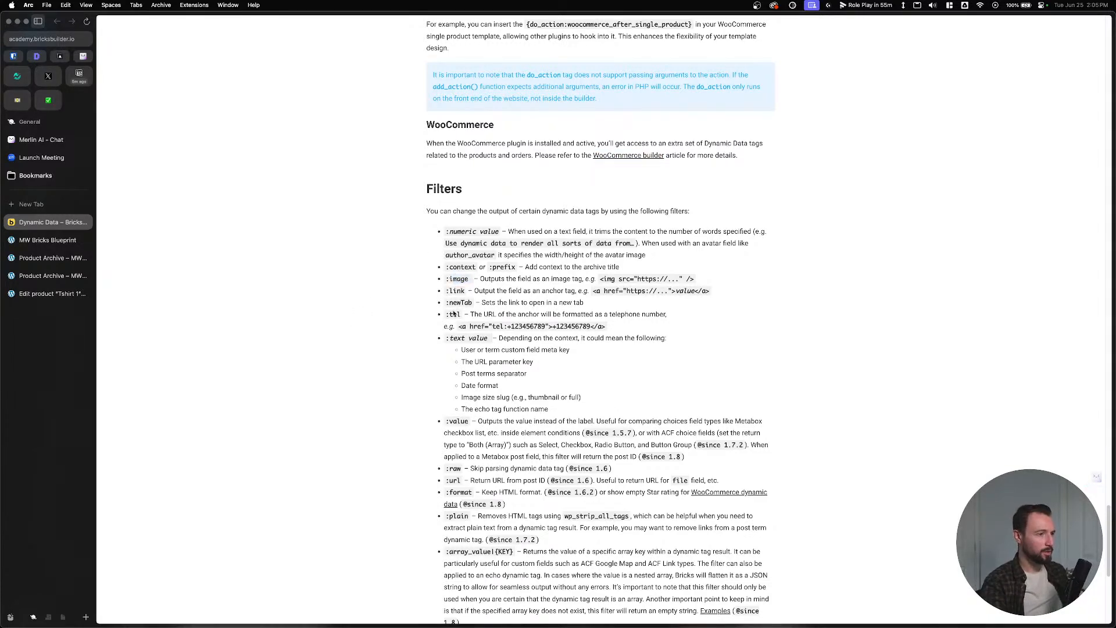
drag(446, 342, 583, 363)
click(605, 348)
click(577, 363)
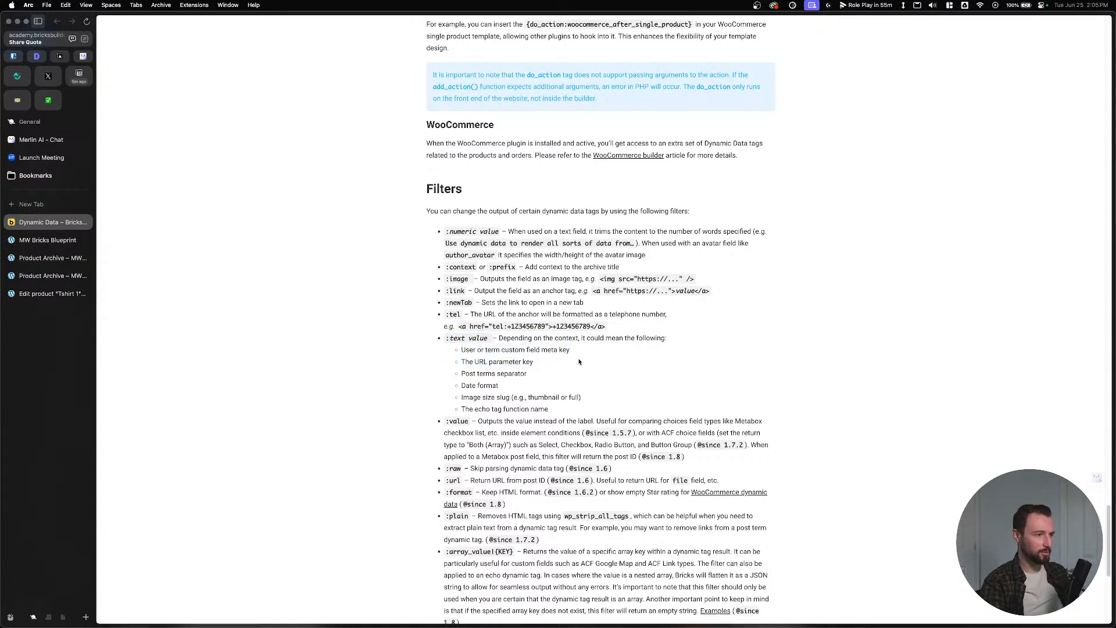
drag(477, 351, 575, 350)
click(575, 350)
triple_click(461, 338)
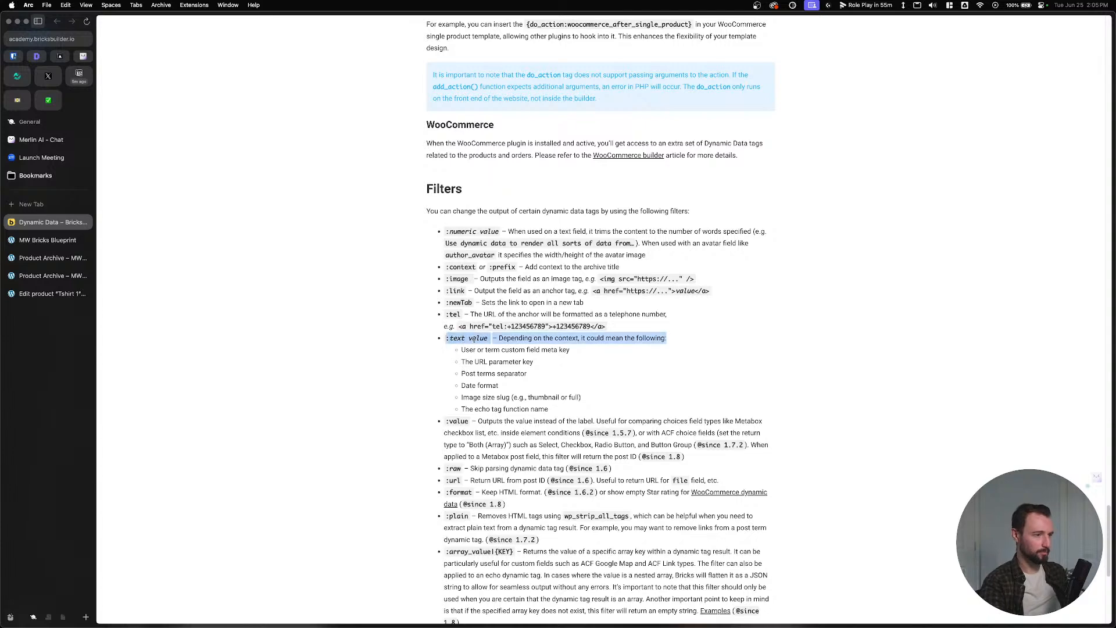
double_click(477, 338)
double_click(460, 339)
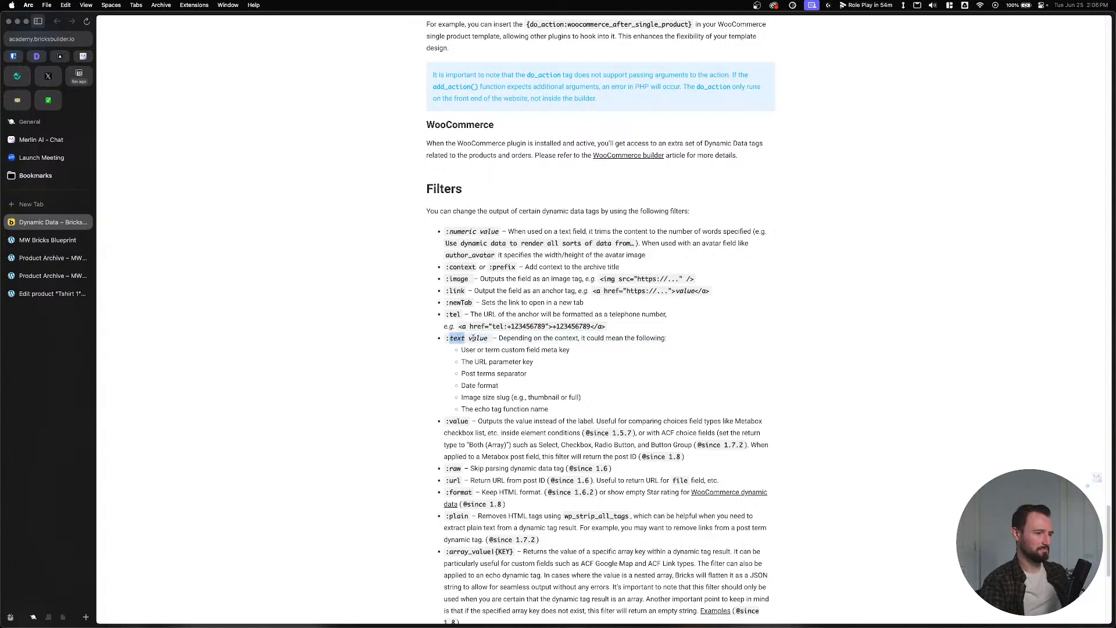
double_click(474, 339)
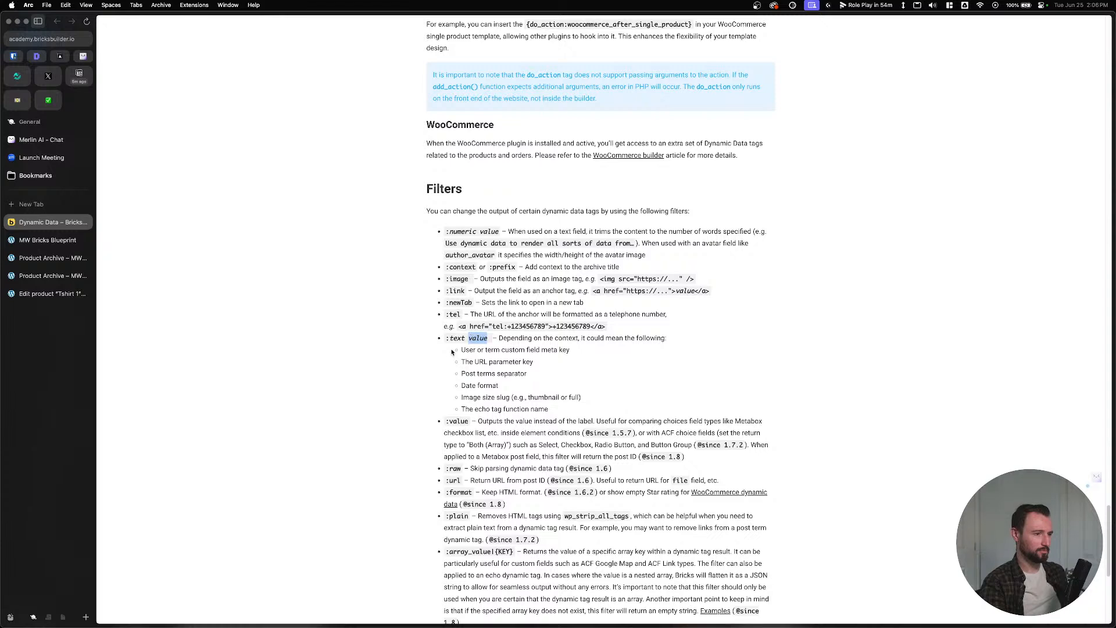
Read the meta key, URL parameter and Post terms separator lines, then return to the site tab.
drag(452, 353, 541, 363)
click(530, 364)
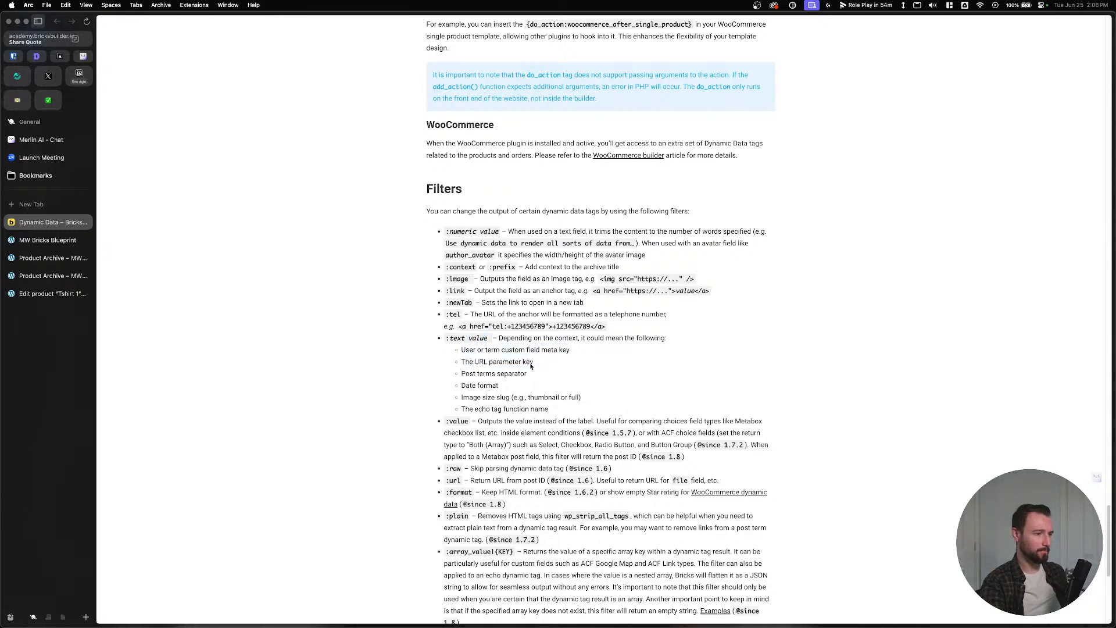
drag(453, 375, 602, 401)
click(604, 401)
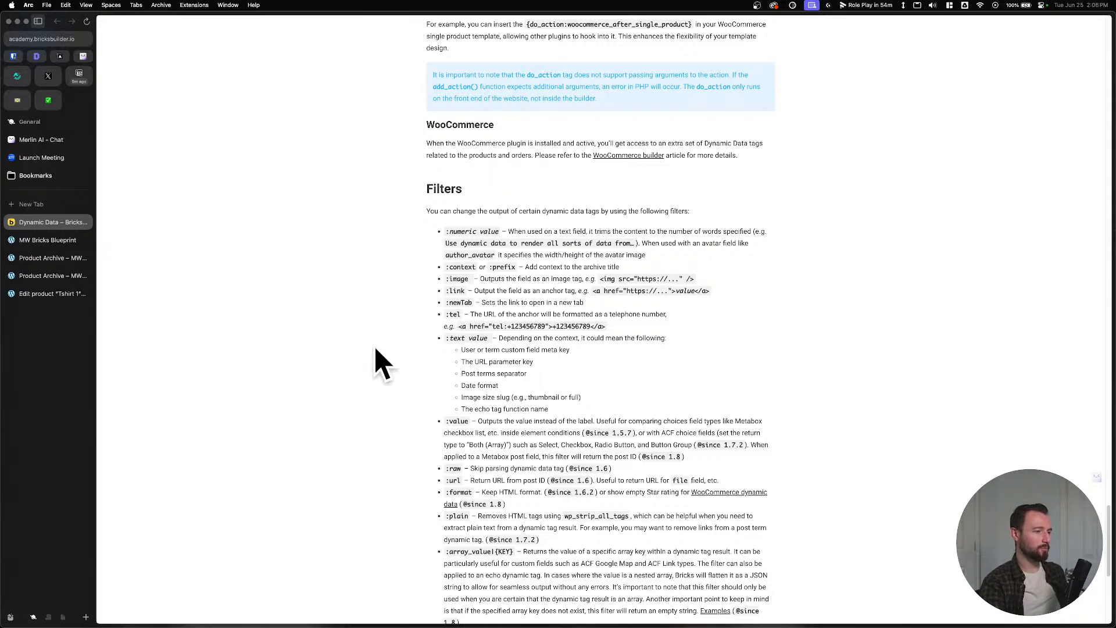
click(45, 241)
Look over the front-end archive and Tshirt 1 editor tabs, then return to the builder.
click(42, 258)
click(42, 276)
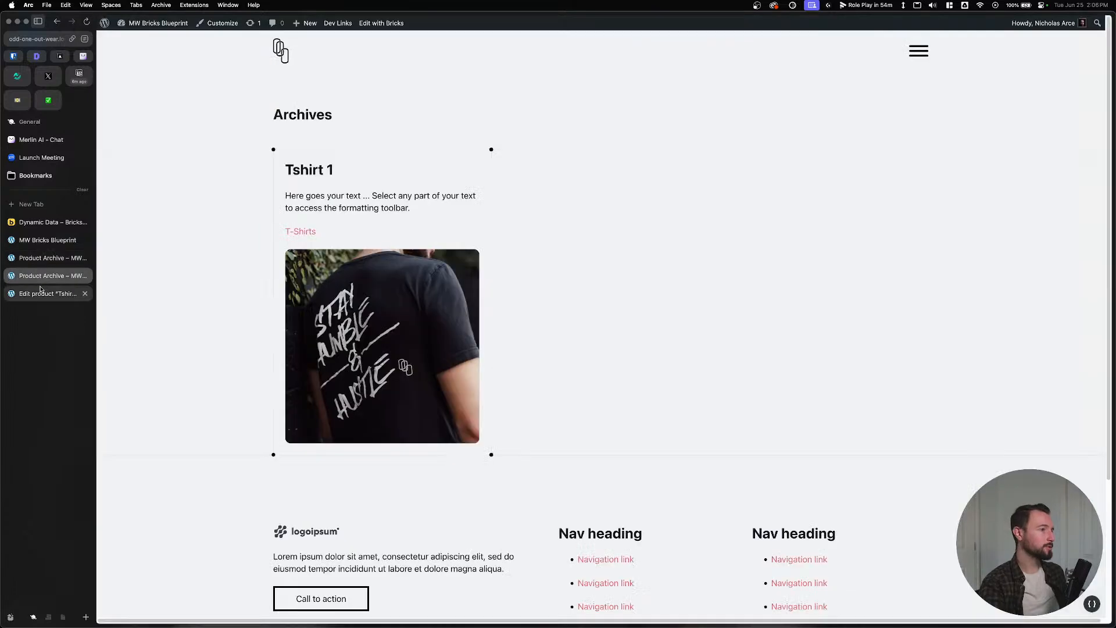
click(41, 292)
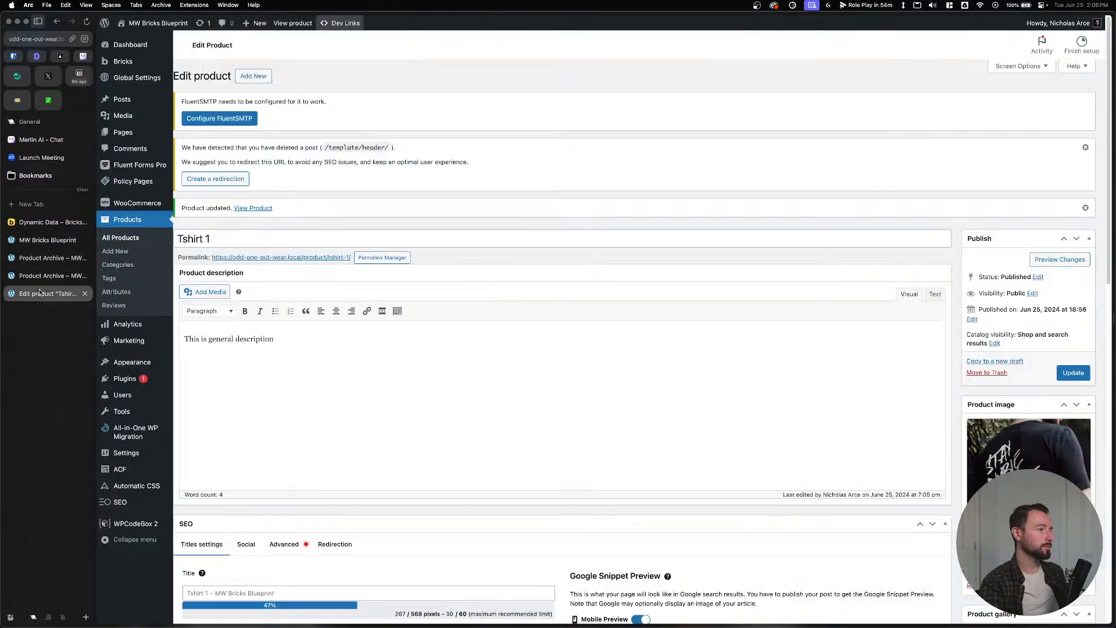
click(42, 258)
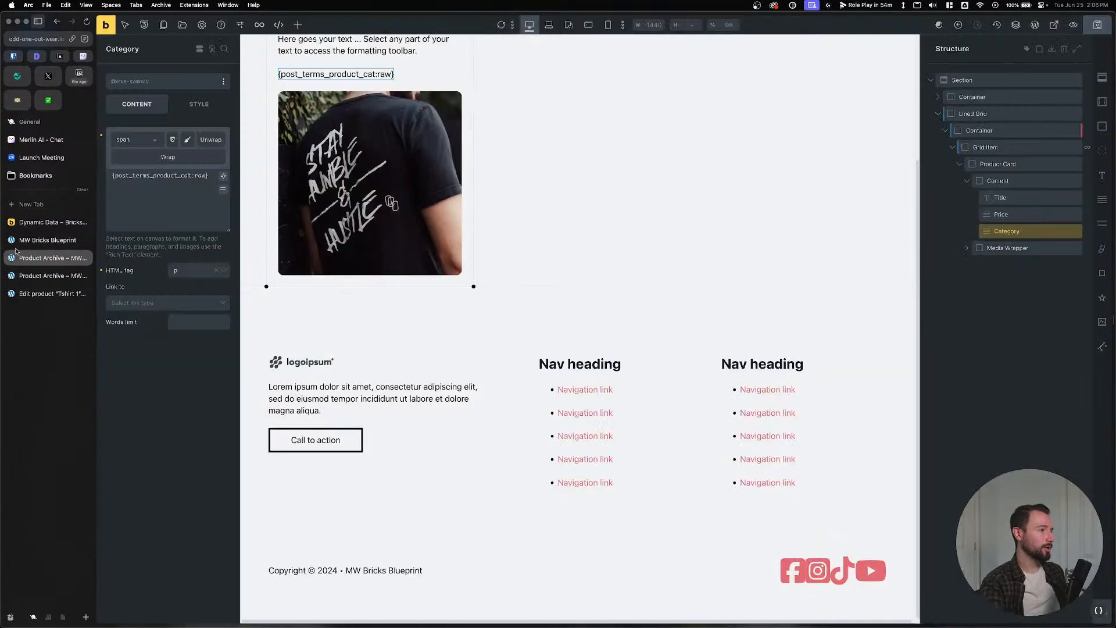
Replace the :raw filter with the term name tag, save, and check the front-end archive.
double_click(196, 176)
key(BackSpace)
key(BackSpace)
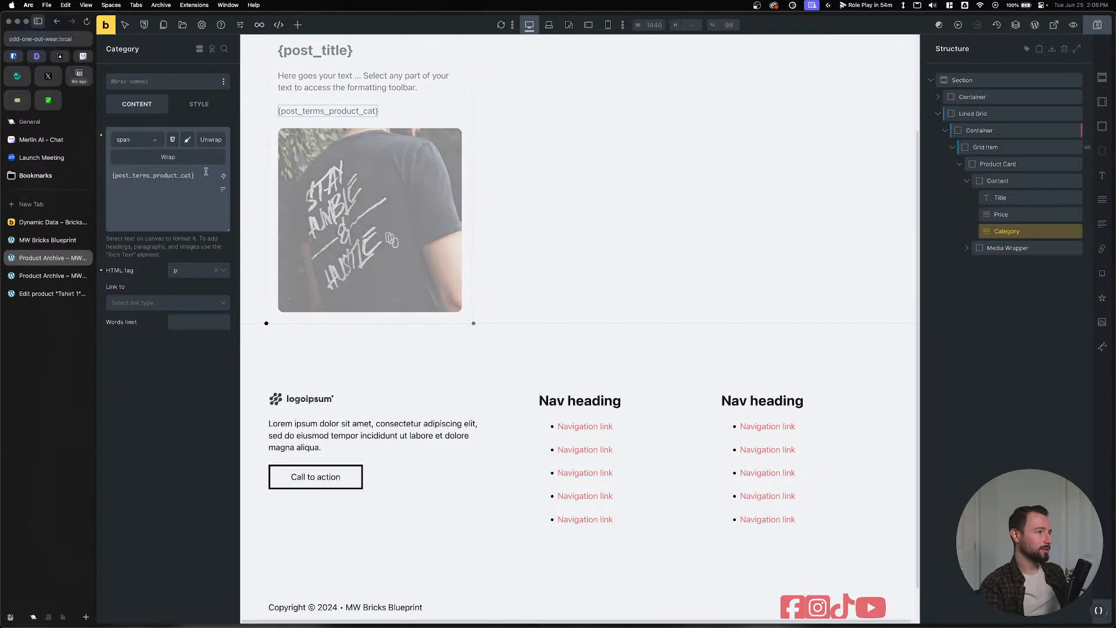
click(223, 176)
text(term)
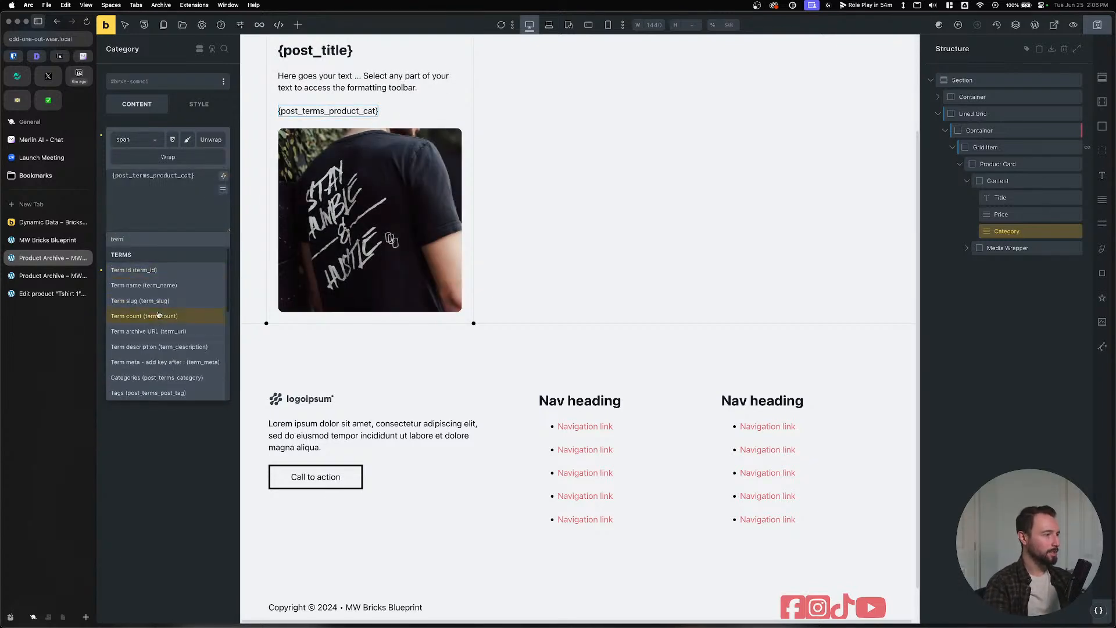
click(154, 285)
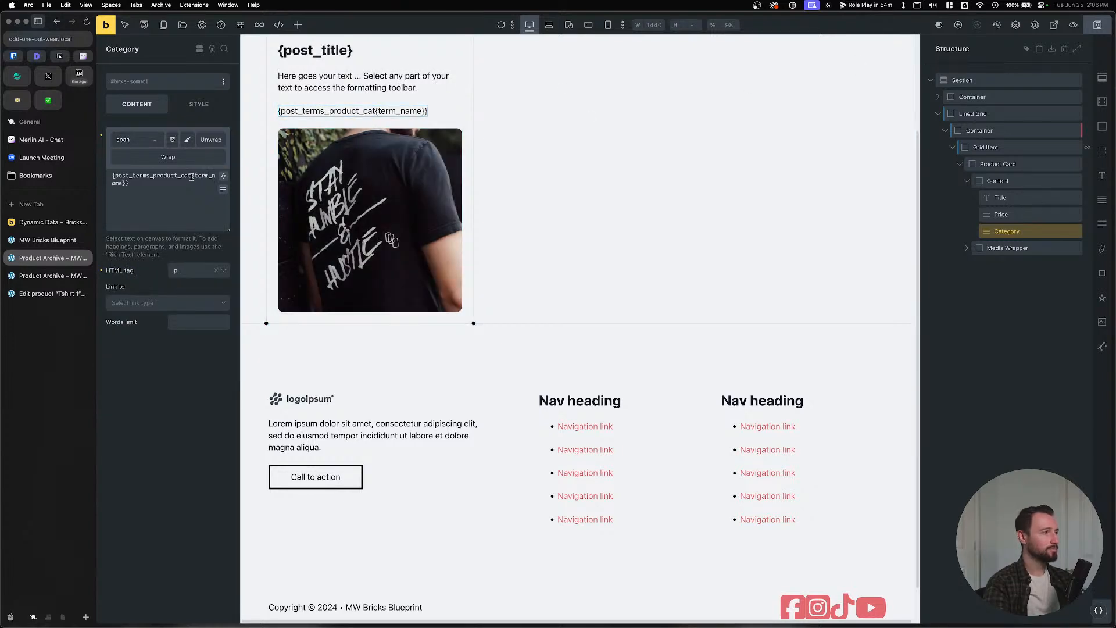
drag(192, 176, 122, 183)
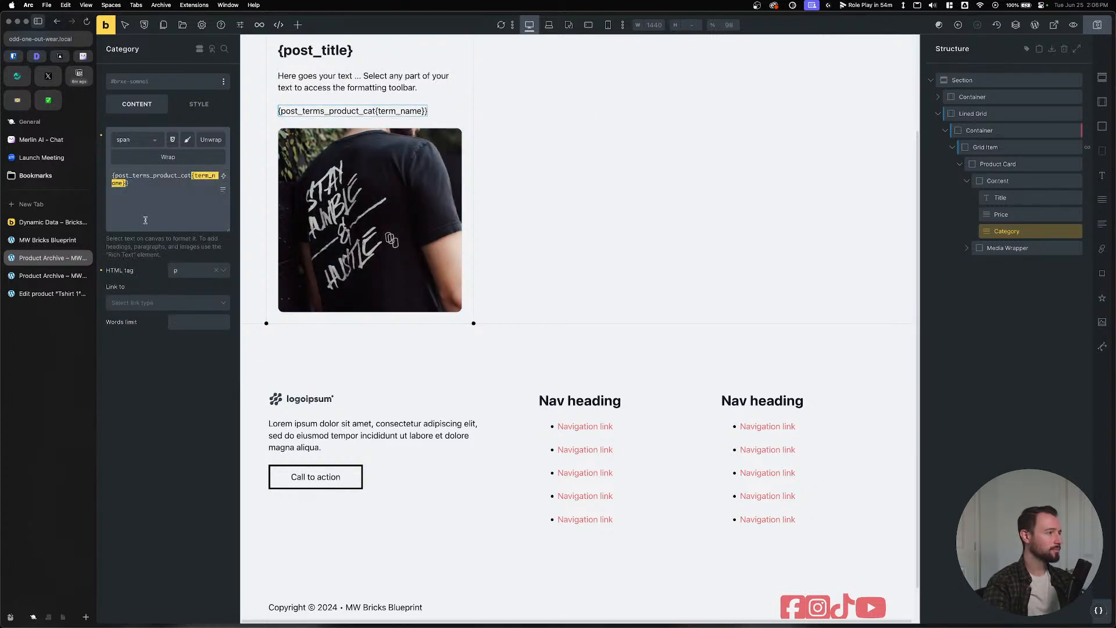
key(BackSpace)
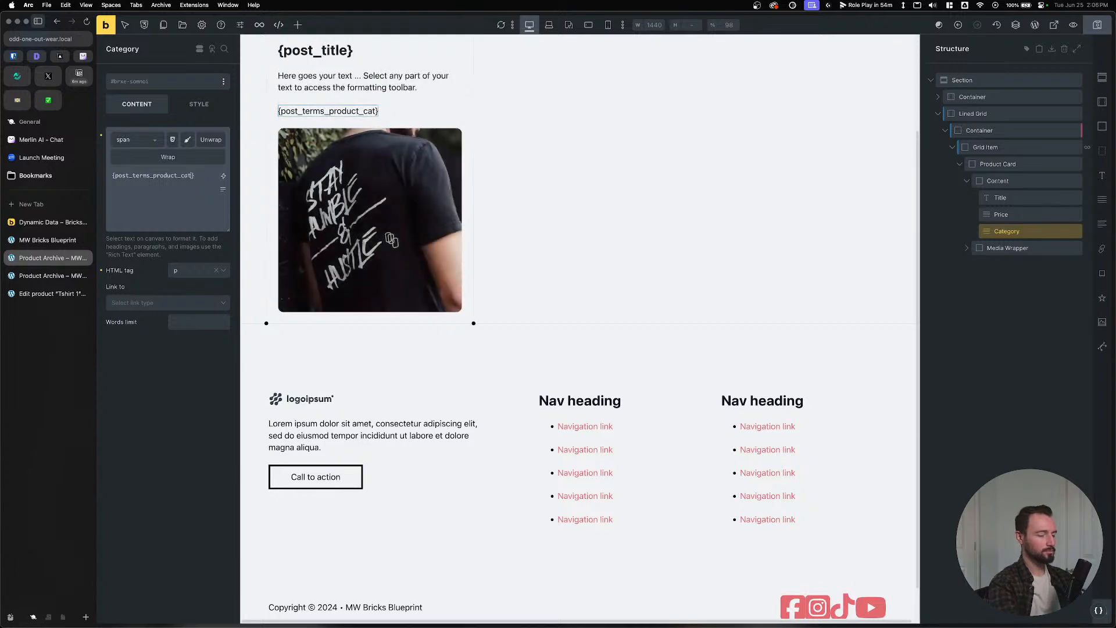
key(cmd+z)
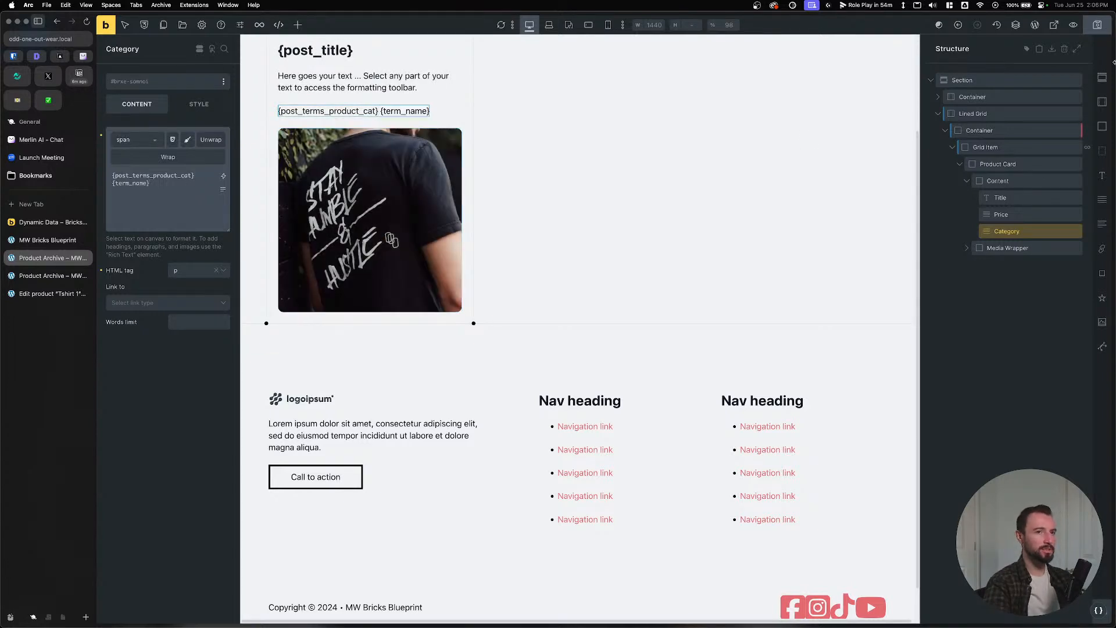
click(1098, 25)
click(29, 278)
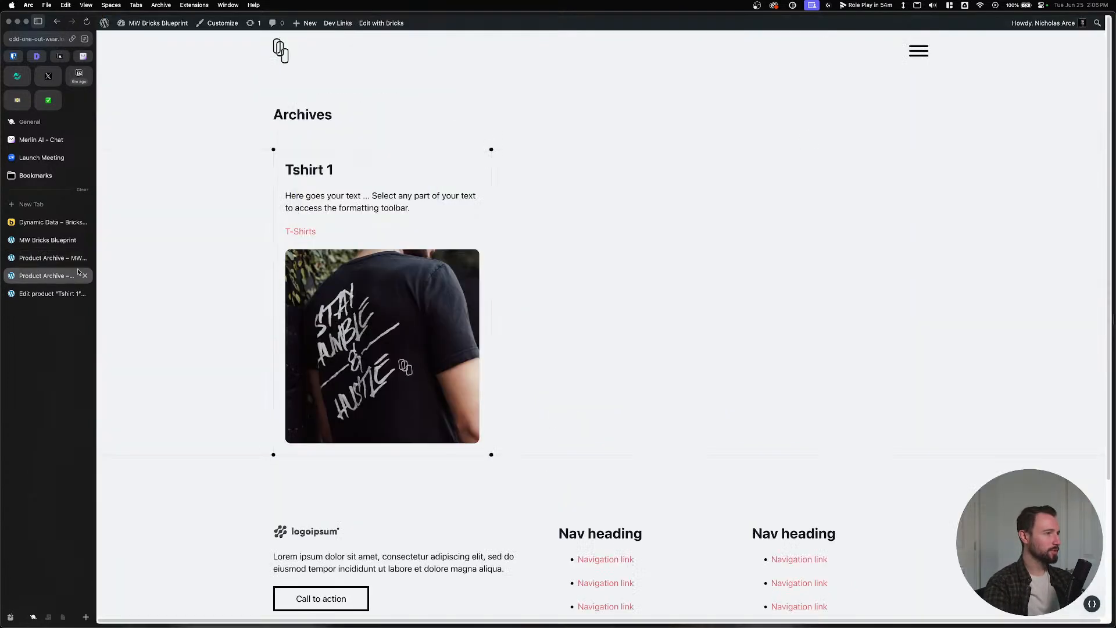
drag(29, 278, 39, 263)
click(39, 262)
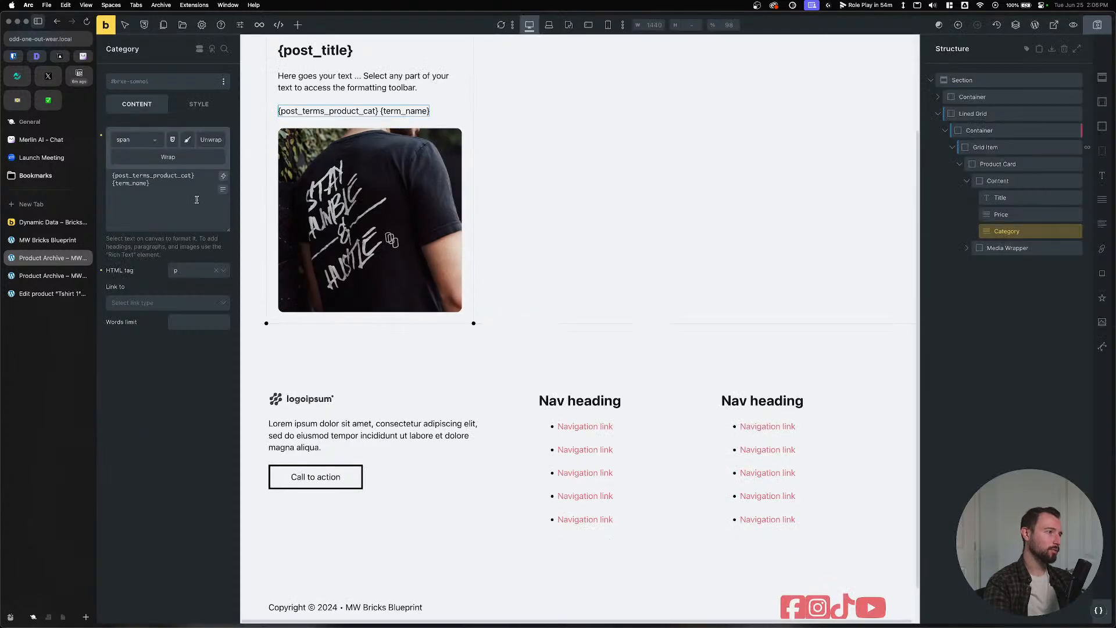
Change the Category text to {post_terms_product_cat:plain}, save, and verify T-Shirts on the front end.
drag(153, 184, 113, 184)
key(BackSpace)
click(223, 175)
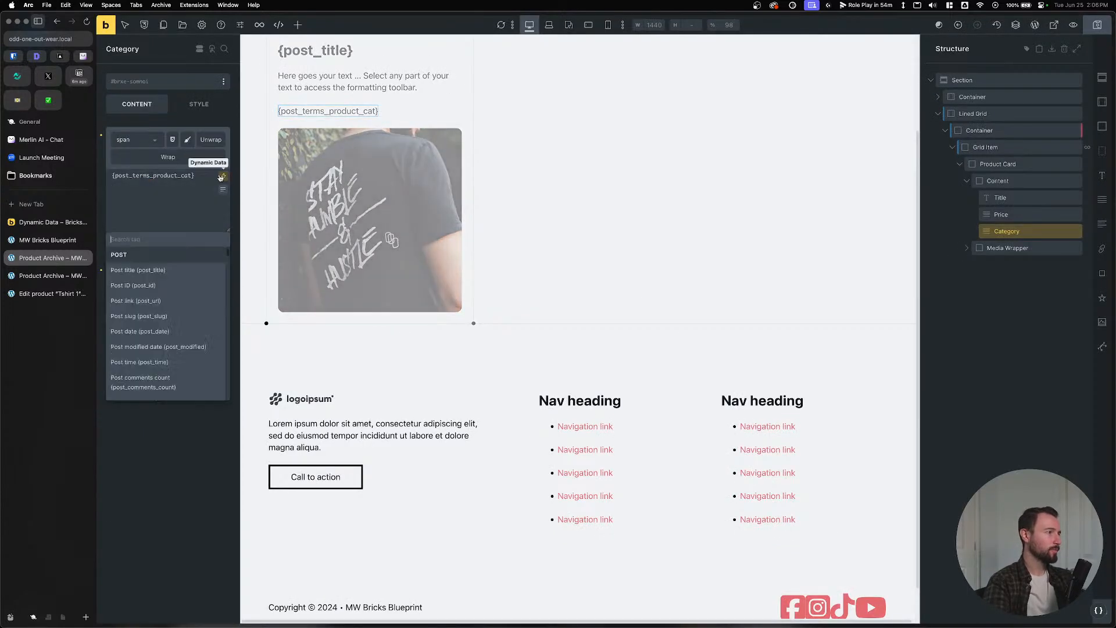
text(product)
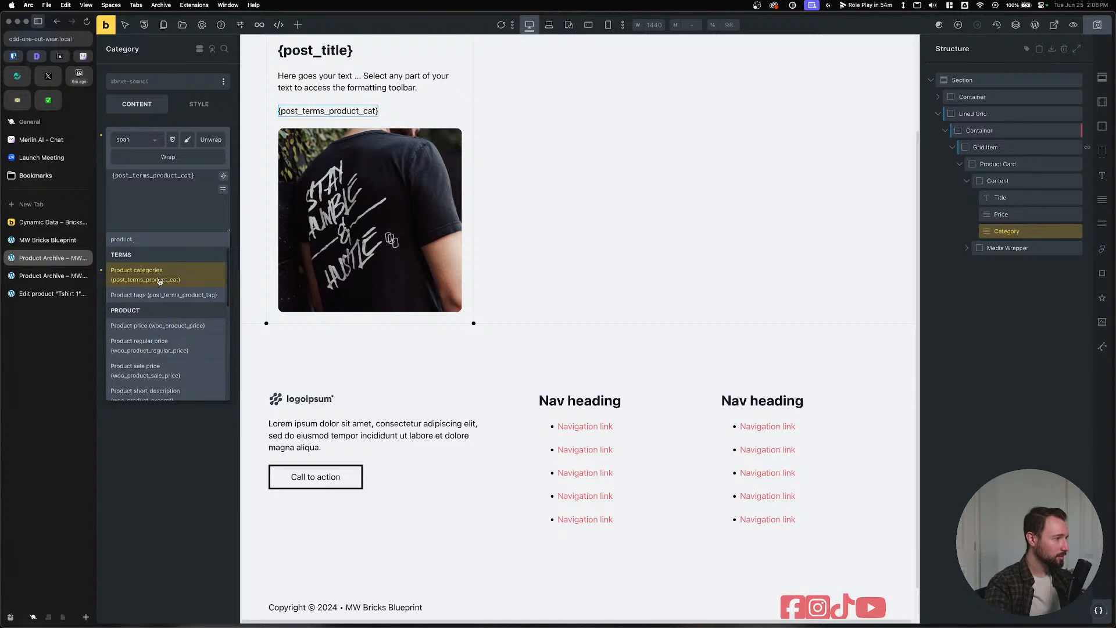
scroll(160, 347, down, 3)
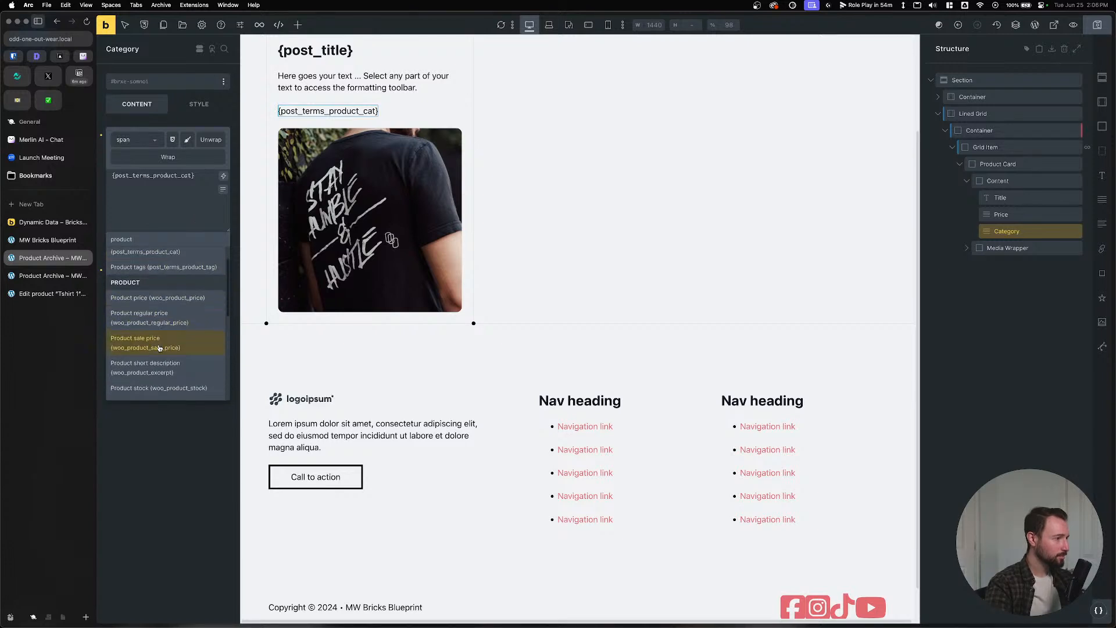
scroll(160, 348, down, 3)
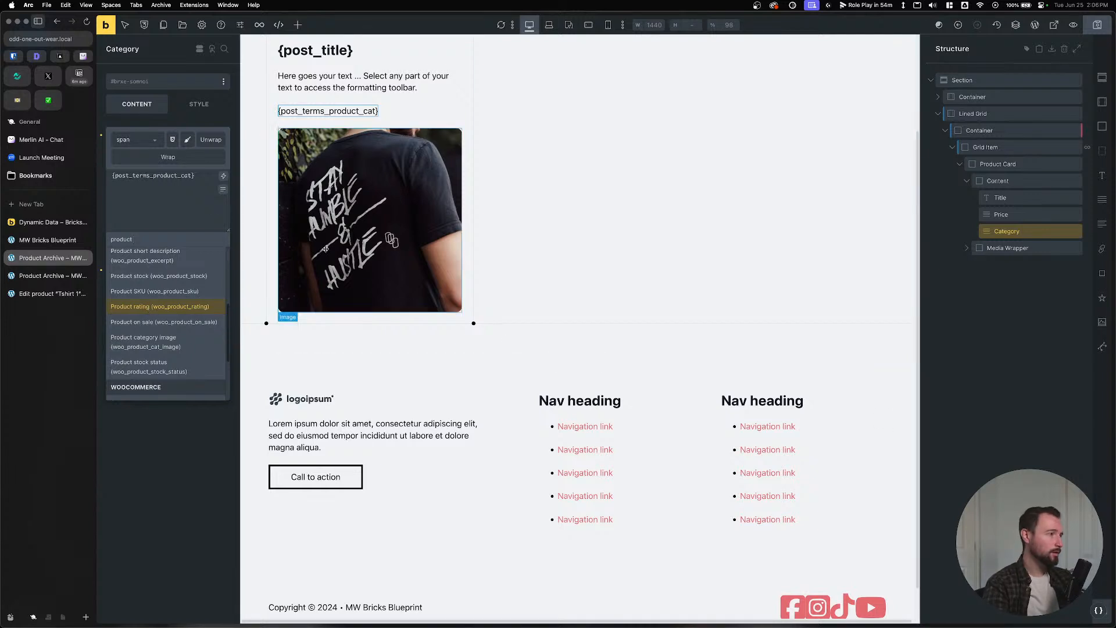
click(188, 174)
text(:plain)
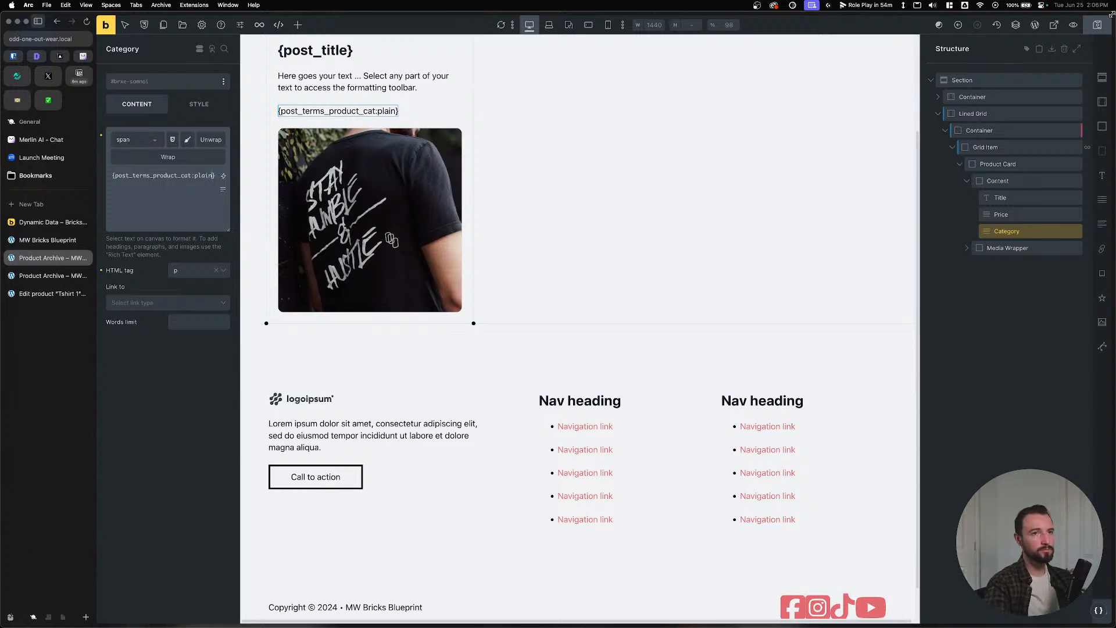
key(ctrl+s)
click(46, 276)
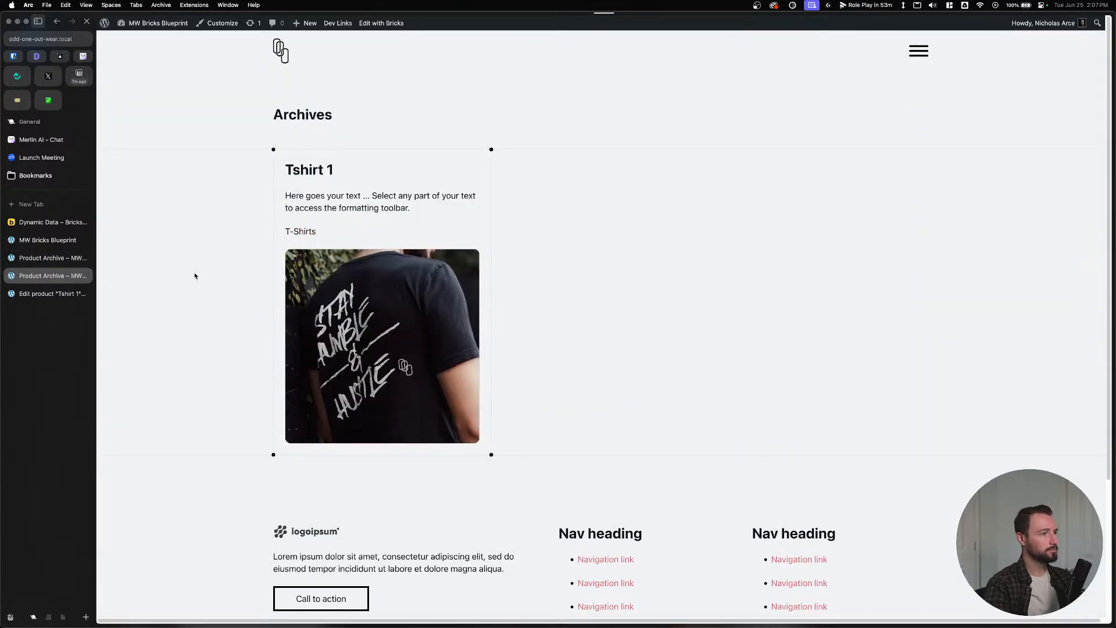
triple_click(303, 231)
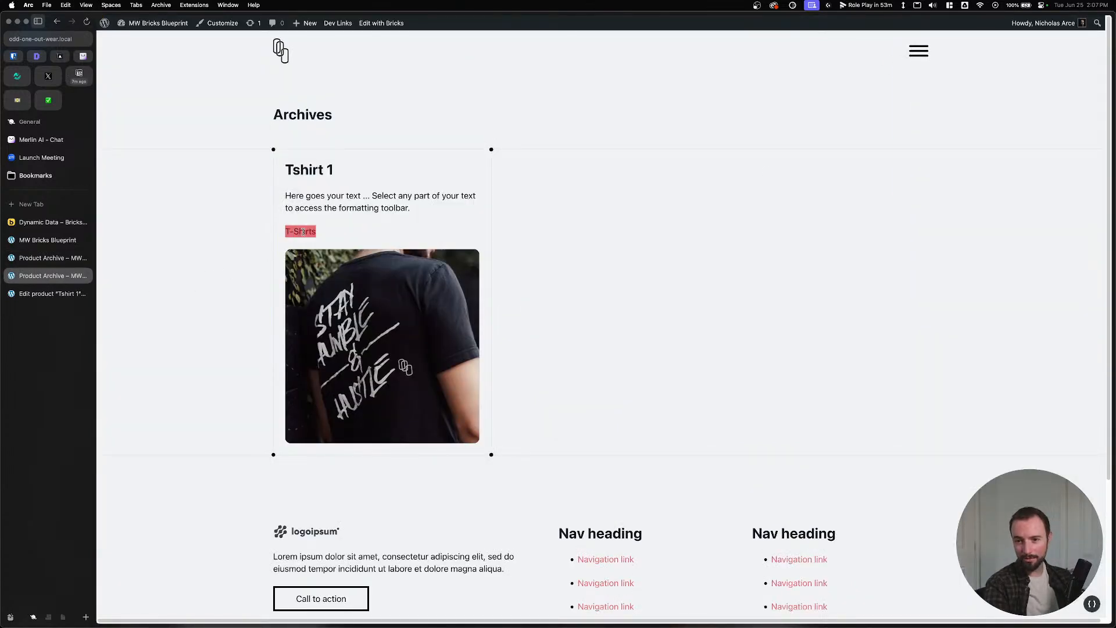
click(35, 258)
triple_click(192, 191)
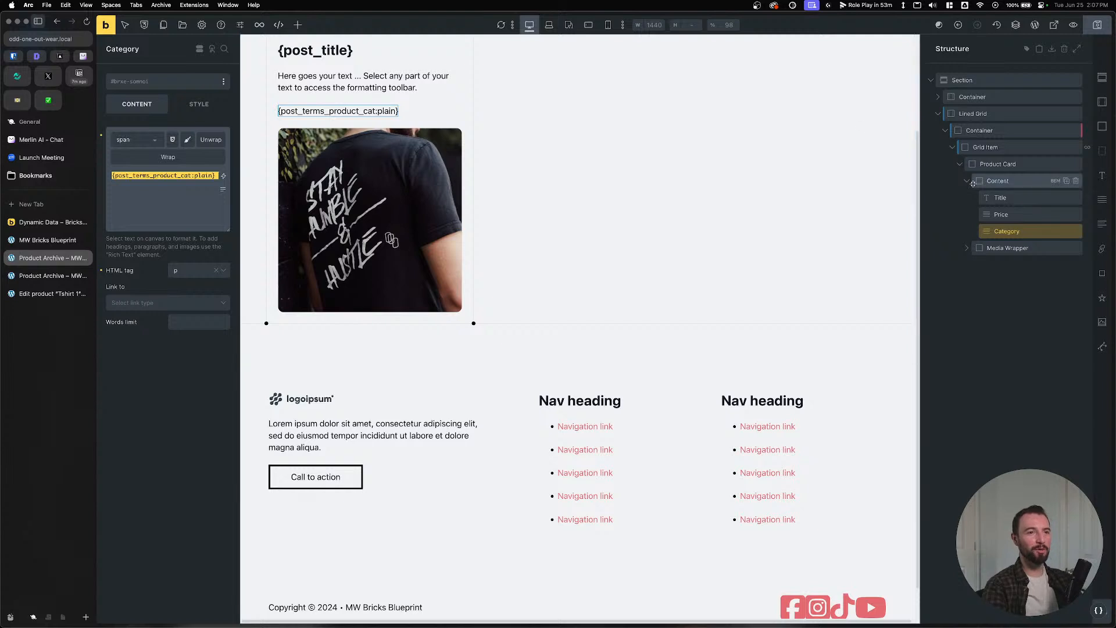
Replace the Price placeholder with dynamic {woo_product_regular_price}, then switch to the Figma mockup.
click(1011, 198)
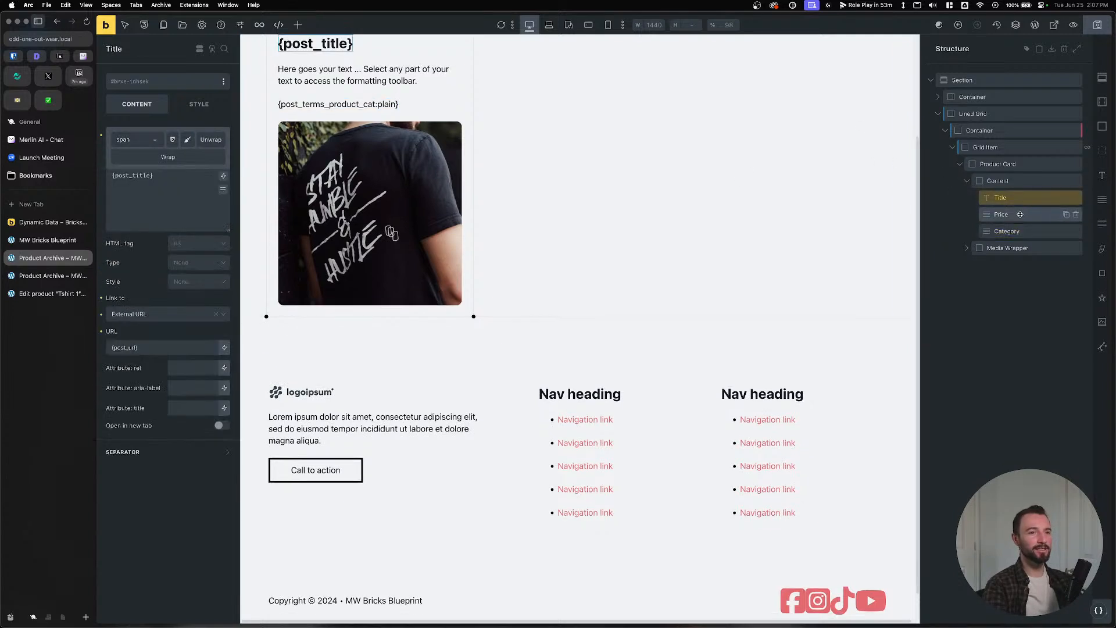
click(1019, 214)
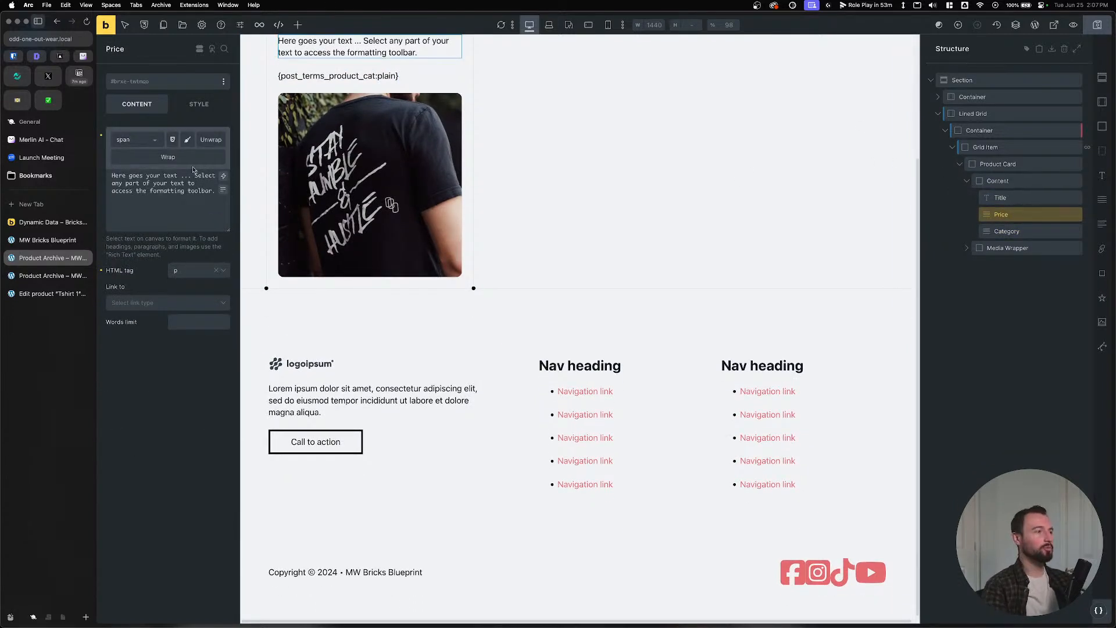
click(163, 183)
key(super+a)
key(BackSpace)
click(224, 178)
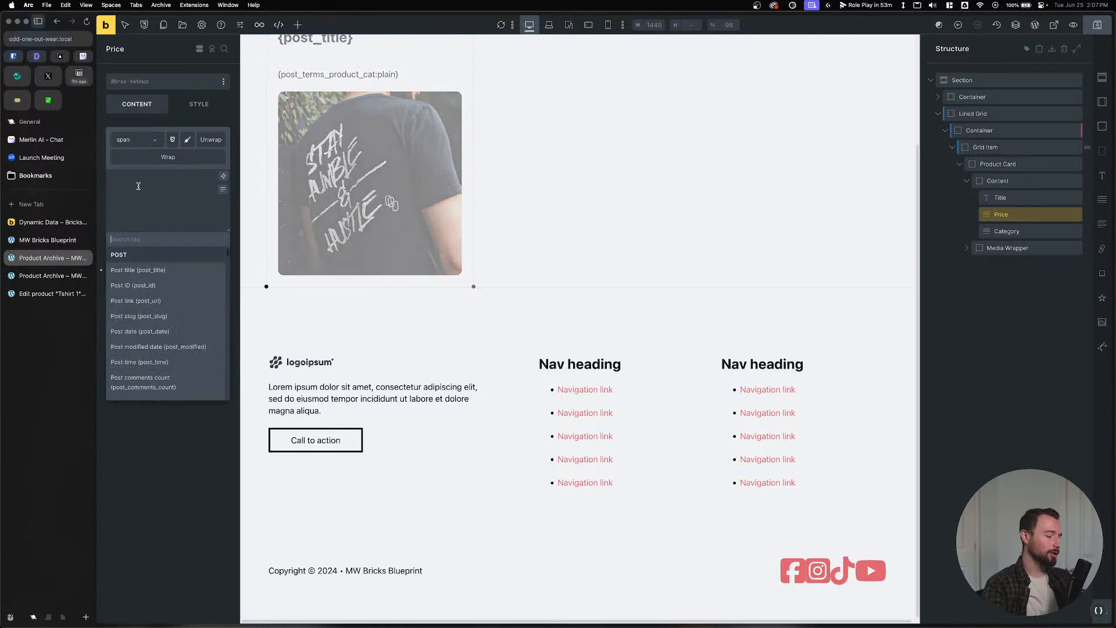
text(price)
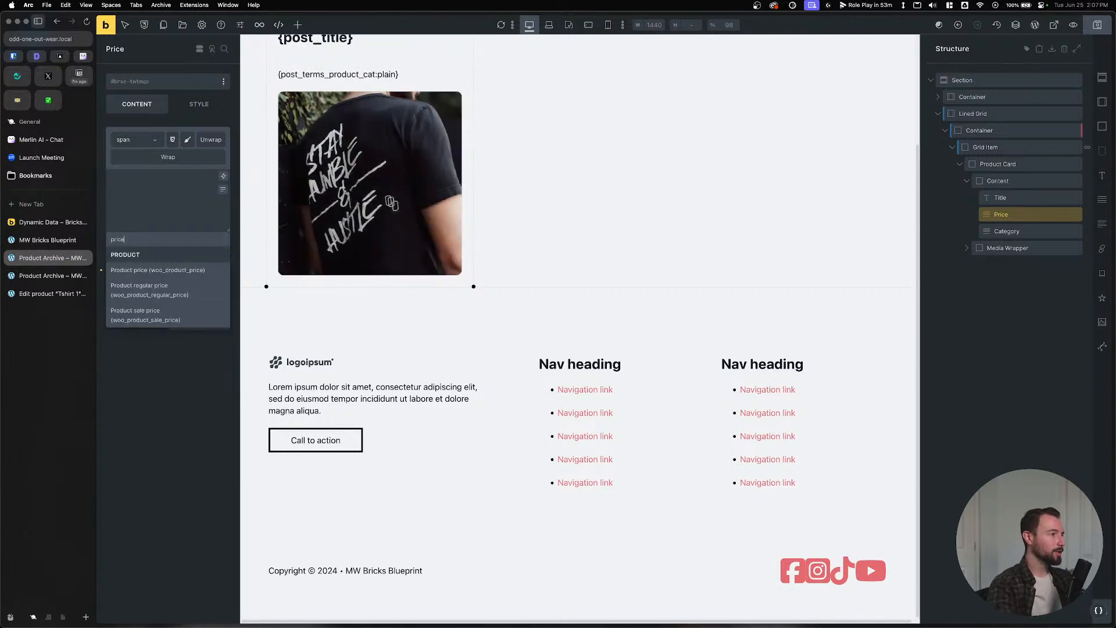
click(141, 288)
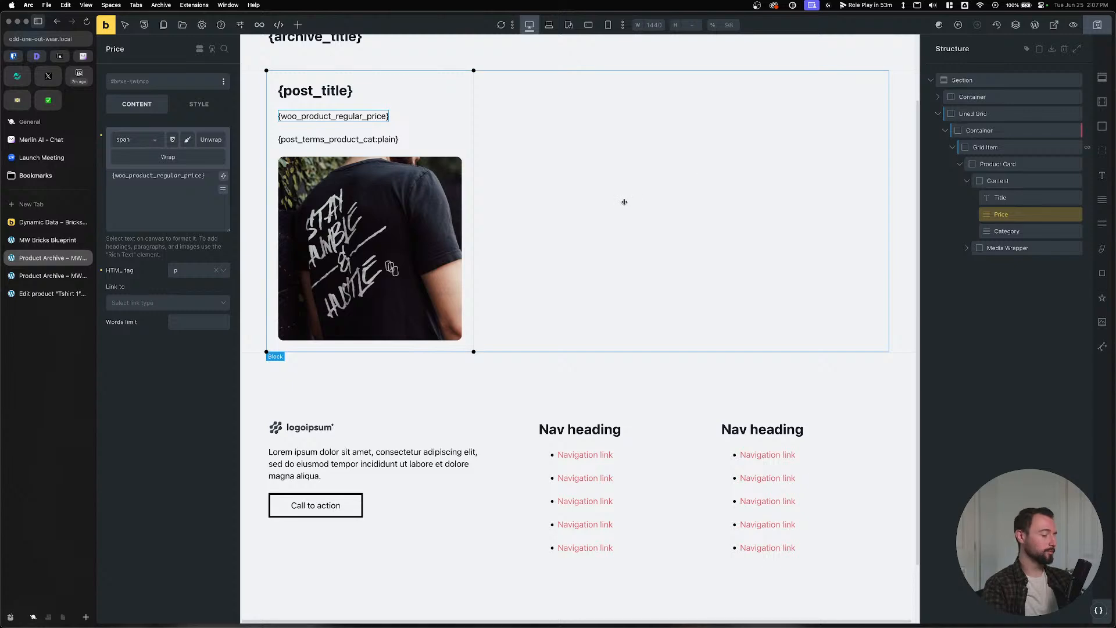
key(super+Tab)
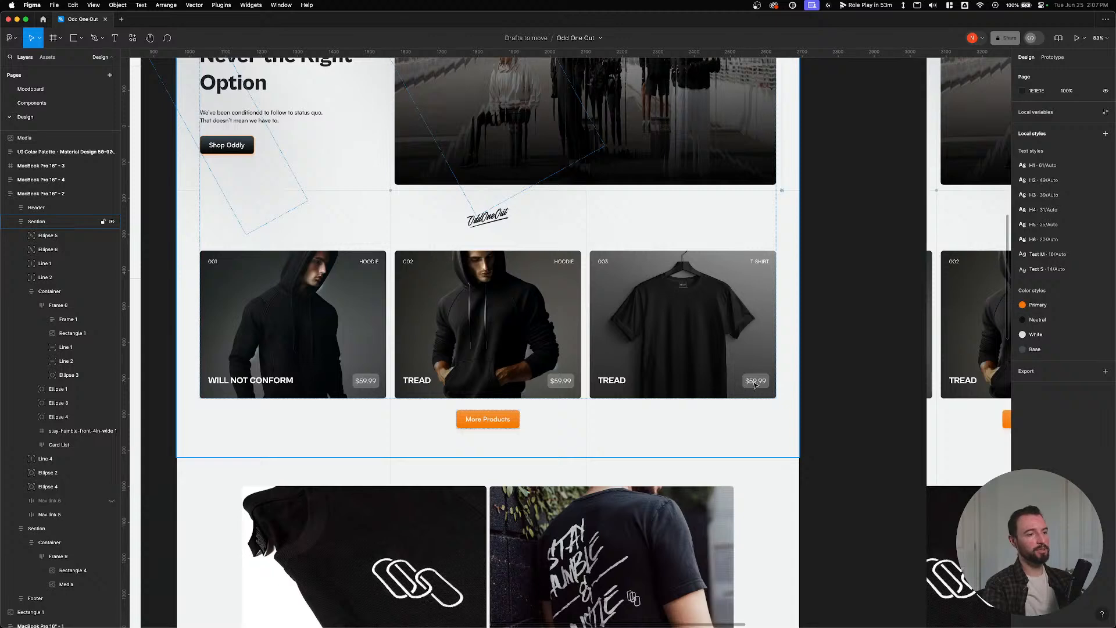
Duplicate the $59.99 price label on the third product card.
double_click(761, 383)
double_click(761, 383)
double_click(760, 384)
click(761, 384)
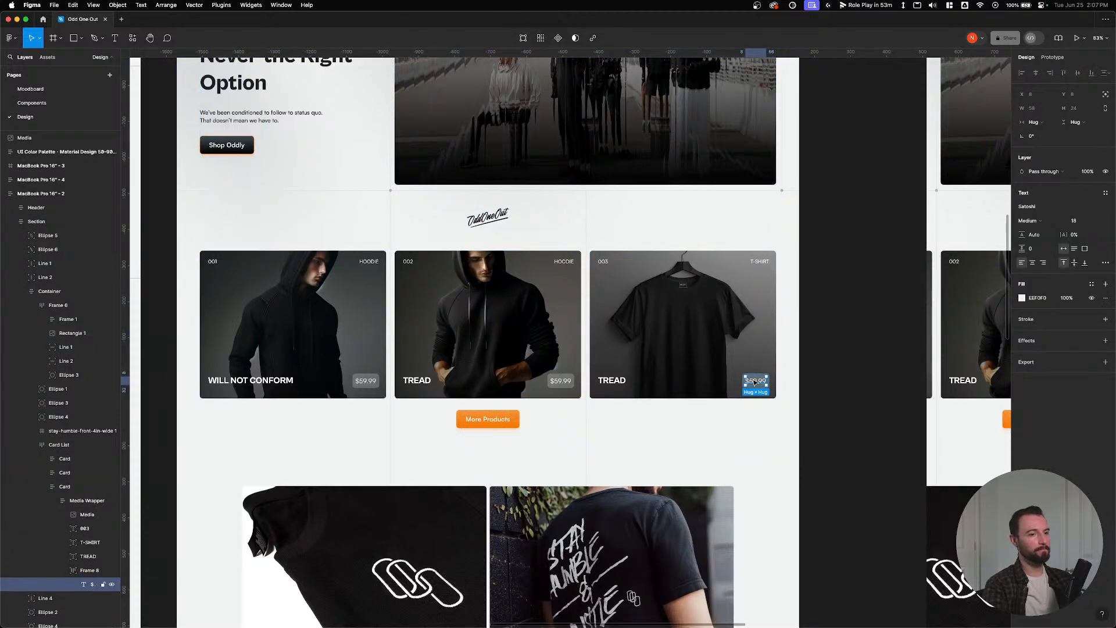
key(super+d)
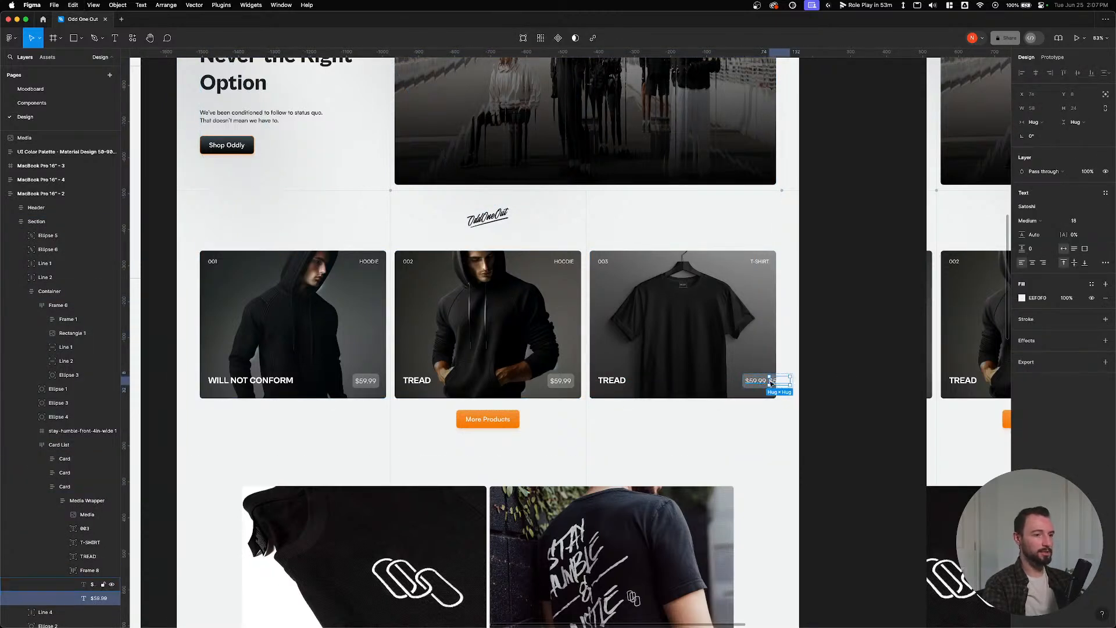
Move the frame holding both $59.99 prices back inside the third card.
click(706, 384)
double_click(756, 381)
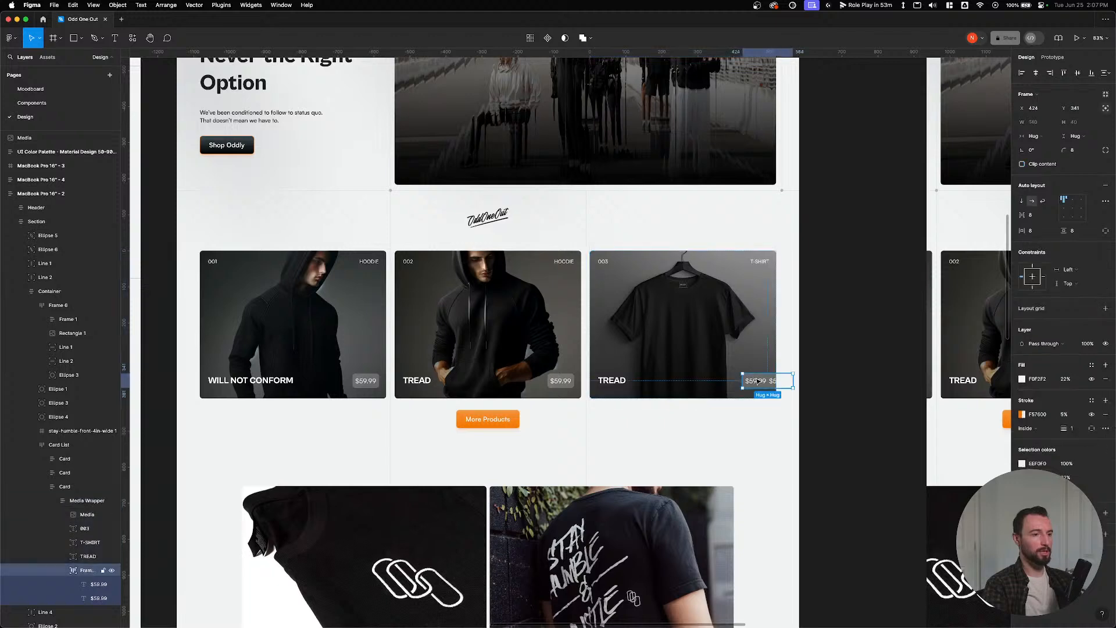
double_click(756, 381)
click(825, 392)
double_click(764, 383)
double_click(763, 383)
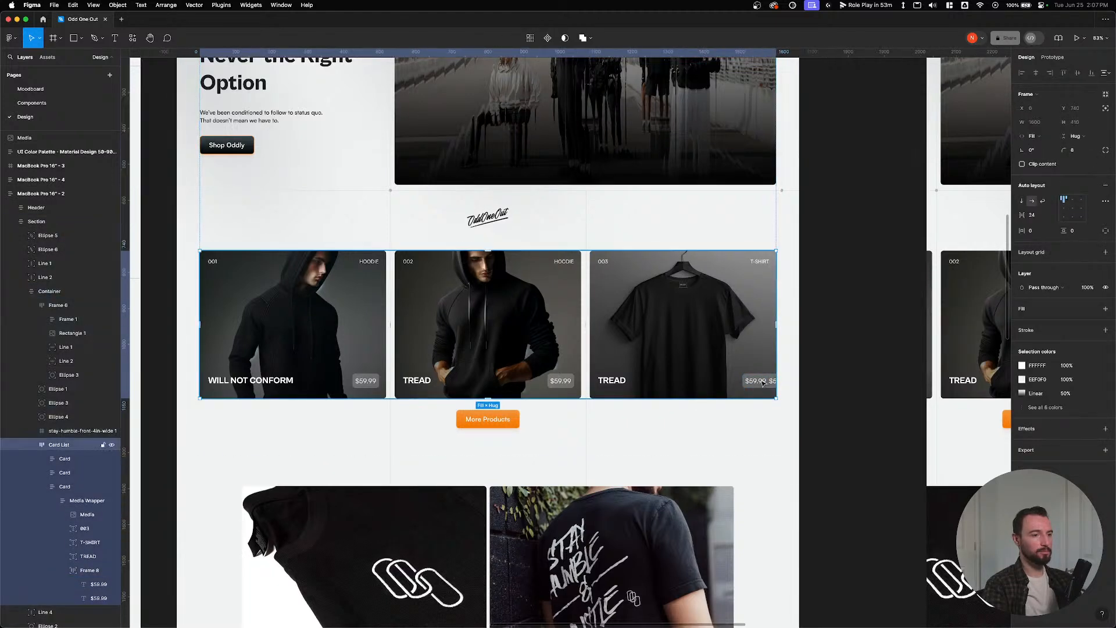
double_click(763, 383)
double_click(763, 383)
double_click(764, 383)
drag(760, 383, 724, 385)
Make the first $59.99 price orange.
double_click(727, 382)
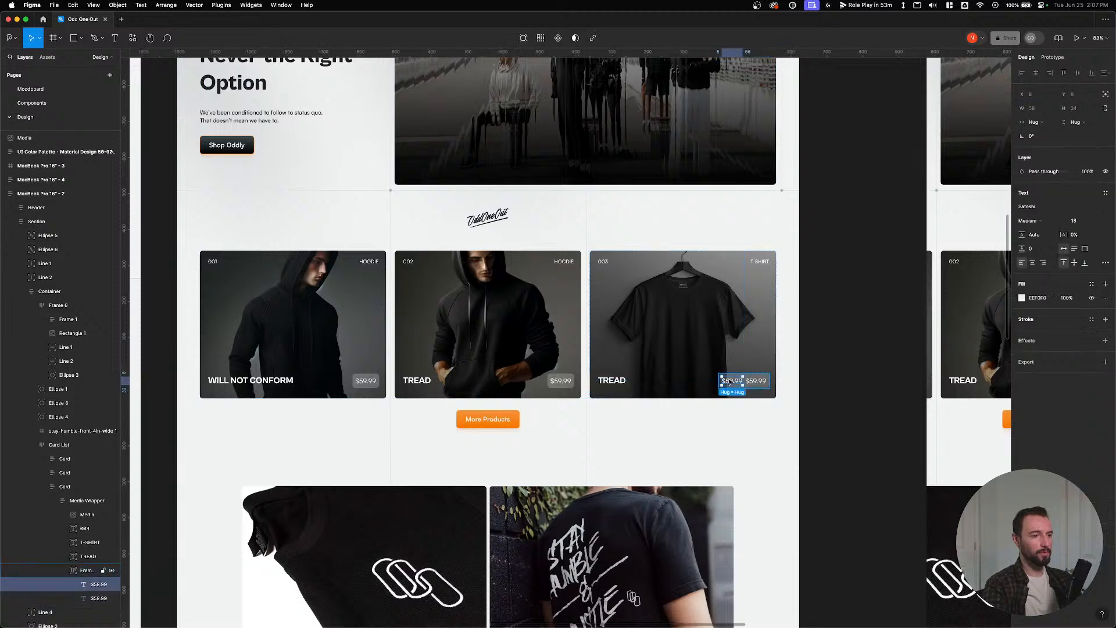
double_click(726, 382)
click(1022, 298)
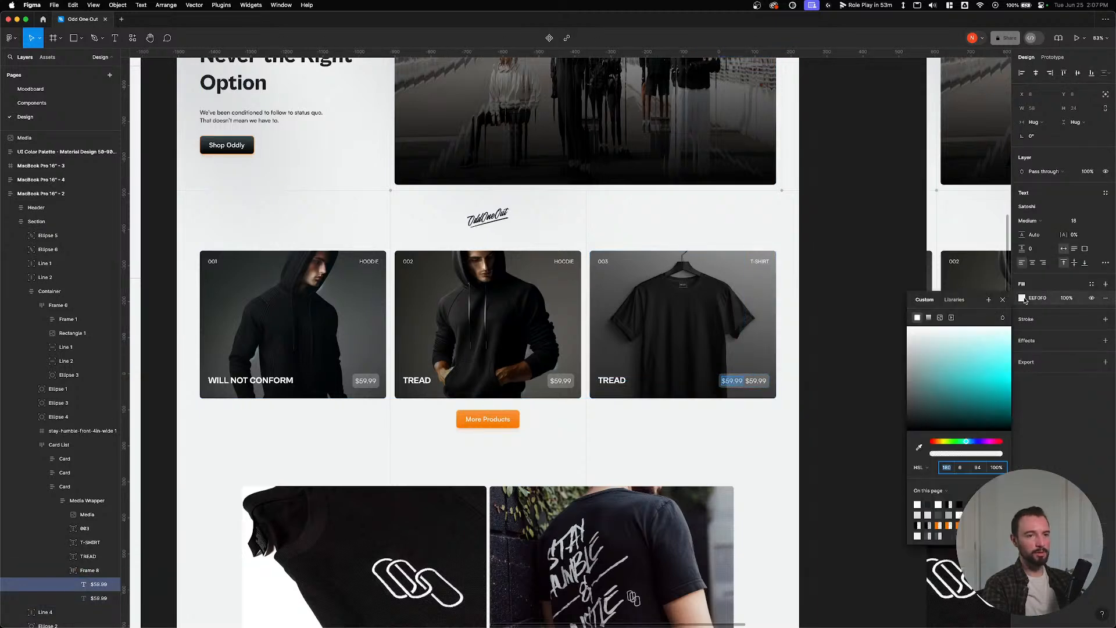
click(966, 525)
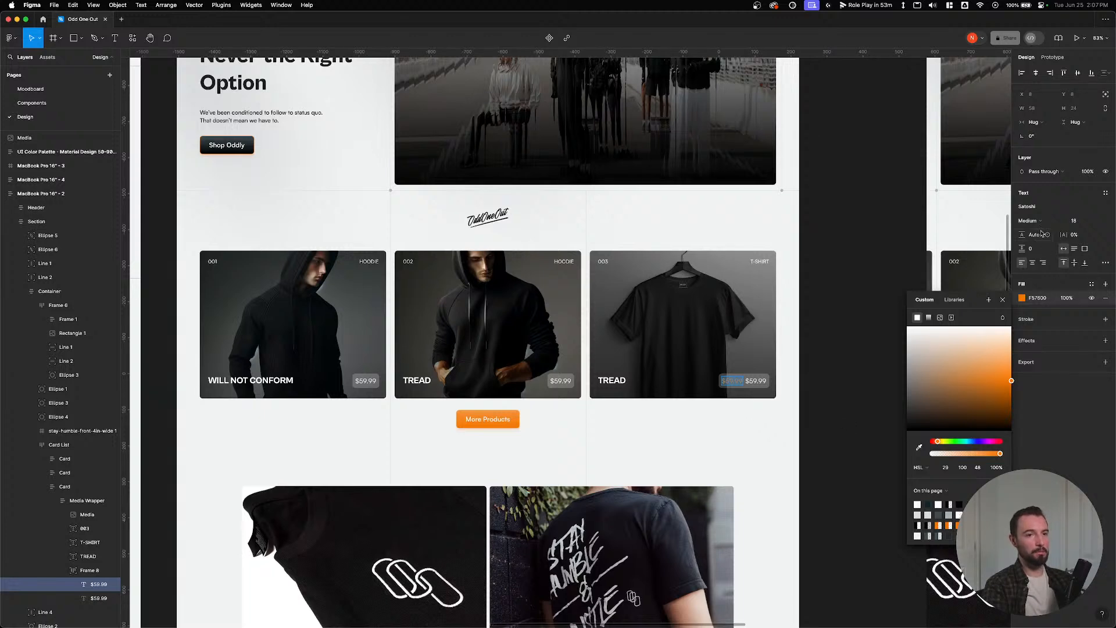
Apply strikethrough to the old $59.99 price, then return to the Bricks editor.
click(1105, 262)
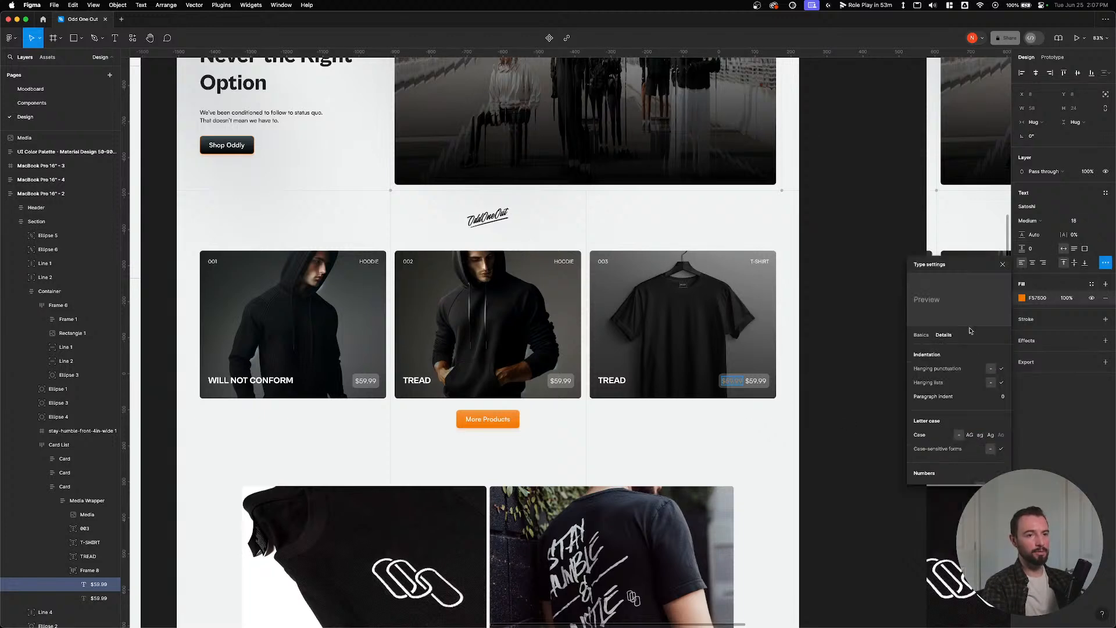
click(922, 335)
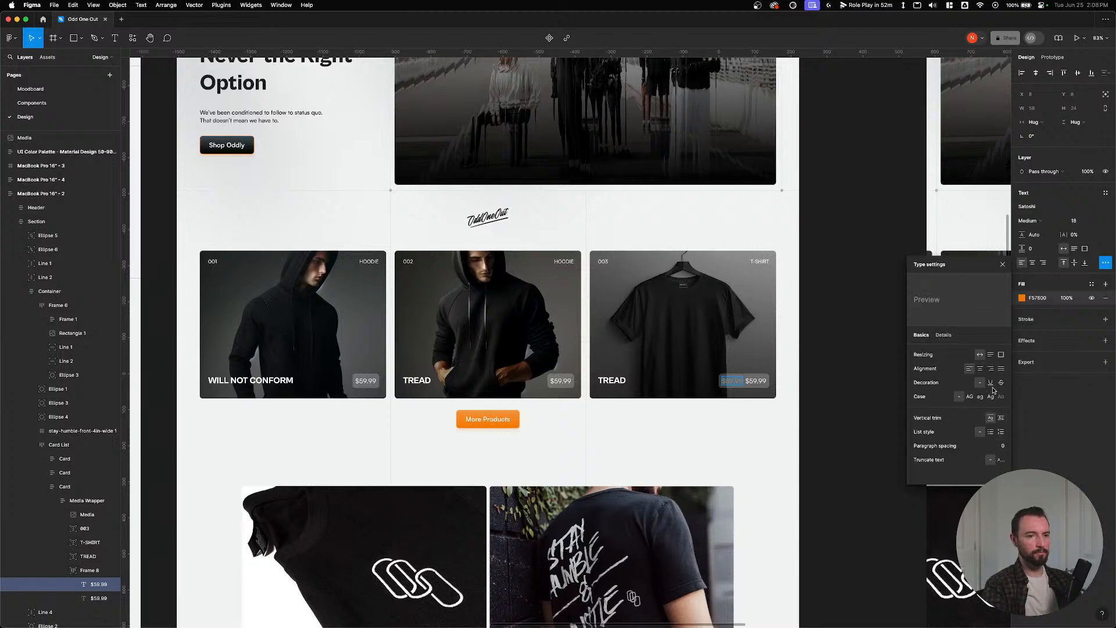
click(1001, 383)
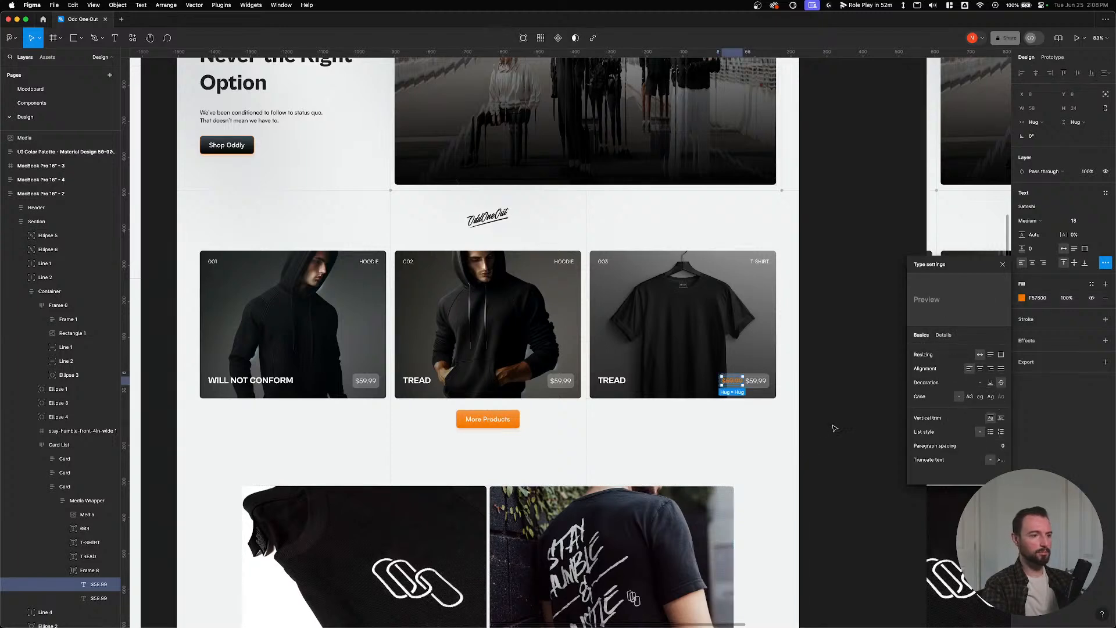
click(834, 428)
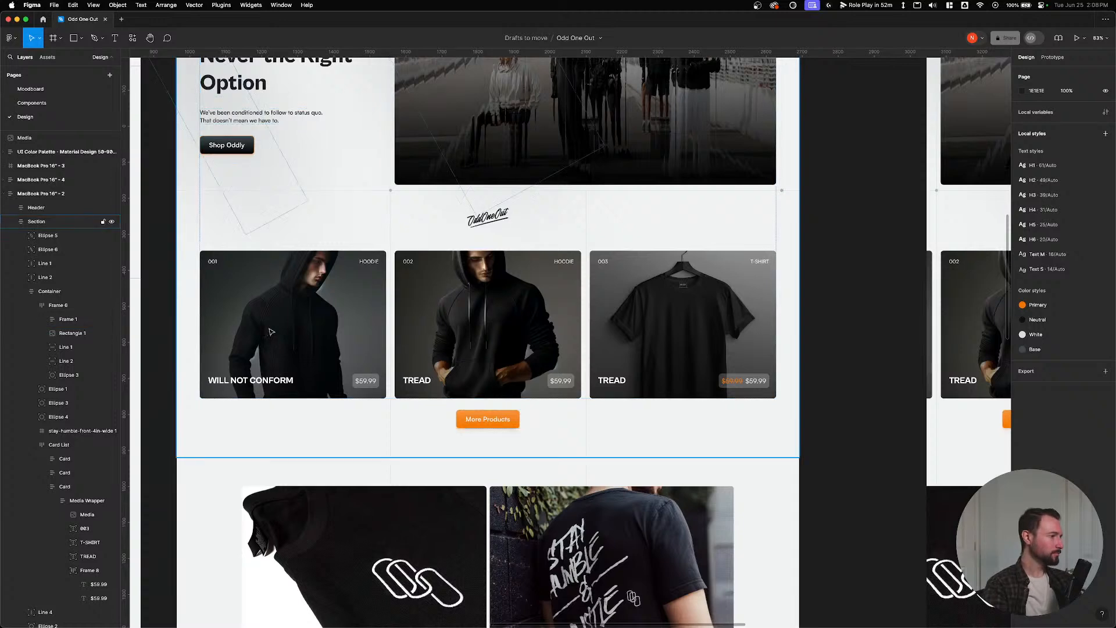
key(super+Tab)
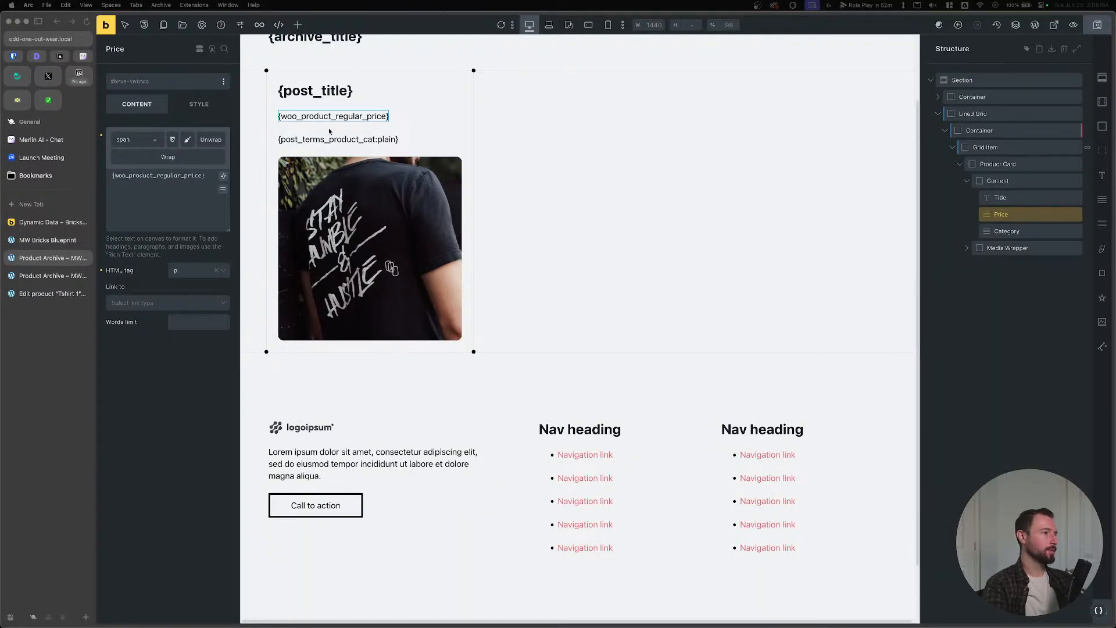
Apply generated ACSS BEM classes to the Product Card and its children.
click(1014, 163)
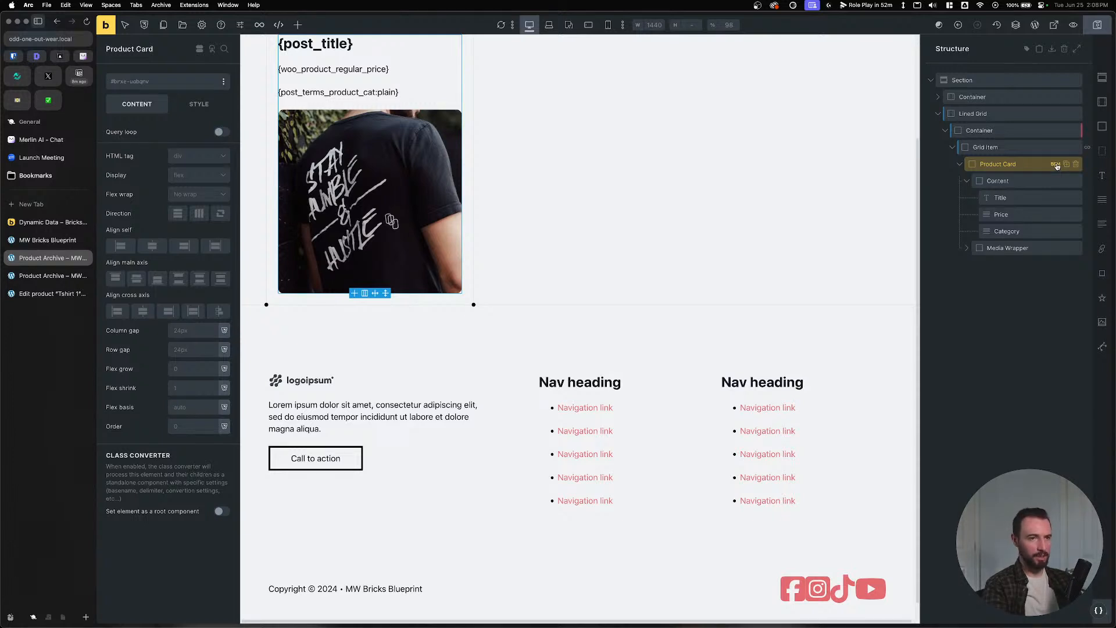
click(1017, 198)
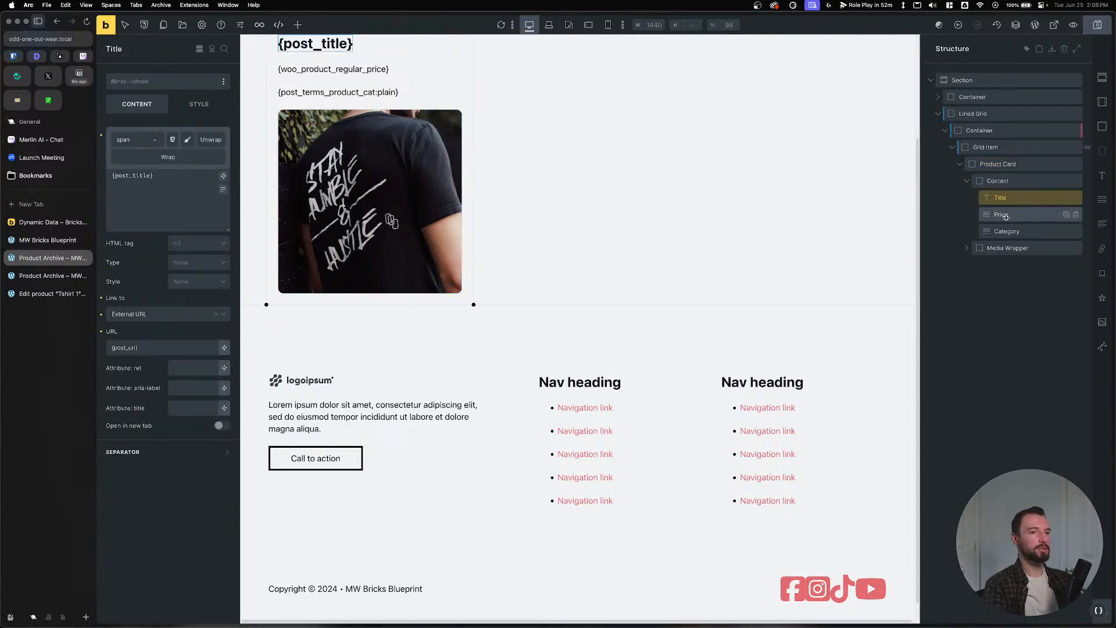
click(1005, 215)
click(1007, 230)
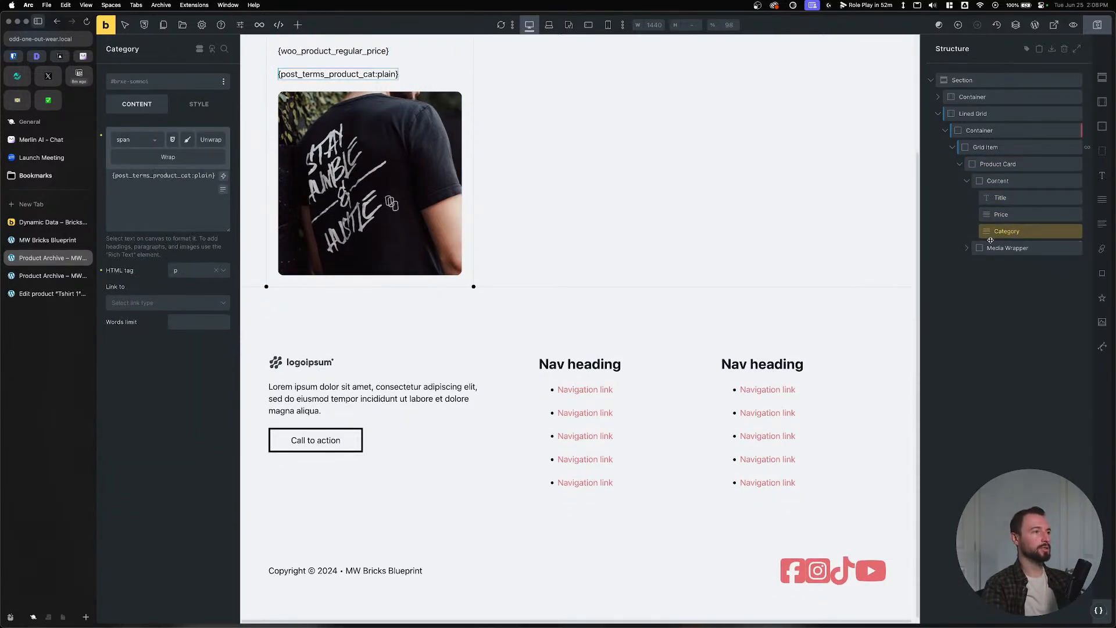
click(1003, 164)
click(1055, 164)
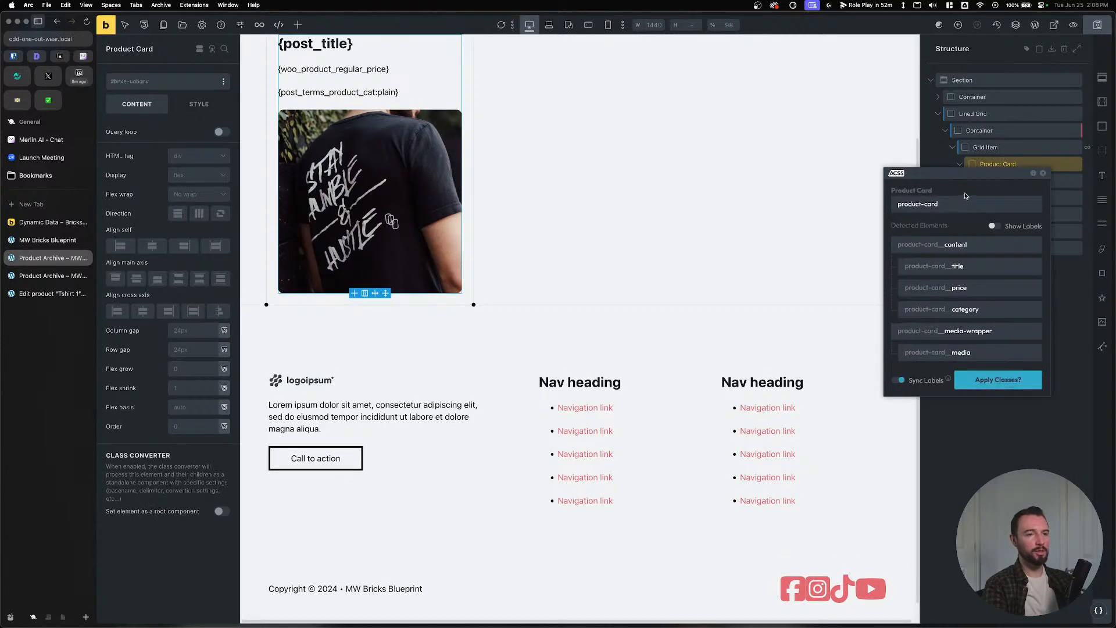
click(968, 381)
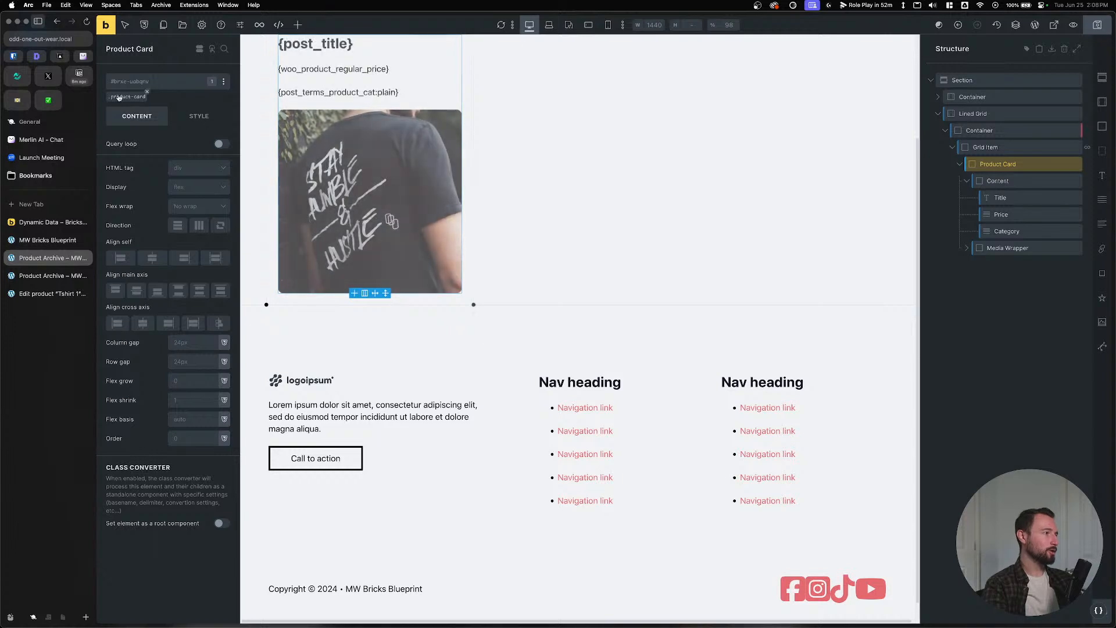
Set the .product-card class to position relative.
click(118, 97)
click(199, 116)
click(174, 149)
click(198, 529)
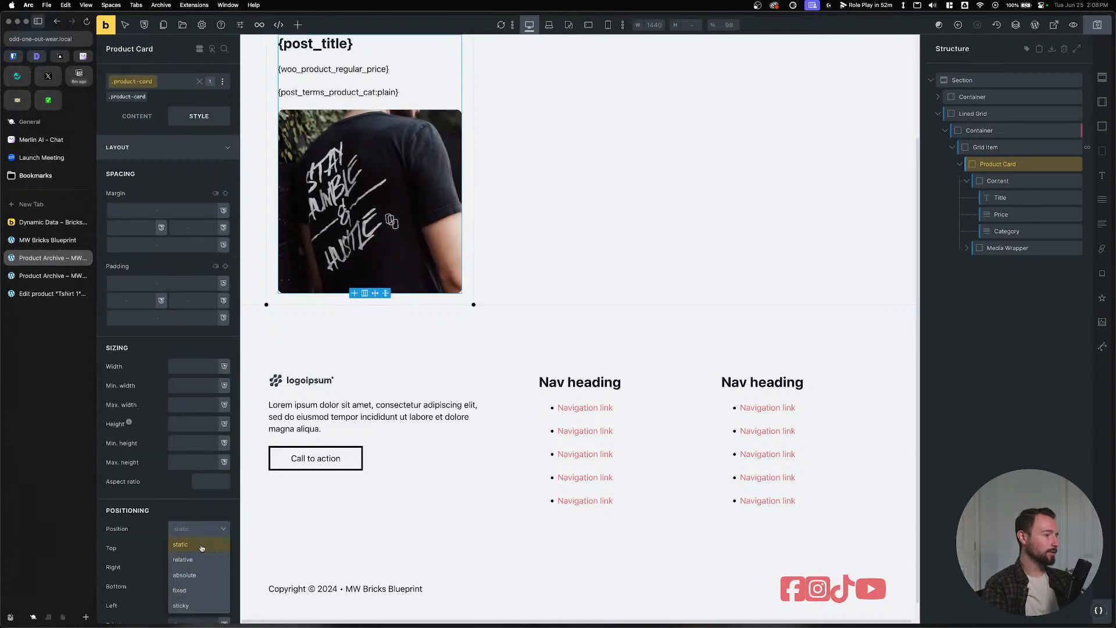
click(187, 565)
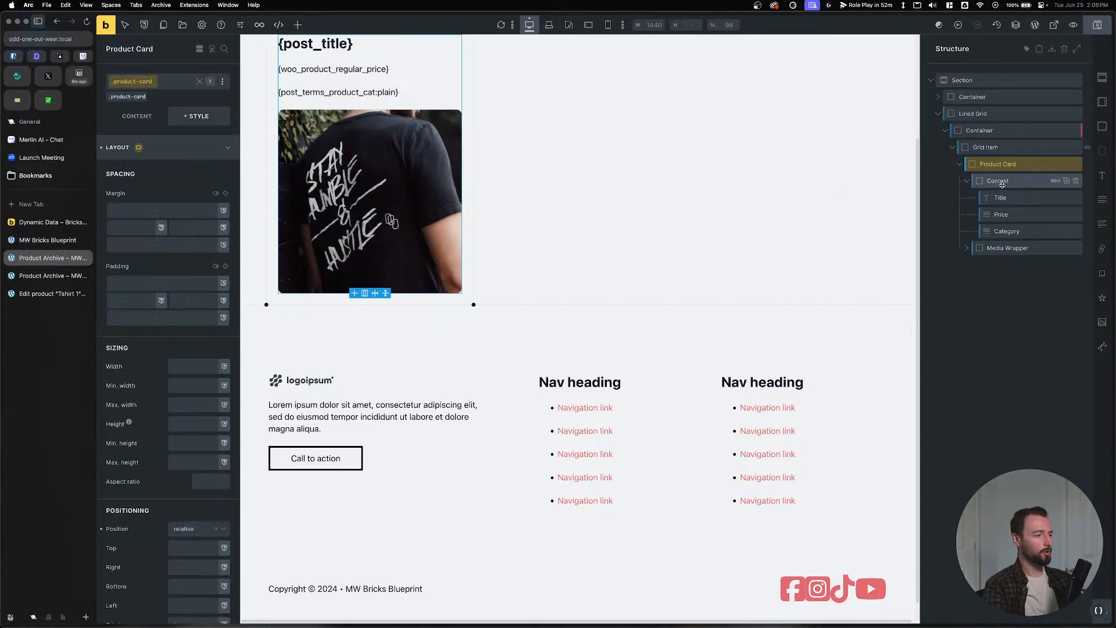
Make the Media Wrapper absolutely positioned with 0 offsets on every side.
click(1012, 249)
click(192, 530)
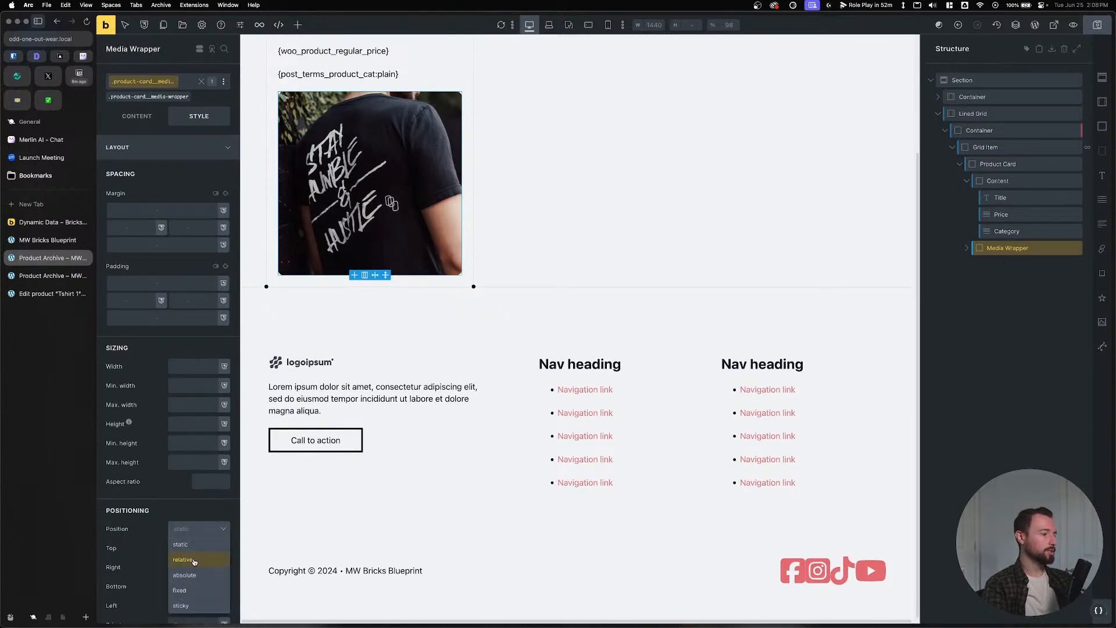
click(183, 582)
click(189, 549)
text(0)
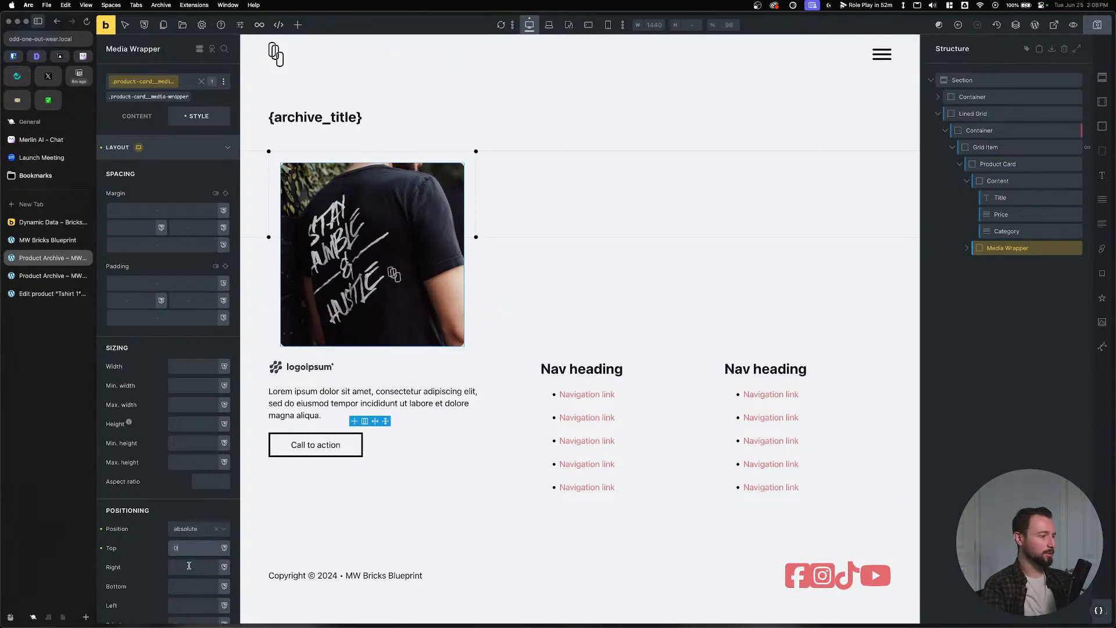
click(189, 567)
text(0)
click(188, 586)
text(0)
click(189, 605)
Set the Media Wrapper's z-index to -1.
scroll(113, 534, down, 2)
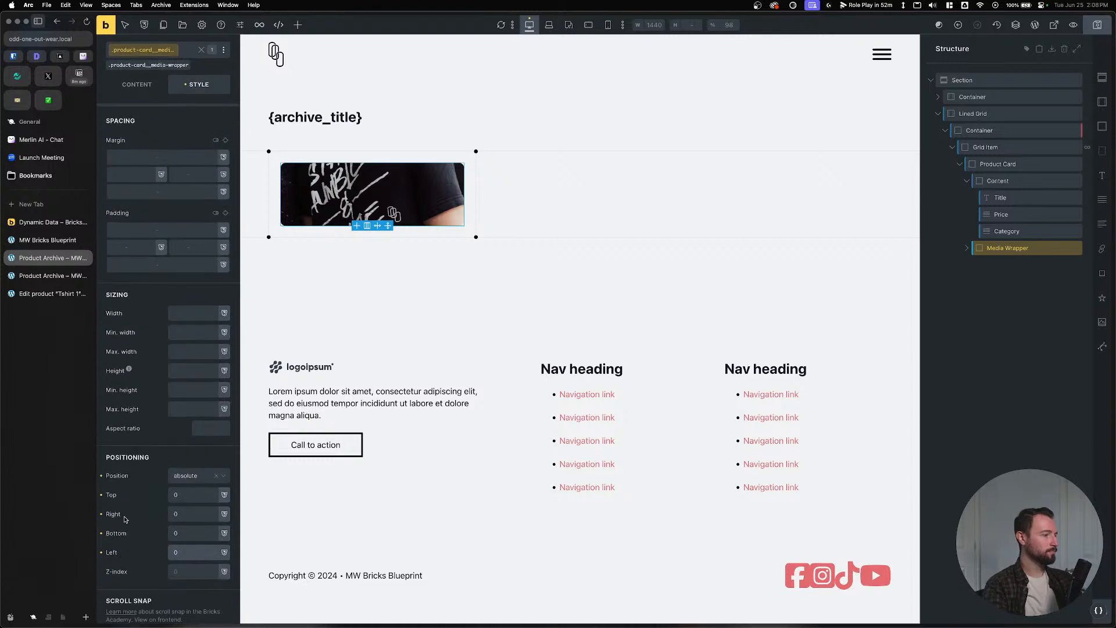
click(189, 569)
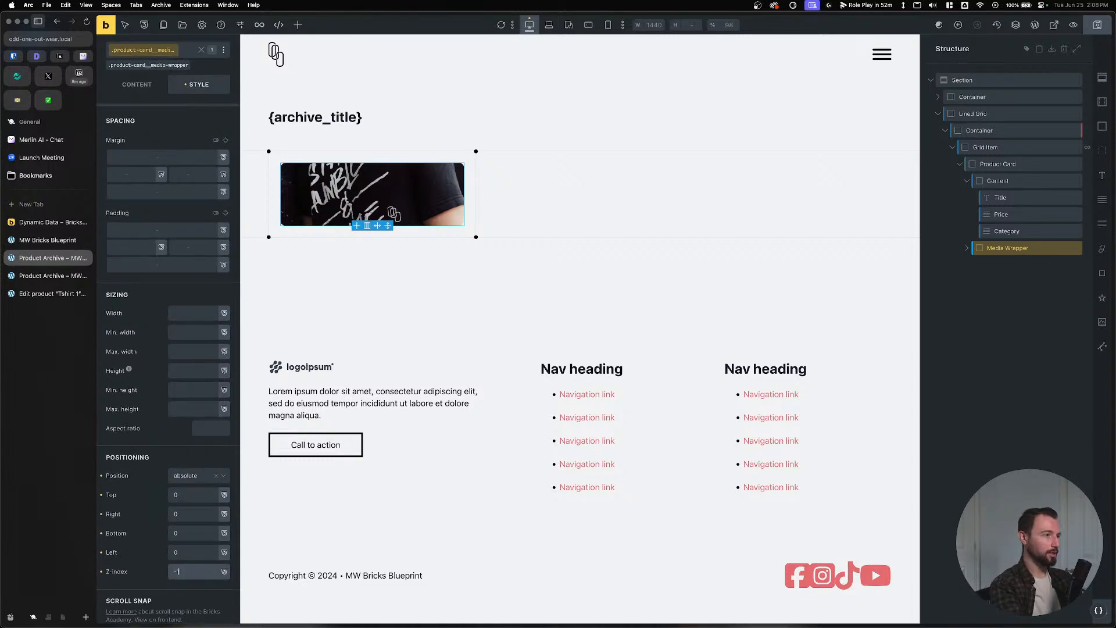
text(-1)
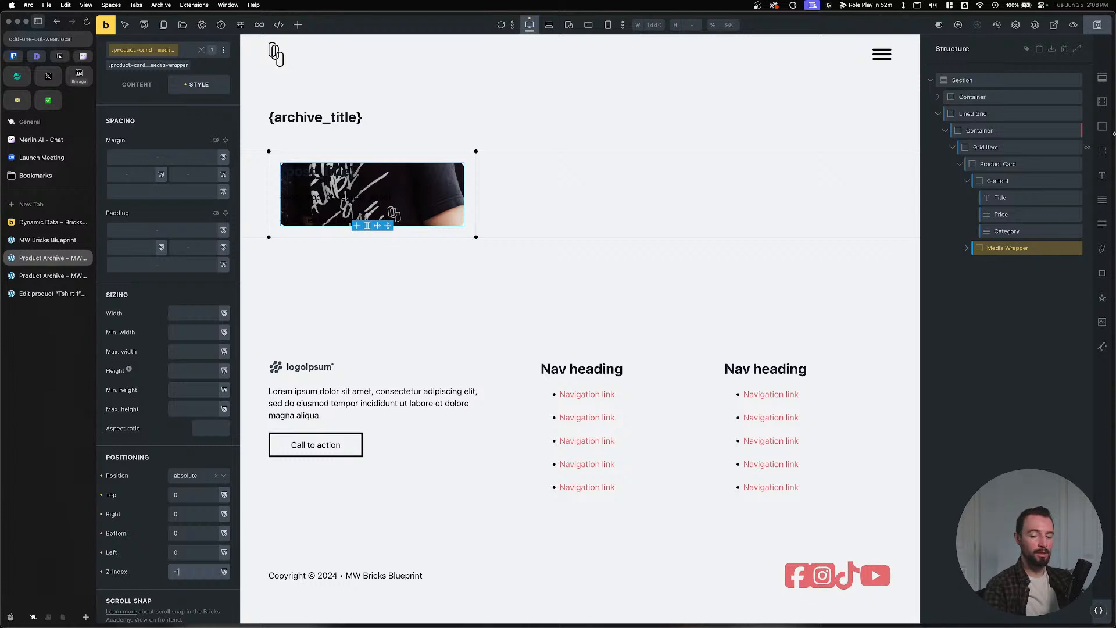
Give the Product Card linked padding of var(--space-m) on all sides.
click(999, 165)
click(169, 285)
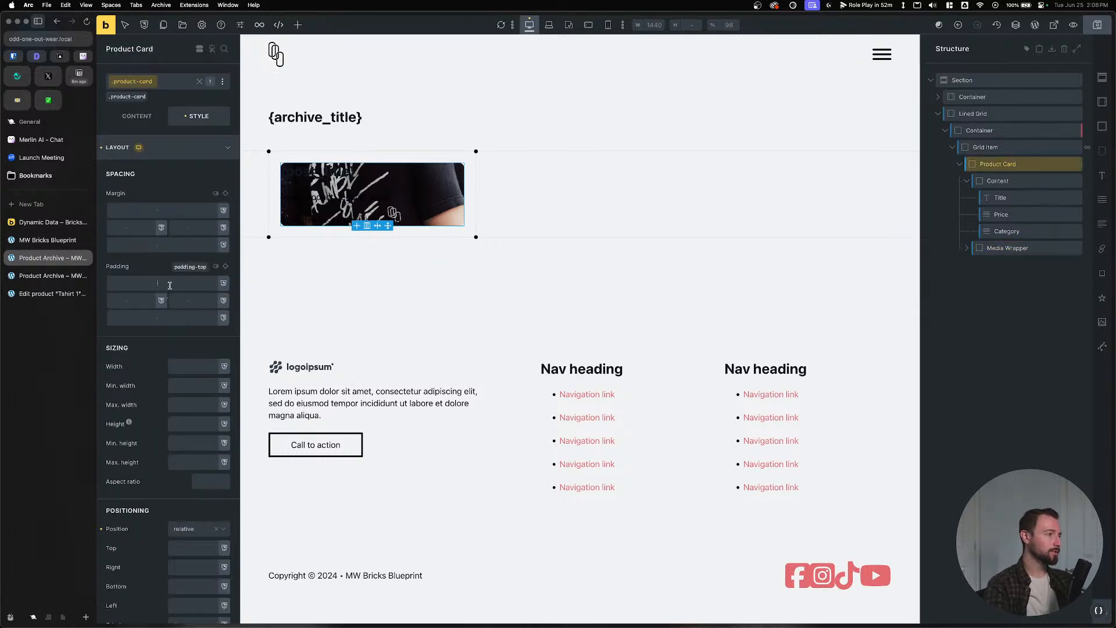
text(var(--space-m))
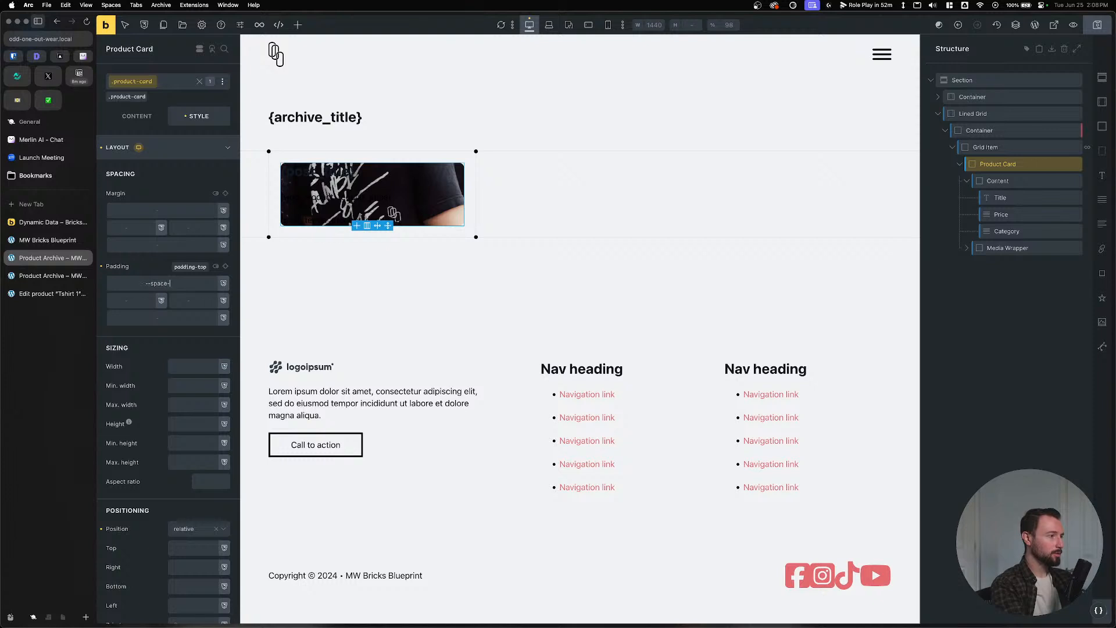
click(226, 267)
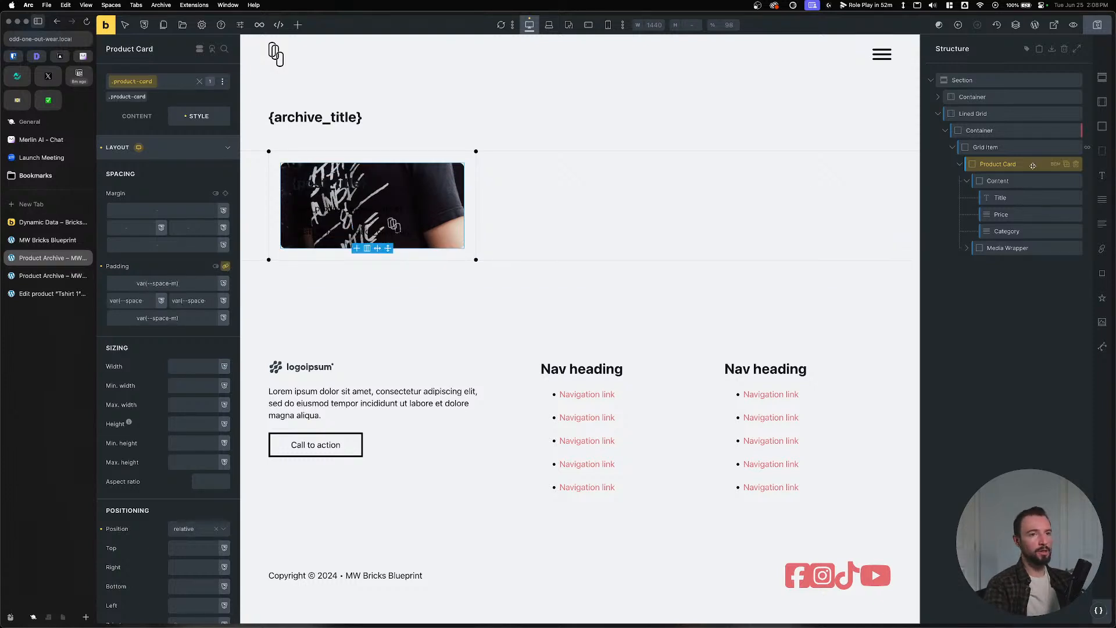
Set the card's typography colour to --white.
click(183, 146)
click(194, 173)
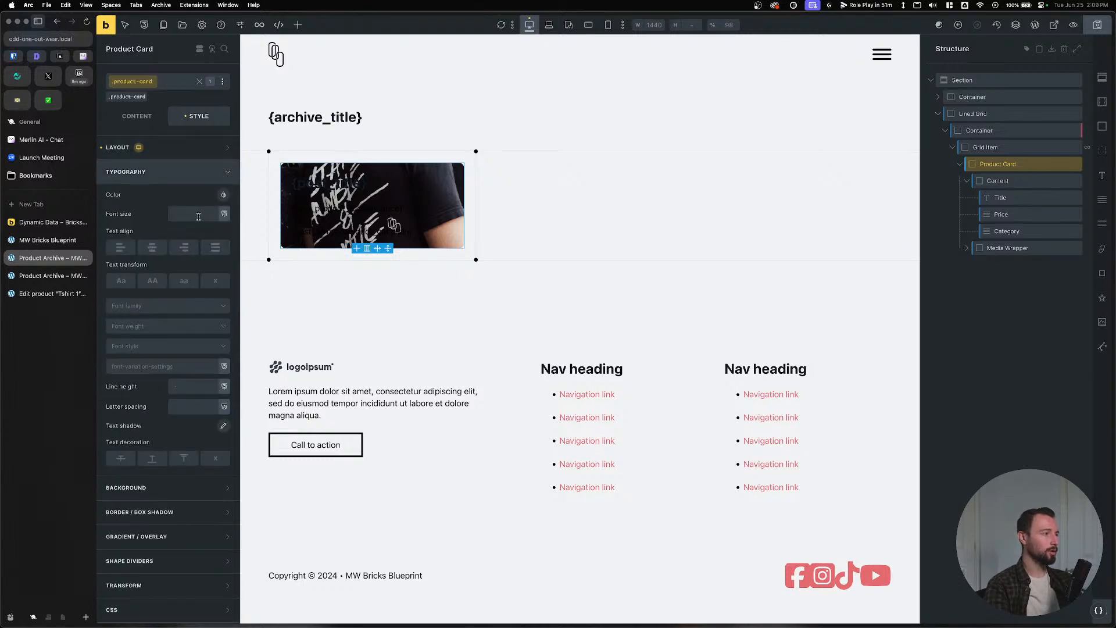
click(223, 194)
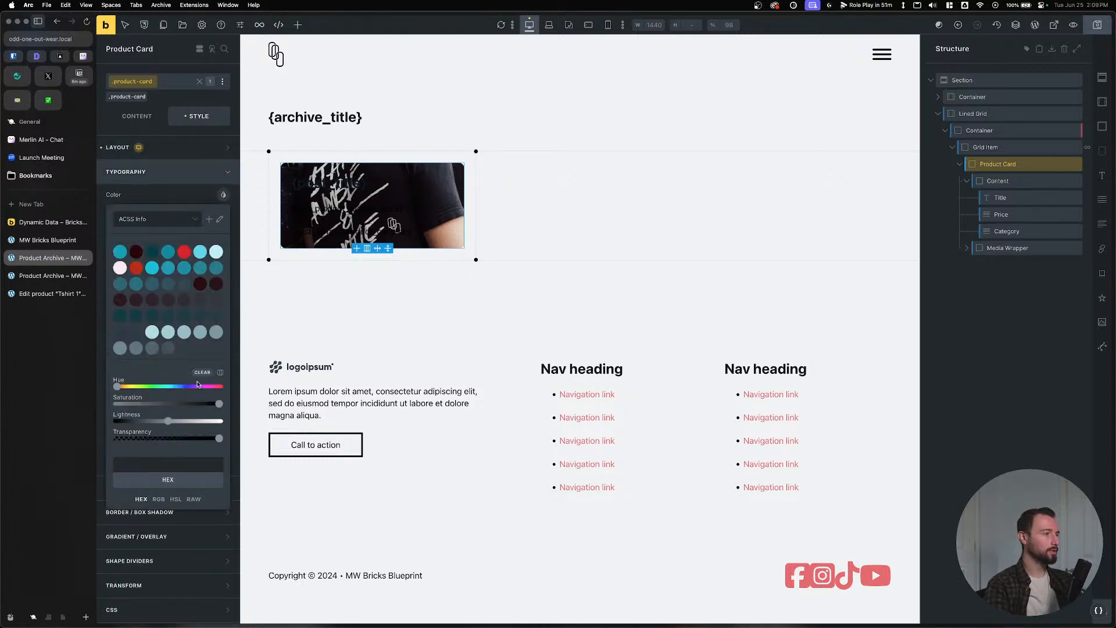
click(200, 463)
text(--wh)
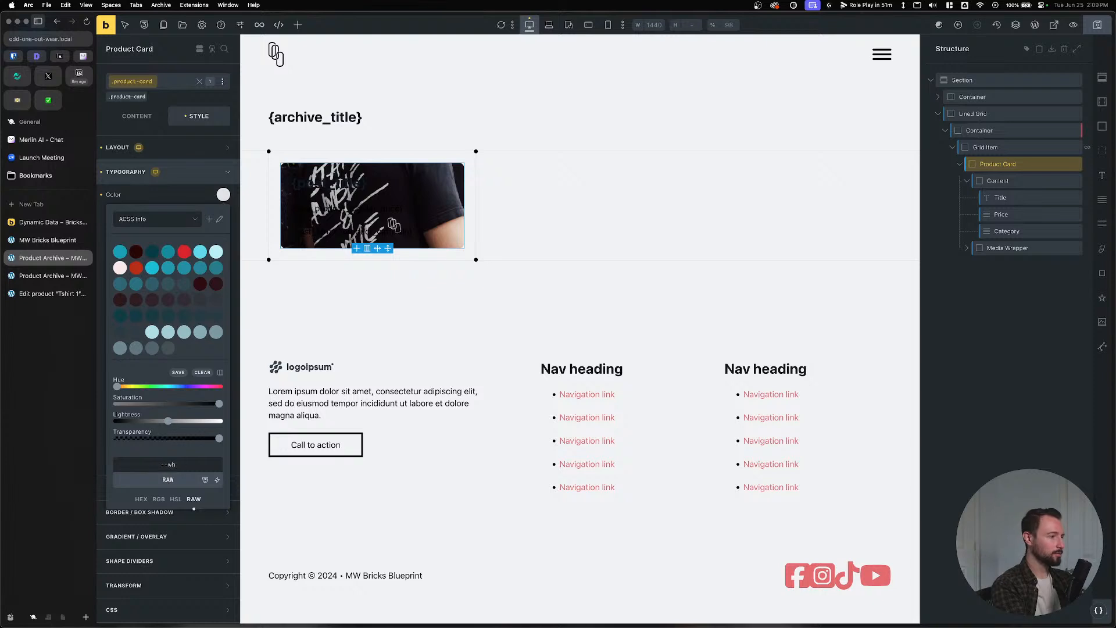
text(ite)
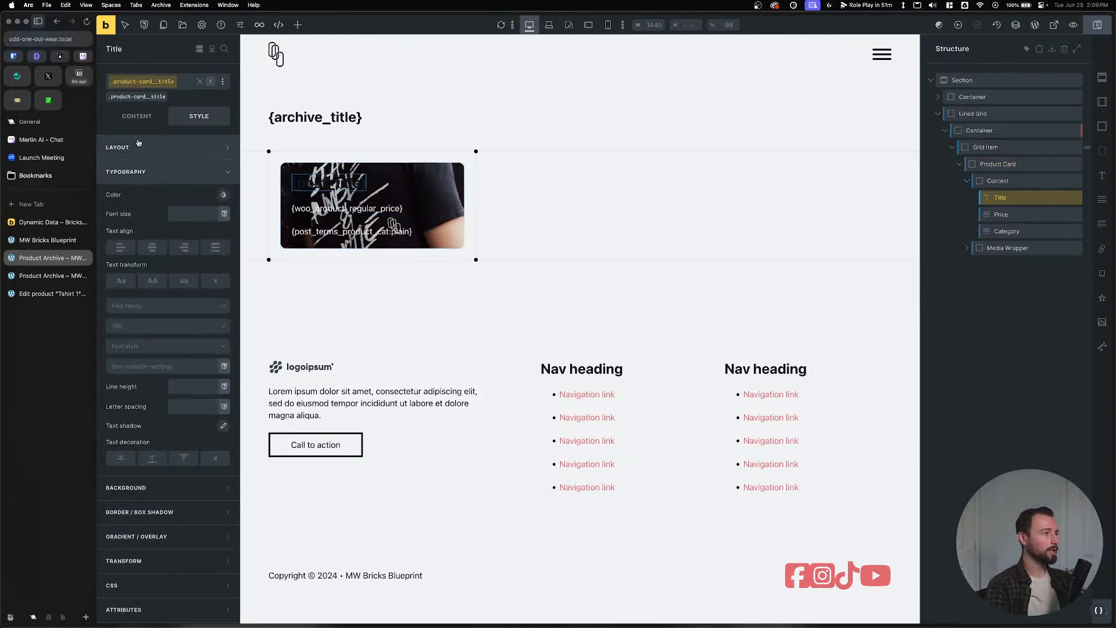
Set the title's text colour to inherit and save the template.
click(223, 194)
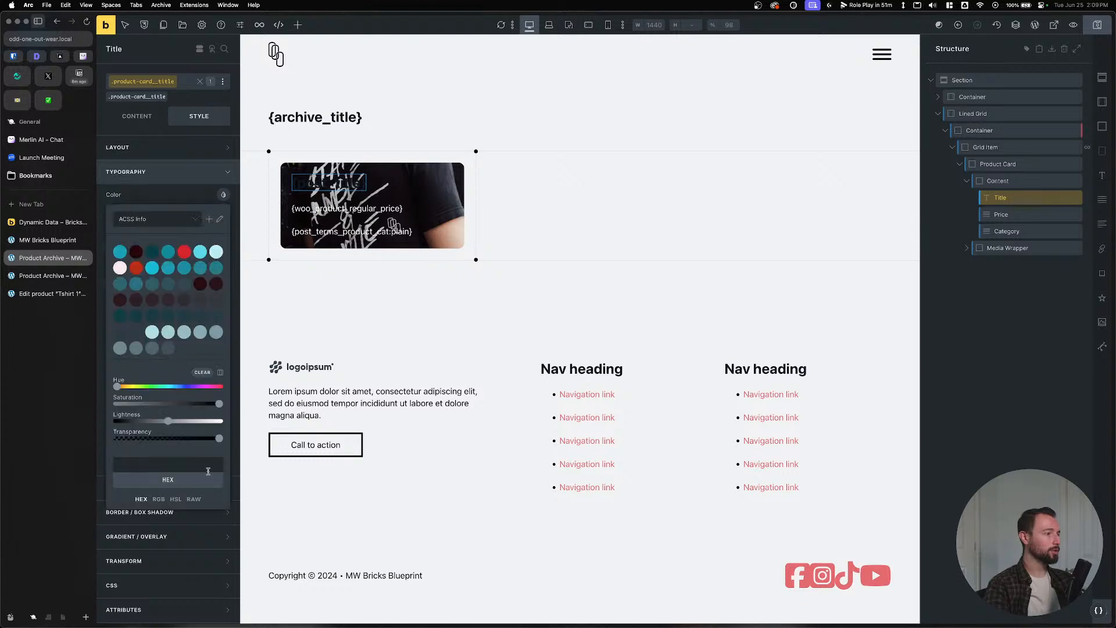
click(194, 499)
click(196, 465)
text(inherit)
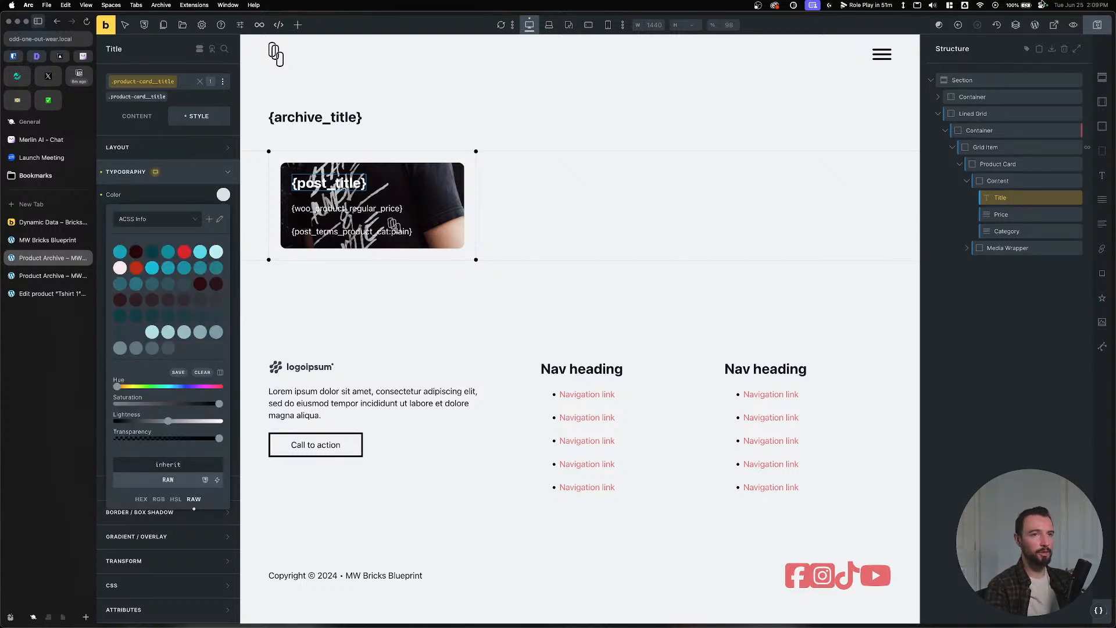
key(super+s)
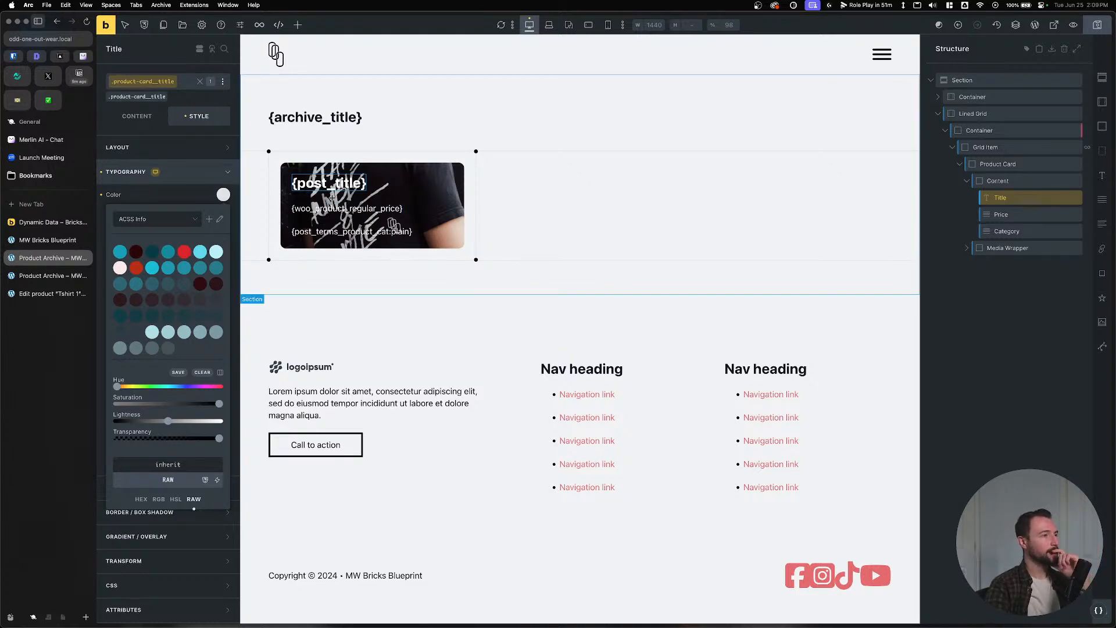
Select the Category element and check the Figma design for reference.
click(1006, 231)
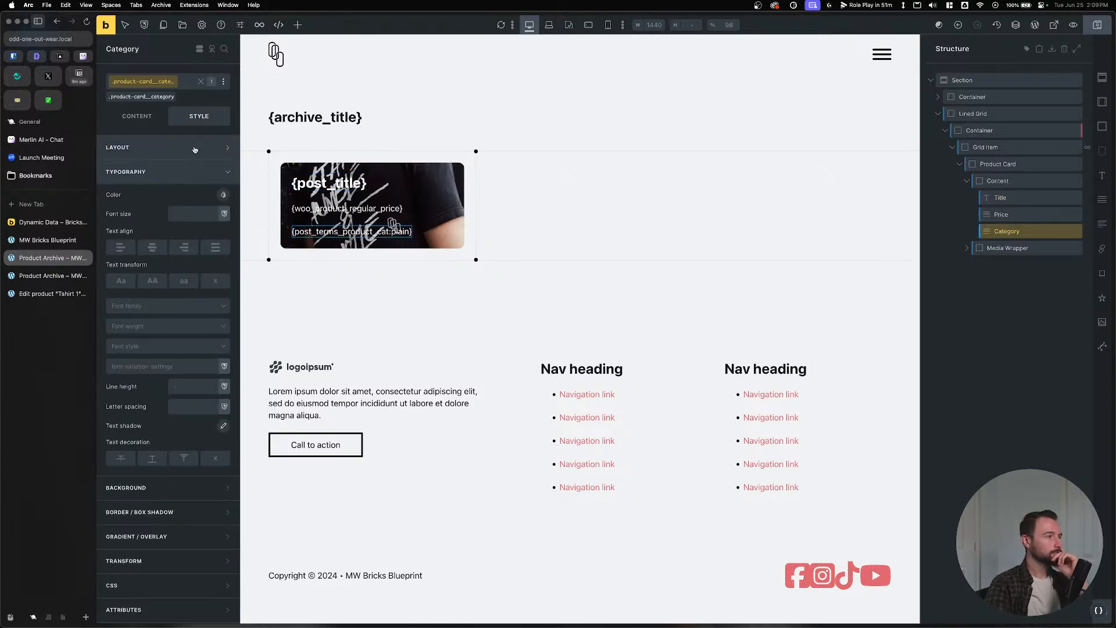
key(super+Tab)
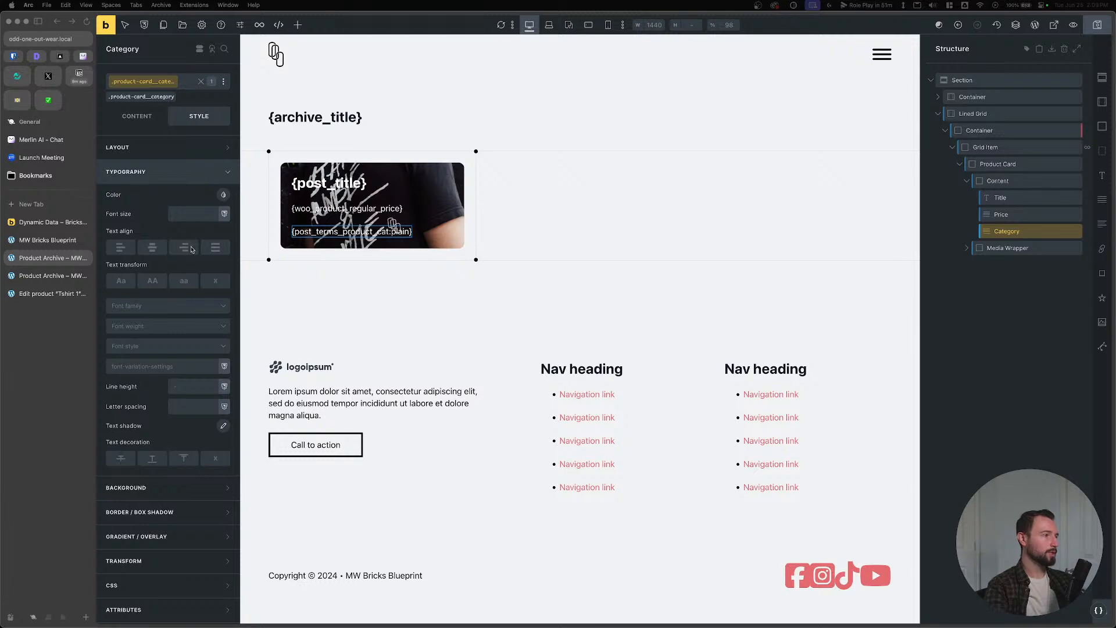
click(169, 147)
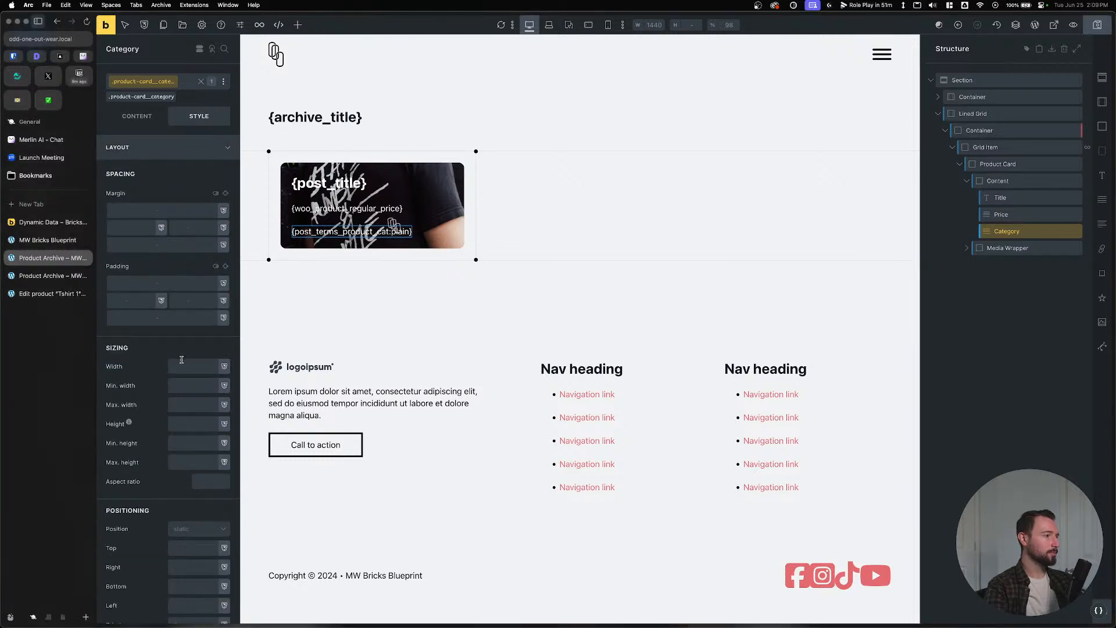
Set the Product Card's minimum height to 20rem.
click(991, 164)
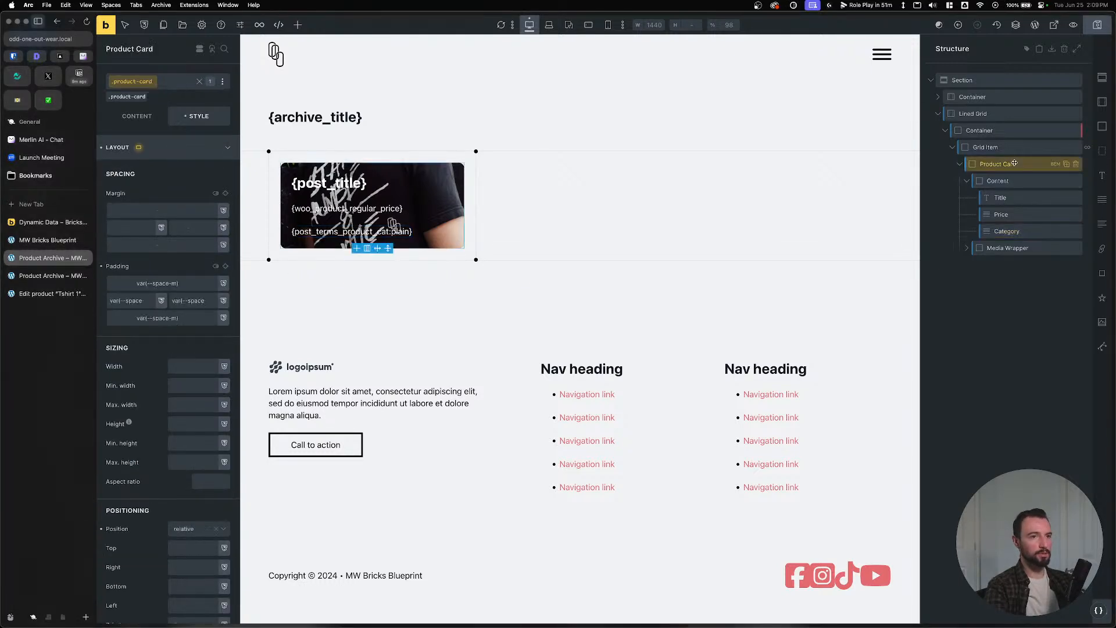
click(192, 147)
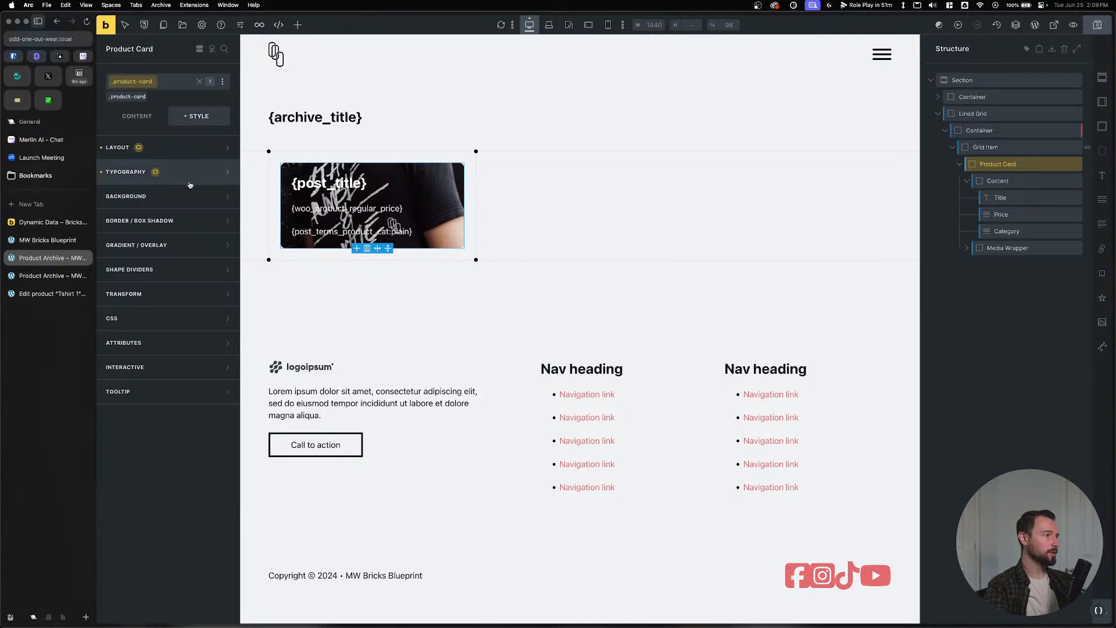
click(198, 147)
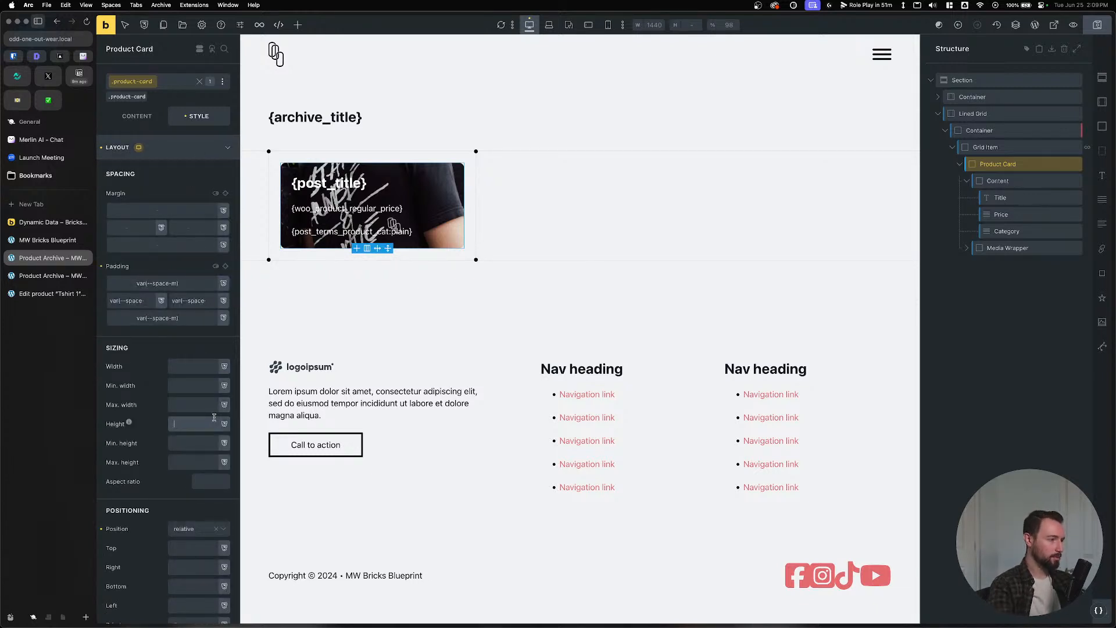
click(202, 443)
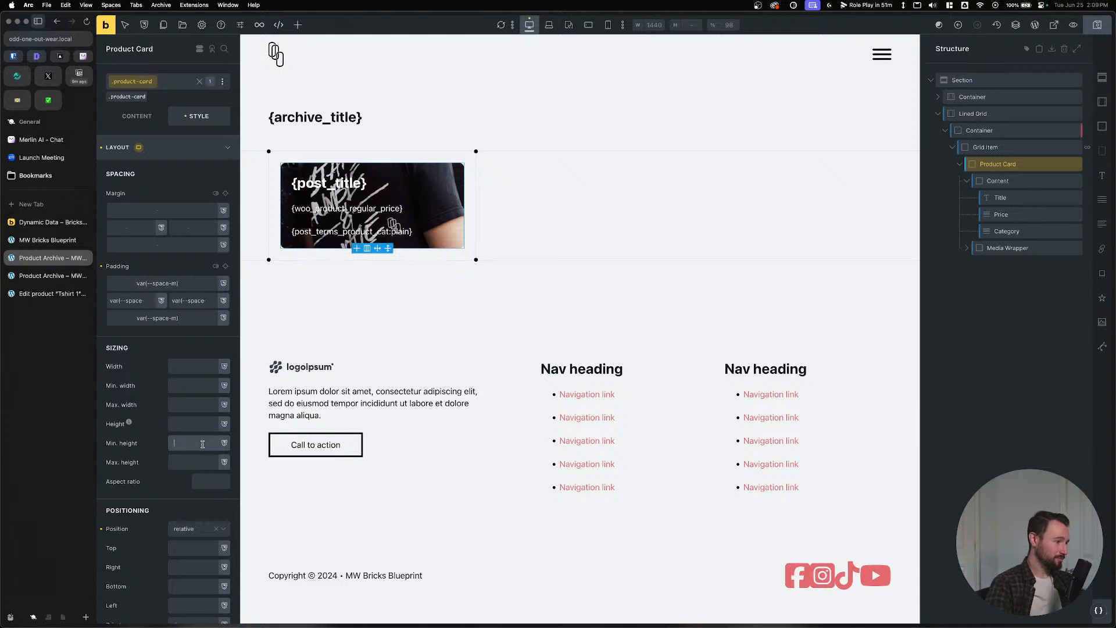
text(5)
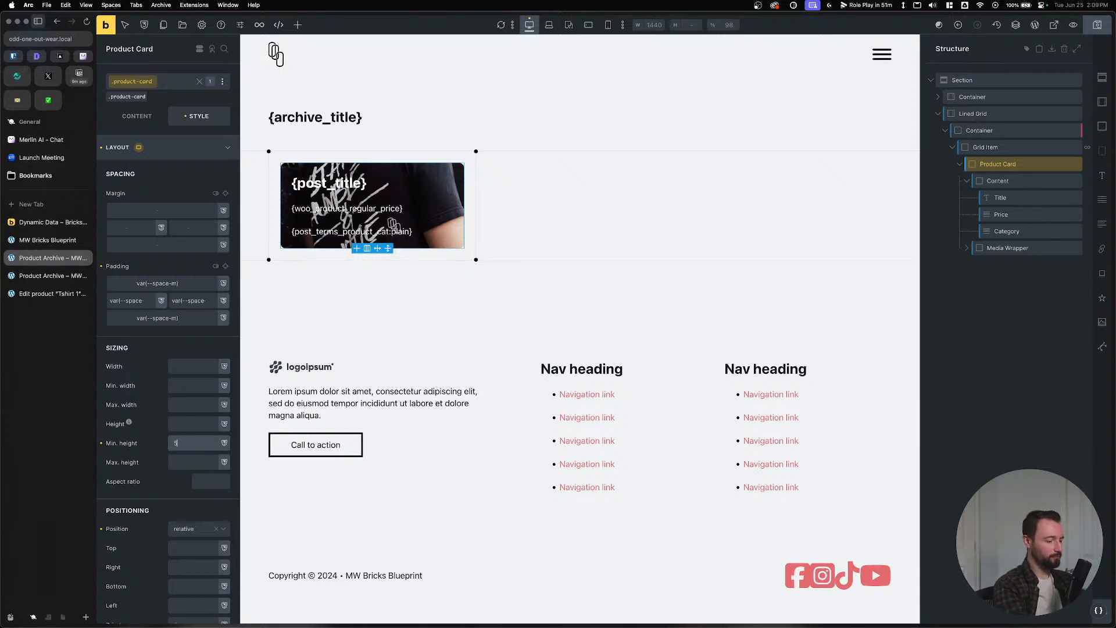
text(30rem)
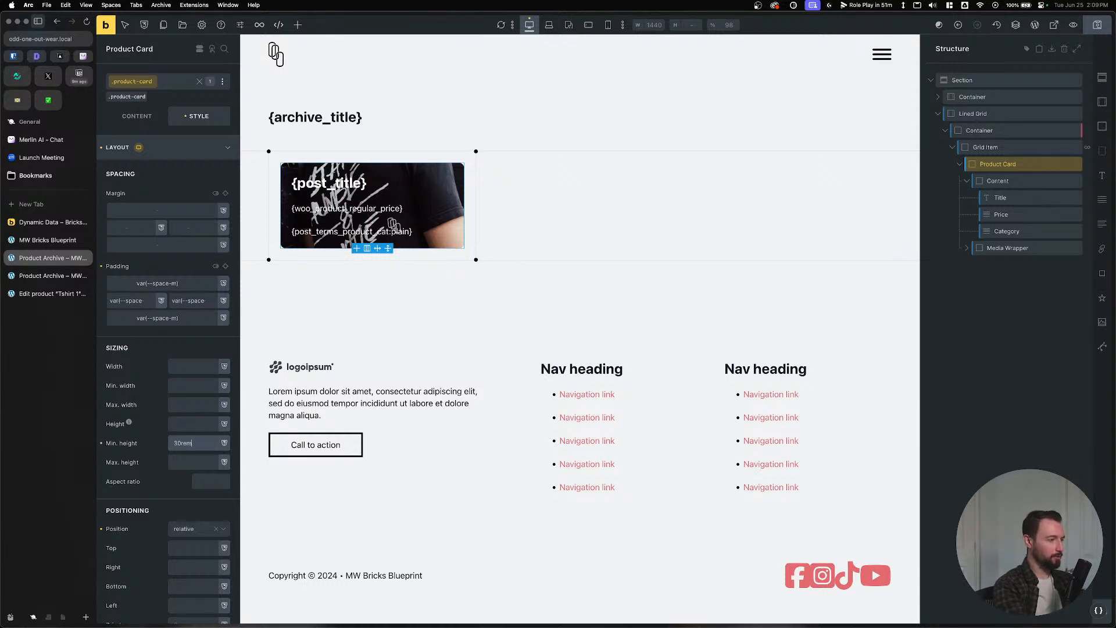
key(BackSpace)
key(BackSpace)
text(20rem)
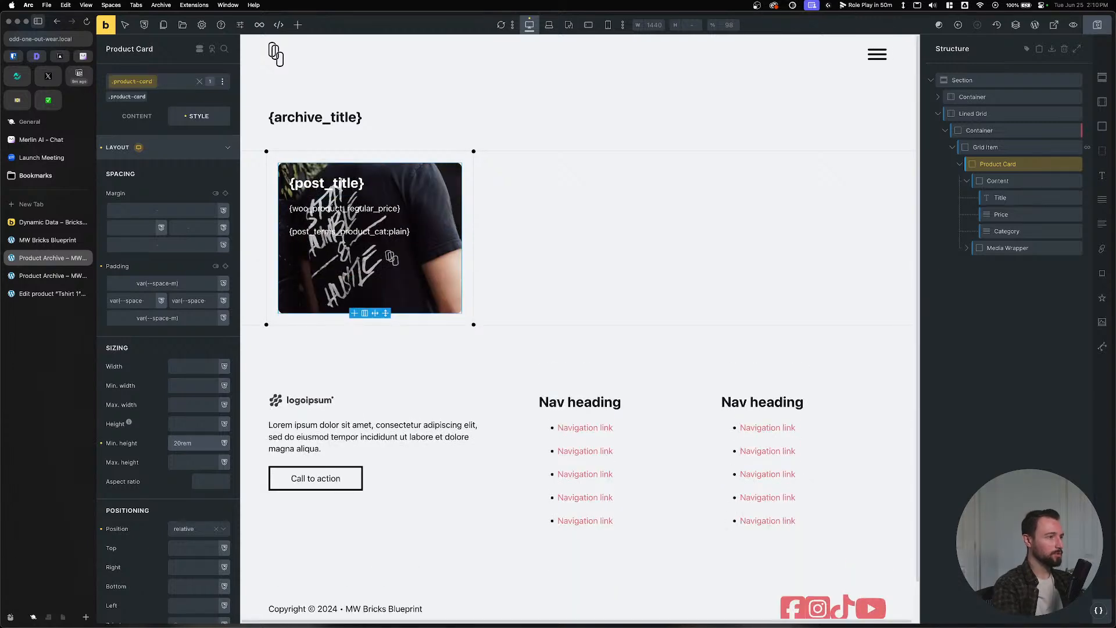
Re-expand the Content block and reselect the Product Card's layout settings.
click(967, 183)
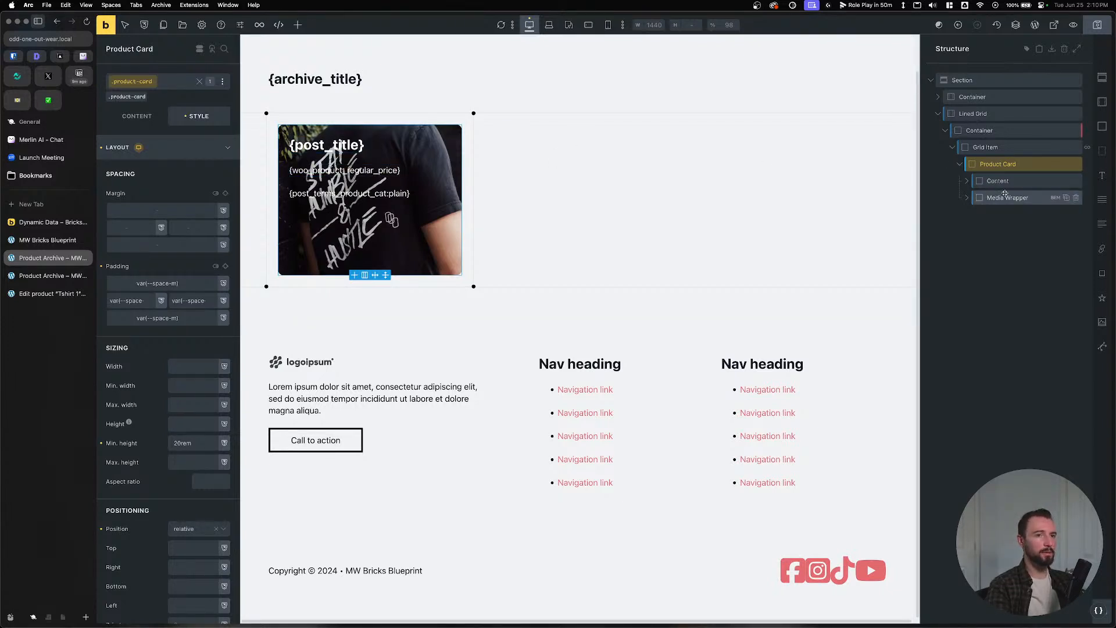
click(967, 181)
click(1009, 231)
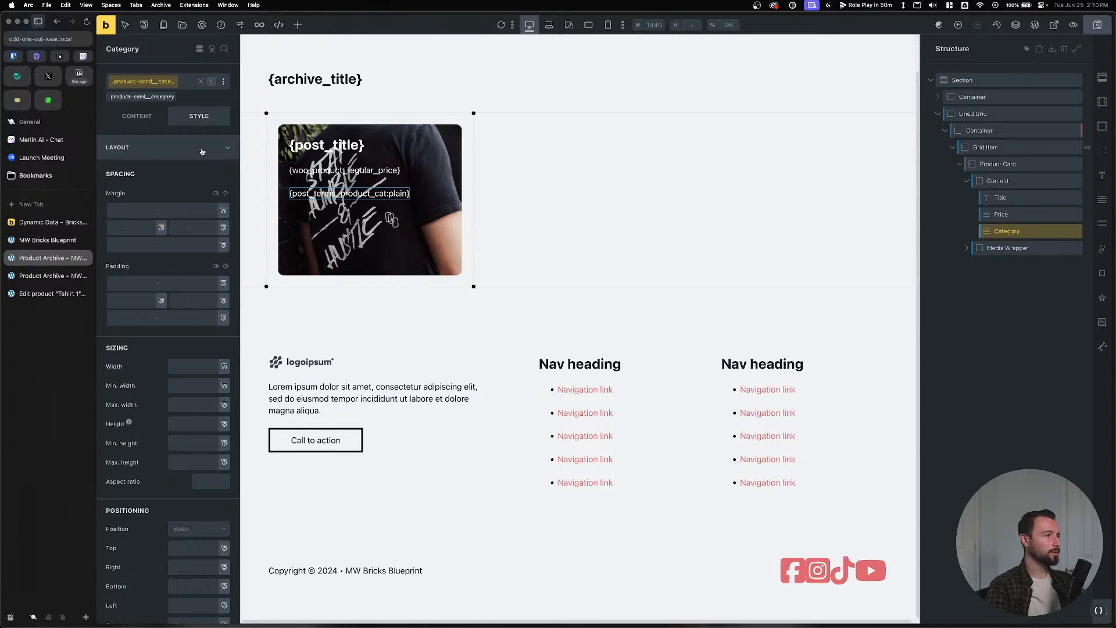
click(998, 164)
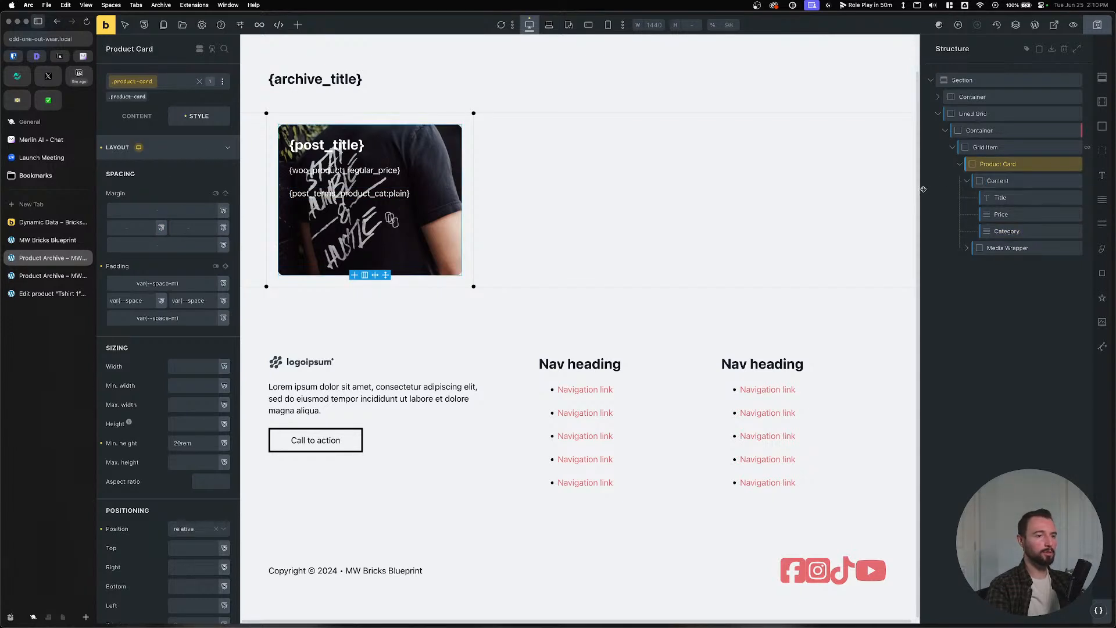
click(137, 115)
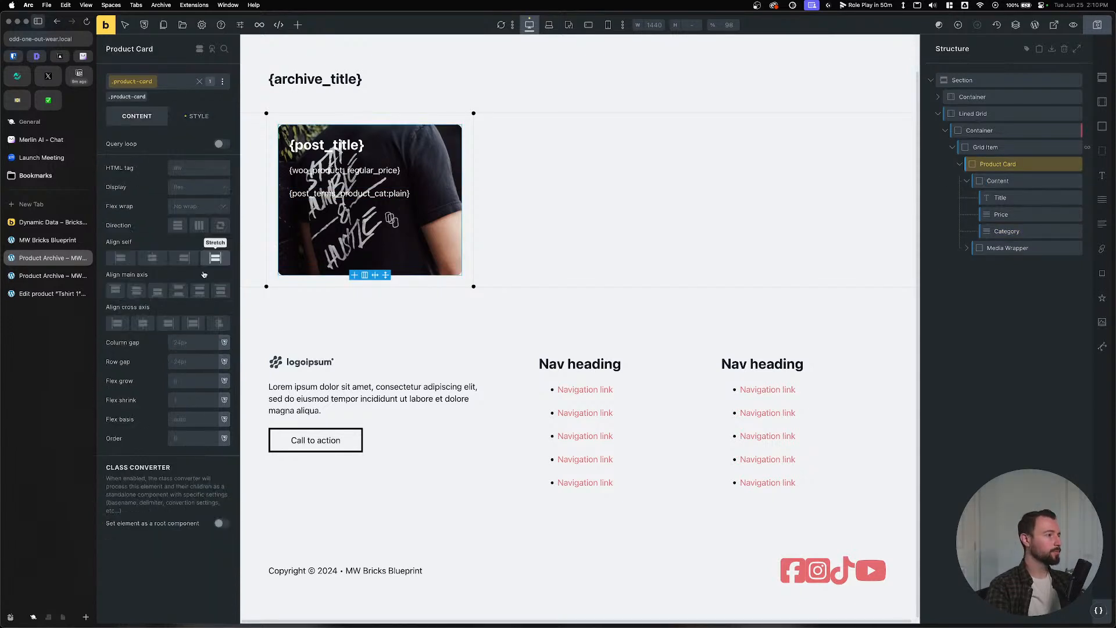
Align the card's main axis to End and make Content a wrapping flex row with space between.
click(157, 291)
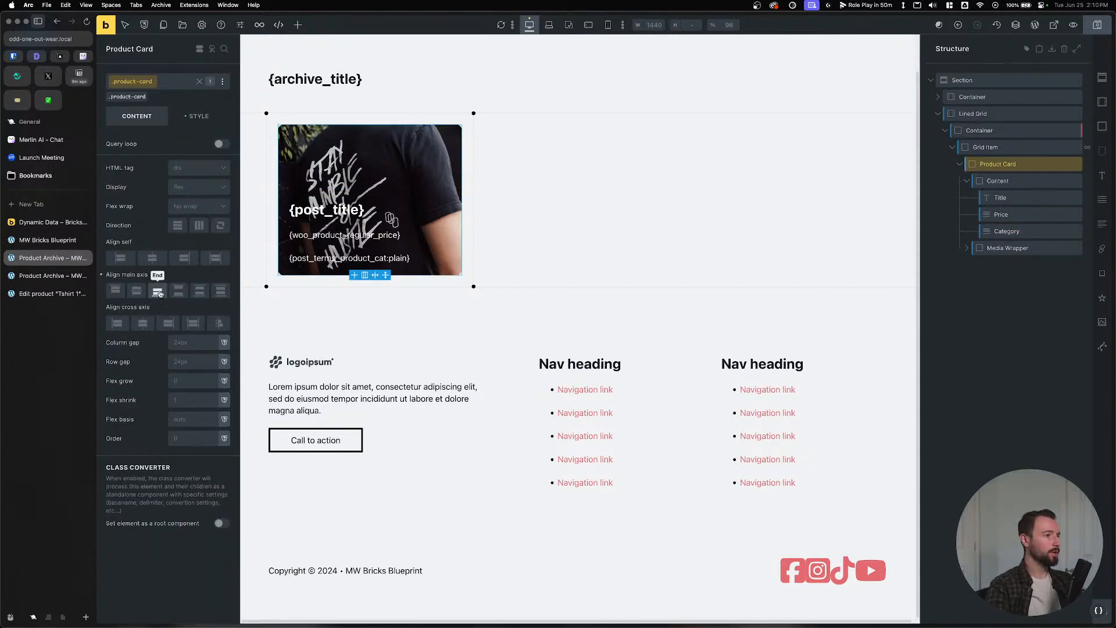
click(970, 181)
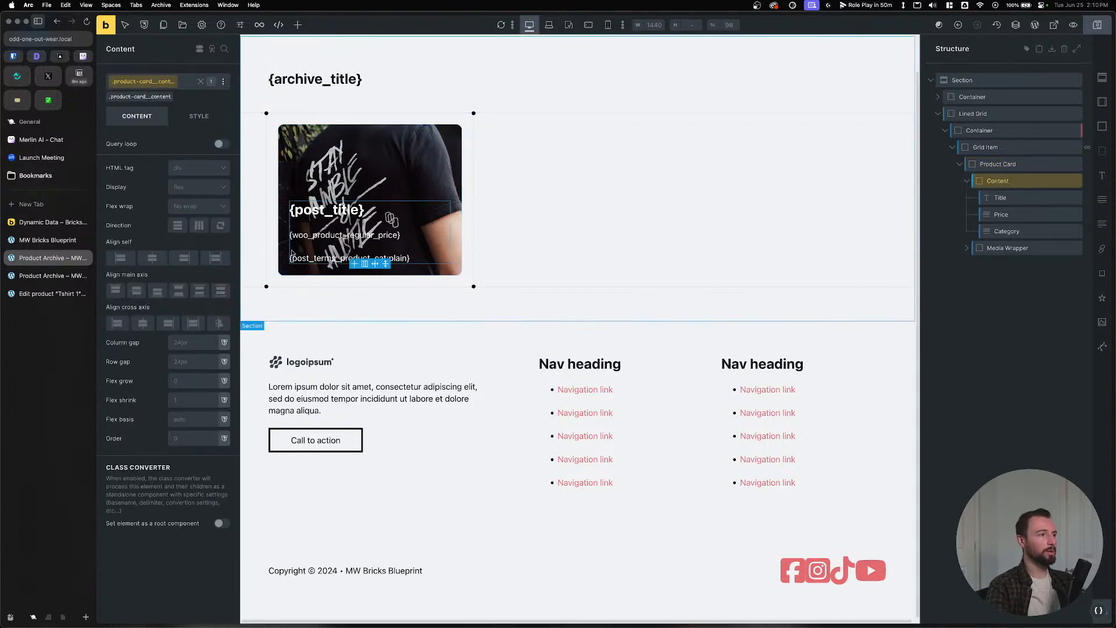
click(195, 187)
click(195, 218)
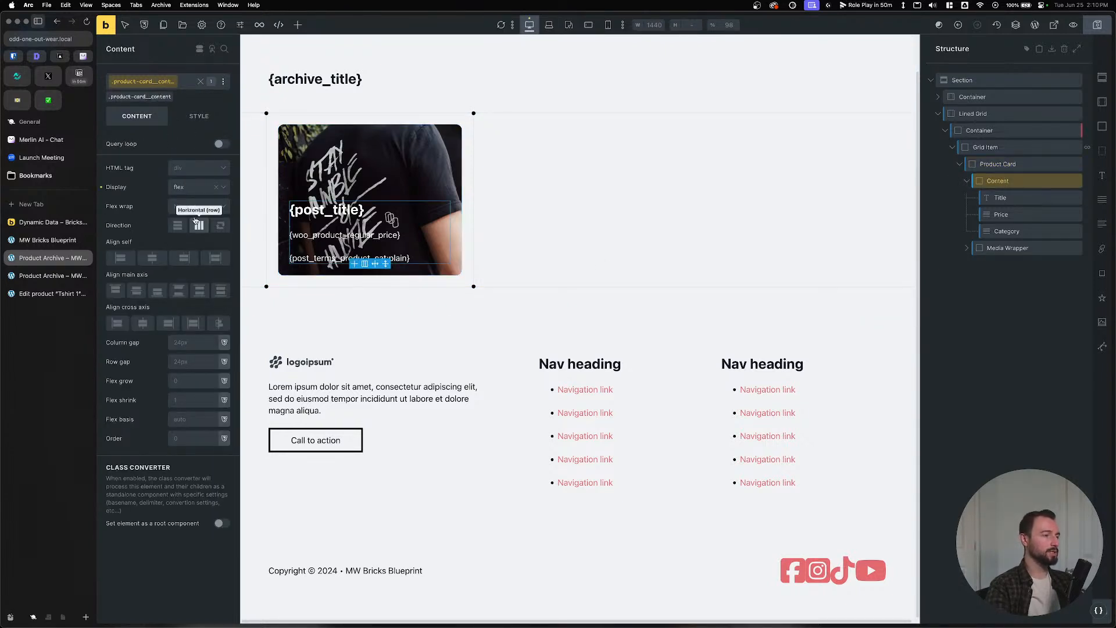
click(197, 206)
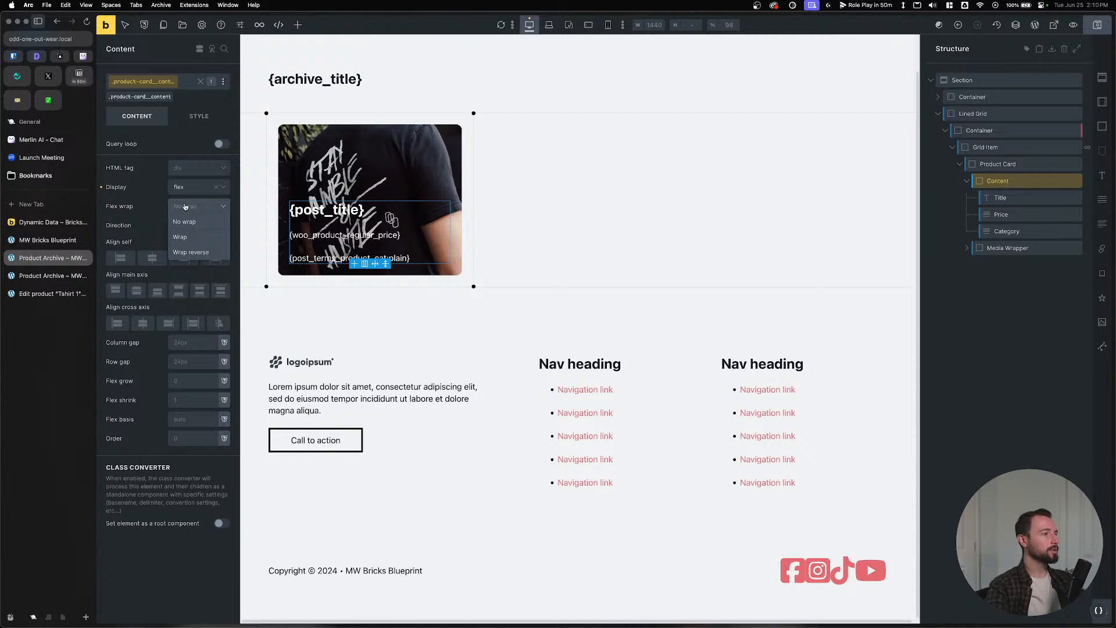
click(198, 233)
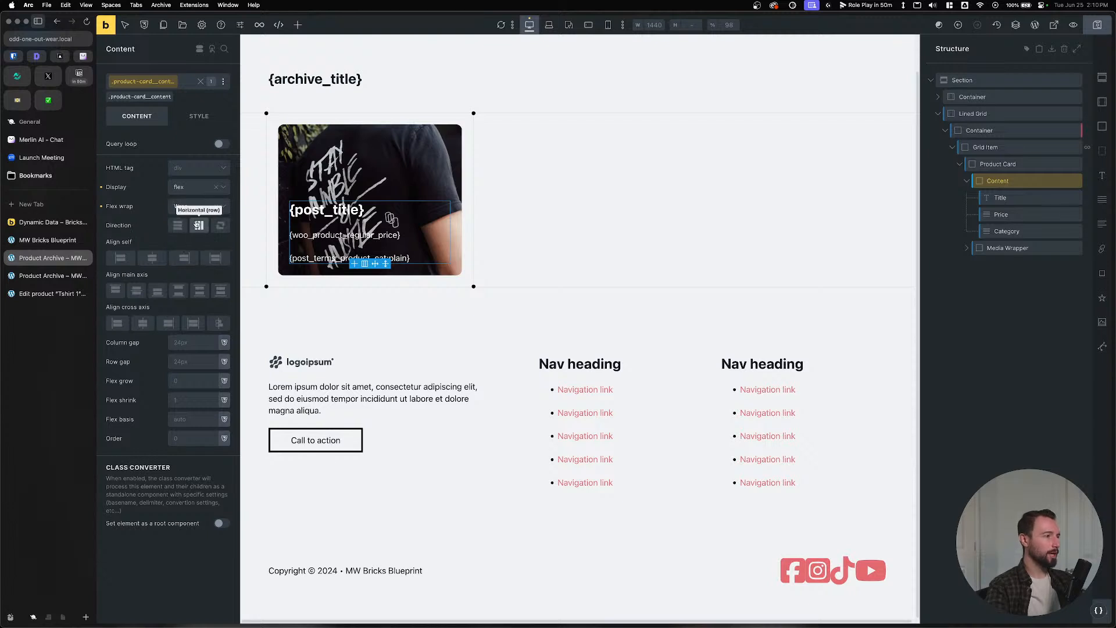
click(178, 293)
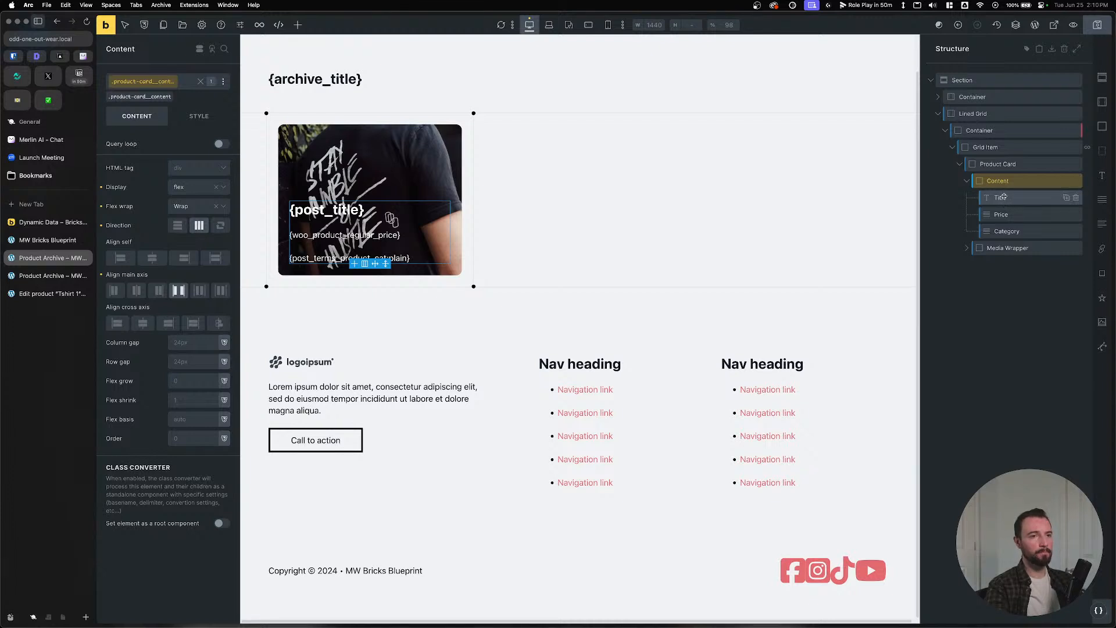
Position the Category element absolutely with 0 offsets.
click(1006, 230)
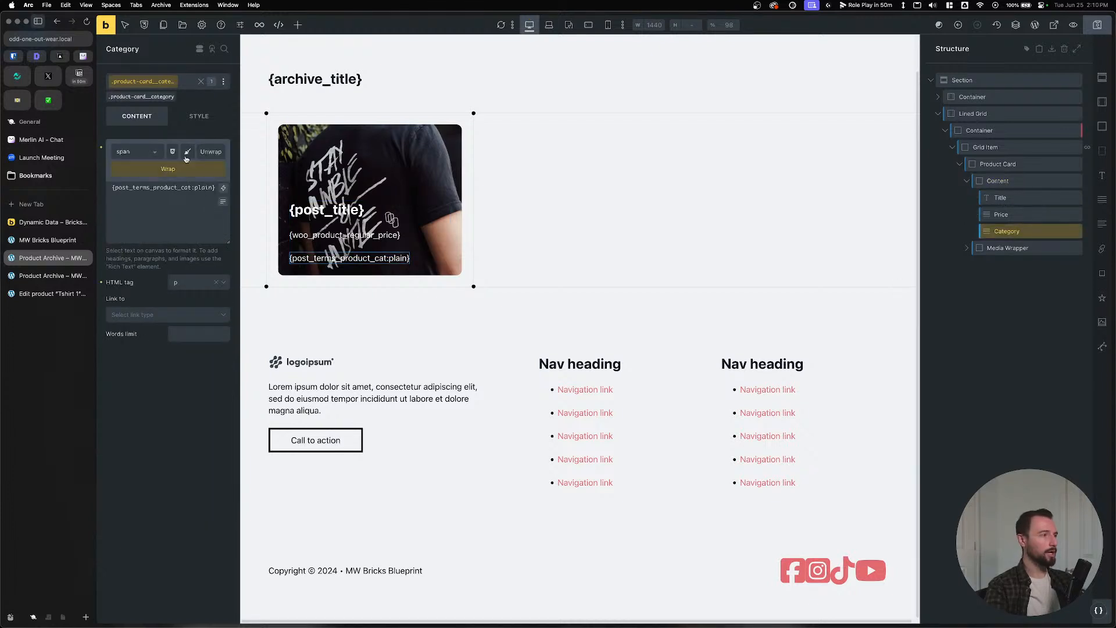
click(199, 116)
click(195, 529)
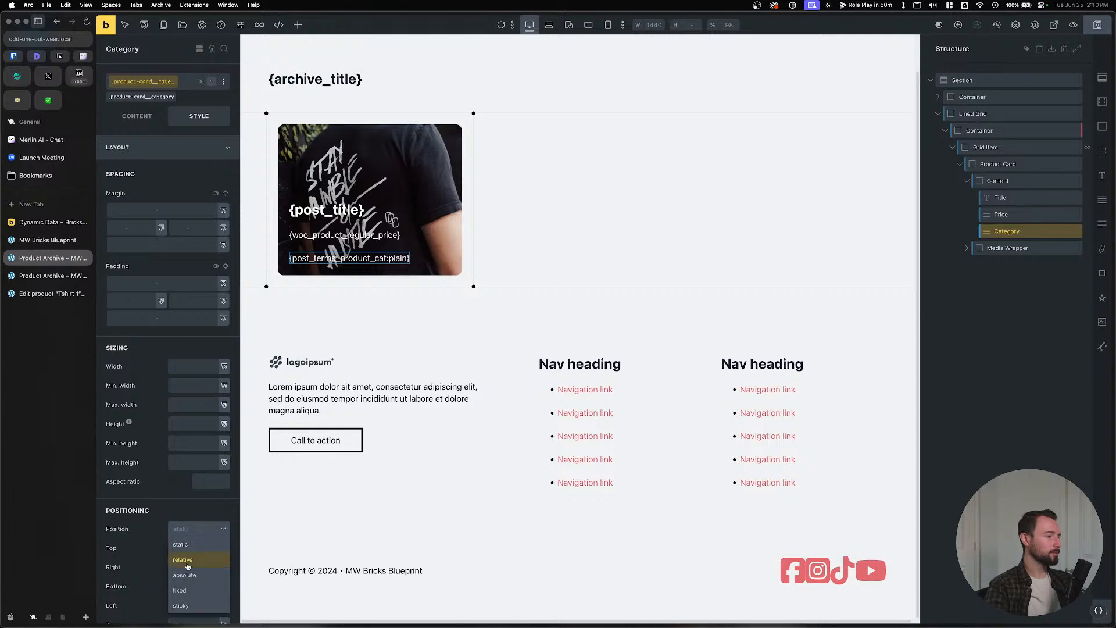
click(188, 568)
click(188, 552)
text(0)
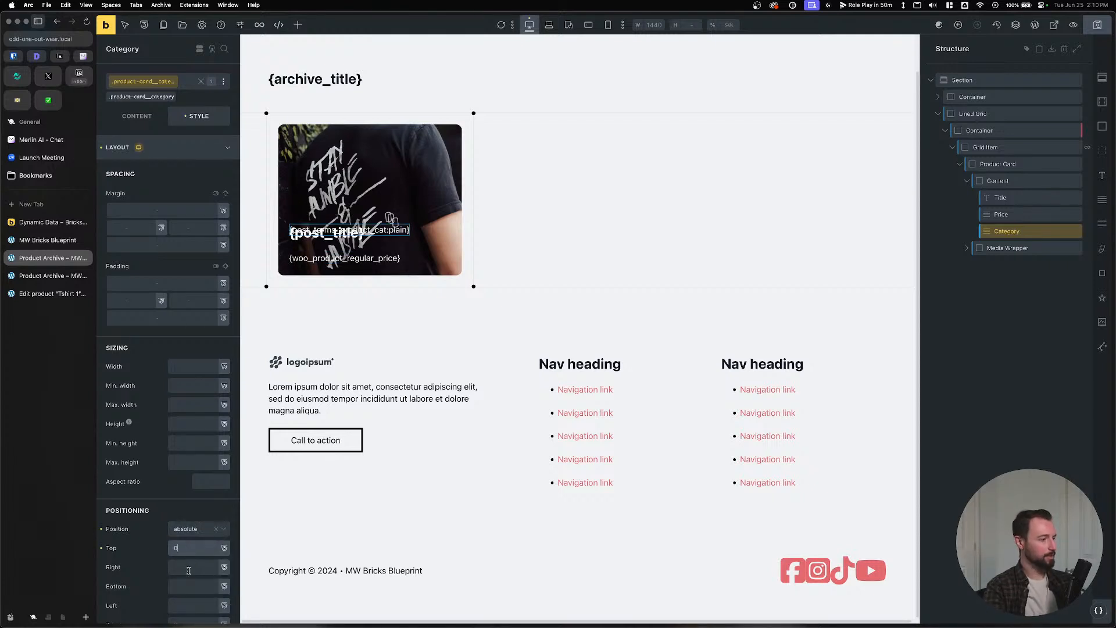
click(188, 569)
text(0)
click(188, 589)
text(0)
key(Tab)
text(0)
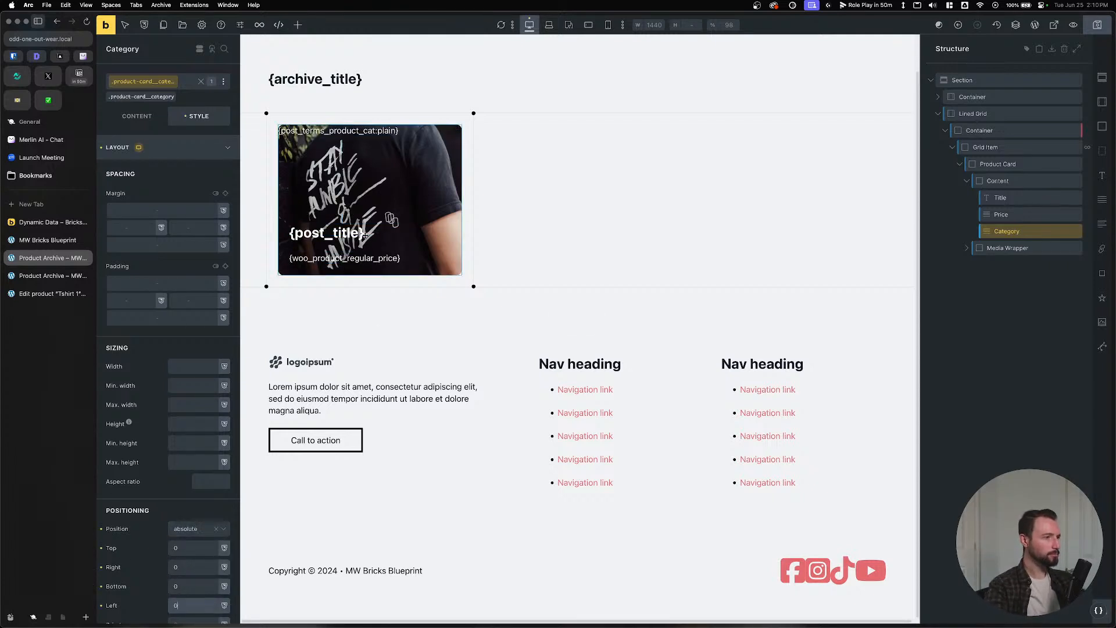
Set Category's top and right offsets to var(--space-m) and clear bottom and left.
scroll(196, 456, down, 2)
scroll(196, 456, down, 2)
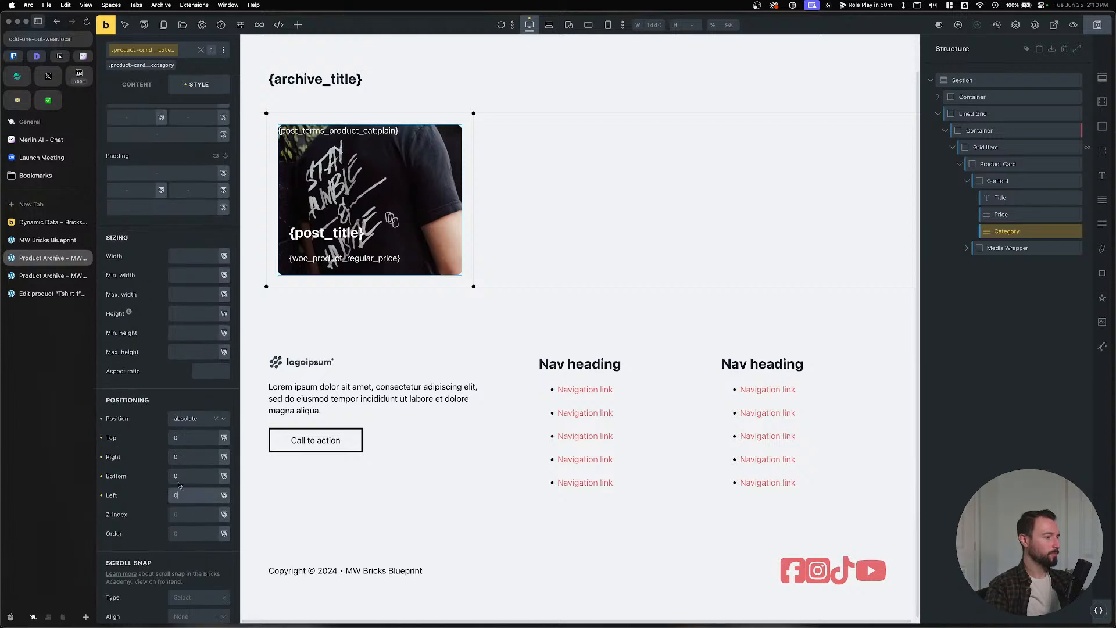
click(189, 436)
text(--spa)
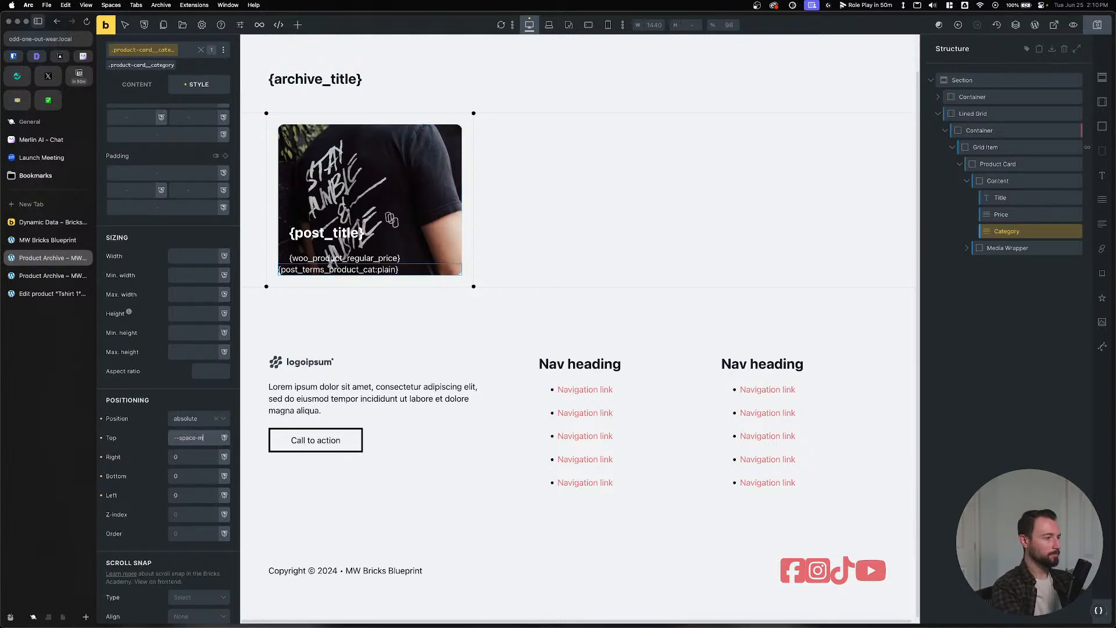
text(ce-m)
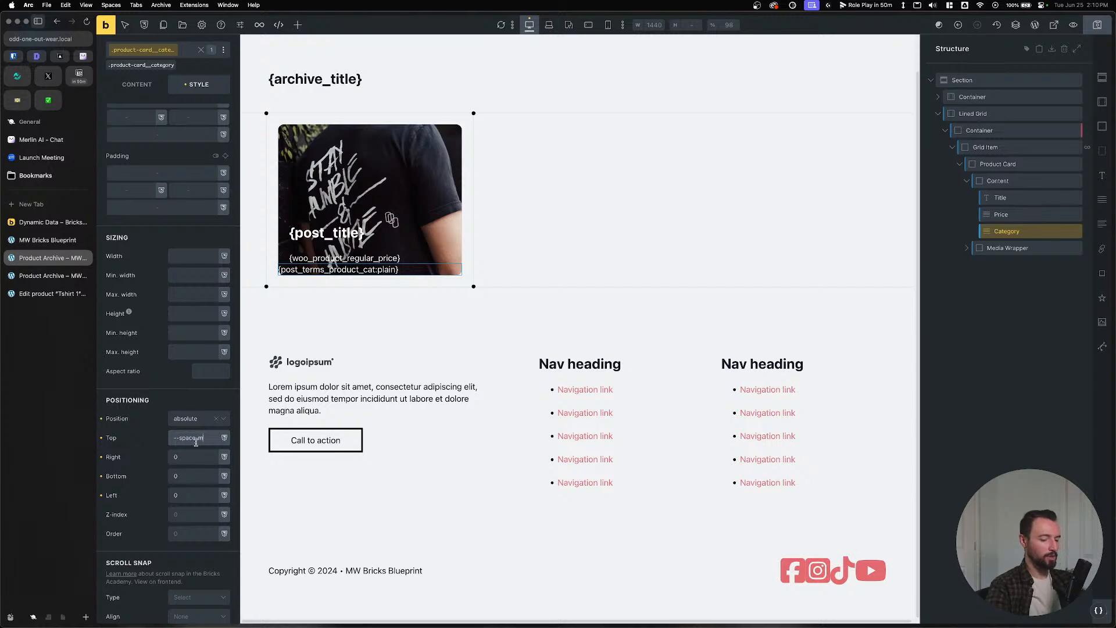
key(Return)
key(Tab)
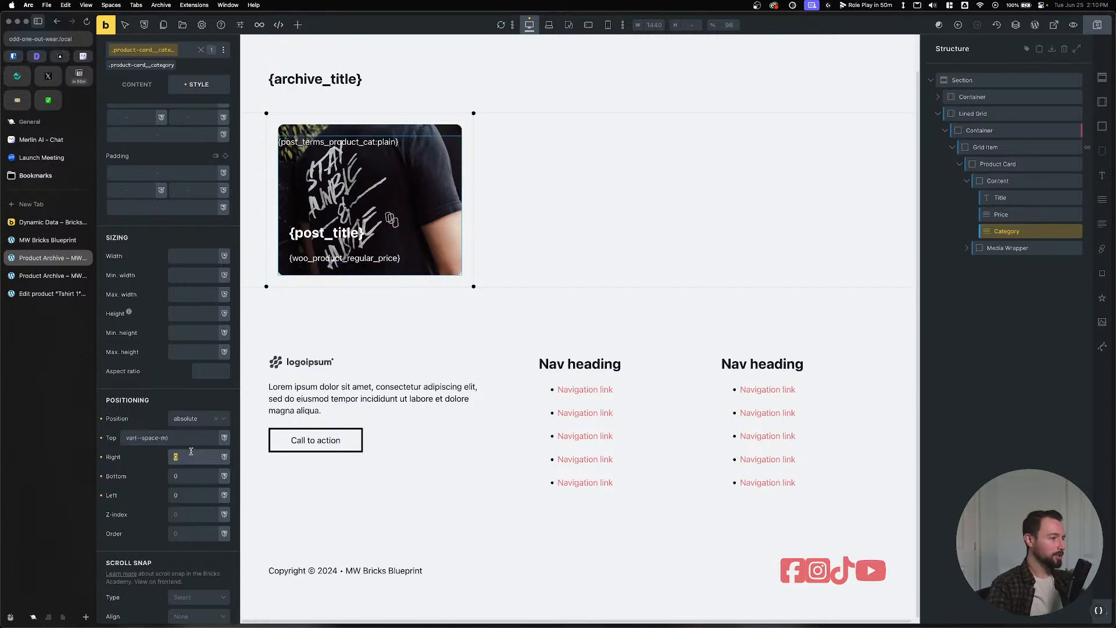
text(--space-m)
key(Return)
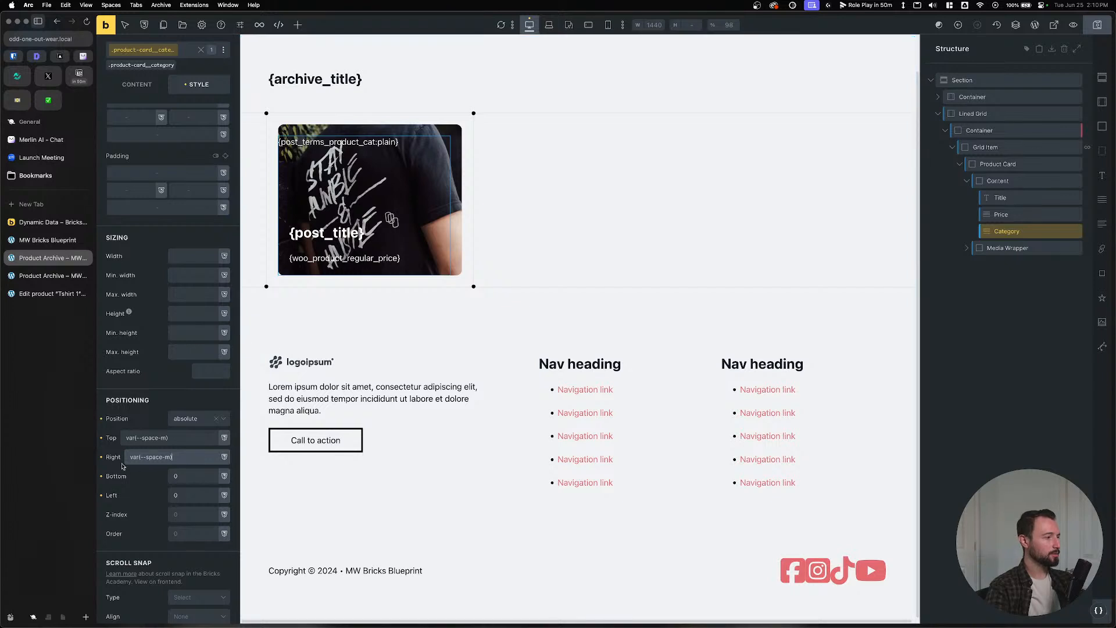
click(102, 476)
click(103, 496)
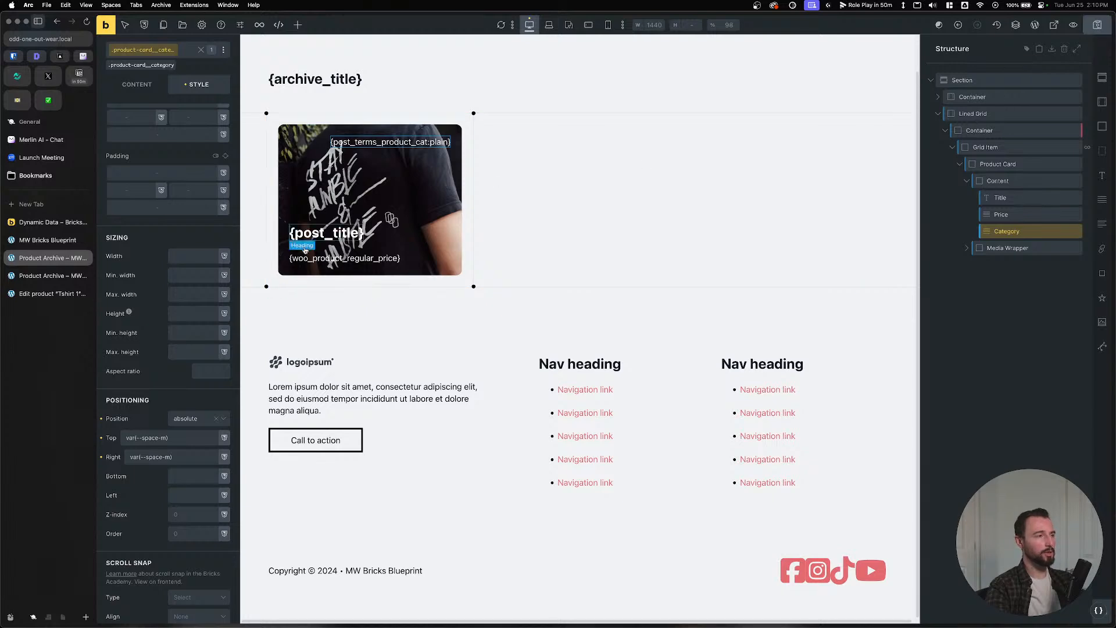
Compare against the first card's Media Wrapper in the Figma design.
key(super+Tab)
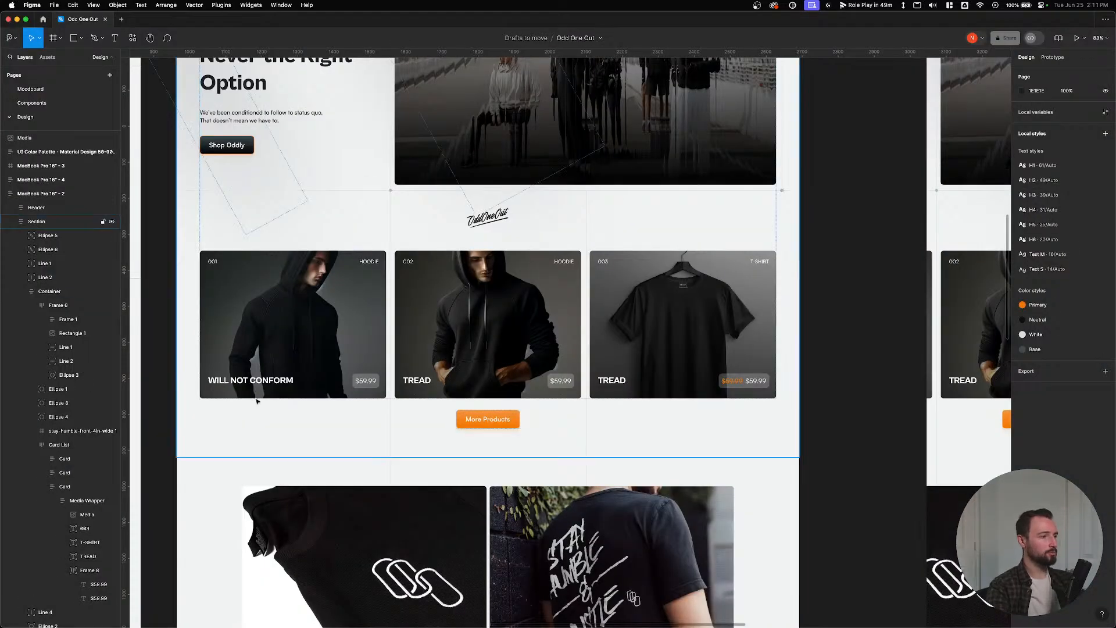
click(260, 384)
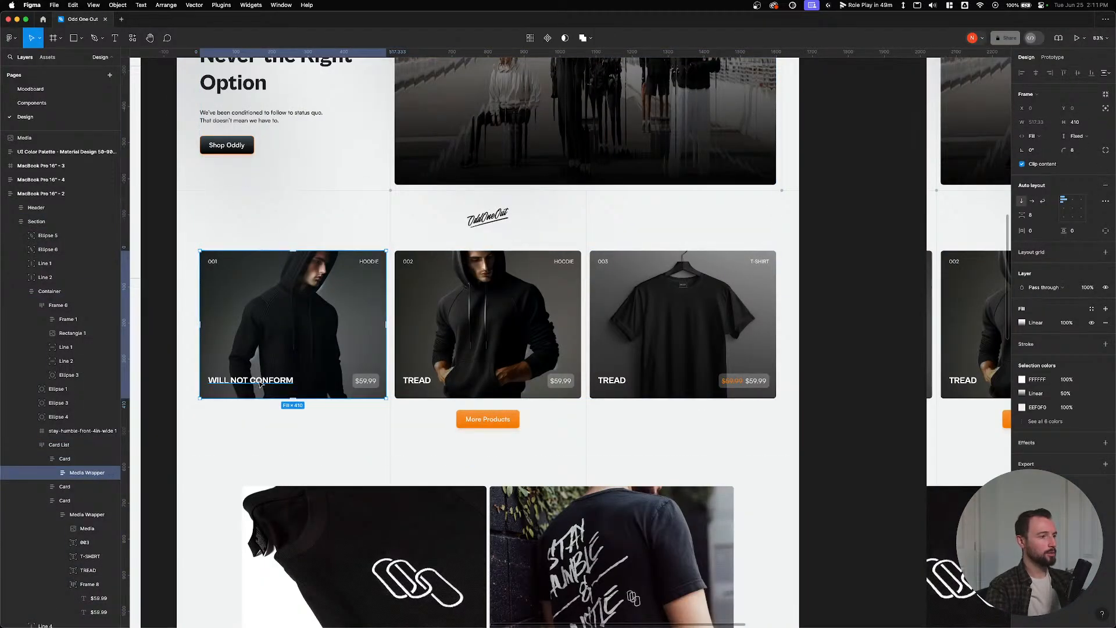
key(super+Tab)
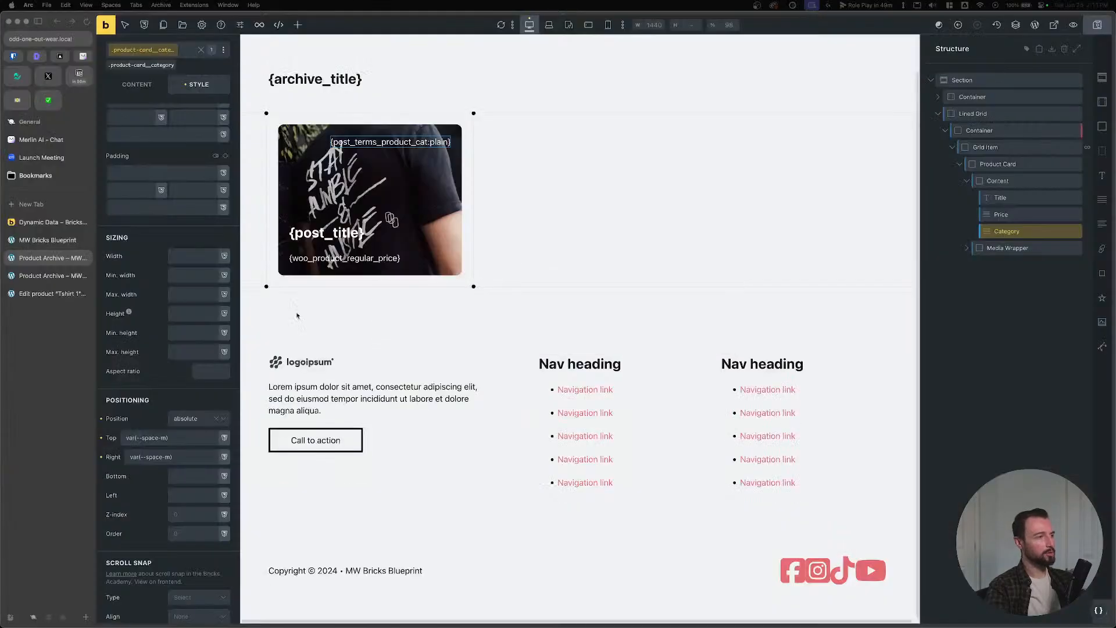
Save the template while inspecting the card's title and price.
click(326, 232)
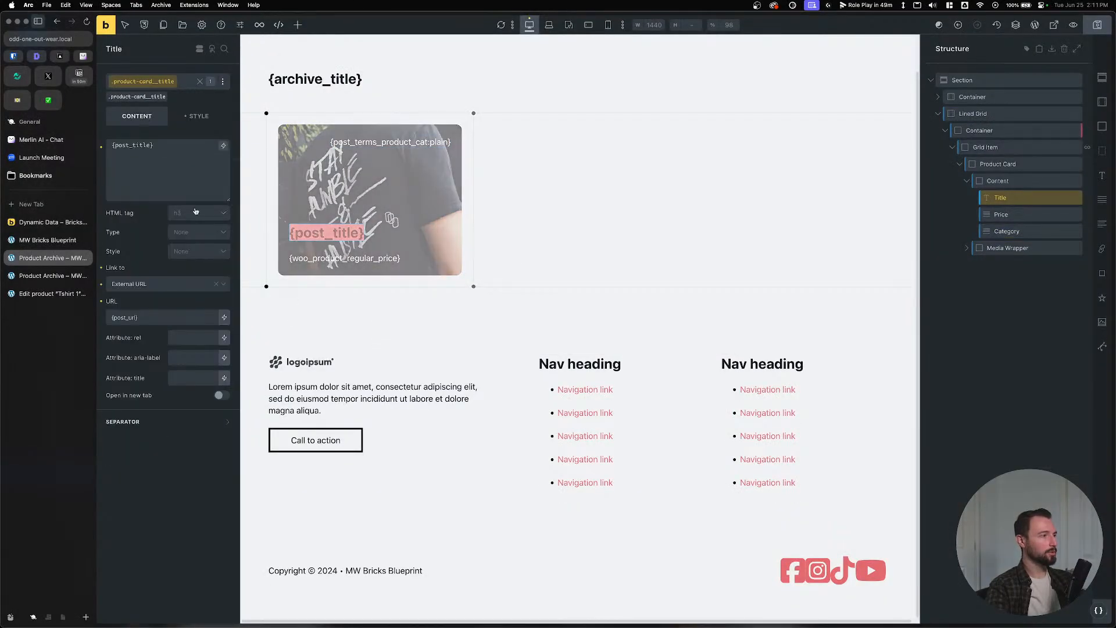
click(1097, 24)
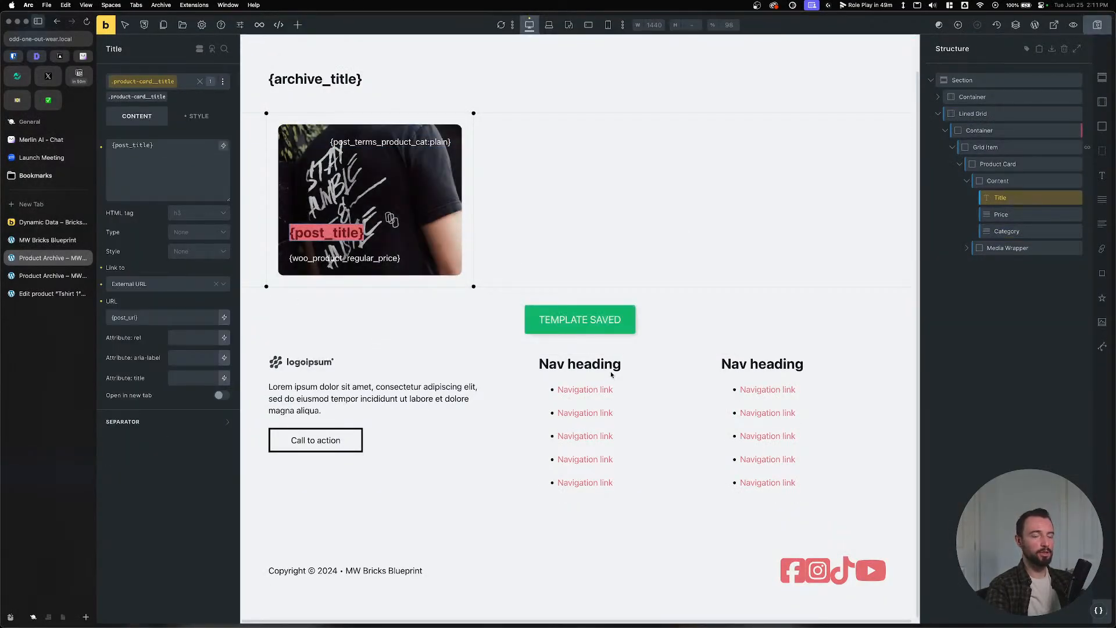
click(345, 259)
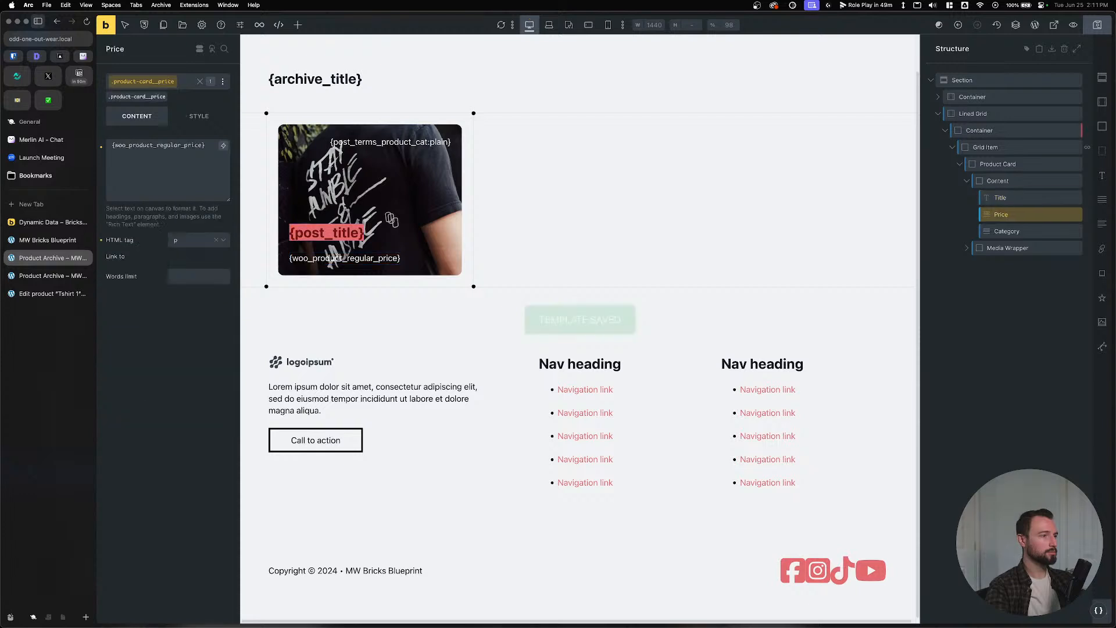
Set the category label's font size to var(--text-s) and preview the live archive page.
click(367, 143)
click(197, 115)
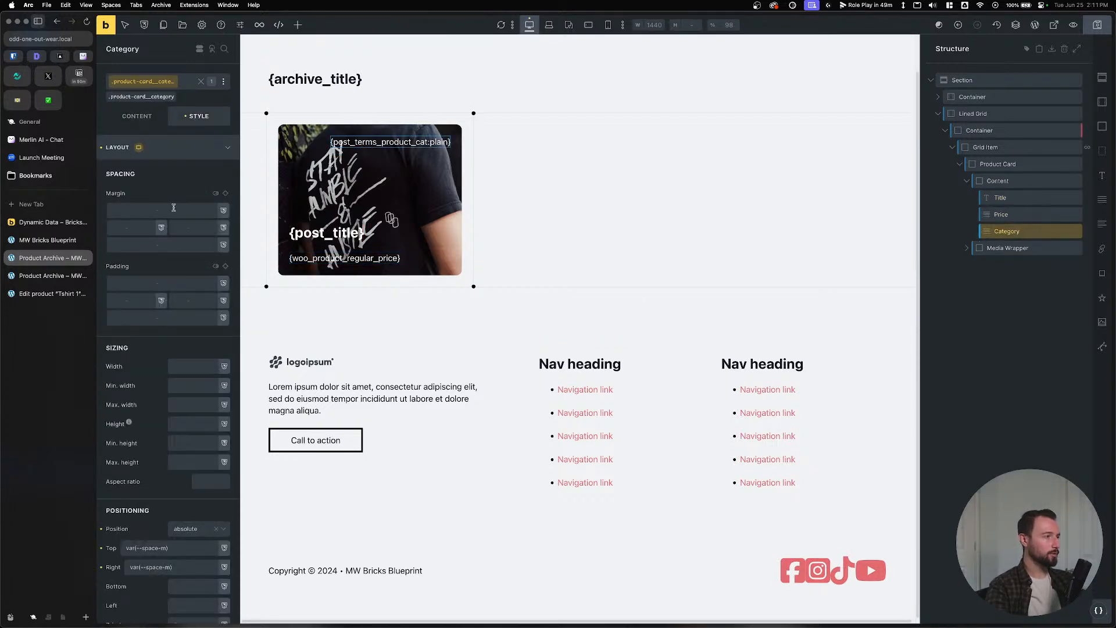
click(172, 147)
click(187, 172)
click(198, 213)
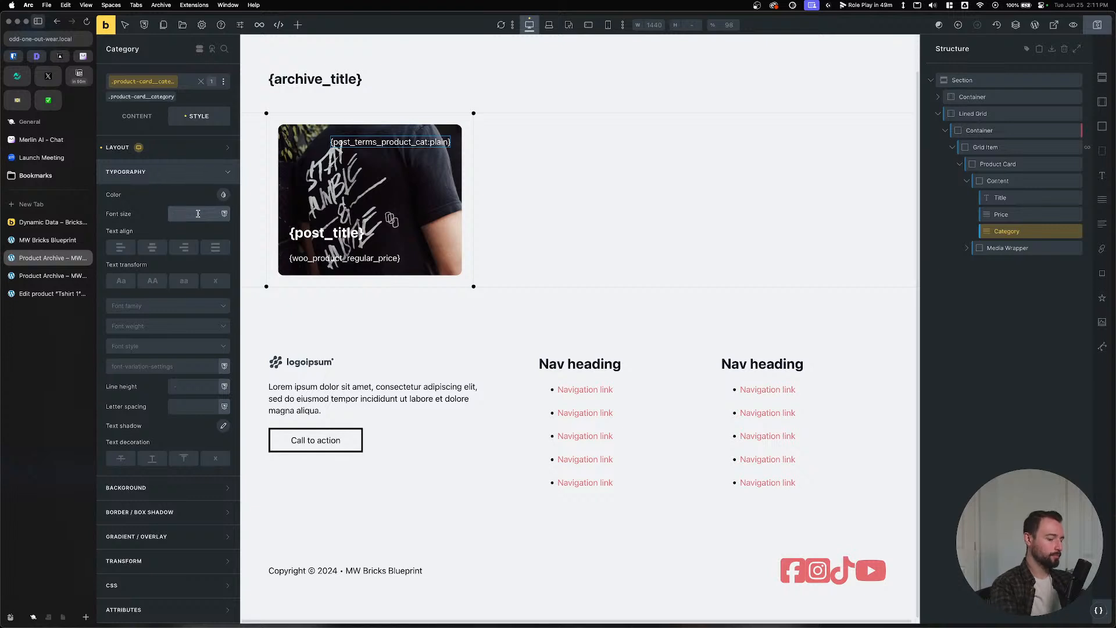
text(--text-s)
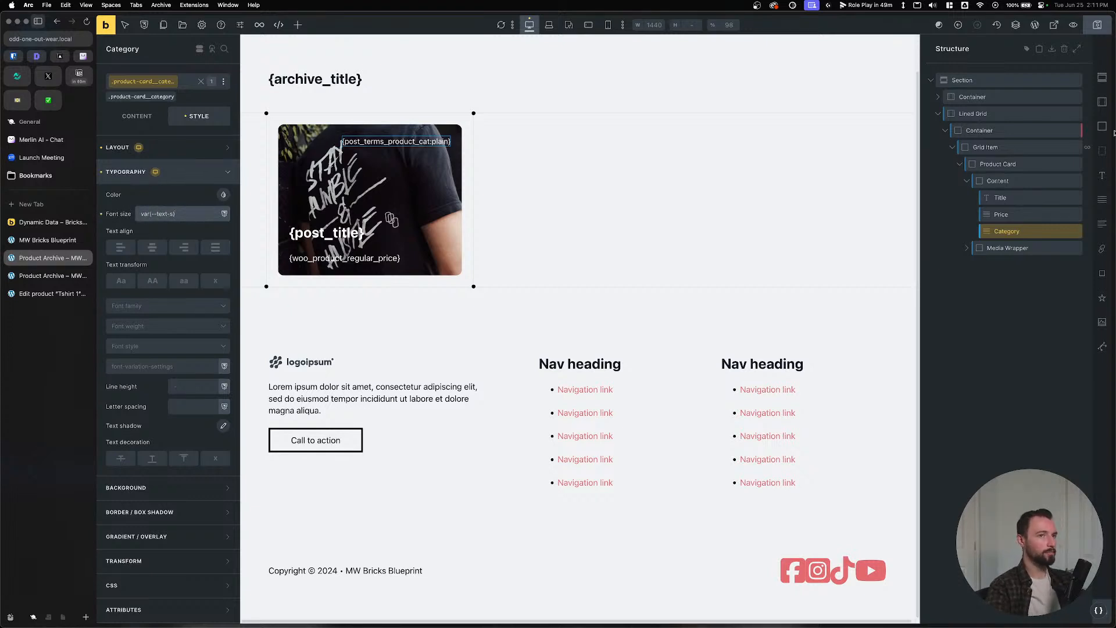
click(52, 276)
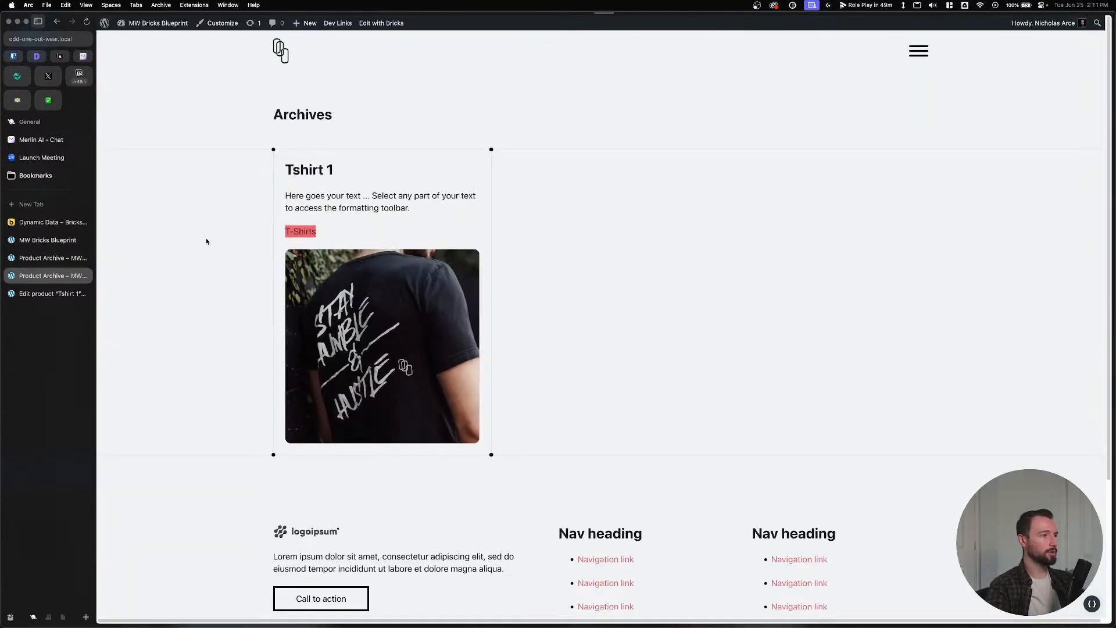
Reload the live archive page to check the overlaid card, then return to the template.
key(super+r)
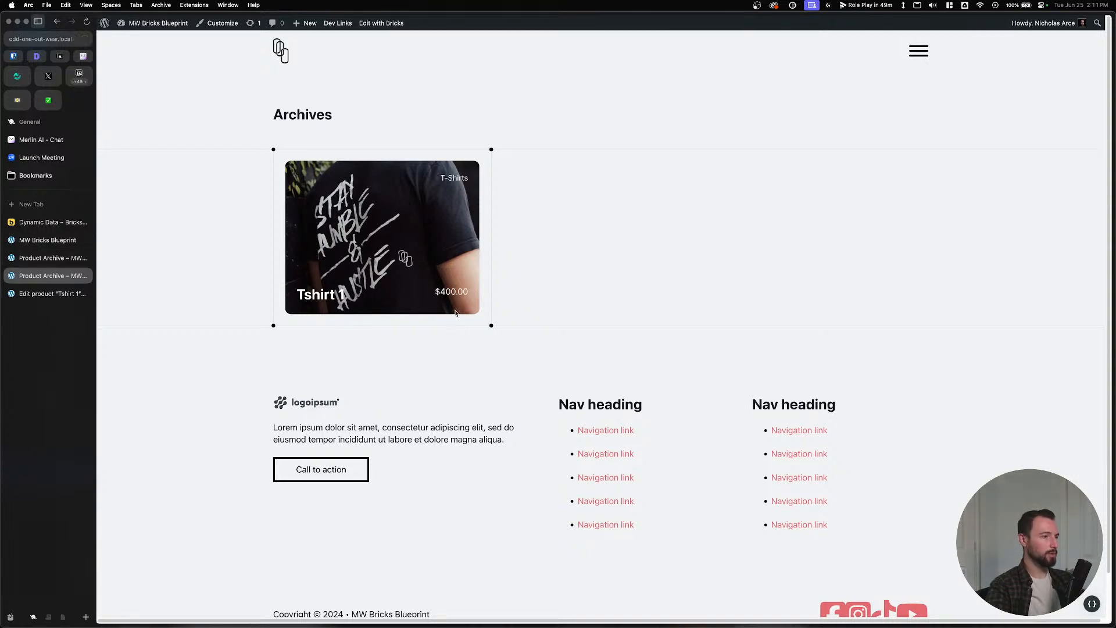
click(50, 259)
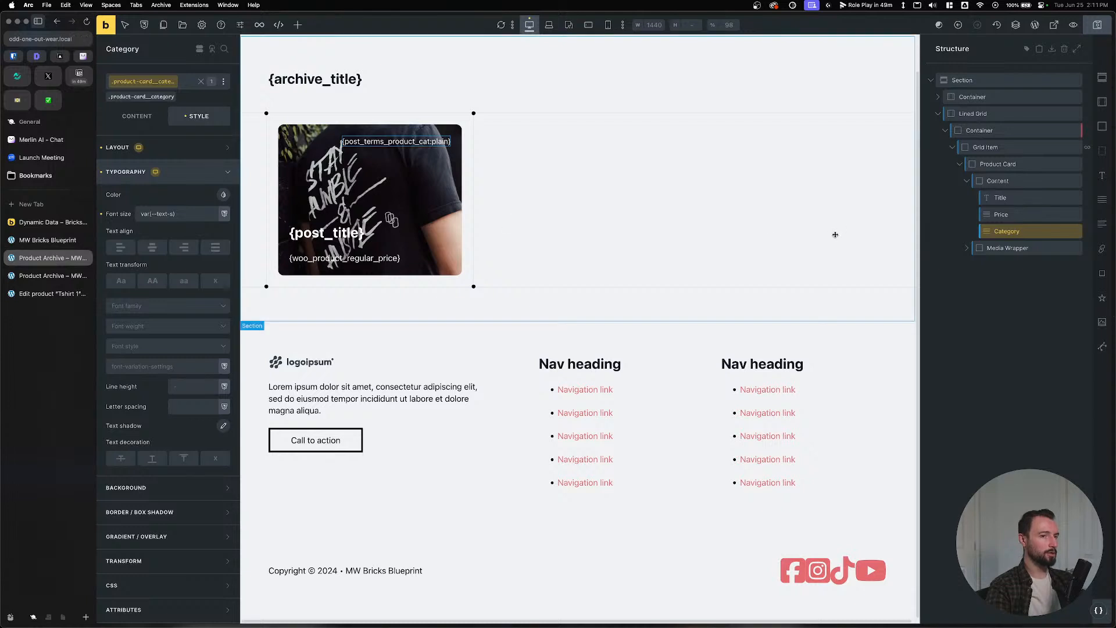
Center the Content container's items on the cross axis and view the live archive.
click(1009, 182)
click(136, 116)
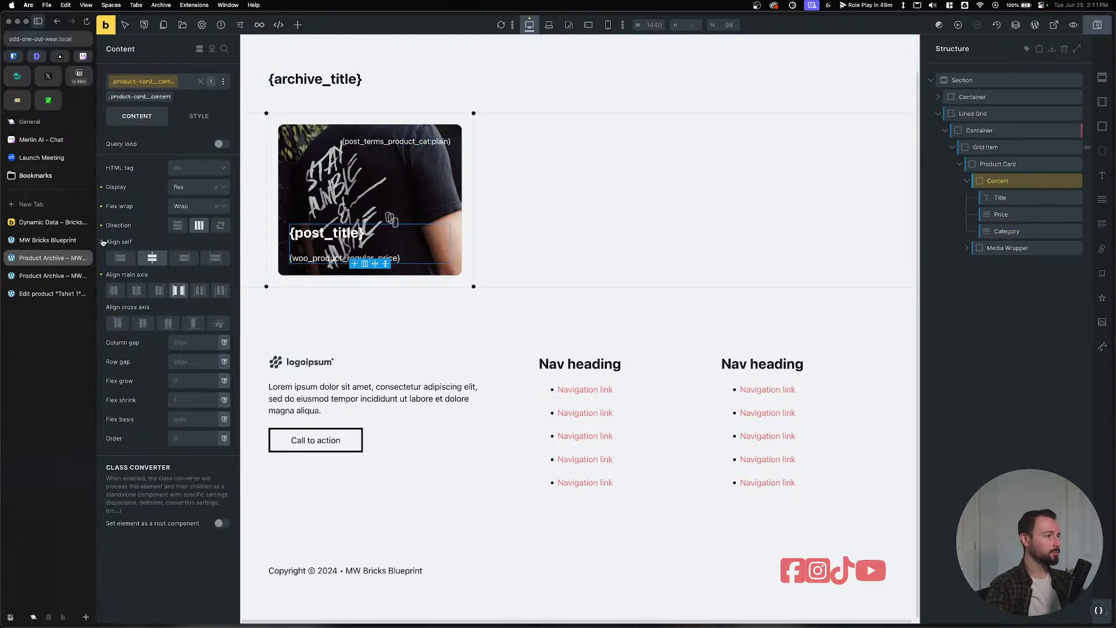
click(142, 322)
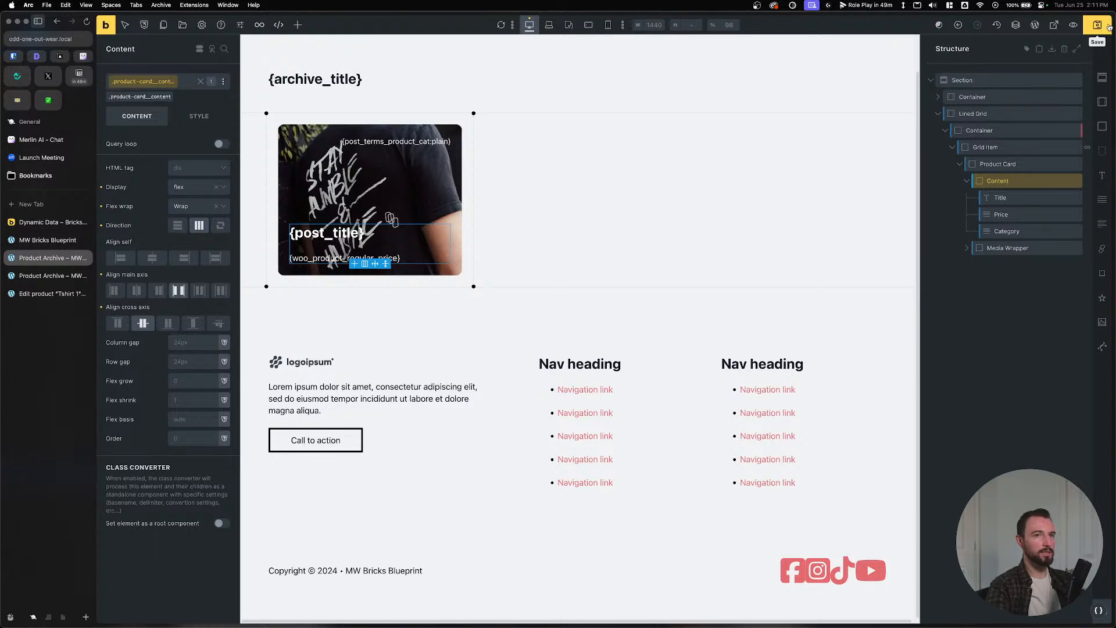
click(44, 276)
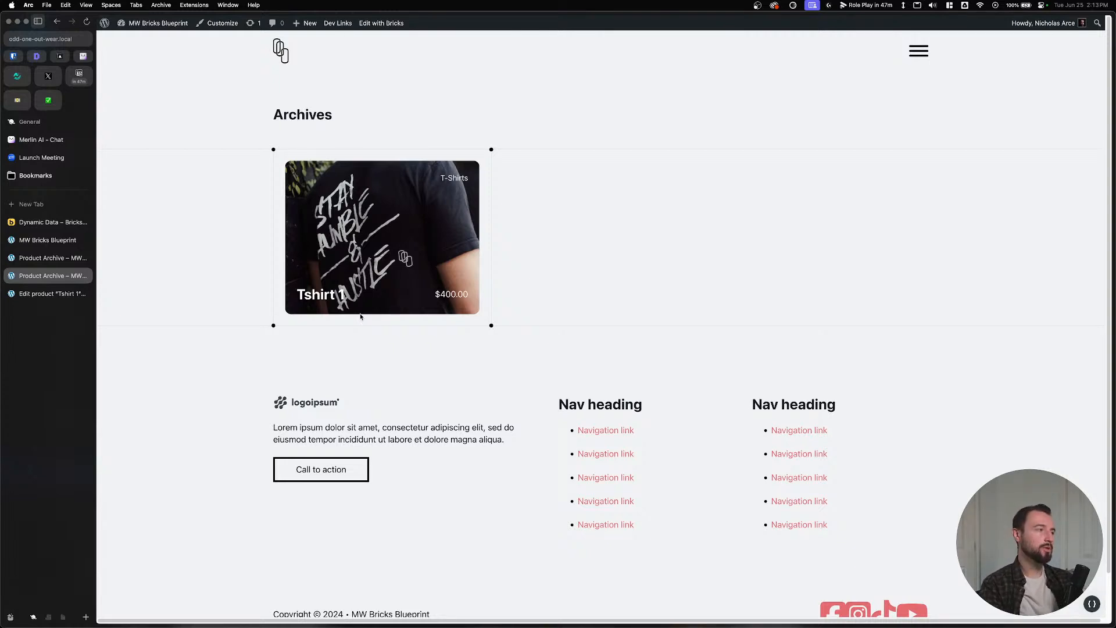
Check the Blueprint page at desktop width and the live archive, then reopen the template.
click(48, 241)
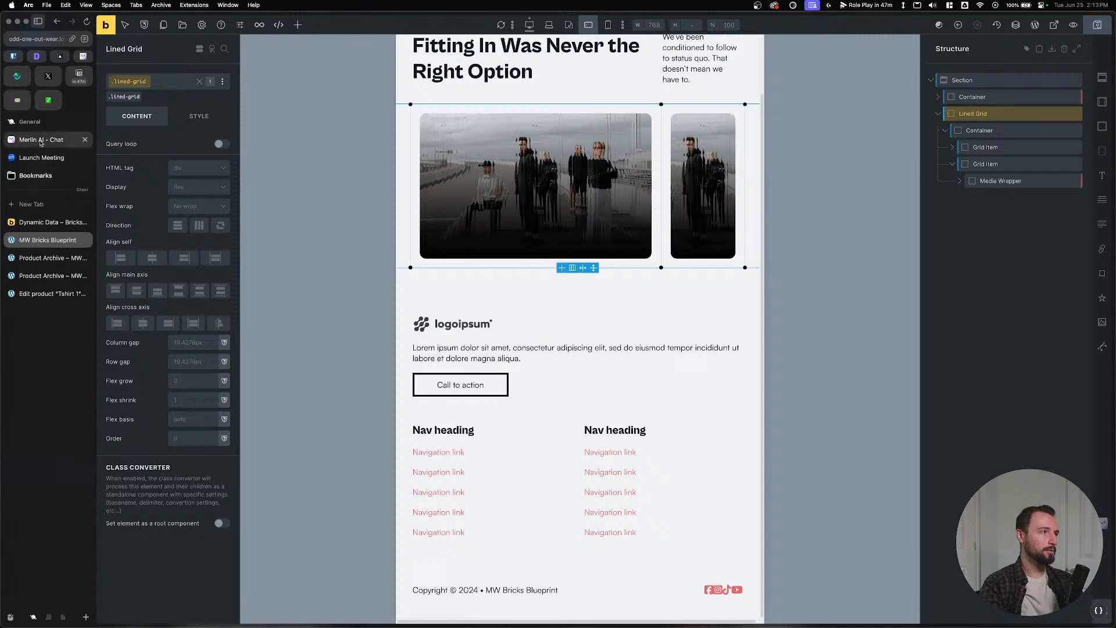
click(529, 25)
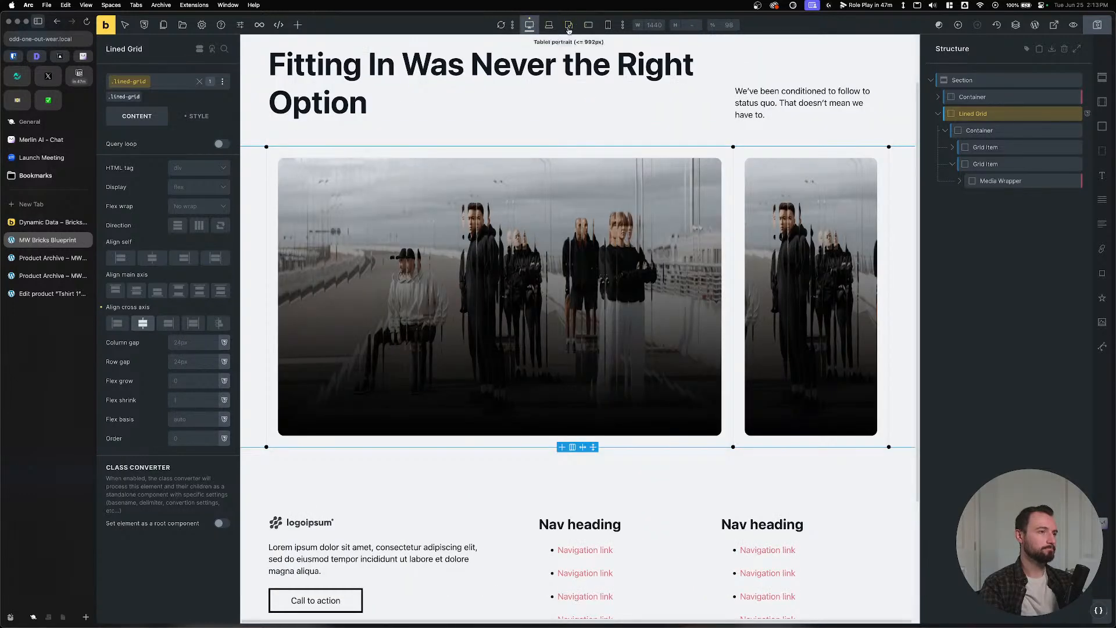
click(56, 260)
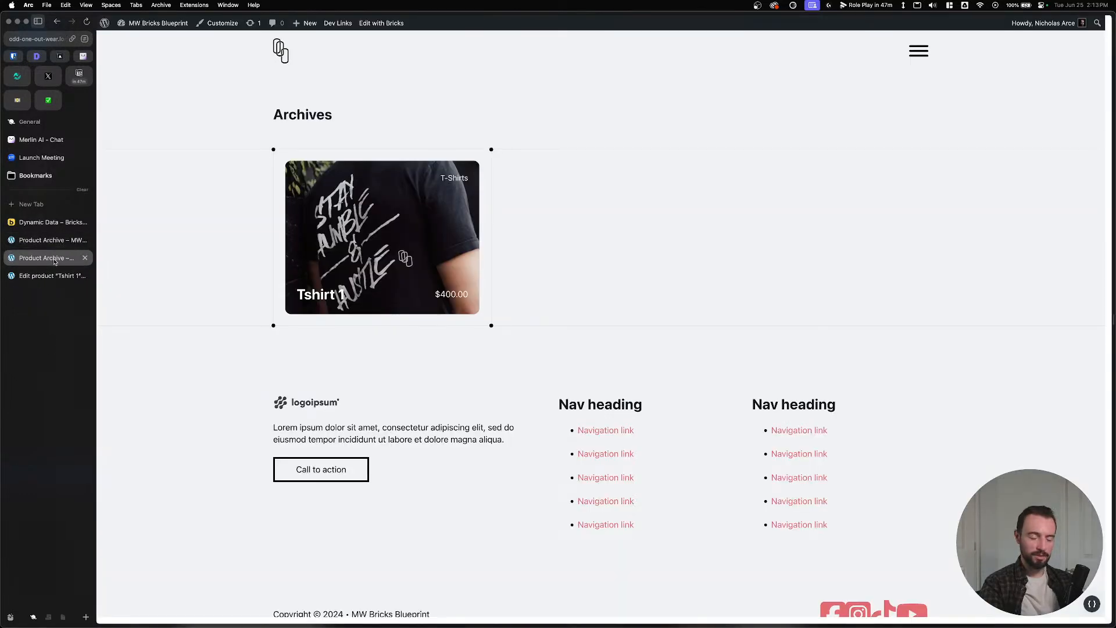
click(54, 243)
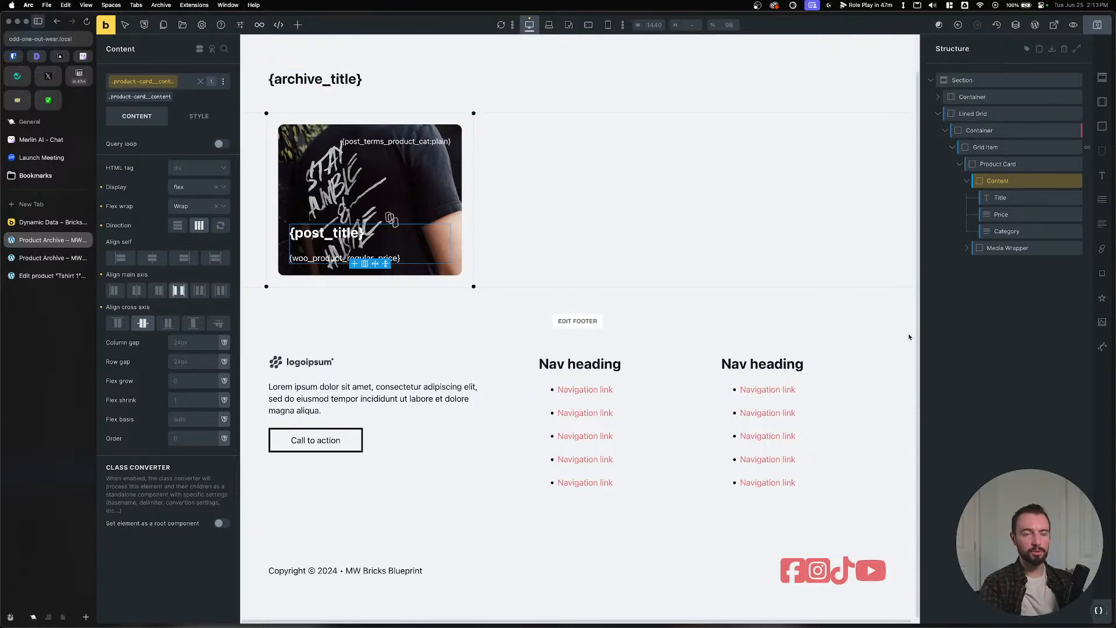
Save the archive template, then add a Block to Product Card and delete it again.
click(1004, 133)
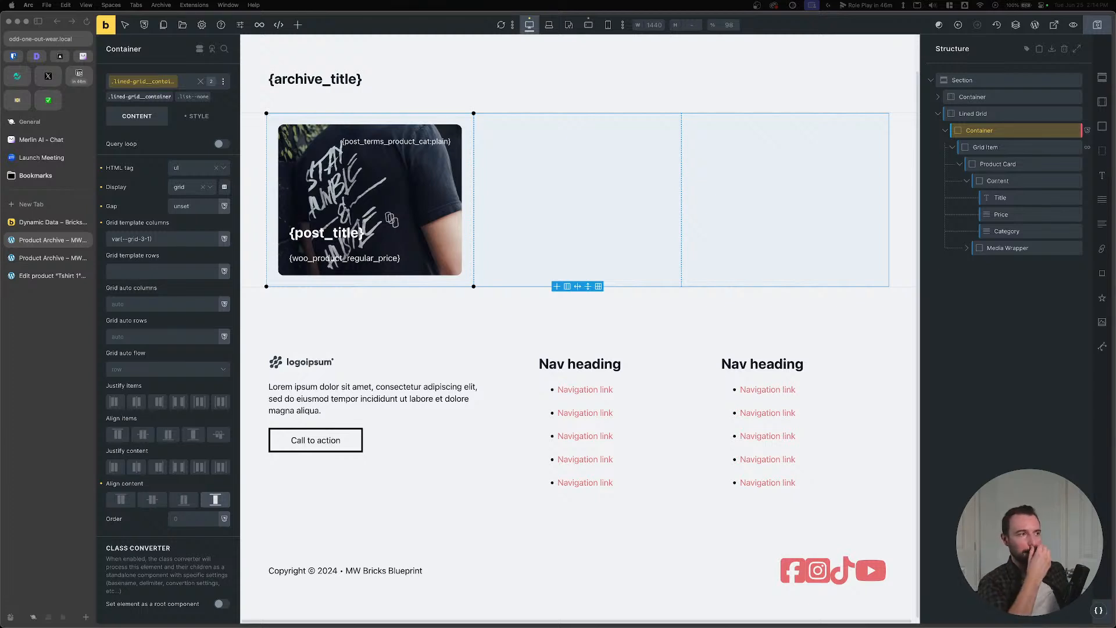
click(1097, 27)
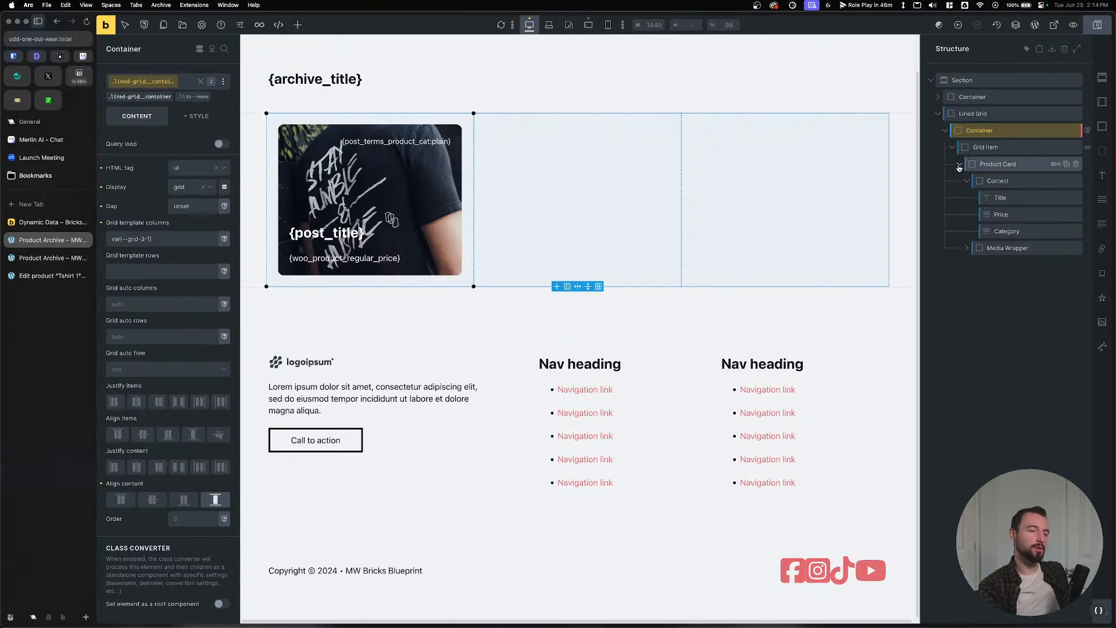
click(967, 181)
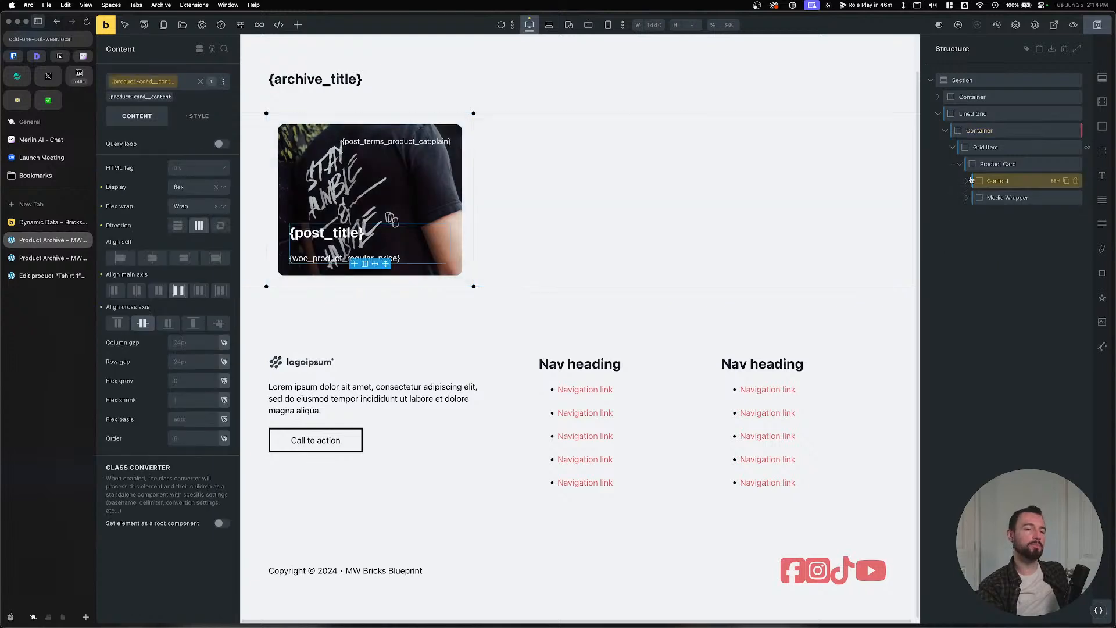
click(995, 163)
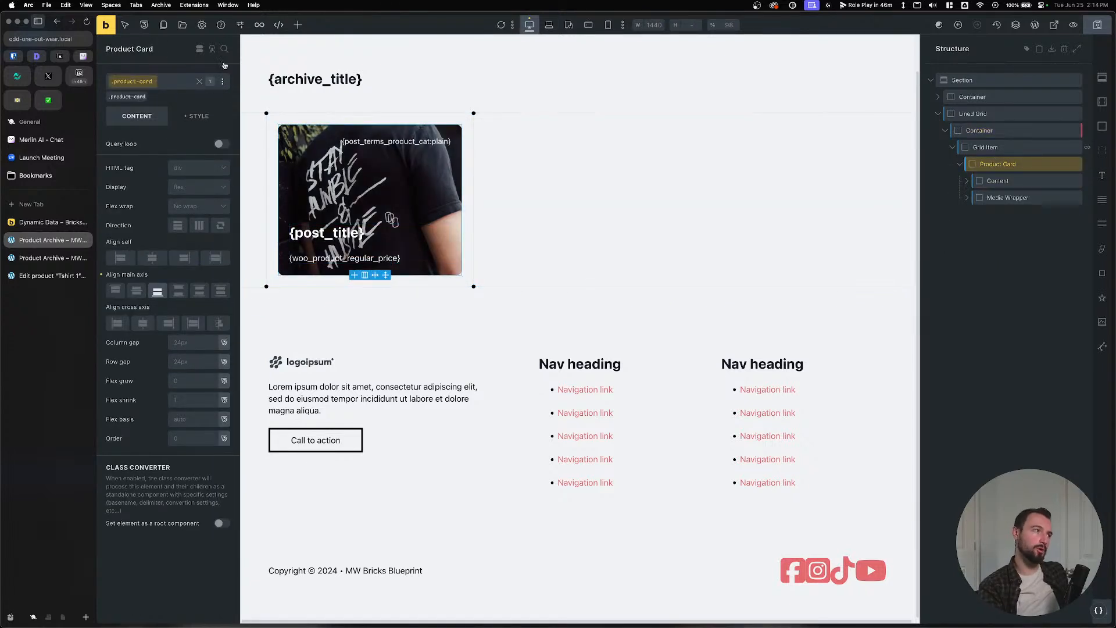
click(1102, 126)
double_click(991, 214)
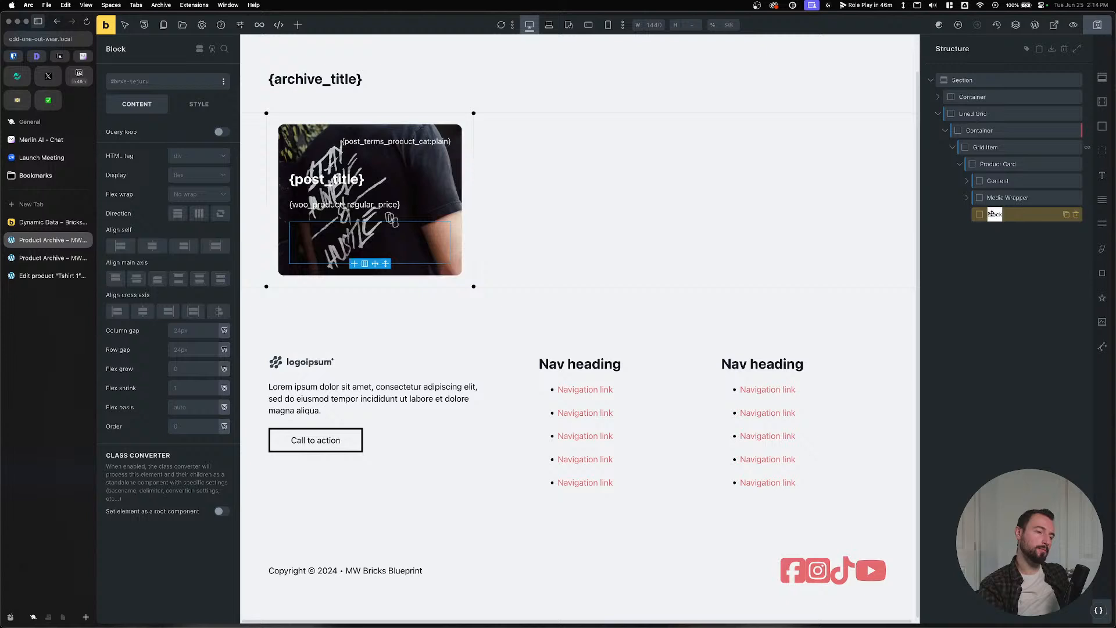
click(1025, 233)
click(1076, 215)
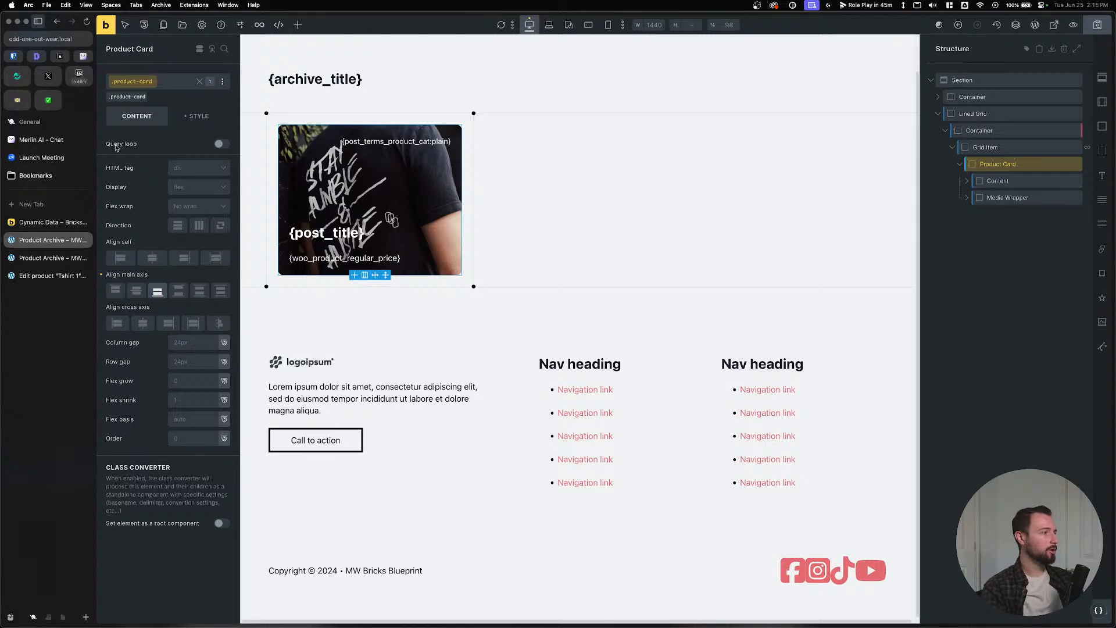
key(ctrl+Tab)
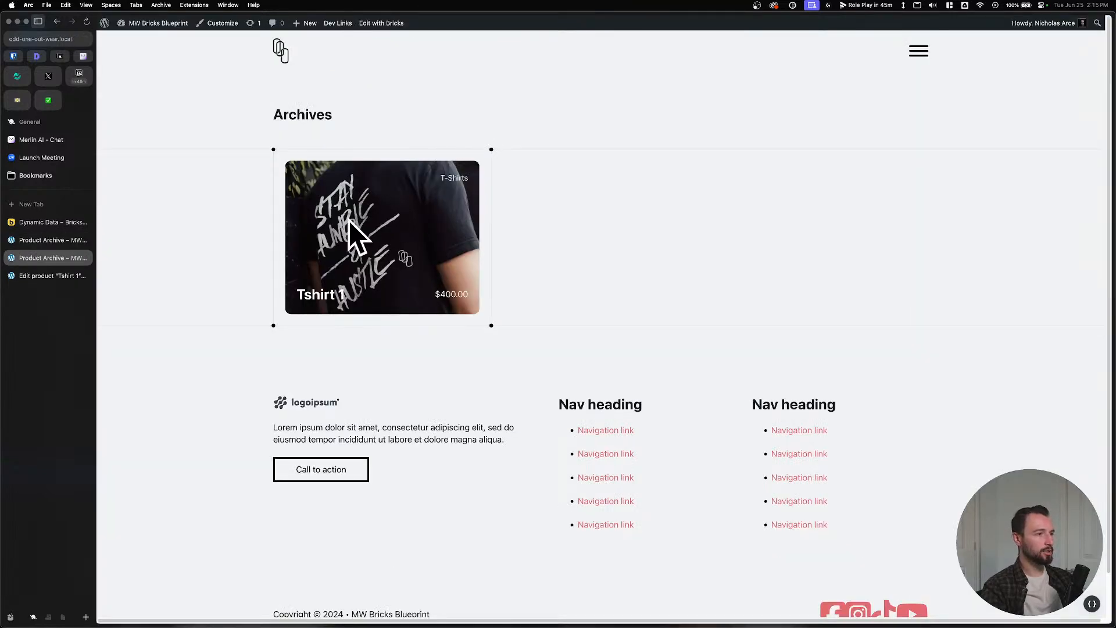
click(52, 240)
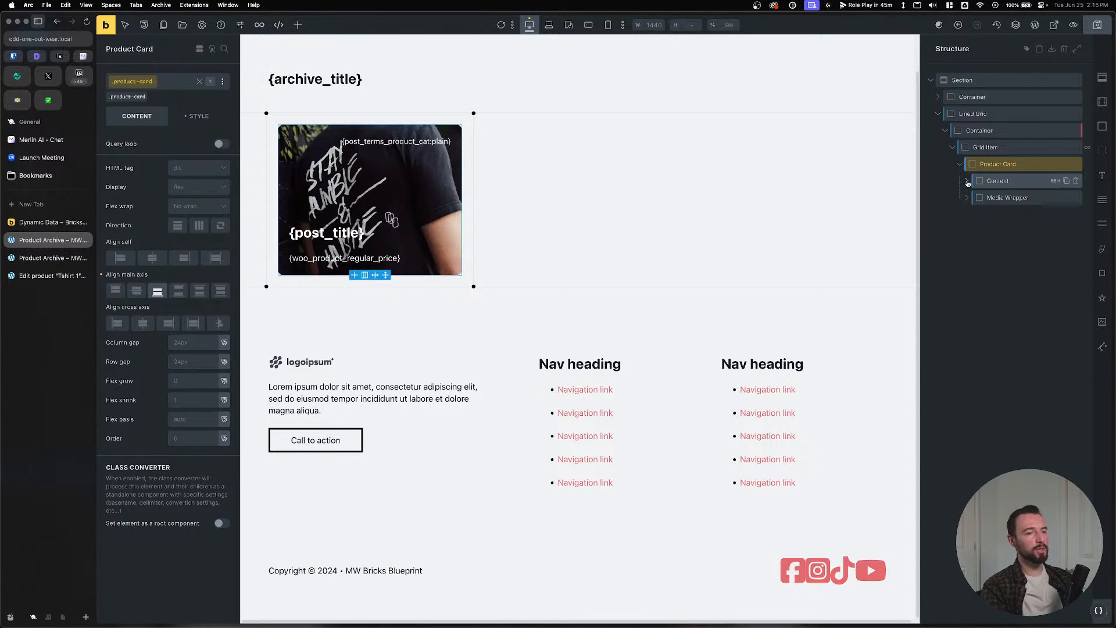
click(196, 116)
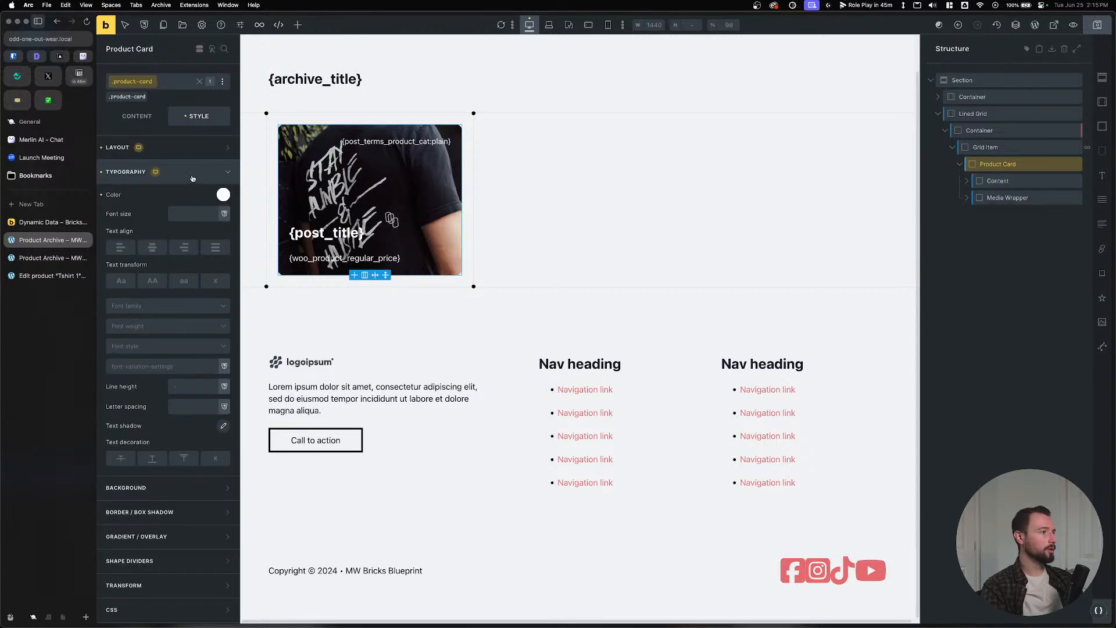
click(151, 172)
click(169, 317)
click(165, 474)
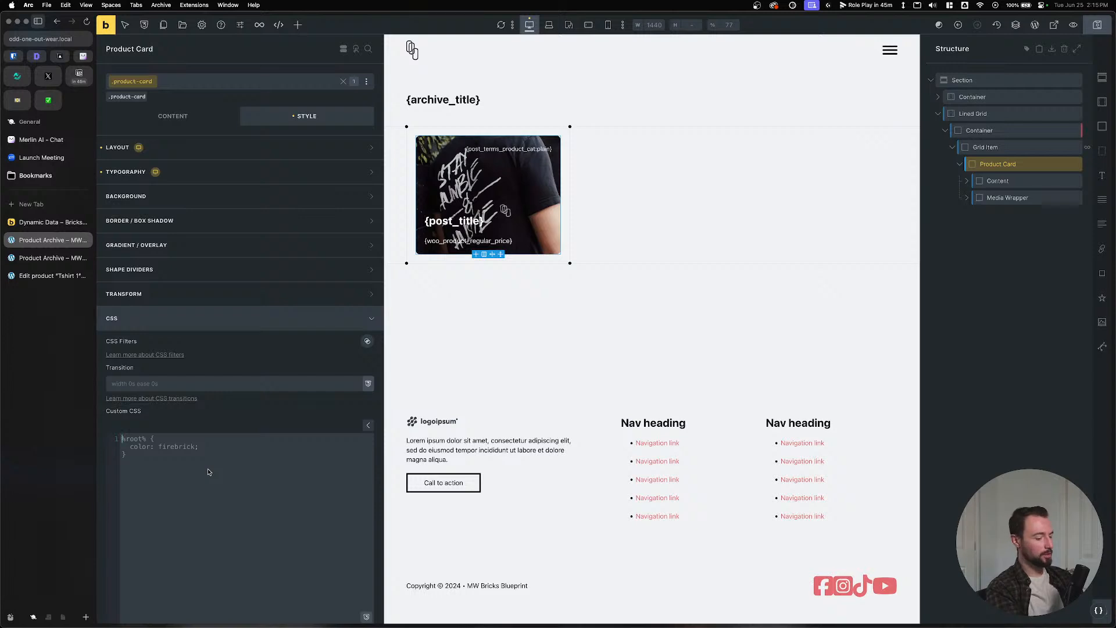
text(@clickab)
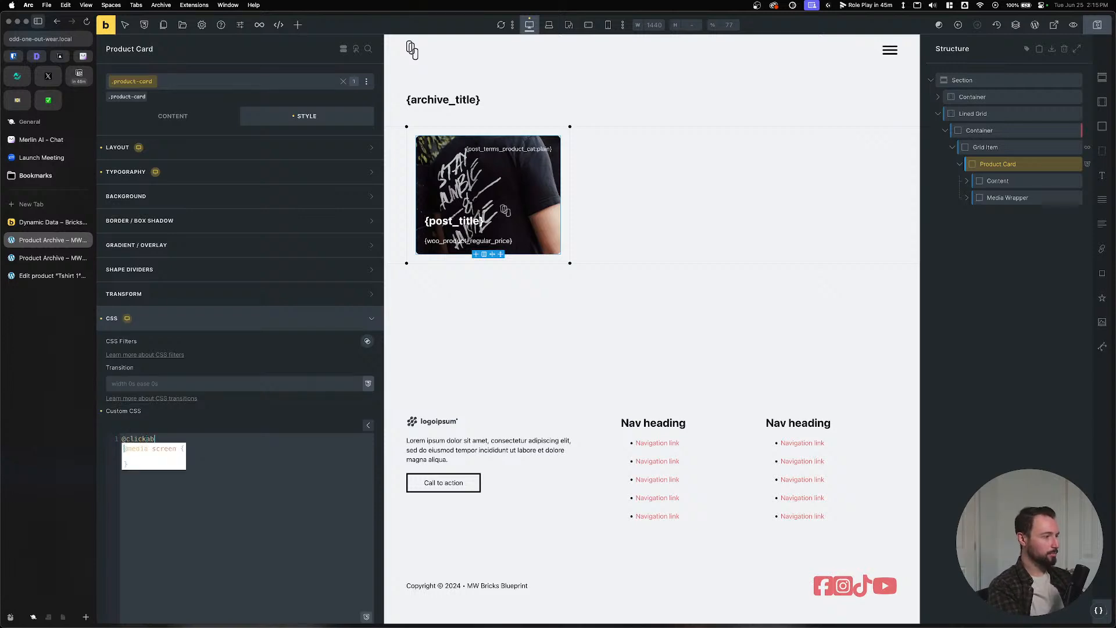
text(le-parn)
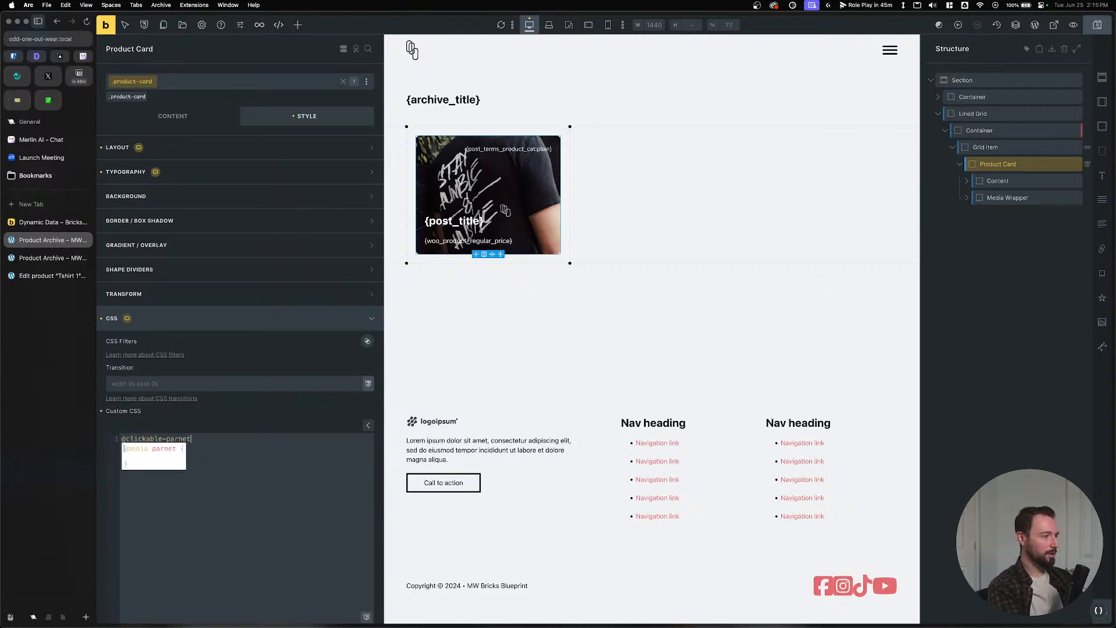
key(BackSpace)
text(ent)
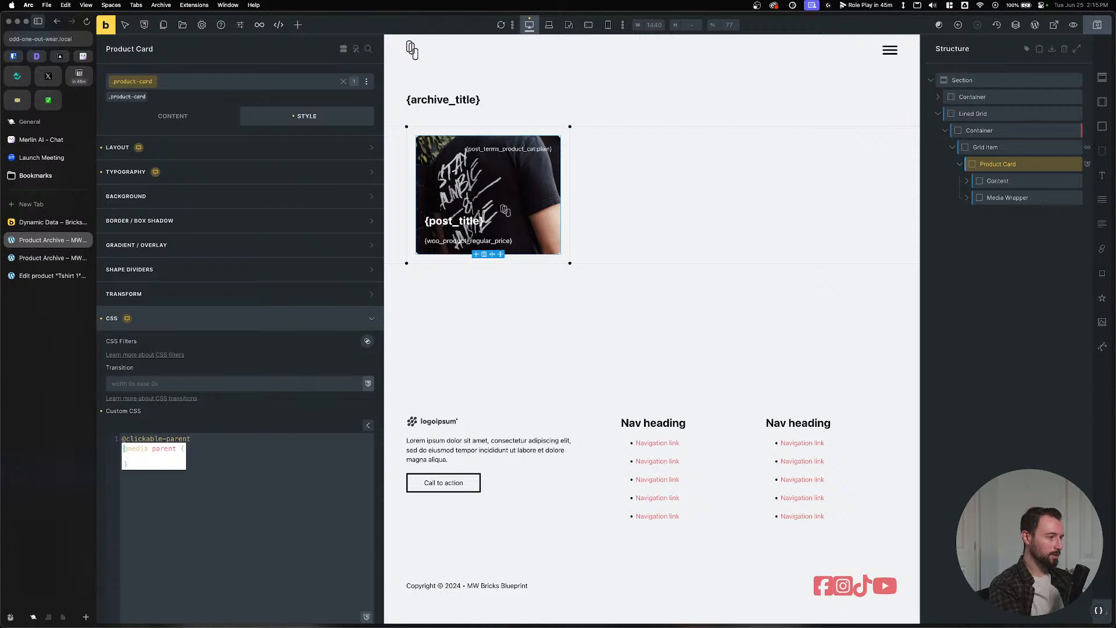
key(Tab)
scroll(178, 477, down, 2)
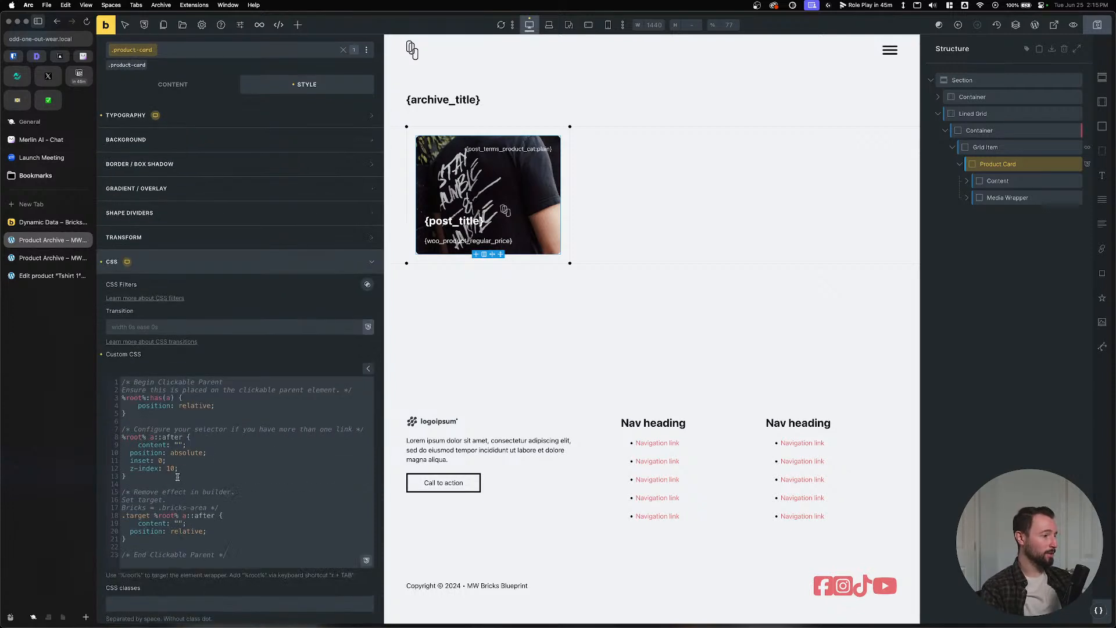
Save the template and confirm the live archive card opens the Tshirt 1 product page.
click(1098, 25)
click(46, 258)
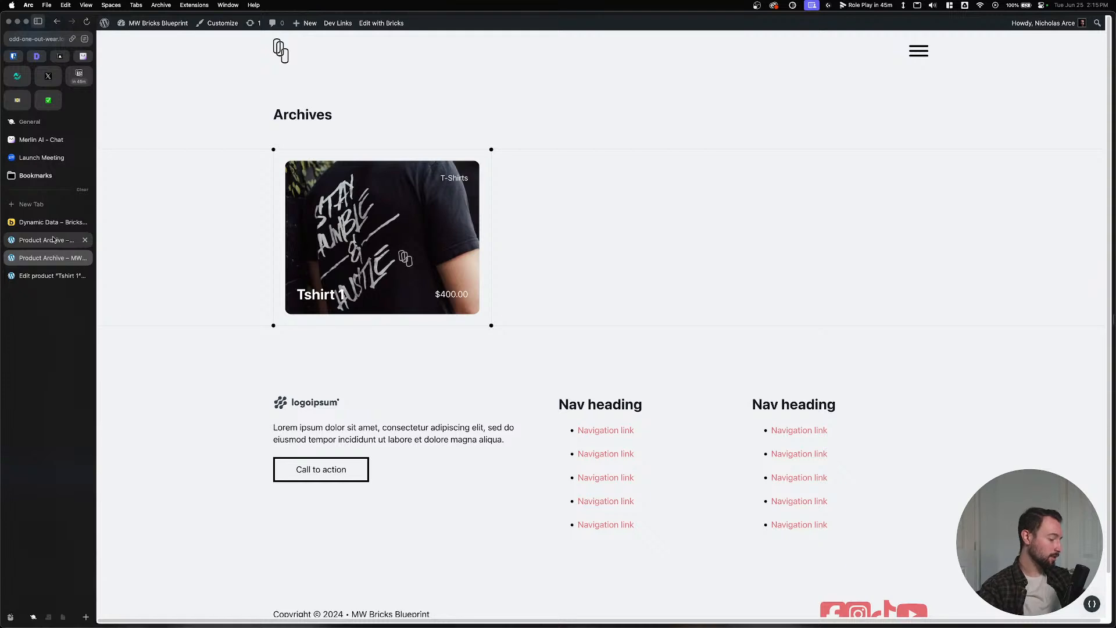
click(319, 294)
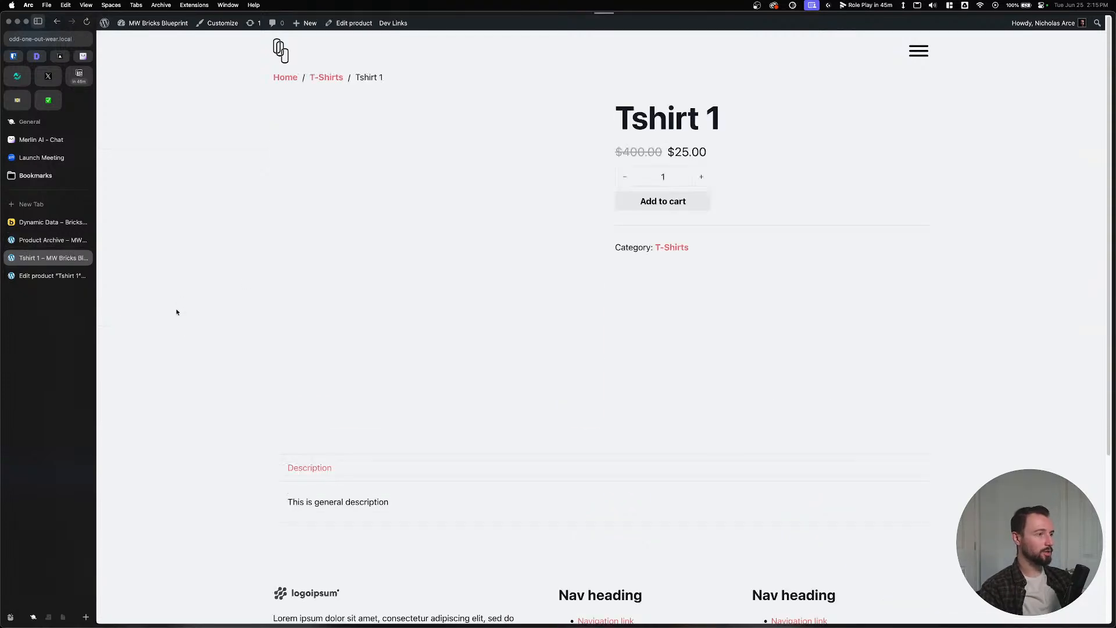
click(57, 21)
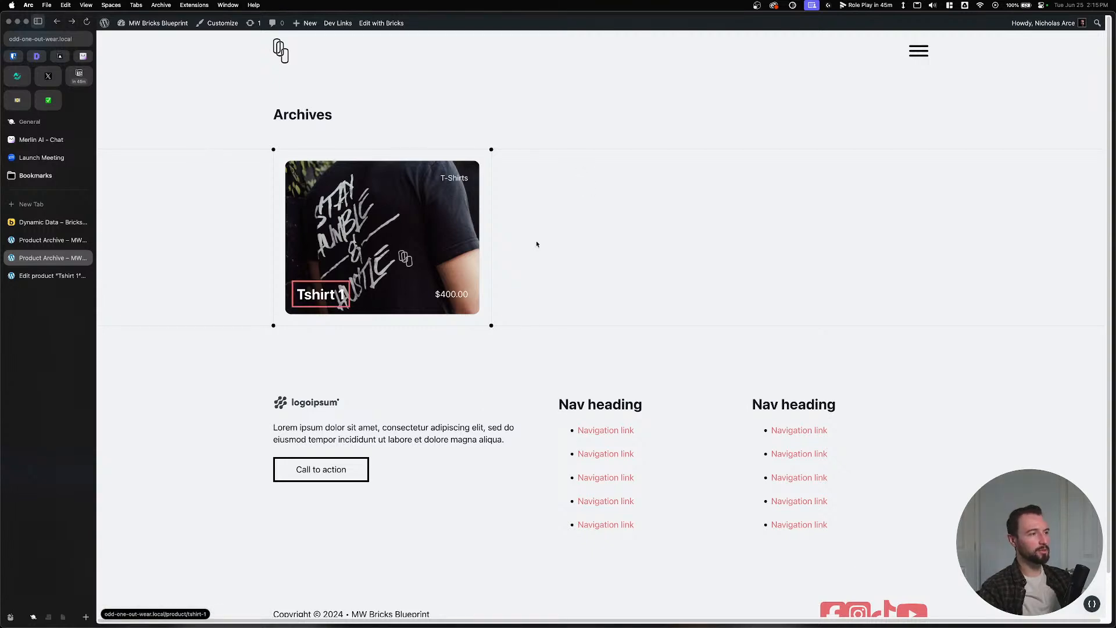
click(47, 240)
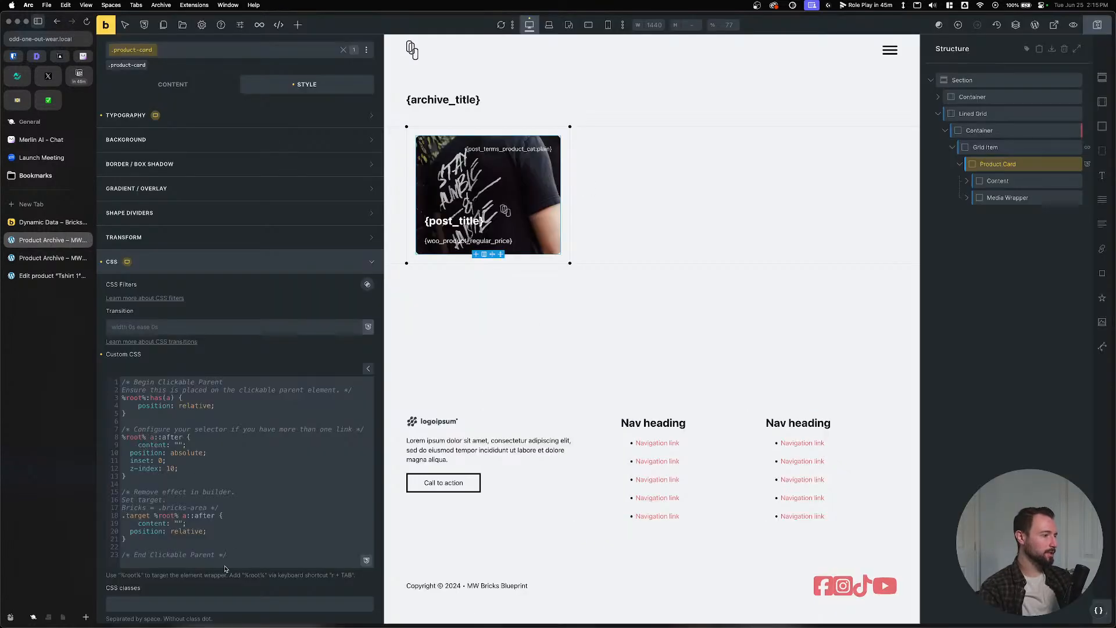
key(Return)
key(Return)
text(@)
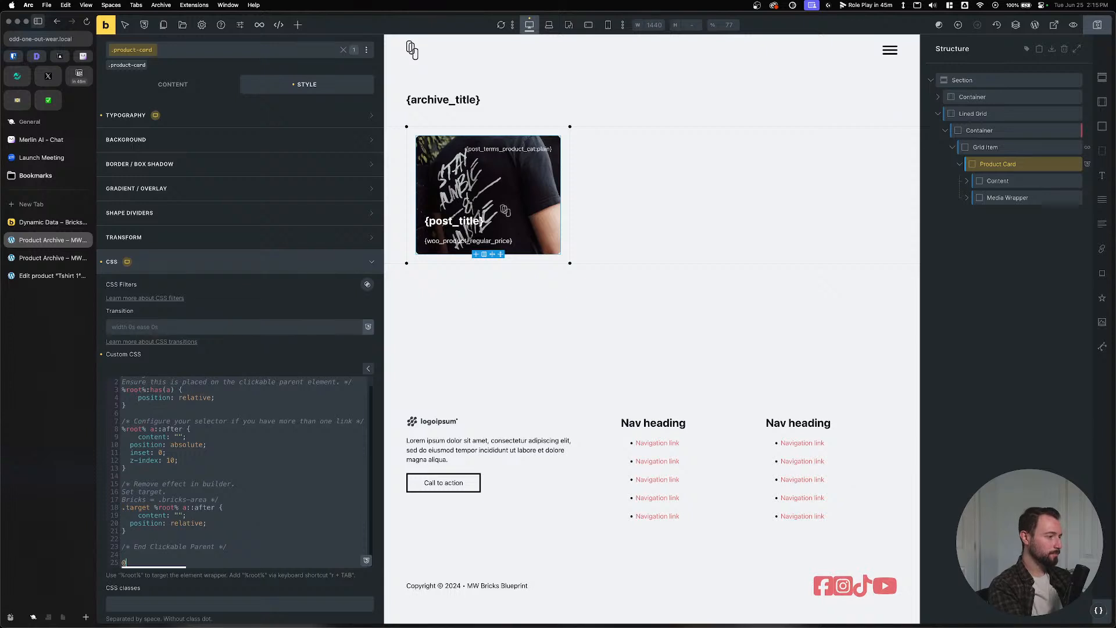
text(focus-parent)
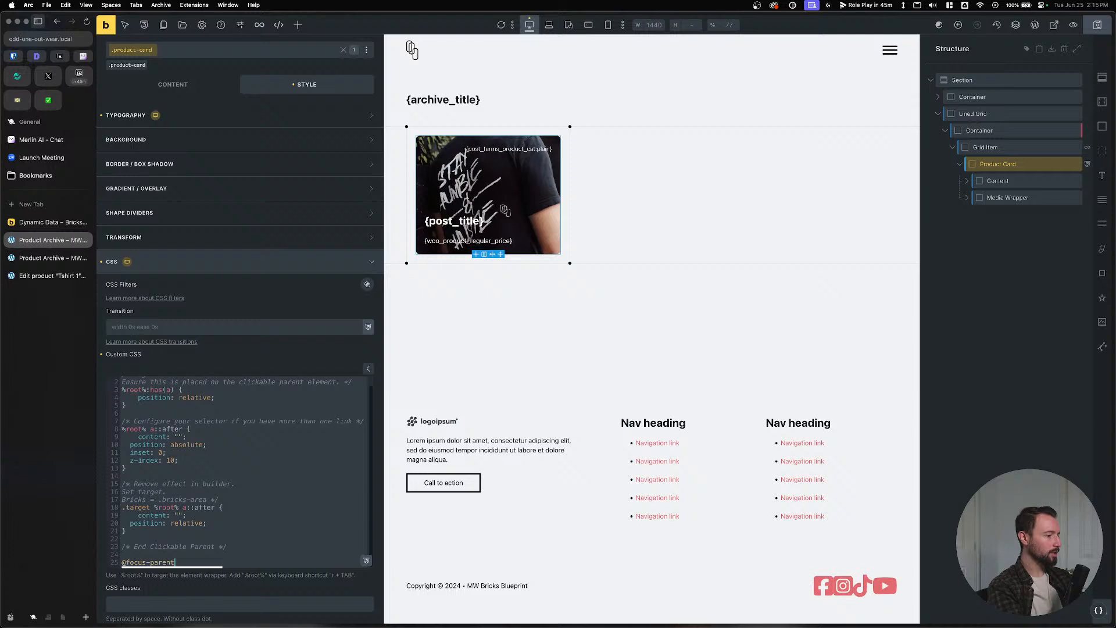
key(Tab)
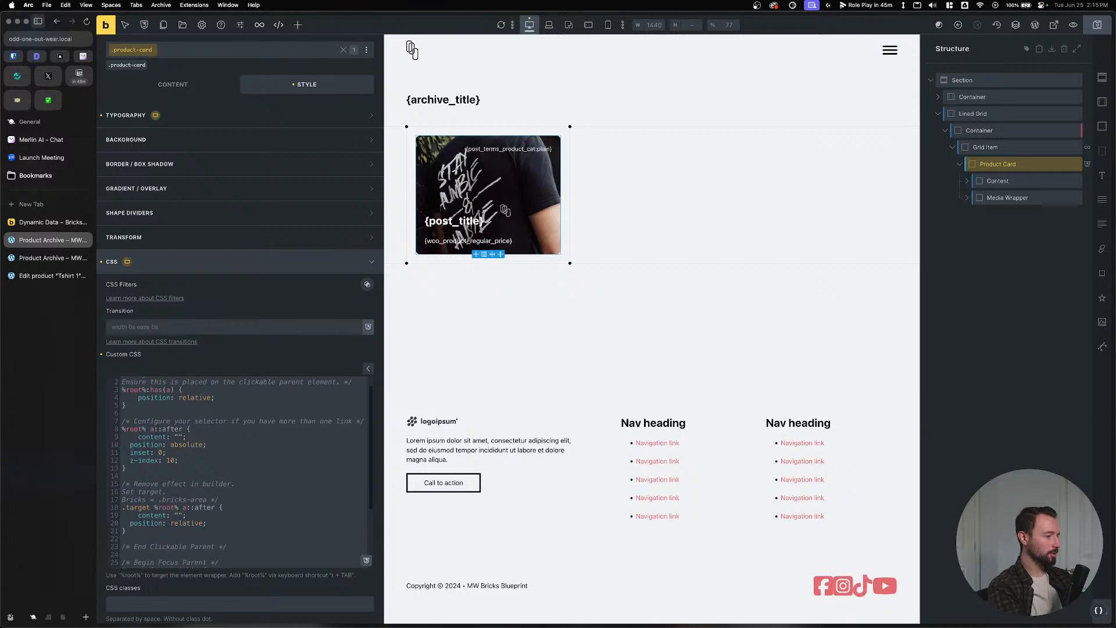
click(1089, 27)
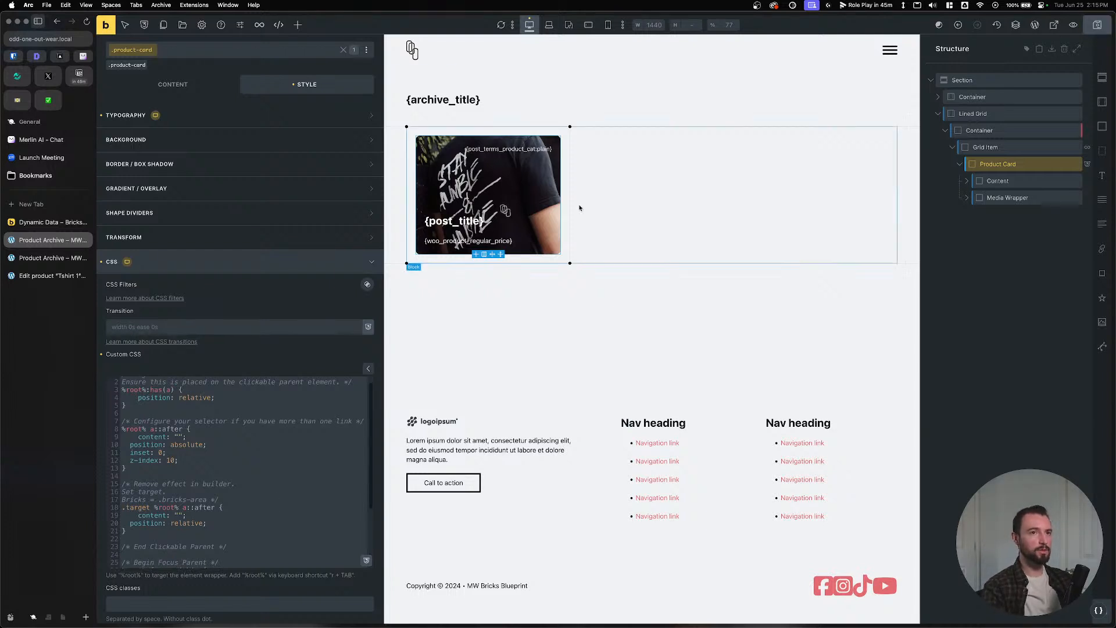
Reload the live archive page and Tab onto the card to check its focus outline.
click(46, 258)
key(super+r)
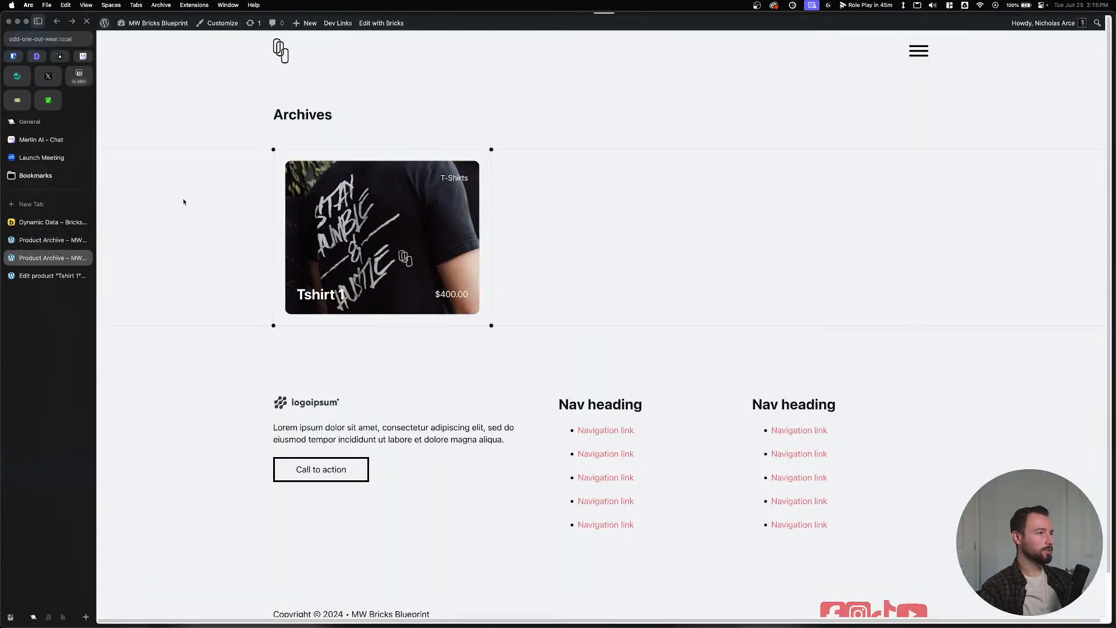
click(184, 202)
key(Tab)
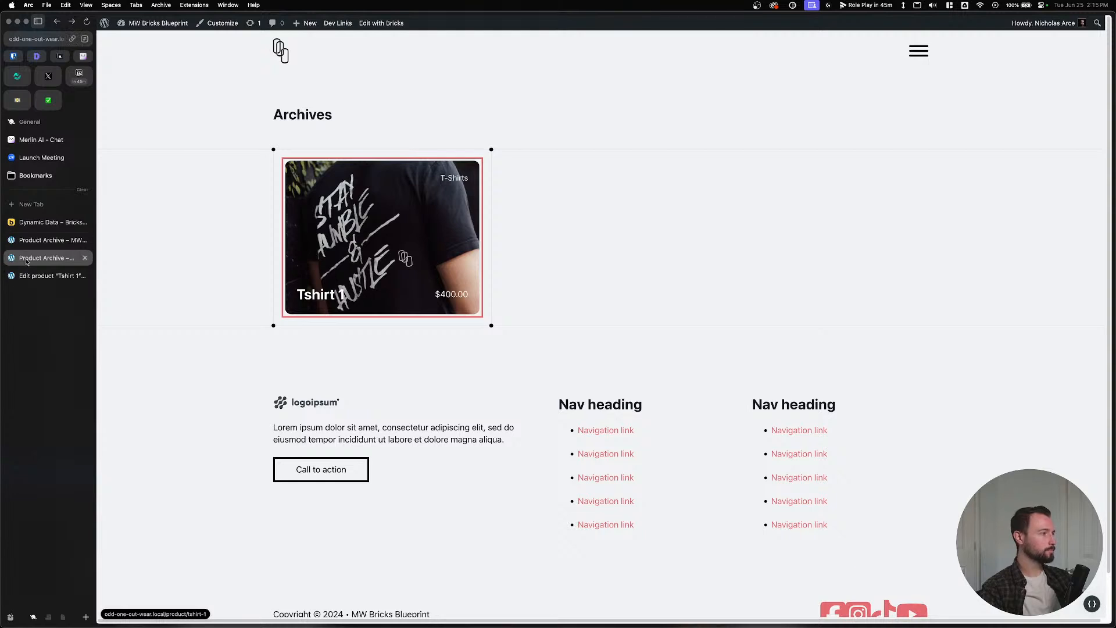
click(47, 240)
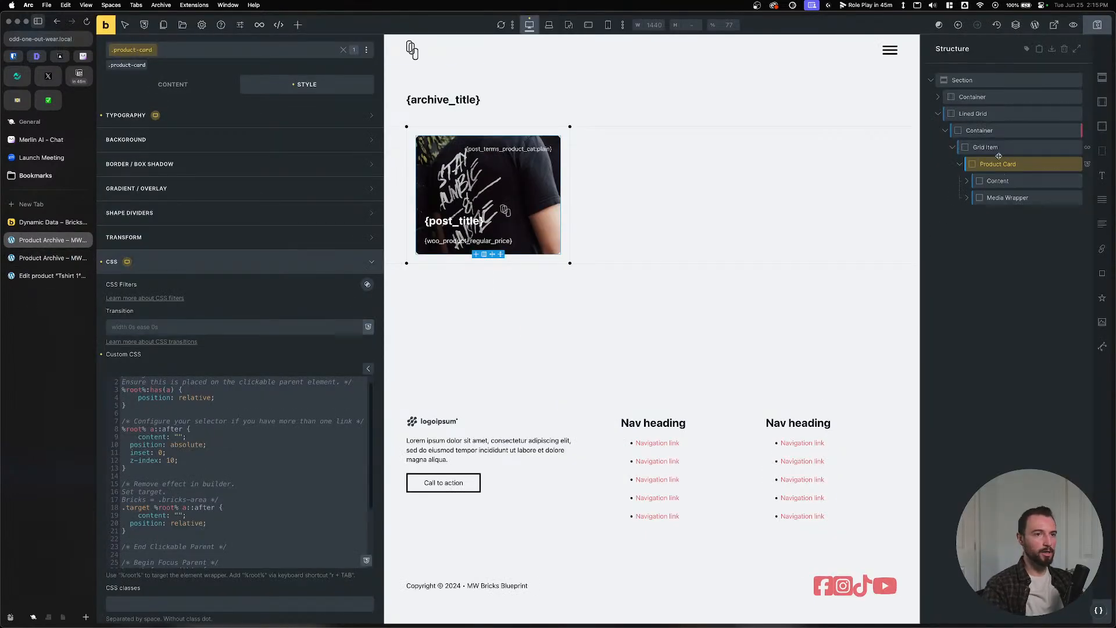
Start a new %root%::after rule above the existing CSS with content: '';.
scroll(211, 494, down, 3)
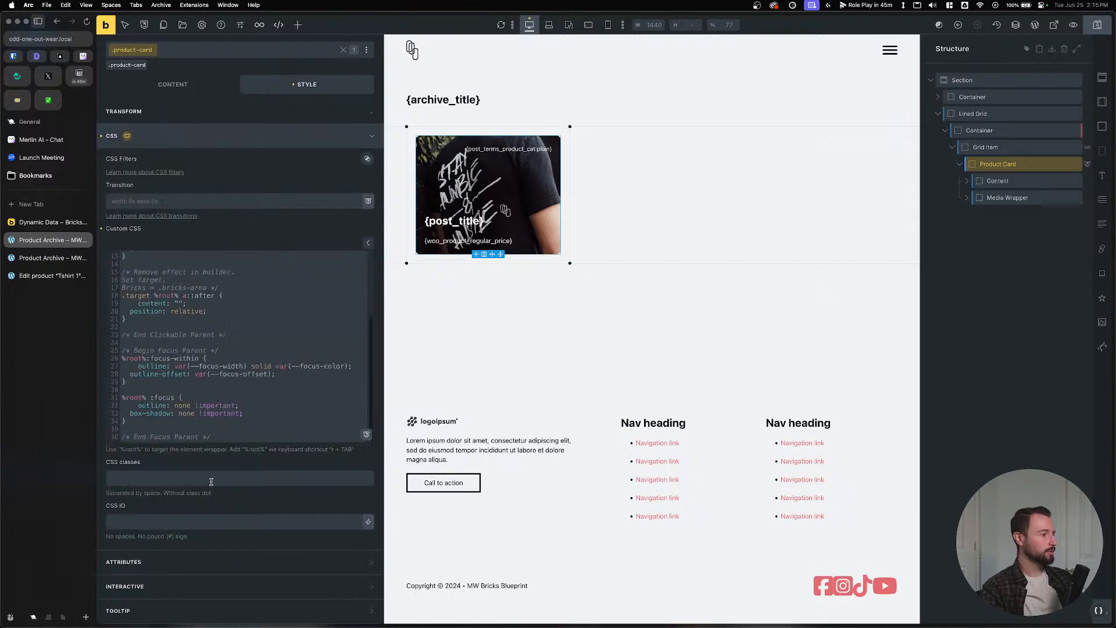
scroll(174, 384, up, 5)
click(135, 434)
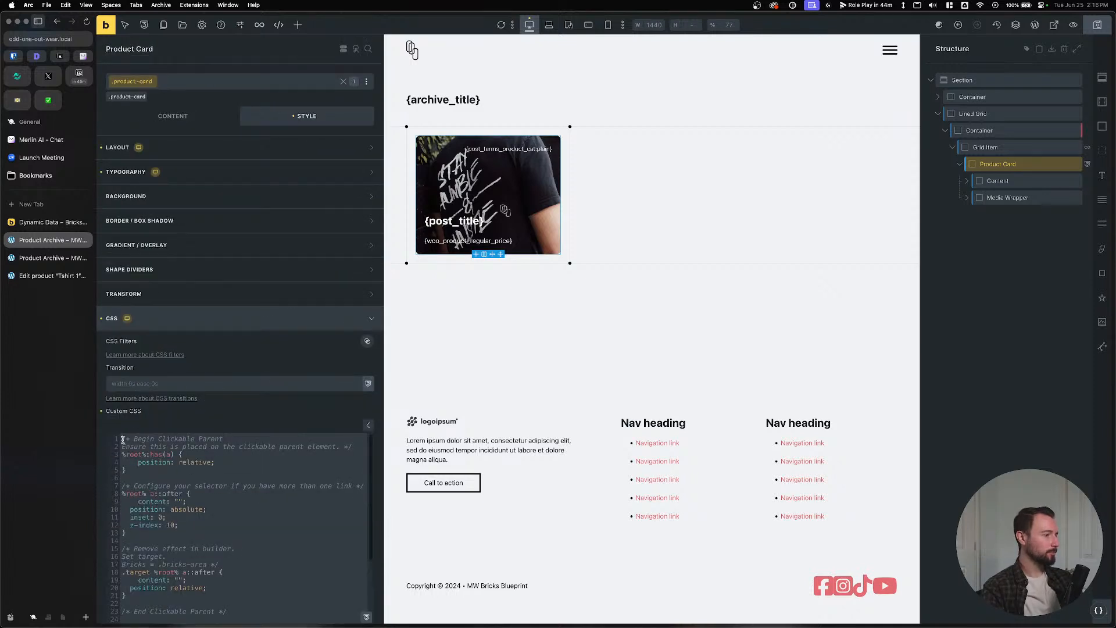
key(Return)
key(Return)
key(Return)
key(Return)
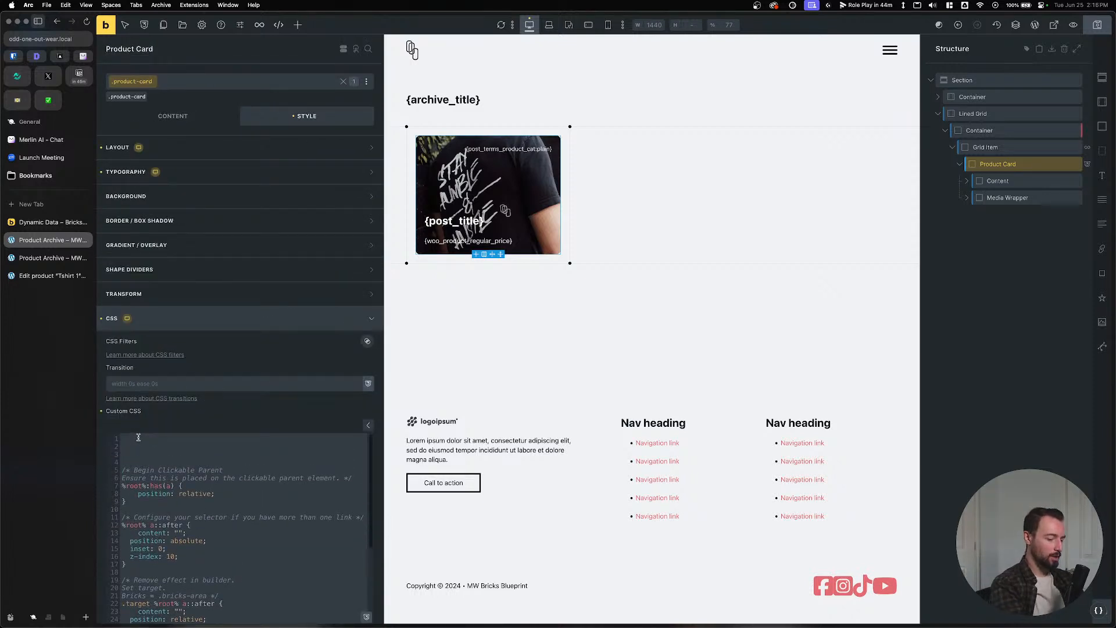
text(%root%)
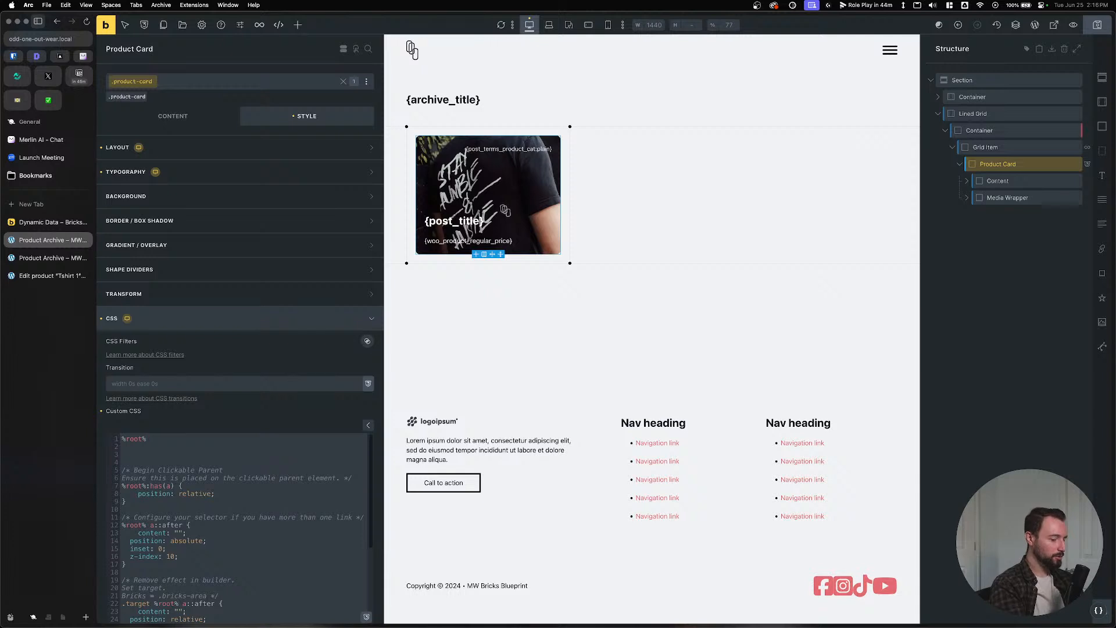
text( {)
key(Return)
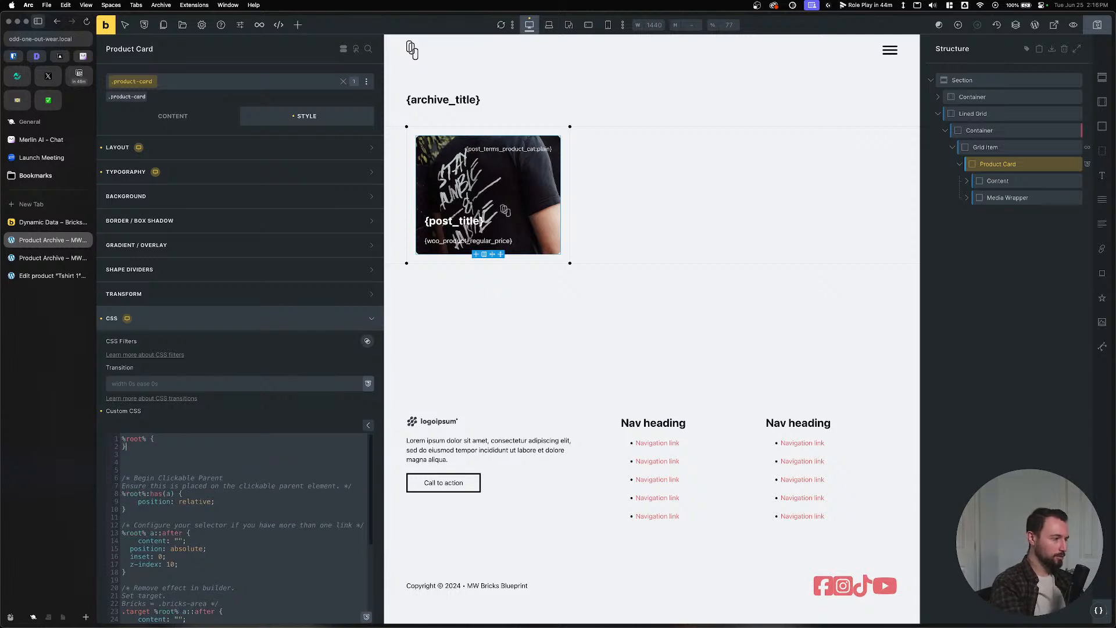
click(147, 439)
text(::after)
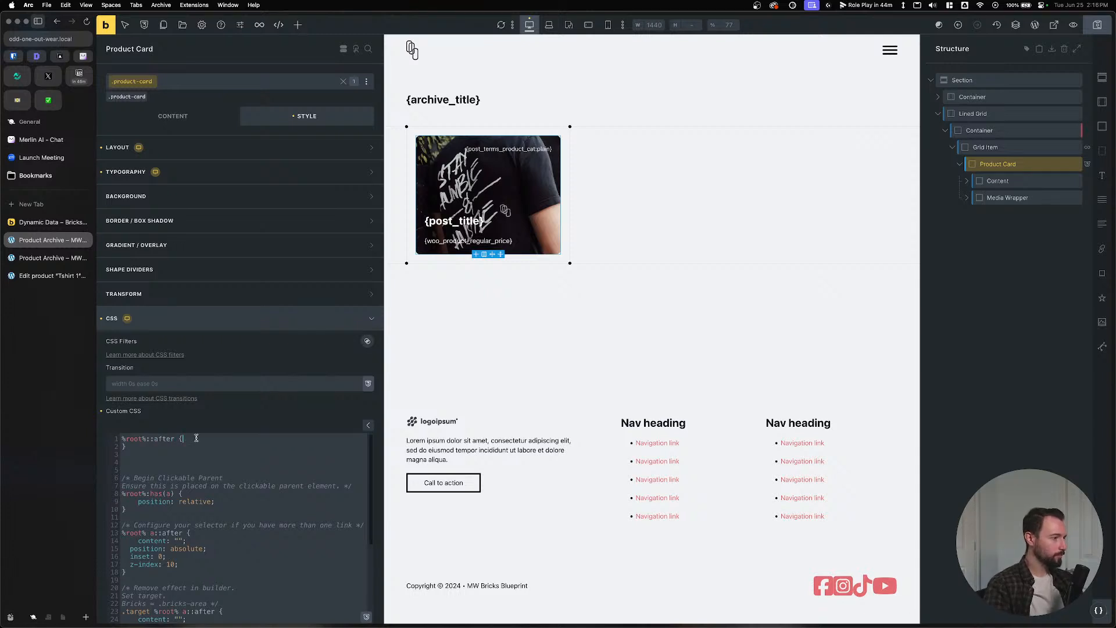
key(Return)
text(c)
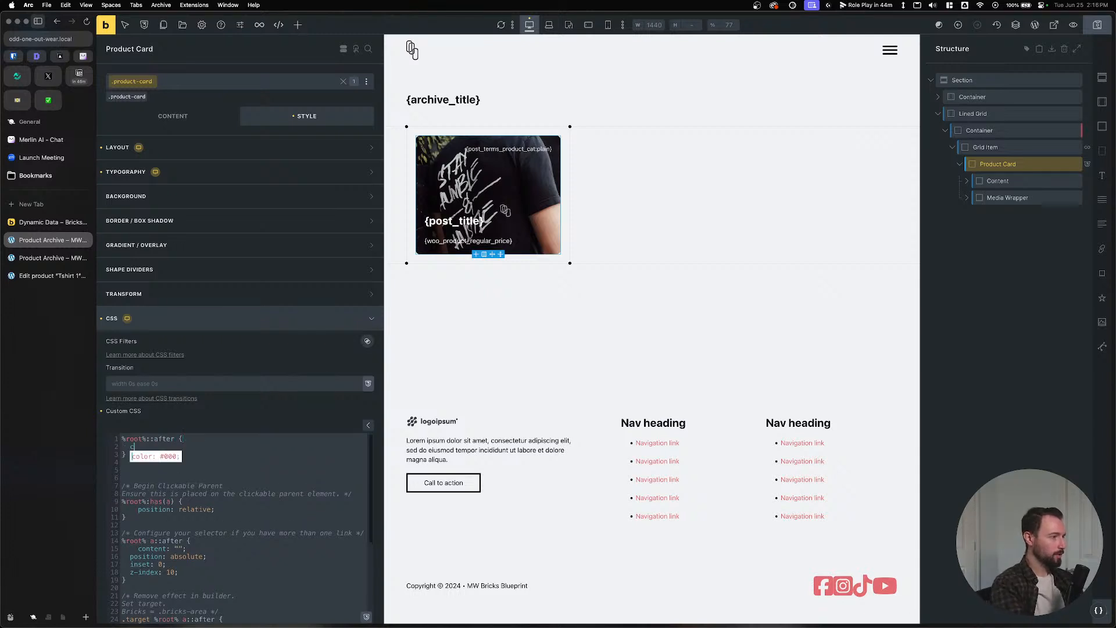
text(ontent: '';)
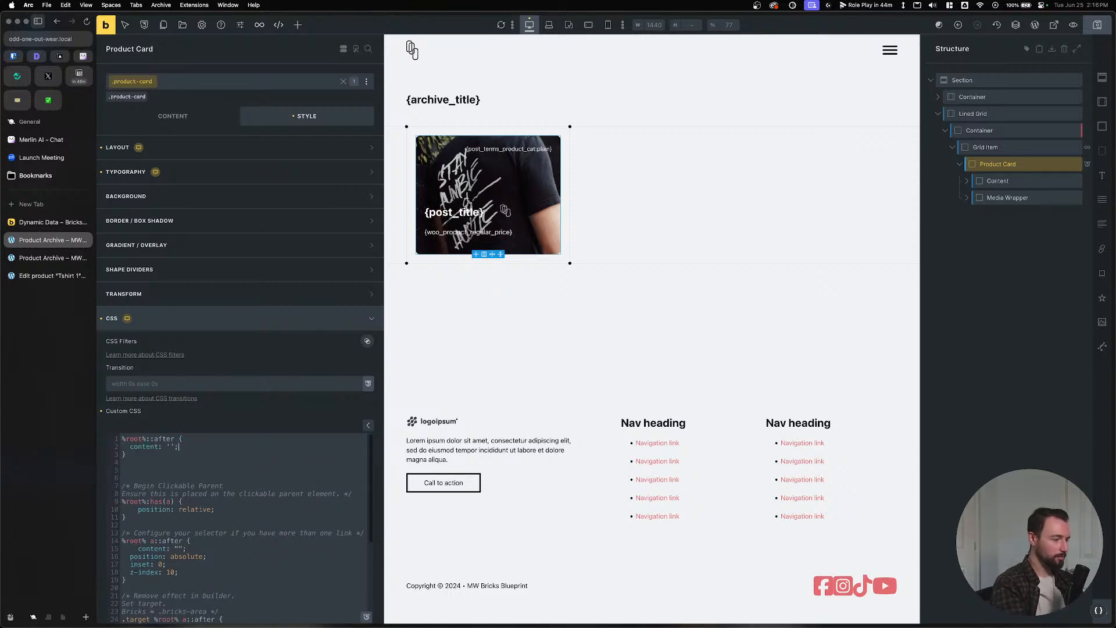
key(Return)
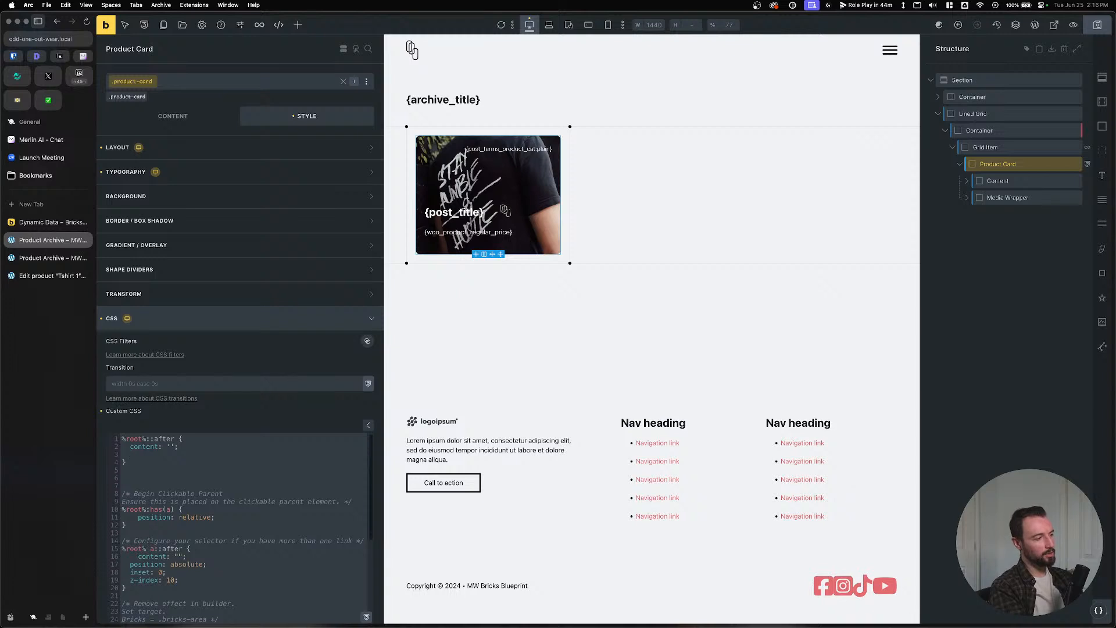
Give the overlay rule background-color: var(--neutral-dark-trans-30);.
text(background0)
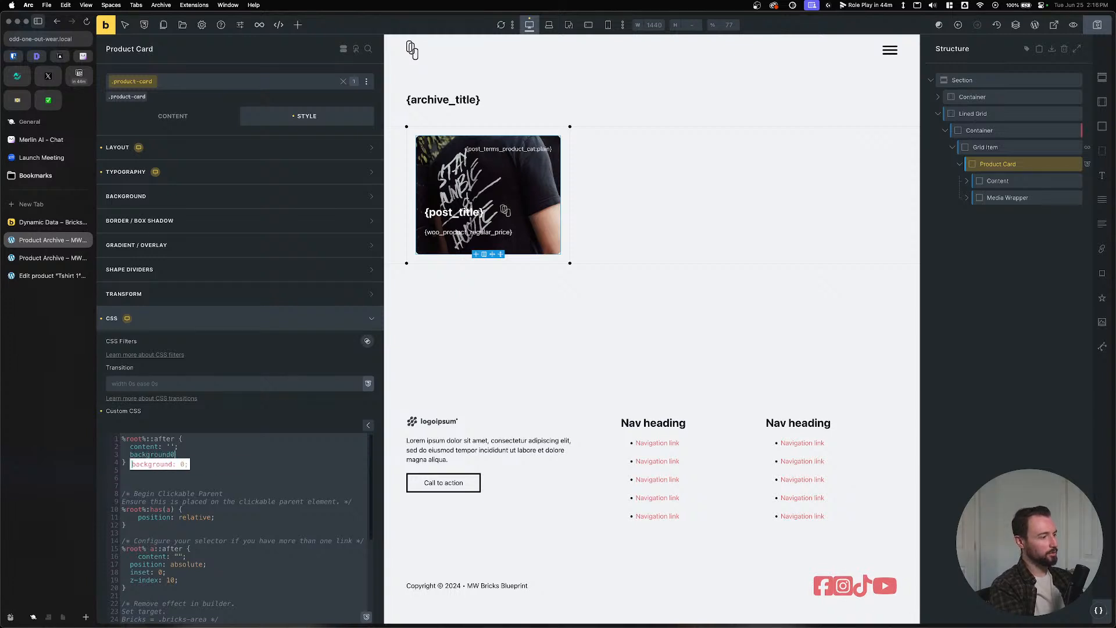
key(BackSpace)
text(-color: var()
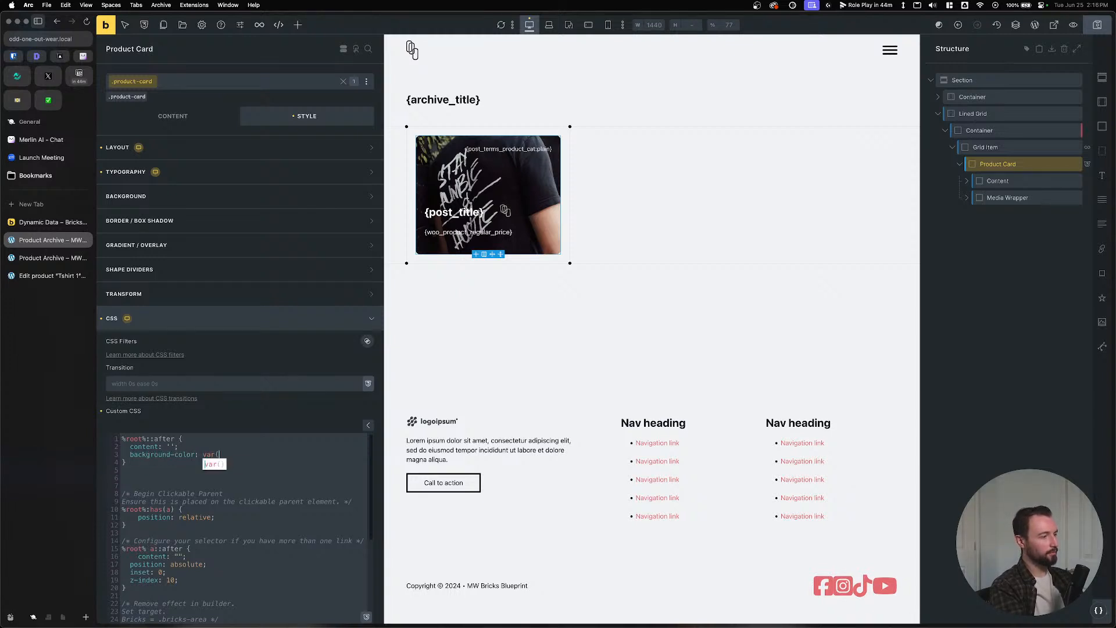
text(--neutral)
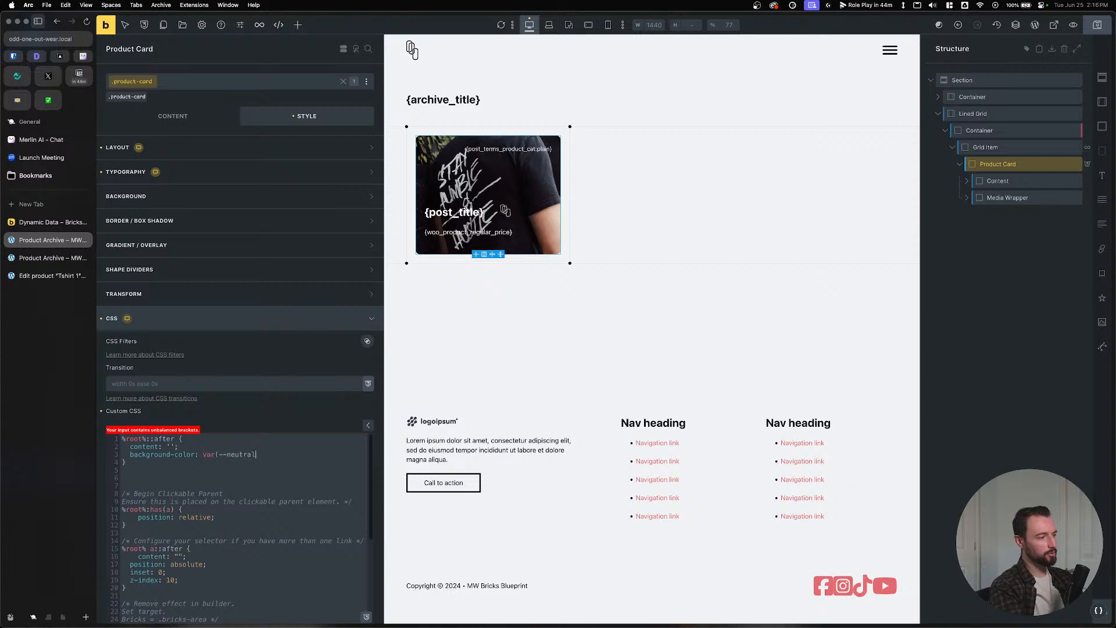
text(-dark-)
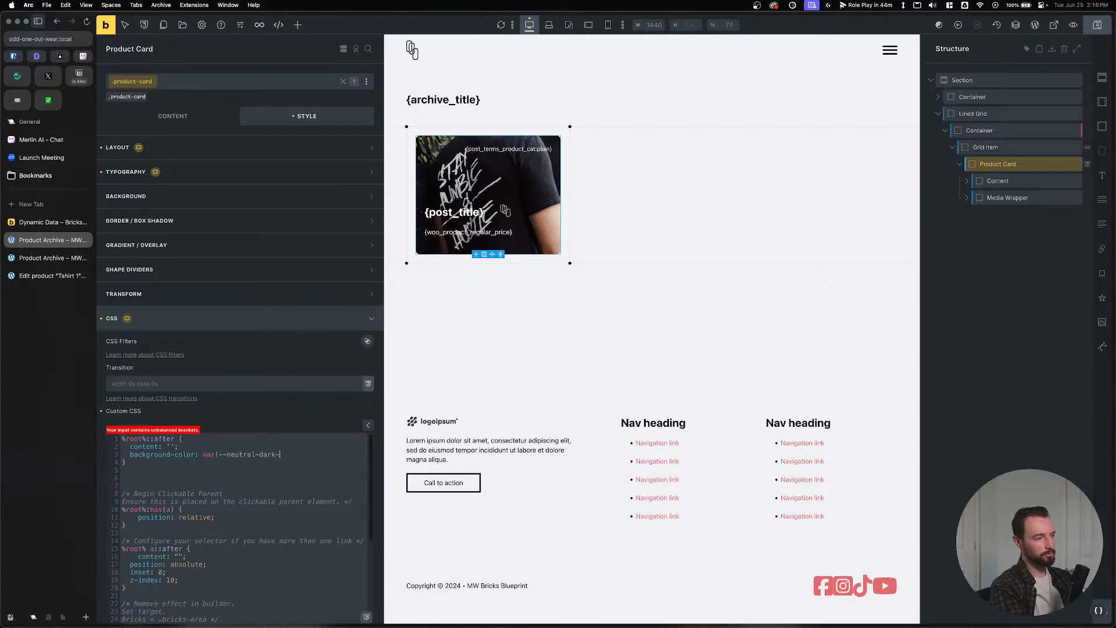
key(BackSpace)
key(BackSpace)
key(BackSpace)
key(BackSpace)
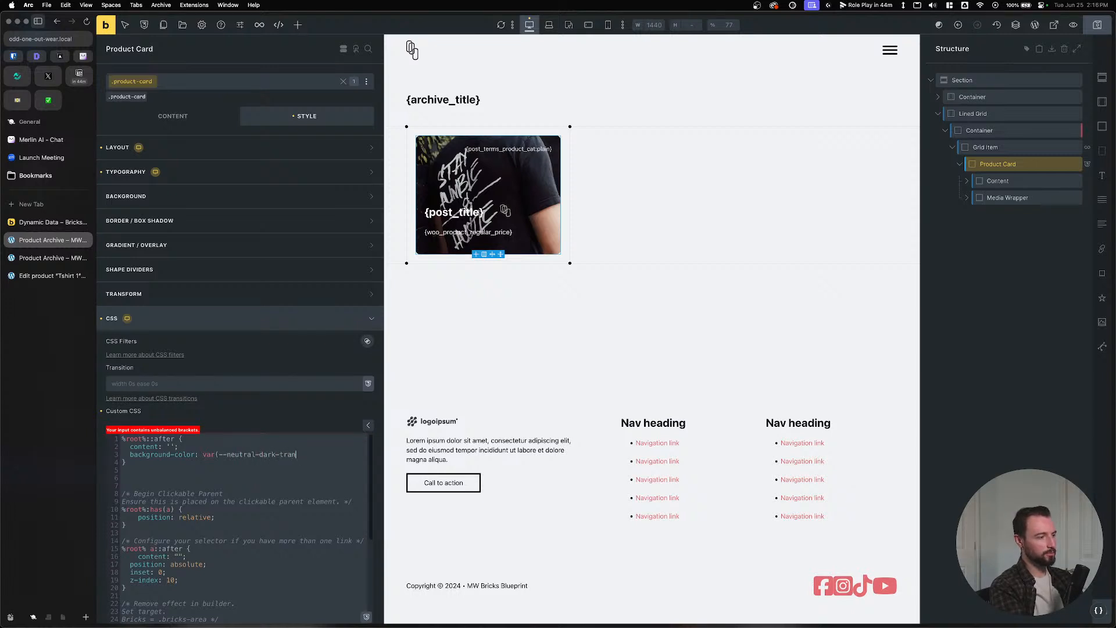
text(s-30))
key(Return)
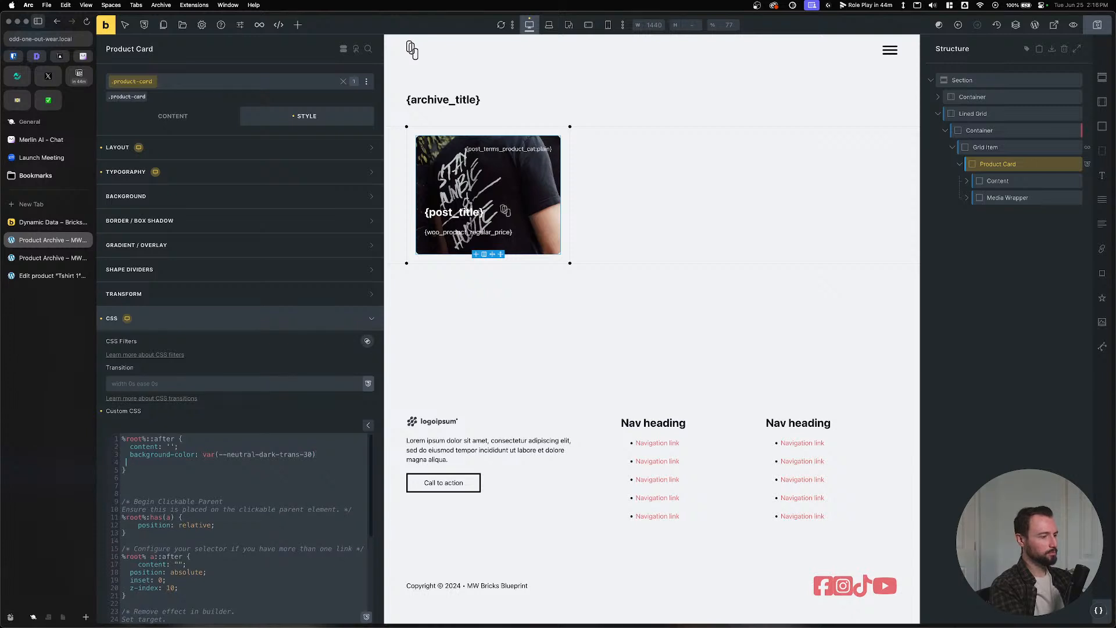
key(BackSpace)
text(;)
key(Return)
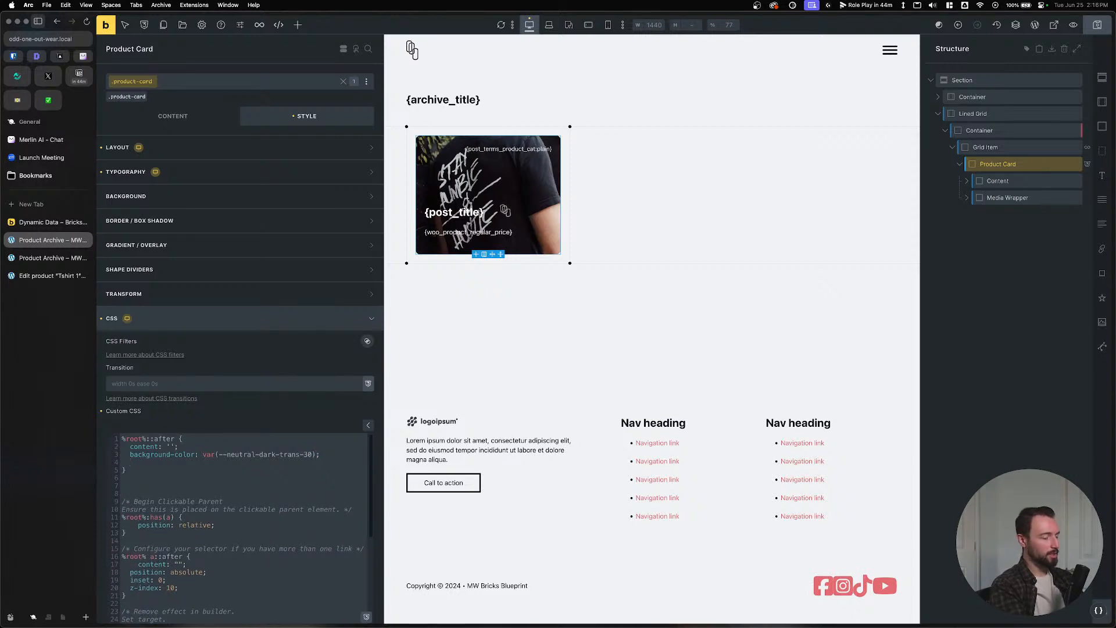
Add position: absolute, inset: 0 and a z-index declaration to the overlay rule.
text(position: abi)
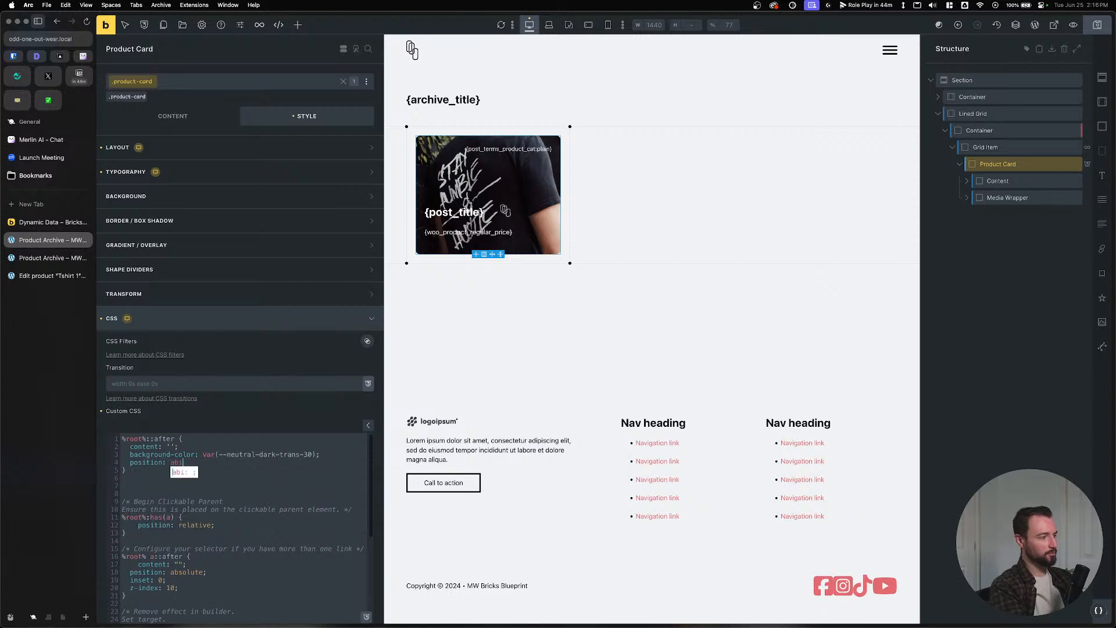
key(BackSpace)
text(solute;)
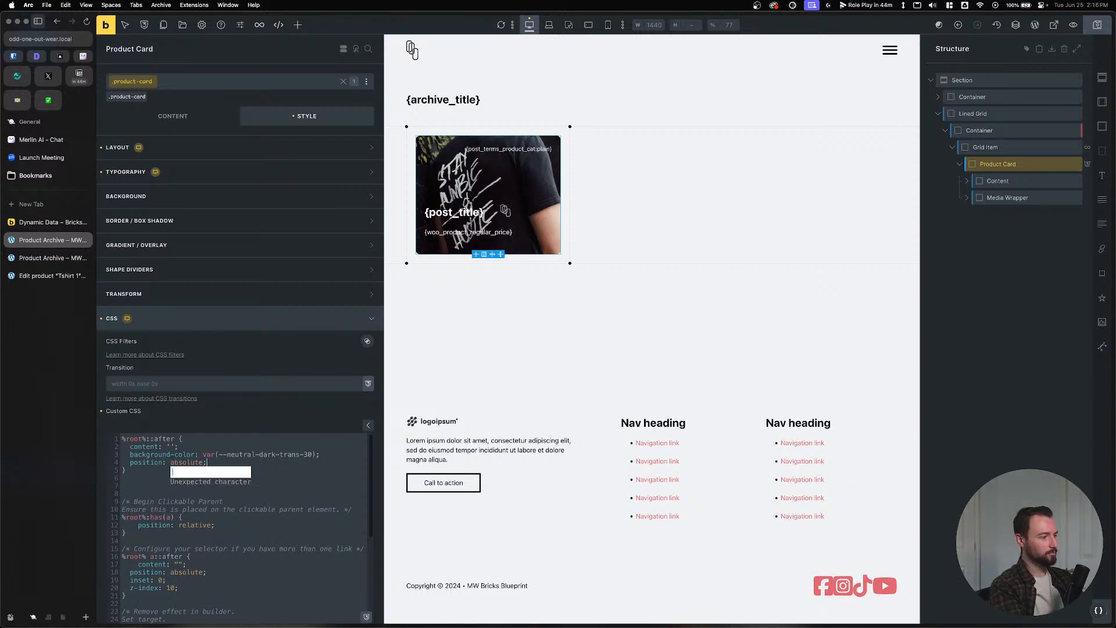
key(Return)
text(inset: )
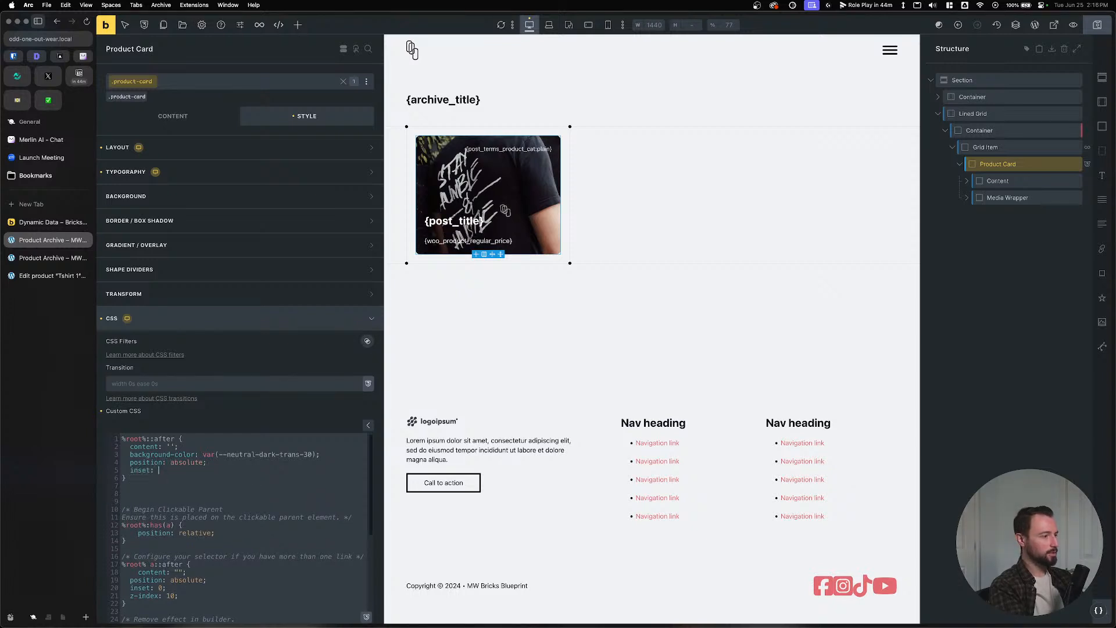
text(0-)
key(BackSpace)
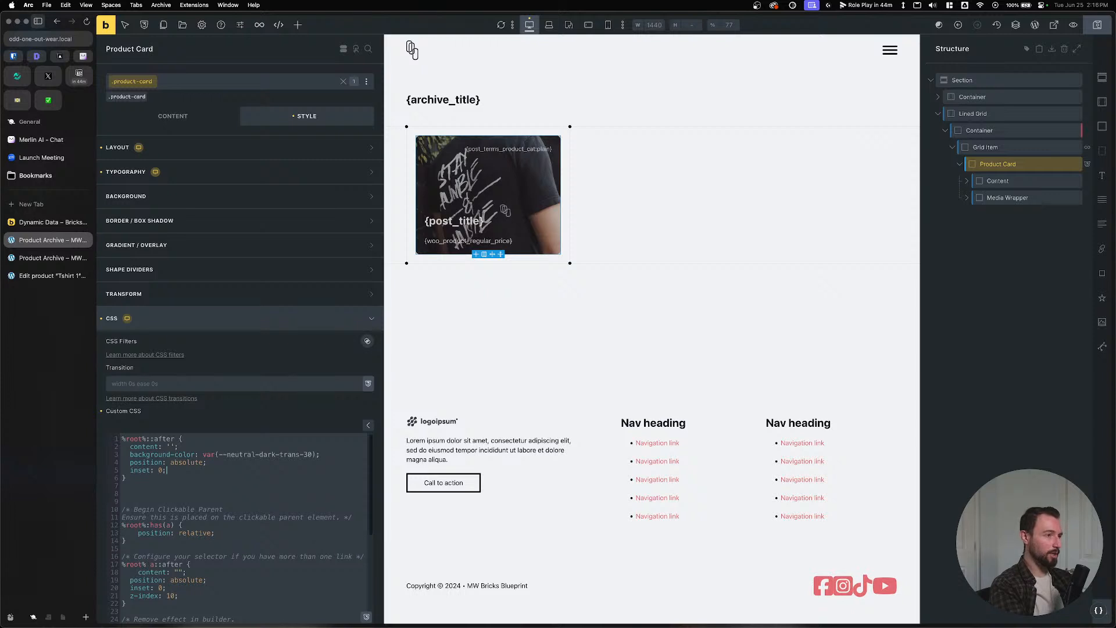
text(;)
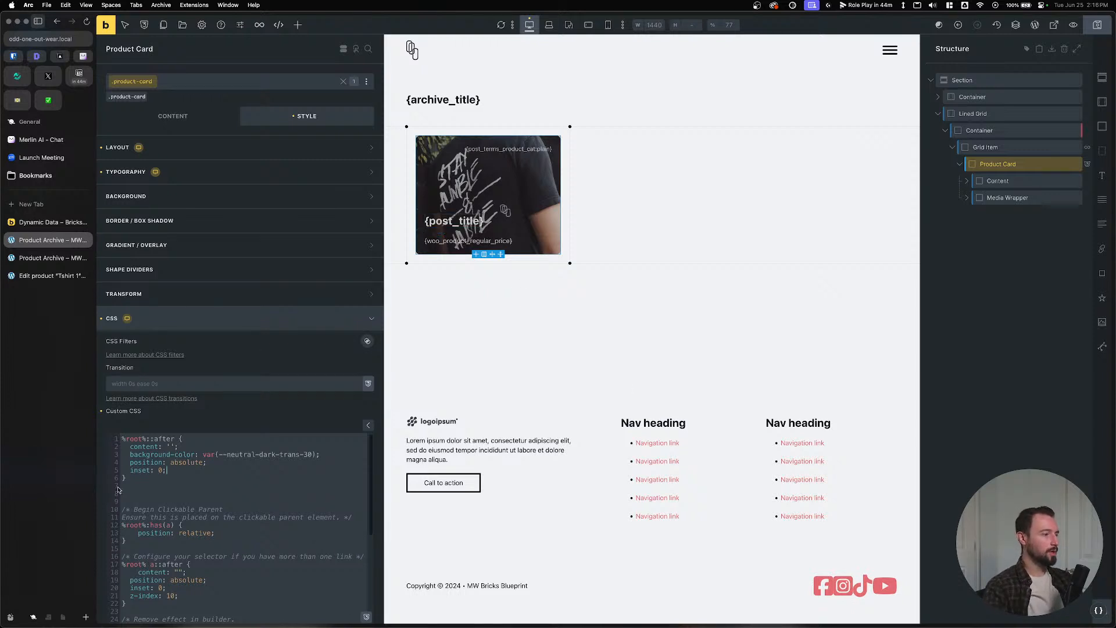
key(Return)
text(z-)
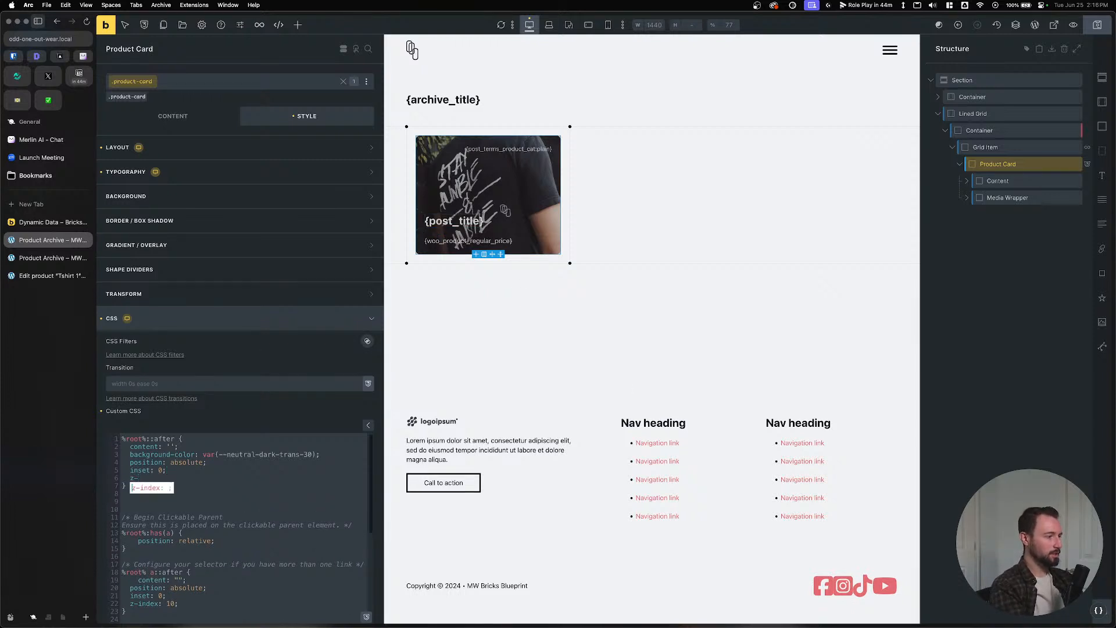
key(Return)
text(index: 1;)
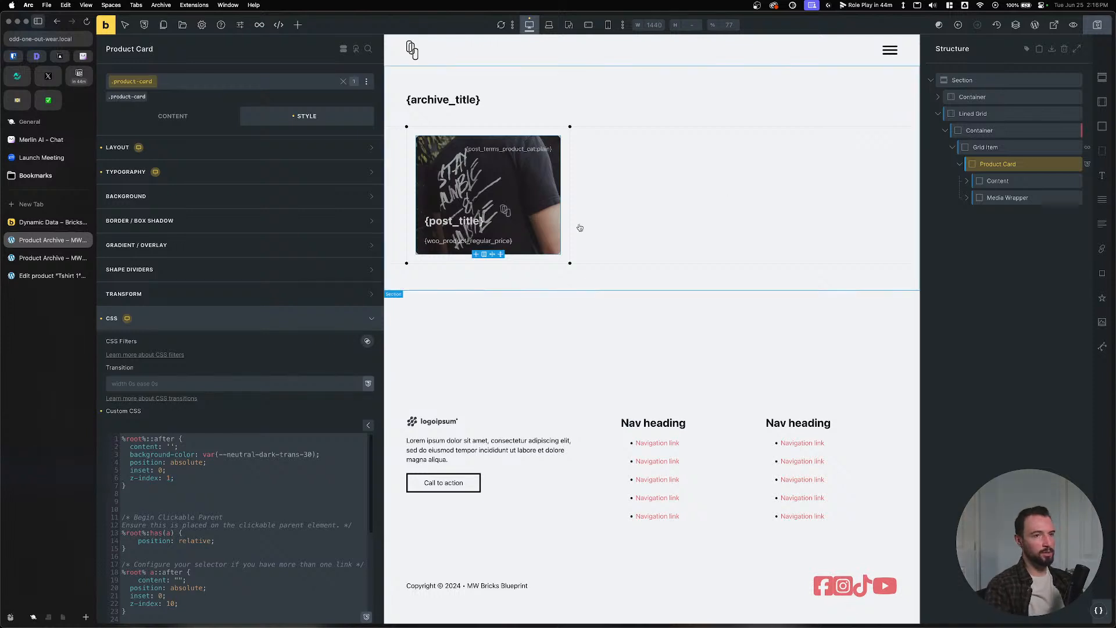
Compare the card and Media Wrapper z-index, then change the overlay's z-index to -1.
click(232, 147)
scroll(176, 488, down, 5)
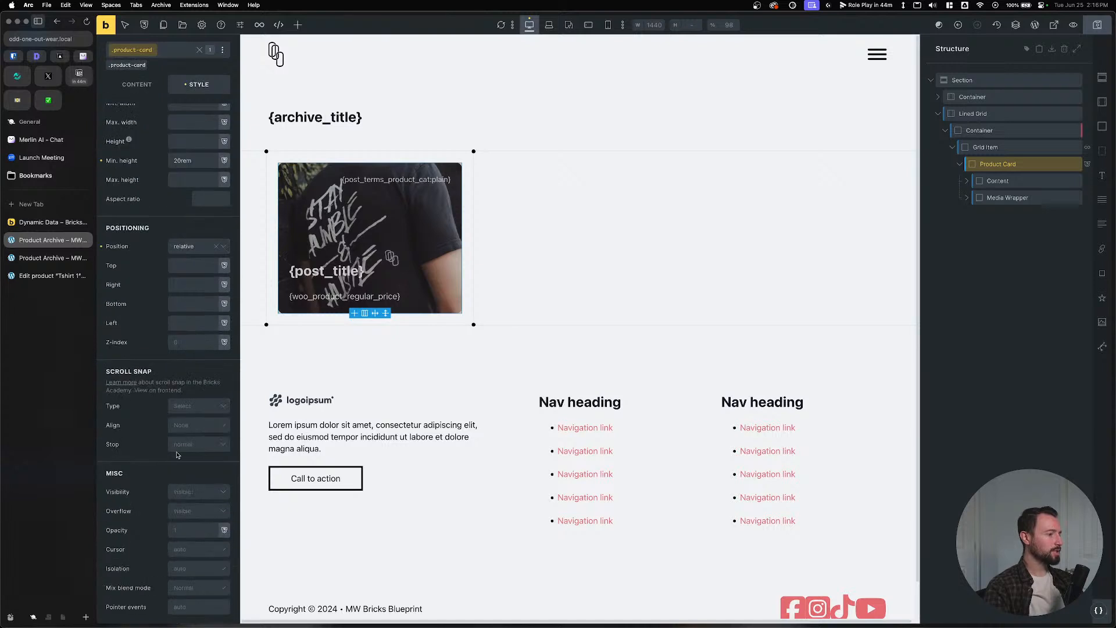
click(191, 343)
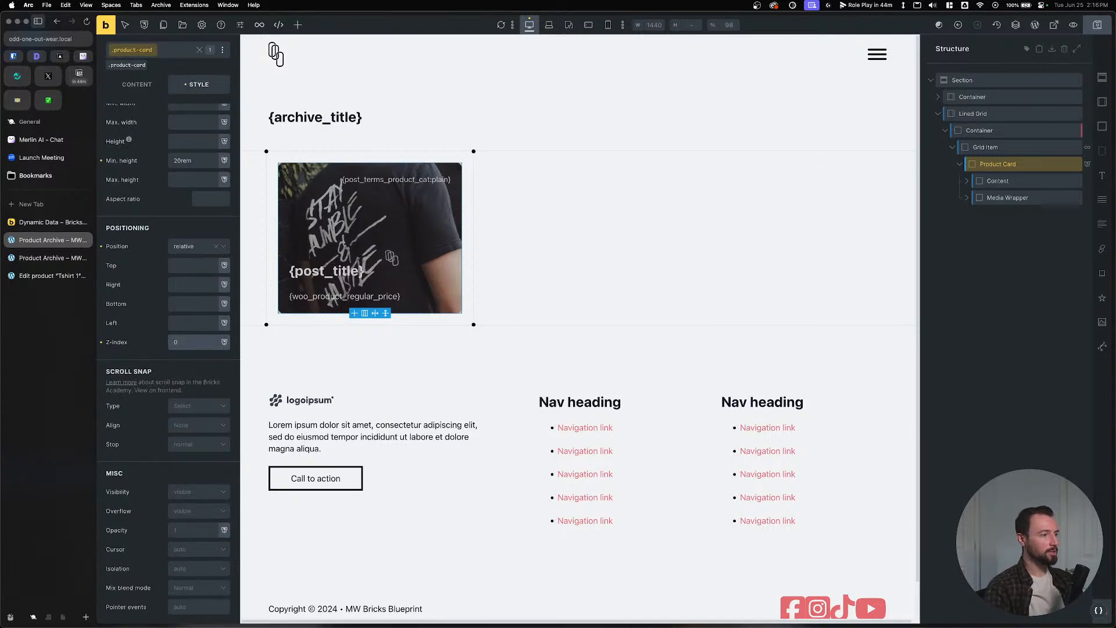
click(1008, 198)
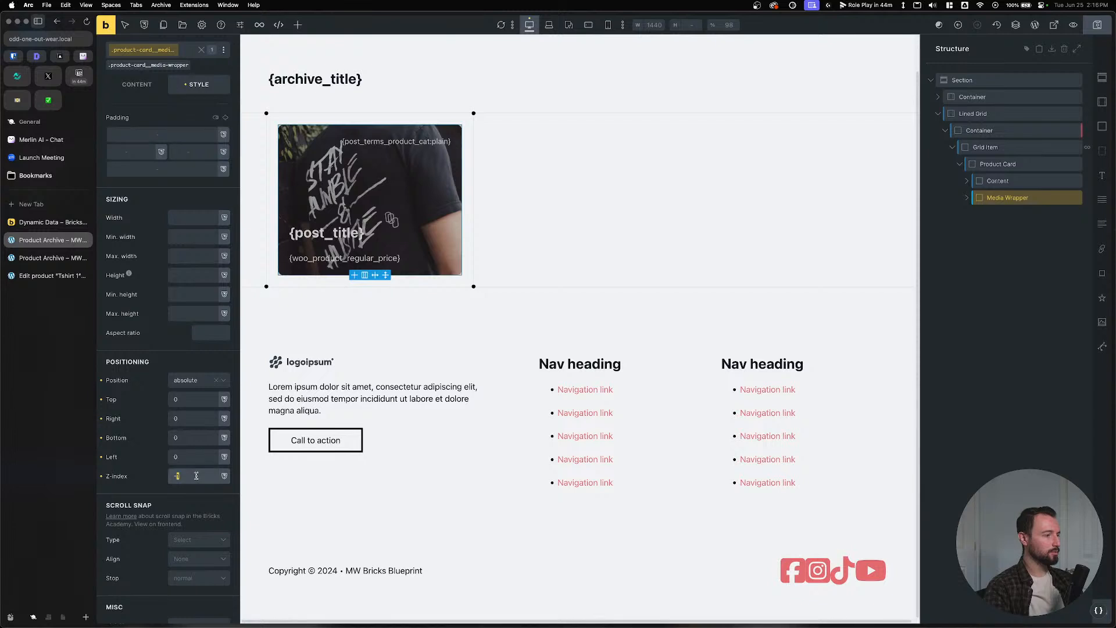
double_click(177, 476)
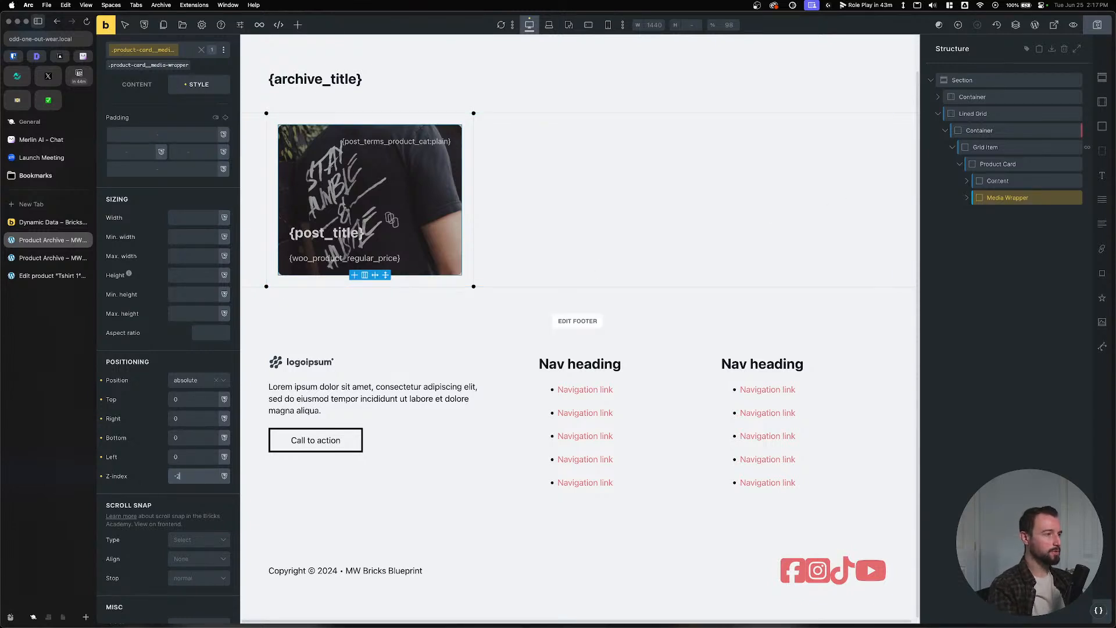
click(998, 164)
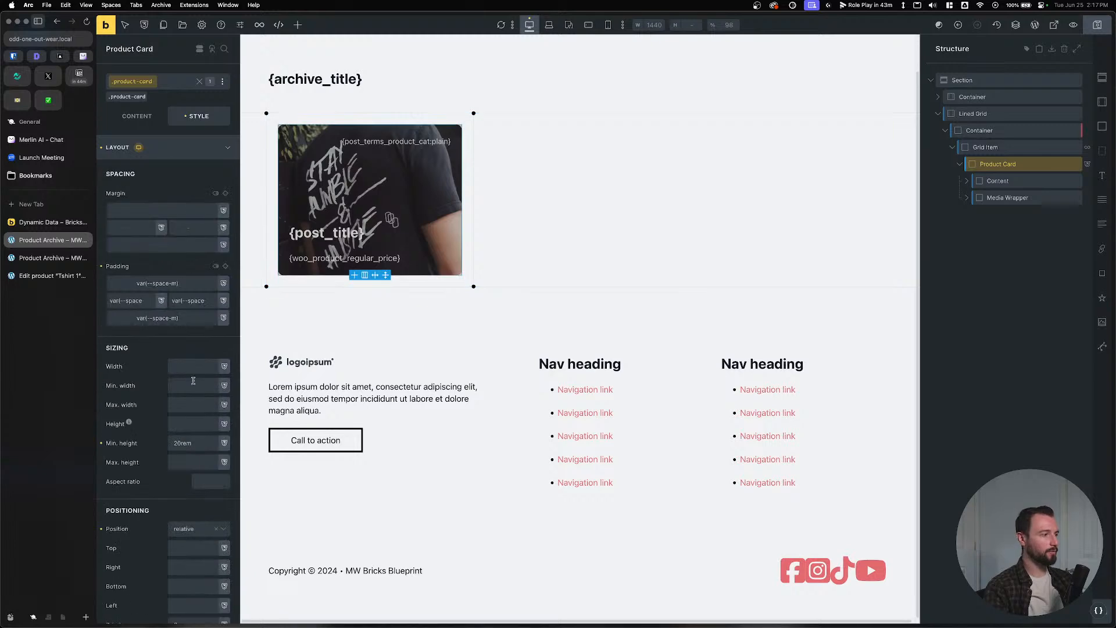
scroll(193, 381, down, 15)
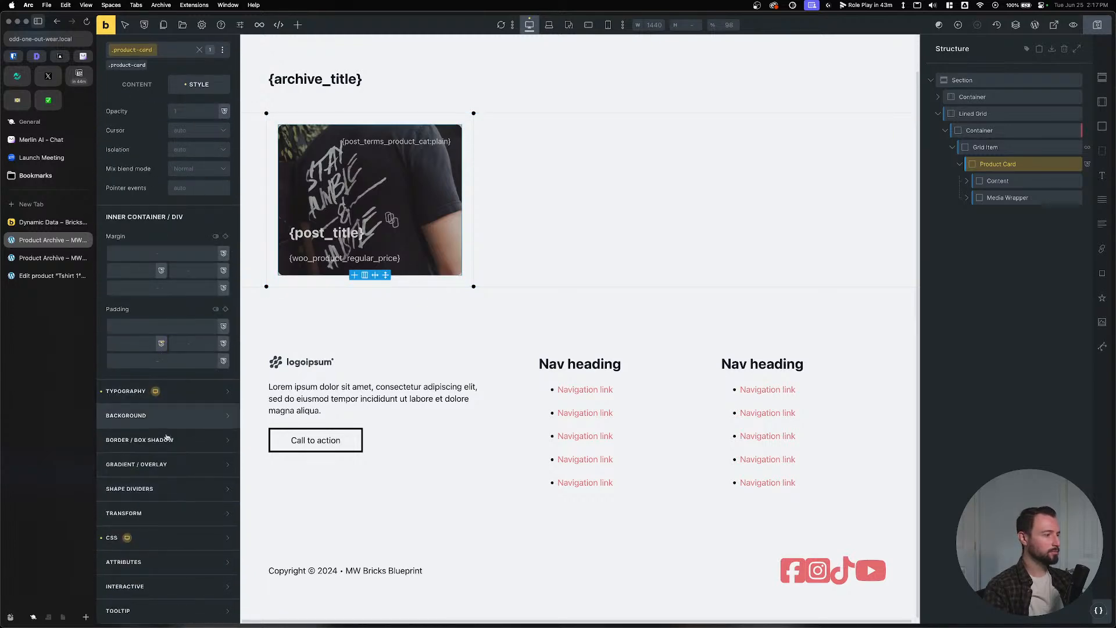
click(163, 537)
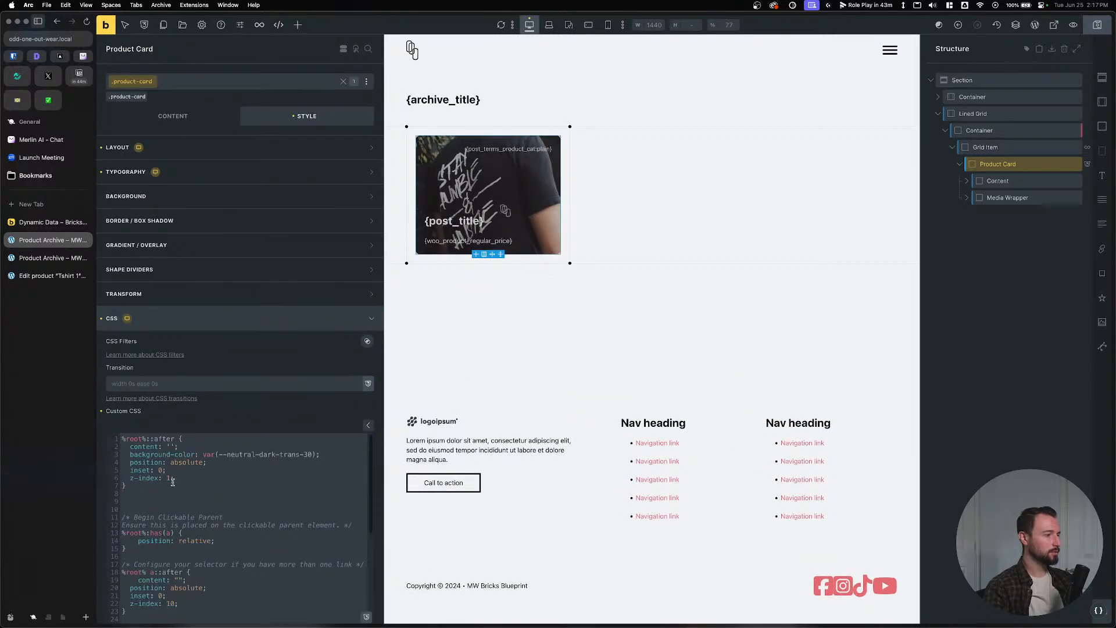
click(167, 478)
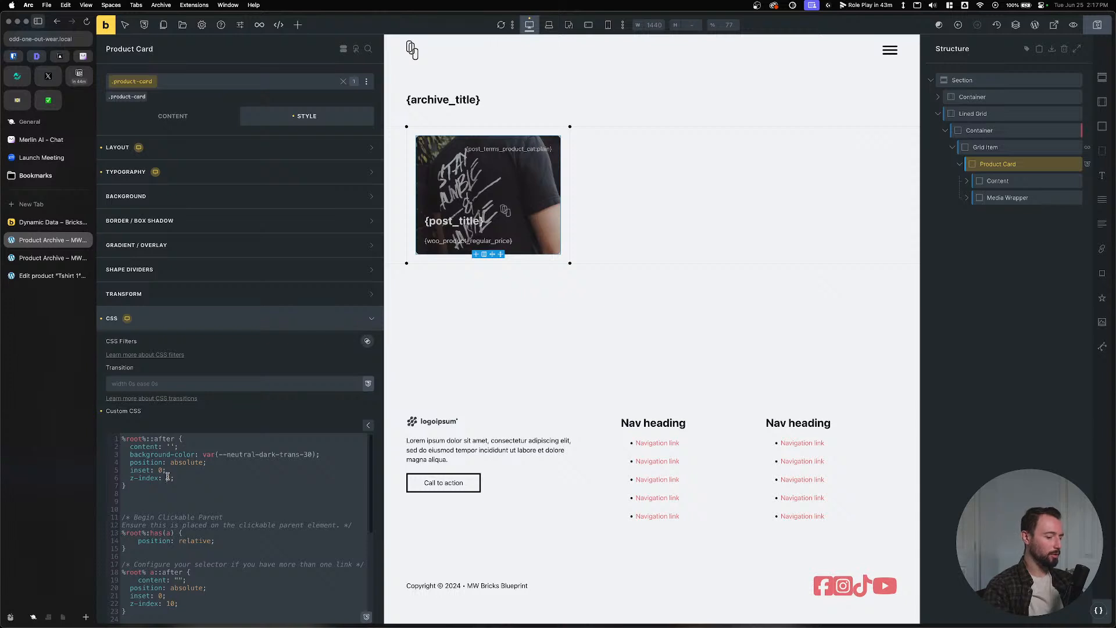
text(-)
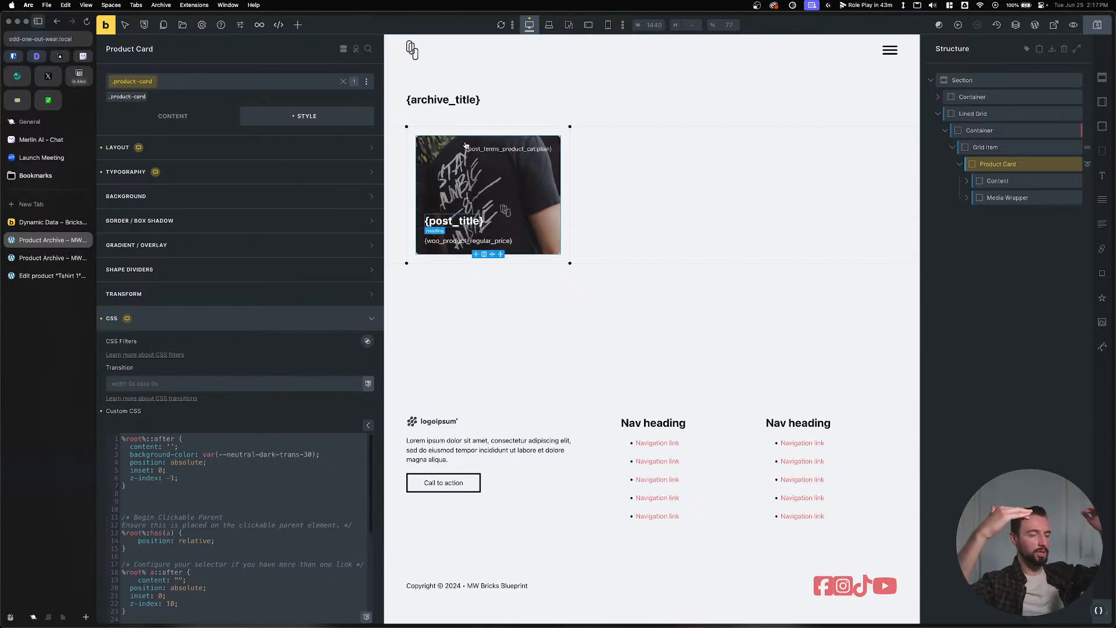
Check the Grid Item layout, save, and view the card on the live archive.
click(993, 147)
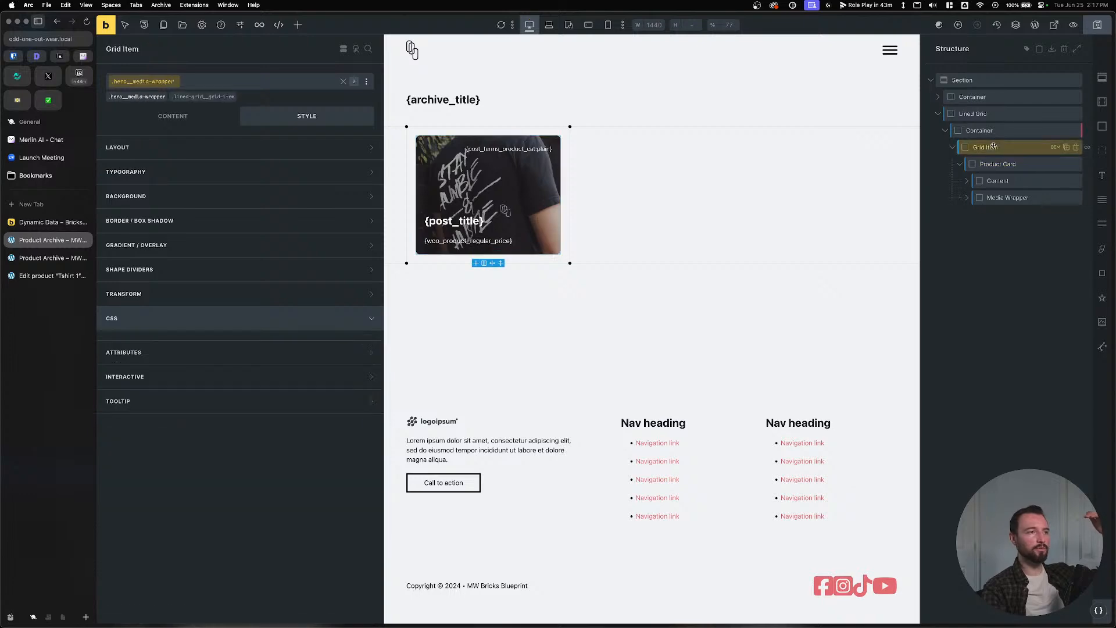
click(213, 149)
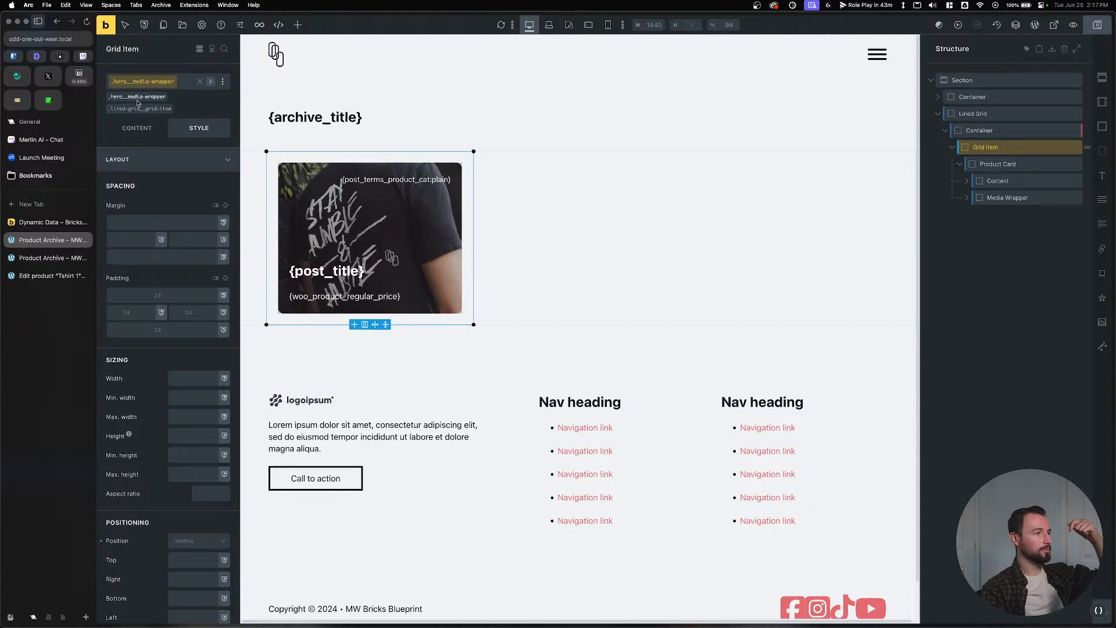
click(999, 165)
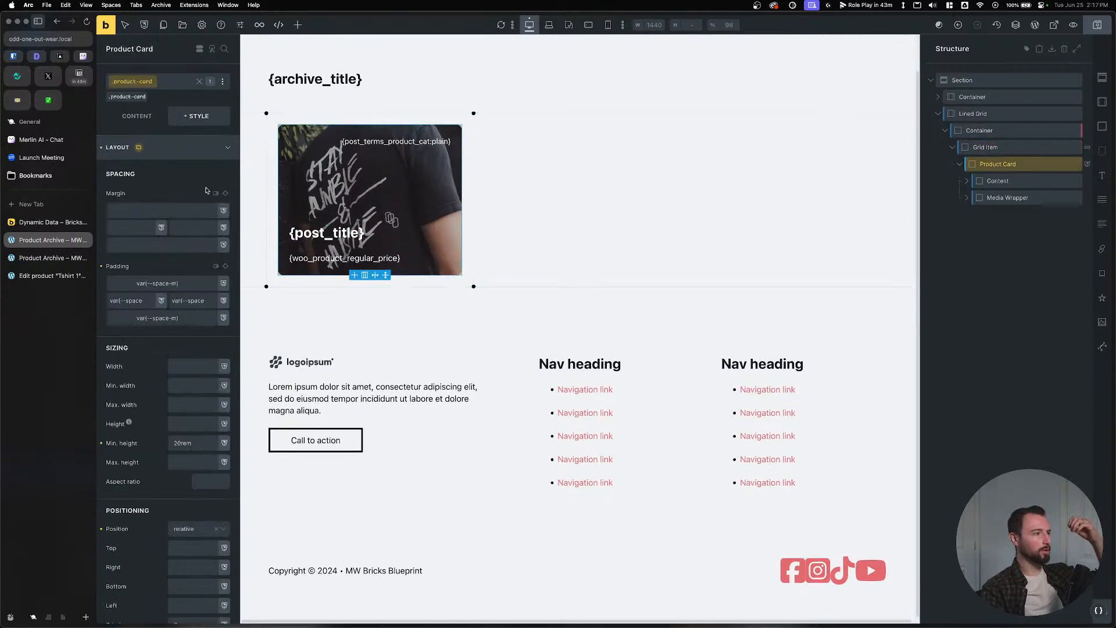
scroll(173, 521, down, 3)
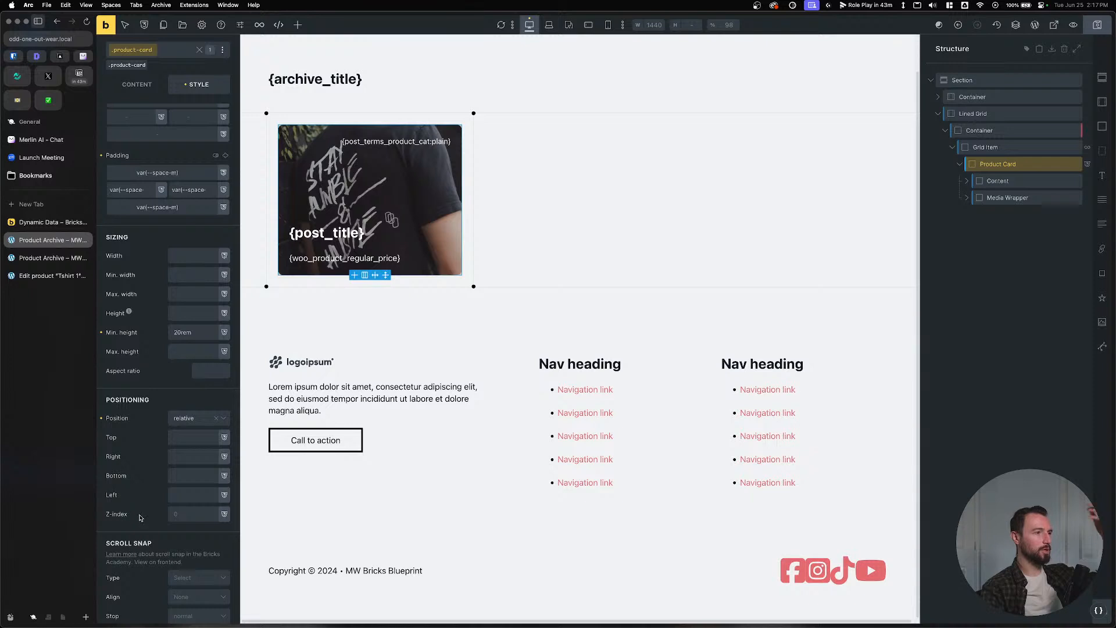
click(1102, 32)
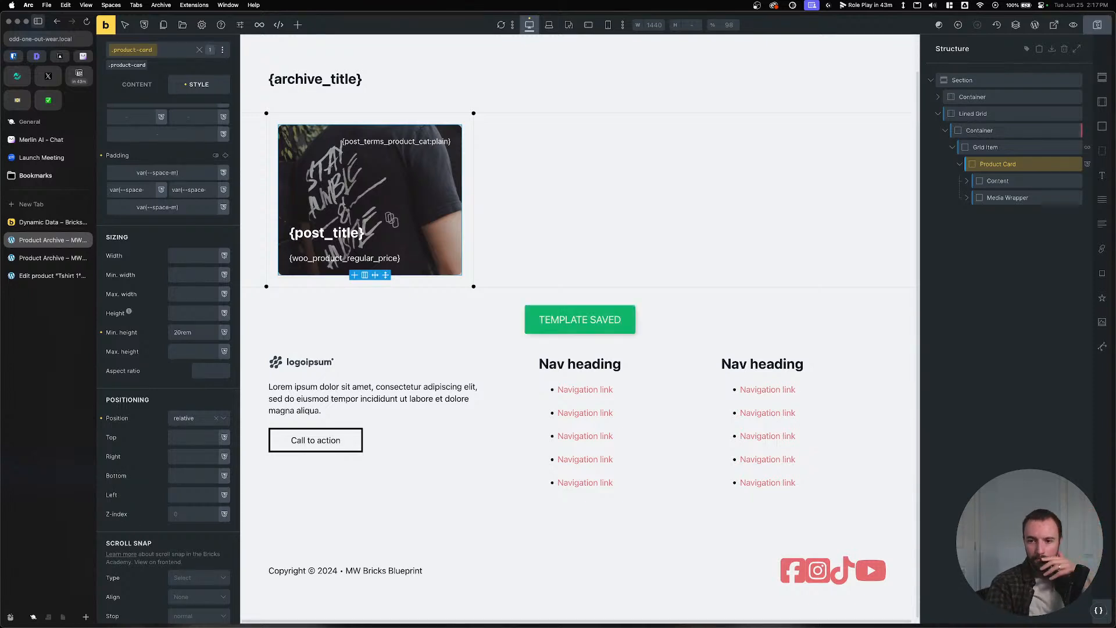
click(47, 257)
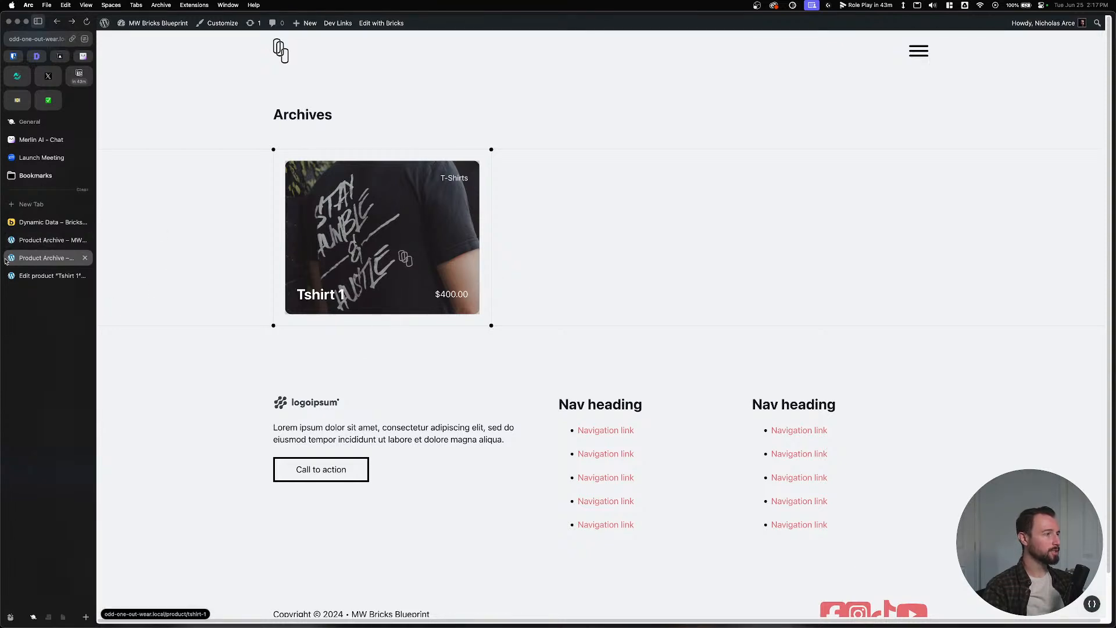
click(48, 240)
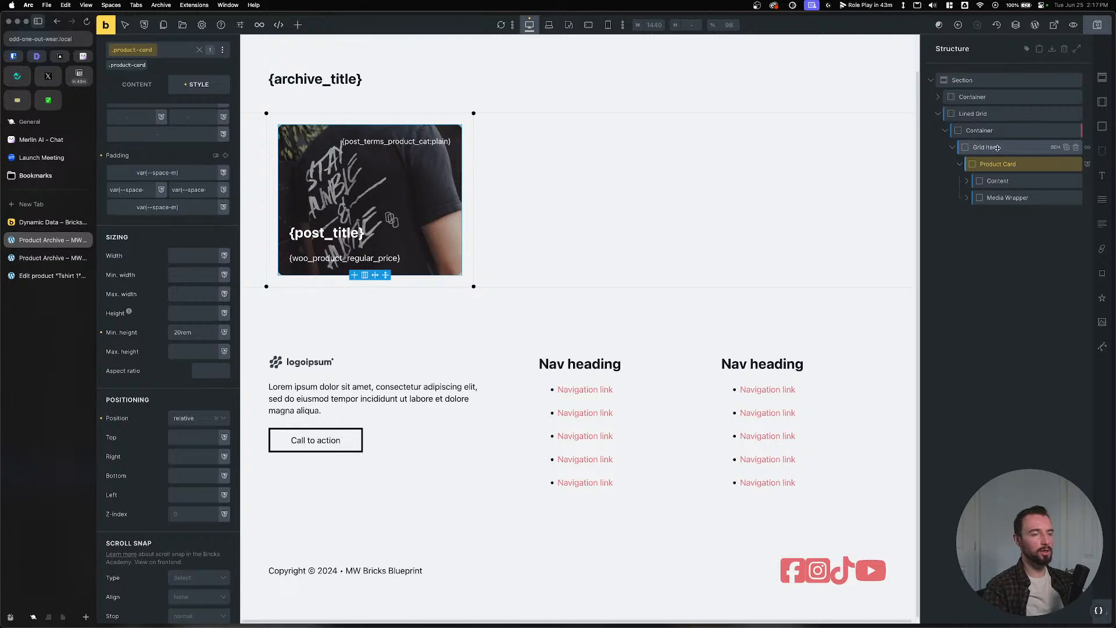
Set the Product Card's overflow to hidden, save, and check the live archive page.
scroll(182, 157, up, 5)
click(189, 149)
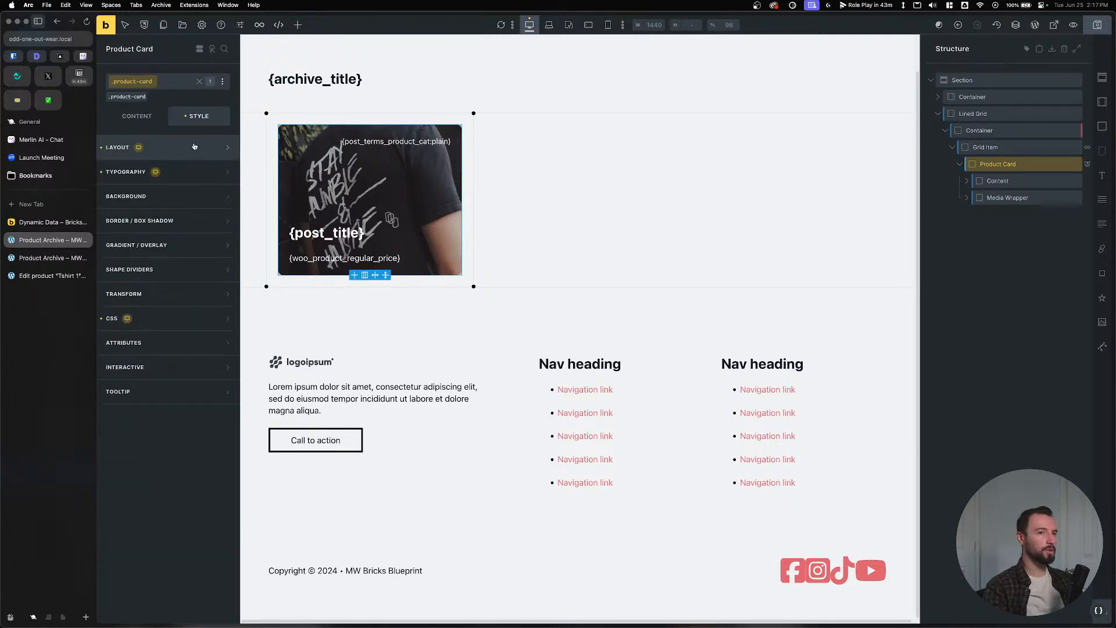
click(187, 149)
scroll(174, 492, down, 10)
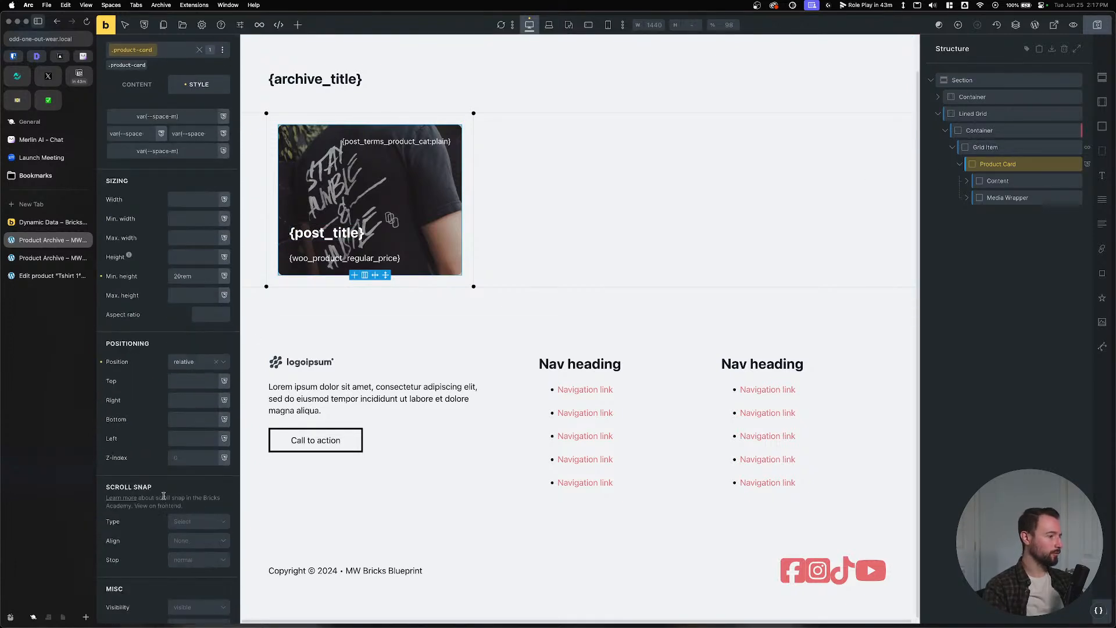
click(187, 454)
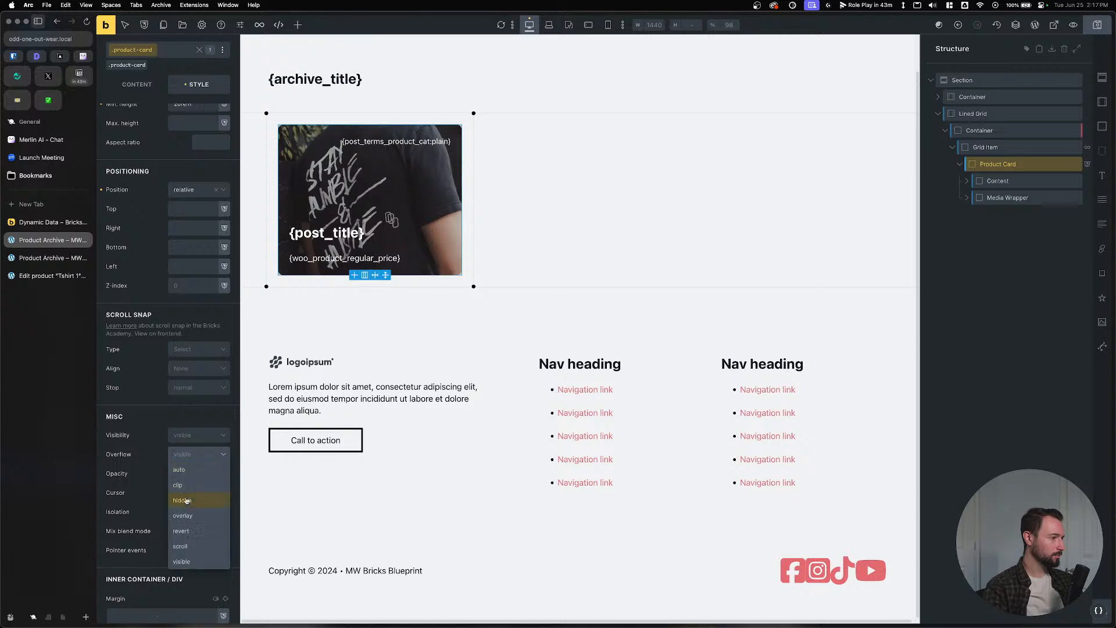
click(184, 503)
key(super+s)
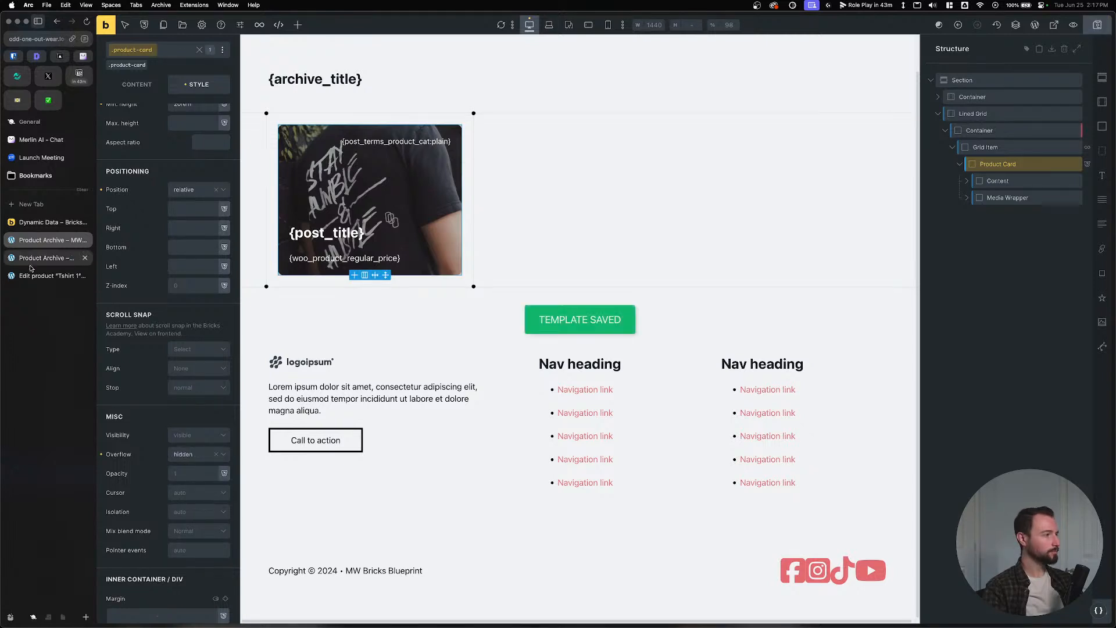
click(47, 258)
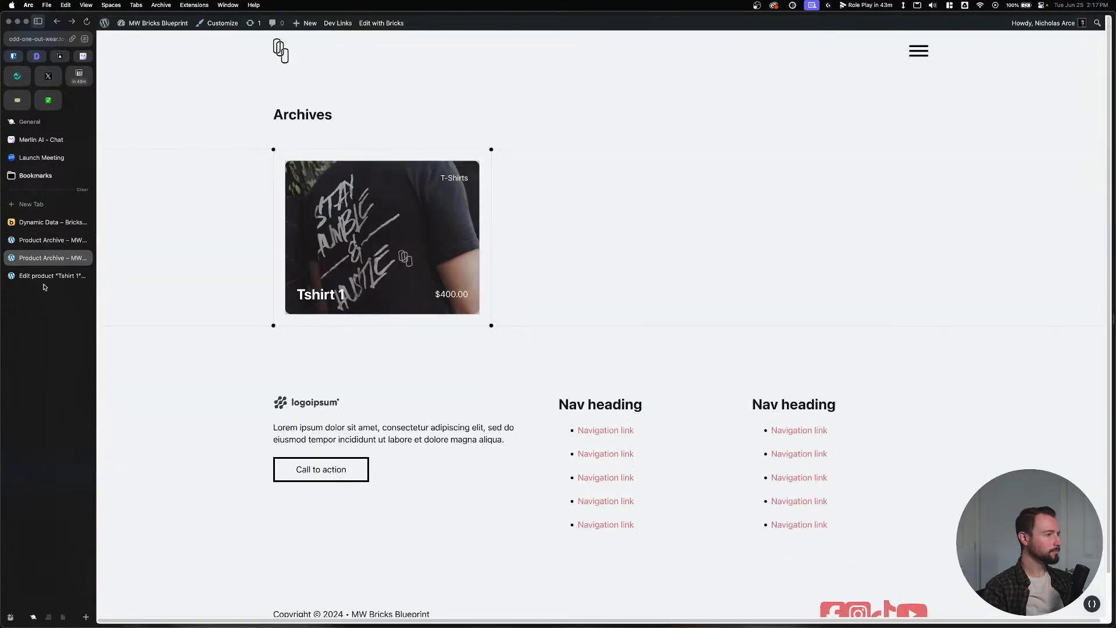
click(47, 240)
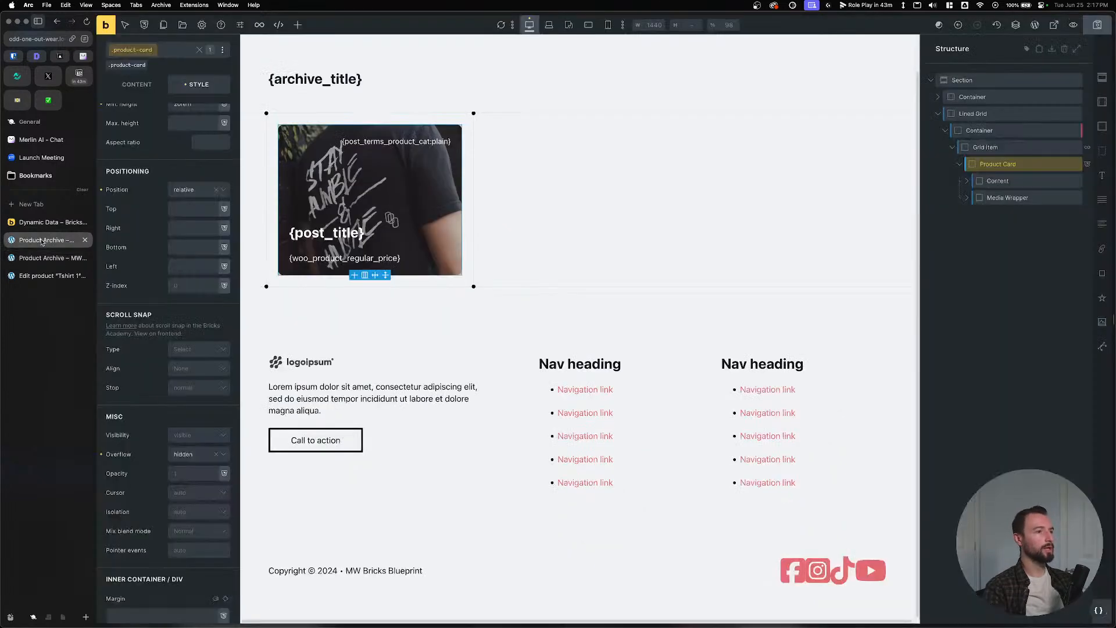
Review the Media Wrapper's layout settings, then reselect the Product Card.
click(992, 197)
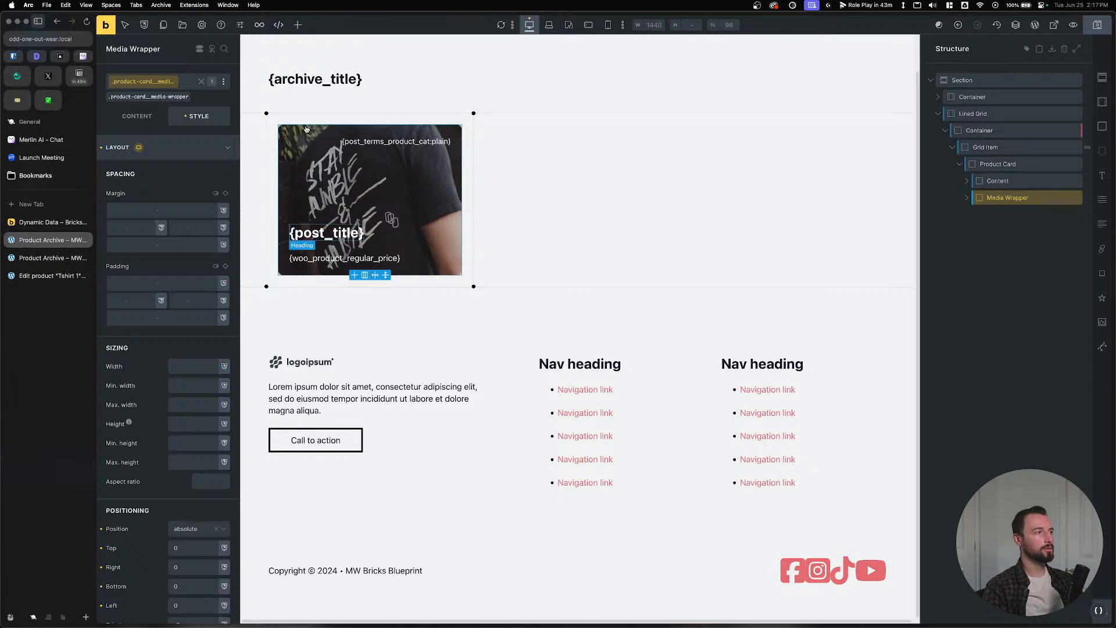
click(143, 145)
click(162, 147)
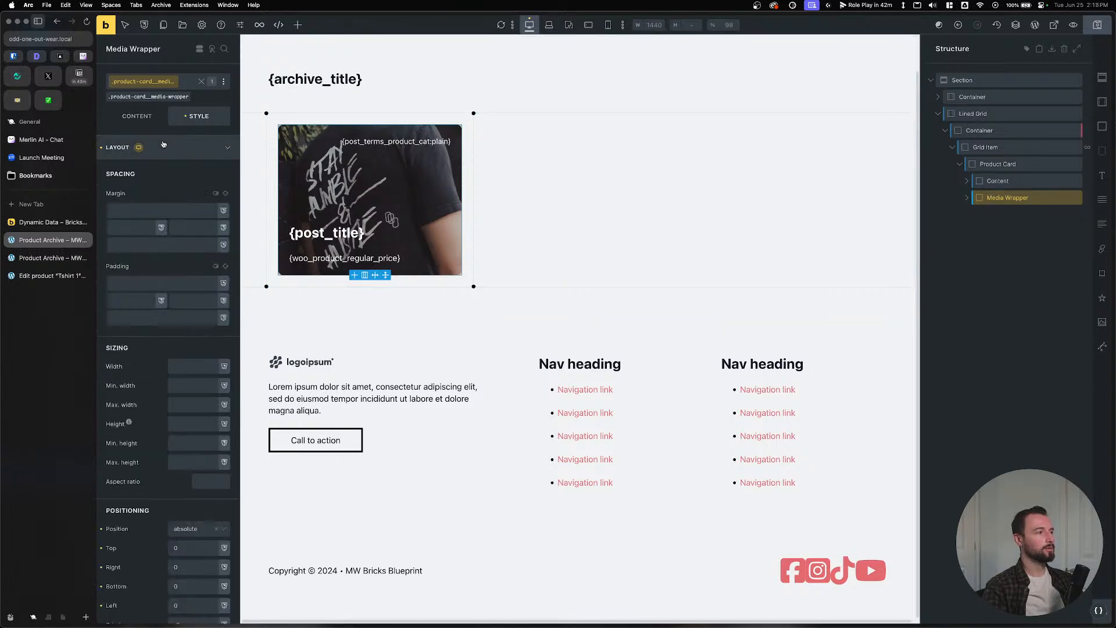
click(166, 149)
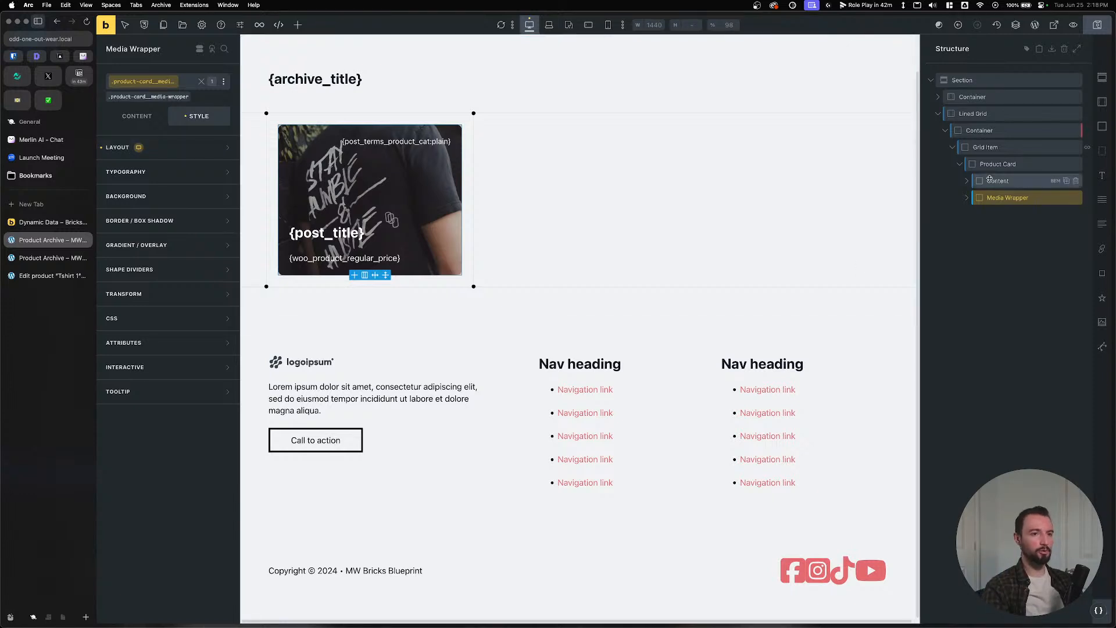
click(1023, 164)
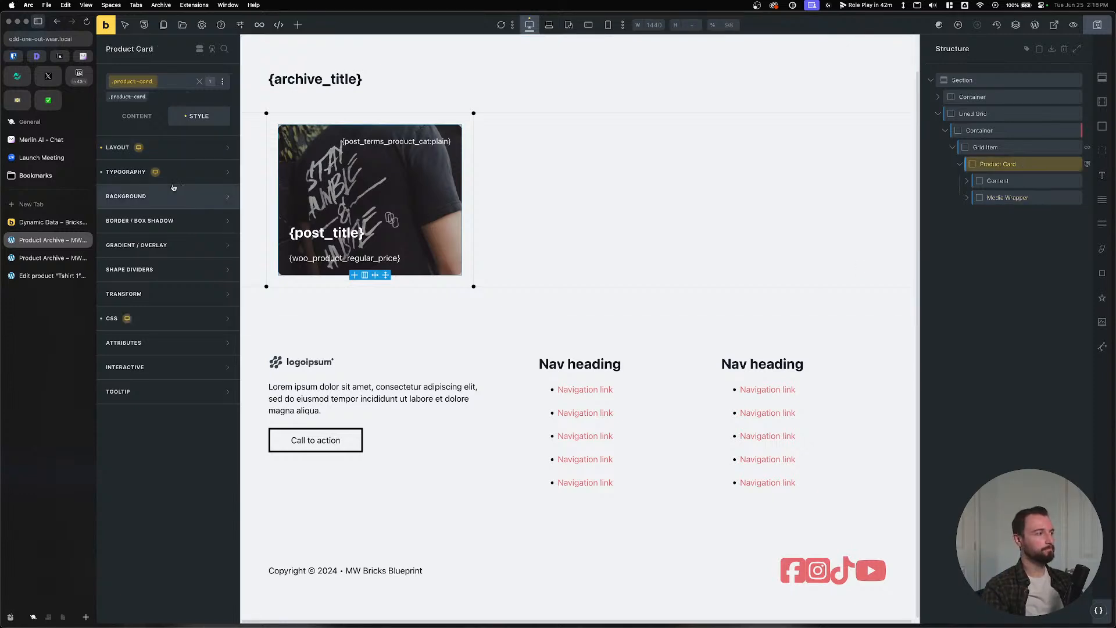
Set the Product Card's border radius to var(--radius).
click(179, 150)
click(180, 150)
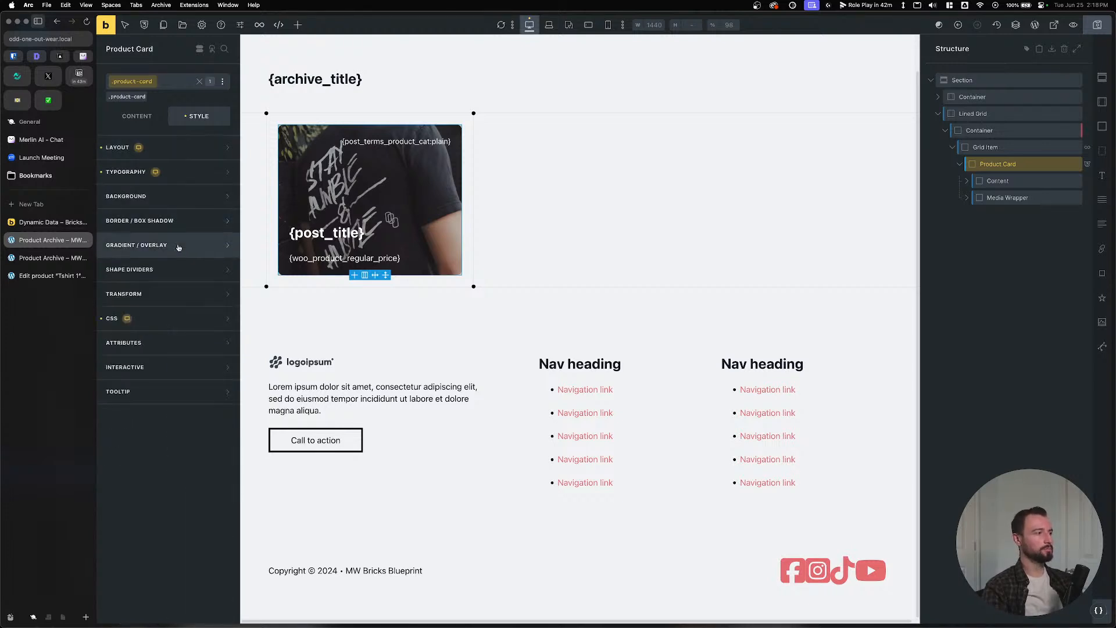
click(192, 227)
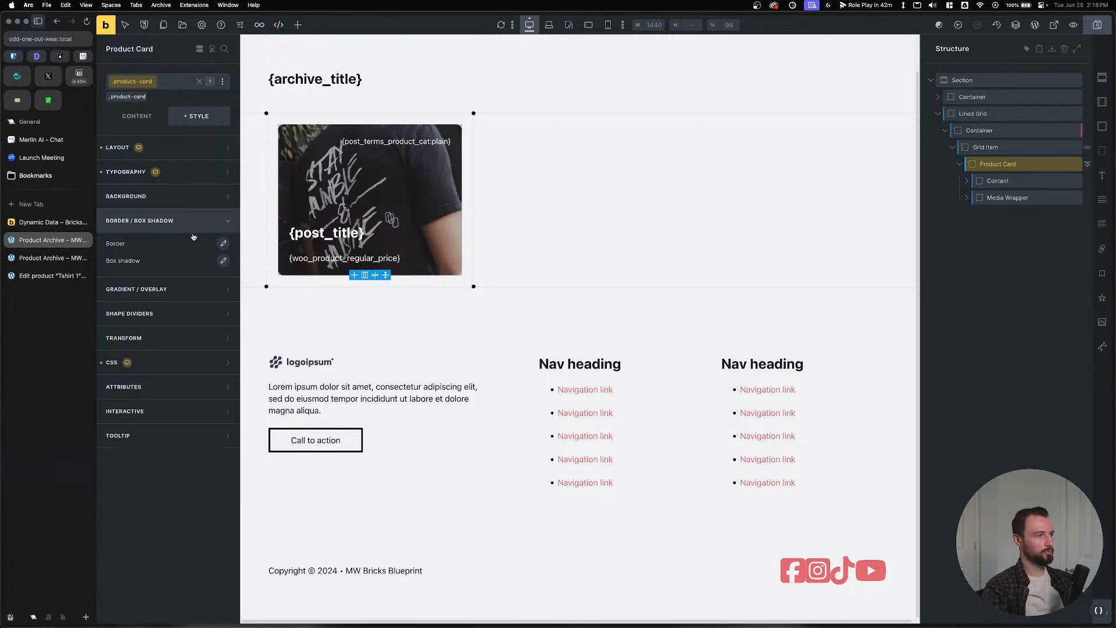
click(224, 245)
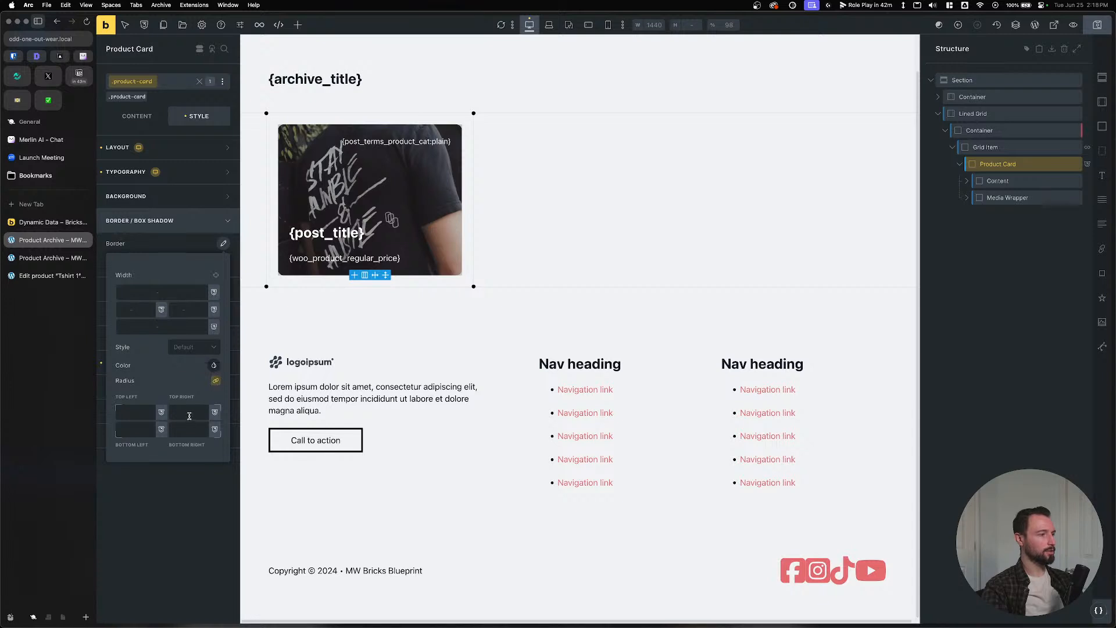
click(190, 414)
text(var(--radius))
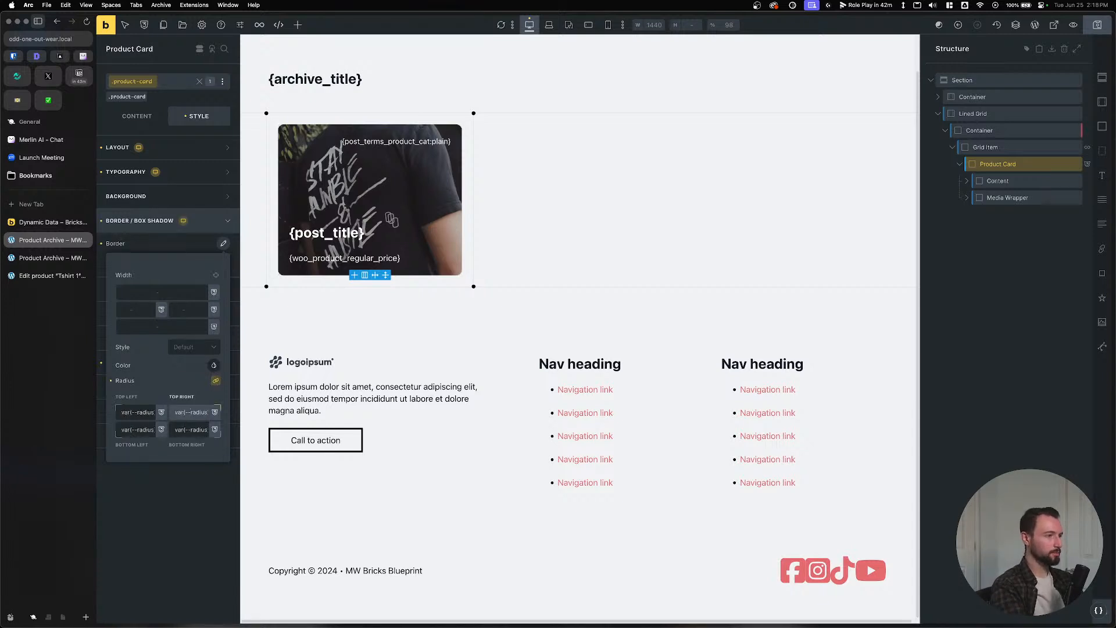
Save and reload the live Product Archive page to confirm the rounded corners.
click(1098, 24)
click(46, 258)
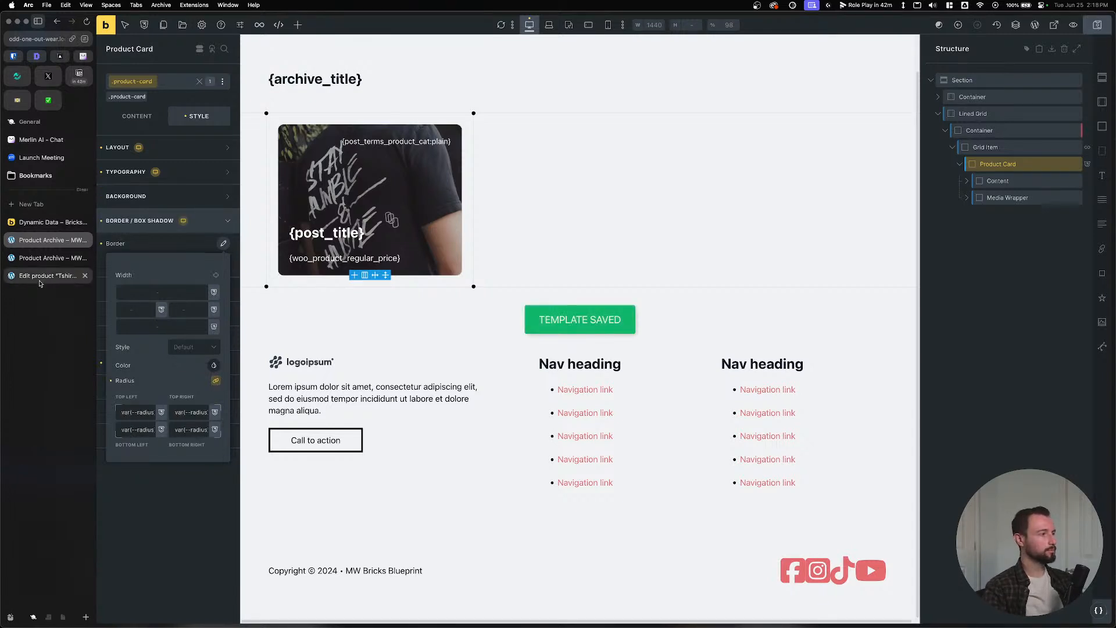
key(super+r)
key(Tab)
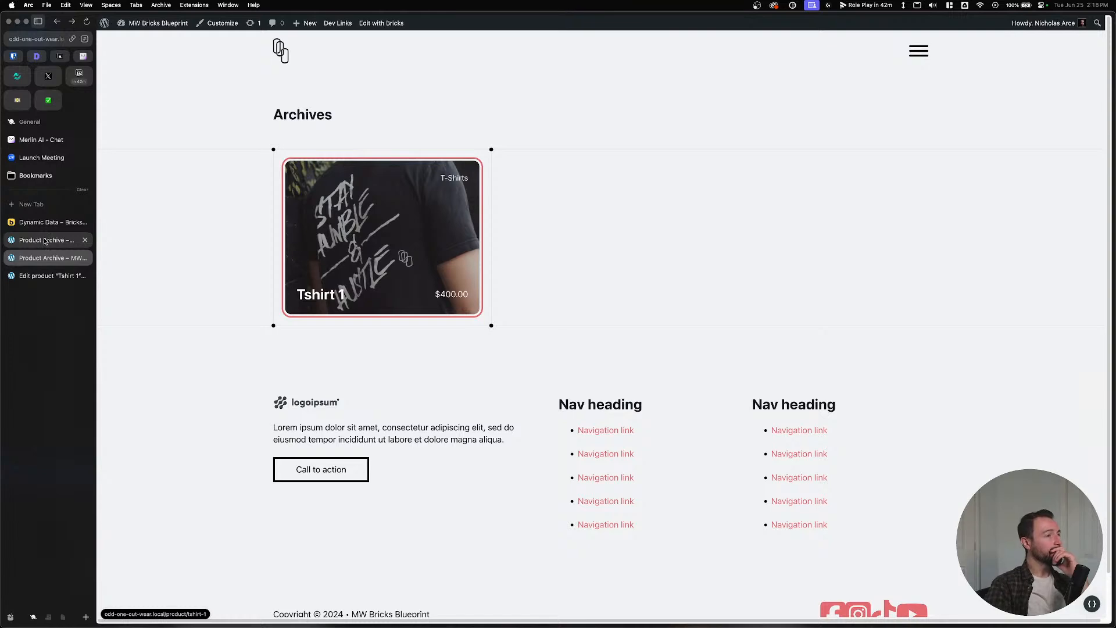
click(219, 182)
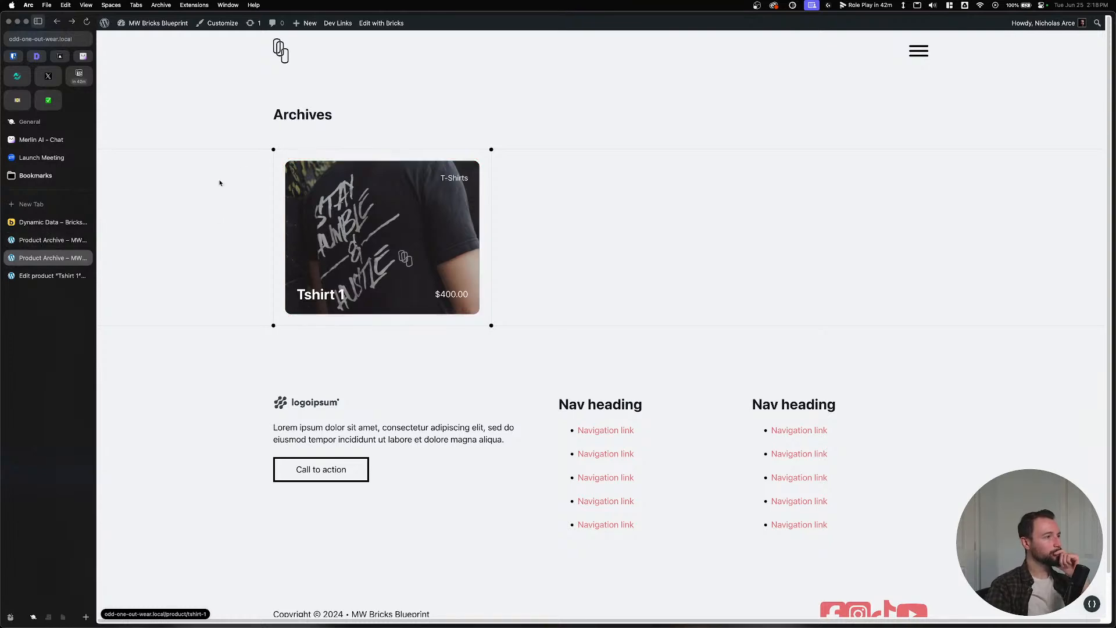
click(31, 244)
Select the archive title heading and check it on the live Shop and T-Shirts pages.
click(303, 80)
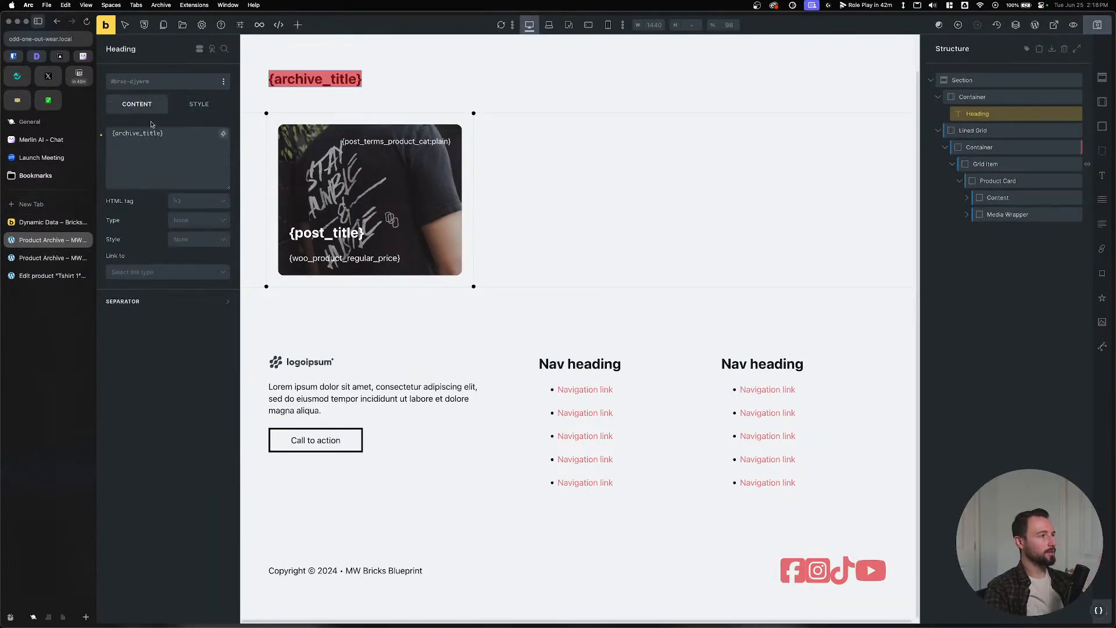
click(47, 257)
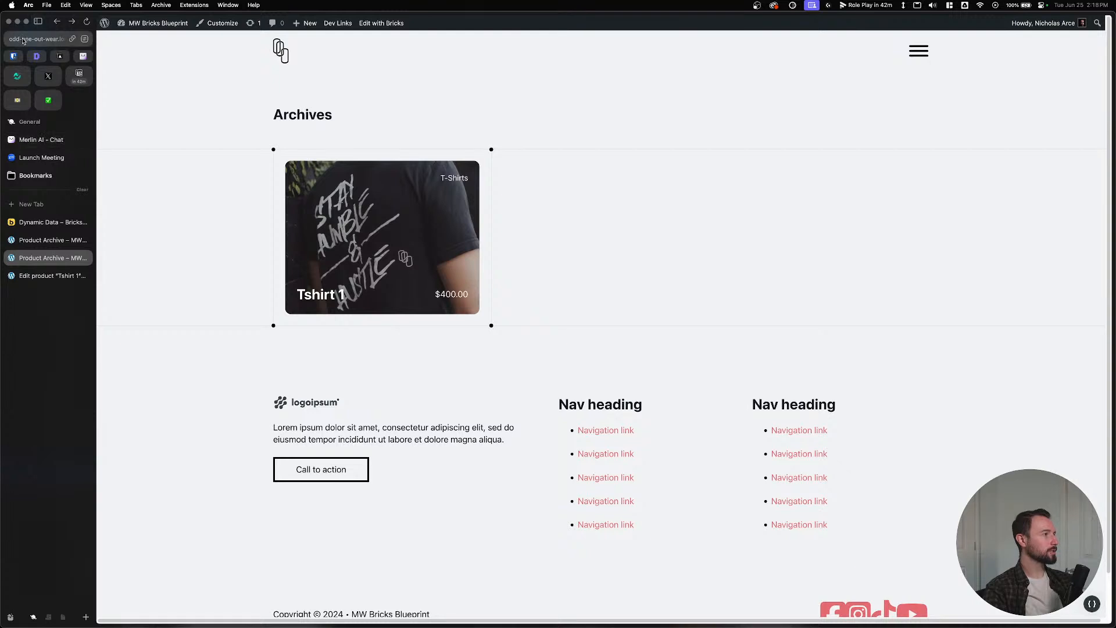
click(23, 41)
click(189, 43)
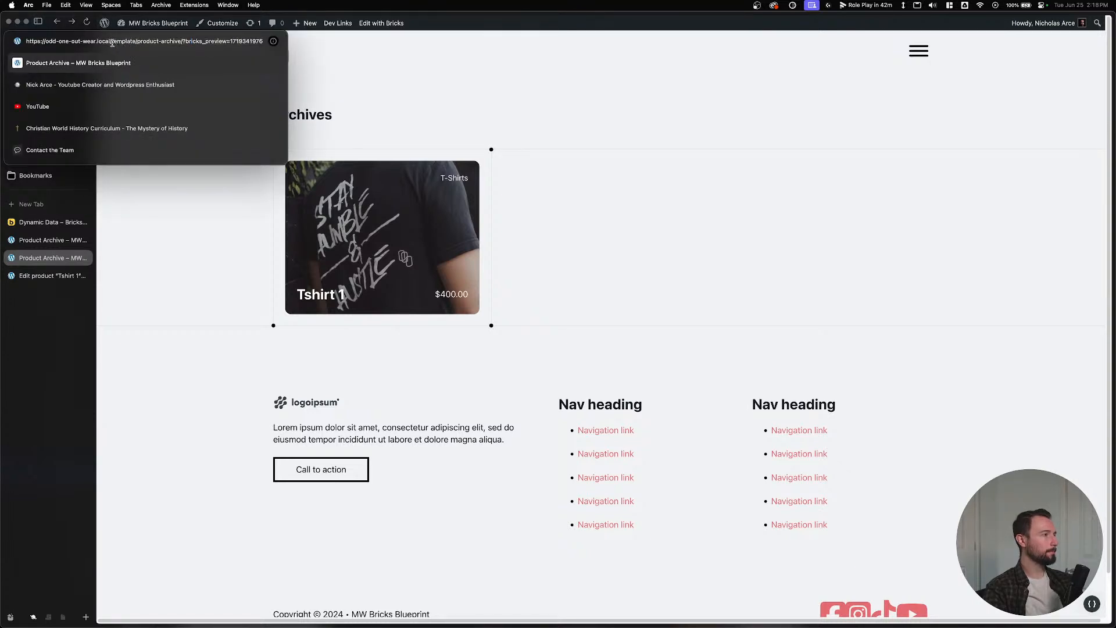
drag(112, 42, 347, 44)
text(shop)
key(Return)
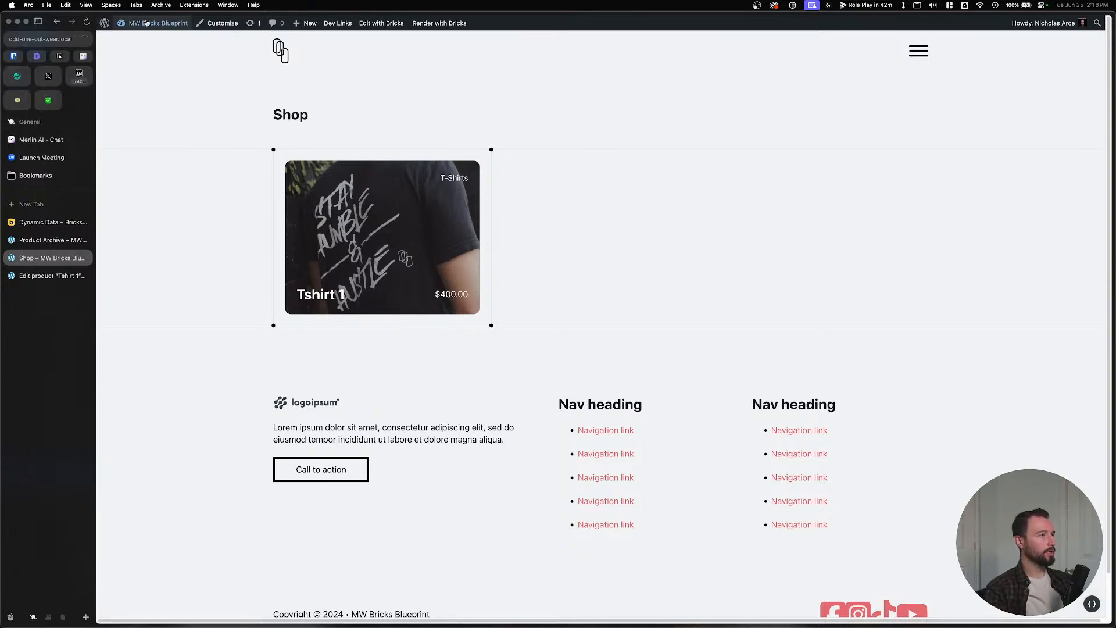
click(442, 175)
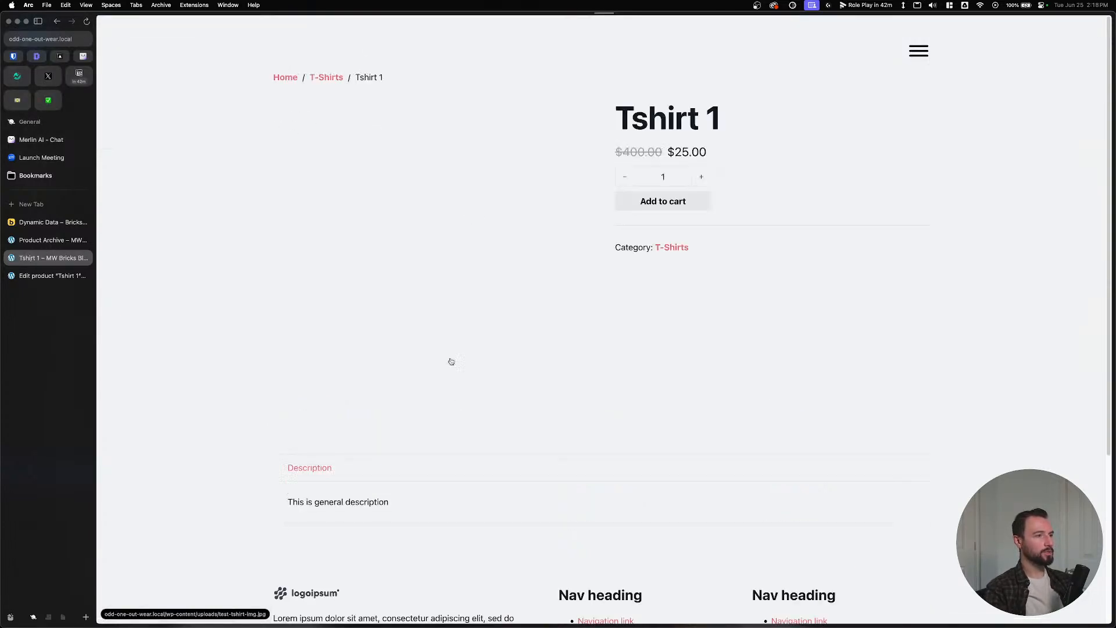
click(335, 82)
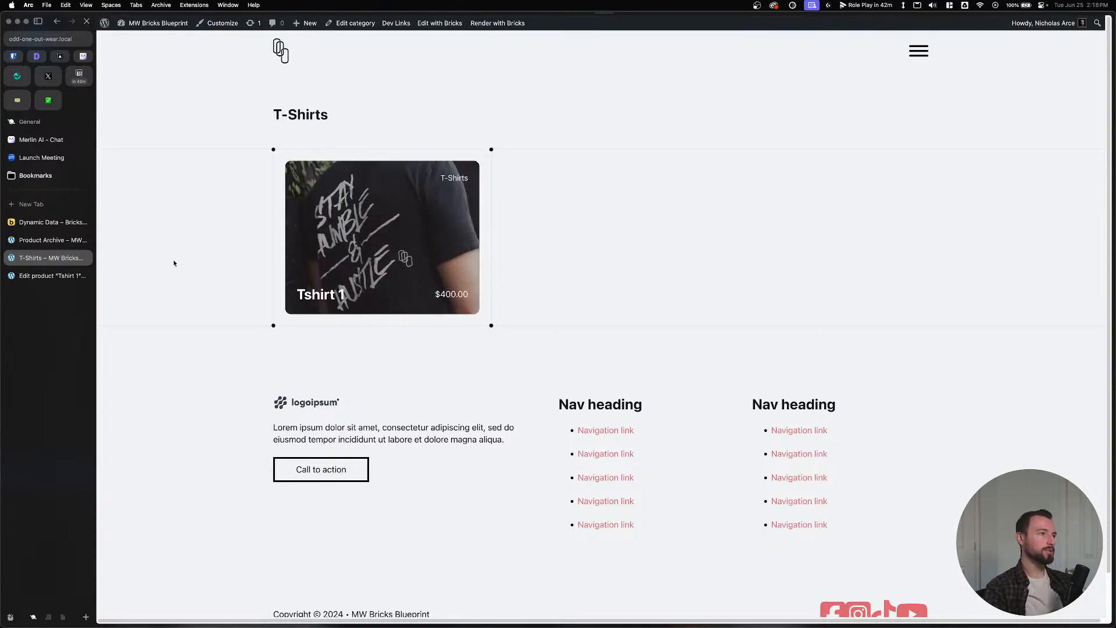
drag(271, 115, 400, 118)
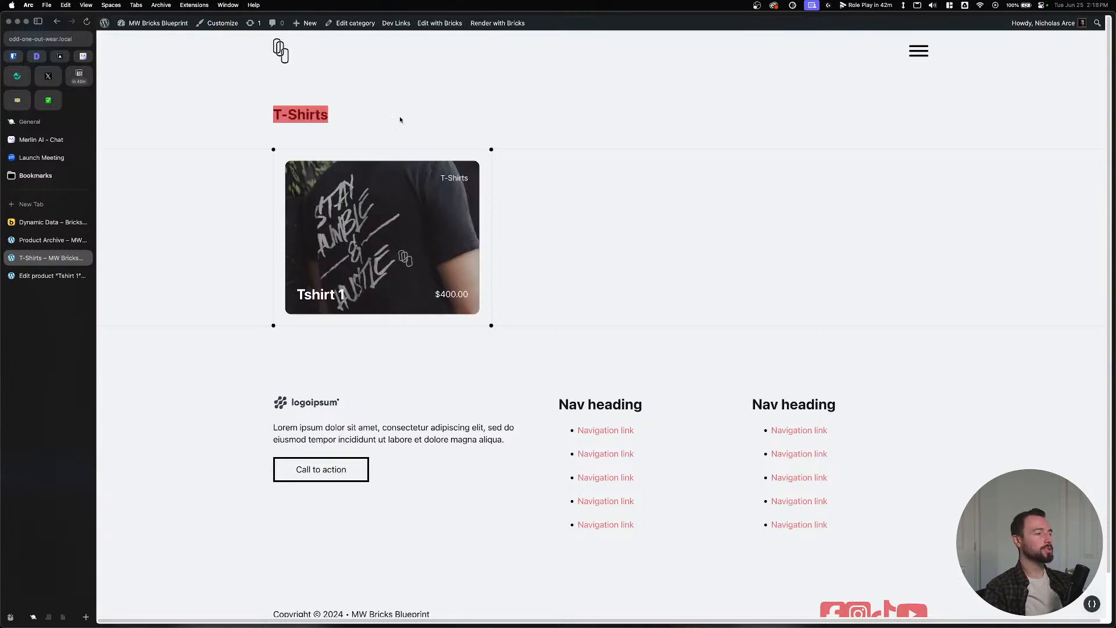
Change the heading to {archive_title:context}, save, and reload the T-Shirts page.
click(34, 241)
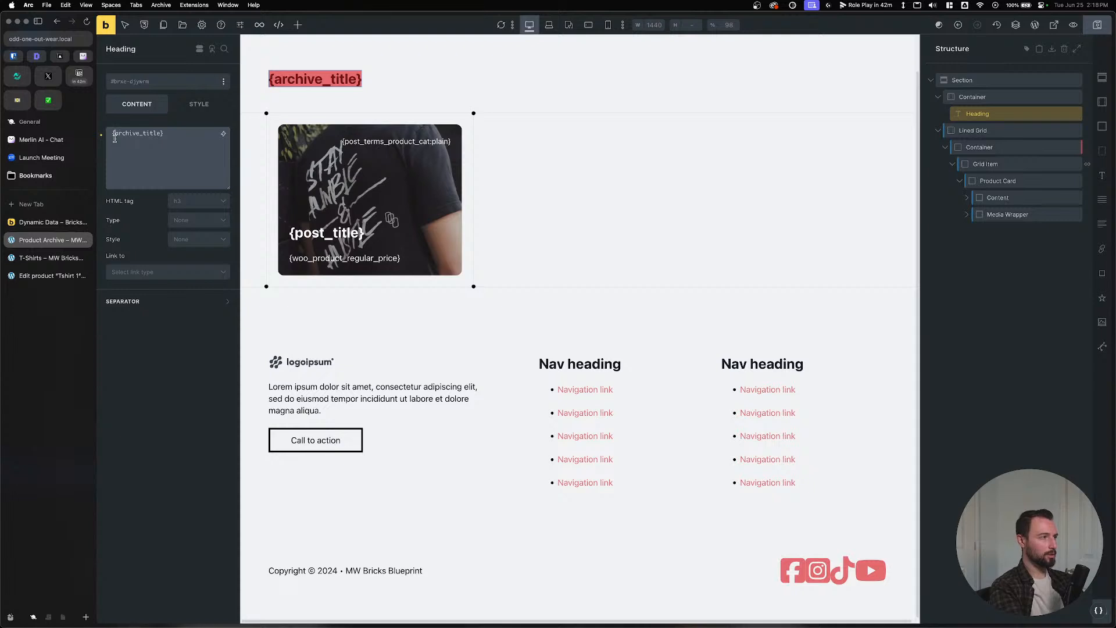
text(c)
key(BackSpace)
text(\)
key(BackSpace)
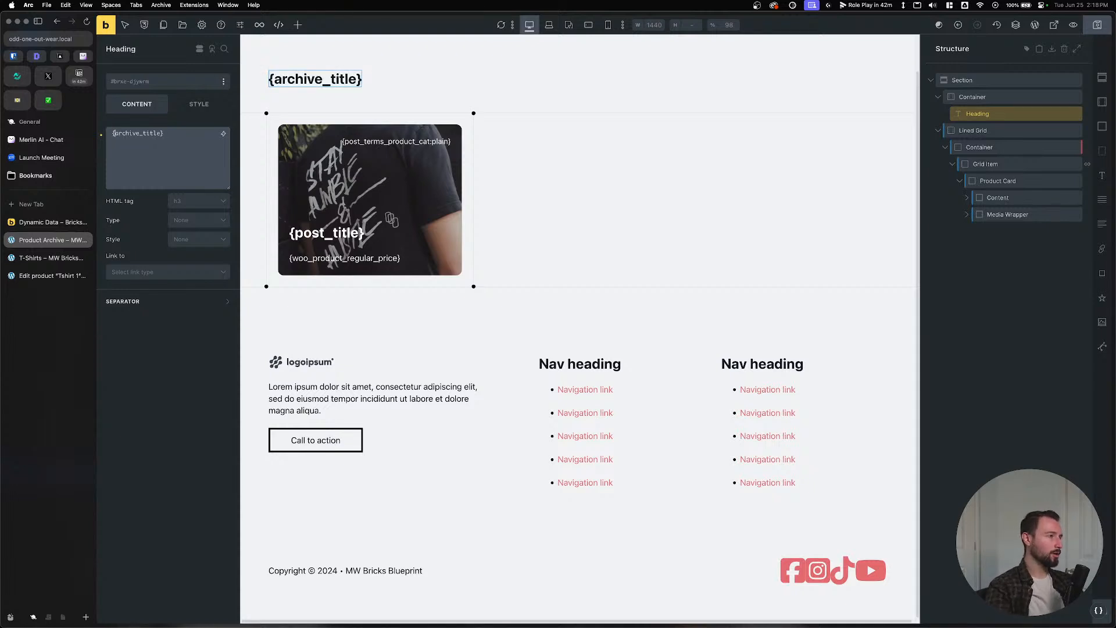
text(:context)
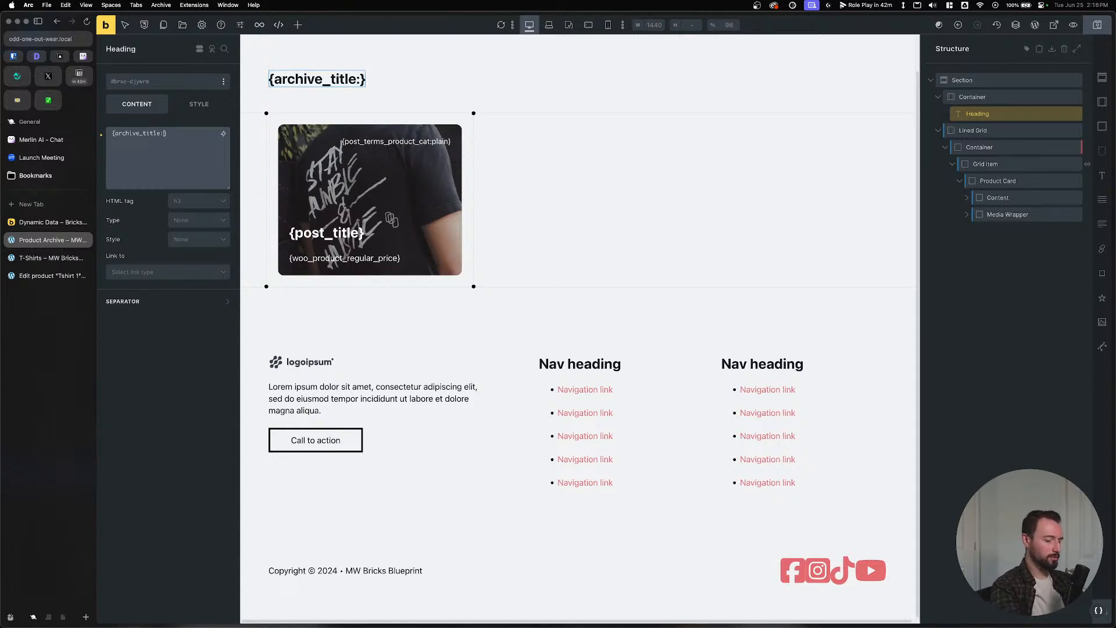
click(1098, 25)
click(41, 261)
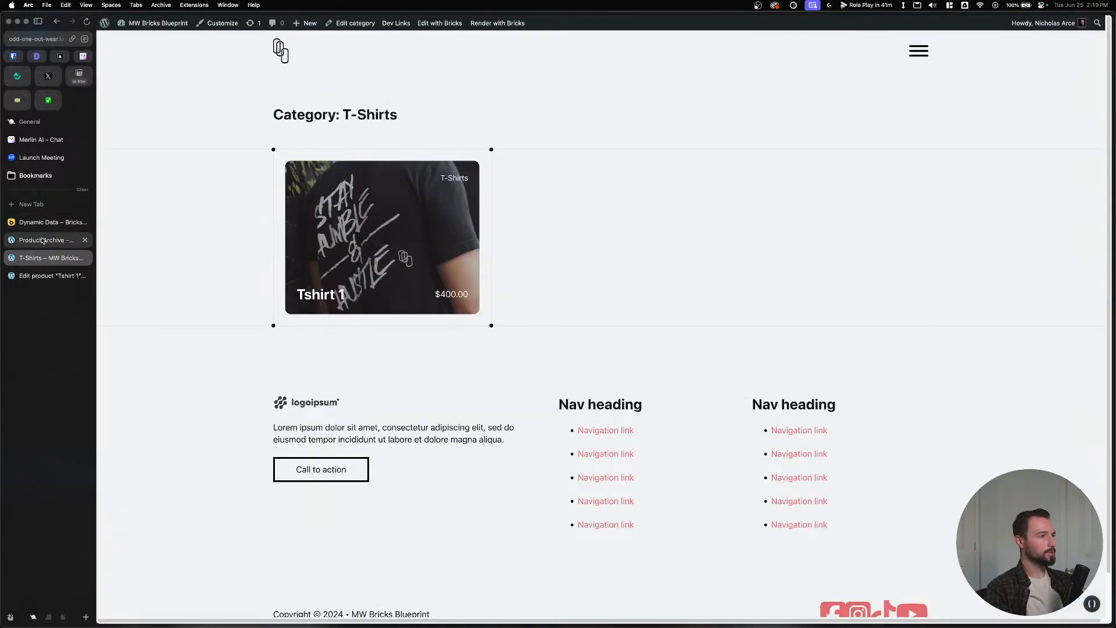
key(super+r)
click(923, 49)
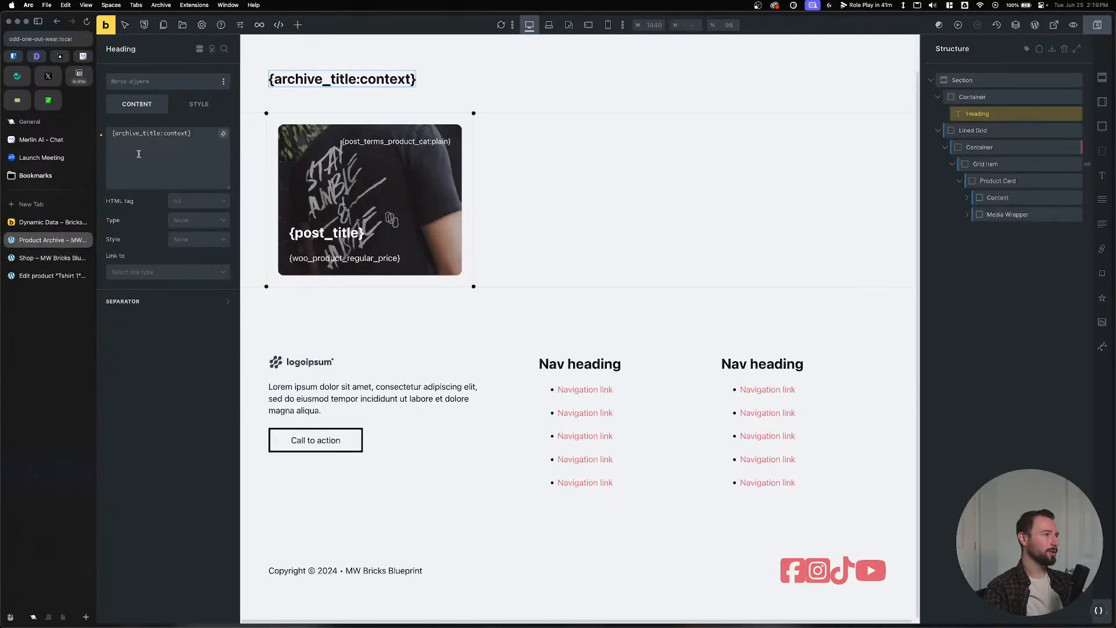
Remove :context so the heading reads {archive_title}, then save.
double_click(163, 133)
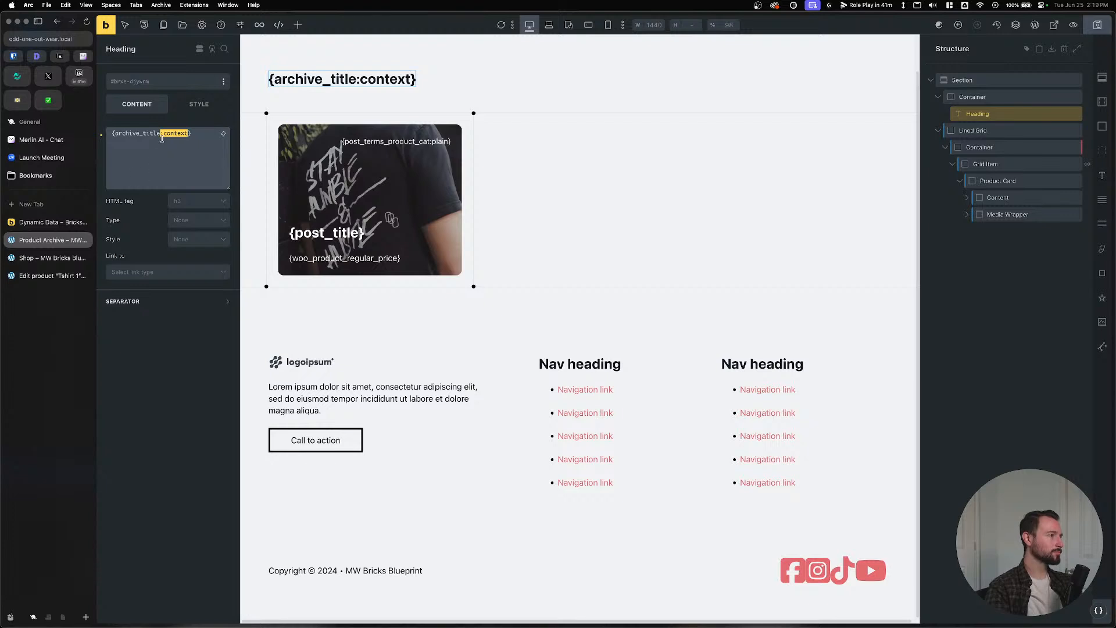
key(BackSpace)
key(ctrl+s)
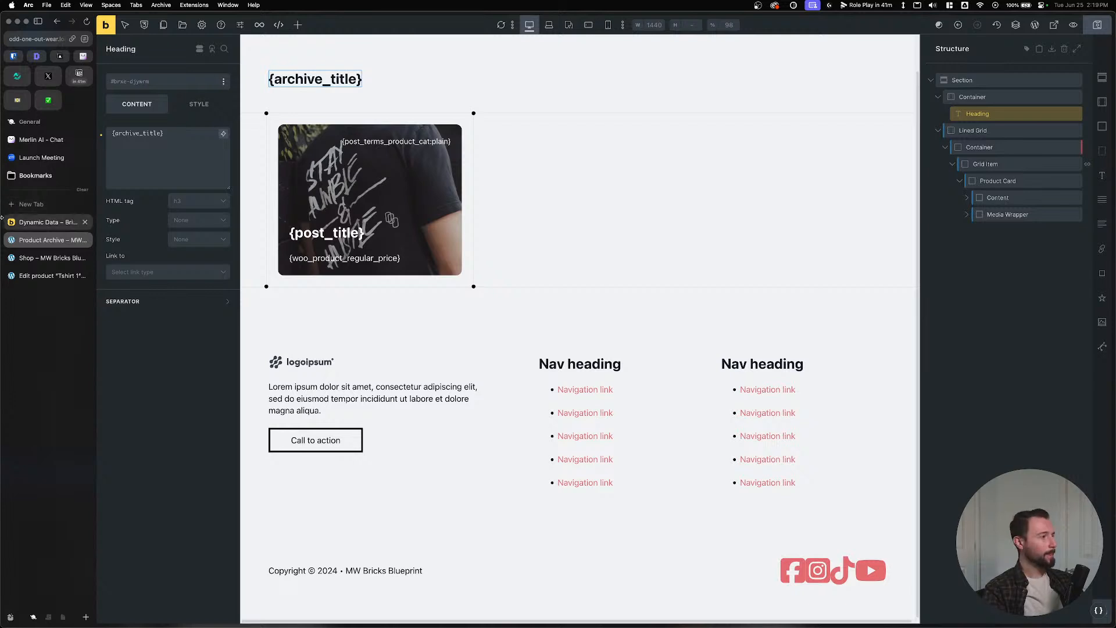
Go to the Shop page and follow the Account link in the site menu.
click(34, 260)
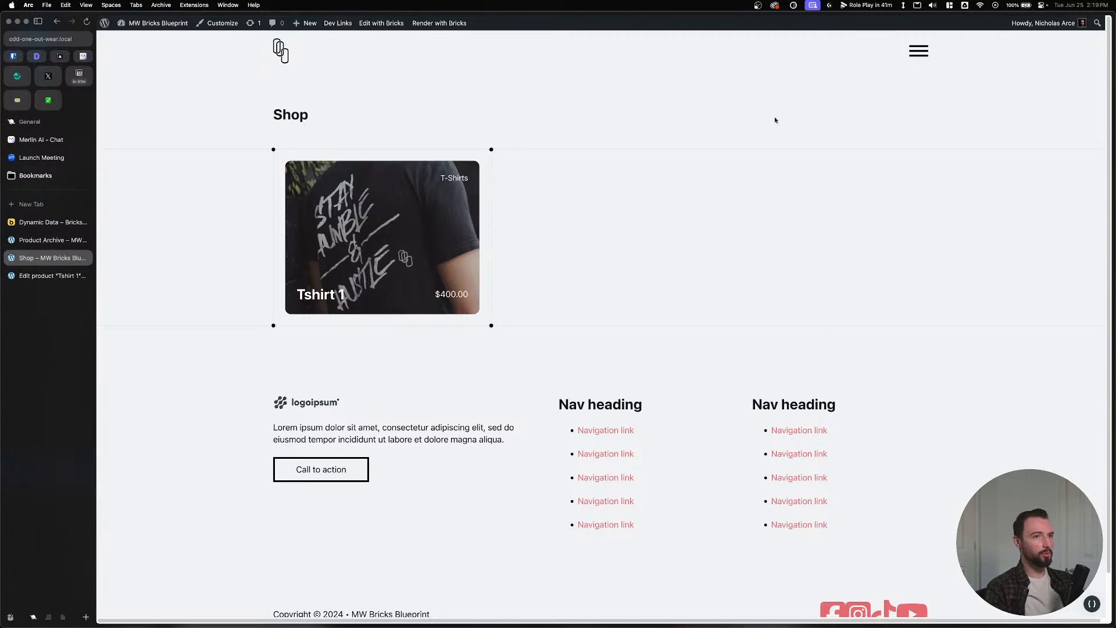
click(918, 52)
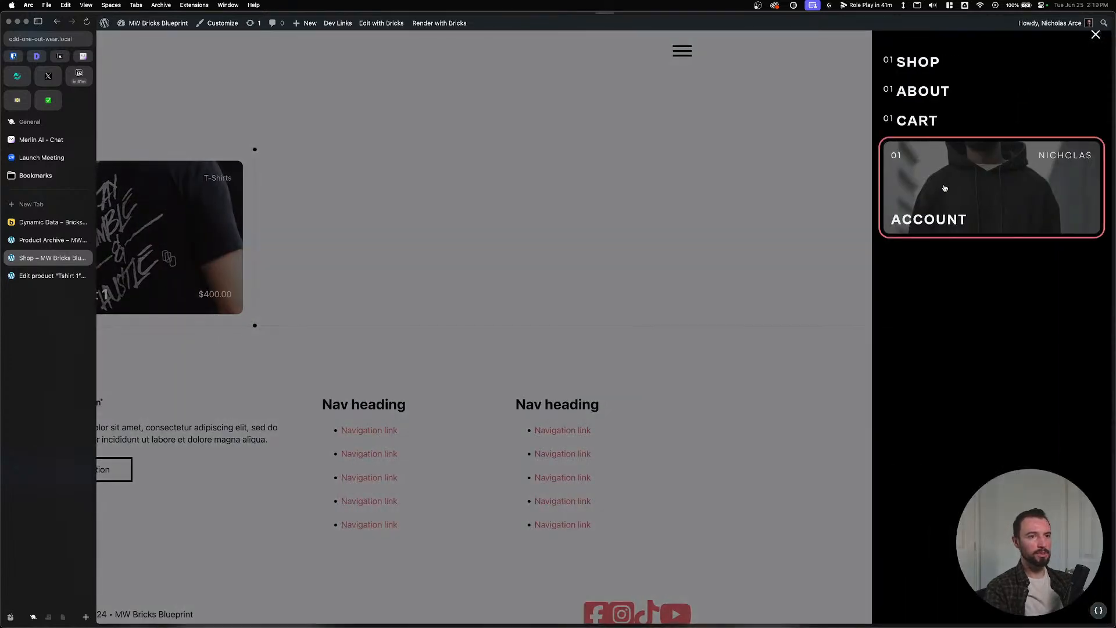
click(933, 204)
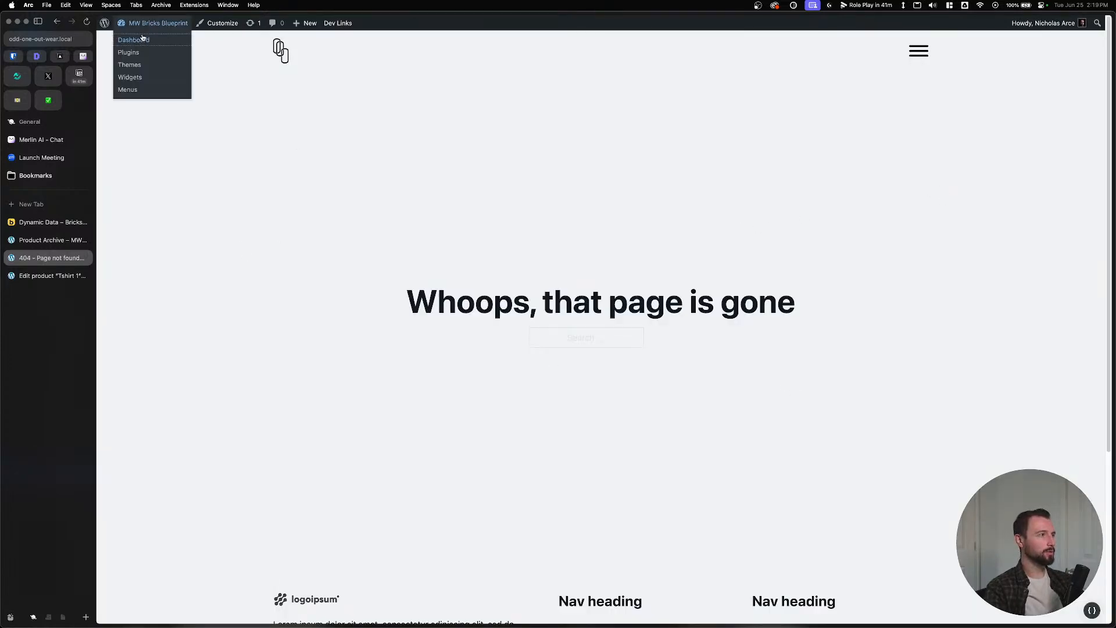
Open WooCommerce Settings from the dashboard and show the Advanced page setup.
click(142, 38)
mouse_move(133, 239)
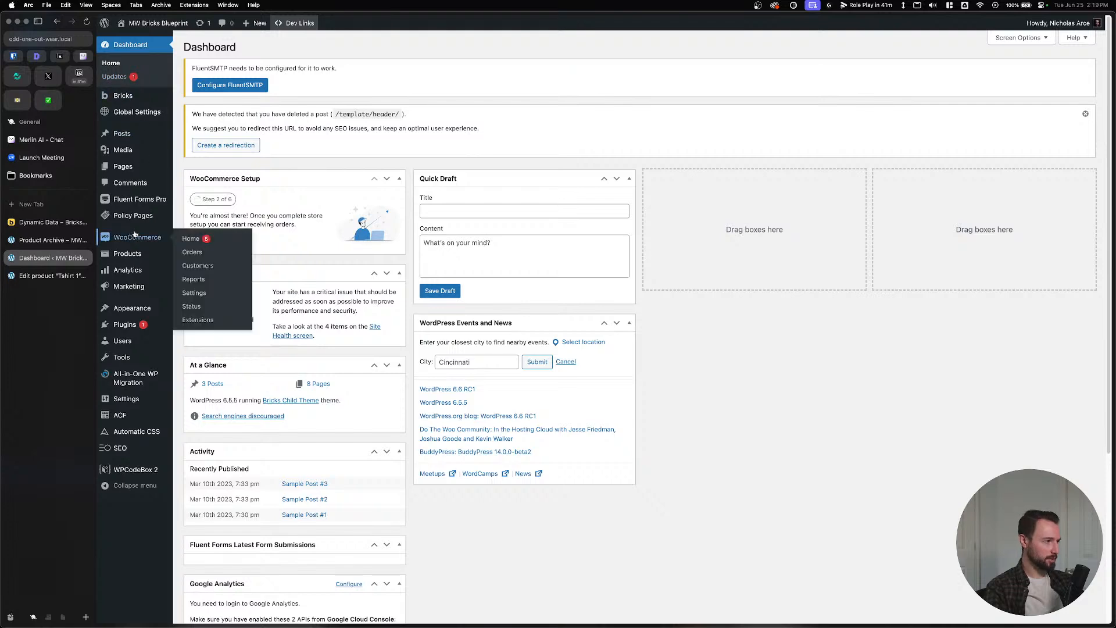
click(195, 294)
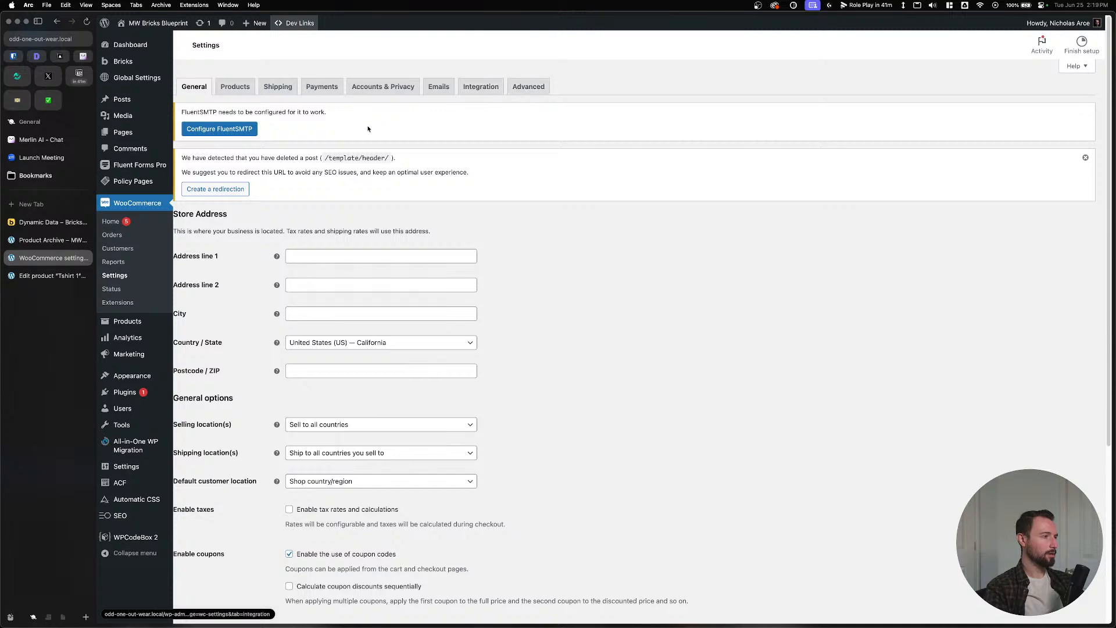
click(528, 87)
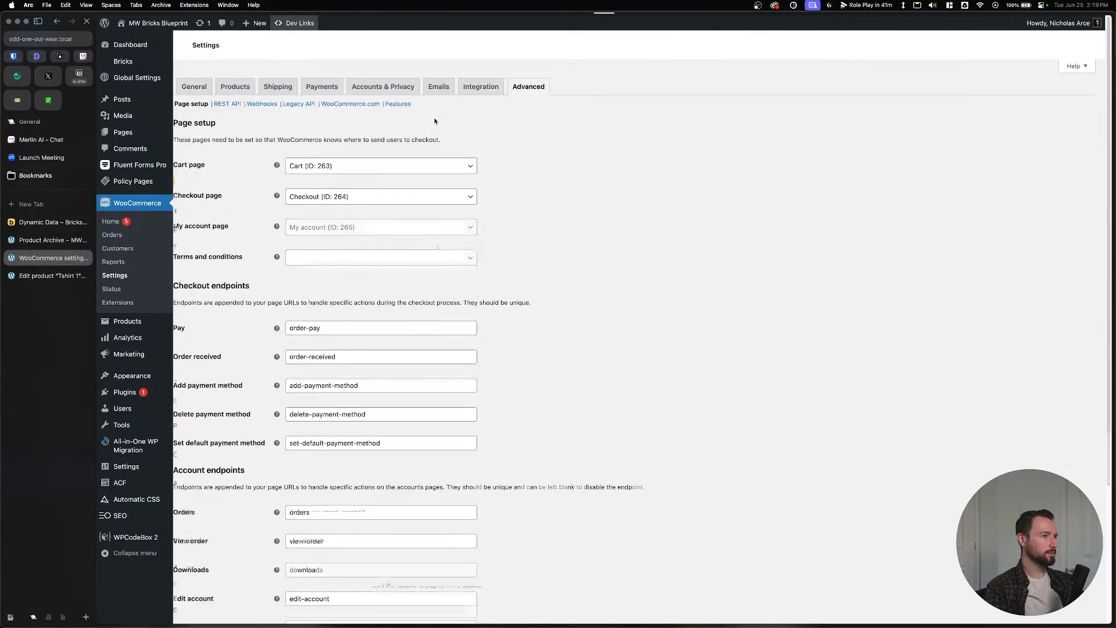
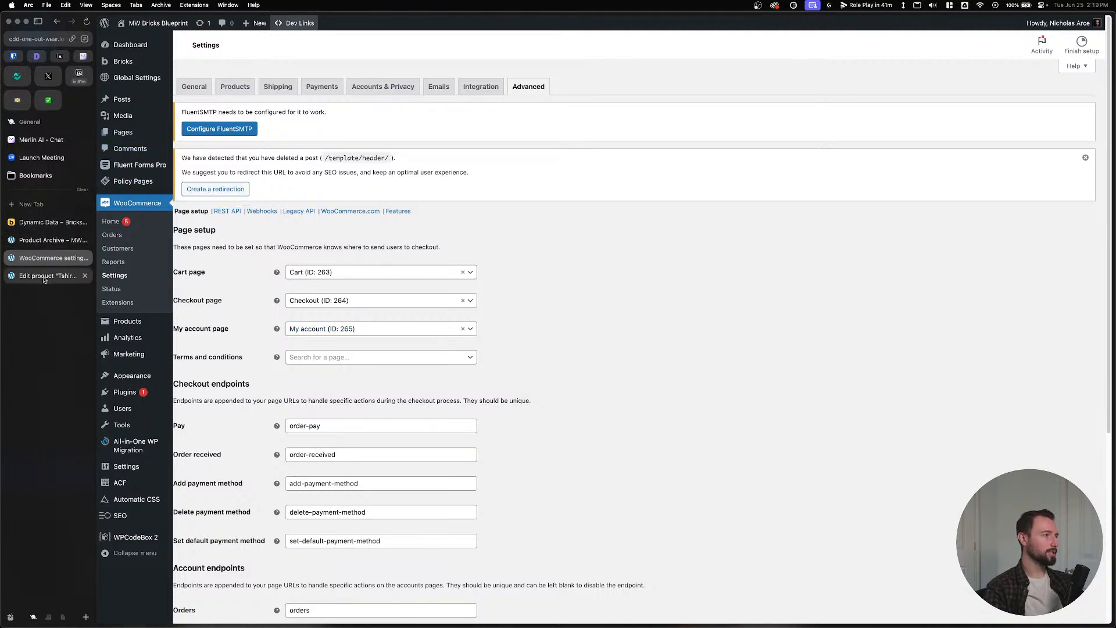
Return to the Product Archive template tab in the Bricks builder.
click(42, 240)
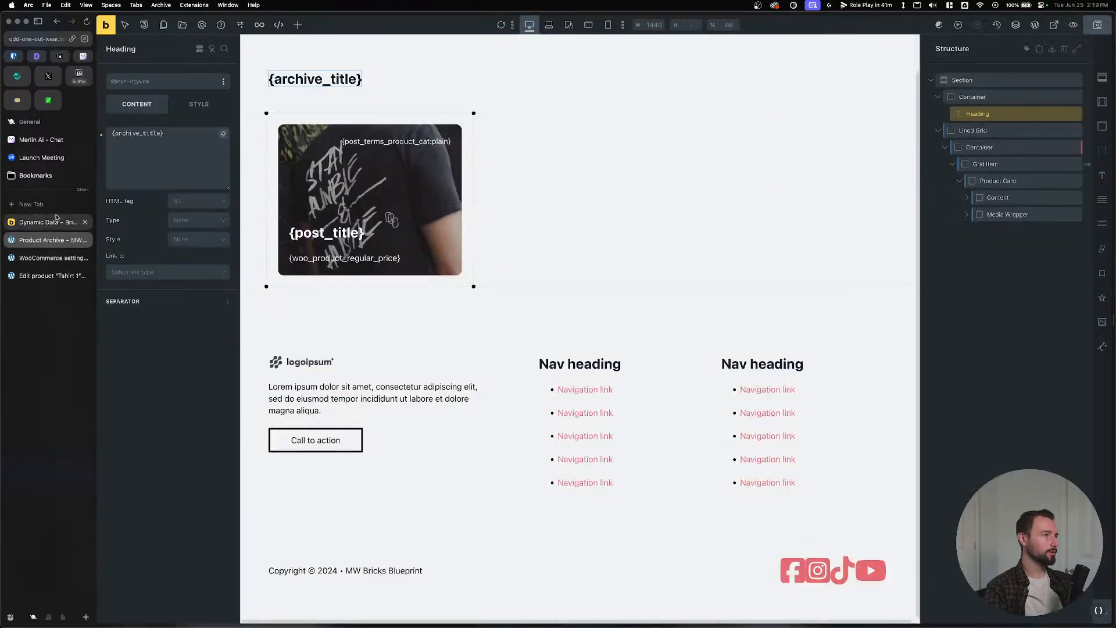
Open the Header template from the templates library in a new tab.
click(182, 25)
mouse_move(745, 232)
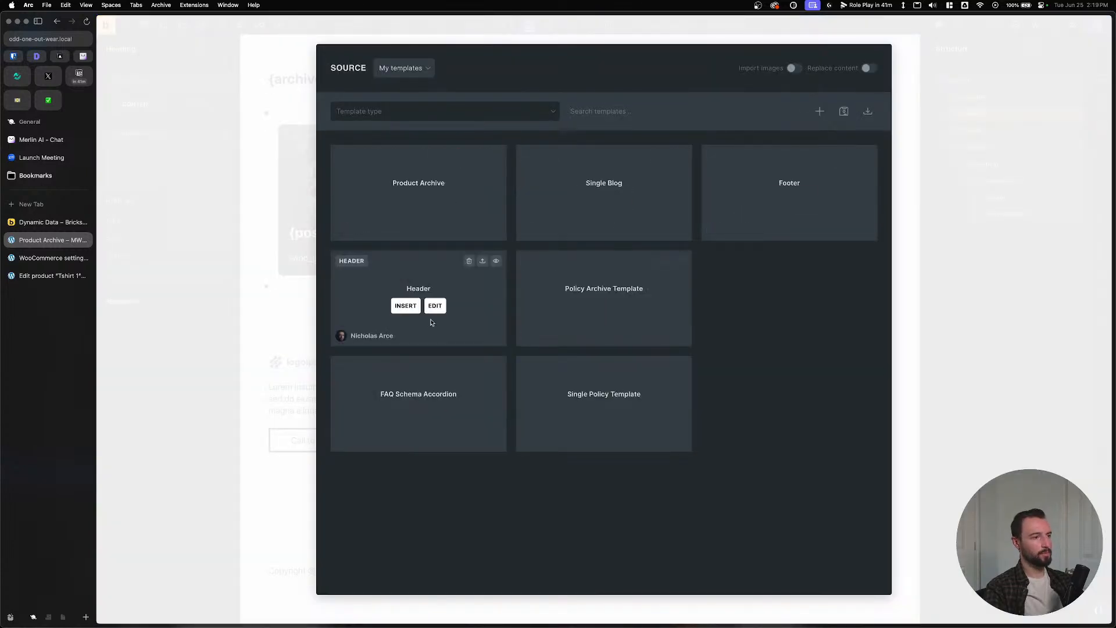
right_click(435, 305)
click(145, 289)
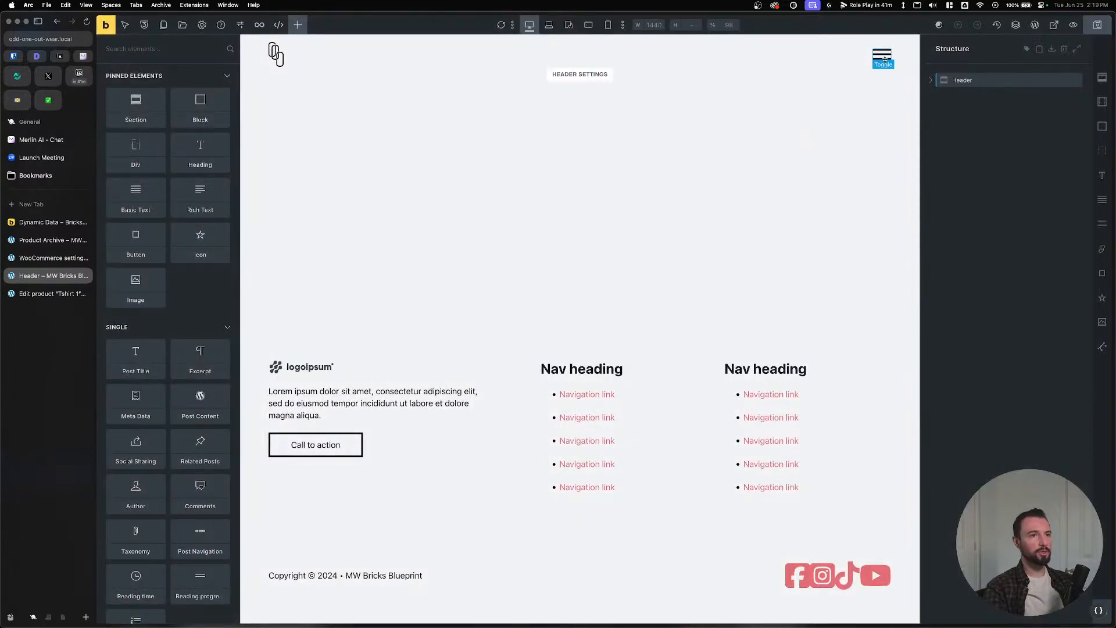
Select the off-canvas account card's link element and rename it 'Account'.
click(885, 59)
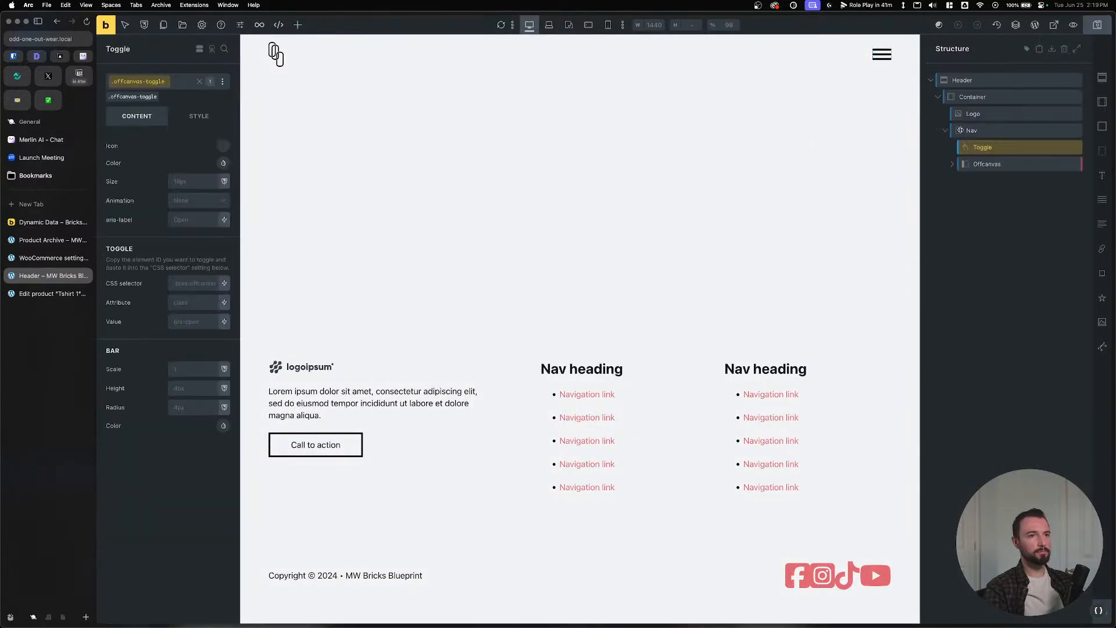
click(985, 168)
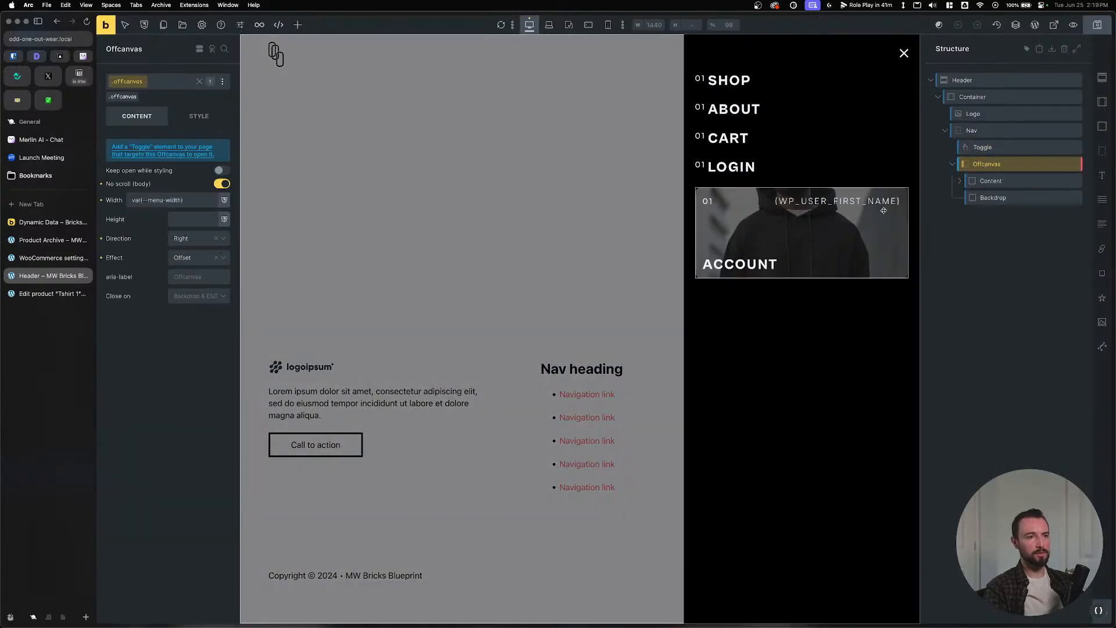
click(790, 219)
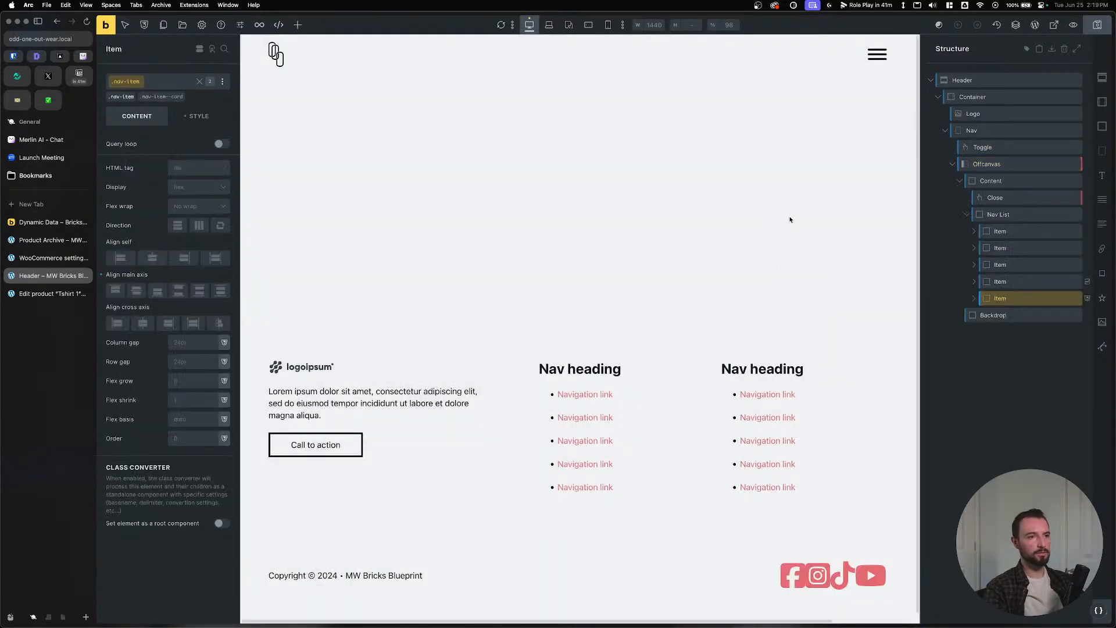
click(974, 298)
click(1005, 332)
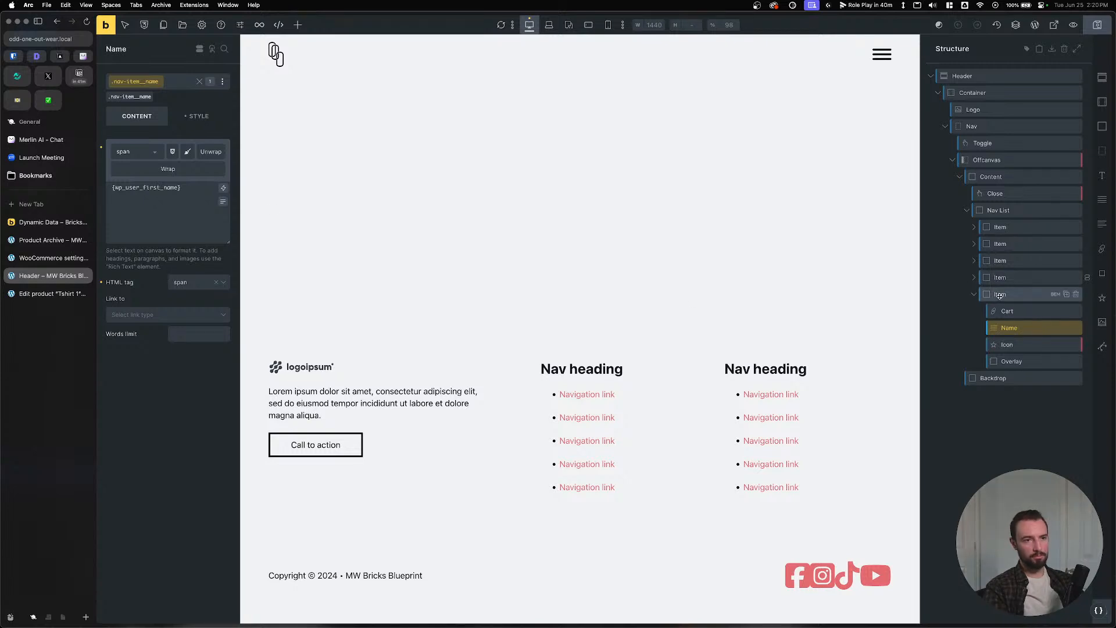
click(1003, 310)
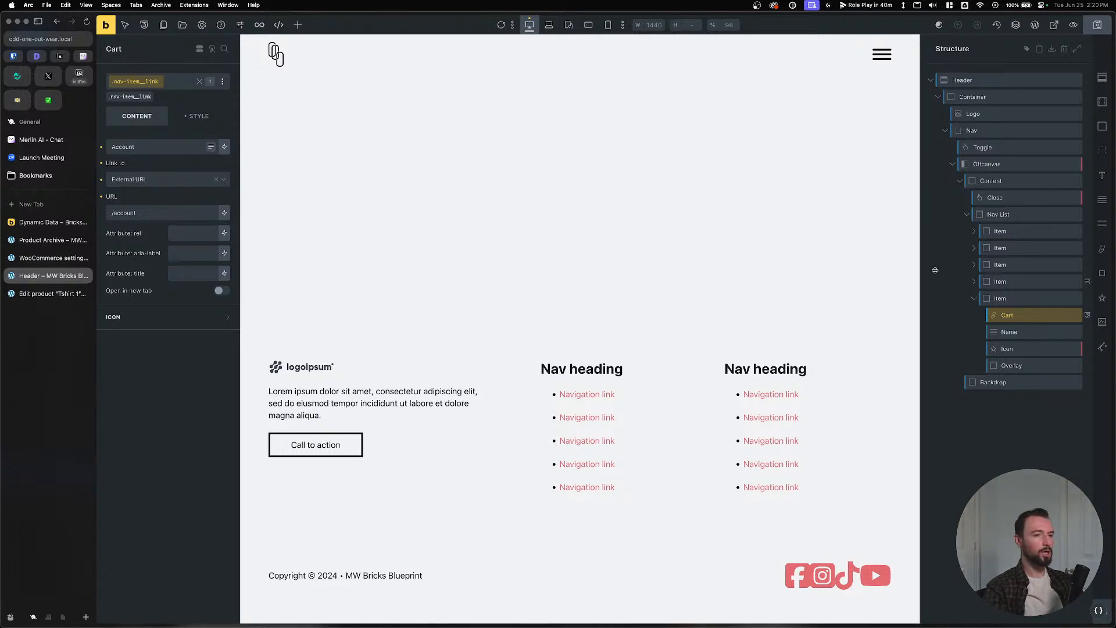
double_click(1007, 314)
text(Account)
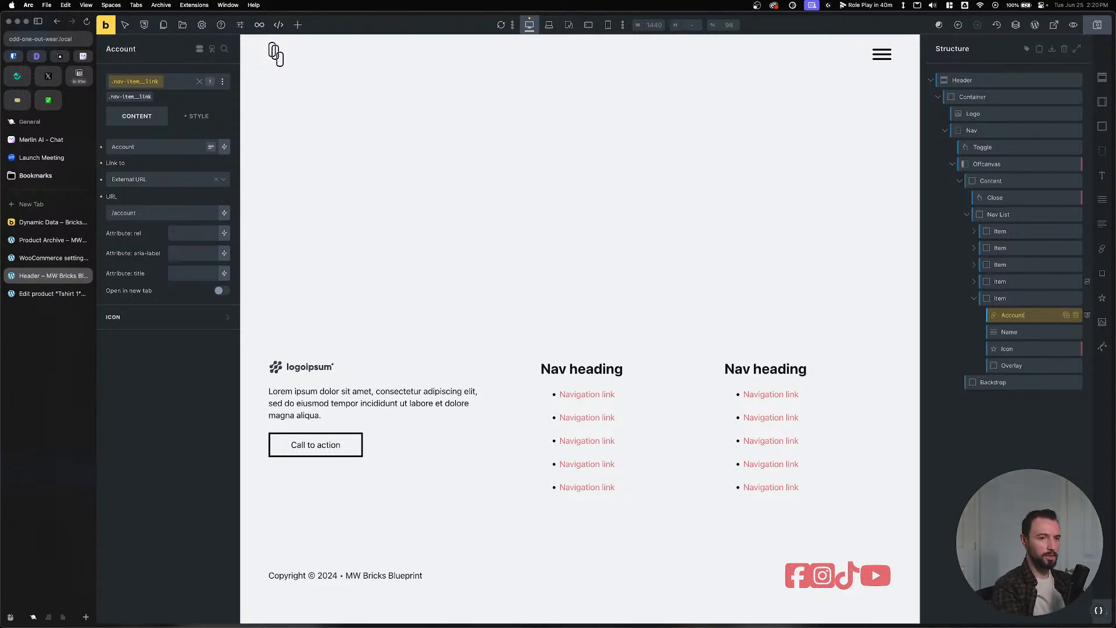
key(Return)
Link the Account element to the internal My account page and save the Header.
drag(153, 211, 114, 203)
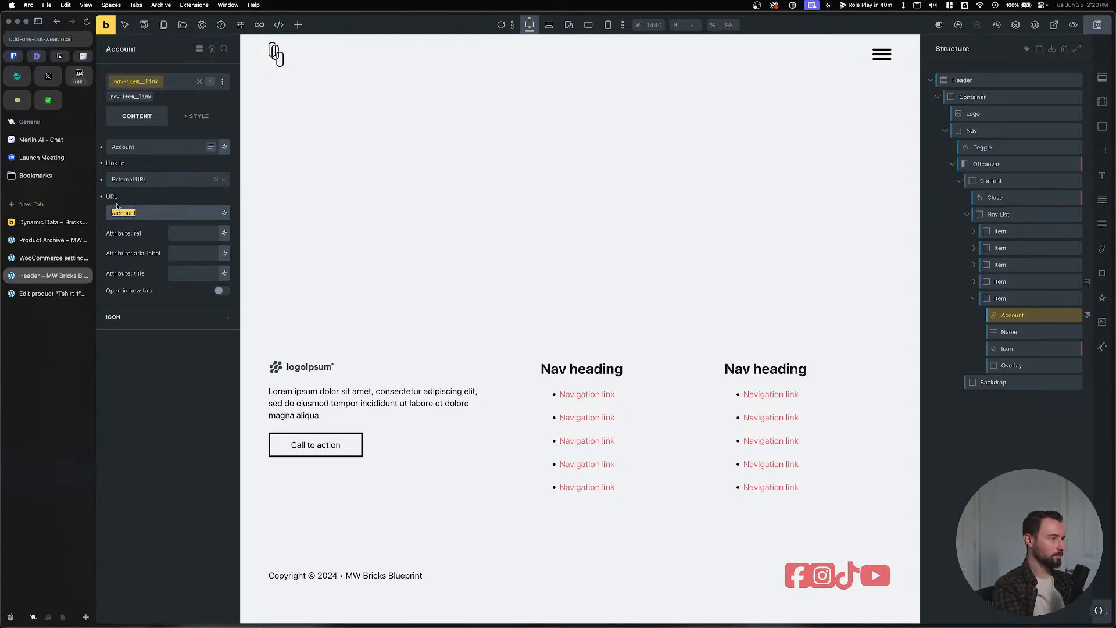
text(my-)
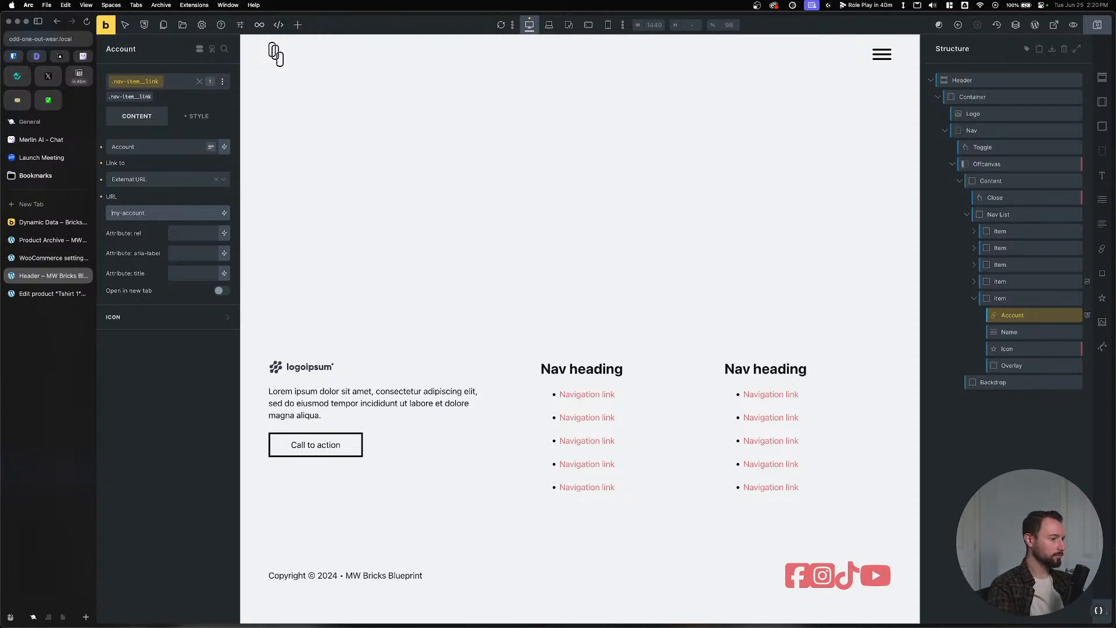
text(/)
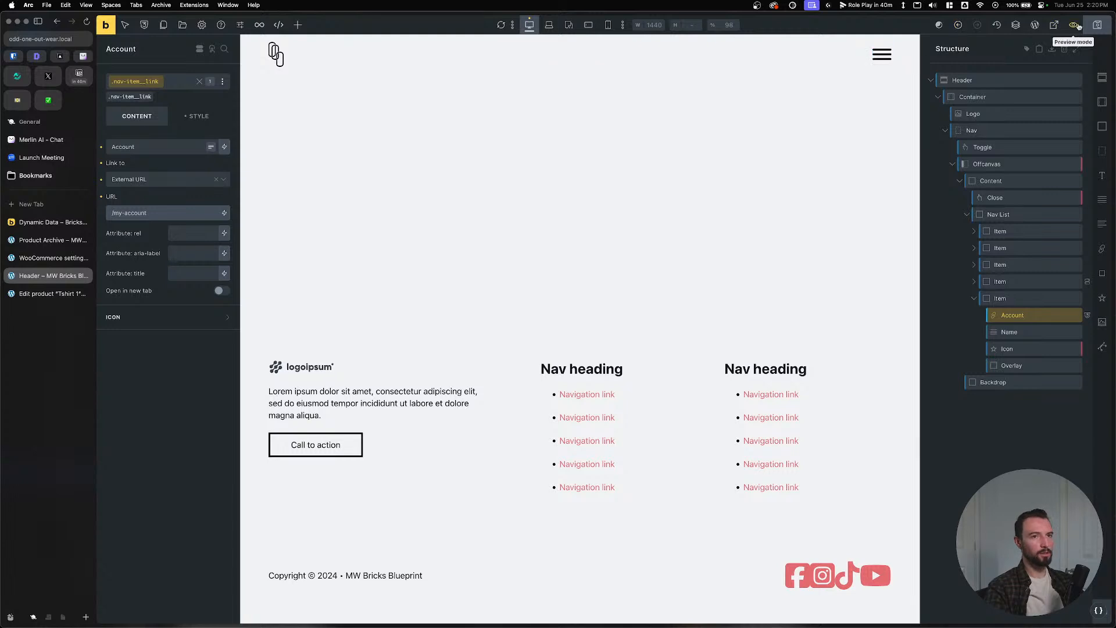
key(super+s)
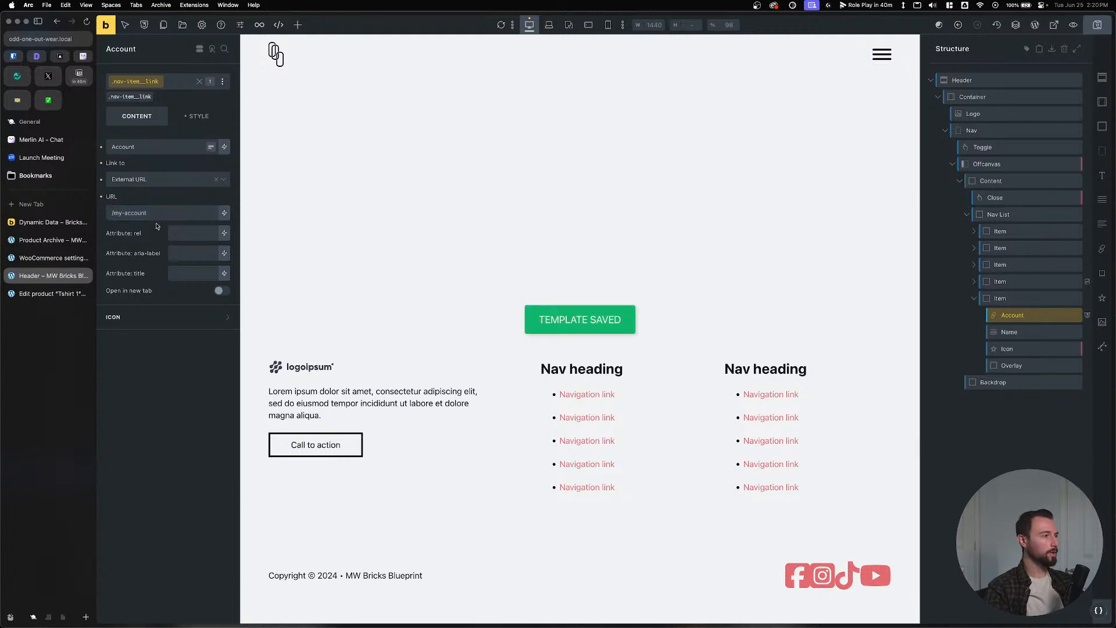
click(204, 181)
click(161, 199)
click(192, 201)
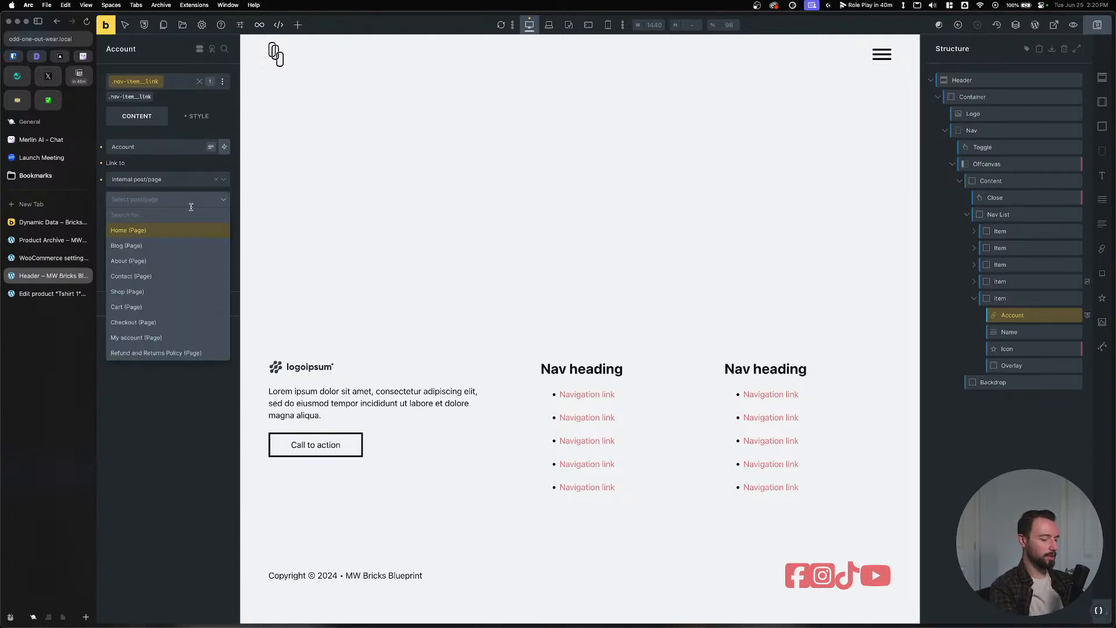
text(my)
click(181, 229)
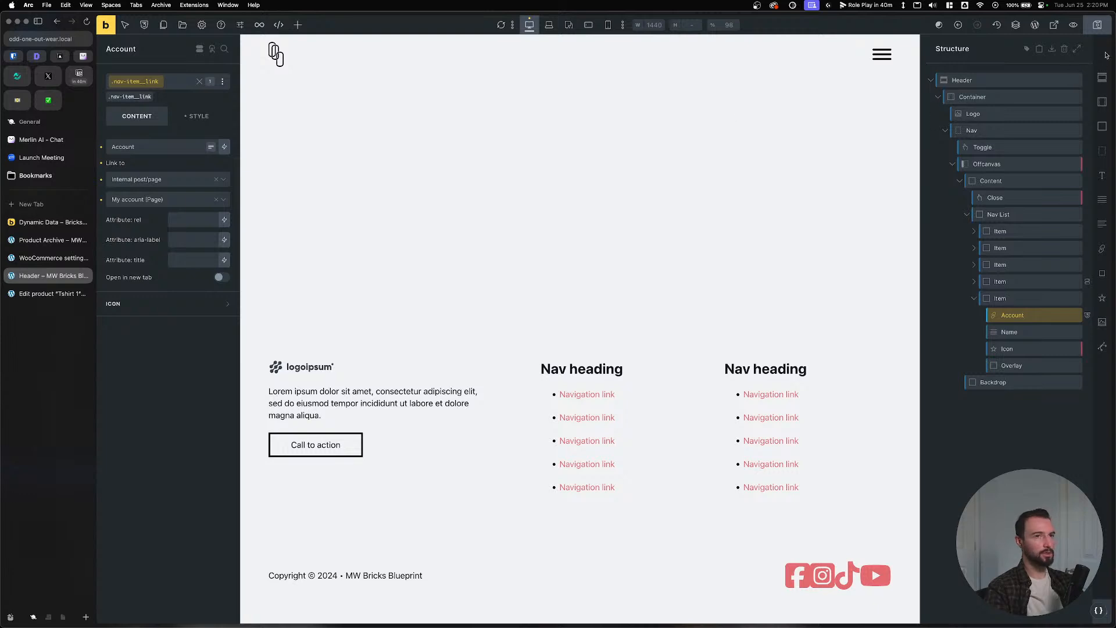
key(super+s)
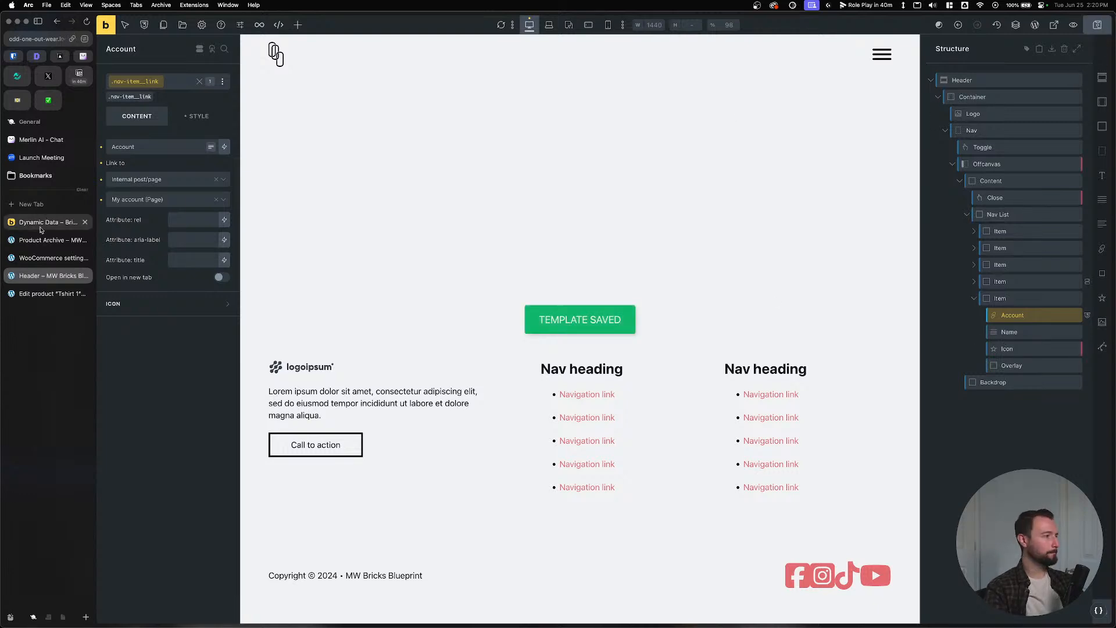
Add a User login / Logged in display condition to the account card and save.
click(1011, 298)
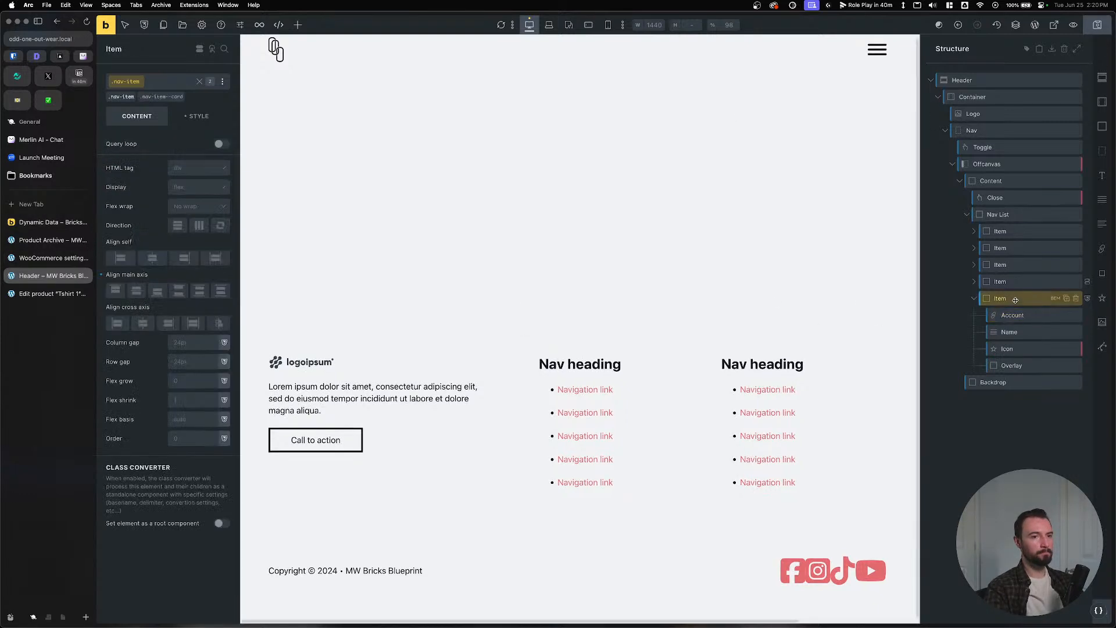
click(199, 49)
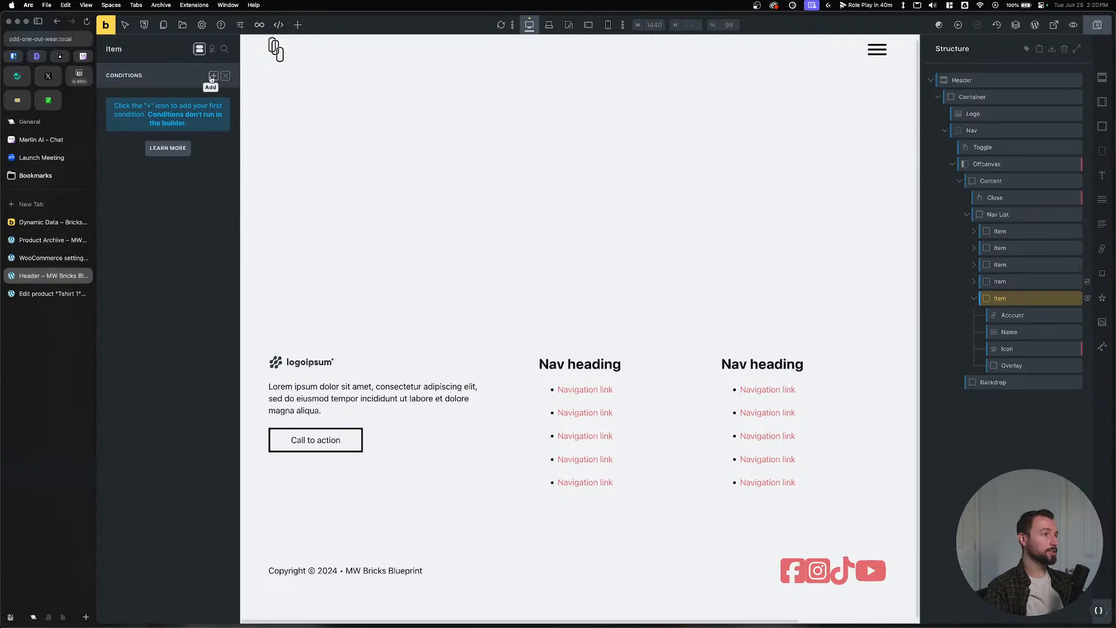
click(202, 76)
click(183, 114)
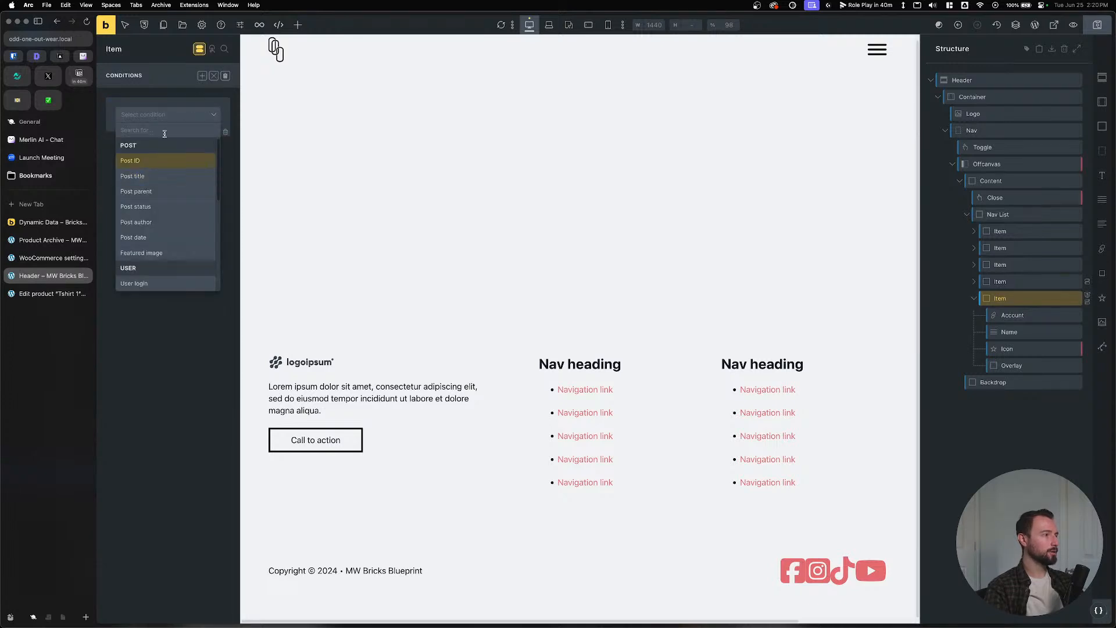
text(user)
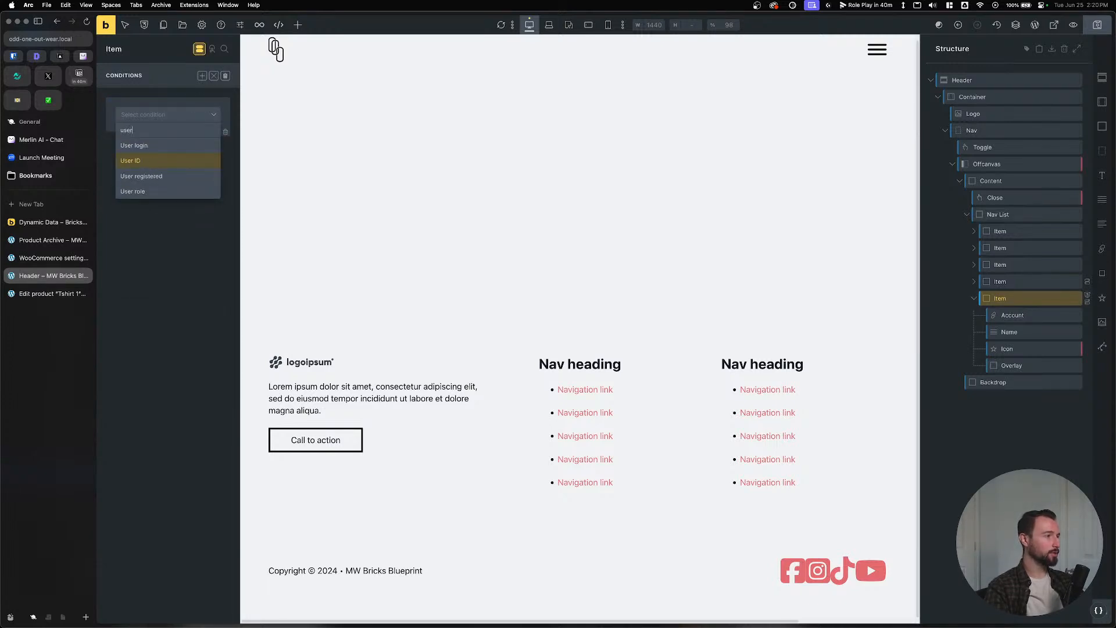
click(165, 145)
click(165, 139)
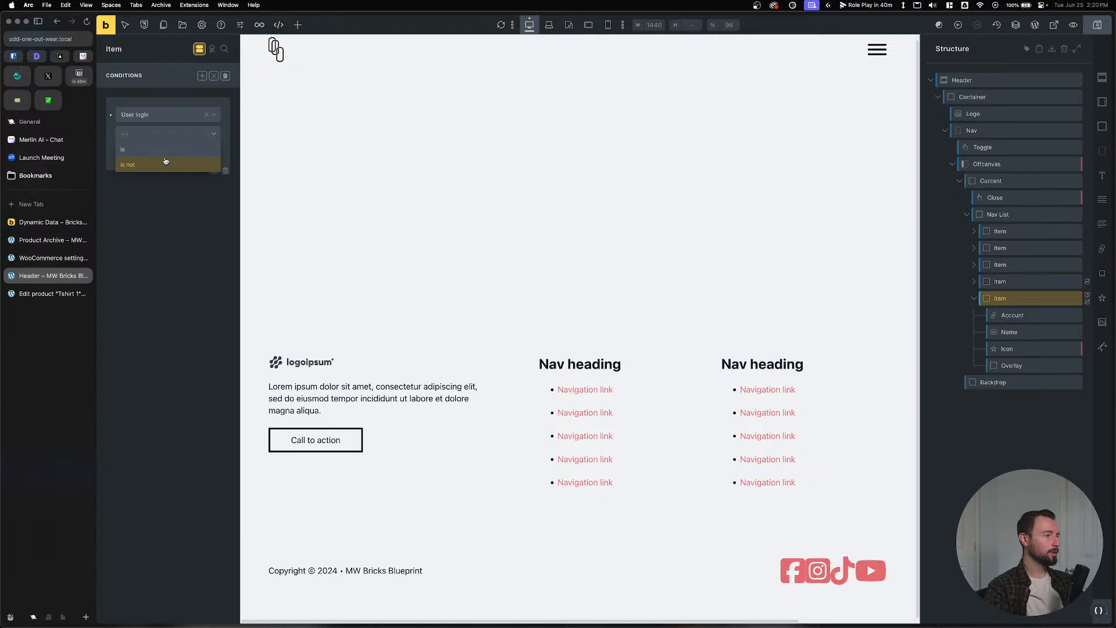
click(165, 161)
click(166, 153)
click(161, 180)
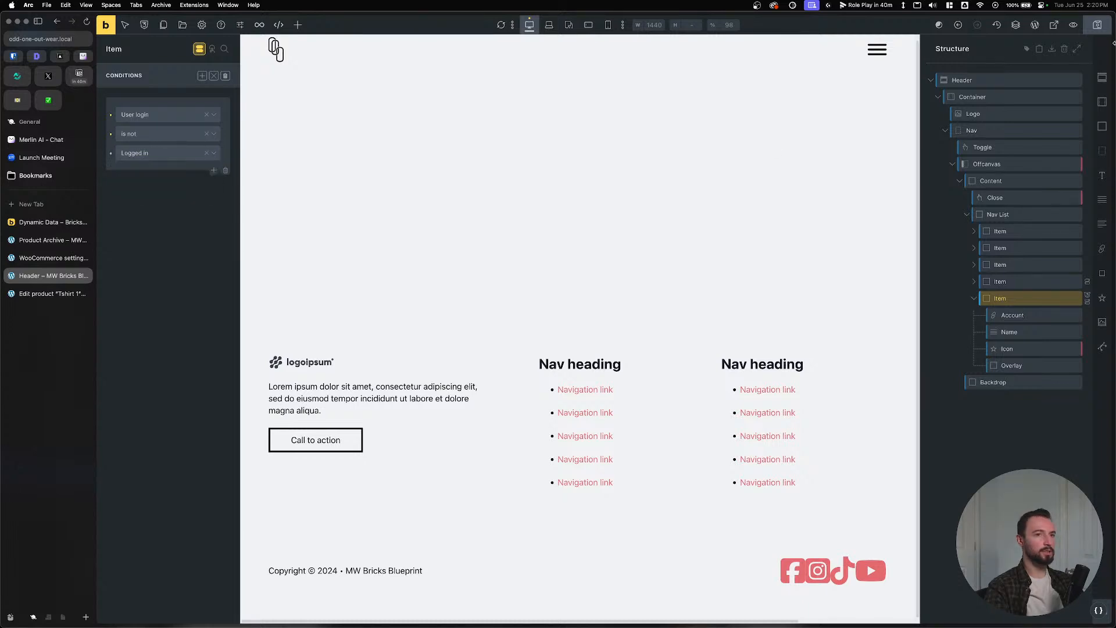
key(super+s)
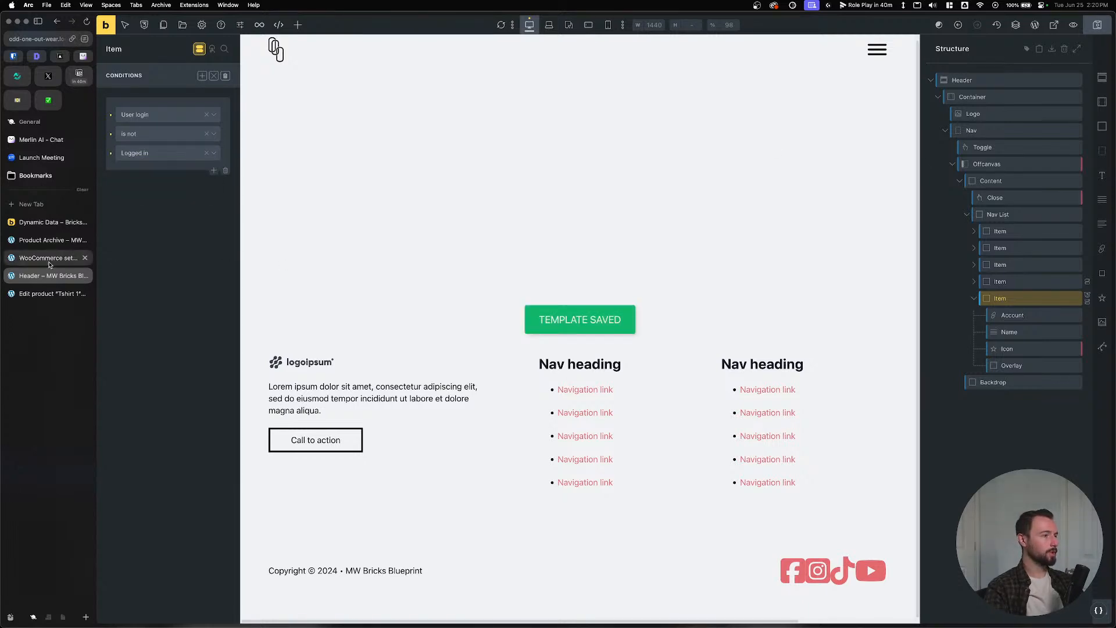
Check the live off-canvas menu, then change the condition comparison to 'is' and save.
click(105, 24)
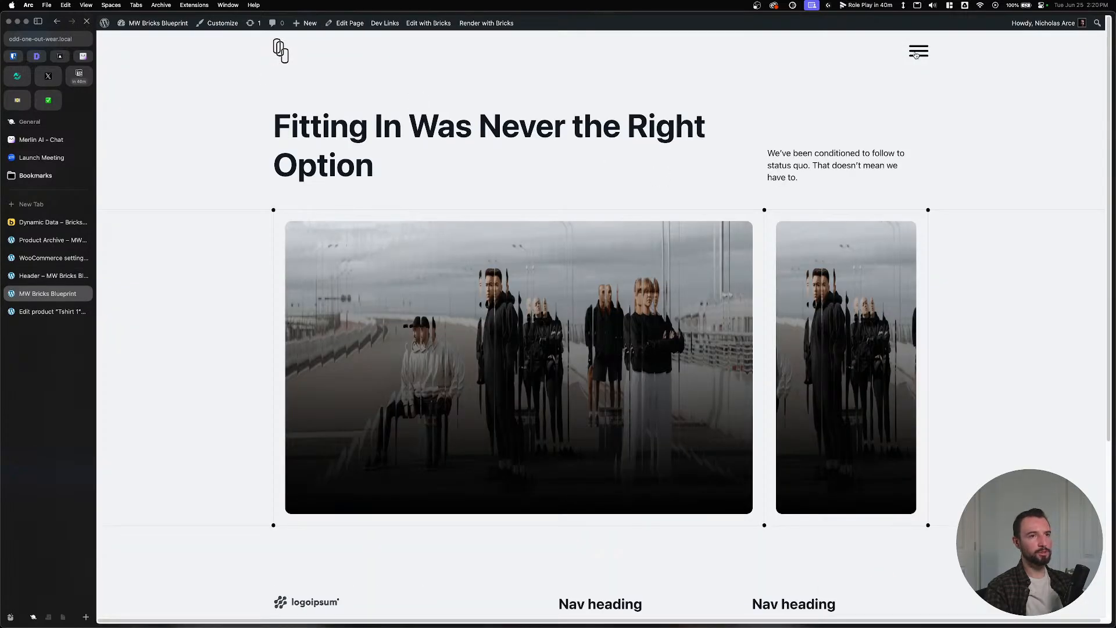
click(915, 52)
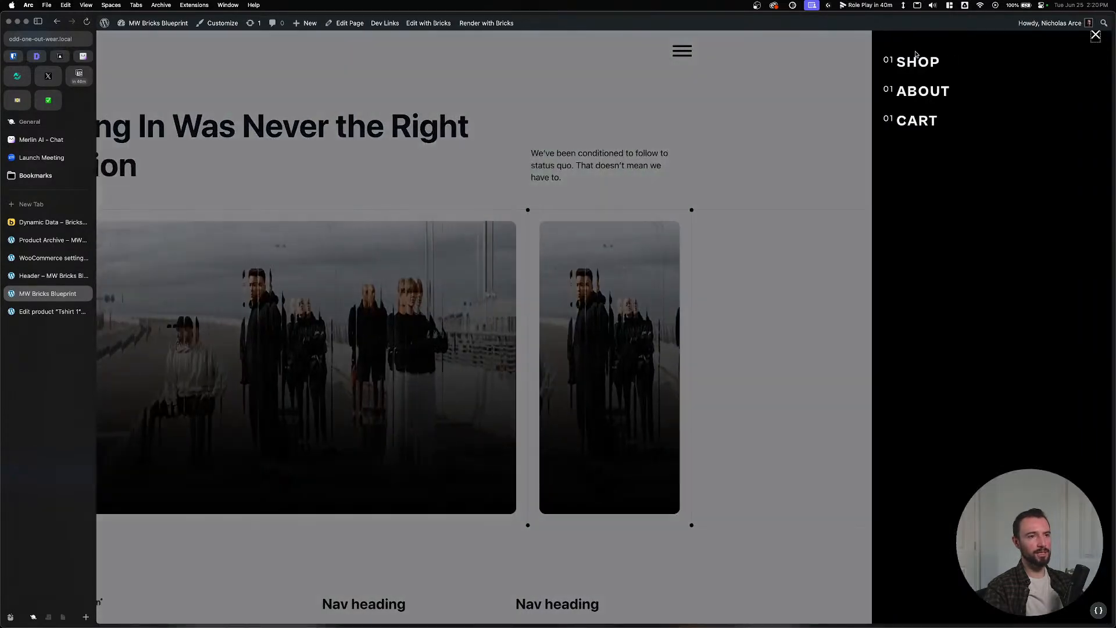
click(53, 276)
click(148, 140)
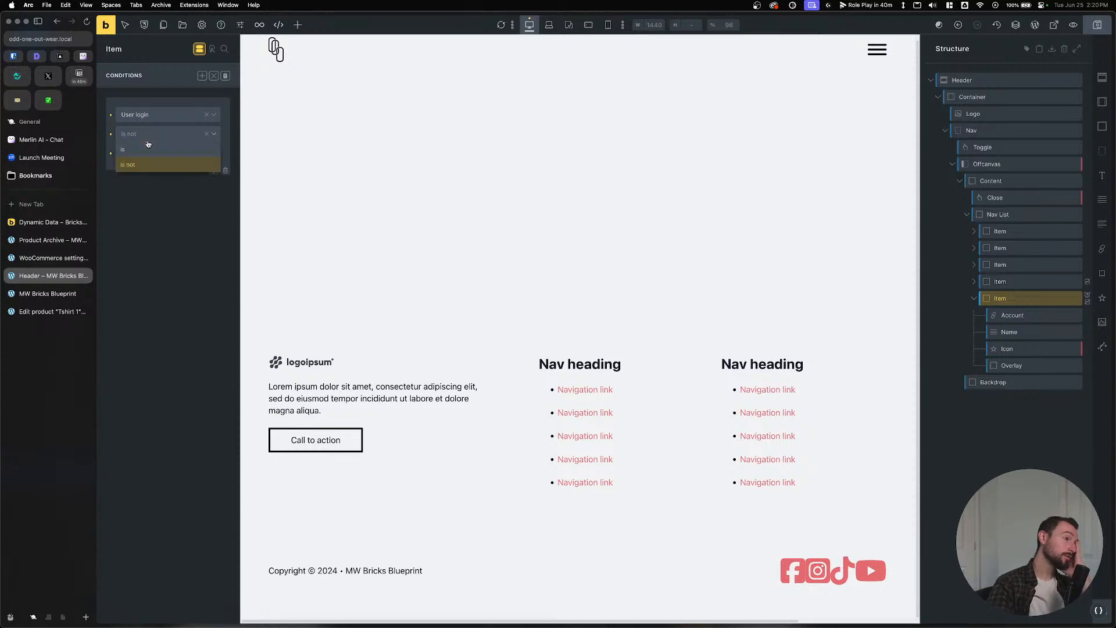
click(146, 152)
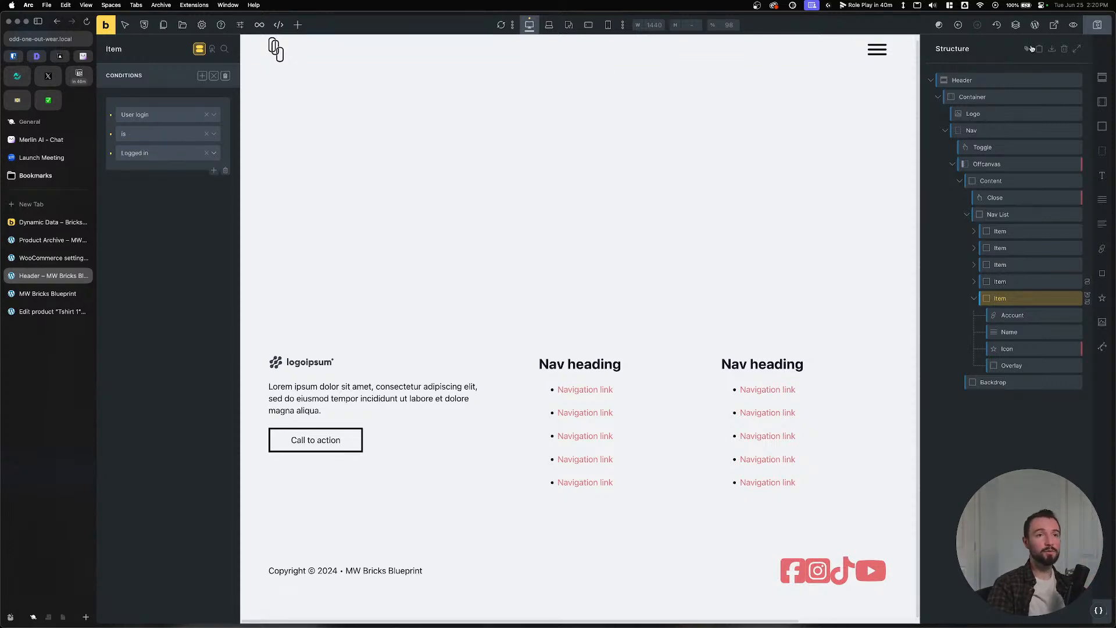
click(1097, 24)
Reload the live site and follow the off-canvas Account card to My account.
click(42, 294)
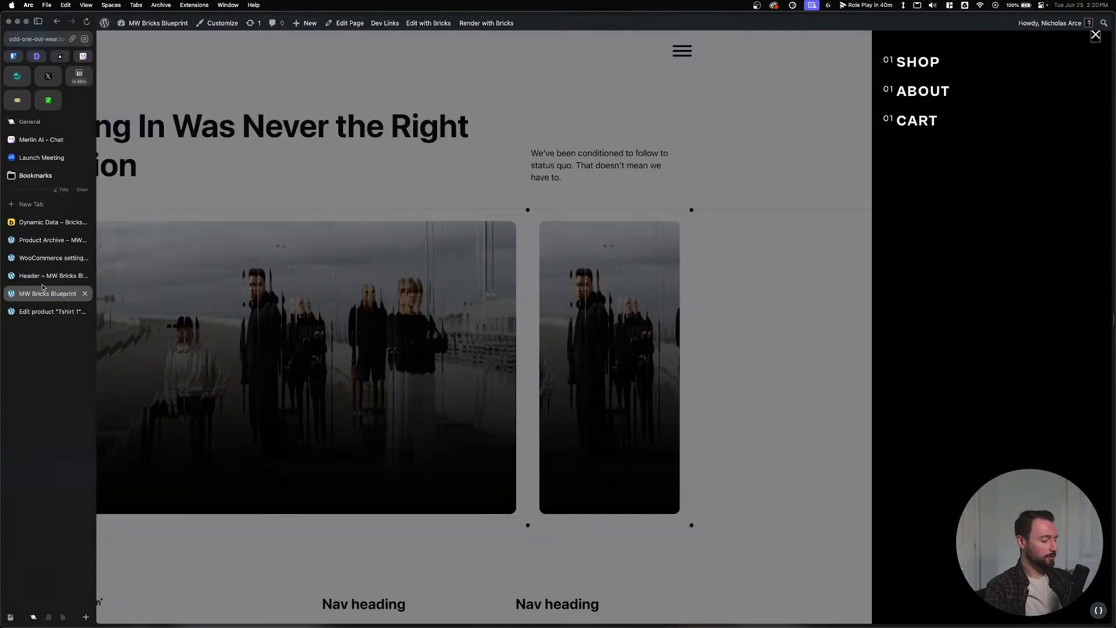
key(super+r)
click(924, 50)
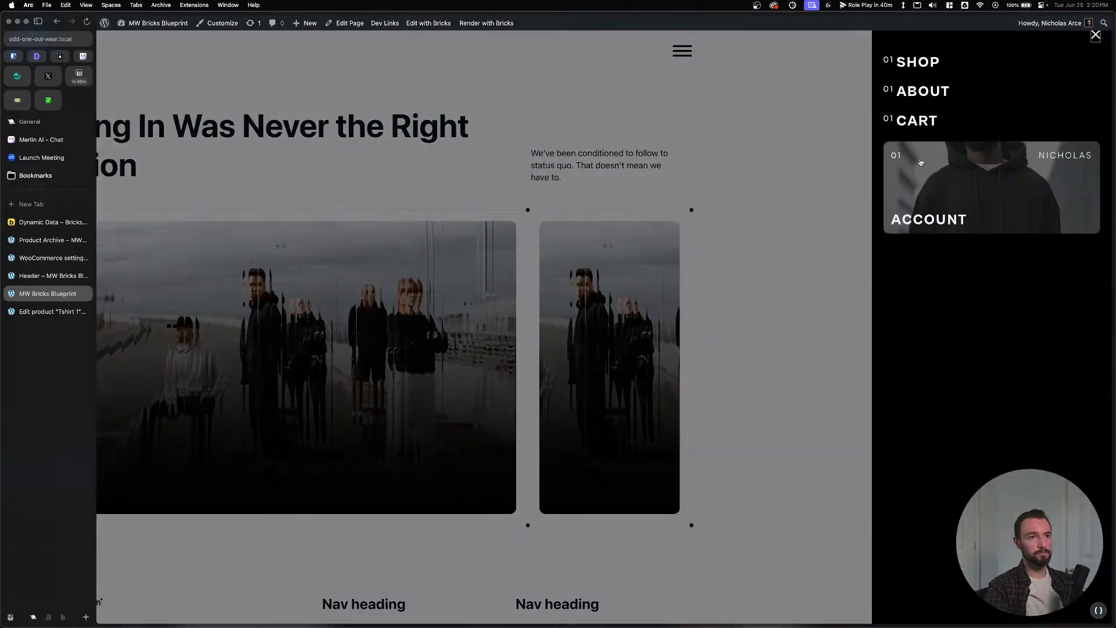
click(949, 208)
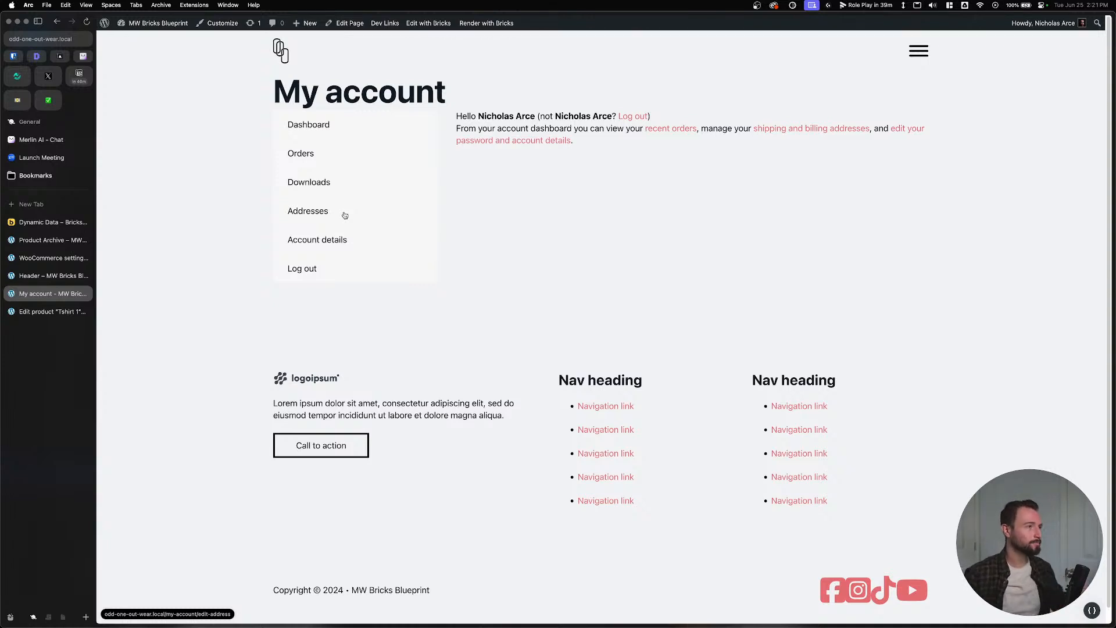
Leave the My account page and go to the WordPress dashboard.
click(430, 22)
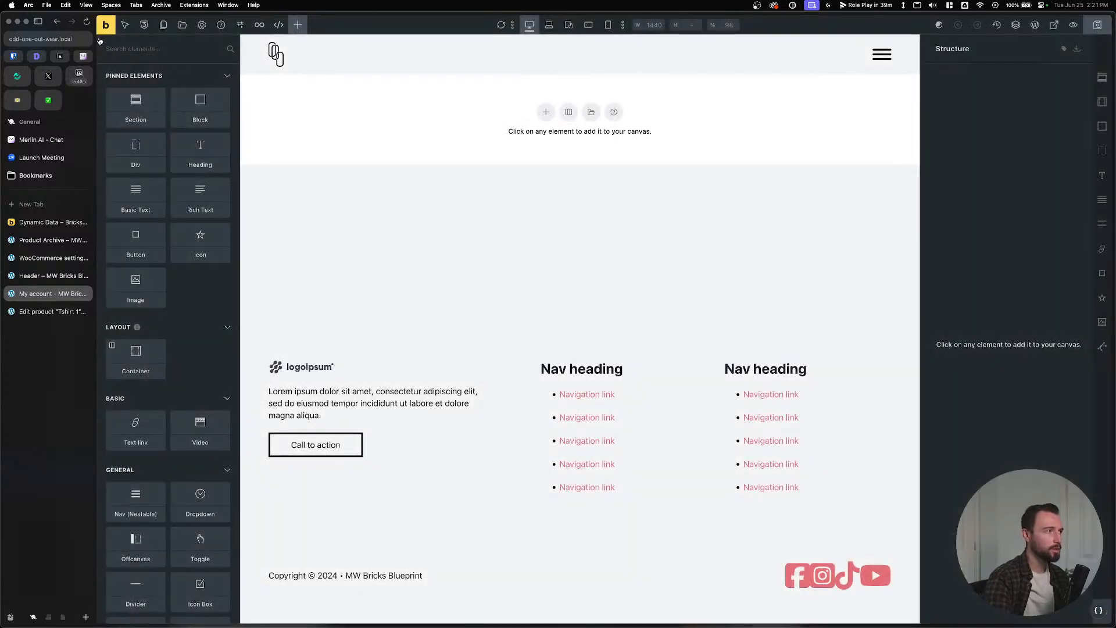
click(57, 21)
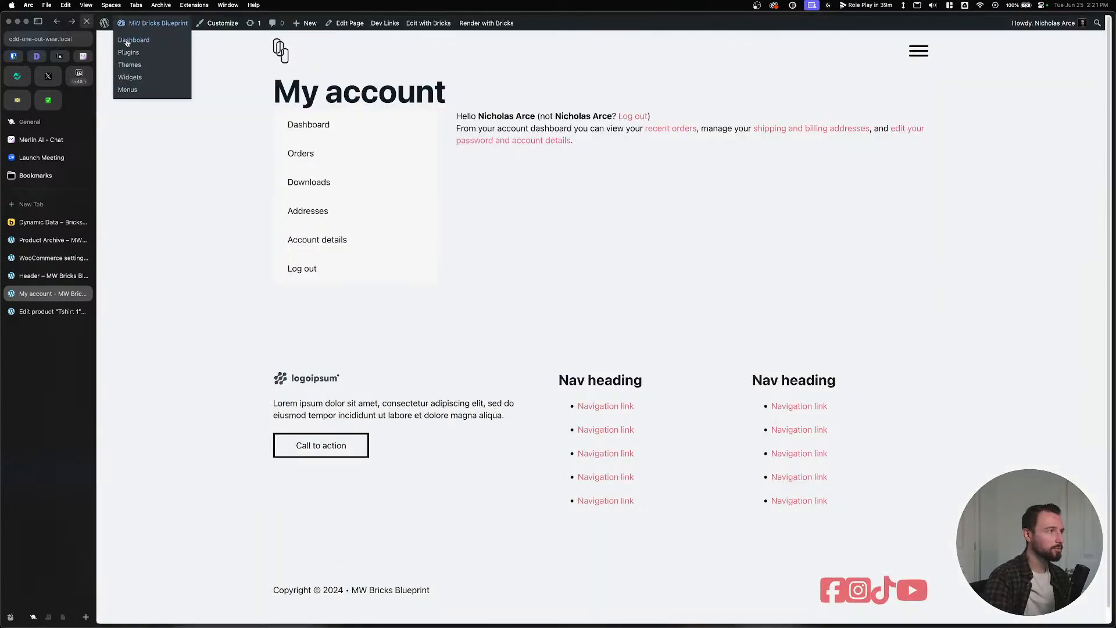
click(127, 40)
mouse_move(123, 95)
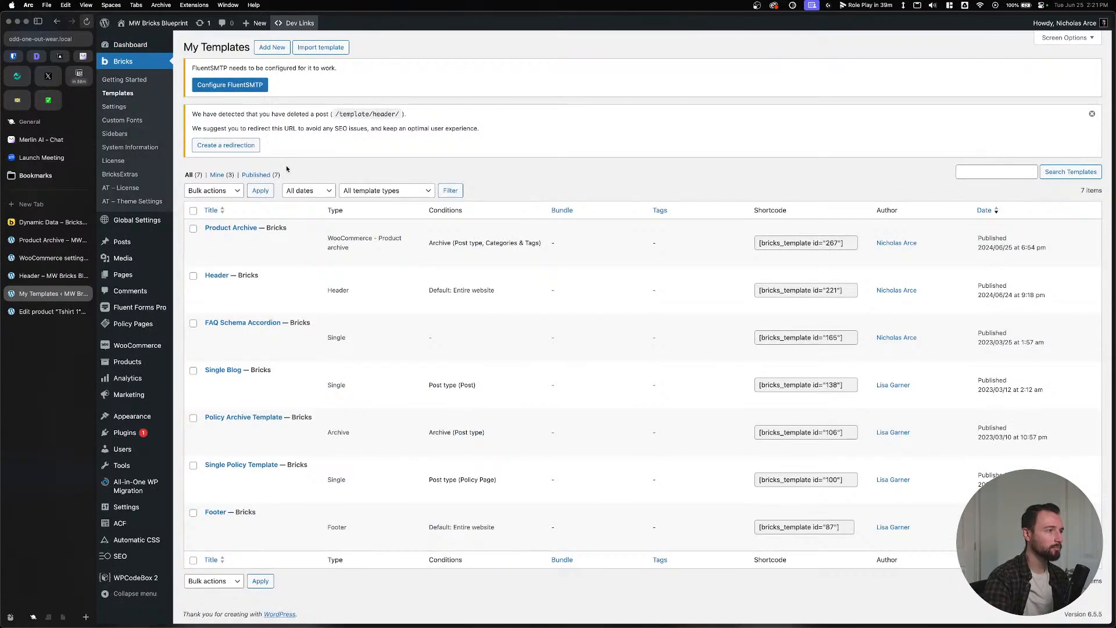
Publish a new Bricks template 'Dashboard' with type WooCommerce - Account - Dashboard.
click(271, 50)
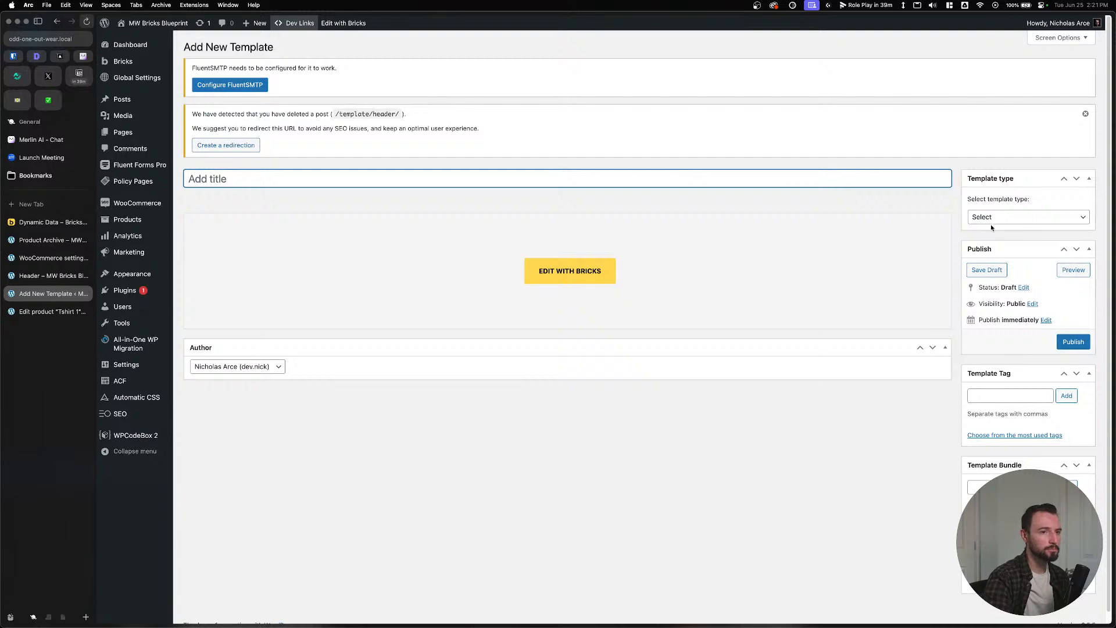
click(992, 219)
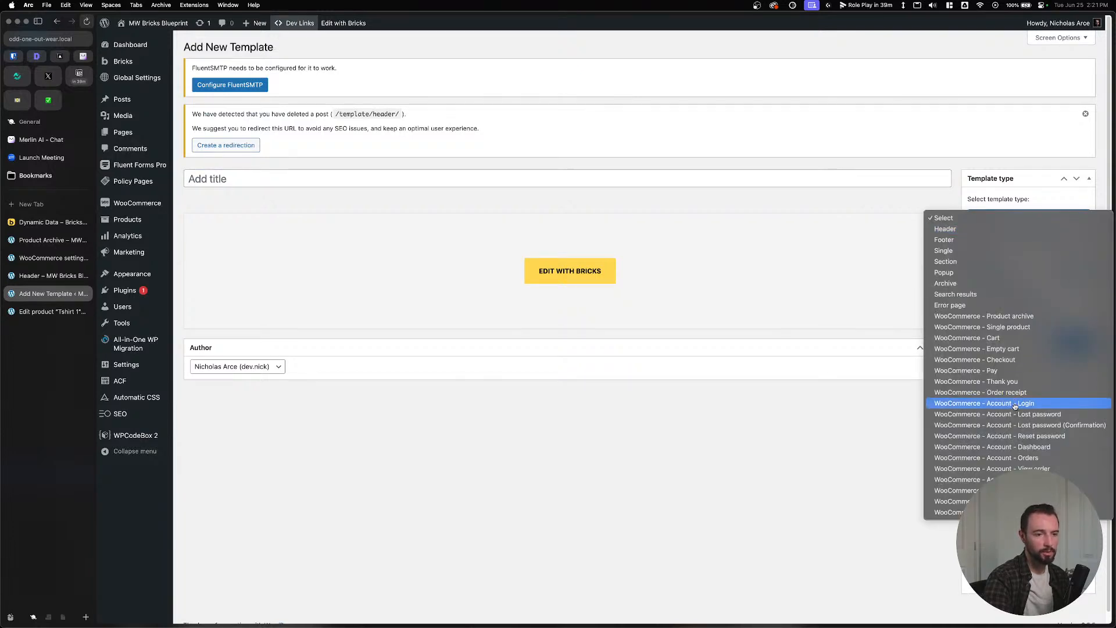
click(1015, 447)
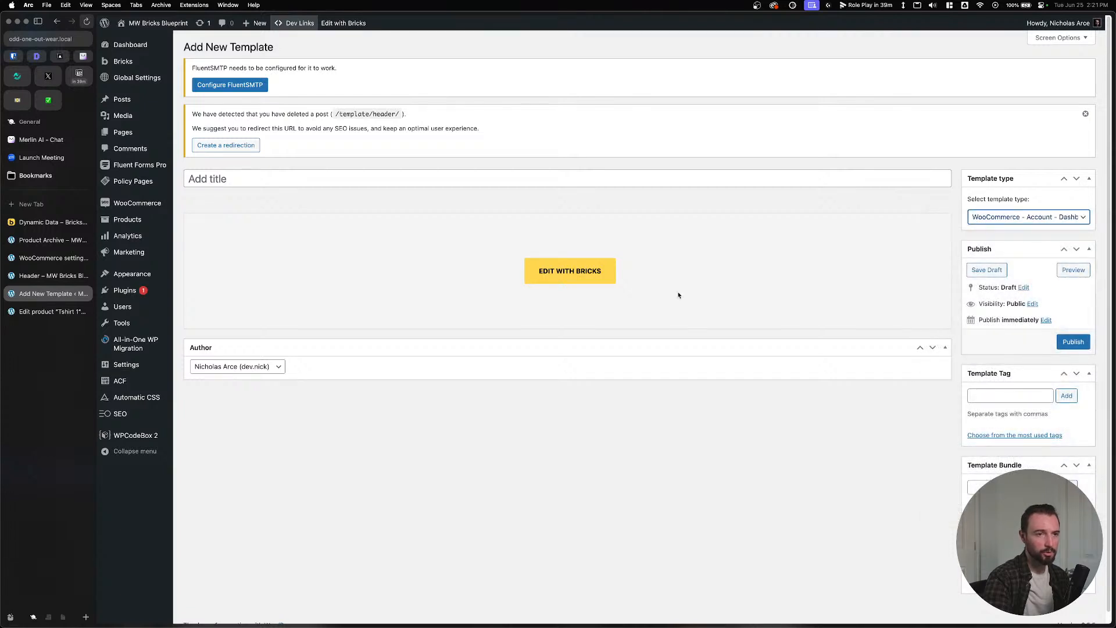
click(354, 178)
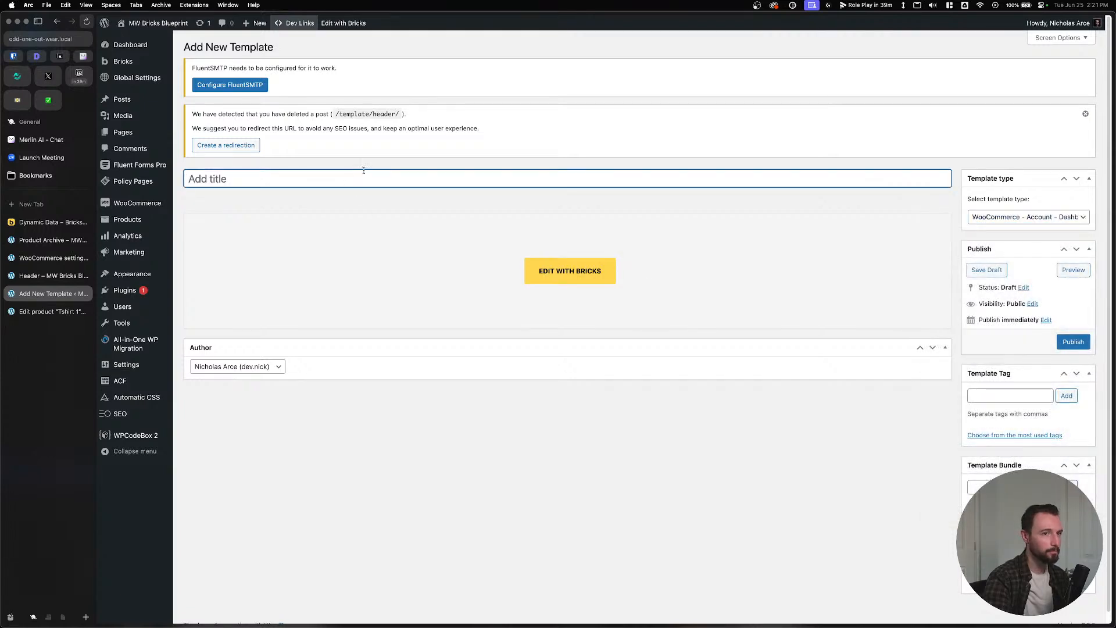
click(1086, 113)
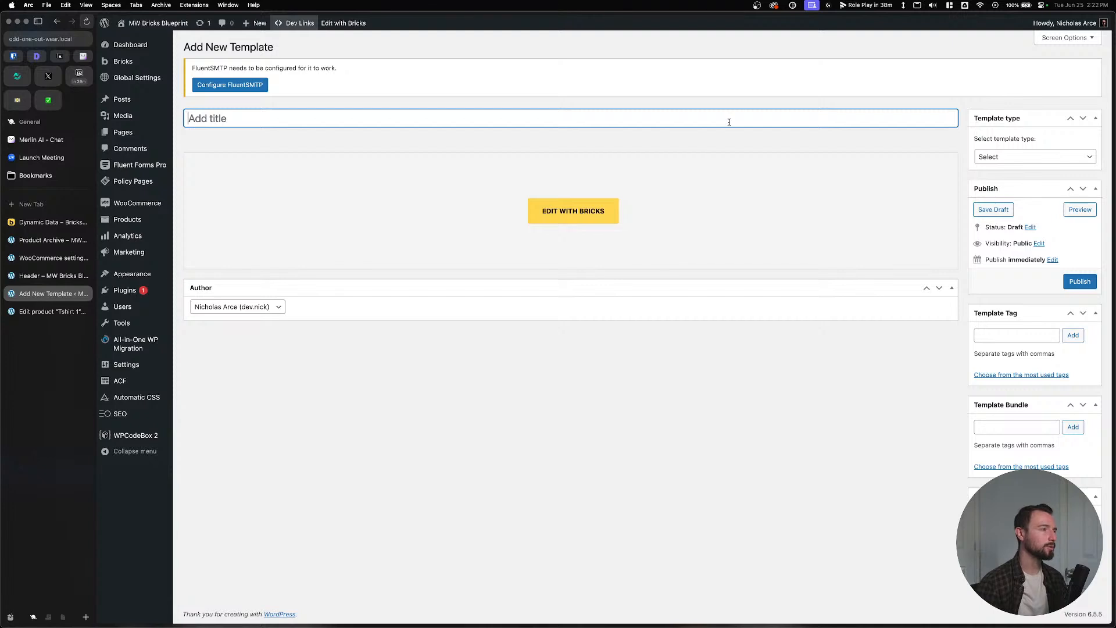
text(Dashboard)
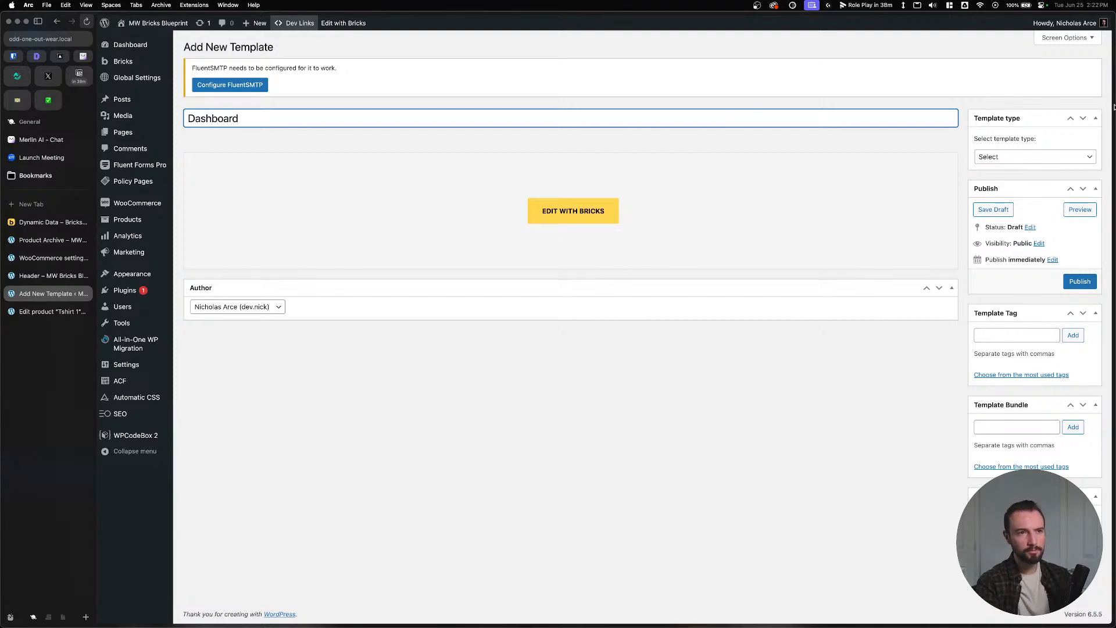
click(1041, 156)
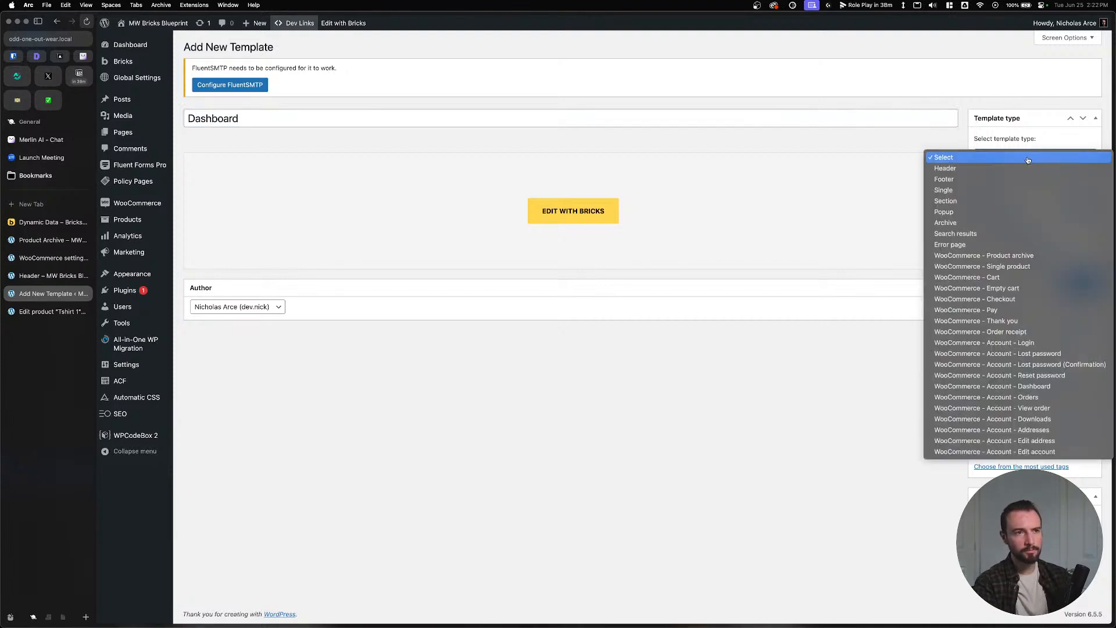
click(1011, 387)
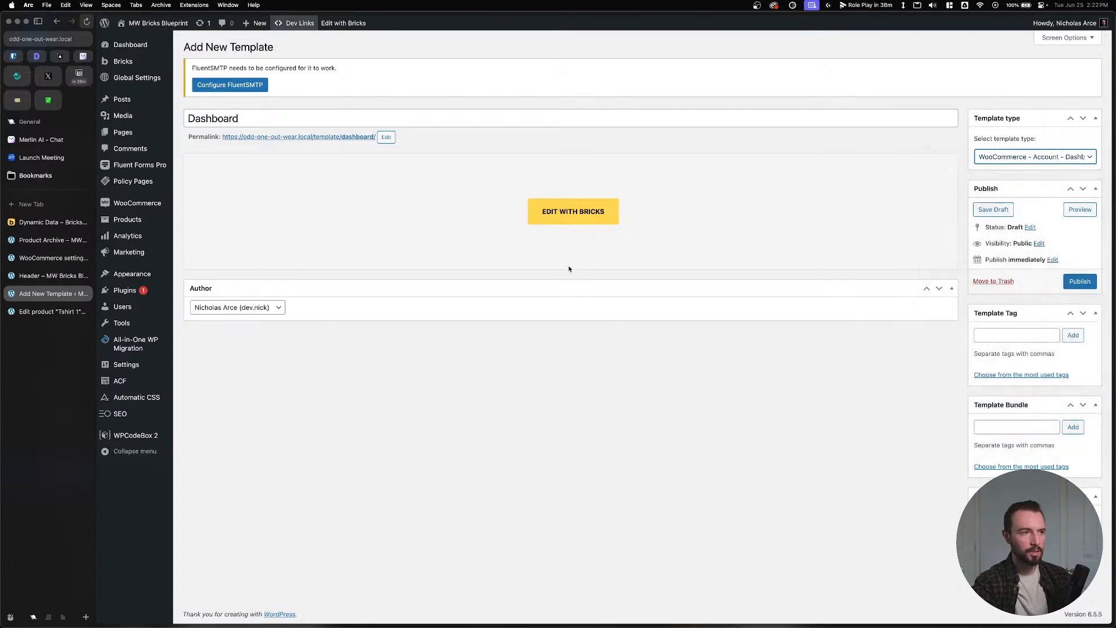
click(1069, 280)
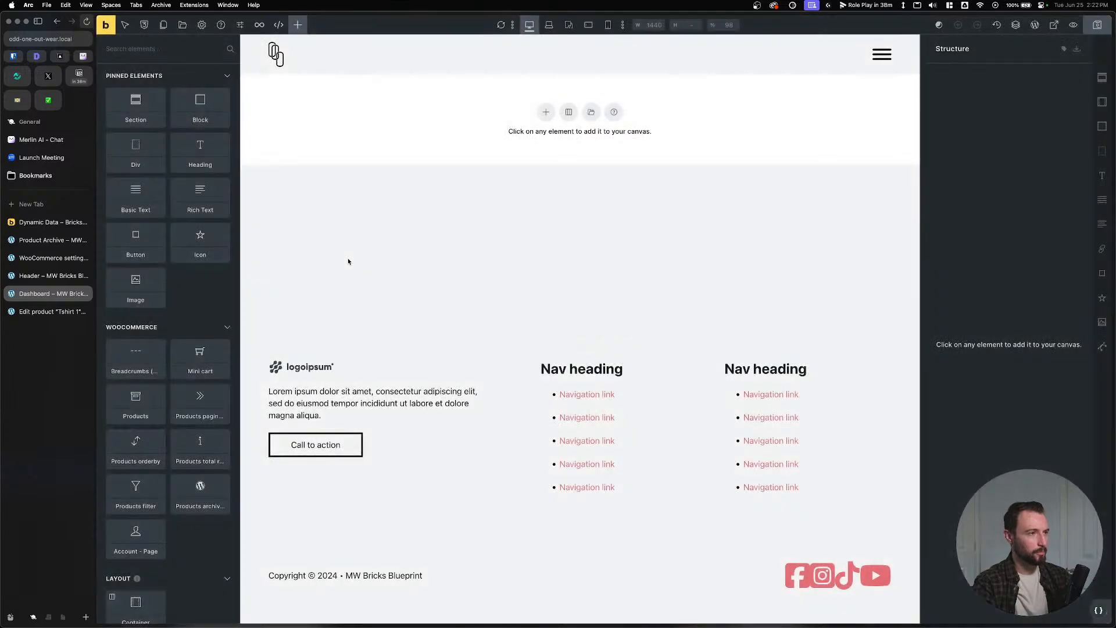
Add a section to the empty Dashboard template, then switch to the Dynamic Data docs.
click(544, 112)
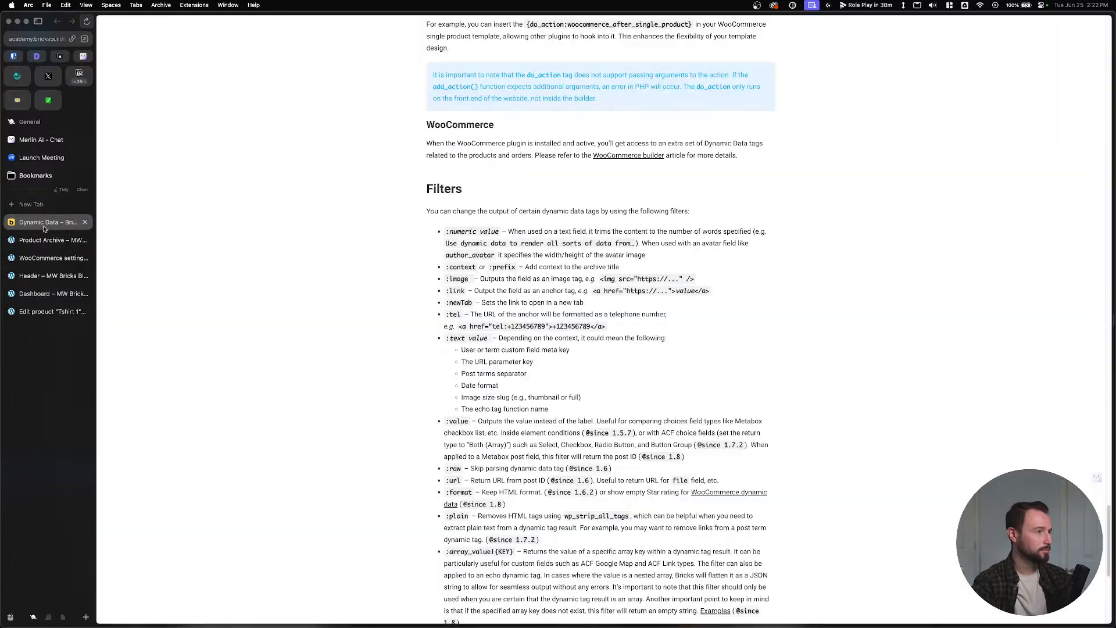
click(50, 222)
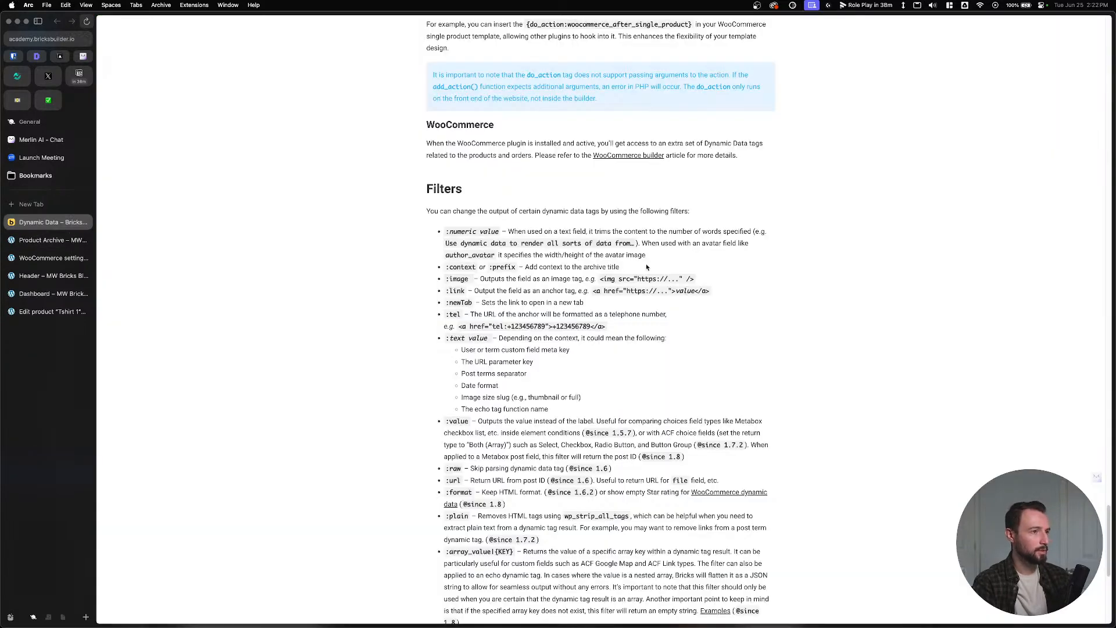
Read the WooCommerce builder article and open its WooCommerce Account Builder article.
click(637, 155)
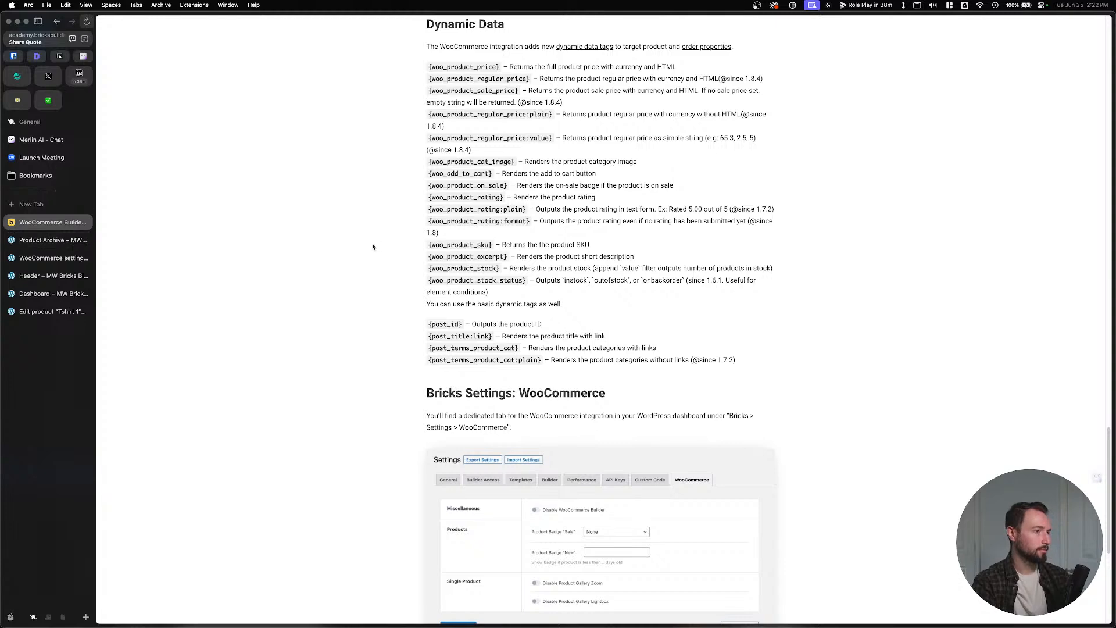
scroll(373, 247, up, 15)
scroll(378, 268, down, 2)
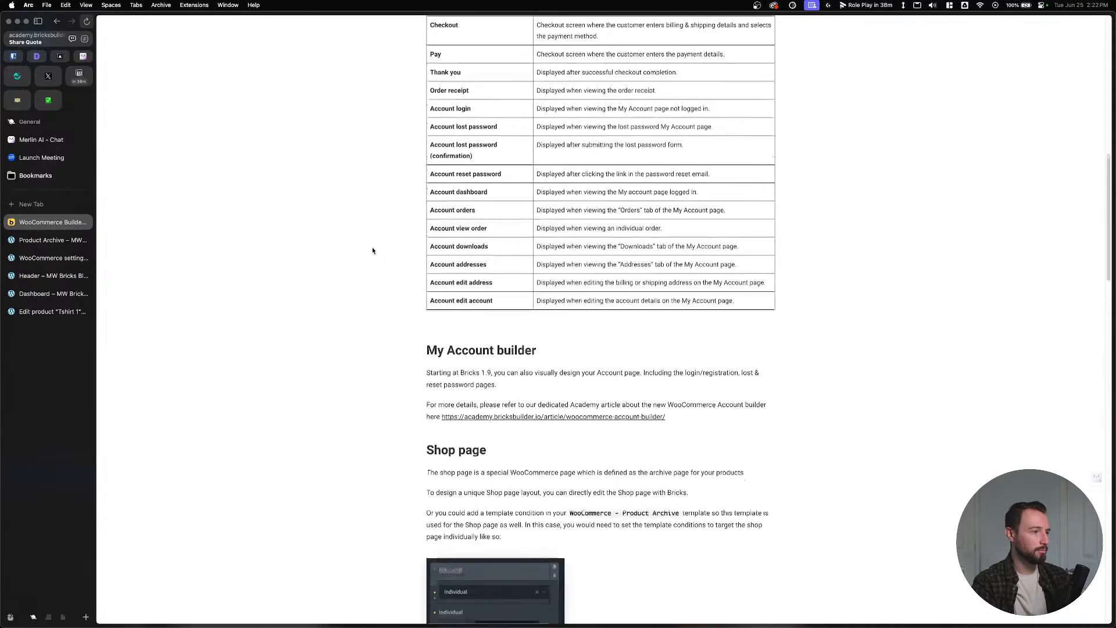
drag(398, 250, 772, 326)
click(773, 329)
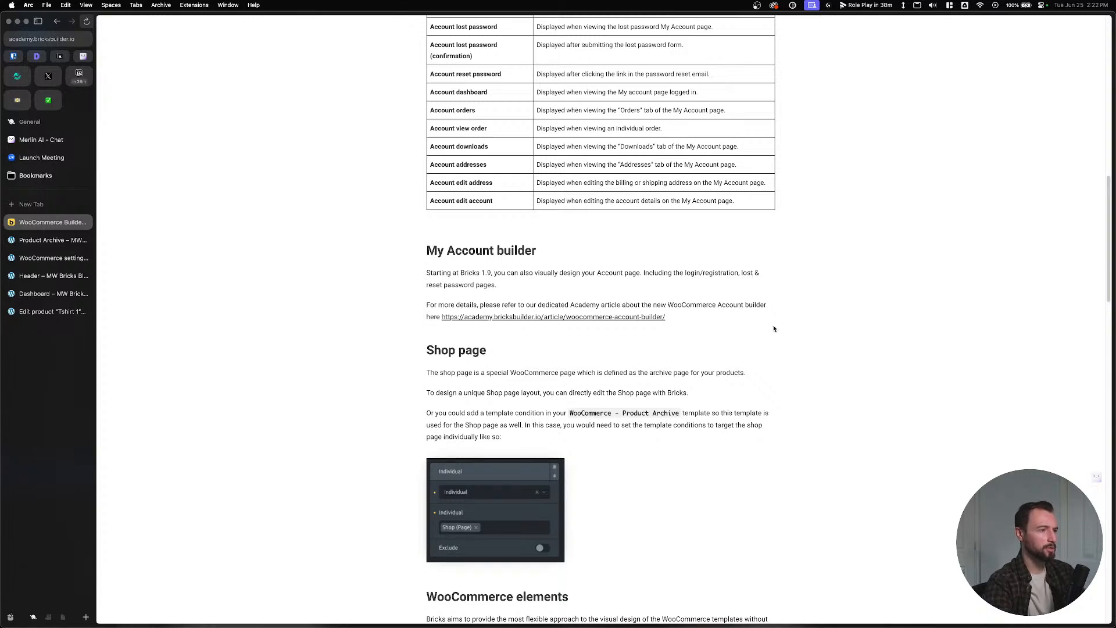
drag(466, 305, 720, 318)
click(722, 317)
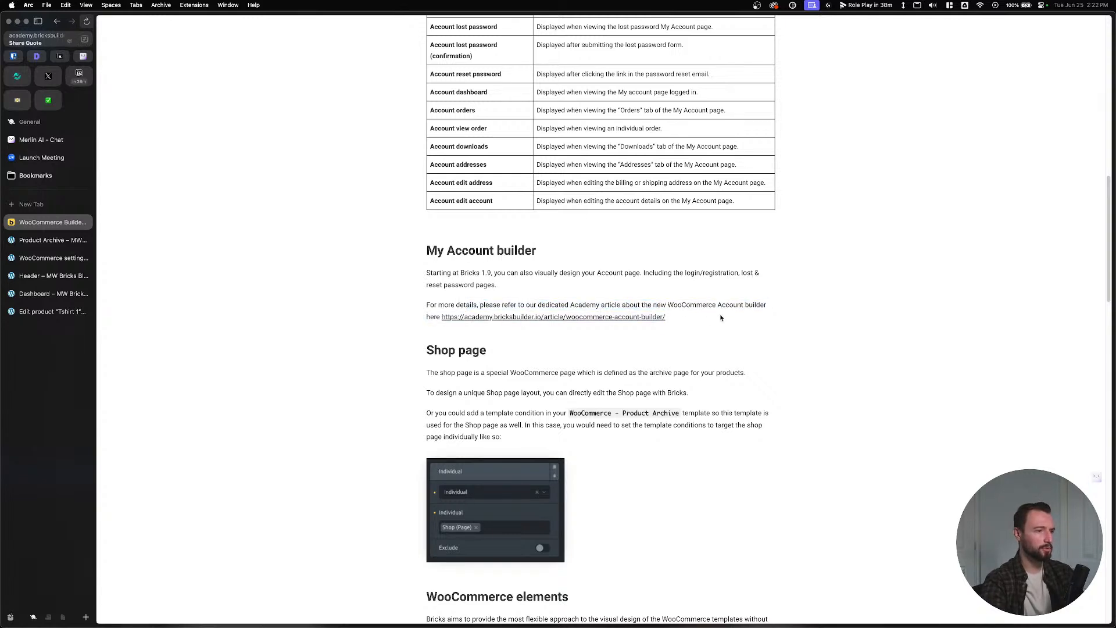
click(624, 317)
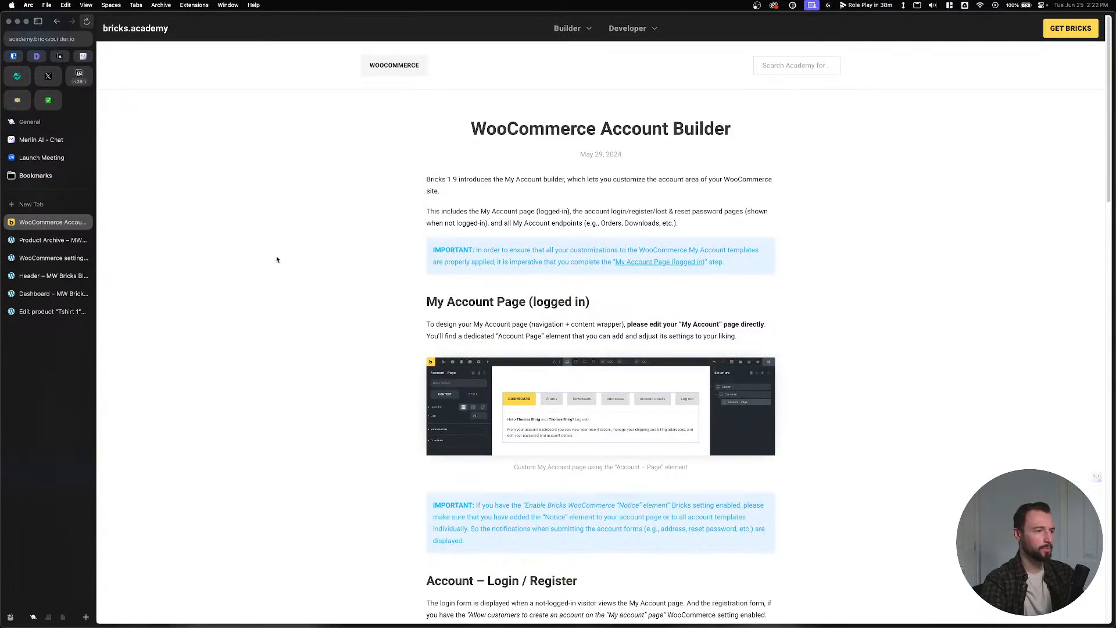
Close the Product Archive, WooCommerce settings, Header and Edit product tabs.
click(38, 240)
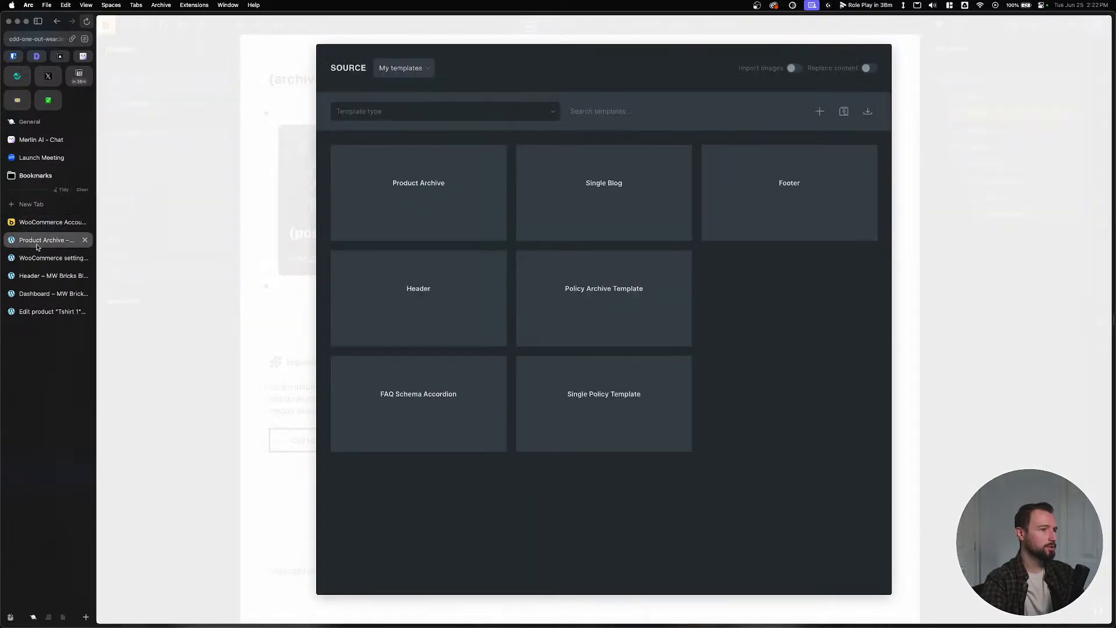
click(34, 258)
click(84, 240)
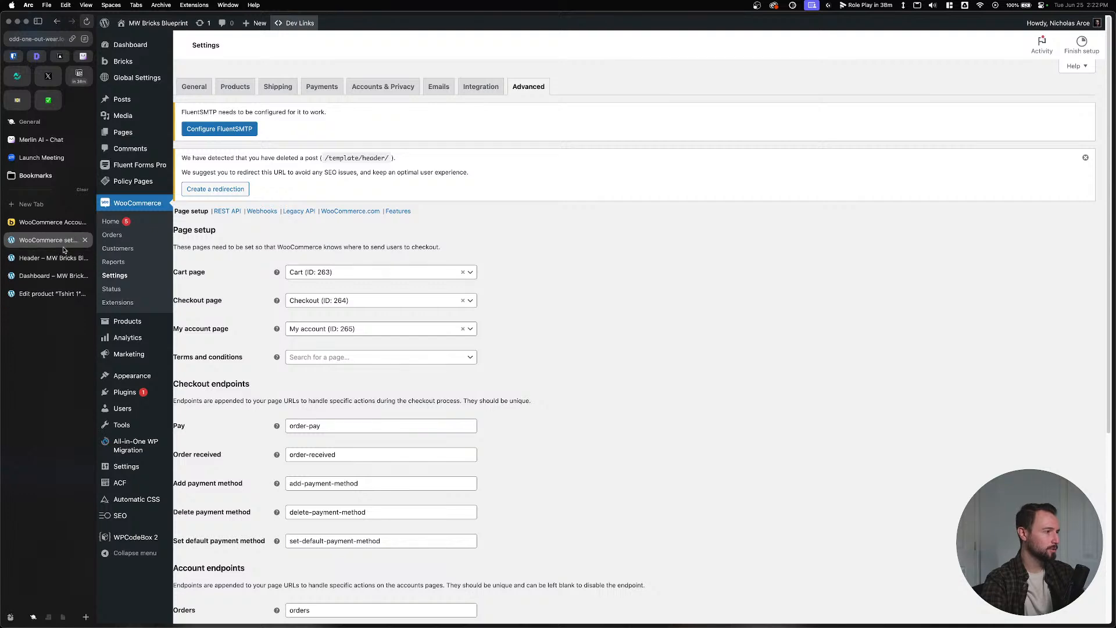
click(85, 241)
click(55, 248)
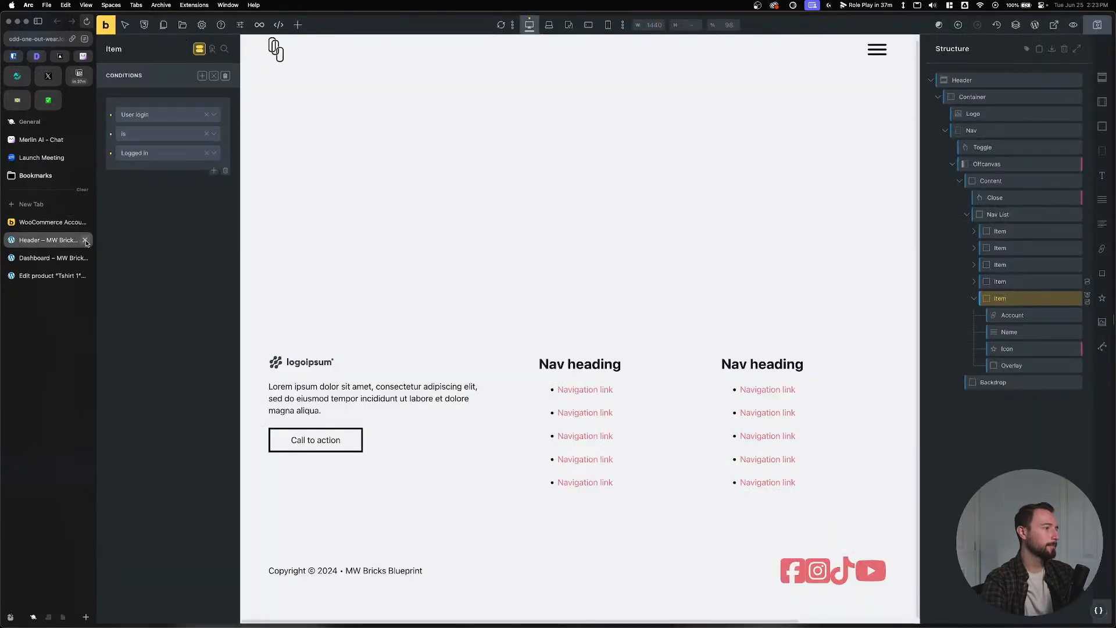
click(85, 240)
click(59, 258)
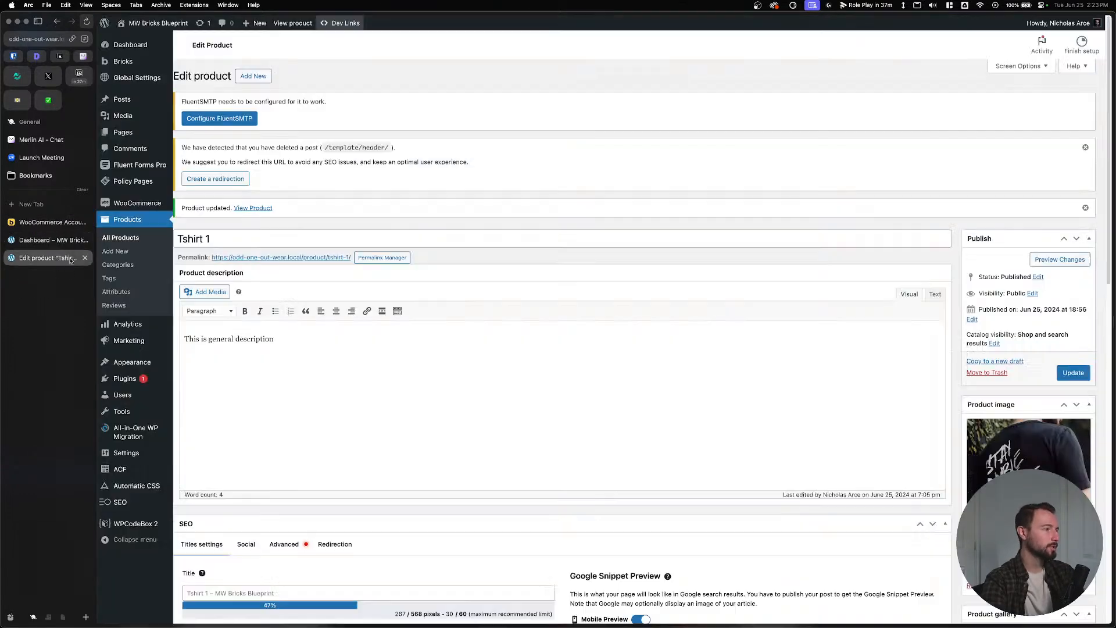
click(85, 258)
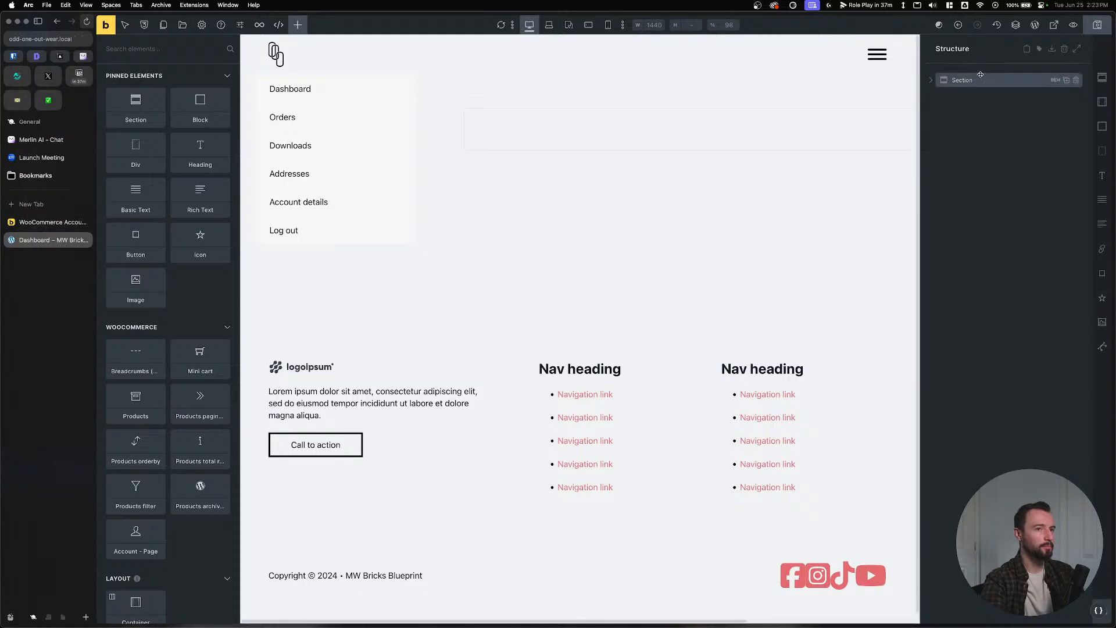
Insert an Account - Page element into the section's container.
click(929, 81)
click(975, 97)
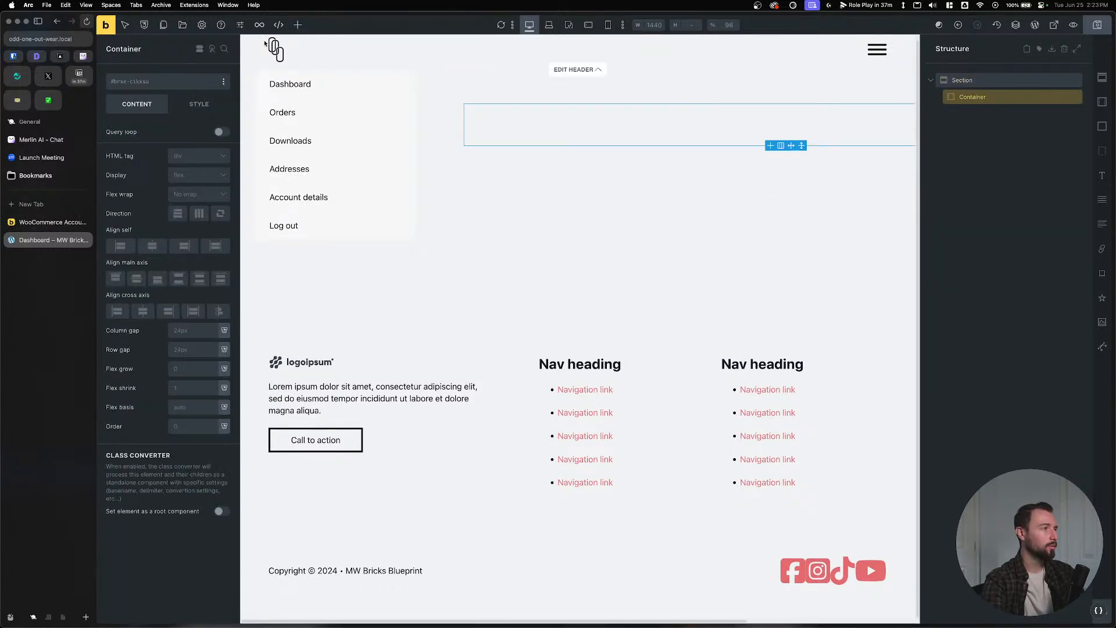
click(297, 24)
text(acc)
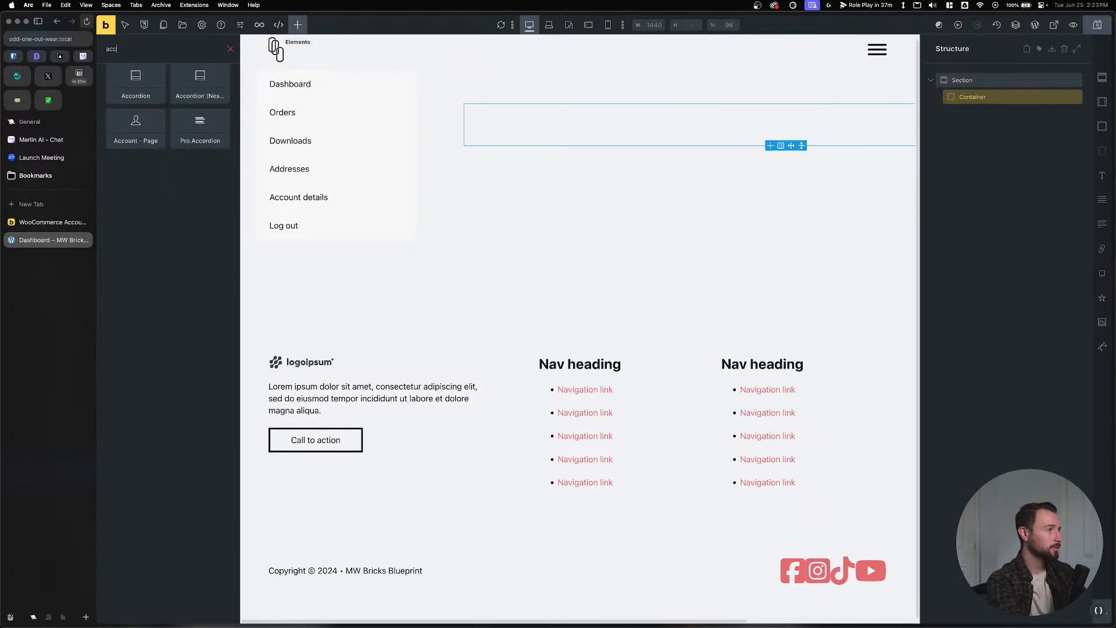
click(120, 134)
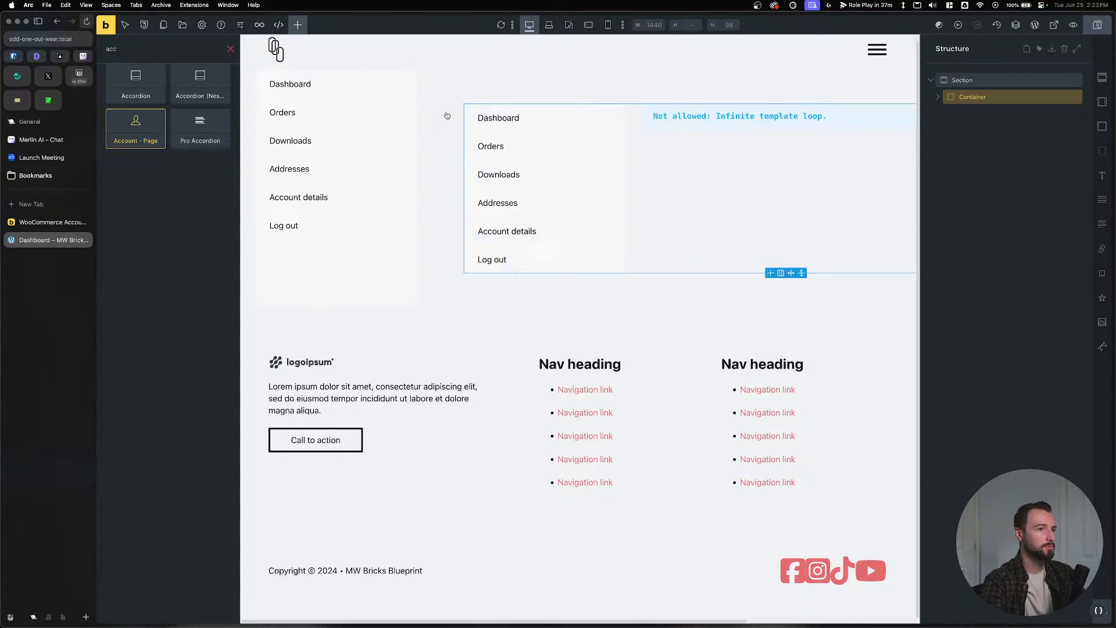
Save the Dashboard template and view the My account page on the front end.
click(938, 97)
click(1097, 24)
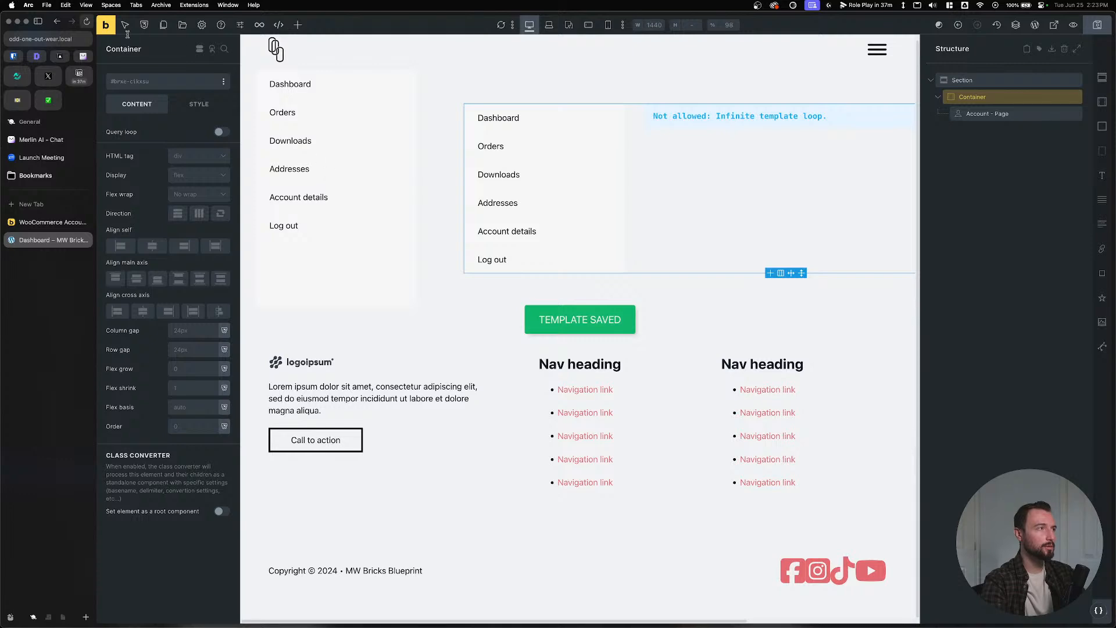
click(105, 25)
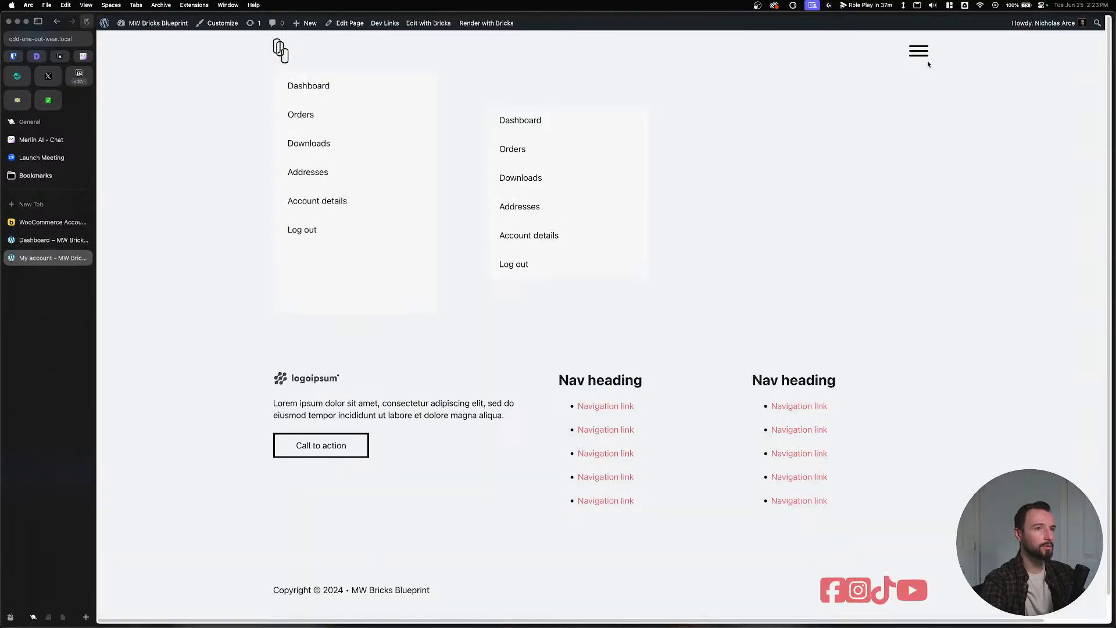
Reload the live My account page, then open it in the block editor.
click(922, 53)
click(932, 169)
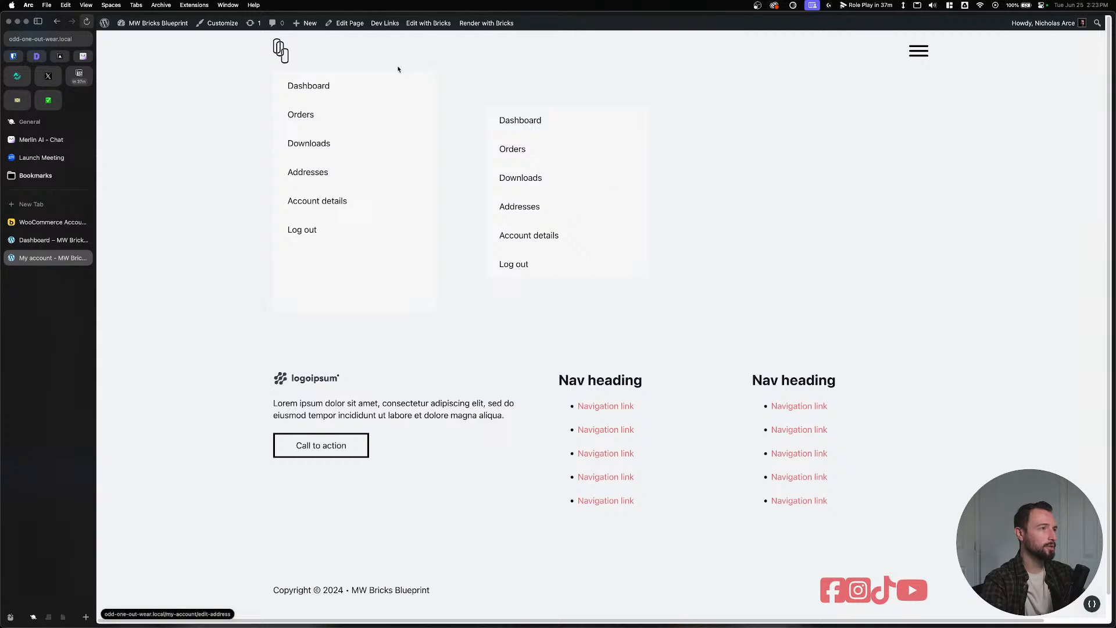
mouse_move(423, 31)
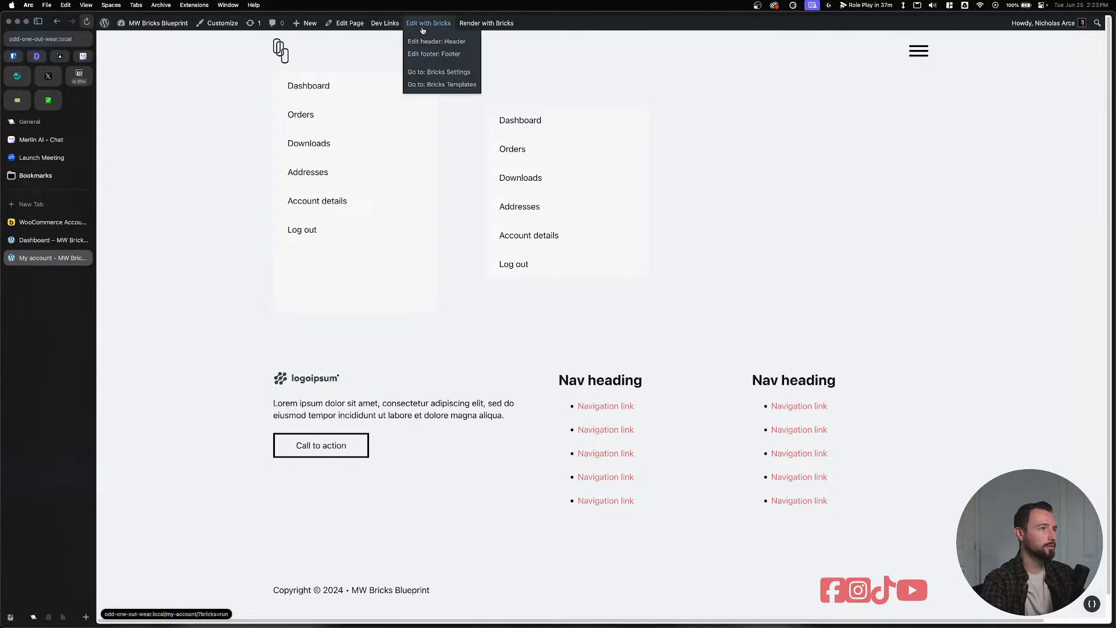
click(345, 24)
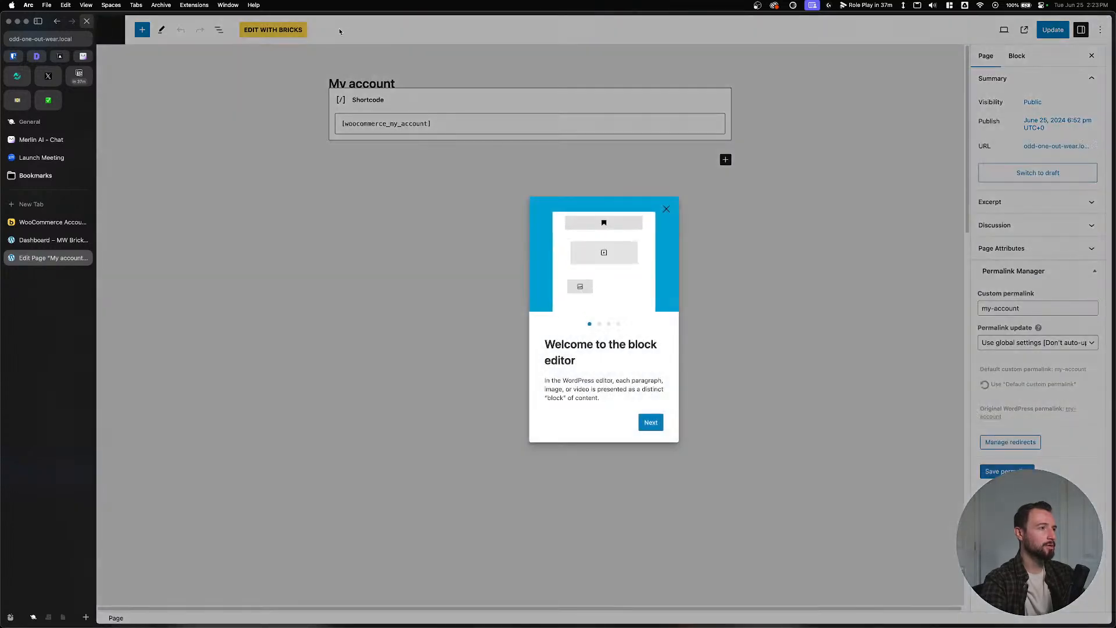
click(667, 210)
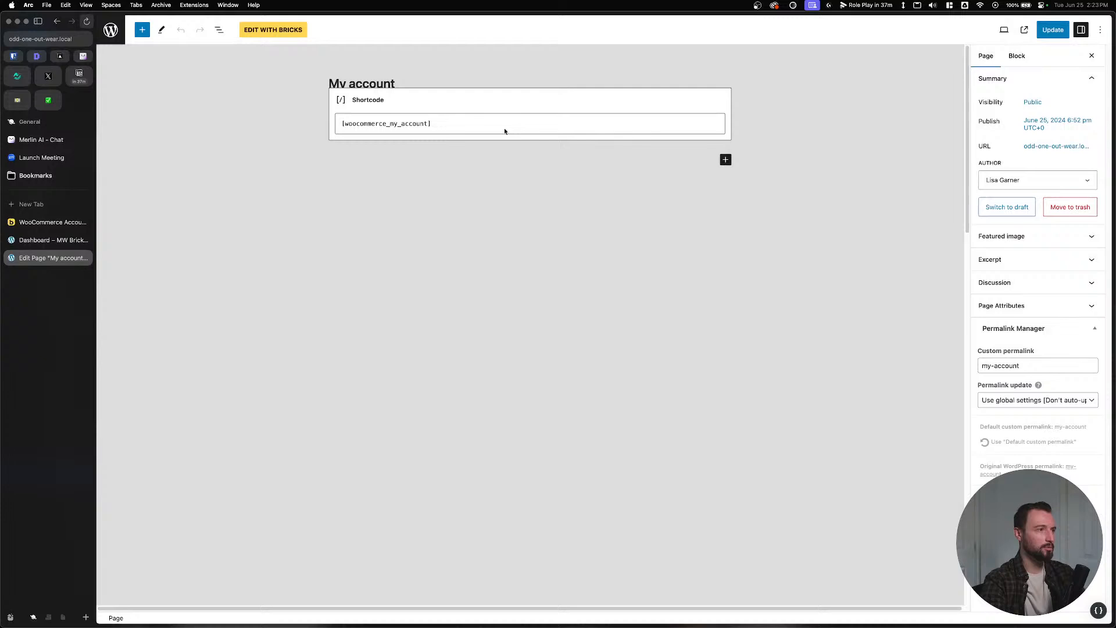
Delete the My account shortcode block and update the page.
click(413, 107)
click(364, 70)
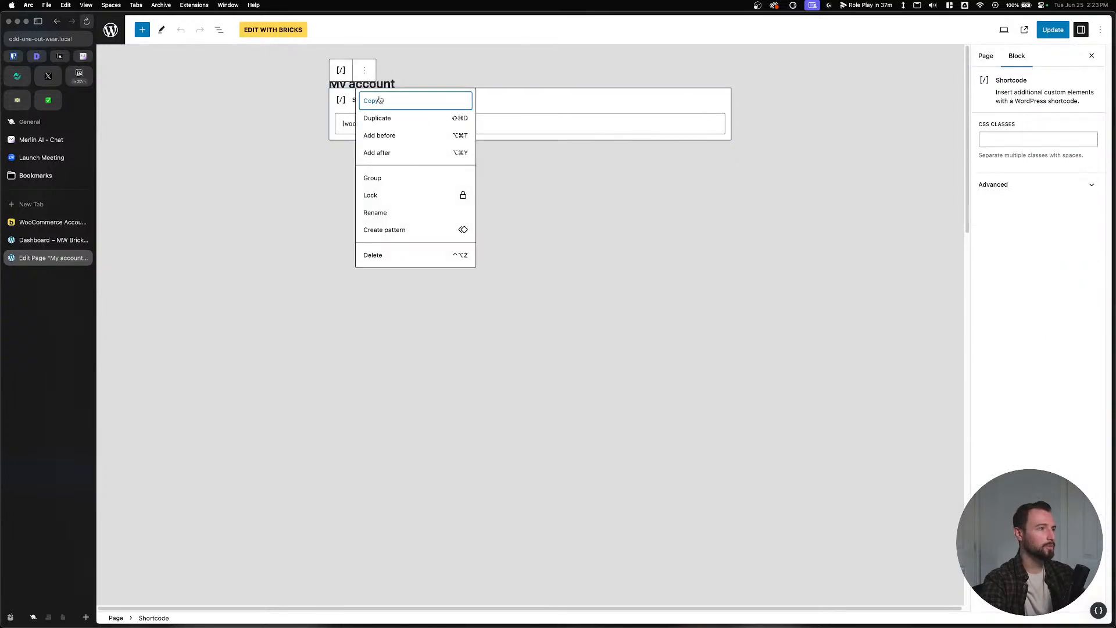
click(387, 254)
click(1068, 31)
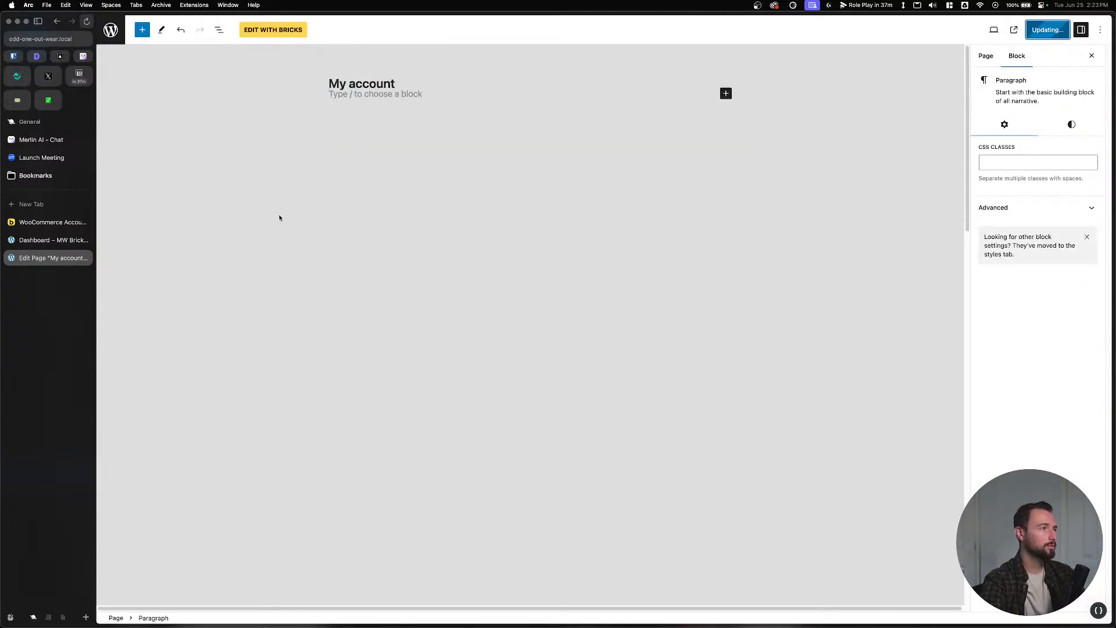
Check the live My account page, re-save the Bricks account template, and reload.
click(1023, 31)
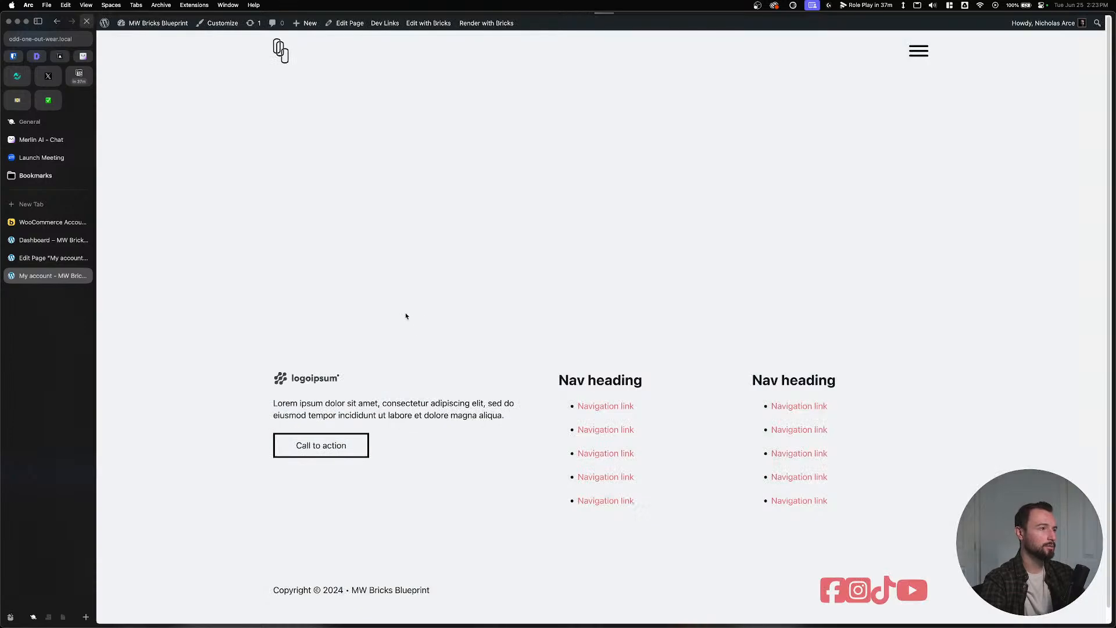
click(918, 51)
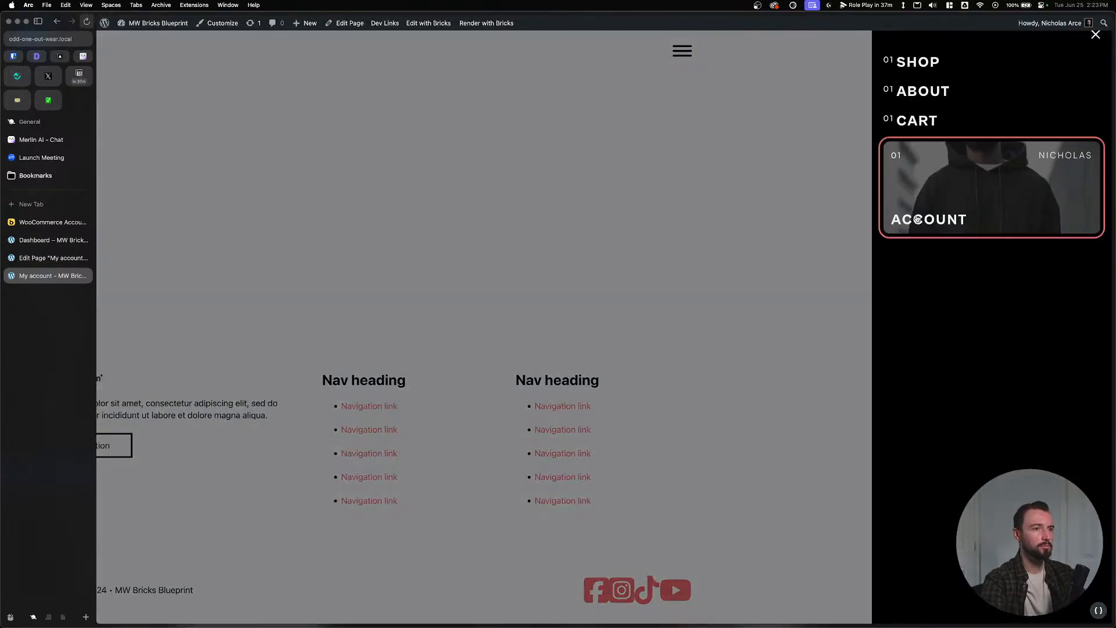
click(917, 216)
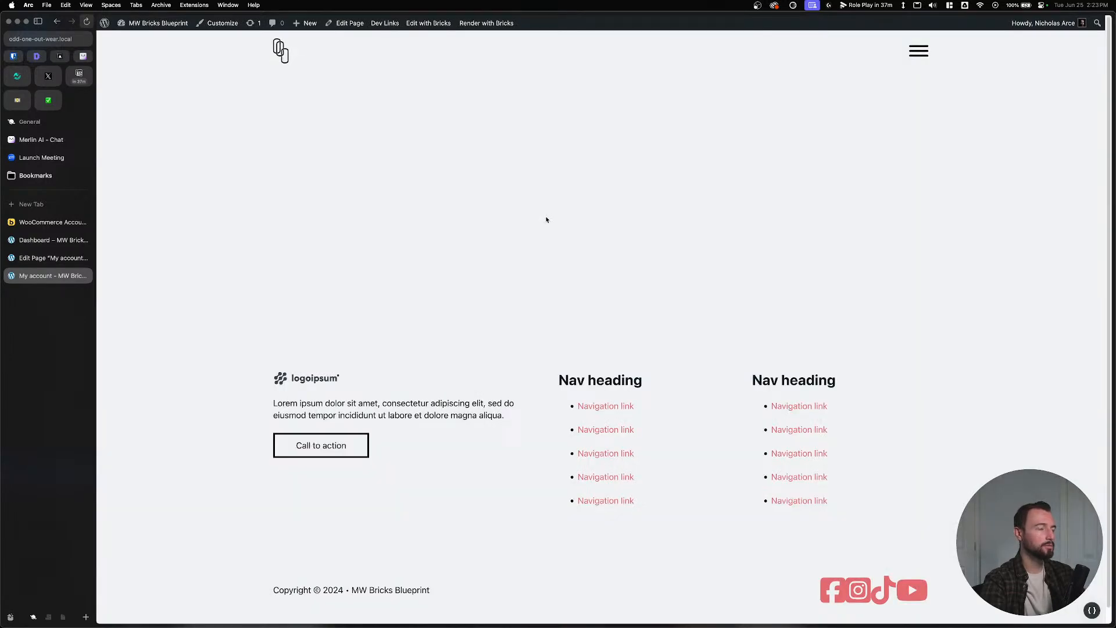
click(46, 257)
click(43, 240)
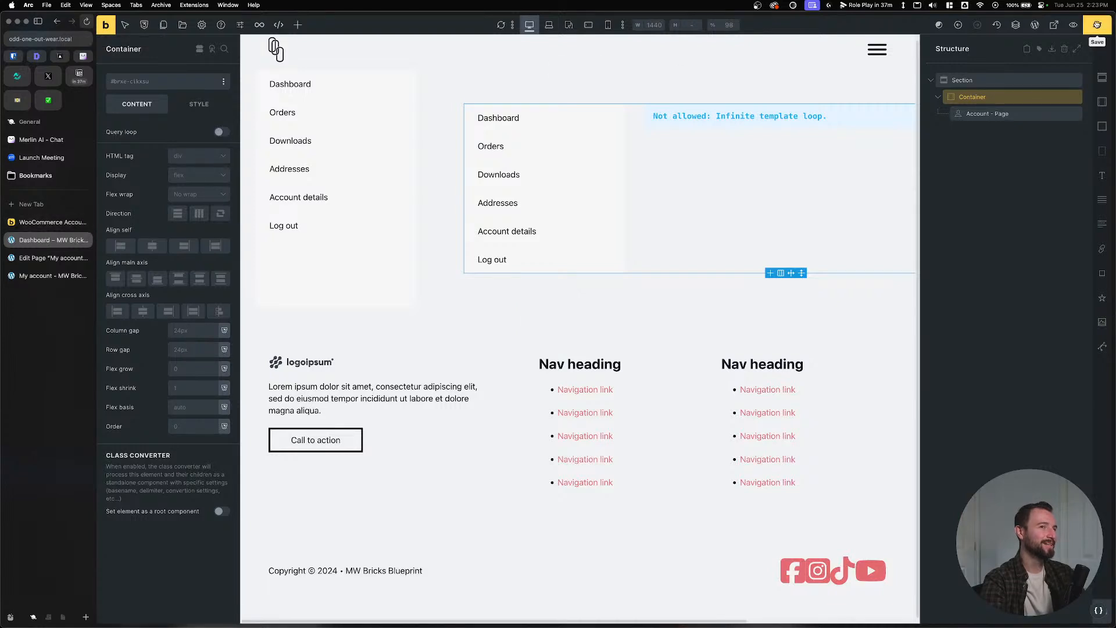
click(1096, 24)
click(46, 275)
key(super+r)
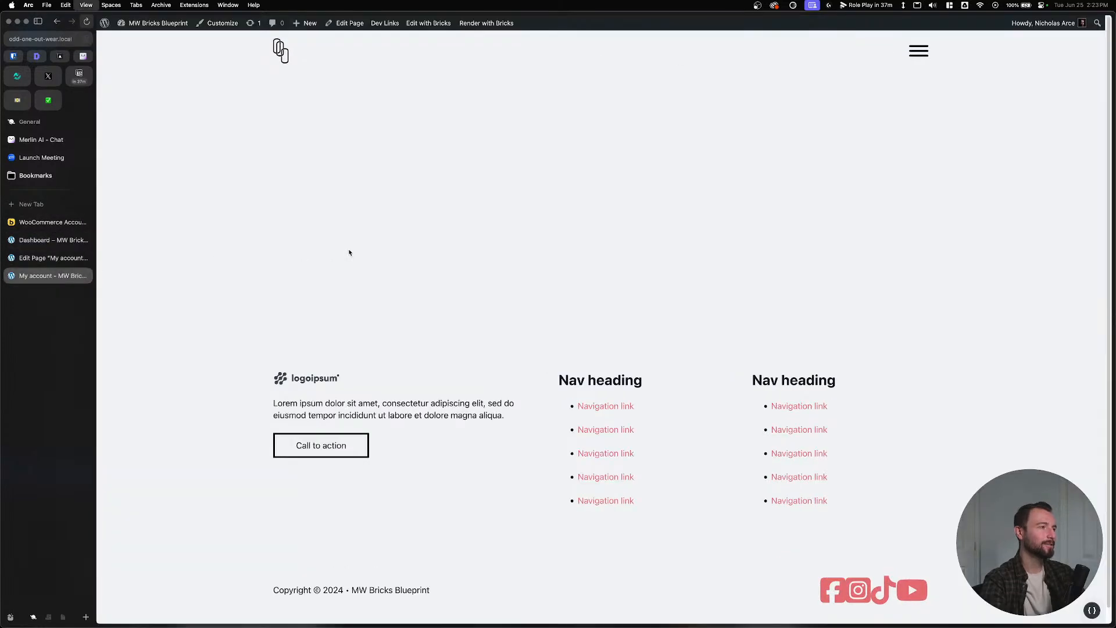
Revisit the page editor and live page, then go to the WordPress admin dashboard.
click(51, 260)
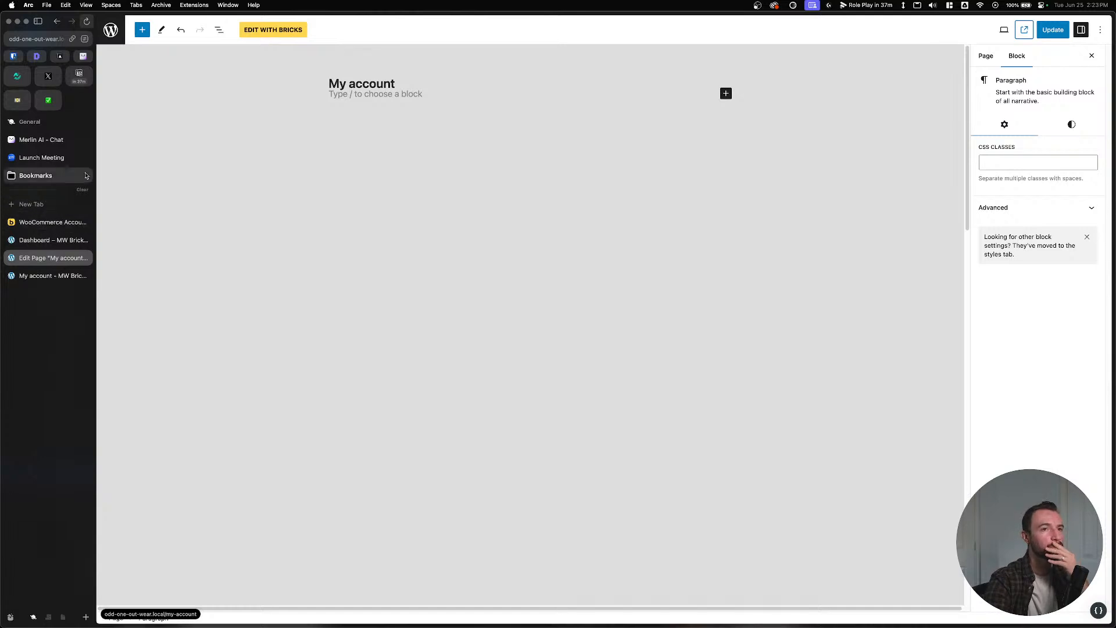
click(47, 276)
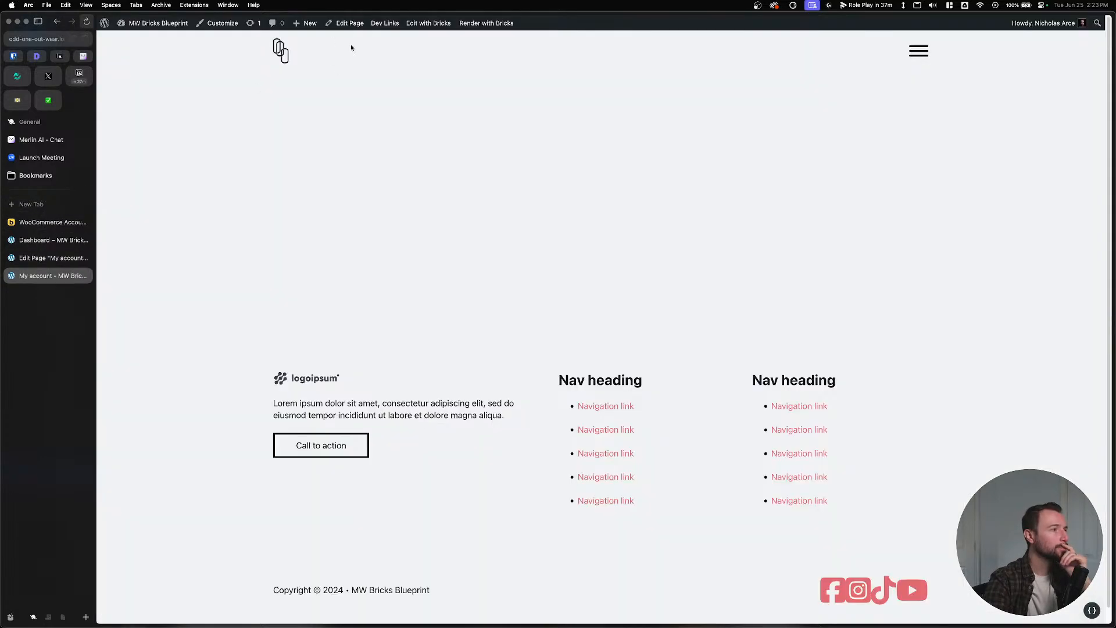
mouse_move(432, 22)
mouse_move(486, 24)
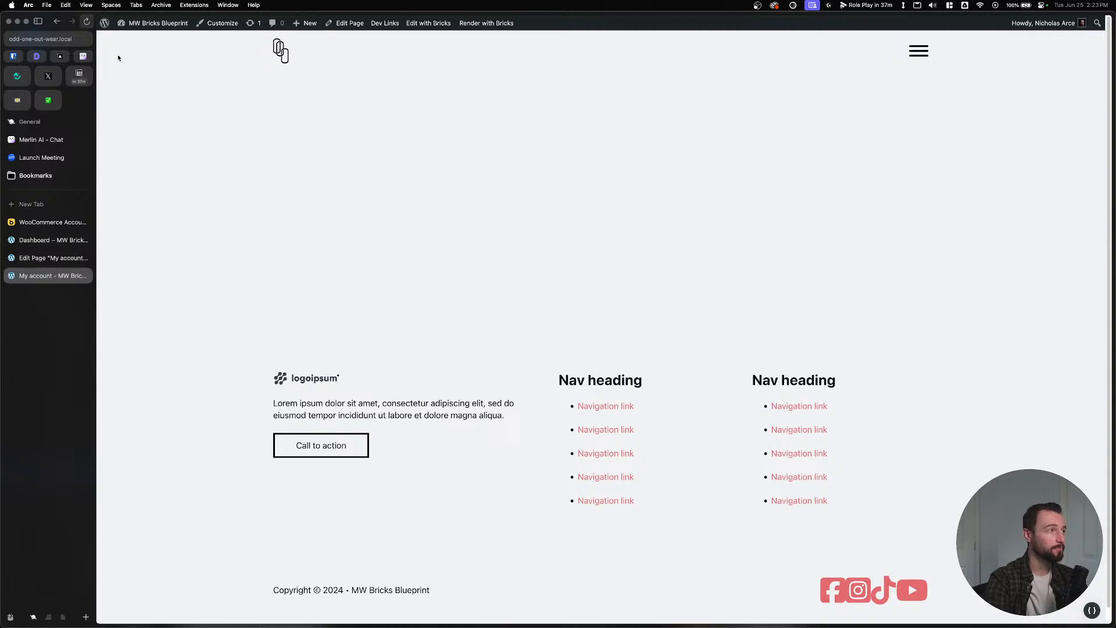
click(82, 39)
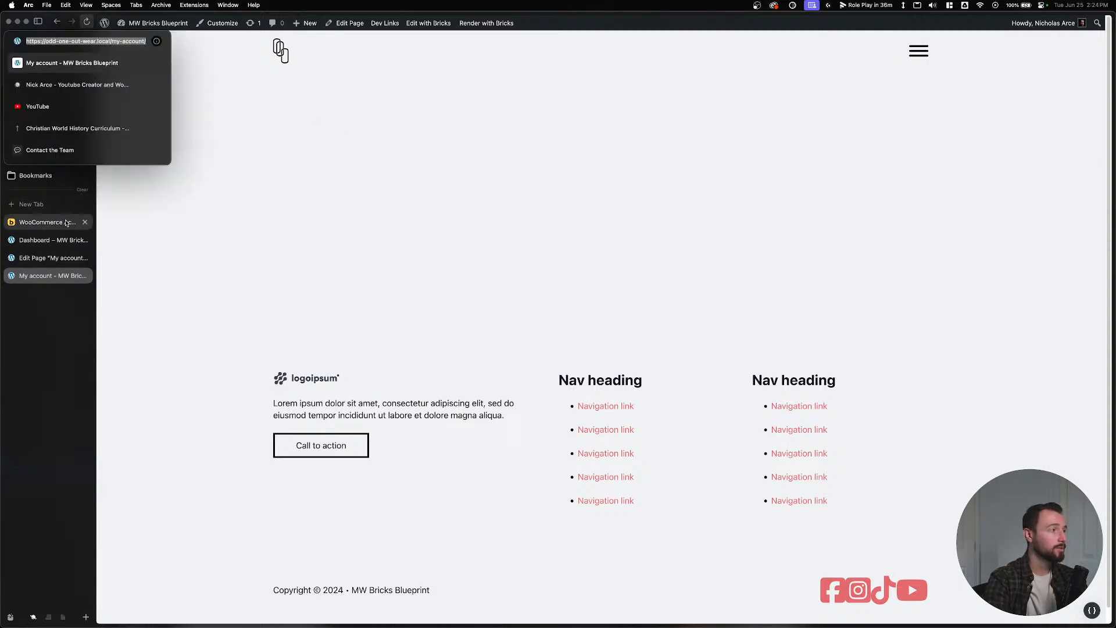
click(304, 124)
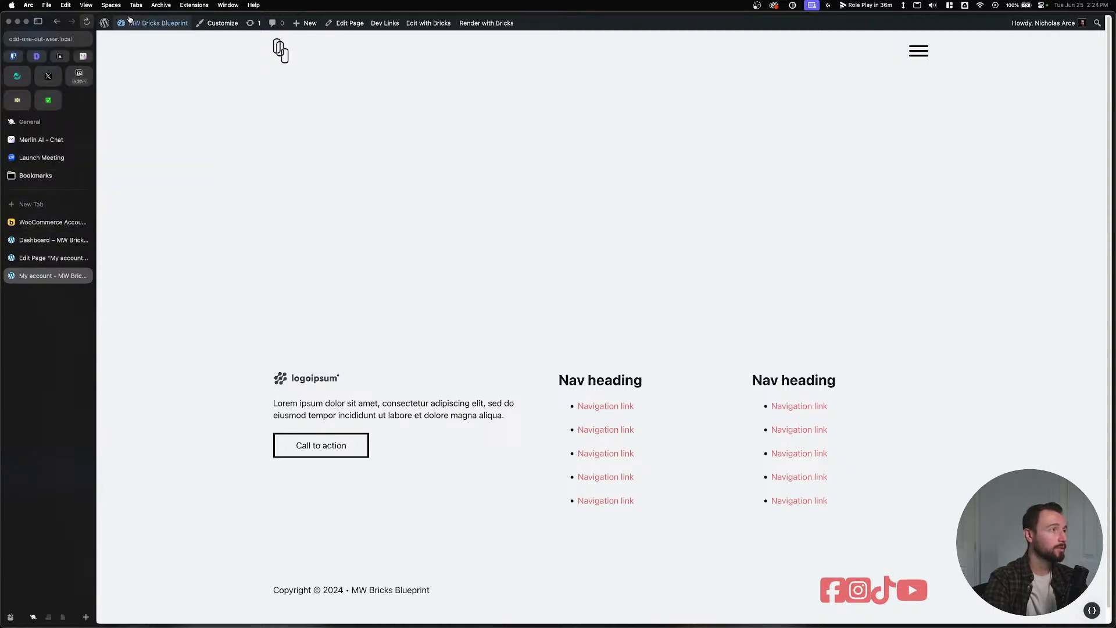
click(136, 40)
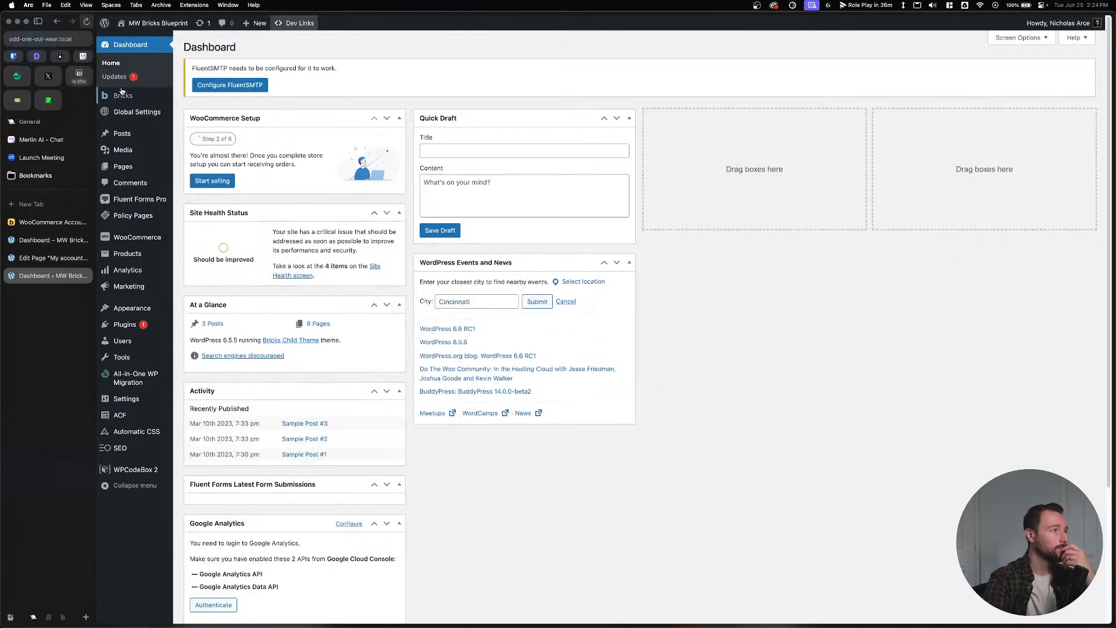
Open the Pages list, then check the Bricks template's conditions settings.
mouse_move(122, 100)
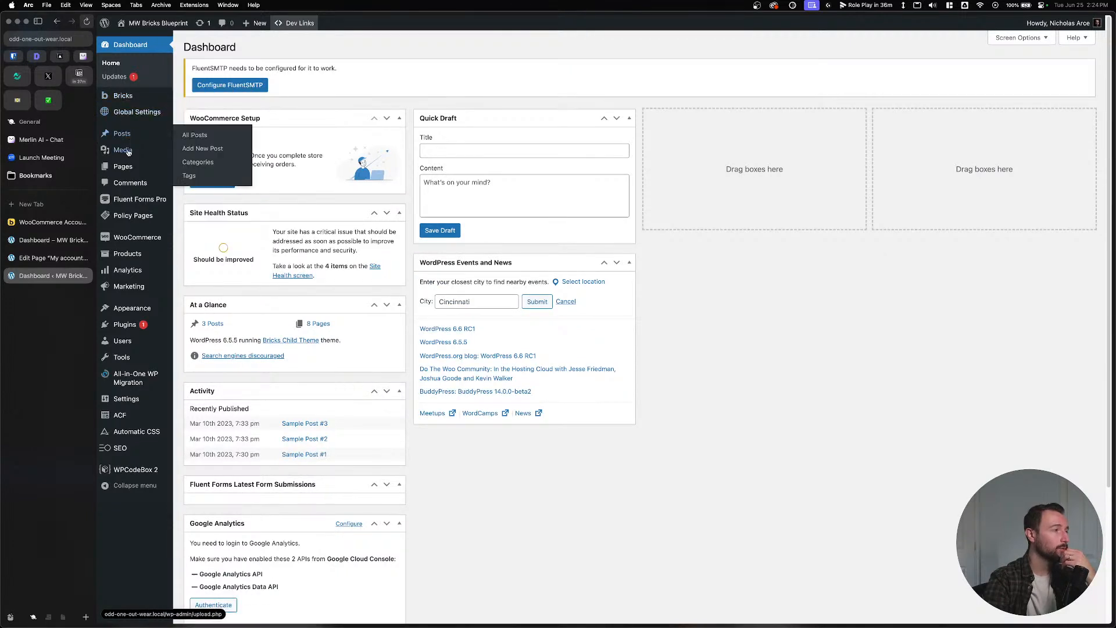
click(128, 168)
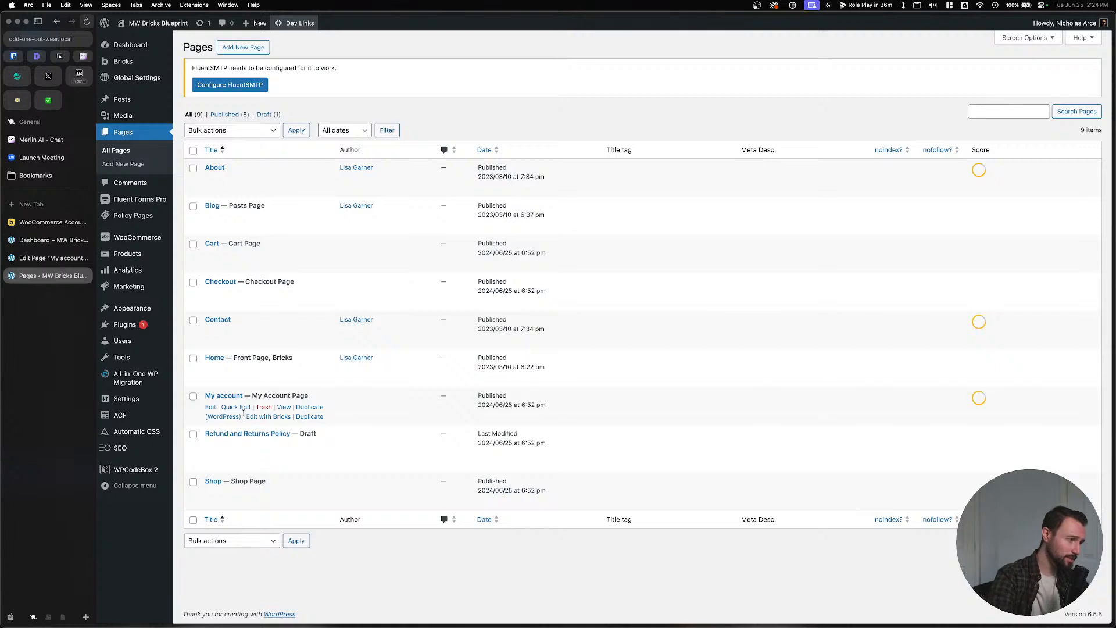
click(52, 258)
click(50, 240)
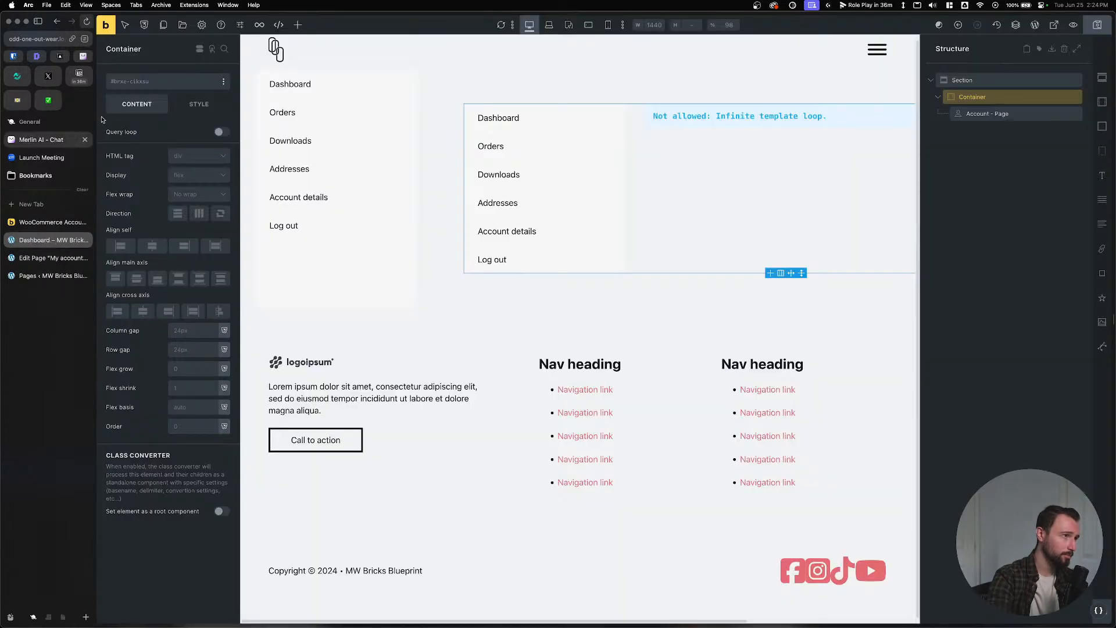
click(200, 28)
click(167, 124)
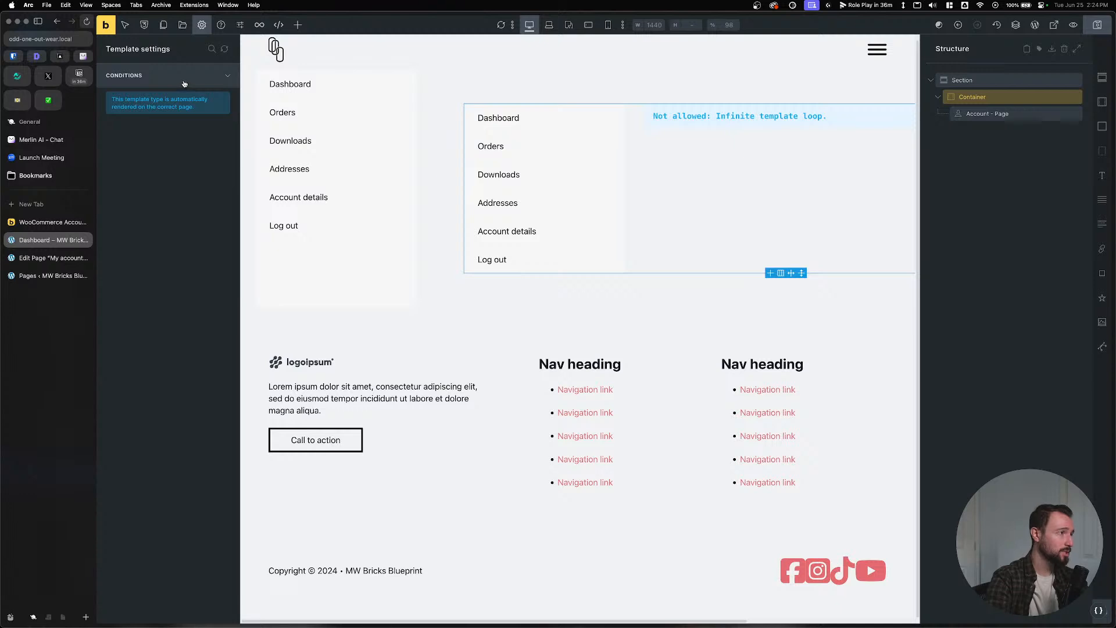
Quick-edit My account in the Pages list, setting its status to Draft.
click(50, 258)
click(47, 273)
mouse_move(230, 432)
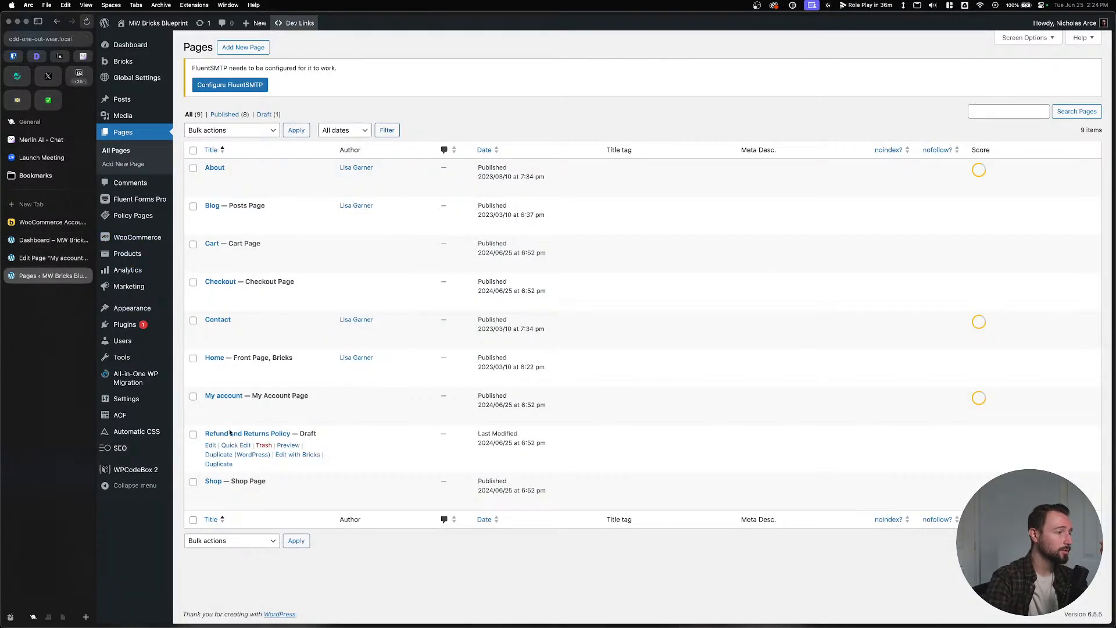
click(236, 407)
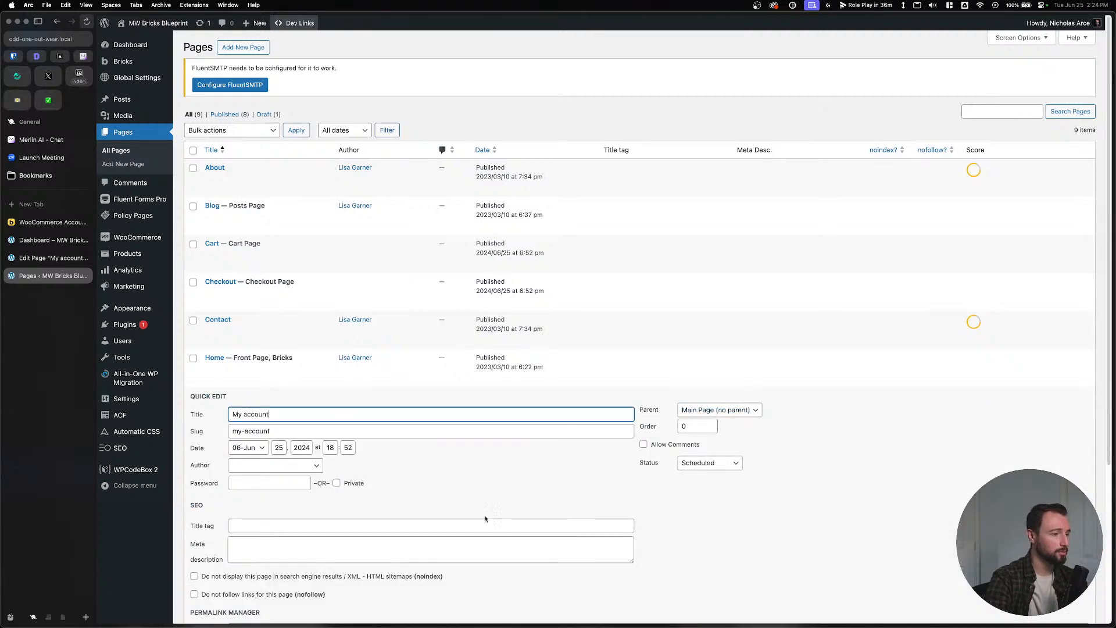
click(730, 462)
click(700, 490)
scroll(395, 399, down, 4)
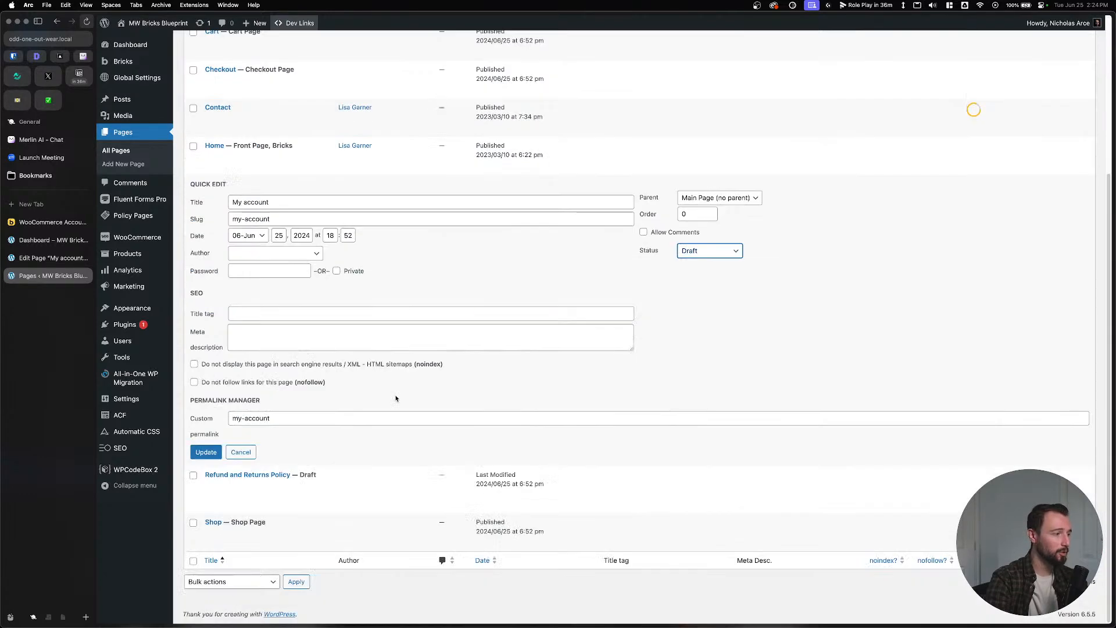
click(205, 452)
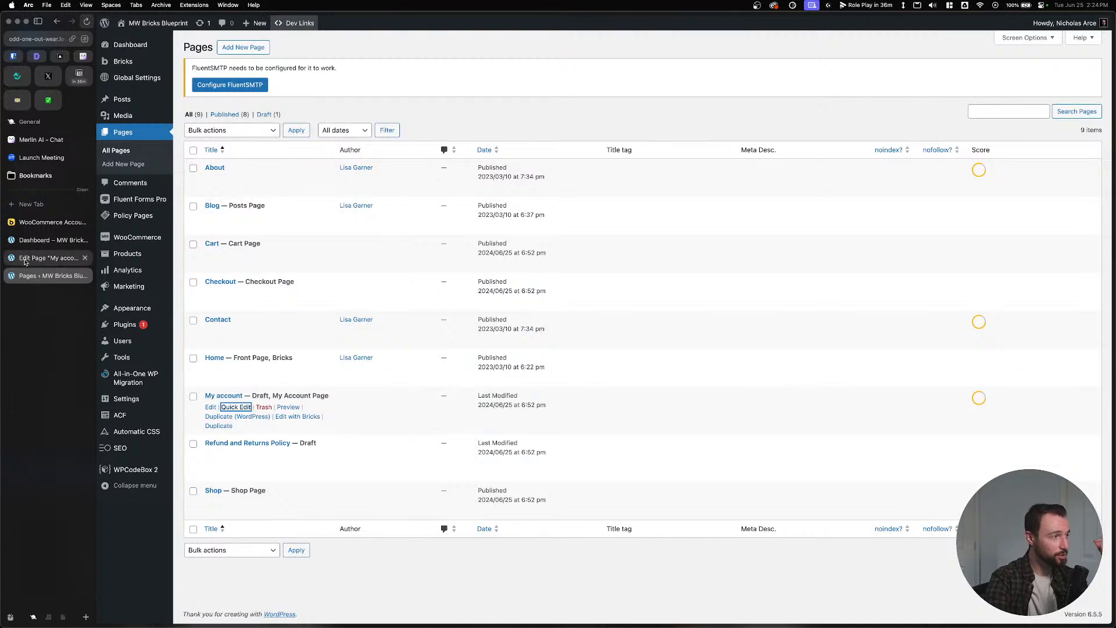
Check the page editor and live My account page, then return to Pages.
click(38, 259)
click(46, 240)
click(39, 259)
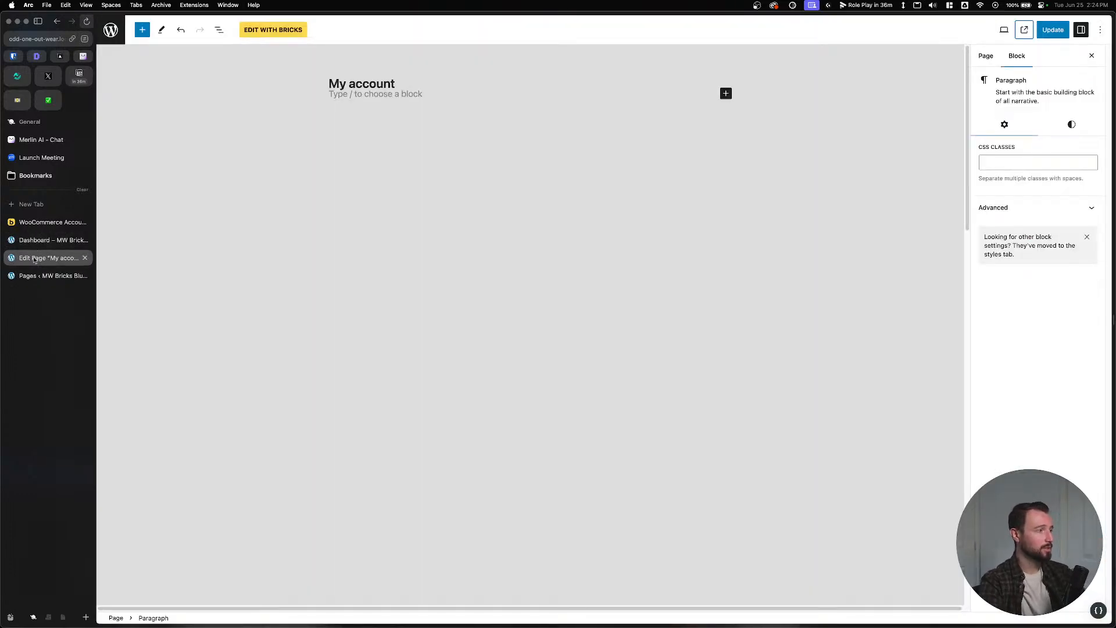
click(1024, 29)
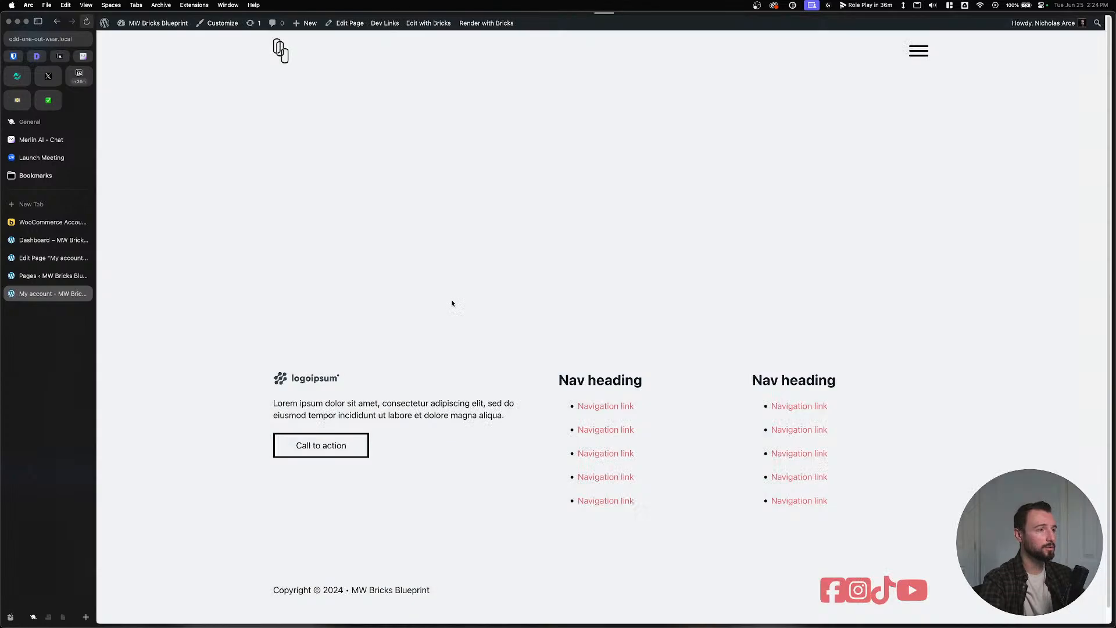
click(29, 278)
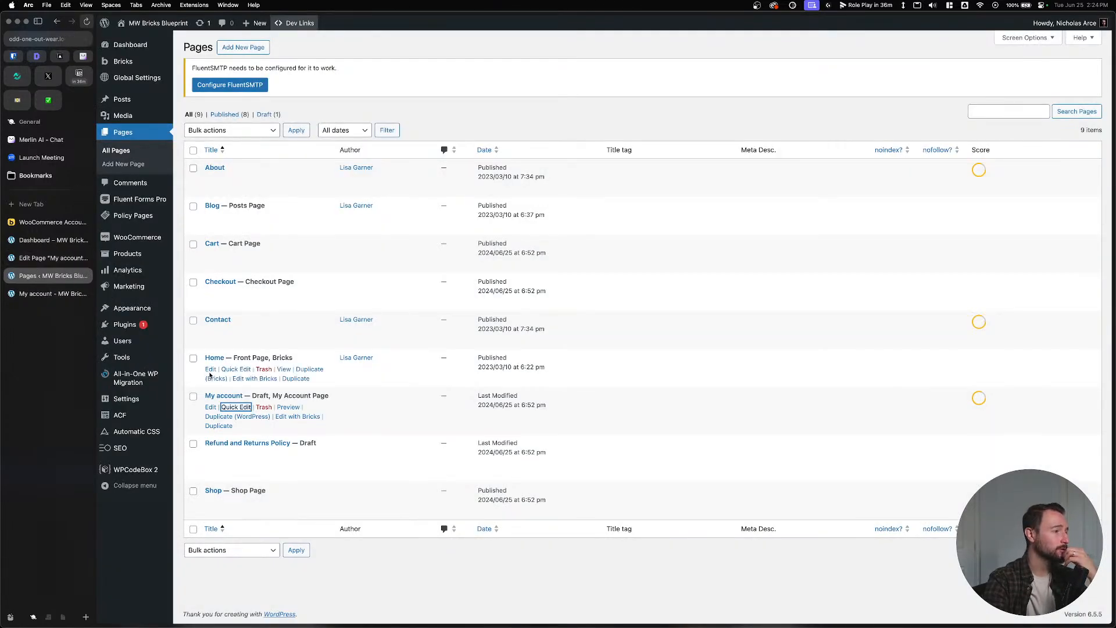
Quick-edit My account again, set its status back to Scheduled, and update.
click(236, 407)
click(706, 465)
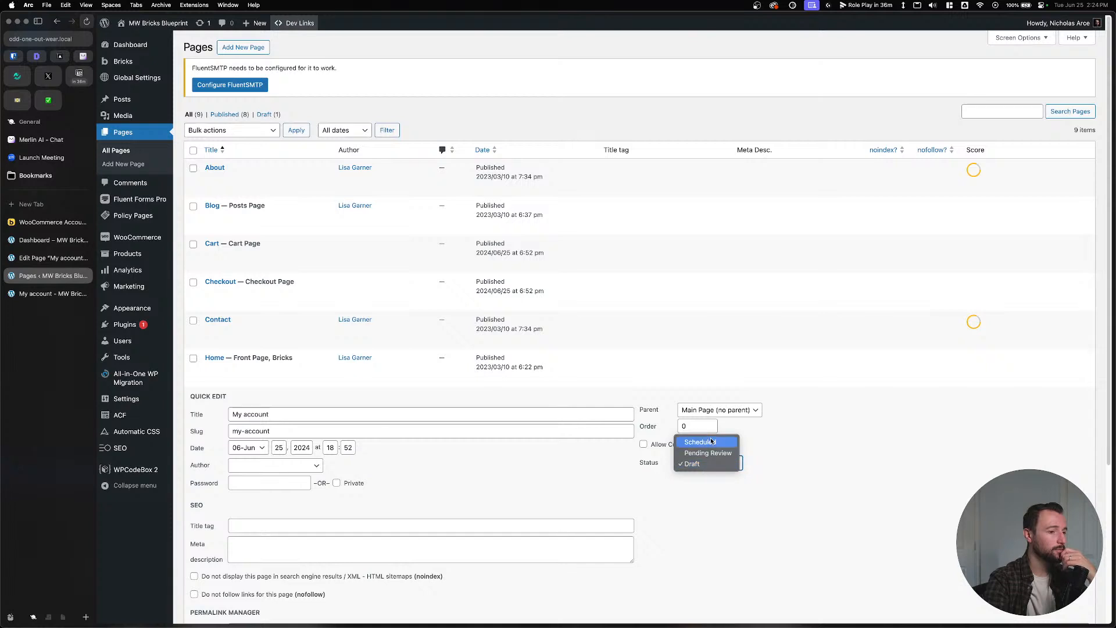
click(700, 442)
click(715, 464)
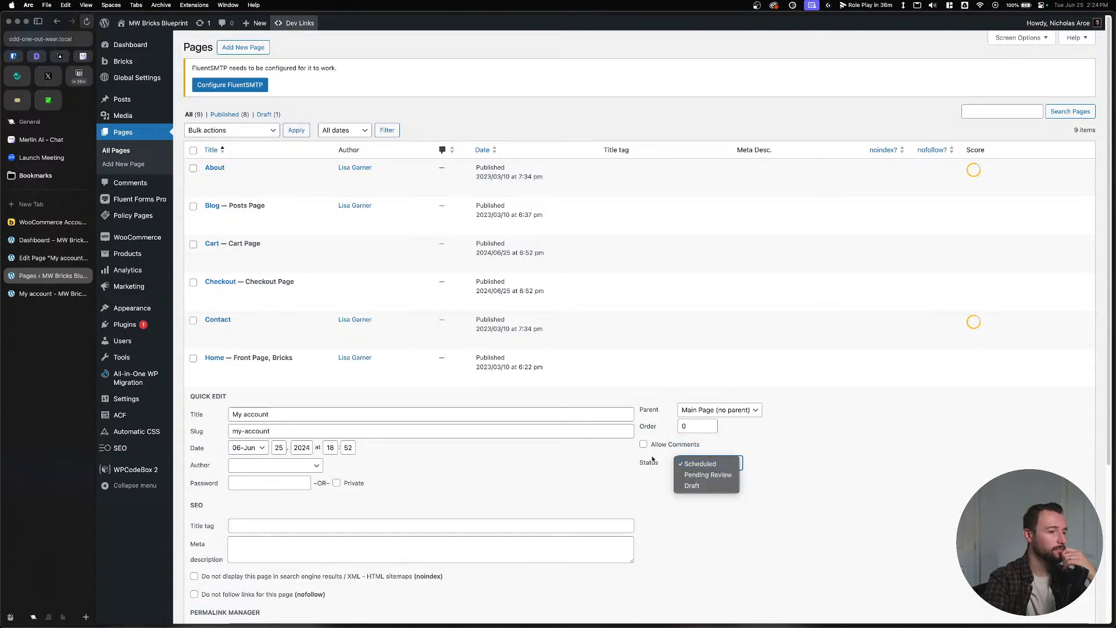
click(621, 455)
scroll(562, 464, down, 2)
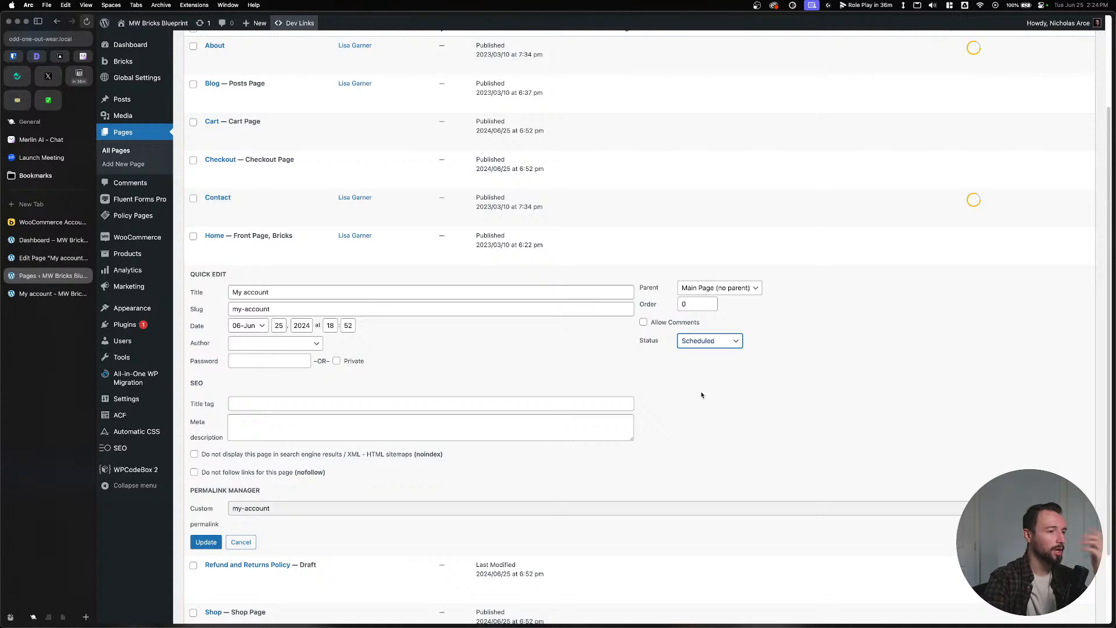
click(696, 347)
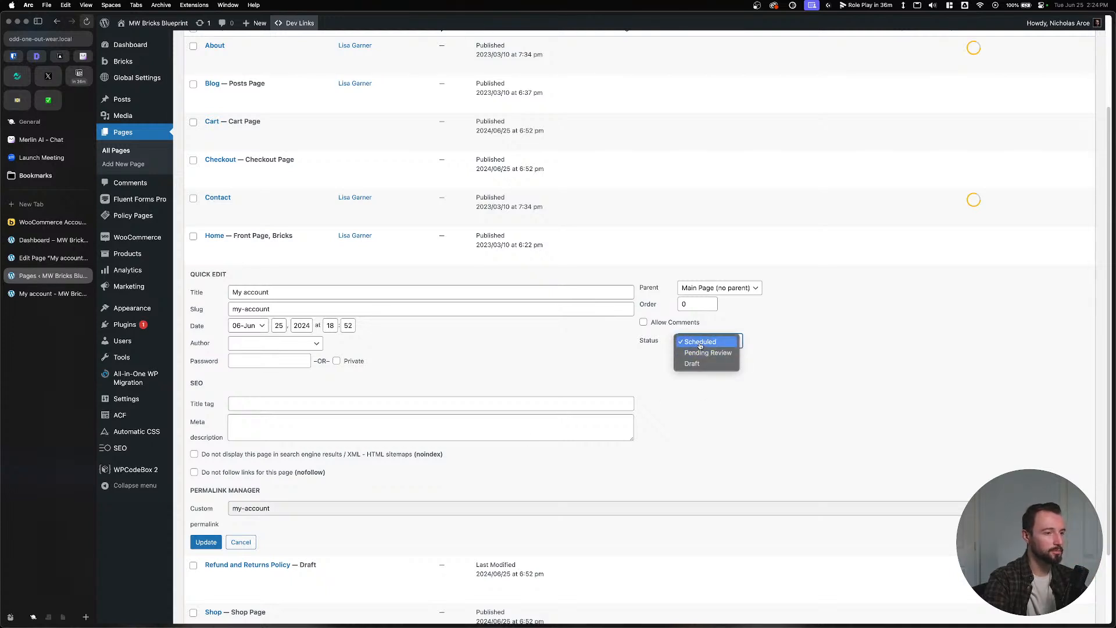
click(699, 344)
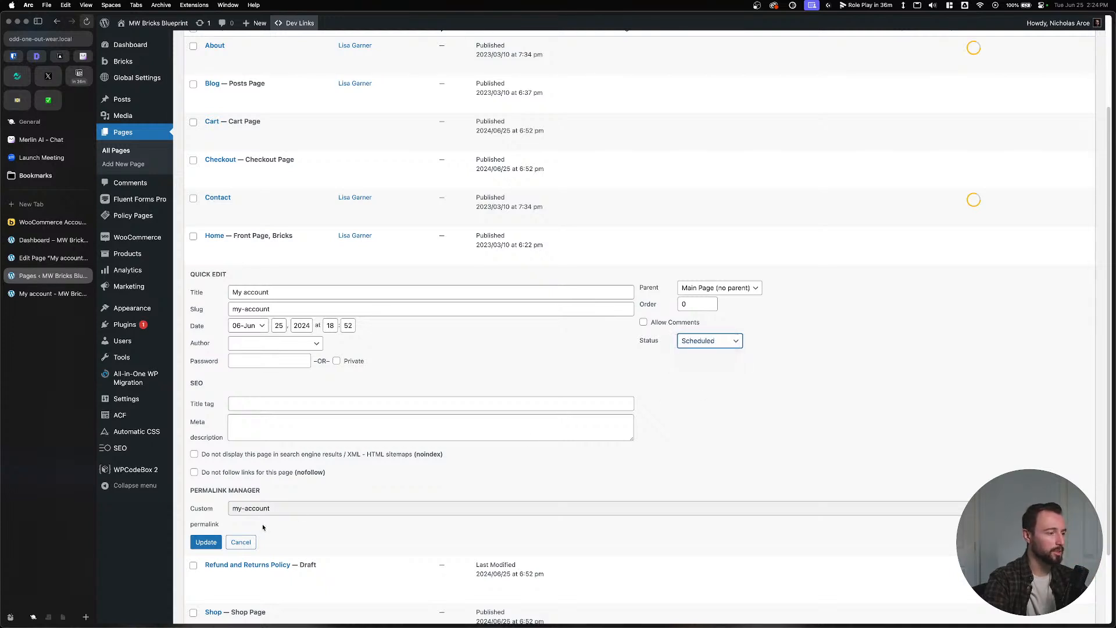
click(206, 542)
Open My account in the editor and publish it.
key(shift+Tab)
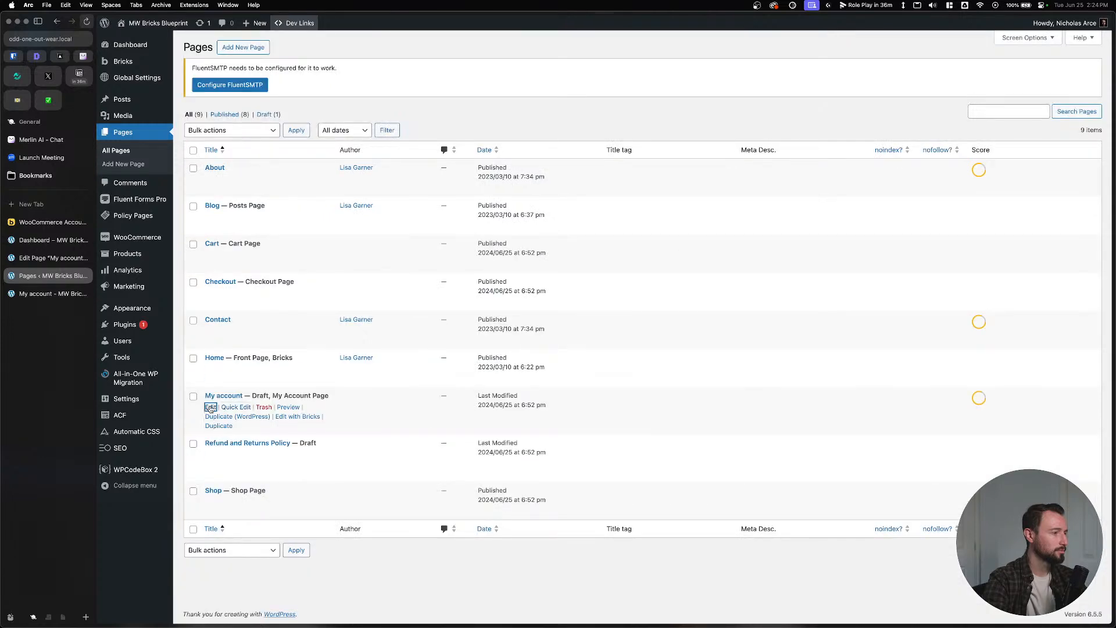
key(Return)
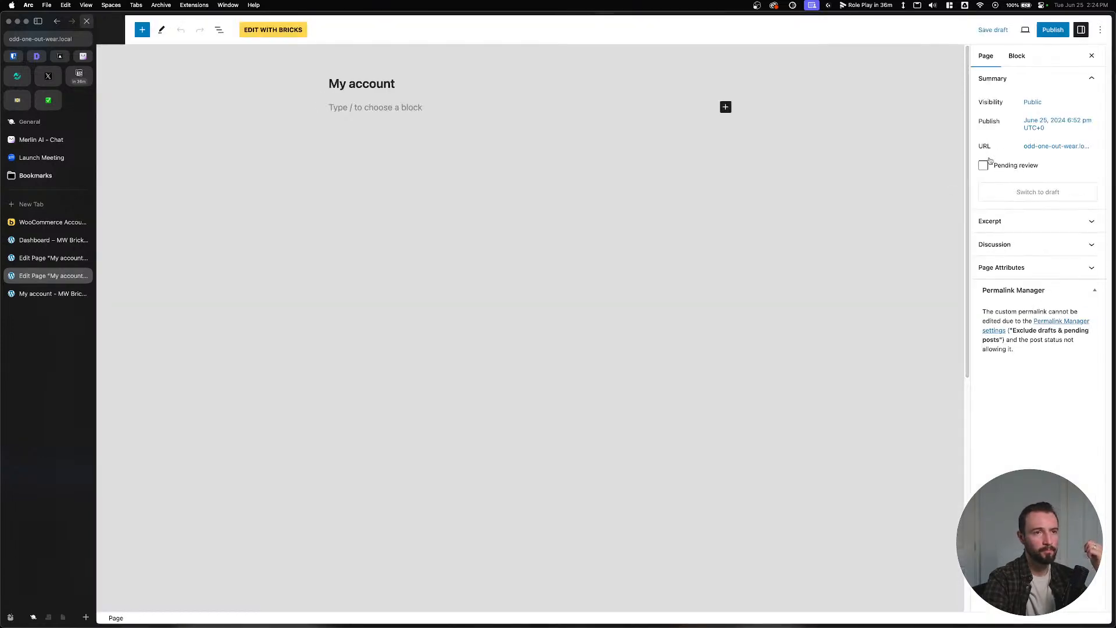
click(1053, 29)
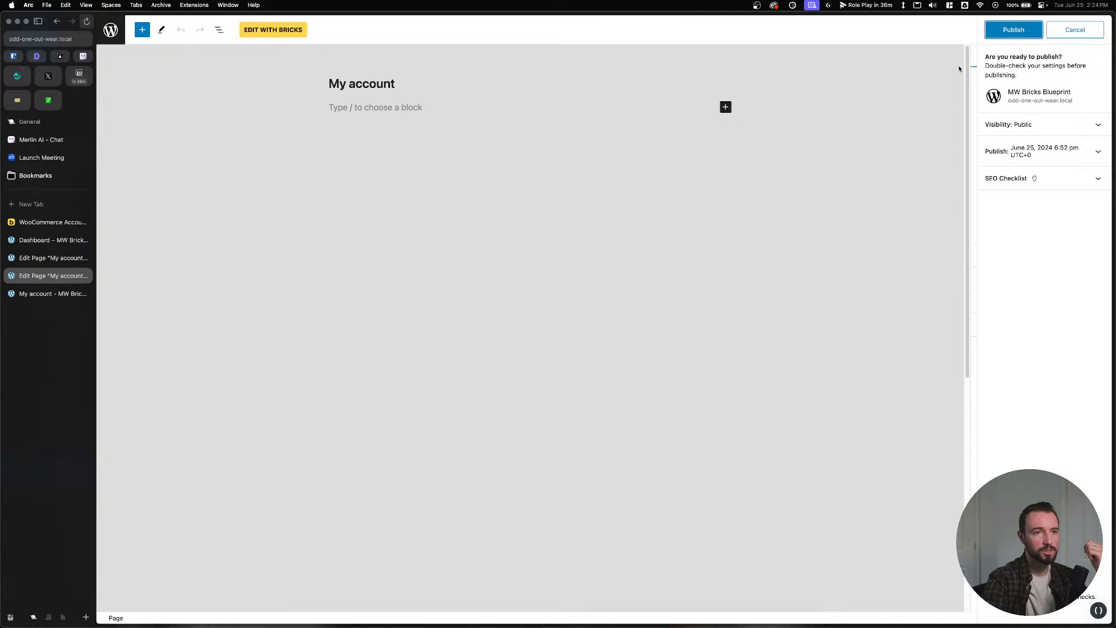
click(1012, 30)
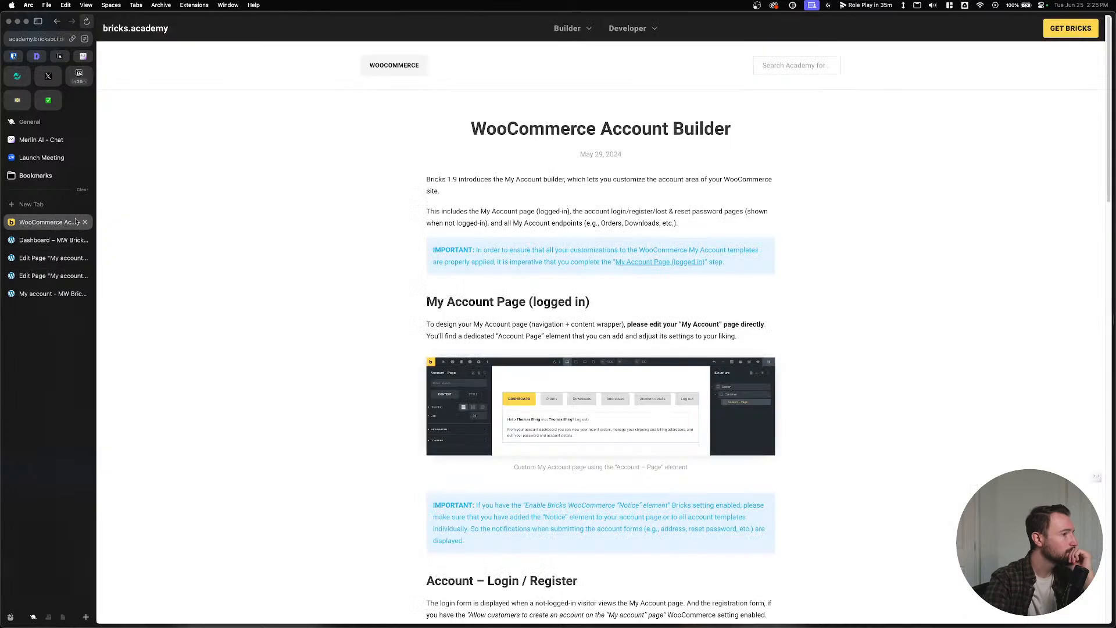
Read the WooCommerce Account Builder article's intro and first IMPORTANT note.
click(52, 222)
drag(427, 178, 733, 222)
click(732, 222)
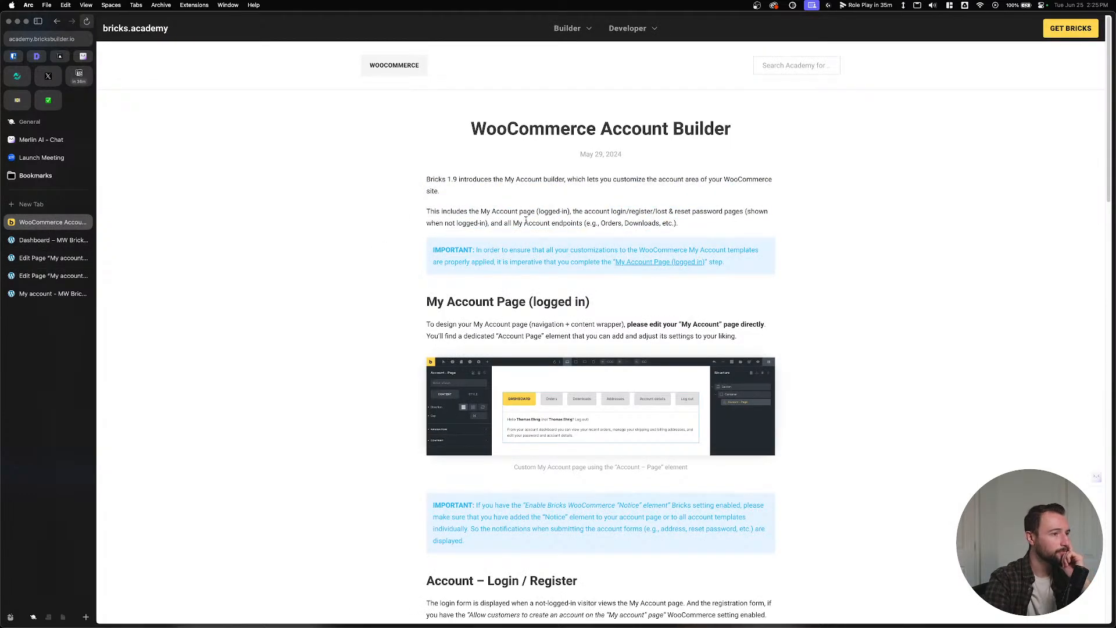
drag(433, 249, 518, 274)
click(518, 274)
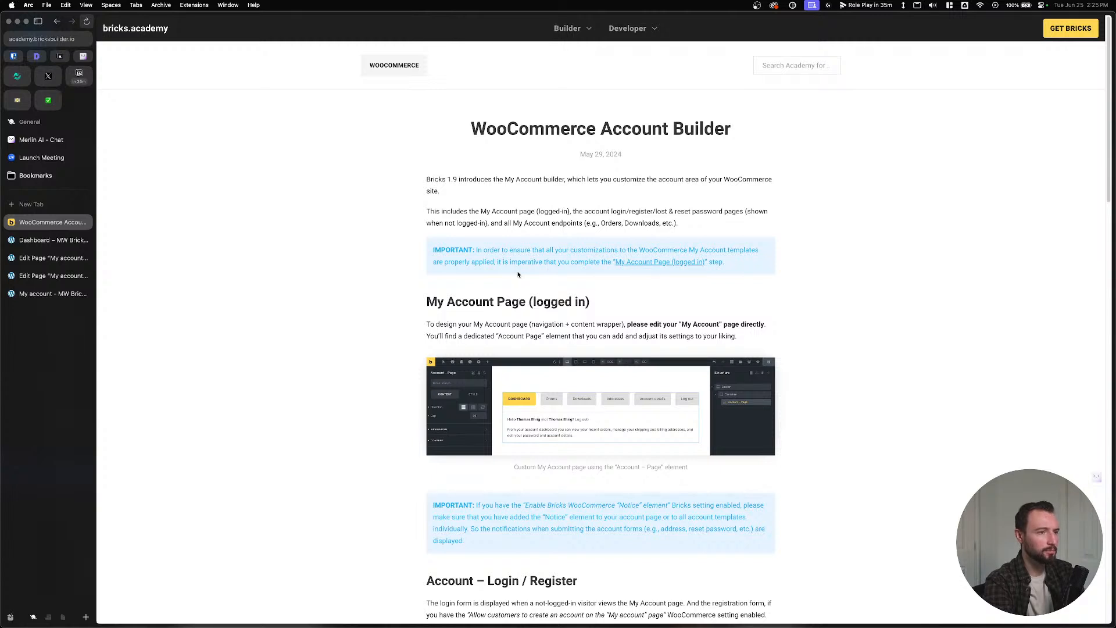
Jump to the My Account Page (logged in) section and read its advice on designing the account page.
click(638, 263)
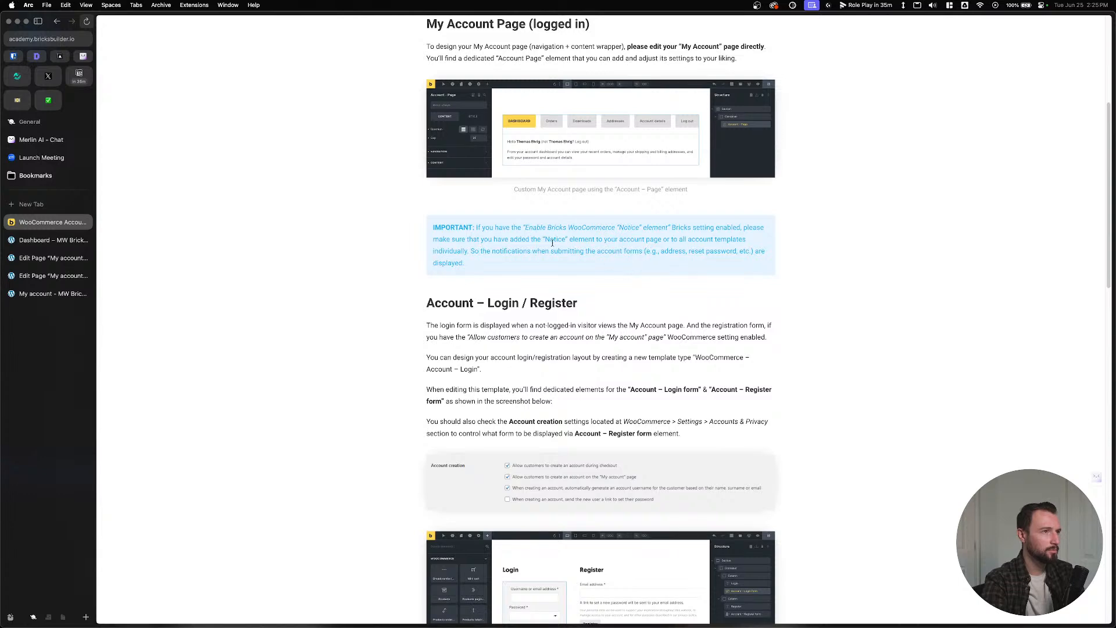
drag(450, 42, 494, 54)
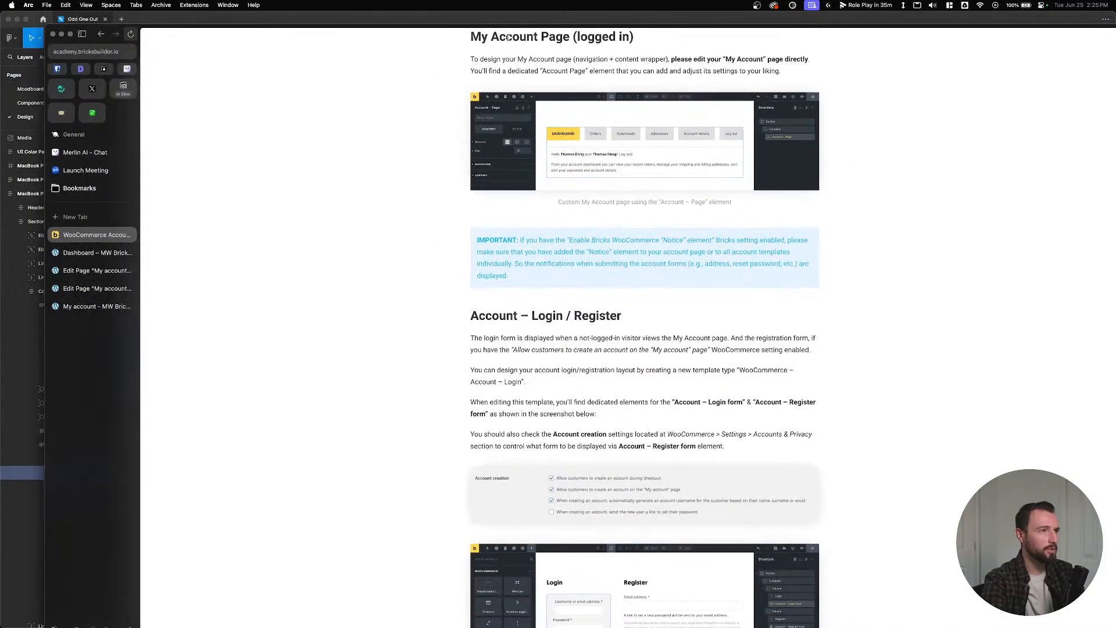
double_click(516, 27)
drag(627, 46, 762, 59)
click(770, 62)
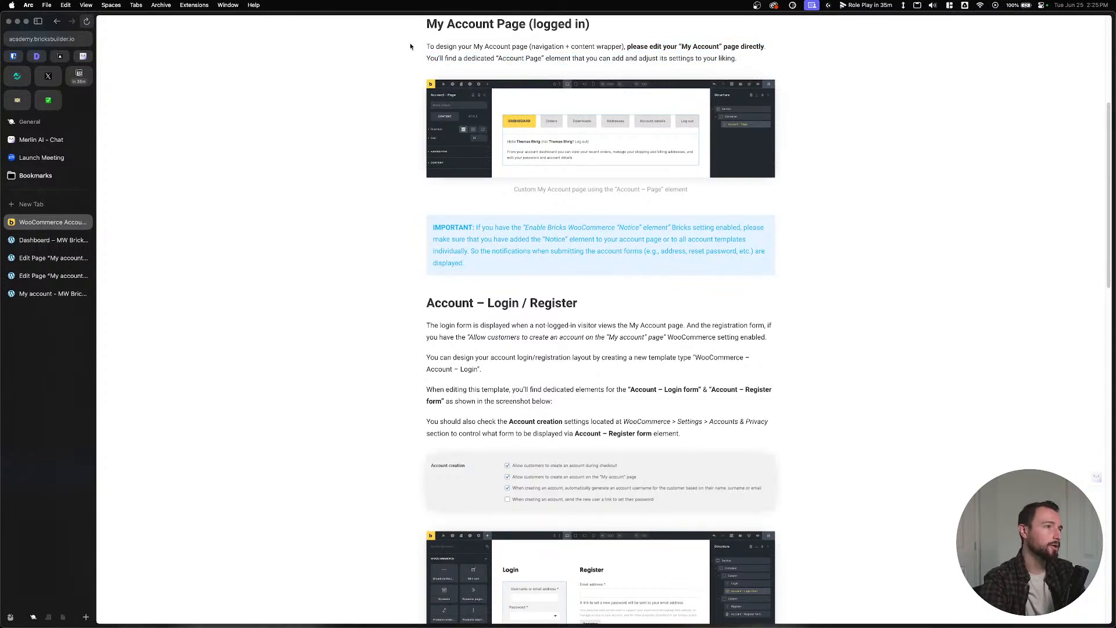
drag(424, 46, 773, 62)
click(775, 62)
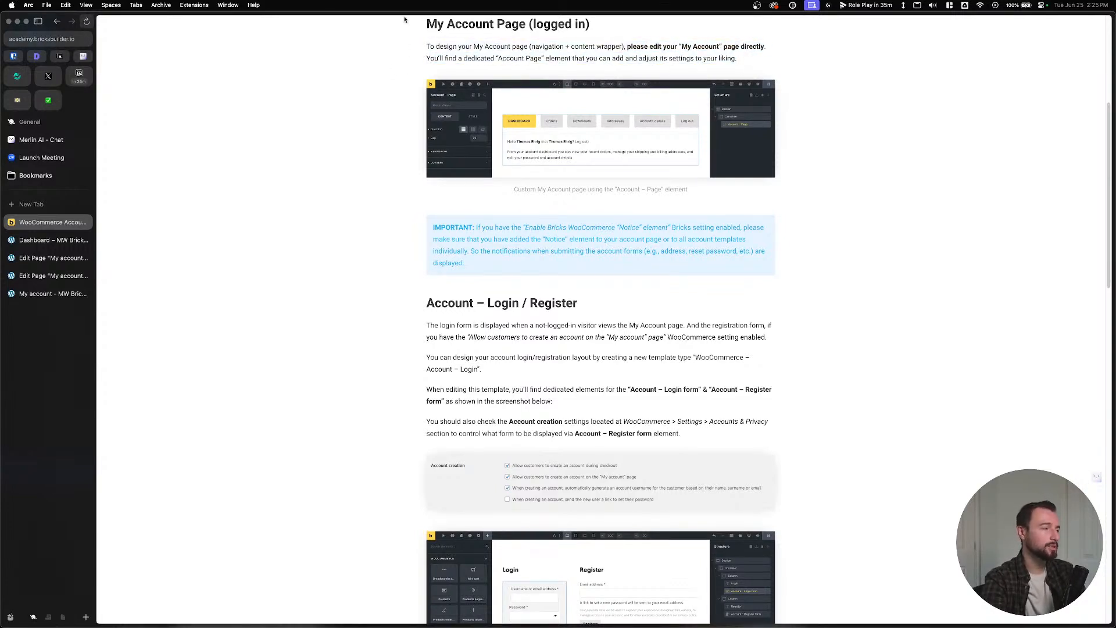
Close the duplicate My account editor tab and check the Bricks saved templates library.
click(44, 243)
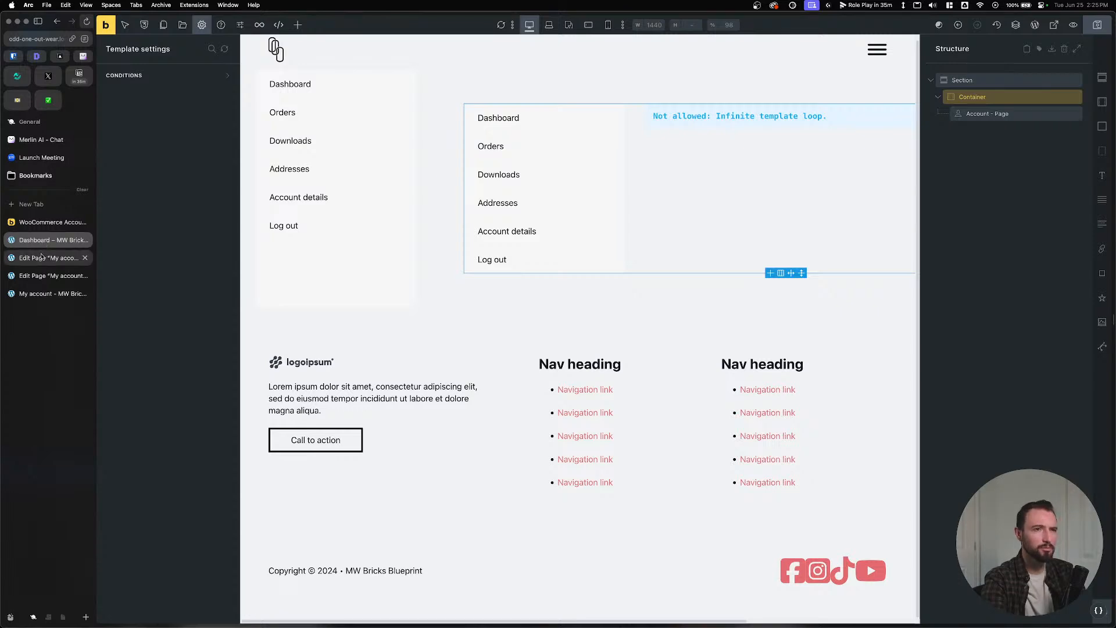
click(86, 263)
click(88, 275)
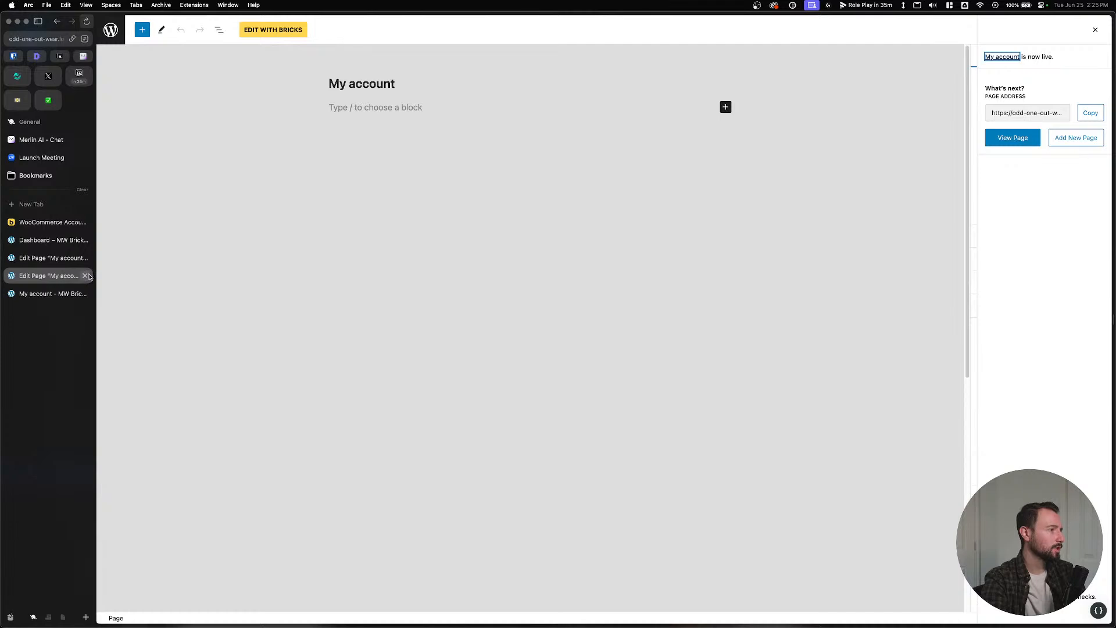
click(86, 276)
click(82, 240)
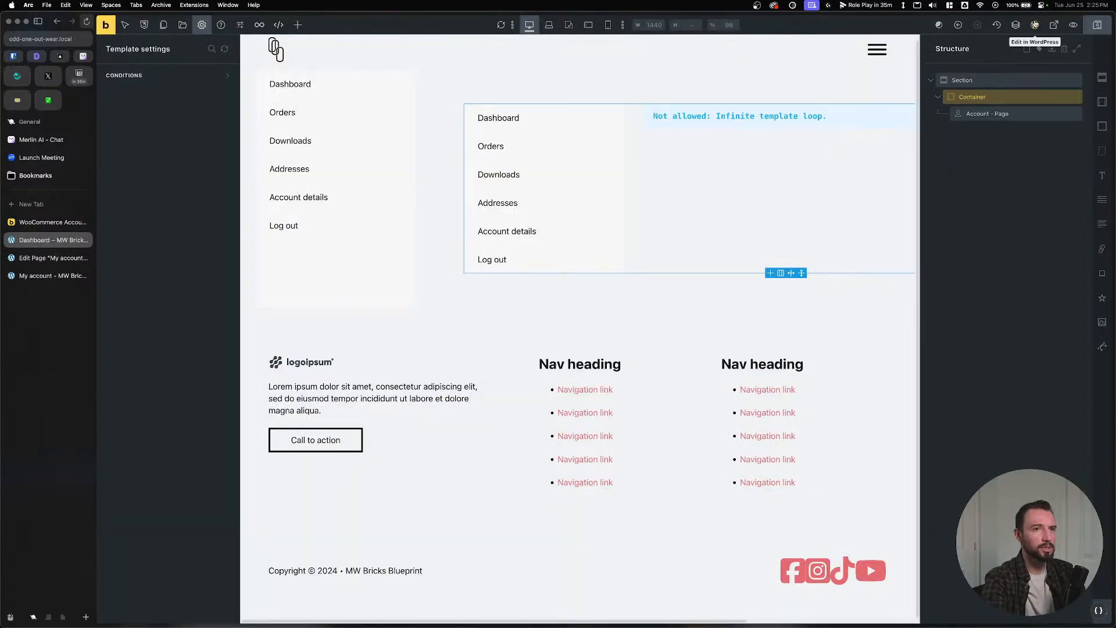
click(183, 24)
mouse_move(407, 190)
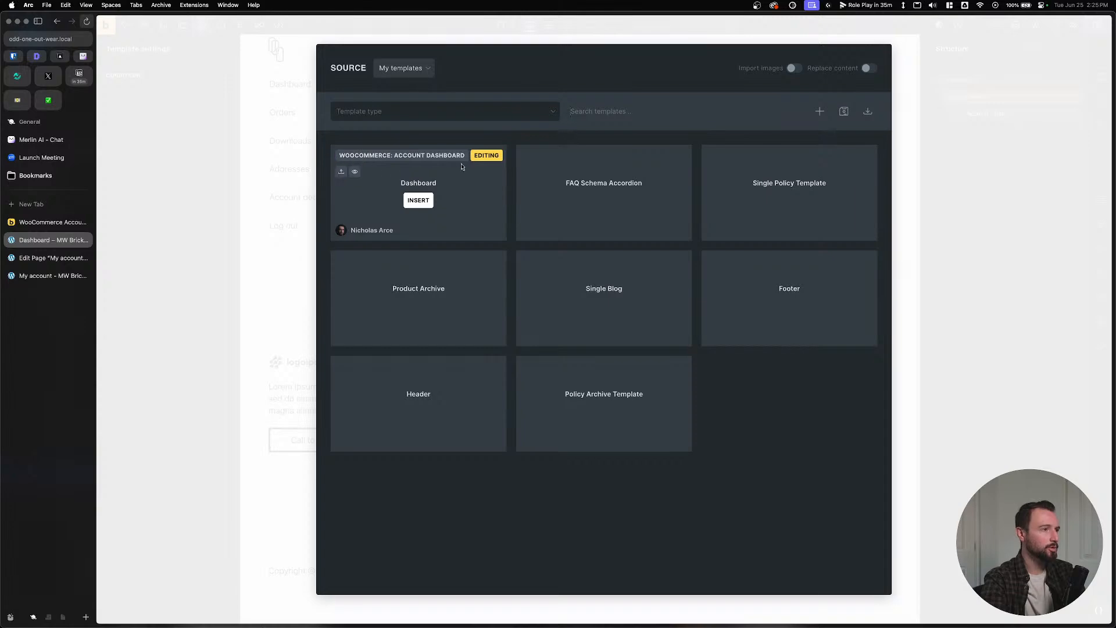
click(951, 74)
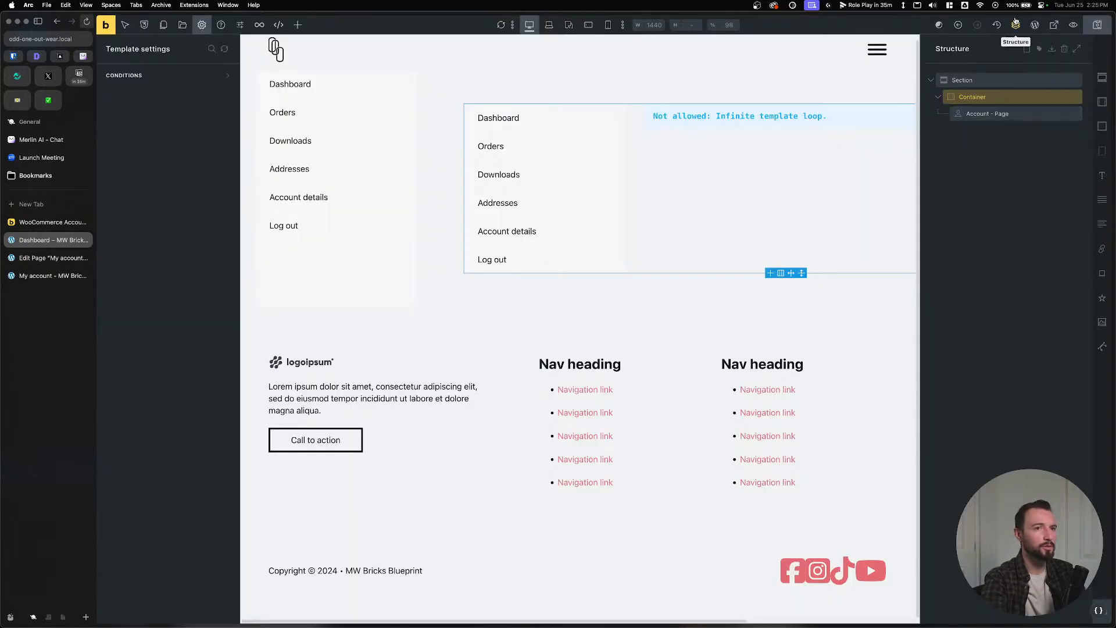
Permanently delete the Dashboard template from the trash and move on to the Pages list.
click(1032, 25)
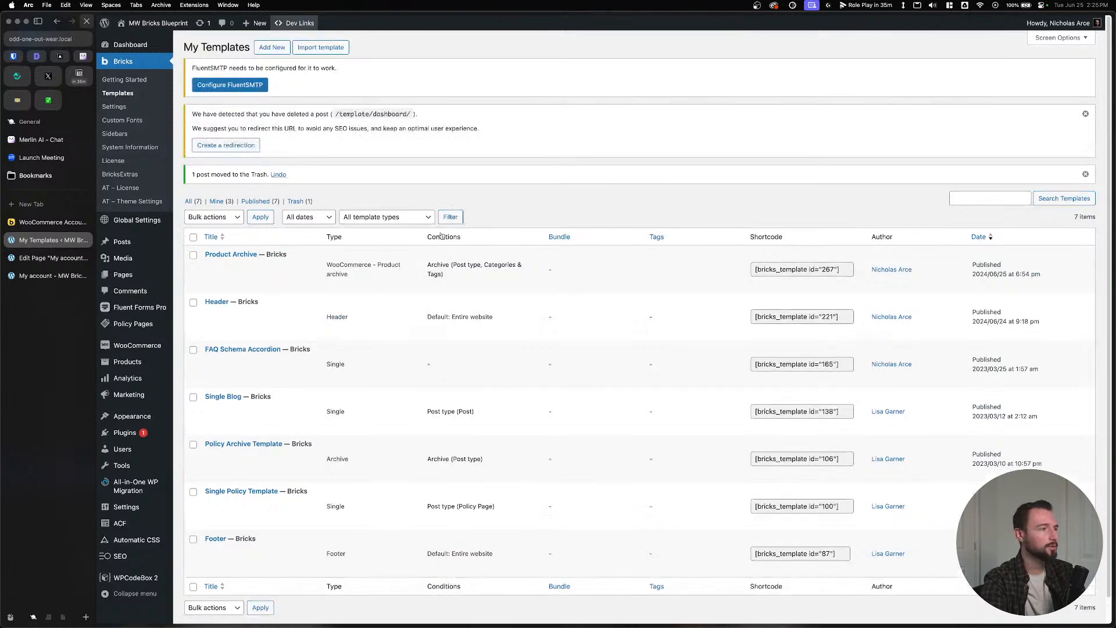
click(296, 203)
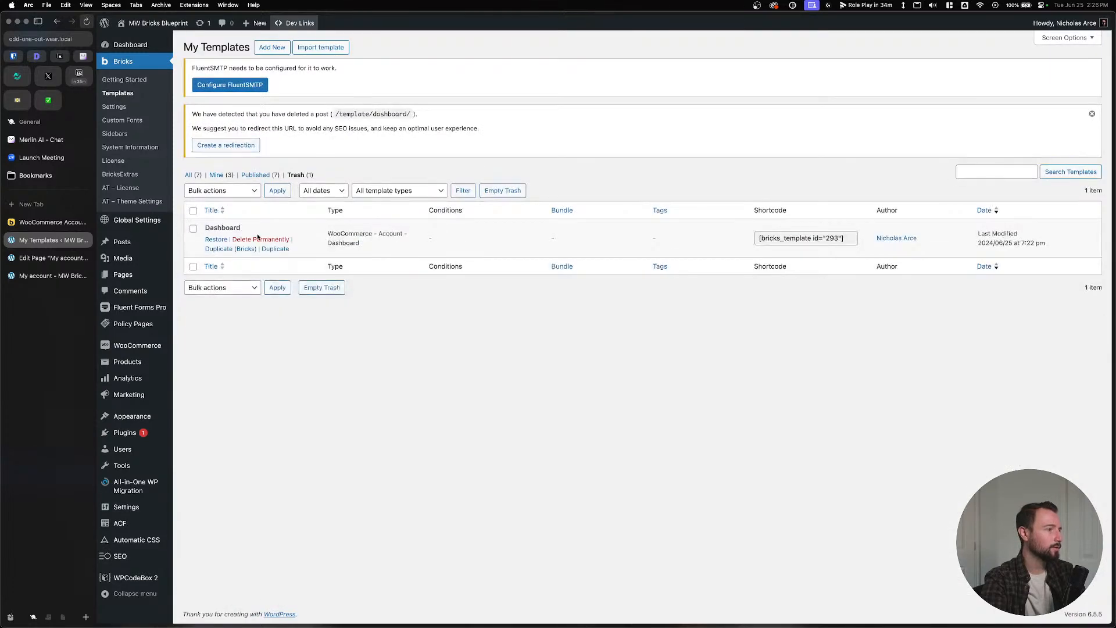
click(258, 242)
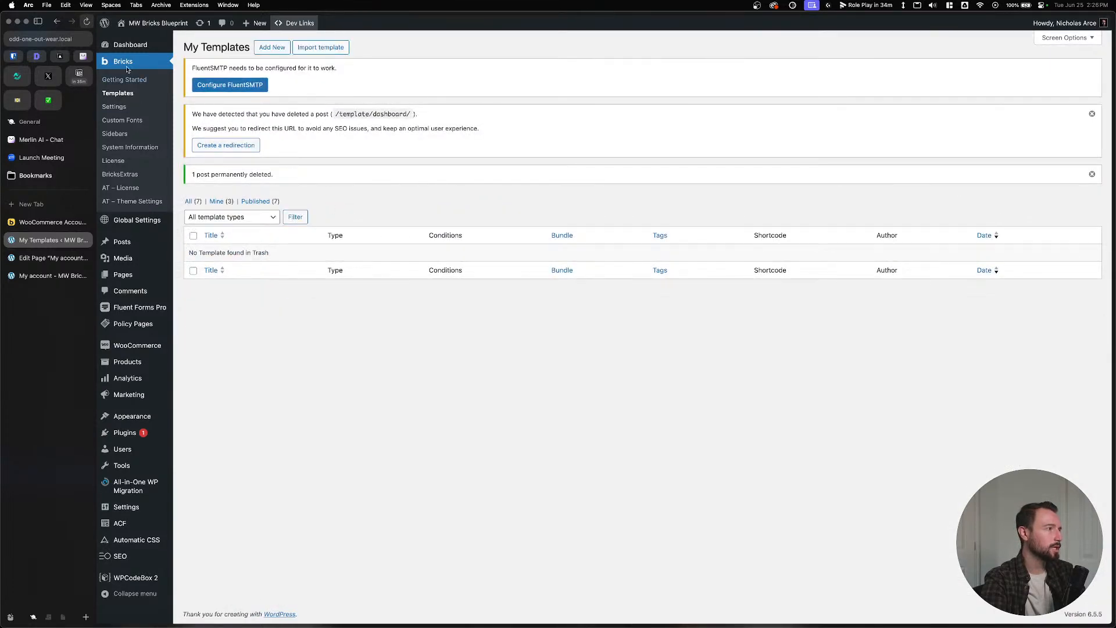
mouse_move(126, 280)
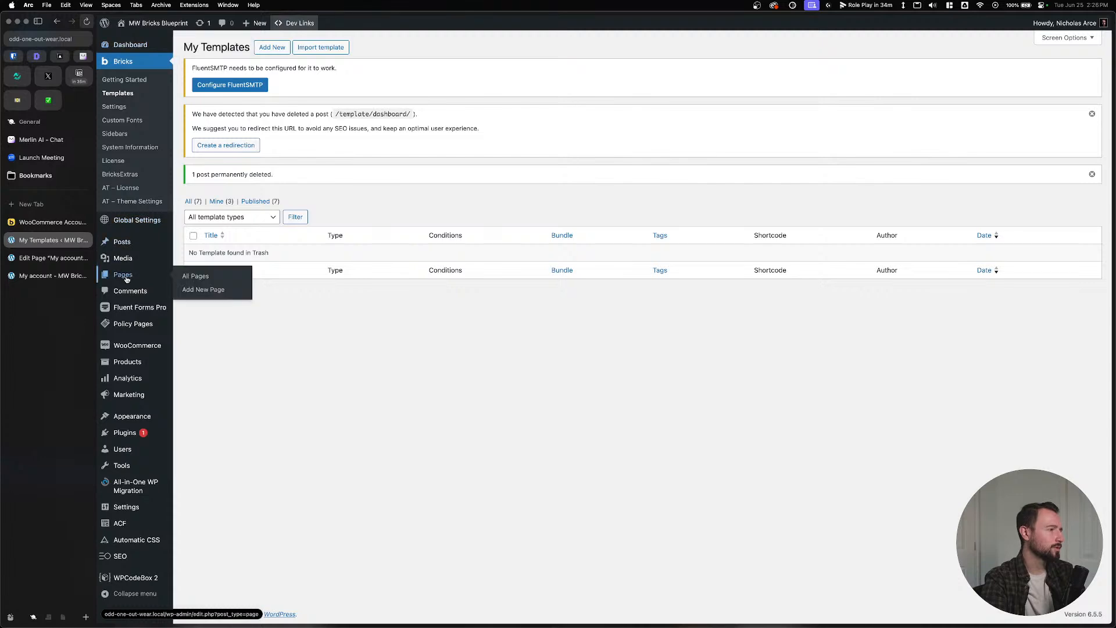
scroll(333, 324, down, 1)
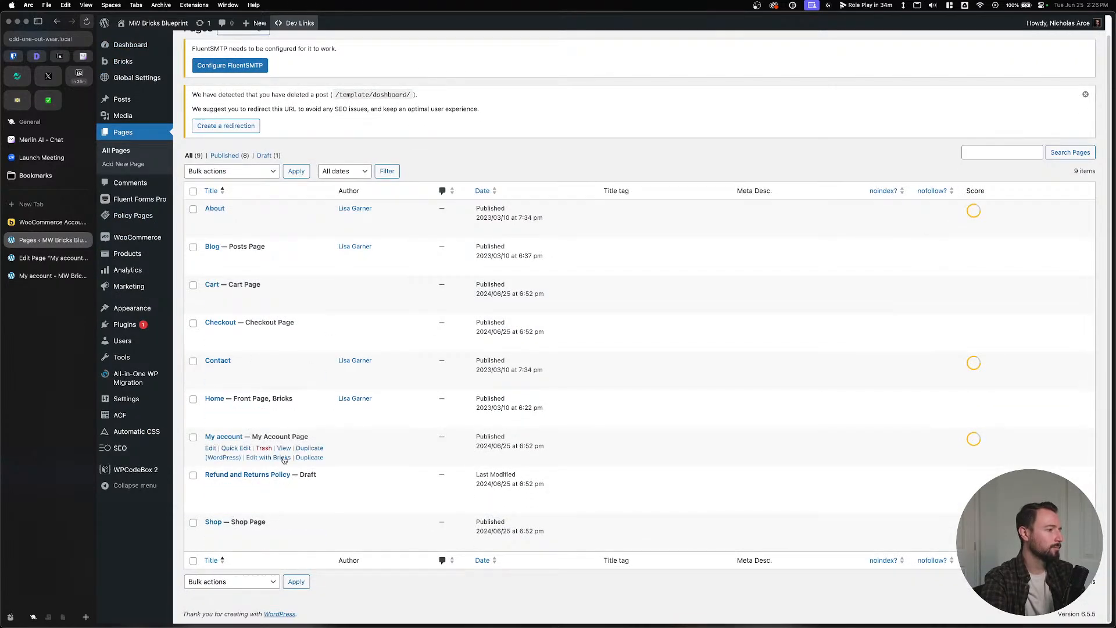
Add a section whose container holds the Account - Page element to My account, and save.
click(276, 458)
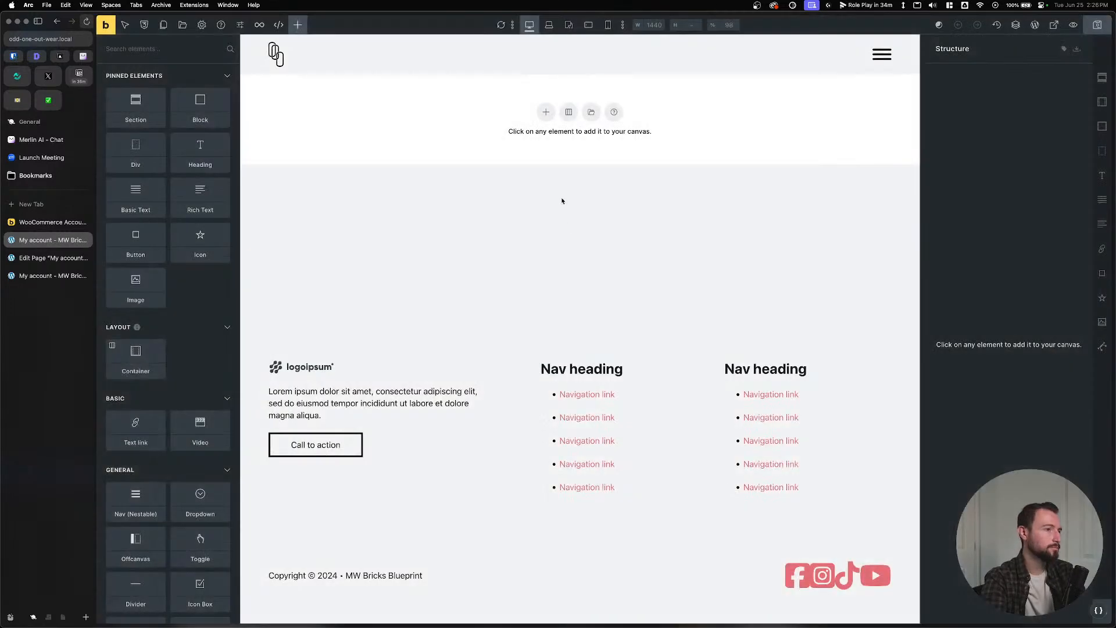
click(550, 111)
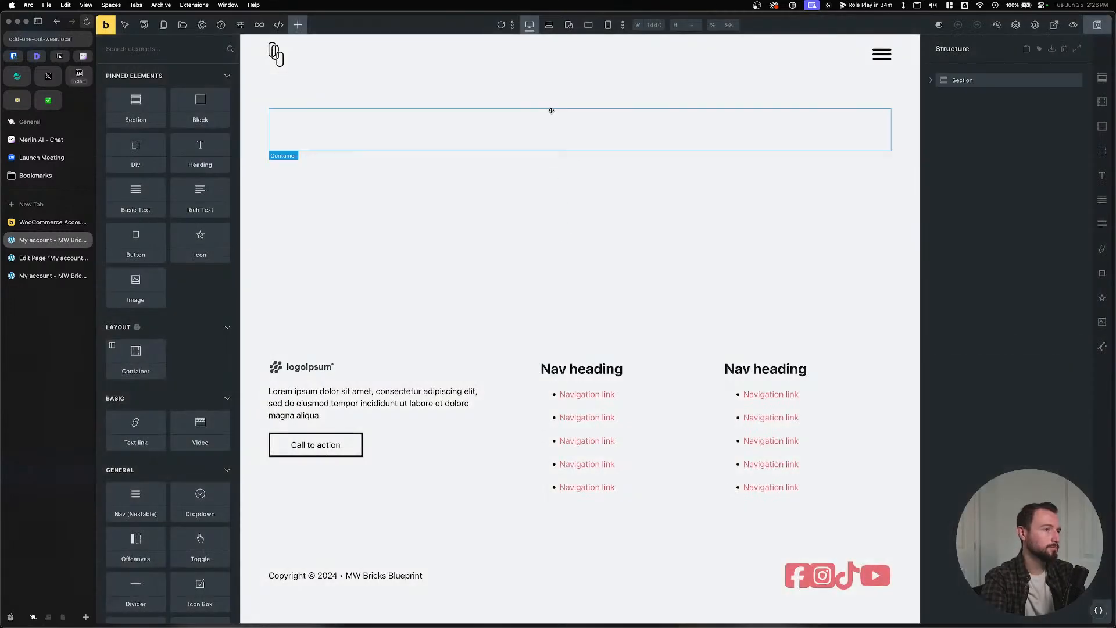
click(297, 24)
text(acc)
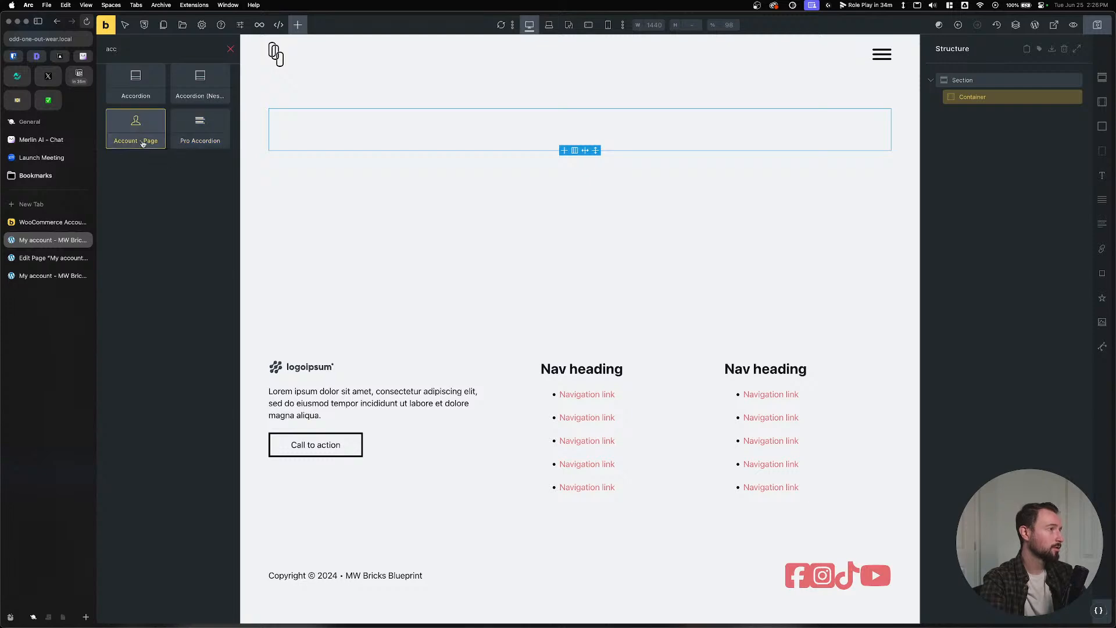
drag(143, 139, 326, 124)
drag(938, 102, 938, 102)
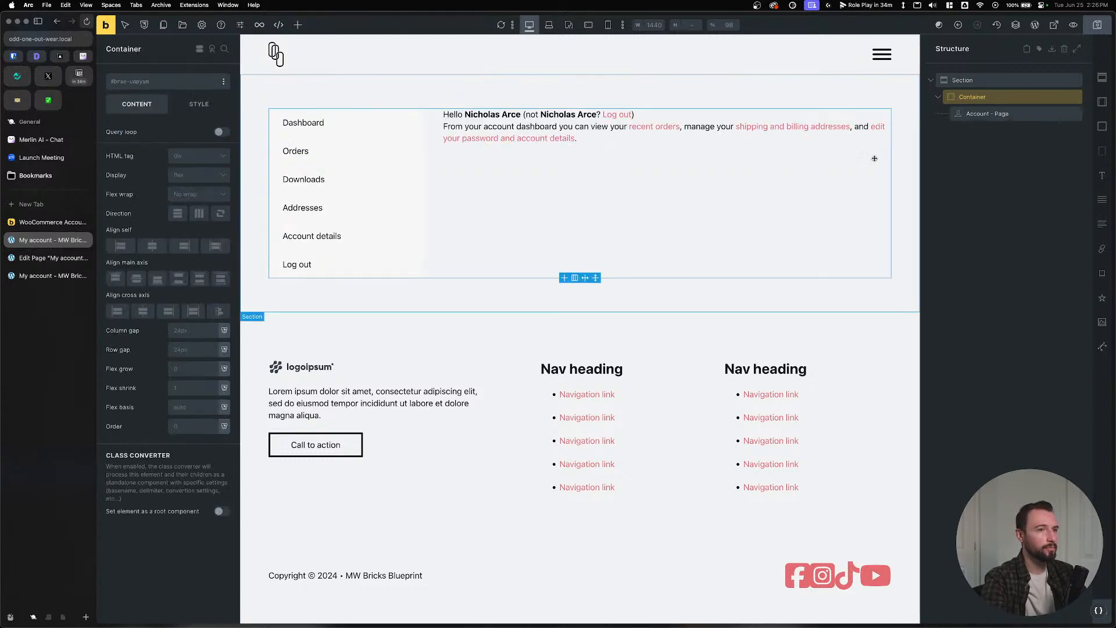
key(ctrl+s)
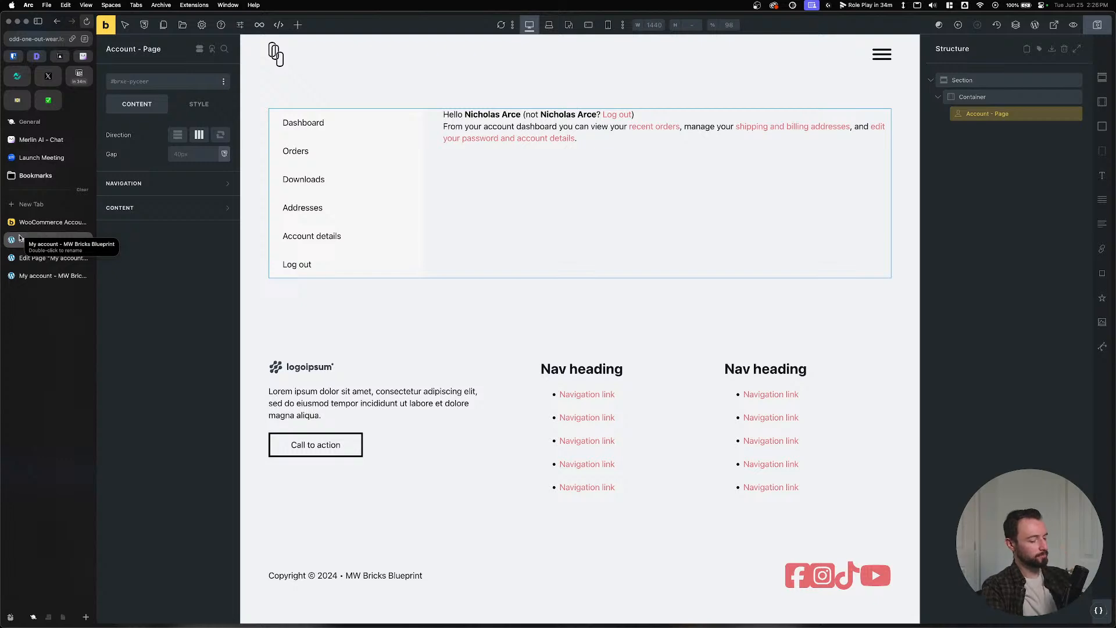
Launch the Local app from the app launcher.
key(alt+space)
key(Escape)
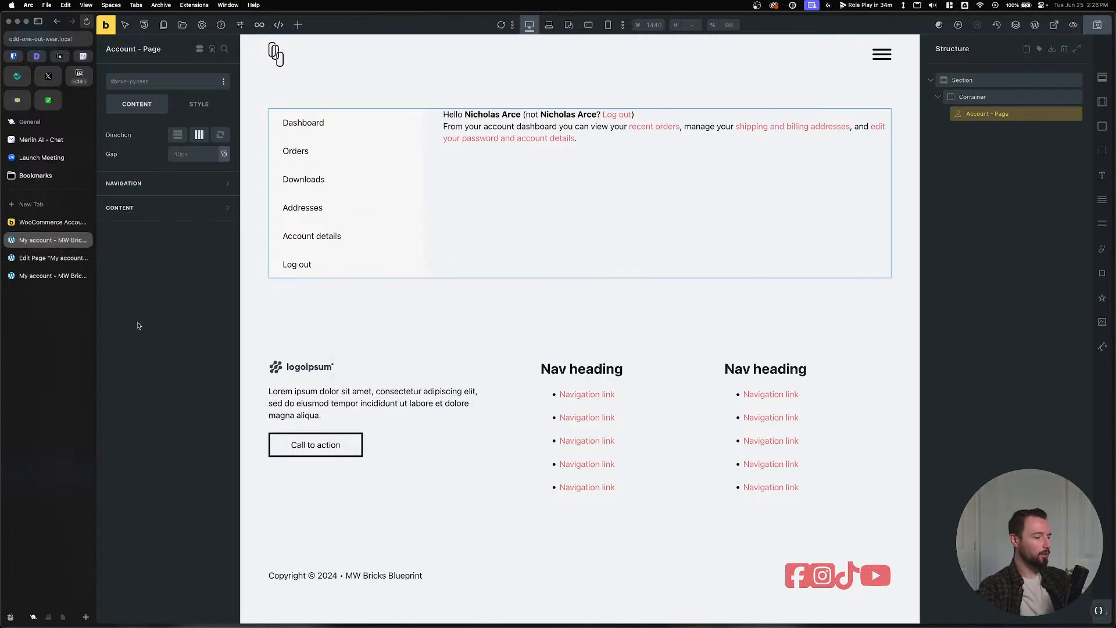
key(alt+space)
key(Return)
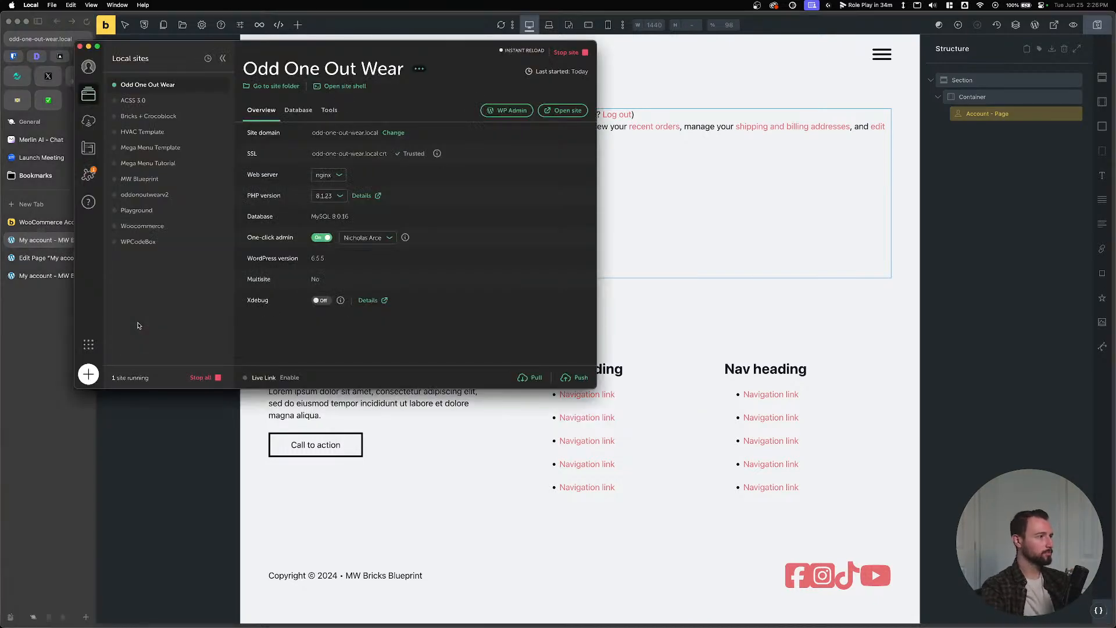
Start the Woocommerce site in Local and open its WP Admin login page.
click(157, 226)
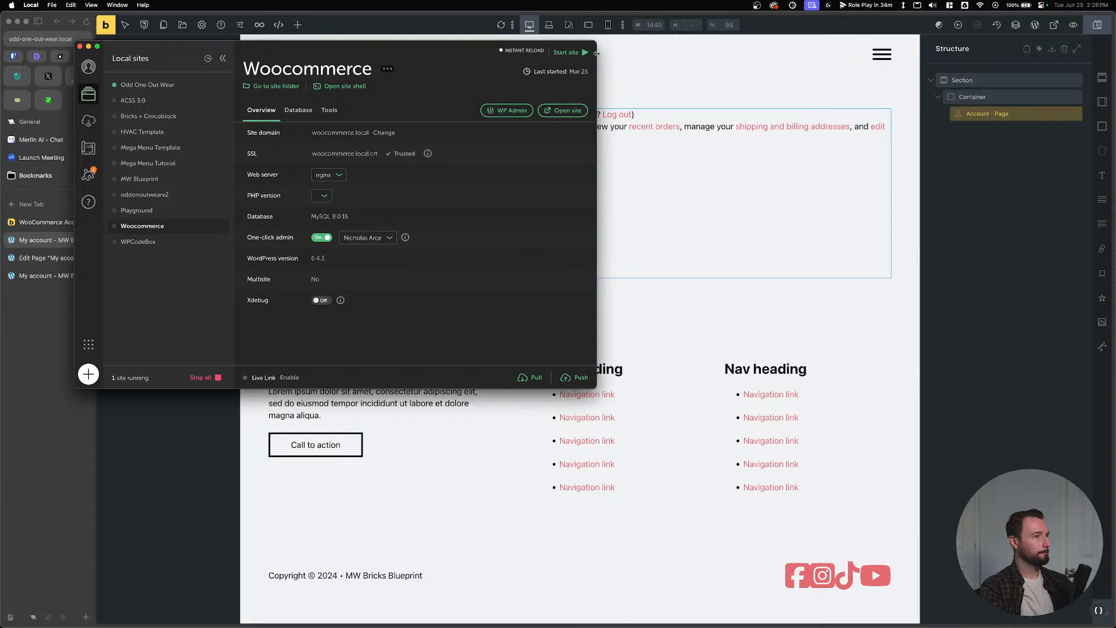
click(567, 53)
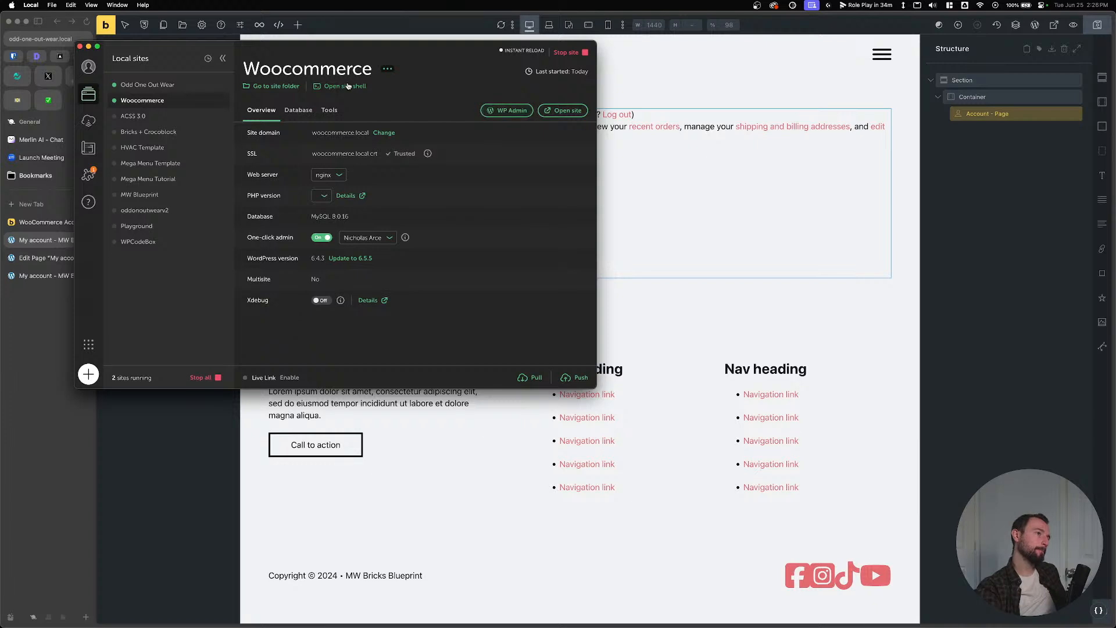
click(507, 111)
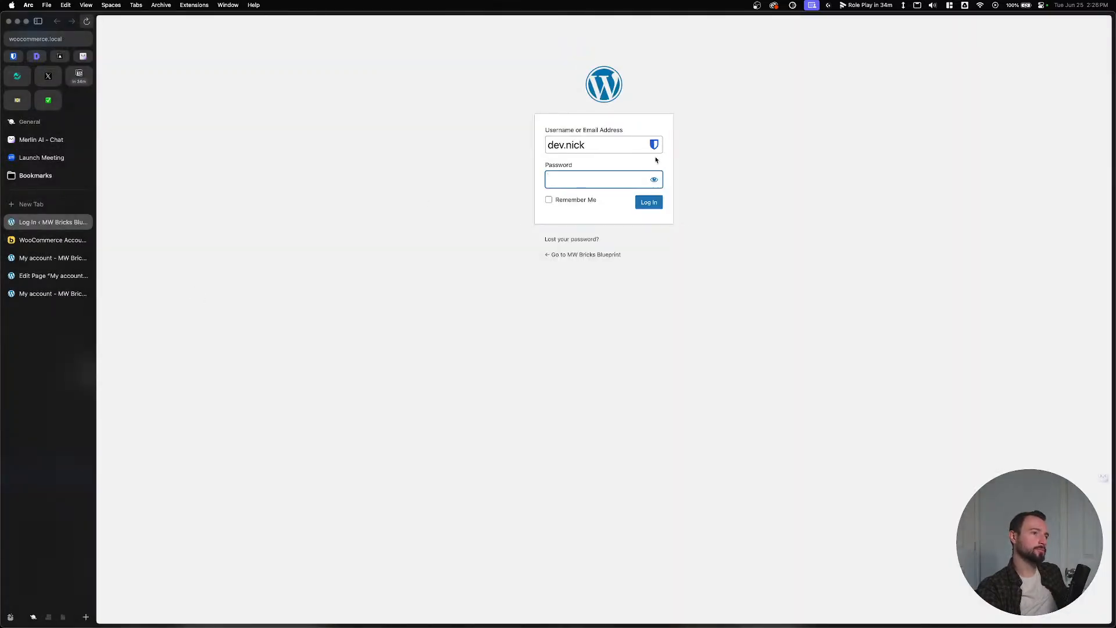
Request a password reset from the lost password page using the account's e-mail address.
click(657, 145)
click(368, 282)
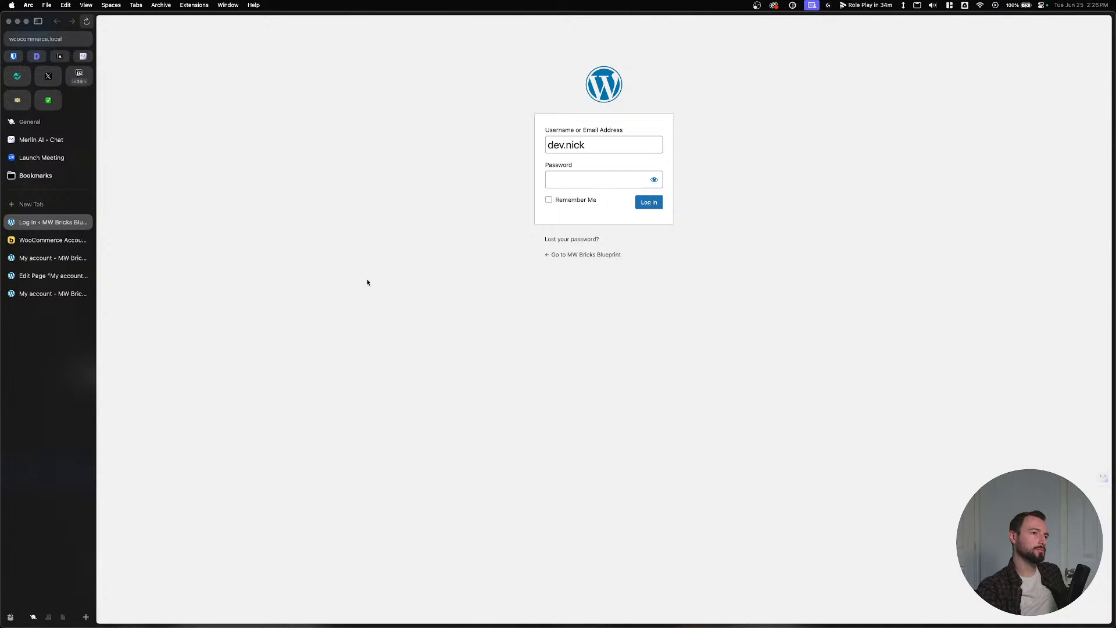
click(559, 240)
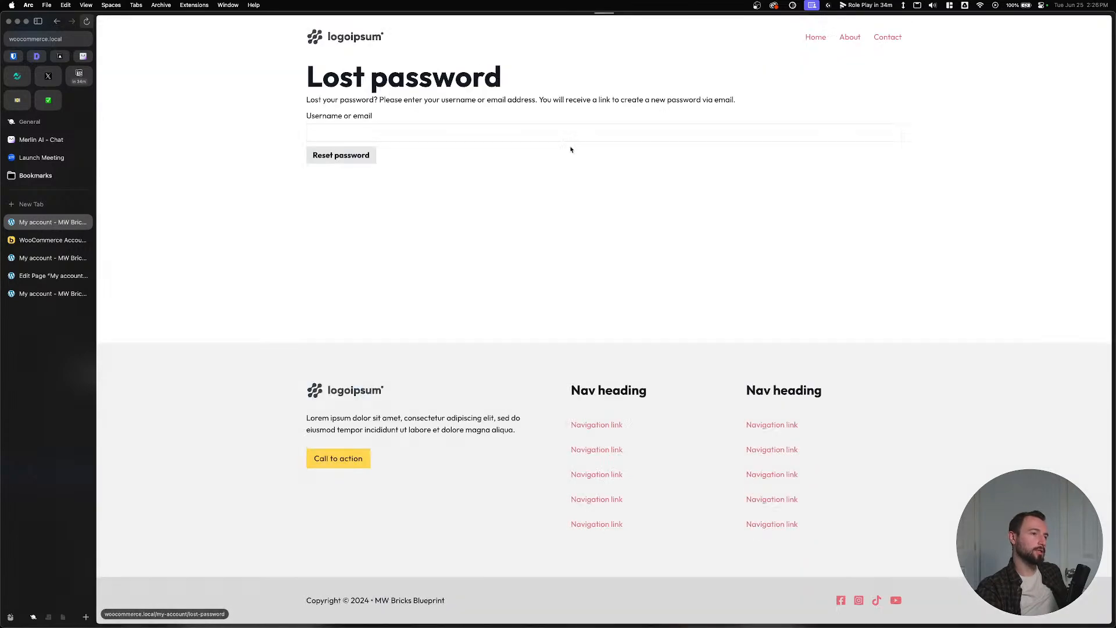
click(337, 127)
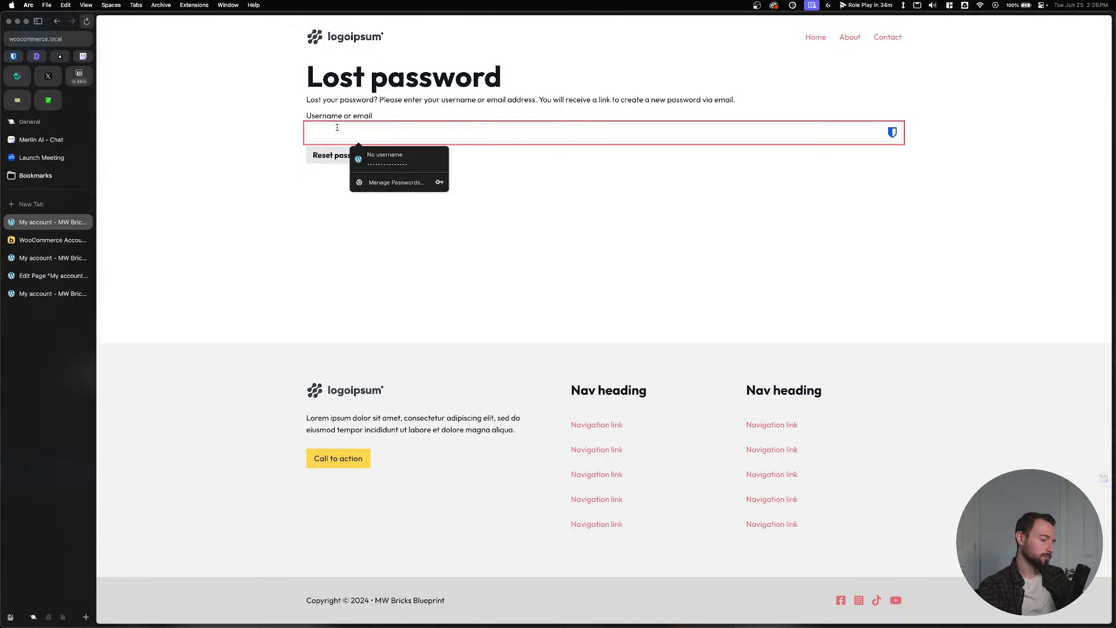
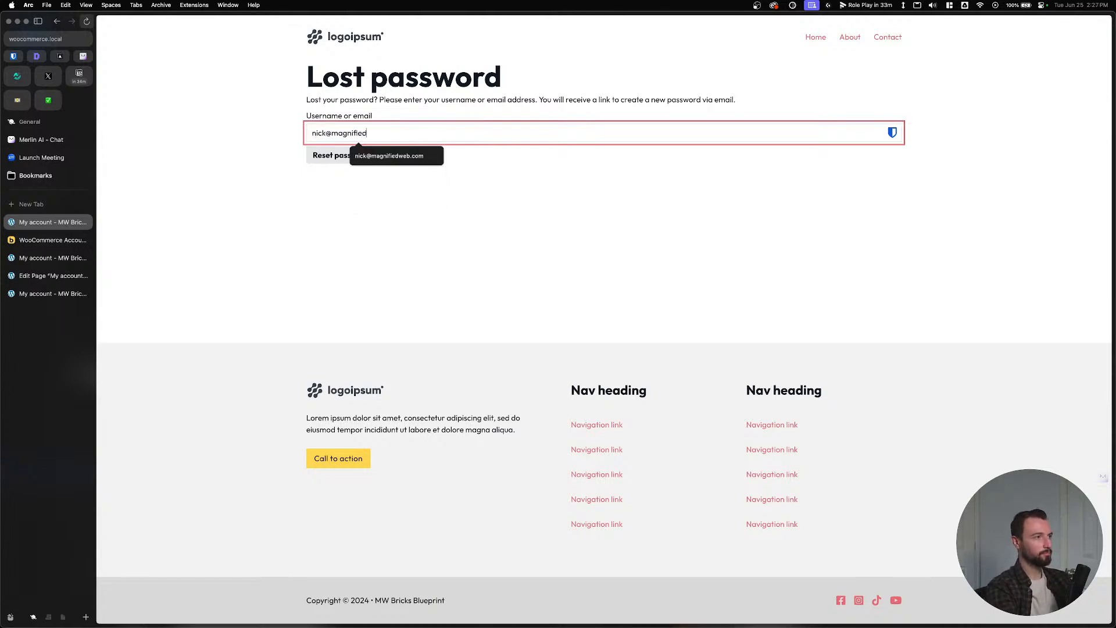
key(Return)
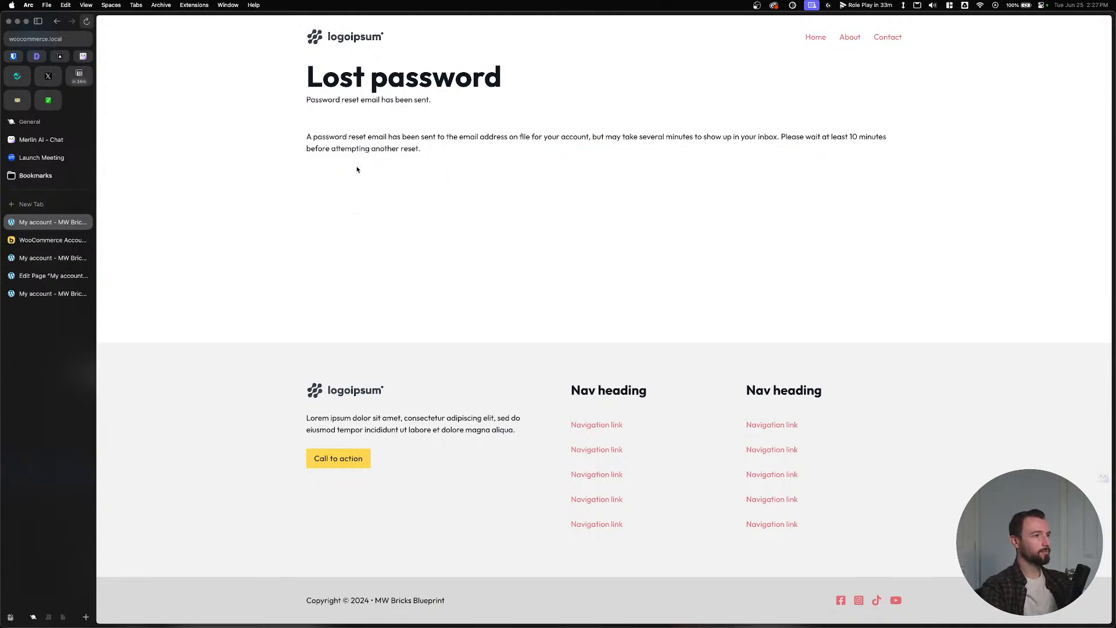
Open the Password Reset Request email in Local's Mailpit and follow its reset link.
mouse_move(263, 626)
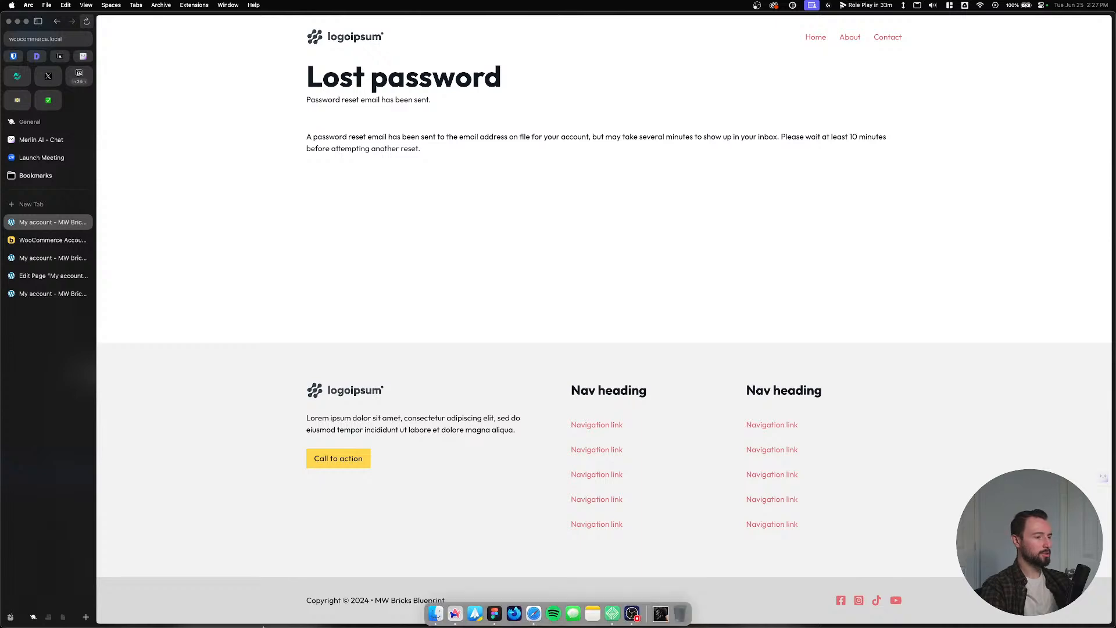
click(612, 614)
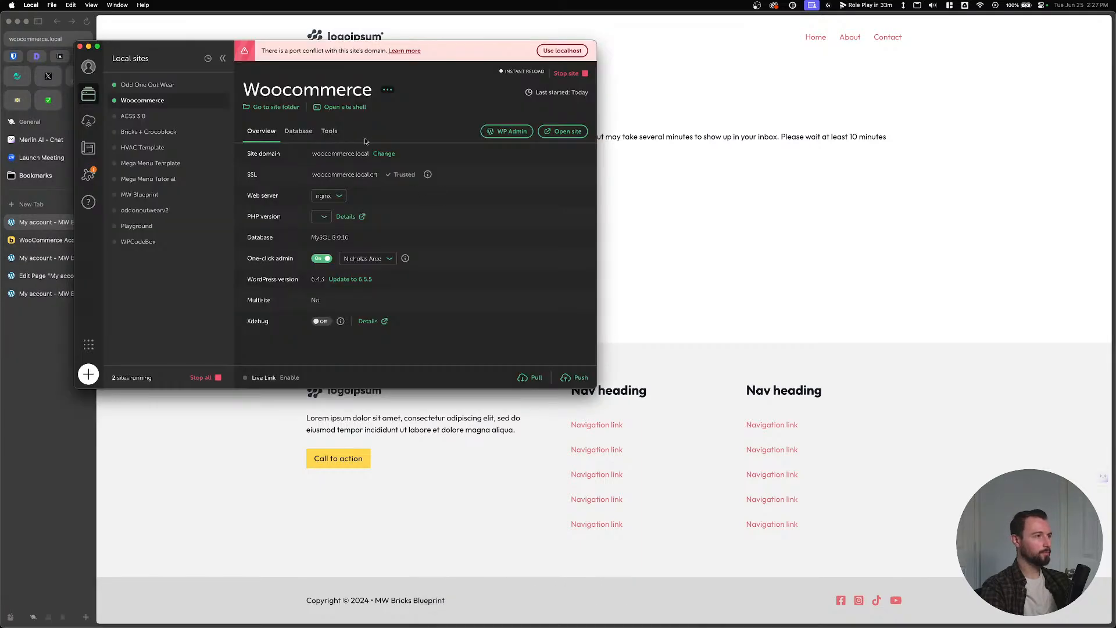
click(322, 132)
click(383, 154)
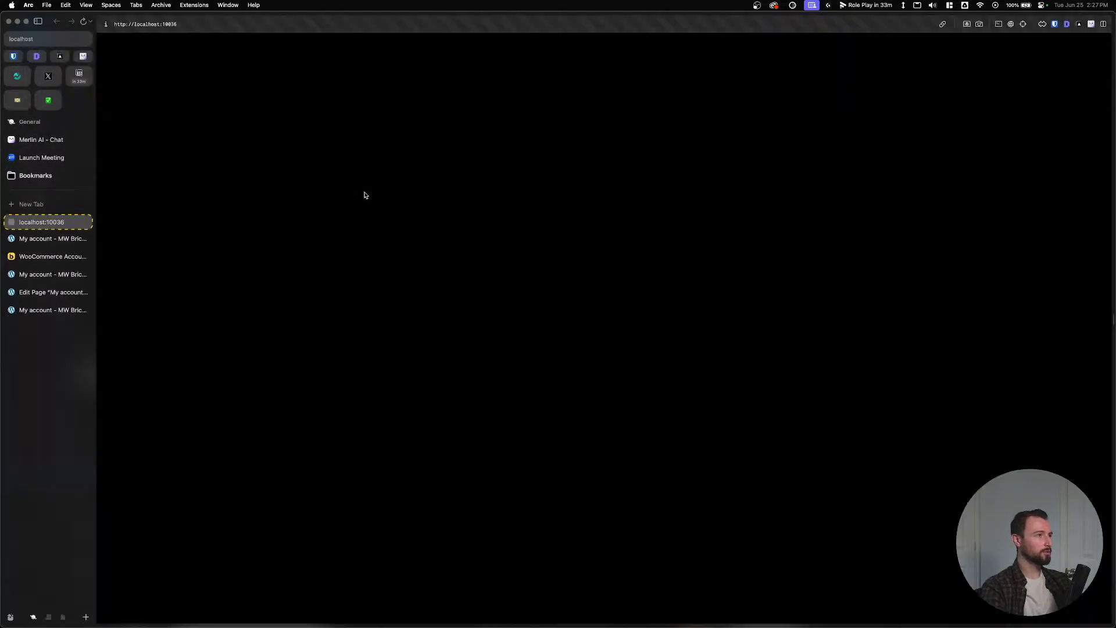
click(380, 75)
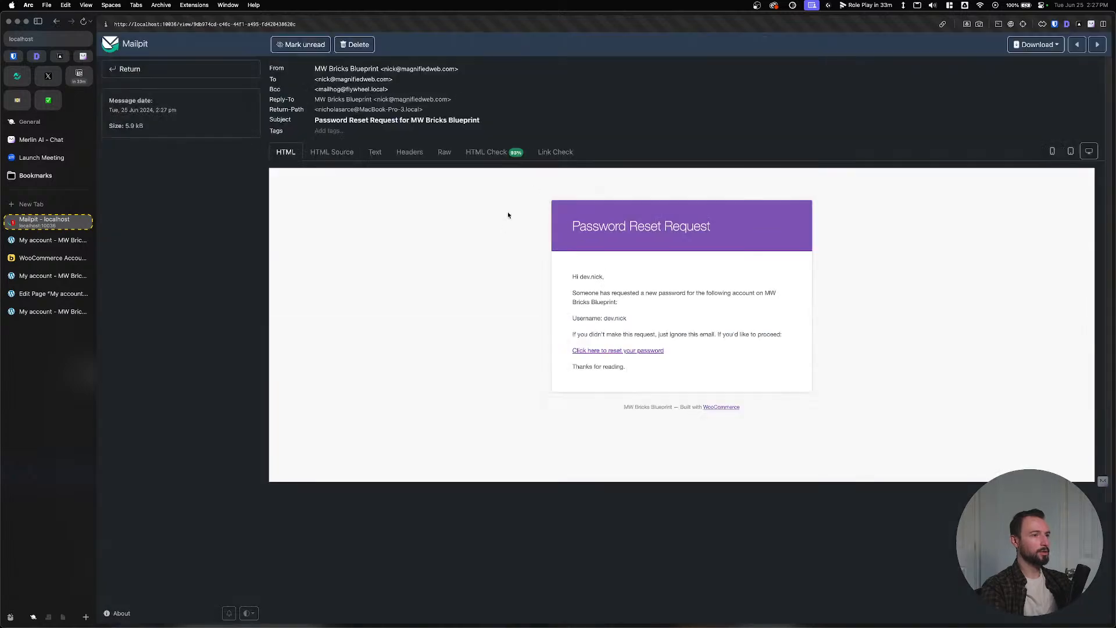
click(618, 350)
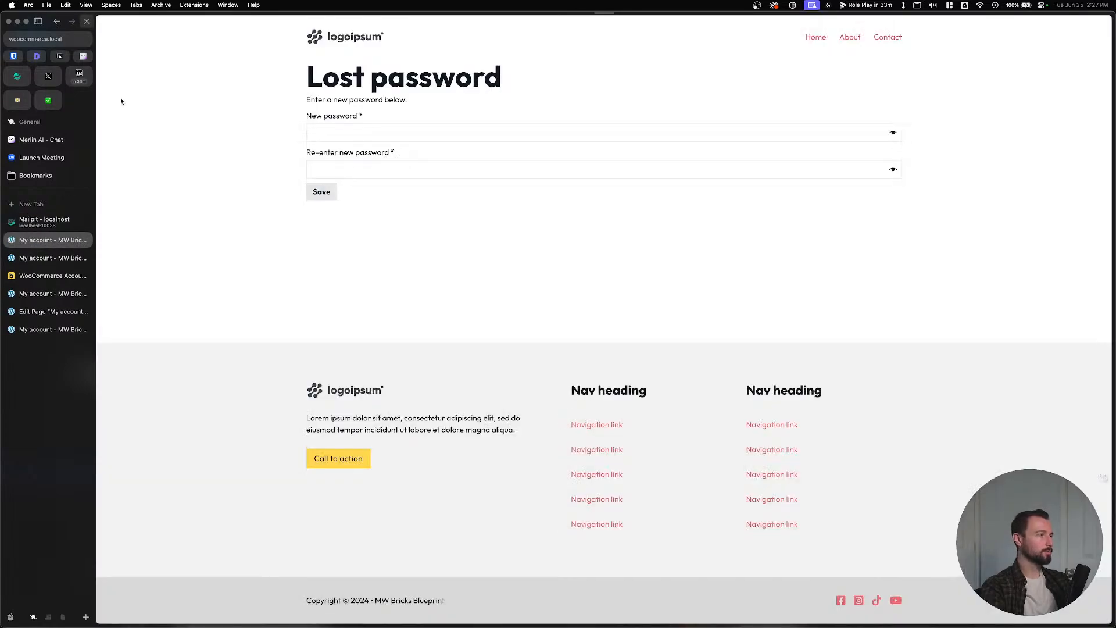
Set a generated strong password in both new-password fields and save it.
click(13, 57)
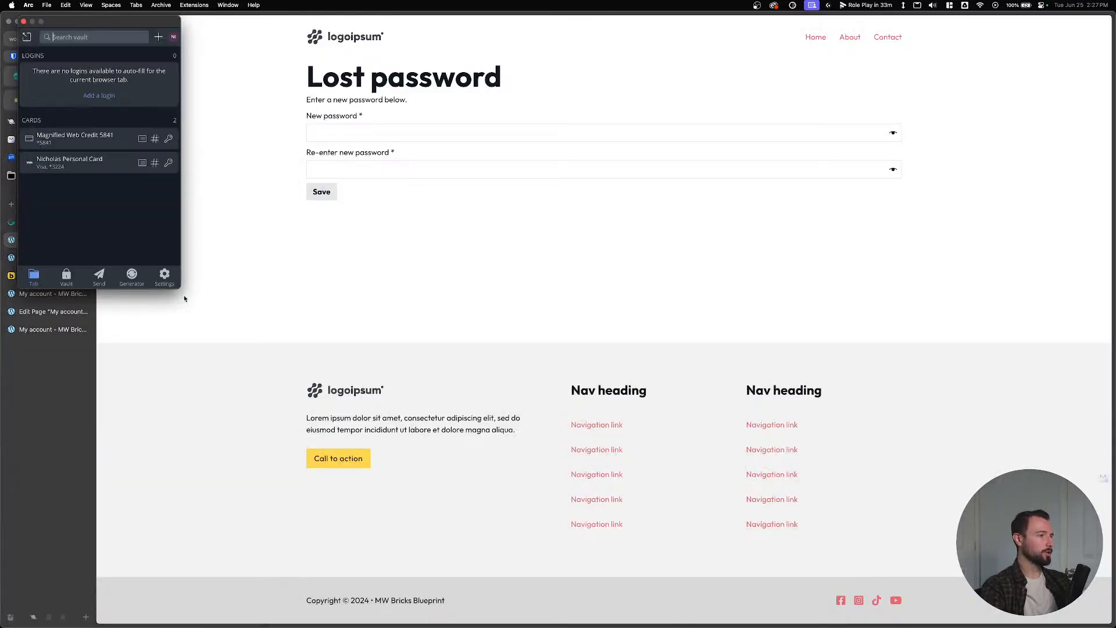
click(145, 66)
click(436, 132)
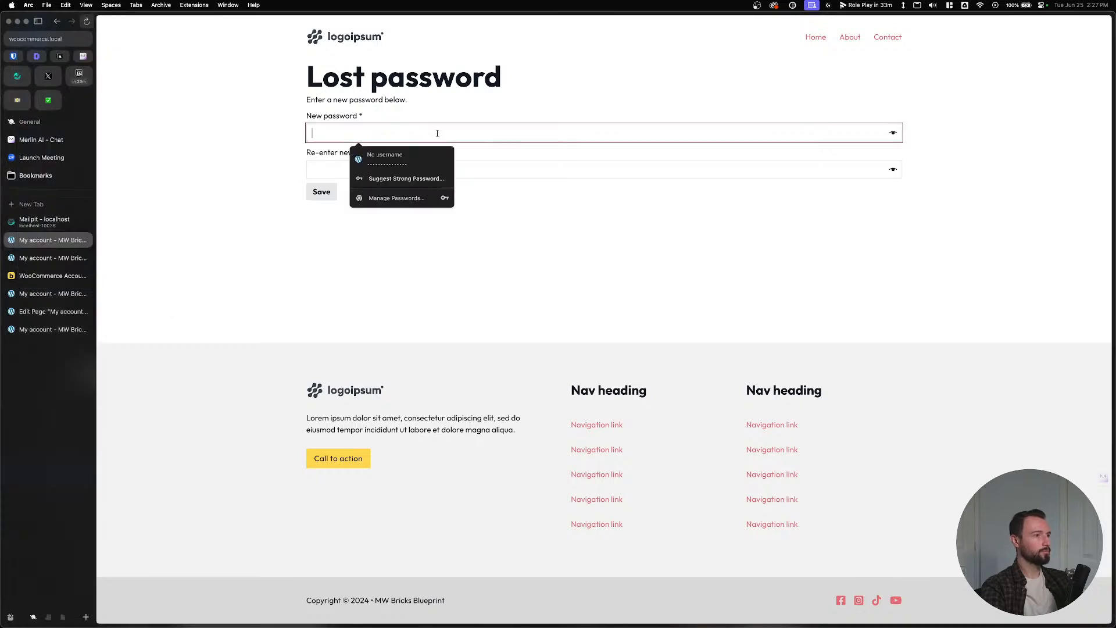
key(super+v)
click(336, 190)
key(super+v)
click(322, 213)
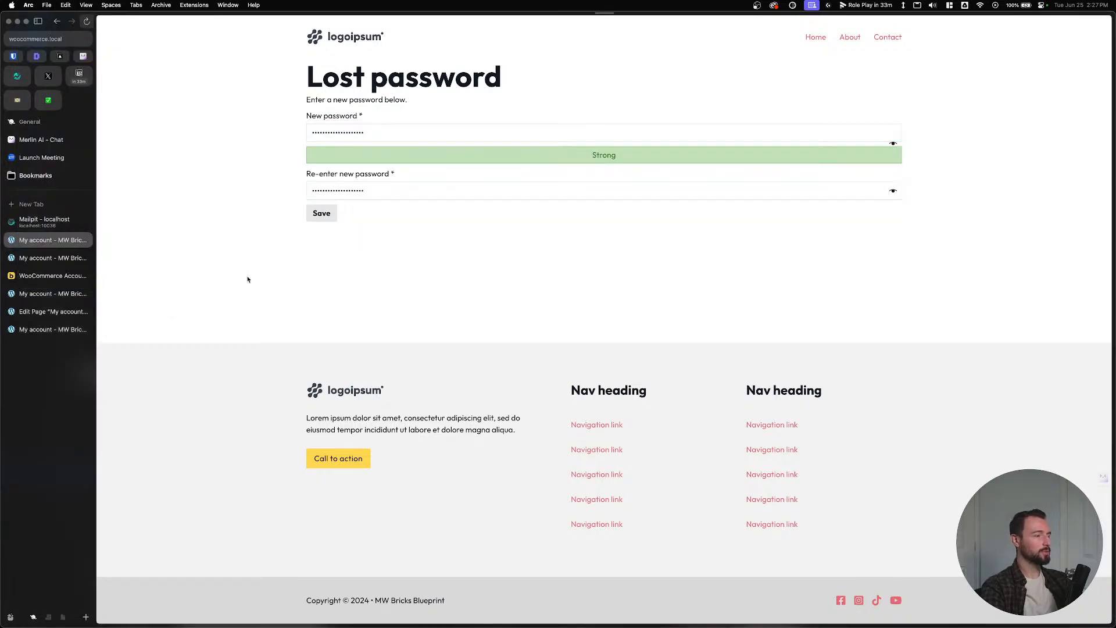
key(Escape)
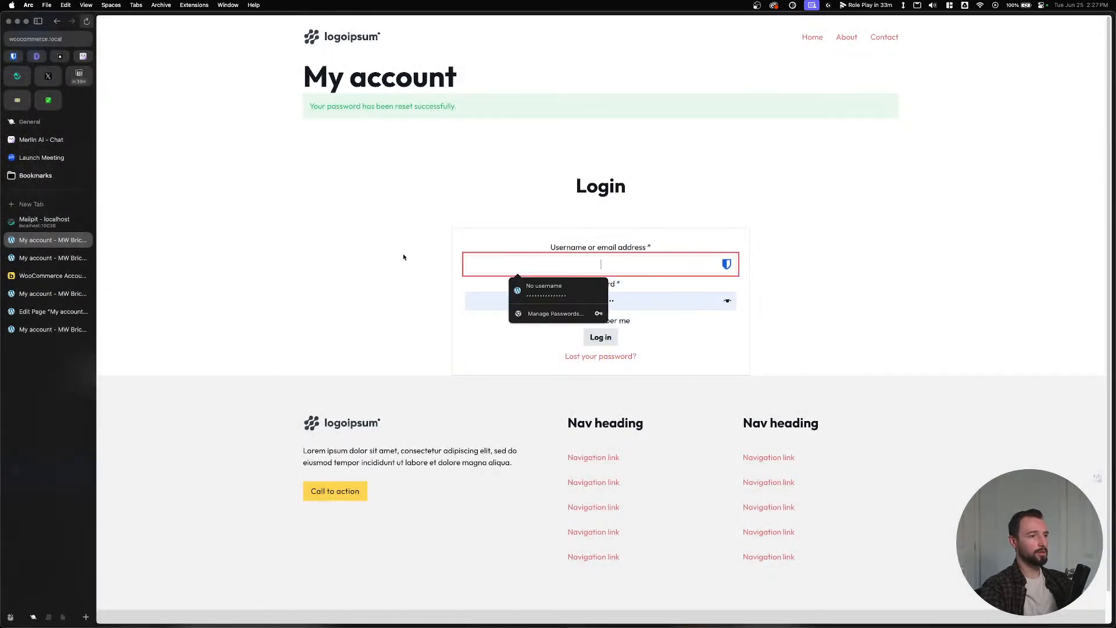
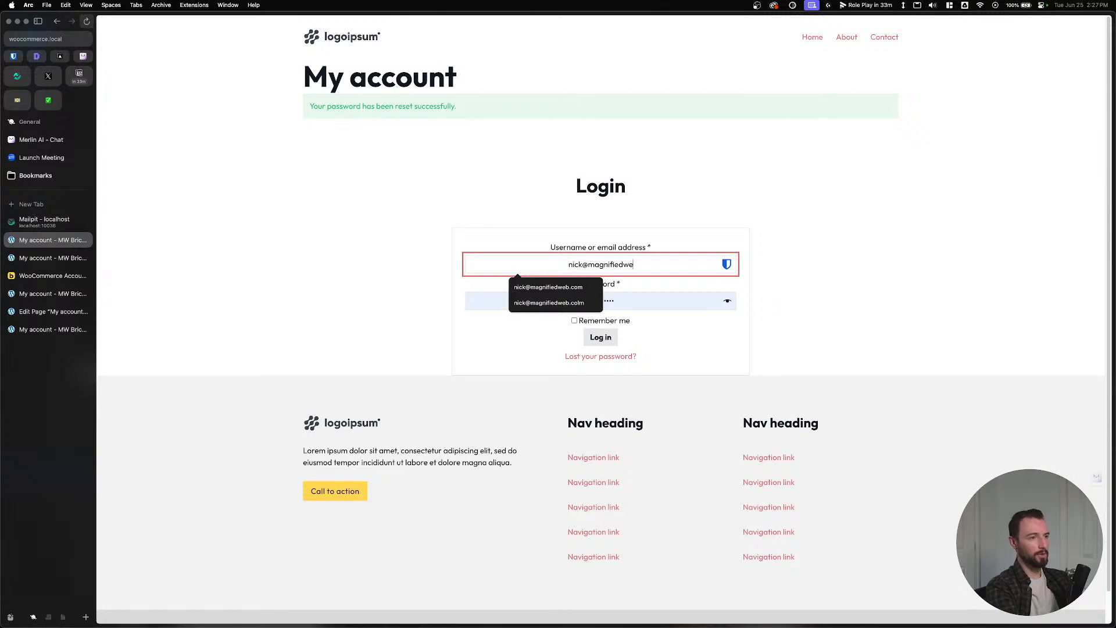
Log in with the account e-mail and saved password to reach the My account dashboard.
key(Down)
key(Return)
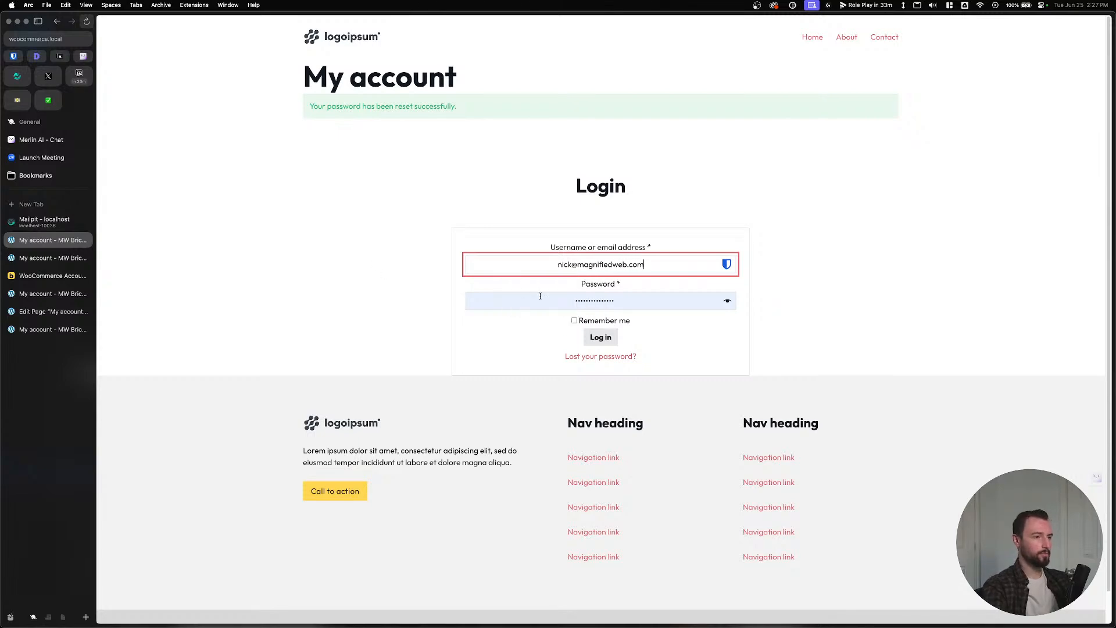
click(540, 297)
key(Return)
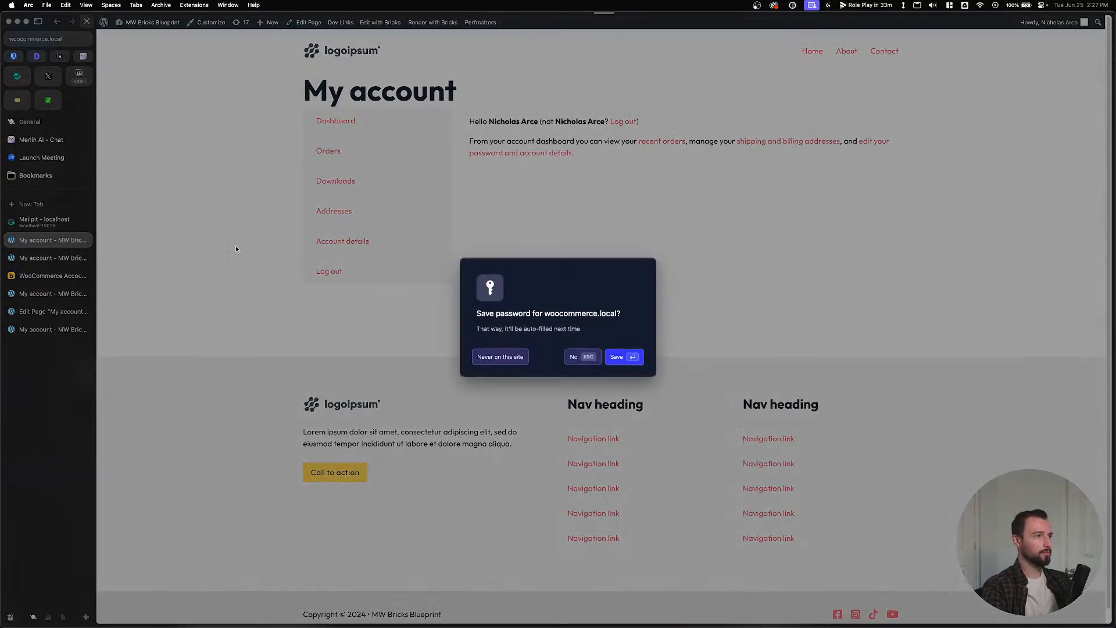
key(Escape)
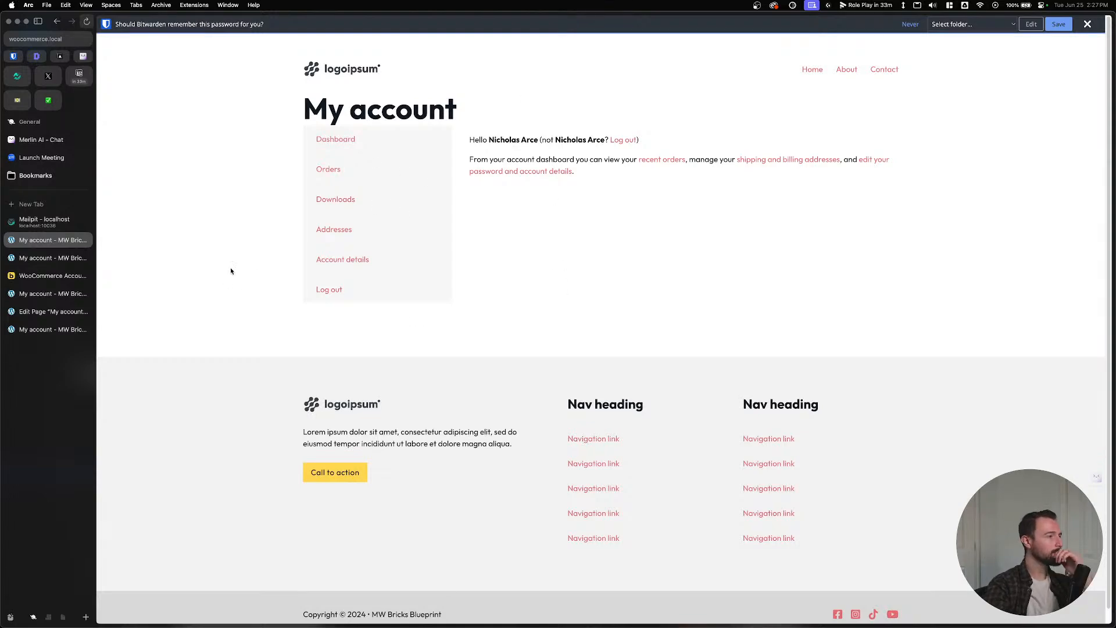
Close the two extra account tabs and the Mailpit tab.
click(86, 240)
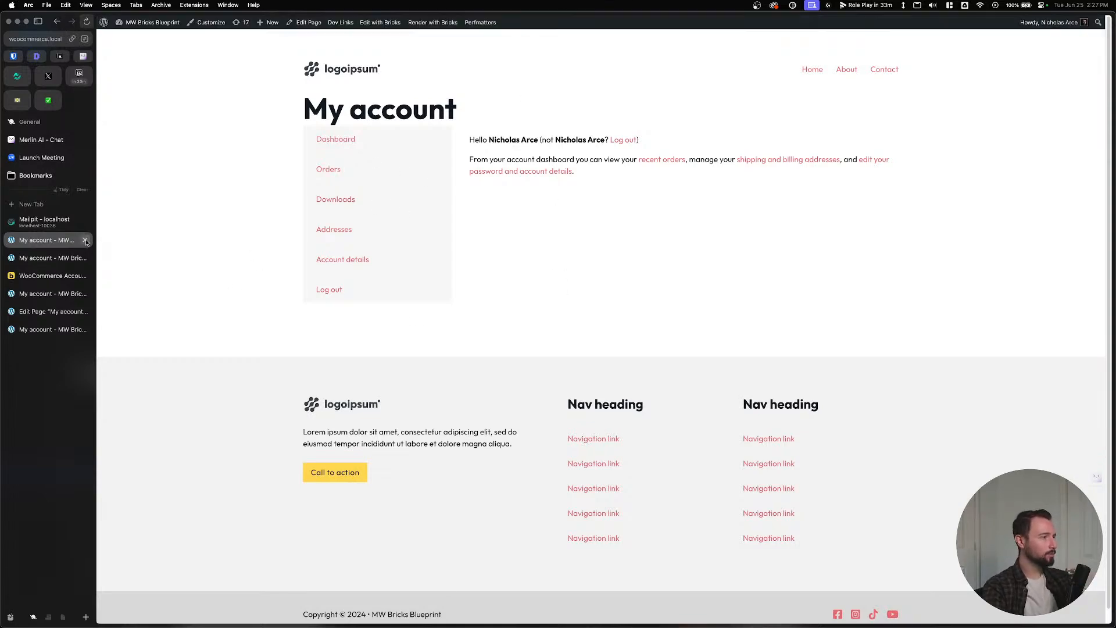
click(85, 240)
click(86, 223)
key(alt+space)
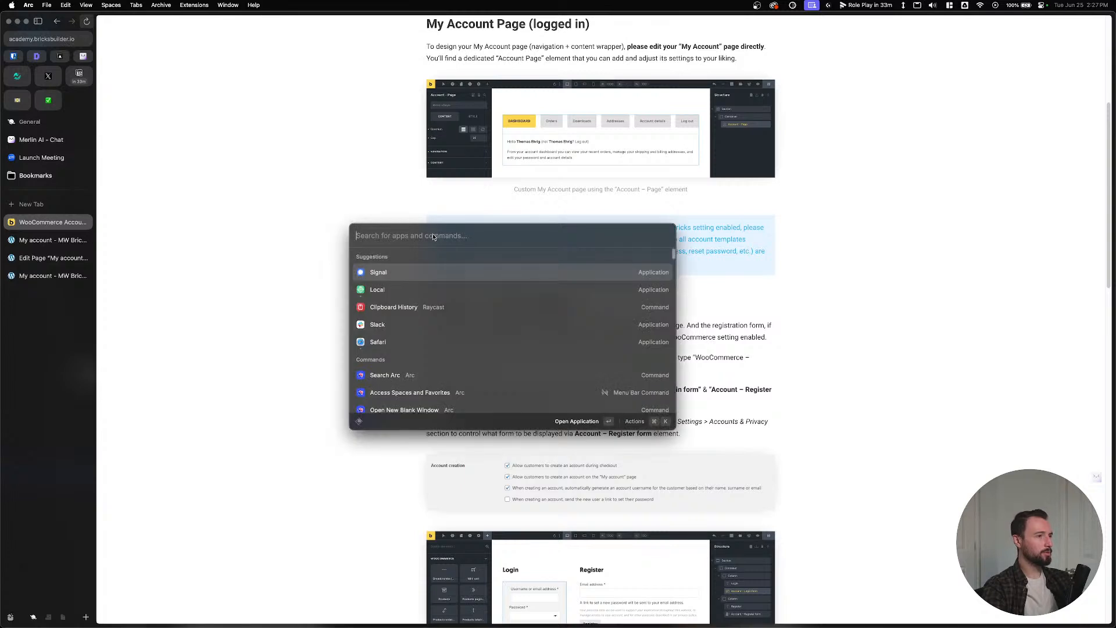
Stop the Woocommerce site in Local and return to the Bricks My account editor.
click(408, 287)
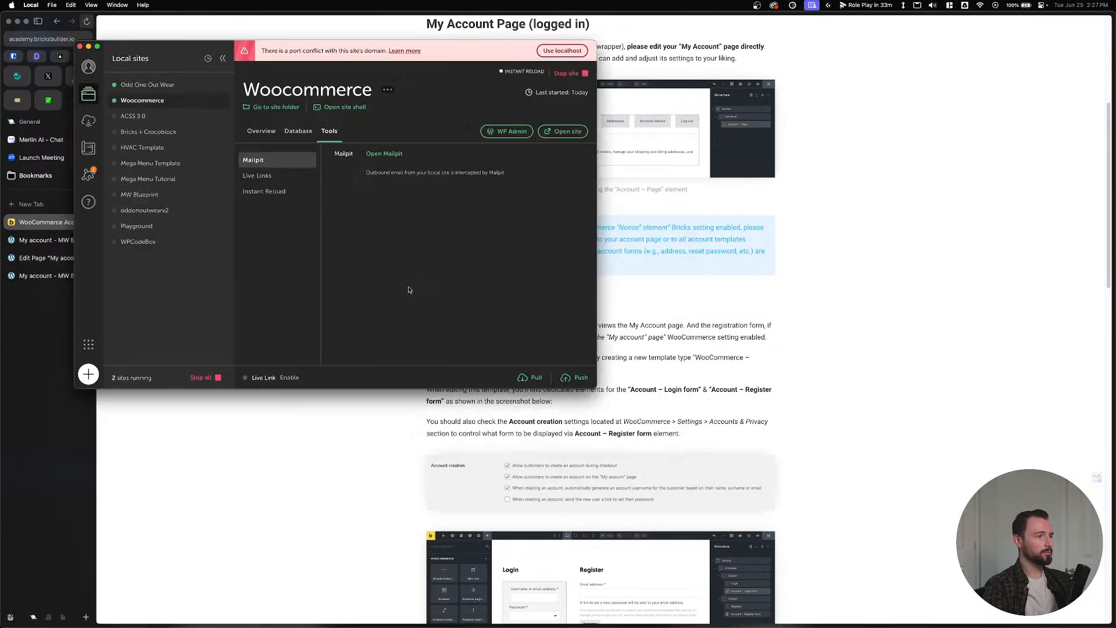
click(567, 73)
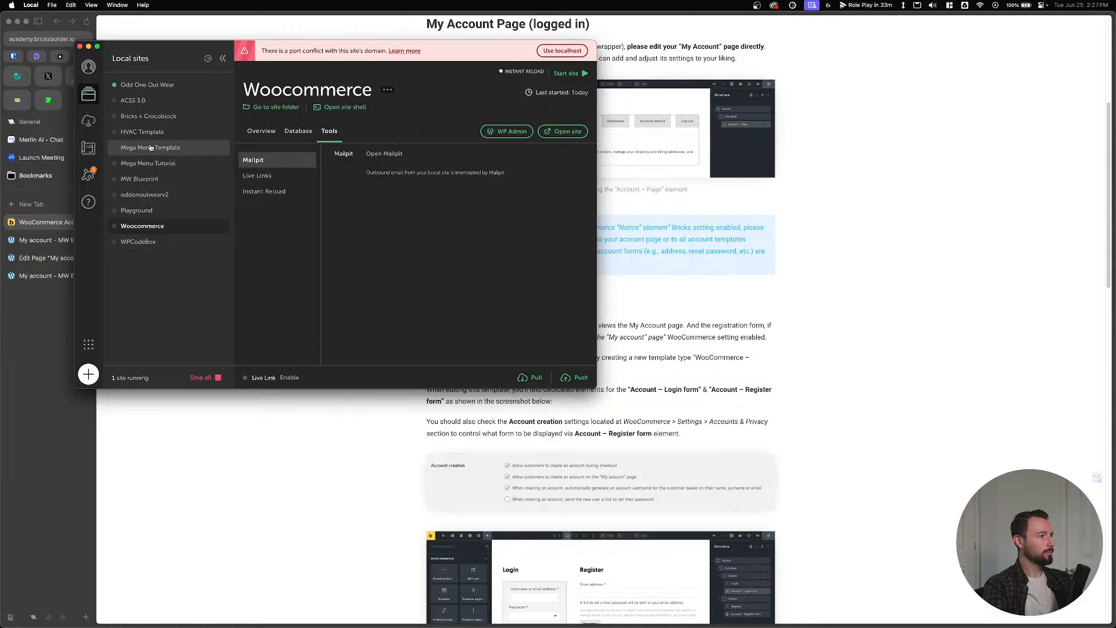
click(241, 480)
click(57, 246)
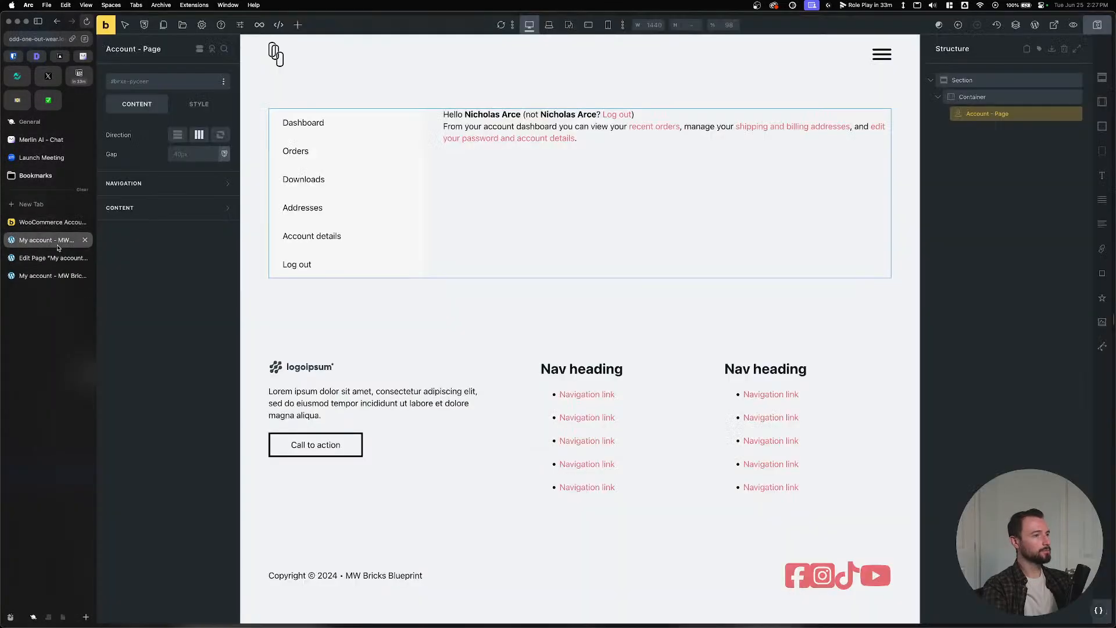
click(49, 211)
Search BricksLabs for 'woocommerce dashboard' and open the Custom WooCommerce Account Dashboard tutorial.
text(brickslabs)
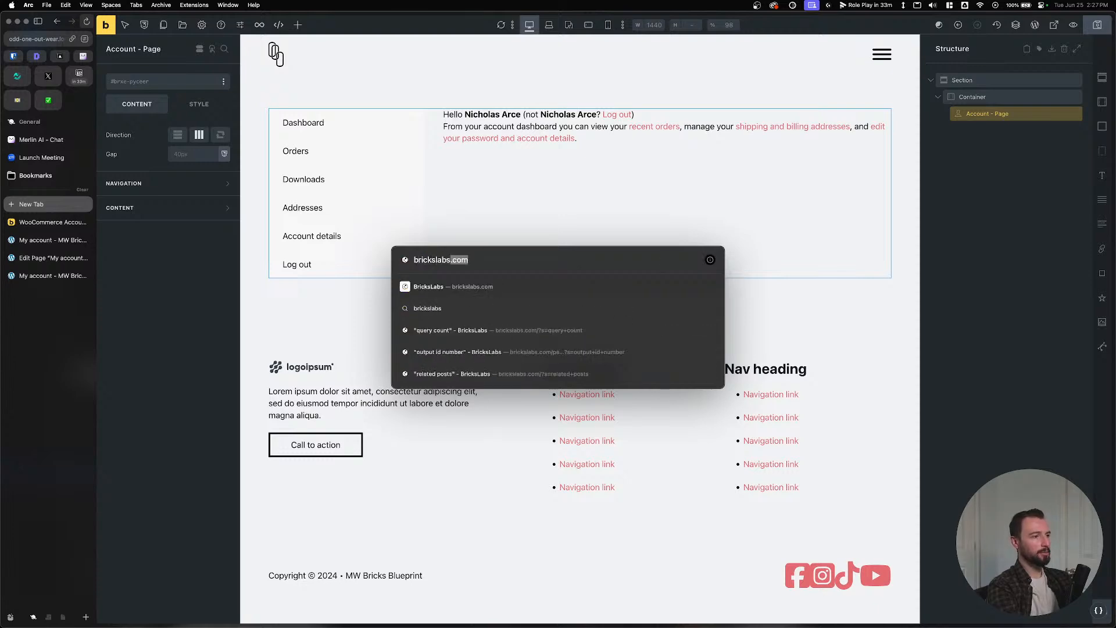
key(Return)
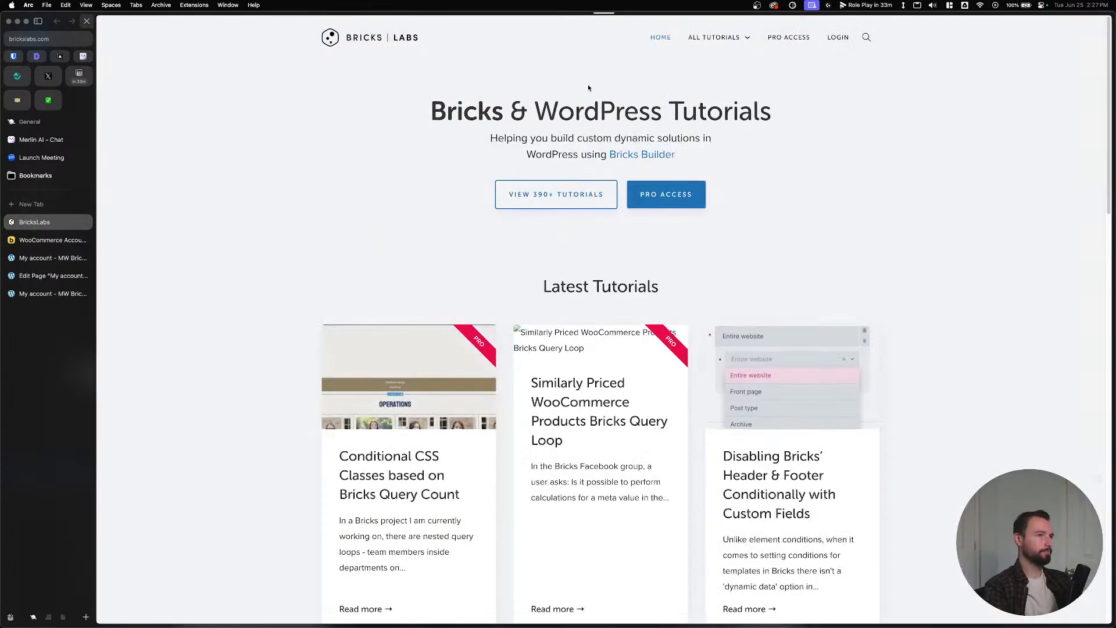
click(864, 38)
text(wooco)
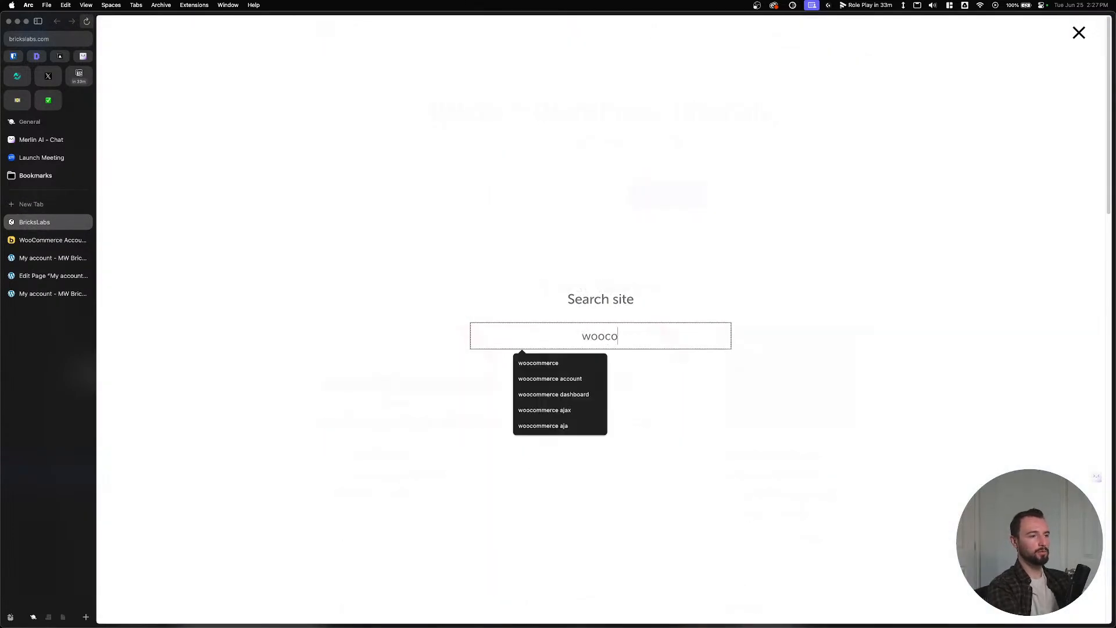
text(mmerce dashboard)
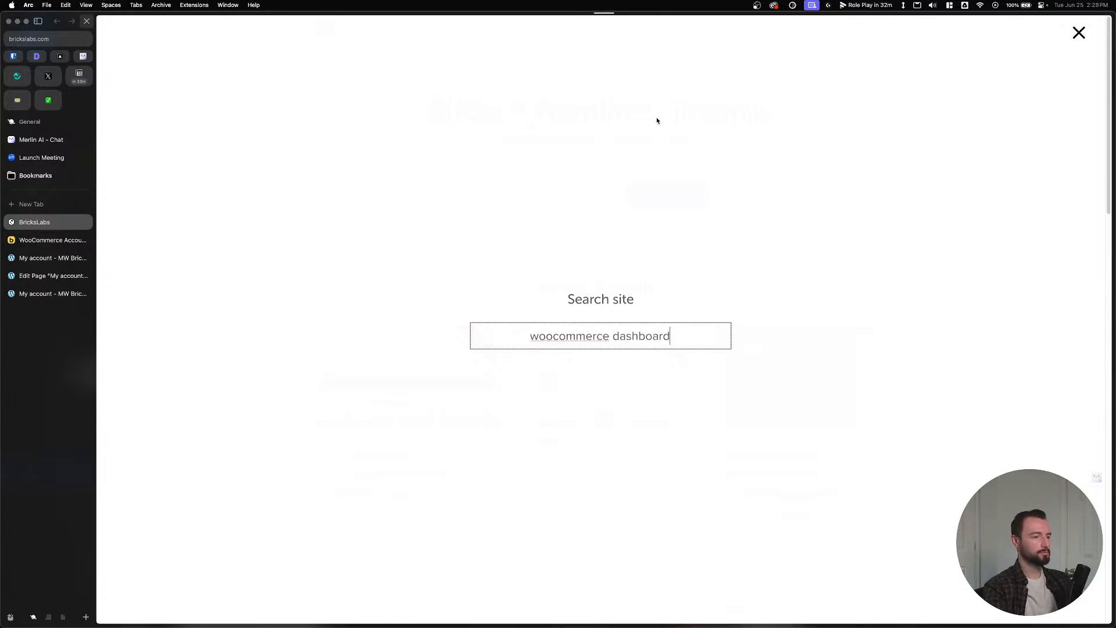
key(Return)
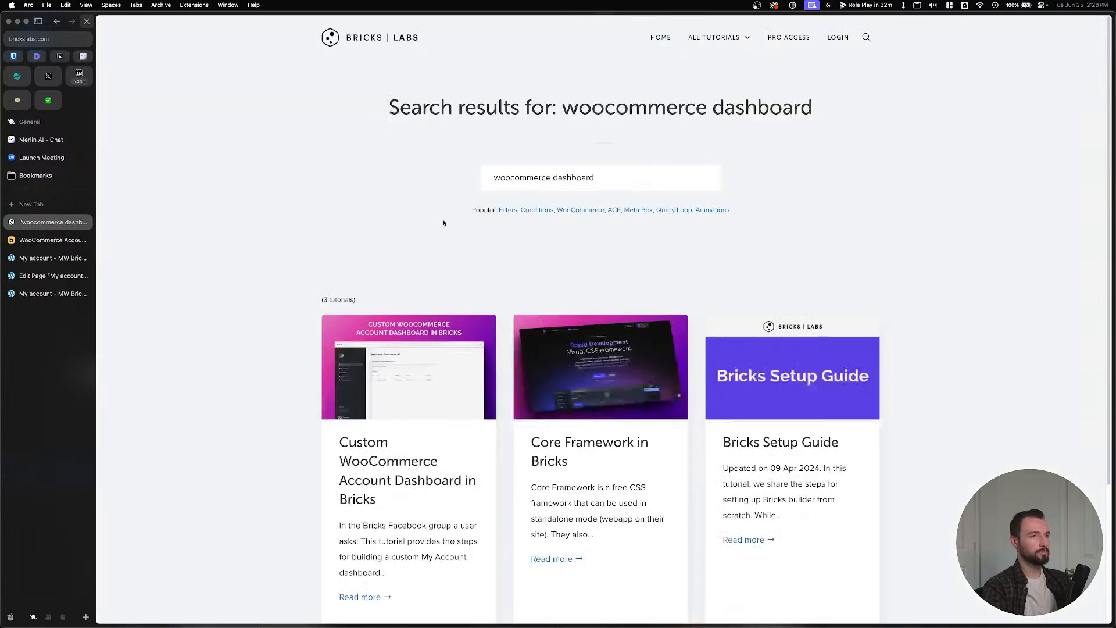
scroll(361, 349, down, 2)
click(364, 361)
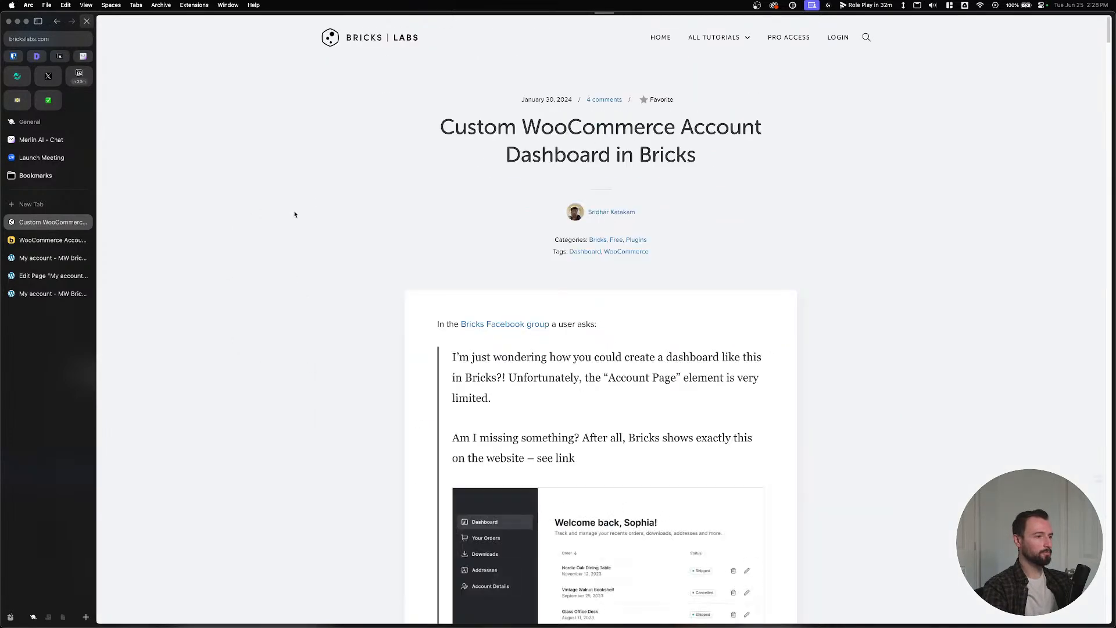
Read the tutorial's Step 1 on enabling the Bricks WooCommerce Notice element, then return to the My account builder.
scroll(319, 262, down, 5)
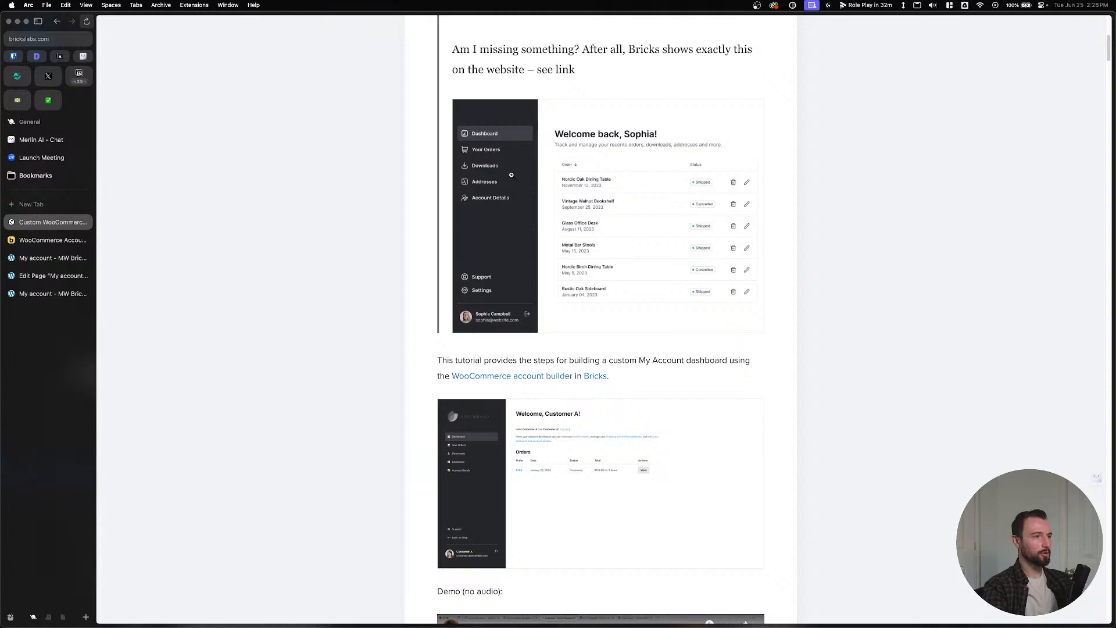
scroll(304, 212, down, 5)
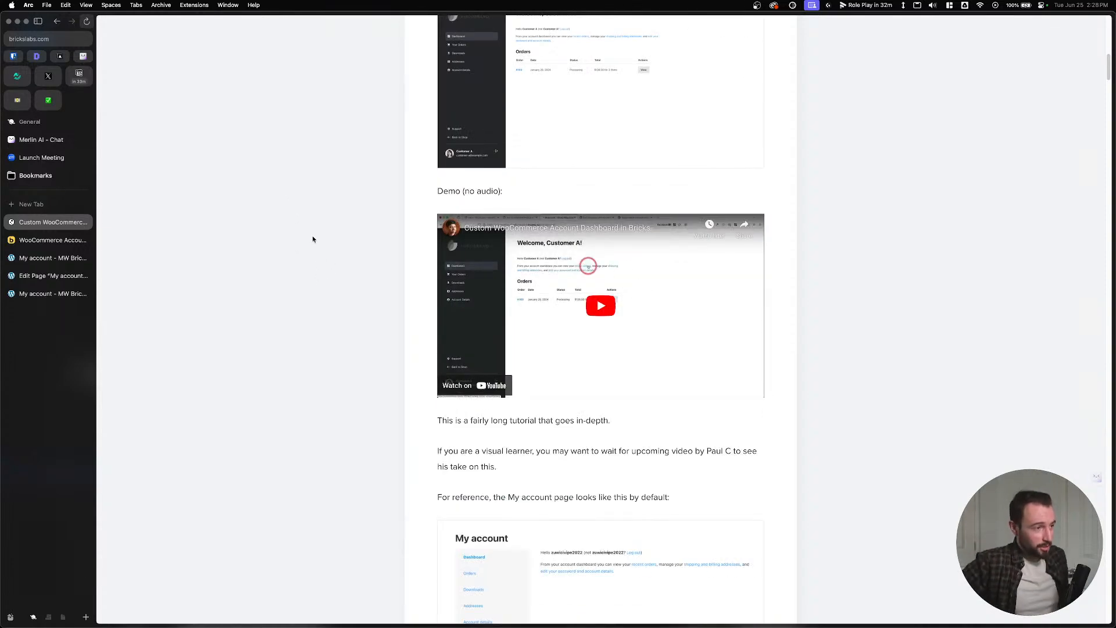
scroll(349, 349, down, 4)
scroll(355, 372, down, 2)
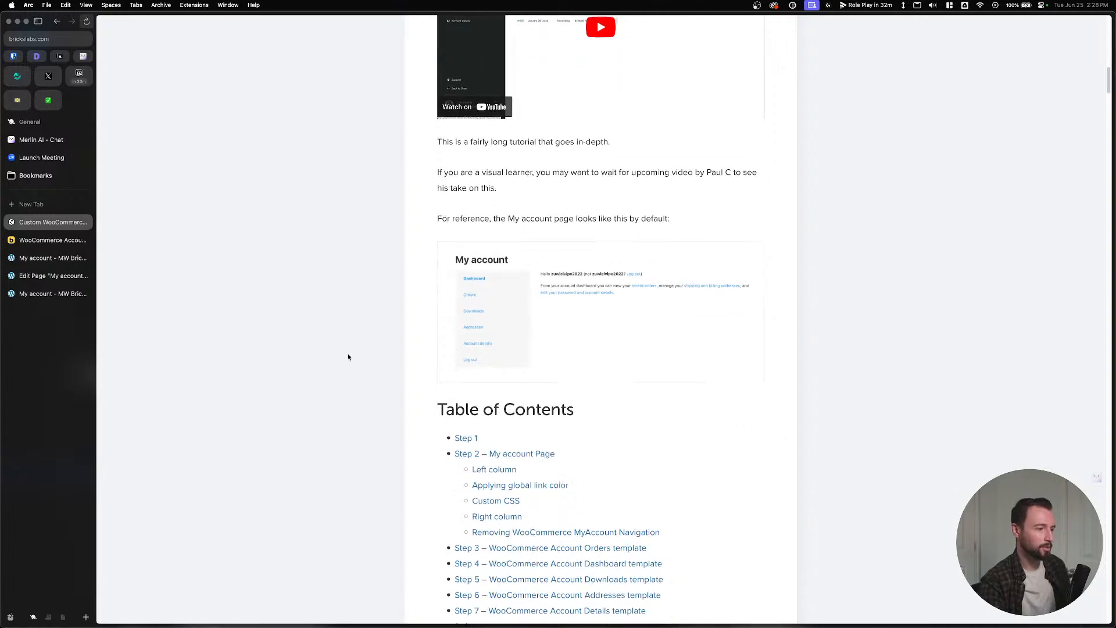
click(464, 374)
scroll(379, 279, down, 2)
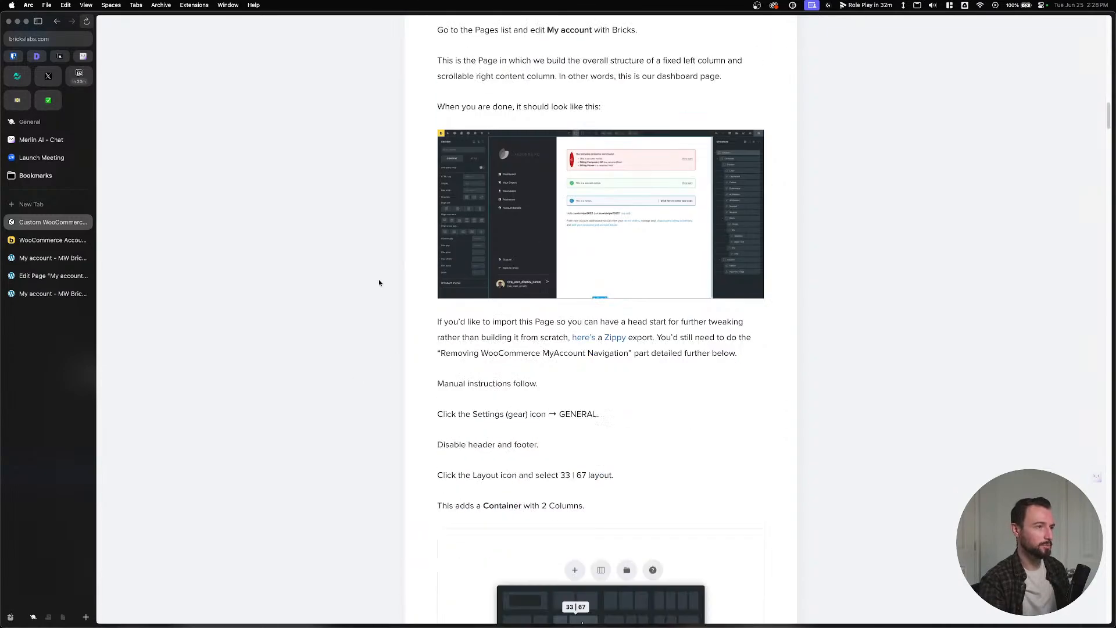
scroll(382, 306, up, 2)
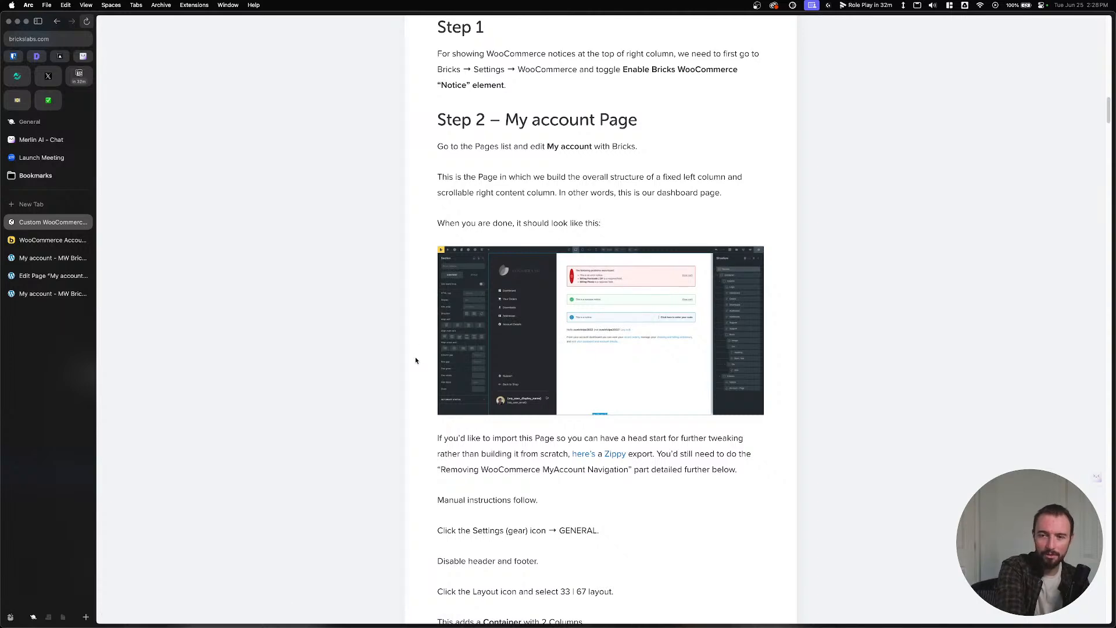
click(32, 257)
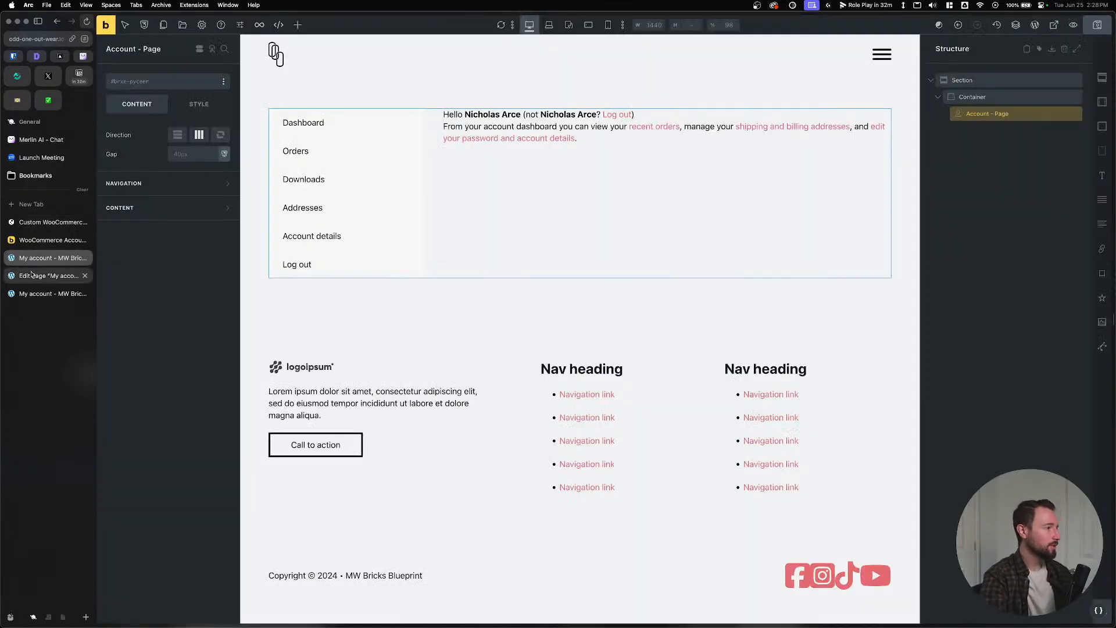
click(29, 275)
Close the leftover My account tabs and go to the Bricks templates list in WordPress.
click(26, 293)
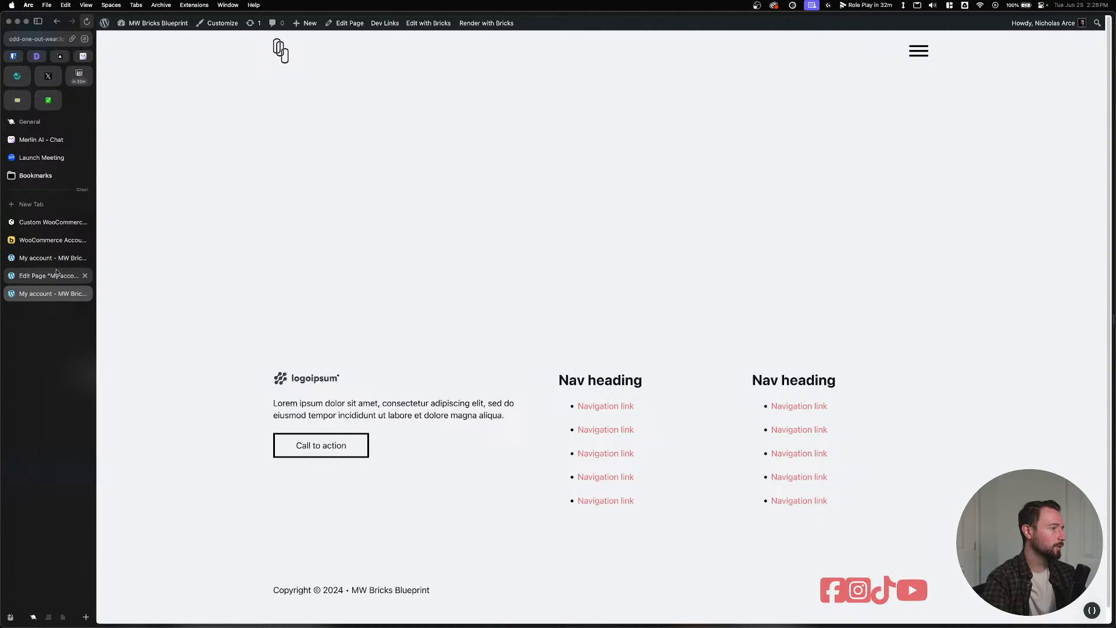
click(85, 258)
click(85, 258)
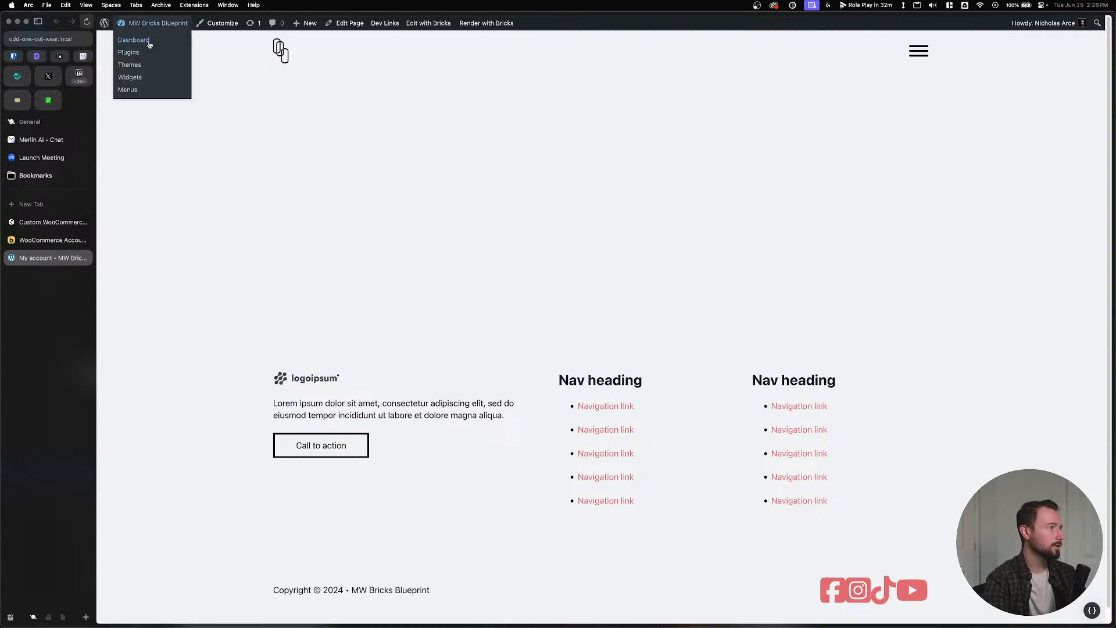
click(134, 40)
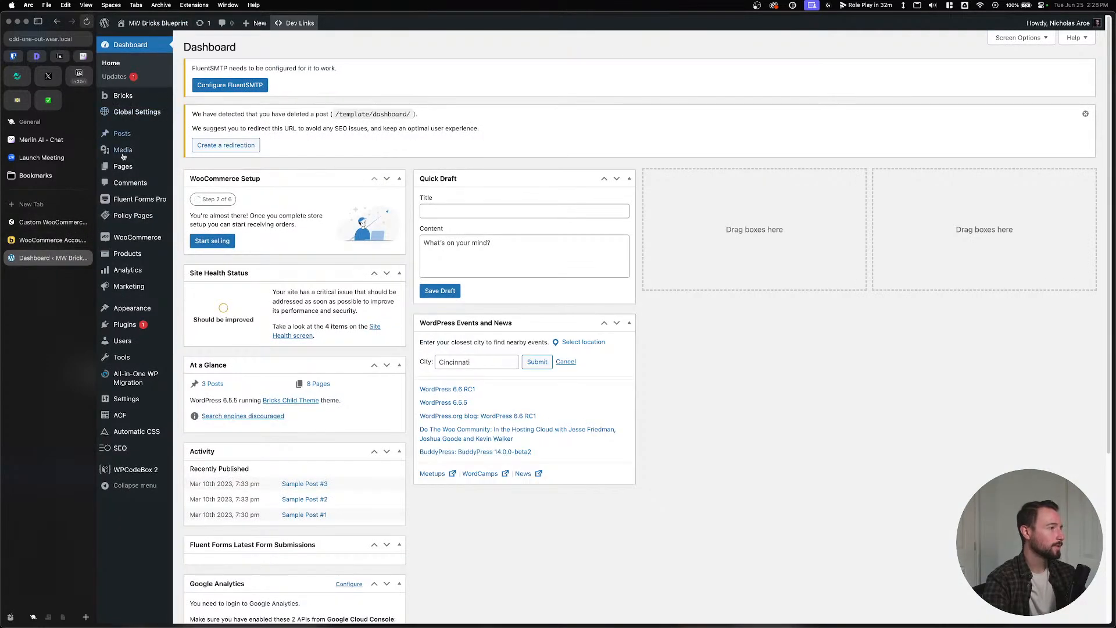
mouse_move(120, 101)
click(198, 110)
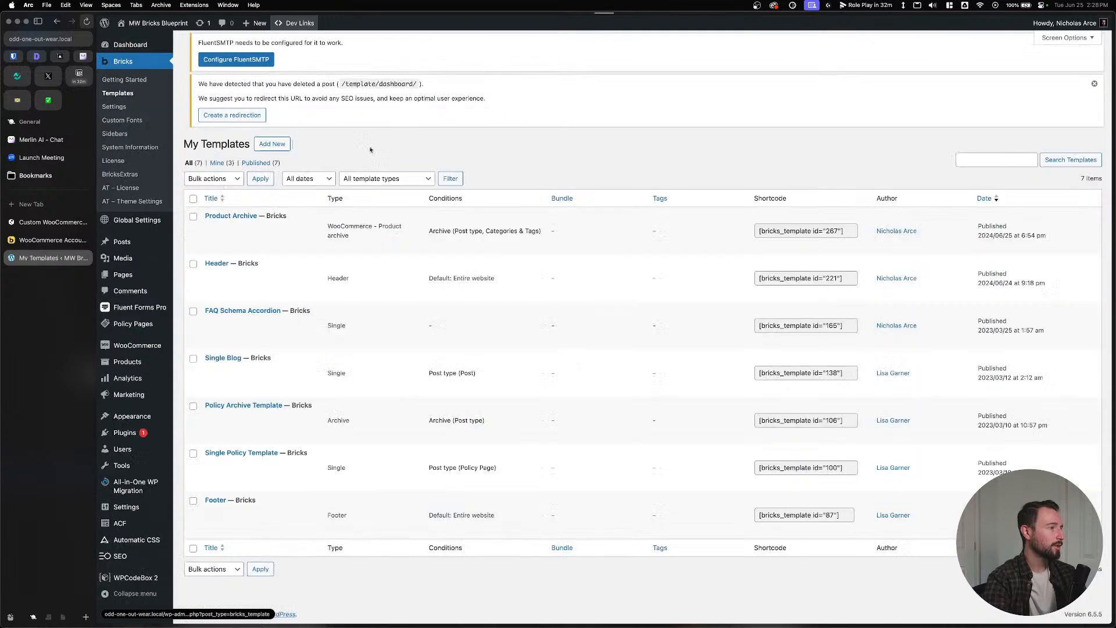
Add a WooCommerce - Cart template titled Cart, publish it, and edit it with Bricks.
click(271, 47)
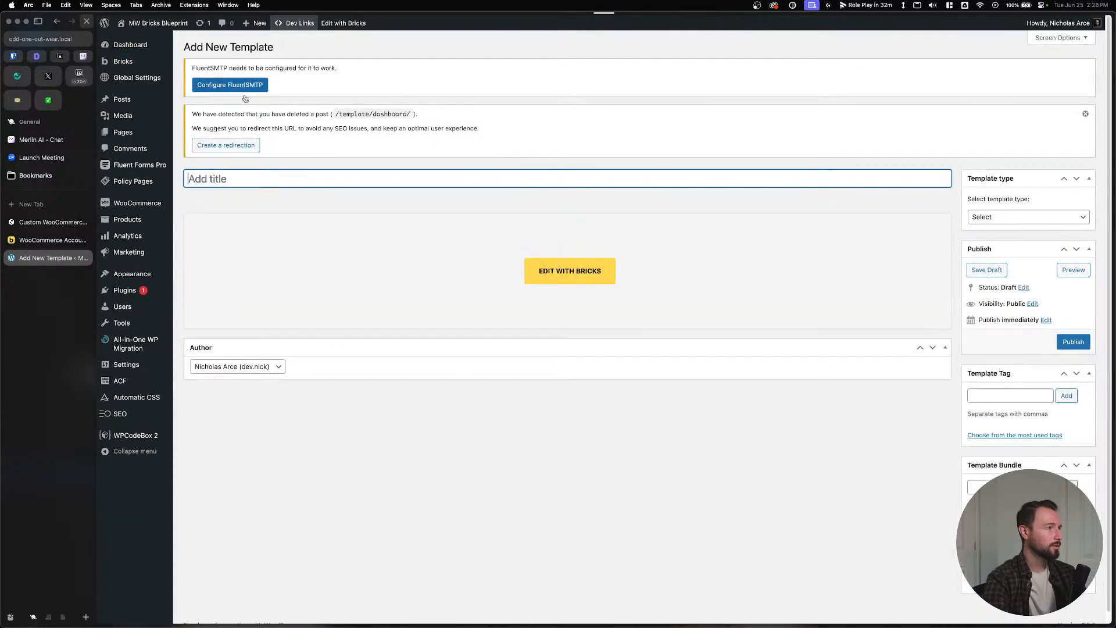
click(984, 215)
click(989, 338)
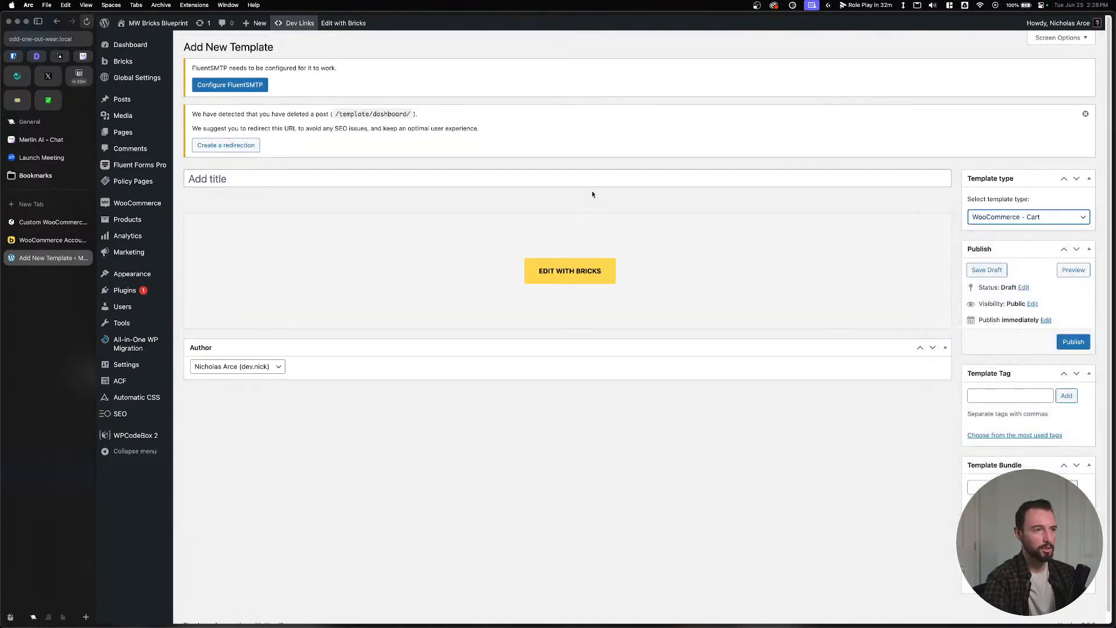
click(587, 180)
text(Caar)
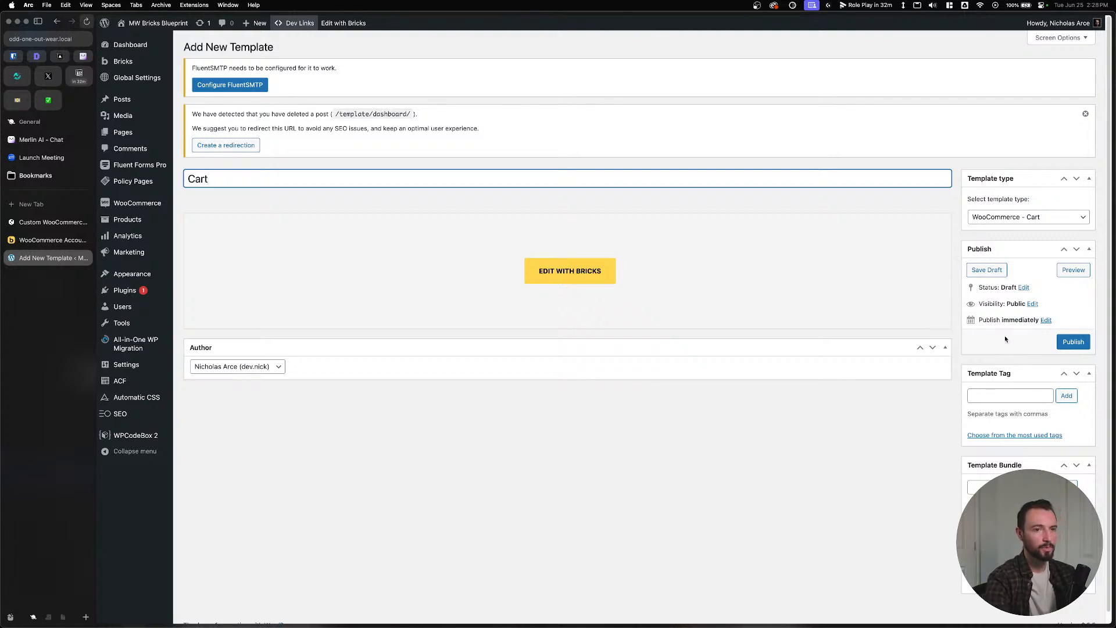
click(1073, 342)
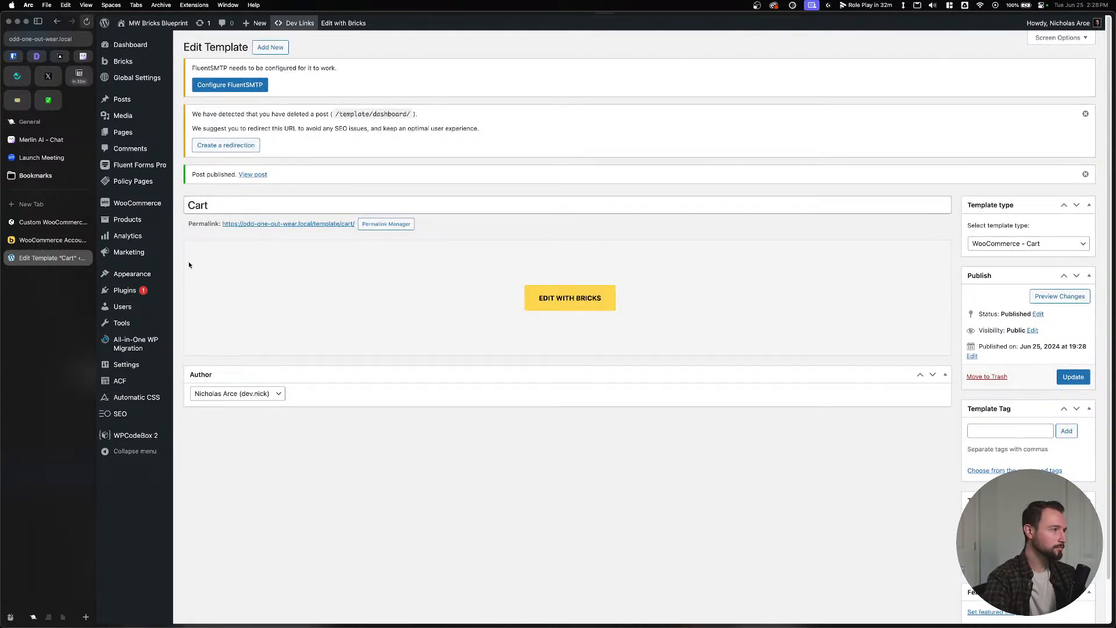
click(544, 298)
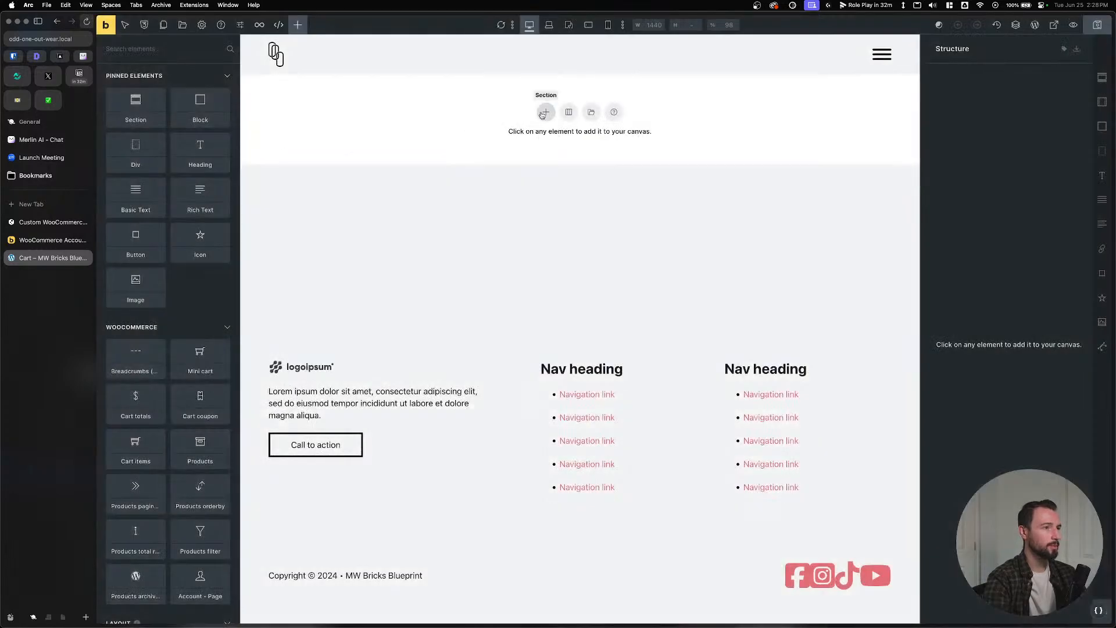
Add a section and place the Cart Items element inside its container.
click(546, 111)
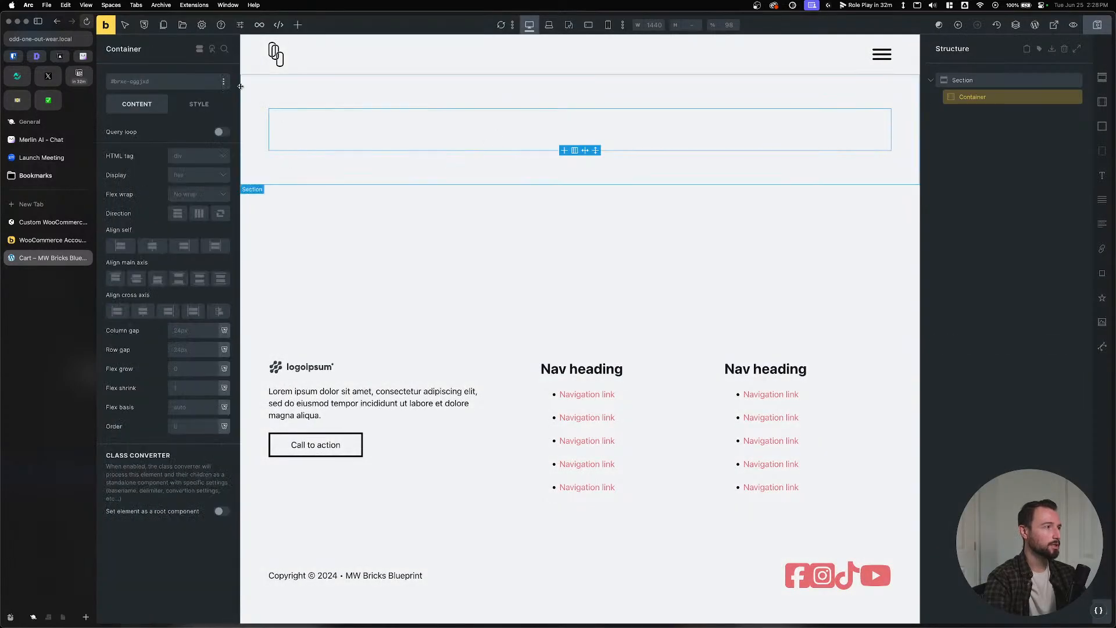
click(298, 24)
text(cart)
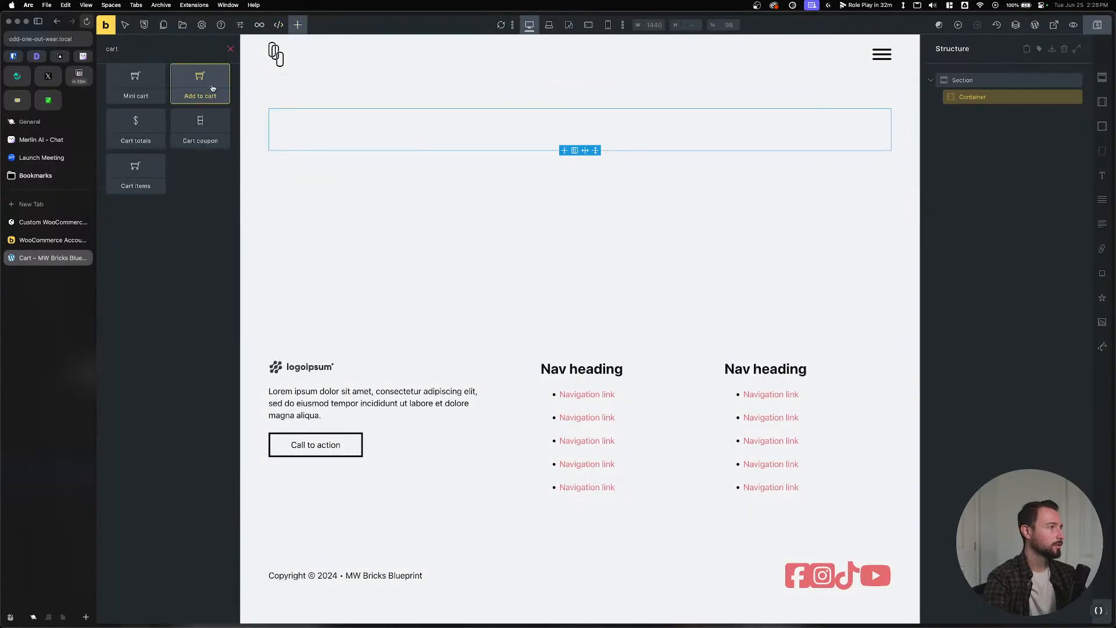
drag(136, 173, 475, 128)
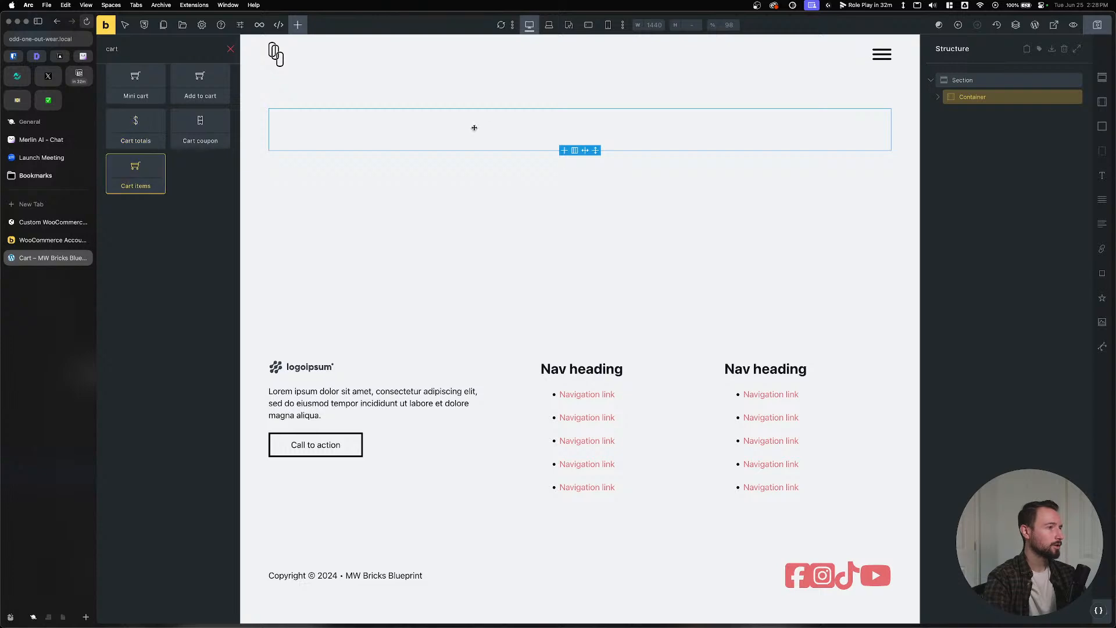
Add a heading reading 'Cart Template' above the Cart Items and save the template.
click(984, 83)
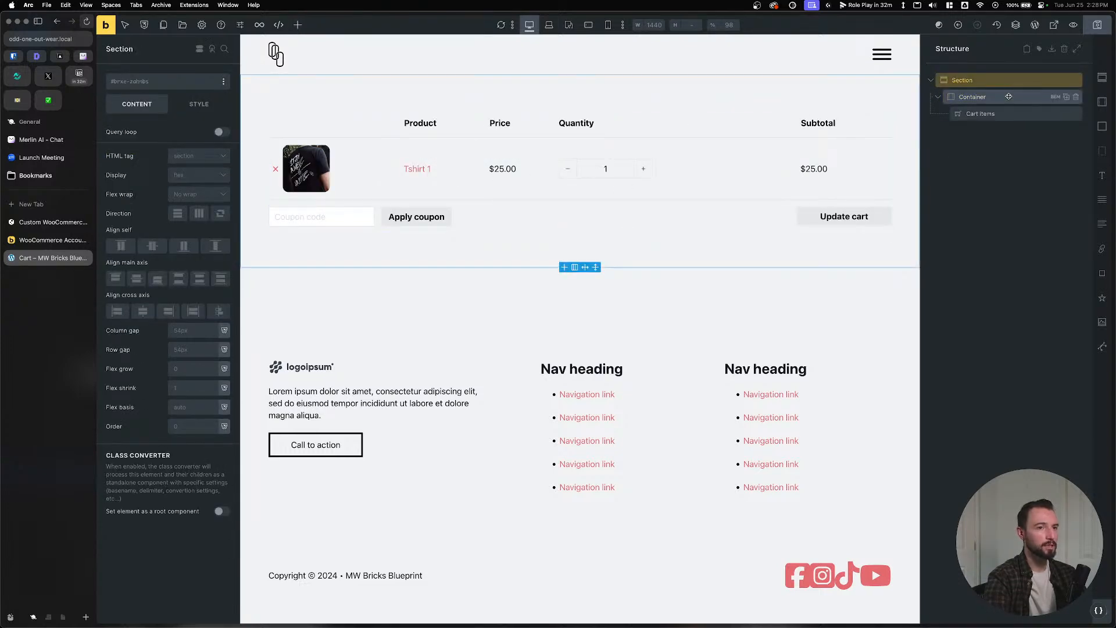
click(982, 97)
click(1101, 175)
drag(982, 130, 983, 110)
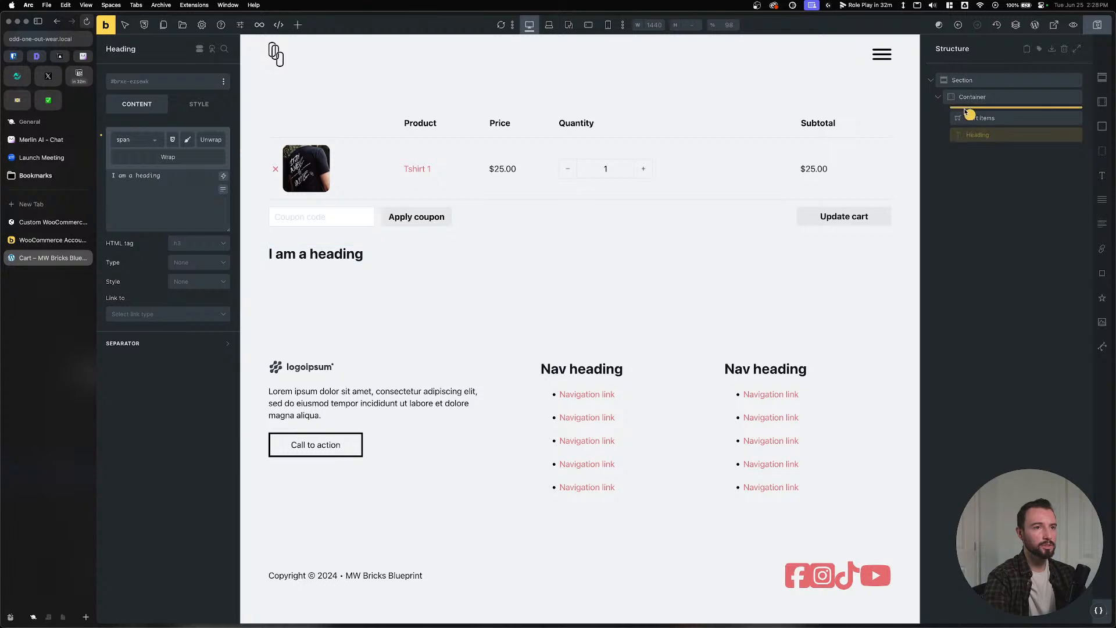
triple_click(143, 169)
text(Cart)
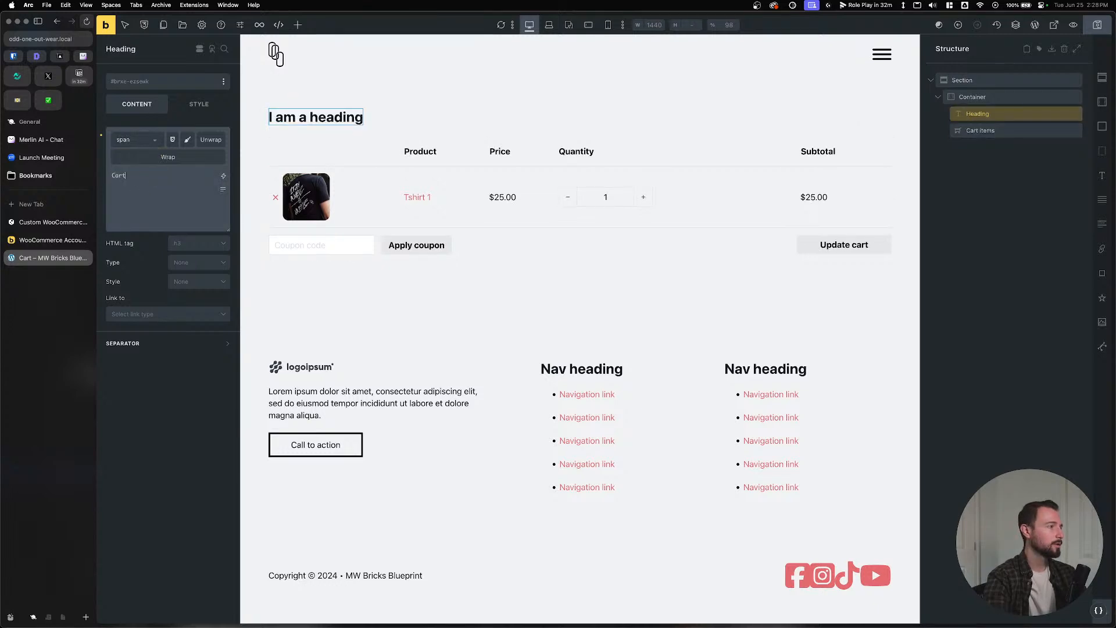
text( Template)
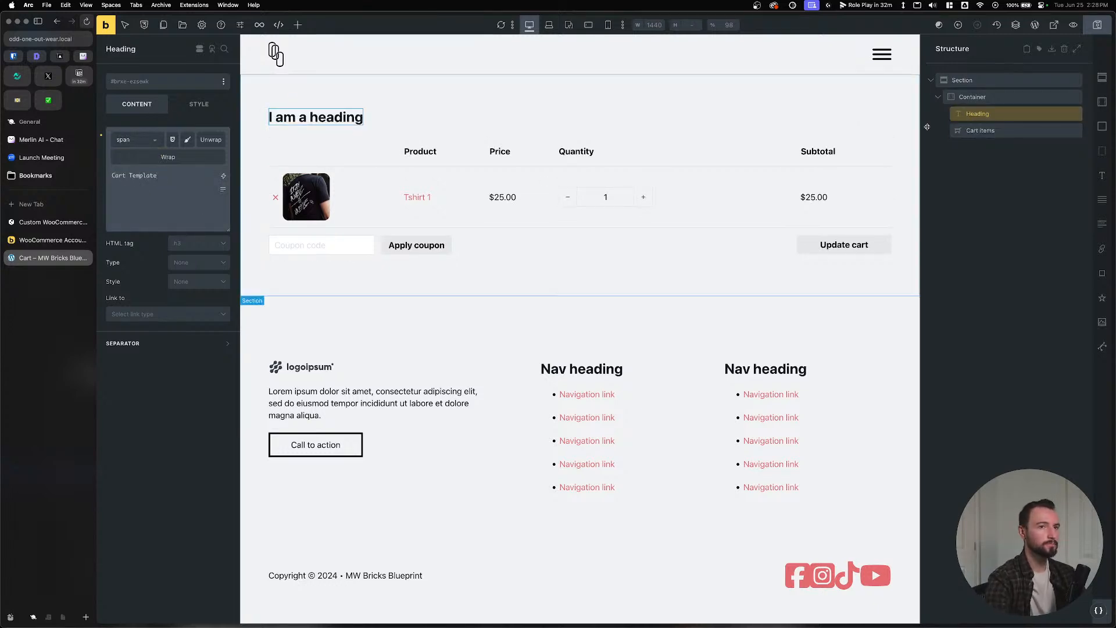
key(super+s)
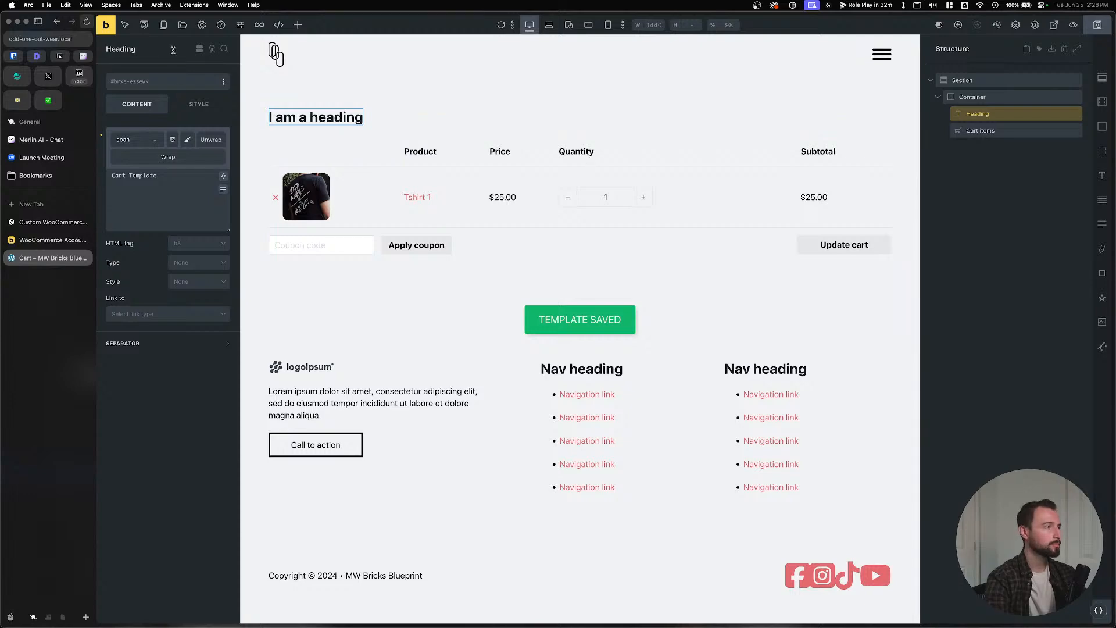
Preview the cart page on the front end, then return to the Cart template in the builder.
click(106, 25)
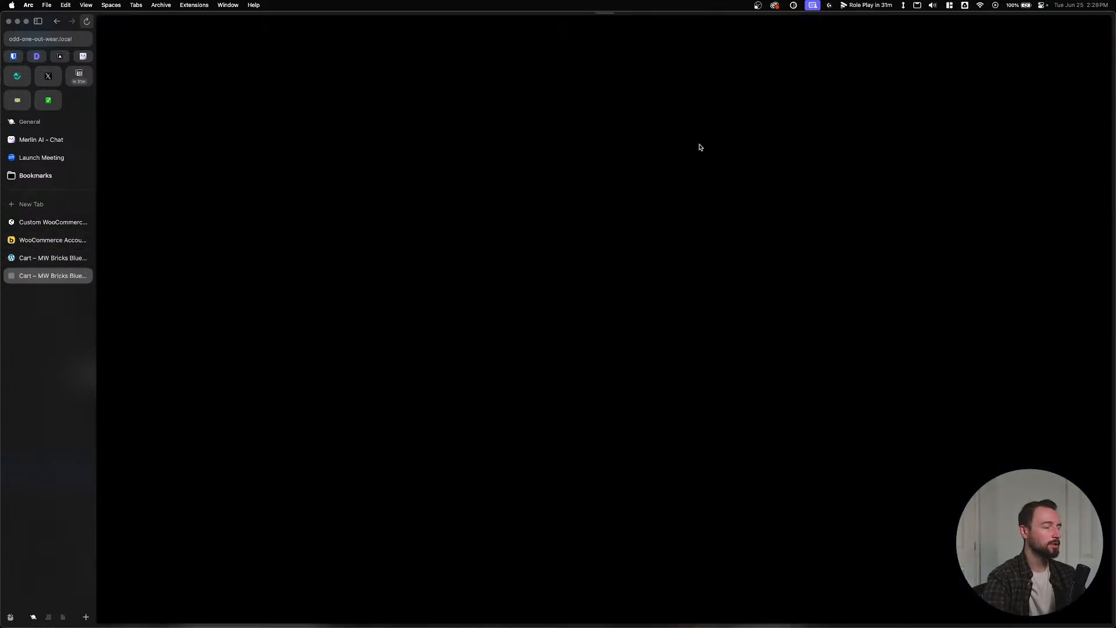
click(921, 51)
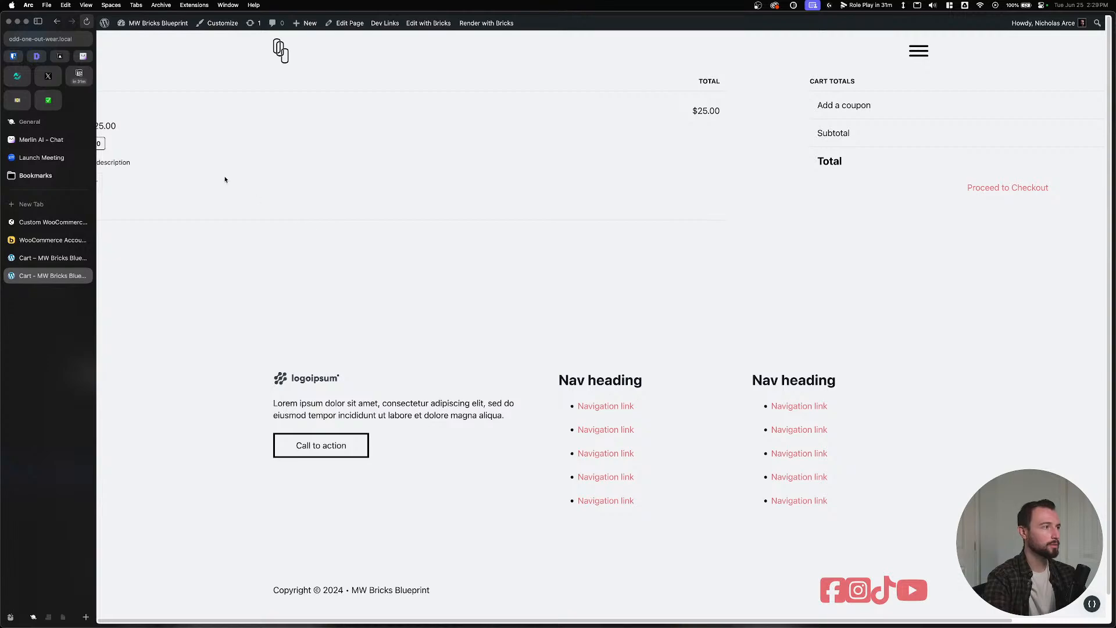
scroll(225, 180, right, 3)
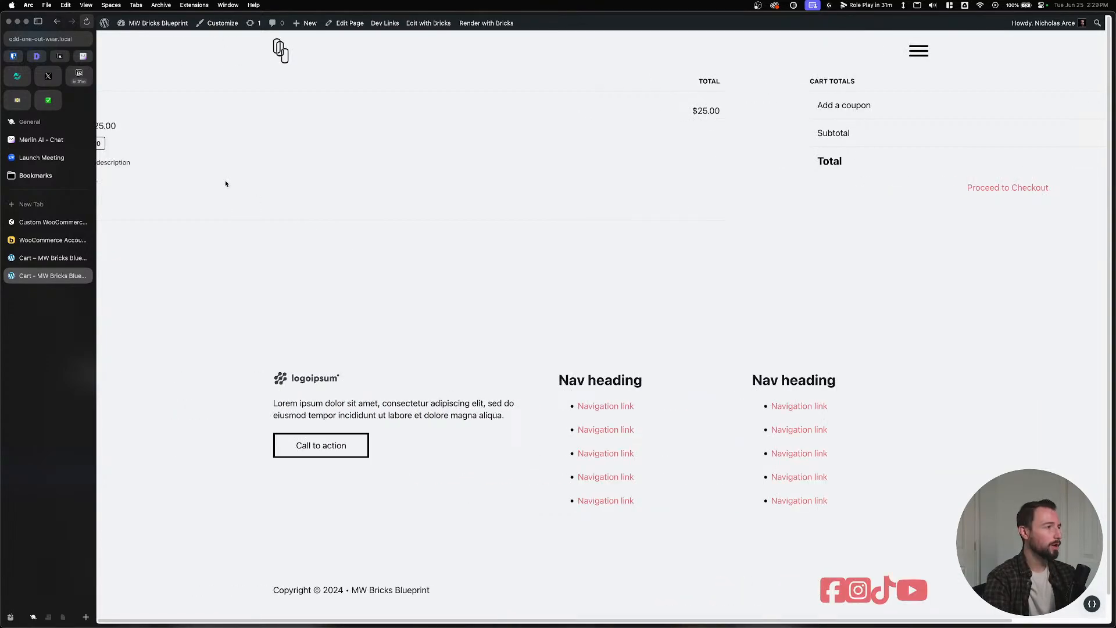
click(42, 256)
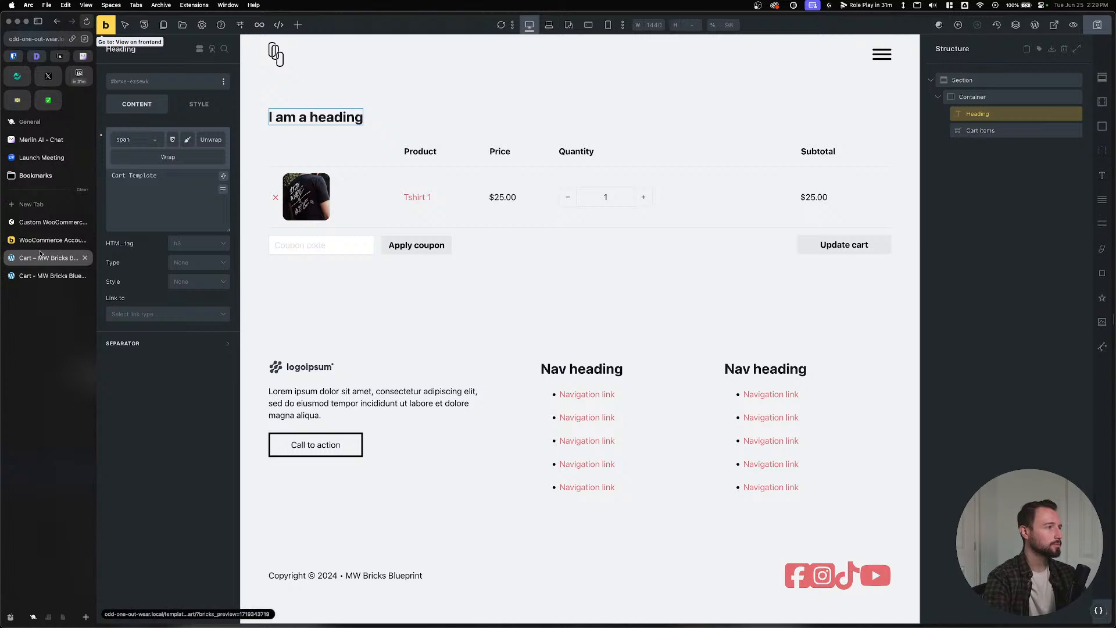
Go back to the Bricks Academy WooCommerce Builder article and find its WooCommerce Templates table.
click(41, 242)
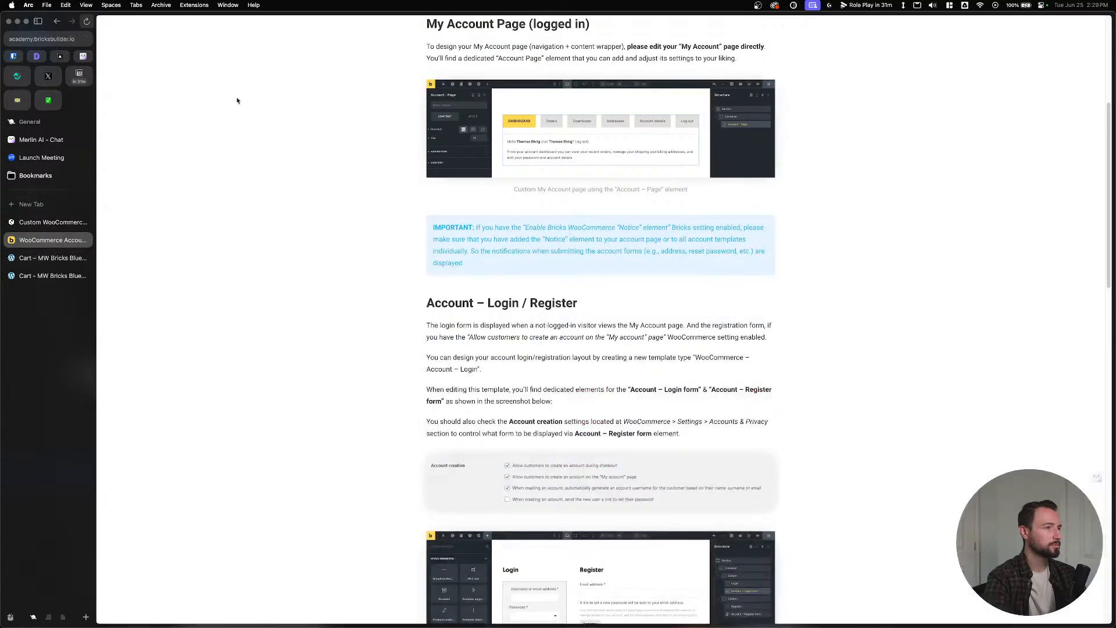
click(57, 22)
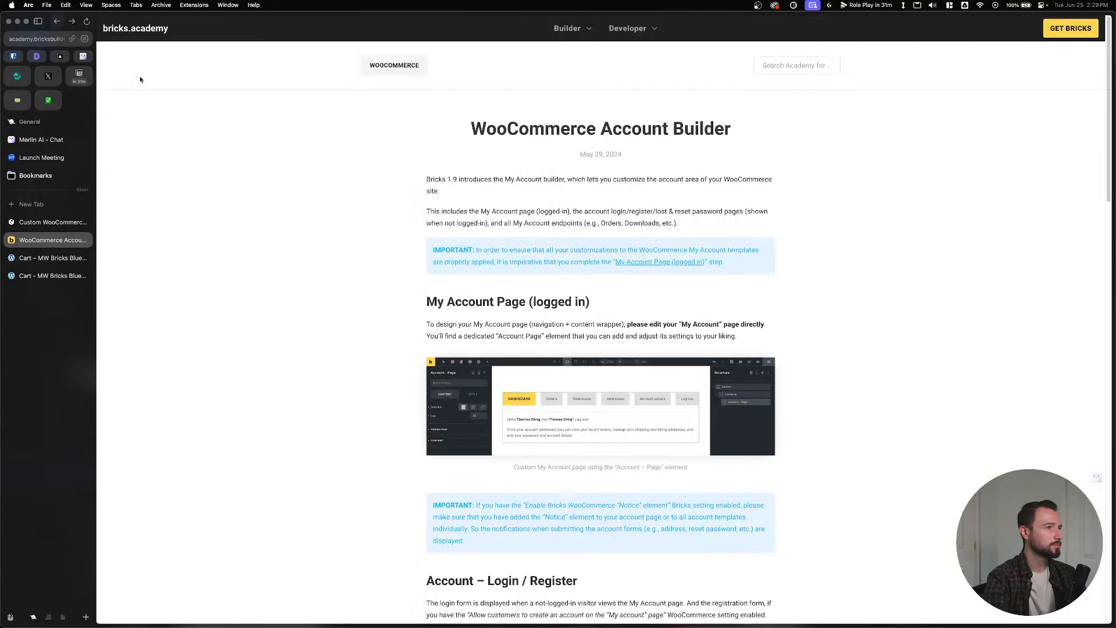
click(57, 22)
scroll(303, 159, down, 15)
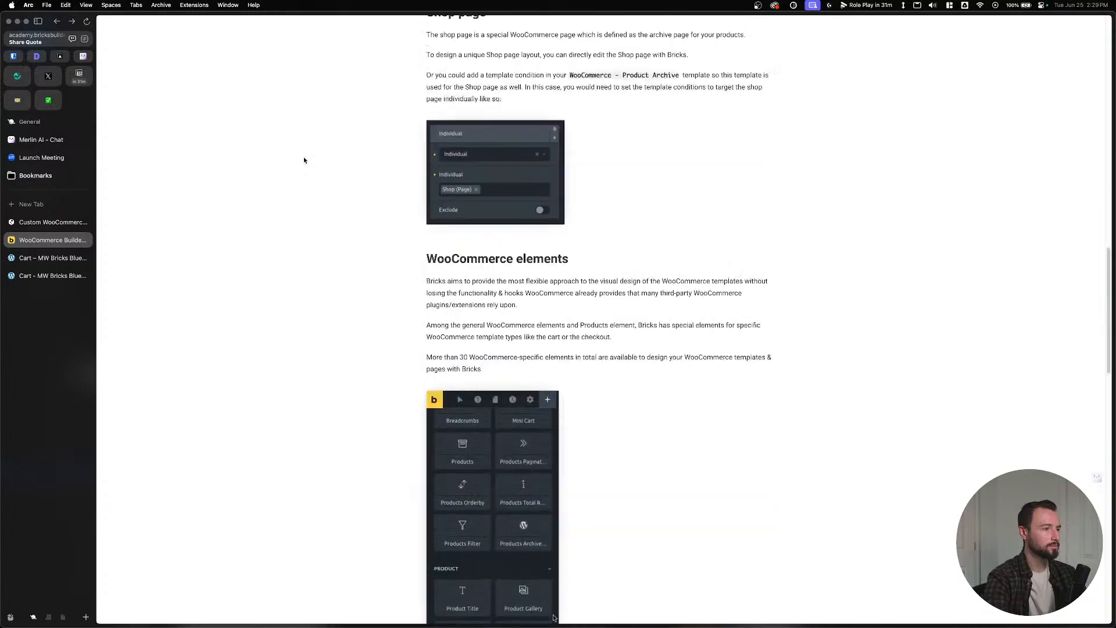
scroll(304, 159, down, 8)
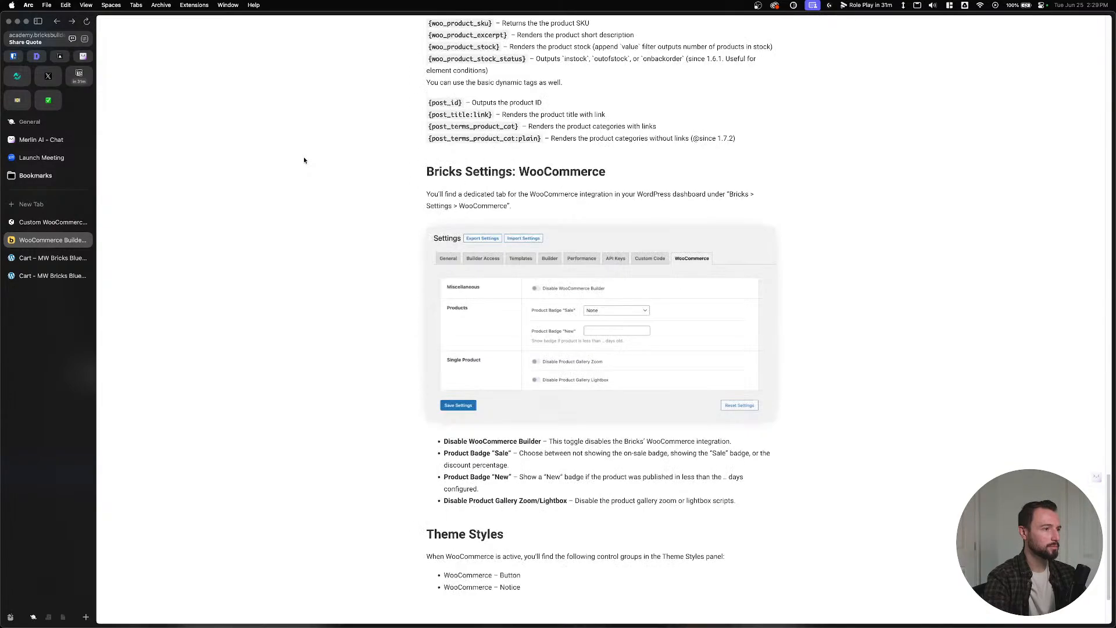
scroll(314, 299, up, 20)
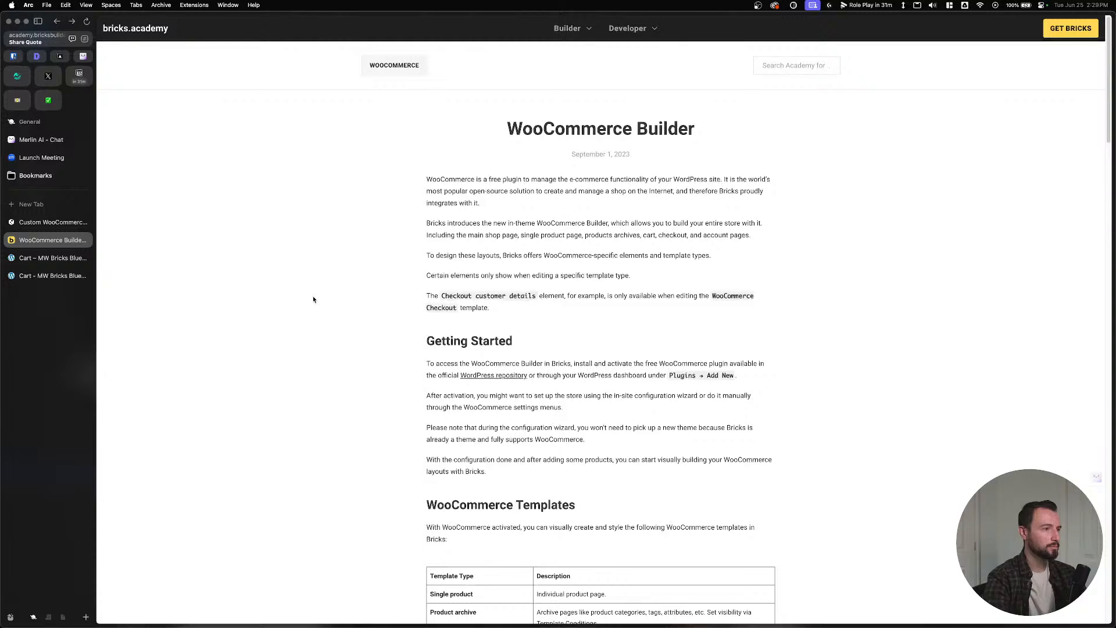
scroll(313, 299, down, 12)
scroll(313, 300, up, 8)
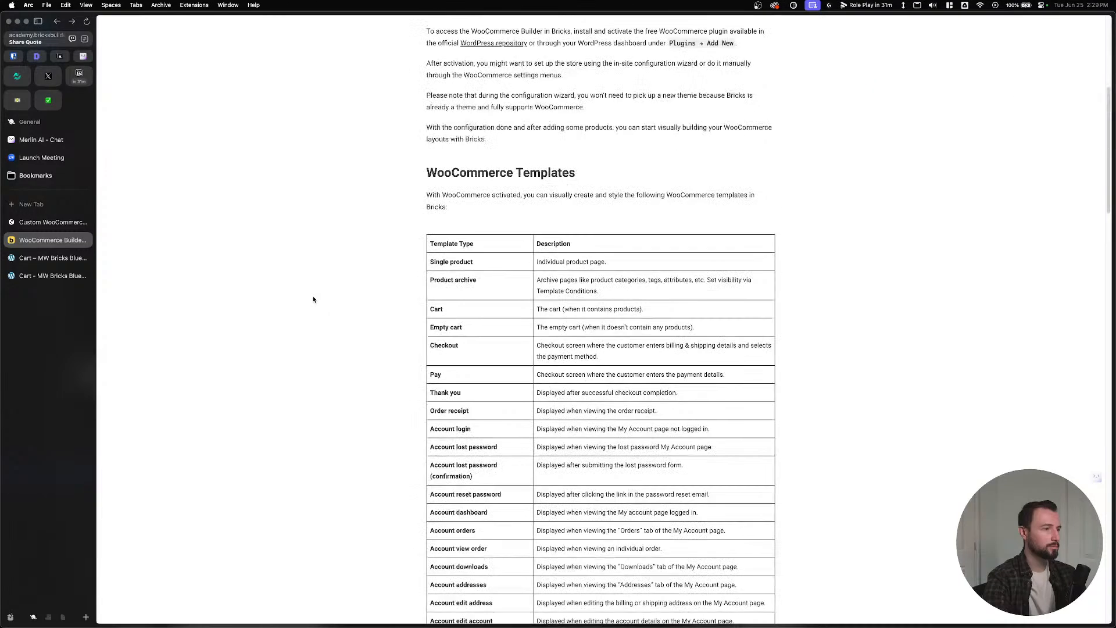
Read the Cart and Empty cart template descriptions, then return to the Cart template builder.
drag(540, 309, 664, 309)
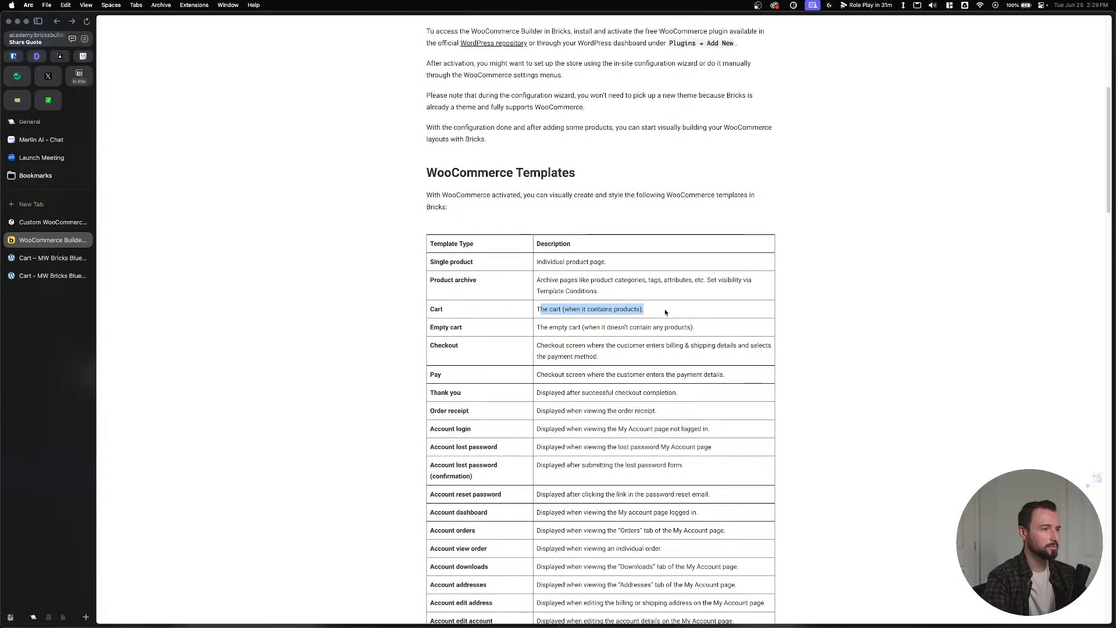
click(664, 309)
drag(540, 309, 643, 309)
click(643, 308)
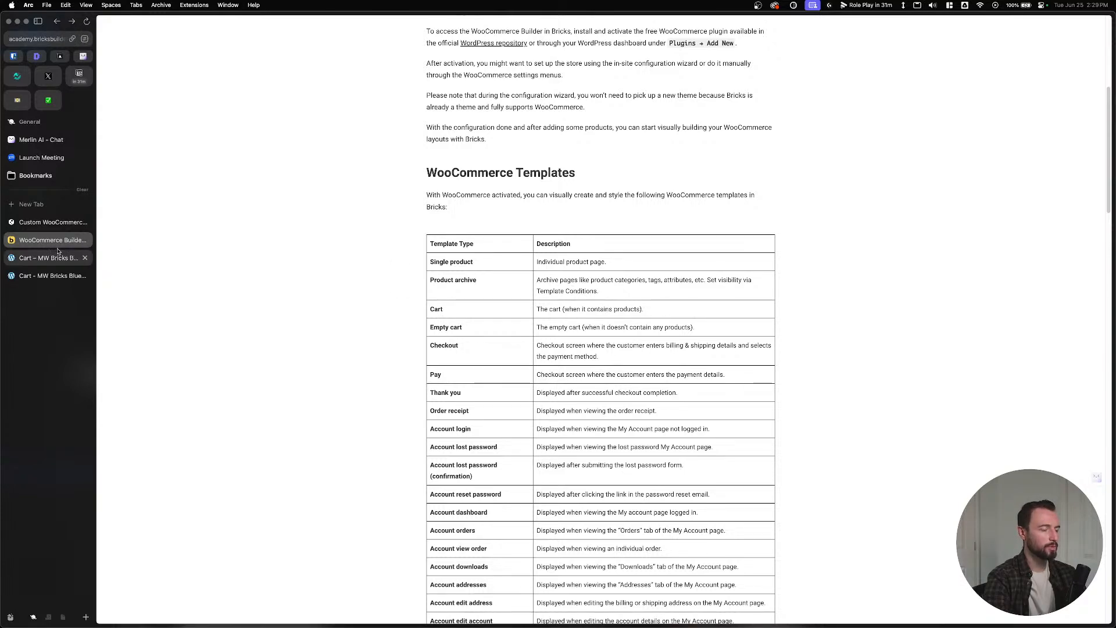
drag(551, 326, 714, 331)
click(715, 330)
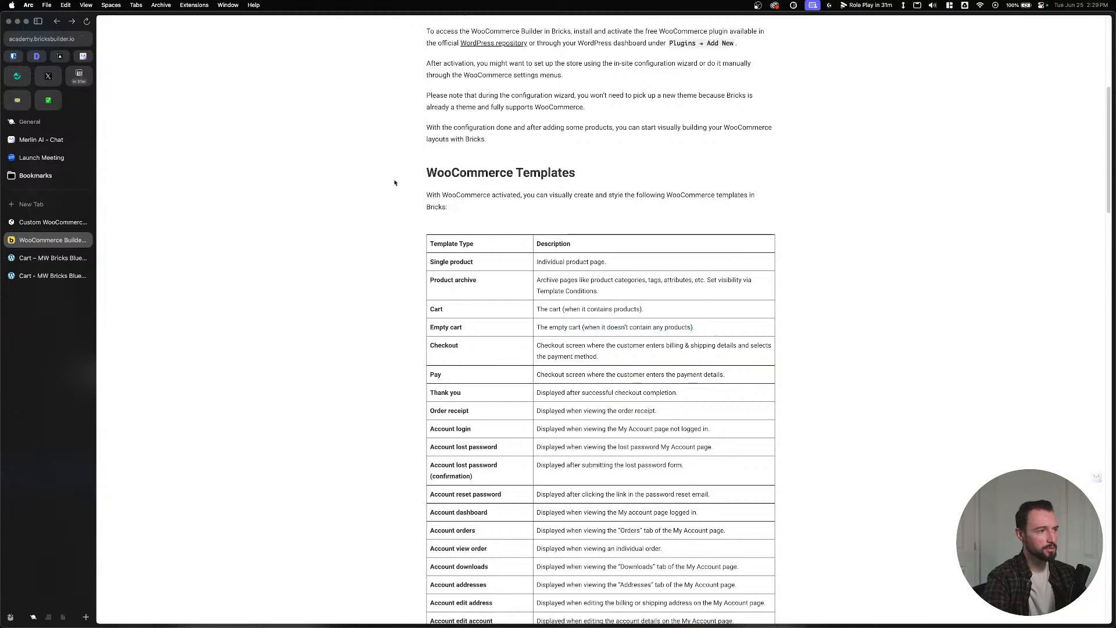
drag(394, 181, 583, 219)
click(583, 219)
click(53, 222)
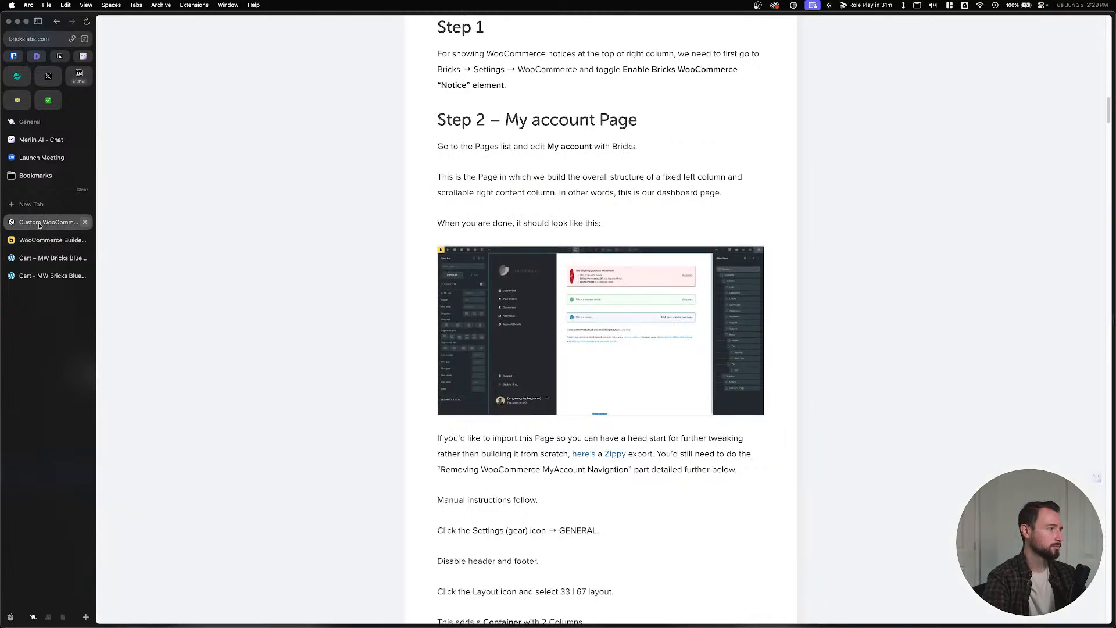
click(39, 257)
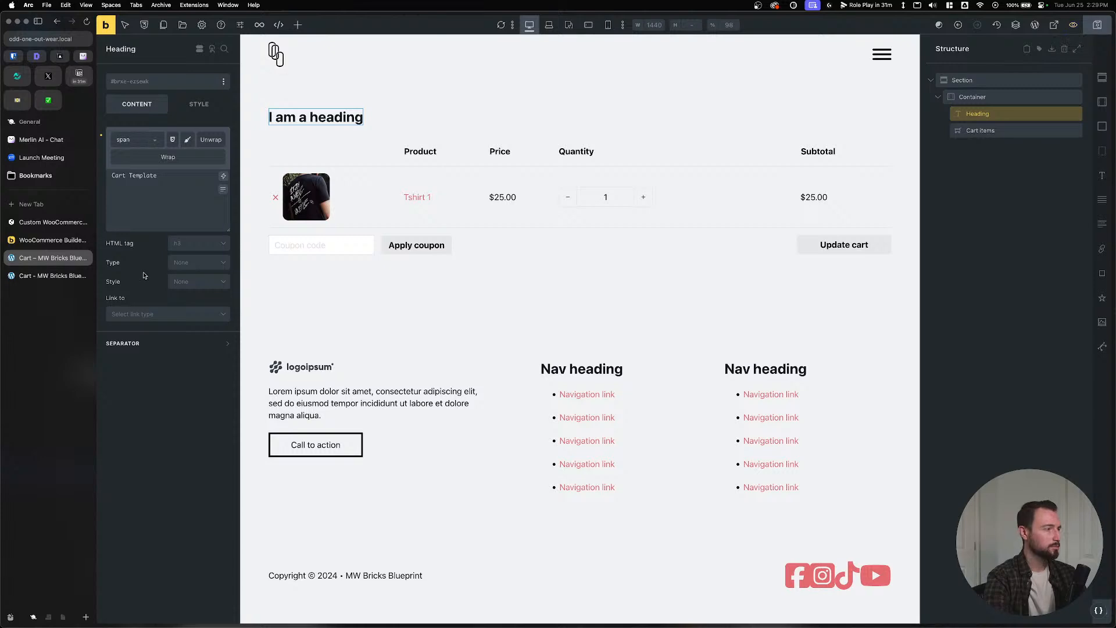
Reload the live Cart page on the front end.
click(47, 276)
click(34, 42)
key(Return)
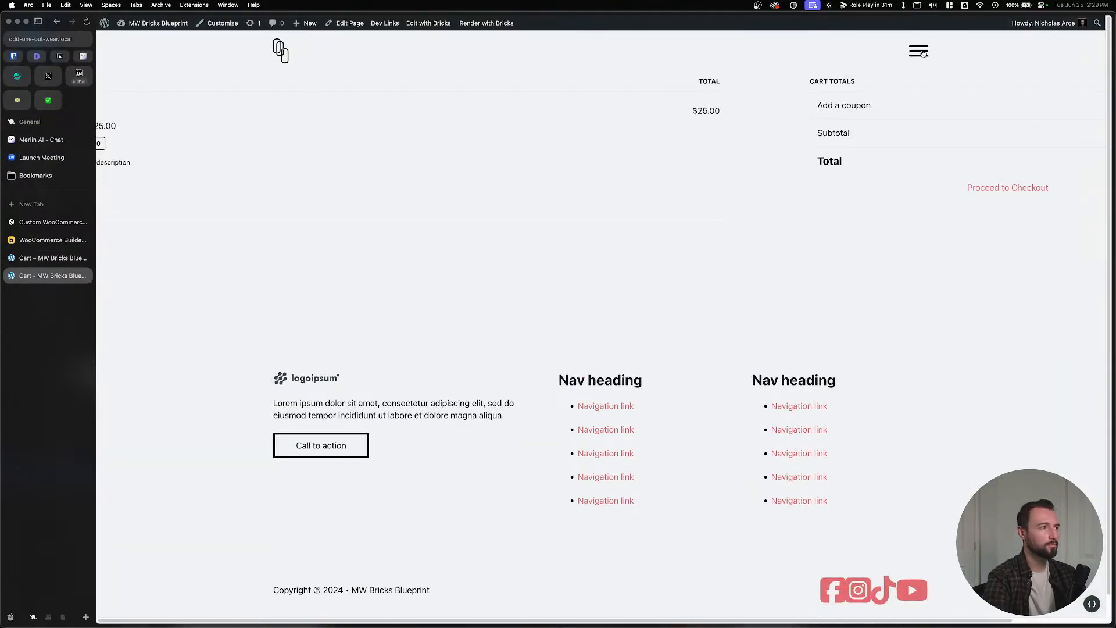
Inspect the cart markup to confirm the wc-block cart still renders, then open the Dashboard.
right_click(586, 169)
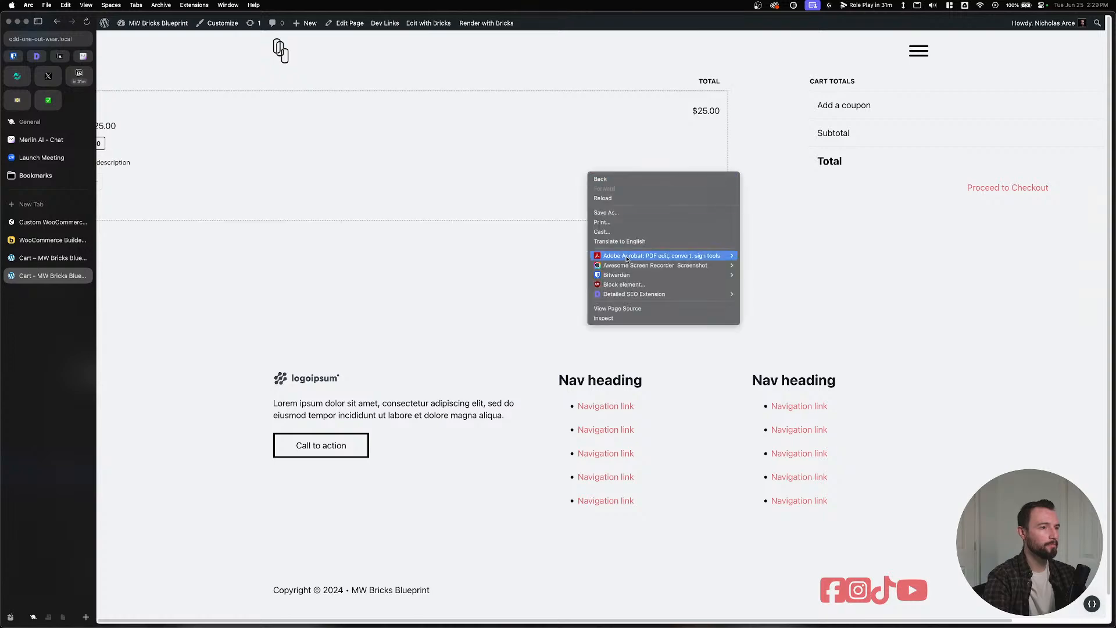
click(616, 318)
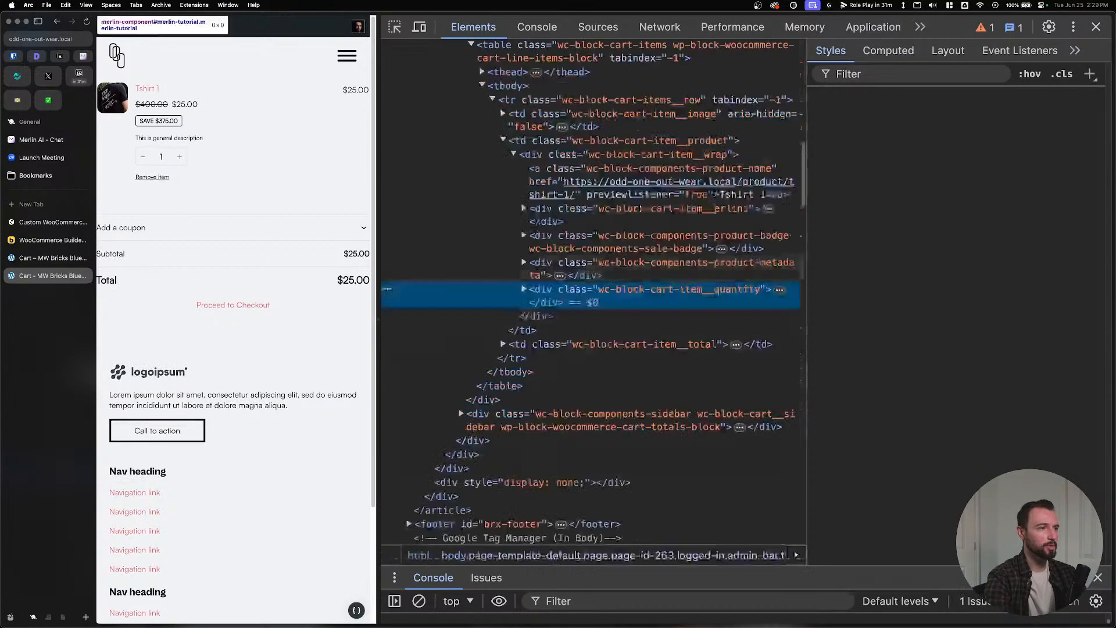
scroll(573, 120, up, 5)
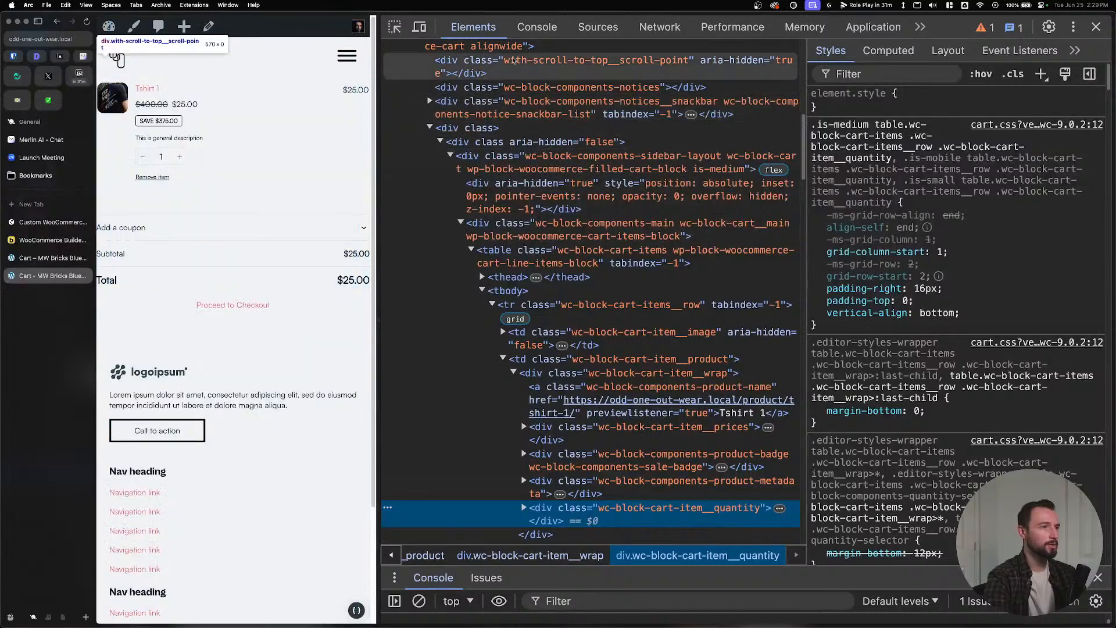
click(1096, 27)
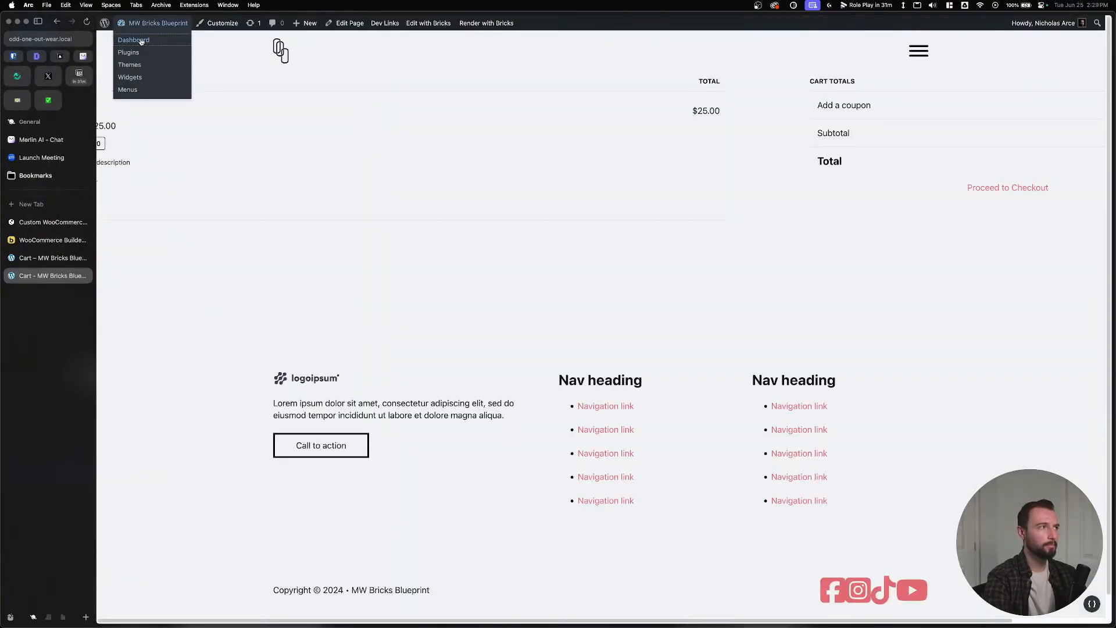
click(141, 41)
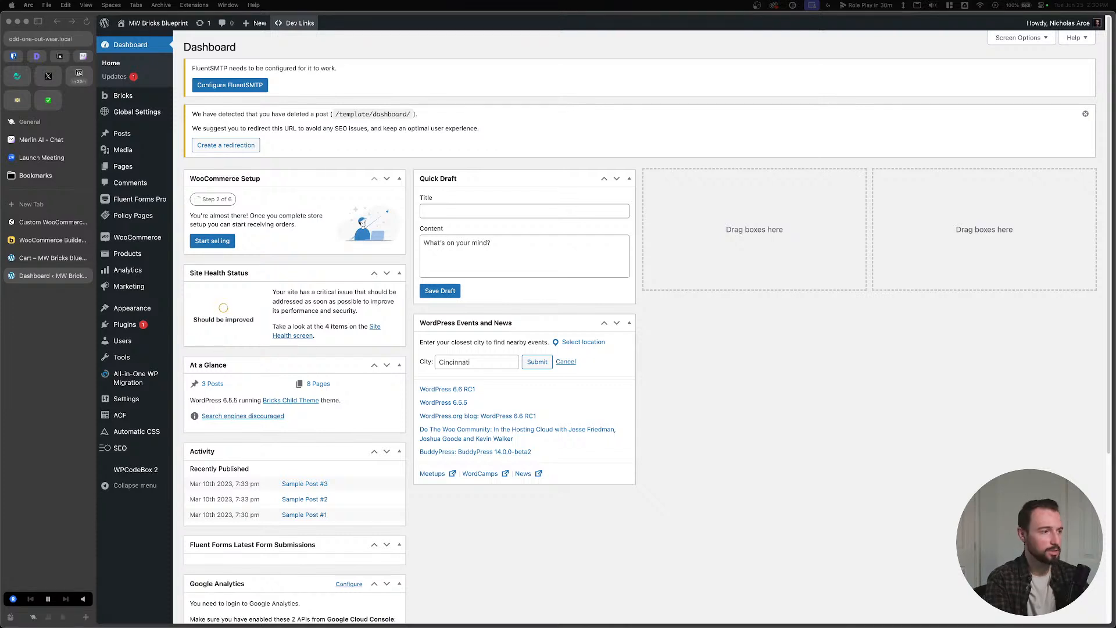
Open the Bricks templates list, and open WooCommerce settings in a new tab.
mouse_move(123, 96)
click(185, 110)
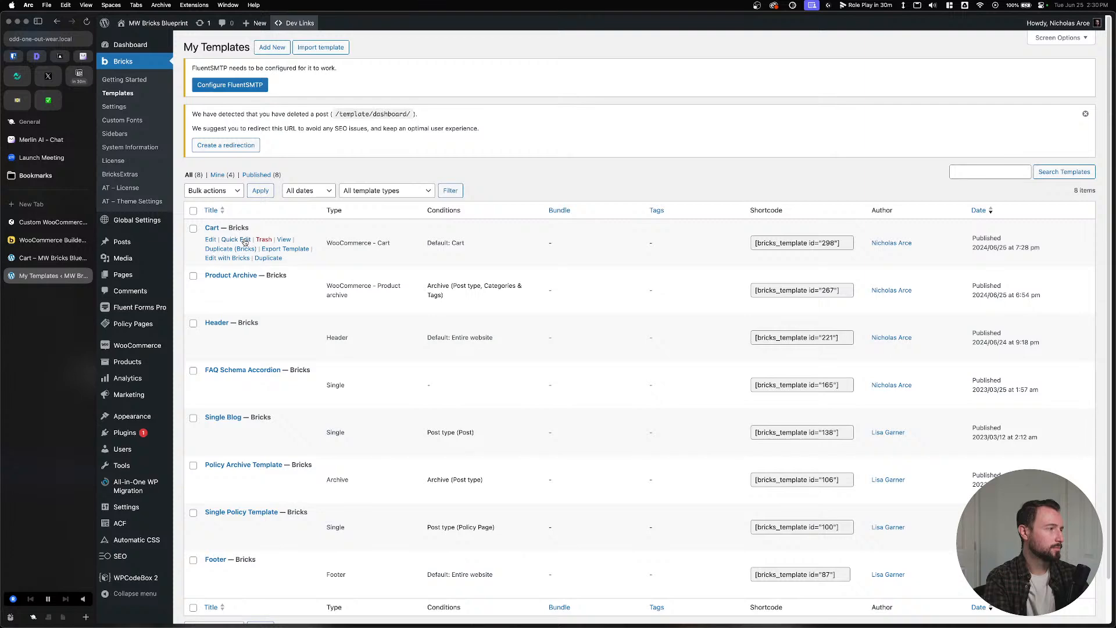
mouse_move(139, 347)
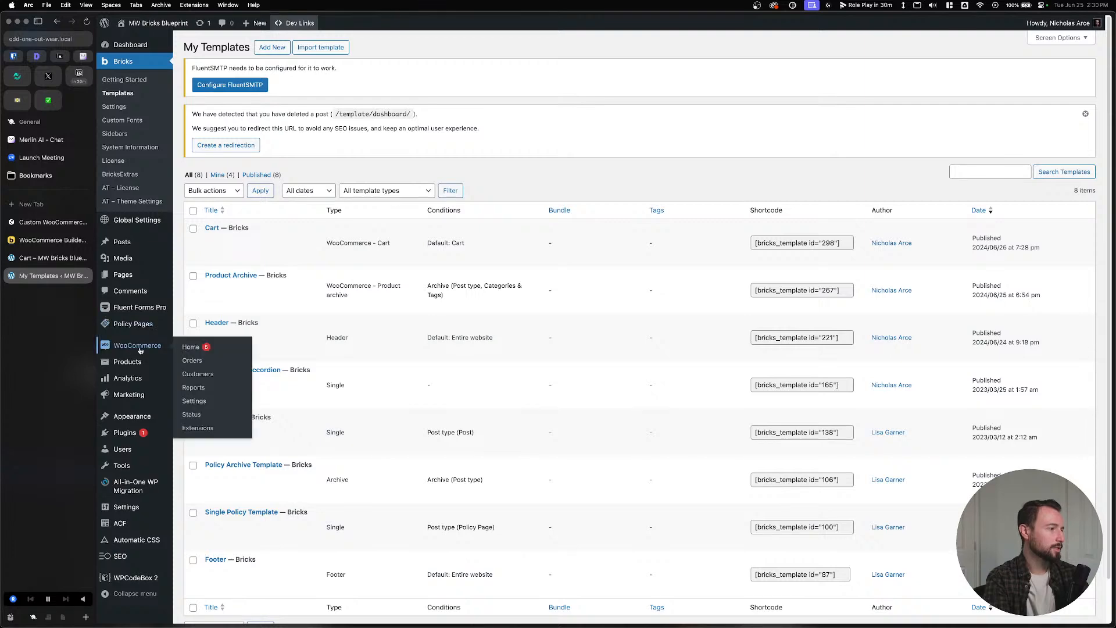
right_click(194, 401)
click(208, 407)
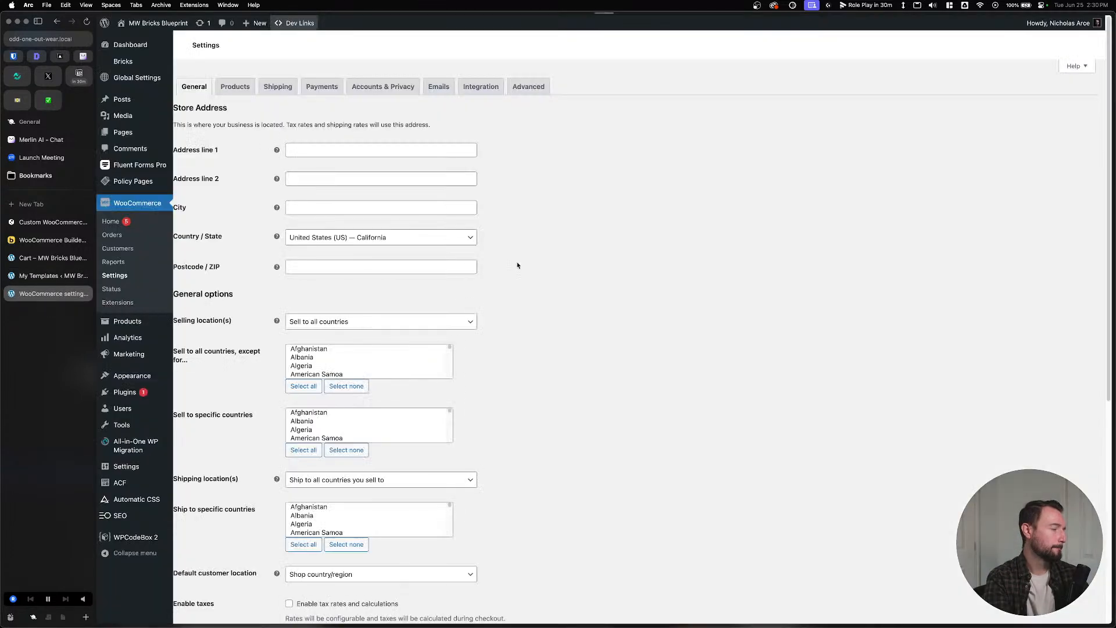
Check that Advanced page setup lists Cart (ID: 263) as the cart page, then go to Pages.
click(527, 87)
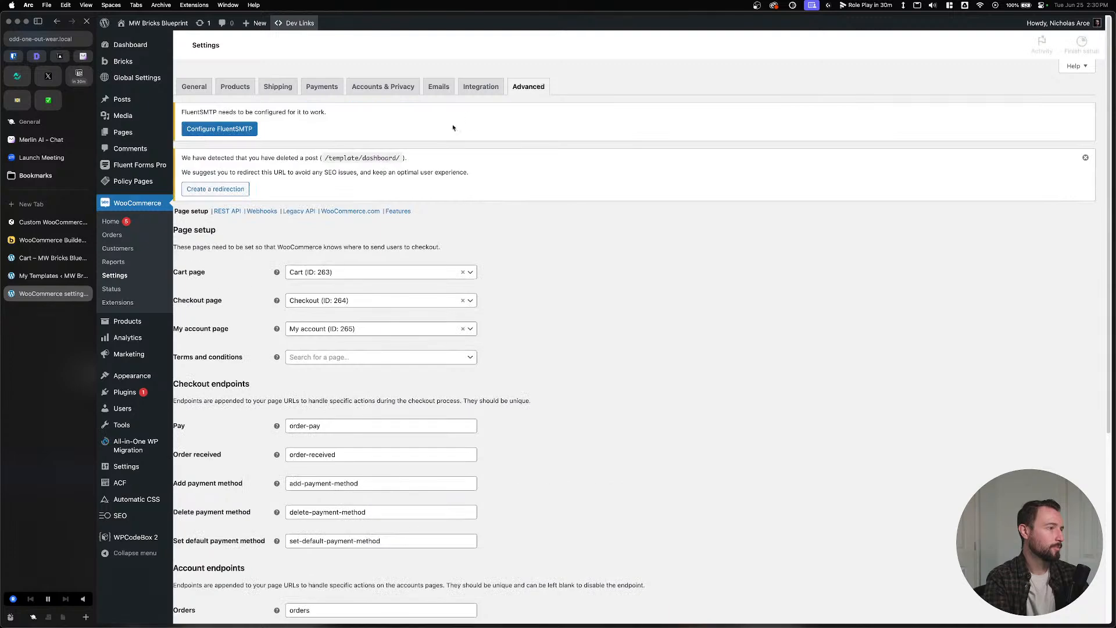
scroll(349, 317, down, 5)
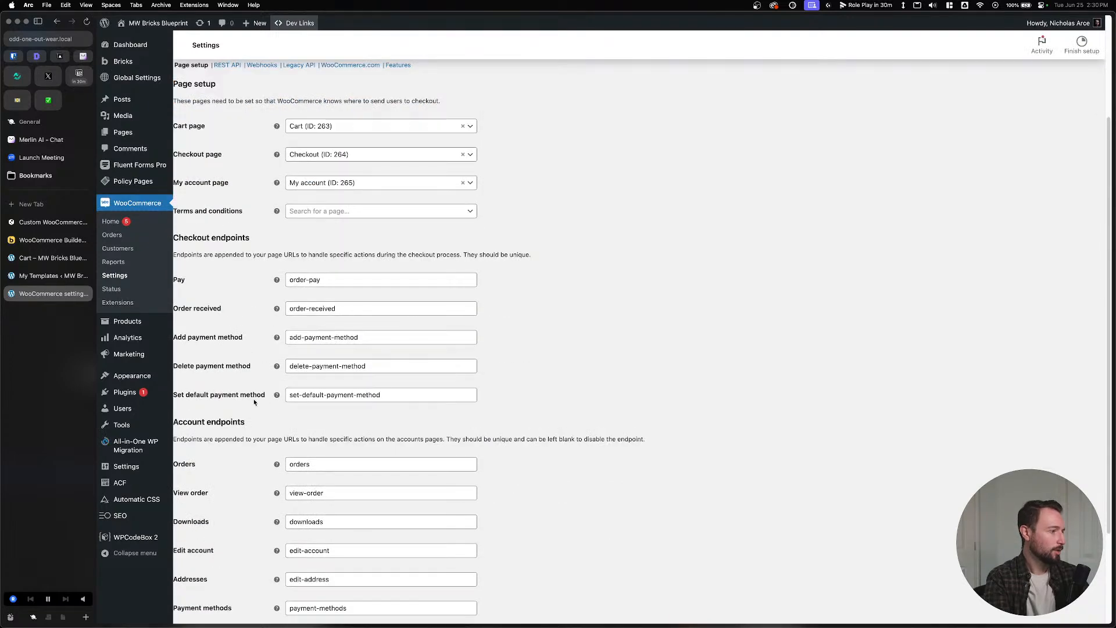
scroll(254, 401, down, 4)
scroll(250, 411, up, 6)
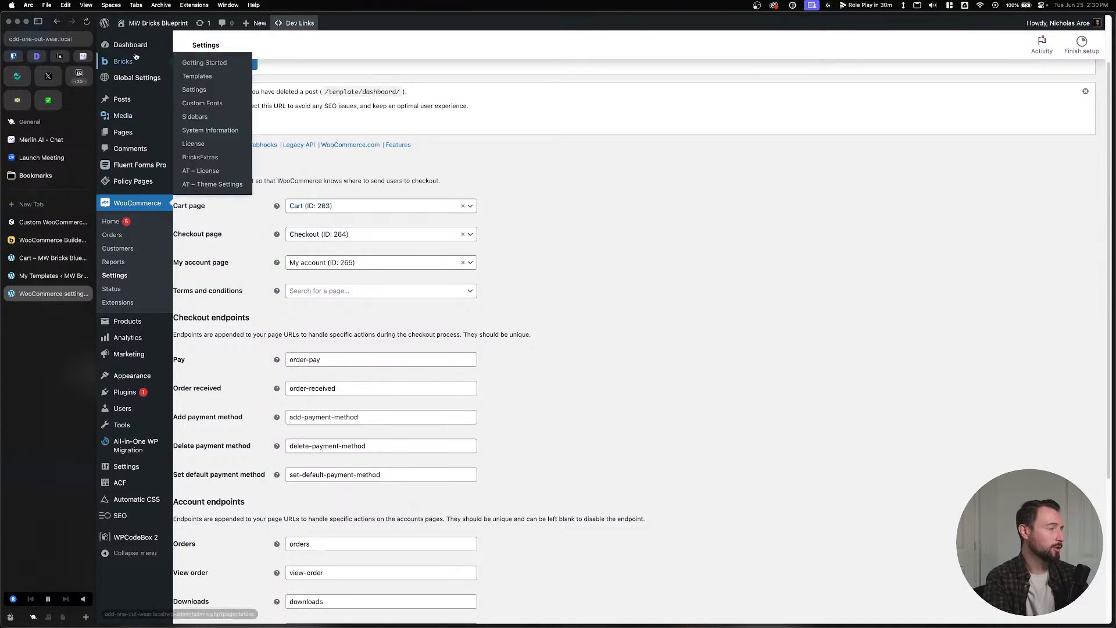
click(129, 133)
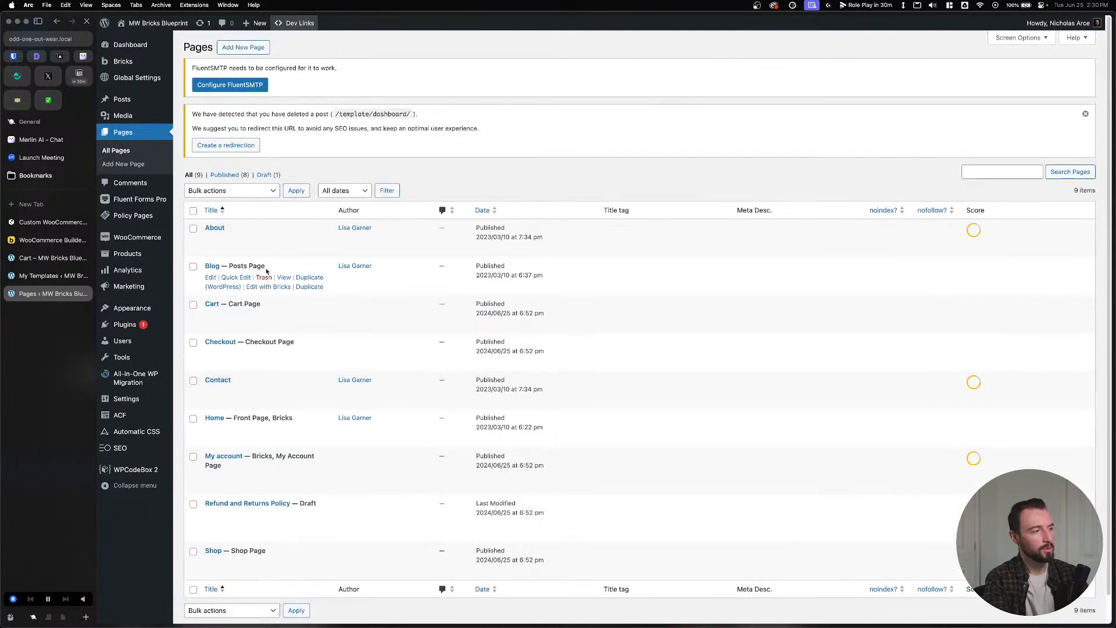
Edit the Cart page in the block editor and select the Filled Cart block.
click(211, 316)
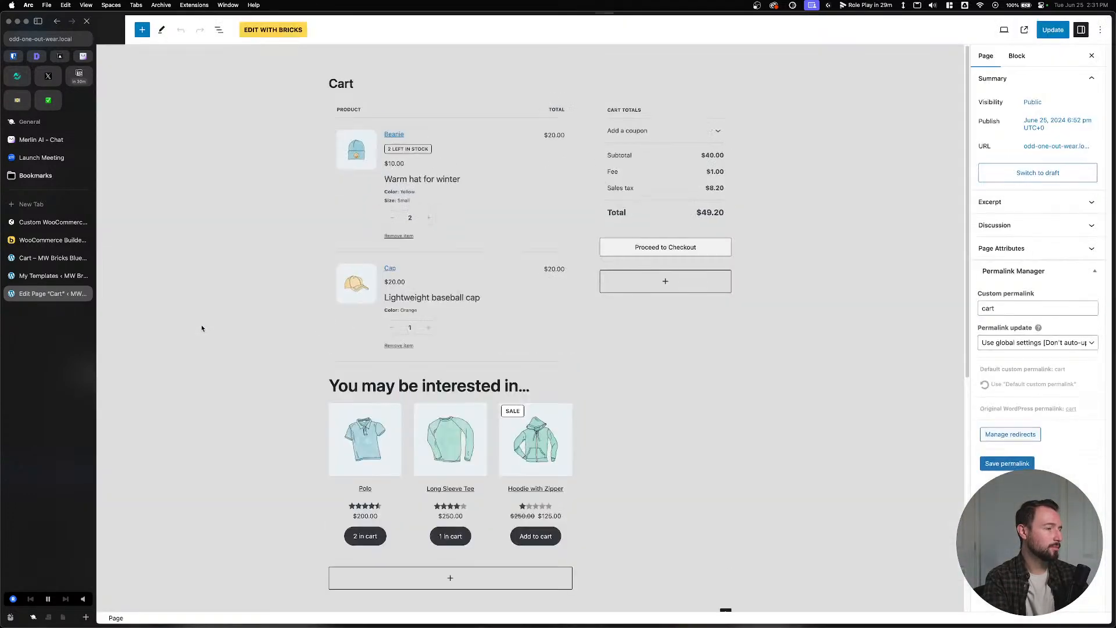
click(377, 86)
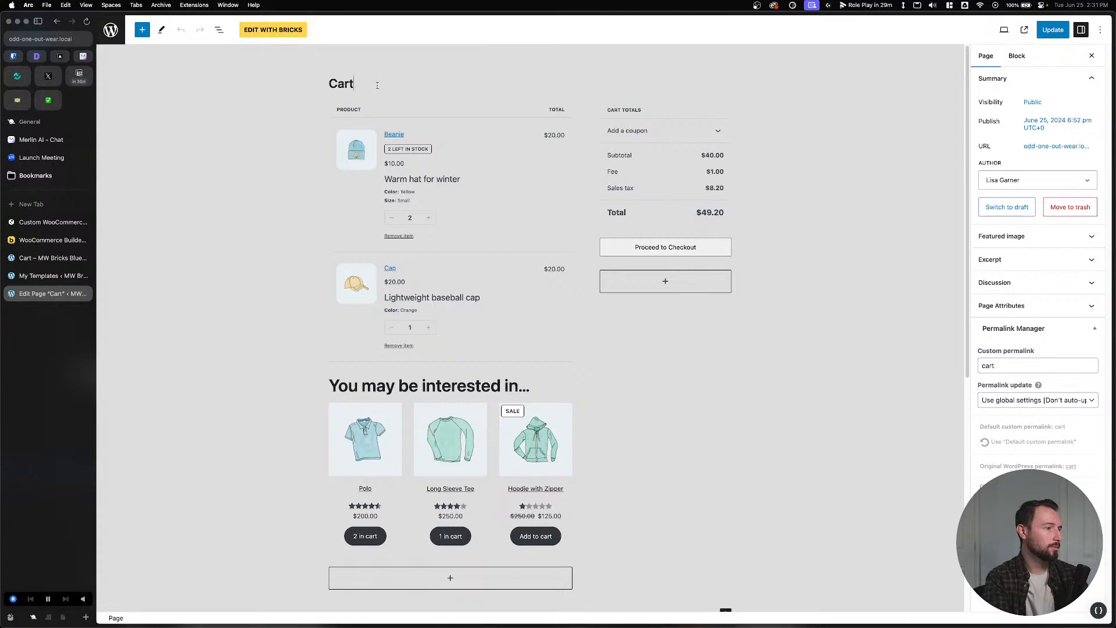
click(357, 159)
scroll(595, 402, down, 2)
scroll(595, 403, up, 2)
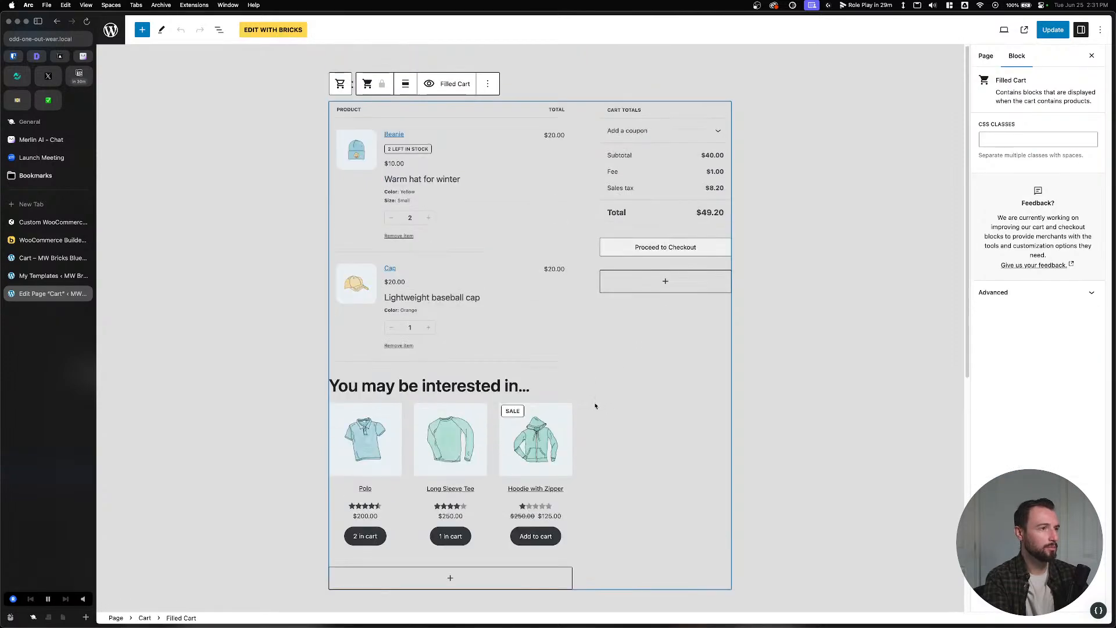
click(488, 85)
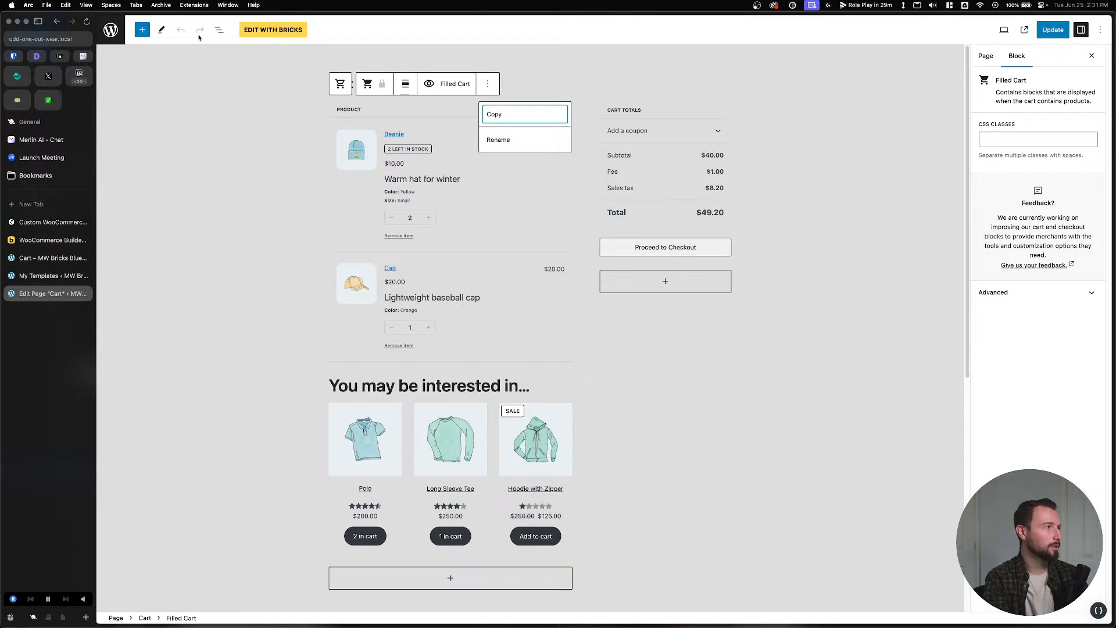
Delete the Filled Cart block and the leftover empty paragraph from List View, then save.
click(220, 30)
click(253, 97)
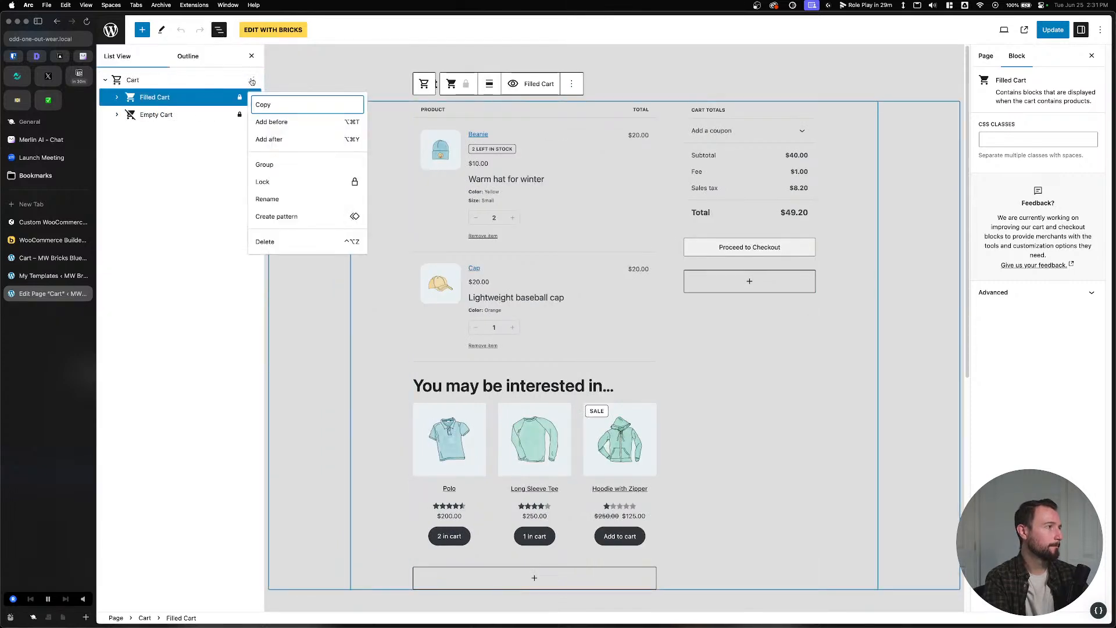
click(287, 249)
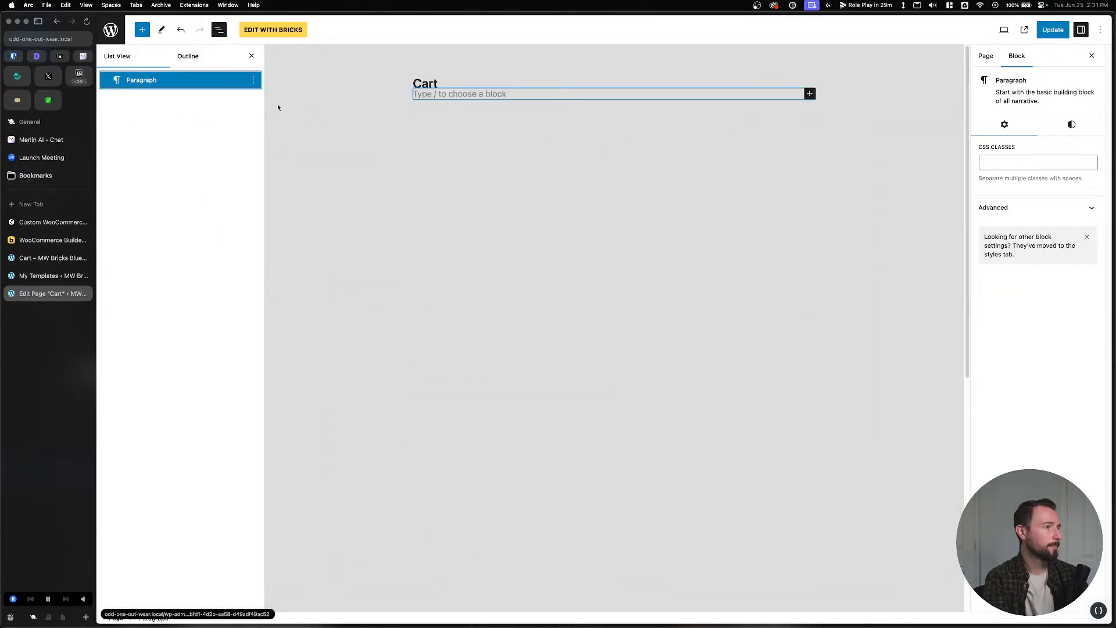
click(253, 80)
click(286, 319)
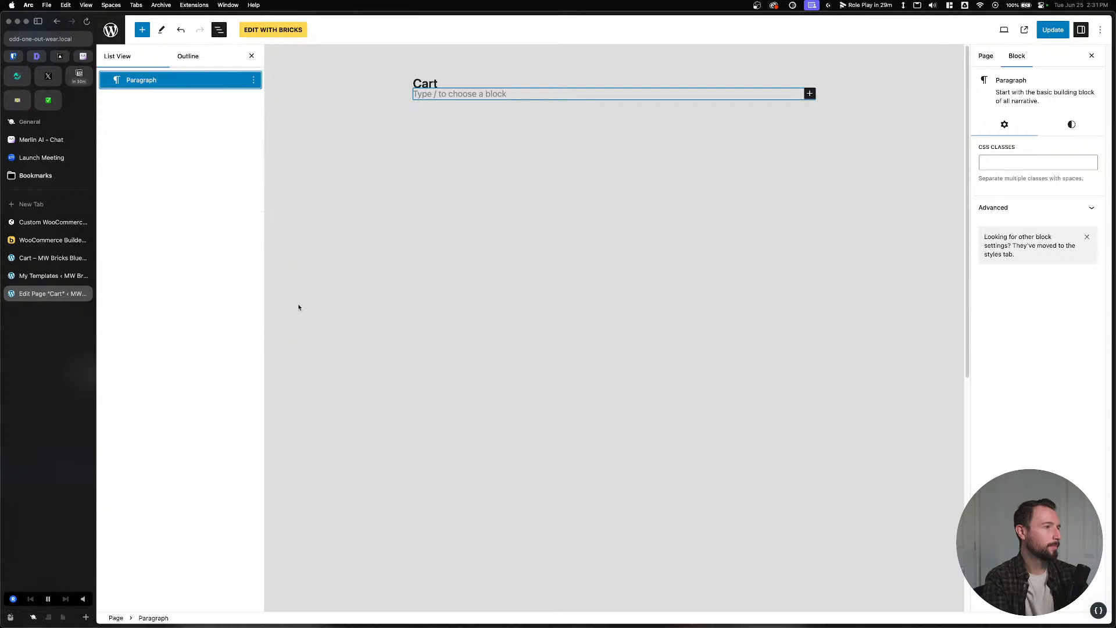
key(super+s)
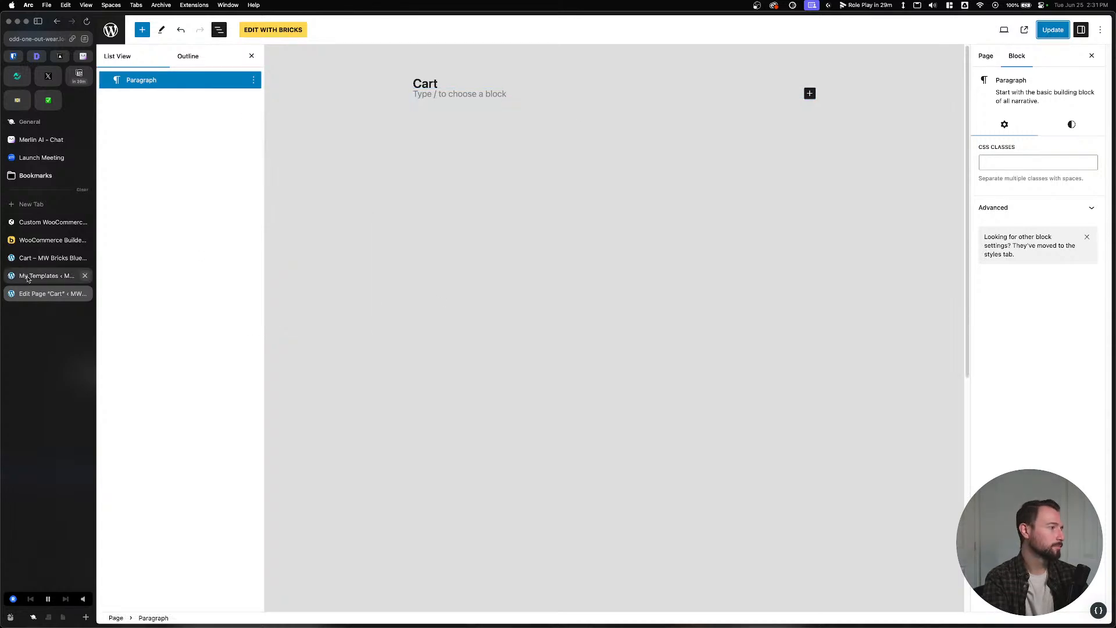
Glance at the Bricks Cart template, then view the updated Cart page on the site.
click(42, 259)
click(37, 293)
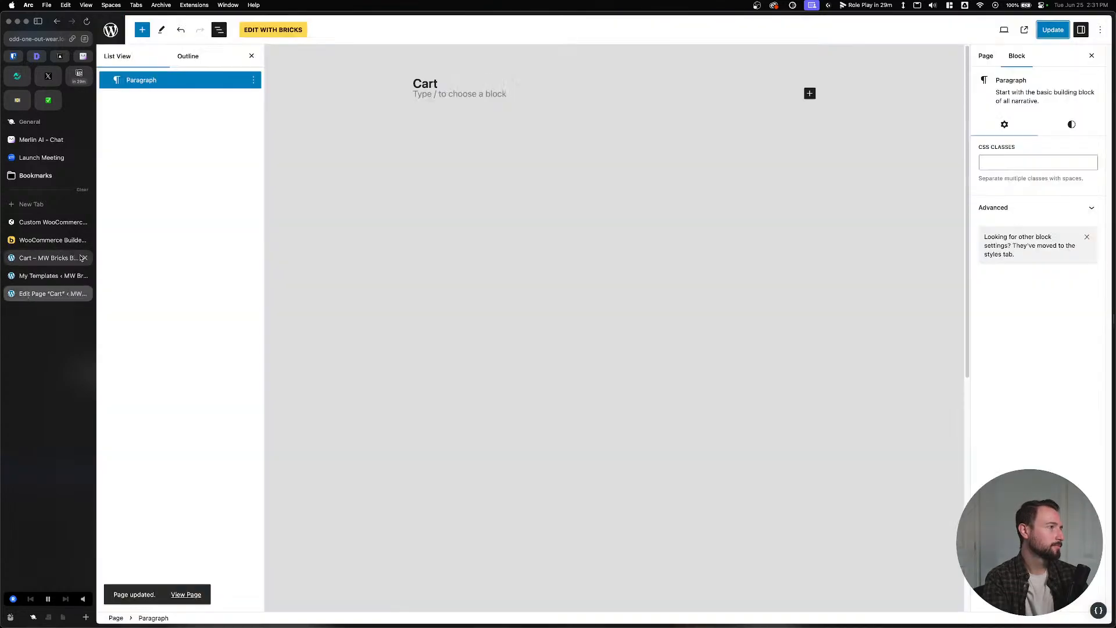
click(1025, 30)
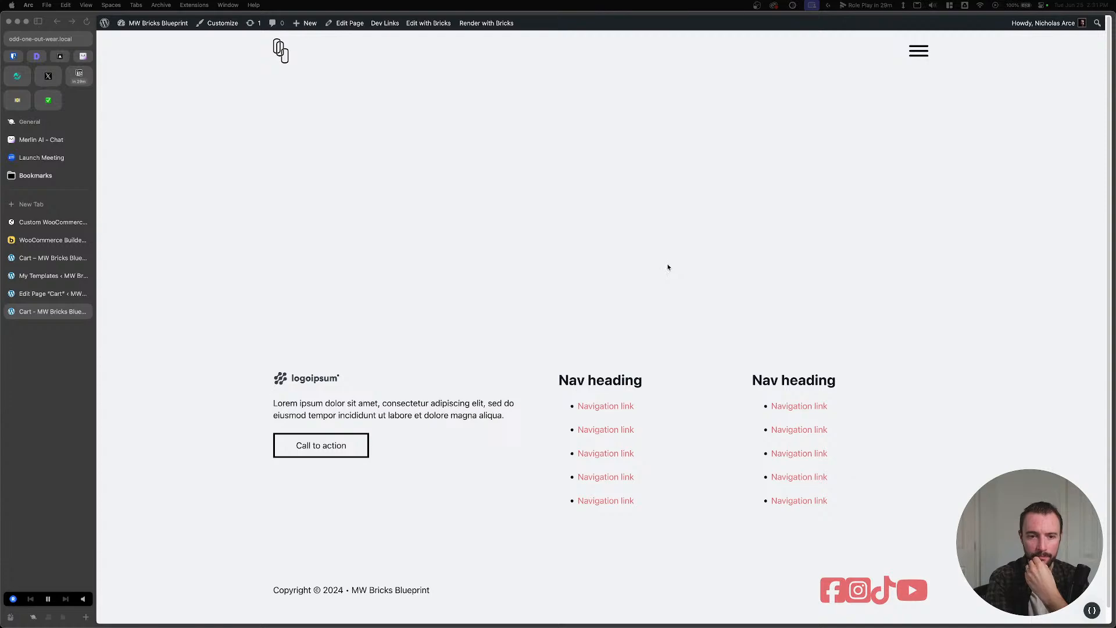
Return to the Cart template, select the Cart Items element, and save the template.
click(52, 294)
click(58, 277)
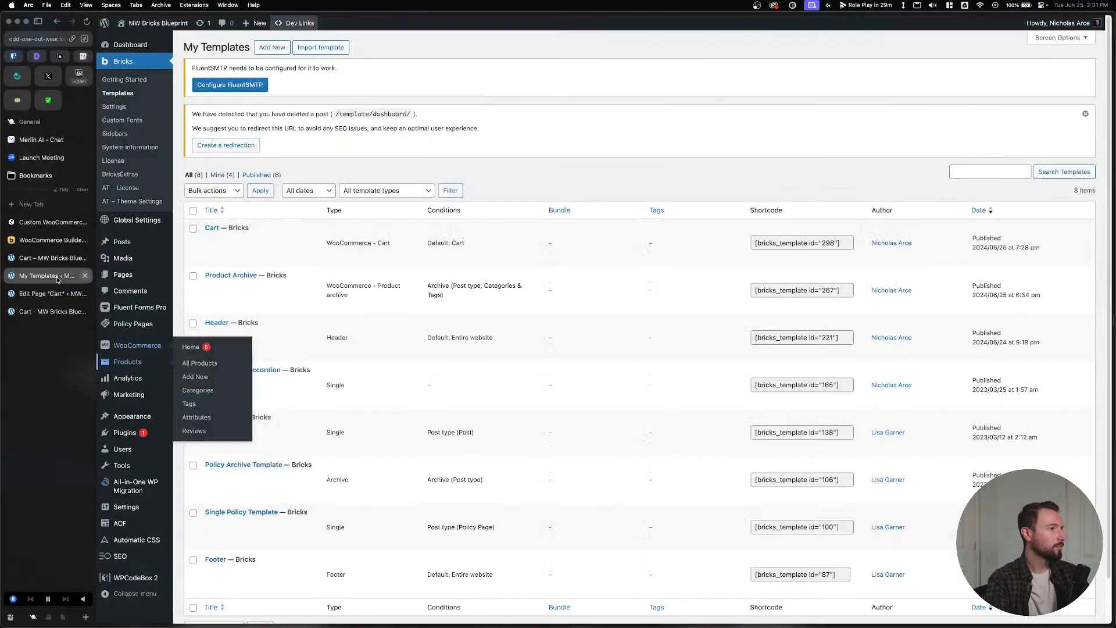
click(52, 260)
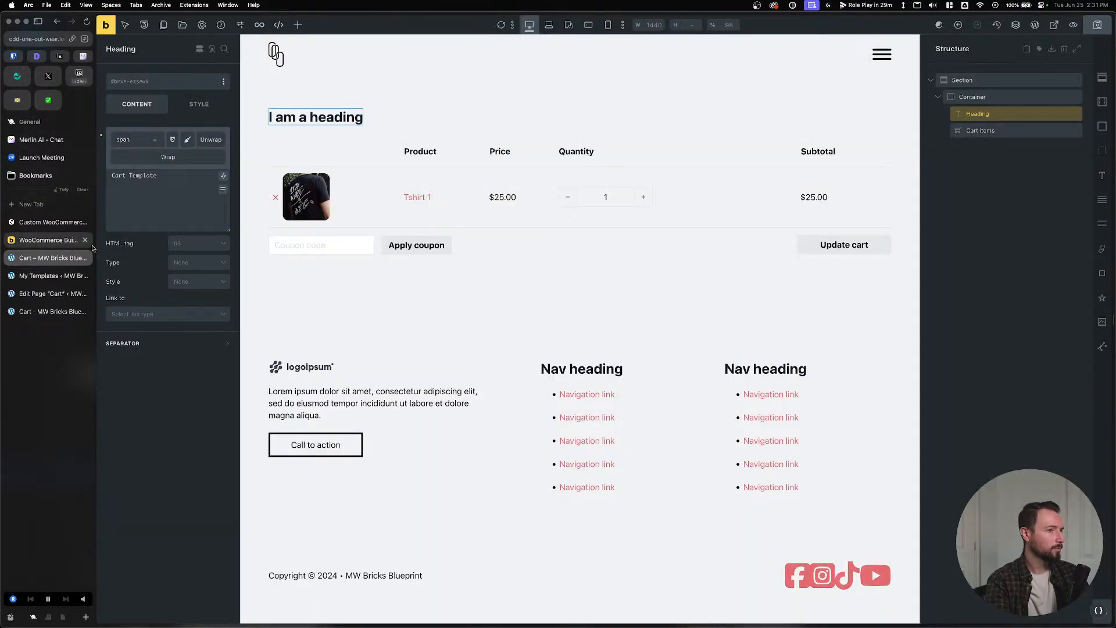
click(987, 130)
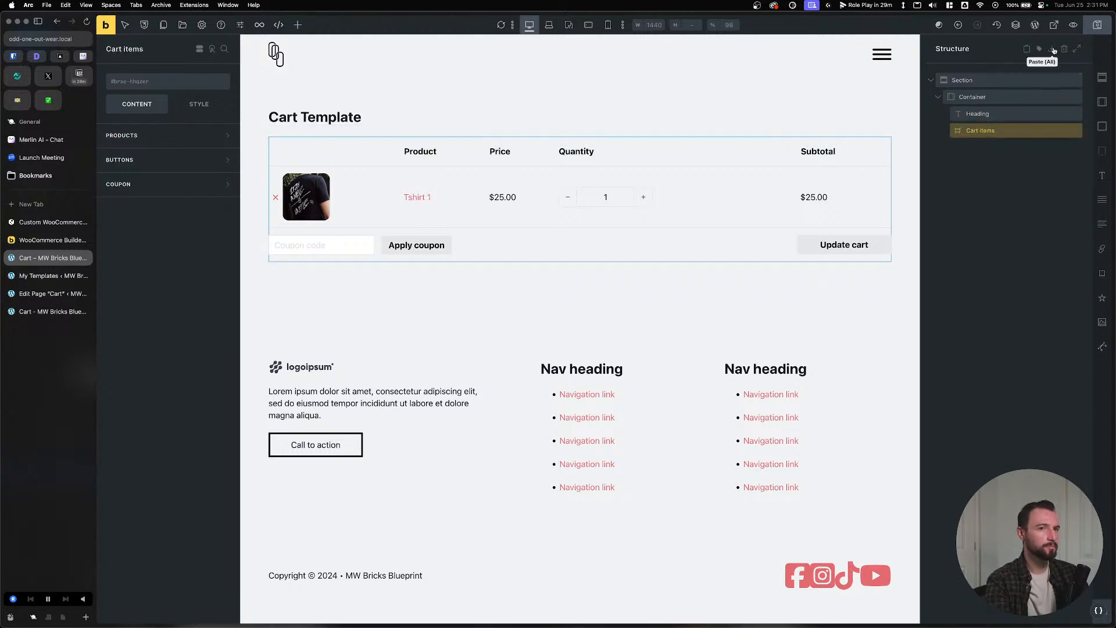
click(1097, 25)
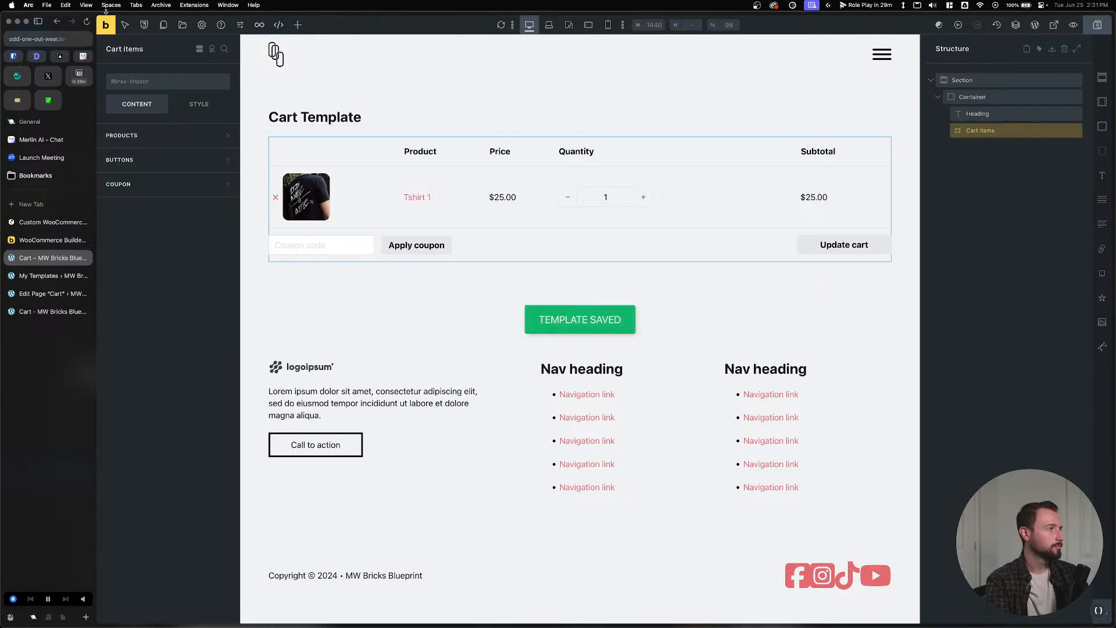
Preview the Cart page on the front end through the site's navigation menu.
click(106, 25)
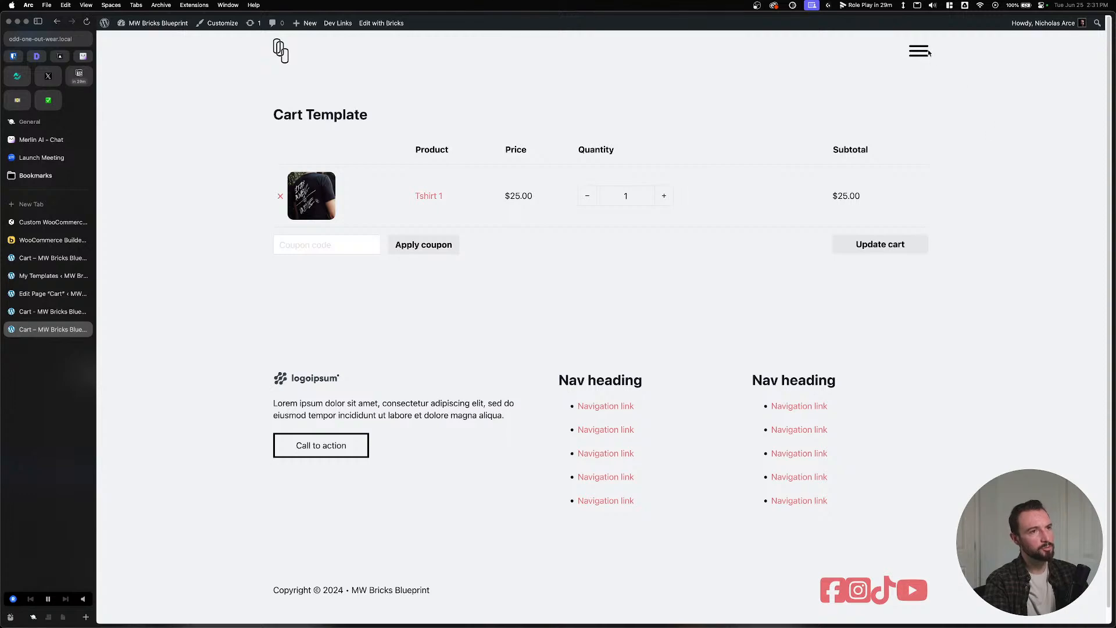
click(918, 51)
click(914, 124)
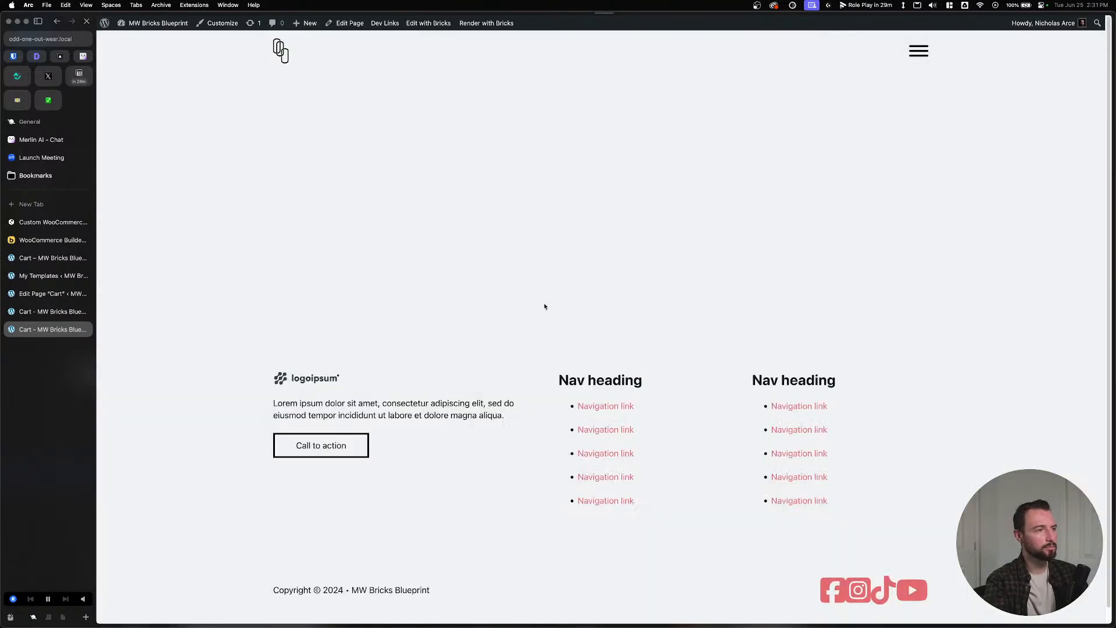
Look over the dashboard, Bricks templates list and Cart page editor, then return to the Cart template.
mouse_move(152, 23)
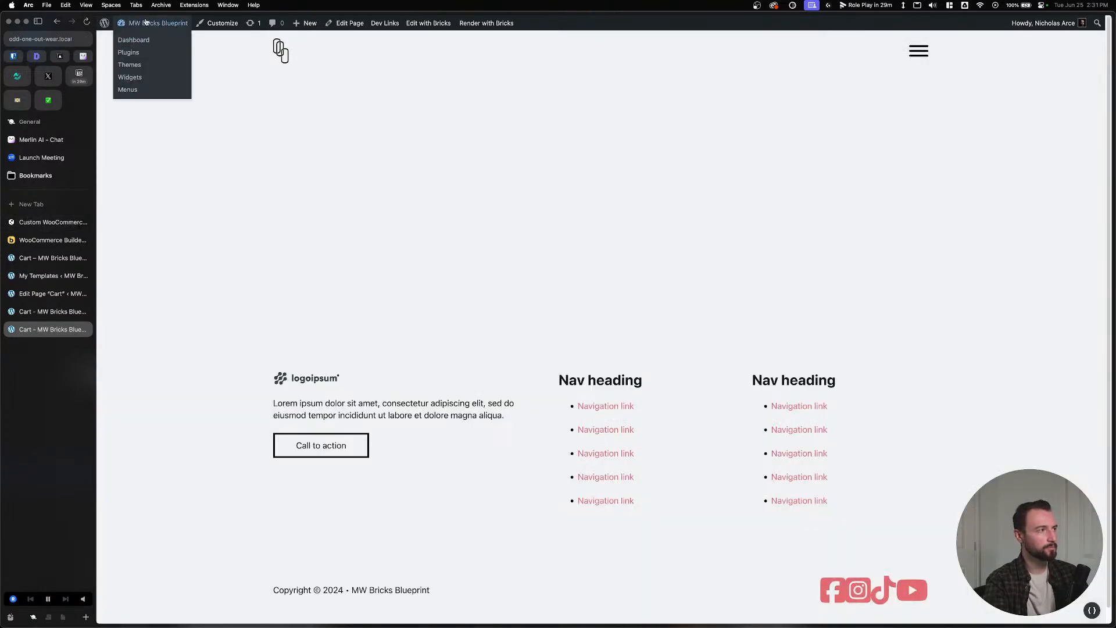
click(137, 41)
click(43, 277)
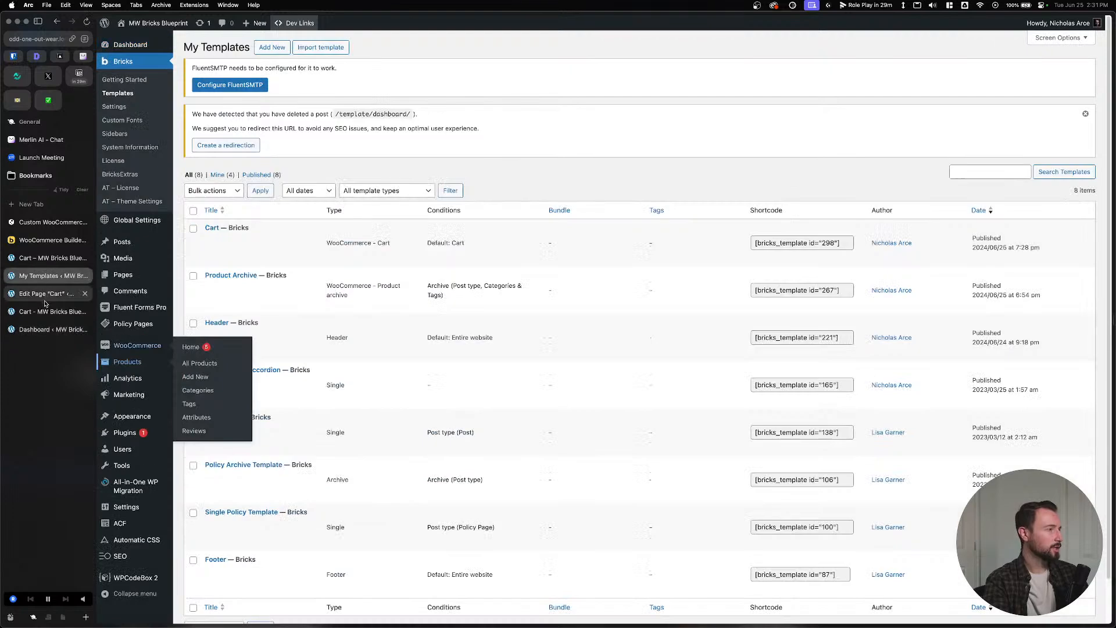
click(42, 296)
click(42, 313)
click(46, 293)
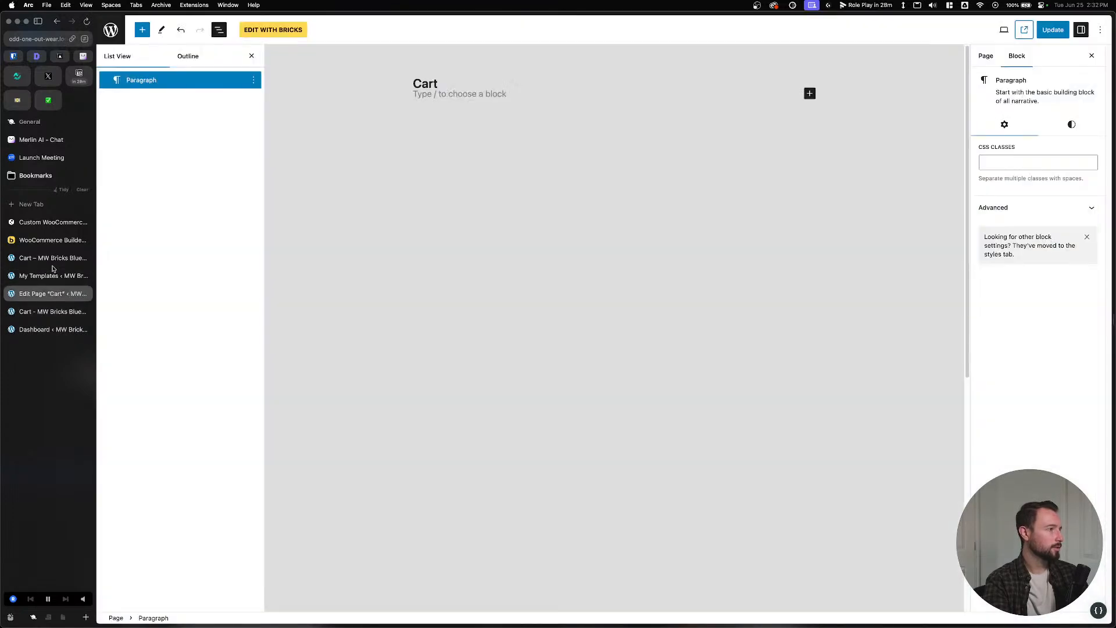
click(53, 262)
Show the Cart template's display conditions and open the Bricks WooCommerce templates documentation.
click(202, 24)
click(157, 76)
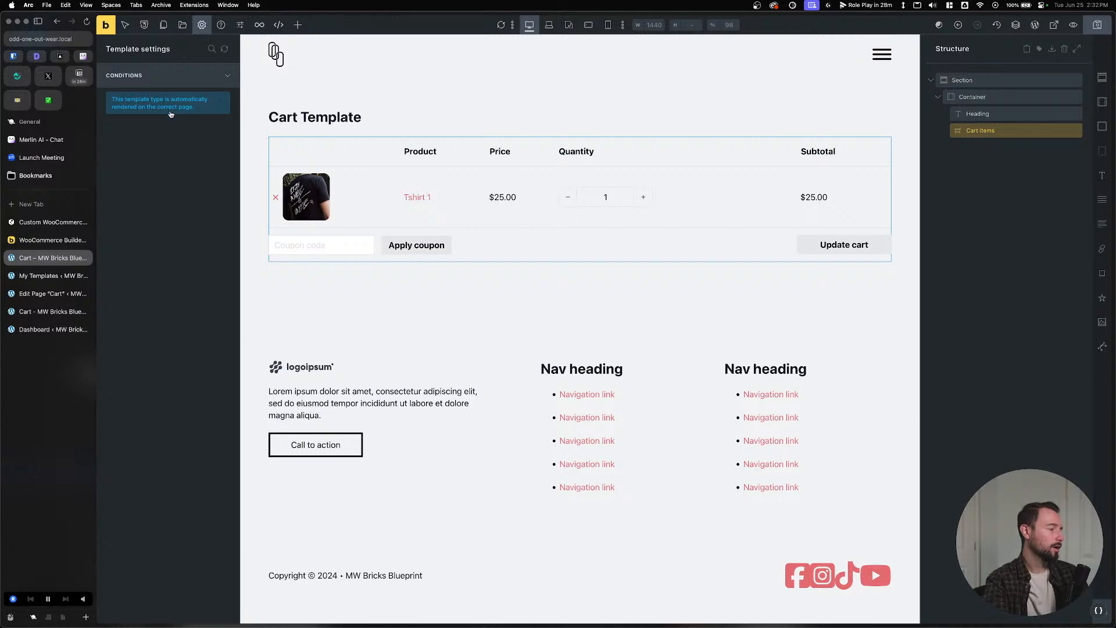
click(53, 240)
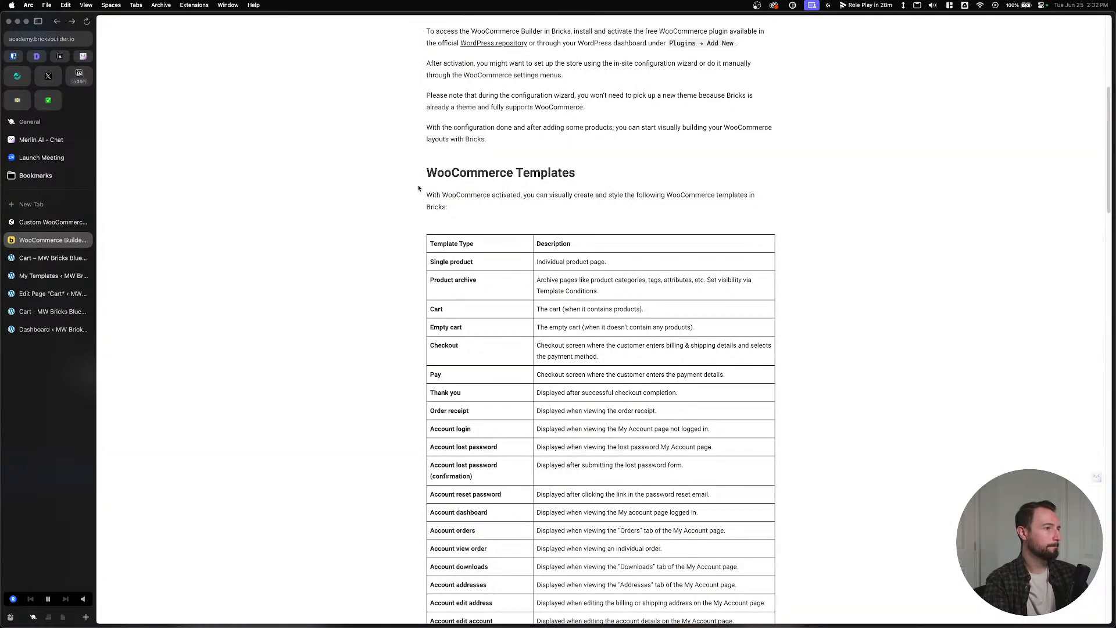
scroll(412, 188, up, 3)
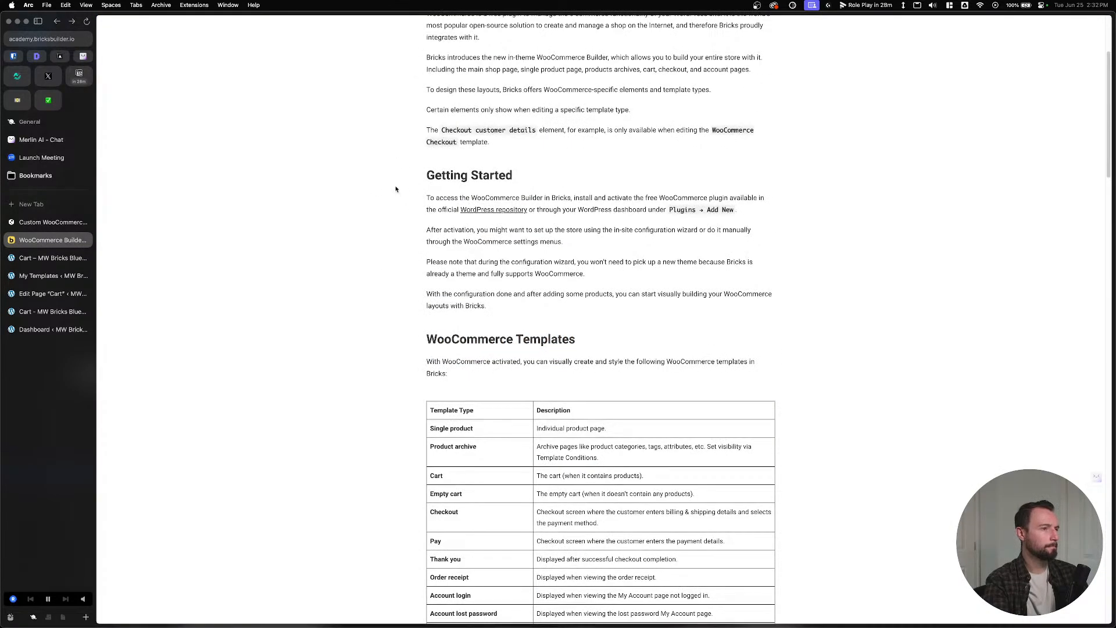
drag(400, 180, 561, 312)
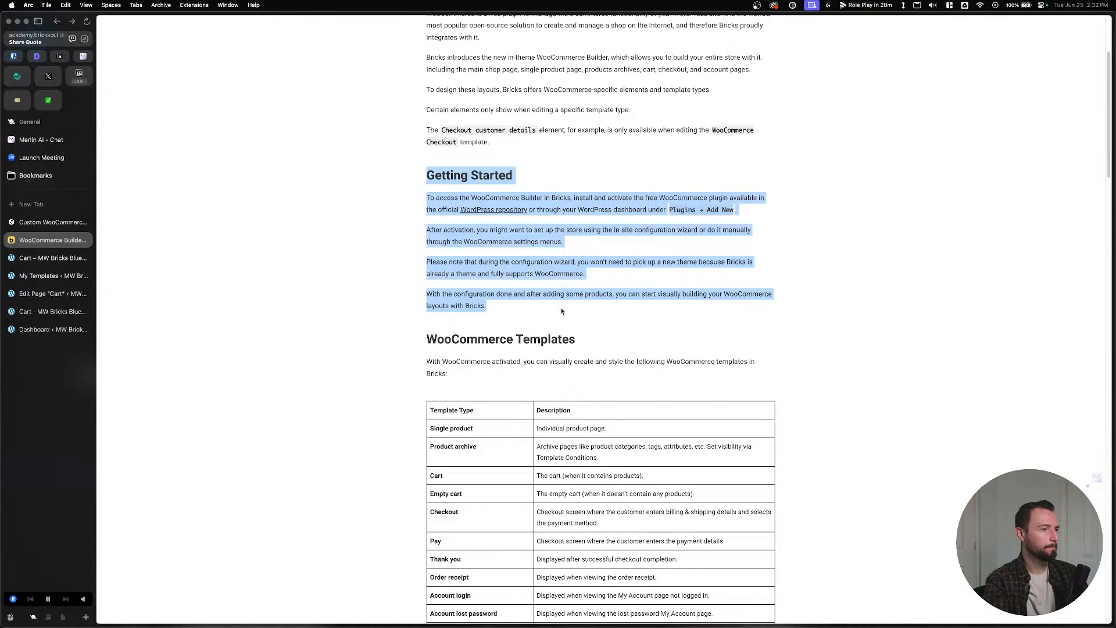
click(561, 311)
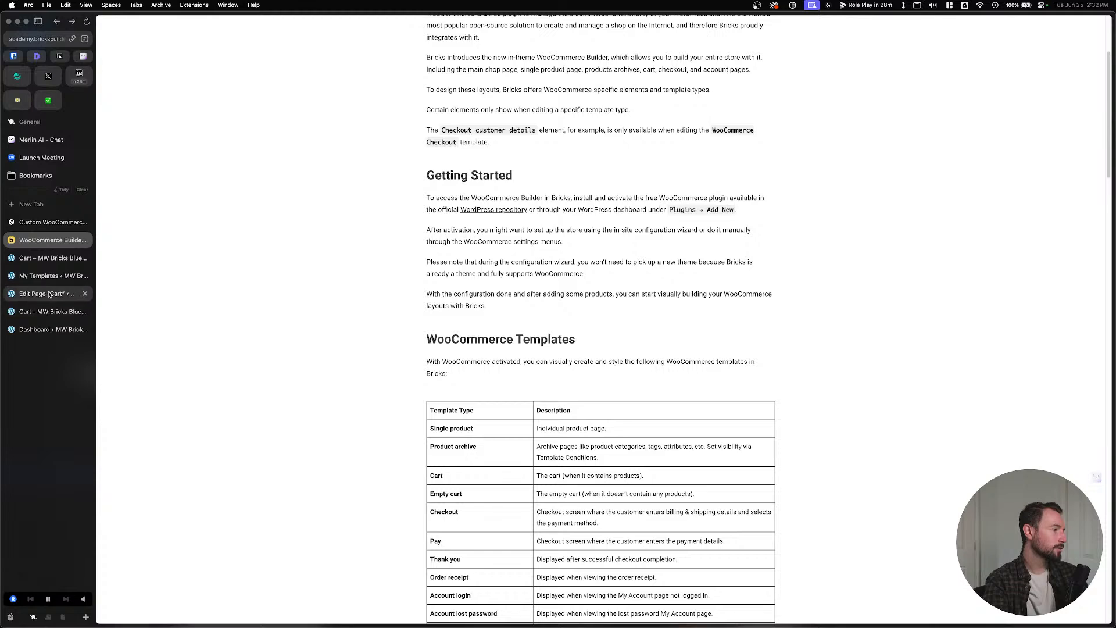
click(52, 257)
Open Bricks Settings and switch to its WooCommerce options.
click(58, 276)
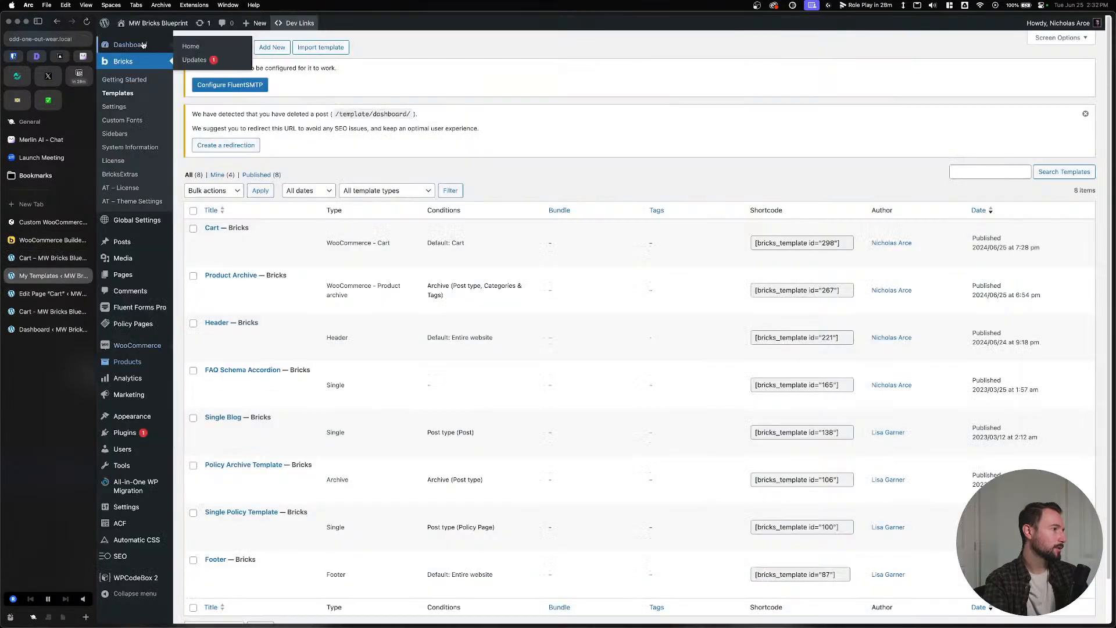
click(115, 107)
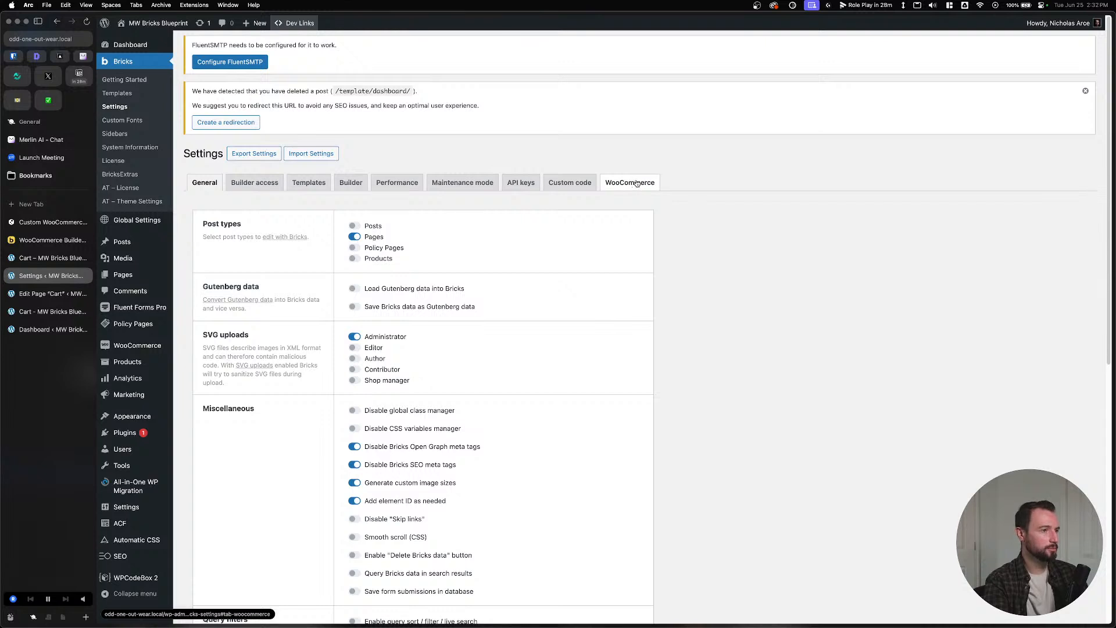
click(635, 184)
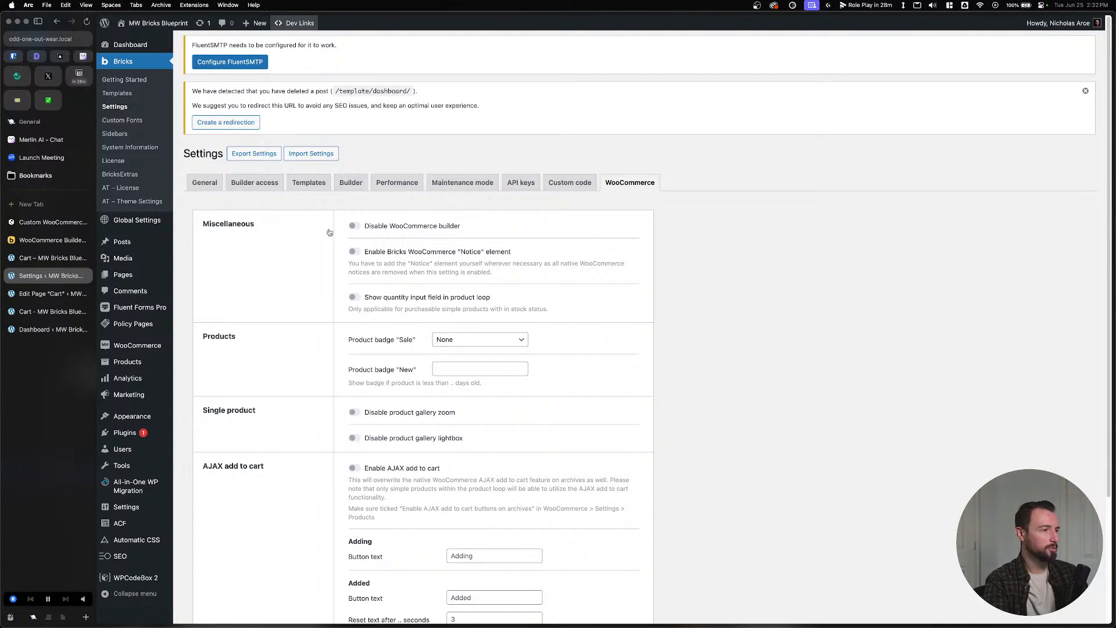
scroll(296, 233, down, 5)
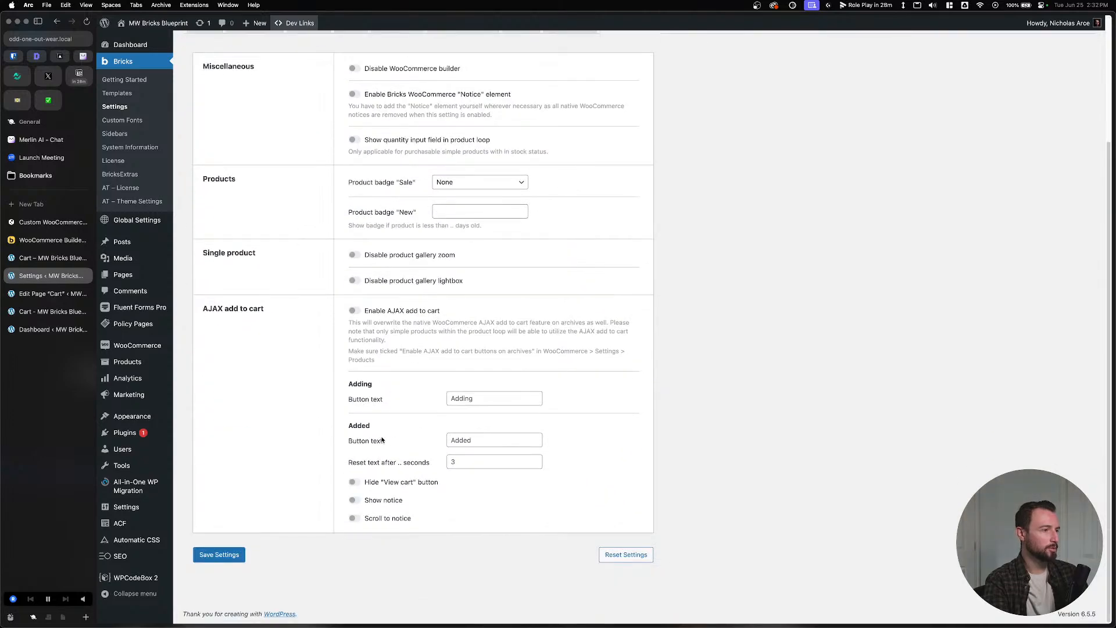
scroll(384, 424, up, 2)
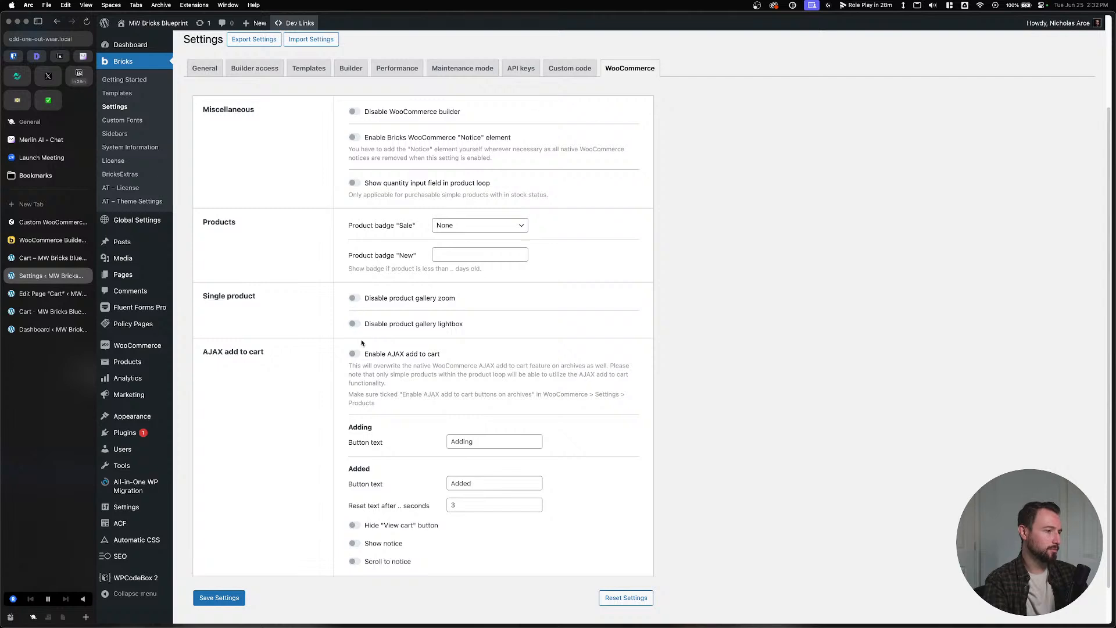
Turn on AJAX add to cart and save, then switch it back off and save again.
click(354, 354)
click(219, 597)
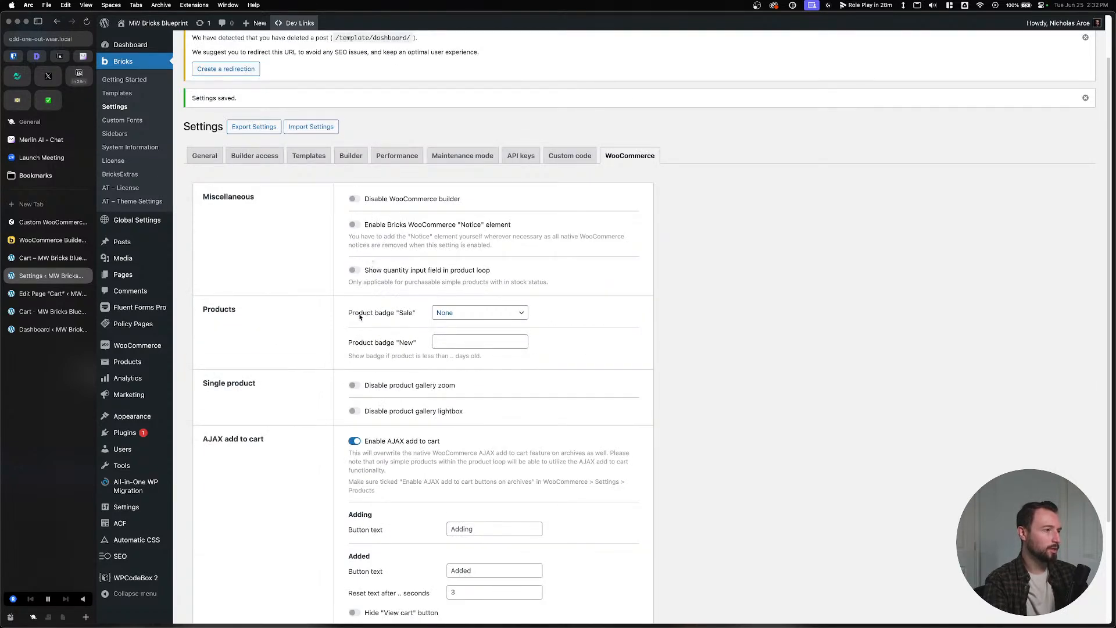
click(354, 442)
scroll(357, 445, down, 5)
click(219, 554)
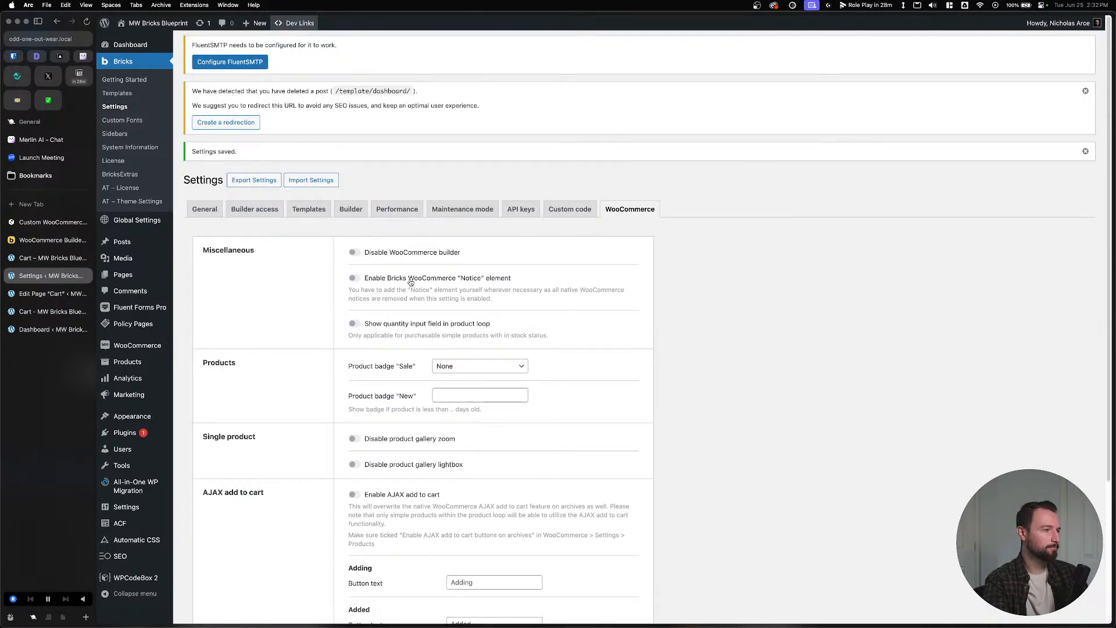
Enable the Bricks WooCommerce "Notice" element and save the settings.
click(353, 278)
scroll(353, 279, down, 3)
click(227, 554)
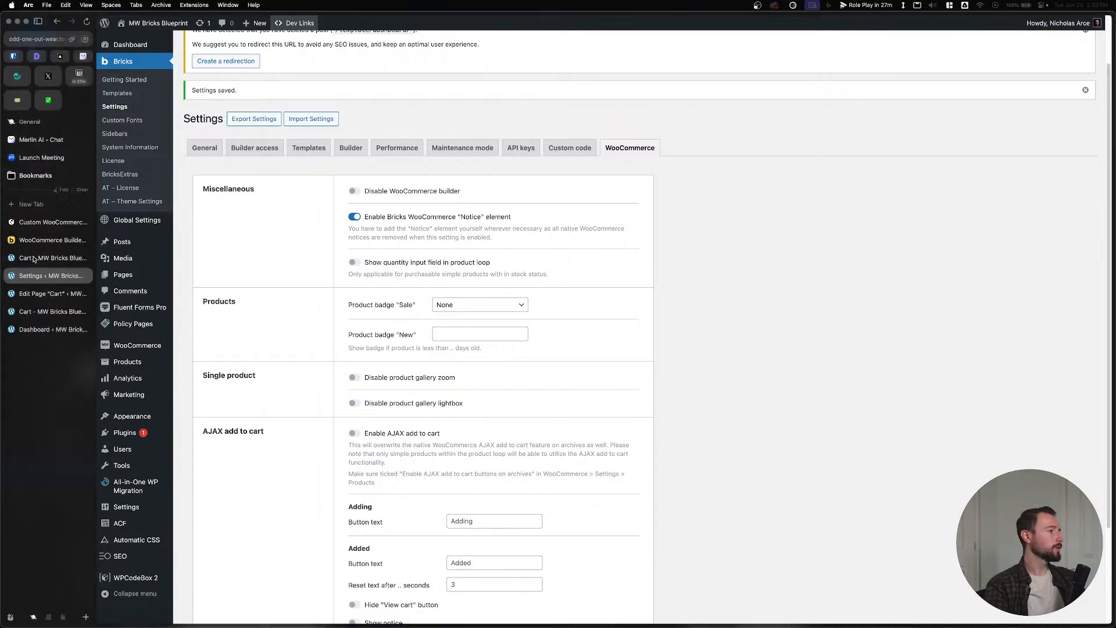
Return to the Cart – MW Bricks Blueprint template in Bricks Builder after a brief look at settings.
click(51, 258)
click(43, 273)
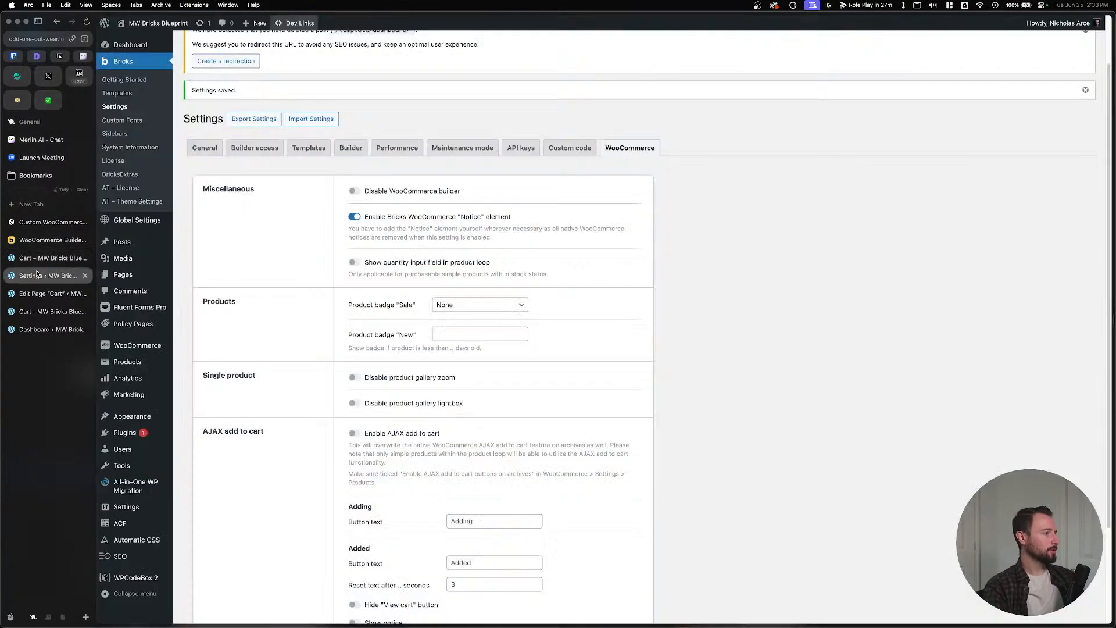
click(41, 264)
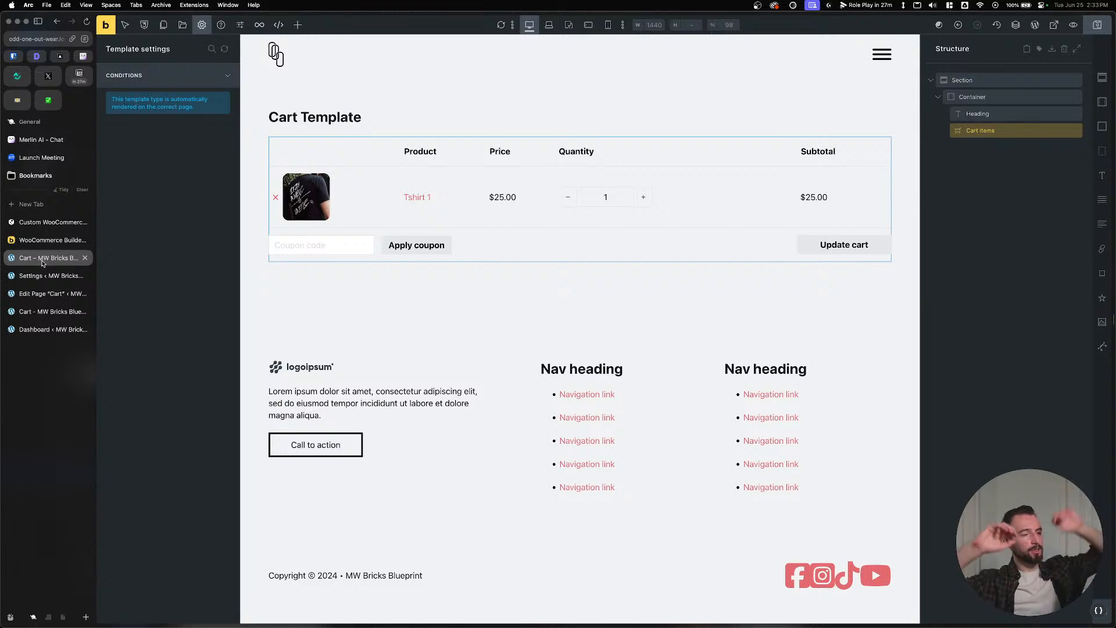